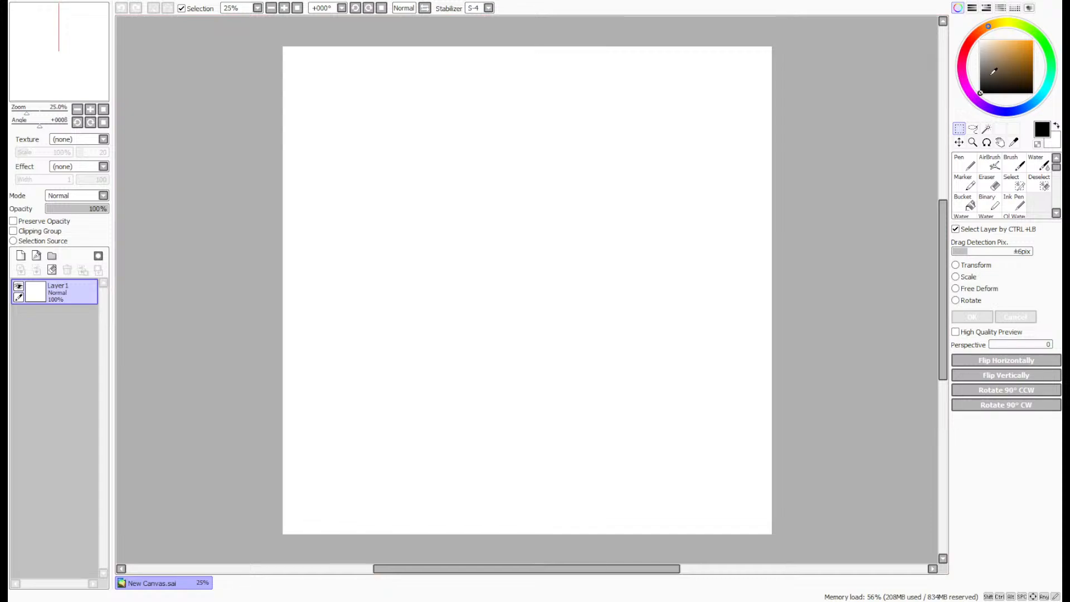
- Draw a head circle in the upper part of the canvas with a medium grey pen at size 12
{"action": "left_click_drag", "start_coordinate": [975, 82], "coordinate": [979, 63]}
{"action": "left_click", "coordinate": [972, 165]}
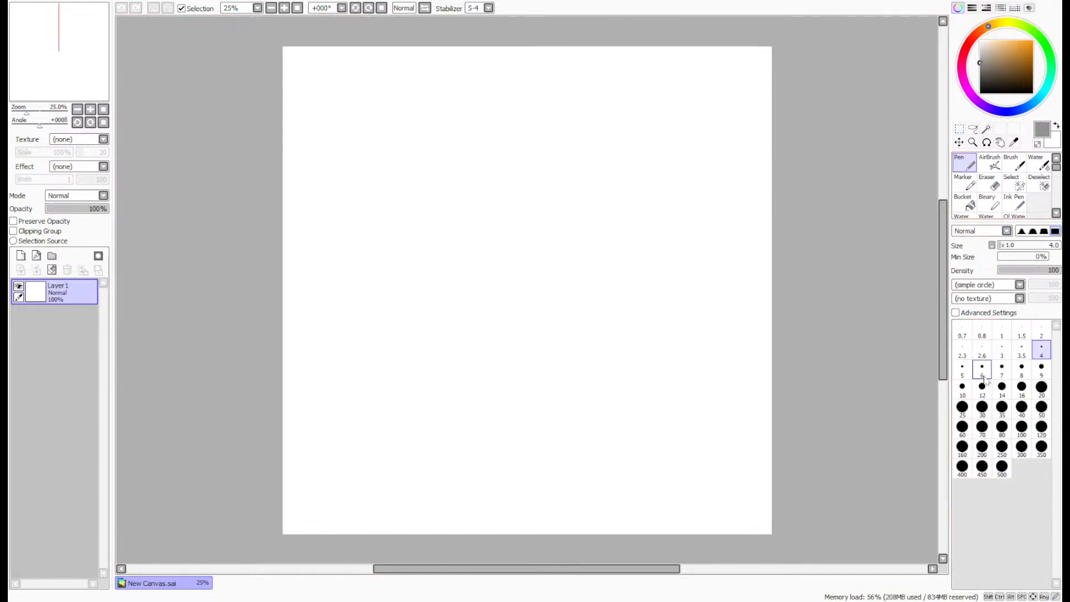
{"action": "scroll", "coordinate": [480, 8], "scroll_direction": "up", "scroll_amount": 2}
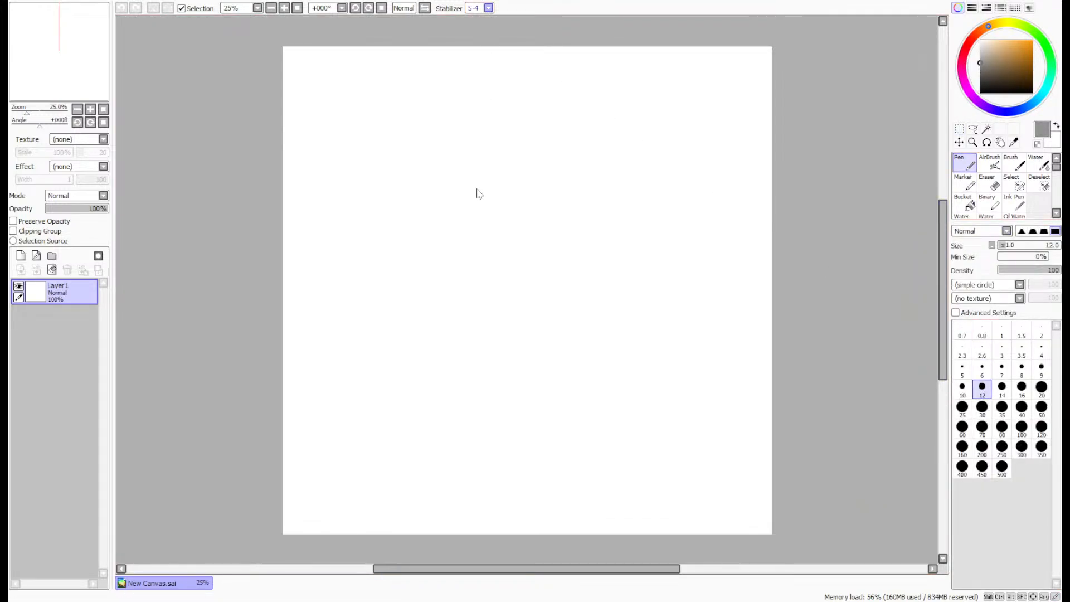
{"action": "scroll", "coordinate": [337, 87], "scroll_direction": "up", "scroll_amount": 4}
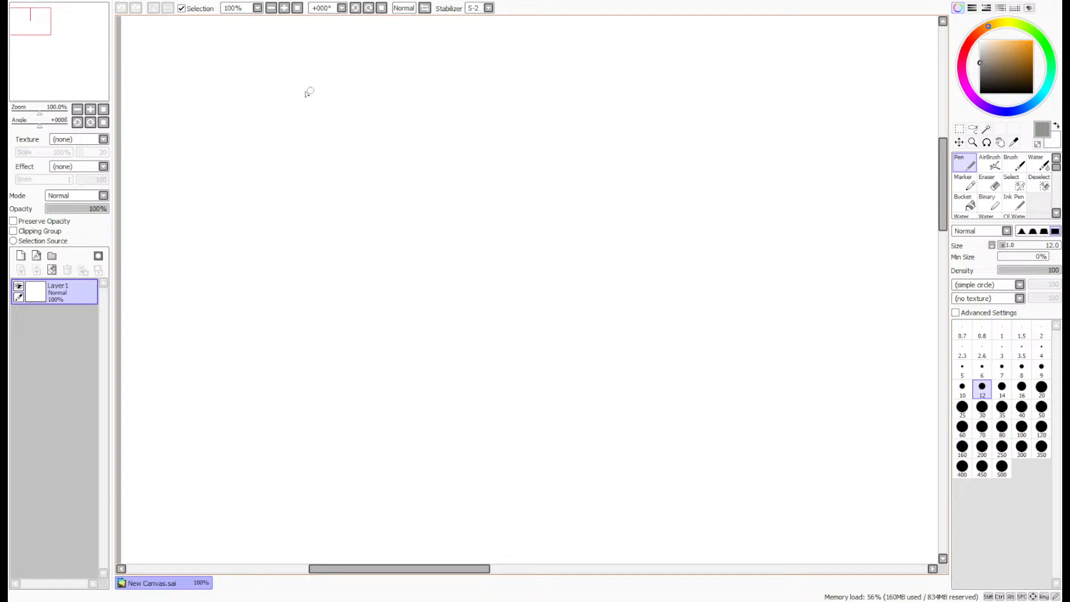
{"action": "left_click_drag", "start_coordinate": [67, 58], "coordinate": [68, 49]}
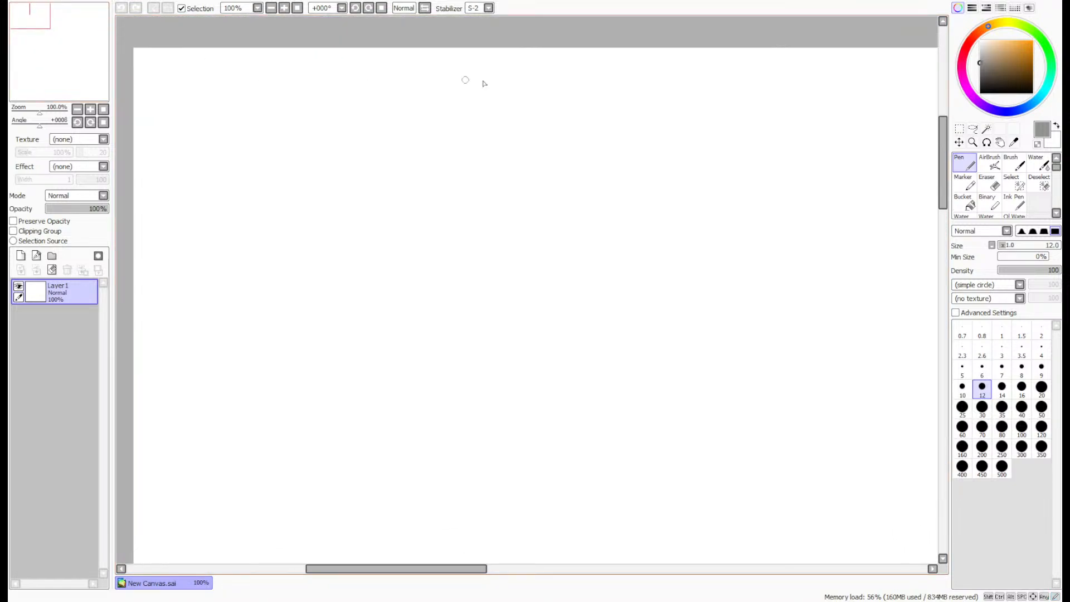
{"action": "mouse_move", "coordinate": [394, 293]}
{"action": "left_mouse_down"}
{"action": "mouse_move", "coordinate": [437, 186]}
{"action": "mouse_move", "coordinate": [364, 268]}
{"action": "left_mouse_up"}
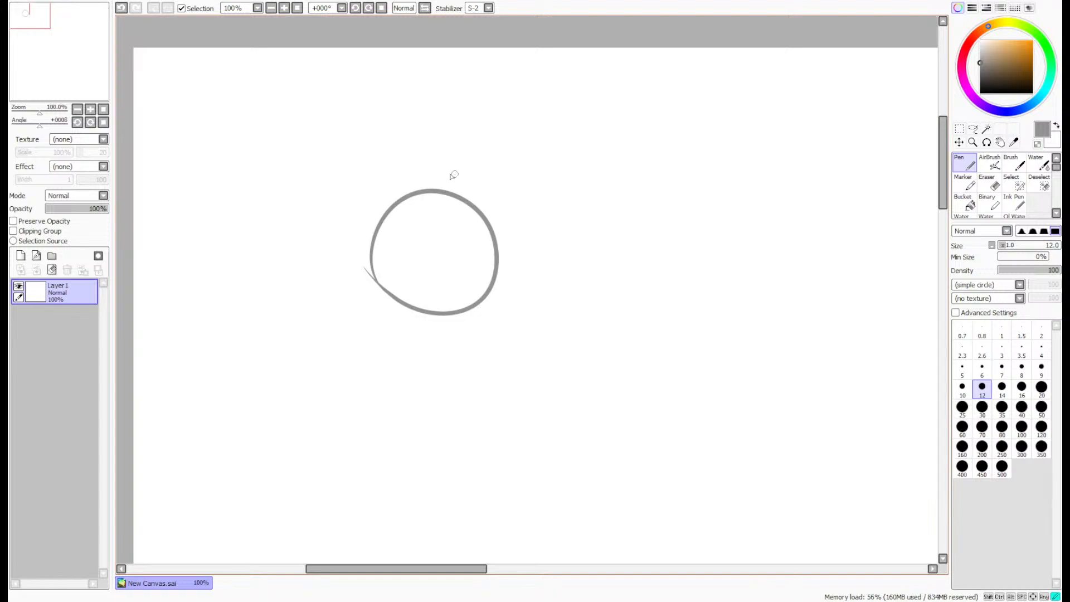
- Add a curved vertical centre line and a curved horizontal eye line across the head circle as face guides
{"action": "left_click_drag", "start_coordinate": [454, 174], "coordinate": [451, 329]}
{"action": "key", "text": "ctrl+z"}
{"action": "left_click_drag", "start_coordinate": [454, 181], "coordinate": [433, 336]}
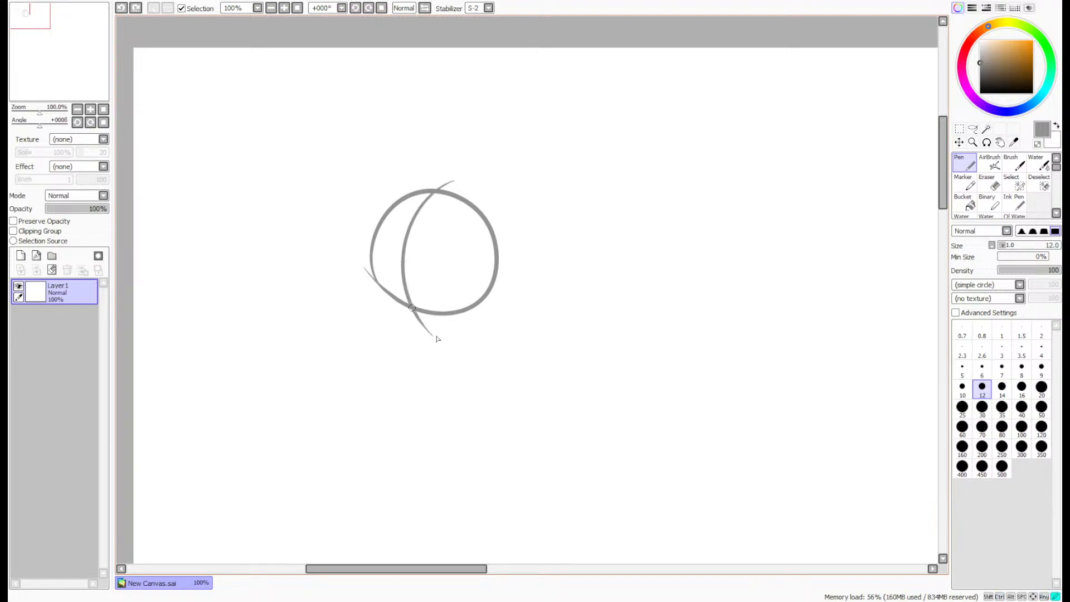
{"action": "mouse_move", "coordinate": [366, 236]}
{"action": "left_mouse_down"}
{"action": "mouse_move", "coordinate": [501, 268]}
{"action": "mouse_move", "coordinate": [357, 229]}
{"action": "mouse_move", "coordinate": [330, 303]}
{"action": "left_mouse_up"}
{"action": "key", "text": "ctrl+z"}
- Sketch the cheek, chin and jaw contour below the head circle, reinforcing it with overlapping strokes
{"action": "scroll", "coordinate": [399, 251], "scroll_direction": "up", "scroll_amount": 3}
{"action": "mouse_move", "coordinate": [334, 366]}
{"action": "left_mouse_down"}
{"action": "mouse_move", "coordinate": [363, 425]}
{"action": "mouse_move", "coordinate": [426, 441]}
{"action": "left_mouse_up"}
{"action": "left_click_drag", "start_coordinate": [562, 345], "coordinate": [447, 440]}
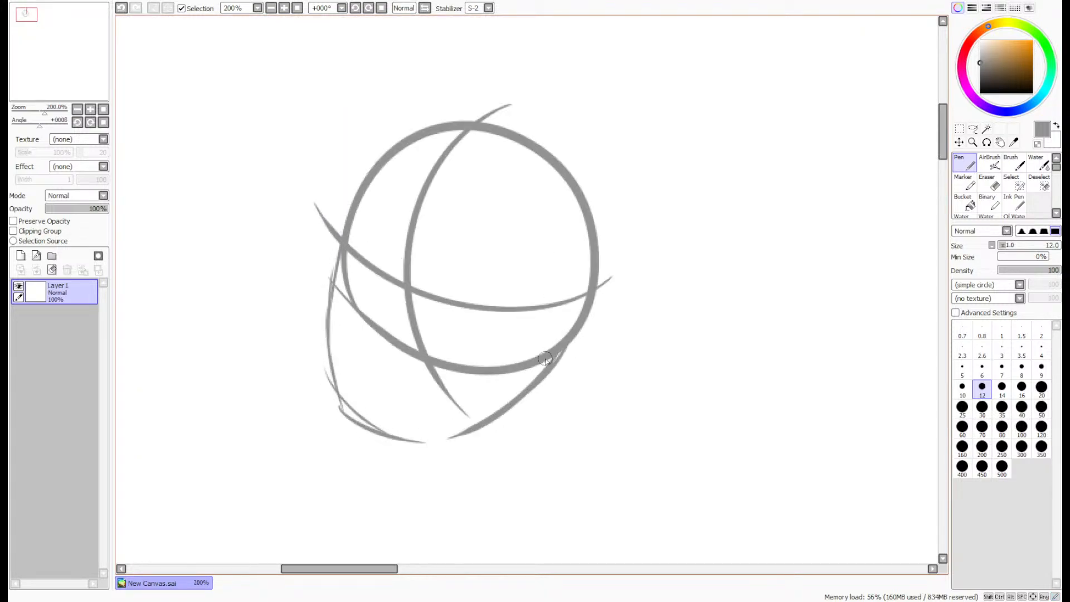
{"action": "left_click_drag", "start_coordinate": [548, 363], "coordinate": [405, 436]}
{"action": "left_click_drag", "start_coordinate": [480, 425], "coordinate": [367, 440]}
{"action": "mouse_move", "coordinate": [450, 432]}
{"action": "left_mouse_down"}
{"action": "mouse_move", "coordinate": [420, 442]}
{"action": "mouse_move", "coordinate": [329, 395]}
{"action": "left_mouse_up"}
{"action": "left_click_drag", "start_coordinate": [350, 416], "coordinate": [331, 328]}
{"action": "mouse_move", "coordinate": [334, 397]}
{"action": "left_mouse_down"}
{"action": "mouse_move", "coordinate": [338, 227]}
{"action": "mouse_move", "coordinate": [341, 450]}
{"action": "left_mouse_up"}
{"action": "key", "text": "ctrl+z"}
{"action": "left_click_drag", "start_coordinate": [324, 370], "coordinate": [354, 411]}
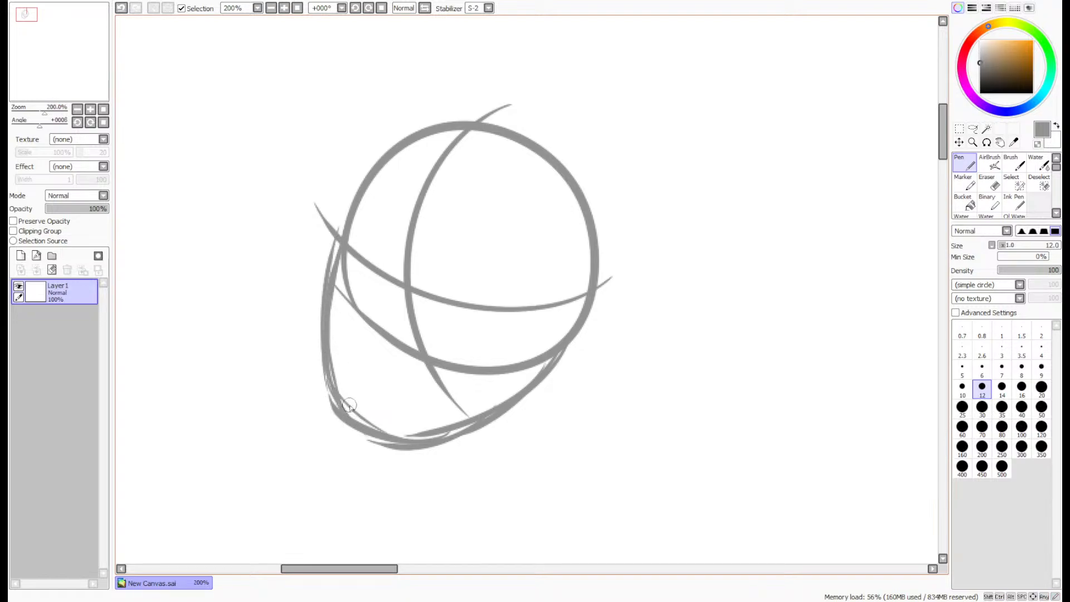
- Select the jaw lines with a freehand lasso and free-deform them to lengthen the chin and shift it sideways beneath the head
{"action": "scroll", "coordinate": [315, 314], "scroll_direction": "down", "scroll_amount": 6}
{"action": "scroll", "coordinate": [298, 254], "scroll_direction": "up", "scroll_amount": 4}
{"action": "left_click_drag", "start_coordinate": [61, 64], "coordinate": [58, 78]}
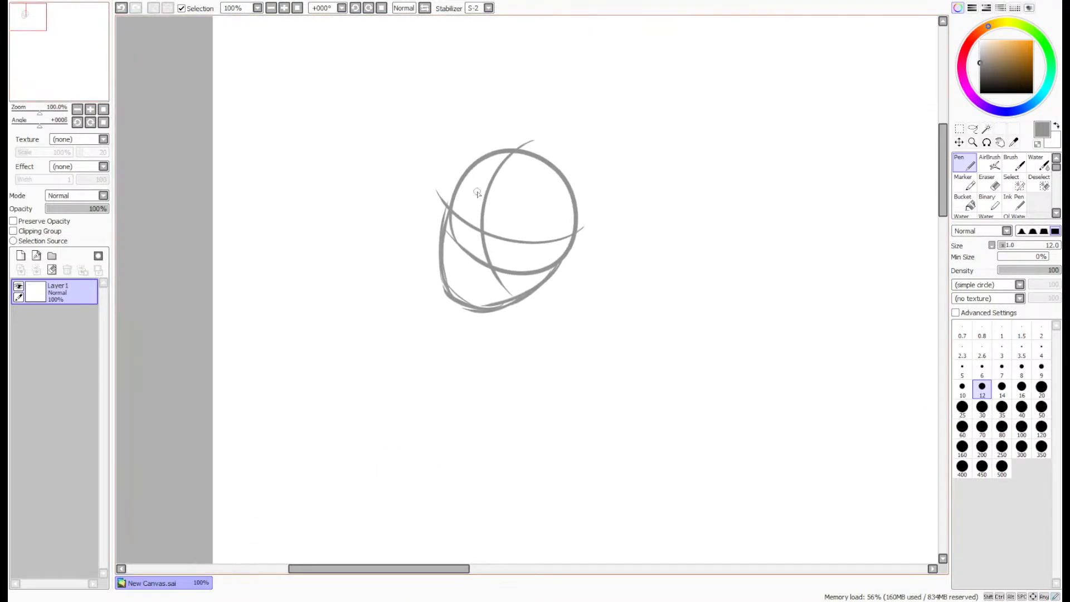
{"action": "scroll", "coordinate": [527, 215], "scroll_direction": "up", "scroll_amount": 2}
{"action": "left_click", "coordinate": [972, 129]}
{"action": "scroll", "coordinate": [465, 323], "scroll_direction": "up", "scroll_amount": 1}
{"action": "mouse_move", "coordinate": [401, 397]}
{"action": "left_mouse_down"}
{"action": "mouse_move", "coordinate": [577, 392]}
{"action": "mouse_move", "coordinate": [643, 301]}
{"action": "mouse_move", "coordinate": [612, 273]}
{"action": "mouse_move", "coordinate": [540, 319]}
{"action": "left_mouse_up"}
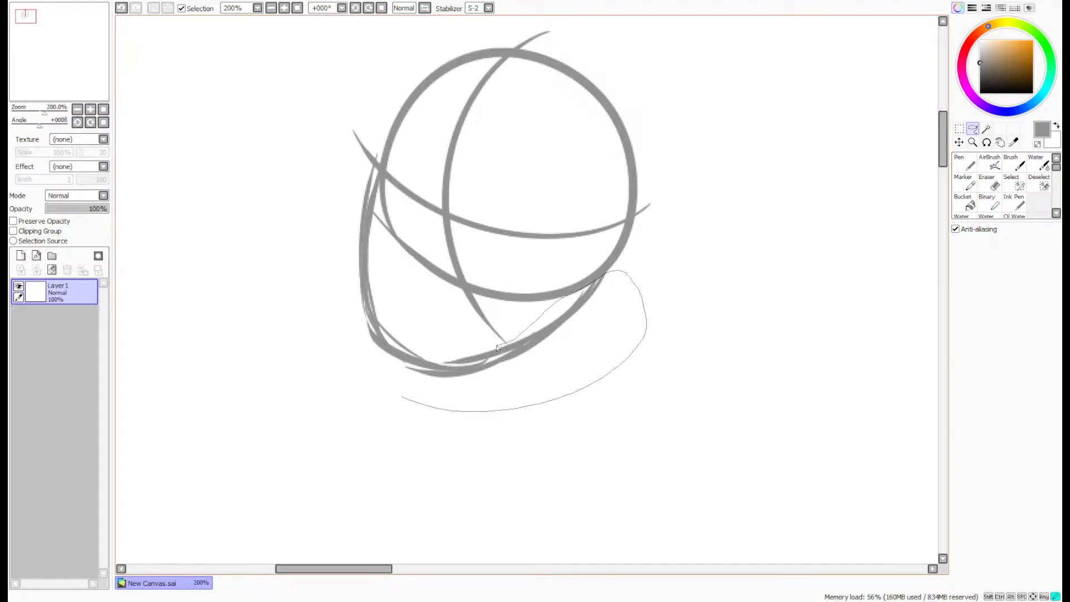
{"action": "mouse_move", "coordinate": [498, 348]}
{"action": "left_mouse_down"}
{"action": "mouse_move", "coordinate": [391, 305]}
{"action": "mouse_move", "coordinate": [377, 261]}
{"action": "left_mouse_up"}
{"action": "left_click_drag", "start_coordinate": [377, 170], "coordinate": [291, 326]}
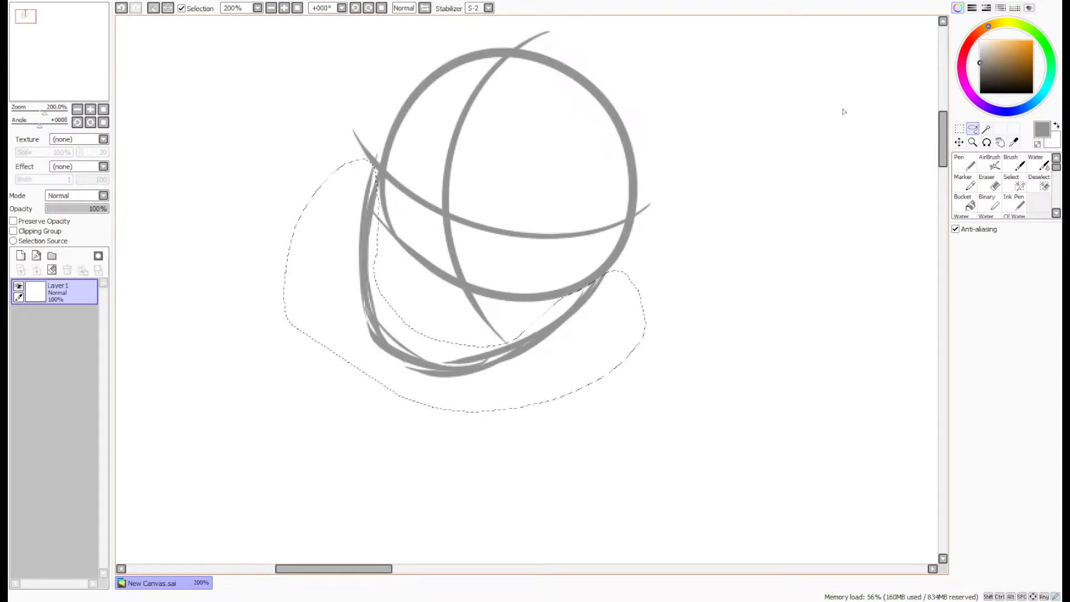
{"action": "key", "text": "ctrl+t"}
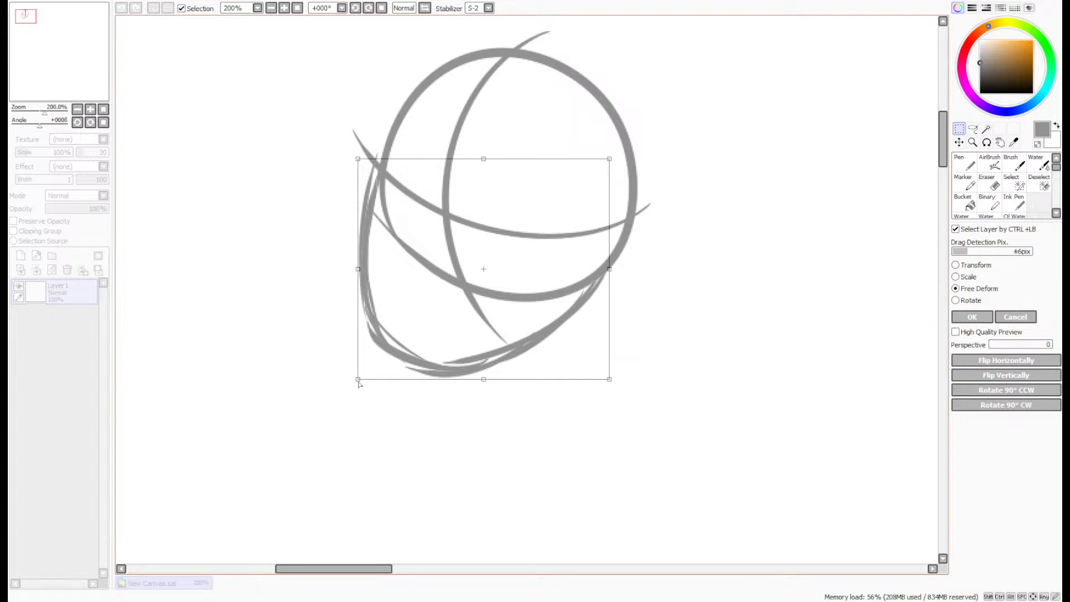
{"action": "left_click_drag", "start_coordinate": [358, 380], "coordinate": [369, 404]}
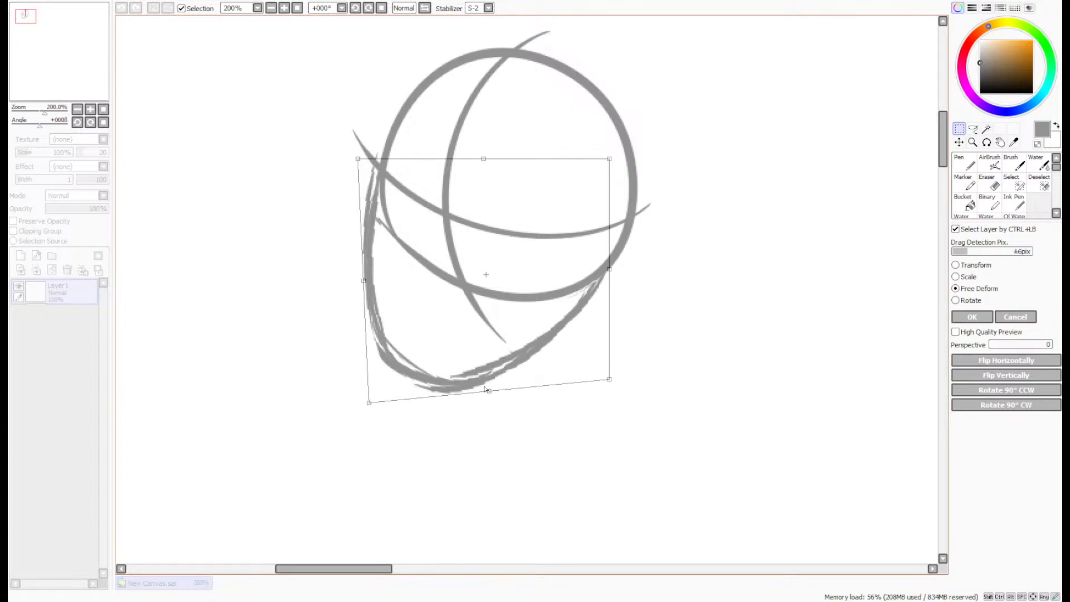
{"action": "left_click_drag", "start_coordinate": [488, 391], "coordinate": [498, 389]}
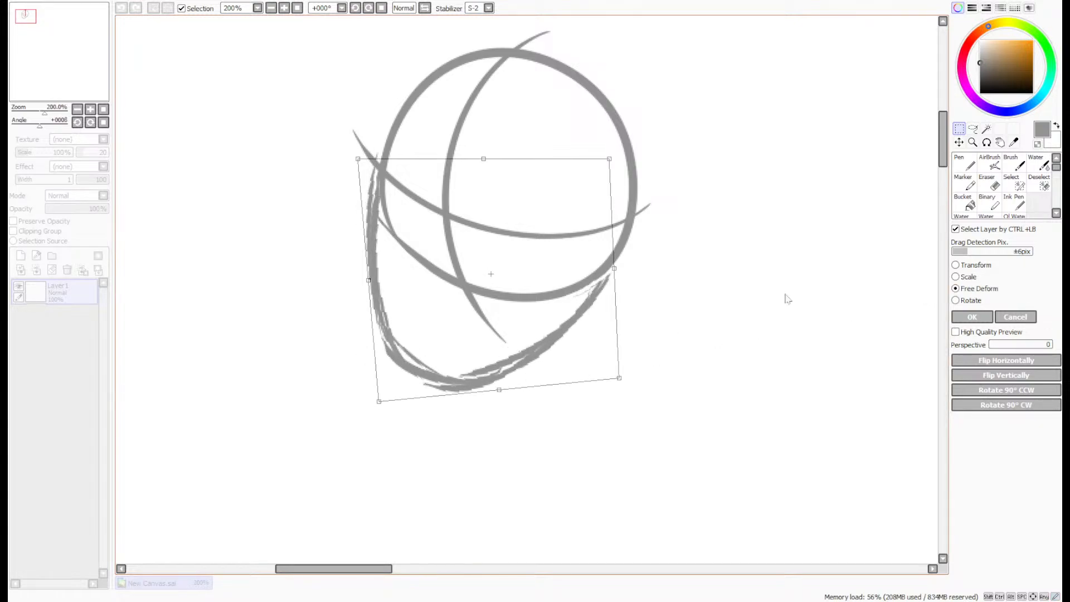
{"action": "left_click", "coordinate": [971, 317]}
- Draw a curved line of action with the Pen from inside the head down through the future torso
{"action": "left_click", "coordinate": [962, 166]}
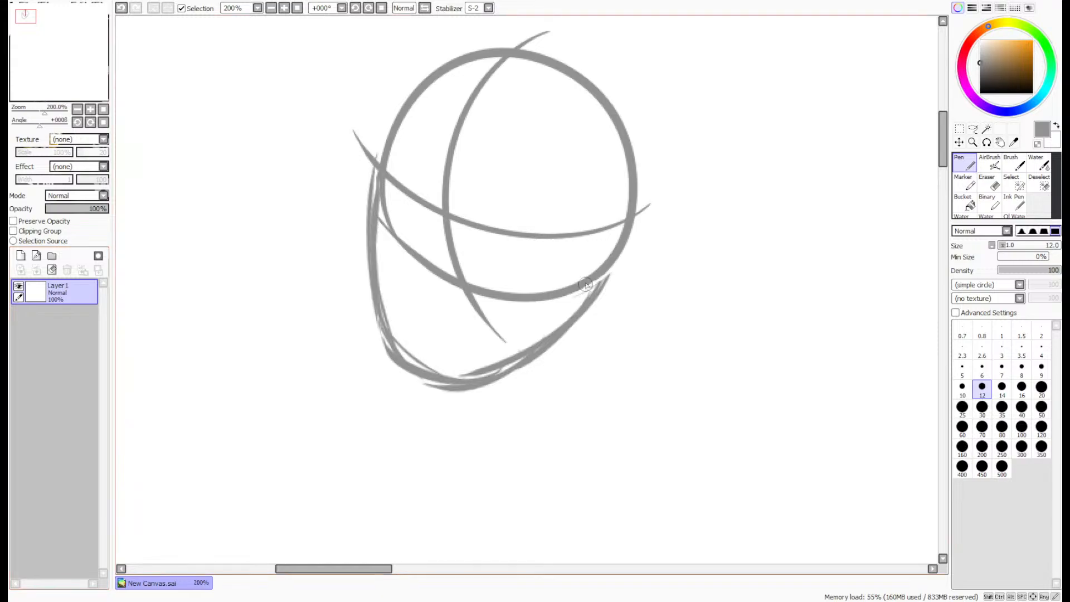
{"action": "left_click_drag", "start_coordinate": [69, 62], "coordinate": [67, 63]}
{"action": "left_click", "coordinate": [78, 109]}
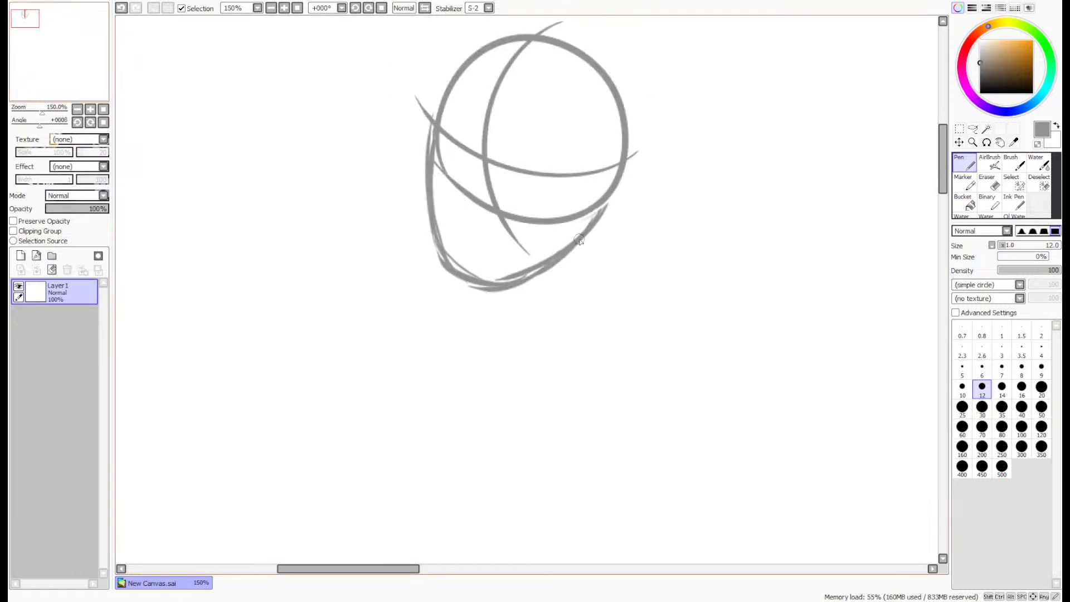
{"action": "scroll", "coordinate": [579, 240], "scroll_direction": "down", "scroll_amount": 1}
{"action": "mouse_move", "coordinate": [545, 173]}
{"action": "left_mouse_down"}
{"action": "mouse_move", "coordinate": [544, 253]}
{"action": "mouse_move", "coordinate": [413, 452]}
{"action": "left_mouse_up"}
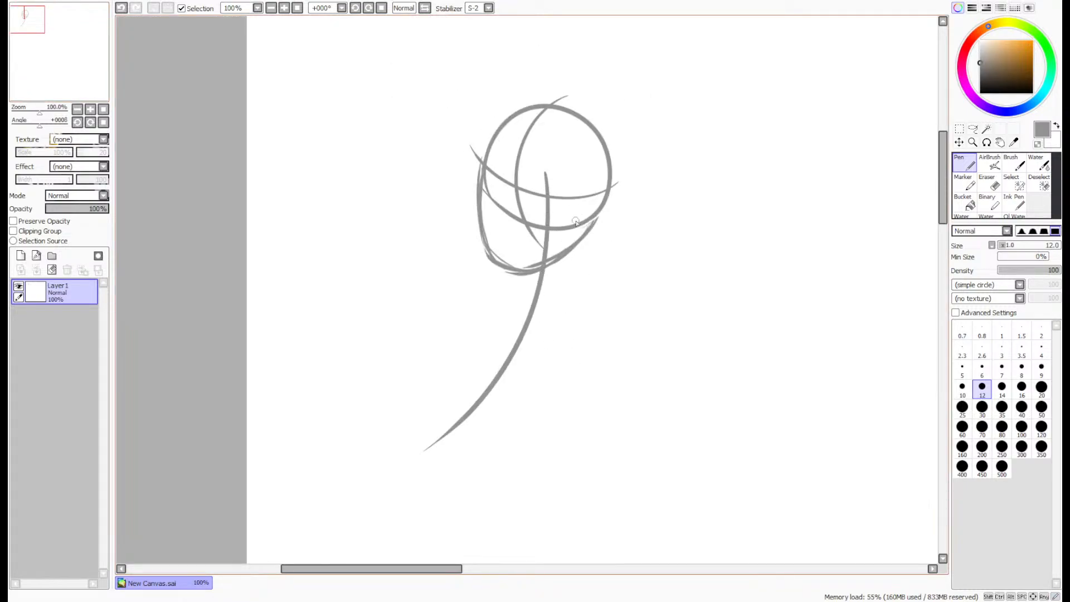
- Sketch the neck, shoulder line and tapering torso outline around the line of action, closing it with a rounded base
{"action": "mouse_move", "coordinate": [561, 255]}
{"action": "left_mouse_down"}
{"action": "mouse_move", "coordinate": [555, 298]}
{"action": "mouse_move", "coordinate": [510, 290]}
{"action": "mouse_move", "coordinate": [515, 305]}
{"action": "mouse_move", "coordinate": [540, 304]}
{"action": "mouse_move", "coordinate": [546, 291]}
{"action": "mouse_move", "coordinate": [598, 321]}
{"action": "mouse_move", "coordinate": [587, 359]}
{"action": "mouse_move", "coordinate": [517, 432]}
{"action": "left_mouse_up"}
{"action": "left_click_drag", "start_coordinate": [562, 382], "coordinate": [498, 447]}
{"action": "mouse_move", "coordinate": [513, 288]}
{"action": "left_mouse_down"}
{"action": "mouse_move", "coordinate": [485, 290]}
{"action": "mouse_move", "coordinate": [483, 355]}
{"action": "mouse_move", "coordinate": [443, 404]}
{"action": "mouse_move", "coordinate": [446, 417]}
{"action": "mouse_move", "coordinate": [530, 446]}
{"action": "left_mouse_up"}
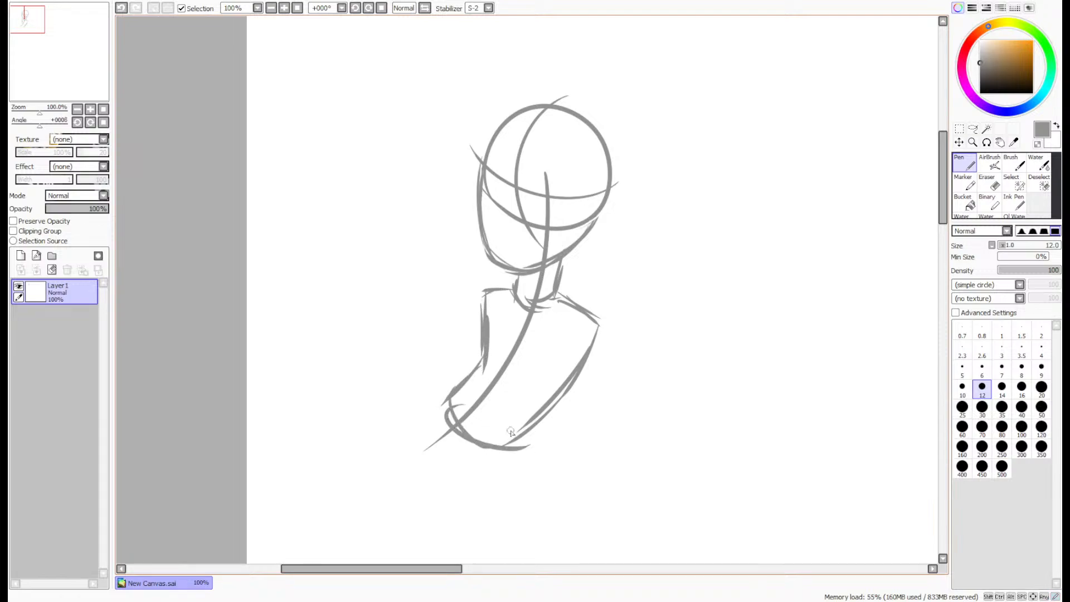
{"action": "left_click_drag", "start_coordinate": [463, 424], "coordinate": [515, 443]}
{"action": "left_click_drag", "start_coordinate": [581, 383], "coordinate": [518, 441]}
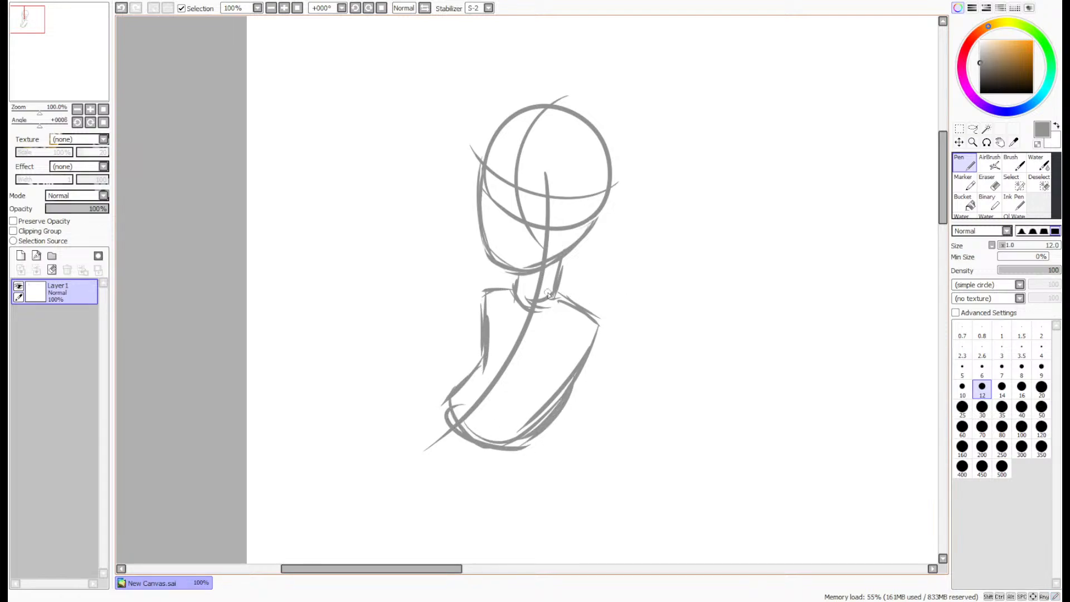
- Draw circles for both shoulder joints and sketch the right-hand upper arm angled down and outward to a rounded elbow
{"action": "mouse_move", "coordinate": [597, 323]}
{"action": "left_mouse_down"}
{"action": "mouse_move", "coordinate": [594, 337]}
{"action": "mouse_move", "coordinate": [571, 320]}
{"action": "mouse_move", "coordinate": [582, 343]}
{"action": "left_mouse_up"}
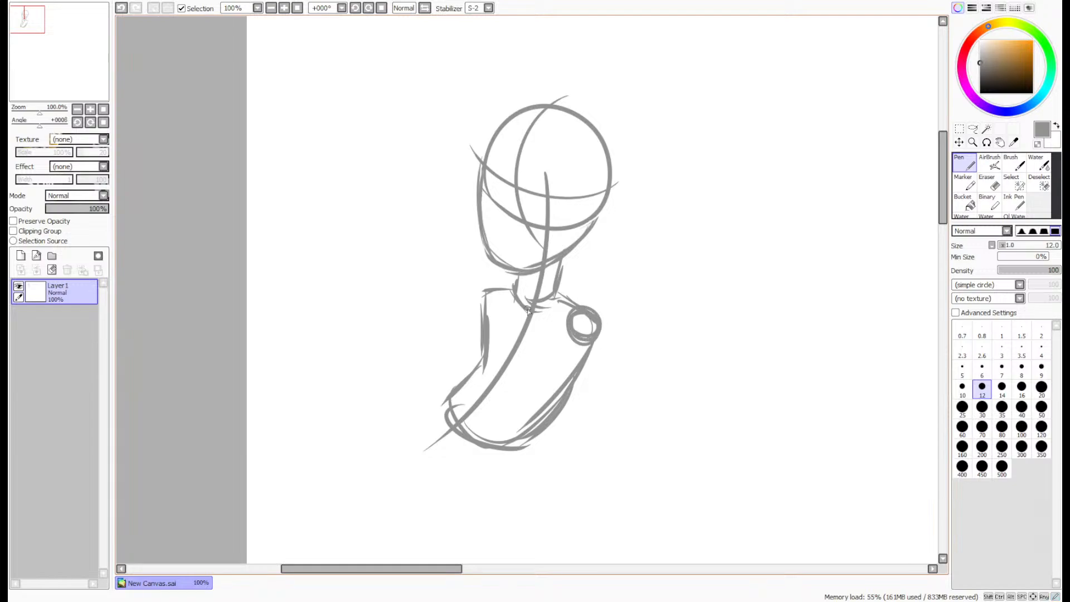
{"action": "mouse_move", "coordinate": [488, 290]}
{"action": "left_mouse_down"}
{"action": "mouse_move", "coordinate": [478, 315]}
{"action": "mouse_move", "coordinate": [504, 298]}
{"action": "mouse_move", "coordinate": [490, 307]}
{"action": "left_mouse_up"}
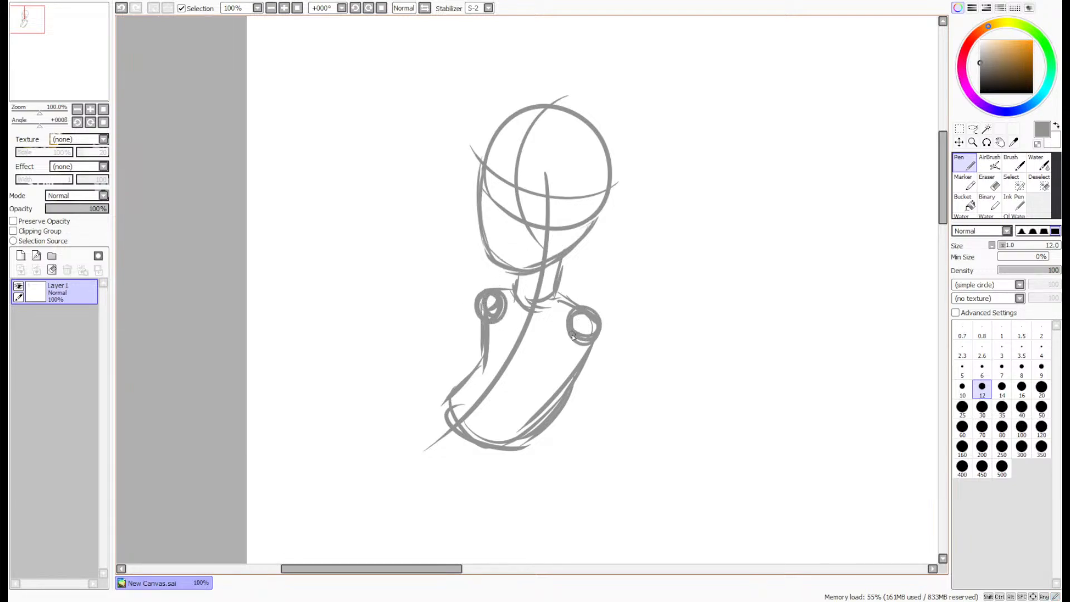
{"action": "left_click_drag", "start_coordinate": [593, 312], "coordinate": [651, 400]}
{"action": "mouse_move", "coordinate": [570, 337]}
{"action": "left_mouse_down"}
{"action": "mouse_move", "coordinate": [630, 421]}
{"action": "mouse_move", "coordinate": [648, 411]}
{"action": "mouse_move", "coordinate": [633, 415]}
{"action": "mouse_move", "coordinate": [645, 393]}
{"action": "mouse_move", "coordinate": [626, 413]}
{"action": "left_mouse_up"}
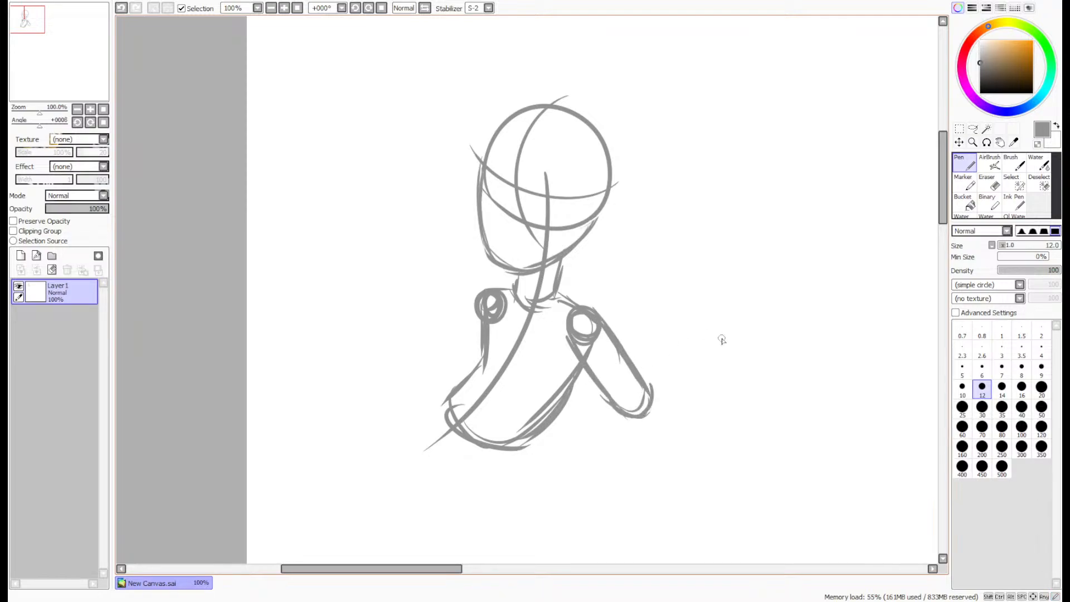
- Sketch the raised forearm from the right-hand elbow up and outward to the wrist
{"action": "left_click_drag", "start_coordinate": [692, 290], "coordinate": [657, 351]}
{"action": "left_click_drag", "start_coordinate": [682, 318], "coordinate": [641, 375]}
{"action": "mouse_move", "coordinate": [716, 309]}
{"action": "left_mouse_down"}
{"action": "mouse_move", "coordinate": [681, 388]}
{"action": "mouse_move", "coordinate": [653, 409]}
{"action": "left_mouse_up"}
{"action": "mouse_move", "coordinate": [704, 347]}
{"action": "left_mouse_down"}
{"action": "mouse_move", "coordinate": [652, 424]}
{"action": "mouse_move", "coordinate": [613, 413]}
{"action": "mouse_move", "coordinate": [624, 426]}
{"action": "left_mouse_up"}
- Sketch the raised hand as a large rounded shape above the wrist, with a small thumb form along its outer edge
{"action": "mouse_move", "coordinate": [688, 301]}
{"action": "left_mouse_down"}
{"action": "mouse_move", "coordinate": [672, 259]}
{"action": "mouse_move", "coordinate": [687, 217]}
{"action": "mouse_move", "coordinate": [733, 217]}
{"action": "mouse_move", "coordinate": [728, 301]}
{"action": "left_mouse_up"}
{"action": "left_click_drag", "start_coordinate": [740, 283], "coordinate": [713, 323]}
{"action": "left_click_drag", "start_coordinate": [747, 252], "coordinate": [728, 288]}
{"action": "left_click_drag", "start_coordinate": [740, 219], "coordinate": [751, 245]}
{"action": "mouse_move", "coordinate": [706, 210]}
{"action": "left_mouse_down"}
{"action": "mouse_move", "coordinate": [738, 218]}
{"action": "mouse_move", "coordinate": [672, 252]}
{"action": "left_mouse_up"}
{"action": "left_click_drag", "start_coordinate": [710, 319], "coordinate": [750, 271]}
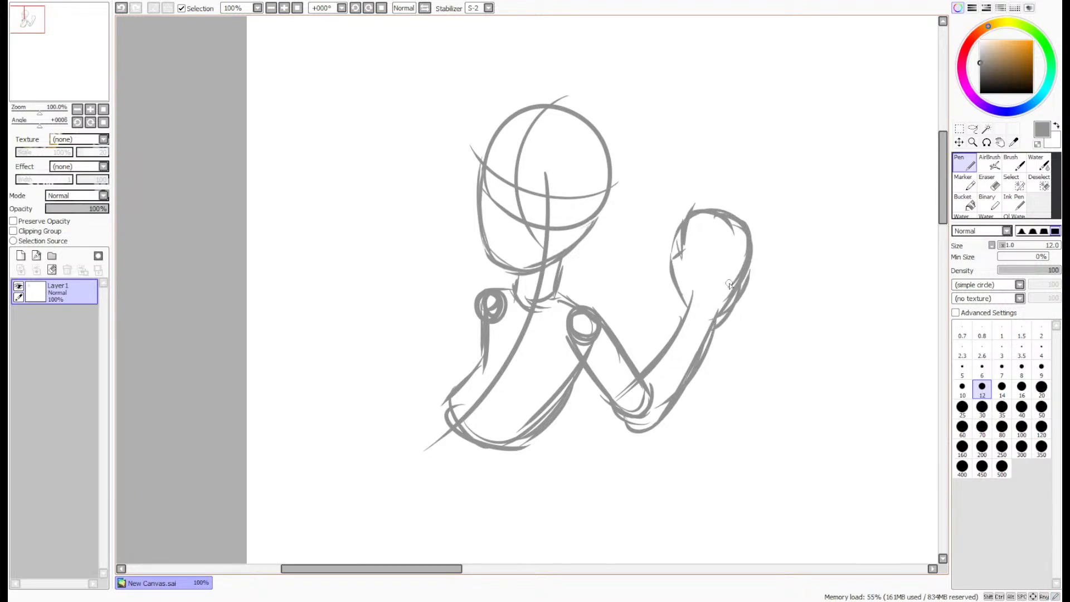
{"action": "mouse_move", "coordinate": [691, 312]}
{"action": "left_mouse_down"}
{"action": "mouse_move", "coordinate": [683, 254]}
{"action": "mouse_move", "coordinate": [677, 293]}
{"action": "mouse_move", "coordinate": [716, 320]}
{"action": "left_mouse_up"}
{"action": "mouse_move", "coordinate": [745, 289]}
{"action": "left_mouse_down"}
{"action": "mouse_move", "coordinate": [753, 267]}
{"action": "mouse_move", "coordinate": [757, 284]}
{"action": "mouse_move", "coordinate": [727, 320]}
{"action": "left_mouse_up"}
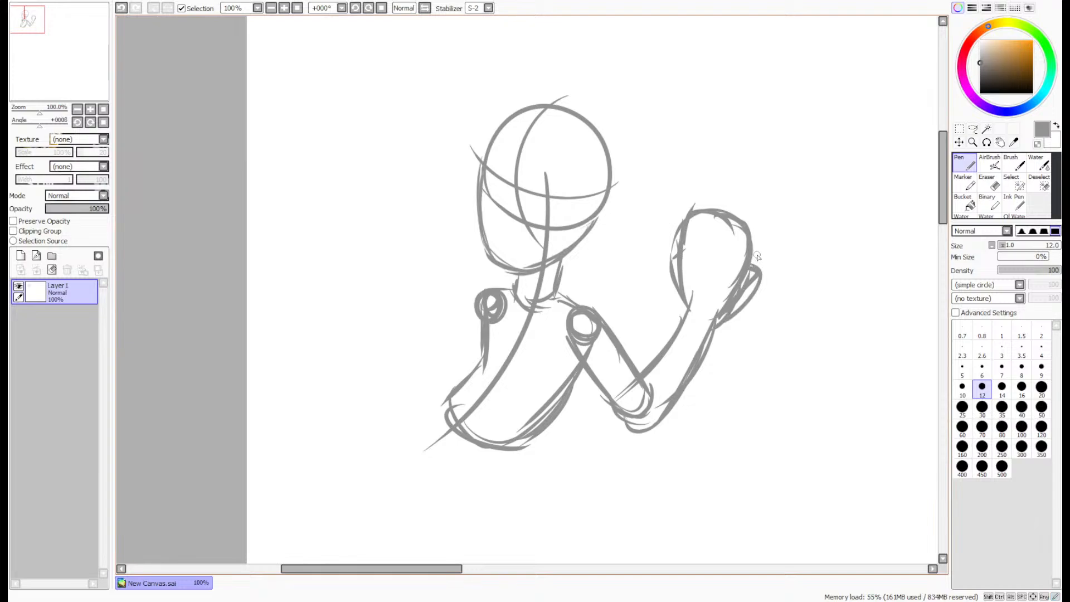
{"action": "key", "text": "ctrl+z"}
{"action": "mouse_move", "coordinate": [749, 265]}
{"action": "left_mouse_down"}
{"action": "mouse_move", "coordinate": [757, 279]}
{"action": "mouse_move", "coordinate": [739, 300]}
{"action": "left_mouse_up"}
- Select the raised hand with a freehand lasso, move it down closer to the forearm, and clear the selection
{"action": "left_click", "coordinate": [973, 128]}
{"action": "mouse_move", "coordinate": [782, 170]}
{"action": "left_mouse_down"}
{"action": "mouse_move", "coordinate": [726, 338]}
{"action": "mouse_move", "coordinate": [736, 181]}
{"action": "mouse_move", "coordinate": [777, 174]}
{"action": "left_mouse_up"}
{"action": "left_click_drag", "start_coordinate": [735, 255], "coordinate": [726, 277]}
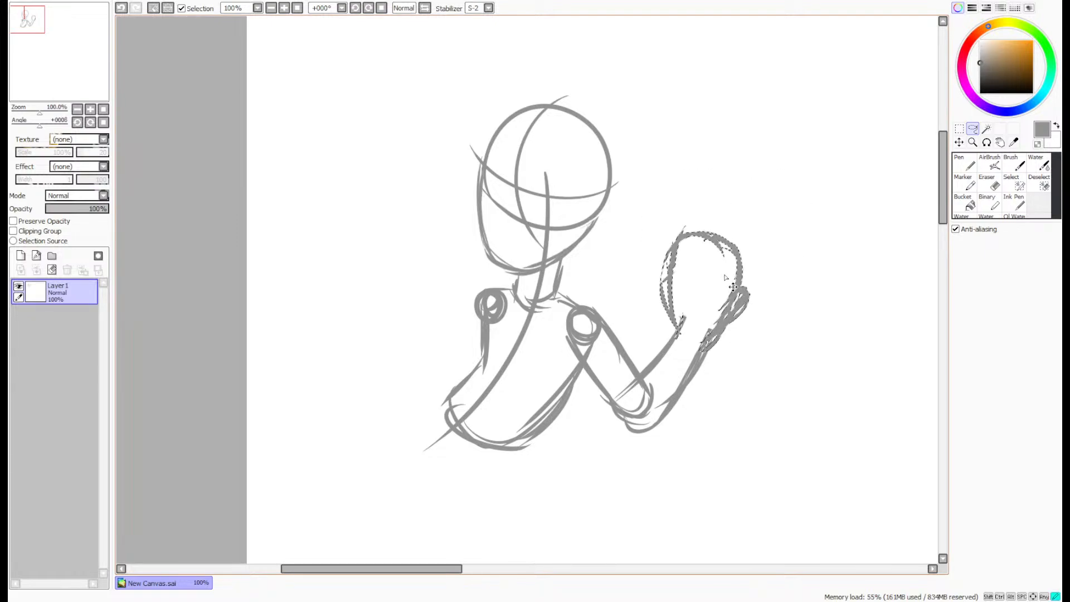
{"action": "left_click", "coordinate": [793, 160]}
{"action": "left_click", "coordinate": [965, 162]}
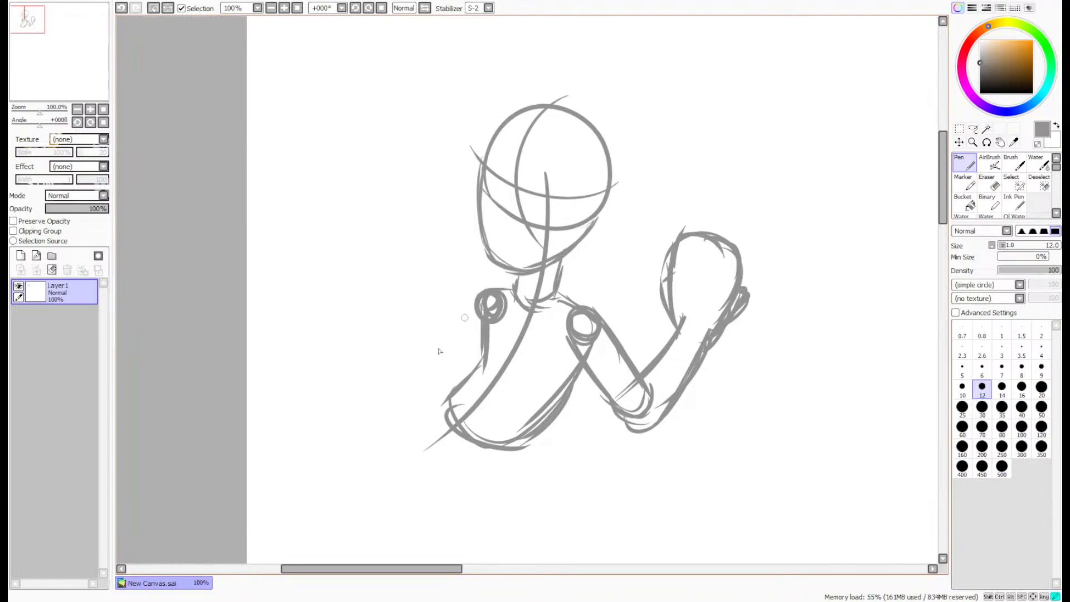
{"action": "left_click", "coordinate": [972, 128]}
- Sketch the opposite arm with the Pen: a short upper arm, a forearm stretched sideways and a round hand shape
{"action": "left_click", "coordinate": [963, 162]}
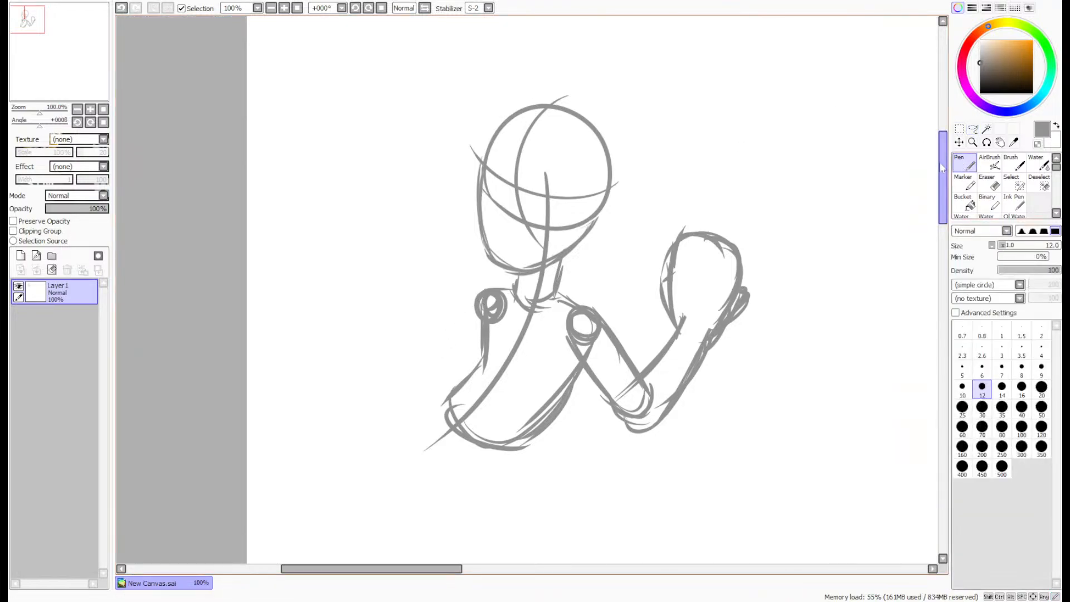
{"action": "left_click_drag", "start_coordinate": [941, 163], "coordinate": [941, 176]}
{"action": "mouse_move", "coordinate": [467, 229]}
{"action": "left_mouse_down"}
{"action": "mouse_move", "coordinate": [439, 300]}
{"action": "mouse_move", "coordinate": [455, 310]}
{"action": "left_mouse_up"}
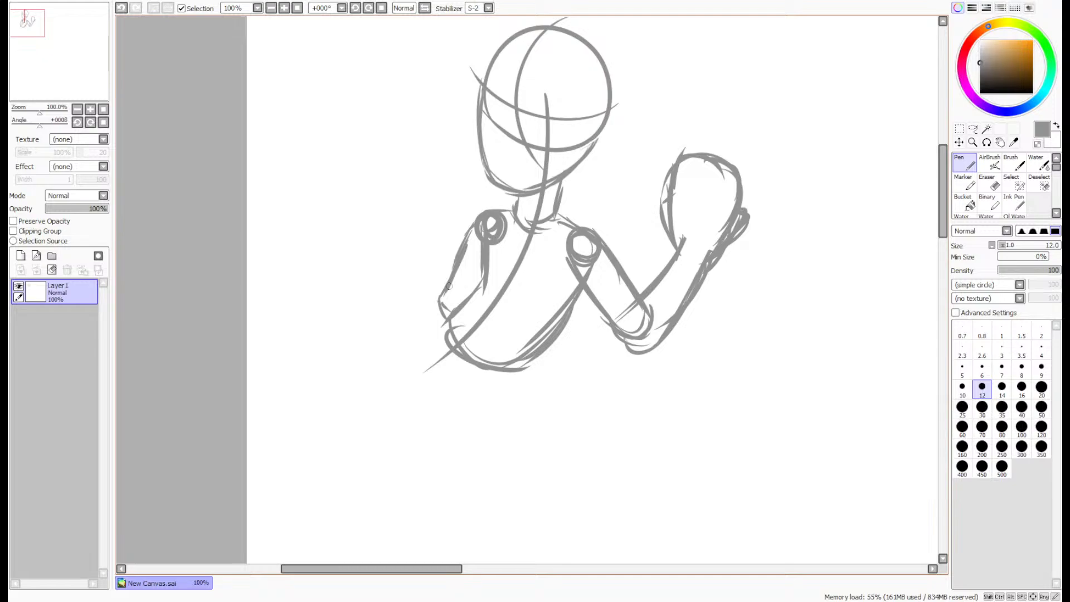
{"action": "mouse_move", "coordinate": [457, 291]}
{"action": "left_mouse_down"}
{"action": "mouse_move", "coordinate": [345, 293]}
{"action": "mouse_move", "coordinate": [299, 325]}
{"action": "mouse_move", "coordinate": [318, 342]}
{"action": "mouse_move", "coordinate": [415, 323]}
{"action": "left_mouse_up"}
{"action": "mouse_move", "coordinate": [324, 336]}
{"action": "left_mouse_down"}
{"action": "mouse_move", "coordinate": [431, 334]}
{"action": "mouse_move", "coordinate": [382, 336]}
{"action": "left_mouse_up"}
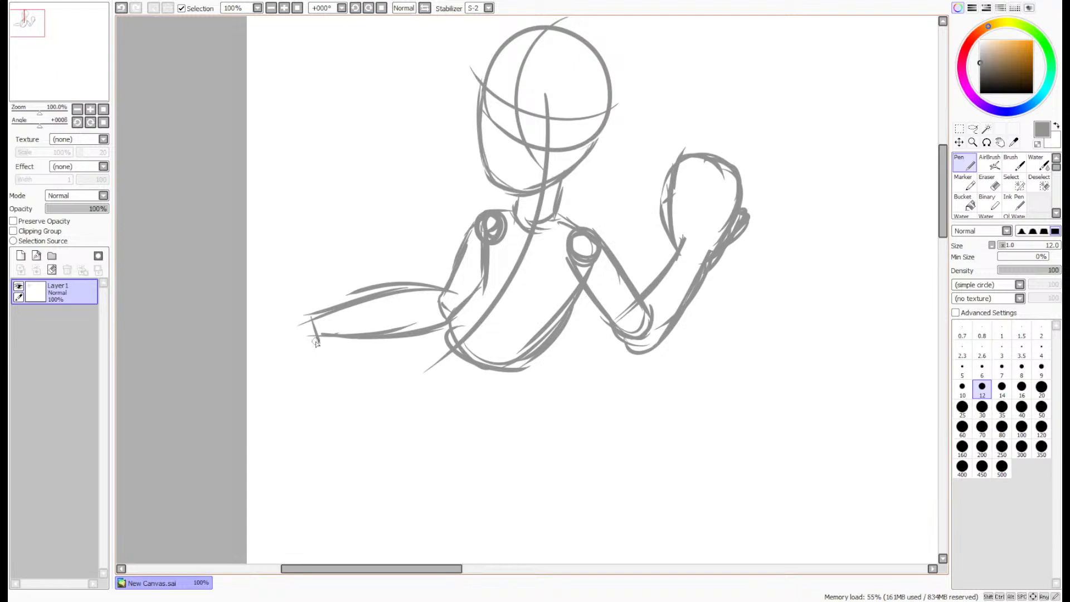
{"action": "mouse_move", "coordinate": [311, 345]}
{"action": "left_mouse_down"}
{"action": "mouse_move", "coordinate": [304, 330]}
{"action": "mouse_move", "coordinate": [352, 328]}
{"action": "left_mouse_up"}
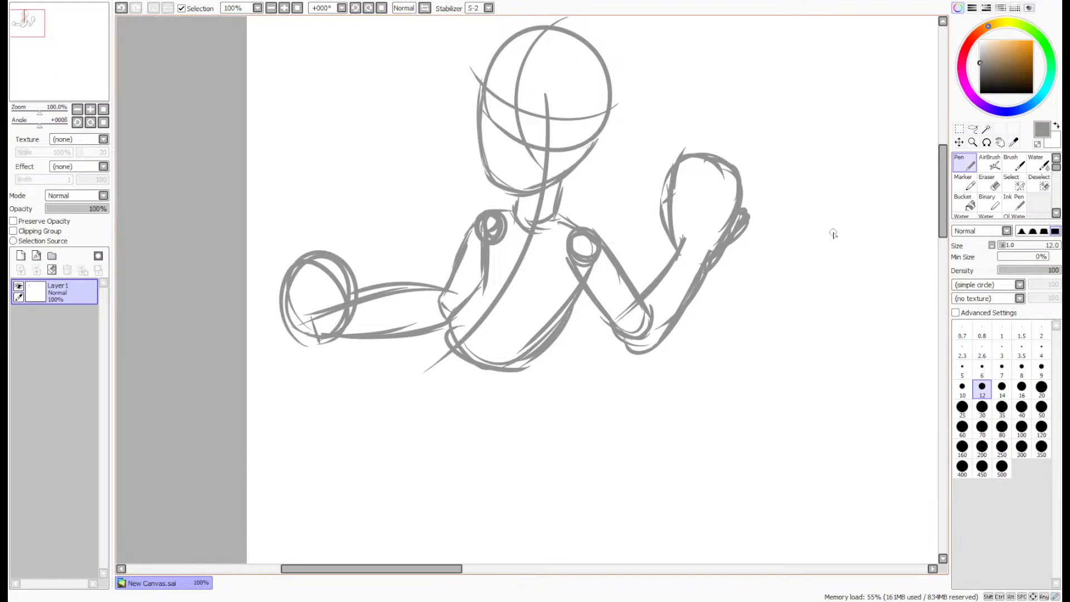
- Sketch the pelvis as a rounded bowl shape beneath the torso, replacing the first hip stroke
{"action": "left_click_drag", "start_coordinate": [943, 190], "coordinate": [944, 196]}
{"action": "left_click_drag", "start_coordinate": [538, 324], "coordinate": [487, 388]}
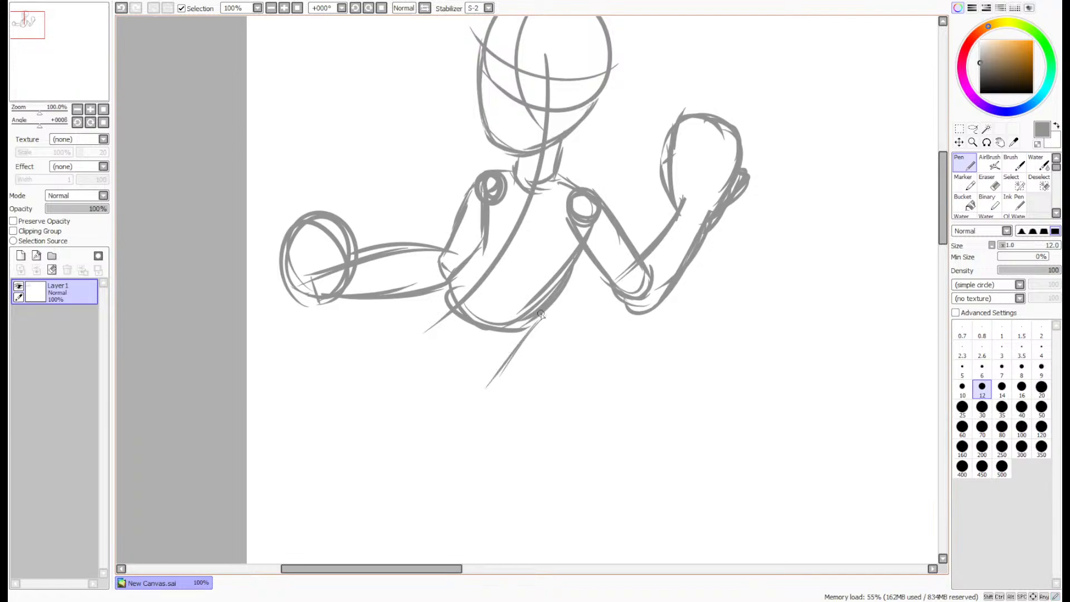
{"action": "key", "text": "ctrl+z"}
{"action": "left_click_drag", "start_coordinate": [544, 314], "coordinate": [534, 356]}
{"action": "mouse_move", "coordinate": [537, 321]}
{"action": "left_mouse_down"}
{"action": "mouse_move", "coordinate": [522, 369]}
{"action": "mouse_move", "coordinate": [463, 374]}
{"action": "left_mouse_up"}
{"action": "mouse_move", "coordinate": [513, 372]}
{"action": "left_mouse_down"}
{"action": "mouse_move", "coordinate": [454, 360]}
{"action": "mouse_move", "coordinate": [434, 332]}
{"action": "mouse_move", "coordinate": [437, 346]}
{"action": "left_mouse_up"}
{"action": "mouse_move", "coordinate": [450, 286]}
{"action": "left_mouse_down"}
{"action": "mouse_move", "coordinate": [418, 333]}
{"action": "mouse_move", "coordinate": [428, 333]}
{"action": "left_mouse_up"}
{"action": "left_click_drag", "start_coordinate": [428, 306], "coordinate": [452, 379]}
{"action": "left_click_drag", "start_coordinate": [424, 333], "coordinate": [498, 383]}
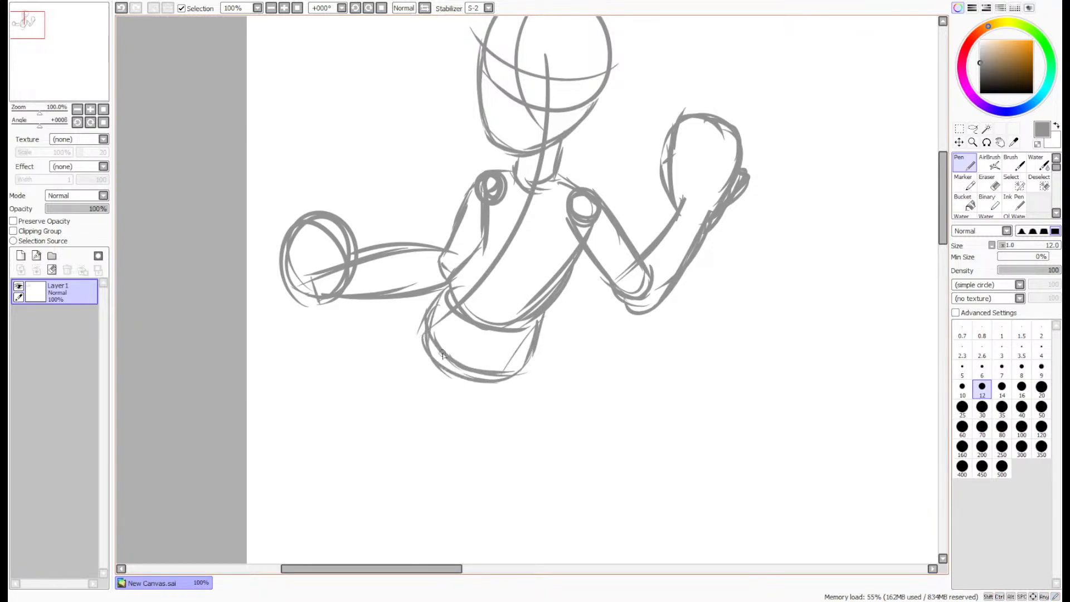
- Reinforce the lower curve and outer side of the pelvis with additional strokes
{"action": "left_click_drag", "start_coordinate": [437, 354], "coordinate": [526, 378]}
{"action": "left_click_drag", "start_coordinate": [538, 323], "coordinate": [515, 375]}
{"action": "left_click_drag", "start_coordinate": [525, 362], "coordinate": [488, 393]}
{"action": "left_click_drag", "start_coordinate": [490, 376], "coordinate": [442, 356]}
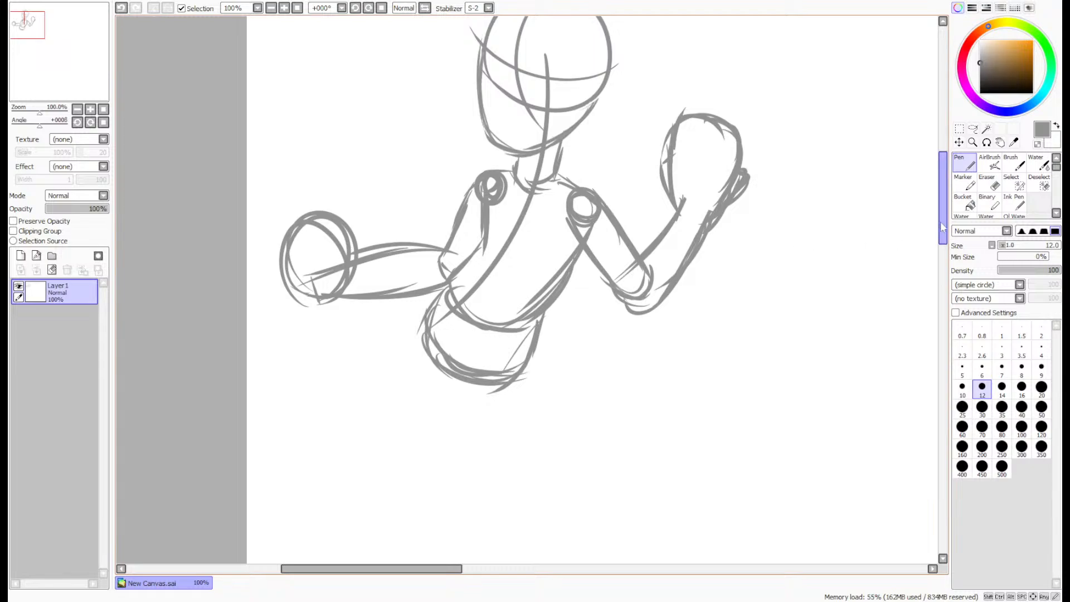
- Sketch both legs beneath the pelvis with the Pen, each as a pair of thigh and lower-leg lines slanting down and sideways
{"action": "left_click_drag", "start_coordinate": [940, 221], "coordinate": [940, 235]}
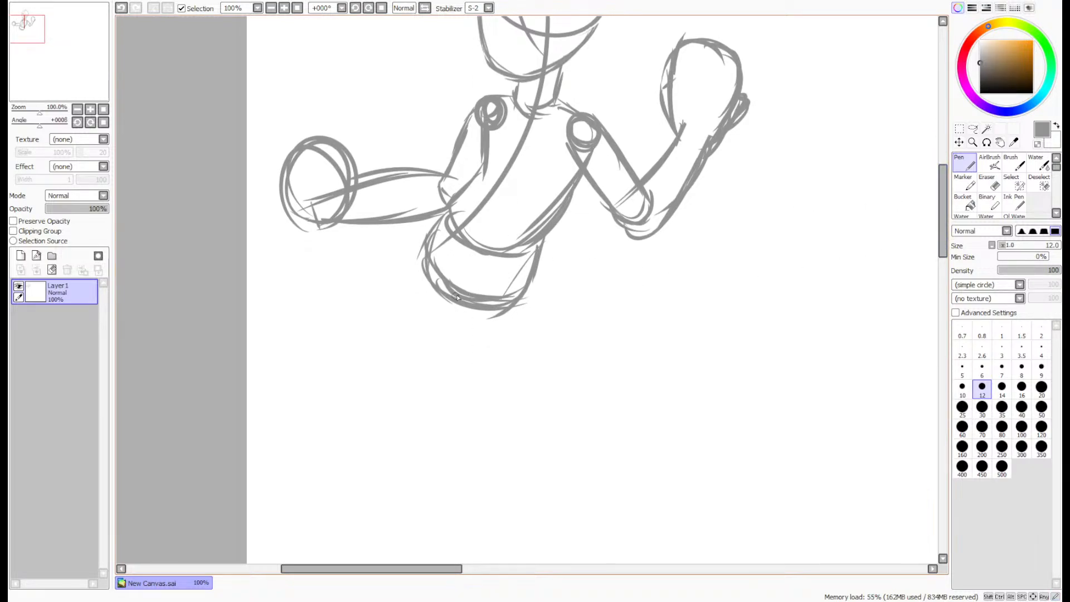
{"action": "mouse_move", "coordinate": [426, 237]}
{"action": "left_mouse_down"}
{"action": "mouse_move", "coordinate": [311, 312]}
{"action": "mouse_move", "coordinate": [261, 409]}
{"action": "left_mouse_up"}
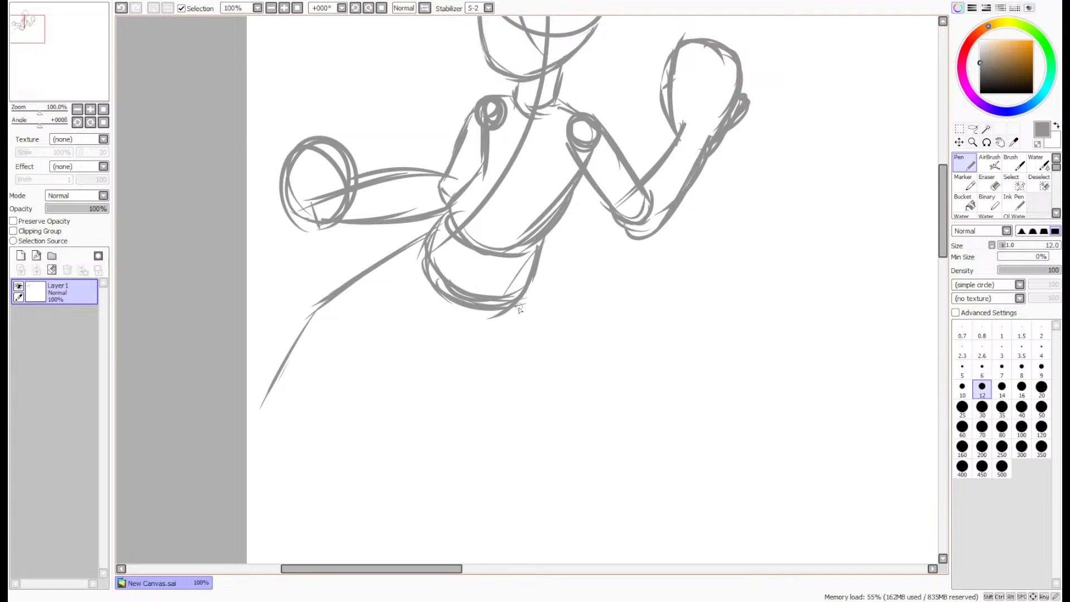
{"action": "mouse_move", "coordinate": [533, 271]}
{"action": "left_mouse_down"}
{"action": "mouse_move", "coordinate": [485, 365]}
{"action": "mouse_move", "coordinate": [501, 496]}
{"action": "left_mouse_up"}
{"action": "left_click_drag", "start_coordinate": [483, 391], "coordinate": [496, 501]}
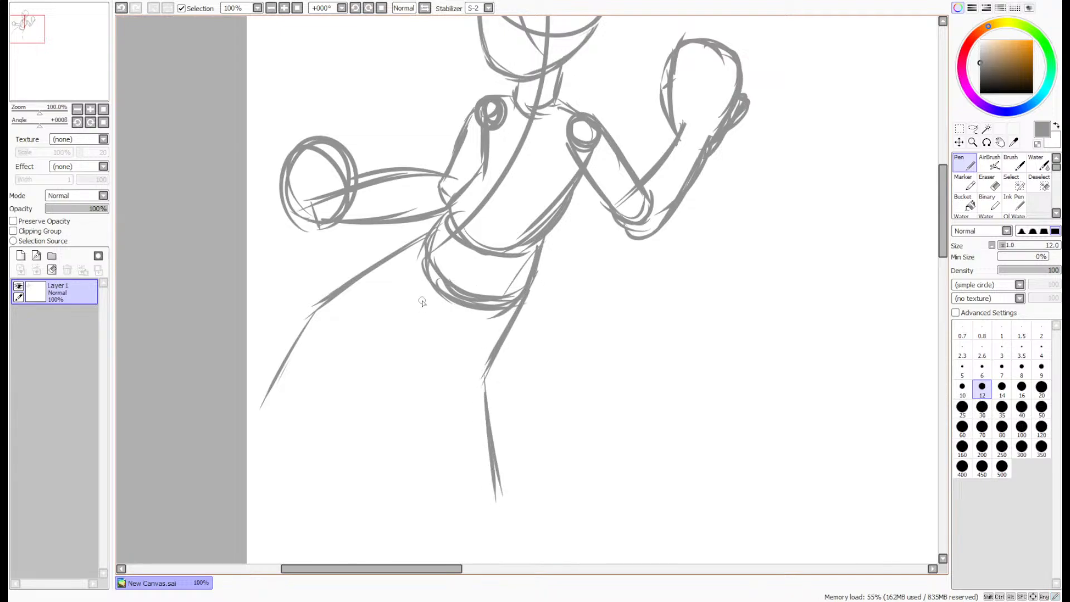
{"action": "left_click_drag", "start_coordinate": [453, 296], "coordinate": [415, 371]}
{"action": "left_click_drag", "start_coordinate": [457, 291], "coordinate": [407, 385]}
{"action": "mouse_move", "coordinate": [452, 292]}
{"action": "left_mouse_down"}
{"action": "mouse_move", "coordinate": [404, 382]}
{"action": "mouse_move", "coordinate": [389, 476]}
{"action": "left_mouse_up"}
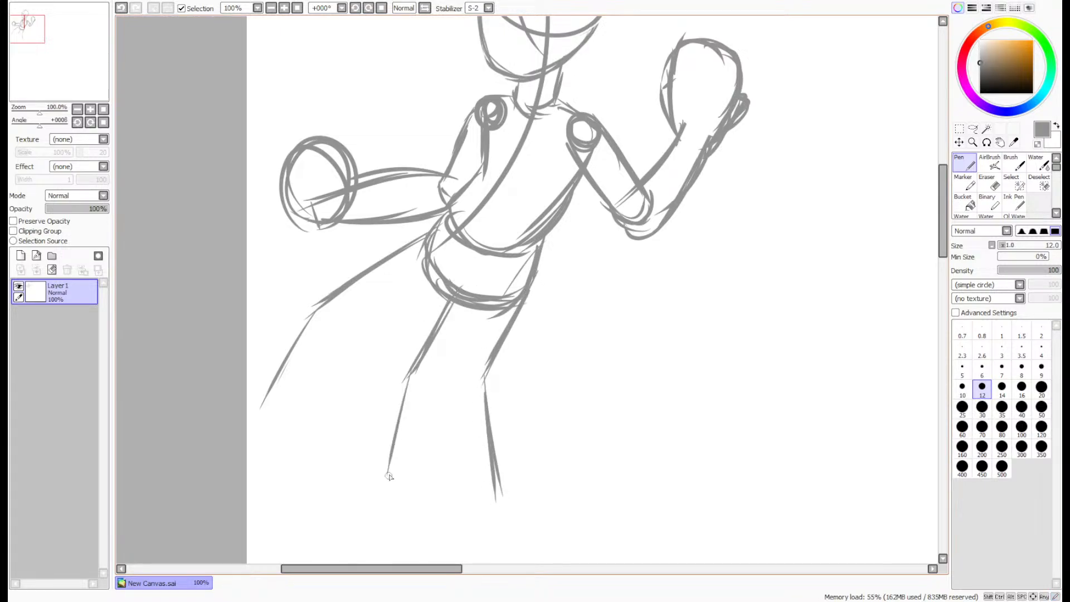
{"action": "left_click_drag", "start_coordinate": [406, 381], "coordinate": [382, 496]}
{"action": "left_click_drag", "start_coordinate": [453, 299], "coordinate": [354, 354]}
{"action": "left_click_drag", "start_coordinate": [374, 344], "coordinate": [336, 460]}
- Move the whole figure sketch sideways and slightly up, further from the canvas's near edge
{"action": "scroll", "coordinate": [361, 392], "scroll_direction": "down", "scroll_amount": 2}
{"action": "scroll", "coordinate": [362, 395], "scroll_direction": "up", "scroll_amount": 1}
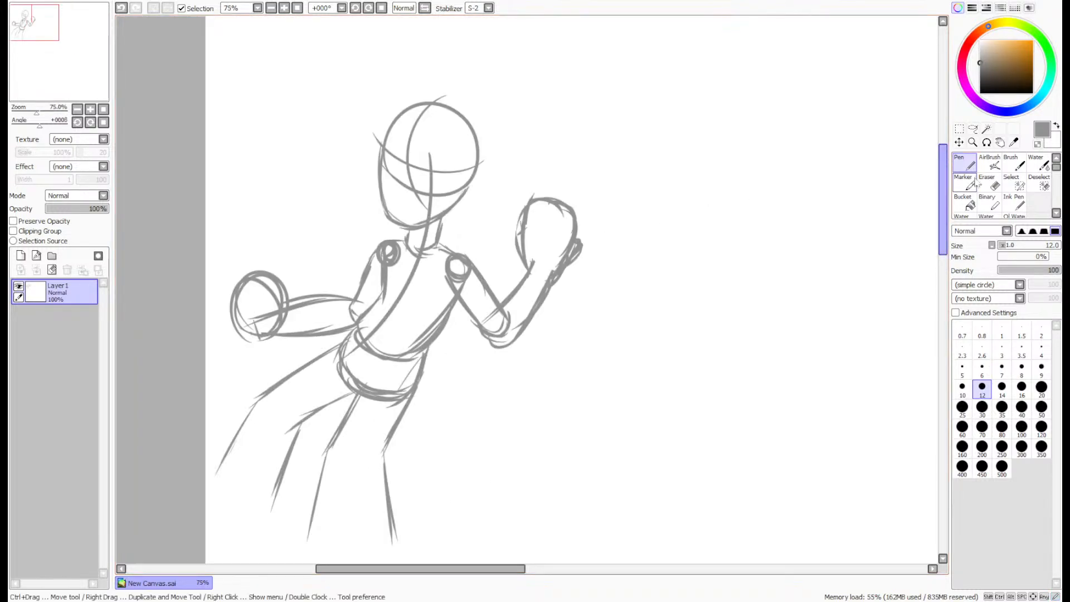
{"action": "key", "text": "ctrl"}
{"action": "left_click_drag", "start_coordinate": [632, 310], "coordinate": [692, 309]}
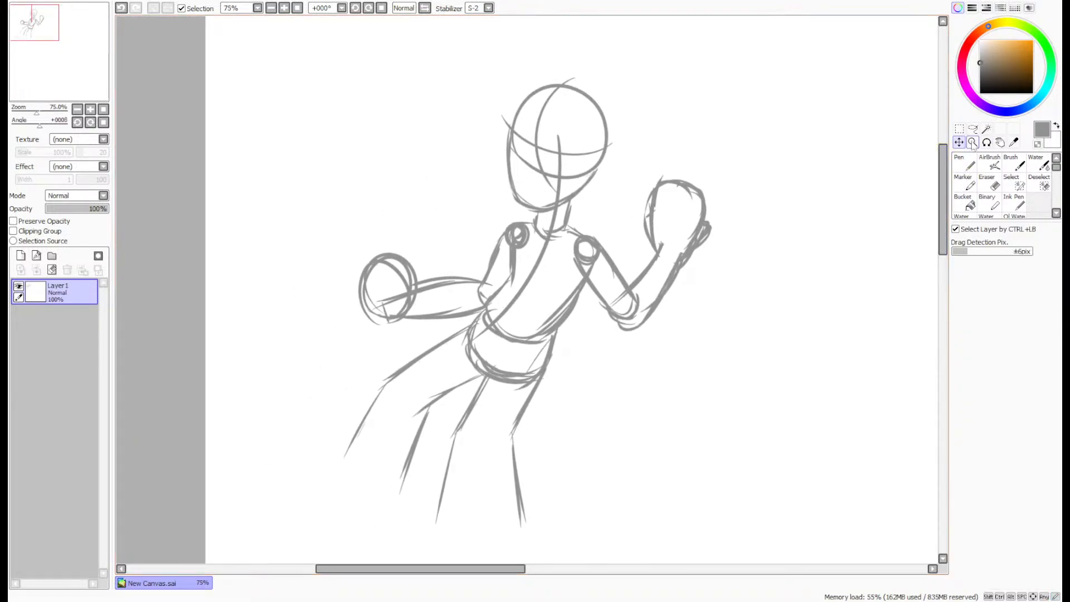
- Select both legs with a freehand lasso, delete them, and clear the selection
{"action": "left_click", "coordinate": [972, 128]}
{"action": "mouse_move", "coordinate": [354, 506]}
{"action": "left_mouse_down"}
{"action": "mouse_move", "coordinate": [594, 543]}
{"action": "mouse_move", "coordinate": [599, 353]}
{"action": "mouse_move", "coordinate": [565, 366]}
{"action": "left_mouse_up"}
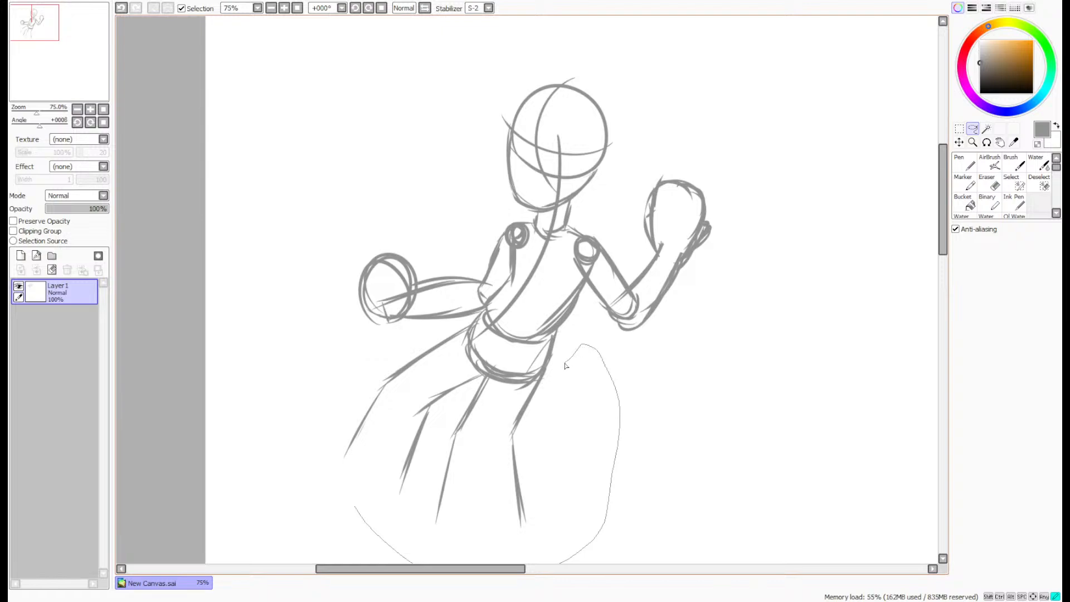
{"action": "left_click_drag", "start_coordinate": [462, 331], "coordinate": [312, 445]}
{"action": "key", "text": "Delete"}
{"action": "key", "text": "ctrl+d"}
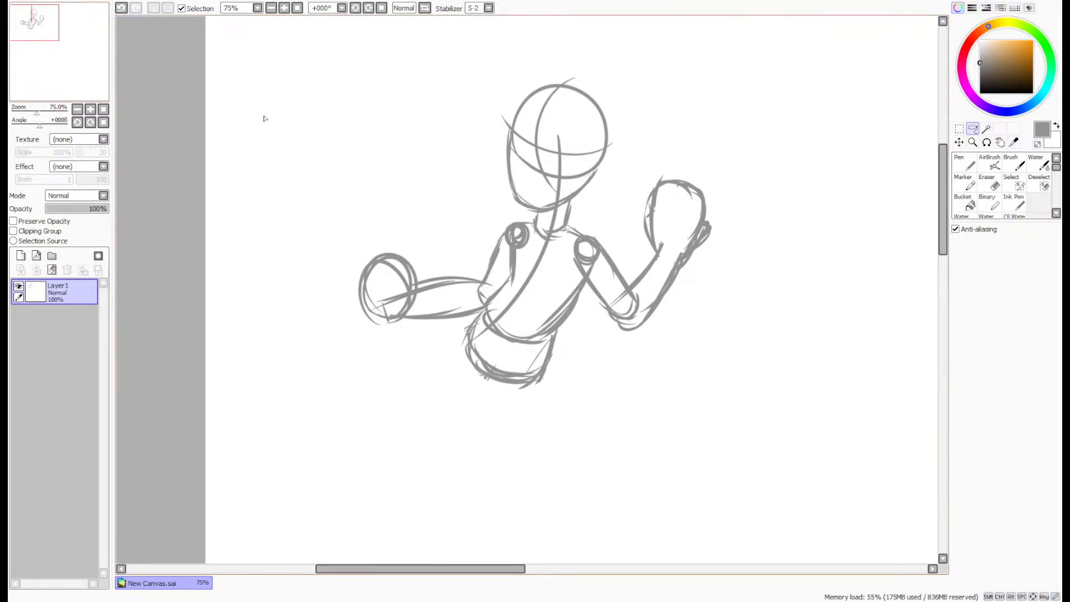
- Sketch the supporting leg with the Pen, its thigh slanting outward beneath the torso and its lower leg bending back at the knee
{"action": "left_click", "coordinate": [964, 163]}
{"action": "left_click_drag", "start_coordinate": [940, 201], "coordinate": [928, 223]}
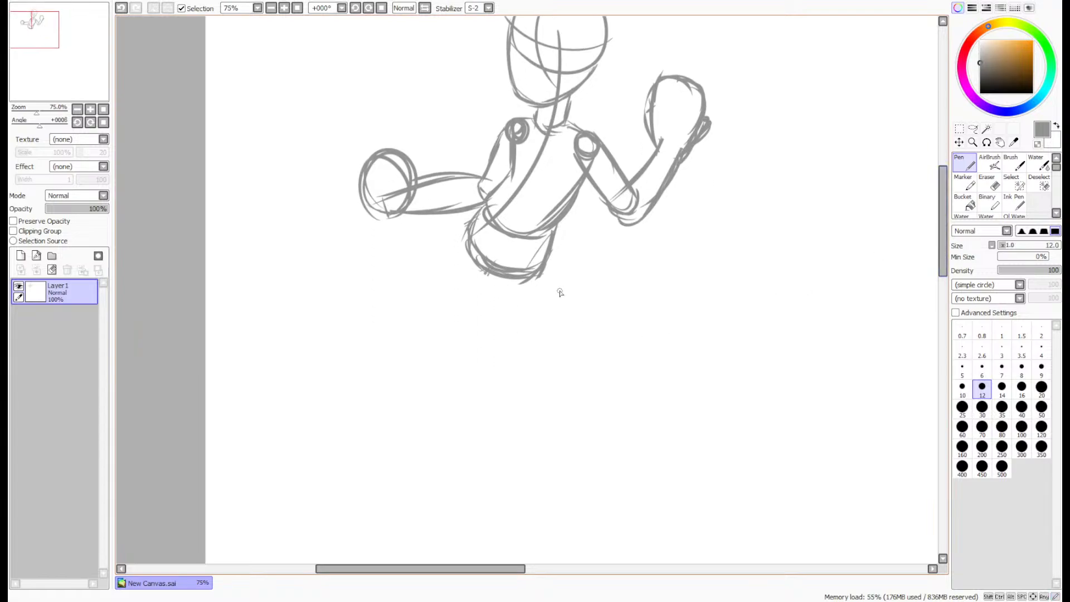
{"action": "scroll", "coordinate": [542, 228], "scroll_direction": "up", "scroll_amount": 1}
{"action": "mouse_move", "coordinate": [554, 237]}
{"action": "left_mouse_down"}
{"action": "mouse_move", "coordinate": [565, 330]}
{"action": "mouse_move", "coordinate": [586, 376]}
{"action": "left_mouse_up"}
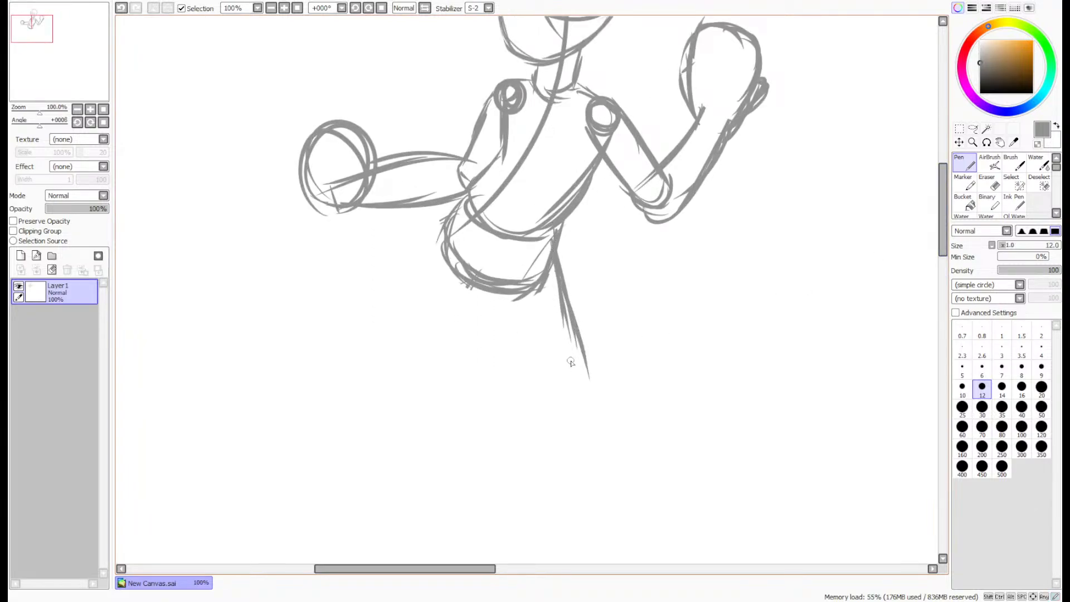
{"action": "left_click_drag", "start_coordinate": [574, 335], "coordinate": [584, 422]}
{"action": "left_click_drag", "start_coordinate": [589, 385], "coordinate": [581, 493]}
{"action": "mouse_move", "coordinate": [490, 303]}
{"action": "left_mouse_down"}
{"action": "mouse_move", "coordinate": [528, 362]}
{"action": "mouse_move", "coordinate": [516, 467]}
{"action": "left_mouse_up"}
{"action": "left_click_drag", "start_coordinate": [533, 370], "coordinate": [508, 454]}
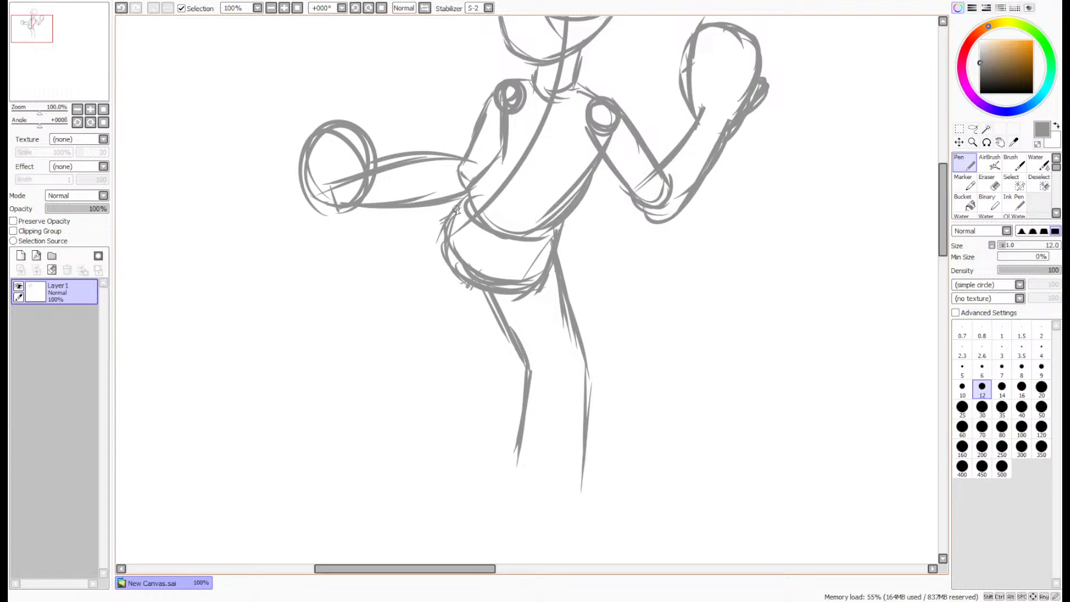
- Sketch the other leg with its thigh stretched sideways from the hip and its lower leg dropping steeply from the bent knee
{"action": "mouse_move", "coordinate": [458, 209]}
{"action": "left_mouse_down"}
{"action": "mouse_move", "coordinate": [310, 308]}
{"action": "mouse_move", "coordinate": [296, 410]}
{"action": "left_mouse_up"}
{"action": "left_click_drag", "start_coordinate": [308, 316], "coordinate": [292, 433]}
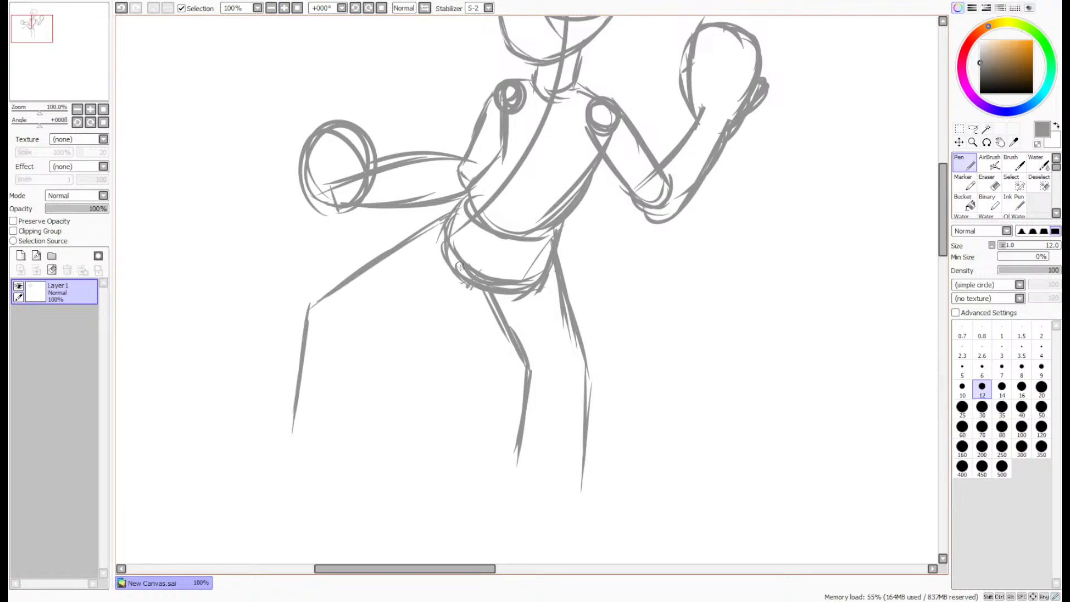
{"action": "left_click_drag", "start_coordinate": [466, 283], "coordinate": [346, 348]}
{"action": "left_click_drag", "start_coordinate": [364, 333], "coordinate": [348, 440]}
- Select the supporting leg beneath the torso with a freehand lasso, delete it, and clear the selection
{"action": "key", "text": "minus"}
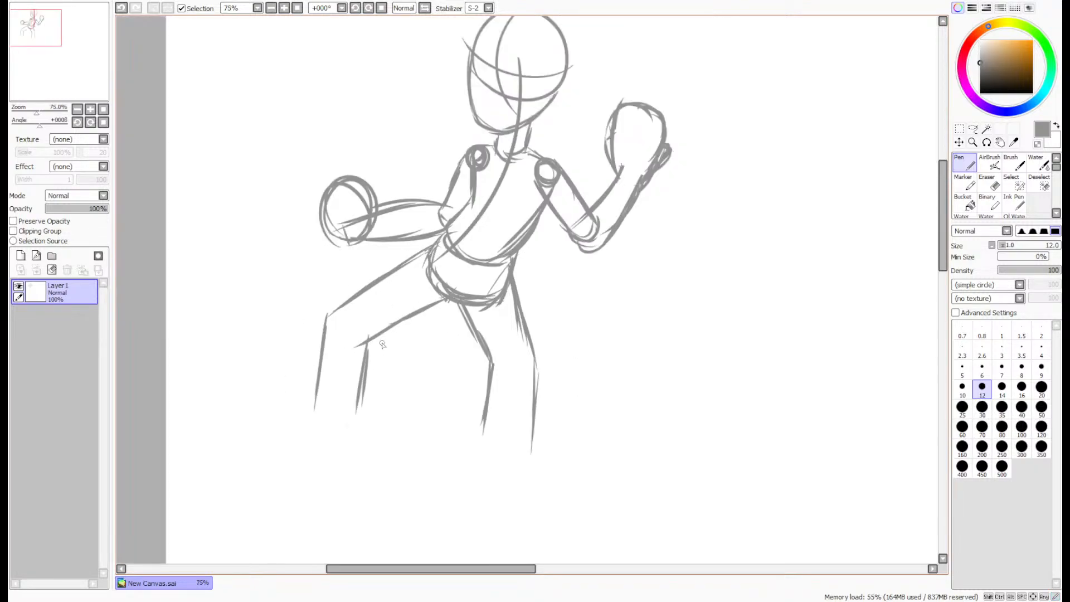
{"action": "scroll", "coordinate": [383, 344], "scroll_direction": "up", "scroll_amount": 1}
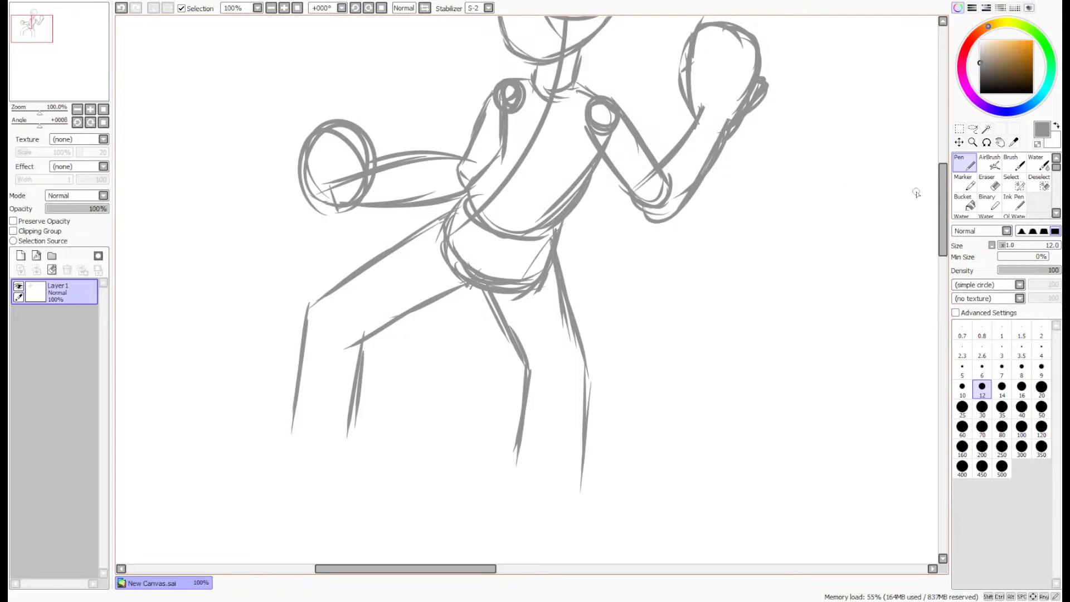
{"action": "left_click", "coordinate": [972, 129]}
{"action": "mouse_move", "coordinate": [505, 534]}
{"action": "left_mouse_down"}
{"action": "mouse_move", "coordinate": [611, 284]}
{"action": "mouse_move", "coordinate": [563, 241]}
{"action": "mouse_move", "coordinate": [510, 295]}
{"action": "mouse_move", "coordinate": [457, 435]}
{"action": "left_mouse_up"}
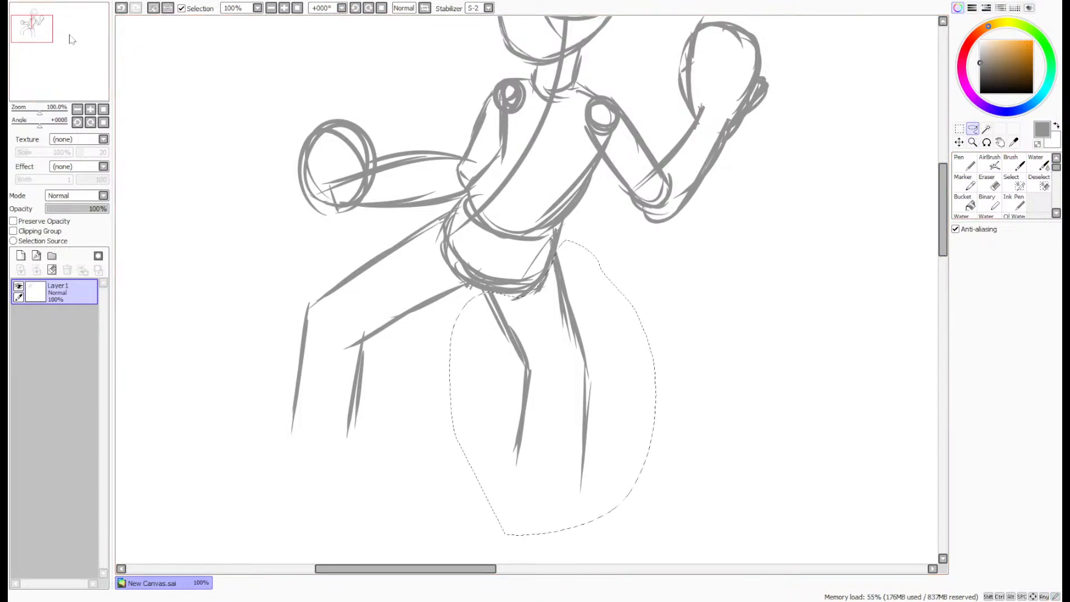
{"action": "key", "text": "Delete"}
{"action": "key", "text": "ctrl+d"}
- Redraw the supporting leg with the Pen as two nearly vertical sides running down from the pelvis
{"action": "left_click", "coordinate": [964, 163]}
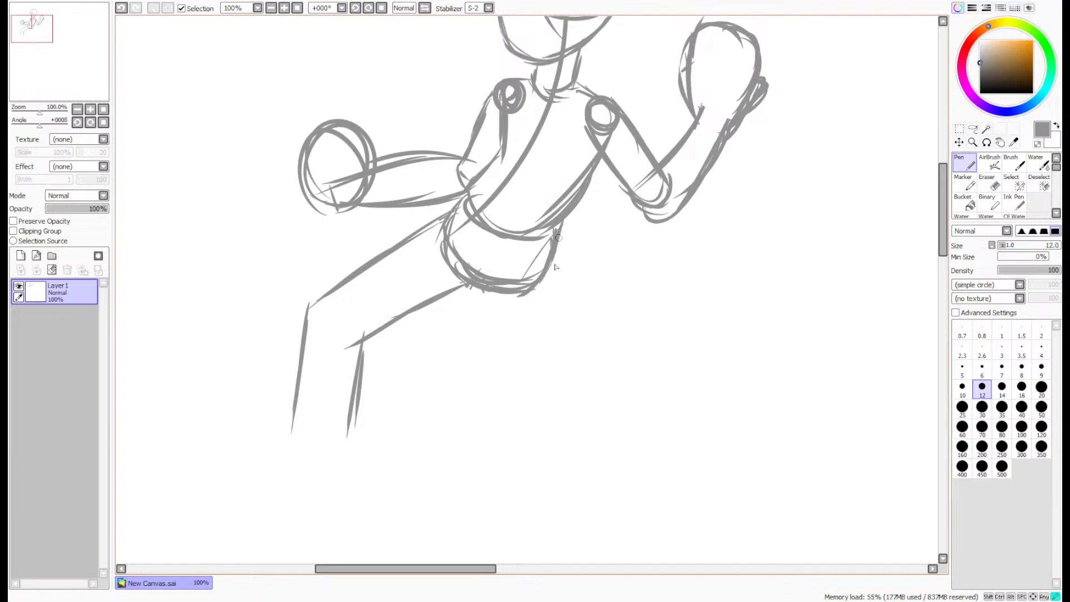
{"action": "mouse_move", "coordinate": [555, 267]}
{"action": "left_mouse_down"}
{"action": "mouse_move", "coordinate": [548, 370]}
{"action": "mouse_move", "coordinate": [564, 460]}
{"action": "left_mouse_up"}
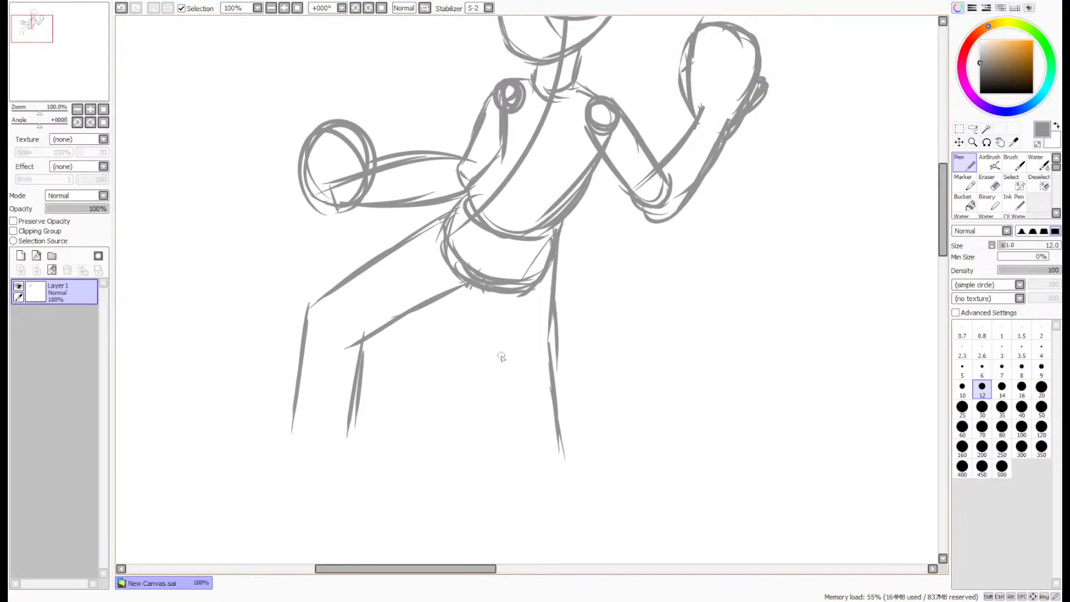
{"action": "left_click_drag", "start_coordinate": [486, 287], "coordinate": [485, 438]}
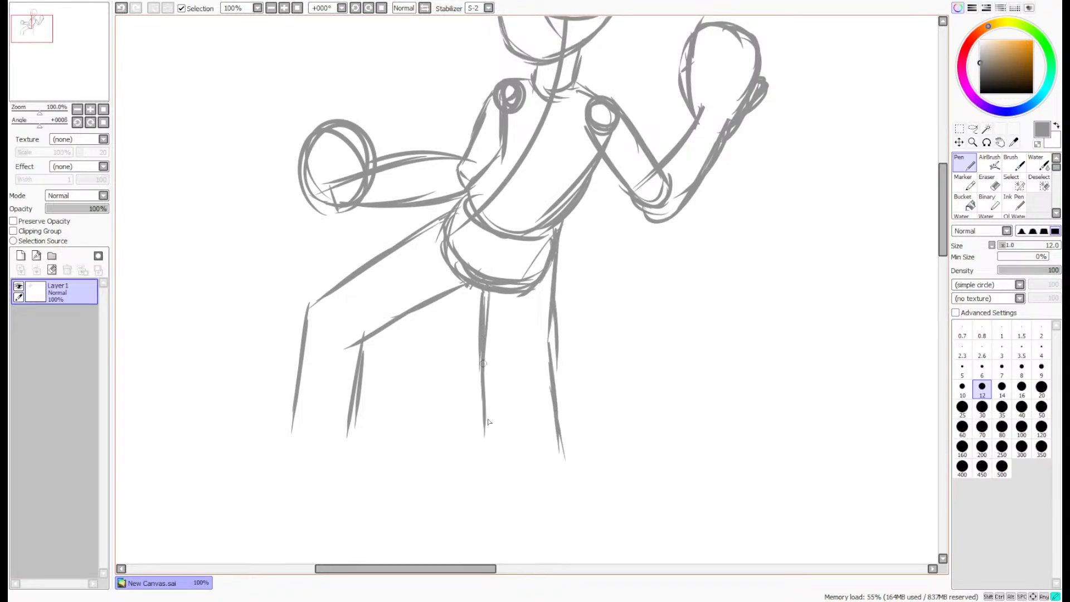
{"action": "left_click_drag", "start_coordinate": [483, 361], "coordinate": [486, 440]}
{"action": "left_click_drag", "start_coordinate": [477, 379], "coordinate": [491, 460]}
- Lasso the outstretched leg, skew it outward with Free Deform, rejoin it to the hip, apply the transform and clear the selection
{"action": "left_click", "coordinate": [972, 129]}
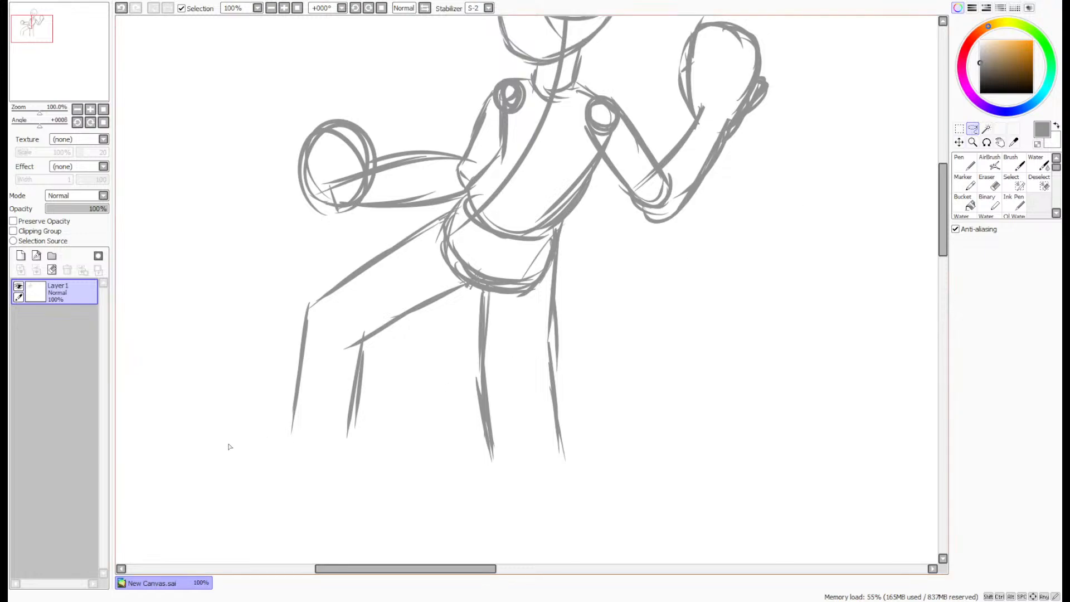
{"action": "mouse_move", "coordinate": [226, 450]}
{"action": "left_mouse_down"}
{"action": "mouse_move", "coordinate": [470, 341]}
{"action": "mouse_move", "coordinate": [471, 287]}
{"action": "mouse_move", "coordinate": [439, 235]}
{"action": "mouse_move", "coordinate": [401, 223]}
{"action": "left_mouse_up"}
{"action": "key", "text": "ctrl+t"}
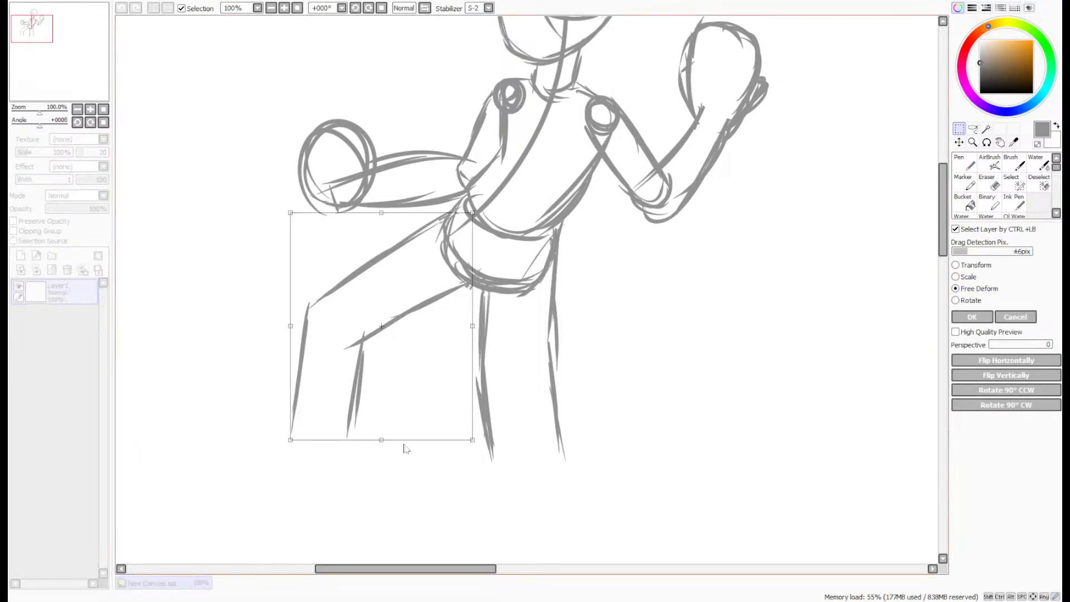
{"action": "left_click_drag", "start_coordinate": [385, 444], "coordinate": [306, 429]}
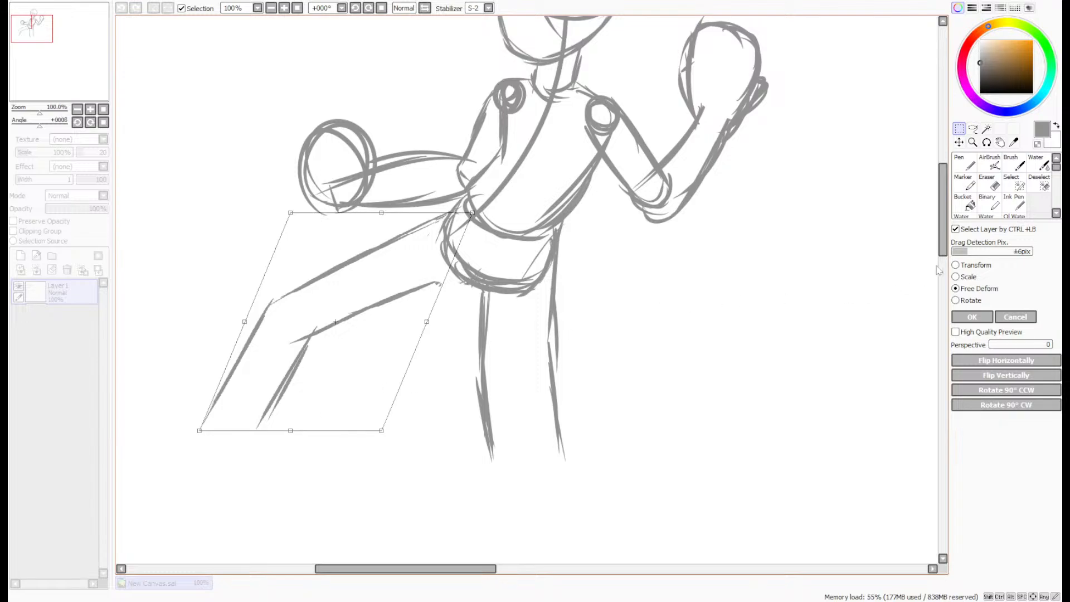
{"action": "left_click_drag", "start_coordinate": [427, 321], "coordinate": [441, 314]}
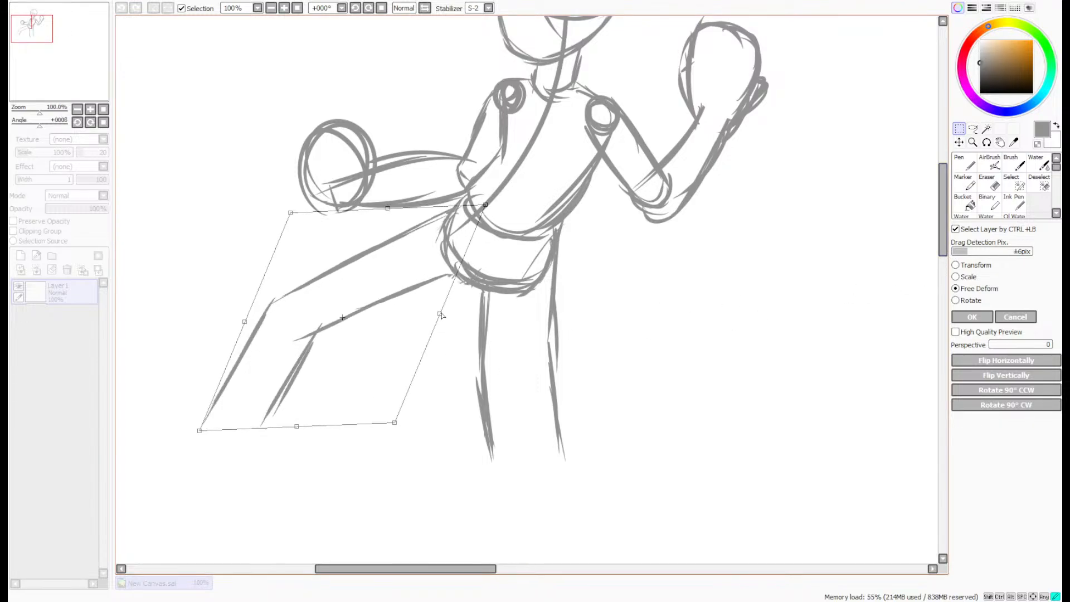
{"action": "left_click", "coordinate": [973, 317]}
{"action": "scroll", "coordinate": [867, 284], "scroll_direction": "down", "scroll_amount": 3}
{"action": "key", "text": "ctrl+d"}
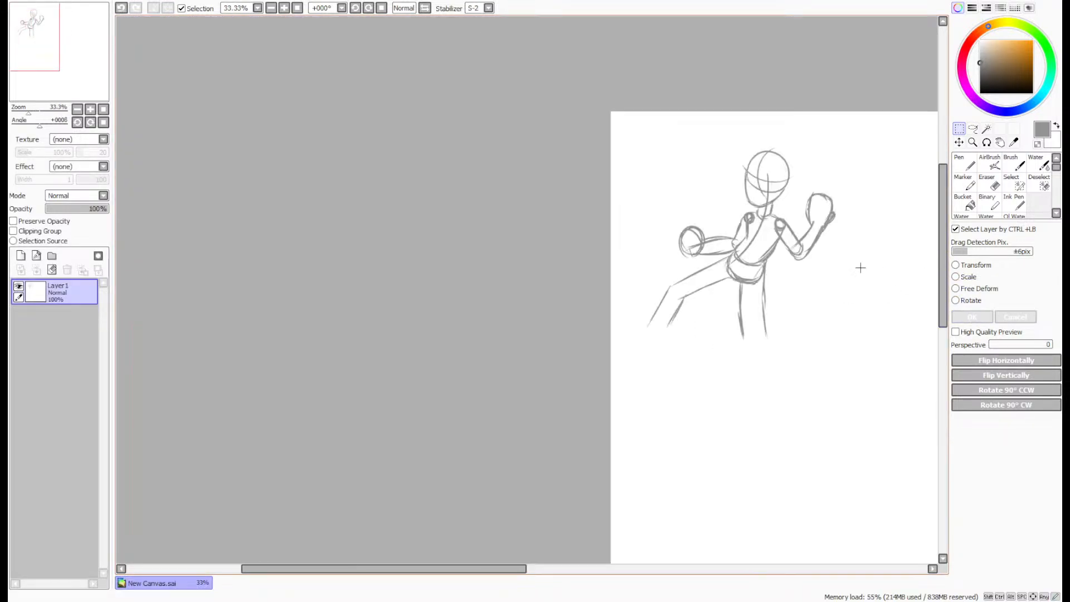
- Transform the whole figure, rotating it slightly counter-clockwise and shifting it a little sideways toward the canvas's near edge
{"action": "scroll", "coordinate": [890, 229], "scroll_direction": "up", "scroll_amount": 3}
{"action": "scroll", "coordinate": [870, 224], "scroll_direction": "up", "scroll_amount": 1}
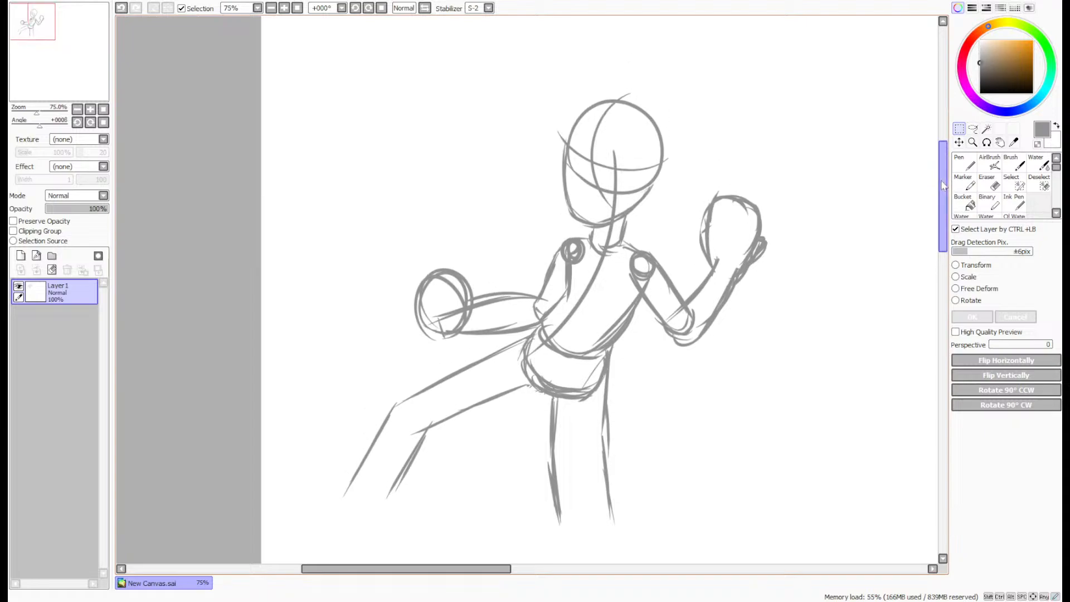
{"action": "left_click_drag", "start_coordinate": [67, 55], "coordinate": [69, 50]}
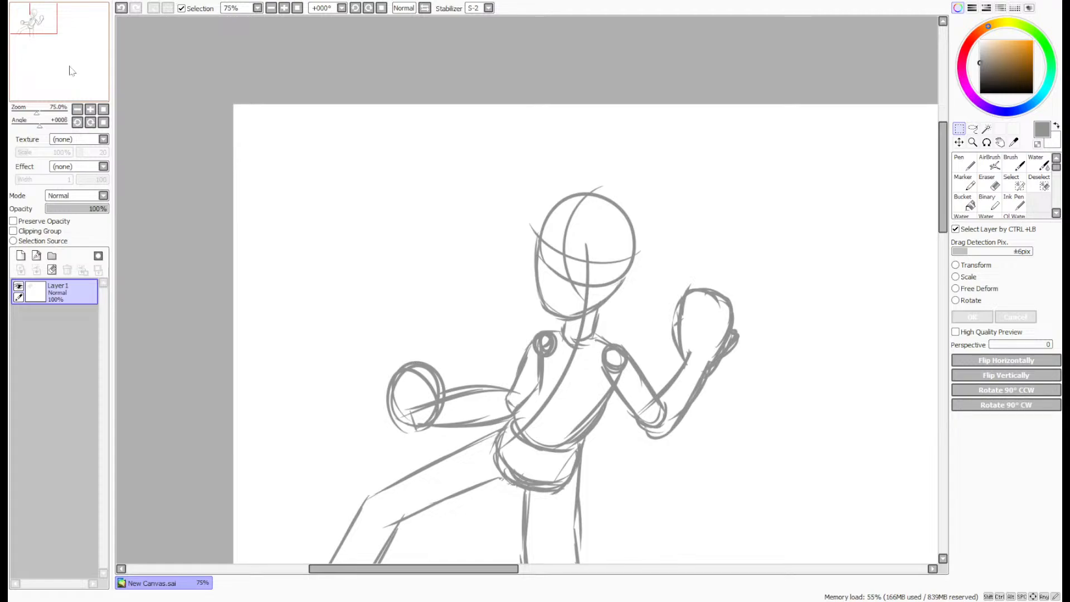
{"action": "left_click_drag", "start_coordinate": [78, 58], "coordinate": [84, 67]}
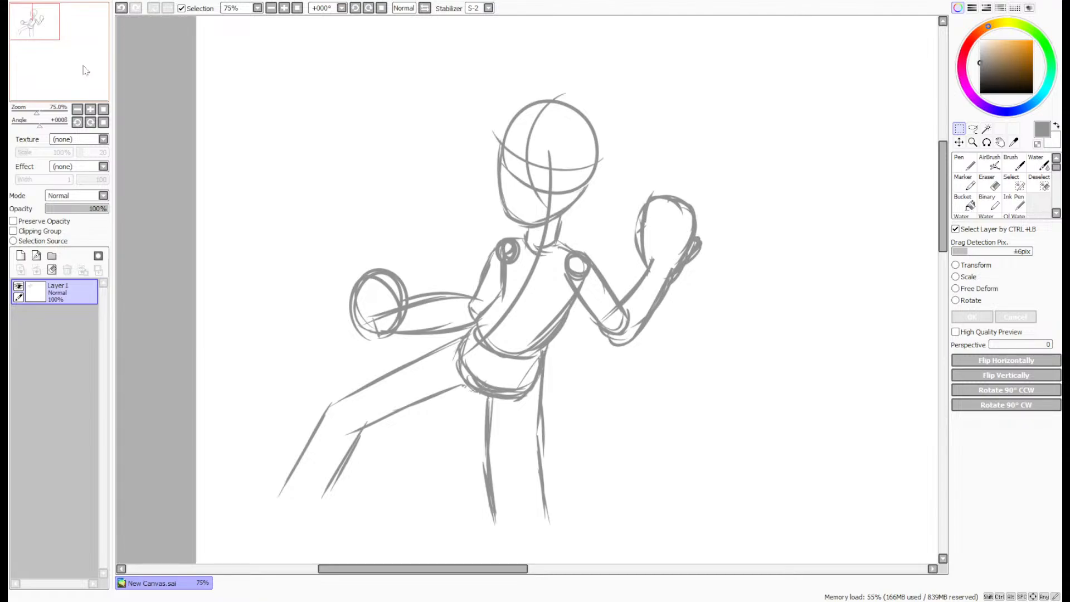
{"action": "left_click", "coordinate": [964, 165]}
{"action": "left_click", "coordinate": [963, 130]}
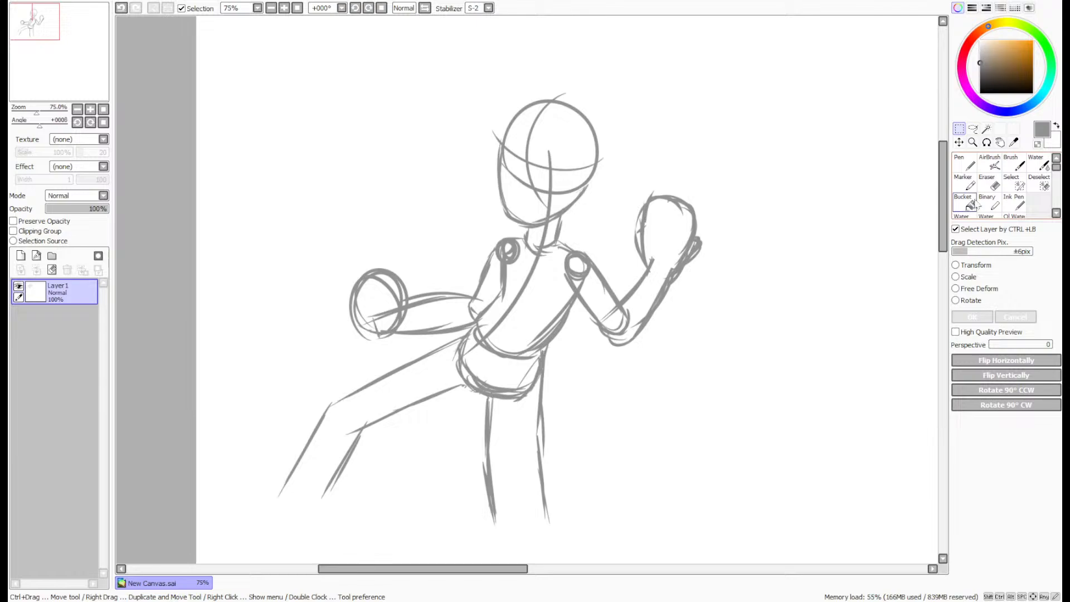
{"action": "left_click", "coordinate": [962, 261]}
{"action": "left_click_drag", "start_coordinate": [942, 222], "coordinate": [941, 214]}
{"action": "left_click_drag", "start_coordinate": [798, 260], "coordinate": [796, 253]}
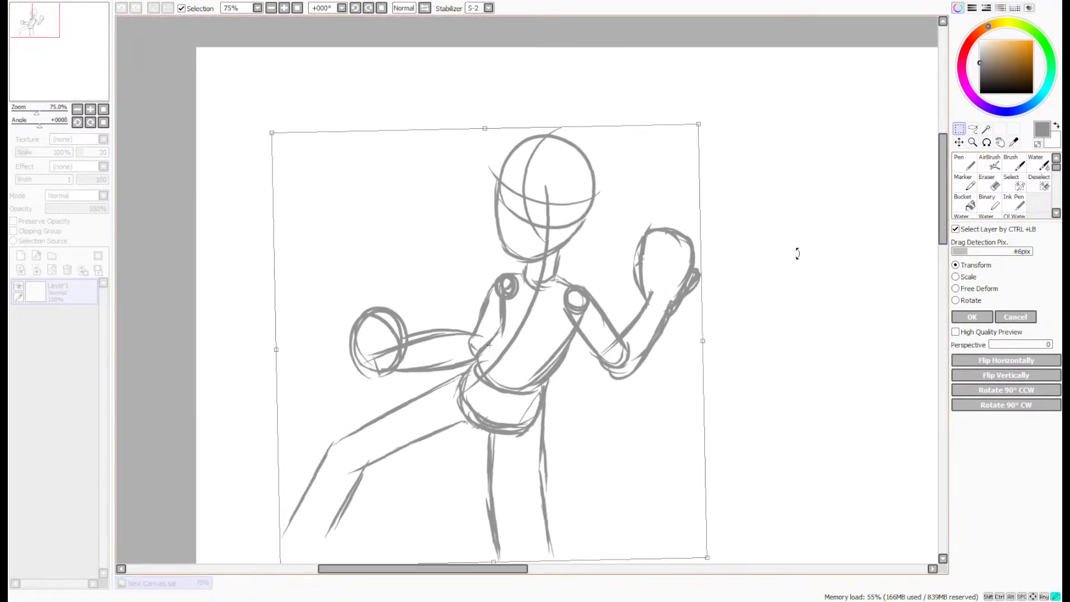
{"action": "left_click_drag", "start_coordinate": [618, 335], "coordinate": [601, 332]}
{"action": "left_click", "coordinate": [972, 317]}
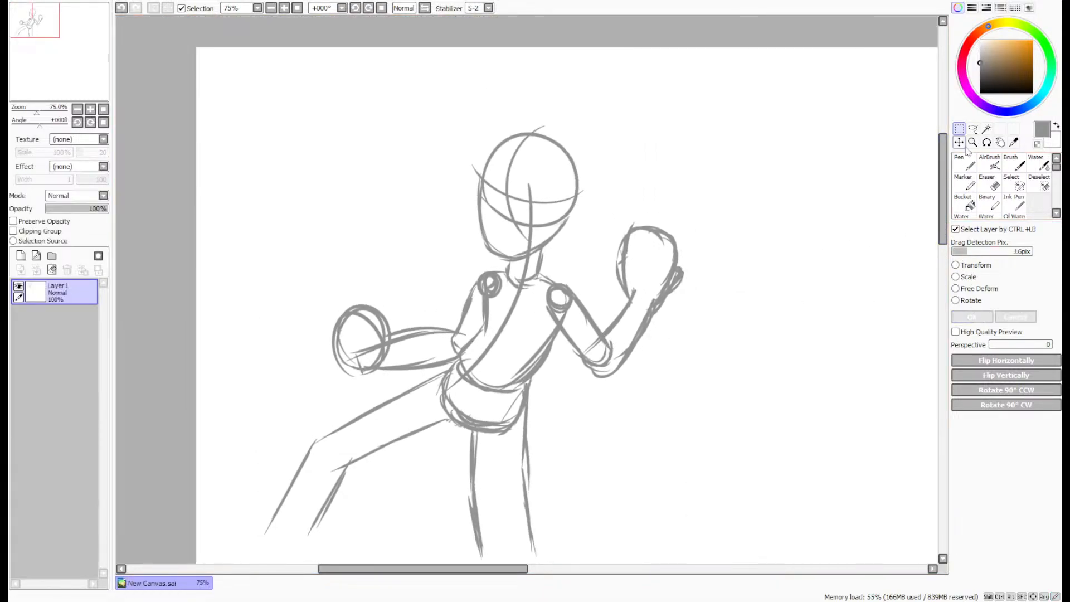
- Select the head with a freehand lasso, rotate it slightly counter-clockwise on the neck, and apply the transform
{"action": "left_click", "coordinate": [973, 129]}
{"action": "scroll", "coordinate": [493, 117], "scroll_direction": "up", "scroll_amount": 2}
{"action": "mouse_move", "coordinate": [481, 115]}
{"action": "left_mouse_down"}
{"action": "mouse_move", "coordinate": [697, 300]}
{"action": "mouse_move", "coordinate": [620, 378]}
{"action": "mouse_move", "coordinate": [543, 413]}
{"action": "mouse_move", "coordinate": [440, 383]}
{"action": "mouse_move", "coordinate": [468, 128]}
{"action": "left_mouse_up"}
{"action": "key", "text": "ctrl+t"}
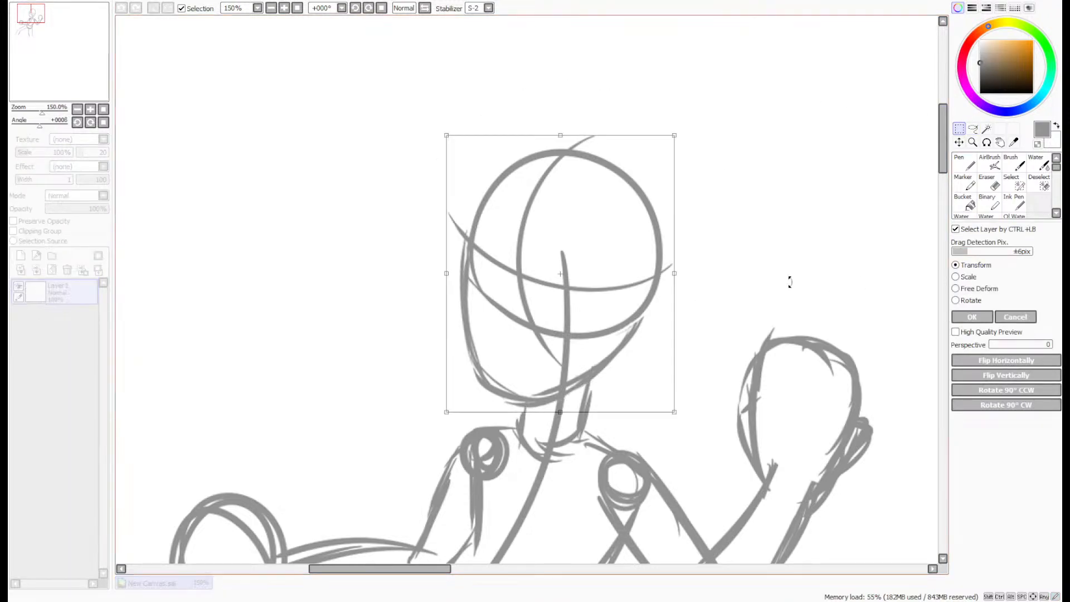
{"action": "mouse_move", "coordinate": [788, 279]}
{"action": "left_mouse_down"}
{"action": "mouse_move", "coordinate": [726, 232]}
{"action": "mouse_move", "coordinate": [624, 282]}
{"action": "left_mouse_up"}
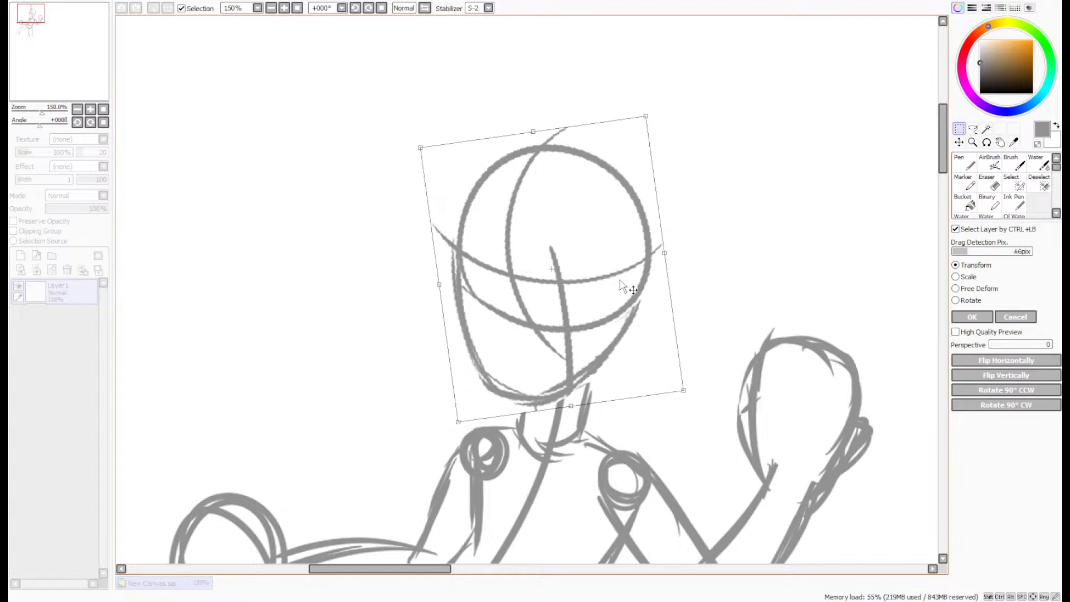
{"action": "left_click", "coordinate": [970, 317]}
- Switch to the Pen and add a new layer above the construction sketch
{"action": "scroll", "coordinate": [893, 288], "scroll_direction": "down", "scroll_amount": 3}
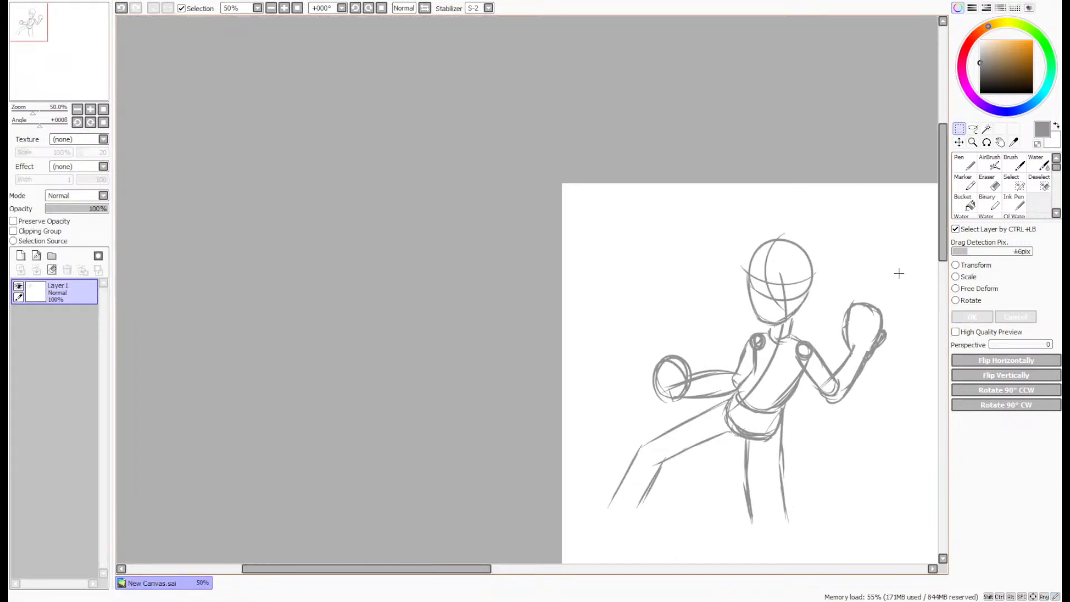
{"action": "left_click", "coordinate": [966, 165]}
{"action": "left_click_drag", "start_coordinate": [62, 72], "coordinate": [79, 73]}
{"action": "scroll", "coordinate": [614, 277], "scroll_direction": "up", "scroll_amount": 5}
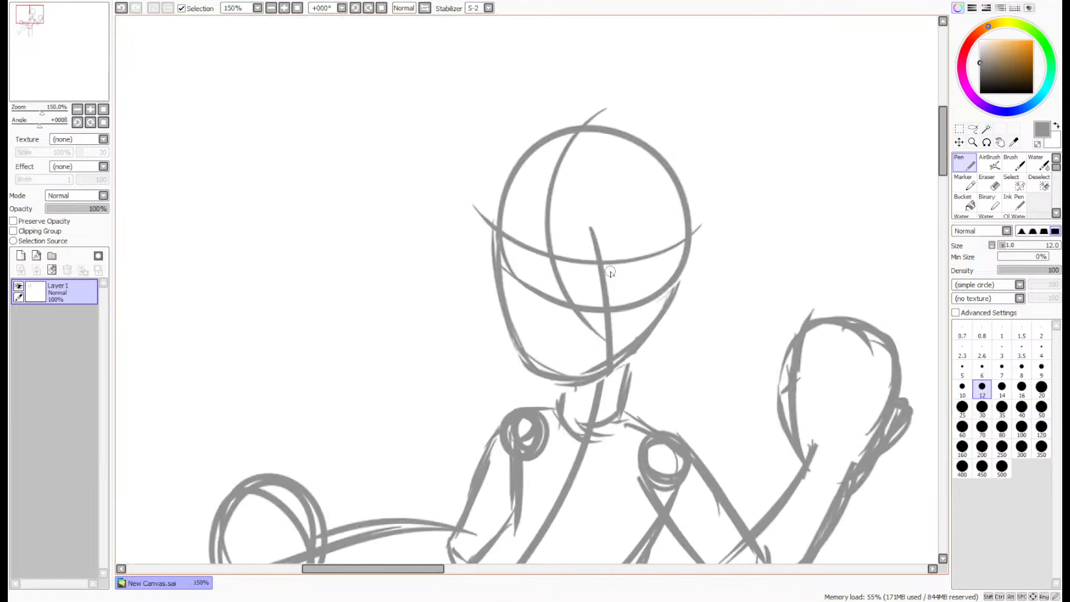
{"action": "scroll", "coordinate": [609, 271], "scroll_direction": "down", "scroll_amount": 3}
{"action": "scroll", "coordinate": [609, 272], "scroll_direction": "down", "scroll_amount": 1}
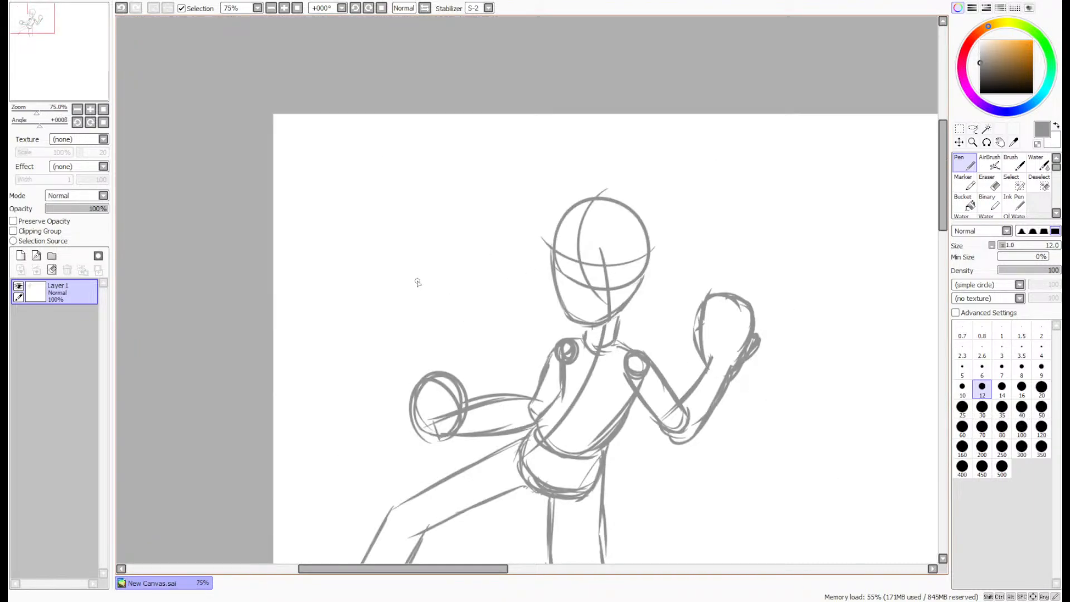
{"action": "left_click", "coordinate": [21, 255]}
{"action": "left_click_drag", "start_coordinate": [84, 49], "coordinate": [100, 62]}
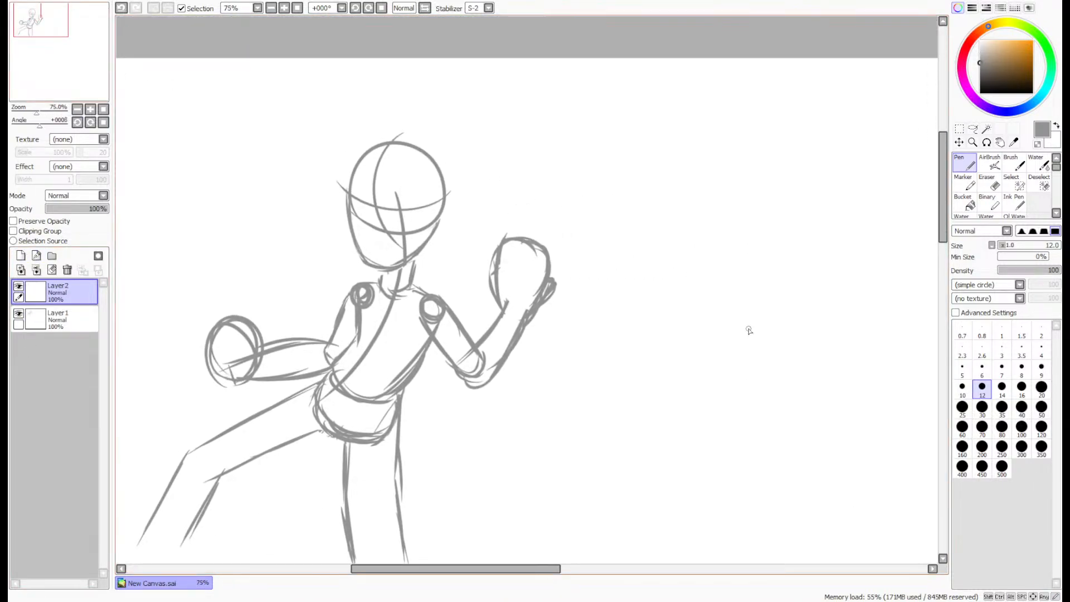
- Sketch a second character's head beside the first figure: a circle with a curved eye line and a rounded muzzle extending from its side
{"action": "mouse_move", "coordinate": [609, 181]}
{"action": "left_mouse_down"}
{"action": "mouse_move", "coordinate": [610, 211]}
{"action": "mouse_move", "coordinate": [697, 176]}
{"action": "mouse_move", "coordinate": [624, 157]}
{"action": "mouse_move", "coordinate": [606, 217]}
{"action": "mouse_move", "coordinate": [684, 189]}
{"action": "left_mouse_up"}
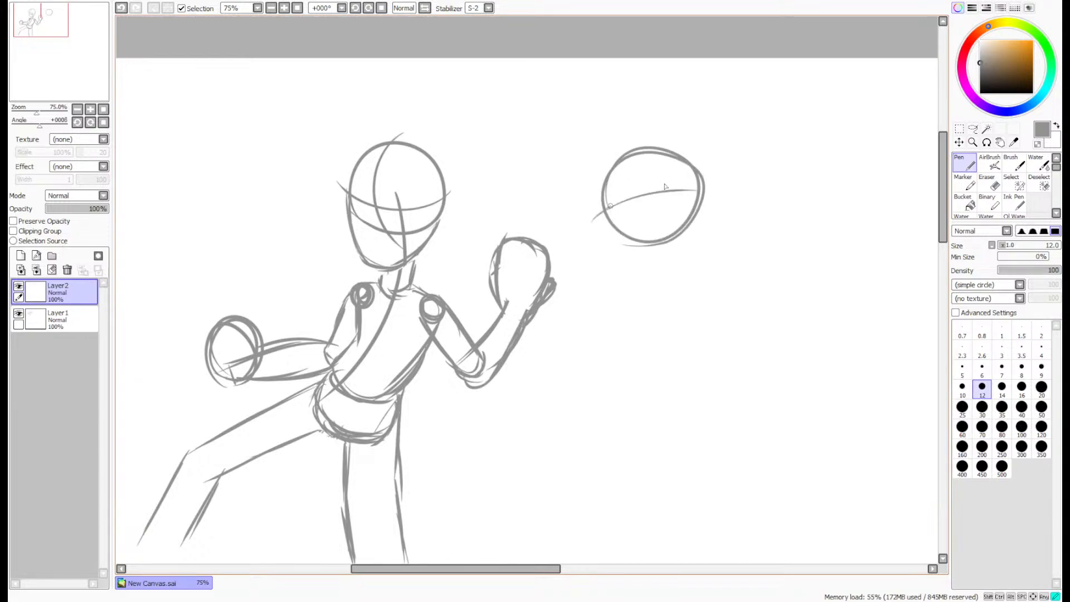
{"action": "left_click_drag", "start_coordinate": [606, 210], "coordinate": [716, 193]}
{"action": "mouse_move", "coordinate": [592, 220]}
{"action": "left_mouse_down"}
{"action": "mouse_move", "coordinate": [698, 190]}
{"action": "mouse_move", "coordinate": [649, 181]}
{"action": "mouse_move", "coordinate": [687, 175]}
{"action": "mouse_move", "coordinate": [724, 192]}
{"action": "mouse_move", "coordinate": [723, 271]}
{"action": "mouse_move", "coordinate": [613, 291]}
{"action": "left_mouse_up"}
{"action": "scroll", "coordinate": [765, 198], "scroll_direction": "up", "scroll_amount": 2}
{"action": "mouse_move", "coordinate": [711, 289]}
{"action": "left_mouse_down"}
{"action": "mouse_move", "coordinate": [577, 286]}
{"action": "mouse_move", "coordinate": [650, 298]}
{"action": "left_mouse_up"}
{"action": "left_click_drag", "start_coordinate": [559, 289], "coordinate": [731, 283]}
{"action": "mouse_move", "coordinate": [716, 190]}
{"action": "left_mouse_down"}
{"action": "mouse_move", "coordinate": [740, 231]}
{"action": "mouse_move", "coordinate": [684, 289]}
{"action": "left_mouse_up"}
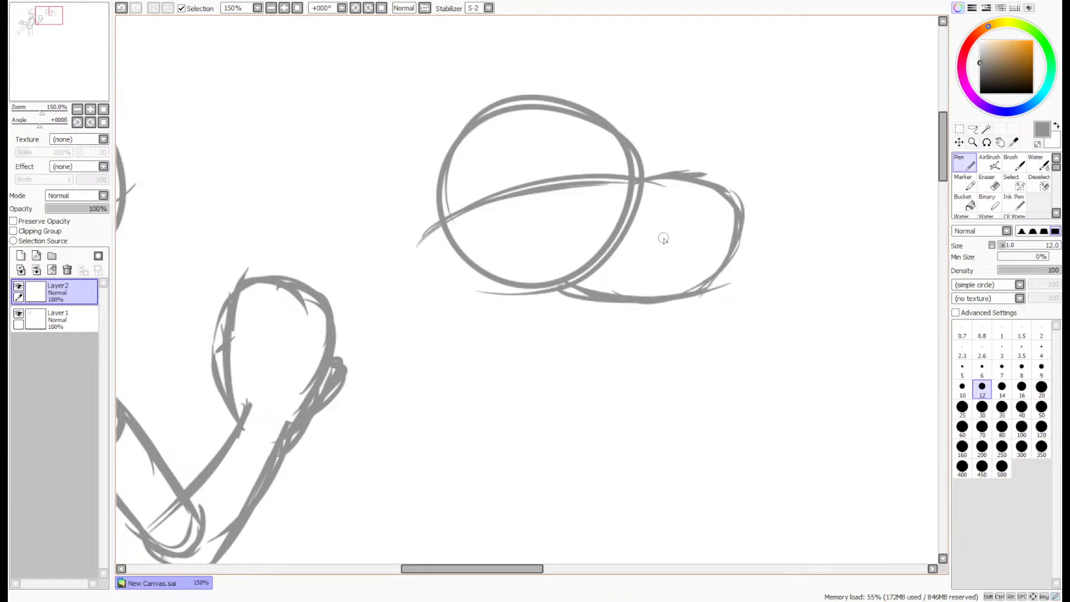
- Draw a long curved centre line from the new head down through where the body goes, redoing the first stroke
{"action": "scroll", "coordinate": [552, 218], "scroll_direction": "down", "scroll_amount": 3}
{"action": "scroll", "coordinate": [554, 206], "scroll_direction": "up", "scroll_amount": 2}
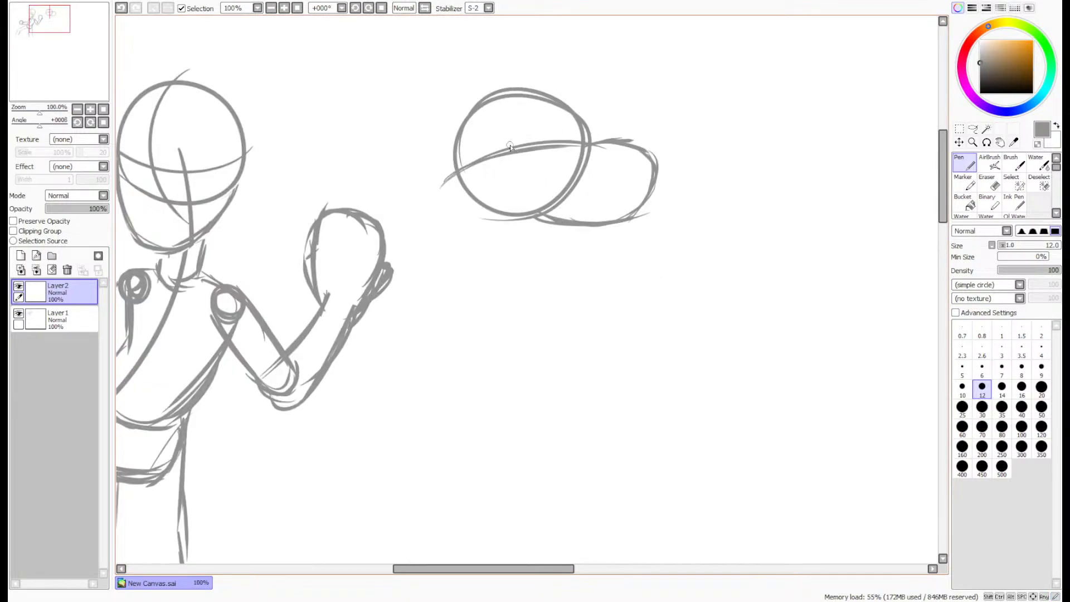
{"action": "left_click_drag", "start_coordinate": [503, 128], "coordinate": [532, 435]}
{"action": "key", "text": "ctrl+z"}
{"action": "left_click_drag", "start_coordinate": [517, 130], "coordinate": [530, 517]}
- Sketch a thick neck block beneath the second head, with a rounded lower edge and reinforced sides
{"action": "scroll", "coordinate": [492, 204], "scroll_direction": "up", "scroll_amount": 1}
{"action": "mouse_move", "coordinate": [454, 181]}
{"action": "left_mouse_down"}
{"action": "mouse_move", "coordinate": [518, 316]}
{"action": "mouse_move", "coordinate": [582, 341]}
{"action": "mouse_move", "coordinate": [625, 311]}
{"action": "left_mouse_up"}
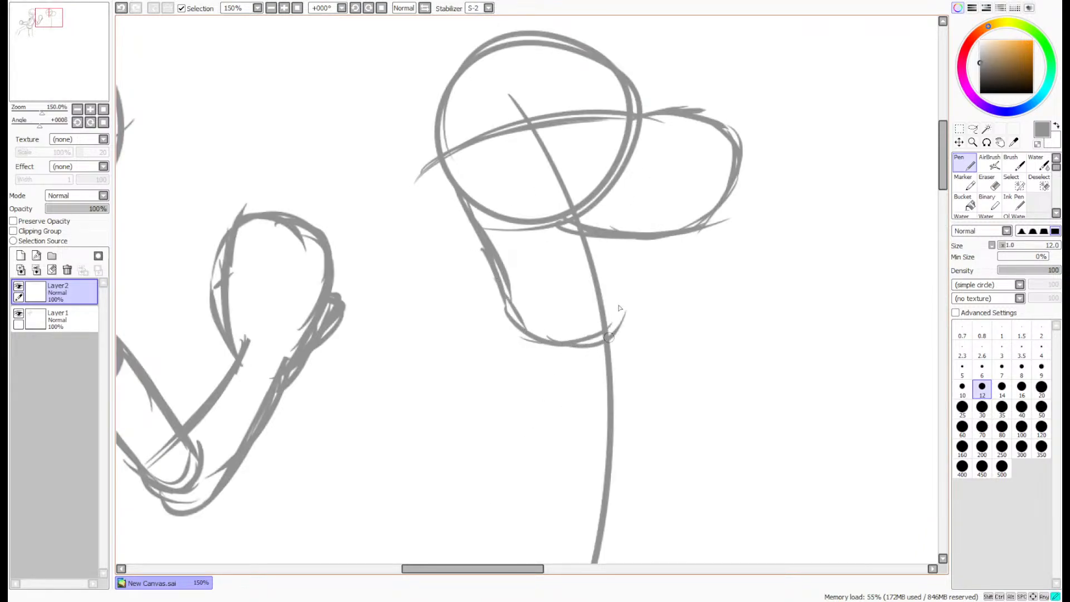
{"action": "left_click_drag", "start_coordinate": [618, 206], "coordinate": [632, 305]}
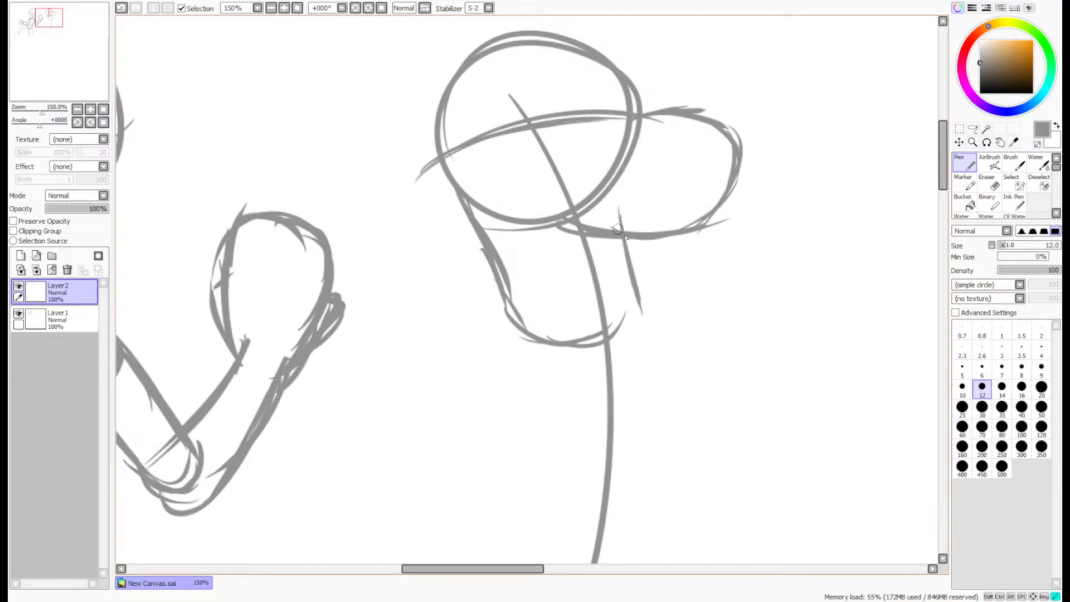
{"action": "mouse_move", "coordinate": [626, 239]}
{"action": "left_mouse_down"}
{"action": "mouse_move", "coordinate": [653, 300]}
{"action": "mouse_move", "coordinate": [567, 339]}
{"action": "left_mouse_up"}
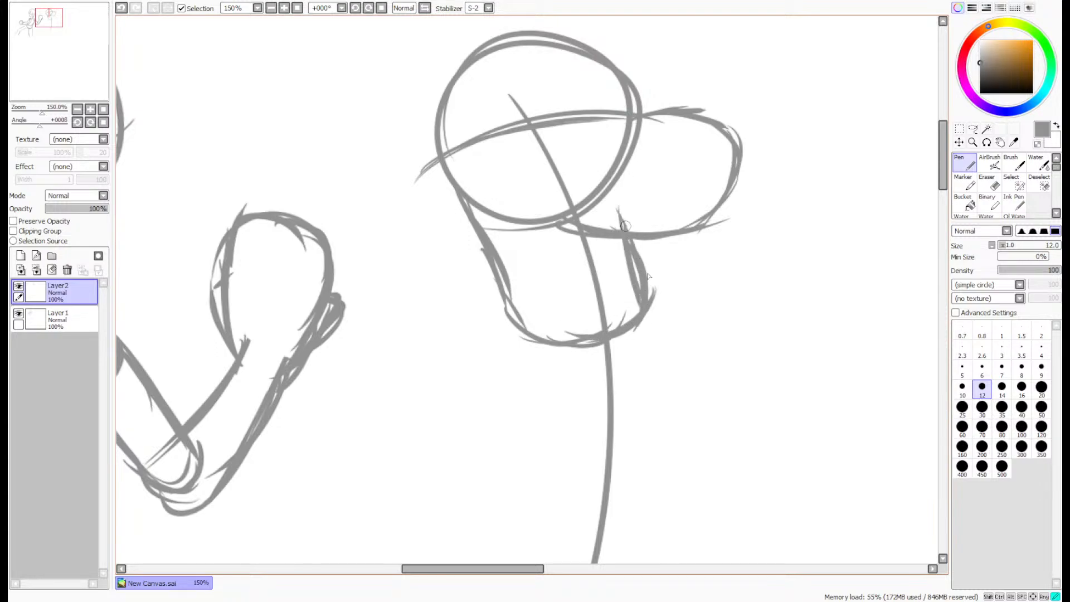
{"action": "left_click_drag", "start_coordinate": [626, 224], "coordinate": [648, 300]}
{"action": "left_click_drag", "start_coordinate": [634, 230], "coordinate": [655, 297]}
{"action": "scroll", "coordinate": [629, 248], "scroll_direction": "down", "scroll_amount": 2}
{"action": "scroll", "coordinate": [634, 194], "scroll_direction": "down", "scroll_amount": 1}
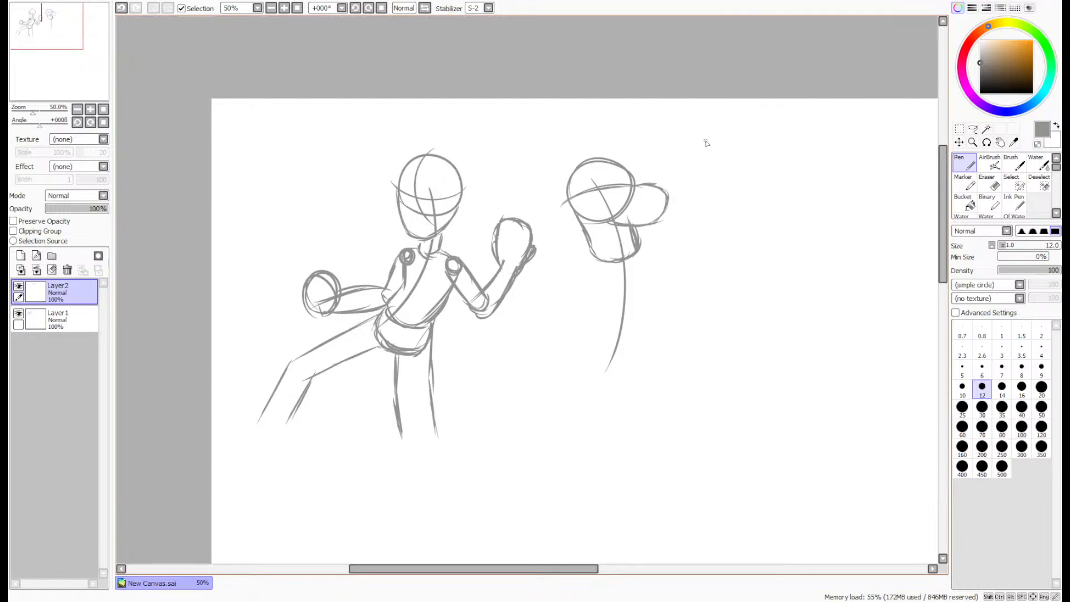
- Sketch a large rounded chest below the second character's neck, tapering to a point along the centre line
{"action": "scroll", "coordinate": [628, 273], "scroll_direction": "up", "scroll_amount": 2}
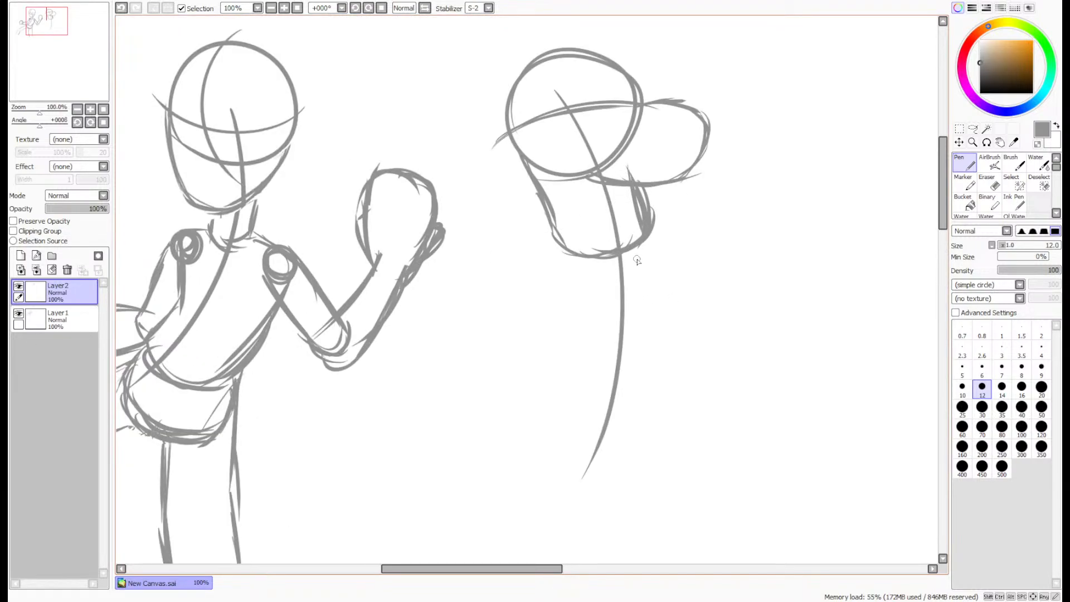
{"action": "left_click_drag", "start_coordinate": [941, 184], "coordinate": [941, 194]}
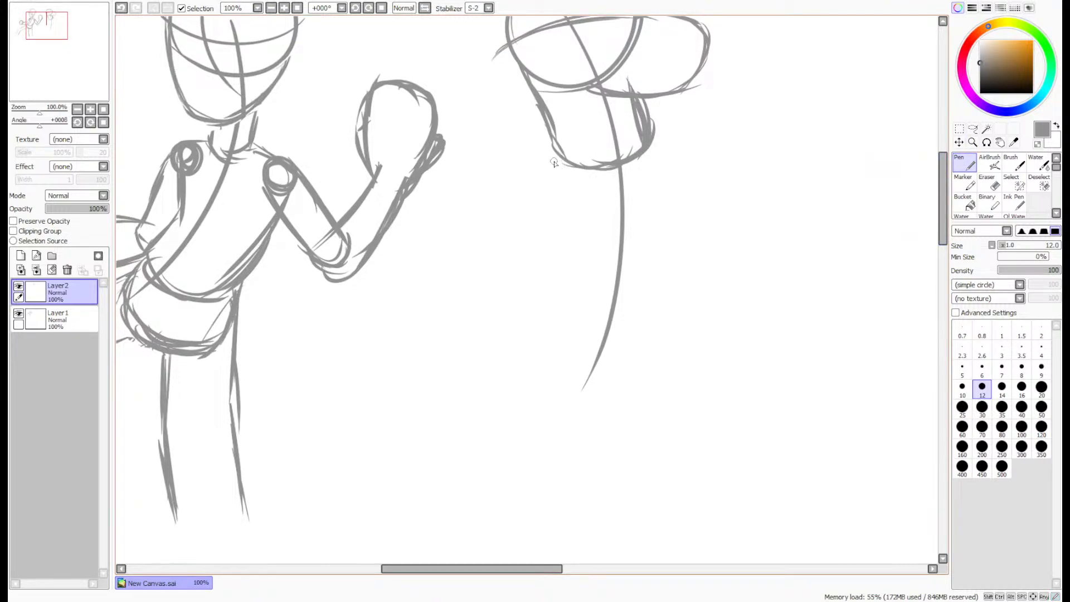
{"action": "mouse_move", "coordinate": [528, 188]}
{"action": "left_mouse_down"}
{"action": "mouse_move", "coordinate": [554, 146]}
{"action": "mouse_move", "coordinate": [524, 234]}
{"action": "mouse_move", "coordinate": [557, 289]}
{"action": "mouse_move", "coordinate": [605, 334]}
{"action": "left_mouse_up"}
{"action": "mouse_move", "coordinate": [652, 132]}
{"action": "left_mouse_down"}
{"action": "mouse_move", "coordinate": [703, 225]}
{"action": "mouse_move", "coordinate": [701, 266]}
{"action": "mouse_move", "coordinate": [682, 297]}
{"action": "left_mouse_up"}
{"action": "mouse_move", "coordinate": [716, 248]}
{"action": "left_mouse_down"}
{"action": "mouse_move", "coordinate": [655, 322]}
{"action": "mouse_move", "coordinate": [580, 320]}
{"action": "mouse_move", "coordinate": [577, 282]}
{"action": "left_mouse_up"}
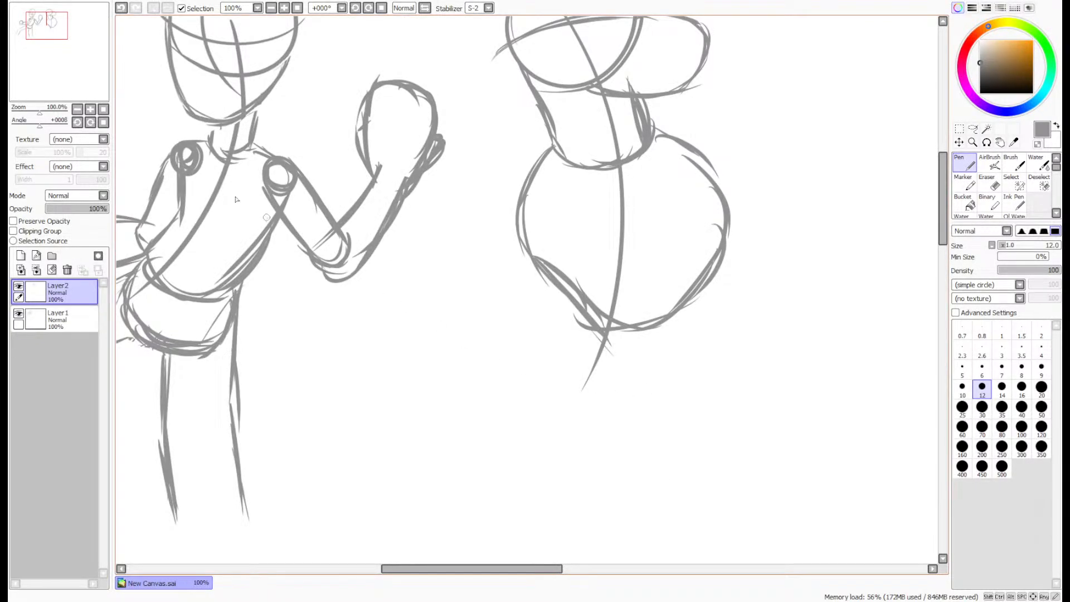
- Move the second character's layer up and slightly toward the first figure, and return to the Pen
{"action": "left_click_drag", "start_coordinate": [70, 56], "coordinate": [62, 49]}
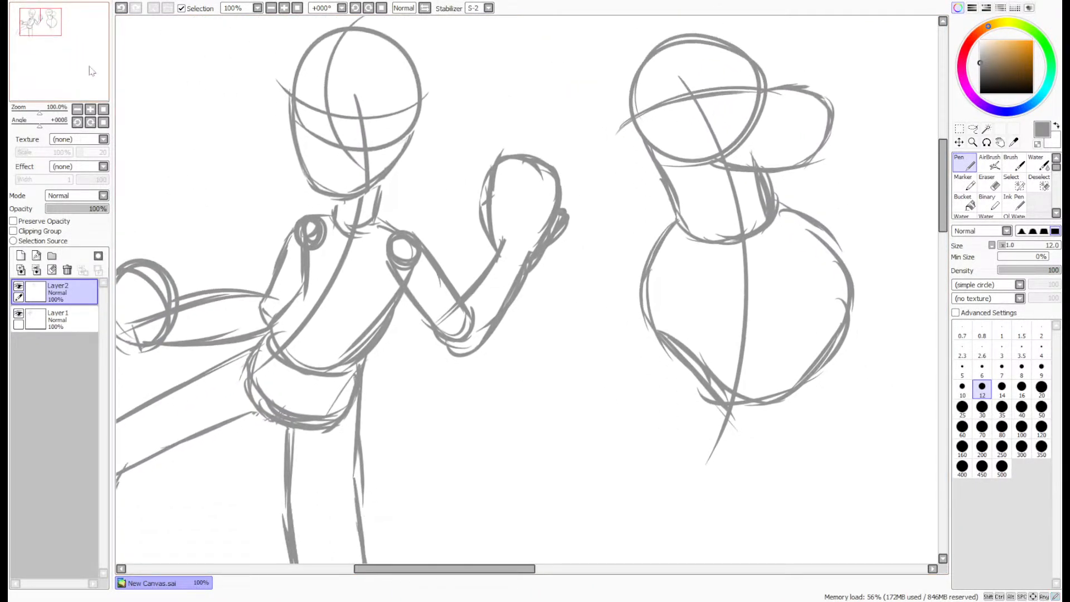
{"action": "scroll", "coordinate": [706, 199], "scroll_direction": "down", "scroll_amount": 1}
{"action": "left_click", "coordinate": [958, 142]}
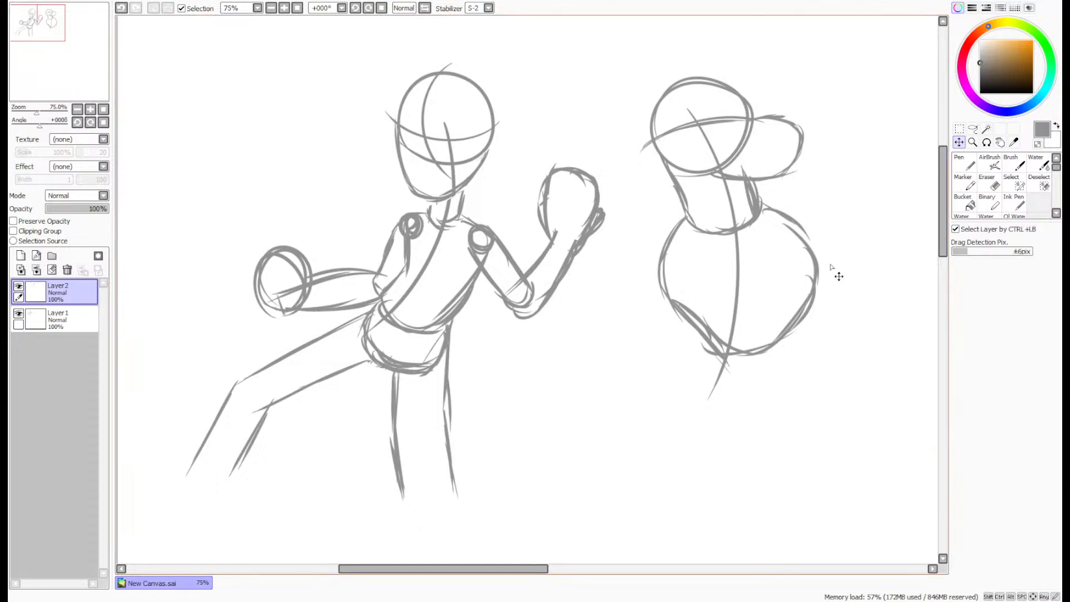
{"action": "mouse_move", "coordinate": [813, 277]}
{"action": "left_mouse_down"}
{"action": "mouse_move", "coordinate": [782, 225]}
{"action": "mouse_move", "coordinate": [794, 223]}
{"action": "left_mouse_up"}
{"action": "left_click", "coordinate": [964, 162]}
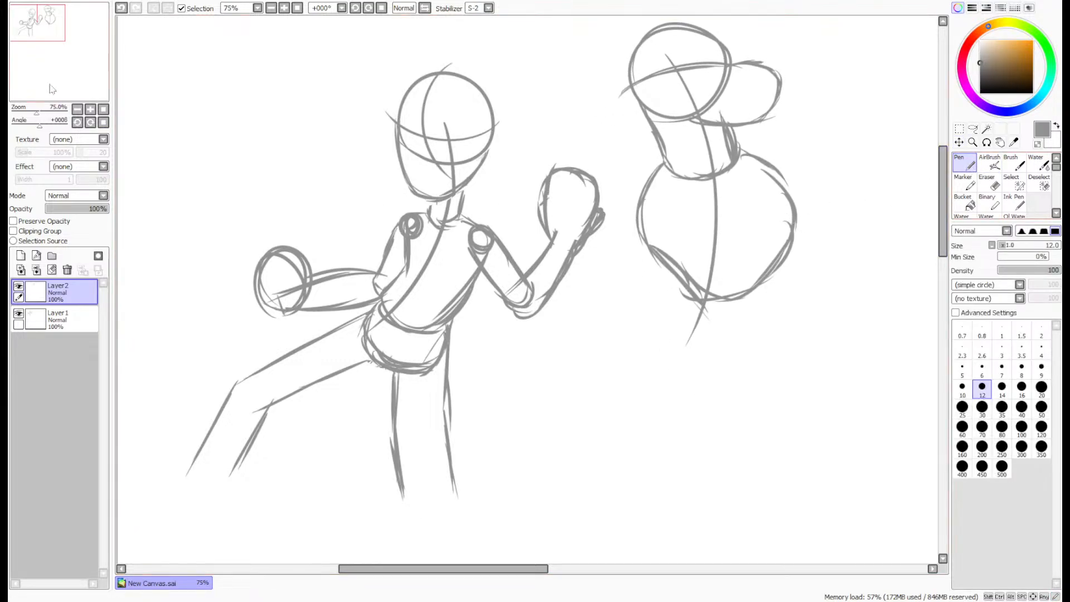
- Hide Layer1 so that only the second character's sketch is shown
{"action": "mouse_move", "coordinate": [48, 84]}
{"action": "left_mouse_down"}
{"action": "mouse_move", "coordinate": [59, 81]}
{"action": "mouse_move", "coordinate": [56, 90]}
{"action": "left_mouse_up"}
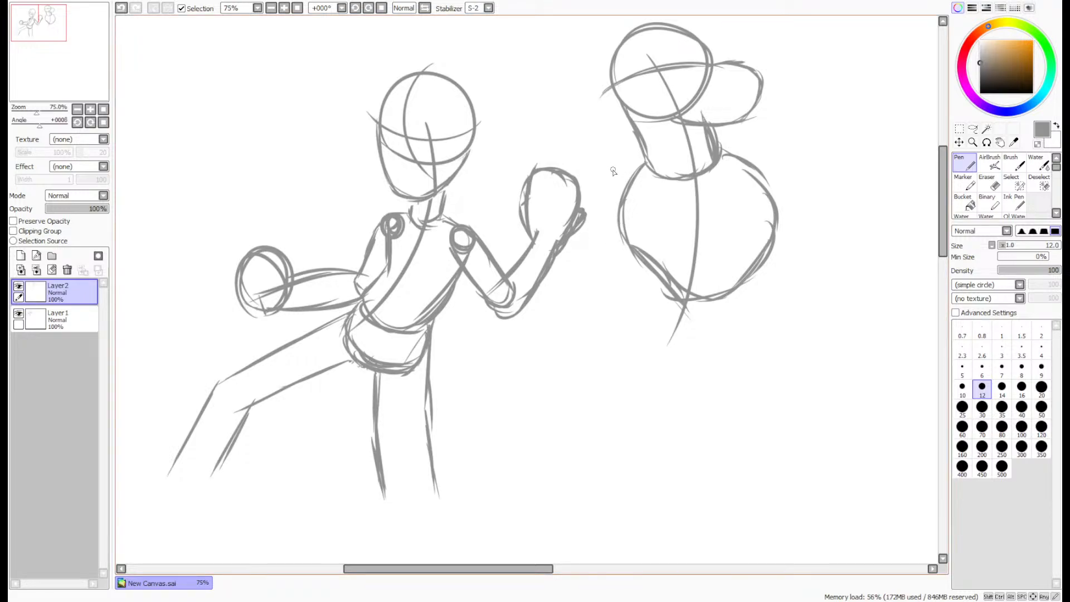
{"action": "left_click_drag", "start_coordinate": [69, 79], "coordinate": [104, 86]}
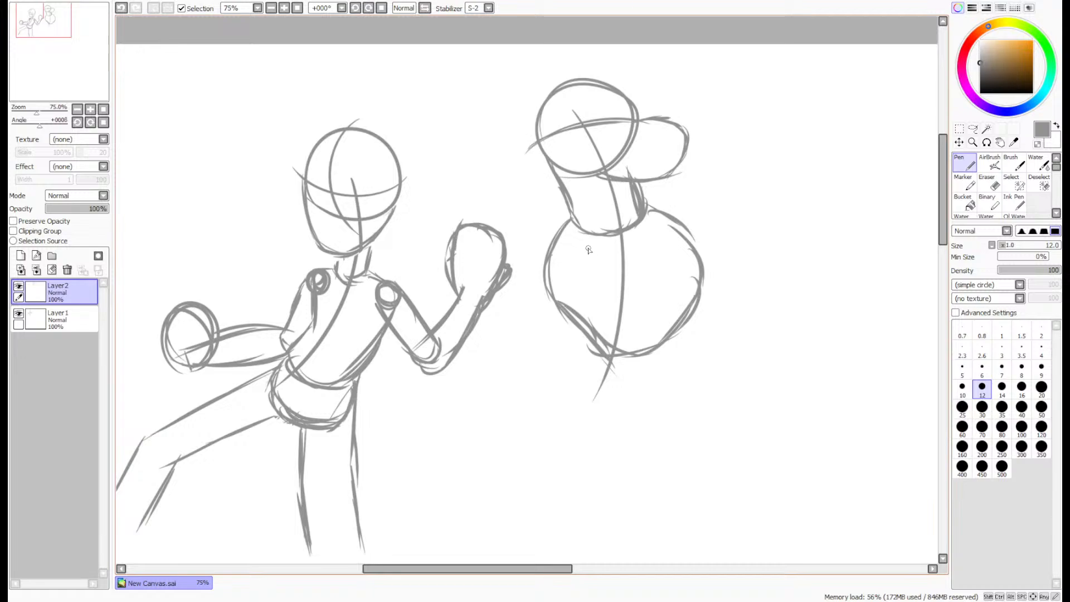
{"action": "scroll", "coordinate": [702, 221], "scroll_direction": "up", "scroll_amount": 1}
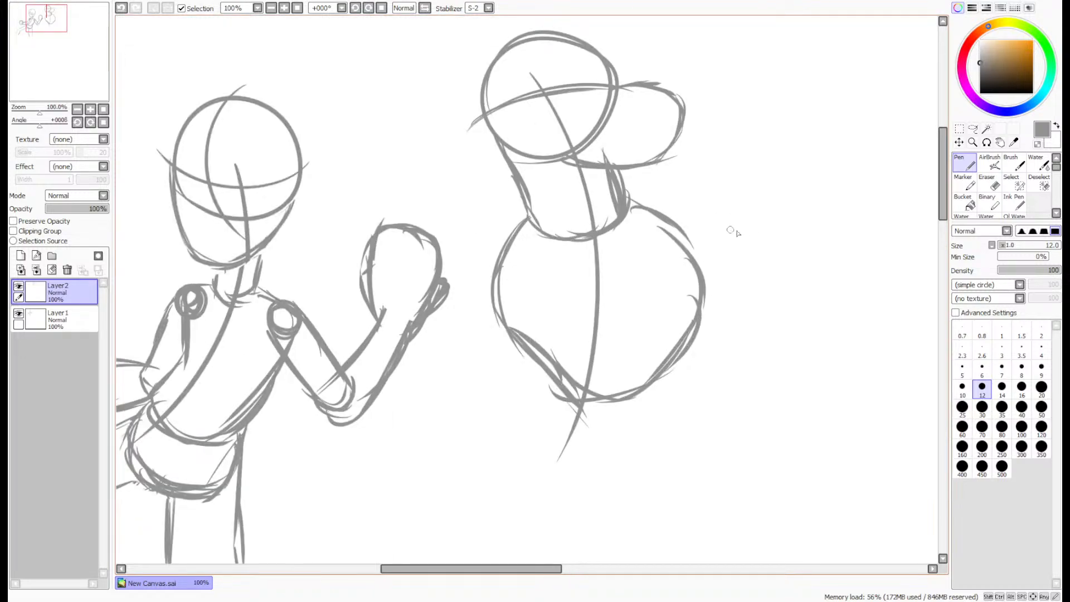
{"action": "left_click", "coordinate": [18, 313]}
{"action": "left_click_drag", "start_coordinate": [69, 95], "coordinate": [81, 95]}
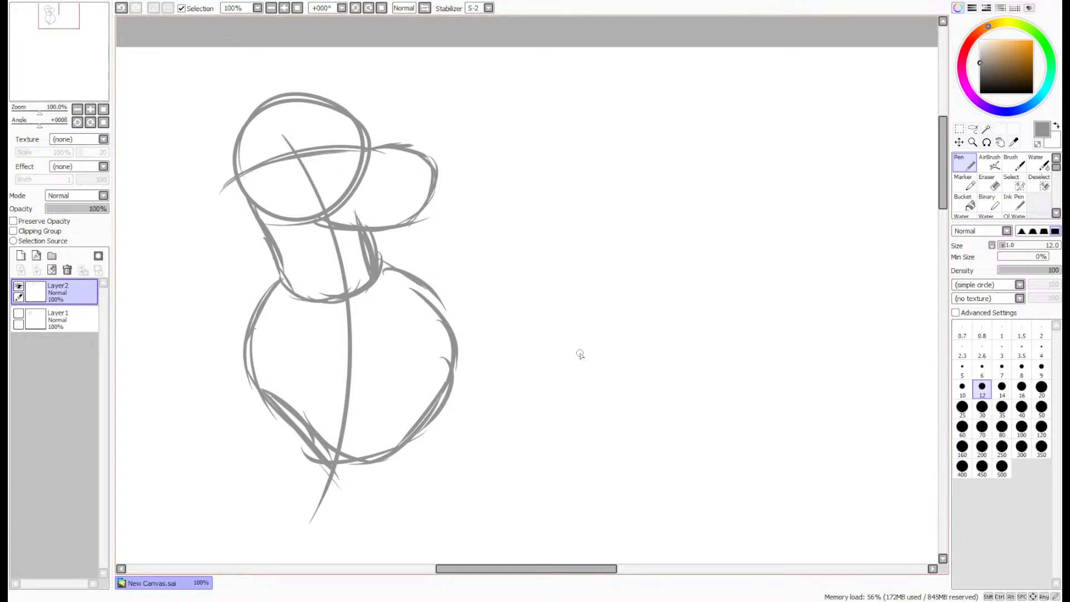
{"action": "left_click_drag", "start_coordinate": [70, 66], "coordinate": [61, 66]}
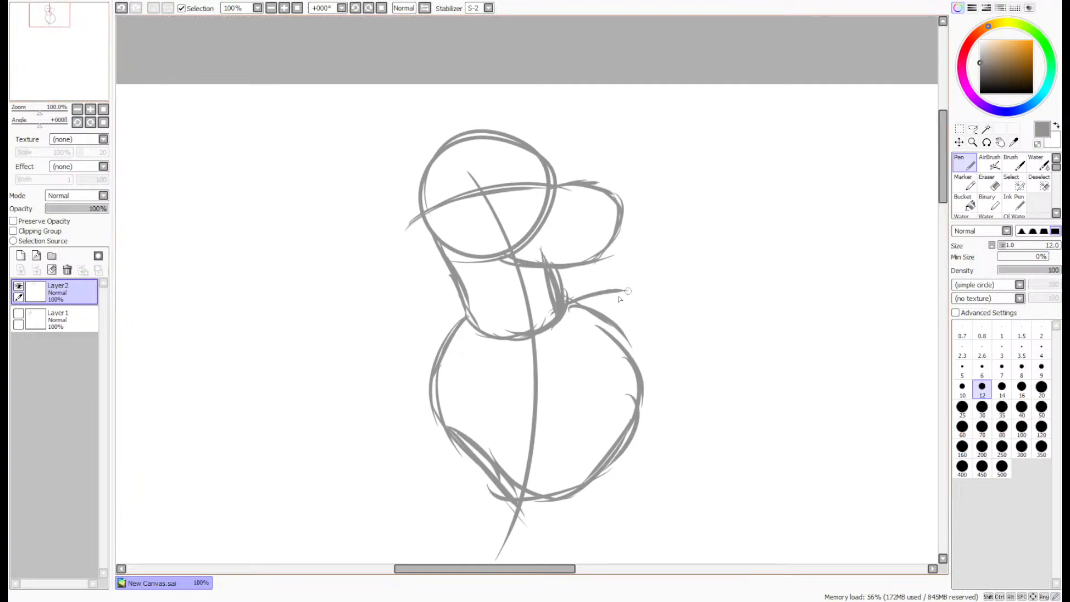
- Sketch the raised arm on the muzzle side, with the upper arm reaching outward from the shoulder and the forearm bent upward
{"action": "mouse_move", "coordinate": [619, 299]}
{"action": "left_mouse_down"}
{"action": "mouse_move", "coordinate": [718, 307]}
{"action": "mouse_move", "coordinate": [701, 340]}
{"action": "mouse_move", "coordinate": [641, 379]}
{"action": "left_mouse_up"}
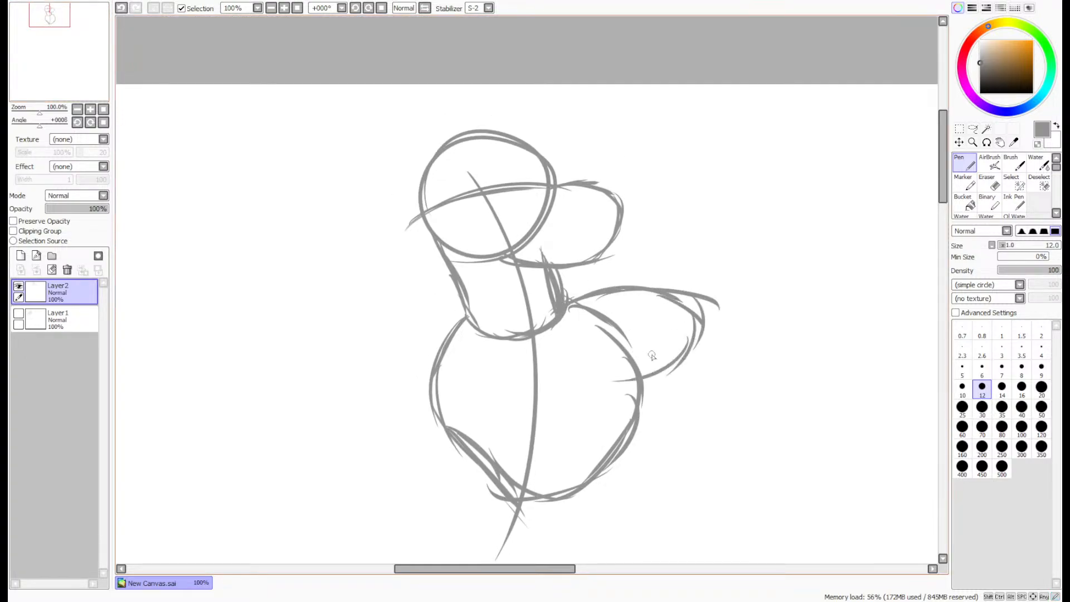
{"action": "left_click_drag", "start_coordinate": [711, 188], "coordinate": [688, 287]}
{"action": "left_click_drag", "start_coordinate": [707, 230], "coordinate": [684, 290]}
{"action": "left_click_drag", "start_coordinate": [750, 195], "coordinate": [724, 301]}
{"action": "left_click_drag", "start_coordinate": [747, 202], "coordinate": [729, 313]}
{"action": "key", "text": "ctrl+z"}
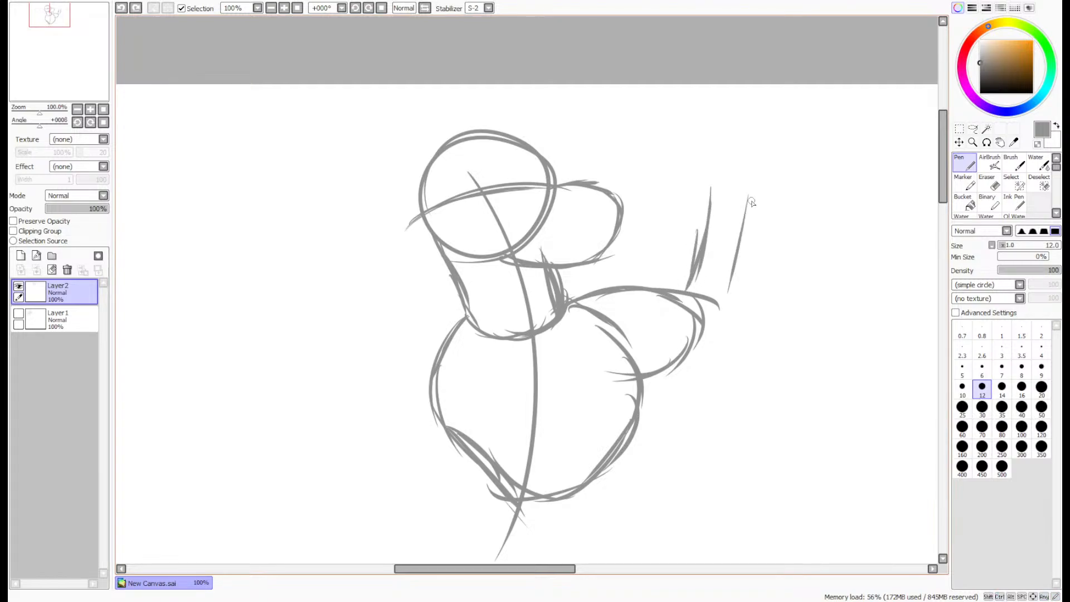
{"action": "left_click_drag", "start_coordinate": [751, 195], "coordinate": [740, 278]}
{"action": "left_click_drag", "start_coordinate": [741, 207], "coordinate": [736, 333]}
{"action": "left_click_drag", "start_coordinate": [737, 282], "coordinate": [717, 342]}
{"action": "left_click_drag", "start_coordinate": [741, 302], "coordinate": [664, 358]}
{"action": "left_click_drag", "start_coordinate": [724, 323], "coordinate": [697, 343]}
{"action": "mouse_move", "coordinate": [721, 325]}
{"action": "left_mouse_down"}
{"action": "mouse_move", "coordinate": [638, 373]}
{"action": "mouse_move", "coordinate": [632, 359]}
{"action": "left_mouse_up"}
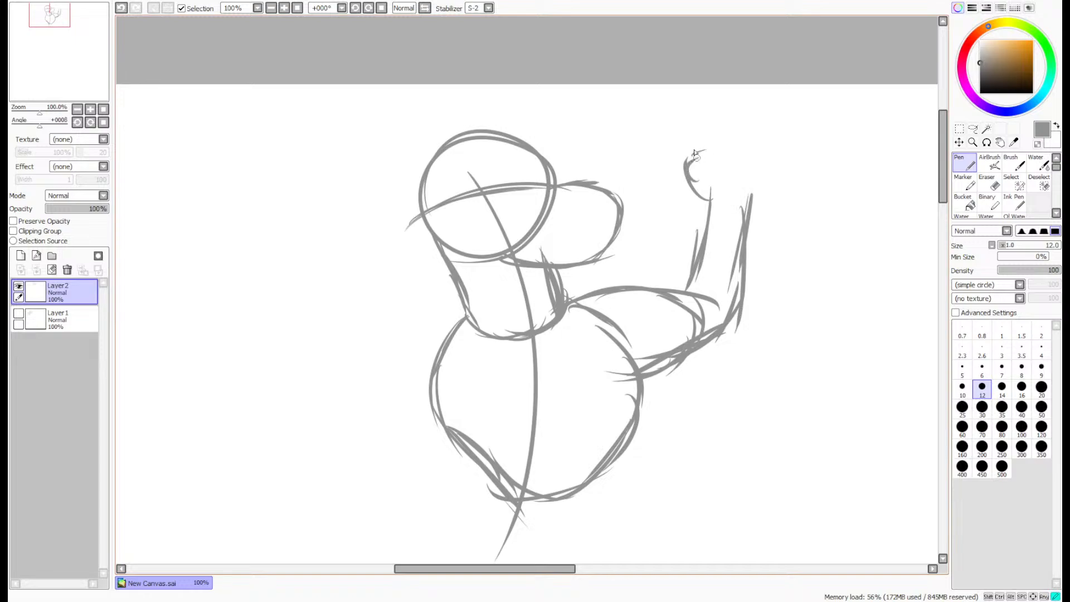
- Draw a rounded fist on top of the raised forearm, doubling its outer contour
{"action": "mouse_move", "coordinate": [719, 118]}
{"action": "left_mouse_down"}
{"action": "mouse_move", "coordinate": [743, 116]}
{"action": "mouse_move", "coordinate": [768, 149]}
{"action": "left_mouse_up"}
{"action": "mouse_move", "coordinate": [740, 116]}
{"action": "left_mouse_down"}
{"action": "mouse_move", "coordinate": [765, 188]}
{"action": "mouse_move", "coordinate": [754, 200]}
{"action": "left_mouse_up"}
{"action": "mouse_move", "coordinate": [741, 116]}
{"action": "left_mouse_down"}
{"action": "mouse_move", "coordinate": [774, 131]}
{"action": "mouse_move", "coordinate": [776, 189]}
{"action": "left_mouse_up"}
{"action": "mouse_move", "coordinate": [778, 133]}
{"action": "left_mouse_down"}
{"action": "mouse_move", "coordinate": [775, 173]}
{"action": "mouse_move", "coordinate": [738, 207]}
{"action": "left_mouse_up"}
- Sketch the opposite raised arm as a curved form from the shoulder, and top it with a rounded fist
{"action": "mouse_move", "coordinate": [464, 319]}
{"action": "left_mouse_down"}
{"action": "mouse_move", "coordinate": [400, 303]}
{"action": "mouse_move", "coordinate": [411, 291]}
{"action": "mouse_move", "coordinate": [393, 282]}
{"action": "mouse_move", "coordinate": [369, 217]}
{"action": "left_mouse_up"}
{"action": "left_click_drag", "start_coordinate": [393, 286], "coordinate": [367, 198]}
{"action": "mouse_move", "coordinate": [440, 384]}
{"action": "left_mouse_down"}
{"action": "mouse_move", "coordinate": [364, 350]}
{"action": "mouse_move", "coordinate": [403, 383]}
{"action": "mouse_move", "coordinate": [353, 343]}
{"action": "mouse_move", "coordinate": [326, 237]}
{"action": "left_mouse_up"}
{"action": "mouse_move", "coordinate": [346, 310]}
{"action": "left_mouse_down"}
{"action": "mouse_move", "coordinate": [332, 150]}
{"action": "mouse_move", "coordinate": [345, 118]}
{"action": "mouse_move", "coordinate": [382, 106]}
{"action": "mouse_move", "coordinate": [402, 124]}
{"action": "mouse_move", "coordinate": [399, 153]}
{"action": "mouse_move", "coordinate": [391, 196]}
{"action": "mouse_move", "coordinate": [358, 202]}
{"action": "left_mouse_up"}
{"action": "mouse_move", "coordinate": [374, 195]}
{"action": "left_mouse_down"}
{"action": "mouse_move", "coordinate": [388, 146]}
{"action": "mouse_move", "coordinate": [404, 145]}
{"action": "mouse_move", "coordinate": [400, 118]}
{"action": "mouse_move", "coordinate": [328, 116]}
{"action": "left_mouse_up"}
{"action": "mouse_move", "coordinate": [359, 111]}
{"action": "left_mouse_down"}
{"action": "mouse_move", "coordinate": [337, 127]}
{"action": "mouse_move", "coordinate": [329, 162]}
{"action": "left_mouse_up"}
{"action": "mouse_move", "coordinate": [334, 121]}
{"action": "left_mouse_down"}
{"action": "mouse_move", "coordinate": [318, 172]}
{"action": "mouse_move", "coordinate": [333, 200]}
{"action": "mouse_move", "coordinate": [337, 115]}
{"action": "left_mouse_up"}
{"action": "left_click_drag", "start_coordinate": [381, 104], "coordinate": [412, 114]}
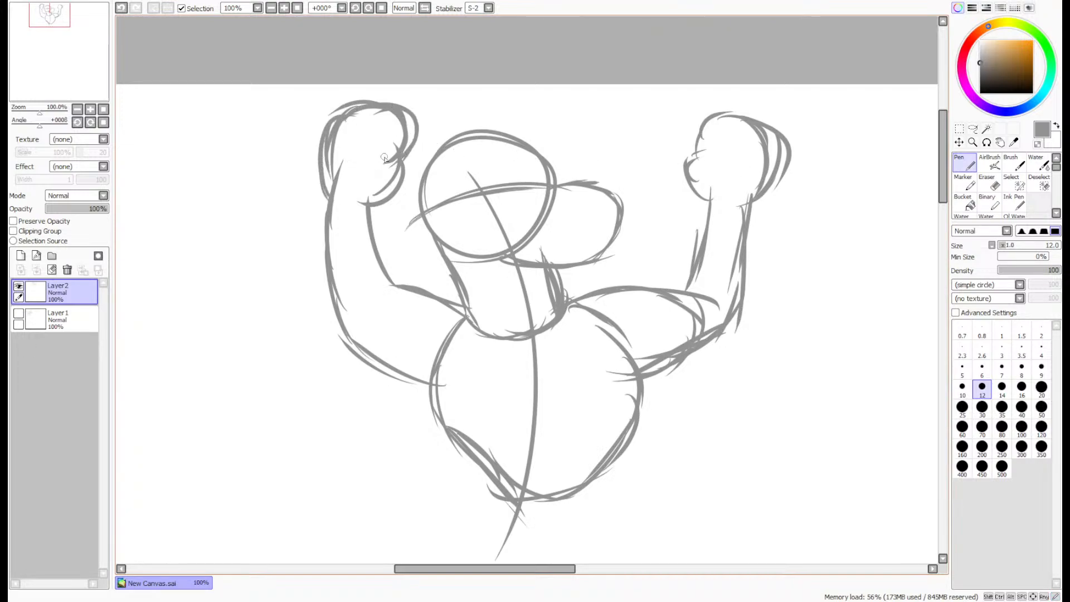
- Draw a slightly arched band stretched between the two raised fists, passing across the top of the head
{"action": "left_click_drag", "start_coordinate": [379, 155], "coordinate": [640, 146]}
{"action": "left_click_drag", "start_coordinate": [405, 141], "coordinate": [725, 154]}
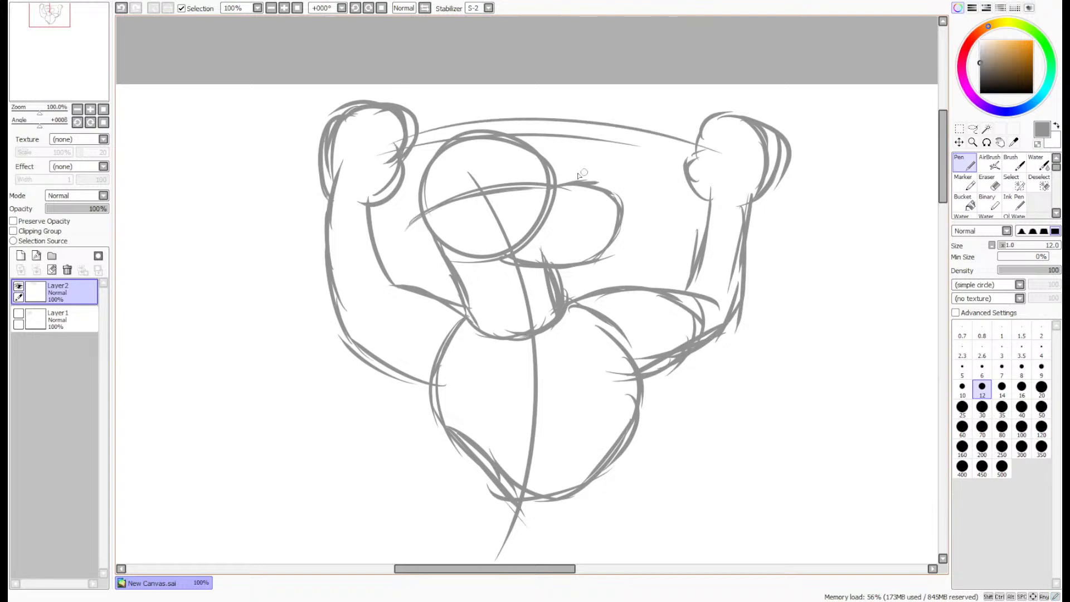
{"action": "left_click_drag", "start_coordinate": [434, 142], "coordinate": [710, 170]}
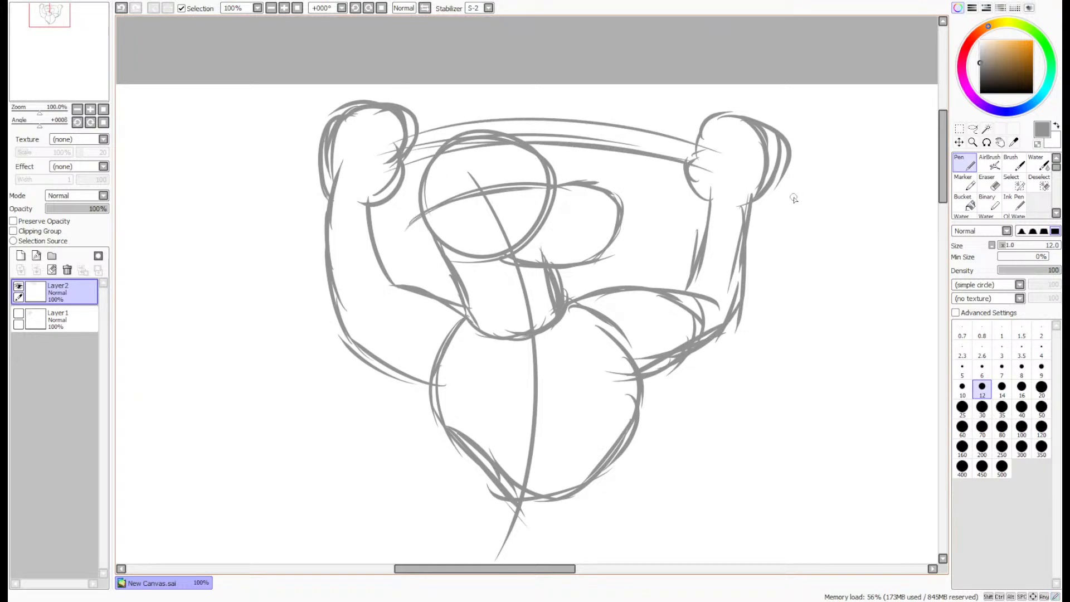
- Sketch the band's loose ends, a long narrow loop below one fist and a short slanted loop at the other, undoing stray strokes
{"action": "left_click_drag", "start_coordinate": [774, 187], "coordinate": [794, 308]}
{"action": "left_click_drag", "start_coordinate": [759, 199], "coordinate": [770, 316]}
{"action": "left_click_drag", "start_coordinate": [766, 225], "coordinate": [771, 319]}
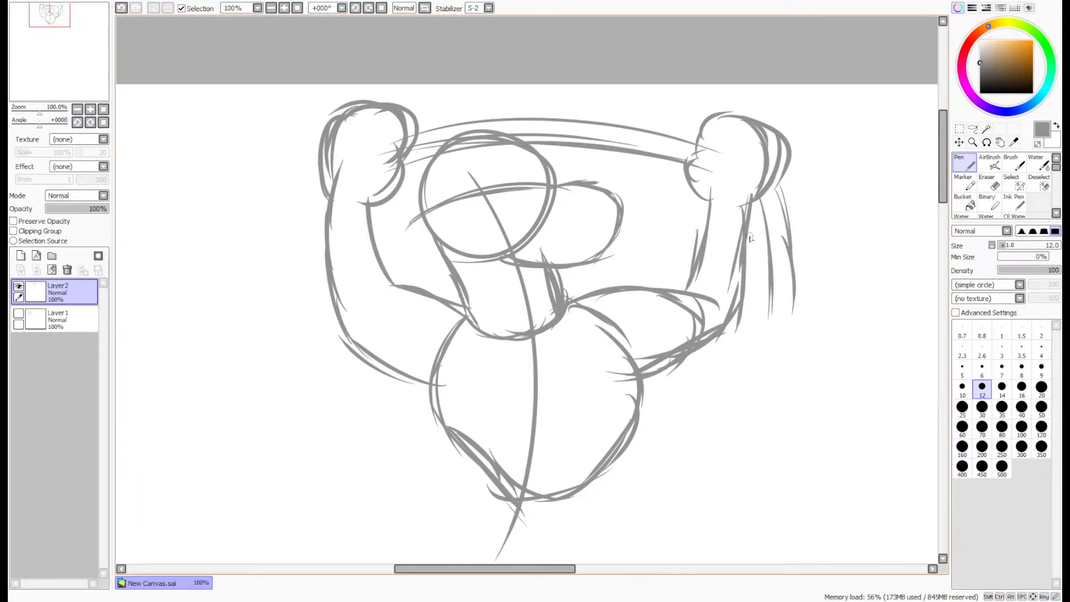
{"action": "left_click_drag", "start_coordinate": [758, 205], "coordinate": [758, 329]}
{"action": "mouse_move", "coordinate": [756, 272]}
{"action": "left_mouse_down"}
{"action": "mouse_move", "coordinate": [785, 345]}
{"action": "mouse_move", "coordinate": [794, 282]}
{"action": "left_mouse_up"}
{"action": "mouse_move", "coordinate": [783, 237]}
{"action": "left_mouse_down"}
{"action": "mouse_move", "coordinate": [791, 279]}
{"action": "mouse_move", "coordinate": [740, 347]}
{"action": "mouse_move", "coordinate": [769, 265]}
{"action": "mouse_move", "coordinate": [753, 367]}
{"action": "left_mouse_up"}
{"action": "mouse_move", "coordinate": [769, 318]}
{"action": "left_mouse_down"}
{"action": "mouse_move", "coordinate": [762, 206]}
{"action": "mouse_move", "coordinate": [778, 356]}
{"action": "mouse_move", "coordinate": [788, 324]}
{"action": "left_mouse_up"}
{"action": "key", "text": "ctrl+z"}
{"action": "key", "text": "ctrl+z"}
{"action": "key", "text": "ctrl+z"}
{"action": "key", "text": "ctrl+z"}
{"action": "key", "text": "ctrl+z"}
{"action": "key", "text": "ctrl+z"}
{"action": "key", "text": "ctrl+z"}
{"action": "key", "text": "ctrl+z"}
{"action": "key", "text": "ctrl+z"}
{"action": "key", "text": "ctrl+z"}
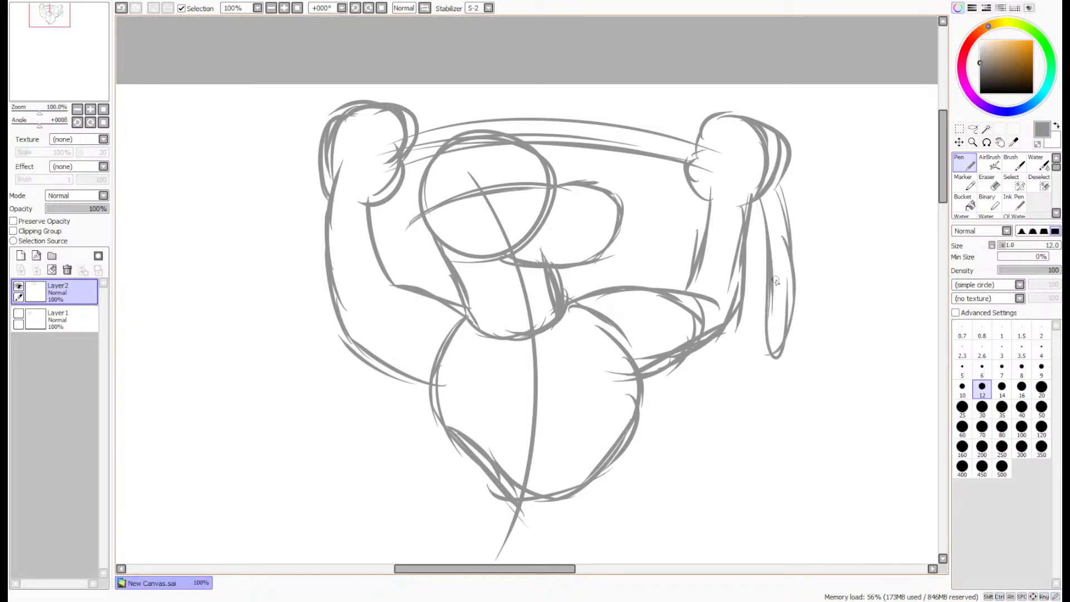
{"action": "left_click_drag", "start_coordinate": [323, 153], "coordinate": [319, 196]}
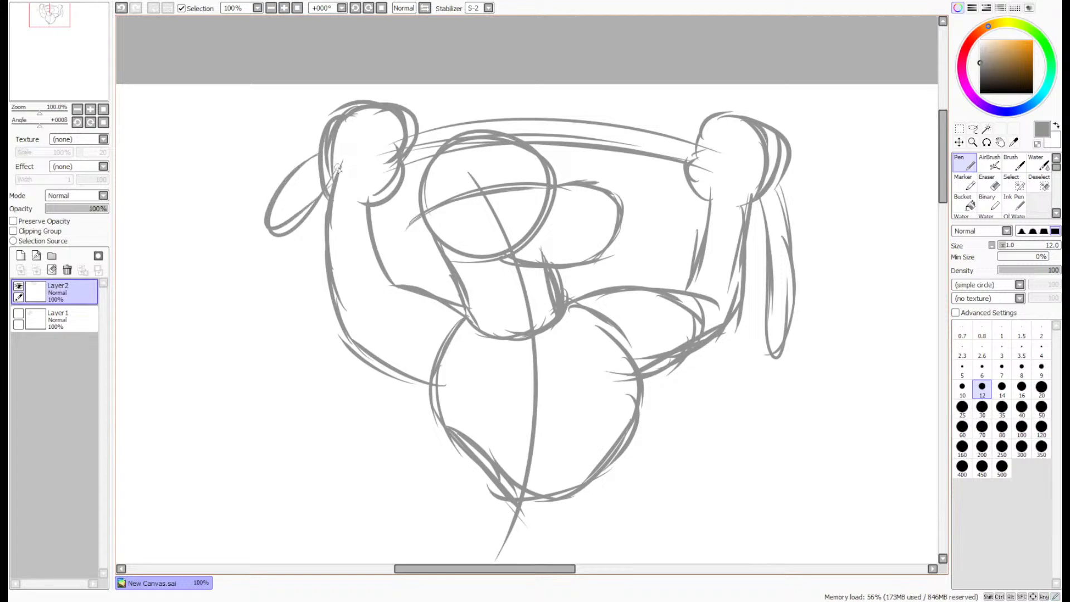
- Sketch the second character's waist and lower torso beneath the chest, with flaring sides closed by a rounded bottom edge
{"action": "scroll", "coordinate": [336, 169], "scroll_direction": "down", "scroll_amount": 1}
{"action": "left_click_drag", "start_coordinate": [74, 40], "coordinate": [57, 46]}
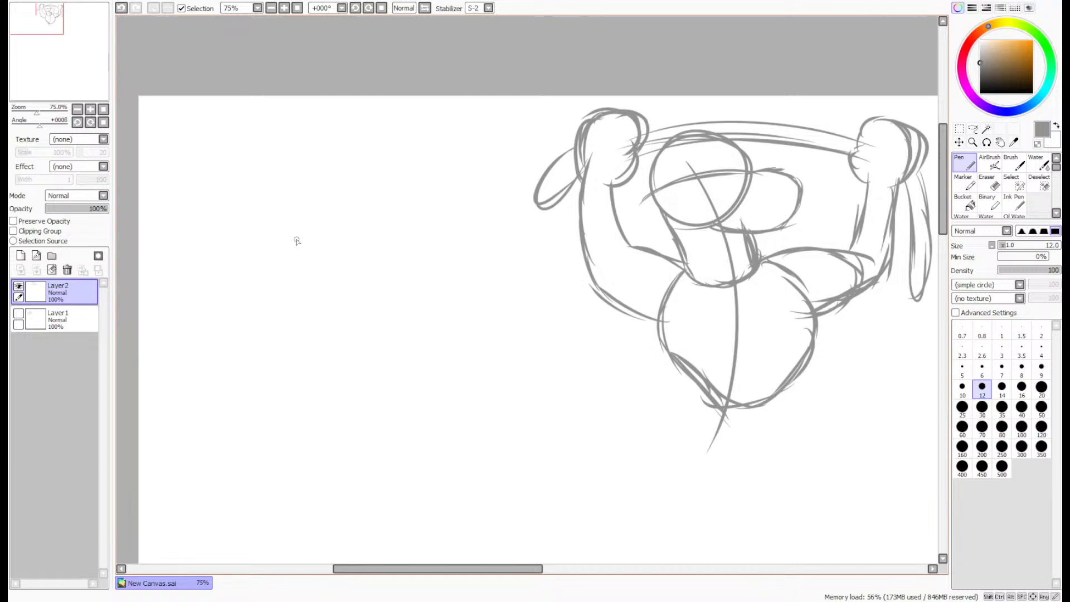
{"action": "left_click_drag", "start_coordinate": [70, 63], "coordinate": [79, 69]}
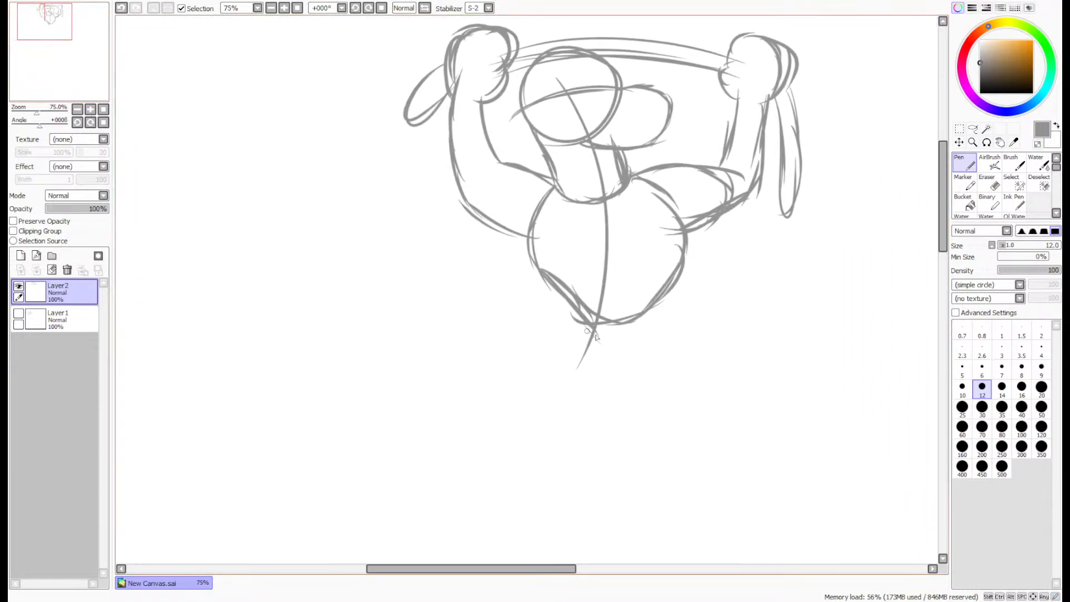
{"action": "left_click_drag", "start_coordinate": [559, 307], "coordinate": [546, 365]}
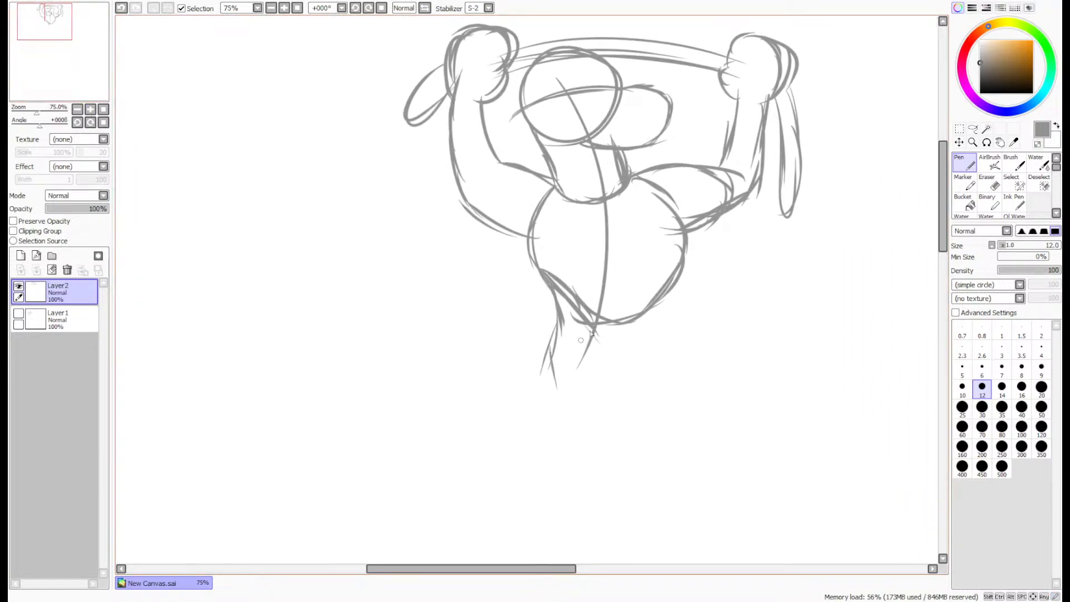
{"action": "mouse_move", "coordinate": [682, 262]}
{"action": "left_mouse_down"}
{"action": "mouse_move", "coordinate": [665, 337]}
{"action": "mouse_move", "coordinate": [583, 397]}
{"action": "left_mouse_up"}
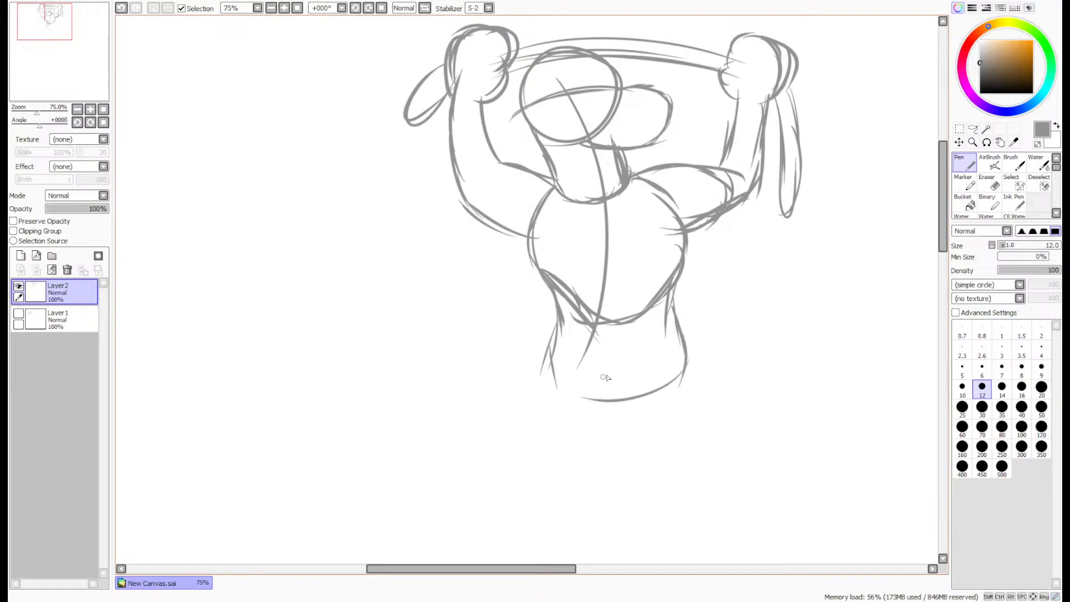
{"action": "left_click_drag", "start_coordinate": [677, 374], "coordinate": [553, 379]}
- Show Layer1 again and move the second character's layer sideways so that it overlaps the first figure
{"action": "left_click", "coordinate": [19, 313]}
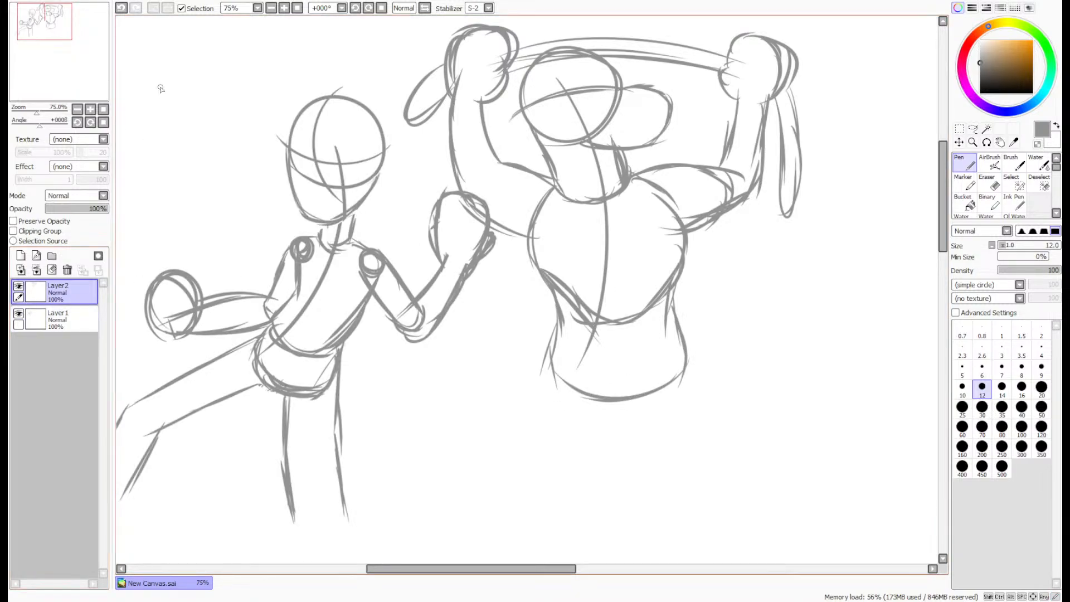
{"action": "left_click_drag", "start_coordinate": [160, 88], "coordinate": [265, 159]}
{"action": "left_click", "coordinate": [959, 142]}
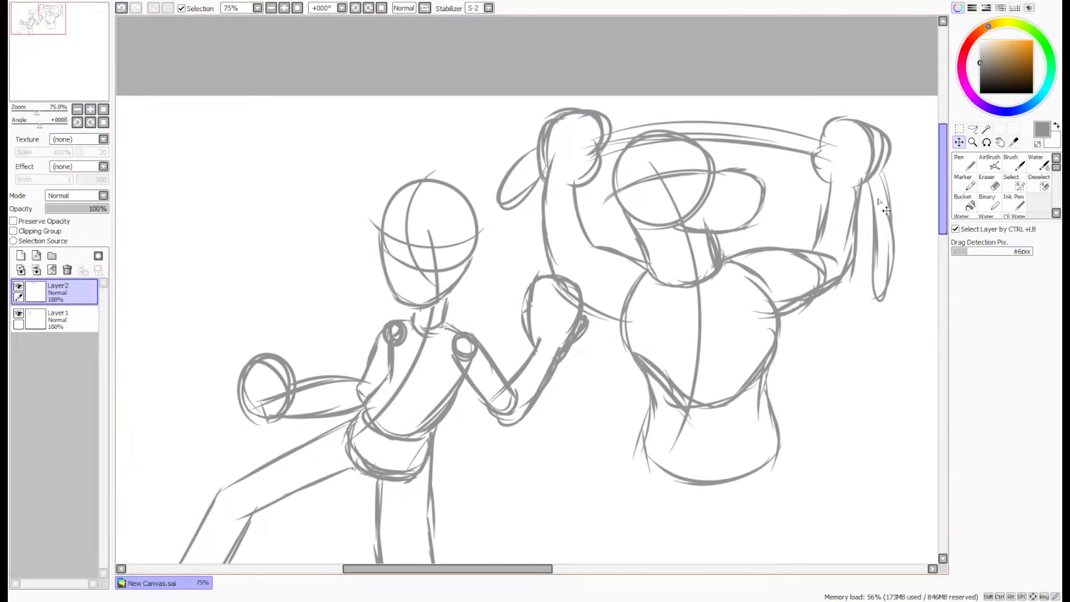
{"action": "left_click_drag", "start_coordinate": [758, 309], "coordinate": [636, 325]}
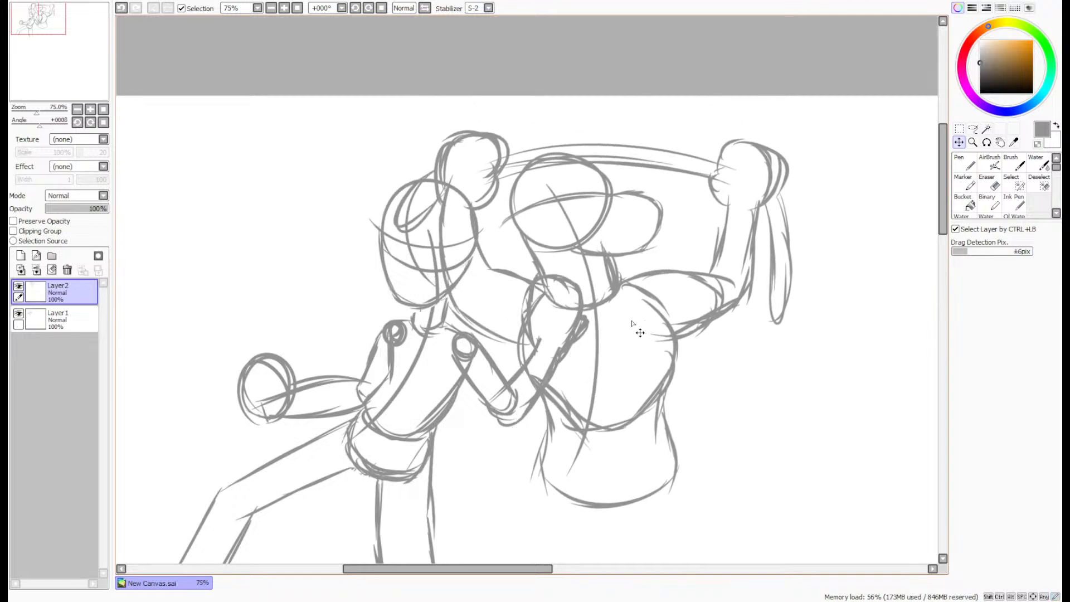
- Move the Layer1 figure down and across in front of the second character's torso, and make Layer2 active again
{"action": "left_click", "coordinate": [69, 320]}
{"action": "left_click_drag", "start_coordinate": [572, 374], "coordinate": [647, 425]}
{"action": "left_click", "coordinate": [72, 297]}
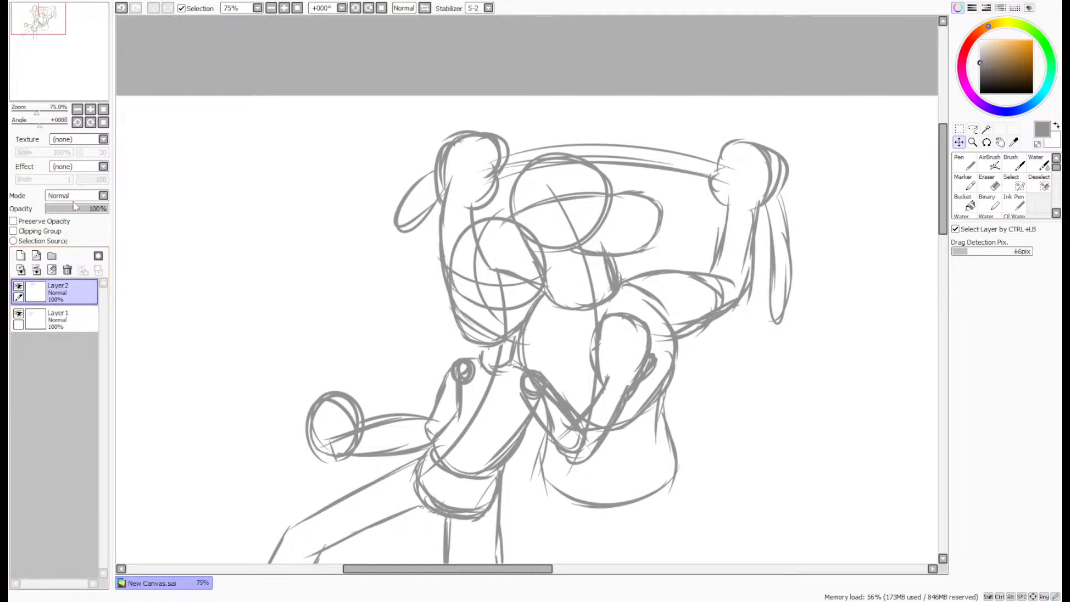
- Lower Layer2's opacity to 40% and move it beneath Layer1 in the layer order
{"action": "left_click_drag", "start_coordinate": [78, 208], "coordinate": [73, 210]}
{"action": "left_click_drag", "start_coordinate": [61, 292], "coordinate": [80, 347]}
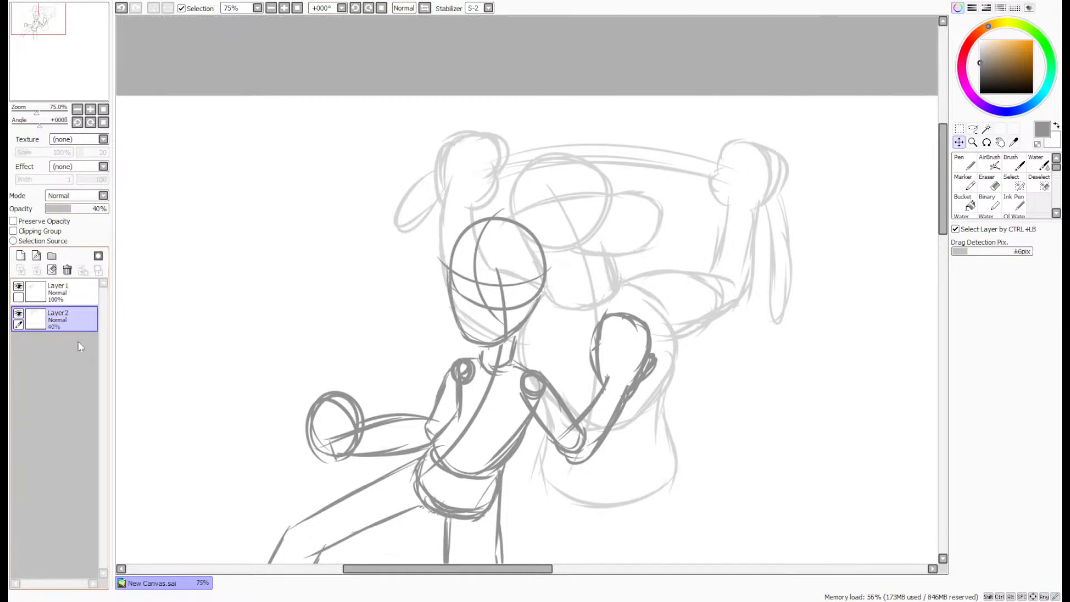
- Select the front figure's head and bent arm areas on Layer1, clear Layer2's overlapping lines inside them, and deselect
{"action": "left_click", "coordinate": [986, 129]}
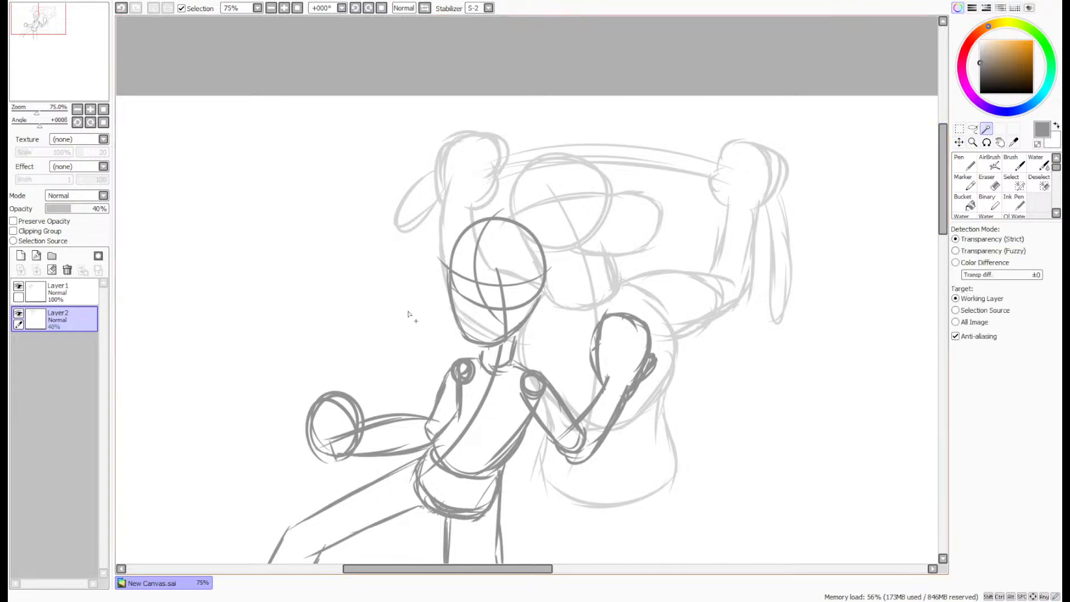
{"action": "left_click", "coordinate": [72, 292]}
{"action": "left_click", "coordinate": [512, 265]}
{"action": "left_click", "coordinate": [477, 294]}
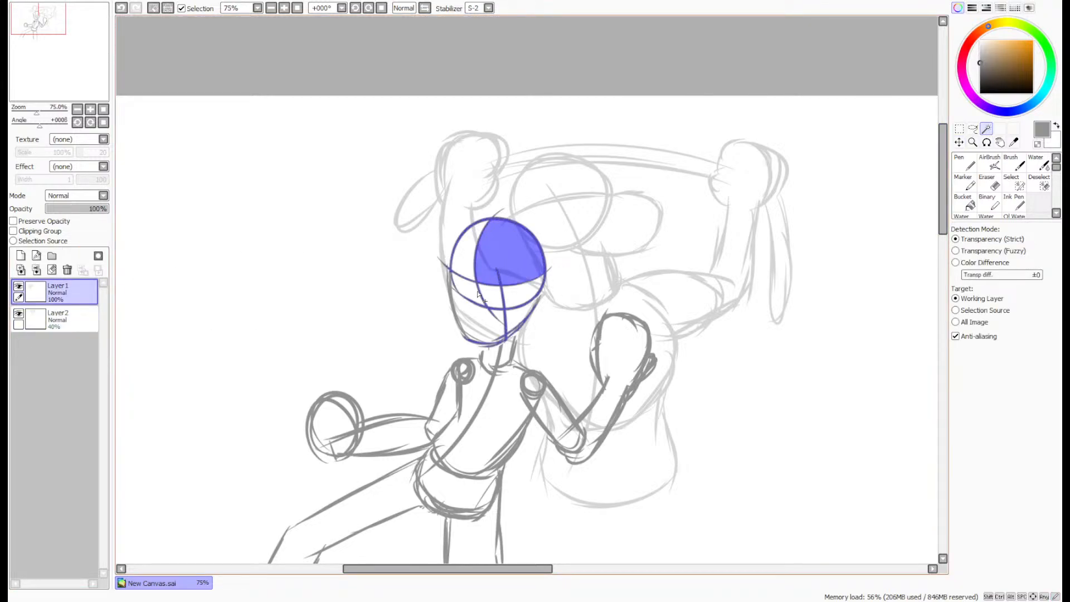
{"action": "left_click", "coordinate": [488, 294]}
{"action": "left_click", "coordinate": [525, 297]}
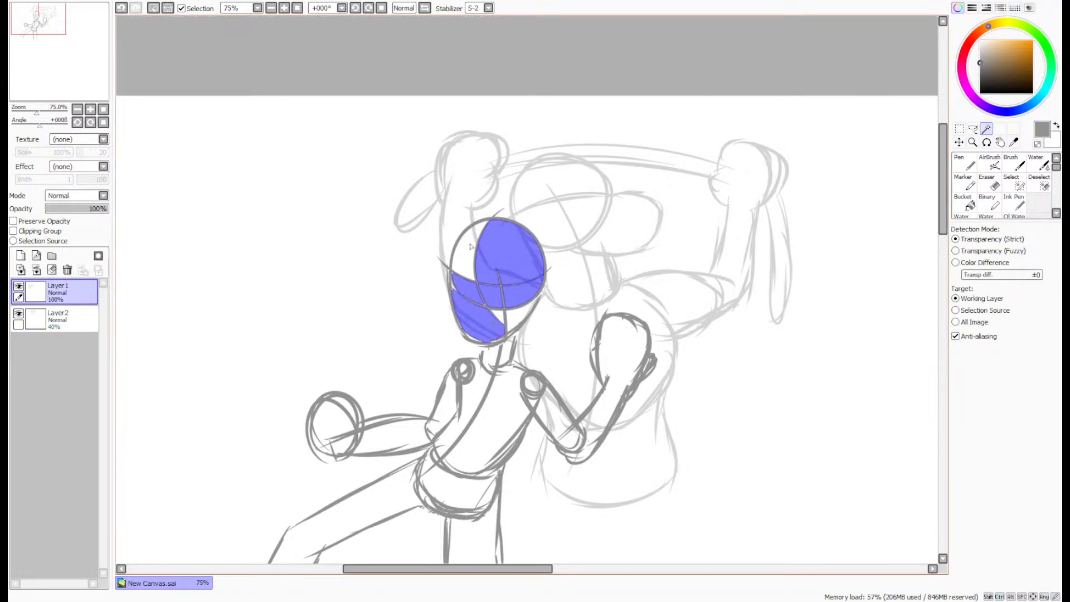
{"action": "left_click", "coordinate": [598, 416]}
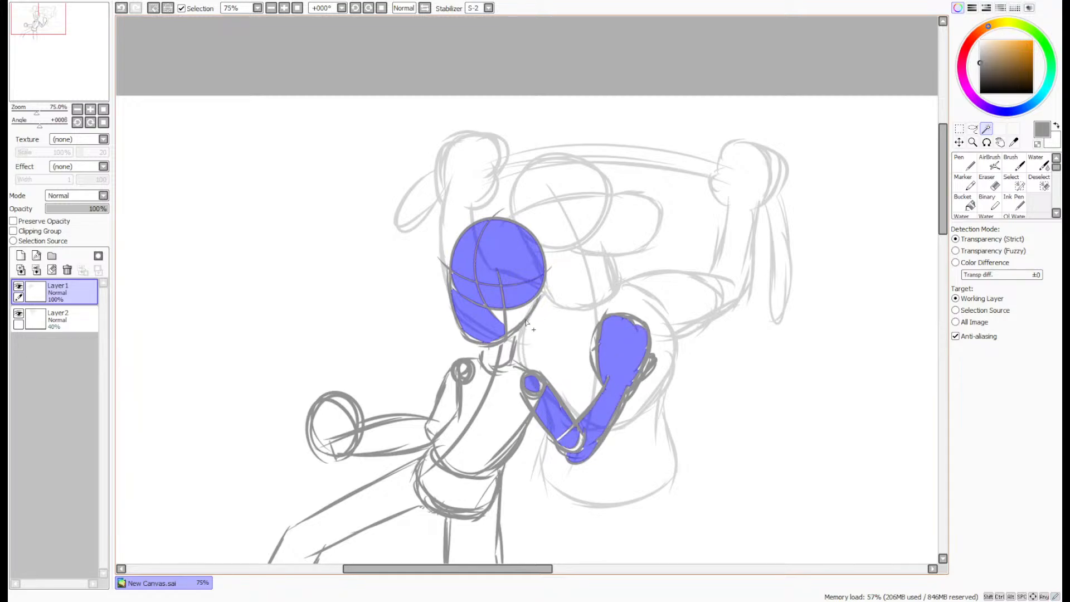
{"action": "left_click", "coordinate": [75, 326]}
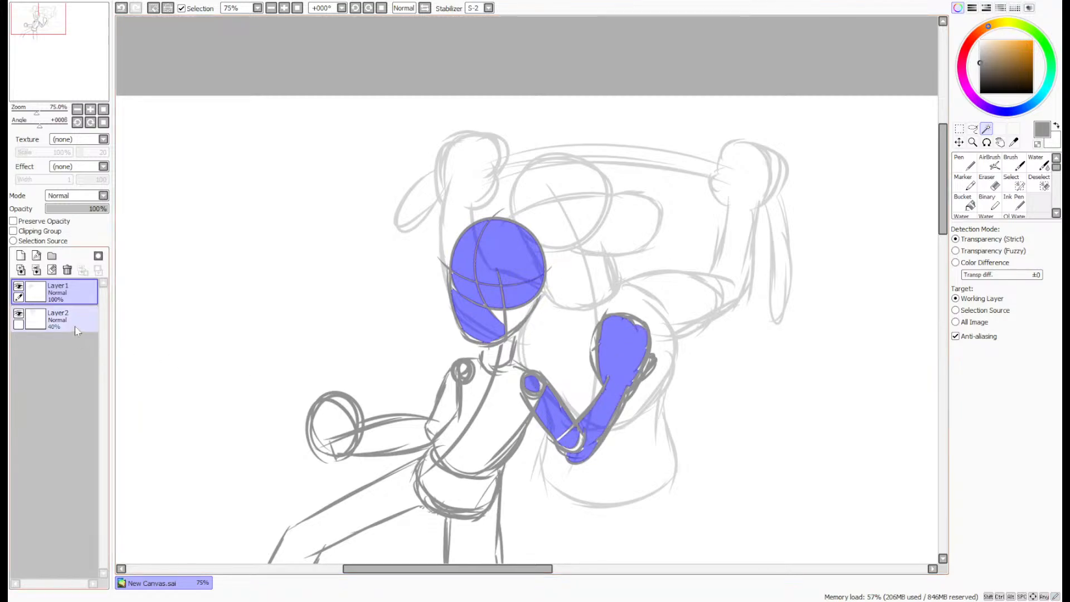
{"action": "key", "text": "ctrl+d"}
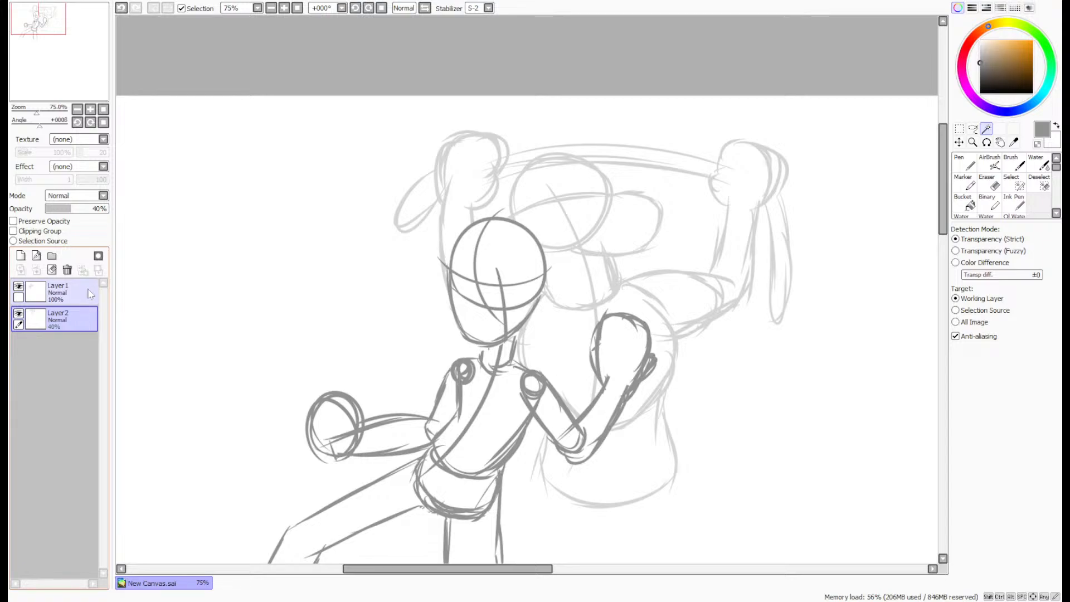
- Restore Layer2's opacity to 100% and merge Layer1 down into it
{"action": "left_click", "coordinate": [74, 295]}
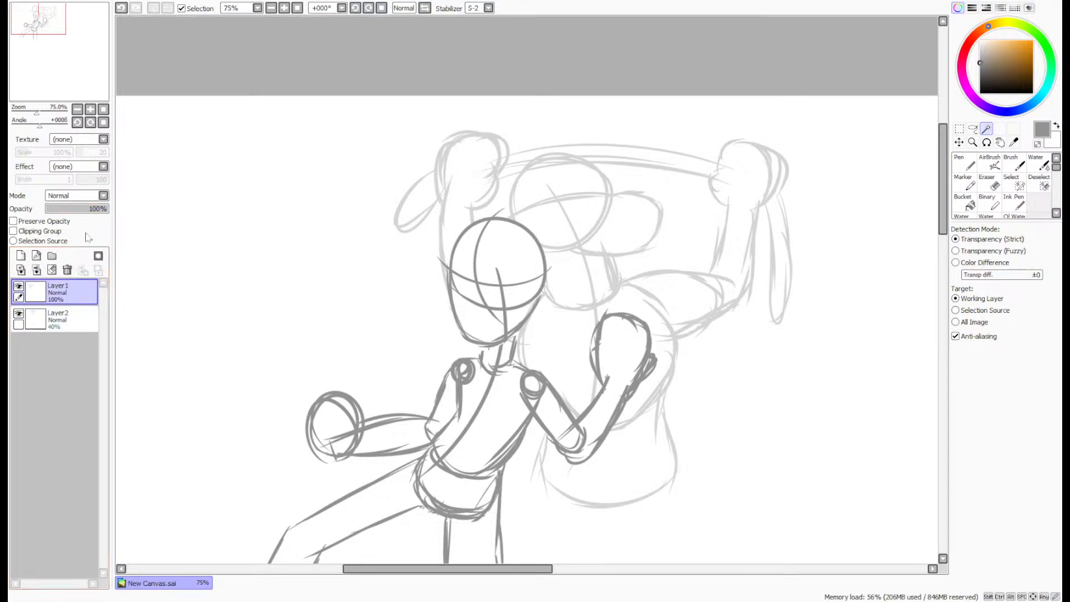
{"action": "left_click", "coordinate": [72, 325]}
{"action": "left_click_drag", "start_coordinate": [85, 209], "coordinate": [143, 205]}
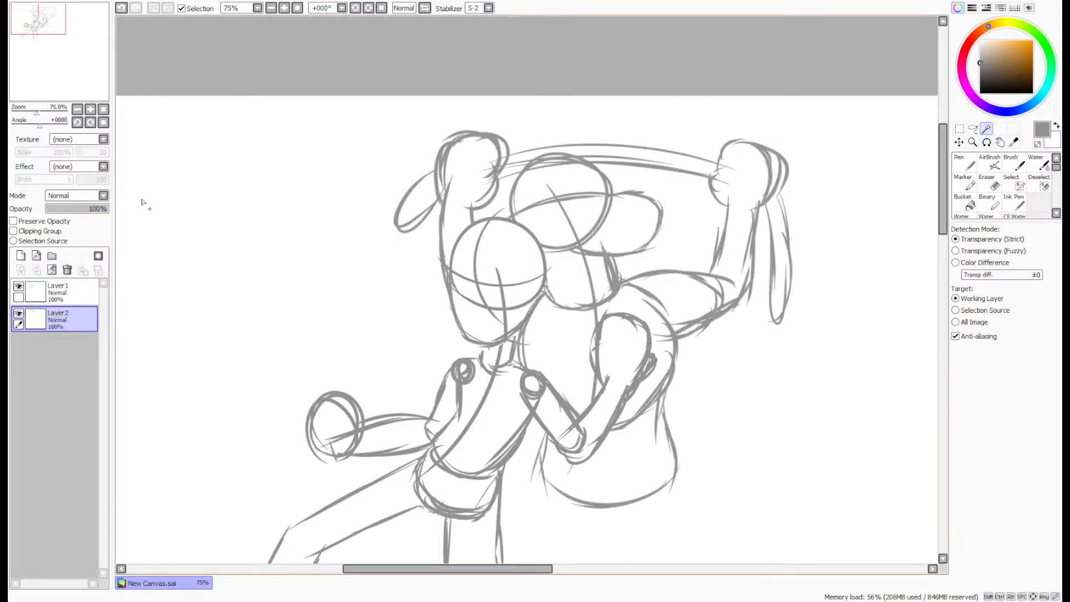
{"action": "left_click", "coordinate": [63, 292]}
{"action": "left_click", "coordinate": [36, 269]}
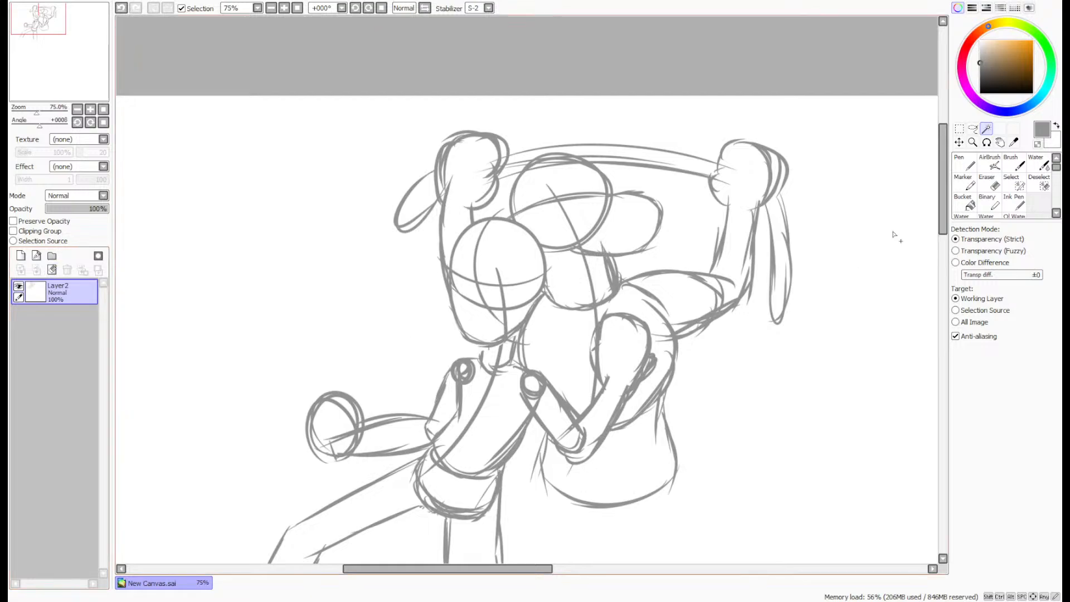
- Set up the Pen in black at size 8 and fade the merged sketch layer to 40% opacity
{"action": "left_click", "coordinate": [980, 93]}
{"action": "left_click", "coordinate": [964, 163]}
{"action": "left_click", "coordinate": [1022, 370]}
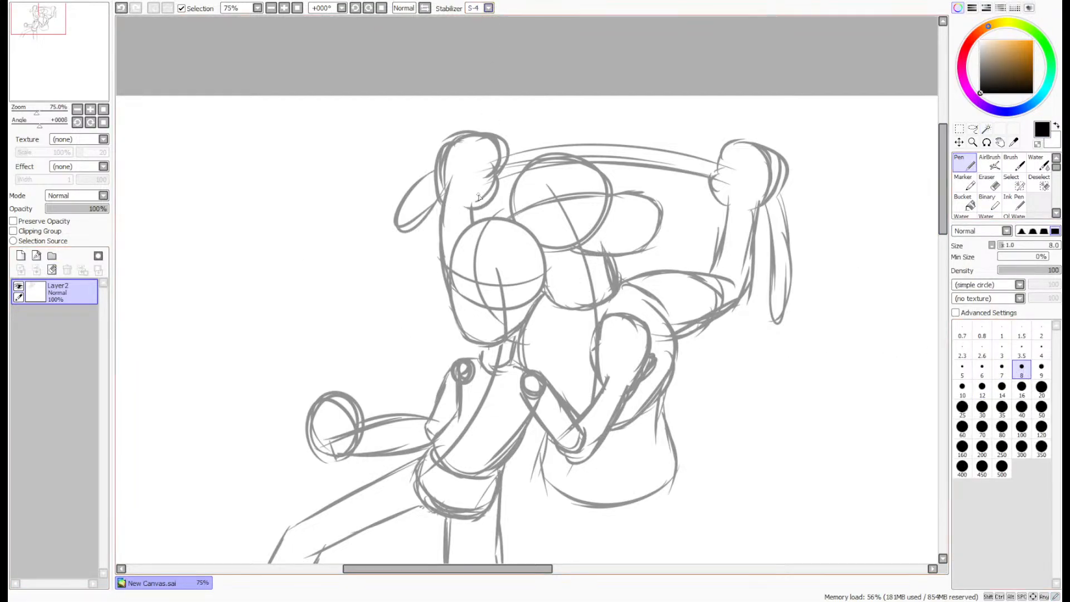
{"action": "left_click", "coordinate": [80, 210]}
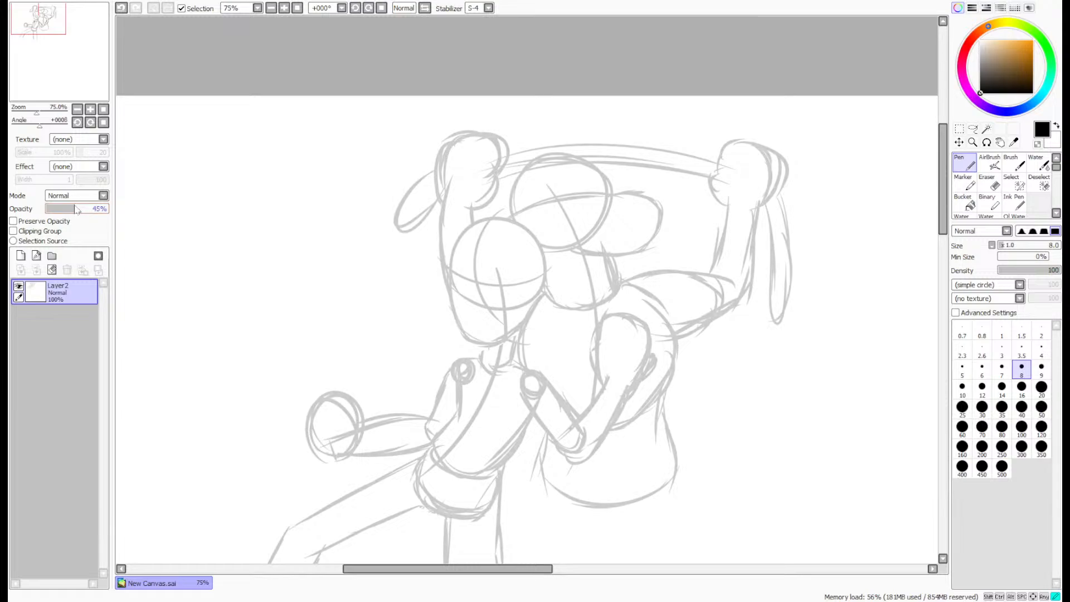
{"action": "left_click_drag", "start_coordinate": [79, 23], "coordinate": [73, 26]}
- Enlarge the merged two-character sketch proportionally with a transform, nudge it slightly upward, and apply it
{"action": "left_click", "coordinate": [958, 142]}
{"action": "scroll", "coordinate": [679, 331], "scroll_direction": "down", "scroll_amount": 4}
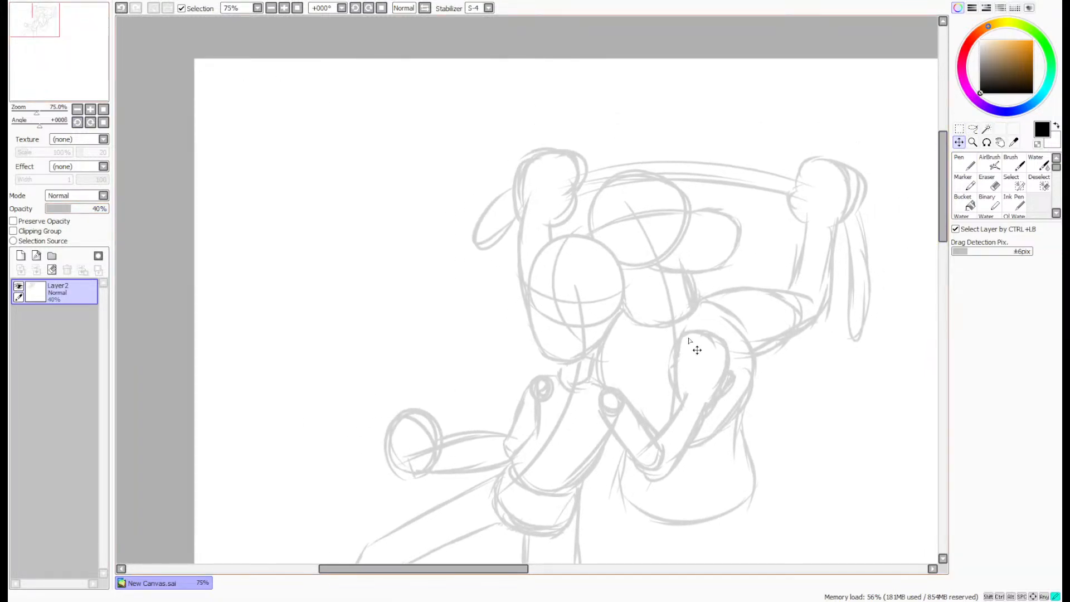
{"action": "scroll", "coordinate": [679, 330], "scroll_direction": "up", "scroll_amount": 1}
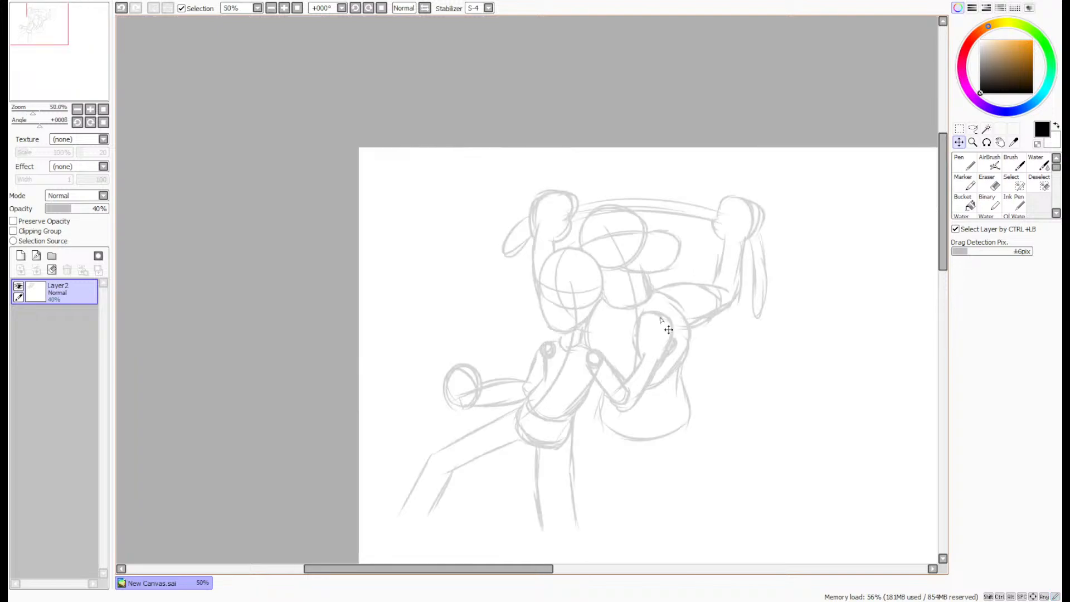
{"action": "scroll", "coordinate": [838, 225], "scroll_direction": "down", "scroll_amount": 1}
{"action": "key", "text": "ctrl+t"}
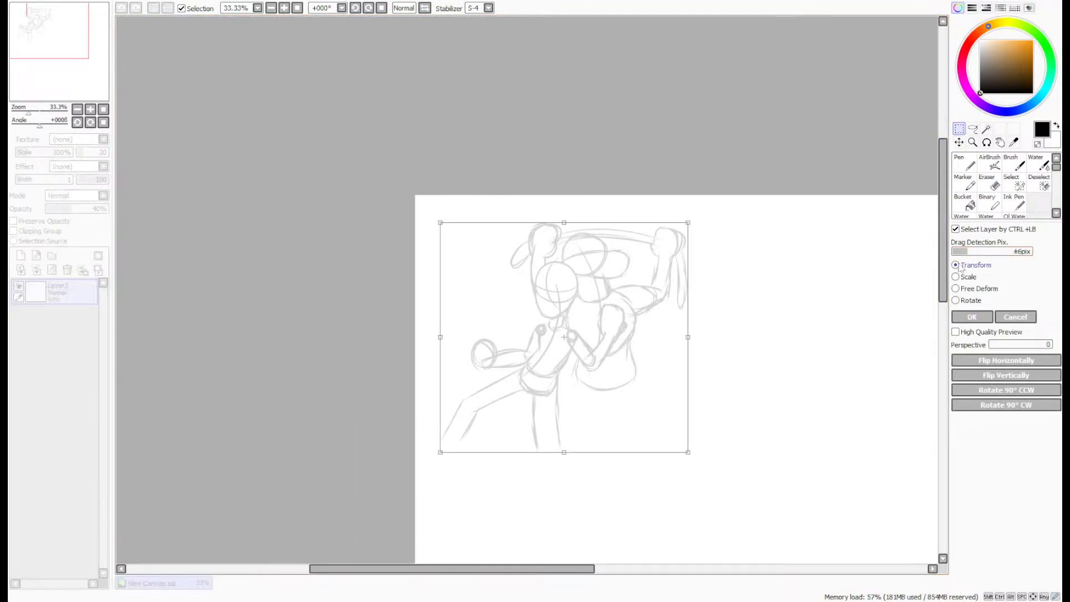
{"action": "left_click_drag", "start_coordinate": [685, 452], "coordinate": [789, 544]}
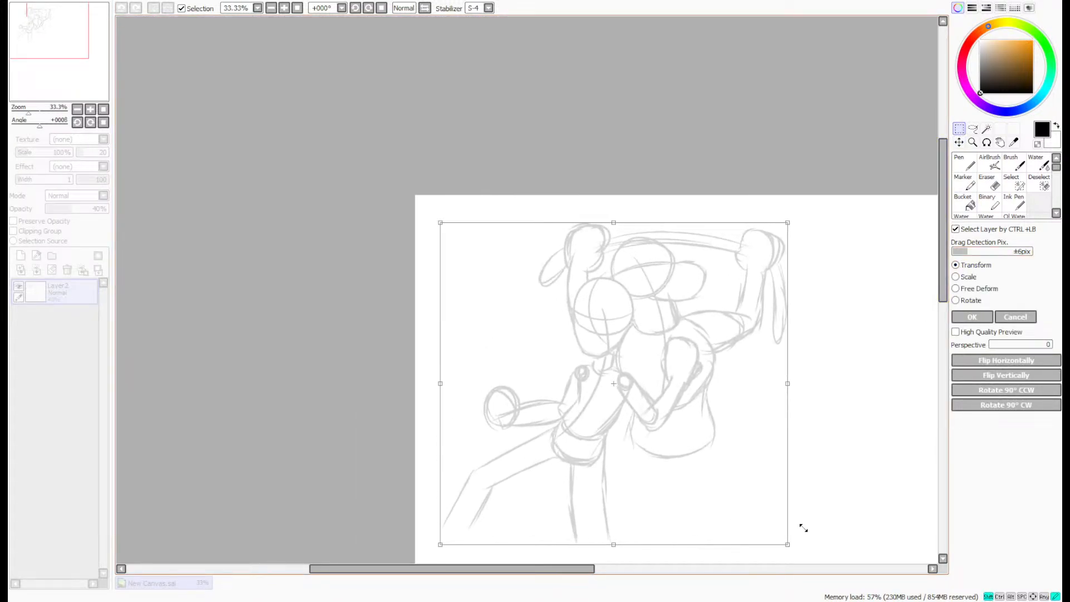
{"action": "left_click_drag", "start_coordinate": [739, 450], "coordinate": [740, 445]}
{"action": "left_click", "coordinate": [974, 318]}
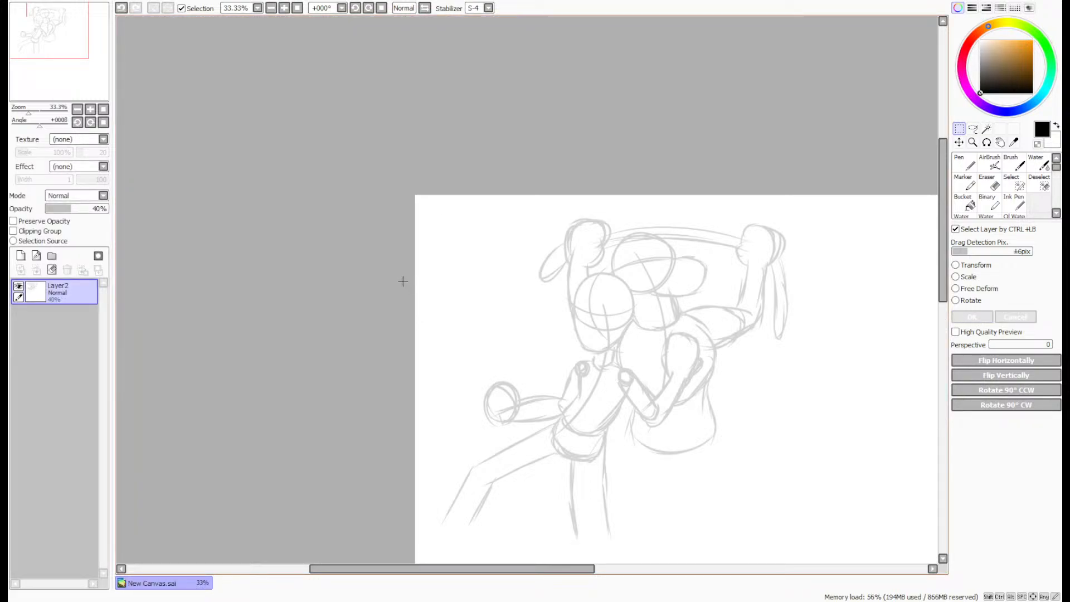
- Add a new layer for the line art, fade Layer2 to 26% opacity, and activate the Pen on Layer3
{"action": "left_click", "coordinate": [21, 257]}
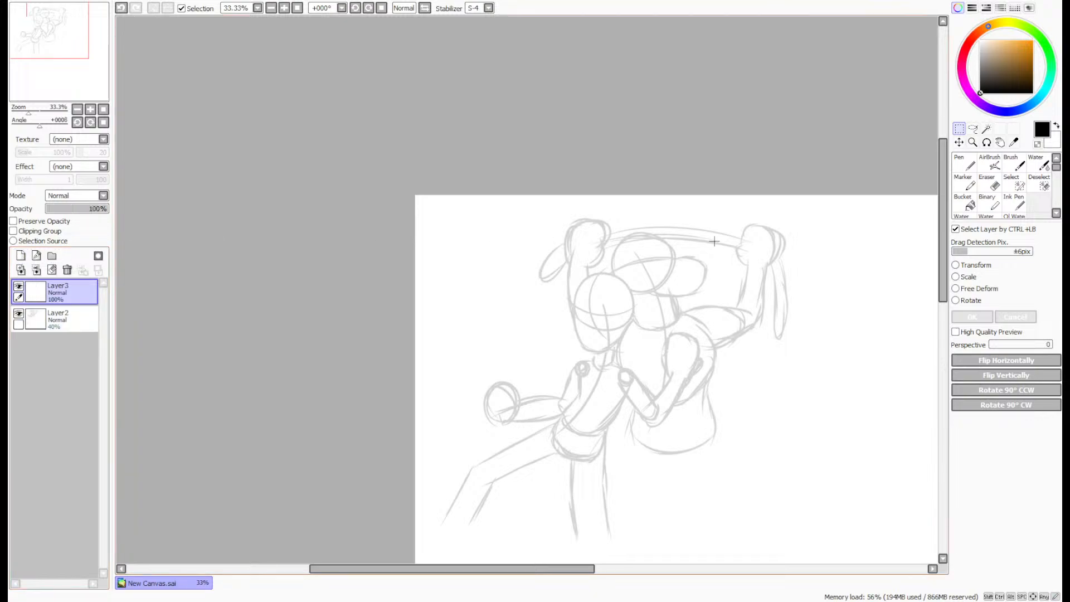
{"action": "scroll", "coordinate": [612, 309], "scroll_direction": "up", "scroll_amount": 6}
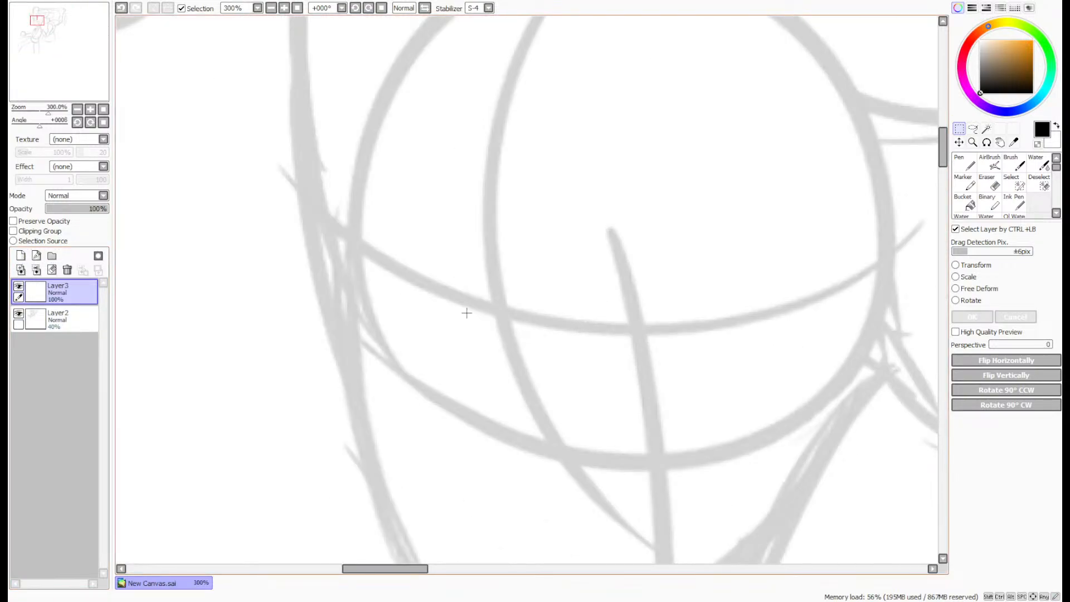
{"action": "left_click", "coordinate": [56, 318]}
{"action": "left_click_drag", "start_coordinate": [71, 211], "coordinate": [64, 210]}
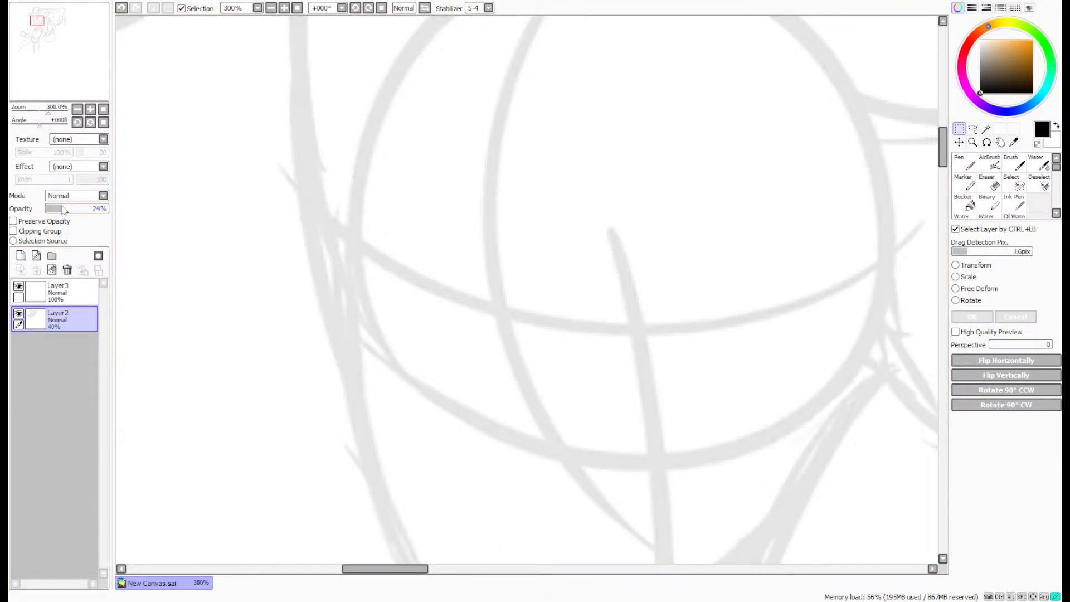
{"action": "left_click", "coordinate": [56, 291]}
{"action": "left_click", "coordinate": [966, 163]}
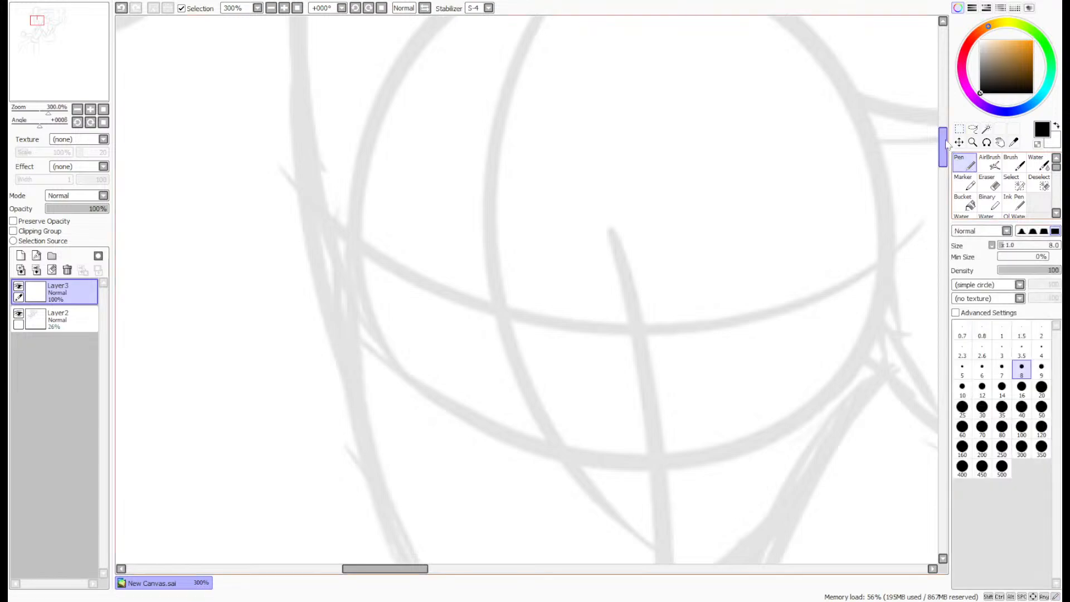
- Ink the front figure's nose as one curved profile line near the vertical face guide, undoing unsatisfactory attempts
{"action": "left_click_drag", "start_coordinate": [942, 146], "coordinate": [940, 157]}
{"action": "scroll", "coordinate": [475, 179], "scroll_direction": "up", "scroll_amount": 1}
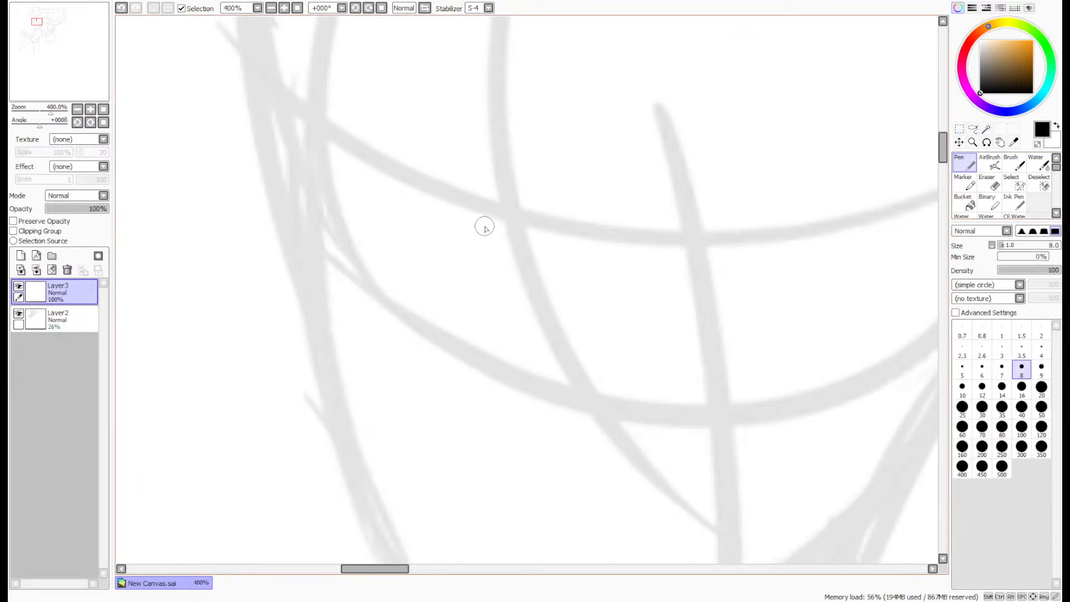
{"action": "mouse_move", "coordinate": [496, 158]}
{"action": "left_mouse_down"}
{"action": "mouse_move", "coordinate": [472, 391]}
{"action": "mouse_move", "coordinate": [501, 384]}
{"action": "left_mouse_up"}
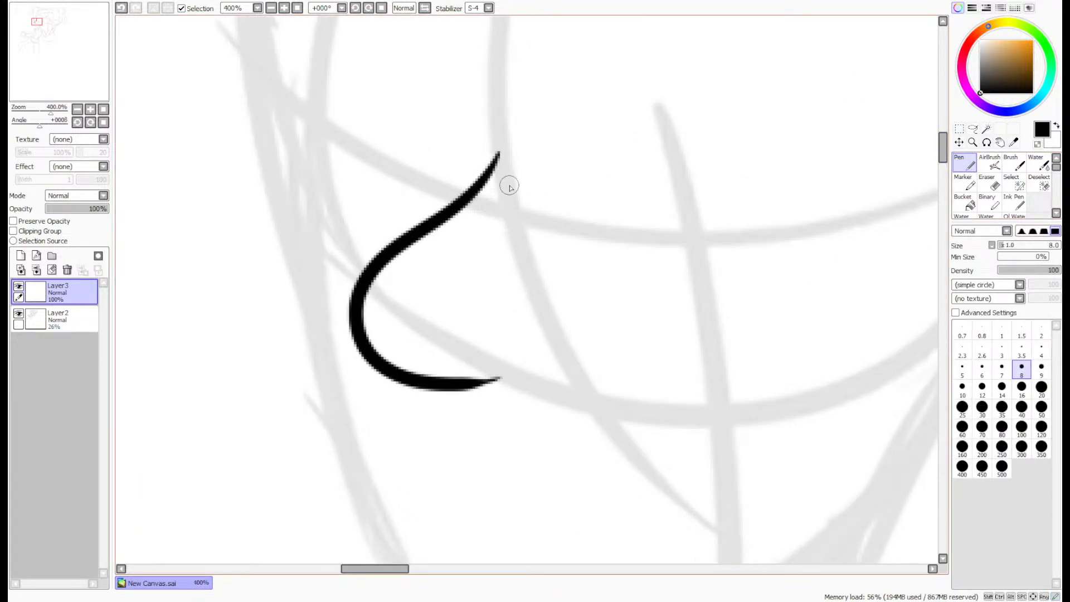
{"action": "key", "text": "ctrl+z"}
{"action": "mouse_move", "coordinate": [494, 160]}
{"action": "left_mouse_down"}
{"action": "mouse_move", "coordinate": [368, 301]}
{"action": "mouse_move", "coordinate": [493, 347]}
{"action": "left_mouse_up"}
{"action": "key", "text": "ctrl+z"}
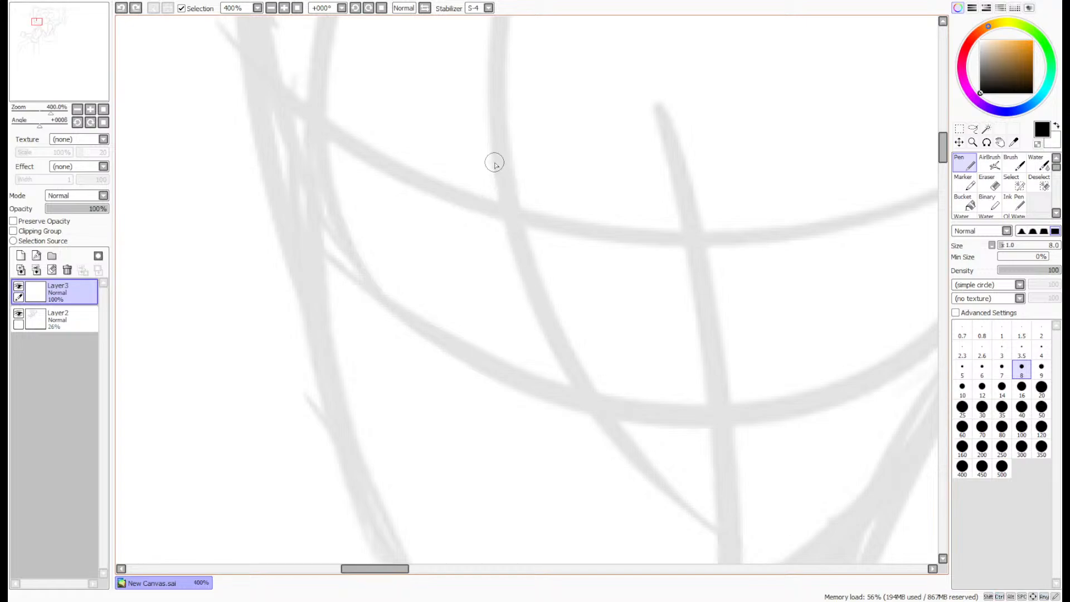
{"action": "mouse_move", "coordinate": [496, 162]}
{"action": "left_mouse_down"}
{"action": "mouse_move", "coordinate": [487, 396]}
{"action": "mouse_move", "coordinate": [530, 386]}
{"action": "left_mouse_up"}
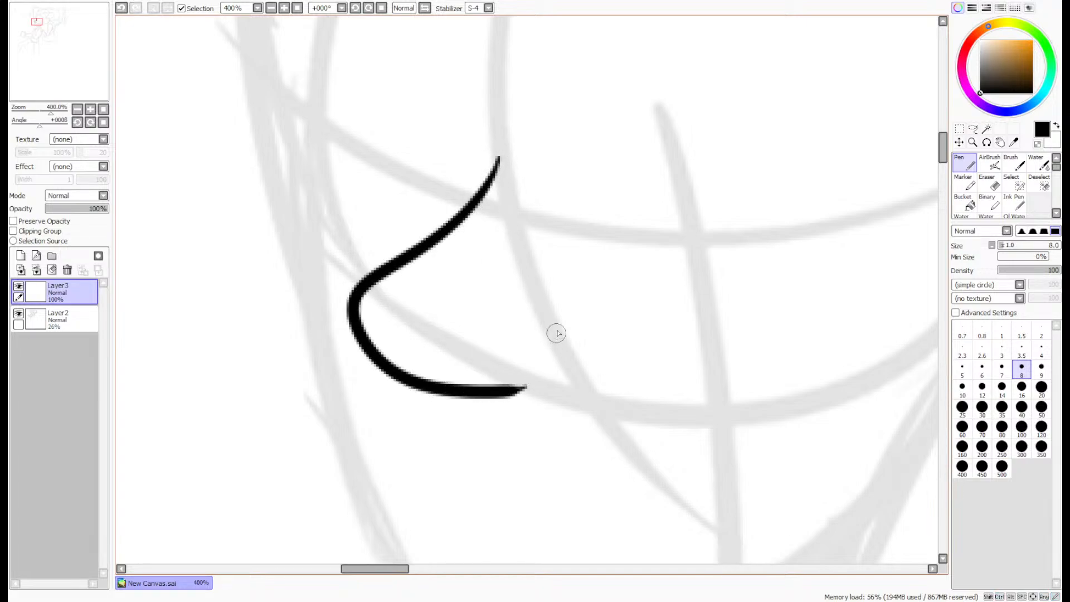
- Ink the front figure's right-hand eyebrow as a long arched, closed shape and erase the rough edge at its outer tip
{"action": "scroll", "coordinate": [585, 335], "scroll_direction": "down", "scroll_amount": 3}
{"action": "scroll", "coordinate": [627, 256], "scroll_direction": "up", "scroll_amount": 3}
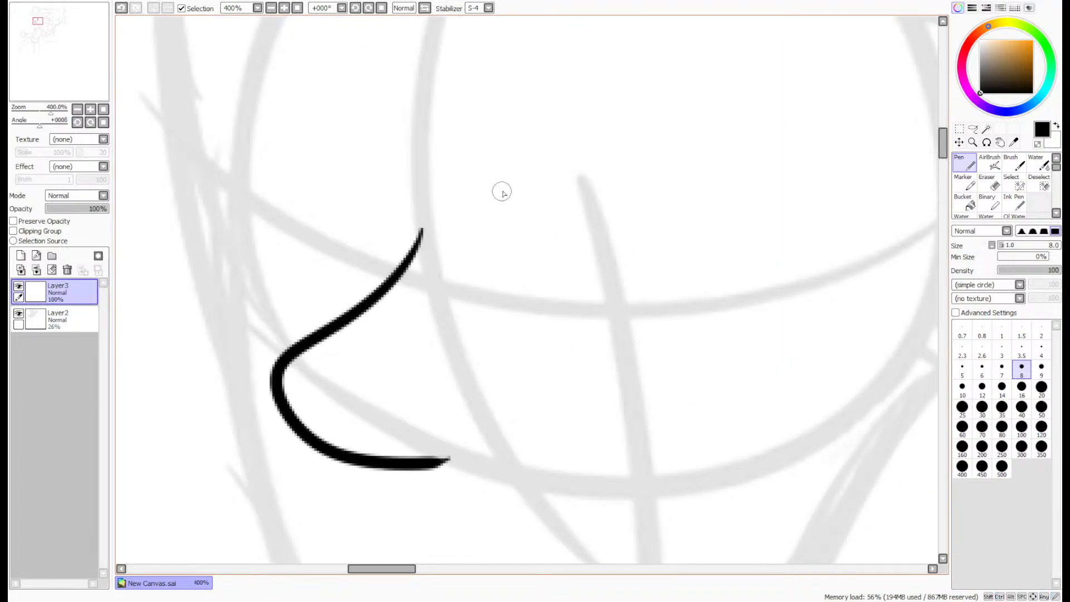
{"action": "mouse_move", "coordinate": [478, 209]}
{"action": "left_mouse_down"}
{"action": "mouse_move", "coordinate": [552, 170]}
{"action": "mouse_move", "coordinate": [730, 167]}
{"action": "mouse_move", "coordinate": [749, 199]}
{"action": "mouse_move", "coordinate": [444, 201]}
{"action": "mouse_move", "coordinate": [368, 225]}
{"action": "mouse_move", "coordinate": [372, 237]}
{"action": "mouse_move", "coordinate": [362, 202]}
{"action": "mouse_move", "coordinate": [538, 98]}
{"action": "mouse_move", "coordinate": [730, 196]}
{"action": "left_mouse_up"}
{"action": "scroll", "coordinate": [691, 176], "scroll_direction": "up", "scroll_amount": 2}
{"action": "key", "text": "ctrl+z"}
{"action": "key", "text": "ctrl+z"}
{"action": "mouse_move", "coordinate": [374, 228]}
{"action": "left_mouse_down"}
{"action": "mouse_move", "coordinate": [363, 208]}
{"action": "mouse_move", "coordinate": [691, 110]}
{"action": "mouse_move", "coordinate": [747, 175]}
{"action": "left_mouse_up"}
{"action": "key", "text": "e"}
{"action": "scroll", "coordinate": [744, 178], "scroll_direction": "up", "scroll_amount": 3}
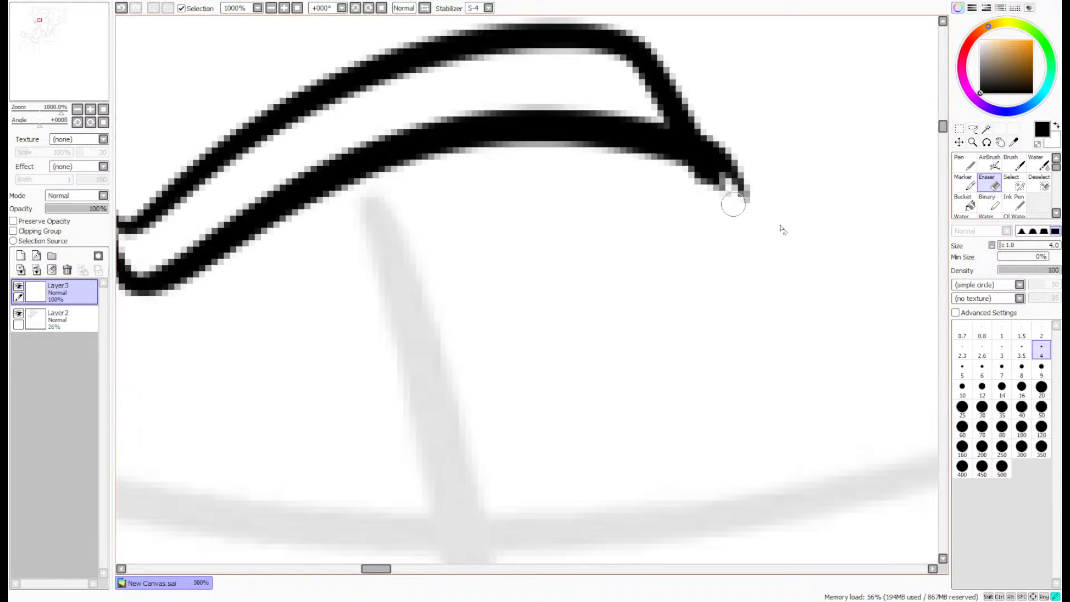
{"action": "mouse_move", "coordinate": [670, 181]}
{"action": "left_mouse_down"}
{"action": "mouse_move", "coordinate": [743, 206]}
{"action": "mouse_move", "coordinate": [714, 136]}
{"action": "mouse_move", "coordinate": [724, 186]}
{"action": "mouse_move", "coordinate": [711, 187]}
{"action": "left_mouse_up"}
- Ink the left-hand eyebrow as a shorter arched shape with a hooked inner end, redrawing its upper edge until it closes
{"action": "scroll", "coordinate": [711, 186], "scroll_direction": "down", "scroll_amount": 6}
{"action": "scroll", "coordinate": [596, 156], "scroll_direction": "up", "scroll_amount": 4}
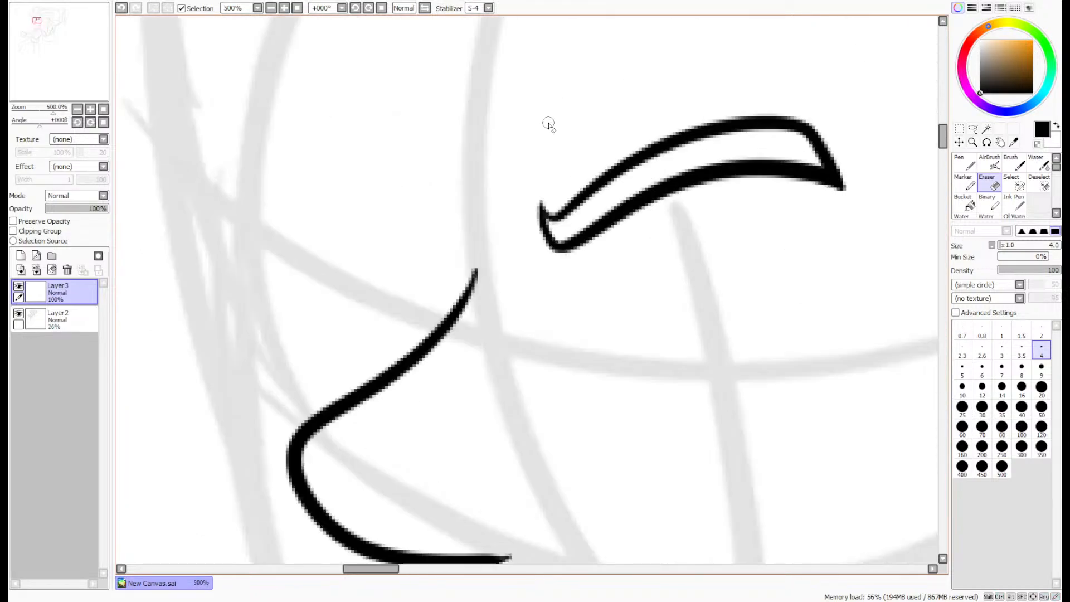
{"action": "key", "text": "n"}
{"action": "mouse_move", "coordinate": [447, 232]}
{"action": "left_mouse_down"}
{"action": "mouse_move", "coordinate": [442, 246]}
{"action": "mouse_move", "coordinate": [411, 245]}
{"action": "mouse_move", "coordinate": [242, 141]}
{"action": "left_mouse_up"}
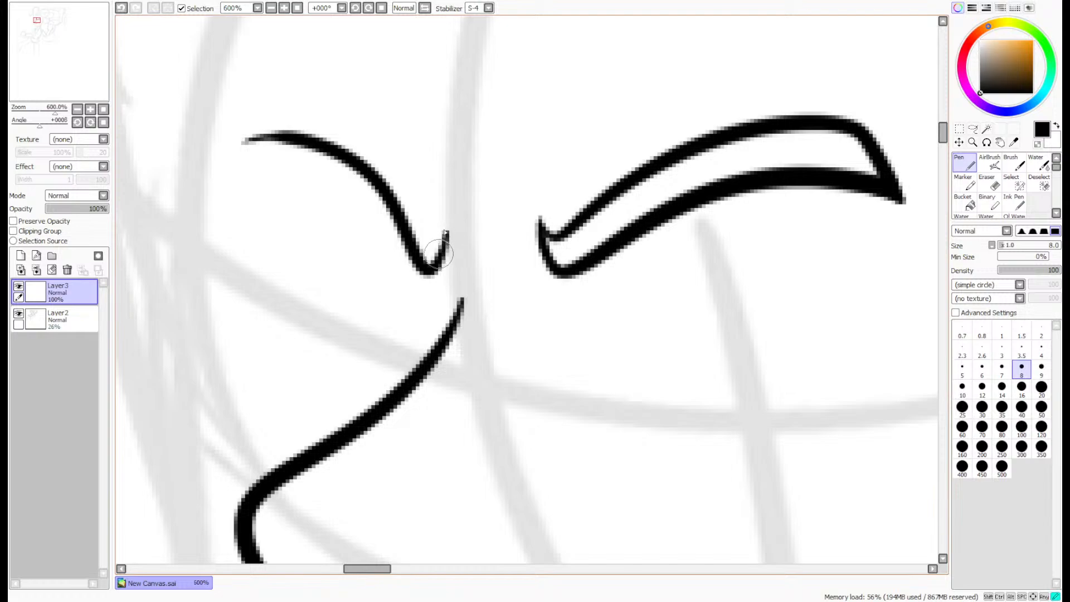
{"action": "mouse_move", "coordinate": [436, 266]}
{"action": "left_mouse_down"}
{"action": "mouse_move", "coordinate": [449, 209]}
{"action": "mouse_move", "coordinate": [439, 221]}
{"action": "mouse_move", "coordinate": [297, 95]}
{"action": "left_mouse_up"}
{"action": "key", "text": "ctrl+z"}
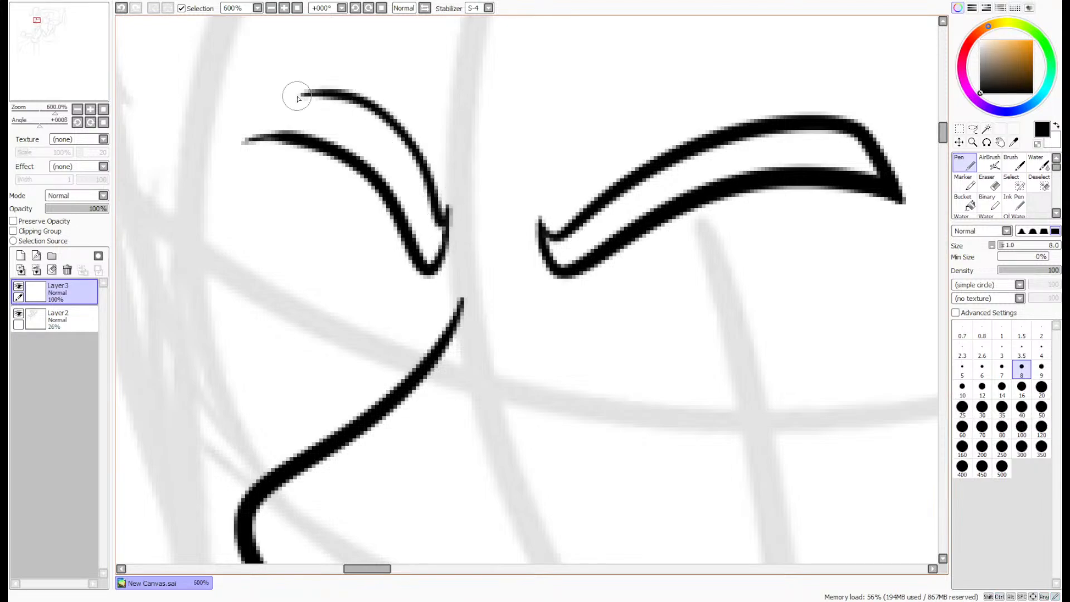
{"action": "key", "text": "ctrl+z"}
{"action": "mouse_move", "coordinate": [449, 219]}
{"action": "left_mouse_down"}
{"action": "mouse_move", "coordinate": [442, 226]}
{"action": "mouse_move", "coordinate": [282, 95]}
{"action": "left_mouse_up"}
{"action": "key", "text": "ctrl+z"}
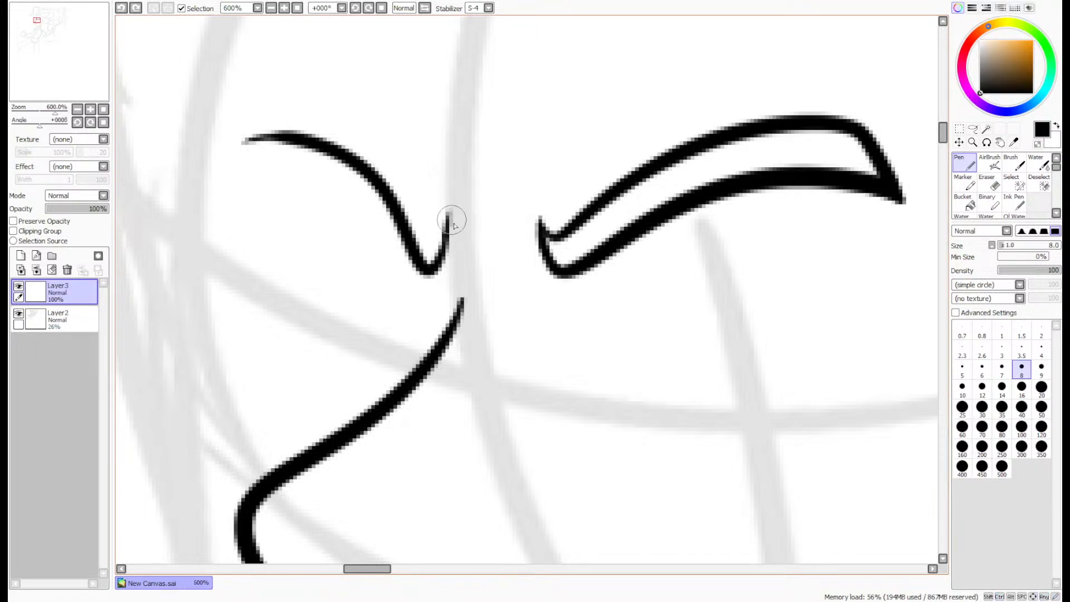
{"action": "mouse_move", "coordinate": [448, 215]}
{"action": "left_mouse_down"}
{"action": "mouse_move", "coordinate": [393, 153]}
{"action": "mouse_move", "coordinate": [298, 100]}
{"action": "left_mouse_up"}
{"action": "key", "text": "ctrl+z"}
{"action": "left_click_drag", "start_coordinate": [445, 219], "coordinate": [275, 101]}
{"action": "key", "text": "ctrl+z"}
{"action": "mouse_move", "coordinate": [449, 219]}
{"action": "left_mouse_down"}
{"action": "mouse_move", "coordinate": [443, 228]}
{"action": "mouse_move", "coordinate": [309, 83]}
{"action": "mouse_move", "coordinate": [246, 139]}
{"action": "left_mouse_up"}
- Thicken the left-hand eyebrow's lower edge out to its tip and trim the excess with the size 4 Eraser
{"action": "scroll", "coordinate": [295, 123], "scroll_direction": "up", "scroll_amount": 2}
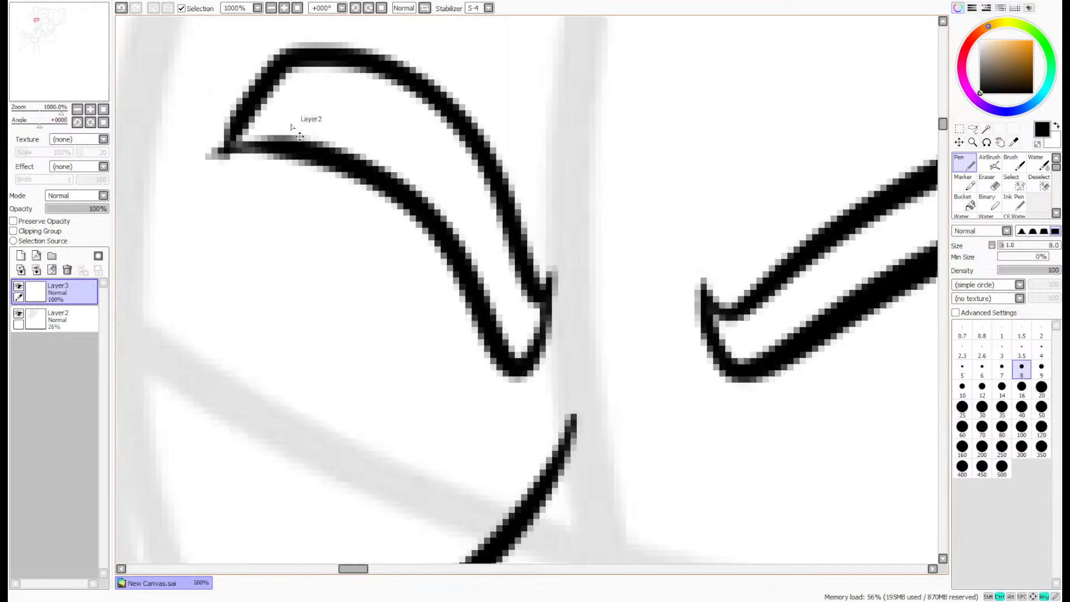
{"action": "left_click_drag", "start_coordinate": [396, 193], "coordinate": [186, 162]}
{"action": "key", "text": "ctrl+z"}
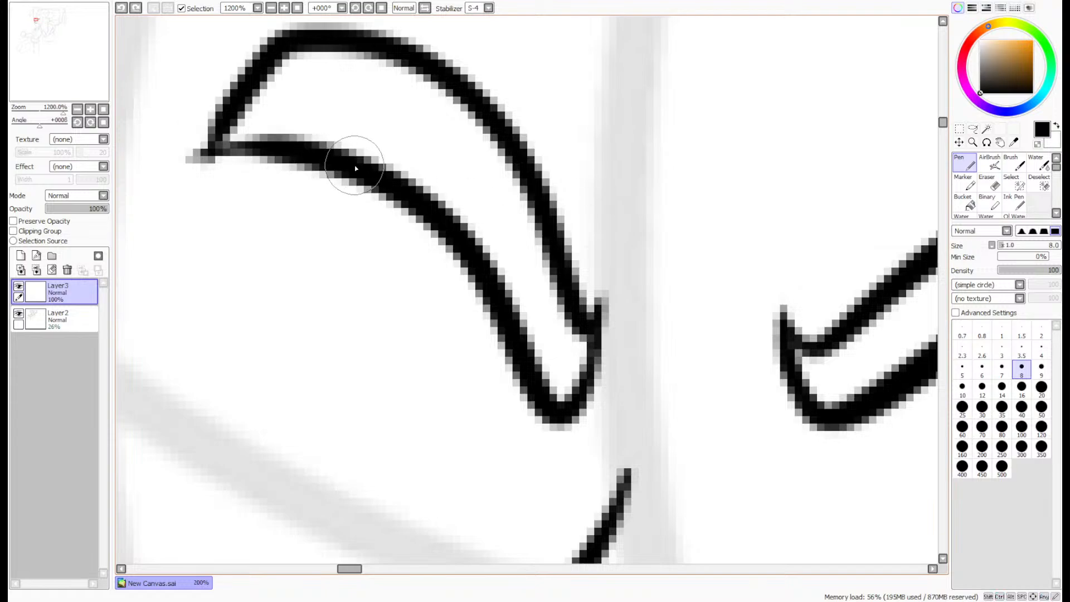
{"action": "mouse_move", "coordinate": [390, 192]}
{"action": "left_mouse_down"}
{"action": "mouse_move", "coordinate": [148, 140]}
{"action": "mouse_move", "coordinate": [173, 143]}
{"action": "mouse_move", "coordinate": [186, 122]}
{"action": "left_mouse_up"}
{"action": "left_click", "coordinate": [987, 184]}
{"action": "left_click_drag", "start_coordinate": [201, 172], "coordinate": [237, 172]}
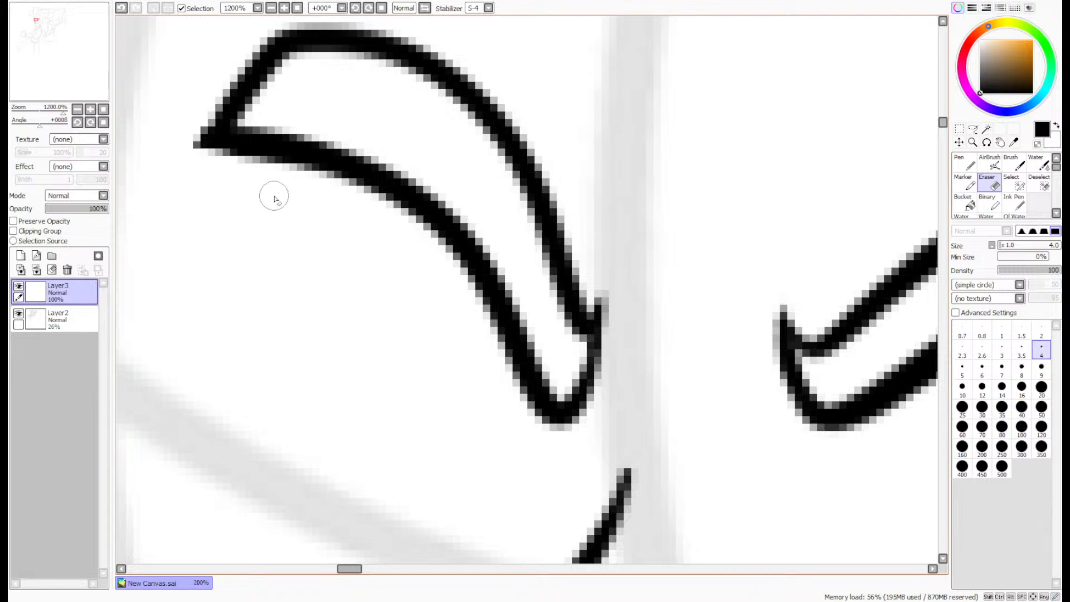
{"action": "scroll", "coordinate": [365, 266], "scroll_direction": "down", "scroll_amount": 2}
{"action": "scroll", "coordinate": [365, 266], "scroll_direction": "down", "scroll_amount": 3}
{"action": "scroll", "coordinate": [390, 268], "scroll_direction": "up", "scroll_amount": 2}
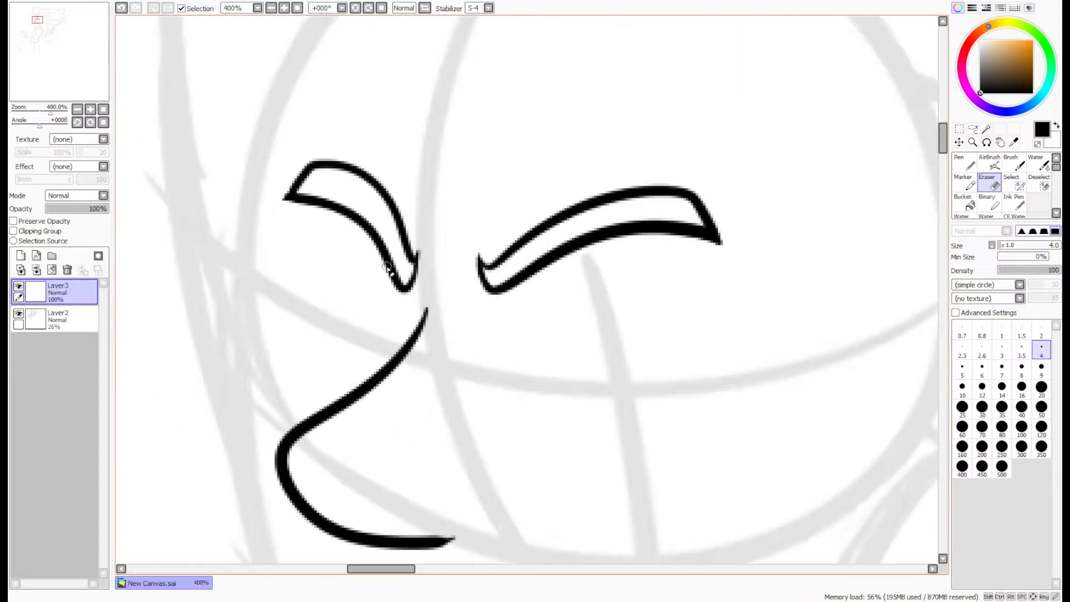
- Lasso the left-hand eyebrow and apply a Free Deform that widens it outward and slightly lowers its outer end
{"action": "left_click", "coordinate": [972, 129]}
{"action": "scroll", "coordinate": [373, 190], "scroll_direction": "up", "scroll_amount": 2}
{"action": "mouse_move", "coordinate": [329, 123]}
{"action": "left_mouse_down"}
{"action": "mouse_move", "coordinate": [361, 118]}
{"action": "mouse_move", "coordinate": [451, 334]}
{"action": "mouse_move", "coordinate": [220, 135]}
{"action": "mouse_move", "coordinate": [390, 86]}
{"action": "left_mouse_up"}
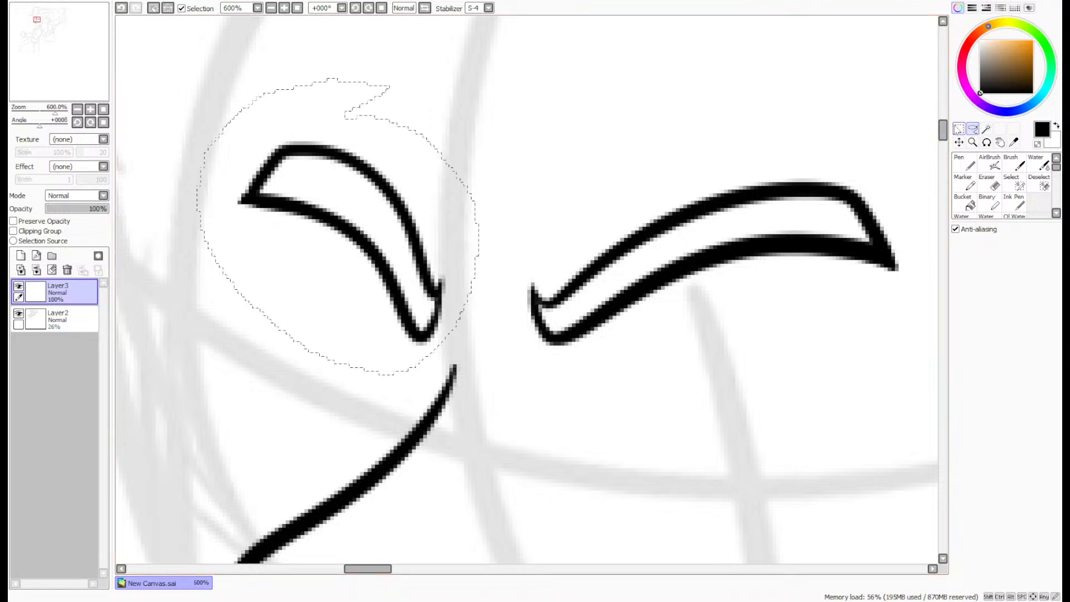
{"action": "key", "text": "ctrl+t"}
{"action": "left_click", "coordinate": [955, 289]}
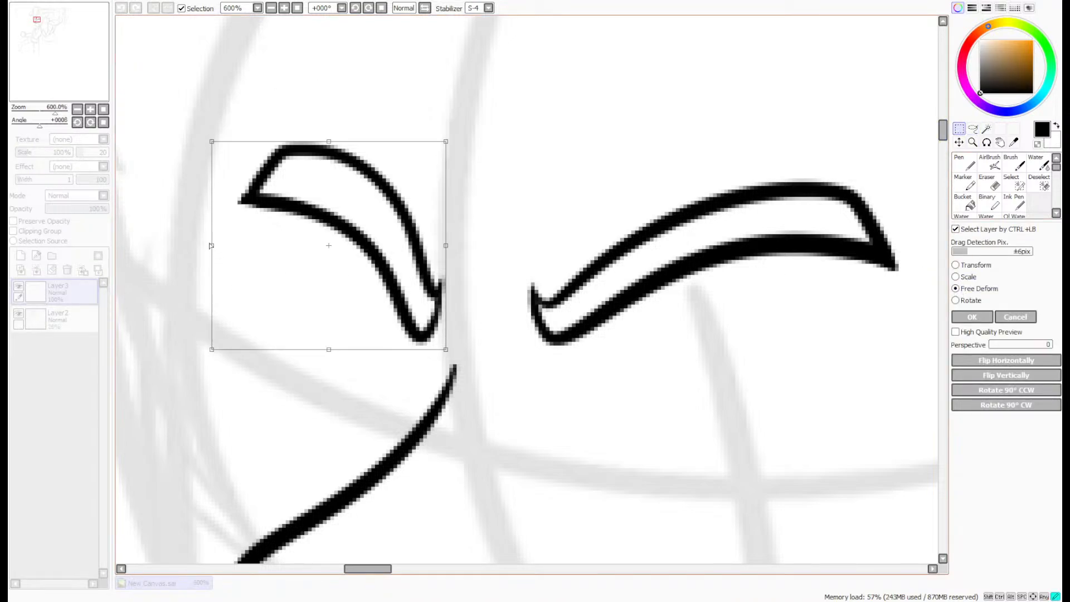
{"action": "left_click_drag", "start_coordinate": [211, 246], "coordinate": [182, 264]}
{"action": "left_click_drag", "start_coordinate": [315, 153], "coordinate": [295, 157]}
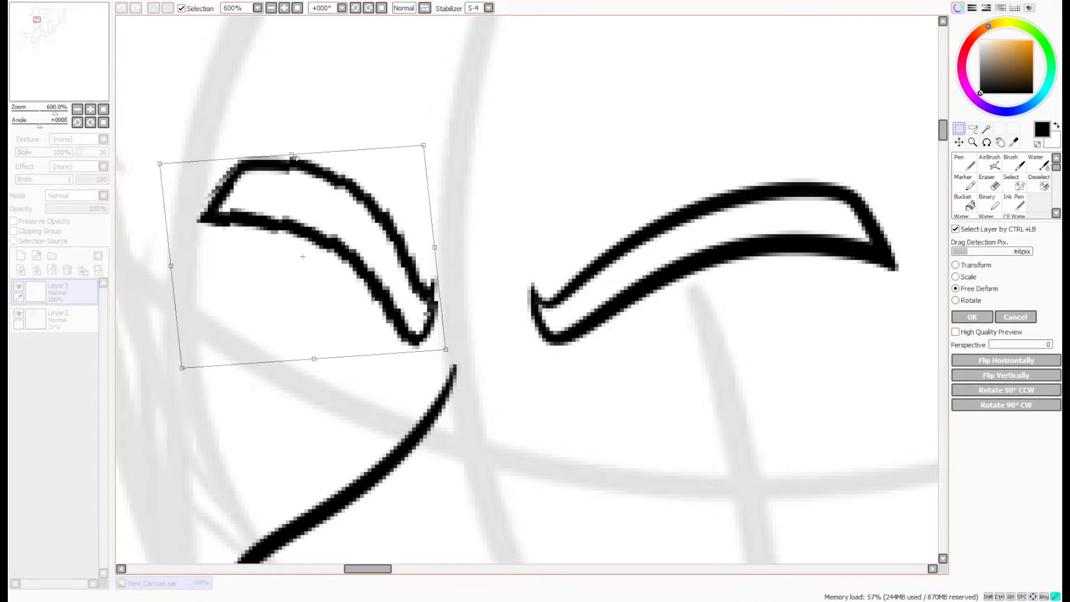
{"action": "left_click_drag", "start_coordinate": [429, 238], "coordinate": [438, 241]}
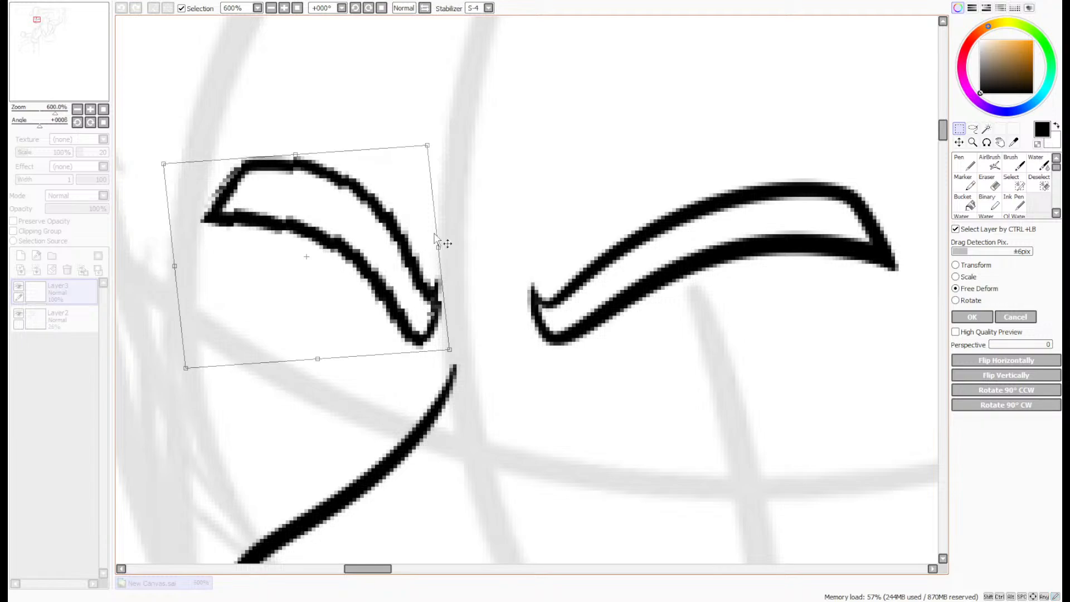
{"action": "left_click", "coordinate": [984, 317]}
{"action": "left_click", "coordinate": [973, 129]}
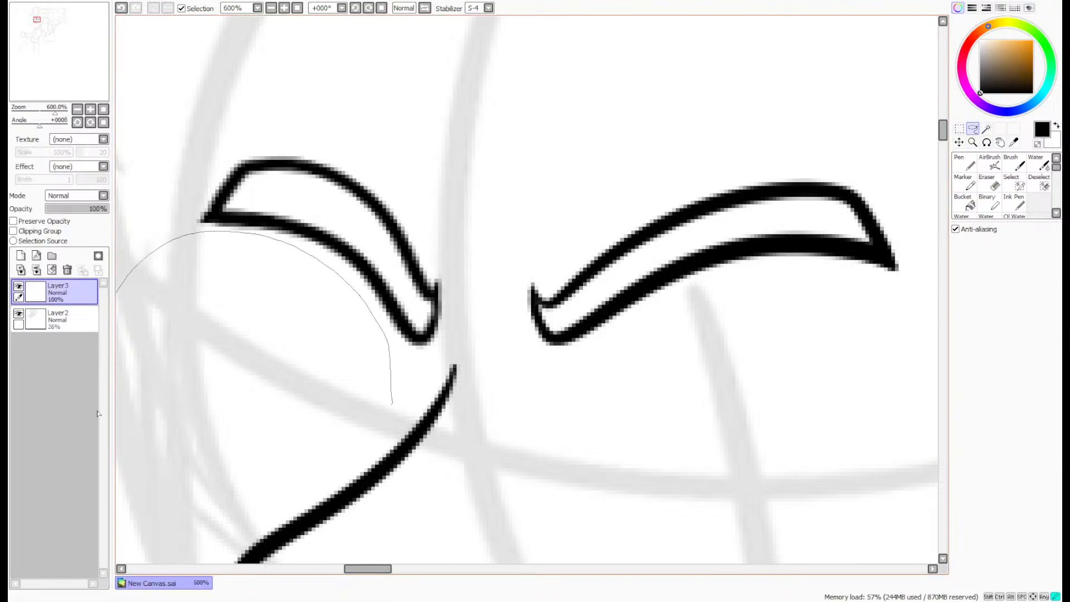
{"action": "left_click_drag", "start_coordinate": [392, 404], "coordinate": [118, 452]}
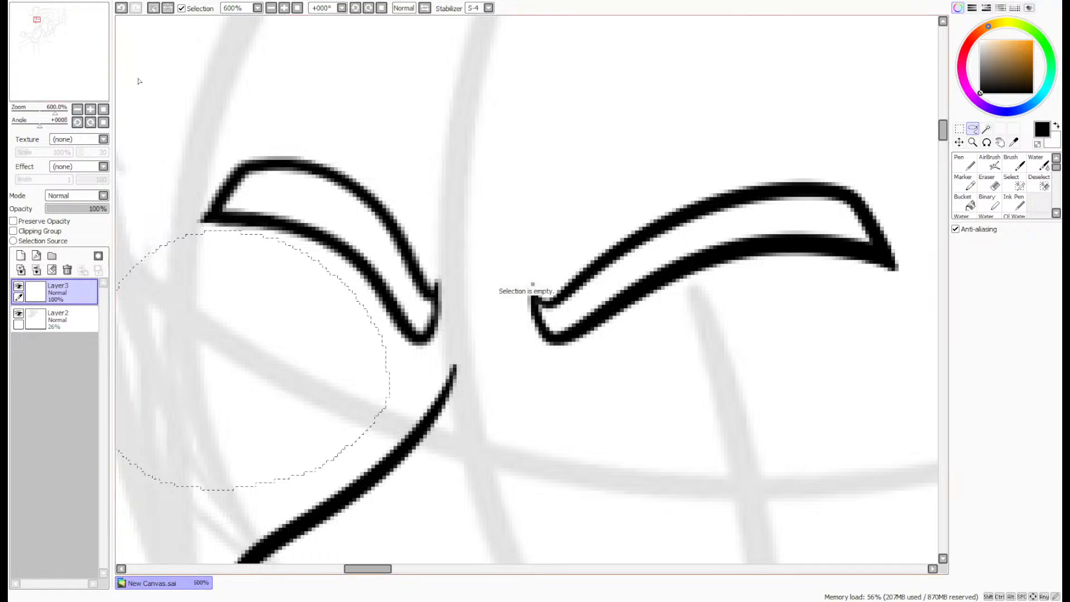
{"action": "key", "text": "ctrl+d"}
- Ink the right-hand eye with the size 8 Pen as a long arched upper lid with a U-shaped iris hanging from it
{"action": "scroll", "coordinate": [474, 225], "scroll_direction": "down", "scroll_amount": 4}
{"action": "scroll", "coordinate": [471, 225], "scroll_direction": "up", "scroll_amount": 3}
{"action": "scroll", "coordinate": [473, 224], "scroll_direction": "up", "scroll_amount": 2}
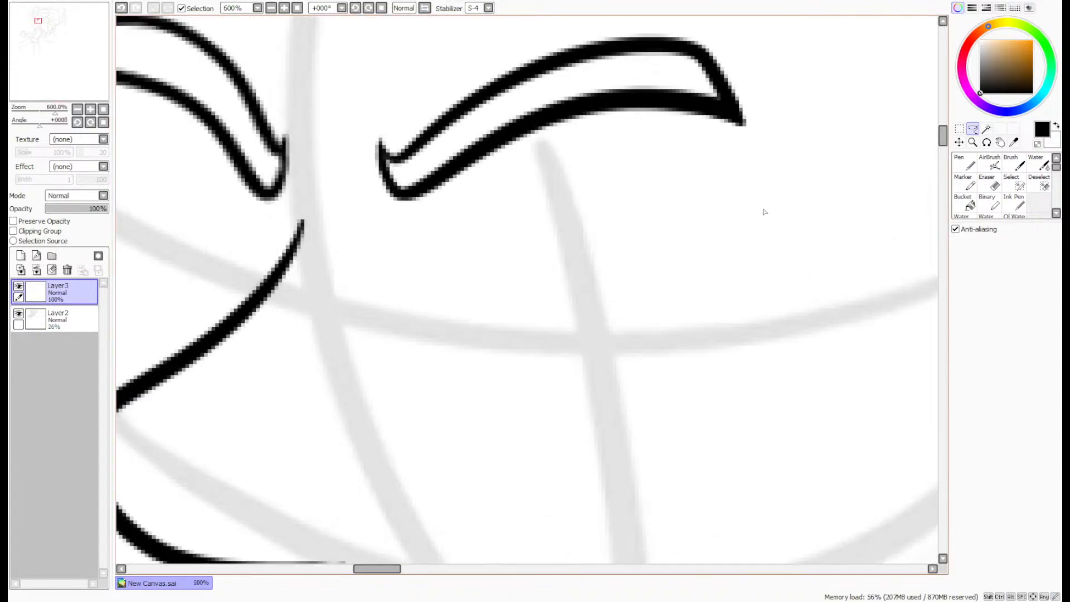
{"action": "left_click", "coordinate": [966, 164]}
{"action": "scroll", "coordinate": [624, 242], "scroll_direction": "up", "scroll_amount": 2}
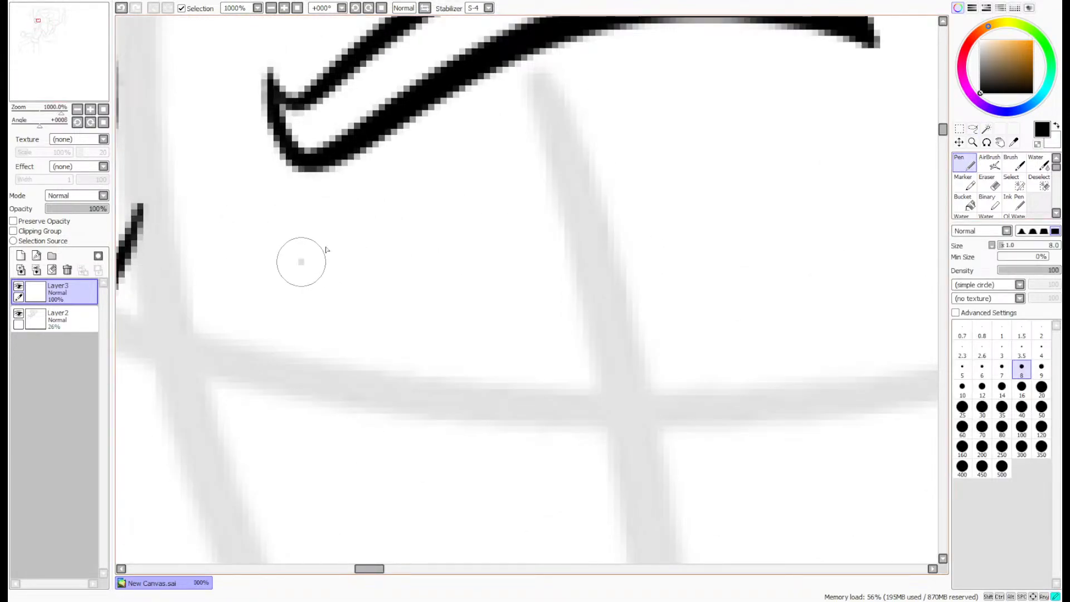
{"action": "mouse_move", "coordinate": [299, 261]}
{"action": "left_mouse_down"}
{"action": "mouse_move", "coordinate": [642, 179]}
{"action": "mouse_move", "coordinate": [807, 194]}
{"action": "left_mouse_up"}
{"action": "mouse_move", "coordinate": [583, 192]}
{"action": "left_mouse_down"}
{"action": "mouse_move", "coordinate": [651, 255]}
{"action": "mouse_move", "coordinate": [664, 192]}
{"action": "left_mouse_up"}
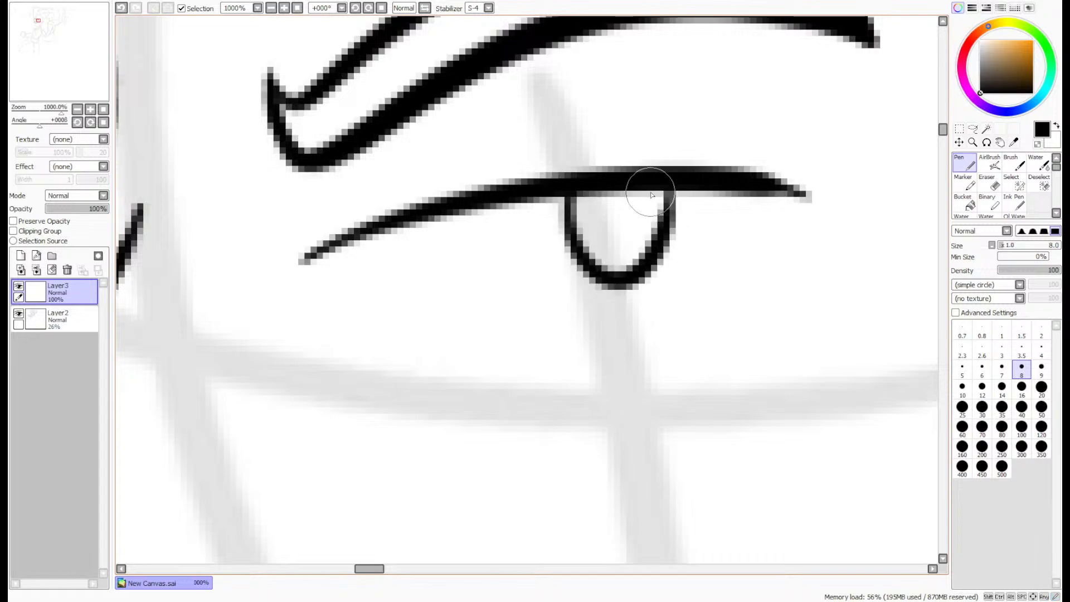
- Try to ink the left-hand eye as a short, shallow upper lid with a small U-shaped iris below it
{"action": "scroll", "coordinate": [645, 186], "scroll_direction": "down", "scroll_amount": 3}
{"action": "scroll", "coordinate": [530, 186], "scroll_direction": "up", "scroll_amount": 2}
{"action": "scroll", "coordinate": [557, 211], "scroll_direction": "up", "scroll_amount": 1}
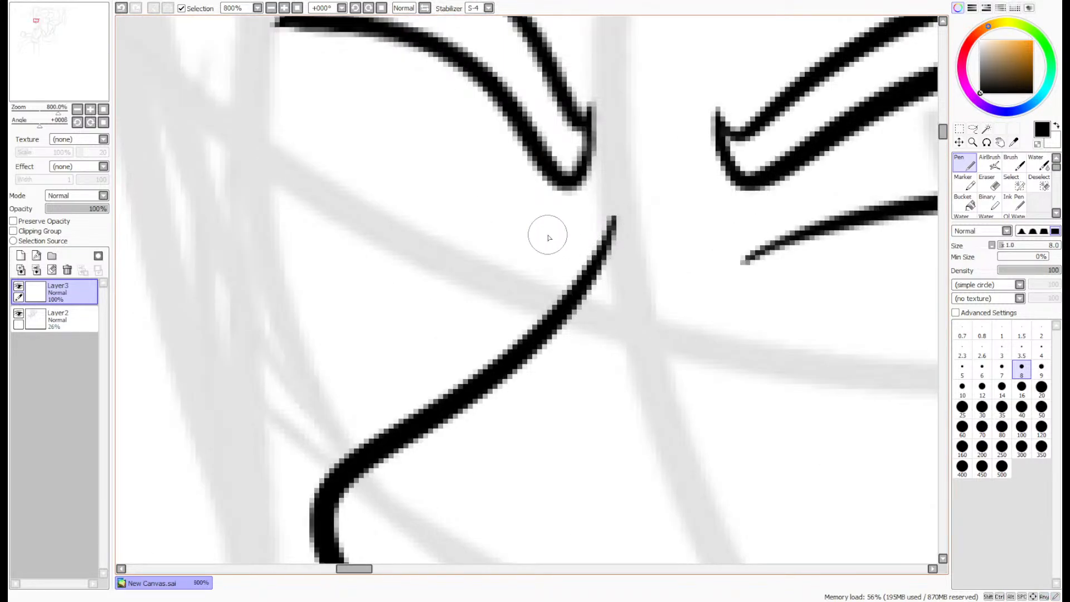
{"action": "left_click_drag", "start_coordinate": [551, 237], "coordinate": [303, 187]}
{"action": "mouse_move", "coordinate": [474, 206]}
{"action": "left_mouse_down"}
{"action": "mouse_move", "coordinate": [498, 251]}
{"action": "mouse_move", "coordinate": [536, 225]}
{"action": "left_mouse_up"}
{"action": "scroll", "coordinate": [590, 175], "scroll_direction": "down", "scroll_amount": 4}
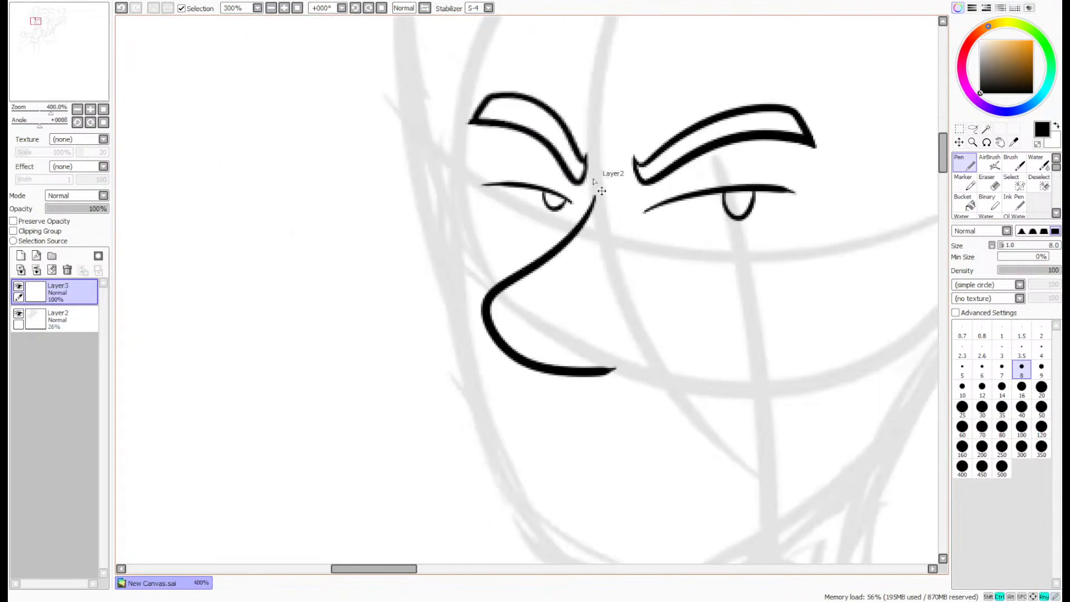
- Redraw the left-hand eye with a more steeply curved upper lid and a taller iris closed against the lid's inner end
{"action": "scroll", "coordinate": [722, 172], "scroll_direction": "up", "scroll_amount": 4}
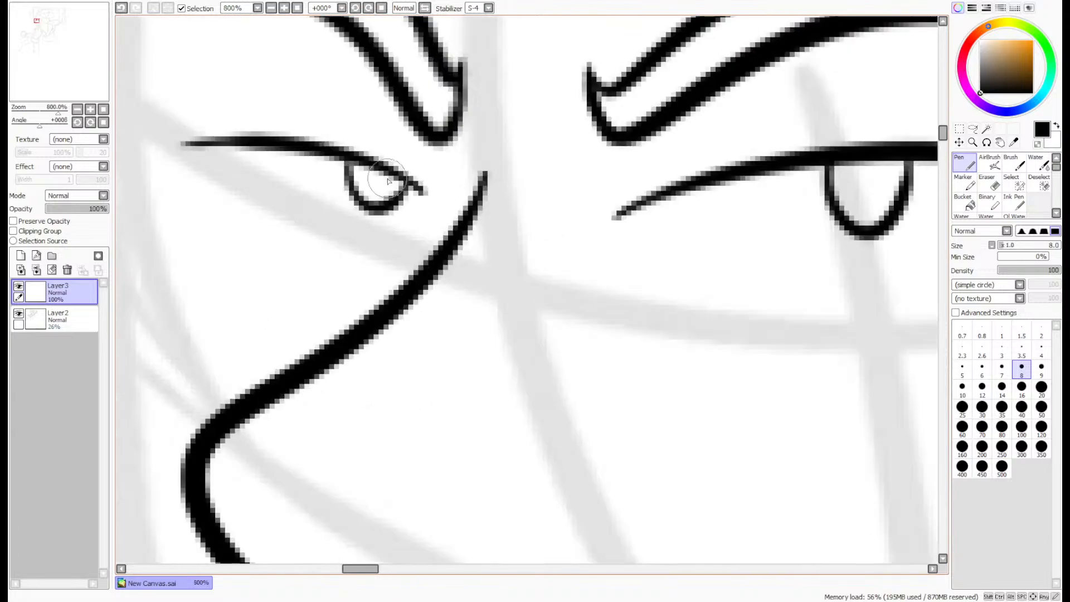
{"action": "mouse_move", "coordinate": [405, 195]}
{"action": "left_mouse_down"}
{"action": "mouse_move", "coordinate": [282, 120]}
{"action": "mouse_move", "coordinate": [201, 120]}
{"action": "left_mouse_up"}
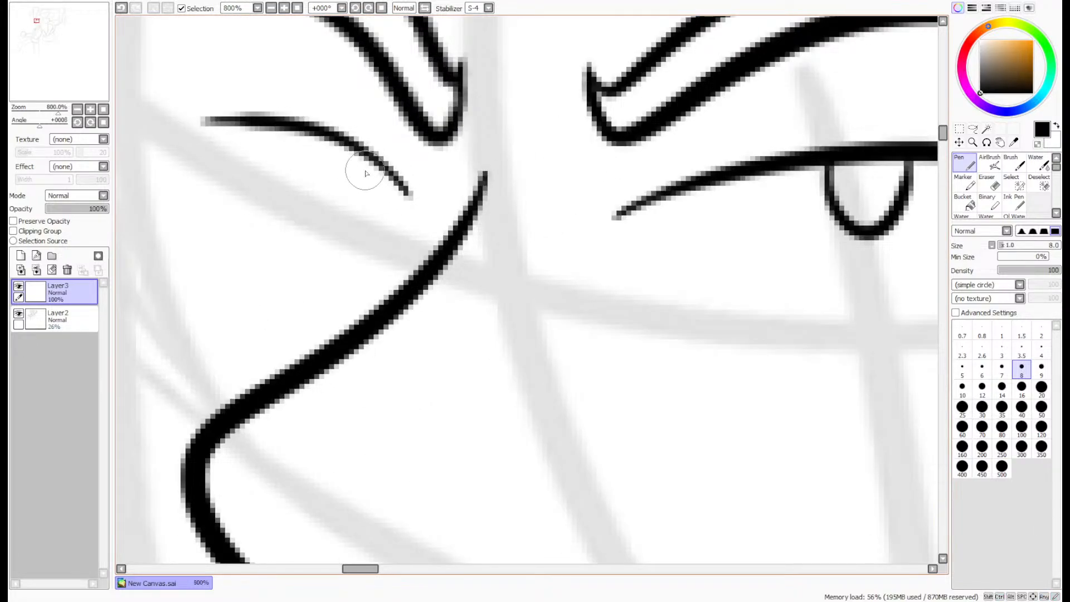
{"action": "mouse_move", "coordinate": [353, 159]}
{"action": "left_mouse_down"}
{"action": "mouse_move", "coordinate": [400, 182]}
{"action": "mouse_move", "coordinate": [396, 192]}
{"action": "mouse_move", "coordinate": [346, 187]}
{"action": "mouse_move", "coordinate": [354, 158]}
{"action": "left_mouse_up"}
{"action": "key", "text": "ctrl+z"}
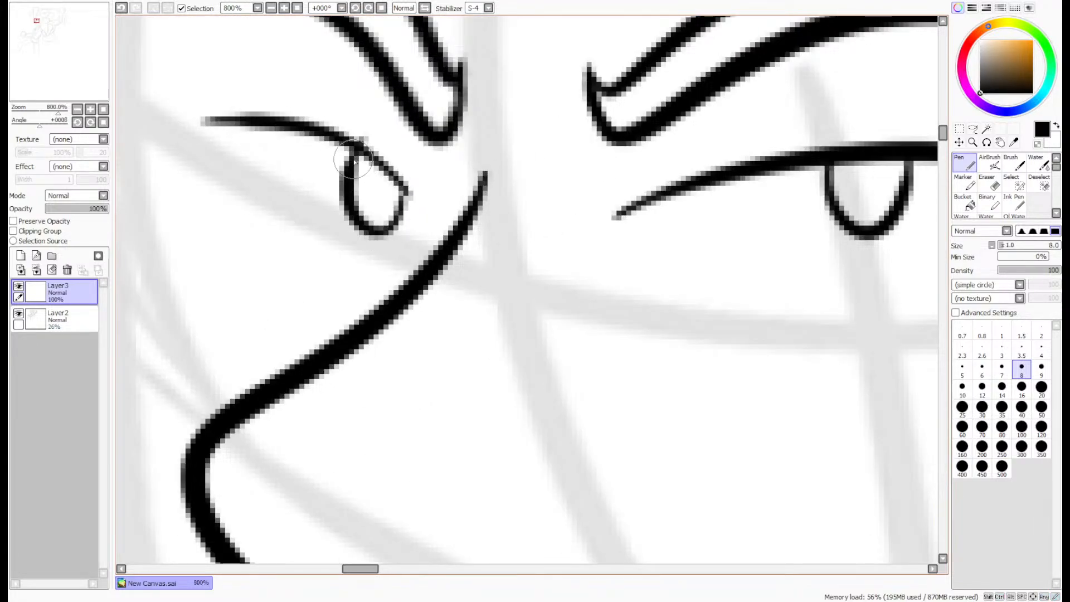
{"action": "key", "text": "ctrl+z"}
{"action": "mouse_move", "coordinate": [406, 186]}
{"action": "left_mouse_down"}
{"action": "mouse_move", "coordinate": [339, 177]}
{"action": "mouse_move", "coordinate": [345, 139]}
{"action": "left_mouse_up"}
{"action": "scroll", "coordinate": [406, 135], "scroll_direction": "down", "scroll_amount": 4}
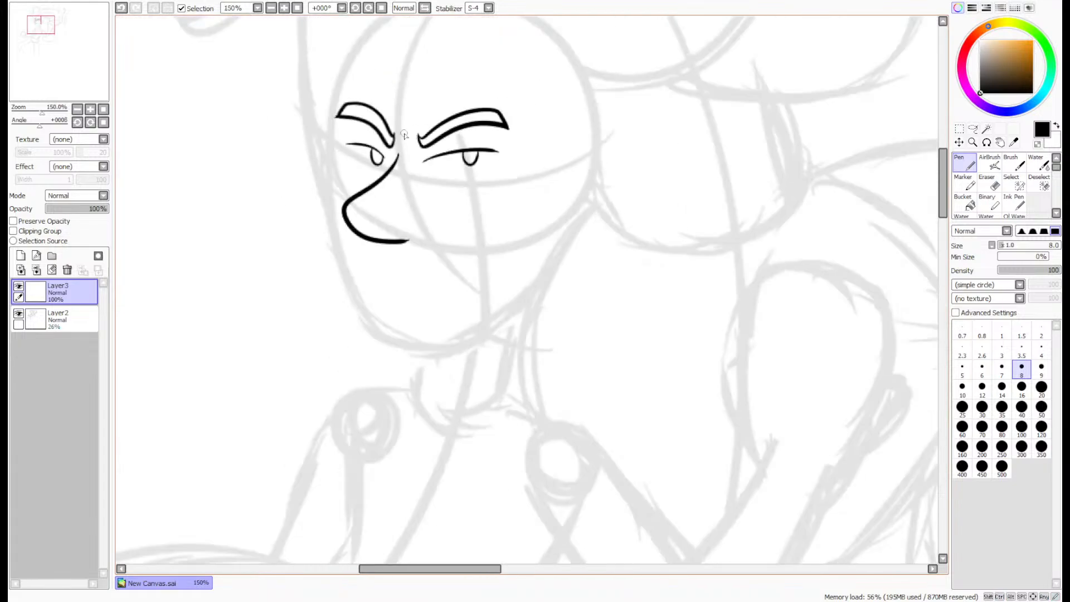
- Ink the mouth below the nose as one wavy smile line, hooked at its left end and curving up at its right
{"action": "scroll", "coordinate": [409, 136], "scroll_direction": "up", "scroll_amount": 4}
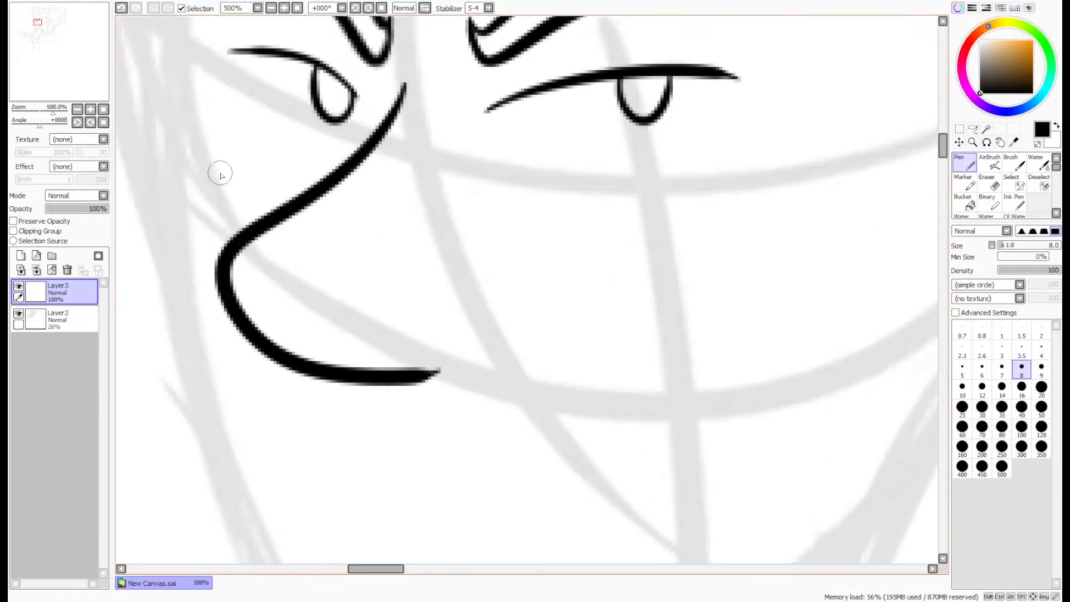
{"action": "left_click_drag", "start_coordinate": [84, 52], "coordinate": [83, 54]}
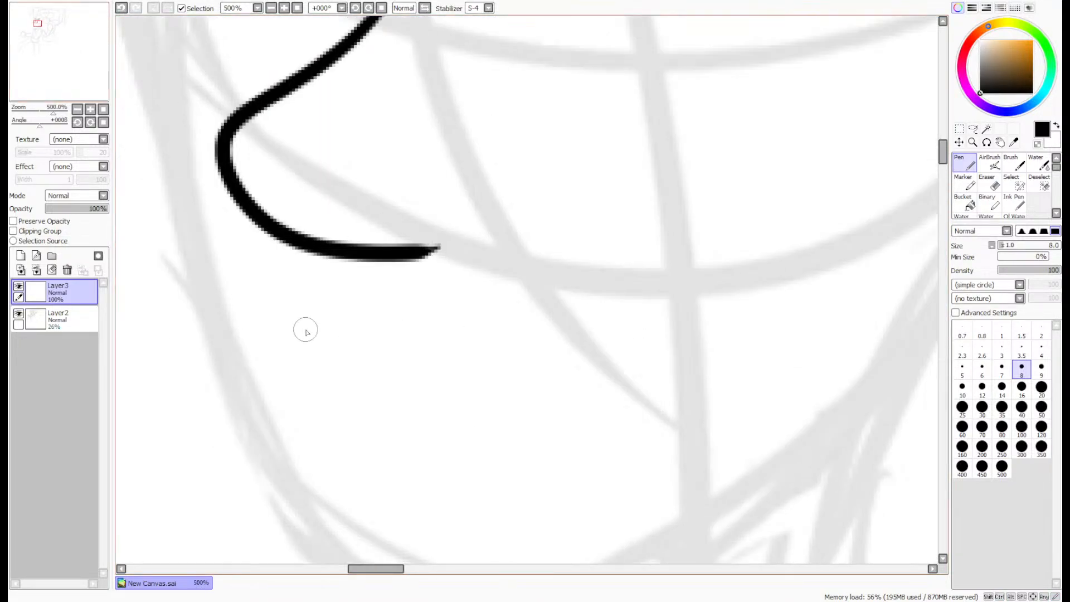
{"action": "mouse_move", "coordinate": [308, 301]}
{"action": "left_mouse_down"}
{"action": "mouse_move", "coordinate": [284, 328]}
{"action": "mouse_move", "coordinate": [434, 353]}
{"action": "mouse_move", "coordinate": [593, 346]}
{"action": "mouse_move", "coordinate": [739, 253]}
{"action": "mouse_move", "coordinate": [741, 220]}
{"action": "left_mouse_up"}
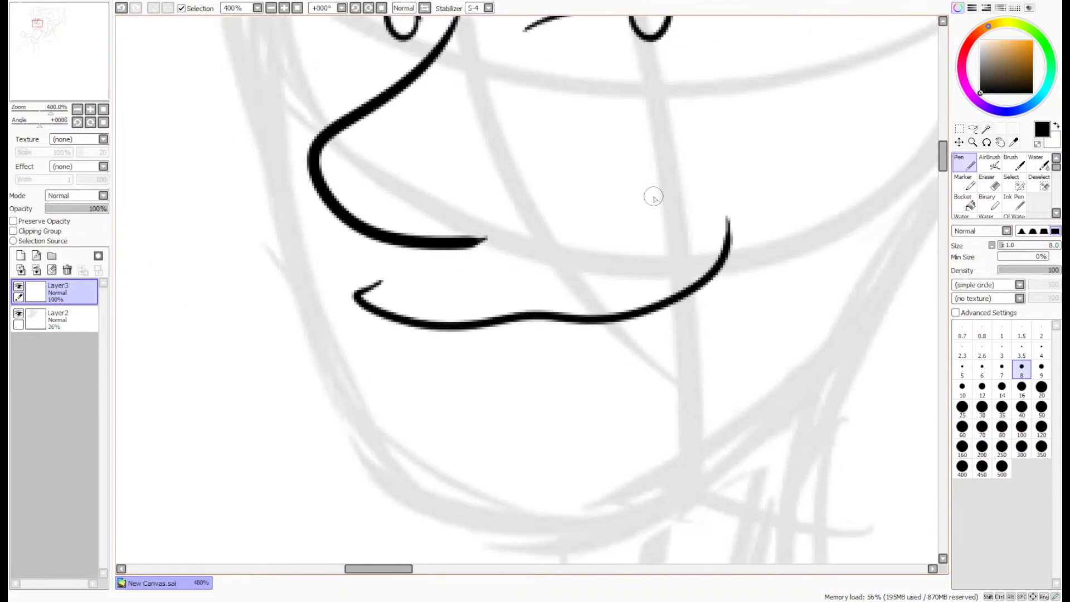
{"action": "scroll", "coordinate": [671, 198], "scroll_direction": "down", "scroll_amount": 1}
{"action": "scroll", "coordinate": [693, 175], "scroll_direction": "down", "scroll_amount": 3}
- Move the inked face layer slightly down and left over the sketched head
{"action": "left_click_drag", "start_coordinate": [54, 63], "coordinate": [61, 56]}
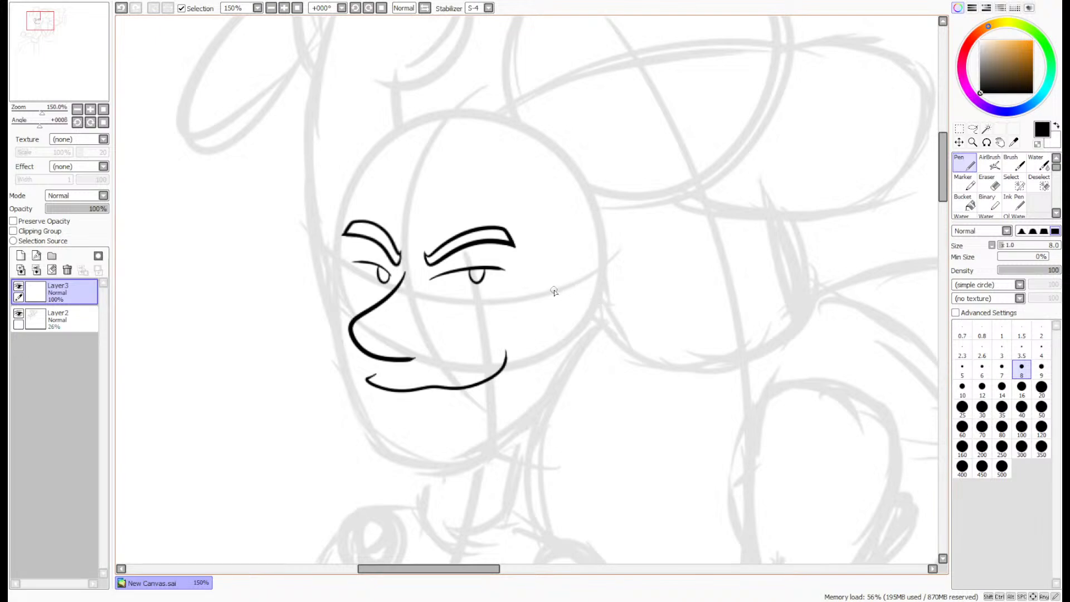
{"action": "scroll", "coordinate": [428, 364], "scroll_direction": "up", "scroll_amount": 1}
{"action": "left_click", "coordinate": [959, 142]}
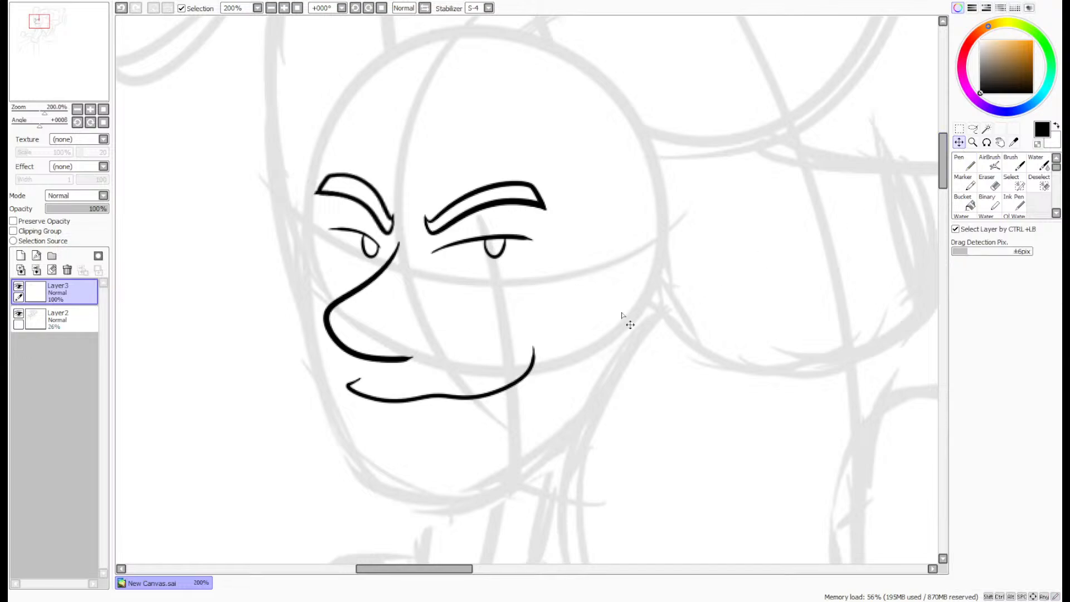
{"action": "left_click_drag", "start_coordinate": [622, 315], "coordinate": [600, 327]}
- Ink the ear at the right edge of the head circle with an outer contour and inner fold, redrawing the fold's upper curve
{"action": "left_click", "coordinate": [964, 164]}
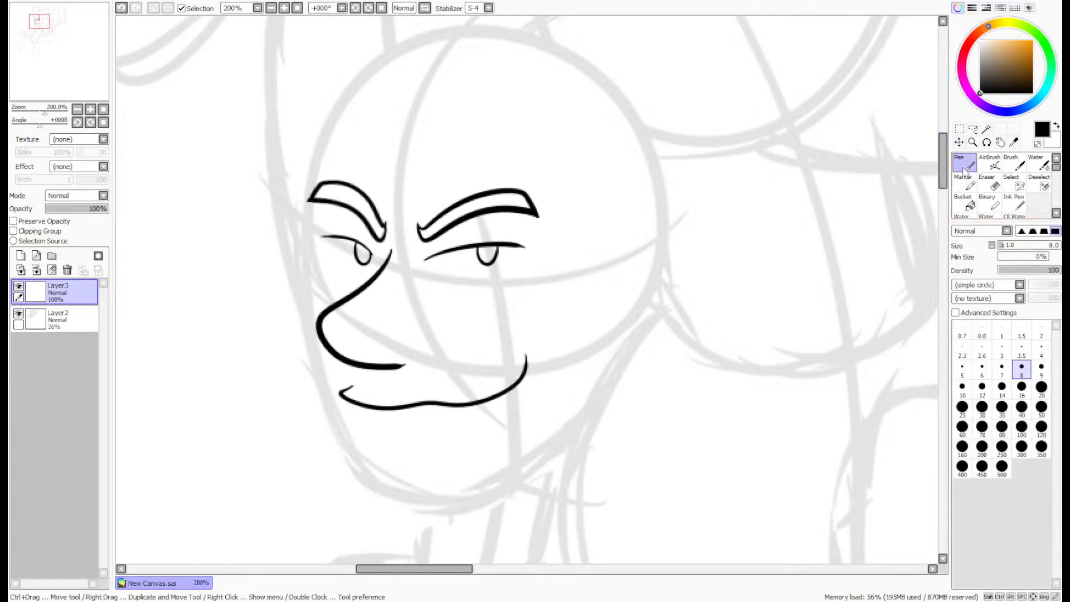
{"action": "scroll", "coordinate": [634, 245], "scroll_direction": "up", "scroll_amount": 2}
{"action": "mouse_move", "coordinate": [652, 219]}
{"action": "left_mouse_down"}
{"action": "mouse_move", "coordinate": [785, 167]}
{"action": "mouse_move", "coordinate": [683, 454]}
{"action": "mouse_move", "coordinate": [628, 387]}
{"action": "left_mouse_up"}
{"action": "mouse_move", "coordinate": [769, 232]}
{"action": "left_mouse_down"}
{"action": "mouse_move", "coordinate": [688, 232]}
{"action": "mouse_move", "coordinate": [680, 373]}
{"action": "left_mouse_up"}
{"action": "scroll", "coordinate": [676, 353], "scroll_direction": "down", "scroll_amount": 4}
{"action": "scroll", "coordinate": [735, 267], "scroll_direction": "up", "scroll_amount": 5}
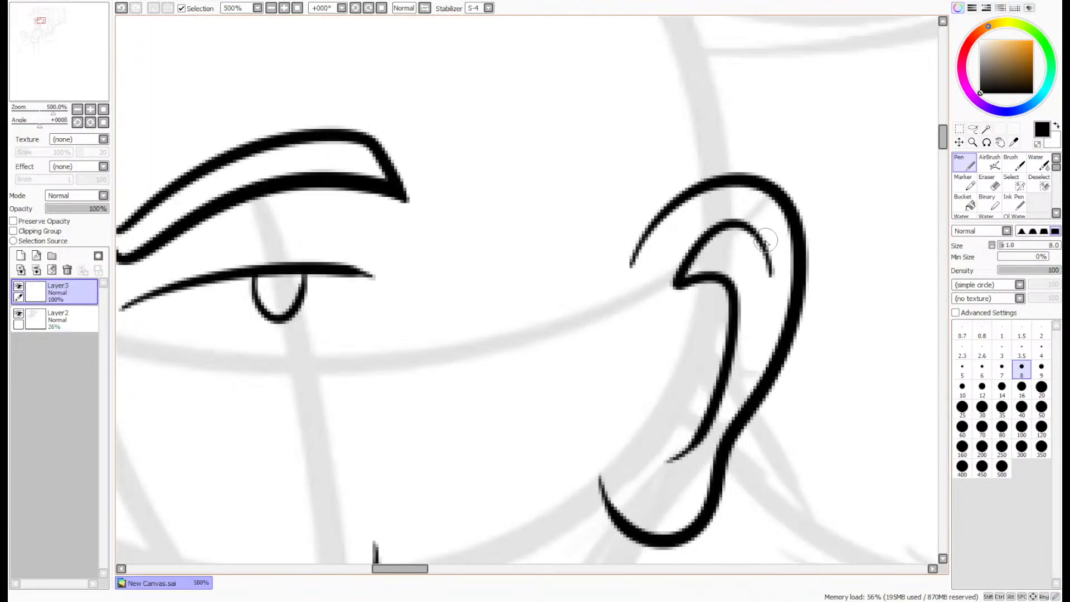
{"action": "key", "text": "ctrl+z"}
{"action": "mouse_move", "coordinate": [758, 268]}
{"action": "left_mouse_down"}
{"action": "mouse_move", "coordinate": [680, 301]}
{"action": "mouse_move", "coordinate": [675, 443]}
{"action": "left_mouse_up"}
{"action": "scroll", "coordinate": [658, 422], "scroll_direction": "down", "scroll_amount": 5}
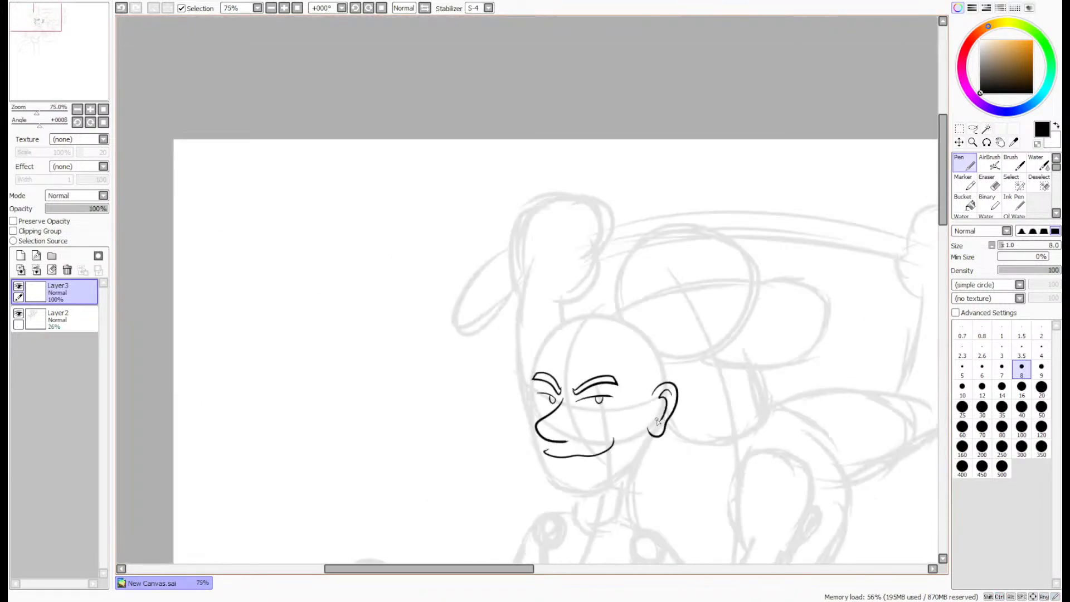
- Lasso the mouth line, move it slightly down away from the nose, and deselect it
{"action": "scroll", "coordinate": [596, 432], "scroll_direction": "up", "scroll_amount": 5}
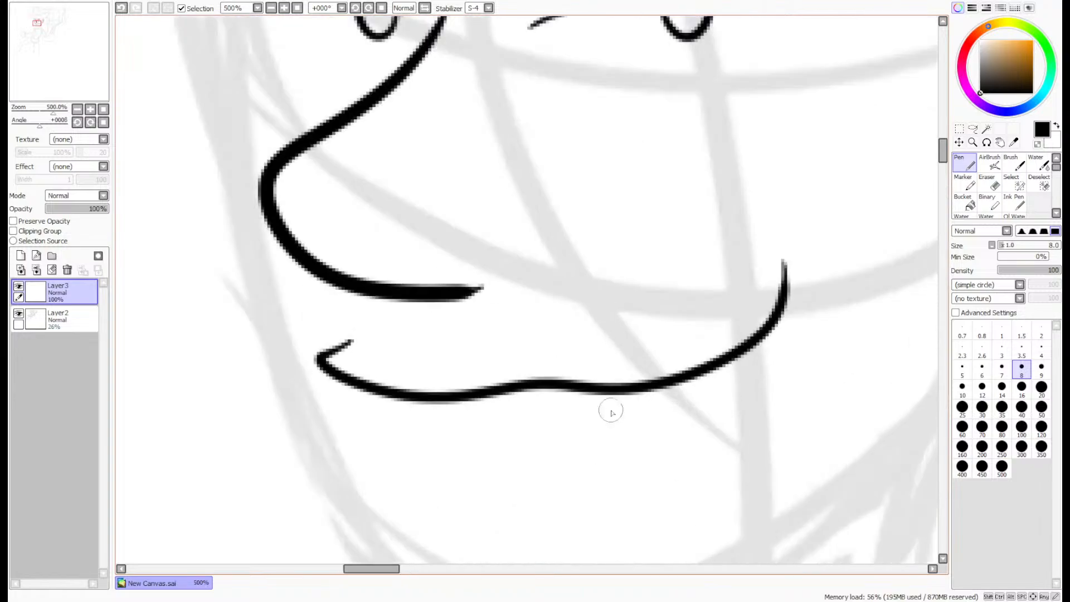
{"action": "left_click", "coordinate": [972, 128]}
{"action": "mouse_move", "coordinate": [821, 240]}
{"action": "left_mouse_down"}
{"action": "mouse_move", "coordinate": [824, 301]}
{"action": "mouse_move", "coordinate": [256, 370]}
{"action": "mouse_move", "coordinate": [457, 340]}
{"action": "mouse_move", "coordinate": [747, 206]}
{"action": "mouse_move", "coordinate": [818, 241]}
{"action": "left_mouse_up"}
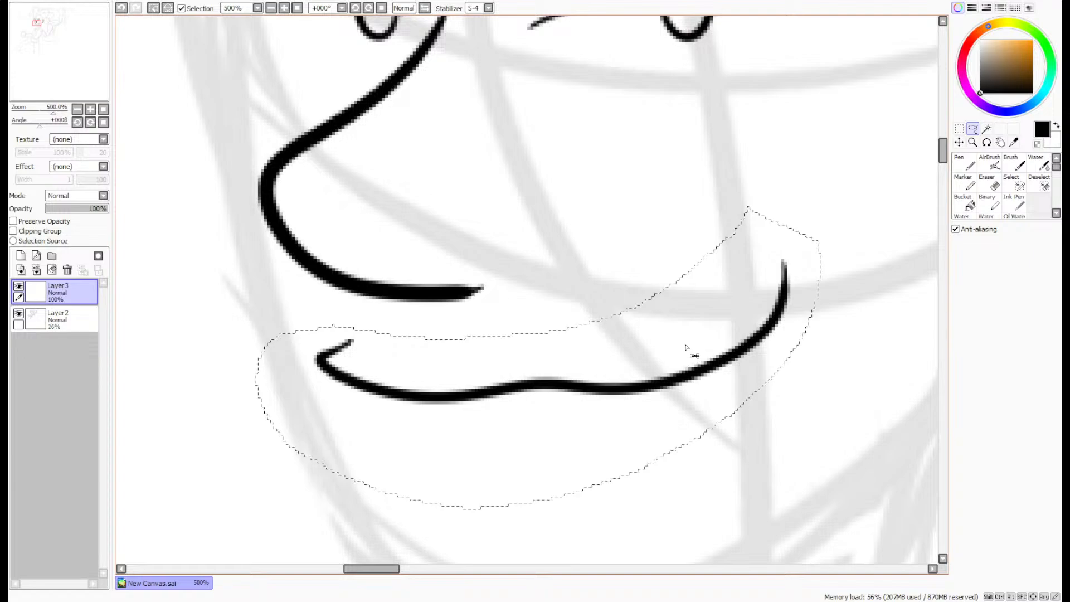
{"action": "mouse_move", "coordinate": [686, 347]}
{"action": "left_mouse_down"}
{"action": "mouse_move", "coordinate": [685, 375]}
{"action": "mouse_move", "coordinate": [688, 361]}
{"action": "left_mouse_up"}
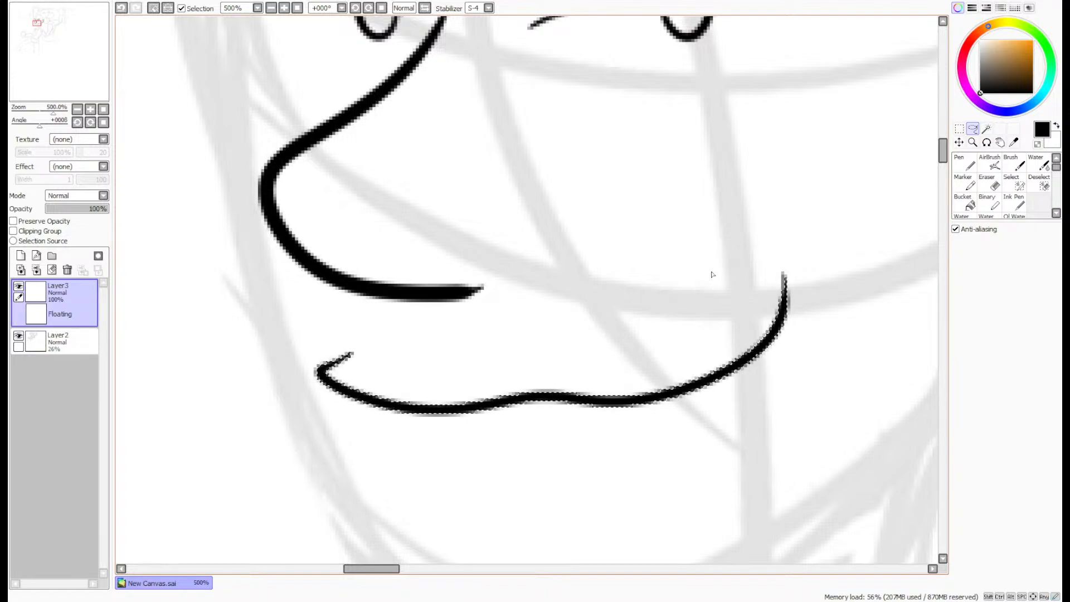
{"action": "key", "text": "ctrl+d"}
{"action": "left_click", "coordinate": [964, 166]}
{"action": "scroll", "coordinate": [812, 227], "scroll_direction": "down", "scroll_amount": 4}
{"action": "scroll", "coordinate": [629, 224], "scroll_direction": "up", "scroll_amount": 2}
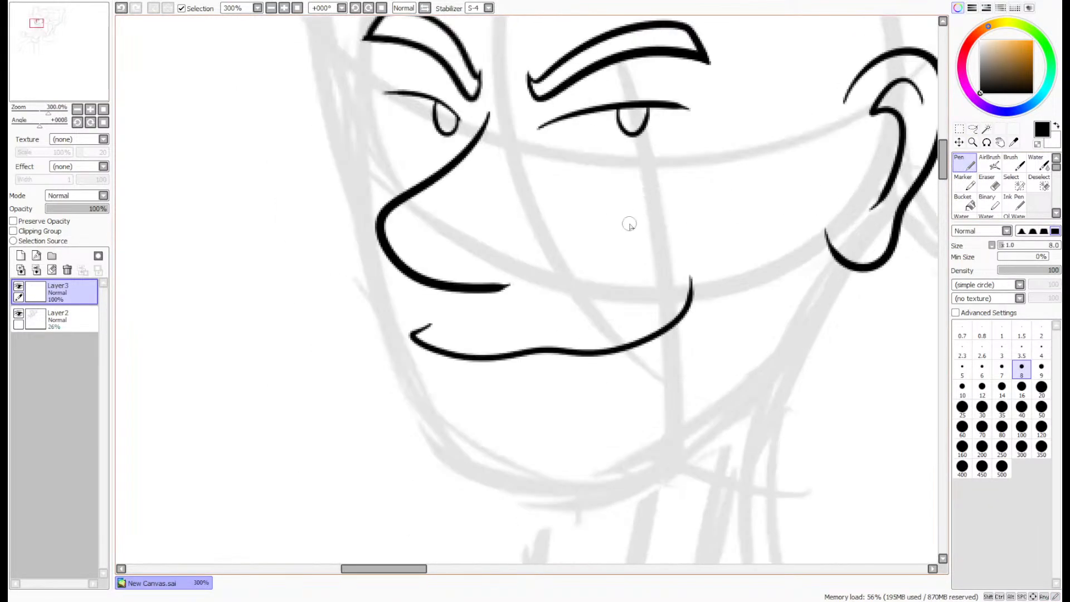
- Add a layer folder above the sketch layer and a new empty layer above the face line art layer
{"action": "left_click_drag", "start_coordinate": [45, 62], "coordinate": [46, 61]}
{"action": "scroll", "coordinate": [45, 61], "scroll_direction": "down", "scroll_amount": 1}
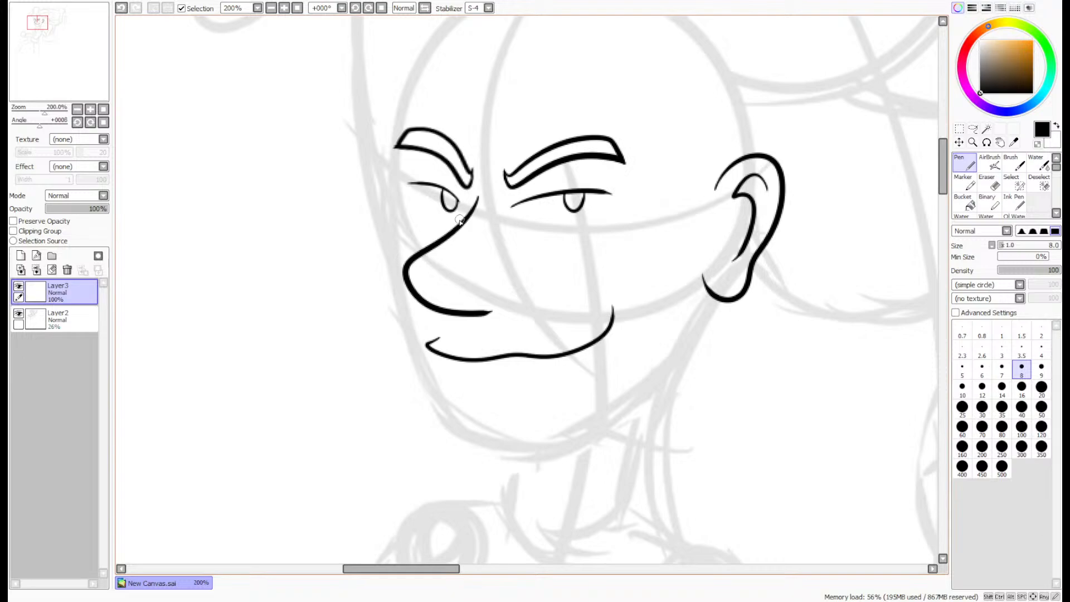
{"action": "left_click", "coordinate": [63, 319]}
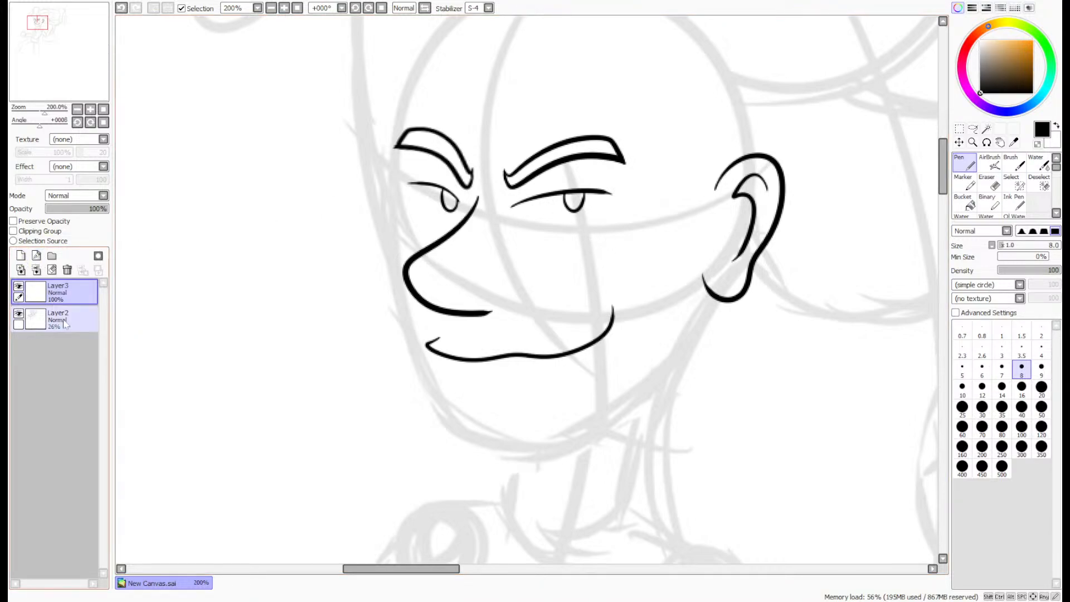
{"action": "left_click", "coordinate": [52, 256]}
{"action": "left_click", "coordinate": [62, 293]}
{"action": "left_click", "coordinate": [21, 256]}
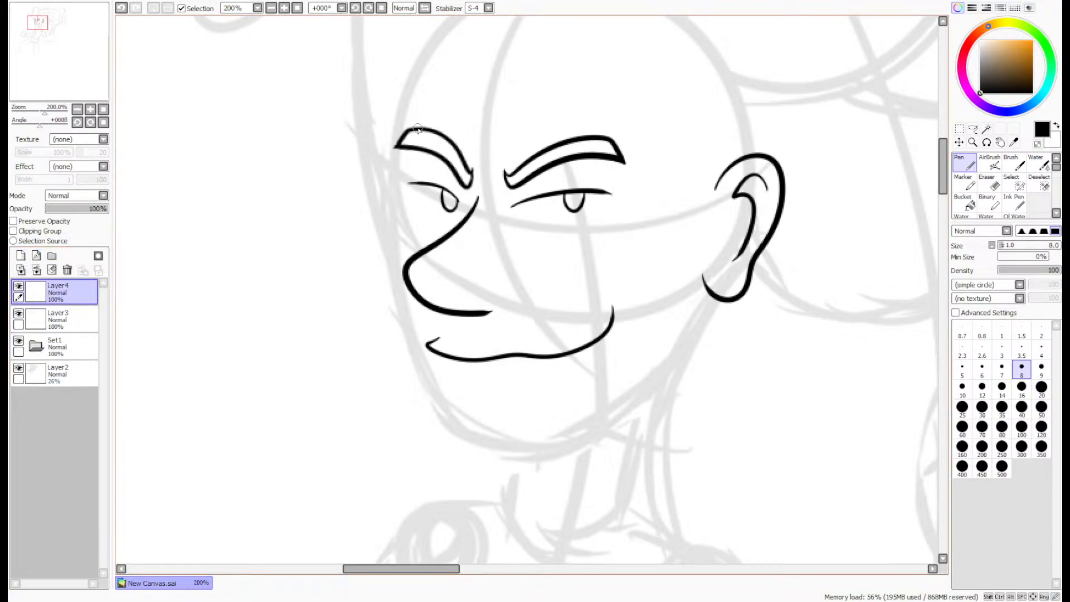
- Ink the face outline from the left-hand eyebrow around the chin toward the ear, redrawing it once, and move it up and right
{"action": "mouse_move", "coordinate": [419, 114]}
{"action": "left_mouse_down"}
{"action": "mouse_move", "coordinate": [377, 331]}
{"action": "mouse_move", "coordinate": [435, 430]}
{"action": "mouse_move", "coordinate": [522, 460]}
{"action": "left_mouse_up"}
{"action": "key", "text": "ctrl+z"}
{"action": "mouse_move", "coordinate": [410, 127]}
{"action": "left_mouse_down"}
{"action": "mouse_move", "coordinate": [359, 367]}
{"action": "mouse_move", "coordinate": [474, 482]}
{"action": "mouse_move", "coordinate": [655, 375]}
{"action": "left_mouse_up"}
{"action": "left_click", "coordinate": [958, 142]}
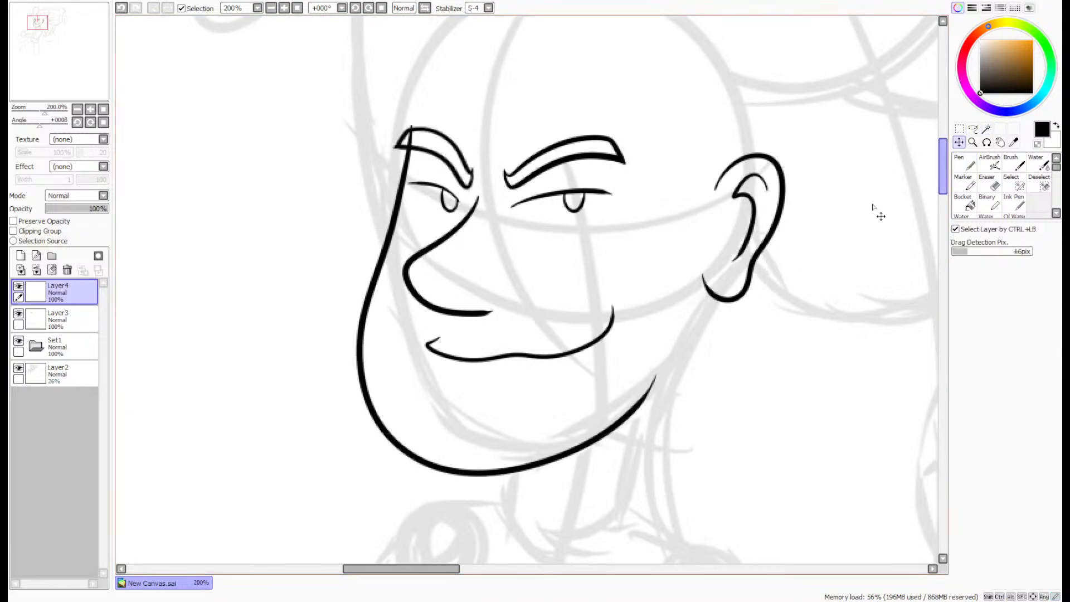
{"action": "mouse_move", "coordinate": [683, 315]}
{"action": "left_mouse_down"}
{"action": "mouse_move", "coordinate": [704, 291]}
{"action": "mouse_move", "coordinate": [701, 301]}
{"action": "left_mouse_up"}
- Free Deform the face outline so its cheek side stands more upright, and apply it with High Quality Preview enabled
{"action": "left_click", "coordinate": [958, 128]}
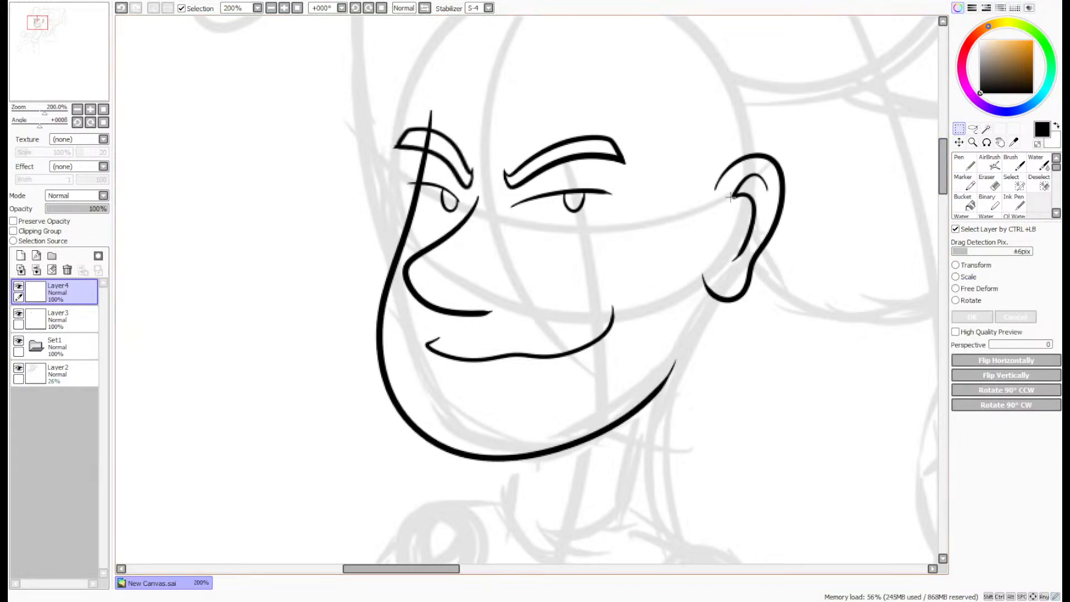
{"action": "left_click", "coordinate": [955, 289]}
{"action": "left_click_drag", "start_coordinate": [526, 107], "coordinate": [516, 109]}
{"action": "left_click_drag", "start_coordinate": [373, 464], "coordinate": [390, 463]}
{"action": "left_click", "coordinate": [966, 333]}
{"action": "left_click", "coordinate": [970, 318]}
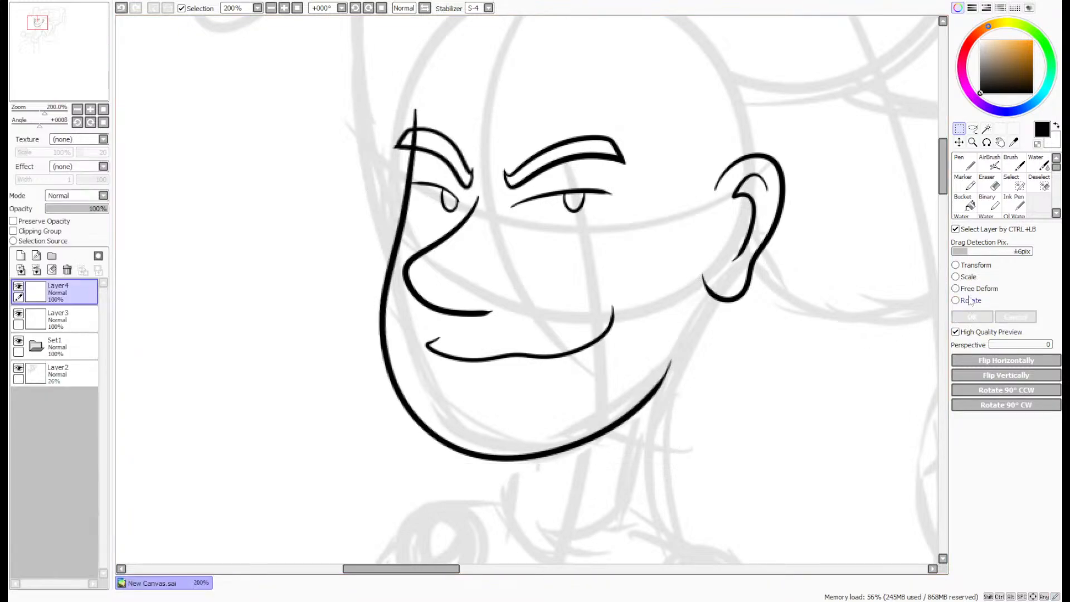
- Erase the part of the face outline that crosses the inside of the left-hand eyebrow with the size 4 Eraser
{"action": "left_click", "coordinate": [992, 184]}
{"action": "scroll", "coordinate": [412, 120], "scroll_direction": "up", "scroll_amount": 1}
{"action": "scroll", "coordinate": [404, 121], "scroll_direction": "up", "scroll_amount": 3}
{"action": "mouse_move", "coordinate": [444, 175]}
{"action": "left_mouse_down"}
{"action": "mouse_move", "coordinate": [433, 166]}
{"action": "mouse_move", "coordinate": [448, 172]}
{"action": "mouse_move", "coordinate": [450, 192]}
{"action": "mouse_move", "coordinate": [394, 209]}
{"action": "left_mouse_up"}
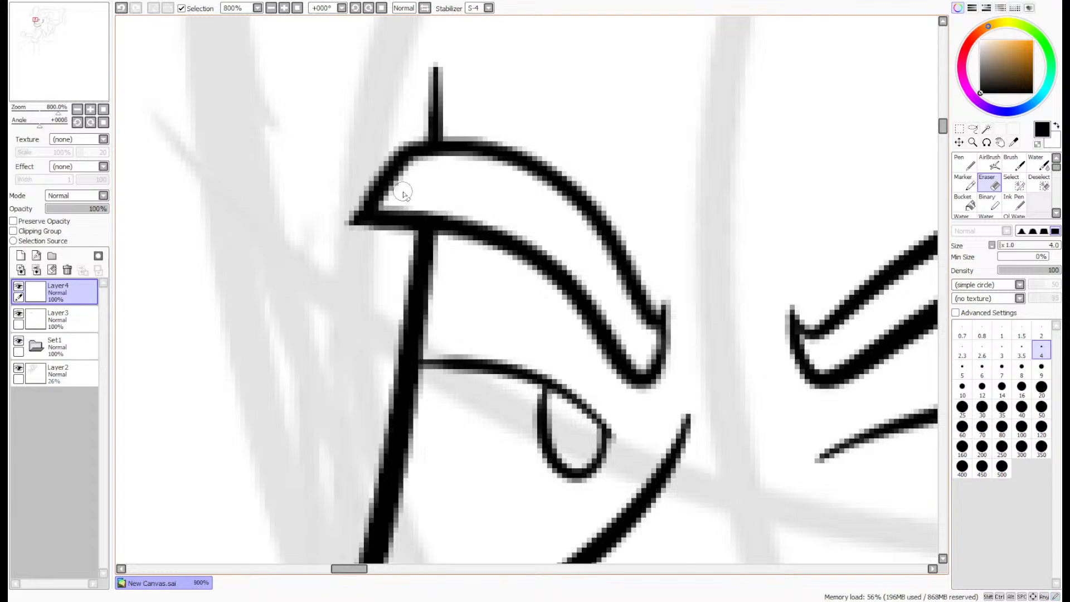
- Erase the left-hand eyelid's outer end on Layer3 where it meets the face outline, and reselect Layer4
{"action": "left_click", "coordinate": [74, 321]}
{"action": "mouse_move", "coordinate": [394, 381]}
{"action": "left_mouse_down"}
{"action": "mouse_move", "coordinate": [443, 348]}
{"action": "mouse_move", "coordinate": [412, 366]}
{"action": "mouse_move", "coordinate": [440, 367]}
{"action": "mouse_move", "coordinate": [477, 349]}
{"action": "left_mouse_up"}
{"action": "left_click", "coordinate": [68, 293]}
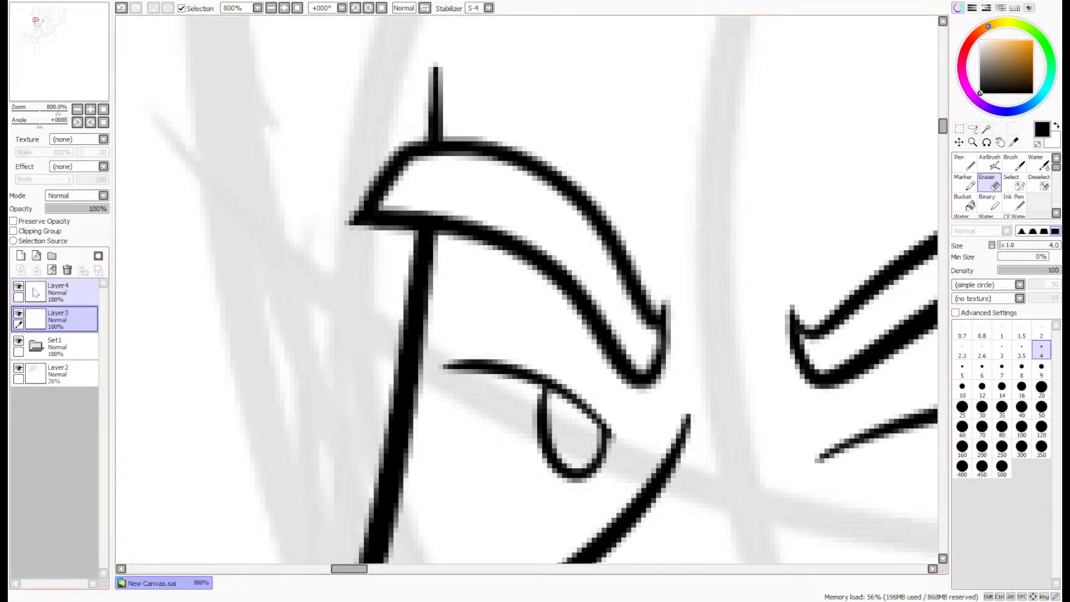
- Merge the face outline layer down into Layer3 and switch to the size 8 Pen
{"action": "left_click", "coordinate": [37, 270]}
{"action": "scroll", "coordinate": [317, 264], "scroll_direction": "down", "scroll_amount": 5}
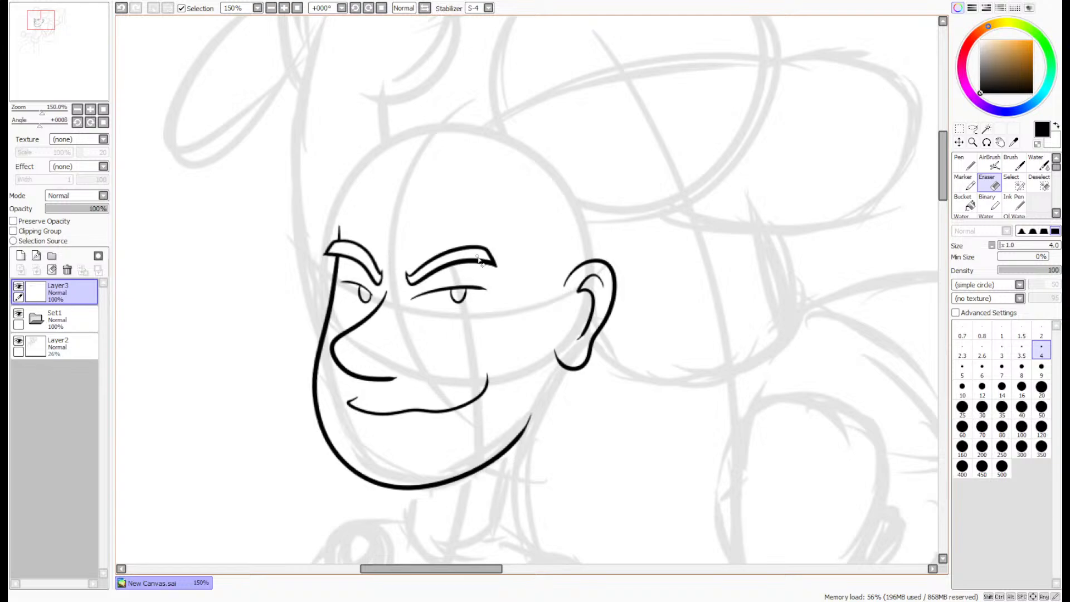
{"action": "key", "text": "n"}
{"action": "scroll", "coordinate": [366, 272], "scroll_direction": "up", "scroll_amount": 1}
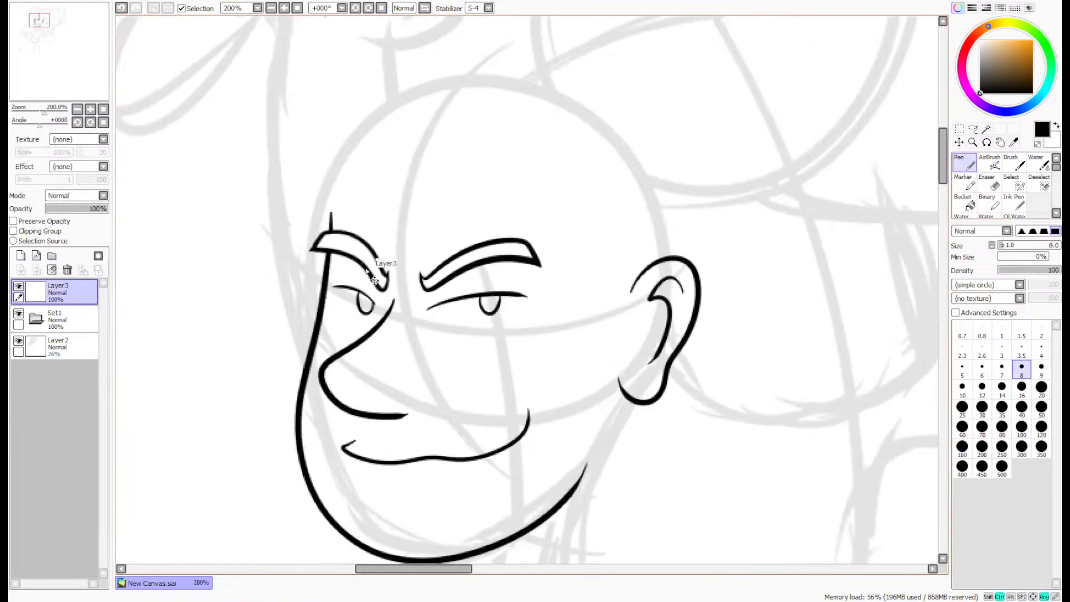
{"action": "scroll", "coordinate": [367, 271], "scroll_direction": "up", "scroll_amount": 1}
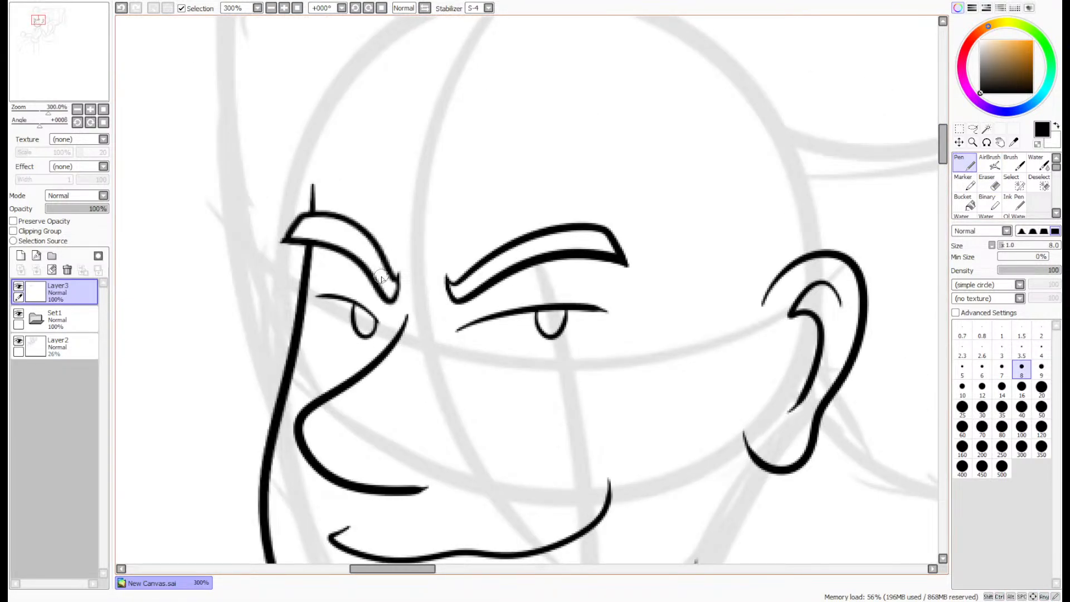
{"action": "left_click_drag", "start_coordinate": [82, 61], "coordinate": [85, 62]}
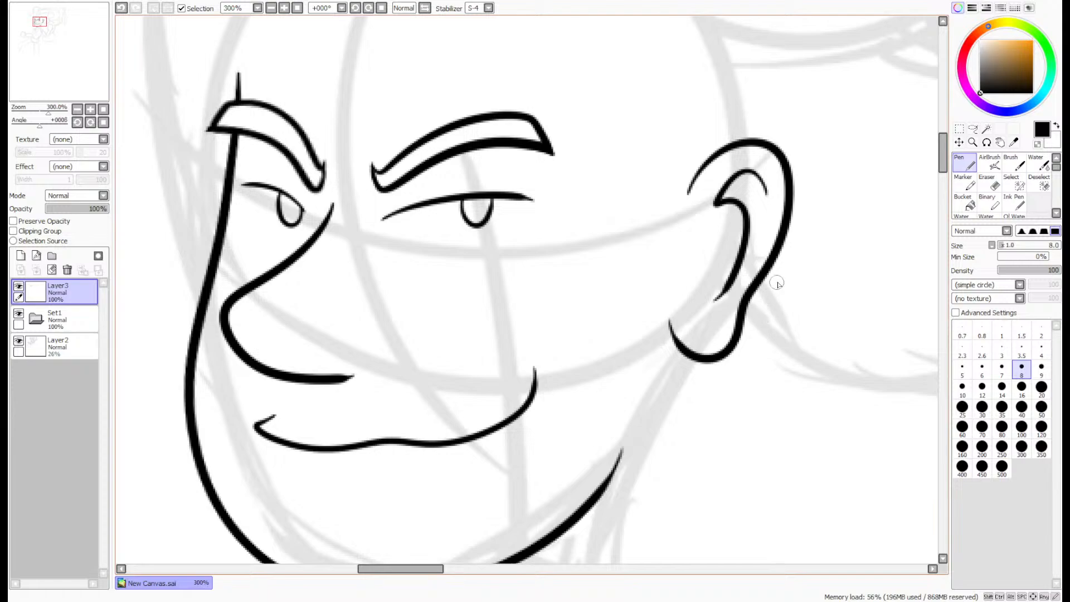
{"action": "left_click", "coordinate": [972, 166]}
- Add a new layer and ink the hair's top outline from the crown to the pointed tuft beyond the left-hand eyebrow, redrawing unsatisfactory strokes
{"action": "scroll", "coordinate": [948, 178], "scroll_direction": "down", "scroll_amount": 2}
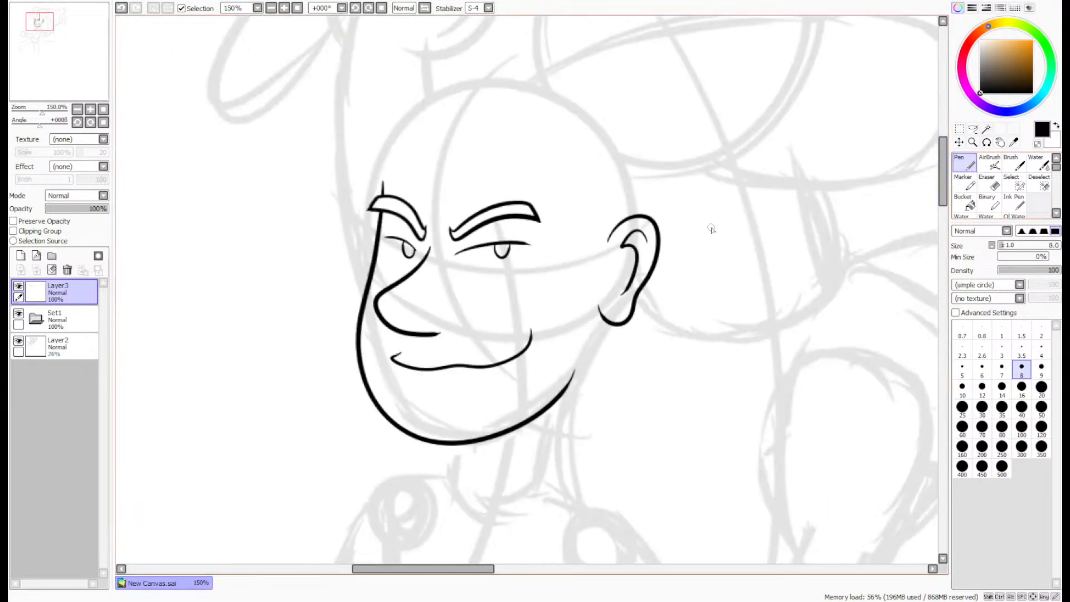
{"action": "scroll", "coordinate": [464, 117], "scroll_direction": "up", "scroll_amount": 1}
{"action": "left_click_drag", "start_coordinate": [55, 73], "coordinate": [55, 73]}
{"action": "scroll", "coordinate": [495, 234], "scroll_direction": "down", "scroll_amount": 1}
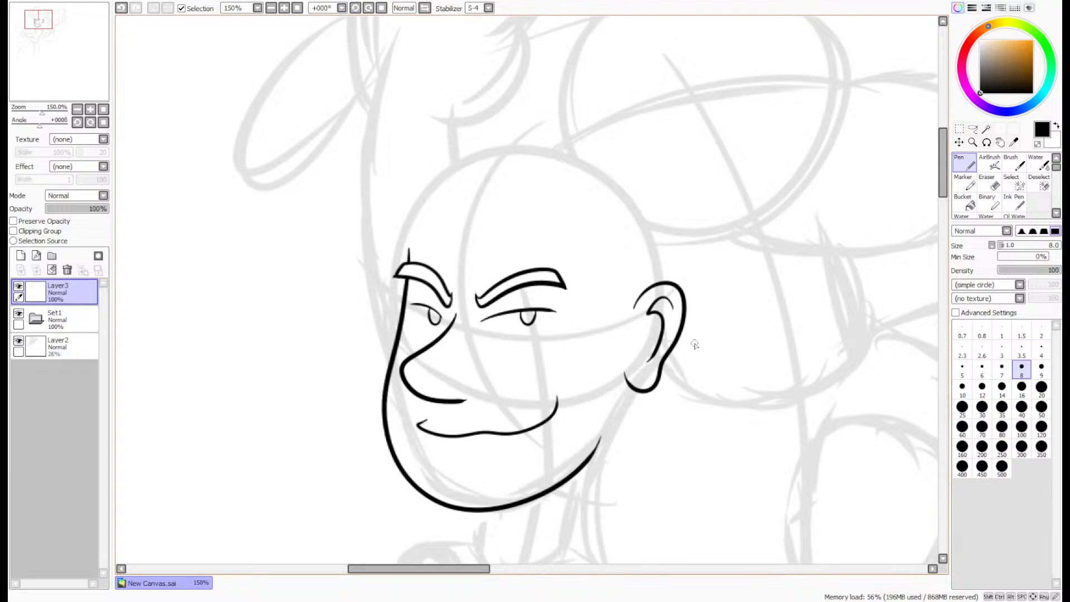
{"action": "scroll", "coordinate": [482, 136], "scroll_direction": "up", "scroll_amount": 3}
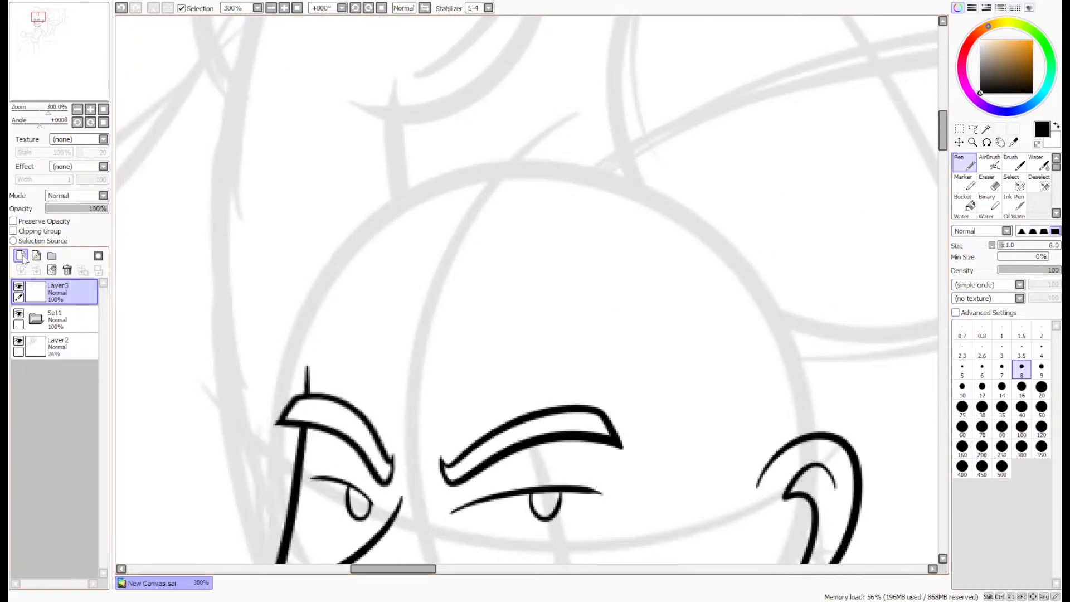
{"action": "left_click", "coordinate": [21, 256]}
{"action": "left_click_drag", "start_coordinate": [62, 89], "coordinate": [60, 79]}
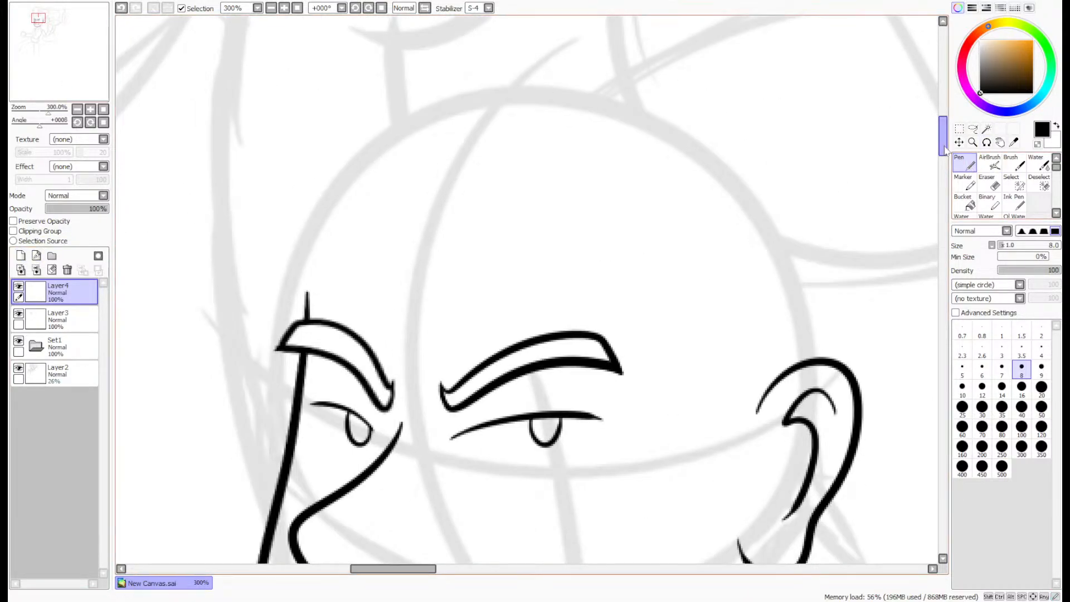
{"action": "left_click_drag", "start_coordinate": [945, 147], "coordinate": [944, 140]}
{"action": "mouse_move", "coordinate": [781, 247]}
{"action": "left_mouse_down"}
{"action": "mouse_move", "coordinate": [726, 181]}
{"action": "mouse_move", "coordinate": [658, 162]}
{"action": "mouse_move", "coordinate": [678, 181]}
{"action": "mouse_move", "coordinate": [525, 137]}
{"action": "mouse_move", "coordinate": [258, 177]}
{"action": "left_mouse_up"}
{"action": "key", "text": "ctrl+z"}
{"action": "mouse_move", "coordinate": [676, 177]}
{"action": "left_mouse_down"}
{"action": "mouse_move", "coordinate": [584, 147]}
{"action": "mouse_move", "coordinate": [319, 195]}
{"action": "mouse_move", "coordinate": [287, 210]}
{"action": "left_mouse_up"}
{"action": "key", "text": "ctrl+z"}
{"action": "mouse_move", "coordinate": [668, 173]}
{"action": "left_mouse_down"}
{"action": "mouse_move", "coordinate": [462, 167]}
{"action": "mouse_move", "coordinate": [312, 186]}
{"action": "mouse_move", "coordinate": [338, 201]}
{"action": "mouse_move", "coordinate": [207, 324]}
{"action": "mouse_move", "coordinate": [263, 302]}
{"action": "mouse_move", "coordinate": [241, 338]}
{"action": "mouse_move", "coordinate": [313, 507]}
{"action": "mouse_move", "coordinate": [397, 351]}
{"action": "left_mouse_up"}
{"action": "key", "text": "ctrl+z"}
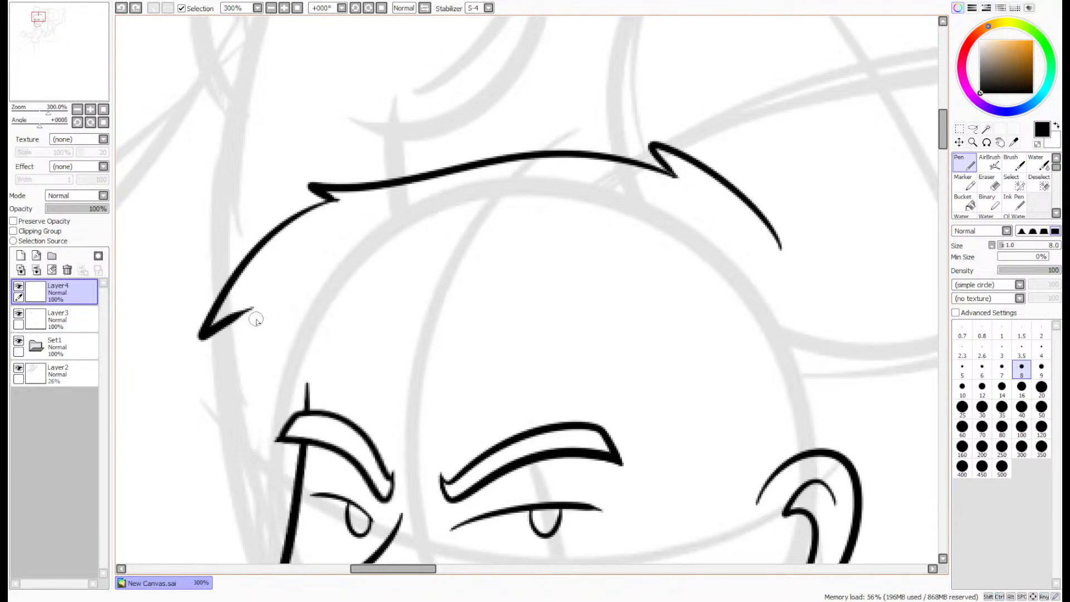
- Ink the pointed fringe locks over both eyebrows and the jagged sideburn running up to the ear
{"action": "mouse_move", "coordinate": [253, 307]}
{"action": "left_mouse_down"}
{"action": "mouse_move", "coordinate": [239, 357]}
{"action": "mouse_move", "coordinate": [366, 367]}
{"action": "mouse_move", "coordinate": [462, 549]}
{"action": "mouse_move", "coordinate": [638, 323]}
{"action": "left_mouse_up"}
{"action": "key", "text": "ctrl+z"}
{"action": "mouse_move", "coordinate": [362, 368]}
{"action": "left_mouse_down"}
{"action": "mouse_move", "coordinate": [416, 470]}
{"action": "mouse_move", "coordinate": [512, 345]}
{"action": "mouse_move", "coordinate": [515, 425]}
{"action": "mouse_move", "coordinate": [648, 540]}
{"action": "mouse_move", "coordinate": [677, 424]}
{"action": "left_mouse_up"}
{"action": "left_click_drag", "start_coordinate": [39, 18], "coordinate": [39, 21]}
{"action": "mouse_move", "coordinate": [631, 240]}
{"action": "left_mouse_down"}
{"action": "mouse_move", "coordinate": [652, 421]}
{"action": "mouse_move", "coordinate": [680, 419]}
{"action": "mouse_move", "coordinate": [737, 251]}
{"action": "mouse_move", "coordinate": [688, 426]}
{"action": "mouse_move", "coordinate": [675, 434]}
{"action": "mouse_move", "coordinate": [625, 392]}
{"action": "mouse_move", "coordinate": [633, 237]}
{"action": "left_mouse_up"}
{"action": "key", "text": "ctrl+z"}
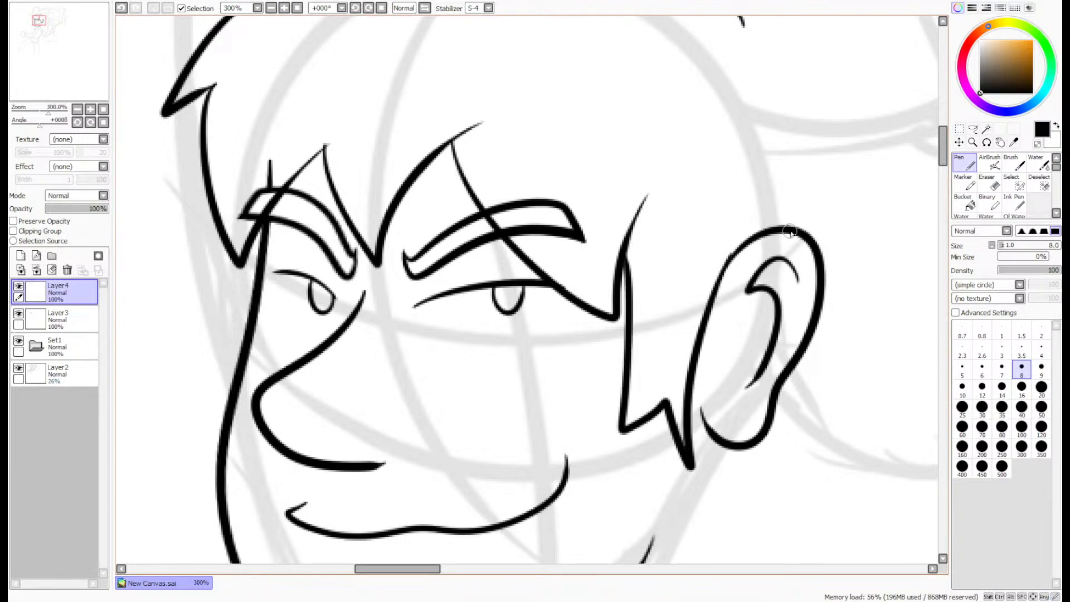
- Clean up the join between the sideburn line and the top of the ear with the size 4 Eraser
{"action": "key", "text": "e"}
{"action": "scroll", "coordinate": [734, 252], "scroll_direction": "up", "scroll_amount": 4}
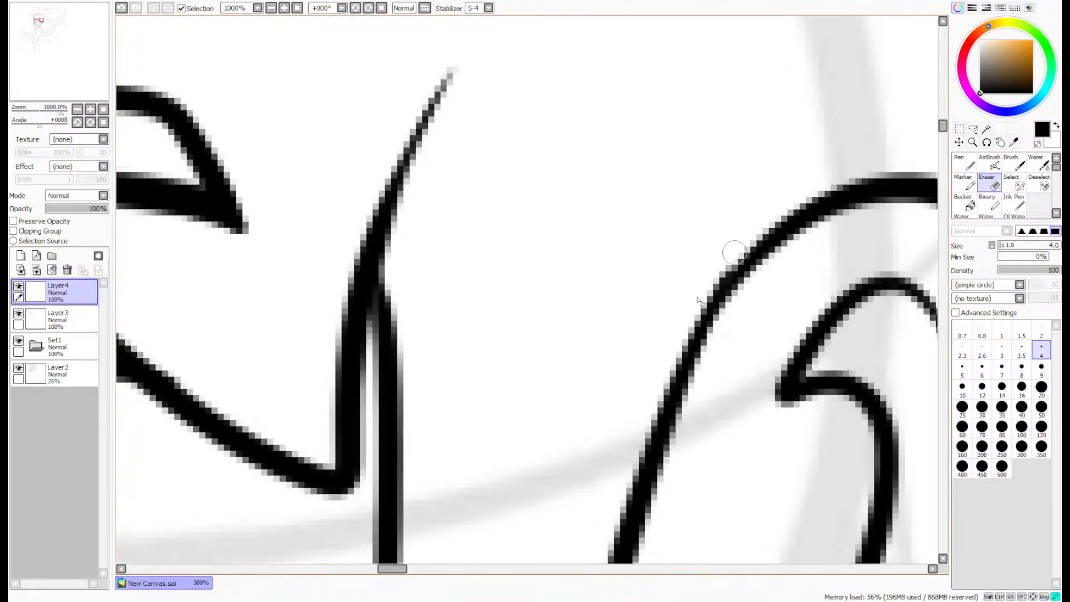
{"action": "scroll", "coordinate": [735, 252], "scroll_direction": "down", "scroll_amount": 7}
{"action": "scroll", "coordinate": [729, 183], "scroll_direction": "up", "scroll_amount": 1}
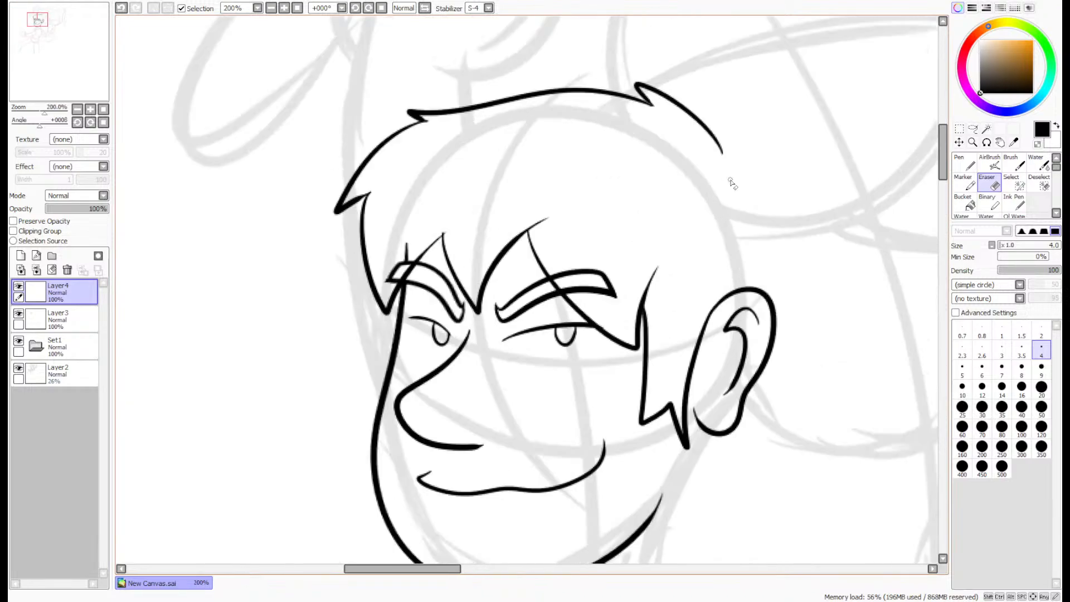
- Ink the back of the hair with the size 8 Pen from the crown behind the ear down to jagged tips at the nape
{"action": "key", "text": "n"}
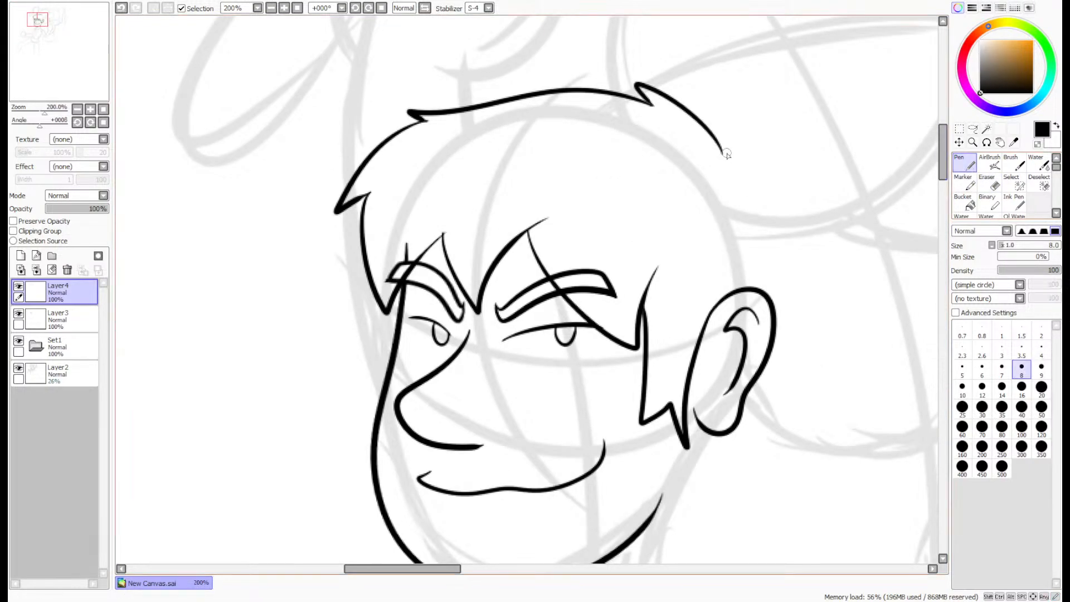
{"action": "mouse_move", "coordinate": [720, 149]}
{"action": "left_mouse_down"}
{"action": "mouse_move", "coordinate": [834, 216]}
{"action": "mouse_move", "coordinate": [828, 284]}
{"action": "mouse_move", "coordinate": [749, 170]}
{"action": "mouse_move", "coordinate": [818, 305]}
{"action": "mouse_move", "coordinate": [807, 333]}
{"action": "mouse_move", "coordinate": [721, 155]}
{"action": "mouse_move", "coordinate": [759, 181]}
{"action": "mouse_move", "coordinate": [818, 302]}
{"action": "mouse_move", "coordinate": [818, 331]}
{"action": "mouse_move", "coordinate": [739, 518]}
{"action": "left_mouse_up"}
{"action": "key", "text": "ctrl+z"}
{"action": "key", "text": "ctrl+z"}
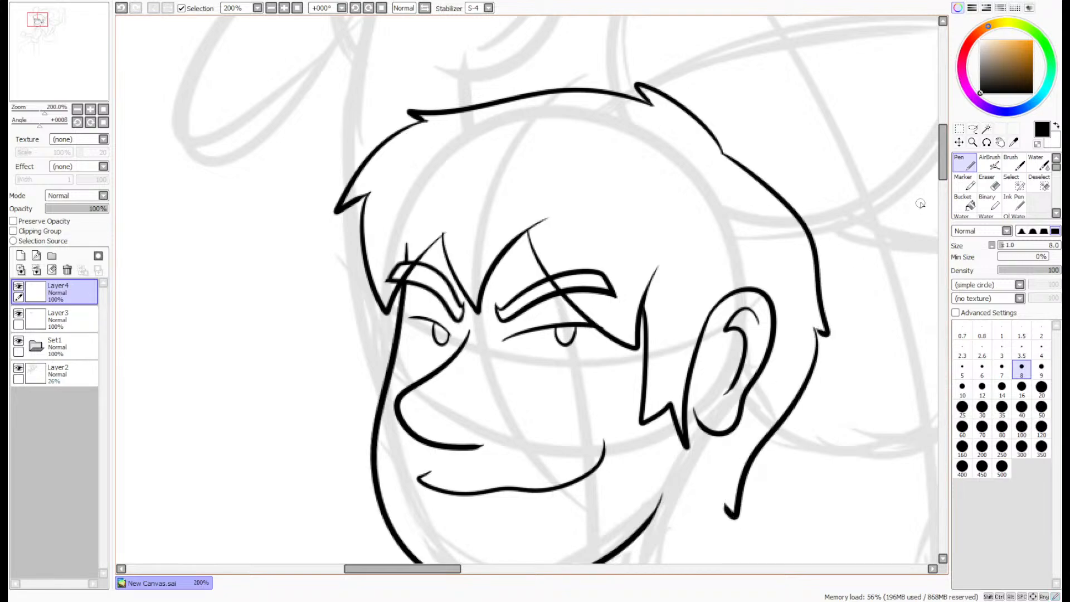
{"action": "scroll", "coordinate": [919, 202], "scroll_direction": "down", "scroll_amount": 5}
{"action": "left_click_drag", "start_coordinate": [725, 351], "coordinate": [662, 455]}
{"action": "scroll", "coordinate": [852, 179], "scroll_direction": "down", "scroll_amount": 1}
{"action": "scroll", "coordinate": [853, 180], "scroll_direction": "up", "scroll_amount": 6}
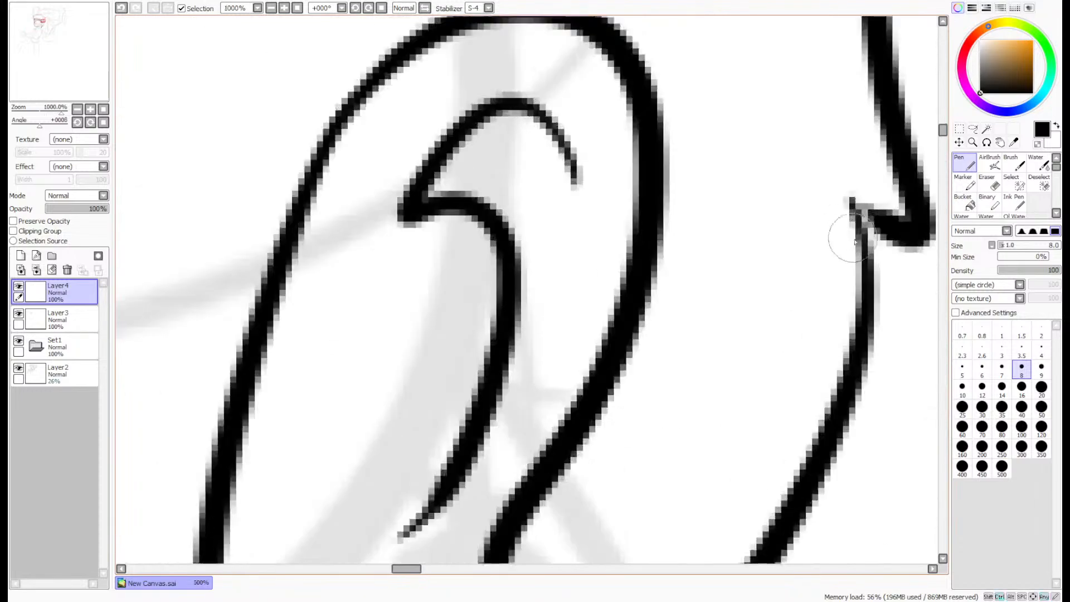
{"action": "scroll", "coordinate": [876, 252], "scroll_direction": "down", "scroll_amount": 12}
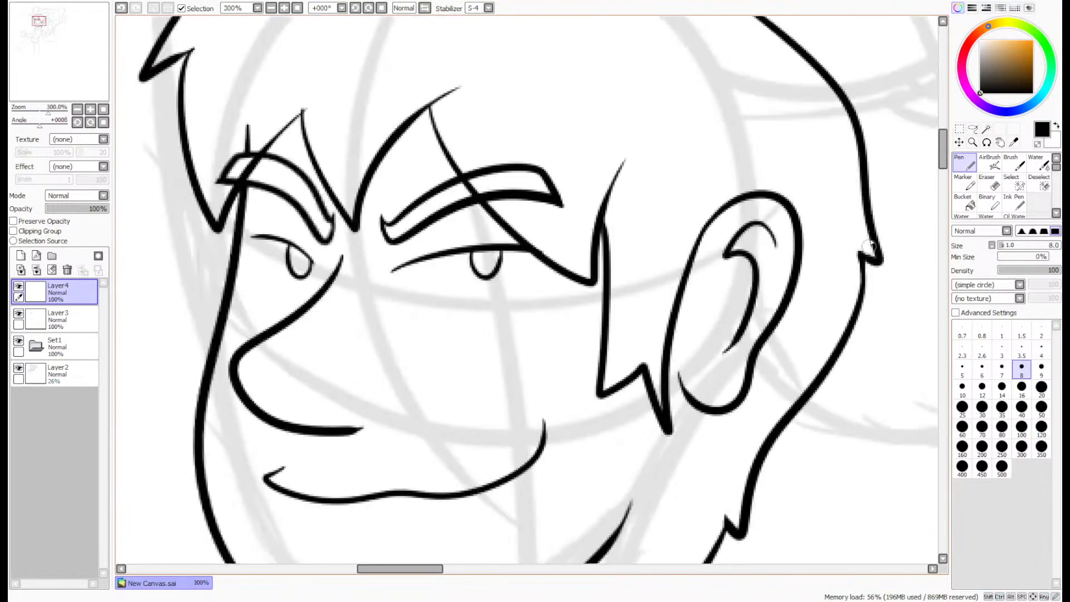
- Ink two short curved strands sticking out from the notch at the back of the crown
{"action": "scroll", "coordinate": [595, 234], "scroll_direction": "up", "scroll_amount": 7}
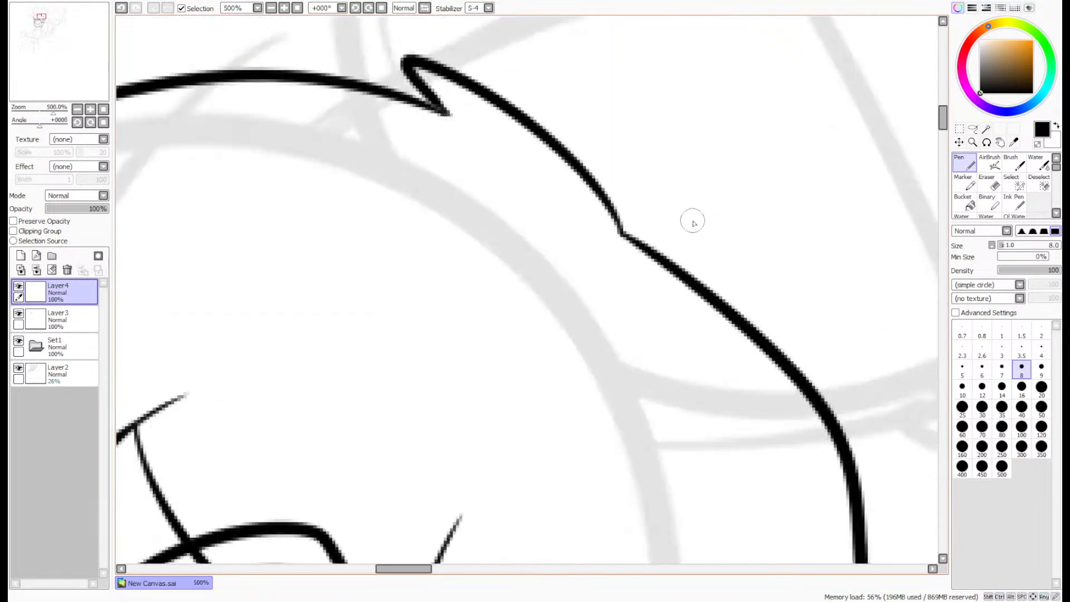
{"action": "left_click_drag", "start_coordinate": [582, 239], "coordinate": [938, 218]}
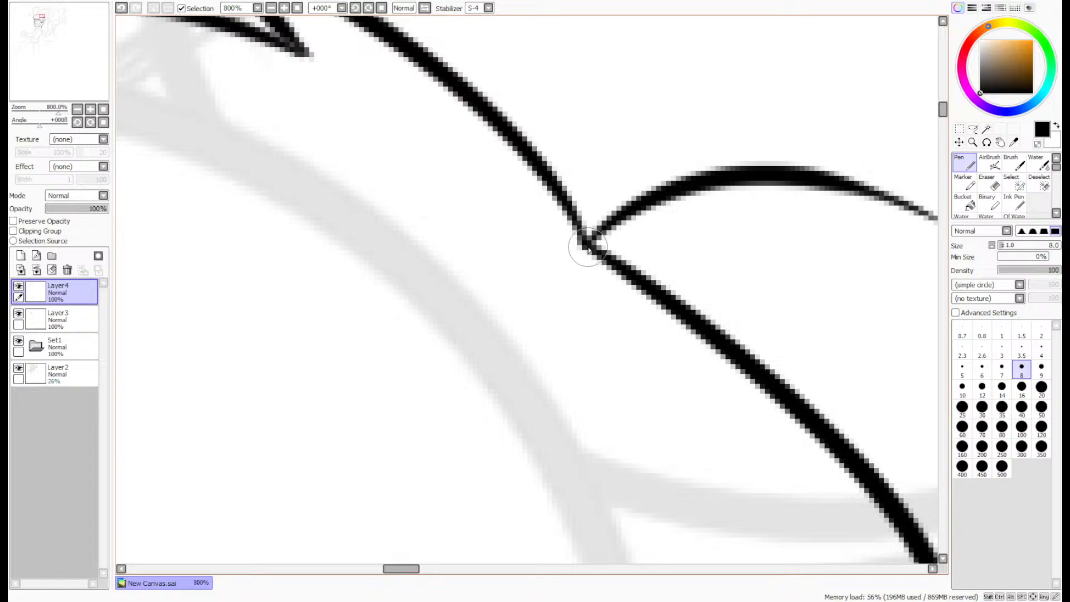
{"action": "mouse_move", "coordinate": [582, 240]}
{"action": "left_mouse_down"}
{"action": "mouse_move", "coordinate": [719, 60]}
{"action": "mouse_move", "coordinate": [914, 43]}
{"action": "left_mouse_up"}
{"action": "scroll", "coordinate": [850, 72], "scroll_direction": "down", "scroll_amount": 7}
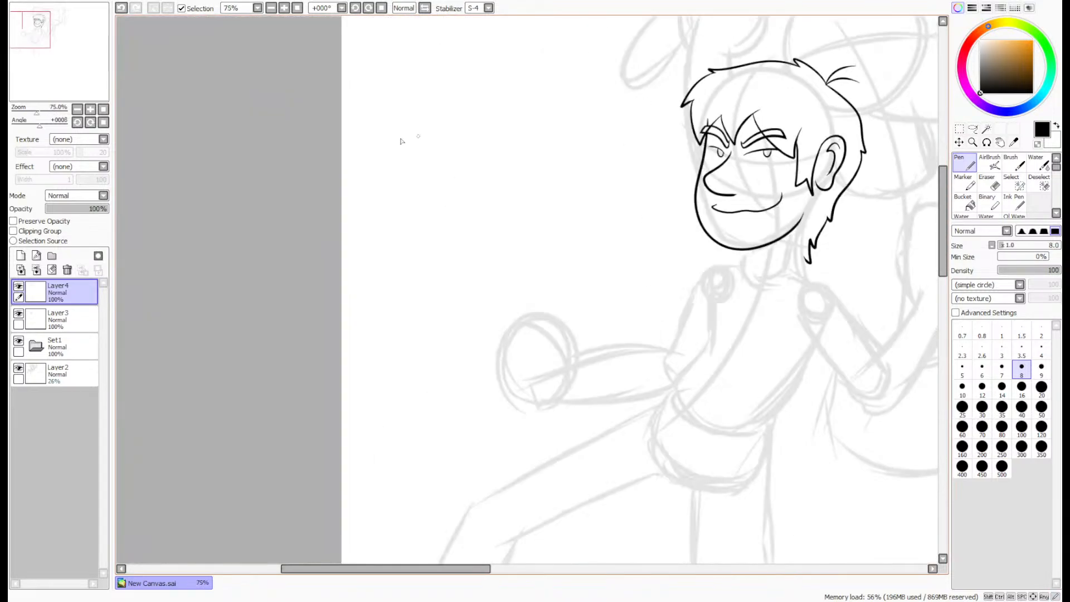
{"action": "left_click_drag", "start_coordinate": [49, 78], "coordinate": [66, 75]}
{"action": "scroll", "coordinate": [518, 176], "scroll_direction": "up", "scroll_amount": 3}
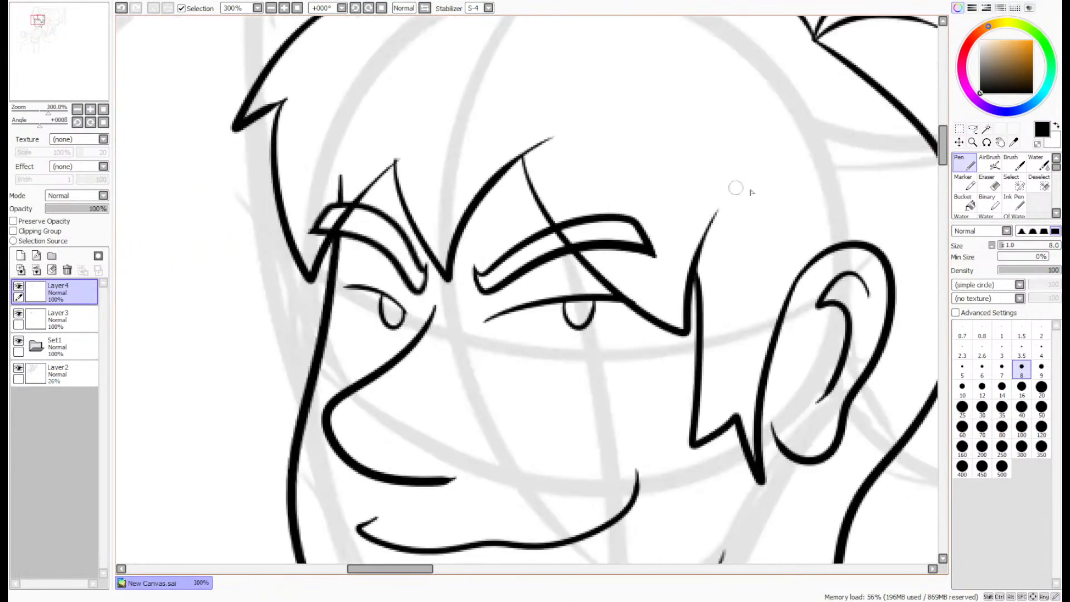
- Nudge the hair line art slightly left and down with the Move tool, and return to the Pen
{"action": "scroll", "coordinate": [869, 192], "scroll_direction": "down", "scroll_amount": 2}
{"action": "scroll", "coordinate": [969, 137], "scroll_direction": "up", "scroll_amount": 1}
{"action": "scroll", "coordinate": [975, 142], "scroll_direction": "down", "scroll_amount": 1}
{"action": "left_click", "coordinate": [959, 143]}
{"action": "left_click_drag", "start_coordinate": [763, 219], "coordinate": [559, 145]}
{"action": "left_click_drag", "start_coordinate": [673, 210], "coordinate": [670, 214]}
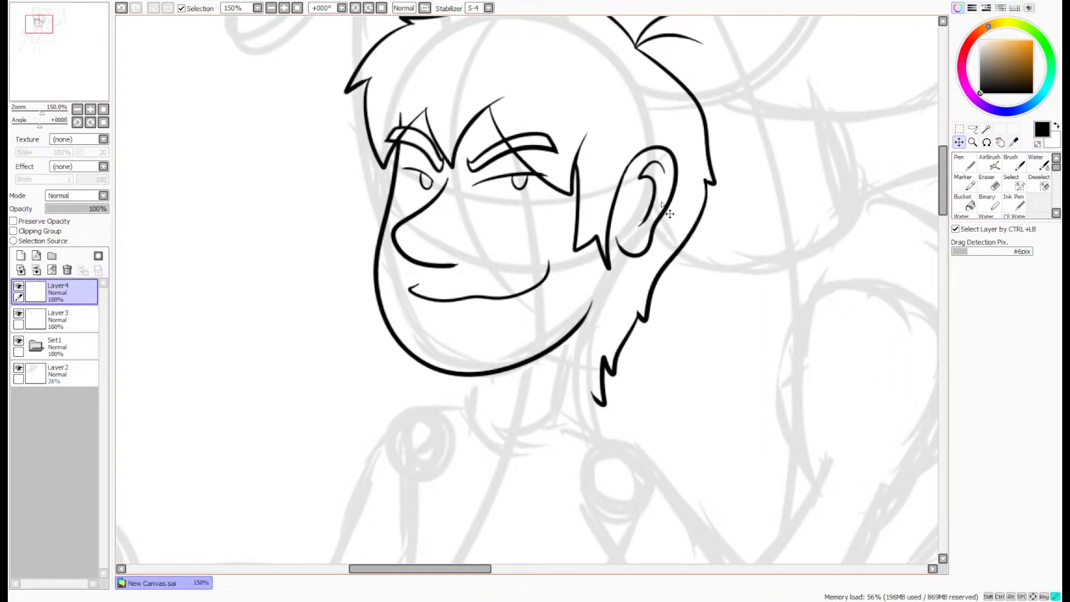
{"action": "left_click", "coordinate": [964, 163]}
- Erase the stub of the face outline above the left-hand eyebrow on Layer3 with the size 4 Eraser
{"action": "left_click", "coordinate": [63, 319]}
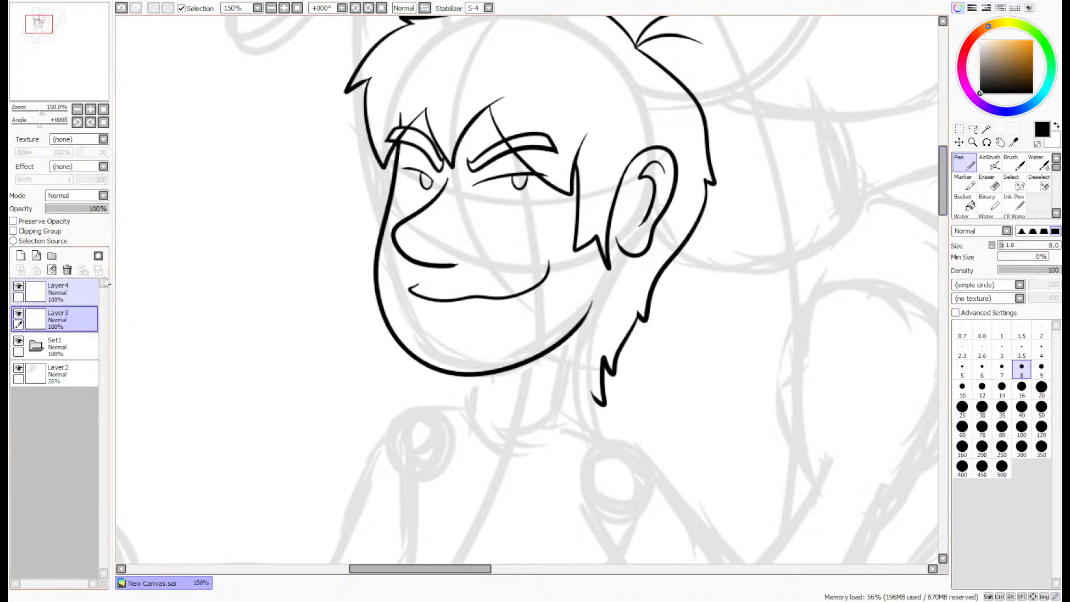
{"action": "scroll", "coordinate": [395, 71], "scroll_direction": "up", "scroll_amount": 1}
{"action": "scroll", "coordinate": [396, 72], "scroll_direction": "up", "scroll_amount": 3}
{"action": "key", "text": "e"}
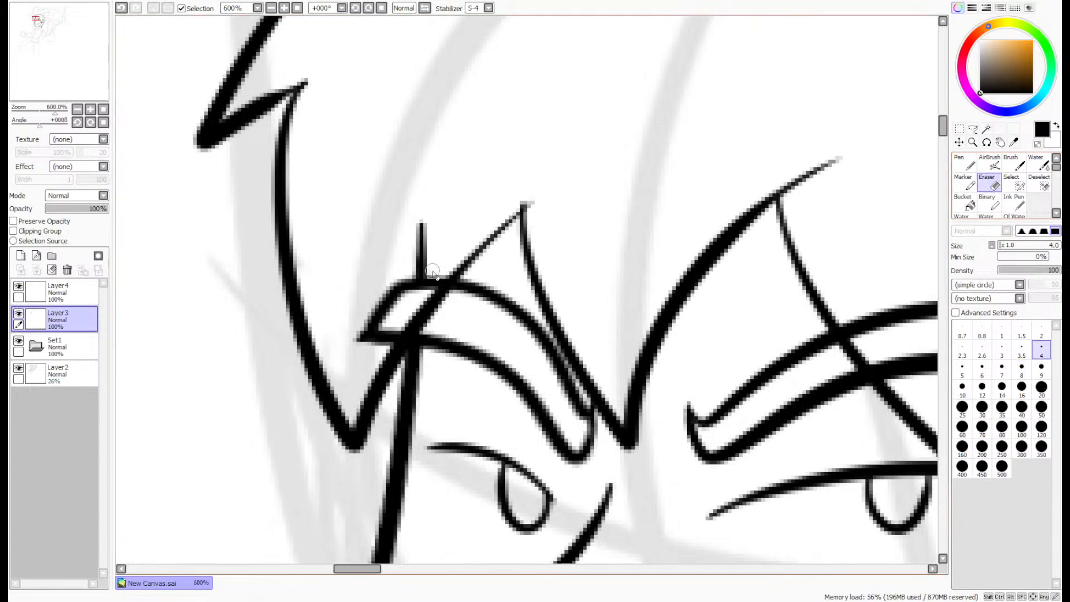
{"action": "left_click_drag", "start_coordinate": [422, 234], "coordinate": [414, 268]}
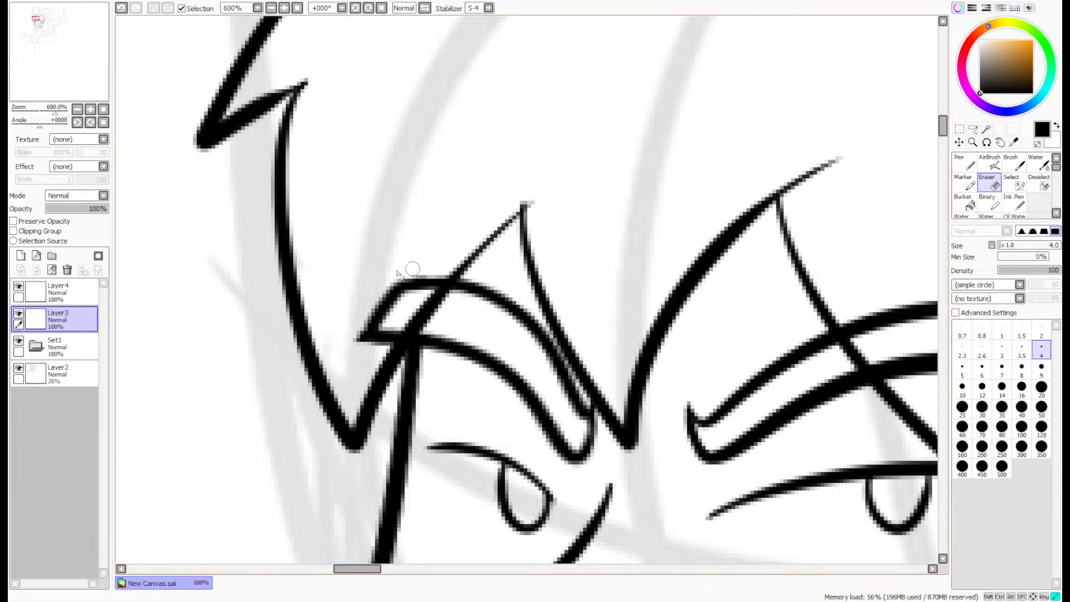
- Erase the fringe lines that cross the inside of both eyebrows on Layer4
{"action": "left_click", "coordinate": [55, 291]}
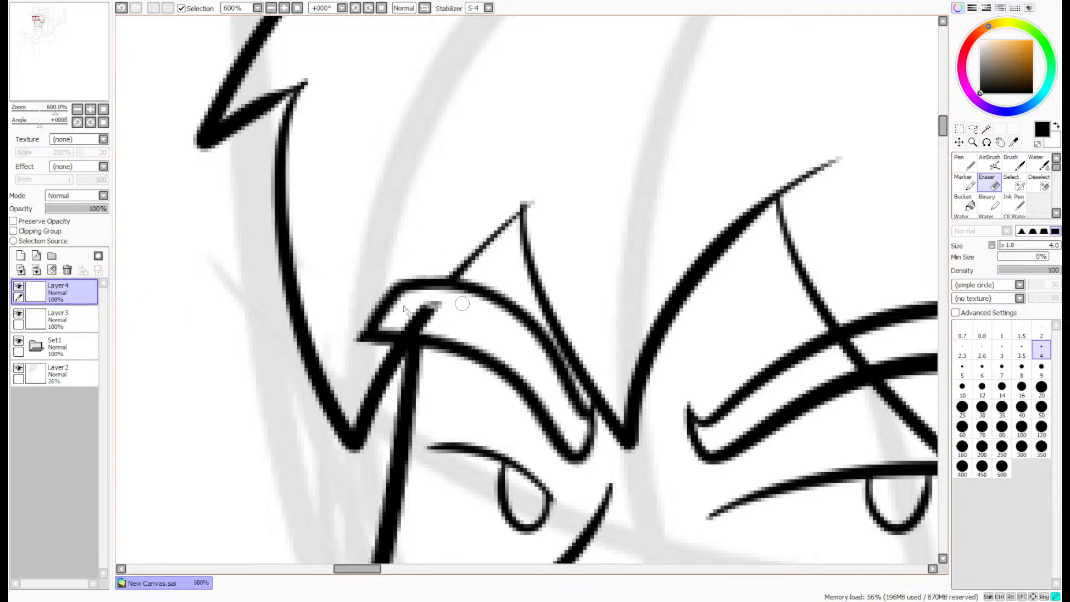
{"action": "left_click_drag", "start_coordinate": [394, 329], "coordinate": [450, 329]}
{"action": "scroll", "coordinate": [449, 296], "scroll_direction": "down", "scroll_amount": 4}
{"action": "scroll", "coordinate": [696, 285], "scroll_direction": "down", "scroll_amount": 1}
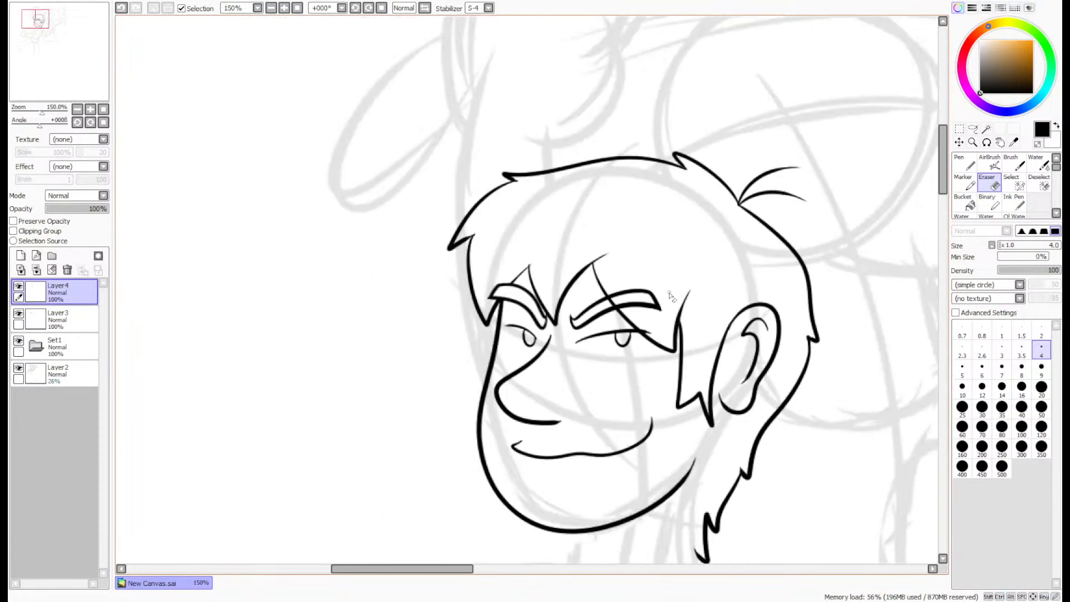
{"action": "scroll", "coordinate": [643, 311], "scroll_direction": "up", "scroll_amount": 4}
{"action": "mouse_move", "coordinate": [557, 333]}
{"action": "left_mouse_down"}
{"action": "mouse_move", "coordinate": [530, 346]}
{"action": "mouse_move", "coordinate": [516, 306]}
{"action": "left_mouse_up"}
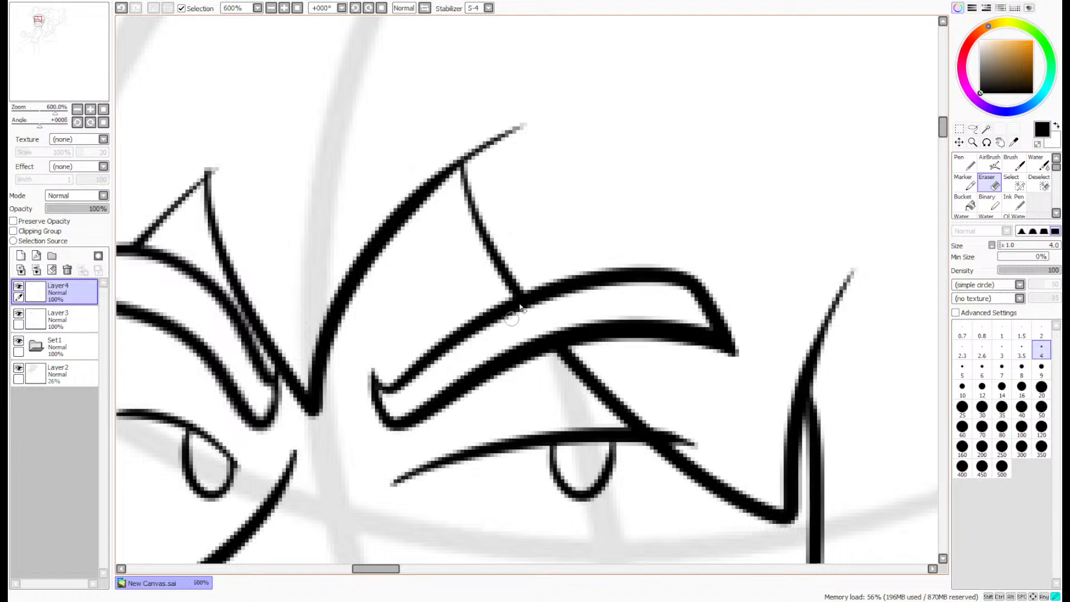
- Erase the right-hand eyelid's outer end on Layer3 where it extends past the fringe line
{"action": "left_click", "coordinate": [55, 319]}
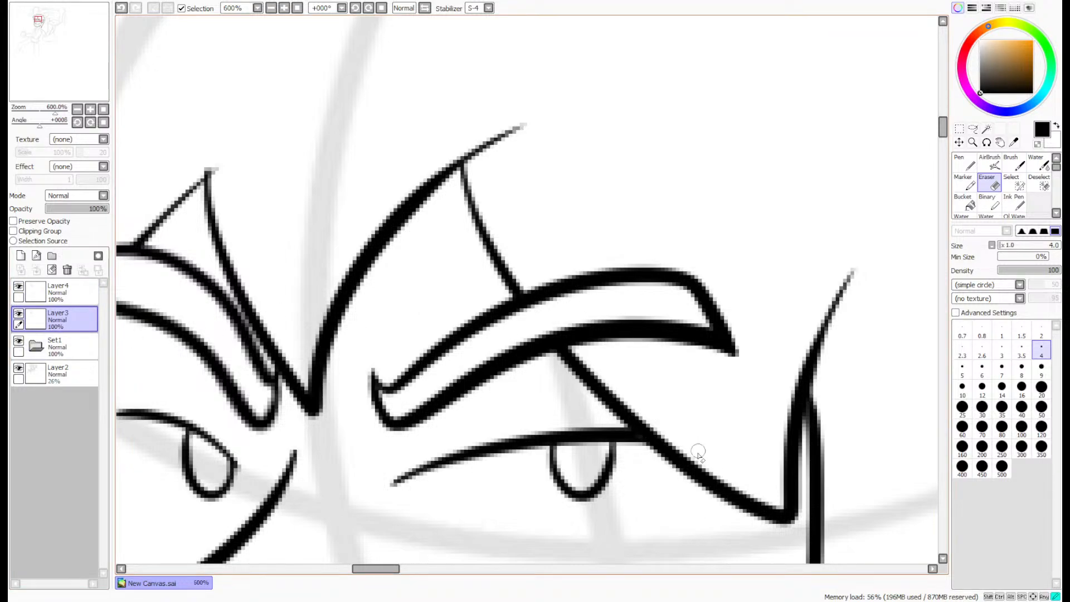
{"action": "scroll", "coordinate": [703, 362], "scroll_direction": "down", "scroll_amount": 1}
{"action": "scroll", "coordinate": [708, 366], "scroll_direction": "down", "scroll_amount": 5}
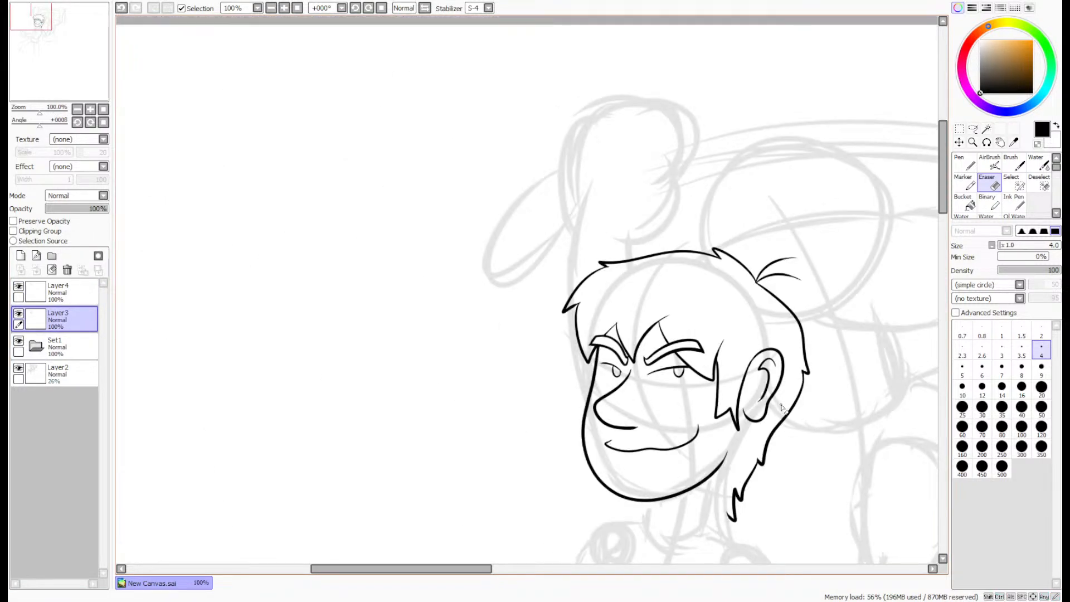
- Merge the hair layer, Layer4, down into Layer3
{"action": "scroll", "coordinate": [781, 407], "scroll_direction": "up", "scroll_amount": 1}
{"action": "left_click", "coordinate": [55, 289]}
{"action": "left_click", "coordinate": [67, 270]}
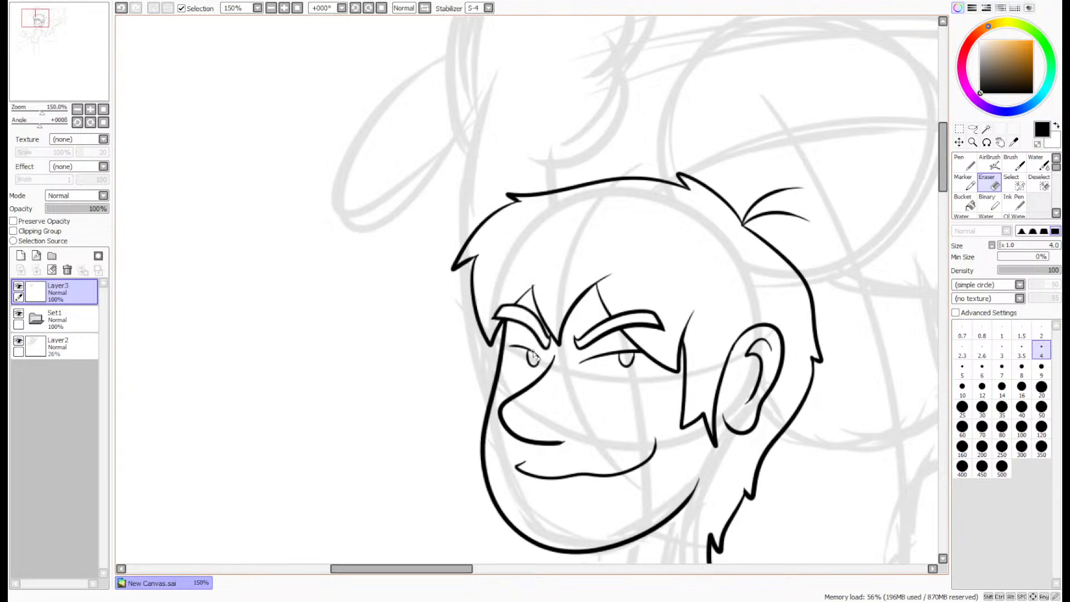
- Ink the two sides of the neck downward from the jaw and chin with the size 8 Pen
{"action": "left_click_drag", "start_coordinate": [68, 61], "coordinate": [71, 65]}
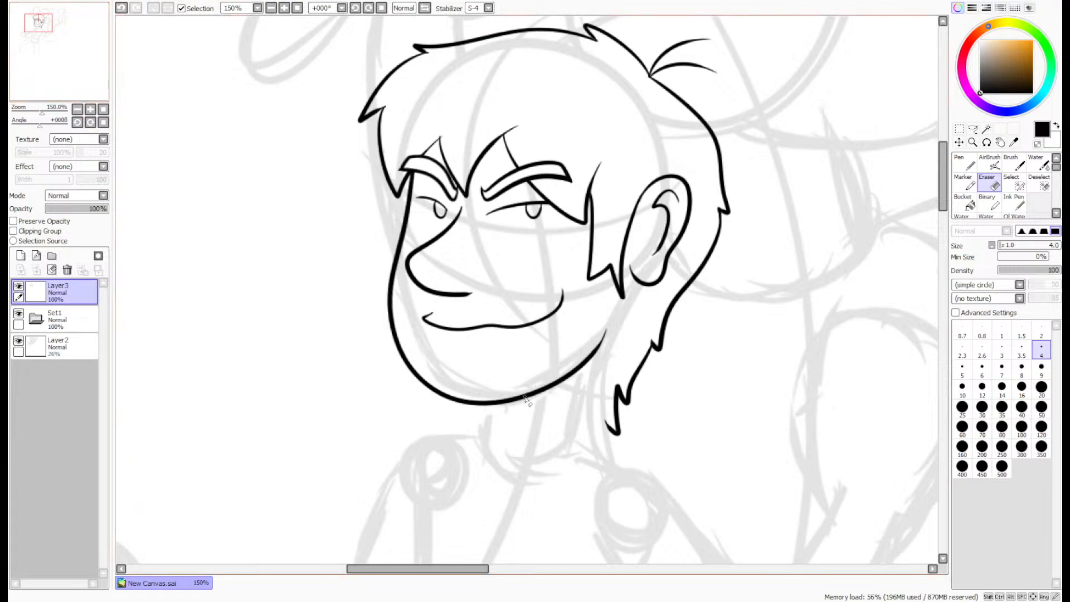
{"action": "left_click_drag", "start_coordinate": [55, 77], "coordinate": [61, 82]}
{"action": "scroll", "coordinate": [623, 253], "scroll_direction": "up", "scroll_amount": 3}
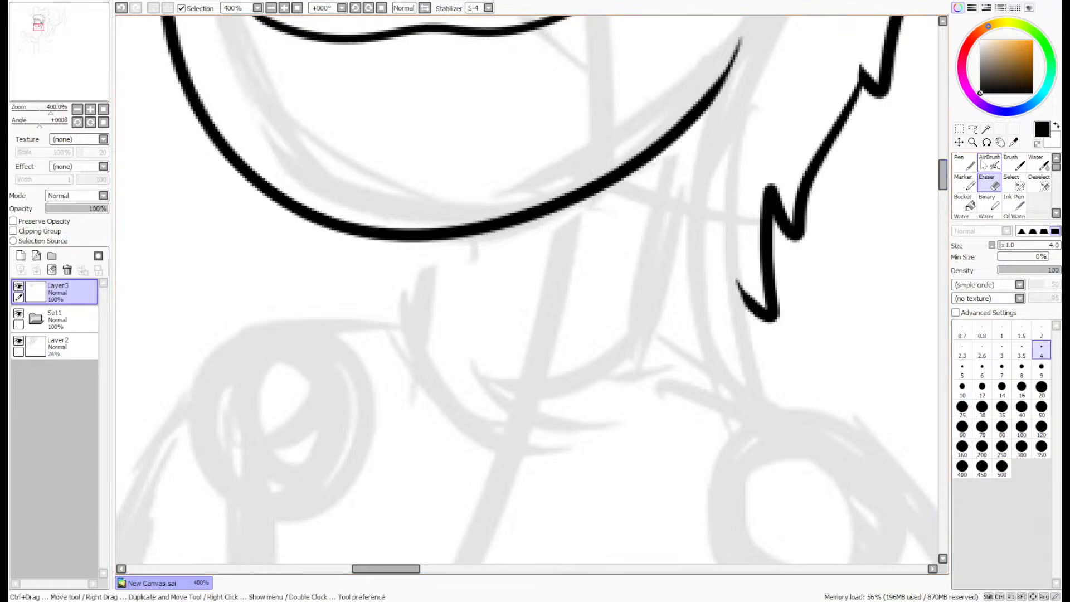
{"action": "key", "text": "n"}
{"action": "left_click_drag", "start_coordinate": [685, 124], "coordinate": [627, 407]}
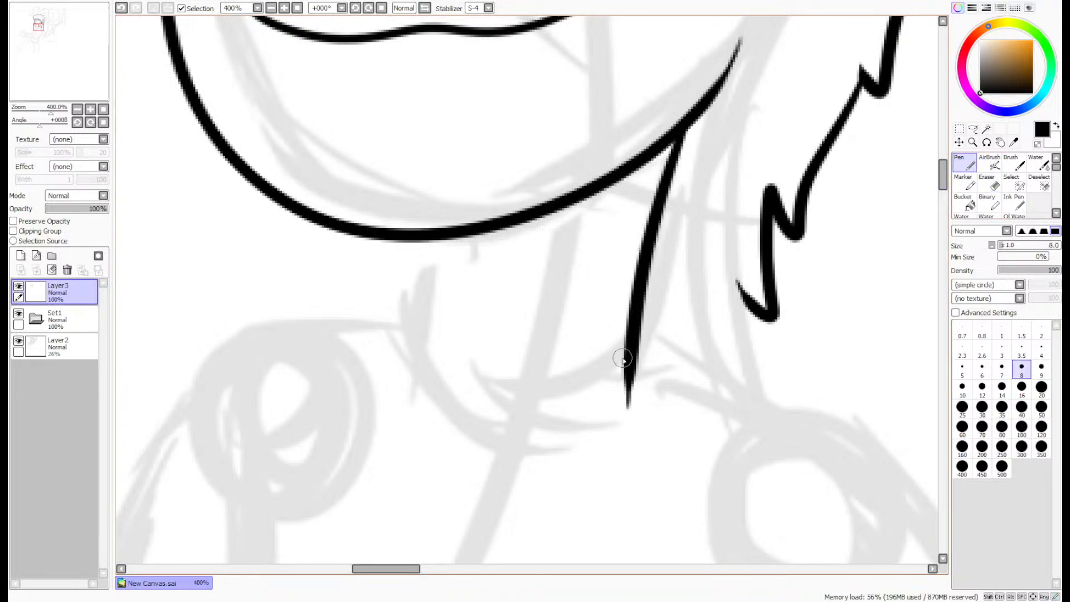
{"action": "left_click_drag", "start_coordinate": [457, 239], "coordinate": [414, 406]}
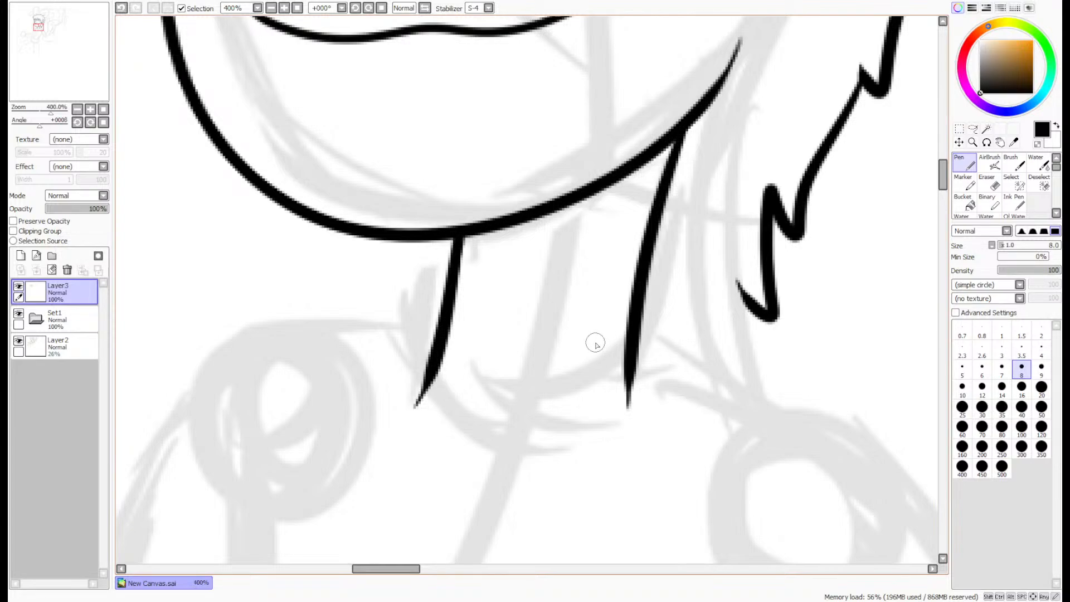
{"action": "scroll", "coordinate": [699, 341], "scroll_direction": "down", "scroll_amount": 4}
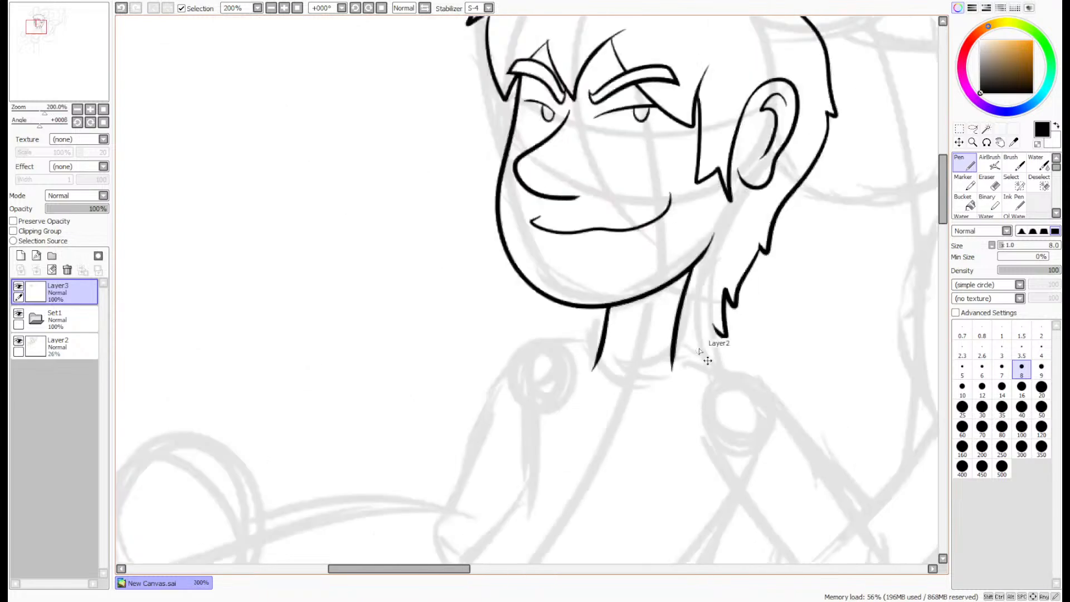
- Ink the shirt's neckline as a rounded V shape running from one side of the neck to the other
{"action": "scroll", "coordinate": [686, 363], "scroll_direction": "up", "scroll_amount": 2}
{"action": "scroll", "coordinate": [869, 236], "scroll_direction": "up", "scroll_amount": 1}
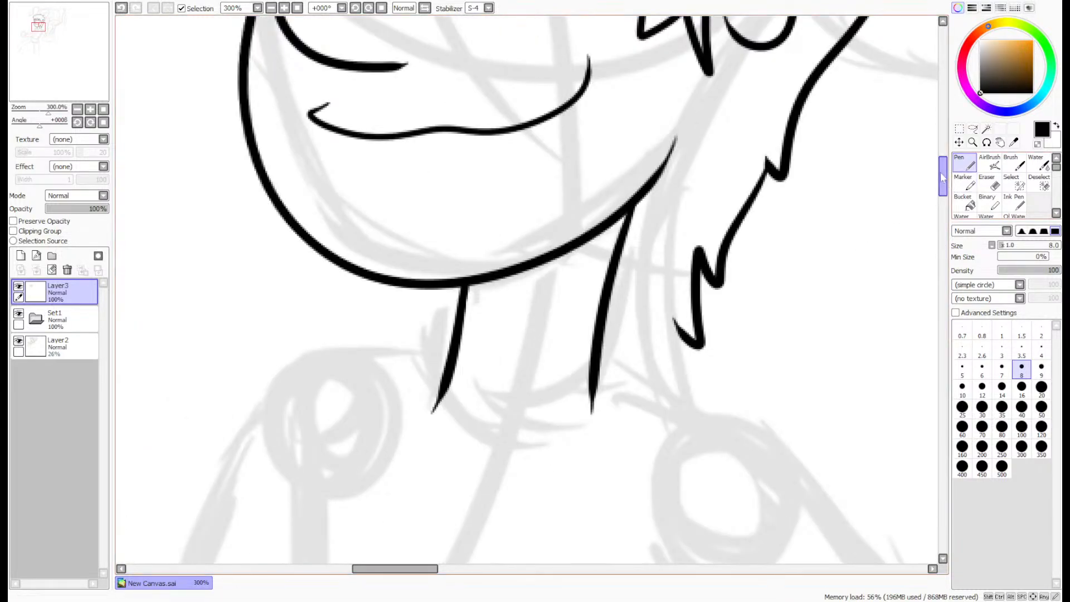
{"action": "scroll", "coordinate": [589, 171], "scroll_direction": "down", "scroll_amount": 3}
{"action": "mouse_move", "coordinate": [602, 177]}
{"action": "left_mouse_down"}
{"action": "mouse_move", "coordinate": [634, 241]}
{"action": "mouse_move", "coordinate": [569, 316]}
{"action": "mouse_move", "coordinate": [476, 376]}
{"action": "mouse_move", "coordinate": [402, 375]}
{"action": "mouse_move", "coordinate": [438, 176]}
{"action": "left_mouse_up"}
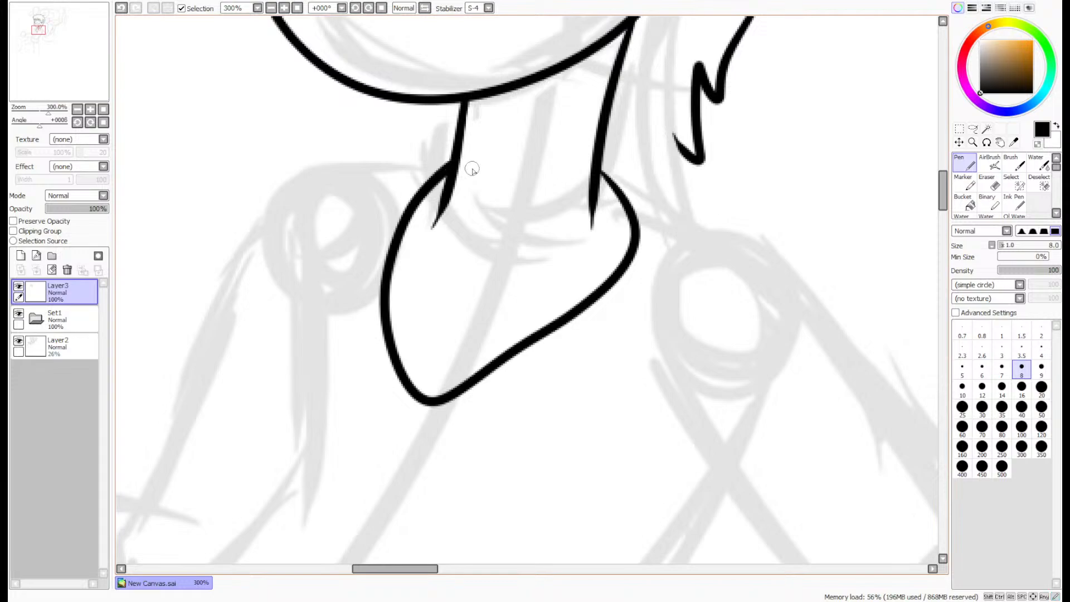
- Trim the pointed lower tips of both neck lines inside the neckline with the size 4 Eraser
{"action": "key", "text": "e"}
{"action": "scroll", "coordinate": [437, 195], "scroll_direction": "up", "scroll_amount": 2}
{"action": "mouse_move", "coordinate": [427, 283]}
{"action": "left_mouse_down"}
{"action": "mouse_move", "coordinate": [432, 242]}
{"action": "mouse_move", "coordinate": [445, 244]}
{"action": "left_mouse_up"}
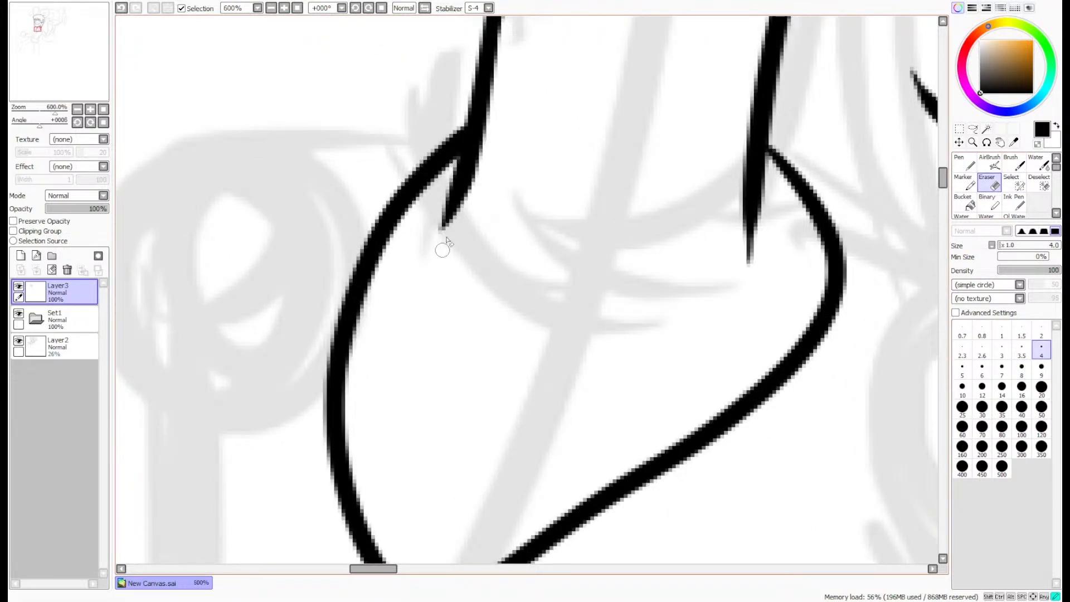
{"action": "left_click_drag", "start_coordinate": [748, 273], "coordinate": [745, 226]}
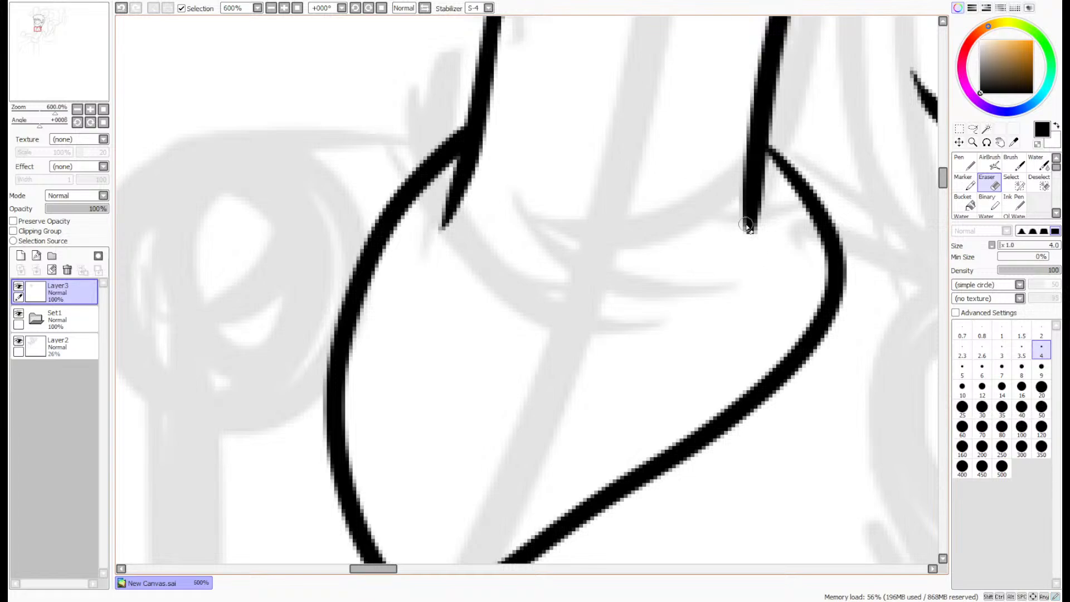
{"action": "scroll", "coordinate": [743, 239], "scroll_direction": "down", "scroll_amount": 3}
{"action": "left_click_drag", "start_coordinate": [74, 78], "coordinate": [81, 72]}
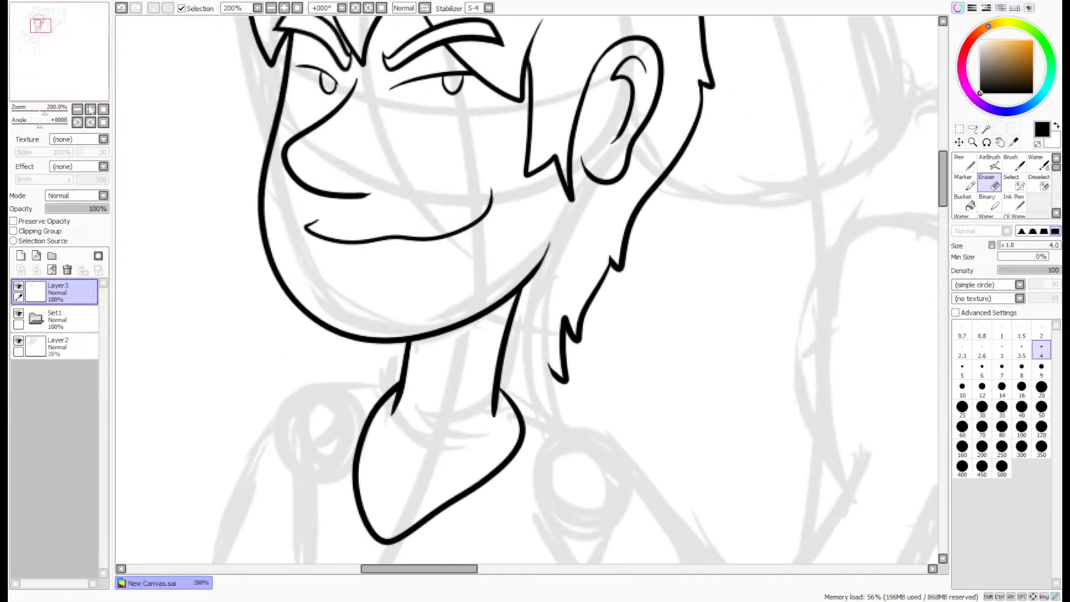
- Try to ink a connecting stroke from the lowest hair tip at the nape toward the neck
{"action": "scroll", "coordinate": [466, 299], "scroll_direction": "up", "scroll_amount": 3}
{"action": "key", "text": "n"}
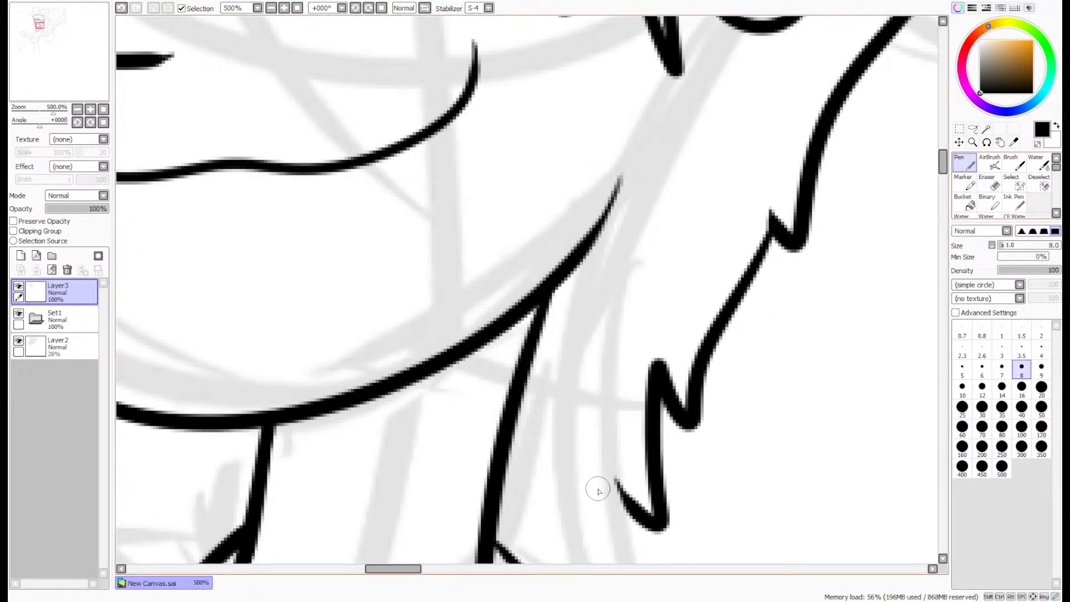
{"action": "mouse_move", "coordinate": [616, 480]}
{"action": "left_mouse_down"}
{"action": "mouse_move", "coordinate": [594, 507]}
{"action": "mouse_move", "coordinate": [518, 398]}
{"action": "left_mouse_up"}
{"action": "key", "text": "ctrl+z"}
{"action": "mouse_move", "coordinate": [615, 482]}
{"action": "left_mouse_down"}
{"action": "mouse_move", "coordinate": [575, 528]}
{"action": "mouse_move", "coordinate": [496, 522]}
{"action": "left_mouse_up"}
{"action": "key", "text": "ctrl+z"}
- Ink the collar's outer lines sloping down from both sides of the neck and thicken the start of the rear one
{"action": "scroll", "coordinate": [606, 448], "scroll_direction": "down", "scroll_amount": 4}
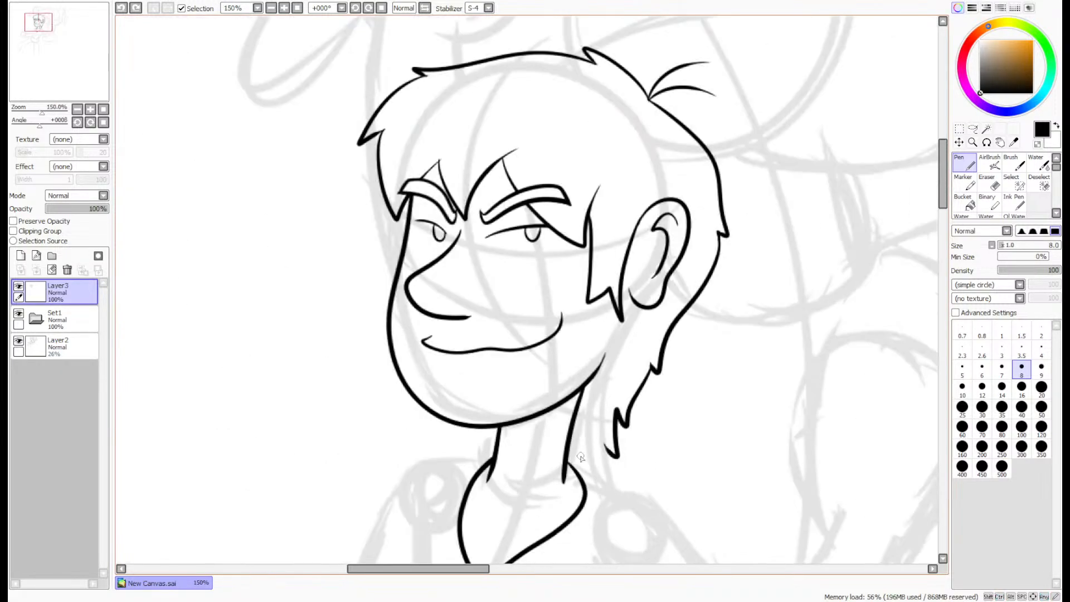
{"action": "scroll", "coordinate": [585, 471], "scroll_direction": "up", "scroll_amount": 2}
{"action": "left_click_drag", "start_coordinate": [57, 68], "coordinate": [37, 54]}
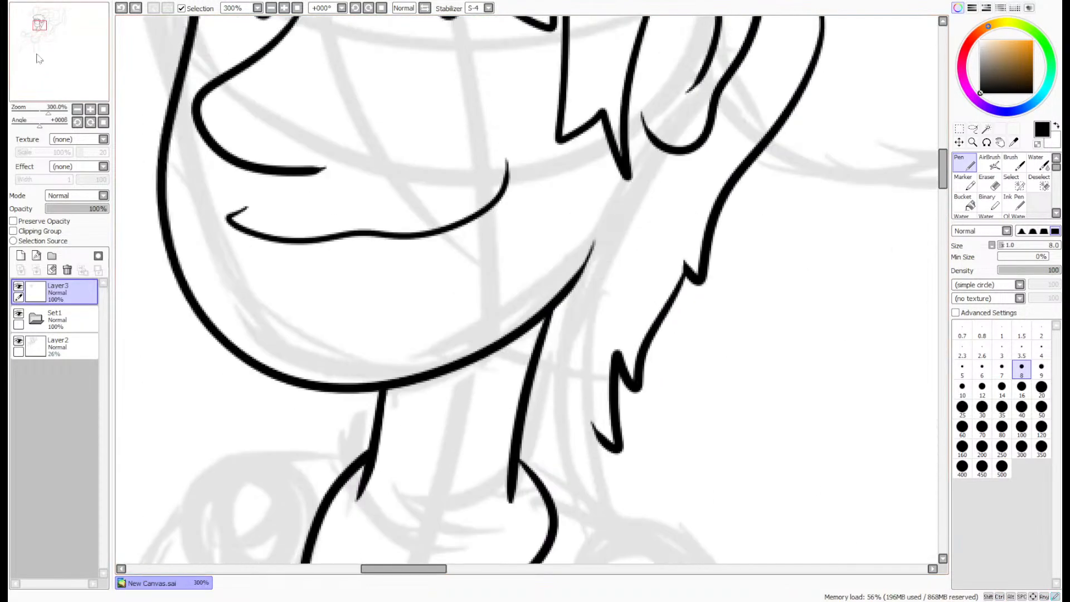
{"action": "left_click_drag", "start_coordinate": [522, 416], "coordinate": [603, 560]}
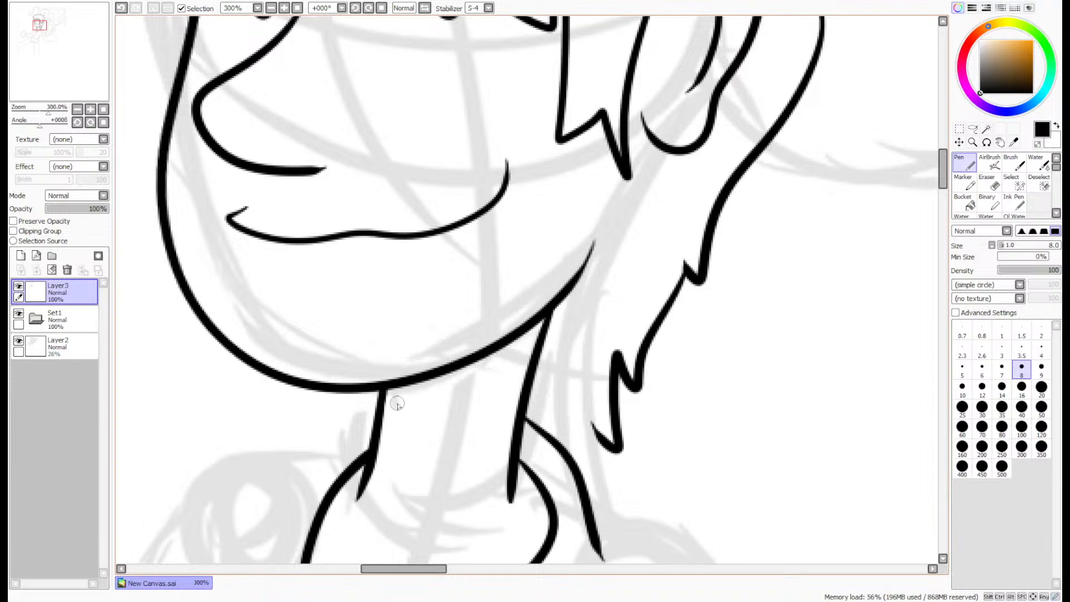
{"action": "left_click_drag", "start_coordinate": [377, 418], "coordinate": [260, 519]}
{"action": "scroll", "coordinate": [539, 425], "scroll_direction": "up", "scroll_amount": 5}
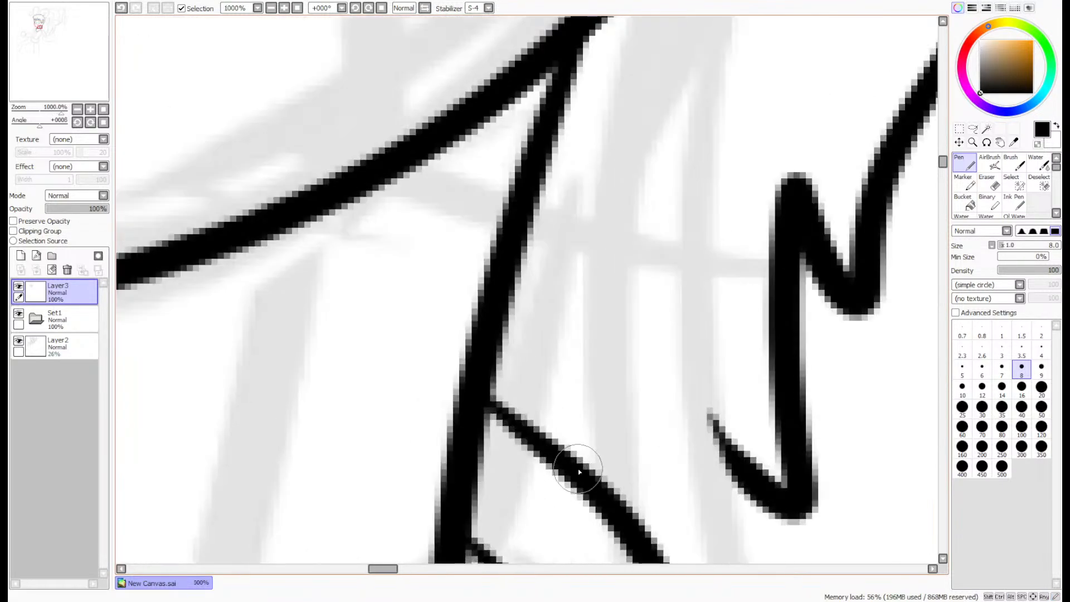
{"action": "left_click_drag", "start_coordinate": [566, 460], "coordinate": [478, 393]}
{"action": "scroll", "coordinate": [511, 361], "scroll_direction": "down", "scroll_amount": 6}
- Ink a last hair spike at the nape that joins the lowest hair tip to the rear collar line
{"action": "scroll", "coordinate": [558, 297], "scroll_direction": "up", "scroll_amount": 4}
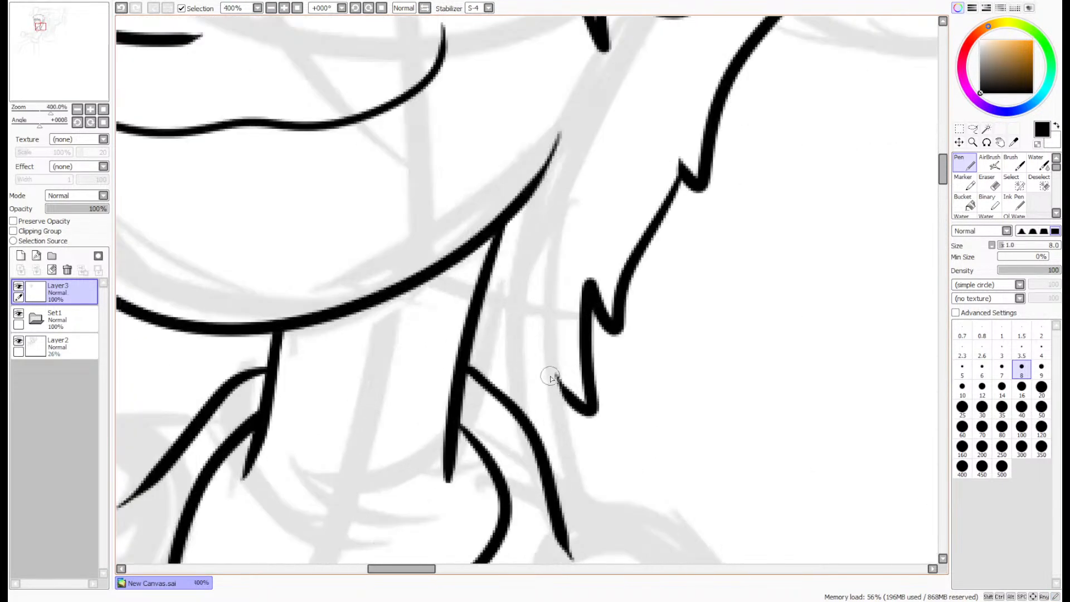
{"action": "mouse_move", "coordinate": [604, 430]}
{"action": "left_mouse_down"}
{"action": "mouse_move", "coordinate": [529, 340]}
{"action": "mouse_move", "coordinate": [527, 409]}
{"action": "mouse_move", "coordinate": [502, 478]}
{"action": "left_mouse_up"}
{"action": "key", "text": "ctrl+z"}
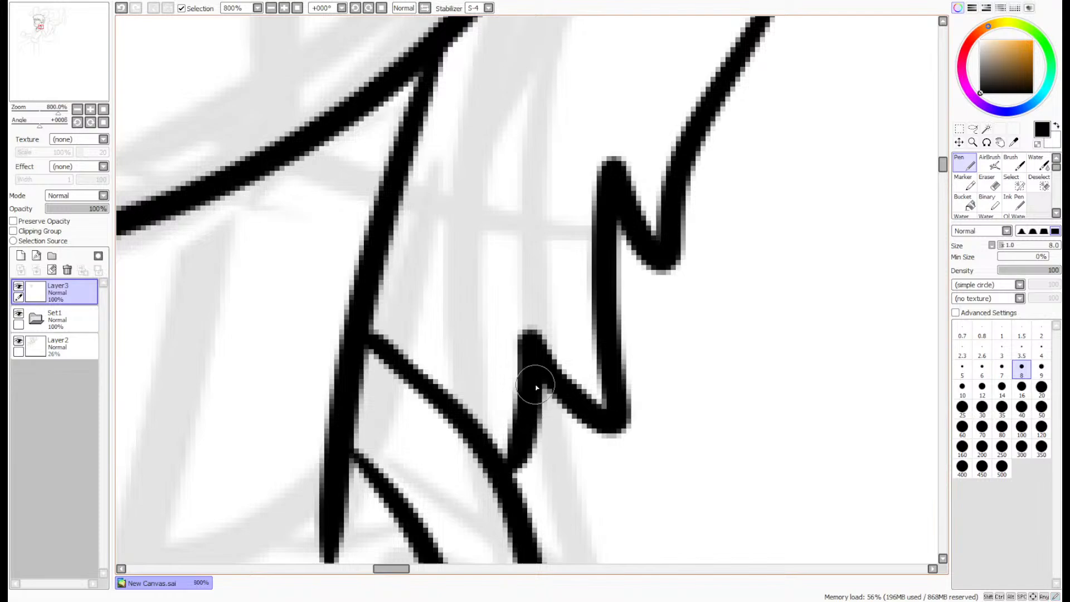
{"action": "left_click_drag", "start_coordinate": [534, 371], "coordinate": [520, 475]}
{"action": "scroll", "coordinate": [522, 428], "scroll_direction": "down", "scroll_amount": 4}
{"action": "scroll", "coordinate": [524, 406], "scroll_direction": "down", "scroll_amount": 2}
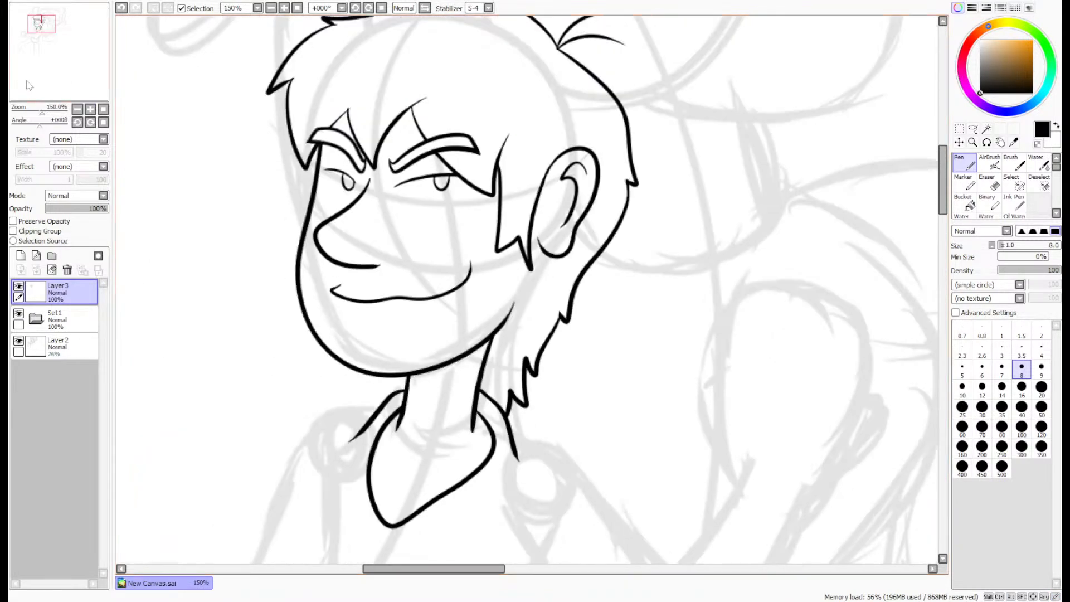
- Extend the jawline from above the neck up to the front end of the earlobe
{"action": "scroll", "coordinate": [518, 409], "scroll_direction": "up", "scroll_amount": 5}
{"action": "scroll", "coordinate": [490, 411], "scroll_direction": "down", "scroll_amount": 1}
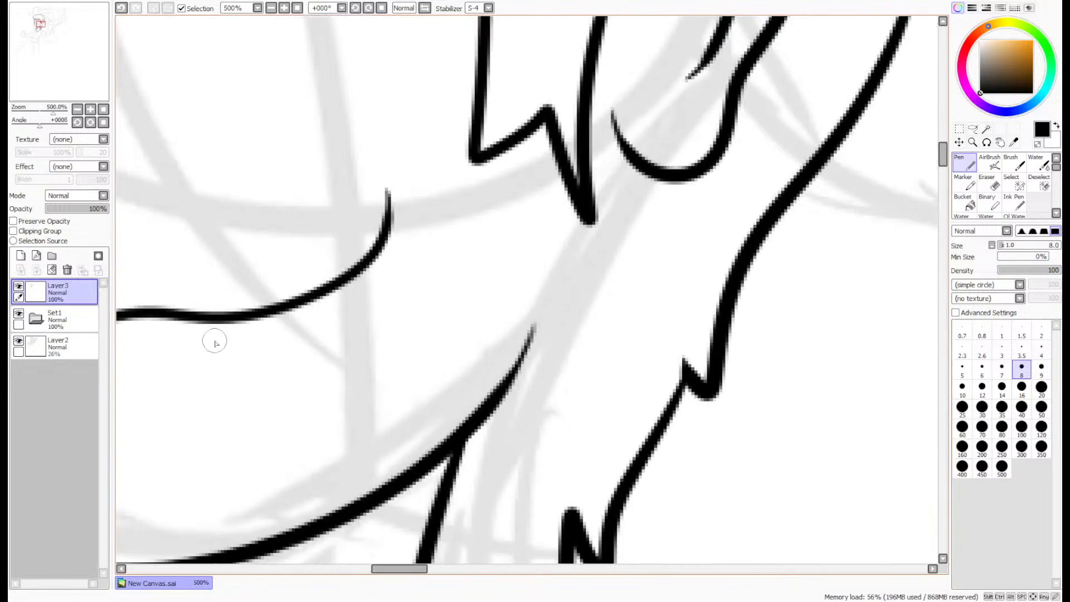
{"action": "mouse_move", "coordinate": [465, 430]}
{"action": "left_mouse_down"}
{"action": "mouse_move", "coordinate": [557, 314]}
{"action": "mouse_move", "coordinate": [610, 143]}
{"action": "mouse_move", "coordinate": [606, 119]}
{"action": "mouse_move", "coordinate": [609, 148]}
{"action": "mouse_move", "coordinate": [636, 145]}
{"action": "mouse_move", "coordinate": [629, 133]}
{"action": "left_mouse_up"}
{"action": "left_click", "coordinate": [997, 189]}
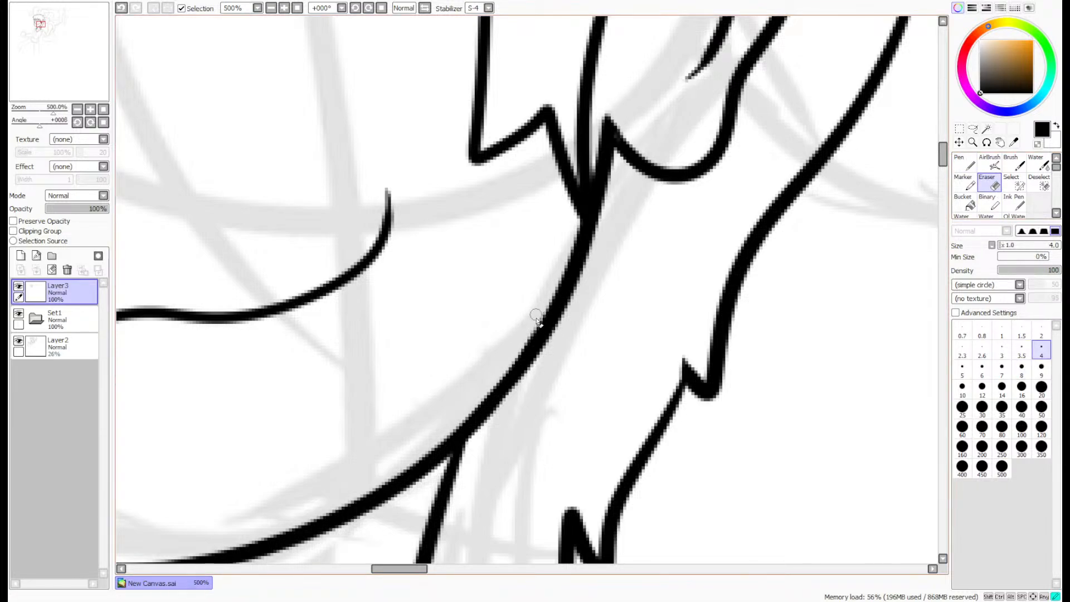
{"action": "scroll", "coordinate": [546, 304], "scroll_direction": "down", "scroll_amount": 5}
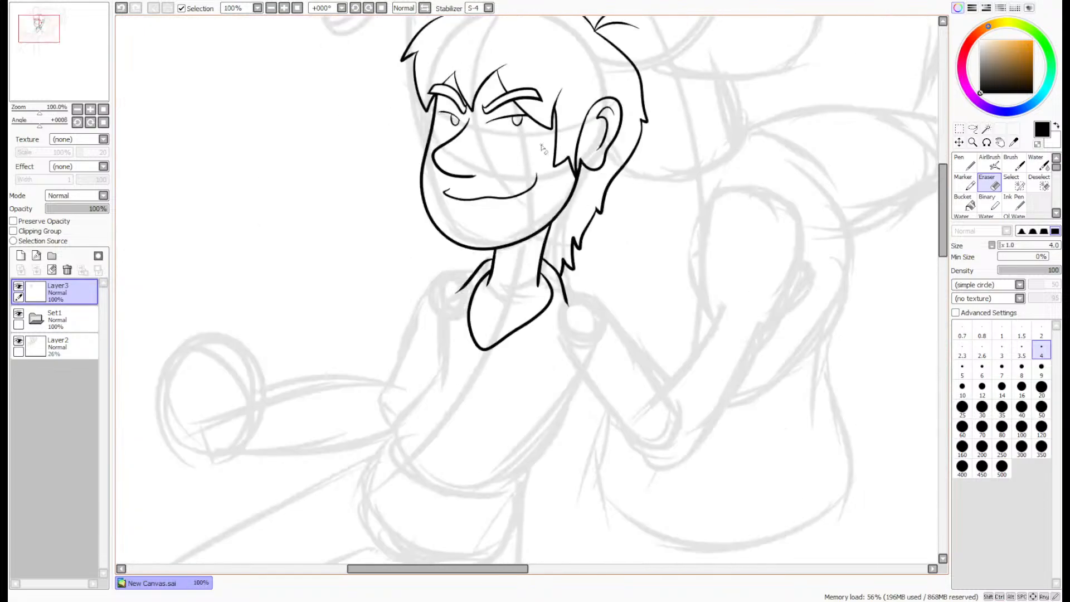
- Add a new layer and ink a pointed sideburn lock over the front of the ear with the size 8 Pen
{"action": "scroll", "coordinate": [598, 115], "scroll_direction": "up", "scroll_amount": 5}
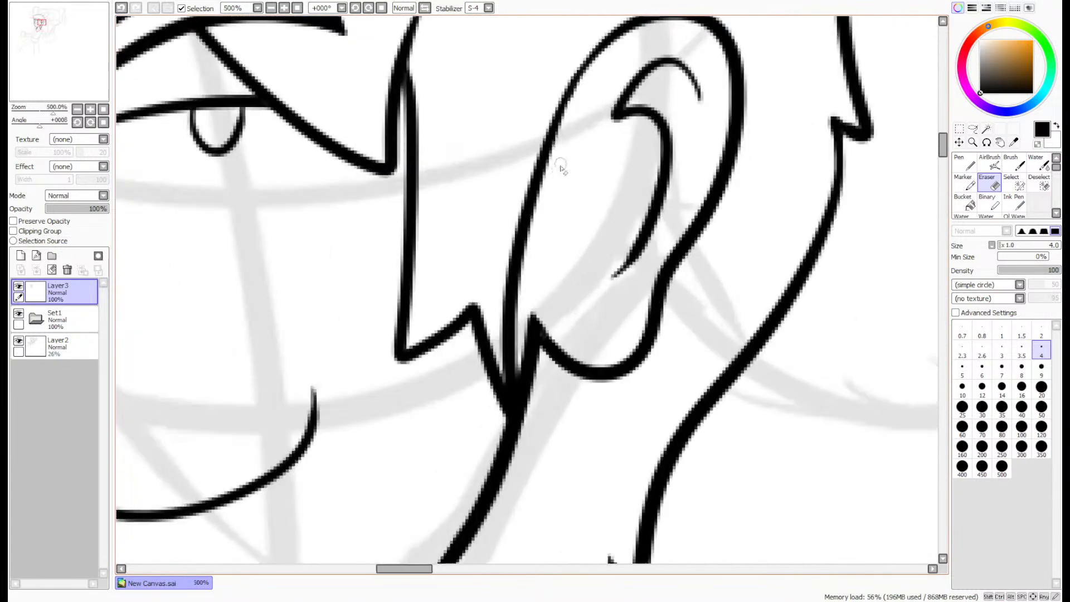
{"action": "left_click", "coordinate": [20, 255]}
{"action": "left_click", "coordinate": [966, 164]}
{"action": "left_click", "coordinate": [1021, 368]}
{"action": "mouse_move", "coordinate": [578, 74]}
{"action": "left_mouse_down"}
{"action": "mouse_move", "coordinate": [546, 305]}
{"action": "mouse_move", "coordinate": [480, 312]}
{"action": "left_mouse_up"}
- Erase the ear and jaw lines on Layer3 that overlap the new sideburn lock, using the size 4 Eraser
{"action": "left_click", "coordinate": [62, 318]}
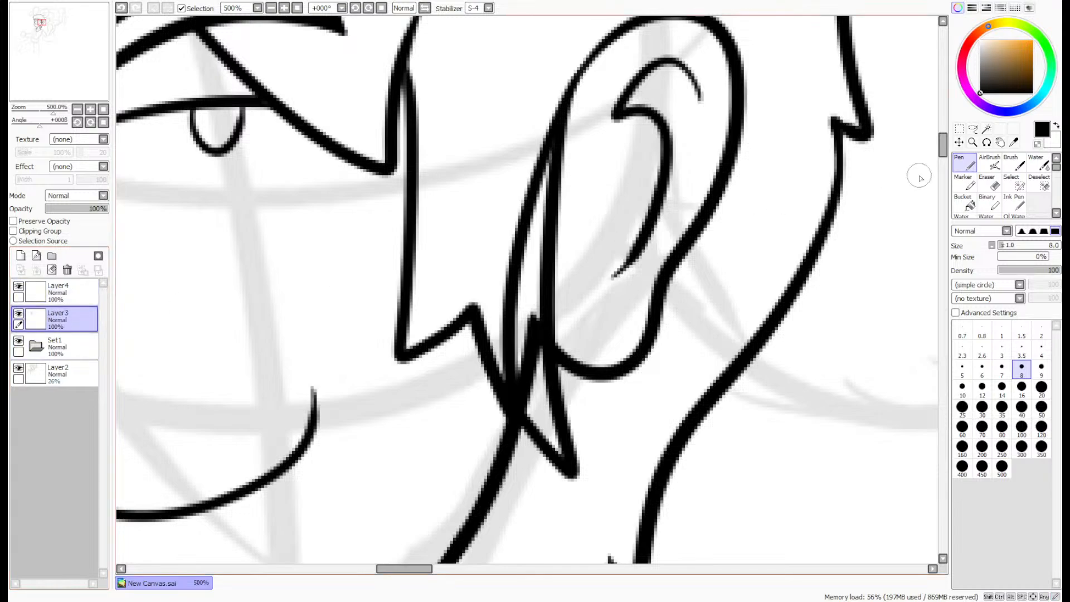
{"action": "left_click", "coordinate": [988, 183]}
{"action": "scroll", "coordinate": [536, 350], "scroll_direction": "up", "scroll_amount": 2}
{"action": "mouse_move", "coordinate": [539, 411]}
{"action": "left_mouse_down"}
{"action": "mouse_move", "coordinate": [495, 353]}
{"action": "mouse_move", "coordinate": [479, 377]}
{"action": "left_mouse_up"}
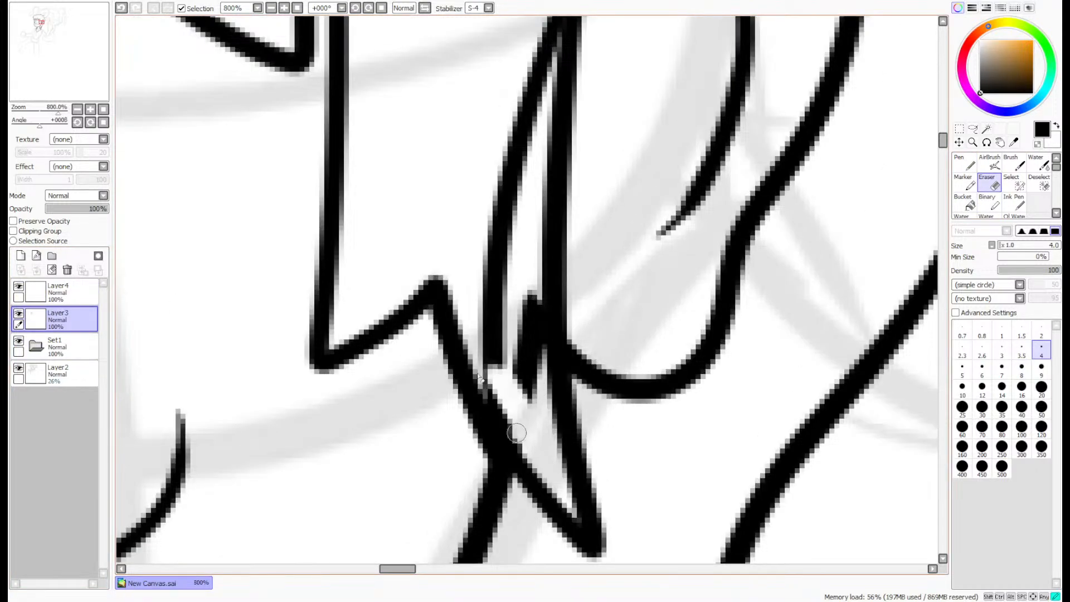
{"action": "mouse_move", "coordinate": [516, 432]}
{"action": "left_mouse_down"}
{"action": "mouse_move", "coordinate": [535, 456]}
{"action": "mouse_move", "coordinate": [519, 400]}
{"action": "mouse_move", "coordinate": [532, 386]}
{"action": "mouse_move", "coordinate": [528, 395]}
{"action": "mouse_move", "coordinate": [534, 337]}
{"action": "mouse_move", "coordinate": [545, 339]}
{"action": "mouse_move", "coordinate": [483, 359]}
{"action": "mouse_move", "coordinate": [494, 310]}
{"action": "mouse_move", "coordinate": [512, 294]}
{"action": "mouse_move", "coordinate": [529, 152]}
{"action": "left_mouse_up"}
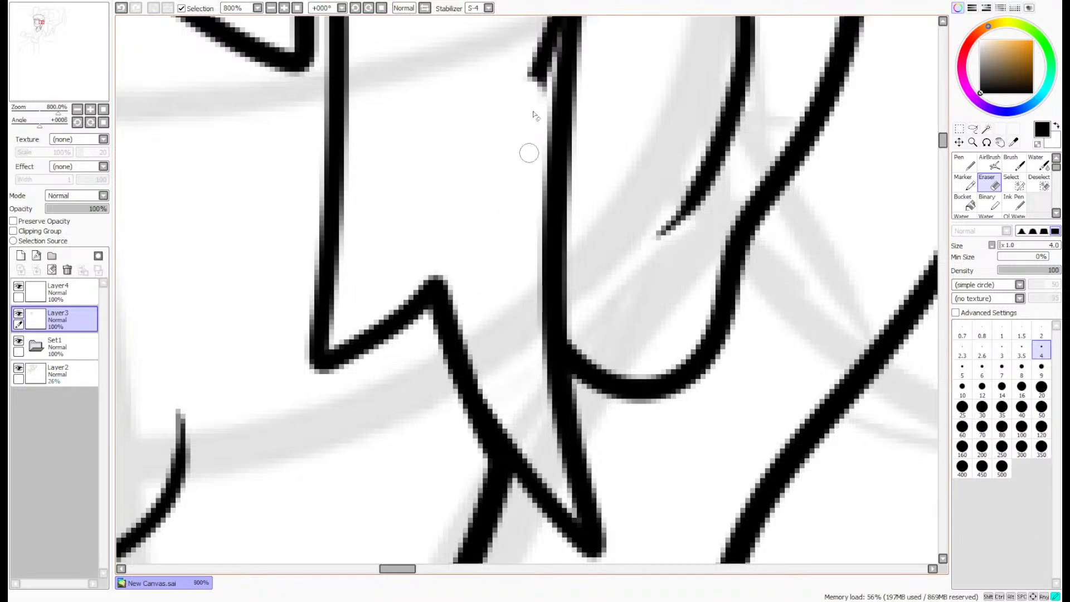
{"action": "scroll", "coordinate": [914, 212], "scroll_direction": "up", "scroll_amount": 5}
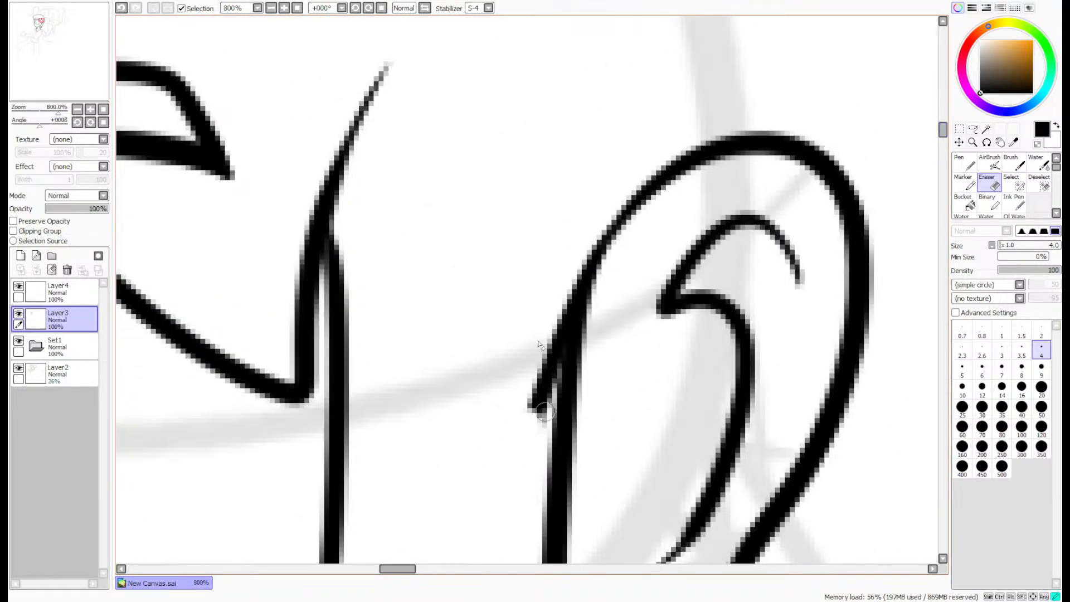
{"action": "mouse_move", "coordinate": [545, 413]}
{"action": "left_mouse_down"}
{"action": "mouse_move", "coordinate": [537, 382]}
{"action": "mouse_move", "coordinate": [535, 418]}
{"action": "mouse_move", "coordinate": [580, 262]}
{"action": "left_mouse_up"}
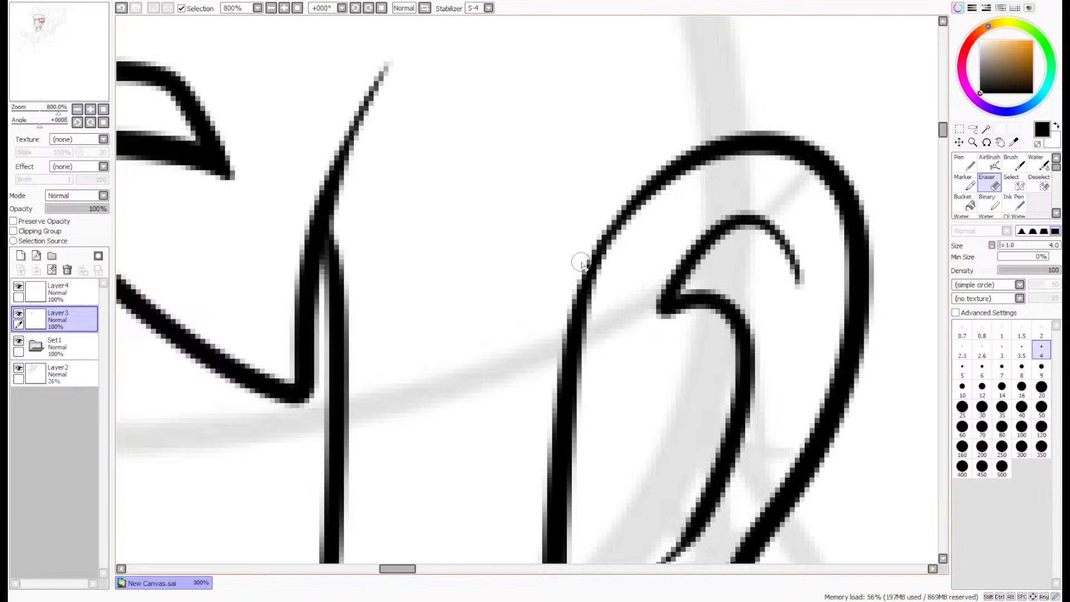
- Merge Layer4 down into Layer3 and thicken the ear's upper front outline with the size 8 Pen
{"action": "left_click", "coordinate": [56, 292]}
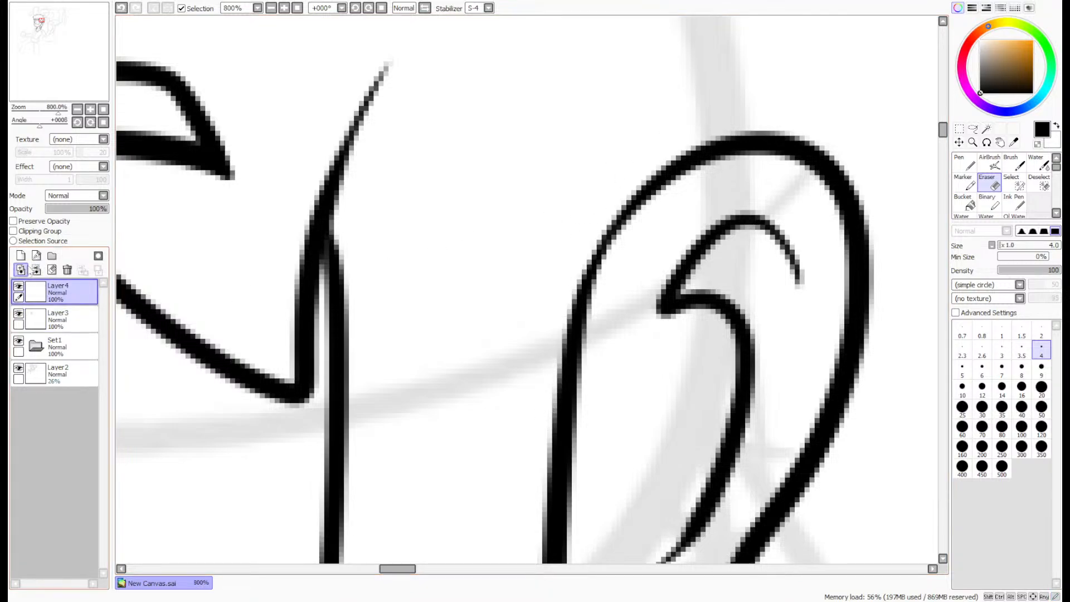
{"action": "left_click", "coordinate": [36, 270]}
{"action": "left_click", "coordinate": [964, 164]}
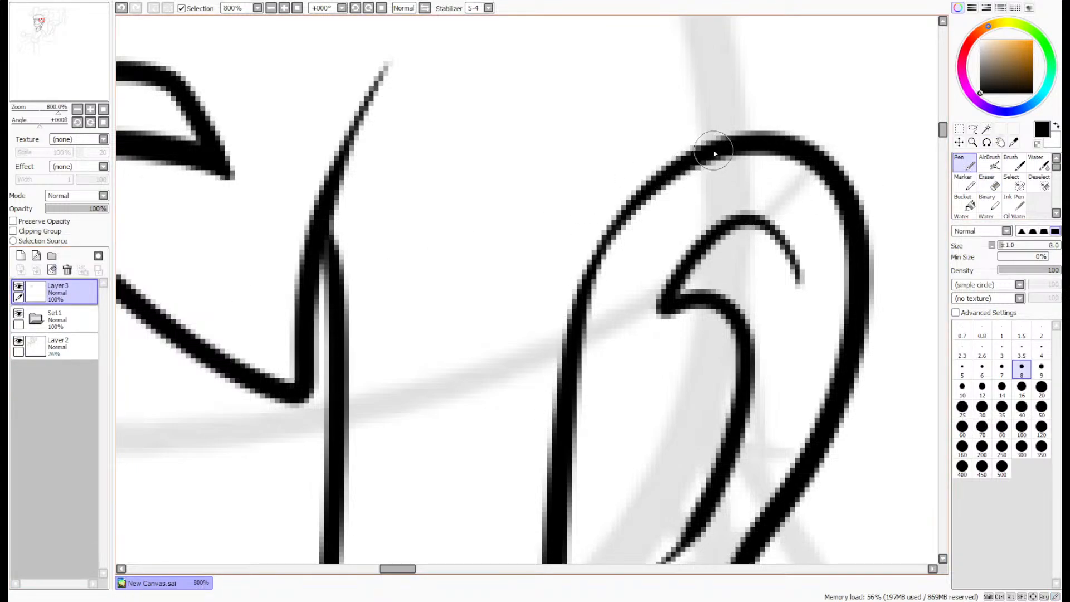
{"action": "mouse_move", "coordinate": [694, 162]}
{"action": "left_mouse_down"}
{"action": "mouse_move", "coordinate": [613, 243]}
{"action": "mouse_move", "coordinate": [581, 327]}
{"action": "left_mouse_up"}
{"action": "left_click_drag", "start_coordinate": [608, 256], "coordinate": [580, 357]}
{"action": "scroll", "coordinate": [579, 364], "scroll_direction": "down", "scroll_amount": 5}
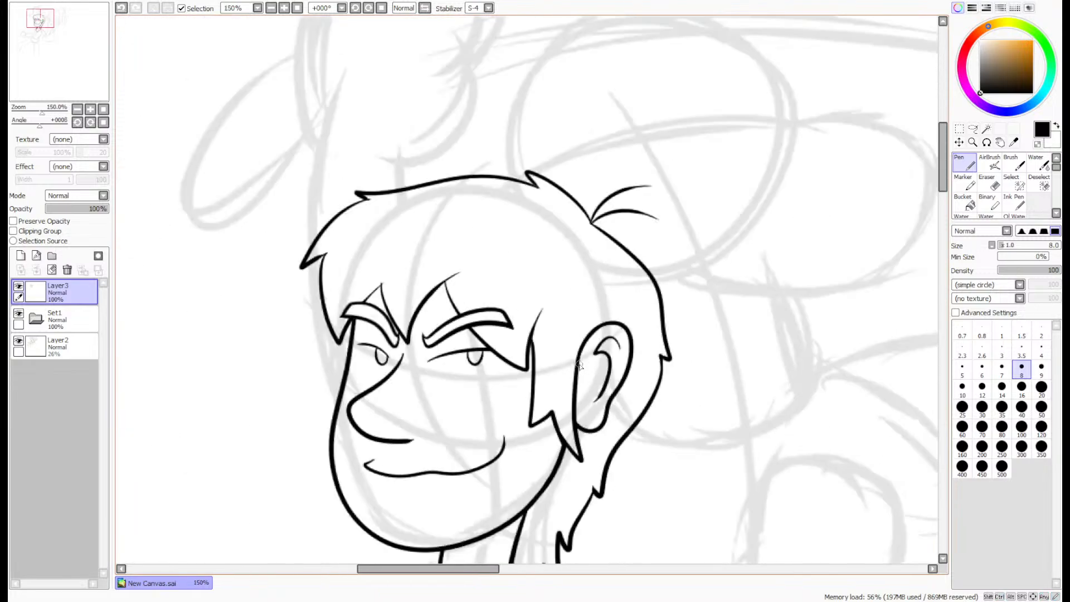
- Erase the stray pixels at the peak of the small fringe gap above the far eyebrow
{"action": "scroll", "coordinate": [429, 267], "scroll_direction": "up", "scroll_amount": 6}
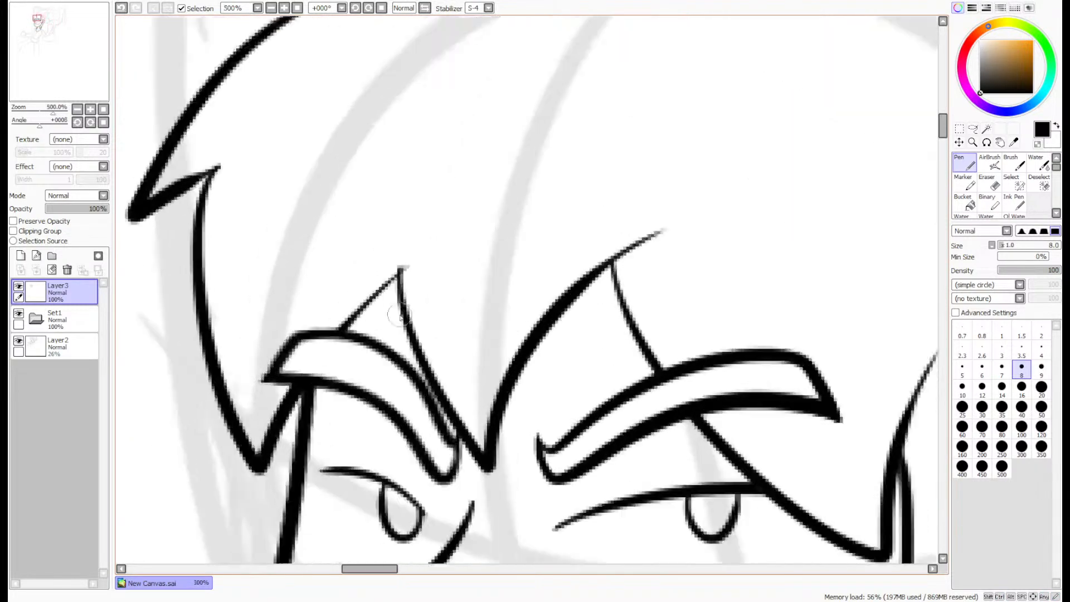
{"action": "mouse_move", "coordinate": [412, 356]}
{"action": "left_mouse_down"}
{"action": "mouse_move", "coordinate": [387, 239]}
{"action": "mouse_move", "coordinate": [253, 360]}
{"action": "mouse_move", "coordinate": [390, 219]}
{"action": "mouse_move", "coordinate": [404, 347]}
{"action": "left_mouse_up"}
{"action": "key", "text": "ctrl+z"}
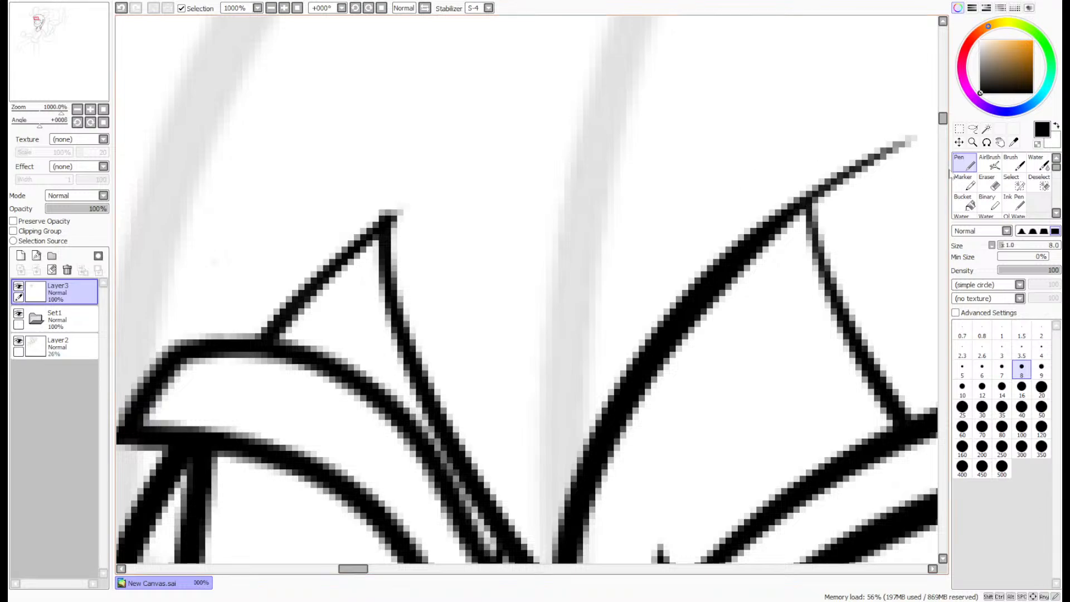
{"action": "key", "text": "e"}
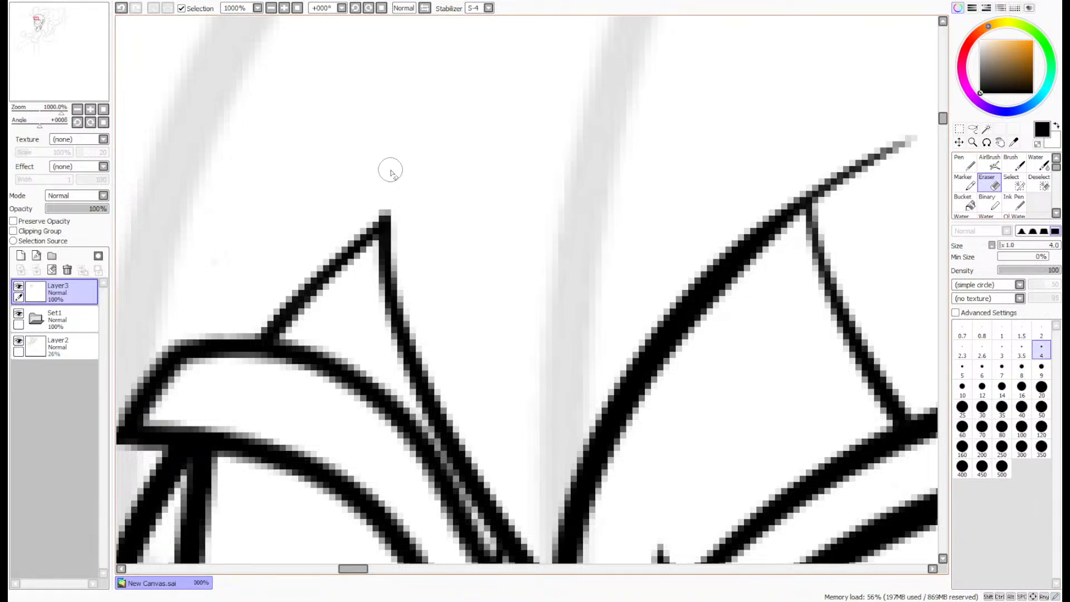
- Ink a jagged hair lock on the far side of the face, beside the far eye, with the size 8 Pen
{"action": "left_click", "coordinate": [971, 165]}
{"action": "key", "text": "Page_Down"}
{"action": "key", "text": "Page_Down"}
{"action": "key", "text": "Page_Down"}
{"action": "key", "text": "Page_Down"}
{"action": "key", "text": "Page_Down"}
{"action": "key", "text": "Page_Down"}
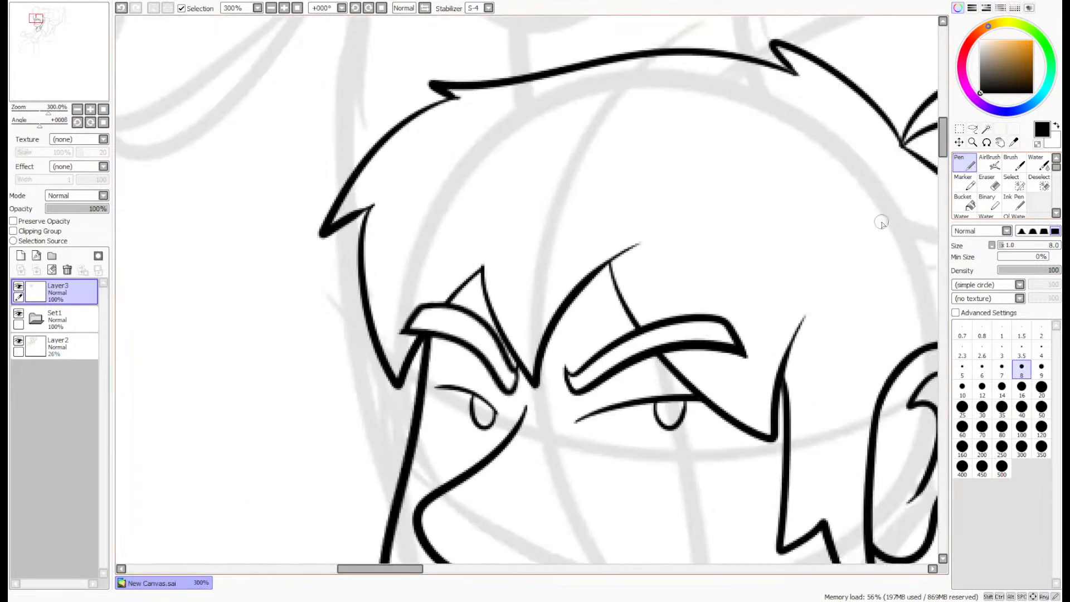
{"action": "left_click_drag", "start_coordinate": [57, 83], "coordinate": [60, 86]}
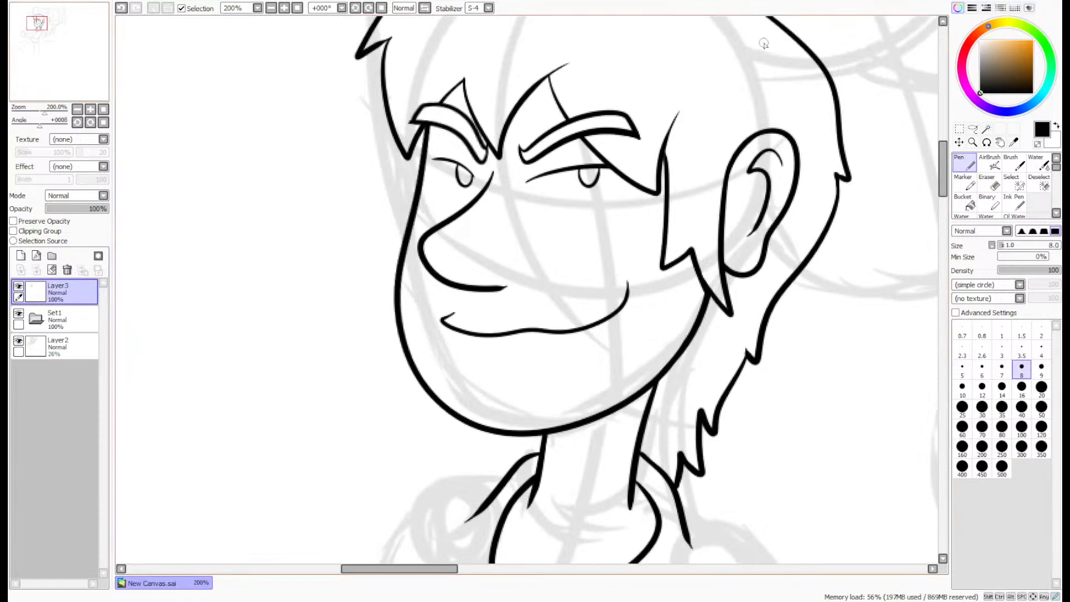
{"action": "mouse_move", "coordinate": [390, 126]}
{"action": "left_mouse_down"}
{"action": "mouse_move", "coordinate": [386, 192]}
{"action": "mouse_move", "coordinate": [393, 245]}
{"action": "left_mouse_up"}
{"action": "scroll", "coordinate": [393, 246], "scroll_direction": "down", "scroll_amount": 1}
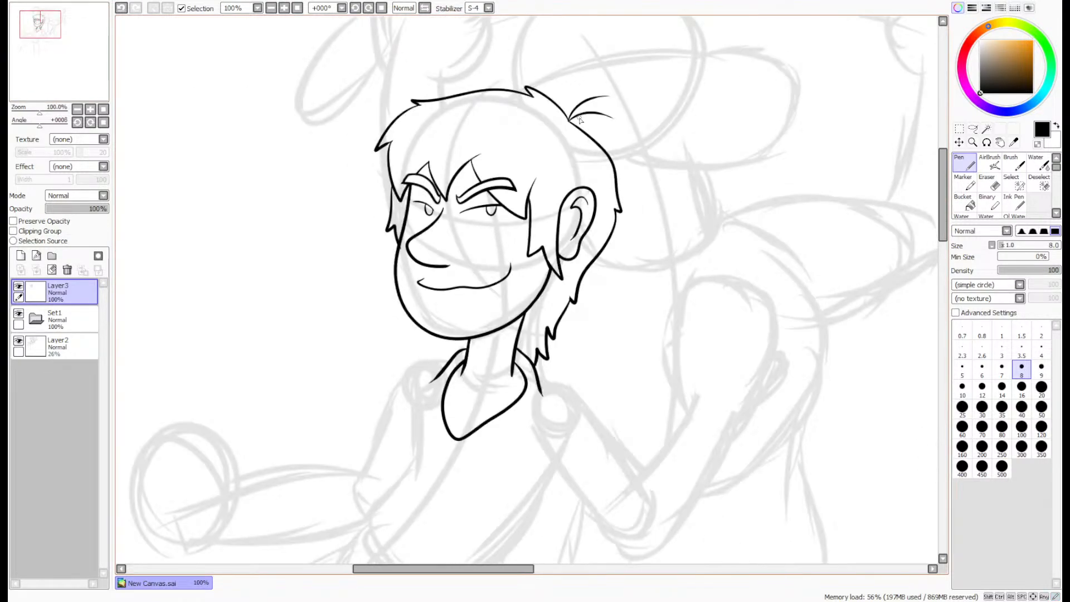
- Shift the inked head on Layer3 slightly up and to the right over the sketch, and switch back to the Pen
{"action": "scroll", "coordinate": [566, 146], "scroll_direction": "down", "scroll_amount": 1}
{"action": "left_click", "coordinate": [973, 142]}
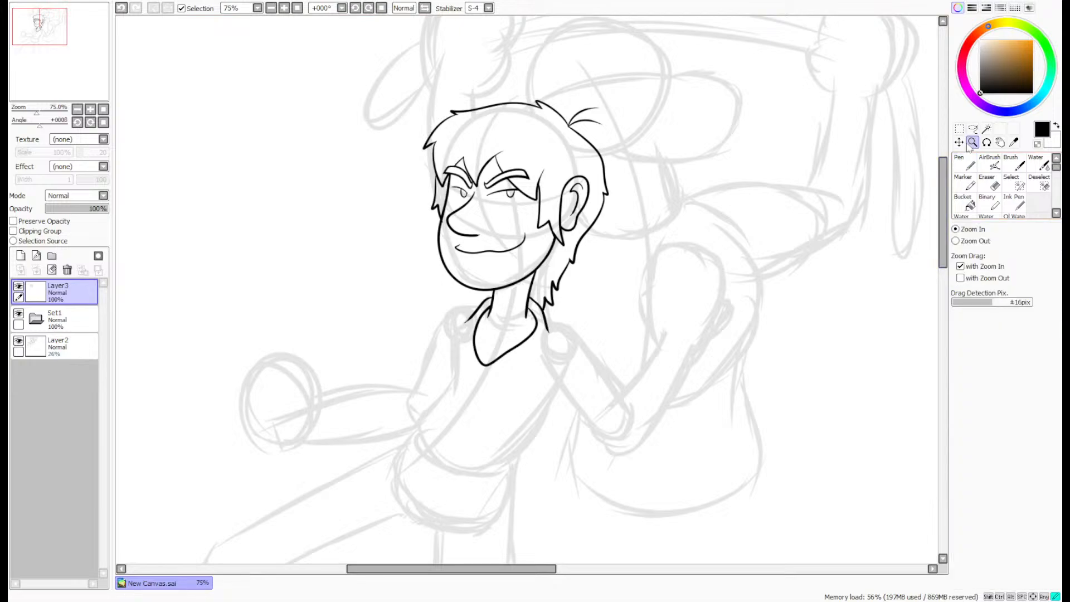
{"action": "left_click", "coordinate": [603, 263]}
{"action": "scroll", "coordinate": [901, 135], "scroll_direction": "down", "scroll_amount": 1}
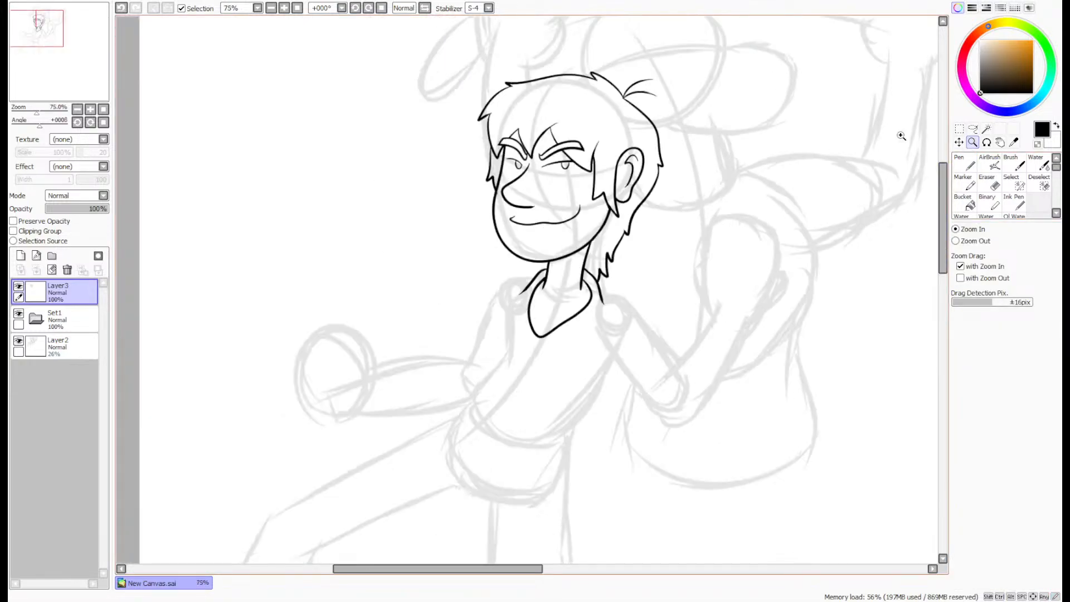
{"action": "left_click", "coordinate": [959, 142]}
{"action": "mouse_move", "coordinate": [663, 241]}
{"action": "left_mouse_down"}
{"action": "mouse_move", "coordinate": [674, 243]}
{"action": "mouse_move", "coordinate": [669, 233]}
{"action": "left_mouse_up"}
{"action": "left_click", "coordinate": [965, 164]}
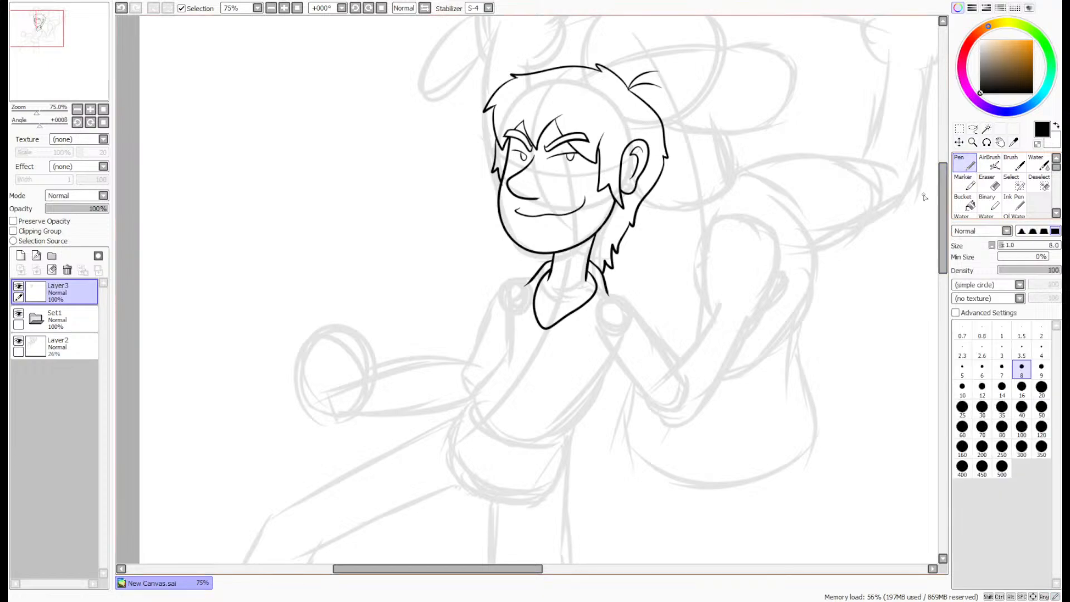
{"action": "left_click_drag", "start_coordinate": [61, 68], "coordinate": [68, 61]}
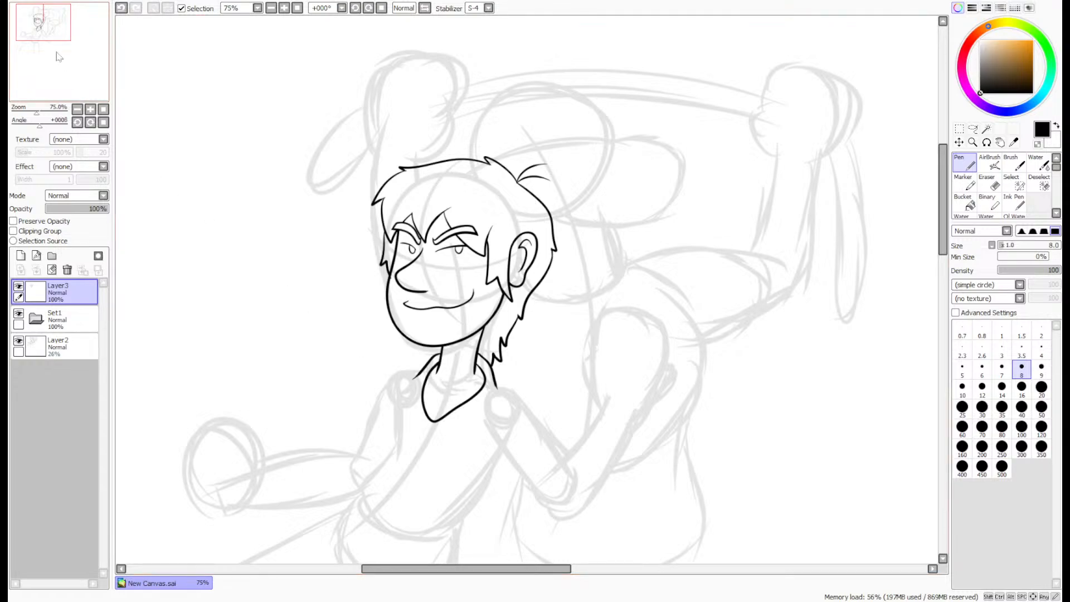
- Ink a curved fold line just below the shirt's collar with the size 8 Pen
{"action": "left_click_drag", "start_coordinate": [59, 56], "coordinate": [53, 67]}
{"action": "scroll", "coordinate": [555, 237], "scroll_direction": "up", "scroll_amount": 2}
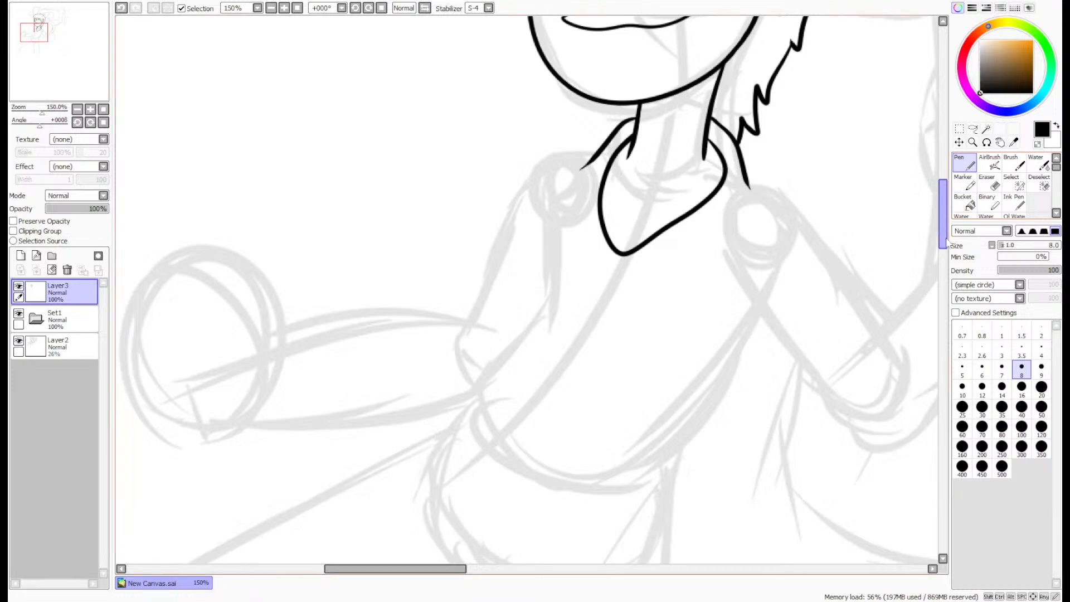
{"action": "scroll", "coordinate": [613, 253], "scroll_direction": "up", "scroll_amount": 5}
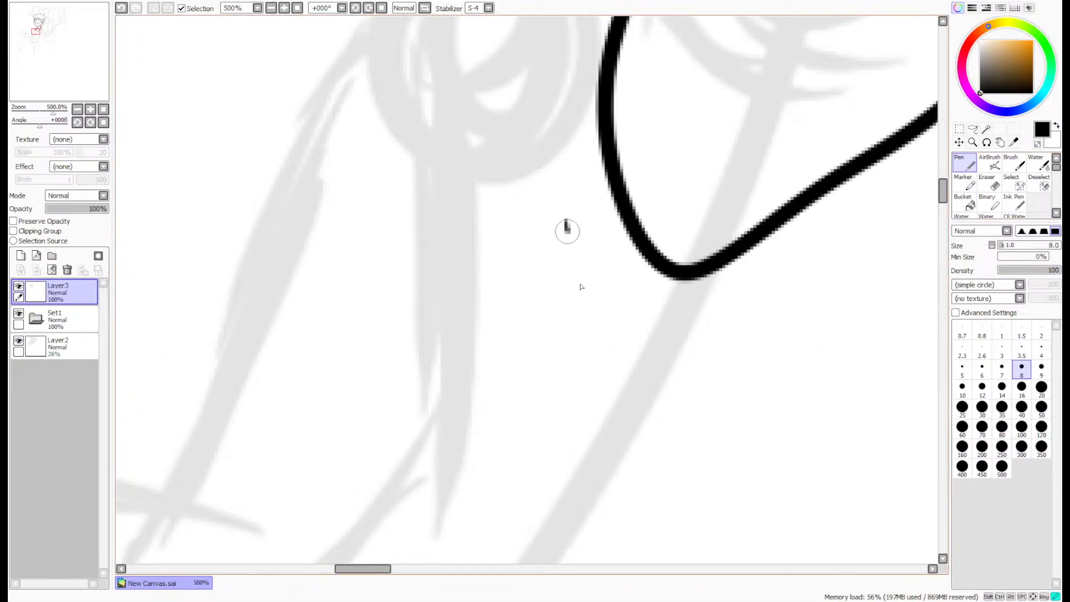
{"action": "mouse_move", "coordinate": [566, 221]}
{"action": "left_mouse_down"}
{"action": "mouse_move", "coordinate": [678, 348]}
{"action": "mouse_move", "coordinate": [821, 278]}
{"action": "left_mouse_up"}
{"action": "key", "text": "ctrl+z"}
{"action": "mouse_move", "coordinate": [562, 222]}
{"action": "left_mouse_down"}
{"action": "mouse_move", "coordinate": [608, 297]}
{"action": "mouse_move", "coordinate": [809, 291]}
{"action": "mouse_move", "coordinate": [716, 370]}
{"action": "left_mouse_up"}
{"action": "scroll", "coordinate": [829, 276], "scroll_direction": "down", "scroll_amount": 6}
{"action": "scroll", "coordinate": [457, 245], "scroll_direction": "up", "scroll_amount": 2}
- Ink the torso's far side from the shoulder down, with a short second fold line branching off below the armpit
{"action": "mouse_move", "coordinate": [63, 85]}
{"action": "left_mouse_down"}
{"action": "mouse_move", "coordinate": [88, 88]}
{"action": "mouse_move", "coordinate": [73, 80]}
{"action": "left_mouse_up"}
{"action": "scroll", "coordinate": [70, 73], "scroll_direction": "down", "scroll_amount": 2}
{"action": "scroll", "coordinate": [537, 309], "scroll_direction": "up", "scroll_amount": 2}
{"action": "scroll", "coordinate": [605, 178], "scroll_direction": "up", "scroll_amount": 1}
{"action": "left_click_drag", "start_coordinate": [565, 99], "coordinate": [527, 361]}
{"action": "key", "text": "ctrl+z"}
{"action": "left_click_drag", "start_coordinate": [569, 100], "coordinate": [561, 349]}
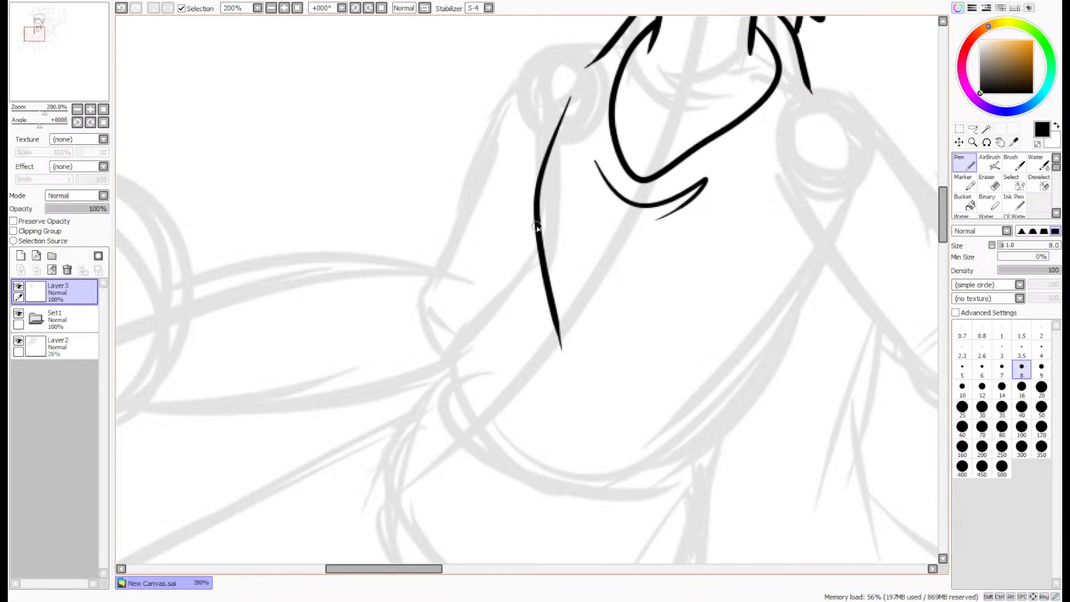
{"action": "left_click_drag", "start_coordinate": [536, 227], "coordinate": [504, 352]}
{"action": "key", "text": "ctrl+z"}
{"action": "left_click_drag", "start_coordinate": [535, 220], "coordinate": [506, 340]}
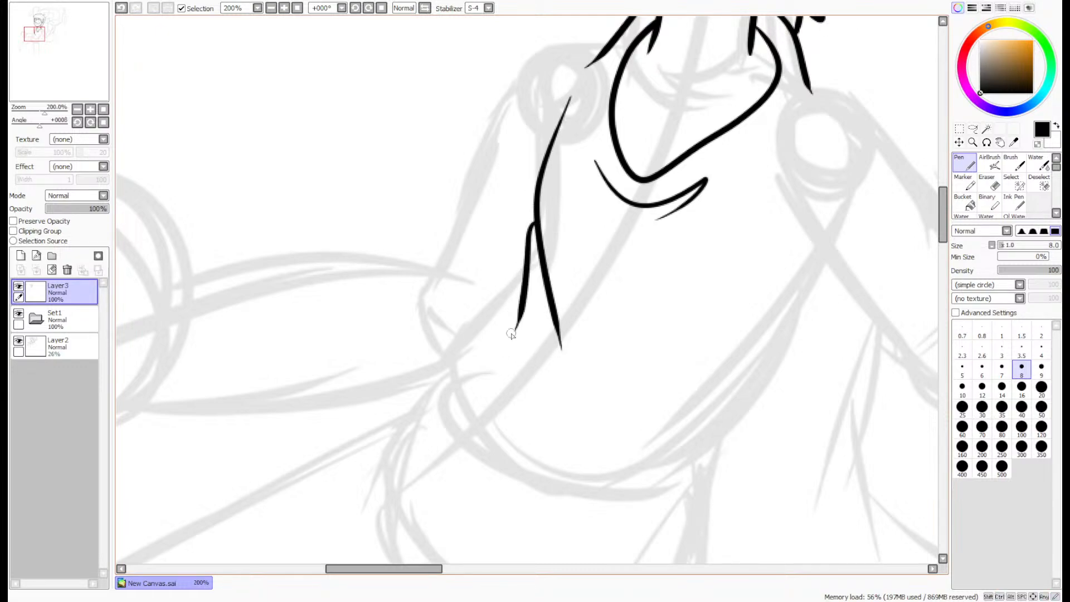
- Ink the shirt's flared lower edge with its wavy hem, plus the near side of the torso and its hem fold
{"action": "scroll", "coordinate": [583, 187], "scroll_direction": "down", "scroll_amount": 2}
{"action": "scroll", "coordinate": [676, 192], "scroll_direction": "up", "scroll_amount": 1}
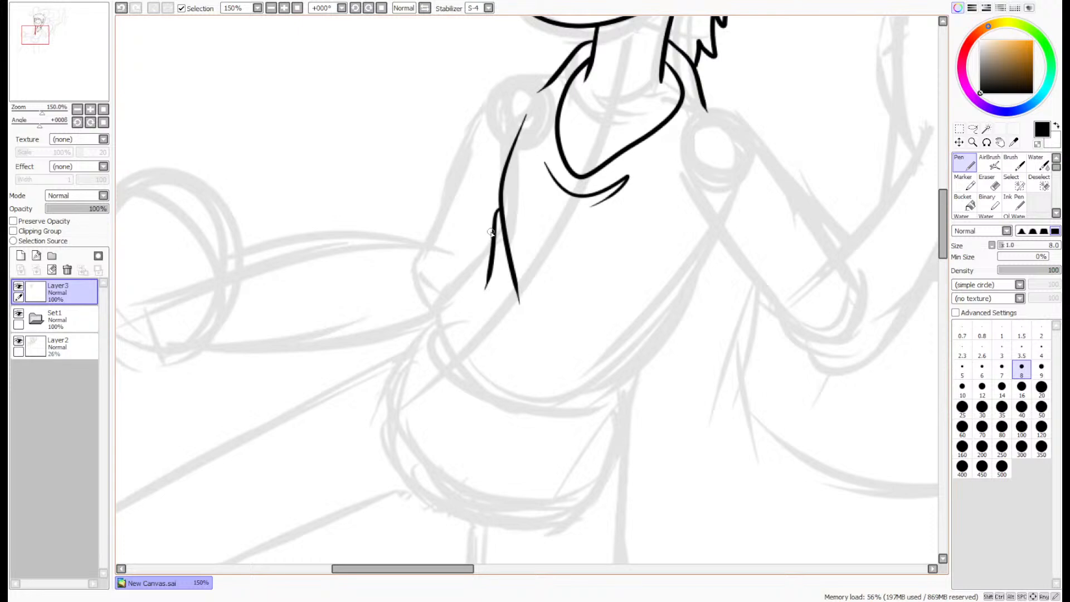
{"action": "mouse_move", "coordinate": [490, 233]}
{"action": "left_mouse_down"}
{"action": "mouse_move", "coordinate": [358, 318]}
{"action": "mouse_move", "coordinate": [373, 339]}
{"action": "mouse_move", "coordinate": [463, 363]}
{"action": "mouse_move", "coordinate": [549, 418]}
{"action": "mouse_move", "coordinate": [647, 525]}
{"action": "left_mouse_up"}
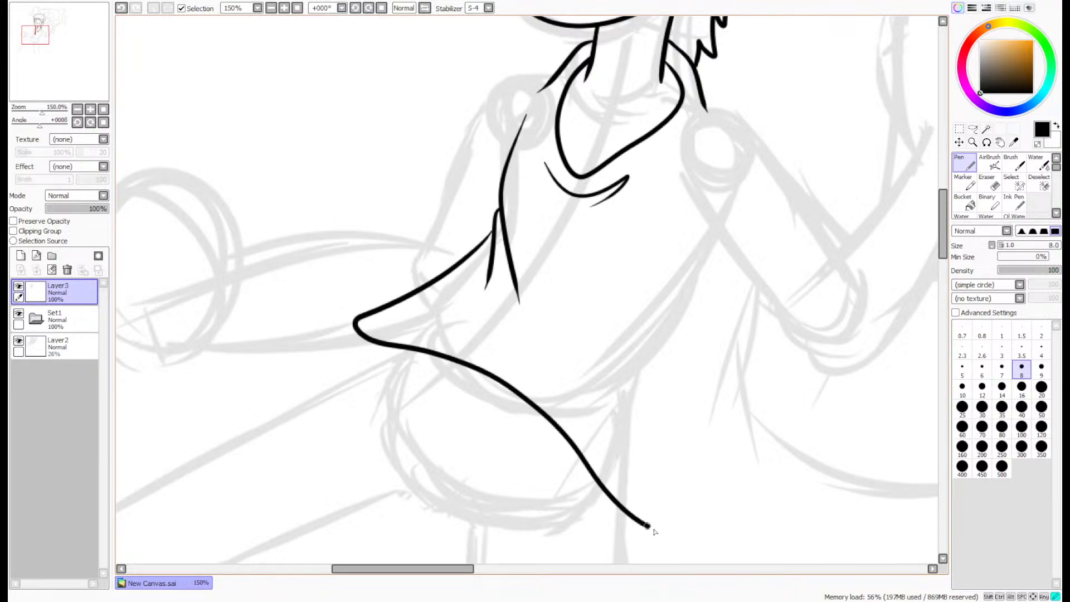
{"action": "key", "text": "ctrl+z"}
{"action": "mouse_move", "coordinate": [492, 234]}
{"action": "left_mouse_down"}
{"action": "mouse_move", "coordinate": [395, 314]}
{"action": "mouse_move", "coordinate": [355, 370]}
{"action": "mouse_move", "coordinate": [429, 354]}
{"action": "mouse_move", "coordinate": [512, 388]}
{"action": "mouse_move", "coordinate": [594, 463]}
{"action": "mouse_move", "coordinate": [671, 471]}
{"action": "left_mouse_up"}
{"action": "left_click_drag", "start_coordinate": [726, 241], "coordinate": [611, 394]}
{"action": "mouse_move", "coordinate": [655, 327]}
{"action": "left_mouse_down"}
{"action": "mouse_move", "coordinate": [648, 478]}
{"action": "mouse_move", "coordinate": [693, 474]}
{"action": "mouse_move", "coordinate": [712, 379]}
{"action": "mouse_move", "coordinate": [649, 497]}
{"action": "mouse_move", "coordinate": [635, 475]}
{"action": "mouse_move", "coordinate": [640, 459]}
{"action": "left_mouse_up"}
{"action": "key", "text": "e"}
{"action": "scroll", "coordinate": [656, 481], "scroll_direction": "up", "scroll_amount": 4}
{"action": "scroll", "coordinate": [641, 459], "scroll_direction": "down", "scroll_amount": 4}
{"action": "scroll", "coordinate": [624, 158], "scroll_direction": "down", "scroll_amount": 2}
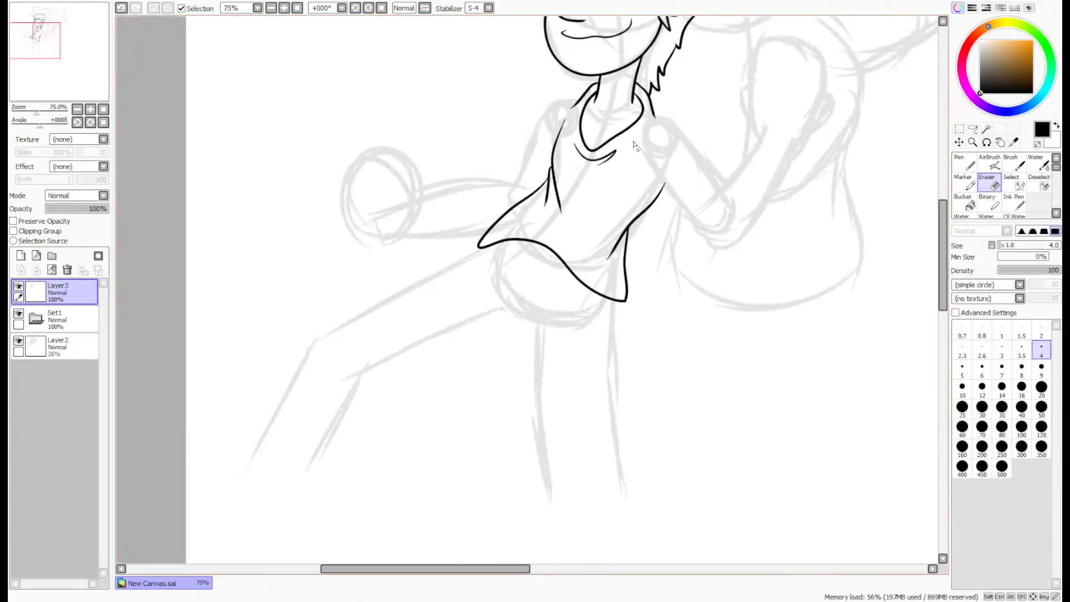
- Ink the far shoulder and short sleeve from the collar down to the shirt's side with the size 8 Pen
{"action": "scroll", "coordinate": [594, 141], "scroll_direction": "up", "scroll_amount": 4}
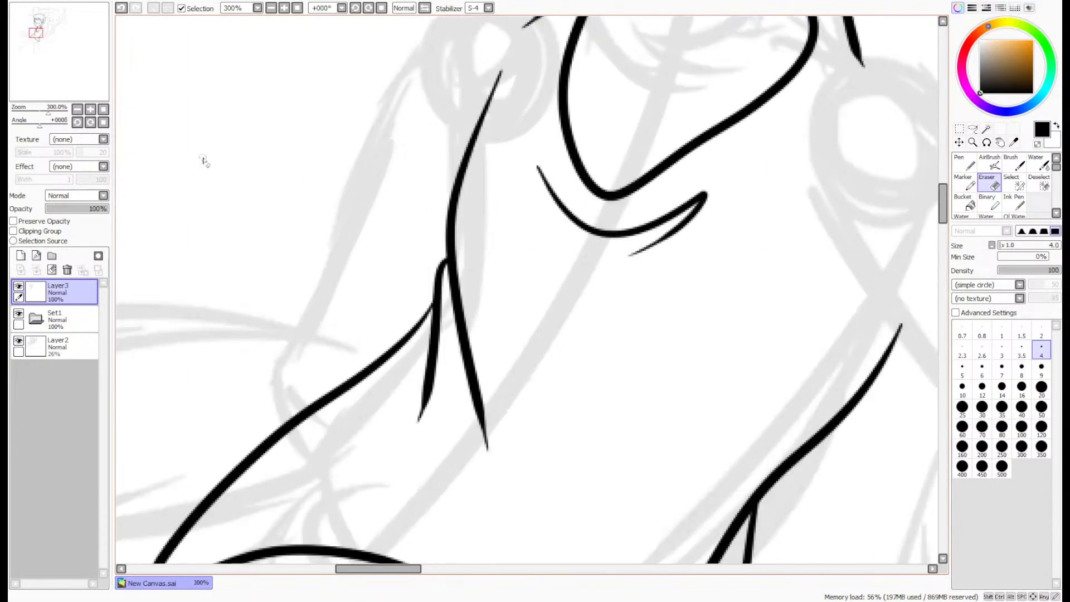
{"action": "left_click_drag", "start_coordinate": [56, 61], "coordinate": [54, 61]}
{"action": "key", "text": "n"}
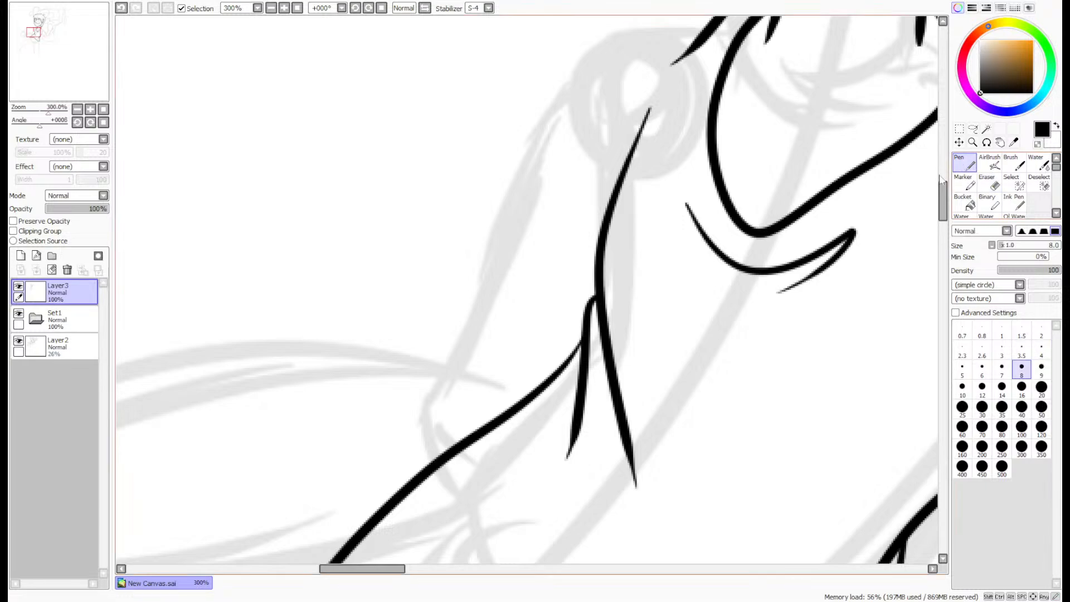
{"action": "scroll", "coordinate": [715, 103], "scroll_direction": "up", "scroll_amount": 2}
{"action": "mouse_move", "coordinate": [724, 106]}
{"action": "left_mouse_down"}
{"action": "mouse_move", "coordinate": [572, 140]}
{"action": "mouse_move", "coordinate": [453, 366]}
{"action": "mouse_move", "coordinate": [434, 378]}
{"action": "mouse_move", "coordinate": [457, 446]}
{"action": "mouse_move", "coordinate": [532, 500]}
{"action": "left_mouse_up"}
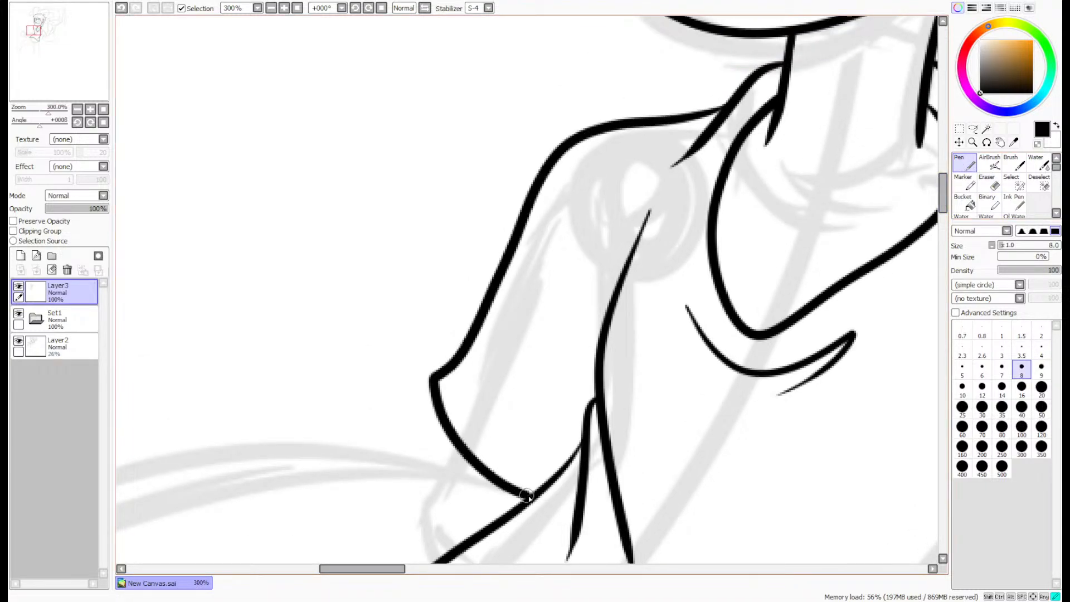
- Thicken the shirt's side line beneath the far sleeve and add a short curved crease on the far shoulder
{"action": "scroll", "coordinate": [601, 390], "scroll_direction": "up", "scroll_amount": 4}
{"action": "mouse_move", "coordinate": [614, 348]}
{"action": "left_mouse_down"}
{"action": "mouse_move", "coordinate": [586, 395]}
{"action": "mouse_move", "coordinate": [518, 462]}
{"action": "mouse_move", "coordinate": [617, 360]}
{"action": "mouse_move", "coordinate": [615, 344]}
{"action": "mouse_move", "coordinate": [534, 480]}
{"action": "left_mouse_up"}
{"action": "scroll", "coordinate": [507, 482], "scroll_direction": "down", "scroll_amount": 4}
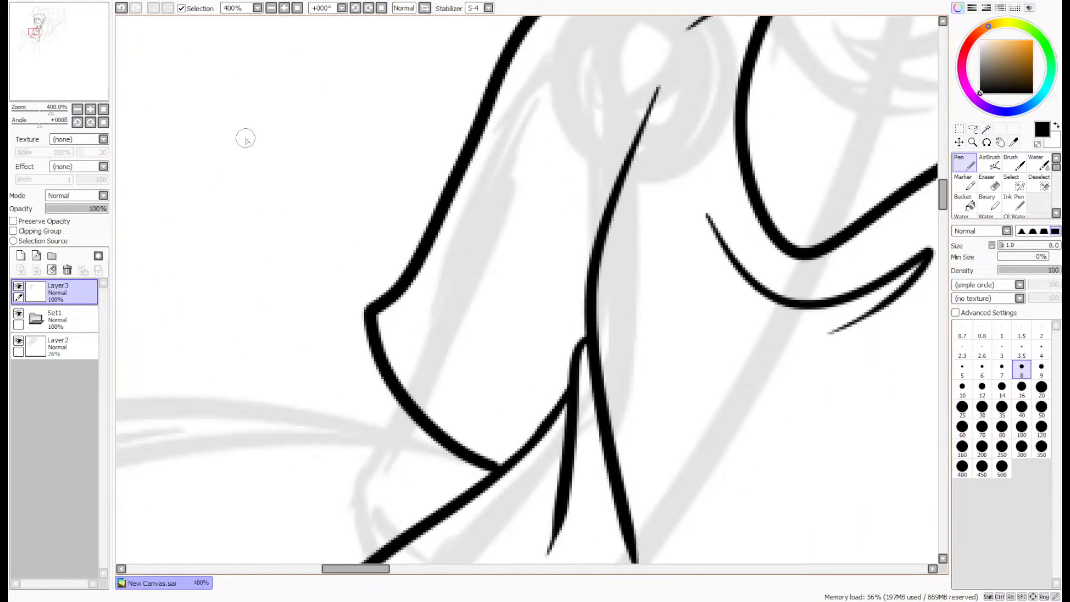
{"action": "scroll", "coordinate": [245, 138], "scroll_direction": "up", "scroll_amount": 1}
{"action": "left_click_drag", "start_coordinate": [521, 191], "coordinate": [601, 254]}
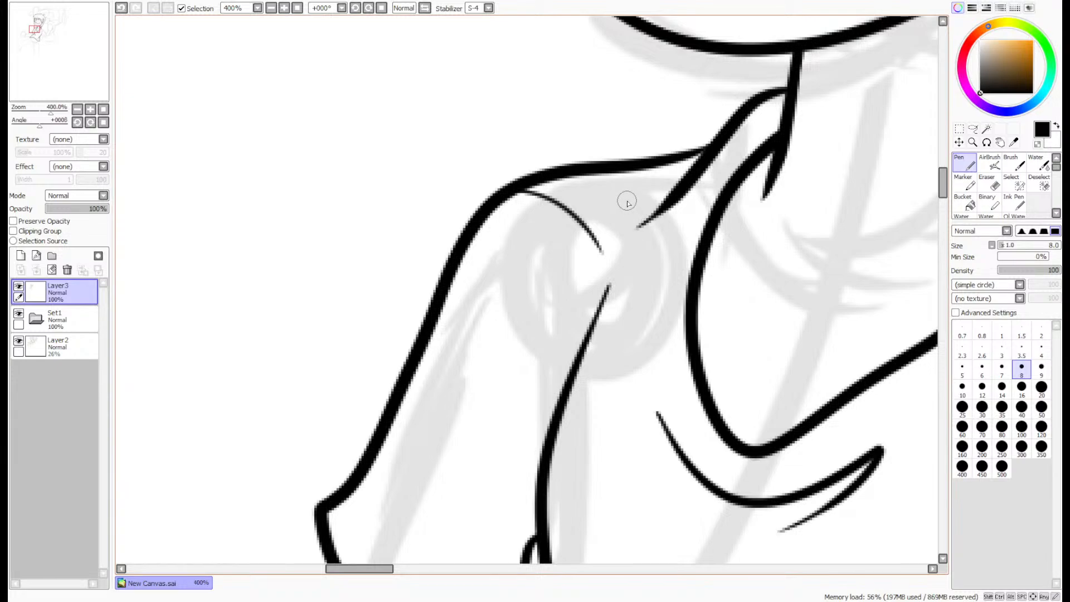
{"action": "scroll", "coordinate": [627, 208], "scroll_direction": "down", "scroll_amount": 4}
{"action": "left_click_drag", "start_coordinate": [48, 80], "coordinate": [61, 71]}
{"action": "scroll", "coordinate": [60, 71], "scroll_direction": "down", "scroll_amount": 1}
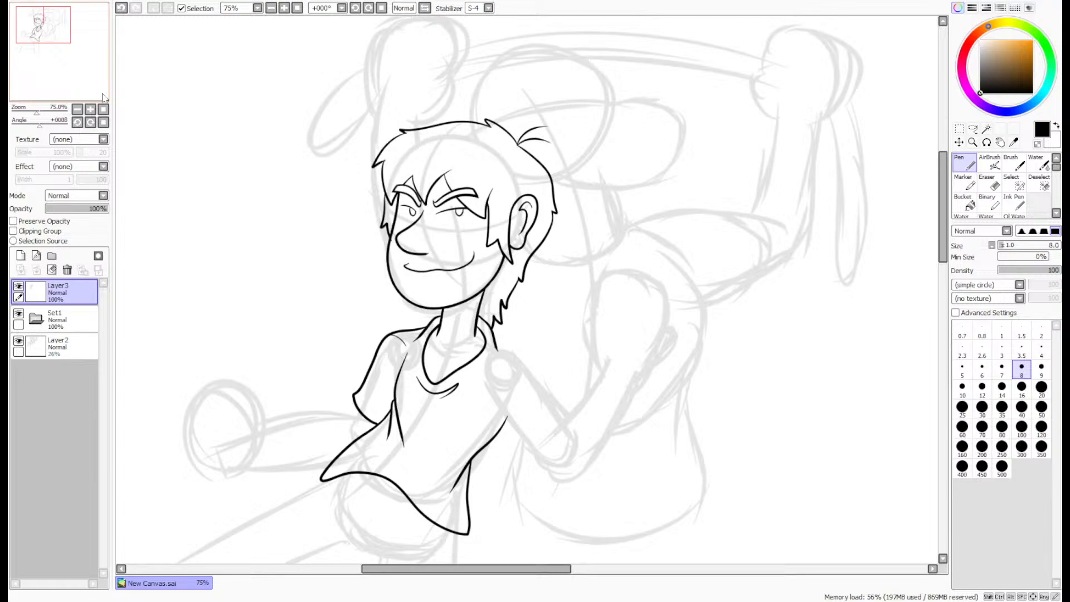
- Create a new layer above Layer3 and ink the near shoulder, short sleeve and armpit line on it
{"action": "scroll", "coordinate": [484, 377], "scroll_direction": "up", "scroll_amount": 3}
{"action": "scroll", "coordinate": [229, 273], "scroll_direction": "up", "scroll_amount": 1}
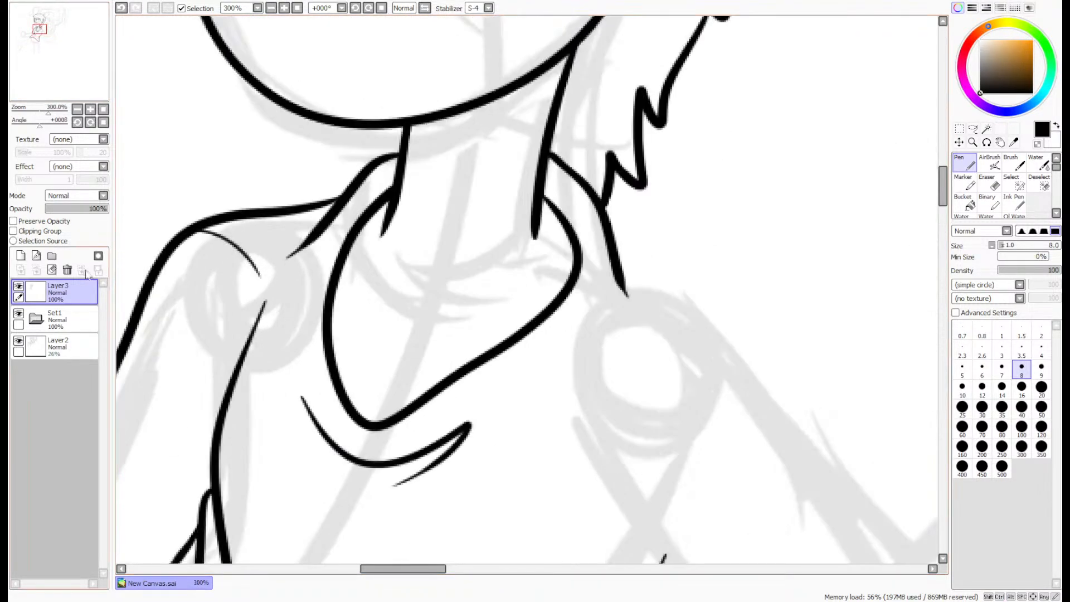
{"action": "left_click", "coordinate": [21, 255]}
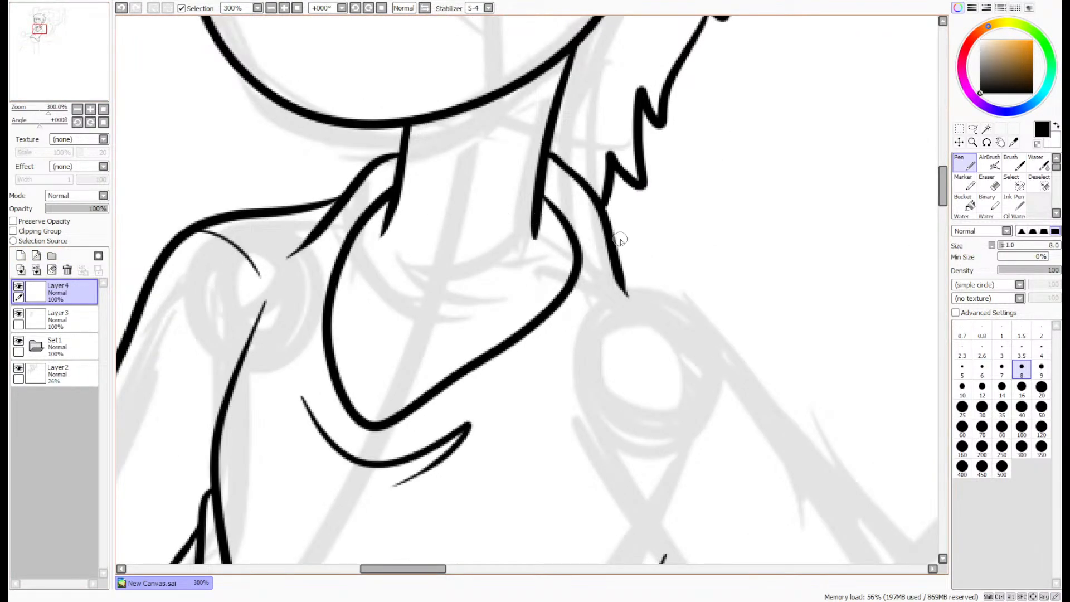
{"action": "mouse_move", "coordinate": [607, 239]}
{"action": "left_mouse_down"}
{"action": "mouse_move", "coordinate": [695, 293]}
{"action": "mouse_move", "coordinate": [778, 391]}
{"action": "mouse_move", "coordinate": [867, 448]}
{"action": "left_mouse_up"}
{"action": "key", "text": "ctrl+z"}
{"action": "mouse_move", "coordinate": [608, 244]}
{"action": "left_mouse_down"}
{"action": "mouse_move", "coordinate": [780, 363]}
{"action": "mouse_move", "coordinate": [916, 485]}
{"action": "mouse_move", "coordinate": [844, 562]}
{"action": "left_mouse_up"}
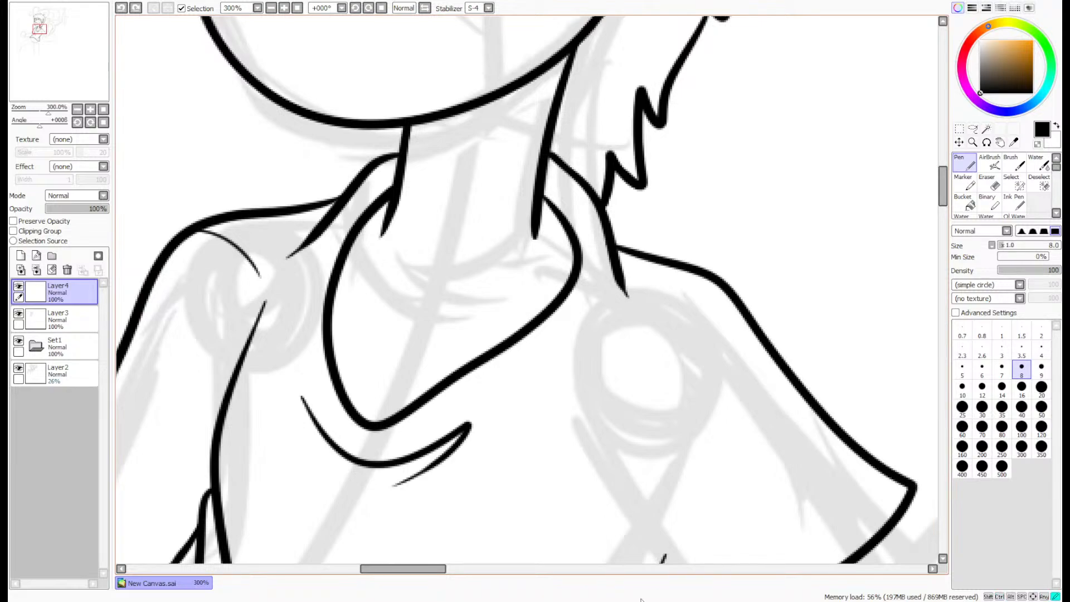
{"action": "left_click_drag", "start_coordinate": [635, 563], "coordinate": [584, 445]}
- Ink a short thin crease beside the near sleeve's armpit line on Layer4
{"action": "left_click_drag", "start_coordinate": [939, 192], "coordinate": [939, 206]}
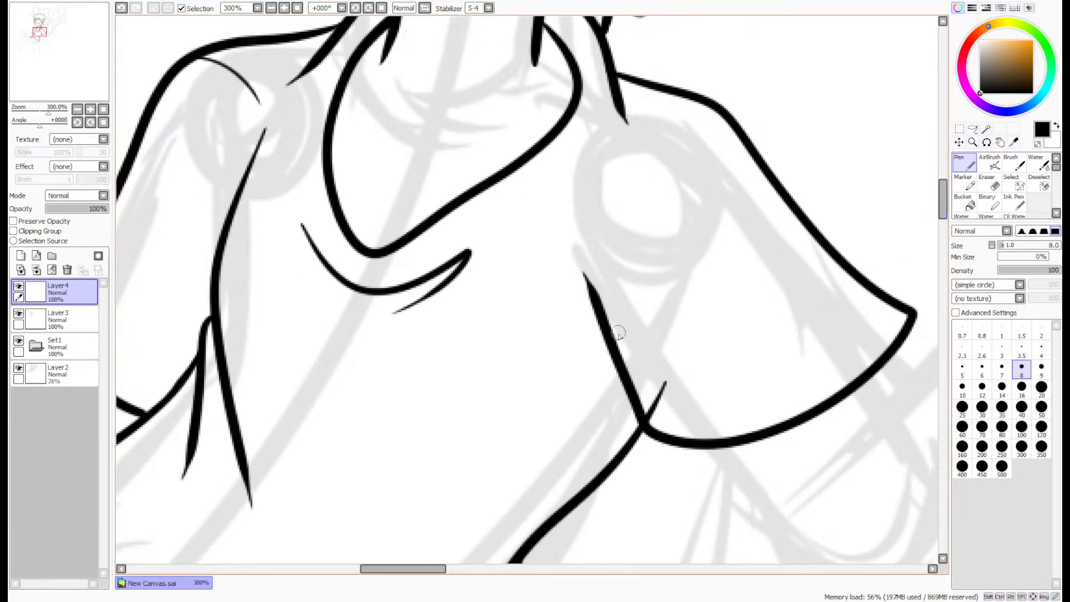
{"action": "mouse_move", "coordinate": [610, 357]}
{"action": "left_mouse_down"}
{"action": "mouse_move", "coordinate": [565, 289]}
{"action": "mouse_move", "coordinate": [608, 349]}
{"action": "left_mouse_up"}
{"action": "key", "text": "ctrl+z"}
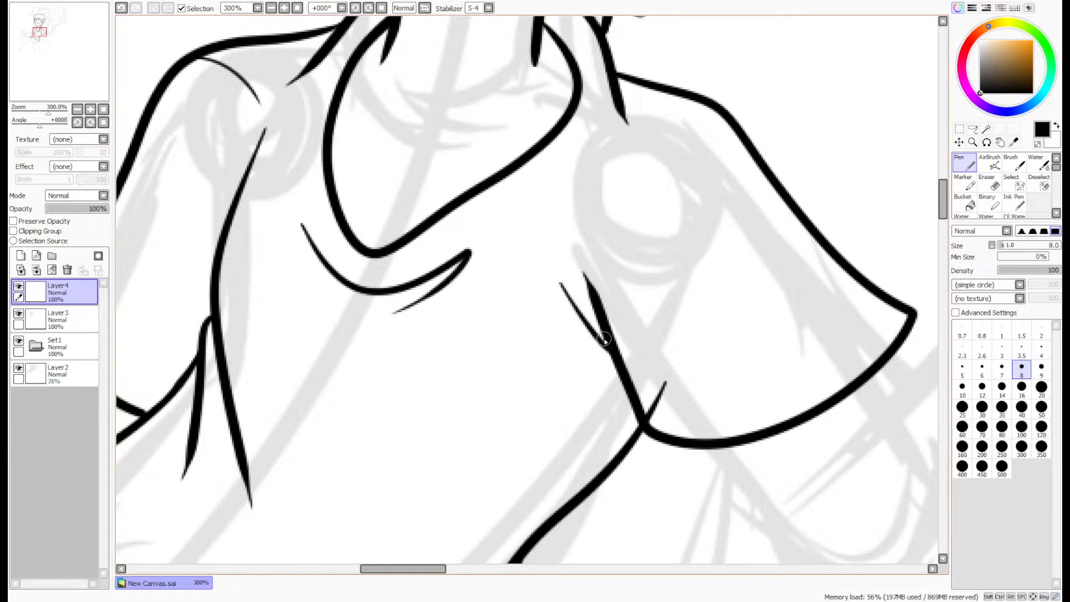
{"action": "scroll", "coordinate": [605, 339], "scroll_direction": "down", "scroll_amount": 4}
{"action": "scroll", "coordinate": [640, 363], "scroll_direction": "up", "scroll_amount": 3}
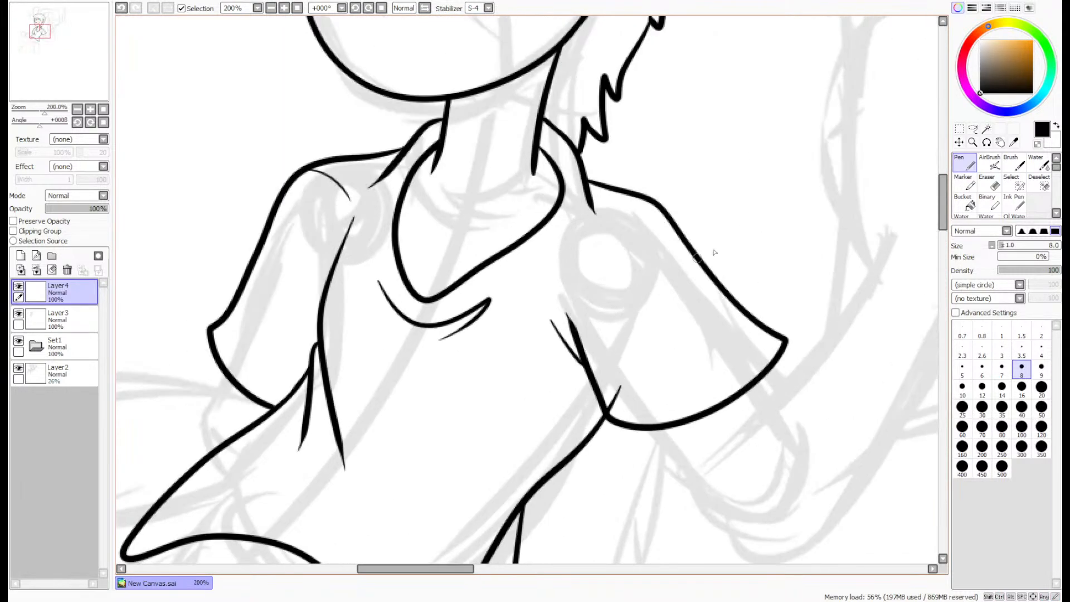
- Move the near sleeve on Layer4 slightly up and to the left against the collar and torso
{"action": "key", "text": "ctrl"}
{"action": "mouse_move", "coordinate": [757, 334]}
{"action": "left_mouse_down"}
{"action": "mouse_move", "coordinate": [530, 301]}
{"action": "mouse_move", "coordinate": [713, 332]}
{"action": "left_mouse_up"}
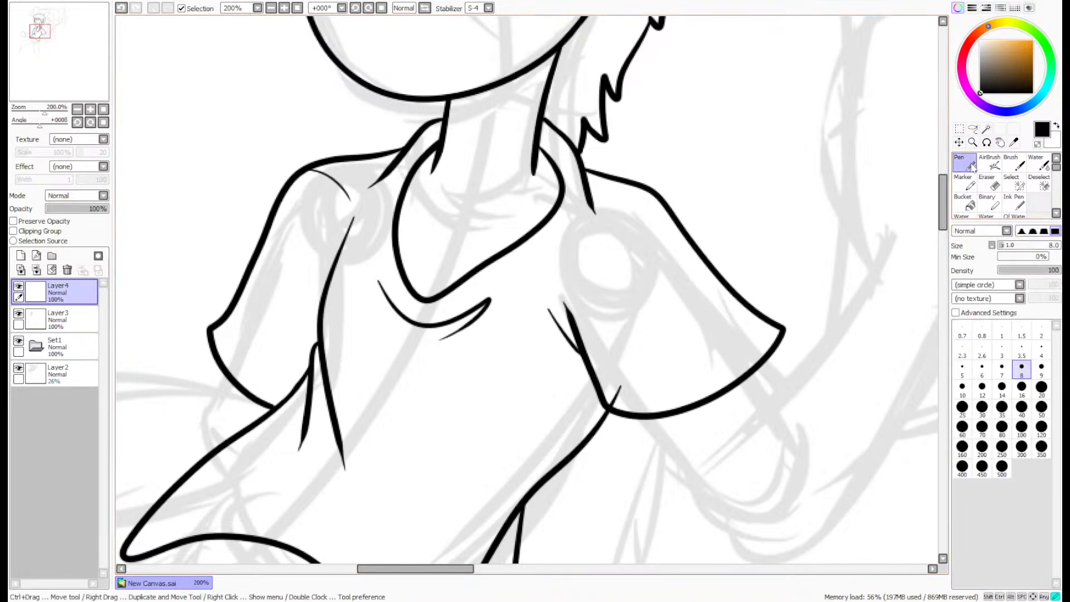
{"action": "scroll", "coordinate": [602, 179], "scroll_direction": "up", "scroll_amount": 6}
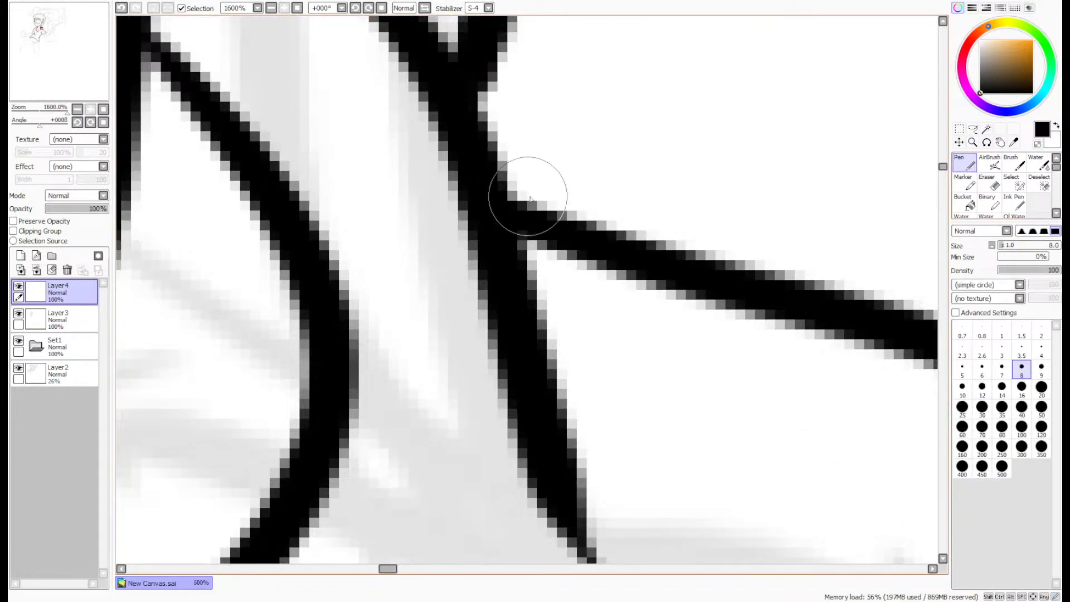
{"action": "scroll", "coordinate": [796, 321], "scroll_direction": "down", "scroll_amount": 6}
{"action": "scroll", "coordinate": [796, 321], "scroll_direction": "down", "scroll_amount": 3}
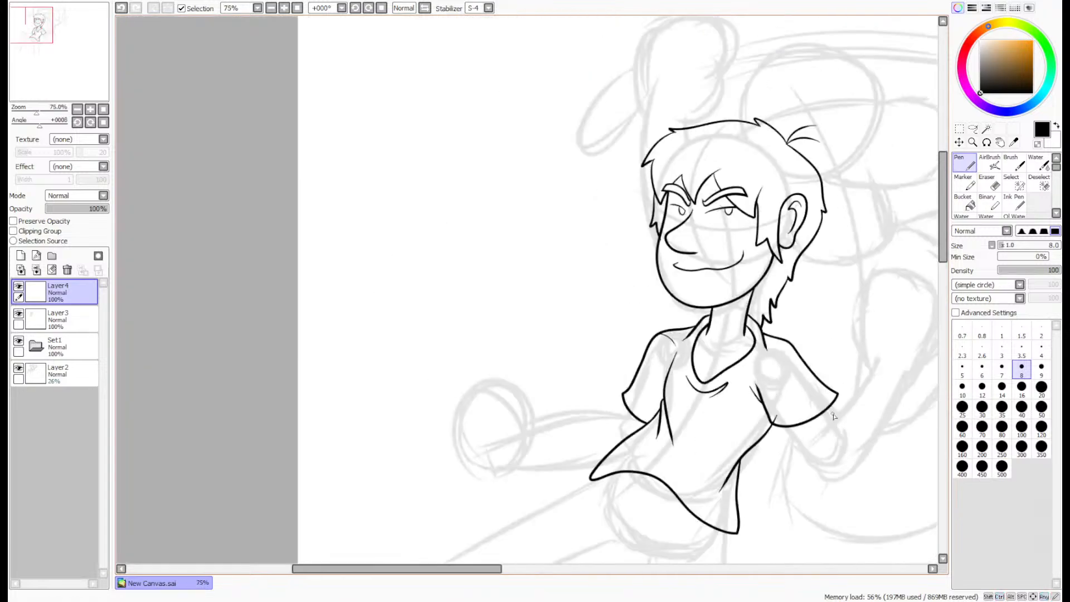
- Erase the torso line's overshoot inside the near sleeve on Layer3, and merge Layer4 down into Layer3
{"action": "scroll", "coordinate": [854, 471], "scroll_direction": "up", "scroll_amount": 5}
{"action": "left_click", "coordinate": [986, 182]}
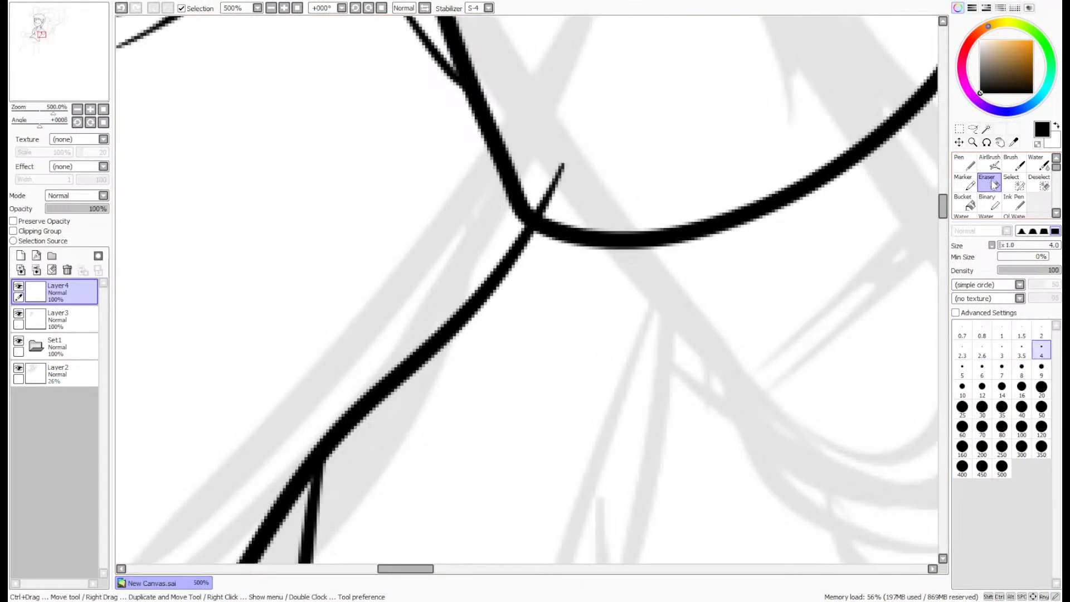
{"action": "left_click", "coordinate": [81, 328]}
{"action": "mouse_move", "coordinate": [560, 167]}
{"action": "left_mouse_down"}
{"action": "mouse_move", "coordinate": [566, 186]}
{"action": "mouse_move", "coordinate": [534, 211]}
{"action": "left_mouse_up"}
{"action": "left_click", "coordinate": [56, 296]}
{"action": "left_click", "coordinate": [36, 269]}
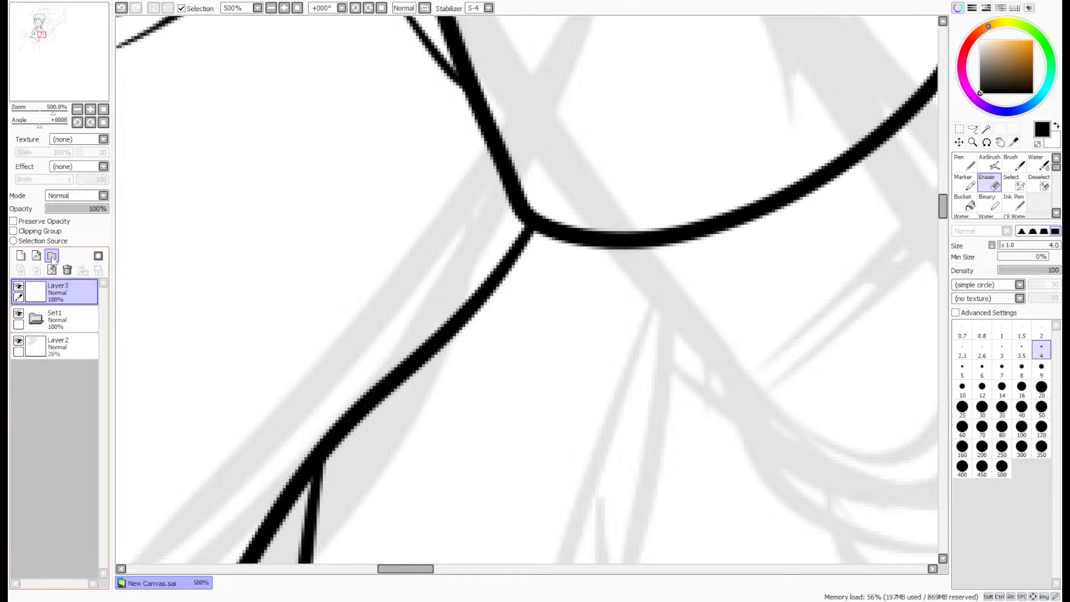
- Ink a short curved crotch line beneath the sketched hips on Layer3 with the size 8 Pen
{"action": "left_click", "coordinate": [103, 110]}
{"action": "scroll", "coordinate": [57, 78], "scroll_direction": "down", "scroll_amount": 1}
{"action": "left_click_drag", "start_coordinate": [60, 73], "coordinate": [56, 68]}
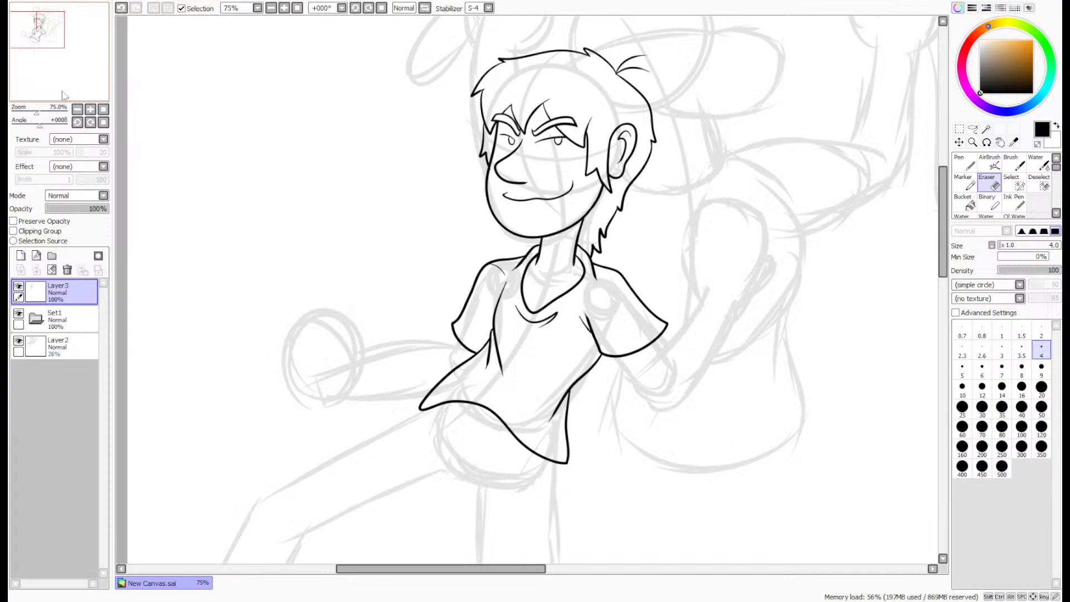
{"action": "key", "text": "n"}
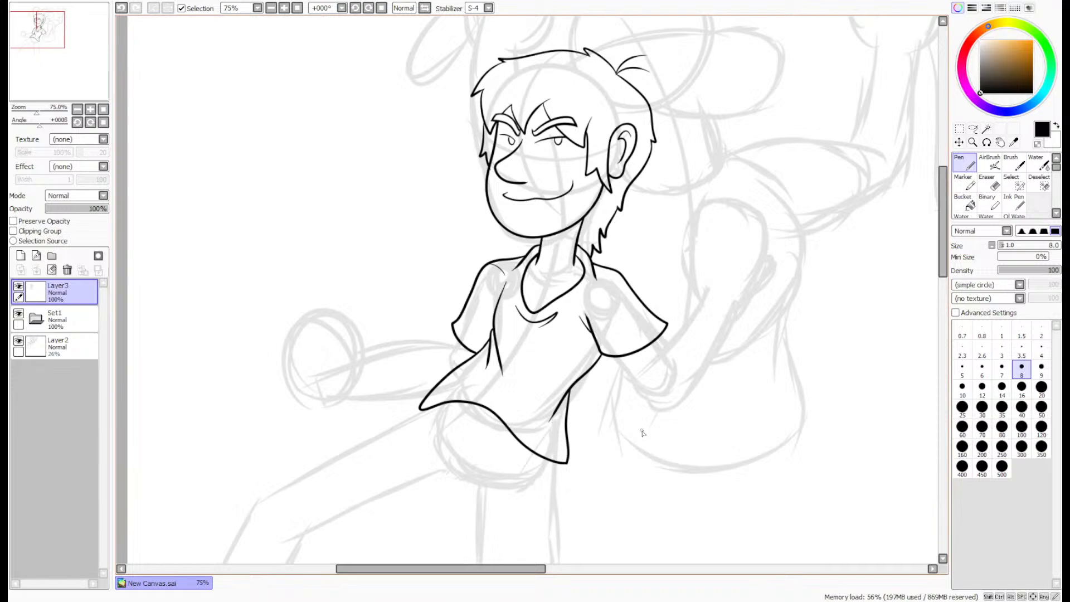
{"action": "left_click_drag", "start_coordinate": [58, 60], "coordinate": [50, 77]}
{"action": "scroll", "coordinate": [660, 243], "scroll_direction": "up", "scroll_amount": 4}
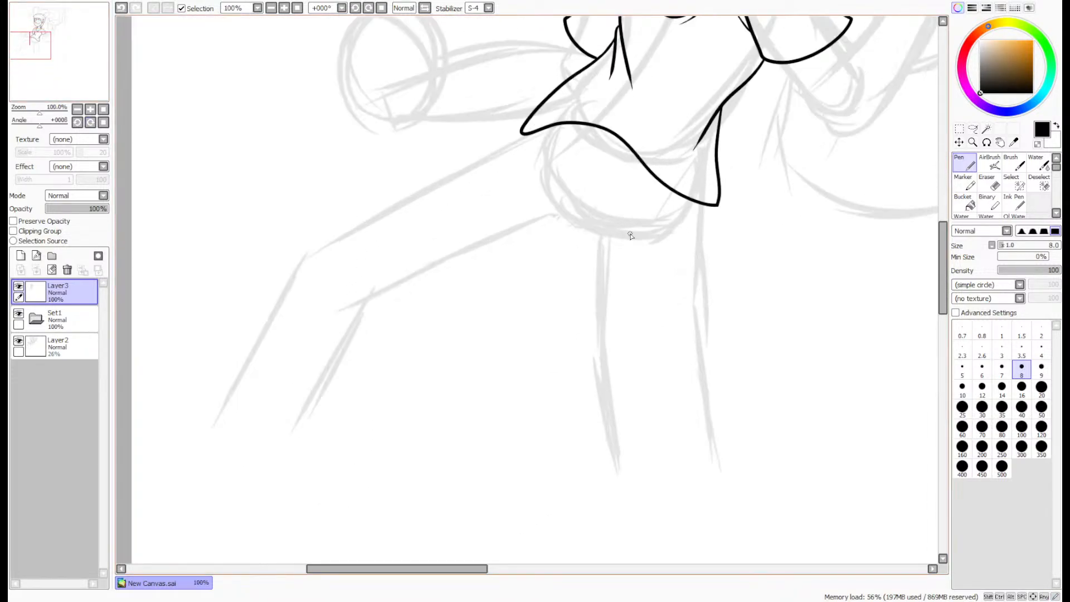
{"action": "mouse_move", "coordinate": [426, 167]}
{"action": "left_mouse_down"}
{"action": "mouse_move", "coordinate": [468, 214]}
{"action": "mouse_move", "coordinate": [627, 292]}
{"action": "left_mouse_up"}
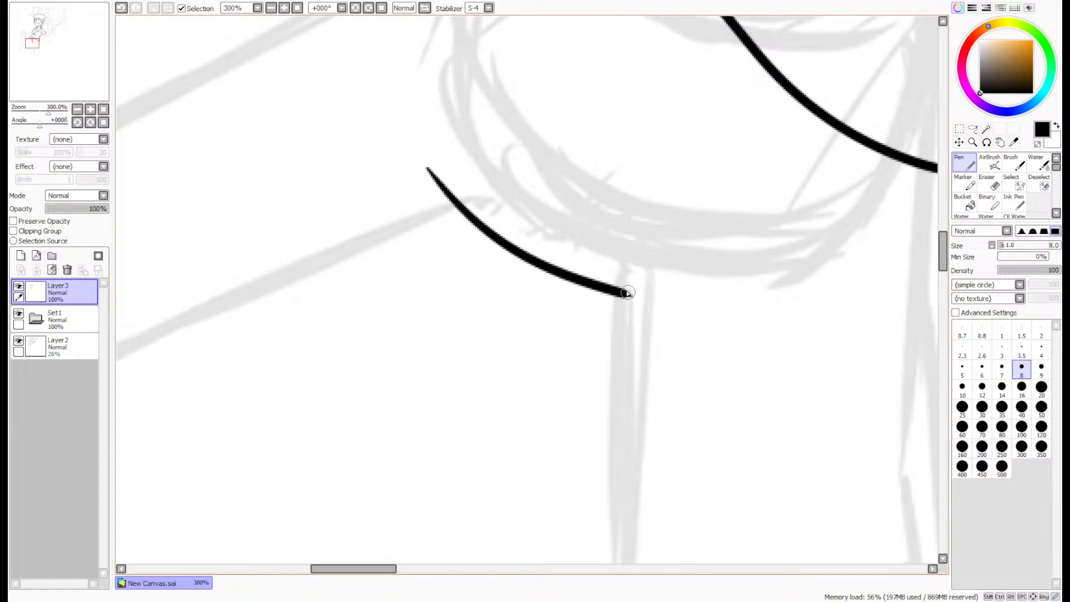
- Ink the straight leg's outer outline from the shirt hem down past the knee, with two fold lines at the knee
{"action": "scroll", "coordinate": [805, 292], "scroll_direction": "down", "scroll_amount": 2}
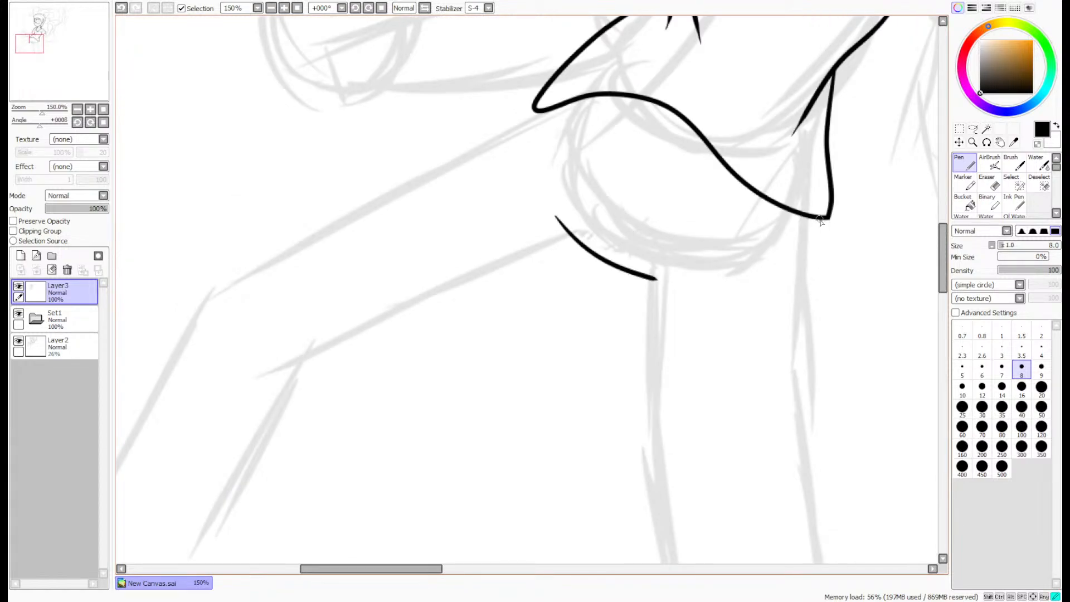
{"action": "mouse_move", "coordinate": [821, 221]}
{"action": "left_mouse_down"}
{"action": "mouse_move", "coordinate": [814, 360]}
{"action": "mouse_move", "coordinate": [776, 484]}
{"action": "left_mouse_up"}
{"action": "left_click_drag", "start_coordinate": [793, 405], "coordinate": [800, 515]}
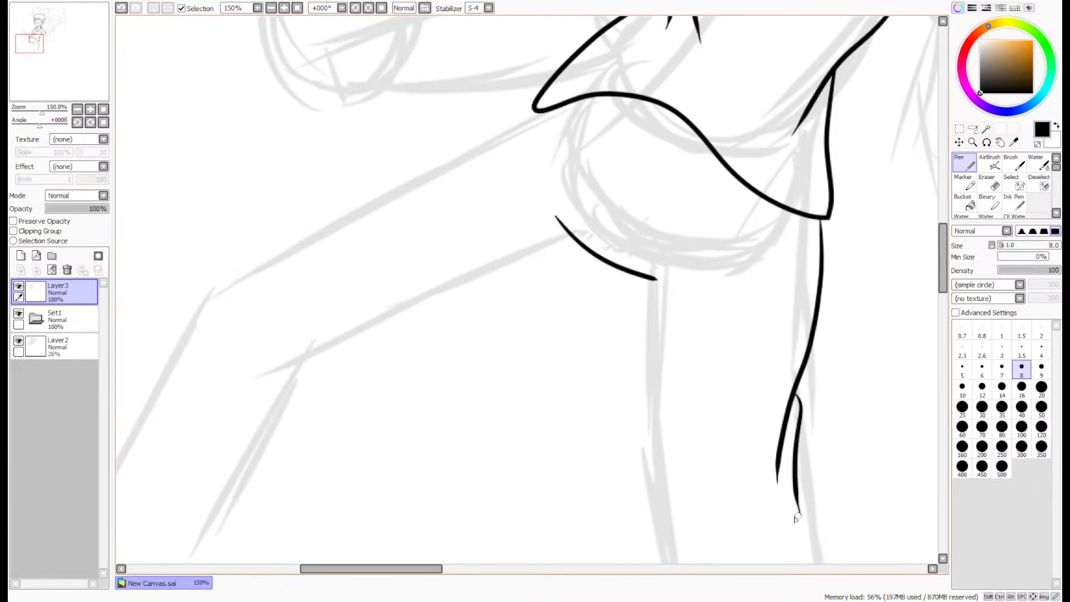
{"action": "scroll", "coordinate": [898, 297], "scroll_direction": "down", "scroll_amount": 4}
{"action": "left_click_drag", "start_coordinate": [799, 160], "coordinate": [870, 357]}
{"action": "scroll", "coordinate": [871, 357], "scroll_direction": "up", "scroll_amount": 2}
- Ink the straight leg's inner outline from the crotch to the knee, branch off the lower leg line and thicken their joint
{"action": "scroll", "coordinate": [645, 132], "scroll_direction": "down", "scroll_amount": 1}
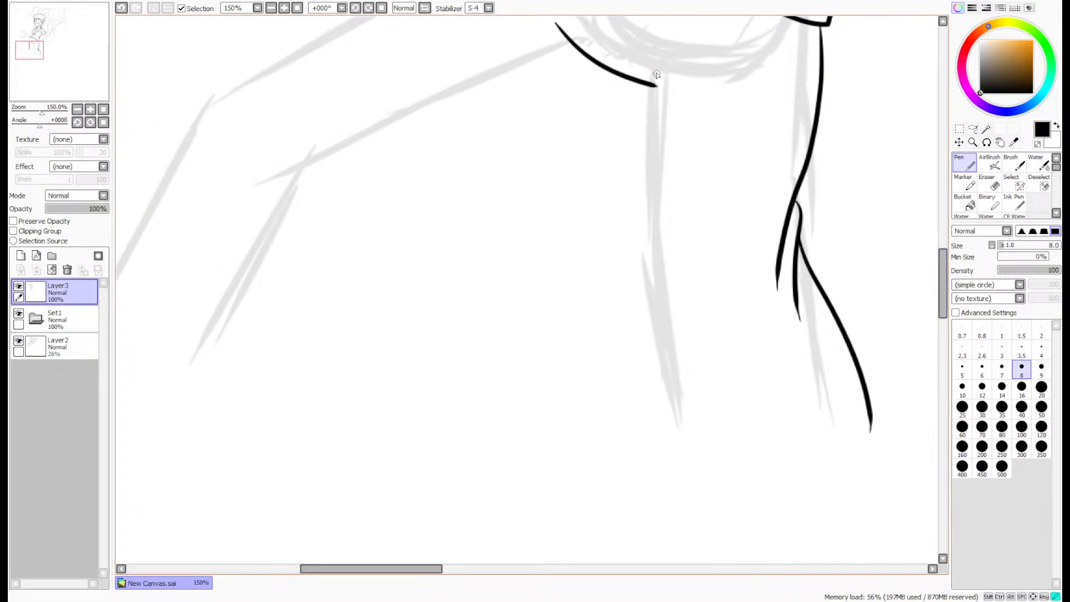
{"action": "mouse_move", "coordinate": [656, 74]}
{"action": "left_mouse_down"}
{"action": "mouse_move", "coordinate": [648, 193]}
{"action": "mouse_move", "coordinate": [621, 286]}
{"action": "mouse_move", "coordinate": [674, 374]}
{"action": "left_mouse_up"}
{"action": "key", "text": "ctrl+z"}
{"action": "mouse_move", "coordinate": [656, 70]}
{"action": "left_mouse_down"}
{"action": "mouse_move", "coordinate": [639, 238]}
{"action": "mouse_move", "coordinate": [651, 327]}
{"action": "mouse_move", "coordinate": [701, 387]}
{"action": "left_mouse_up"}
{"action": "left_click_drag", "start_coordinate": [647, 318], "coordinate": [638, 430]}
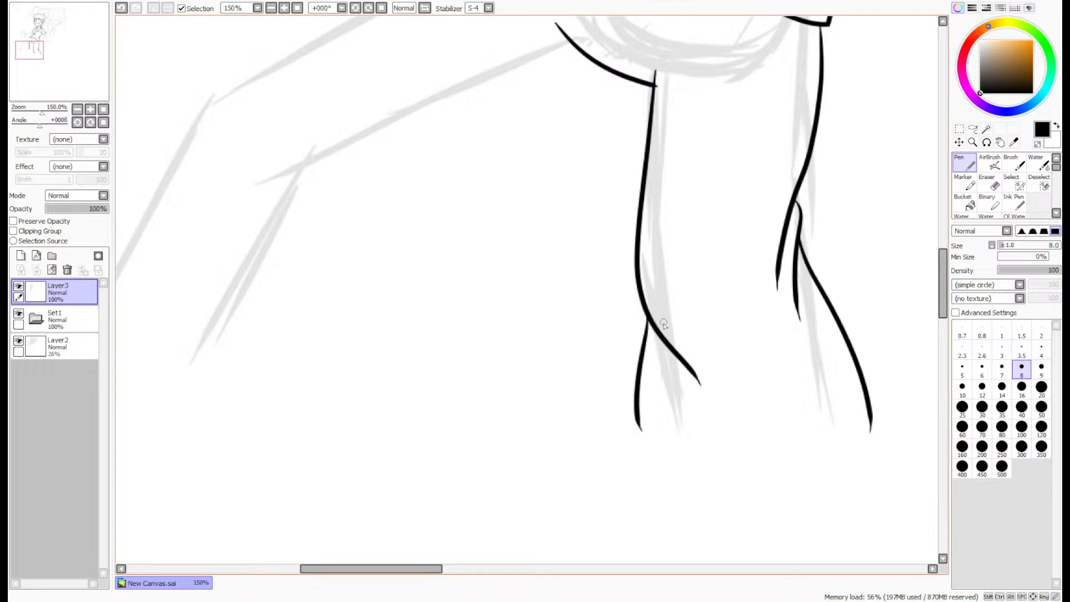
{"action": "scroll", "coordinate": [666, 314], "scroll_direction": "up", "scroll_amount": 5}
{"action": "left_click_drag", "start_coordinate": [541, 494], "coordinate": [568, 306]}
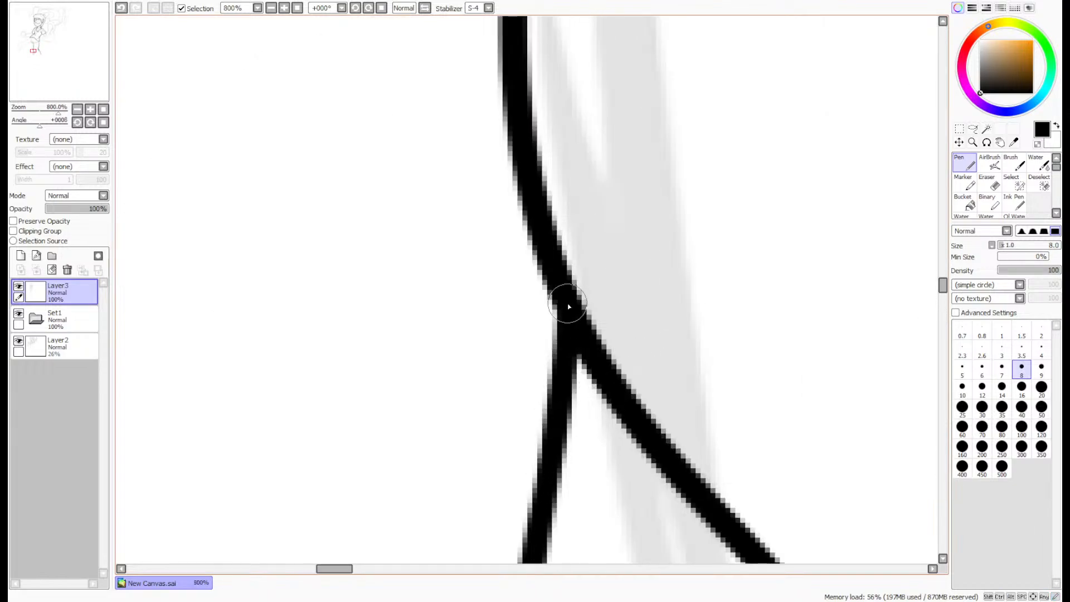
- Ink the underside of the forward leg's thigh from the crotch curve to the knee
{"action": "scroll", "coordinate": [598, 256], "scroll_direction": "down", "scroll_amount": 5}
{"action": "scroll", "coordinate": [628, 233], "scroll_direction": "down", "scroll_amount": 2}
{"action": "left_click_drag", "start_coordinate": [47, 65], "coordinate": [41, 62]}
{"action": "scroll", "coordinate": [709, 127], "scroll_direction": "up", "scroll_amount": 2}
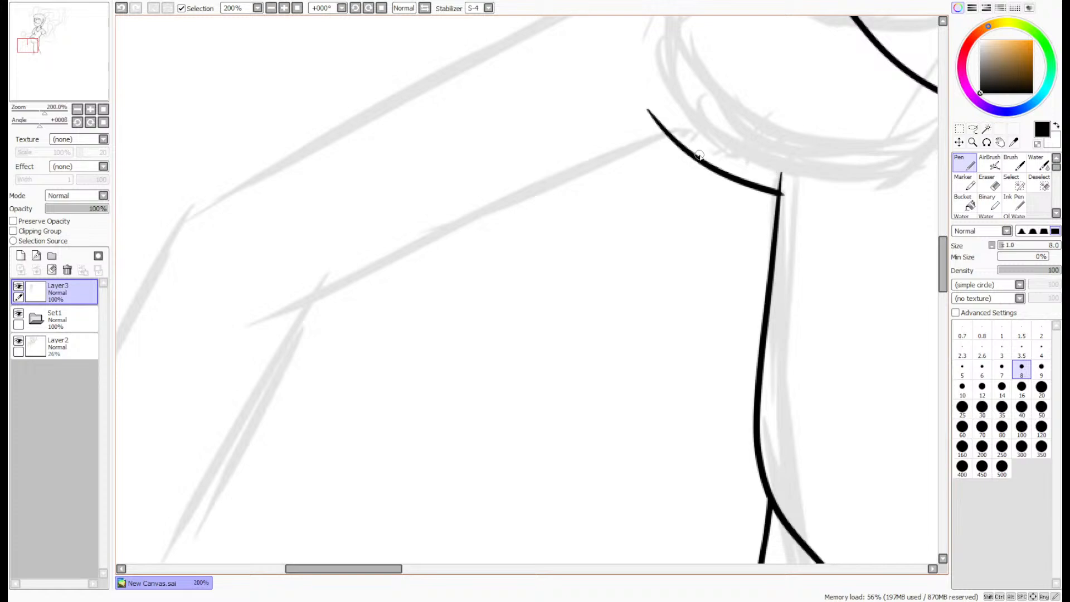
{"action": "mouse_move", "coordinate": [691, 158]}
{"action": "left_mouse_down"}
{"action": "mouse_move", "coordinate": [369, 268]}
{"action": "mouse_move", "coordinate": [255, 291]}
{"action": "left_mouse_up"}
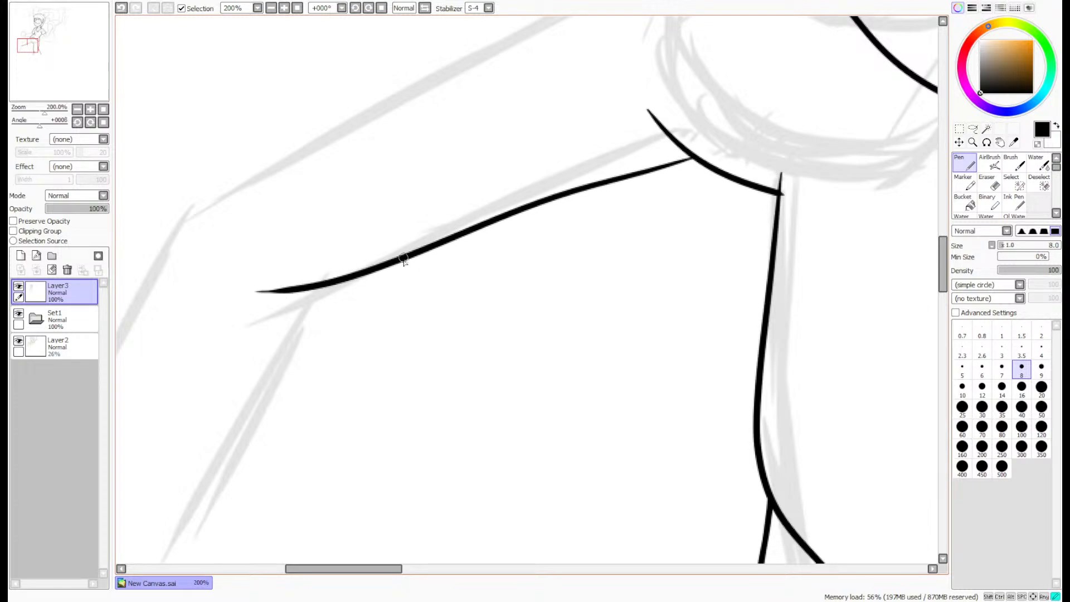
- Ink the fold behind the forward knee and the leg's upper outline from the shirt hem over the knee
{"action": "left_click_drag", "start_coordinate": [403, 259], "coordinate": [235, 366]}
{"action": "scroll", "coordinate": [237, 365], "scroll_direction": "down", "scroll_amount": 2}
{"action": "left_click_drag", "start_coordinate": [72, 99], "coordinate": [49, 88]}
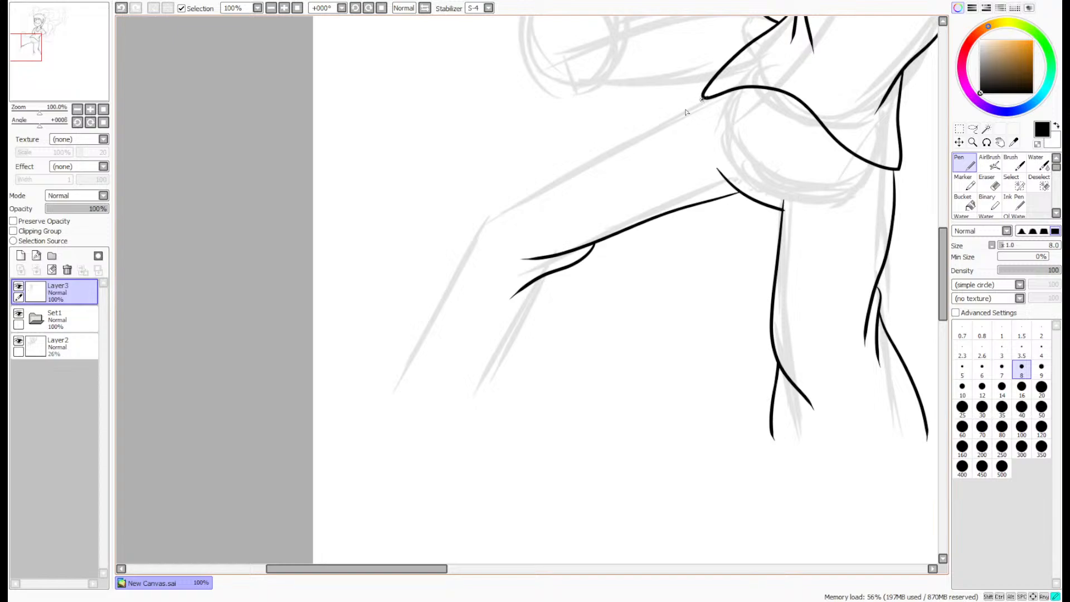
{"action": "mouse_move", "coordinate": [703, 99]}
{"action": "left_mouse_down"}
{"action": "mouse_move", "coordinate": [483, 198]}
{"action": "mouse_move", "coordinate": [457, 250]}
{"action": "mouse_move", "coordinate": [446, 316]}
{"action": "left_mouse_up"}
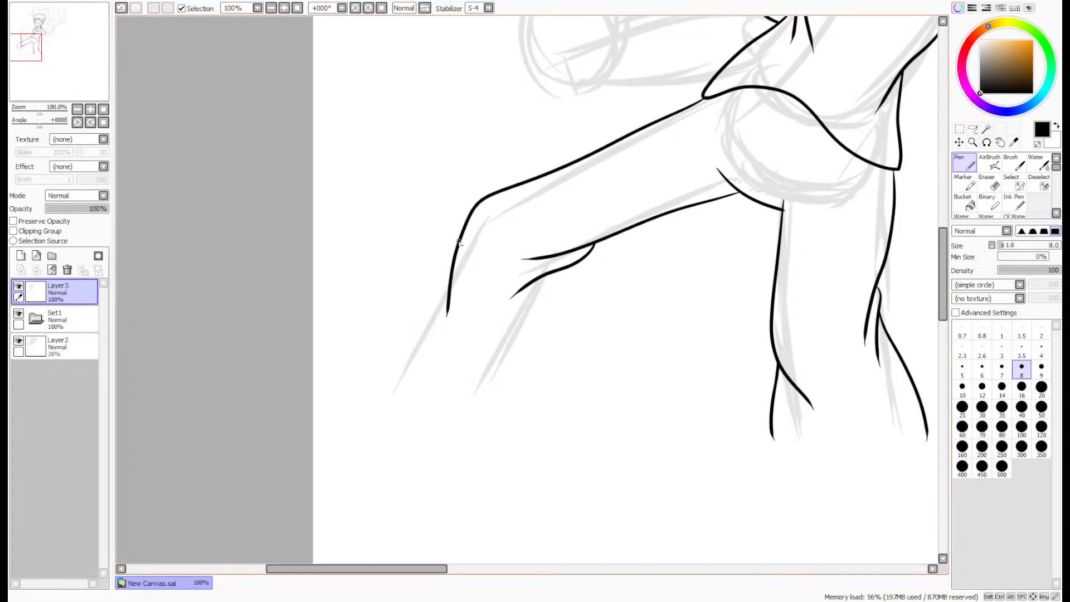
- Ink the forward leg's shin line from below the knee and its calf line from the knee fold
{"action": "mouse_move", "coordinate": [458, 244]}
{"action": "left_mouse_down"}
{"action": "mouse_move", "coordinate": [370, 349]}
{"action": "mouse_move", "coordinate": [352, 393]}
{"action": "left_mouse_up"}
{"action": "key", "text": "ctrl+z"}
{"action": "left_click_drag", "start_coordinate": [453, 254], "coordinate": [356, 390]}
{"action": "left_click_drag", "start_coordinate": [556, 307], "coordinate": [527, 411]}
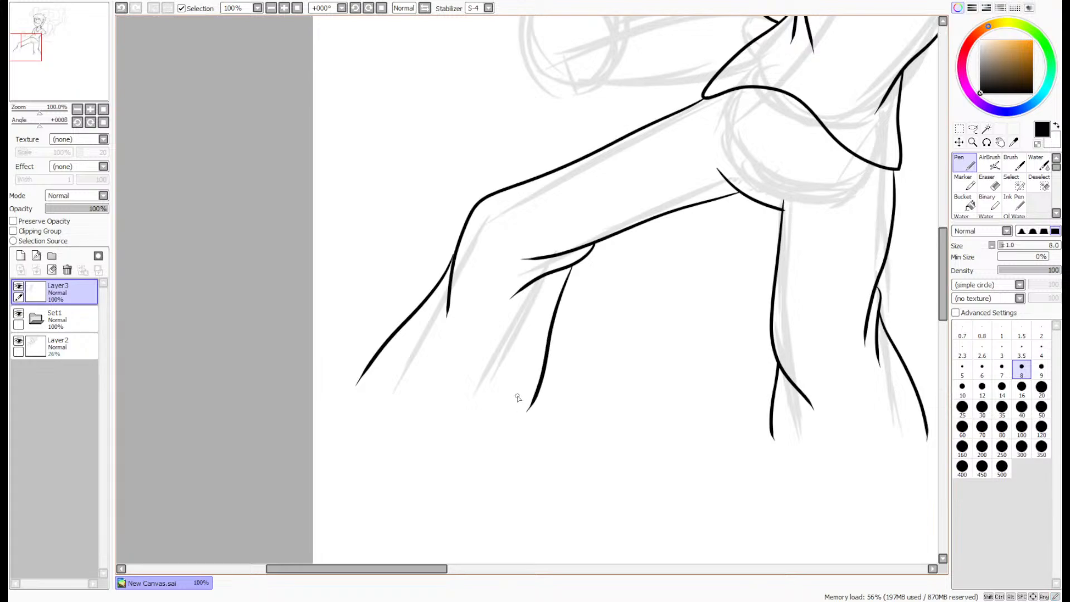
{"action": "scroll", "coordinate": [518, 400], "scroll_direction": "down", "scroll_amount": 2}
{"action": "left_click_drag", "start_coordinate": [52, 93], "coordinate": [69, 88]}
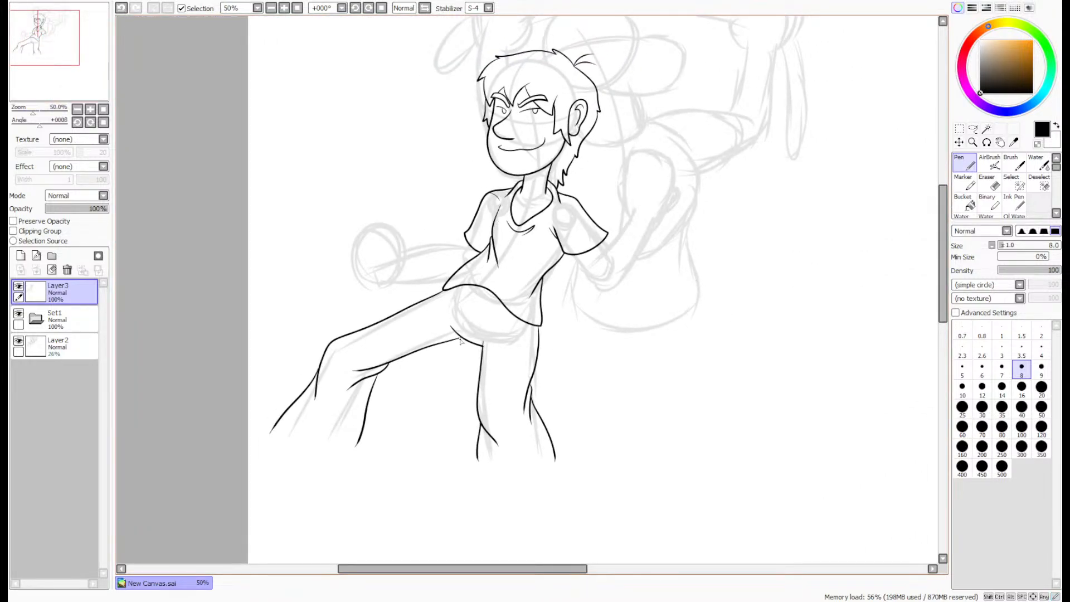
- Lasso the straight leg's lines, shift them inward toward the forward leg, and clear the selection
{"action": "scroll", "coordinate": [419, 421], "scroll_direction": "up", "scroll_amount": 2}
{"action": "left_click", "coordinate": [974, 130]}
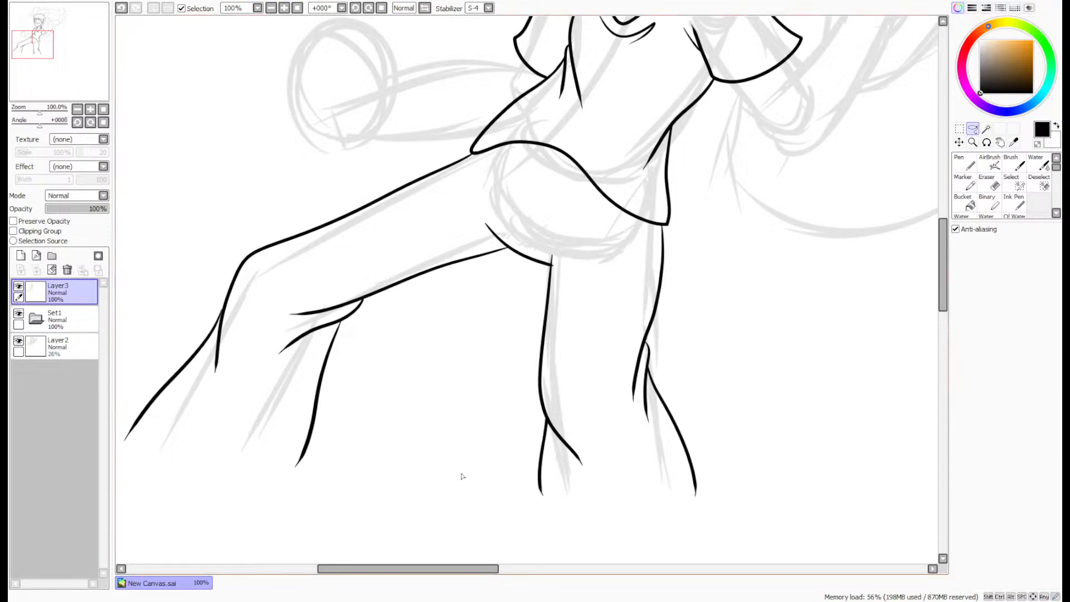
{"action": "mouse_move", "coordinate": [435, 464]}
{"action": "left_mouse_down"}
{"action": "mouse_move", "coordinate": [563, 558]}
{"action": "mouse_move", "coordinate": [740, 499]}
{"action": "mouse_move", "coordinate": [760, 424]}
{"action": "mouse_move", "coordinate": [742, 326]}
{"action": "mouse_move", "coordinate": [705, 273]}
{"action": "left_mouse_up"}
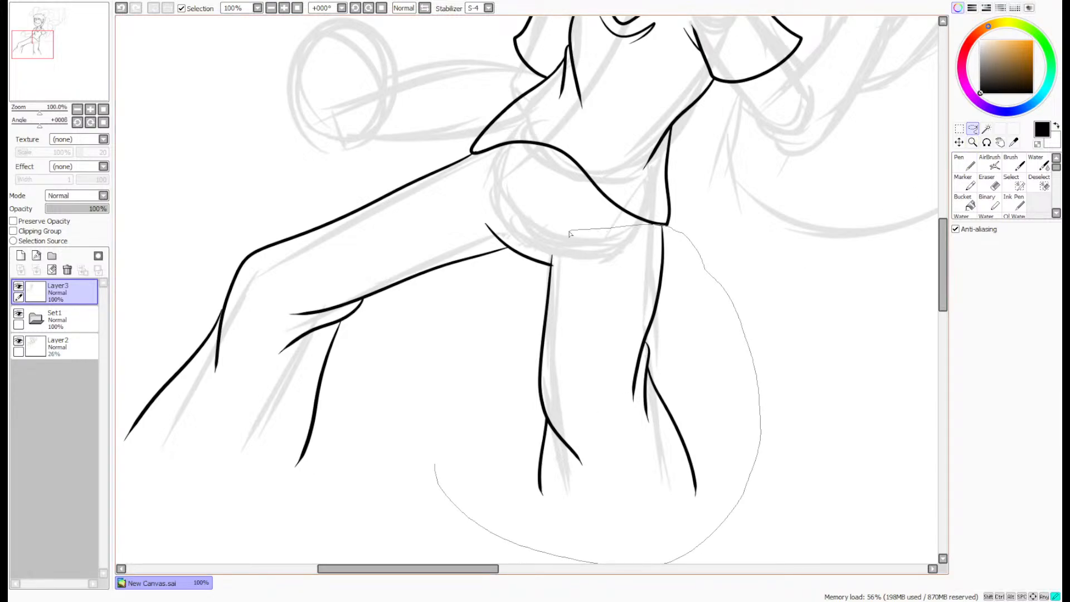
{"action": "left_click_drag", "start_coordinate": [552, 257], "coordinate": [502, 384]}
{"action": "scroll", "coordinate": [501, 384], "scroll_direction": "up", "scroll_amount": 3}
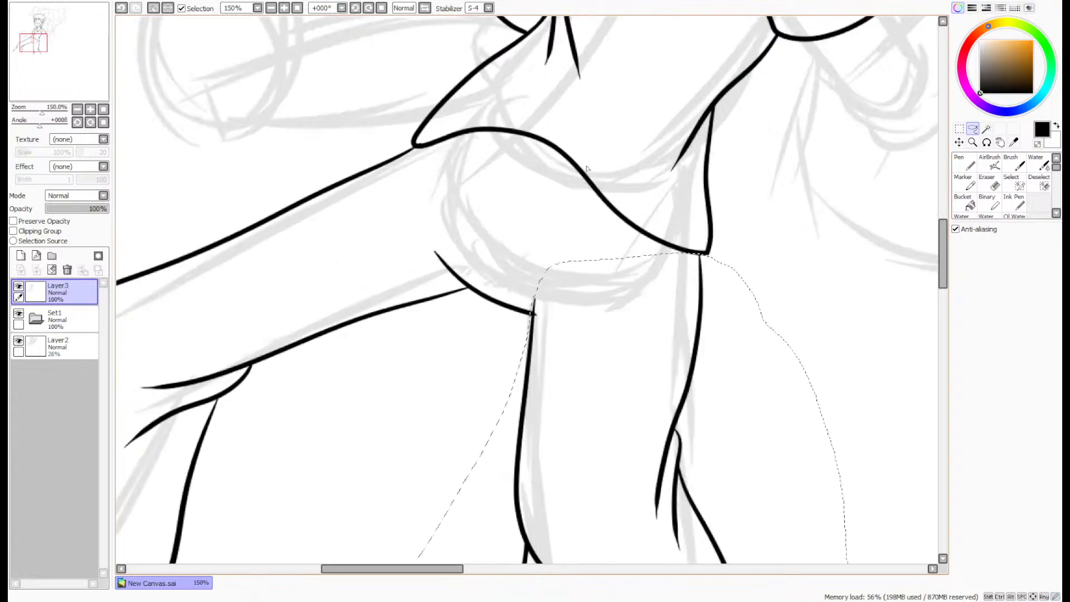
{"action": "left_click_drag", "start_coordinate": [733, 432], "coordinate": [707, 420]}
{"action": "key", "text": "ctrl+d"}
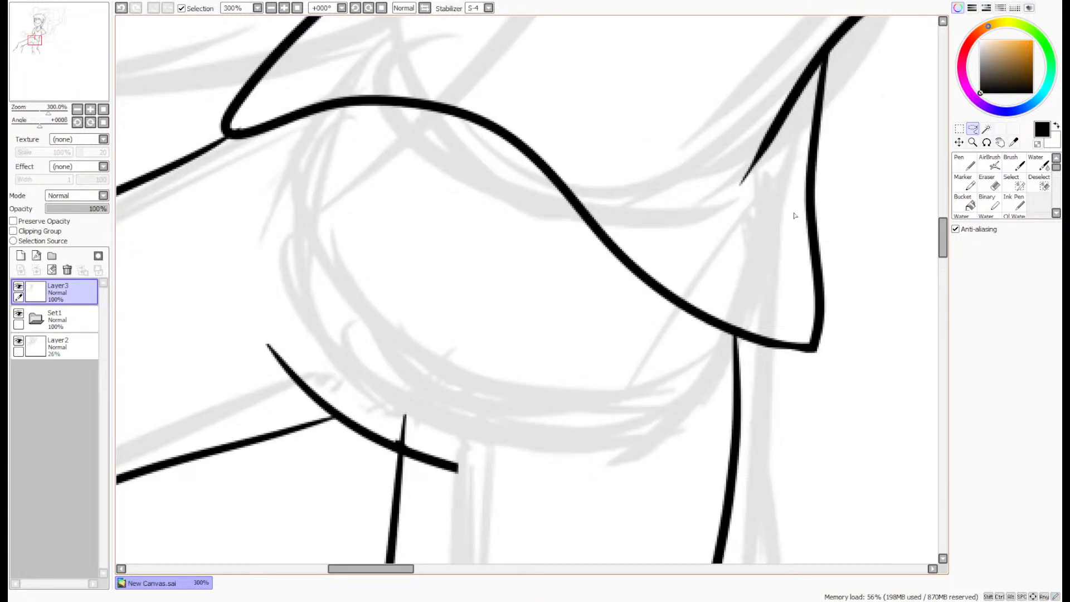
- Erase the leg line's stub above the crotch curve and the curve's excess end with the size 4 Eraser
{"action": "left_click", "coordinate": [987, 183]}
{"action": "scroll", "coordinate": [538, 399], "scroll_direction": "up", "scroll_amount": 3}
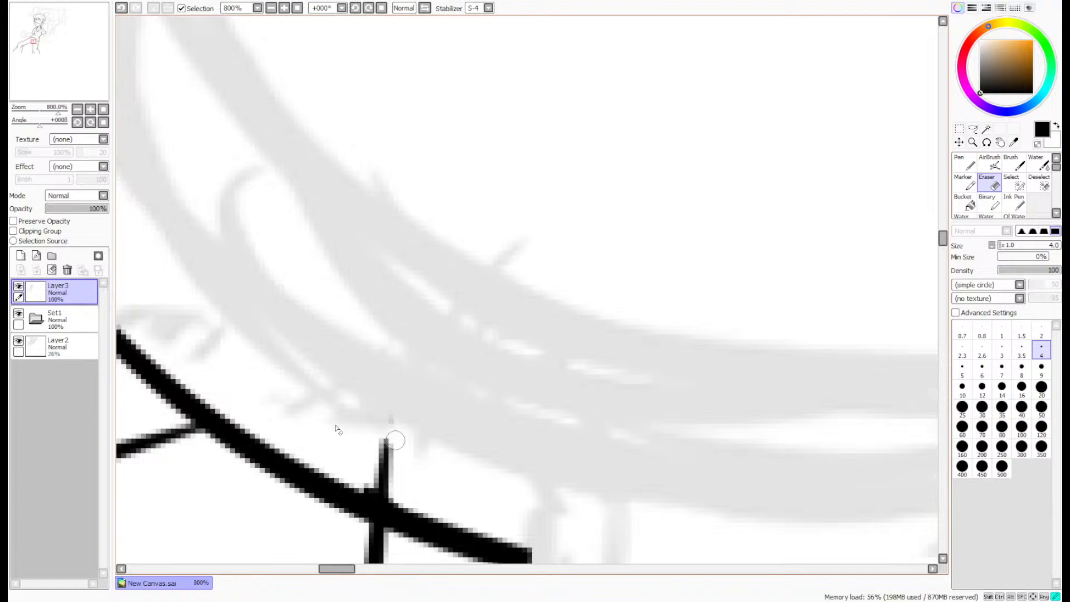
{"action": "mouse_move", "coordinate": [400, 466]}
{"action": "left_mouse_down"}
{"action": "mouse_move", "coordinate": [411, 484]}
{"action": "mouse_move", "coordinate": [401, 494]}
{"action": "mouse_move", "coordinate": [358, 479]}
{"action": "left_mouse_up"}
{"action": "scroll", "coordinate": [415, 496], "scroll_direction": "down", "scroll_amount": 3}
{"action": "scroll", "coordinate": [407, 433], "scroll_direction": "up", "scroll_amount": 3}
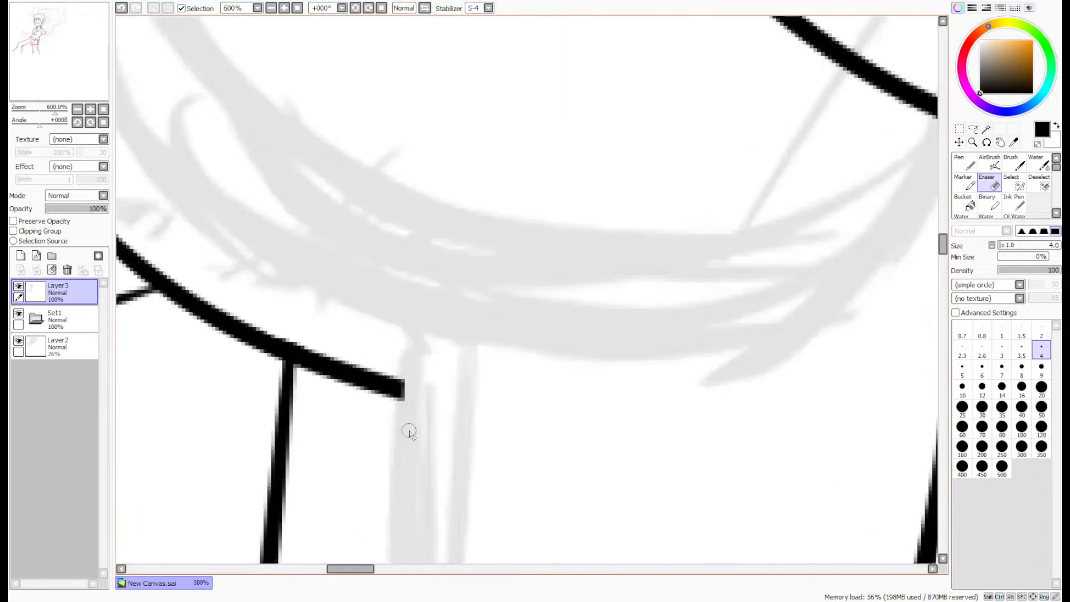
{"action": "mouse_move", "coordinate": [381, 357]}
{"action": "left_mouse_down"}
{"action": "mouse_move", "coordinate": [333, 365]}
{"action": "mouse_move", "coordinate": [309, 317]}
{"action": "mouse_move", "coordinate": [263, 331]}
{"action": "left_mouse_up"}
{"action": "scroll", "coordinate": [516, 169], "scroll_direction": "down", "scroll_amount": 4}
- Touch up the shirt hem's lower corner and the straight leg's outer line beneath it with the size 8 Pen
{"action": "scroll", "coordinate": [516, 169], "scroll_direction": "up", "scroll_amount": 5}
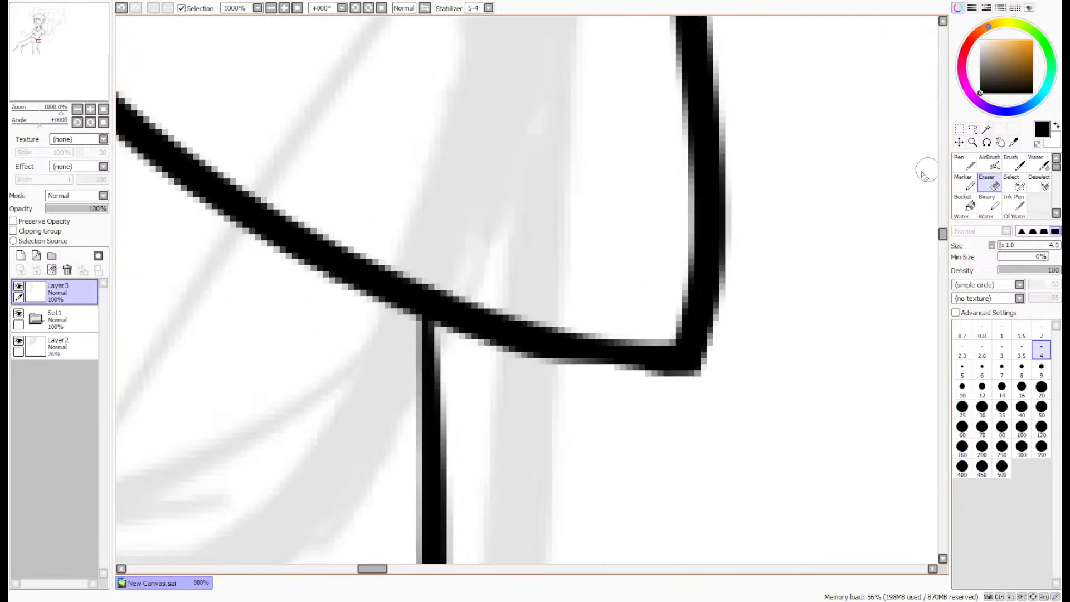
{"action": "key", "text": "n"}
{"action": "mouse_move", "coordinate": [694, 369]}
{"action": "left_mouse_down"}
{"action": "mouse_move", "coordinate": [470, 317]}
{"action": "mouse_move", "coordinate": [427, 326]}
{"action": "mouse_move", "coordinate": [428, 448]}
{"action": "left_mouse_up"}
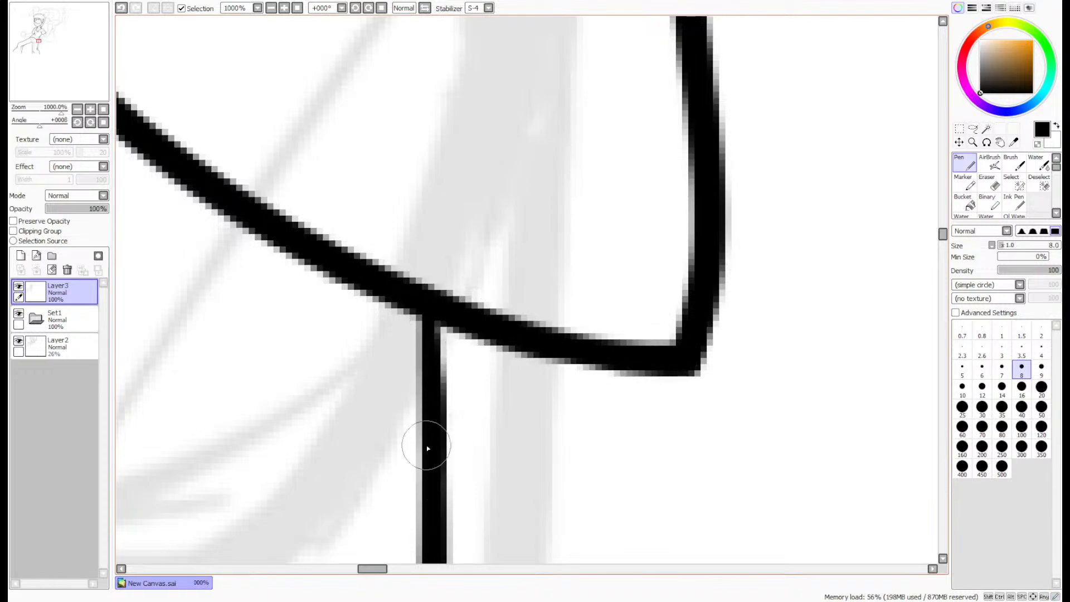
{"action": "scroll", "coordinate": [444, 332], "scroll_direction": "down", "scroll_amount": 7}
{"action": "left_click_drag", "start_coordinate": [47, 69], "coordinate": [33, 76]}
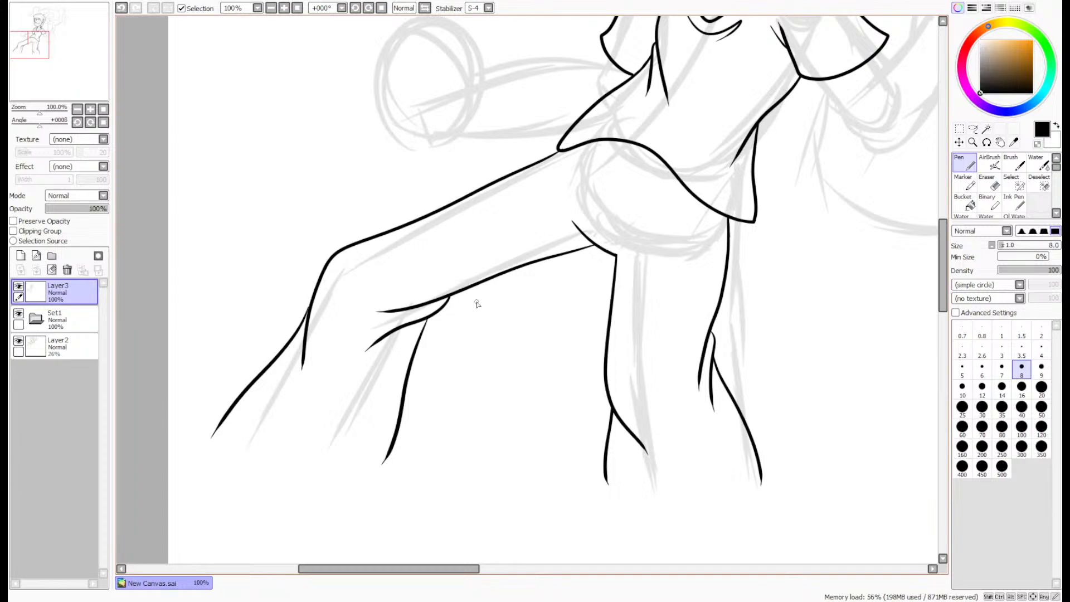
- Ink the raised fist's palm edge nearest the face, curving down to the wrist, with the size 8 Pen
{"action": "left_click_drag", "start_coordinate": [76, 55], "coordinate": [82, 33]}
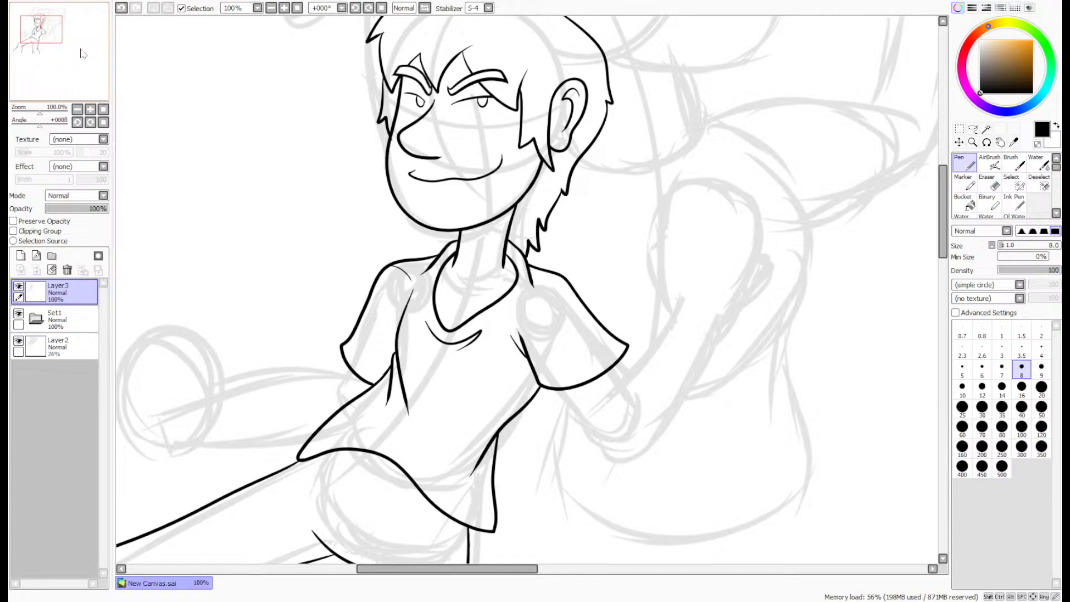
{"action": "scroll", "coordinate": [723, 227], "scroll_direction": "up", "scroll_amount": 2}
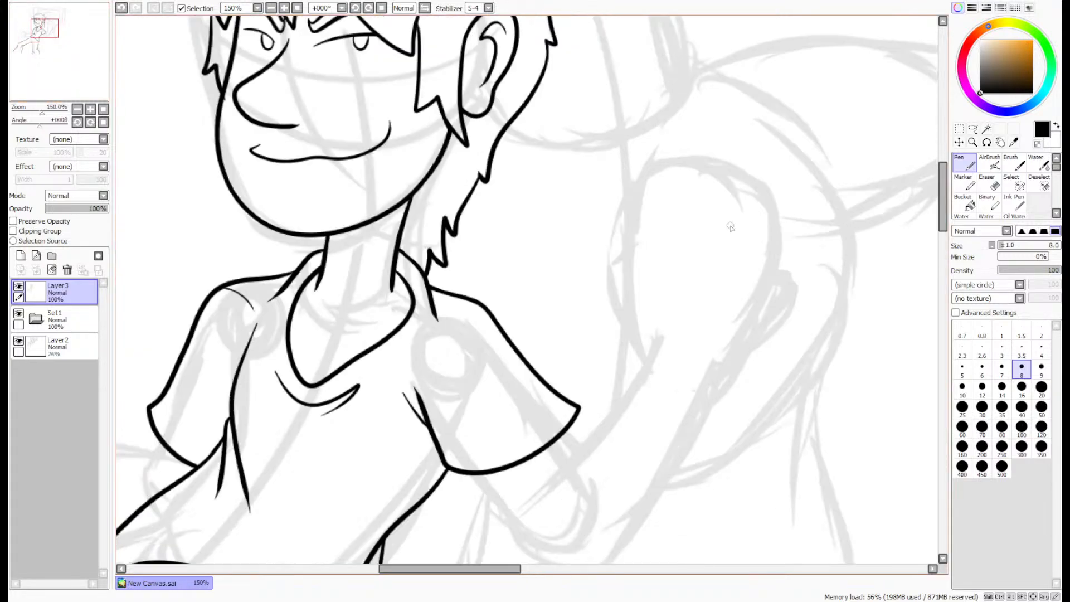
{"action": "left_click_drag", "start_coordinate": [34, 54], "coordinate": [35, 55]}
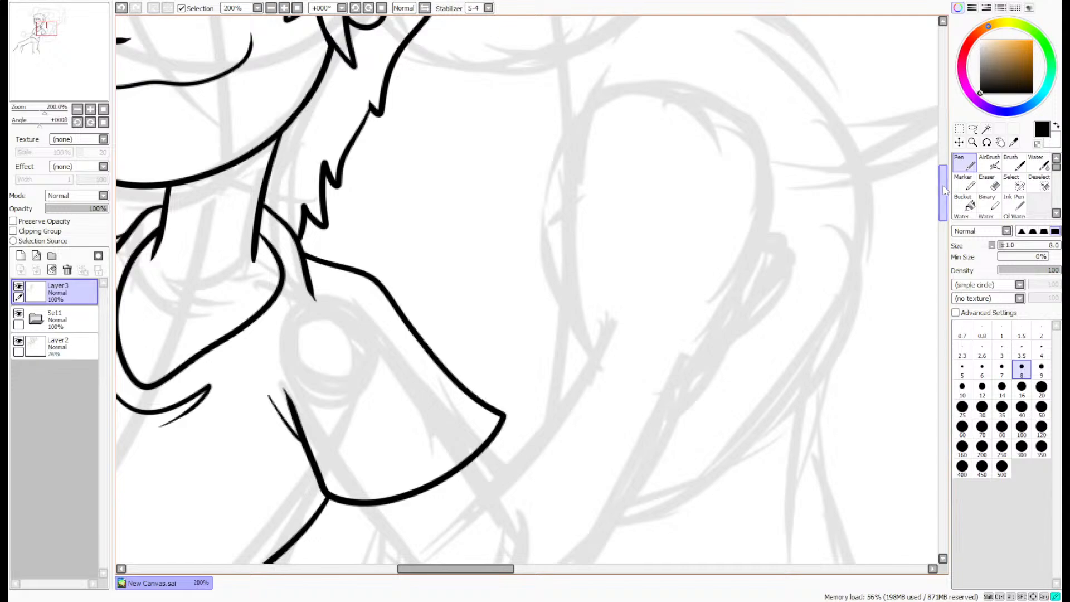
{"action": "scroll", "coordinate": [942, 199], "scroll_direction": "down", "scroll_amount": 4}
{"action": "scroll", "coordinate": [943, 200], "scroll_direction": "down", "scroll_amount": 1}
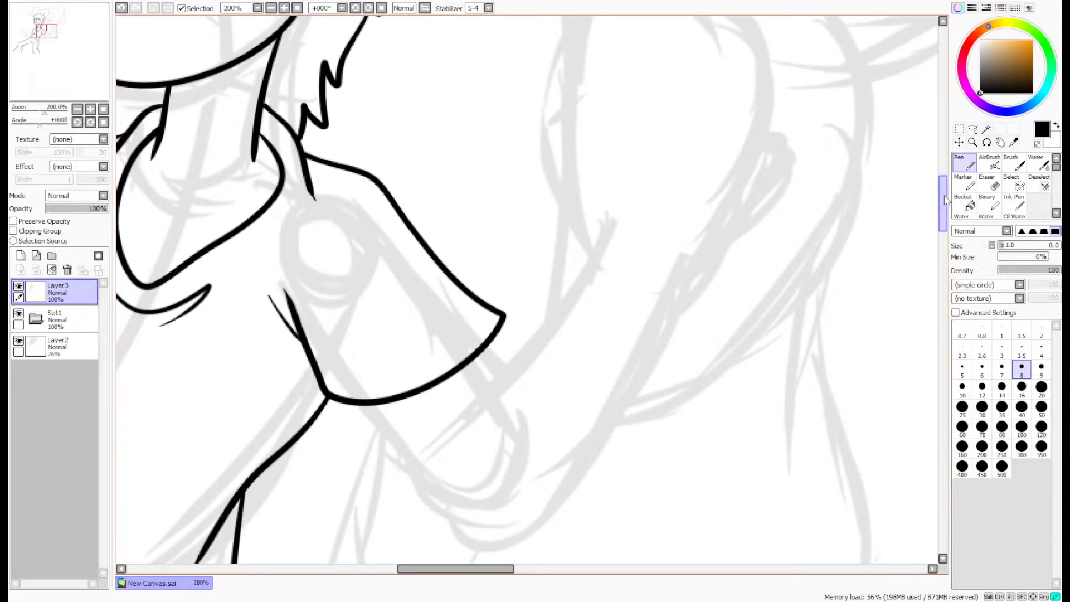
{"action": "scroll", "coordinate": [943, 199], "scroll_direction": "up", "scroll_amount": 2}
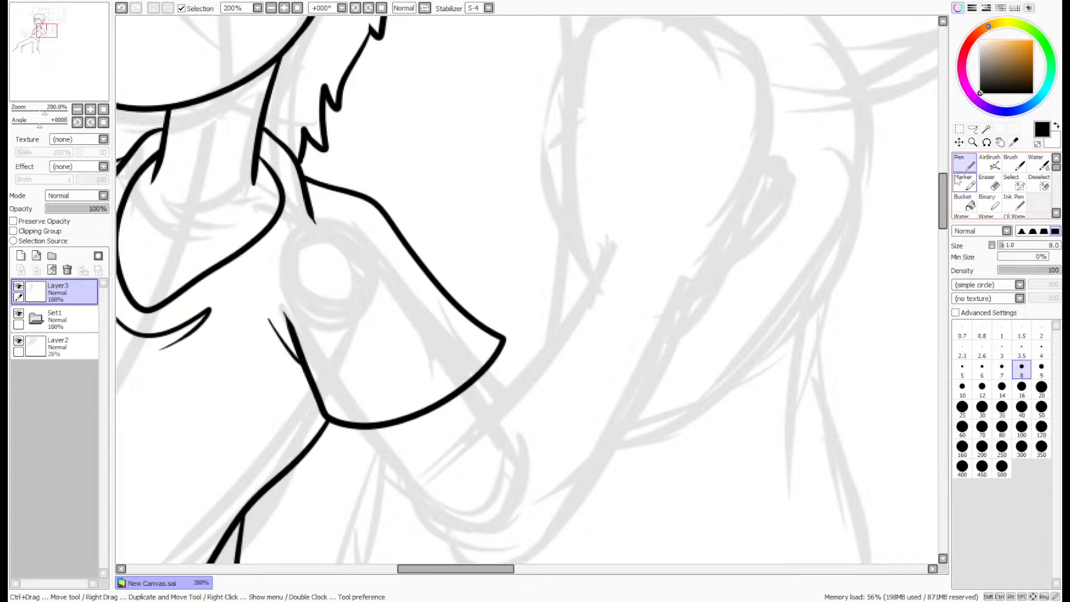
{"action": "scroll", "coordinate": [942, 196], "scroll_direction": "up", "scroll_amount": 2}
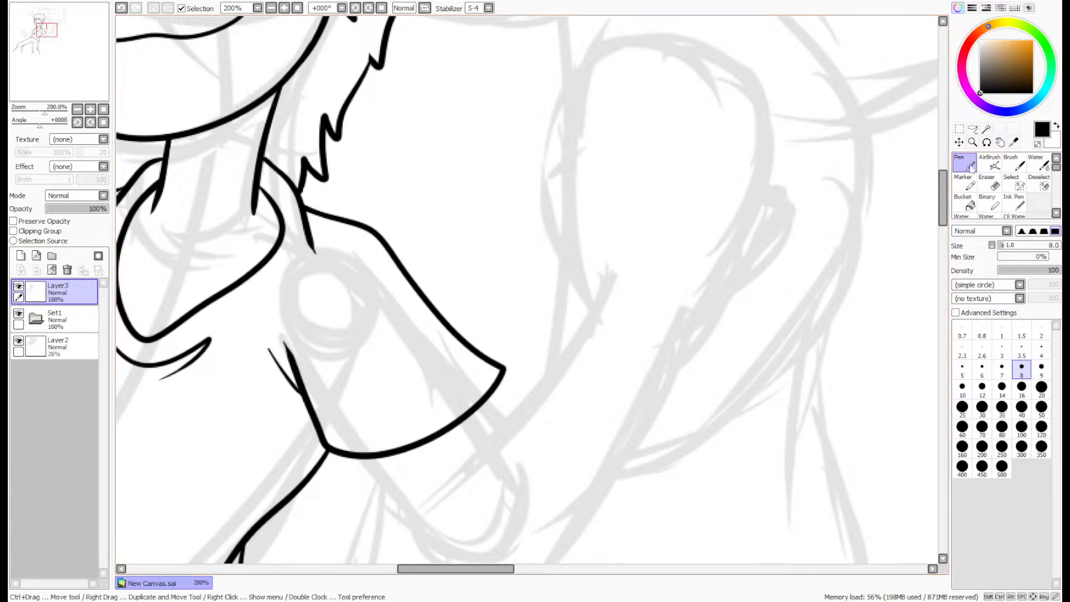
{"action": "scroll", "coordinate": [607, 109], "scroll_direction": "up", "scroll_amount": 1}
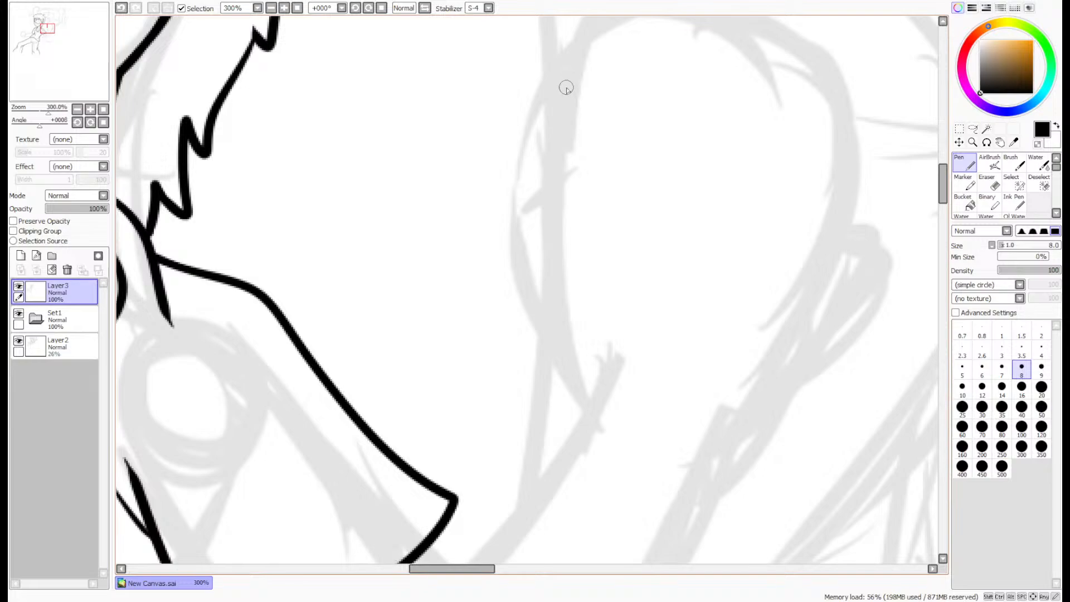
{"action": "mouse_move", "coordinate": [566, 87]}
{"action": "left_mouse_down"}
{"action": "mouse_move", "coordinate": [607, 191]}
{"action": "mouse_move", "coordinate": [575, 293]}
{"action": "mouse_move", "coordinate": [585, 394]}
{"action": "left_mouse_up"}
{"action": "key", "text": "ctrl+z"}
{"action": "mouse_move", "coordinate": [563, 83]}
{"action": "left_mouse_down"}
{"action": "mouse_move", "coordinate": [580, 138]}
{"action": "mouse_move", "coordinate": [557, 357]}
{"action": "mouse_move", "coordinate": [605, 409]}
{"action": "left_mouse_up"}
{"action": "key", "text": "ctrl+z"}
{"action": "mouse_move", "coordinate": [557, 77]}
{"action": "left_mouse_down"}
{"action": "mouse_move", "coordinate": [576, 153]}
{"action": "mouse_move", "coordinate": [553, 372]}
{"action": "mouse_move", "coordinate": [599, 411]}
{"action": "left_mouse_up"}
- Ink the raised fist's curled fingers across the knuckles and the hand's far edge curving down toward the wrist
{"action": "scroll", "coordinate": [943, 181], "scroll_direction": "up", "scroll_amount": 3}
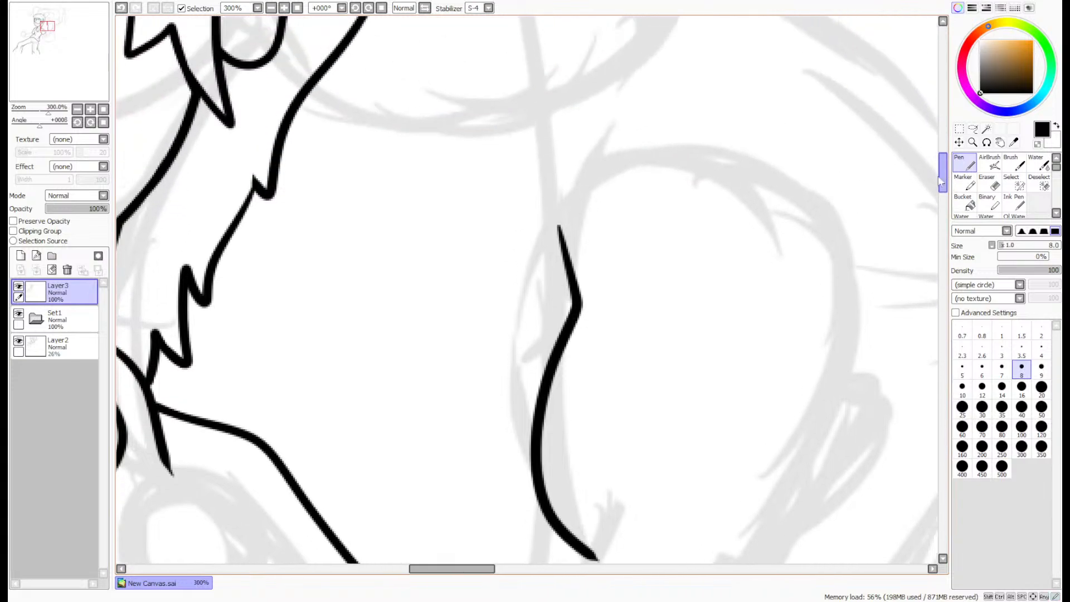
{"action": "mouse_move", "coordinate": [563, 333]}
{"action": "left_mouse_down"}
{"action": "mouse_move", "coordinate": [516, 307]}
{"action": "mouse_move", "coordinate": [542, 162]}
{"action": "mouse_move", "coordinate": [631, 153]}
{"action": "mouse_move", "coordinate": [644, 184]}
{"action": "left_mouse_up"}
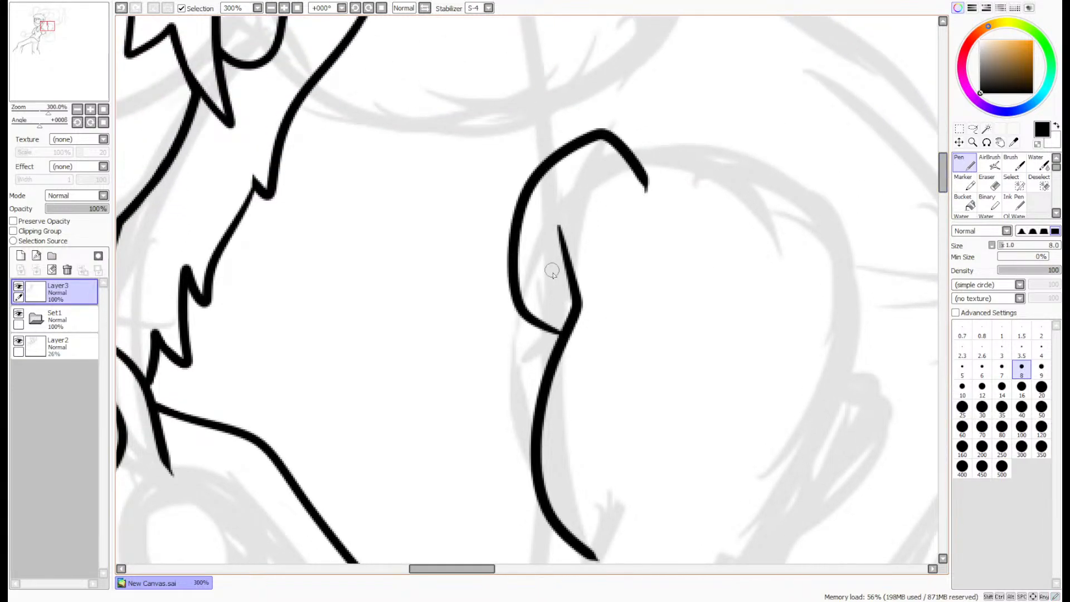
{"action": "key", "text": "ctrl+z"}
{"action": "mouse_move", "coordinate": [568, 328]}
{"action": "left_mouse_down"}
{"action": "mouse_move", "coordinate": [504, 204]}
{"action": "mouse_move", "coordinate": [632, 193]}
{"action": "left_mouse_up"}
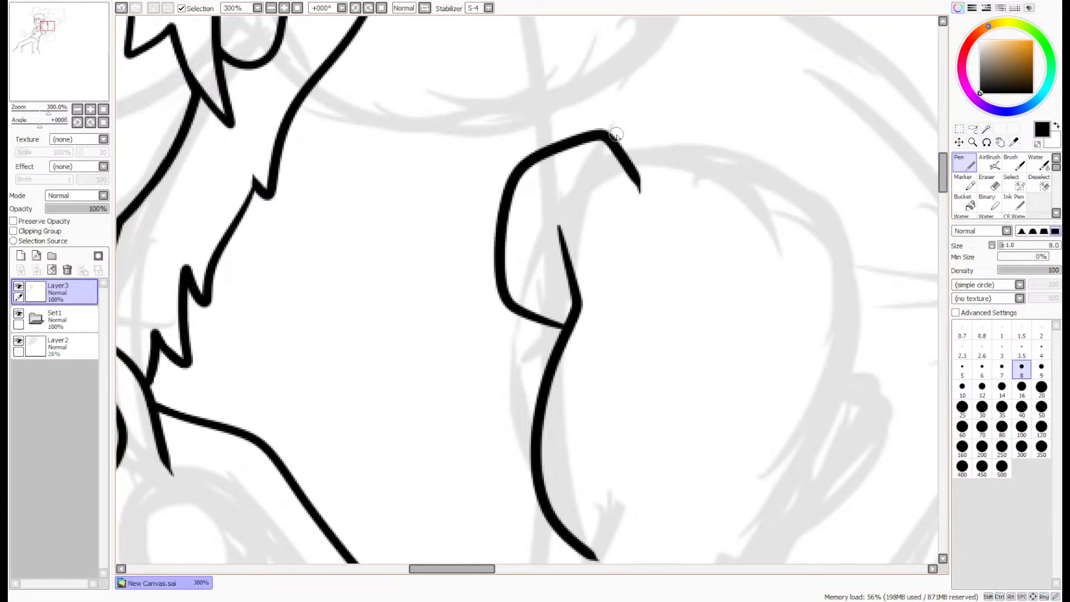
{"action": "mouse_move", "coordinate": [615, 135]}
{"action": "left_mouse_down"}
{"action": "mouse_move", "coordinate": [663, 118]}
{"action": "mouse_move", "coordinate": [729, 184]}
{"action": "left_mouse_up"}
{"action": "key", "text": "ctrl+z"}
{"action": "mouse_move", "coordinate": [604, 132]}
{"action": "left_mouse_down"}
{"action": "mouse_move", "coordinate": [654, 109]}
{"action": "mouse_move", "coordinate": [717, 164]}
{"action": "left_mouse_up"}
{"action": "mouse_move", "coordinate": [700, 115]}
{"action": "left_mouse_down"}
{"action": "mouse_move", "coordinate": [749, 119]}
{"action": "mouse_move", "coordinate": [783, 187]}
{"action": "left_mouse_up"}
{"action": "mouse_move", "coordinate": [783, 142]}
{"action": "left_mouse_down"}
{"action": "mouse_move", "coordinate": [810, 152]}
{"action": "mouse_move", "coordinate": [846, 240]}
{"action": "mouse_move", "coordinate": [856, 364]}
{"action": "mouse_move", "coordinate": [814, 457]}
{"action": "left_mouse_up"}
- Ink the bulging curve outside the raised fist's far edge, running down into the wrist
{"action": "scroll", "coordinate": [753, 431], "scroll_direction": "down", "scroll_amount": 3}
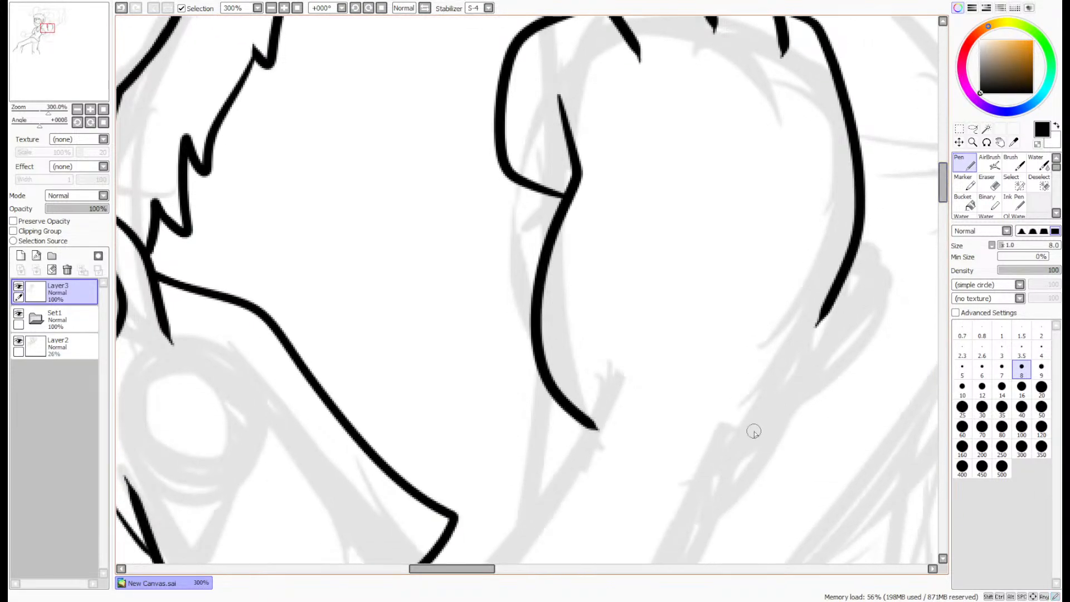
{"action": "mouse_move", "coordinate": [724, 443]}
{"action": "left_mouse_down"}
{"action": "mouse_move", "coordinate": [892, 223]}
{"action": "mouse_move", "coordinate": [869, 172]}
{"action": "mouse_move", "coordinate": [868, 205]}
{"action": "mouse_move", "coordinate": [791, 410]}
{"action": "mouse_move", "coordinate": [739, 438]}
{"action": "left_mouse_up"}
{"action": "key", "text": "ctrl+z"}
{"action": "scroll", "coordinate": [876, 205], "scroll_direction": "down", "scroll_amount": 4}
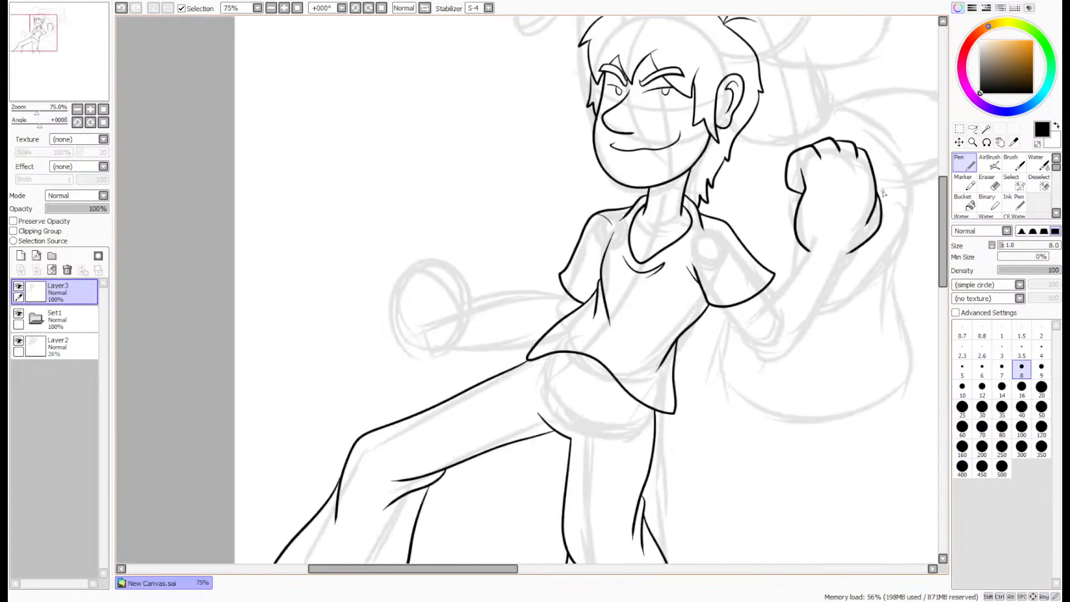
{"action": "scroll", "coordinate": [890, 192], "scroll_direction": "up", "scroll_amount": 5}
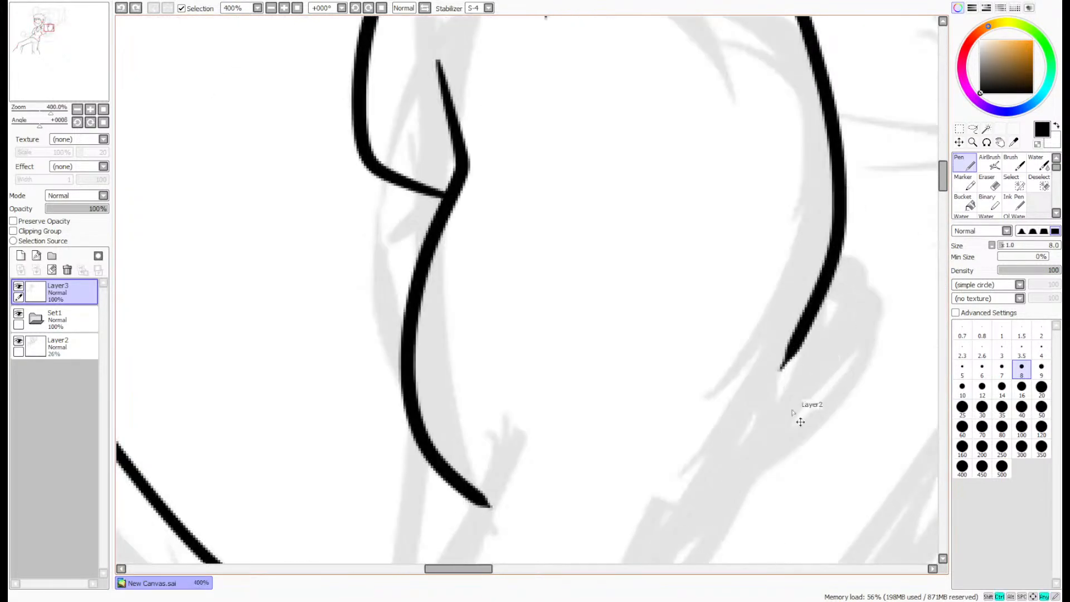
{"action": "mouse_move", "coordinate": [712, 509]}
{"action": "left_mouse_down"}
{"action": "mouse_move", "coordinate": [891, 295]}
{"action": "mouse_move", "coordinate": [858, 170]}
{"action": "mouse_move", "coordinate": [828, 139]}
{"action": "left_mouse_up"}
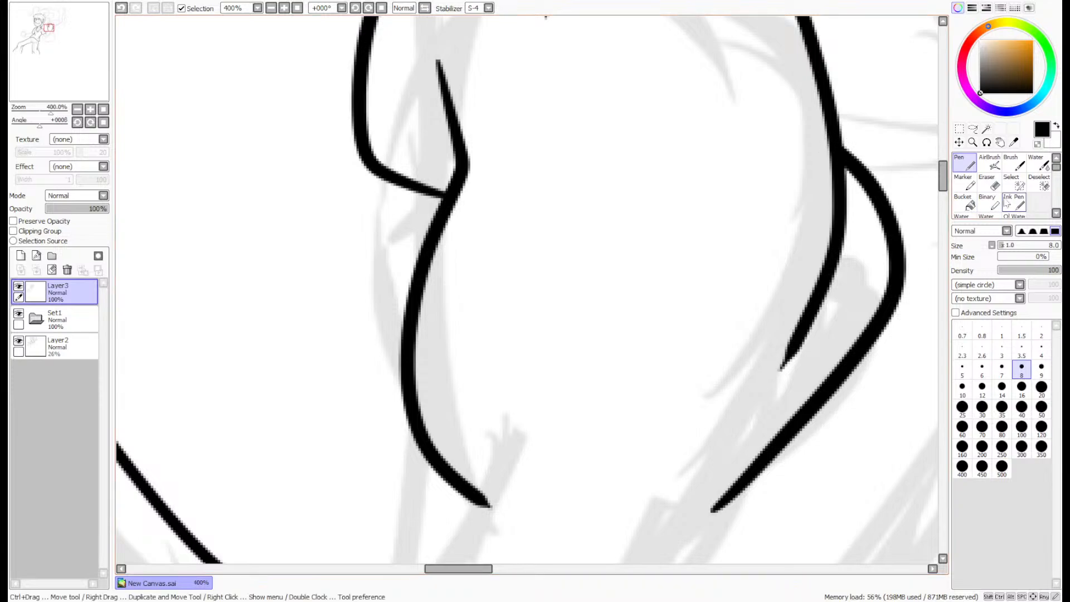
- Trim the lower end of the fist's inner crease line to a thin taper with the size 4 Eraser
{"action": "left_click", "coordinate": [987, 182]}
{"action": "left_click_drag", "start_coordinate": [776, 383], "coordinate": [821, 246]}
{"action": "left_click_drag", "start_coordinate": [804, 343], "coordinate": [822, 246]}
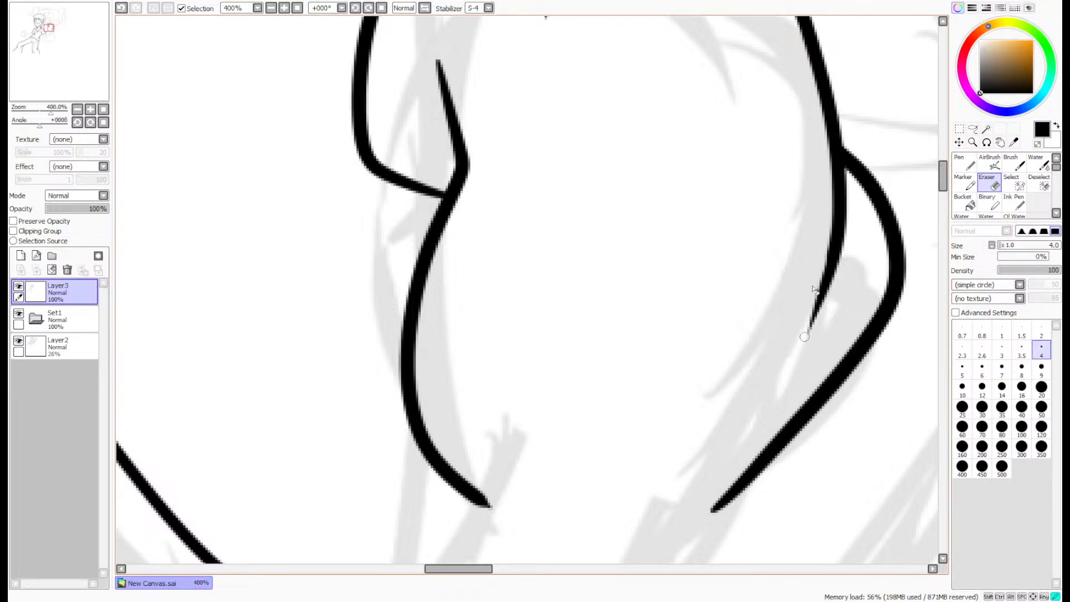
{"action": "left_click_drag", "start_coordinate": [815, 286], "coordinate": [826, 226]}
{"action": "key", "text": "ctrl+z"}
{"action": "left_click_drag", "start_coordinate": [804, 337], "coordinate": [822, 249]}
{"action": "scroll", "coordinate": [812, 329], "scroll_direction": "down", "scroll_amount": 4}
- Lasso the raised fist, shorten it slightly from the wrist end with Free Deform, and clear the selection
{"action": "left_click", "coordinate": [966, 162]}
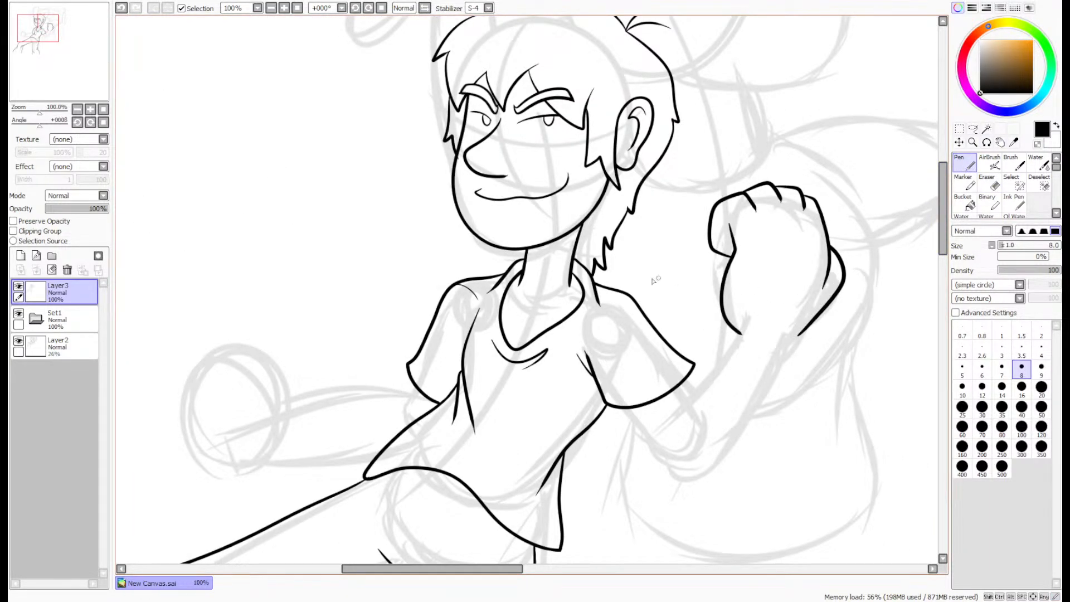
{"action": "left_click", "coordinate": [973, 129]}
{"action": "scroll", "coordinate": [878, 243], "scroll_direction": "up", "scroll_amount": 1}
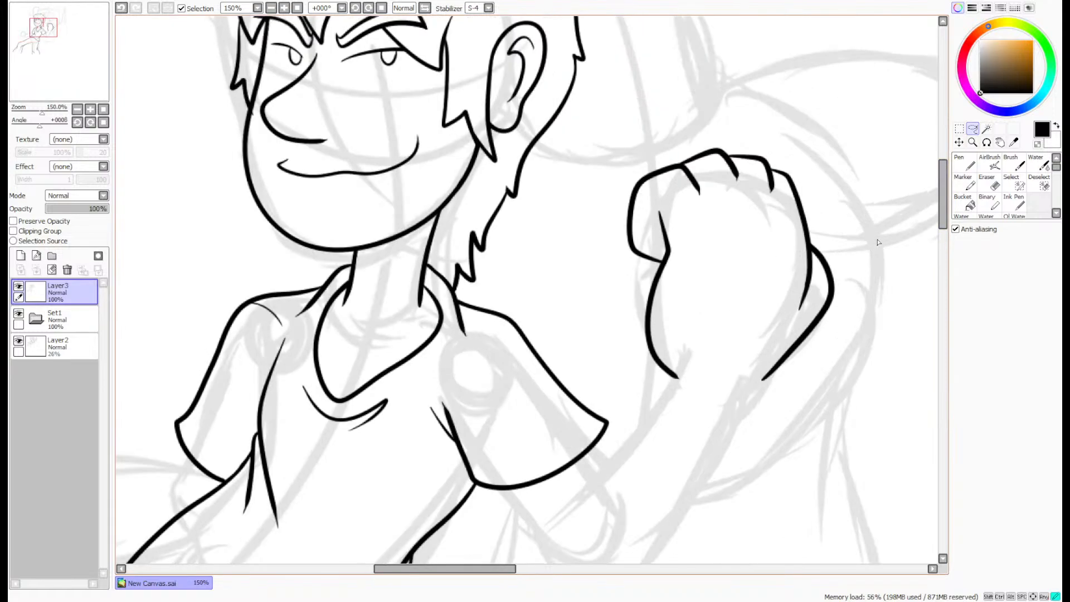
{"action": "mouse_move", "coordinate": [701, 432]}
{"action": "left_mouse_down"}
{"action": "mouse_move", "coordinate": [592, 167]}
{"action": "mouse_move", "coordinate": [878, 244]}
{"action": "left_mouse_up"}
{"action": "left_click", "coordinate": [959, 141]}
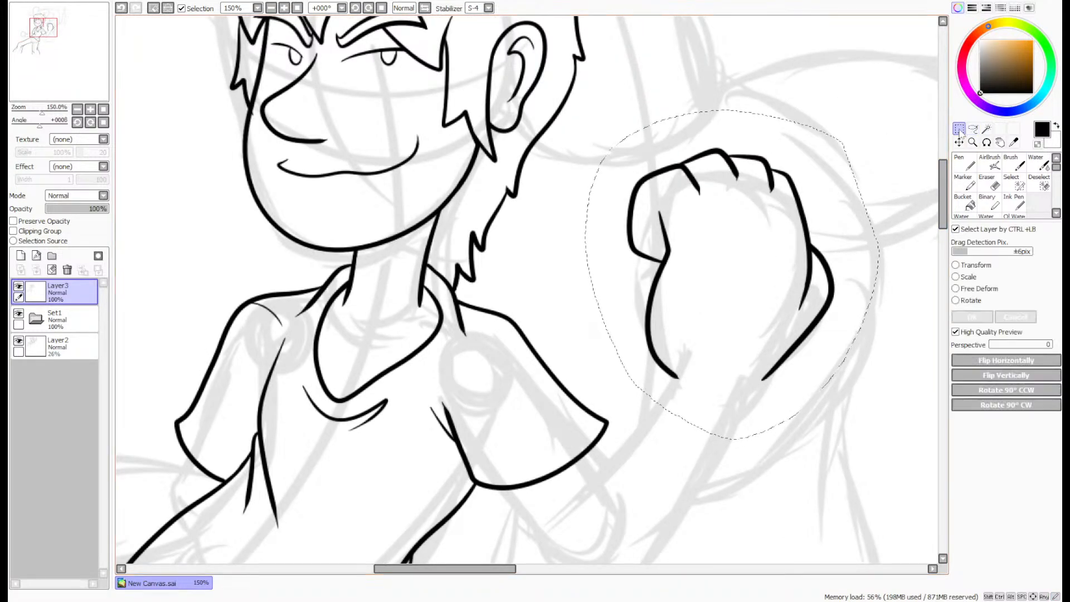
{"action": "left_click", "coordinate": [970, 290]}
{"action": "left_click_drag", "start_coordinate": [730, 382], "coordinate": [731, 357]}
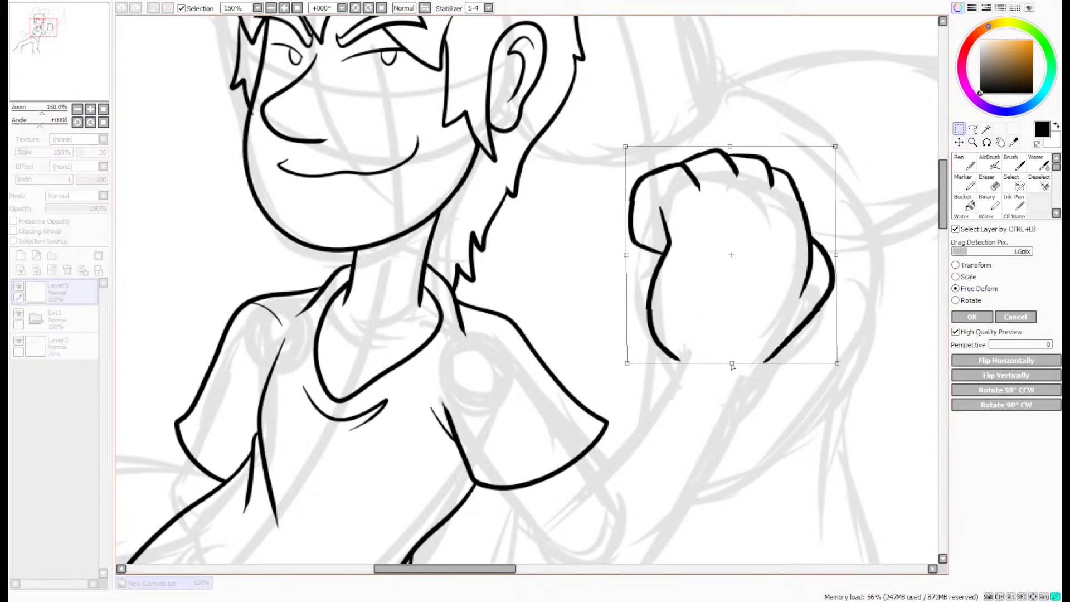
{"action": "left_click", "coordinate": [972, 317]}
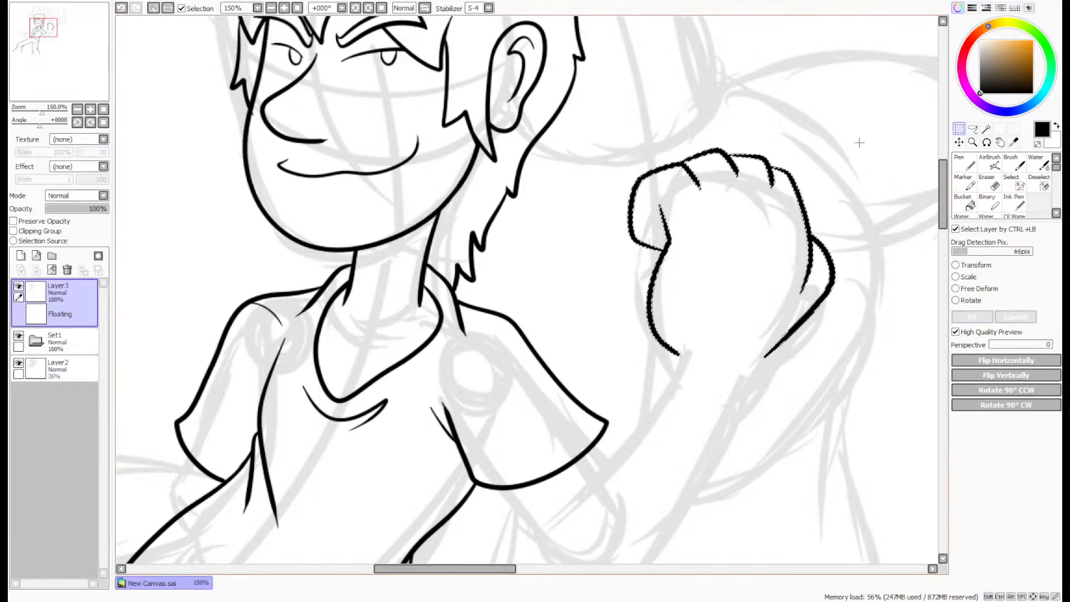
{"action": "scroll", "coordinate": [800, 151], "scroll_direction": "up", "scroll_amount": 6}
{"action": "key", "text": "n"}
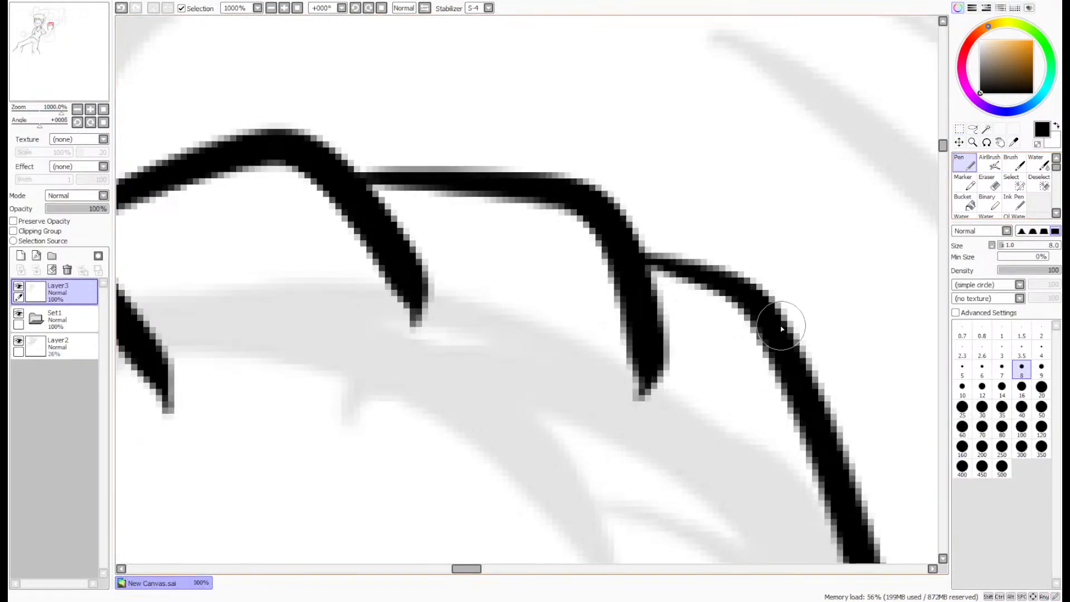
{"action": "scroll", "coordinate": [731, 261], "scroll_direction": "down", "scroll_amount": 6}
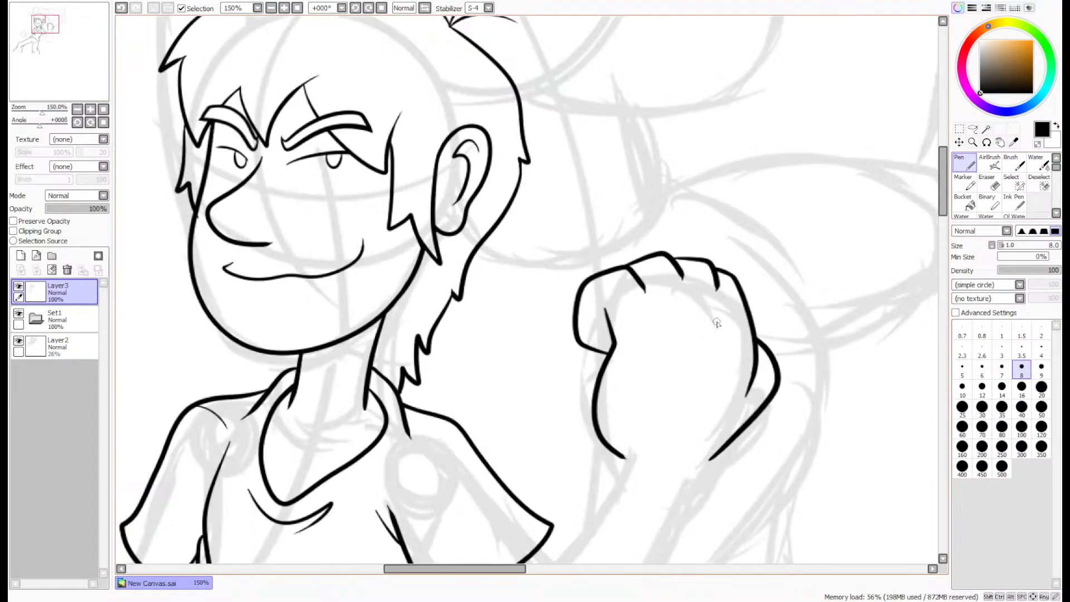
- Ink both sides of the raised forearm from the fist's wrist down toward the elbow with the size 8 Pen
{"action": "mouse_move", "coordinate": [67, 59]}
{"action": "left_mouse_down"}
{"action": "mouse_move", "coordinate": [63, 75]}
{"action": "mouse_move", "coordinate": [49, 68]}
{"action": "left_mouse_up"}
{"action": "scroll", "coordinate": [646, 212], "scroll_direction": "up", "scroll_amount": 2}
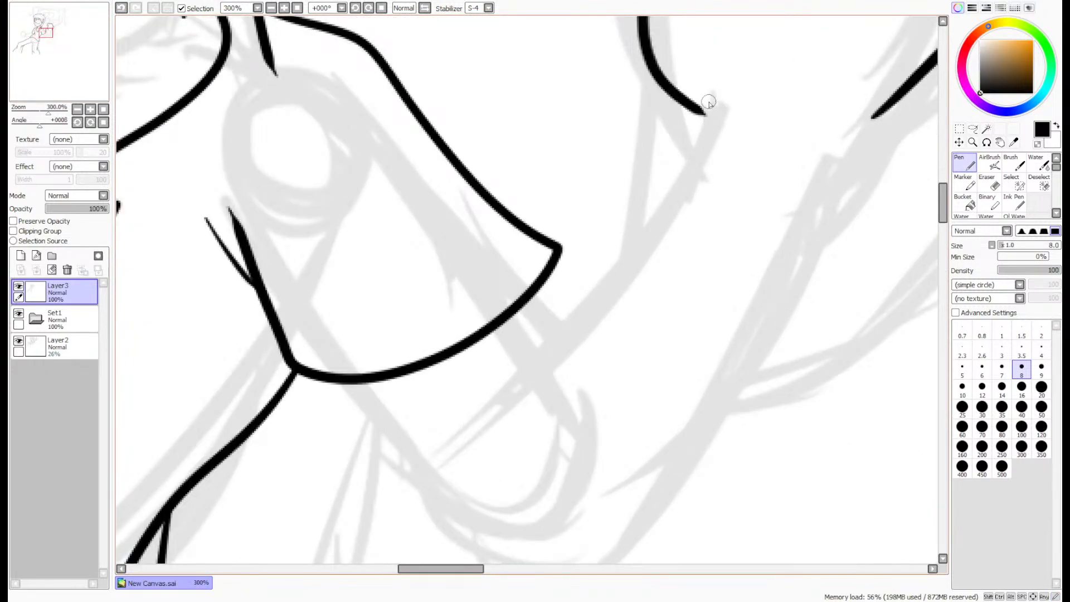
{"action": "mouse_move", "coordinate": [708, 102]}
{"action": "left_mouse_down"}
{"action": "mouse_move", "coordinate": [597, 294]}
{"action": "mouse_move", "coordinate": [508, 408]}
{"action": "left_mouse_up"}
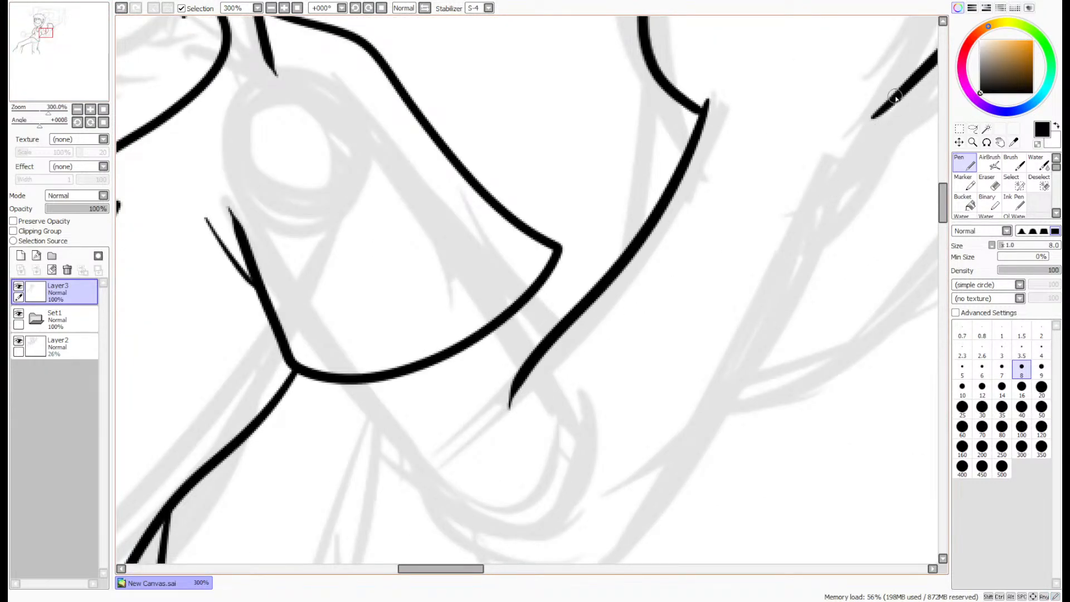
{"action": "mouse_move", "coordinate": [894, 98]}
{"action": "left_mouse_down"}
{"action": "mouse_move", "coordinate": [811, 217]}
{"action": "mouse_move", "coordinate": [659, 496]}
{"action": "mouse_move", "coordinate": [599, 562]}
{"action": "left_mouse_up"}
{"action": "left_click_drag", "start_coordinate": [943, 203], "coordinate": [943, 212]}
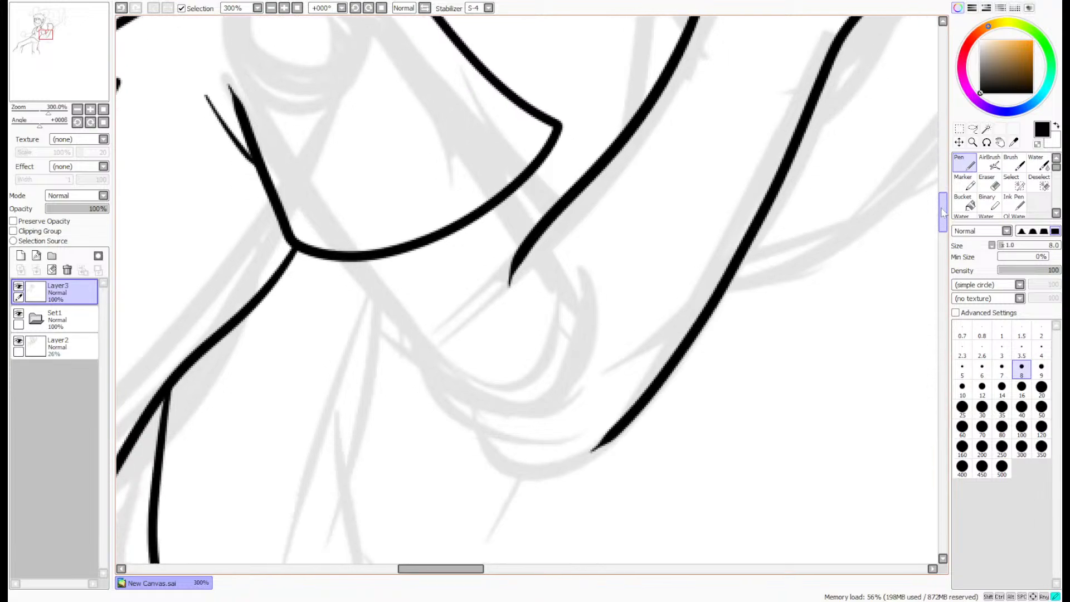
- Ink the short upper-arm line below the sleeve and the arm's underside from the sleeve hem around the elbow
{"action": "scroll", "coordinate": [526, 198], "scroll_direction": "up", "scroll_amount": 1}
{"action": "left_click_drag", "start_coordinate": [506, 171], "coordinate": [548, 216]}
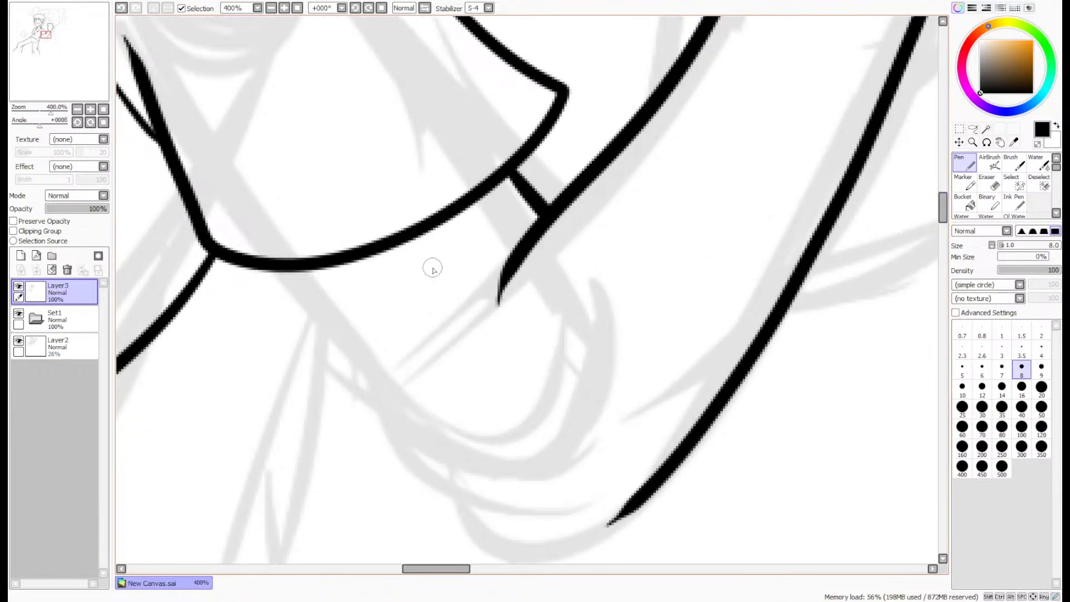
{"action": "mouse_move", "coordinate": [268, 267]}
{"action": "left_mouse_down"}
{"action": "mouse_move", "coordinate": [458, 495]}
{"action": "mouse_move", "coordinate": [531, 538]}
{"action": "mouse_move", "coordinate": [606, 518]}
{"action": "mouse_move", "coordinate": [653, 490]}
{"action": "left_mouse_up"}
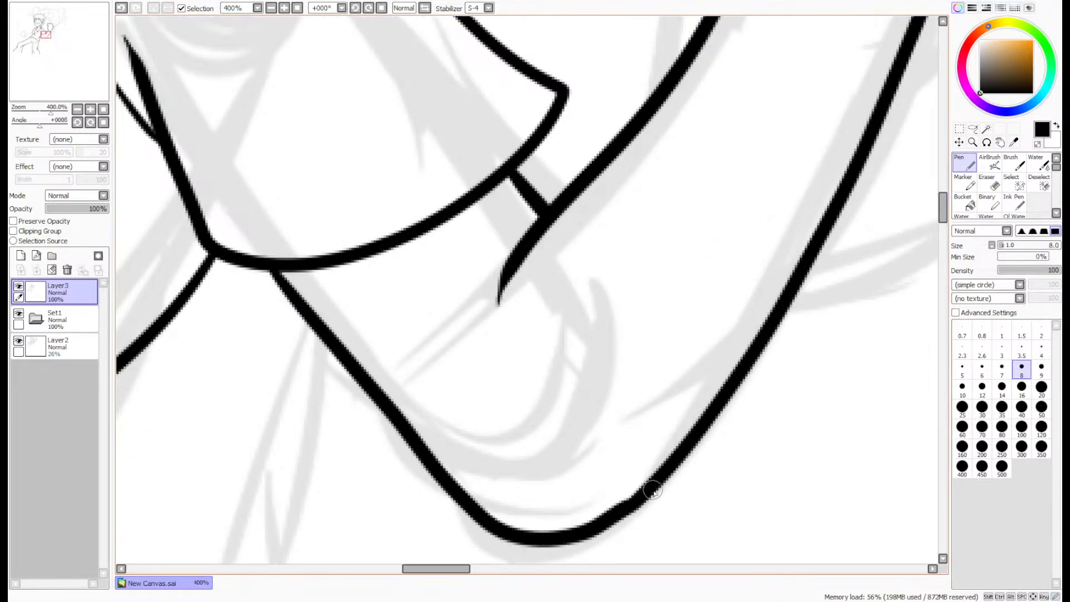
{"action": "key", "text": "e"}
{"action": "scroll", "coordinate": [642, 493], "scroll_direction": "up", "scroll_amount": 2}
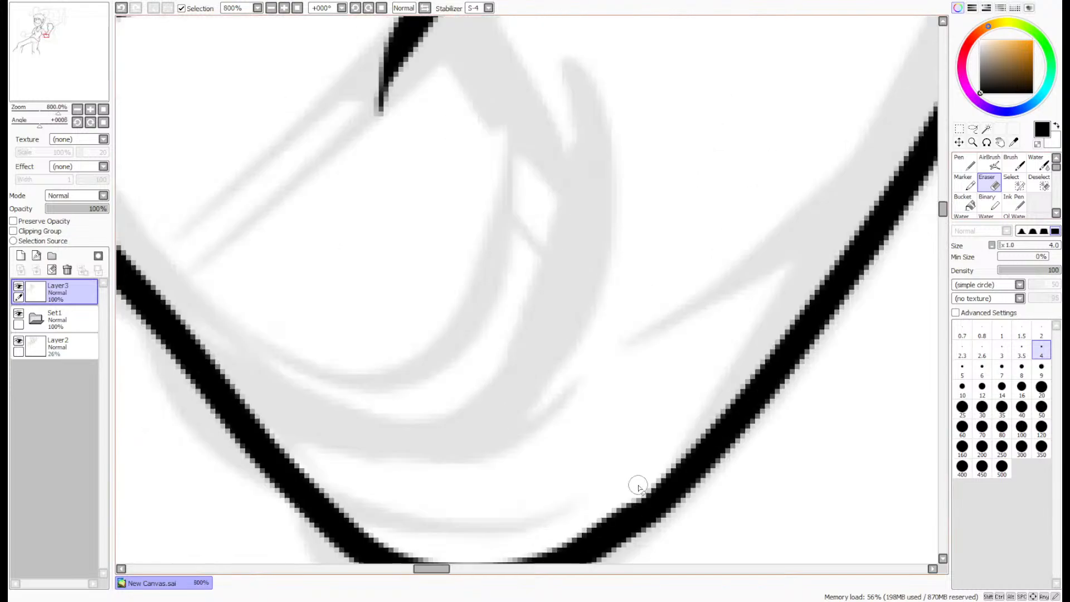
{"action": "key", "text": "n"}
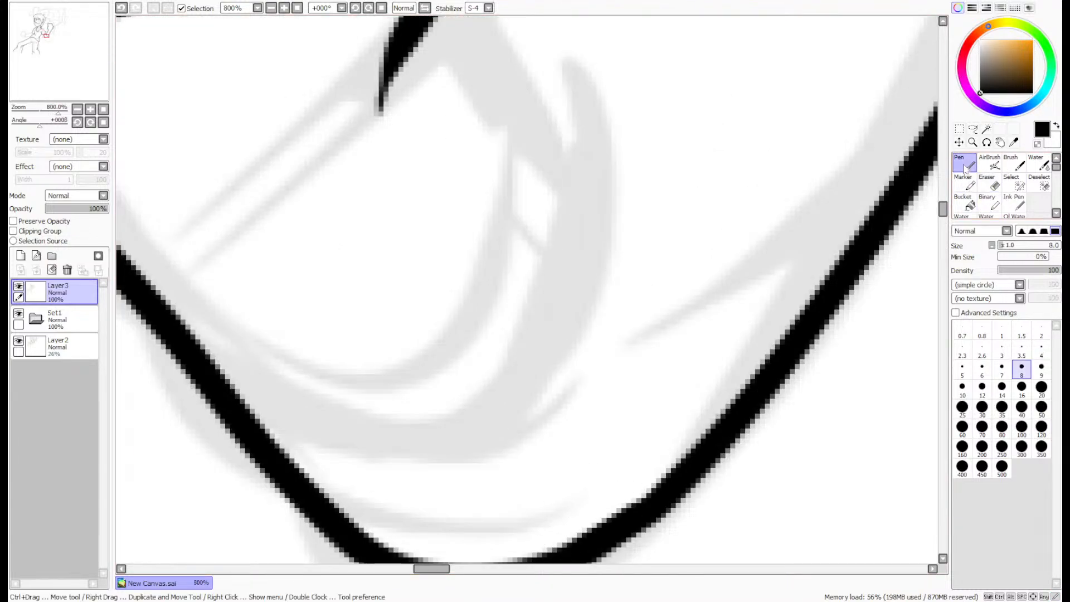
- Rotate the canvas view to 90° and ink the first curled finger's looping outline on the other arm's sketched fist
{"action": "scroll", "coordinate": [738, 374], "scroll_direction": "down", "scroll_amount": 8}
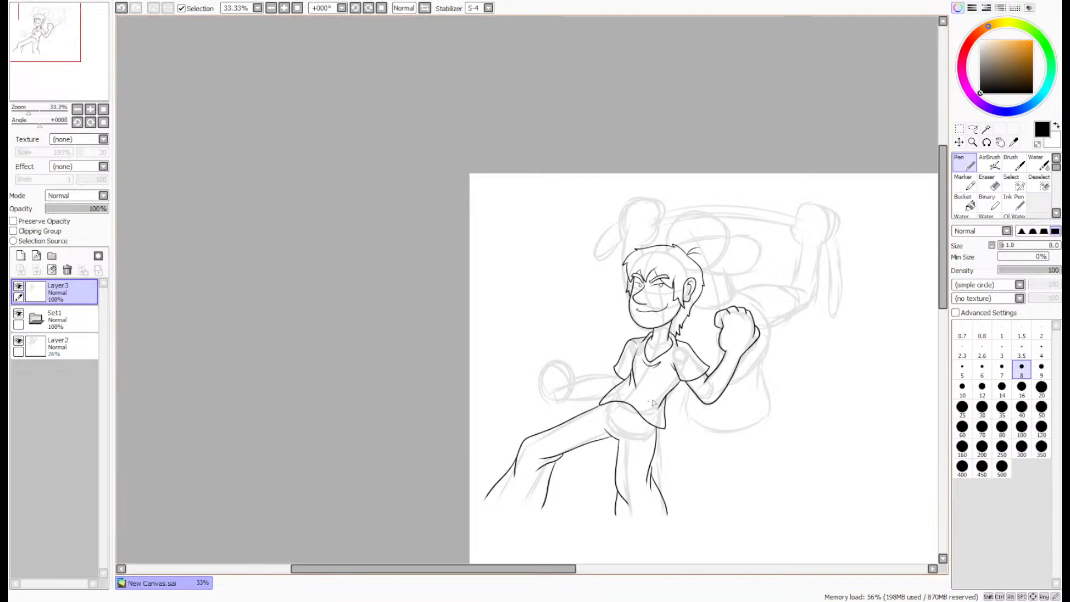
{"action": "scroll", "coordinate": [648, 433], "scroll_direction": "up", "scroll_amount": 7}
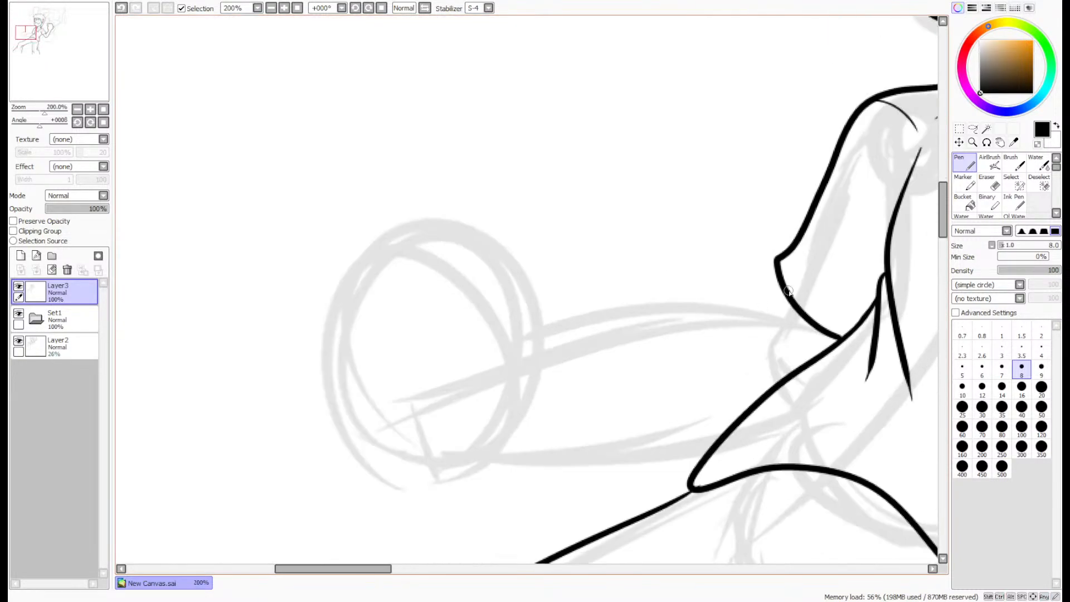
{"action": "left_click_drag", "start_coordinate": [28, 33], "coordinate": [24, 34]}
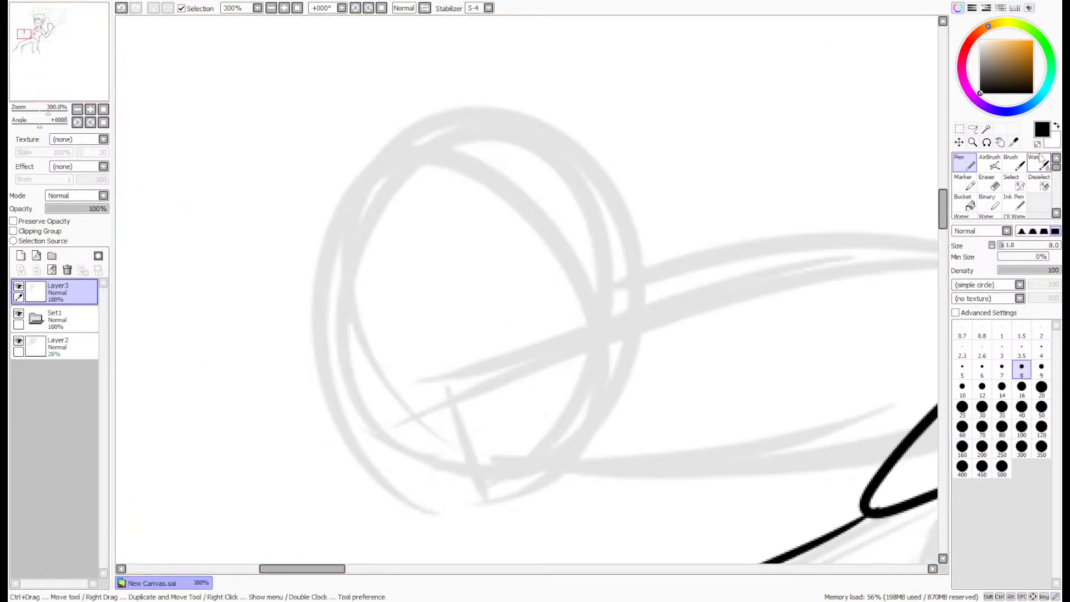
{"action": "left_click", "coordinate": [986, 142]}
{"action": "left_click_drag", "start_coordinate": [807, 254], "coordinate": [535, 487]}
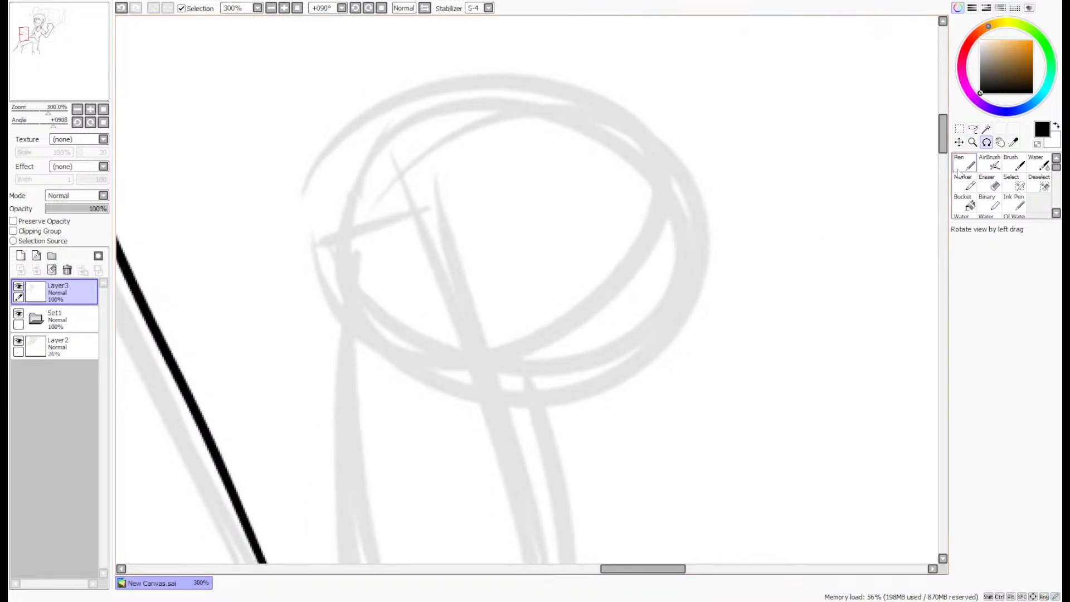
{"action": "key", "text": "n"}
{"action": "mouse_move", "coordinate": [340, 368]}
{"action": "left_mouse_down"}
{"action": "mouse_move", "coordinate": [303, 284]}
{"action": "mouse_move", "coordinate": [322, 126]}
{"action": "mouse_move", "coordinate": [413, 121]}
{"action": "mouse_move", "coordinate": [400, 244]}
{"action": "mouse_move", "coordinate": [358, 205]}
{"action": "mouse_move", "coordinate": [360, 162]}
{"action": "left_mouse_up"}
{"action": "key", "text": "ctrl+z"}
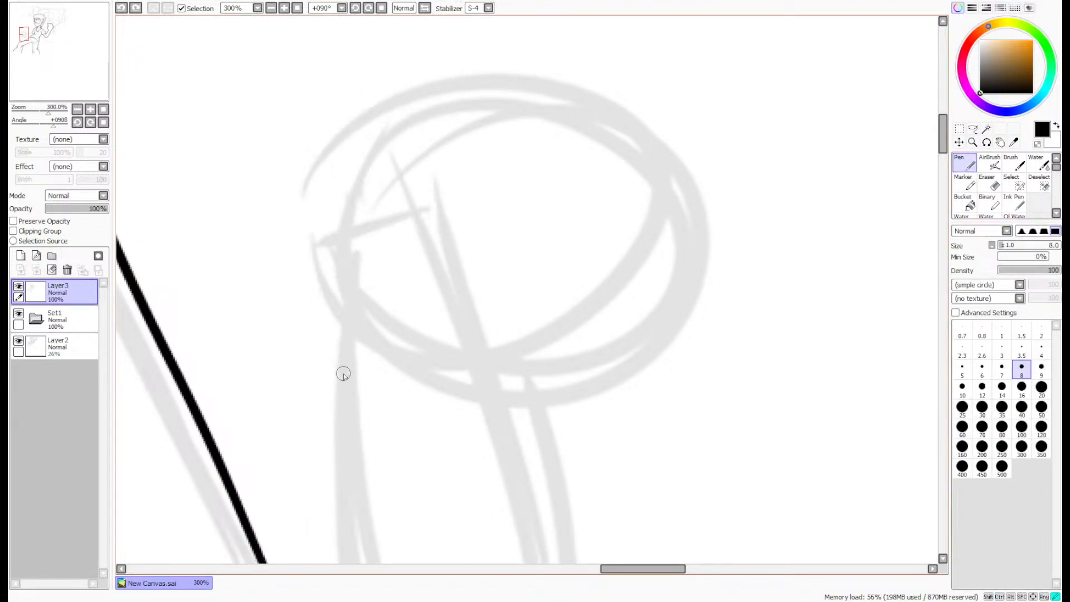
{"action": "mouse_move", "coordinate": [342, 373]}
{"action": "left_mouse_down"}
{"action": "mouse_move", "coordinate": [273, 156]}
{"action": "mouse_move", "coordinate": [402, 89]}
{"action": "mouse_move", "coordinate": [431, 208]}
{"action": "mouse_move", "coordinate": [349, 227]}
{"action": "mouse_move", "coordinate": [350, 155]}
{"action": "left_mouse_up"}
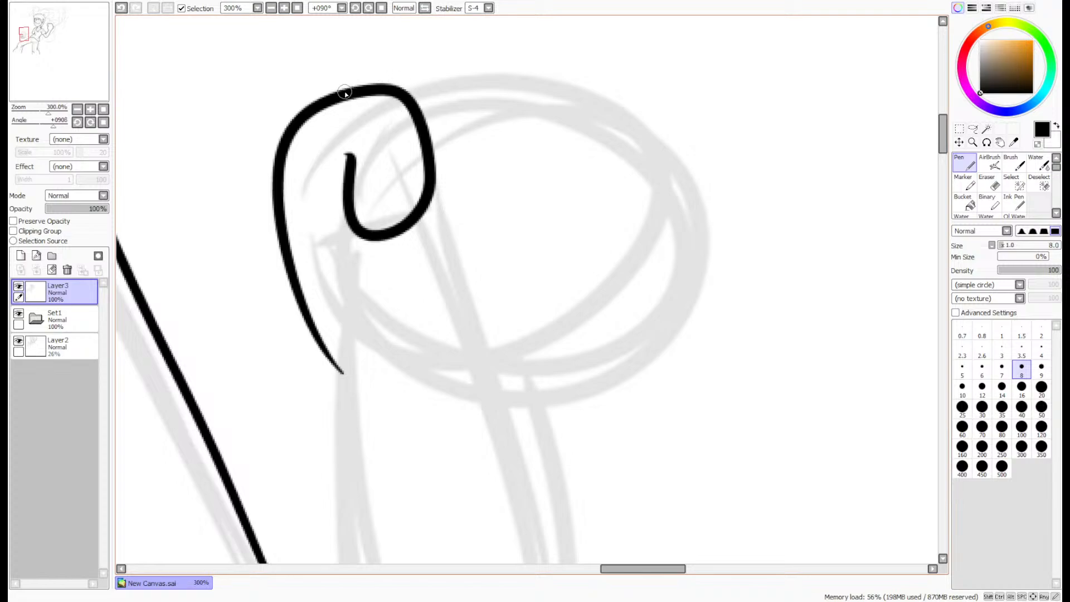
- Undo and re-ink the first curled finger's looping outline, running from the wrist around the knuckle and back inward
{"action": "key", "text": "ctrl+z"}
{"action": "mouse_move", "coordinate": [343, 369]}
{"action": "left_mouse_down"}
{"action": "mouse_move", "coordinate": [273, 242]}
{"action": "mouse_move", "coordinate": [458, 172]}
{"action": "mouse_move", "coordinate": [359, 126]}
{"action": "mouse_move", "coordinate": [400, 174]}
{"action": "left_mouse_up"}
{"action": "key", "text": "ctrl+z"}
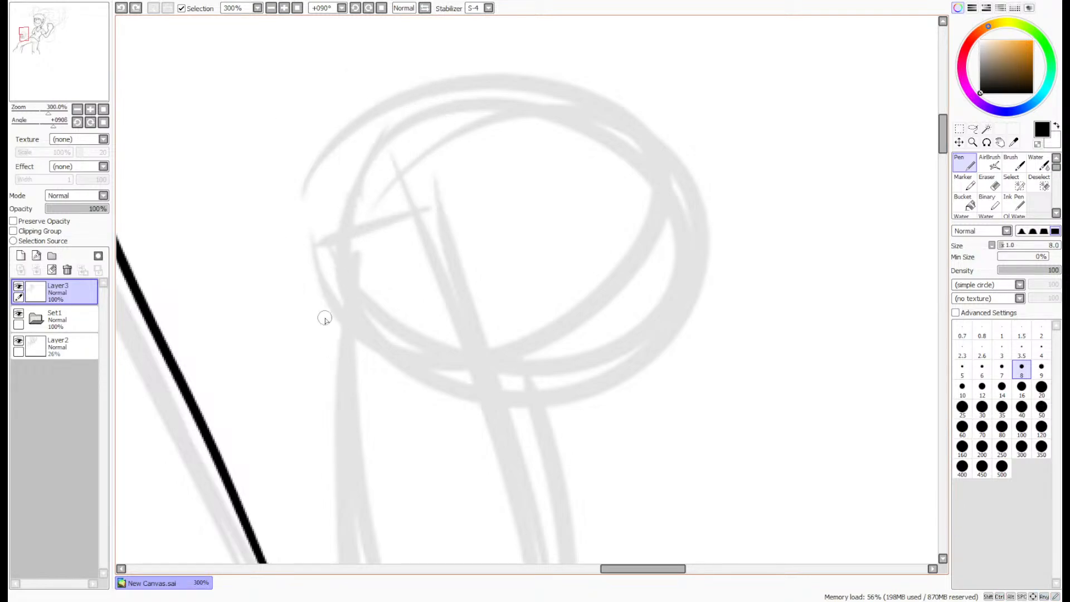
{"action": "mouse_move", "coordinate": [348, 372]}
{"action": "left_mouse_down"}
{"action": "mouse_move", "coordinate": [258, 206]}
{"action": "mouse_move", "coordinate": [342, 89]}
{"action": "mouse_move", "coordinate": [414, 167]}
{"action": "mouse_move", "coordinate": [363, 236]}
{"action": "mouse_move", "coordinate": [328, 148]}
{"action": "left_mouse_up"}
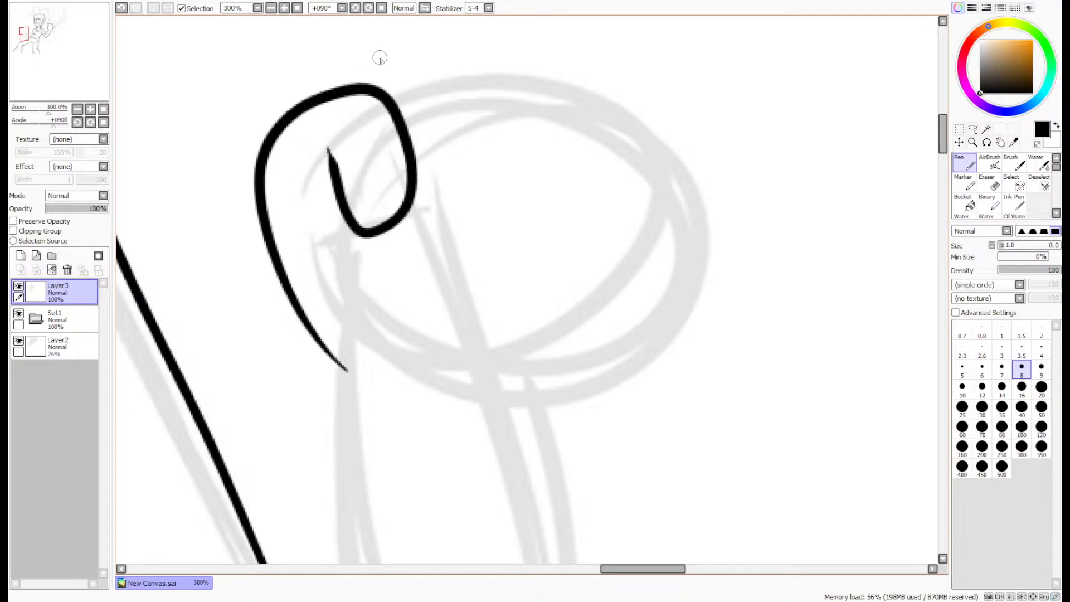
- Ink the three remaining curled fingers of the fist as overlapping arcs beside the first finger
{"action": "mouse_move", "coordinate": [321, 97]}
{"action": "left_mouse_down"}
{"action": "mouse_move", "coordinate": [385, 48]}
{"action": "mouse_move", "coordinate": [449, 167]}
{"action": "mouse_move", "coordinate": [418, 181]}
{"action": "left_mouse_up"}
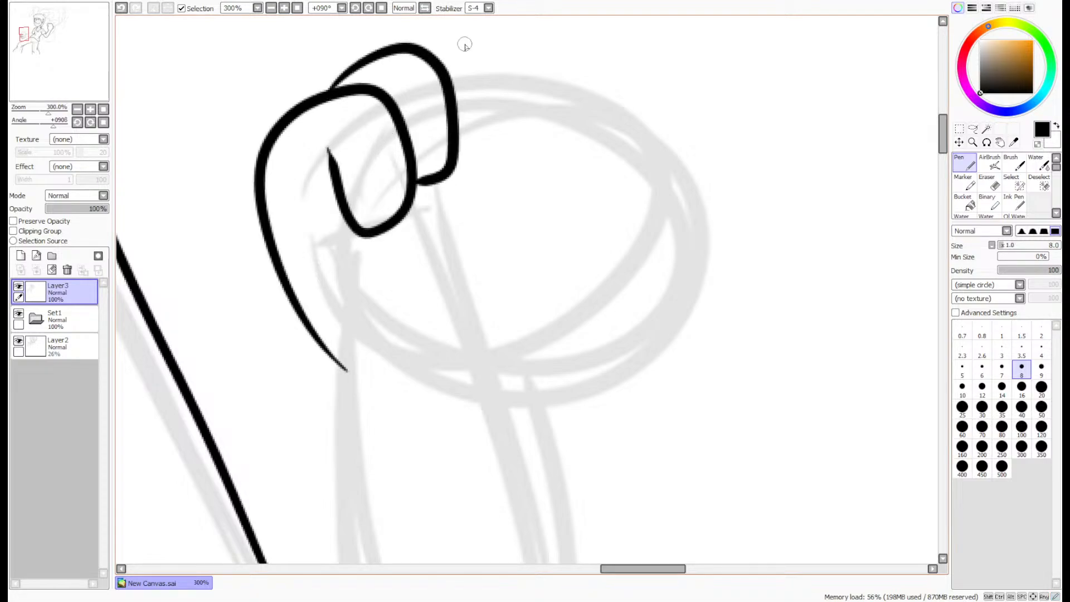
{"action": "mouse_move", "coordinate": [420, 51]}
{"action": "left_mouse_down"}
{"action": "mouse_move", "coordinate": [508, 78]}
{"action": "mouse_move", "coordinate": [498, 161]}
{"action": "mouse_move", "coordinate": [456, 166]}
{"action": "left_mouse_up"}
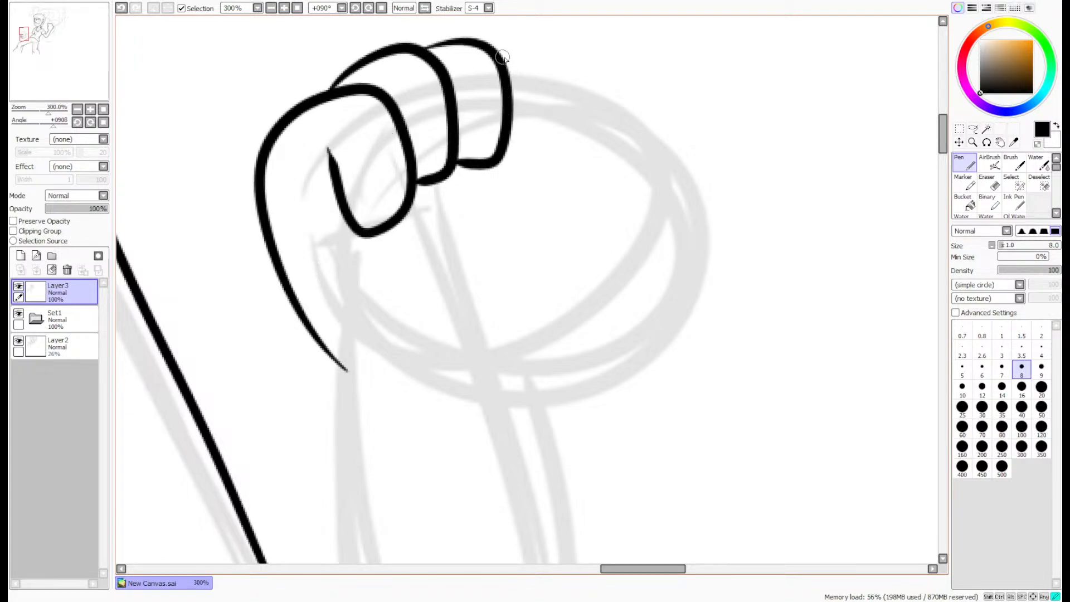
{"action": "mouse_move", "coordinate": [502, 57]}
{"action": "left_mouse_down"}
{"action": "mouse_move", "coordinate": [552, 188]}
{"action": "mouse_move", "coordinate": [496, 162]}
{"action": "left_mouse_up"}
- Ink the thumb folded over the fist, with its outer edge down to the wrist, and a short curved palm crease below it
{"action": "mouse_move", "coordinate": [481, 381]}
{"action": "left_mouse_down"}
{"action": "mouse_move", "coordinate": [608, 232]}
{"action": "mouse_move", "coordinate": [472, 181]}
{"action": "mouse_move", "coordinate": [468, 234]}
{"action": "left_mouse_up"}
{"action": "key", "text": "ctrl+z"}
{"action": "mouse_move", "coordinate": [518, 363]}
{"action": "left_mouse_down"}
{"action": "mouse_move", "coordinate": [618, 228]}
{"action": "mouse_move", "coordinate": [535, 154]}
{"action": "mouse_move", "coordinate": [484, 165]}
{"action": "mouse_move", "coordinate": [560, 273]}
{"action": "left_mouse_up"}
{"action": "left_click_drag", "start_coordinate": [505, 242], "coordinate": [452, 335]}
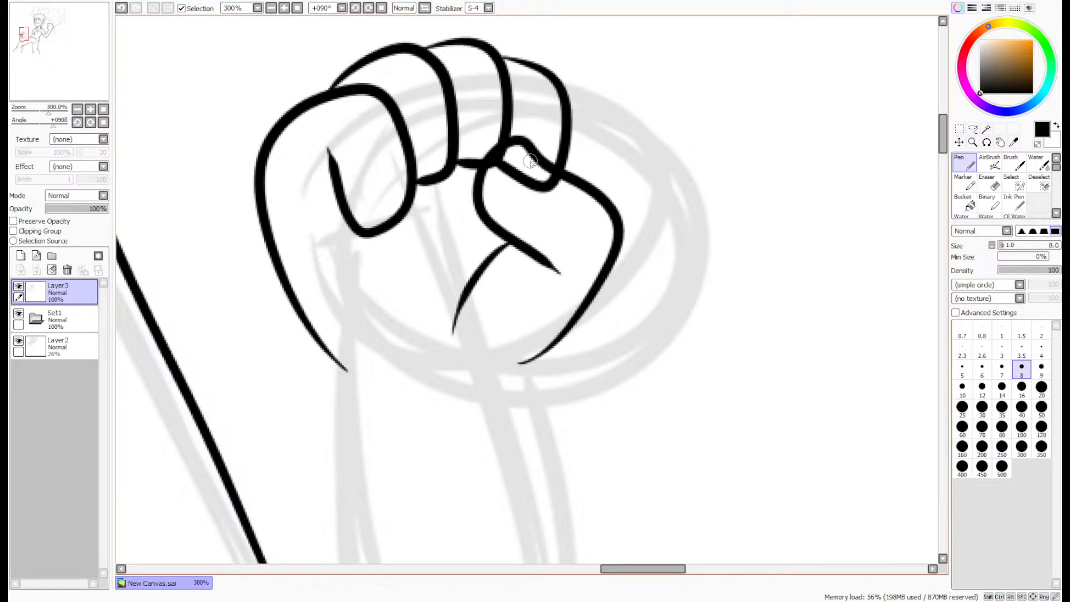
- Erase the finger lines that overlap the inside of the thumb with the size 4 Eraser
{"action": "scroll", "coordinate": [530, 161], "scroll_direction": "up", "scroll_amount": 3}
{"action": "left_click", "coordinate": [991, 183]}
{"action": "mouse_move", "coordinate": [595, 246]}
{"action": "left_mouse_down"}
{"action": "mouse_move", "coordinate": [539, 245]}
{"action": "mouse_move", "coordinate": [529, 236]}
{"action": "mouse_move", "coordinate": [544, 259]}
{"action": "mouse_move", "coordinate": [497, 215]}
{"action": "mouse_move", "coordinate": [493, 227]}
{"action": "mouse_move", "coordinate": [478, 192]}
{"action": "mouse_move", "coordinate": [441, 229]}
{"action": "mouse_move", "coordinate": [466, 214]}
{"action": "mouse_move", "coordinate": [457, 198]}
{"action": "mouse_move", "coordinate": [443, 224]}
{"action": "mouse_move", "coordinate": [485, 175]}
{"action": "left_mouse_up"}
{"action": "left_click_drag", "start_coordinate": [441, 221], "coordinate": [522, 169]}
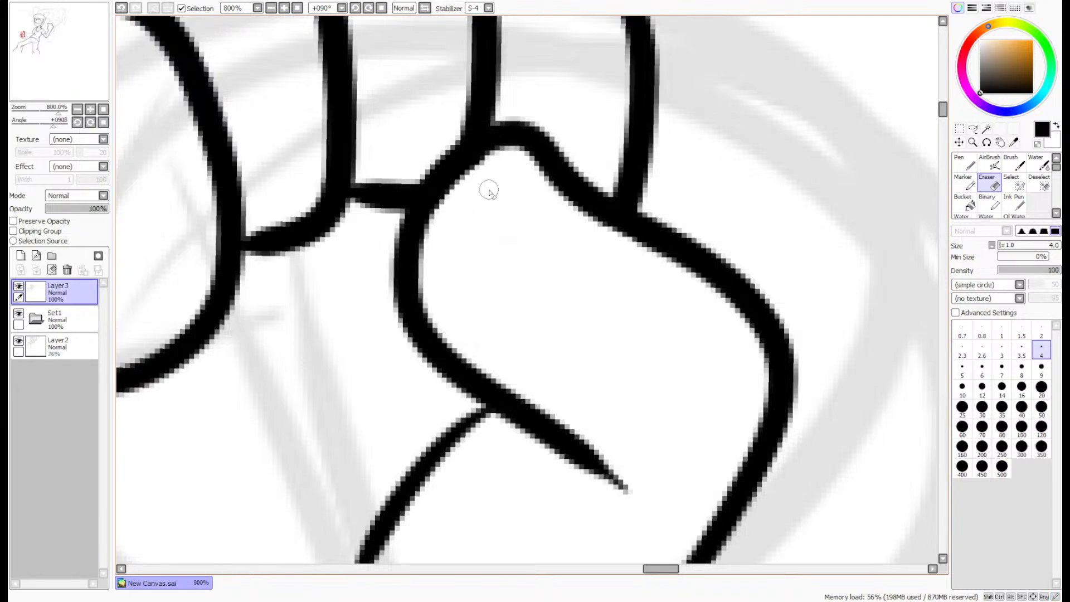
{"action": "scroll", "coordinate": [463, 201], "scroll_direction": "down", "scroll_amount": 4}
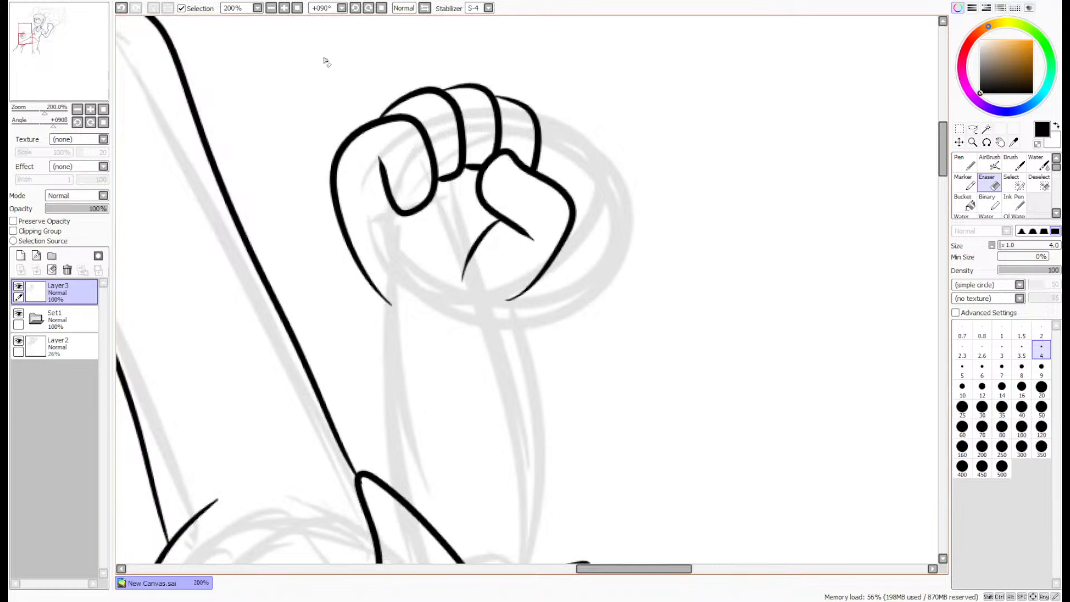
- Reset the canvas rotation to 0° and extend the fist's thumb-side outline to the wrist with the size 8 Pen
{"action": "left_click", "coordinate": [297, 8]}
{"action": "scroll", "coordinate": [355, 202], "scroll_direction": "up", "scroll_amount": 6}
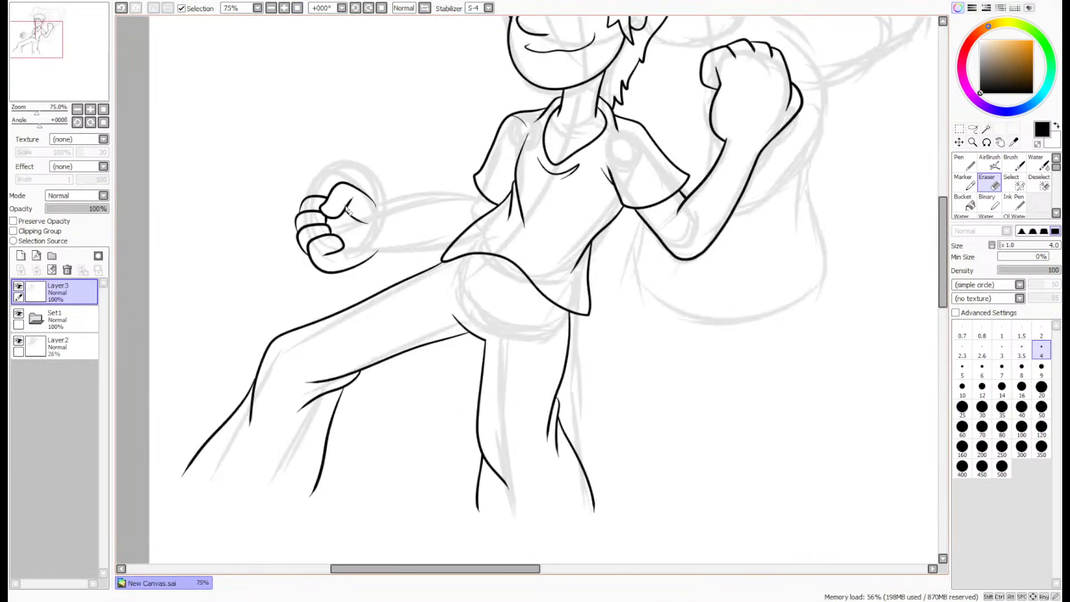
{"action": "left_click", "coordinate": [967, 165]}
{"action": "scroll", "coordinate": [420, 153], "scroll_direction": "up", "scroll_amount": 2}
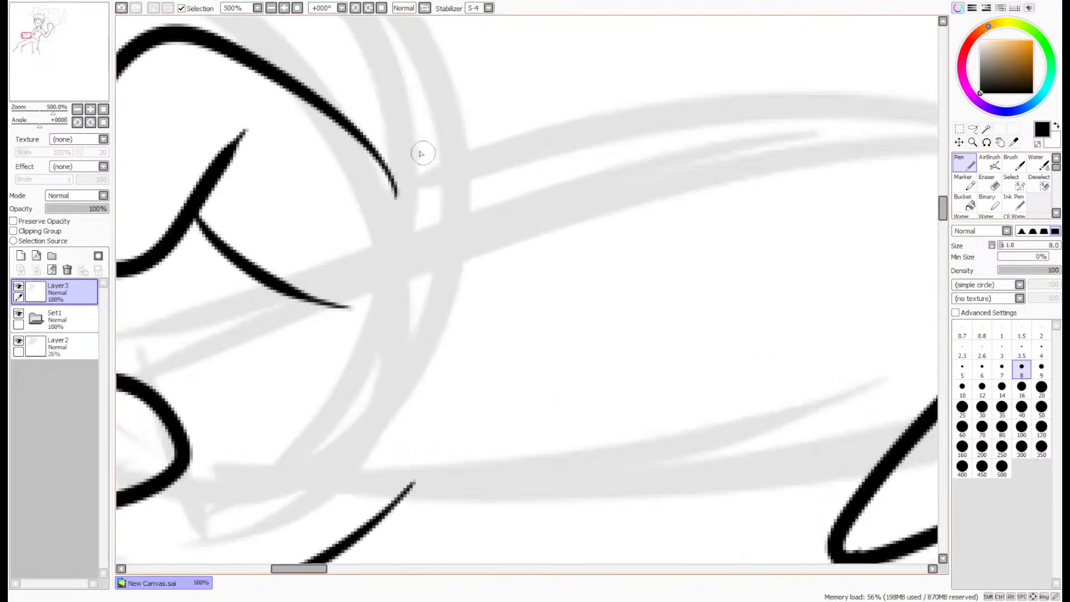
{"action": "left_click_drag", "start_coordinate": [229, 44], "coordinate": [432, 242]}
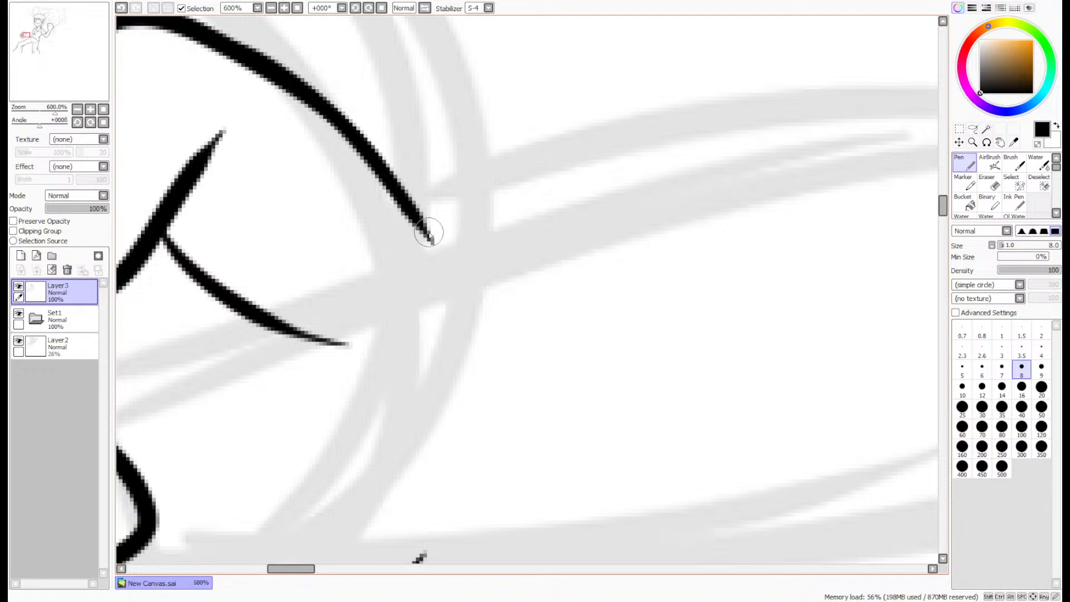
- Ink the forearm's upper edge from the wrist to the sleeve and its underside from the fist to the shirt hem
{"action": "scroll", "coordinate": [428, 233], "scroll_direction": "down", "scroll_amount": 5}
{"action": "scroll", "coordinate": [513, 202], "scroll_direction": "up", "scroll_amount": 2}
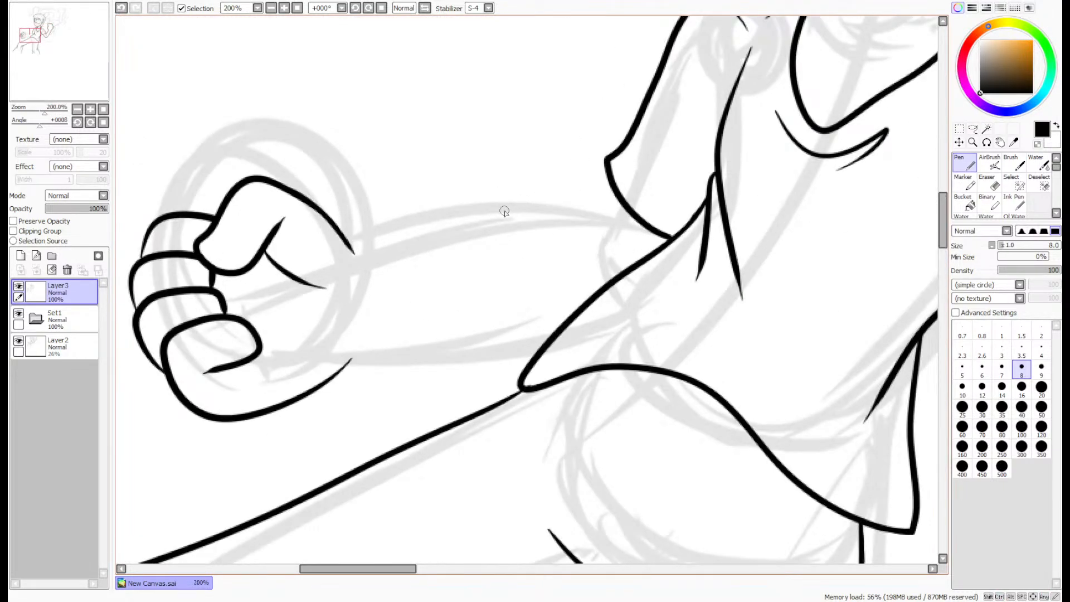
{"action": "scroll", "coordinate": [525, 221], "scroll_direction": "up", "scroll_amount": 1}
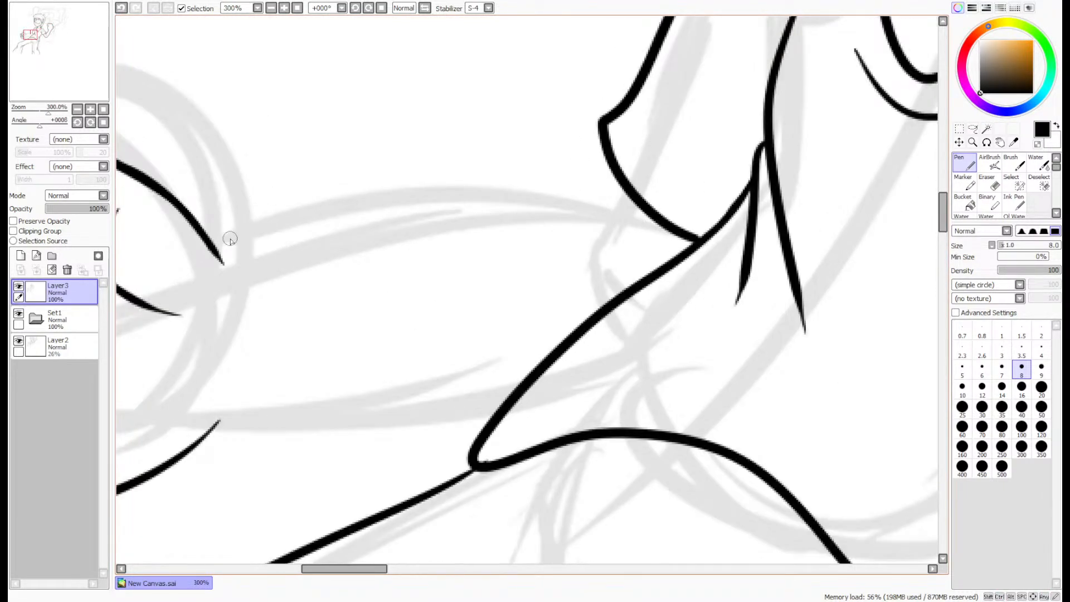
{"action": "mouse_move", "coordinate": [216, 255]}
{"action": "left_mouse_down"}
{"action": "mouse_move", "coordinate": [250, 264]}
{"action": "mouse_move", "coordinate": [457, 210]}
{"action": "mouse_move", "coordinate": [622, 184]}
{"action": "left_mouse_up"}
{"action": "key", "text": "ctrl+z"}
{"action": "mouse_move", "coordinate": [199, 240]}
{"action": "left_mouse_down"}
{"action": "mouse_move", "coordinate": [220, 250]}
{"action": "mouse_move", "coordinate": [601, 227]}
{"action": "left_mouse_up"}
{"action": "mouse_move", "coordinate": [175, 453]}
{"action": "left_mouse_down"}
{"action": "mouse_move", "coordinate": [249, 419]}
{"action": "mouse_move", "coordinate": [504, 411]}
{"action": "mouse_move", "coordinate": [467, 382]}
{"action": "mouse_move", "coordinate": [335, 489]}
{"action": "left_mouse_up"}
- Clean up the wrist corner where the thumb-side outline meets the upper forearm line, using the size 4 Eraser and size 8 Pen
{"action": "left_click", "coordinate": [995, 180]}
{"action": "scroll", "coordinate": [689, 273], "scroll_direction": "down", "scroll_amount": 2}
{"action": "scroll", "coordinate": [471, 334], "scroll_direction": "up", "scroll_amount": 7}
{"action": "scroll", "coordinate": [542, 247], "scroll_direction": "down", "scroll_amount": 4}
{"action": "scroll", "coordinate": [549, 183], "scroll_direction": "up", "scroll_amount": 5}
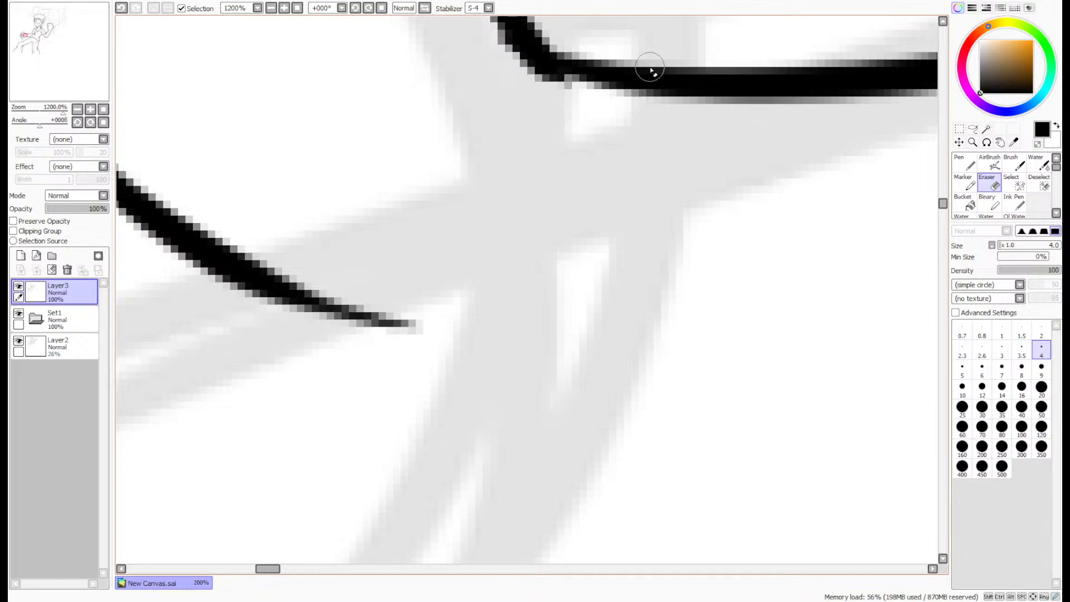
{"action": "left_click", "coordinate": [963, 163]}
{"action": "left_click_drag", "start_coordinate": [942, 204], "coordinate": [943, 198]}
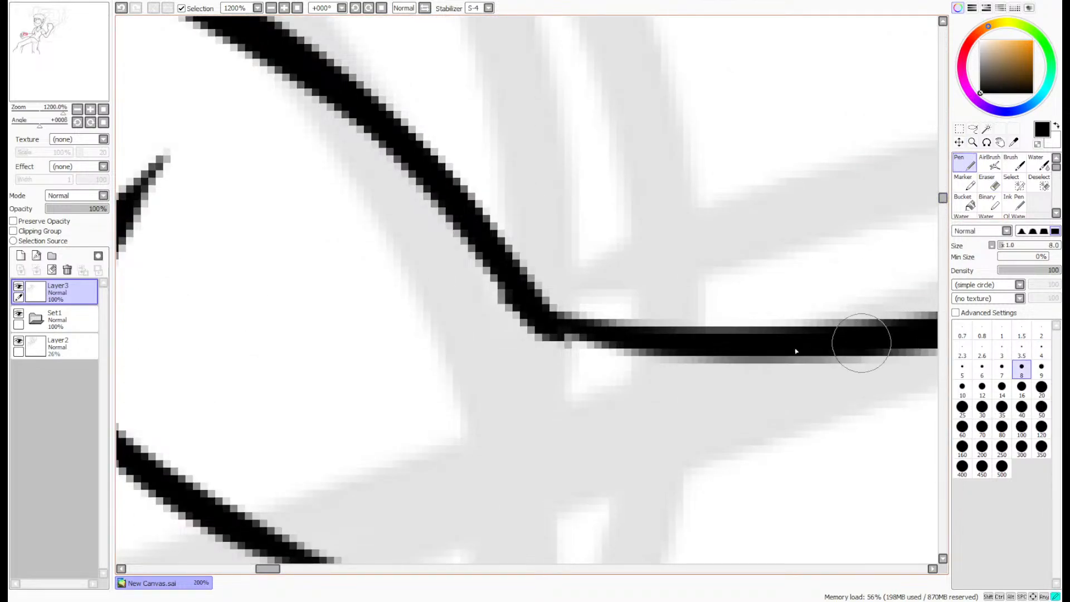
{"action": "mouse_move", "coordinate": [859, 342]}
{"action": "left_mouse_down"}
{"action": "mouse_move", "coordinate": [657, 344]}
{"action": "mouse_move", "coordinate": [509, 303]}
{"action": "left_mouse_up"}
{"action": "key", "text": "e"}
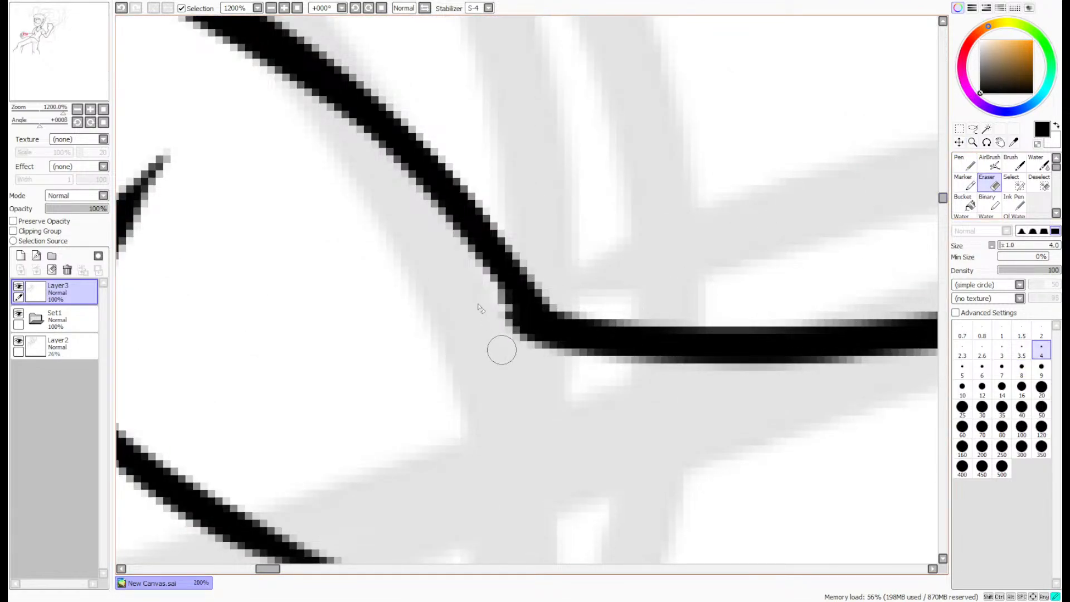
{"action": "scroll", "coordinate": [504, 340], "scroll_direction": "down", "scroll_amount": 5}
{"action": "scroll", "coordinate": [511, 271], "scroll_direction": "down", "scroll_amount": 6}
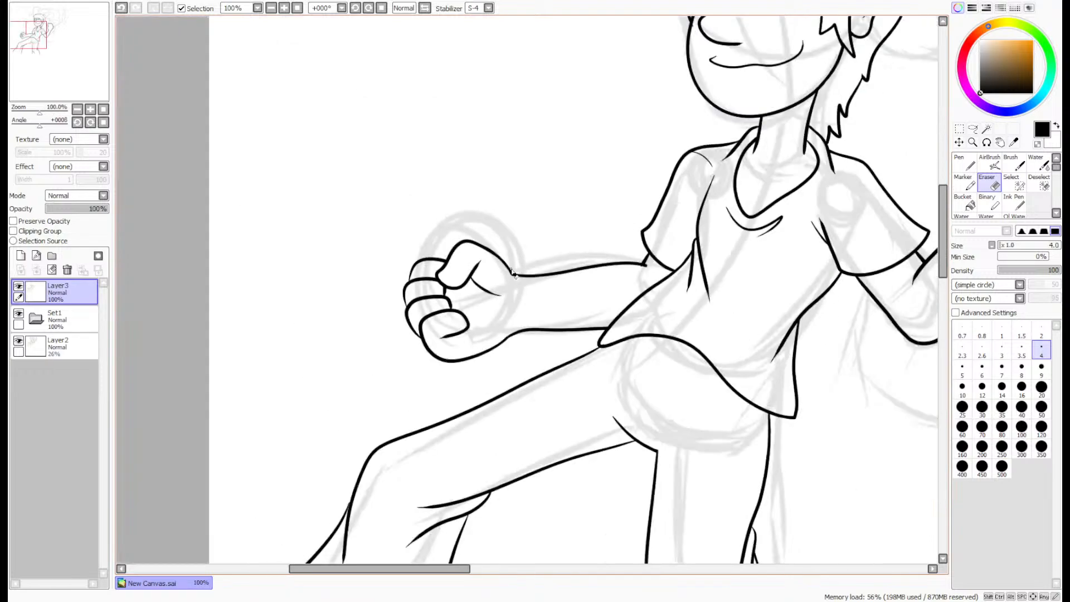
- Lasso the forearm's underside line between wrist and shirt hem, and refine the selection's edge at the hem with the Select brush
{"action": "scroll", "coordinate": [617, 283], "scroll_direction": "up", "scroll_amount": 7}
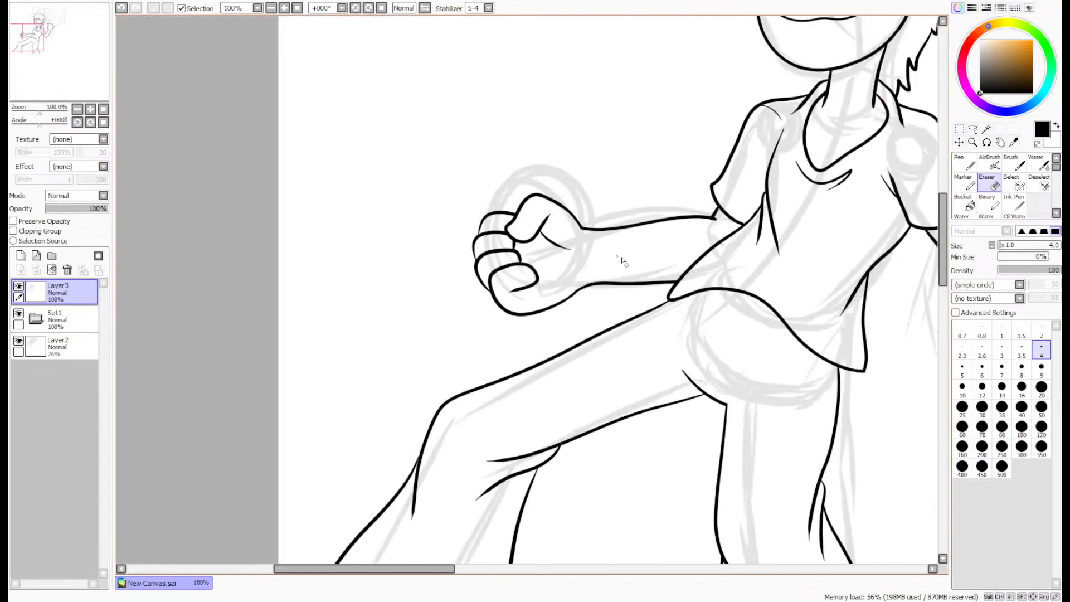
{"action": "scroll", "coordinate": [740, 362], "scroll_direction": "up", "scroll_amount": 2}
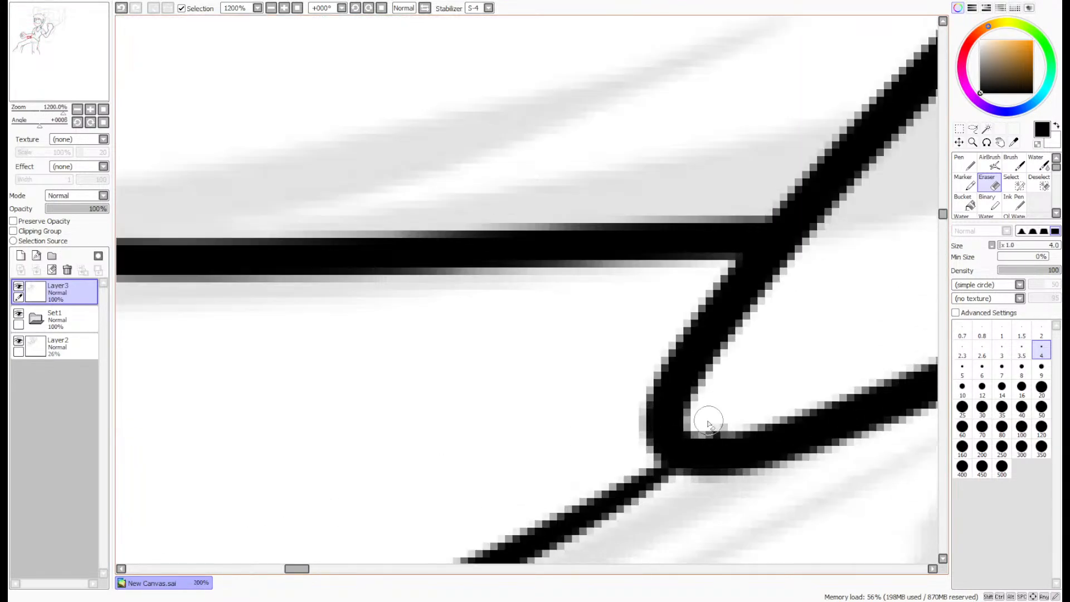
{"action": "scroll", "coordinate": [710, 422], "scroll_direction": "down", "scroll_amount": 3}
{"action": "scroll", "coordinate": [542, 313], "scroll_direction": "up", "scroll_amount": 1}
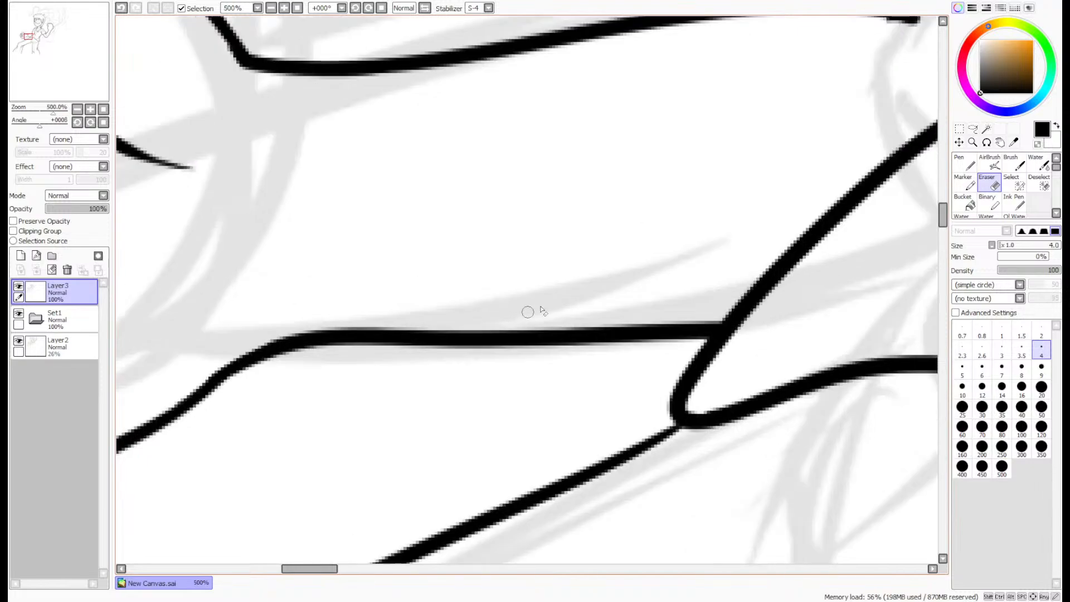
{"action": "left_click", "coordinate": [972, 129]}
{"action": "mouse_move", "coordinate": [216, 390]}
{"action": "left_mouse_down"}
{"action": "mouse_move", "coordinate": [316, 269]}
{"action": "mouse_move", "coordinate": [674, 240]}
{"action": "mouse_move", "coordinate": [718, 270]}
{"action": "left_mouse_up"}
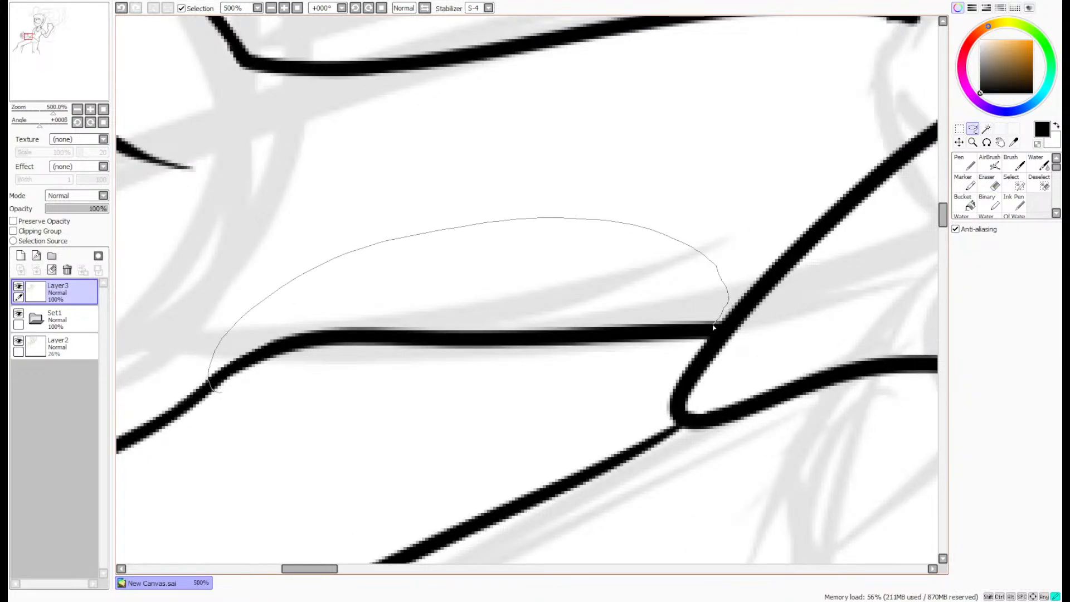
{"action": "left_click_drag", "start_coordinate": [516, 419], "coordinate": [296, 436]}
{"action": "left_click", "coordinate": [1011, 182]}
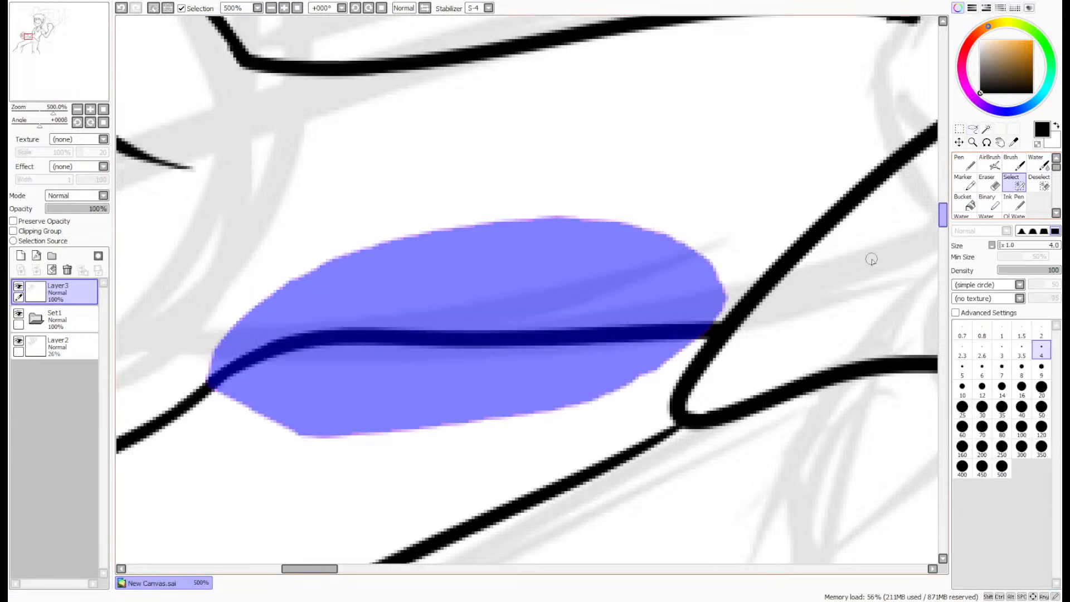
{"action": "scroll", "coordinate": [716, 326], "scroll_direction": "up", "scroll_amount": 5}
{"action": "mouse_move", "coordinate": [716, 326]}
{"action": "left_mouse_down"}
{"action": "mouse_move", "coordinate": [680, 329]}
{"action": "mouse_move", "coordinate": [645, 382]}
{"action": "mouse_move", "coordinate": [671, 341]}
{"action": "mouse_move", "coordinate": [633, 312]}
{"action": "left_mouse_up"}
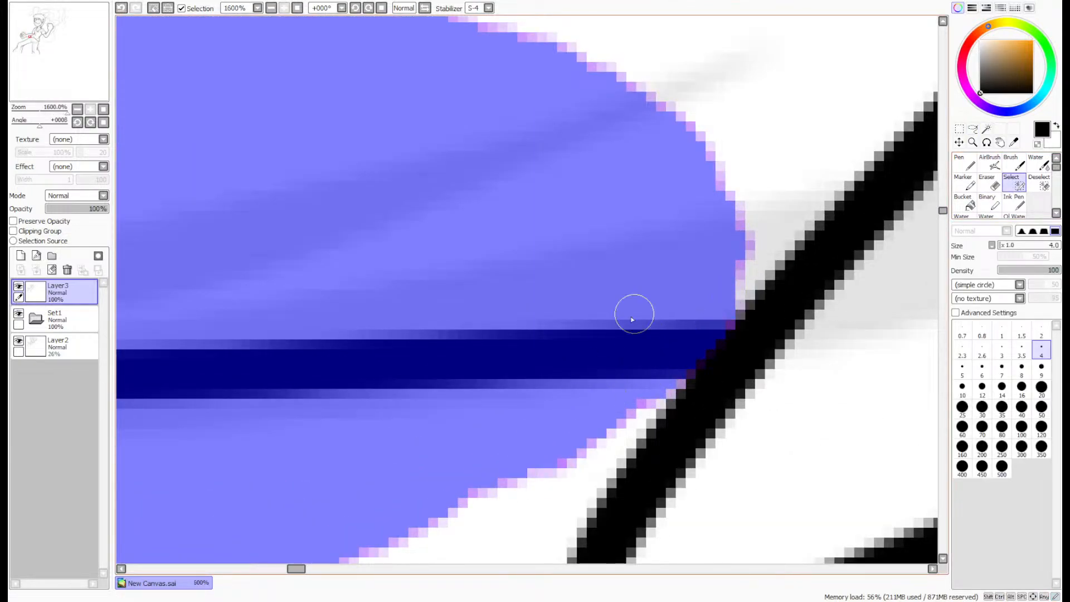
- Tilt the selected underside line upward at its shirt end with Free Deform and apply it
{"action": "scroll", "coordinate": [633, 313], "scroll_direction": "down", "scroll_amount": 6}
{"action": "key", "text": "ctrl+t"}
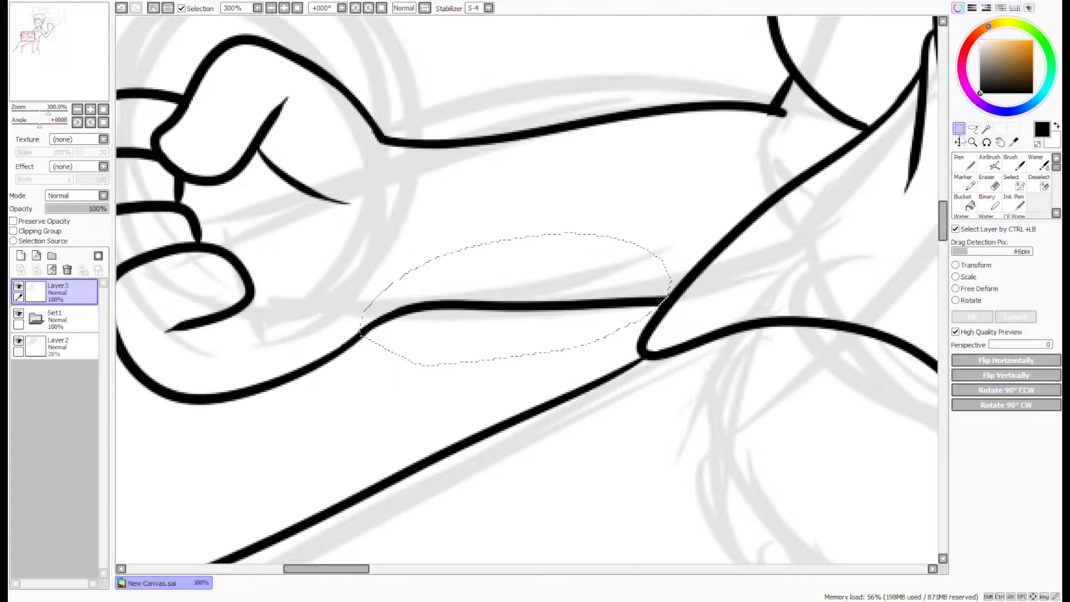
{"action": "left_click", "coordinate": [955, 288]}
{"action": "left_click_drag", "start_coordinate": [676, 328], "coordinate": [720, 287]}
{"action": "key", "text": "Return"}
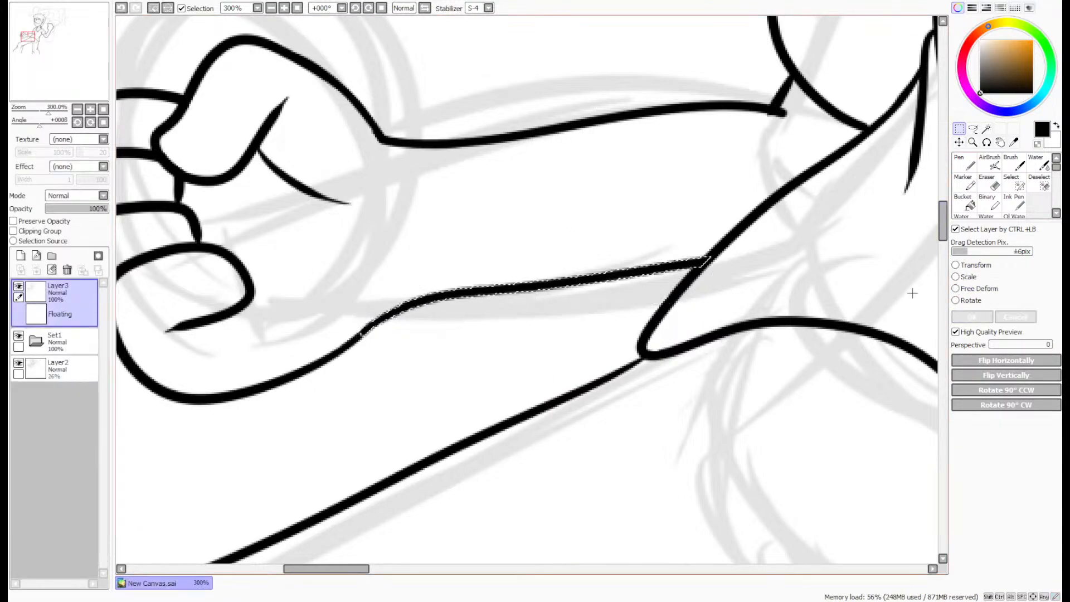
- Remove the reshaped underside line of the forearm between the fist and the shirt hem
{"action": "scroll", "coordinate": [911, 268], "scroll_direction": "down", "scroll_amount": 5}
{"action": "left_click_drag", "start_coordinate": [58, 71], "coordinate": [94, 75]}
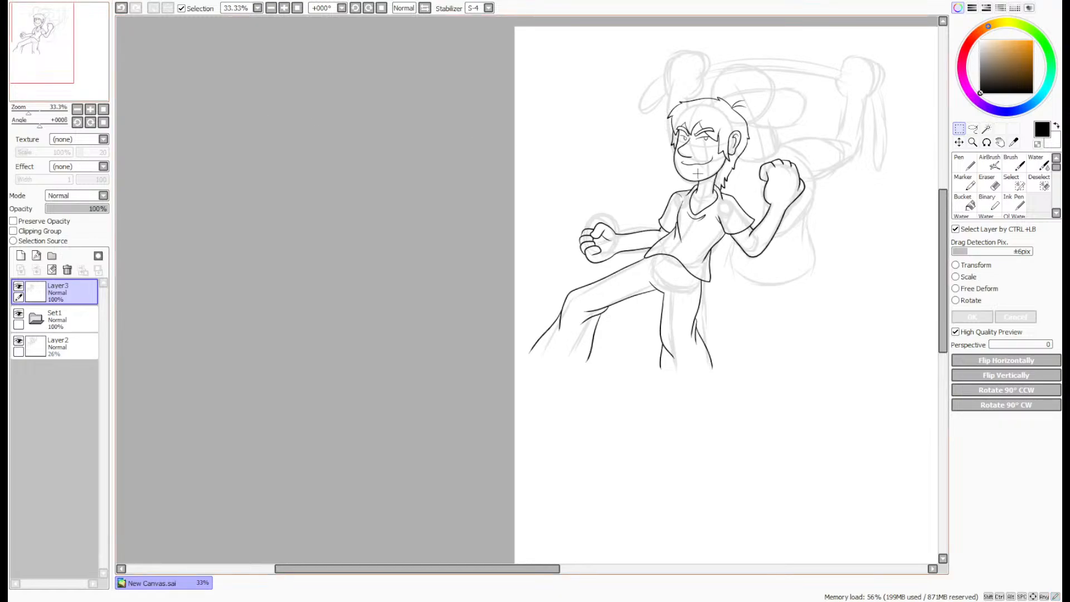
{"action": "key", "text": "ctrl+z"}
{"action": "key", "text": "ctrl+y"}
- Rotate the canvas view to 100° and add a new layer above Layer3 for inking with the Pen
{"action": "scroll", "coordinate": [454, 184], "scroll_direction": "up", "scroll_amount": 5}
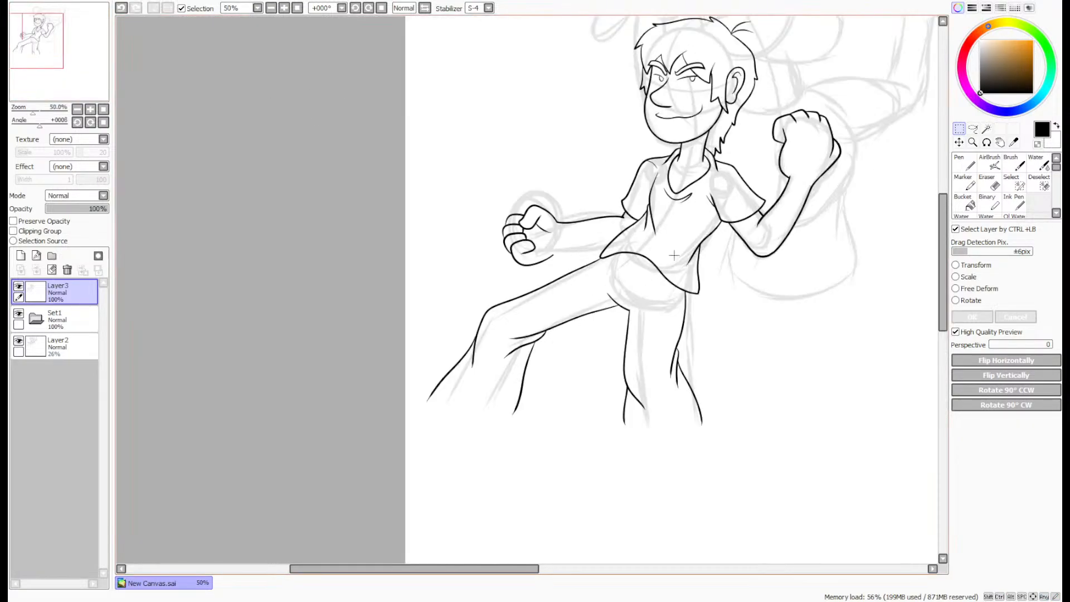
{"action": "left_click", "coordinate": [986, 143]}
{"action": "left_click_drag", "start_coordinate": [886, 222], "coordinate": [520, 456]}
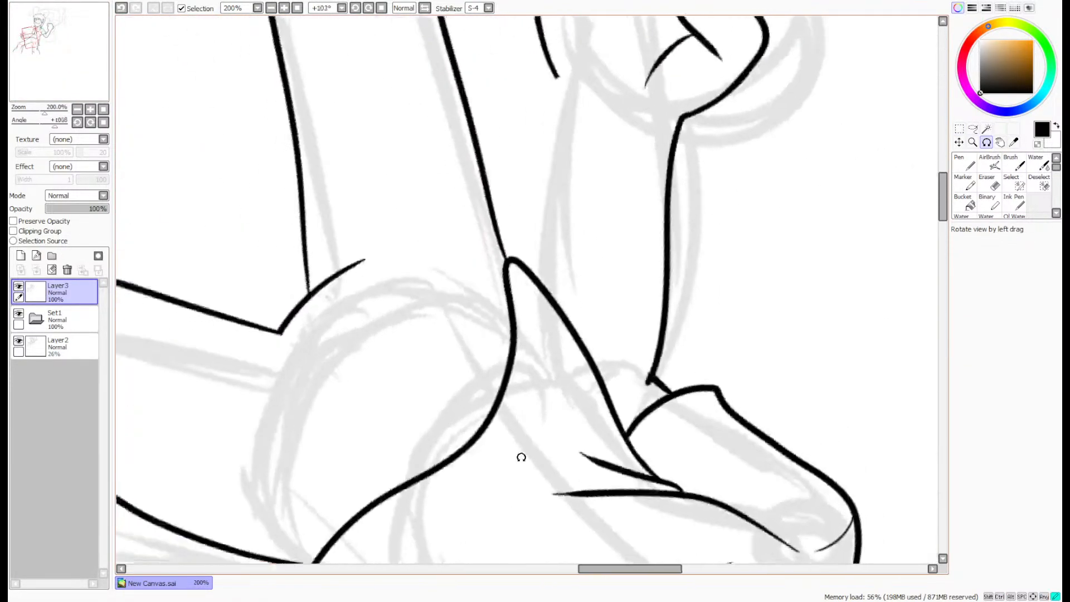
{"action": "left_click", "coordinate": [968, 164]}
{"action": "left_click", "coordinate": [20, 255]}
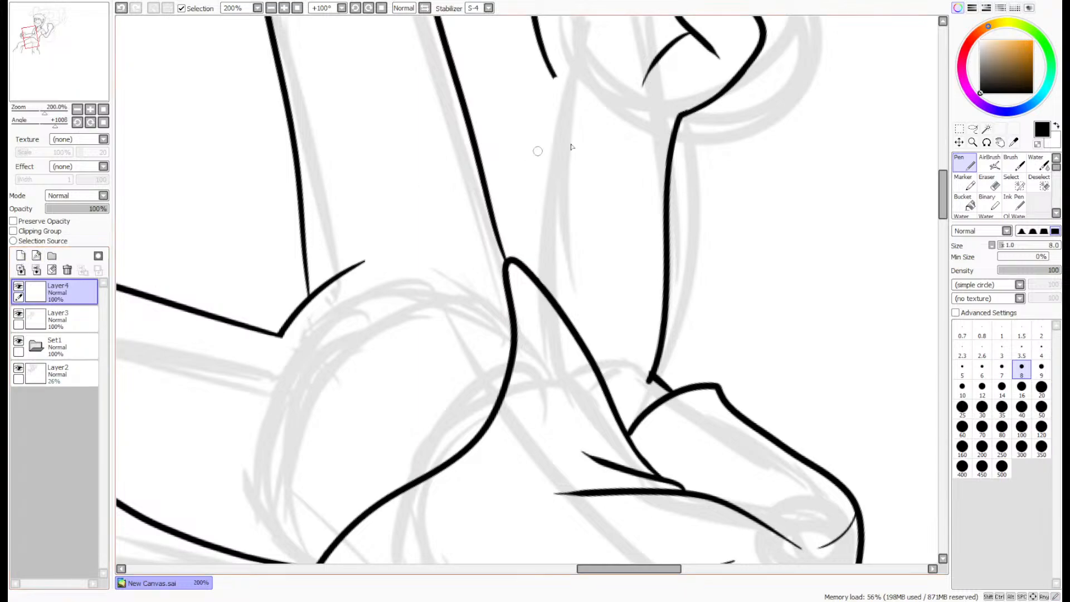
- Ink the forearm's underside as a curved line between the shirt hem and the wrist, redoing the first stroke
{"action": "left_click_drag", "start_coordinate": [553, 78], "coordinate": [527, 300]}
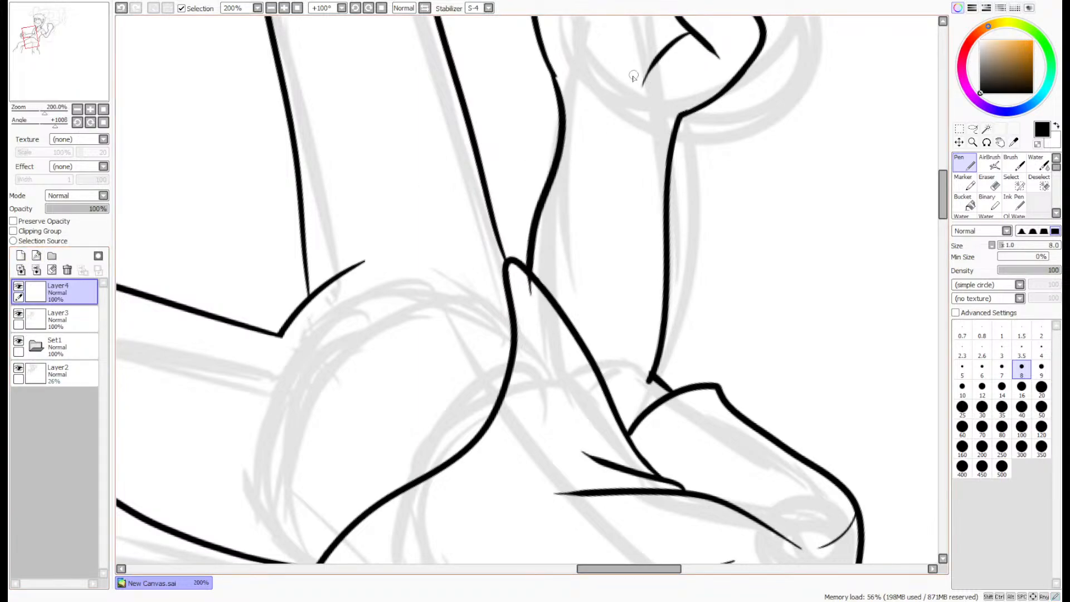
{"action": "key", "text": "ctrl+z"}
{"action": "mouse_move", "coordinate": [536, 307]}
{"action": "left_mouse_down"}
{"action": "mouse_move", "coordinate": [562, 98]}
{"action": "mouse_move", "coordinate": [573, 83]}
{"action": "left_mouse_up"}
- Move the new forearm line slightly toward the opposite arm edge and erase its overshoot past the shirt hem with the size 4 Eraser
{"action": "left_click", "coordinate": [959, 143]}
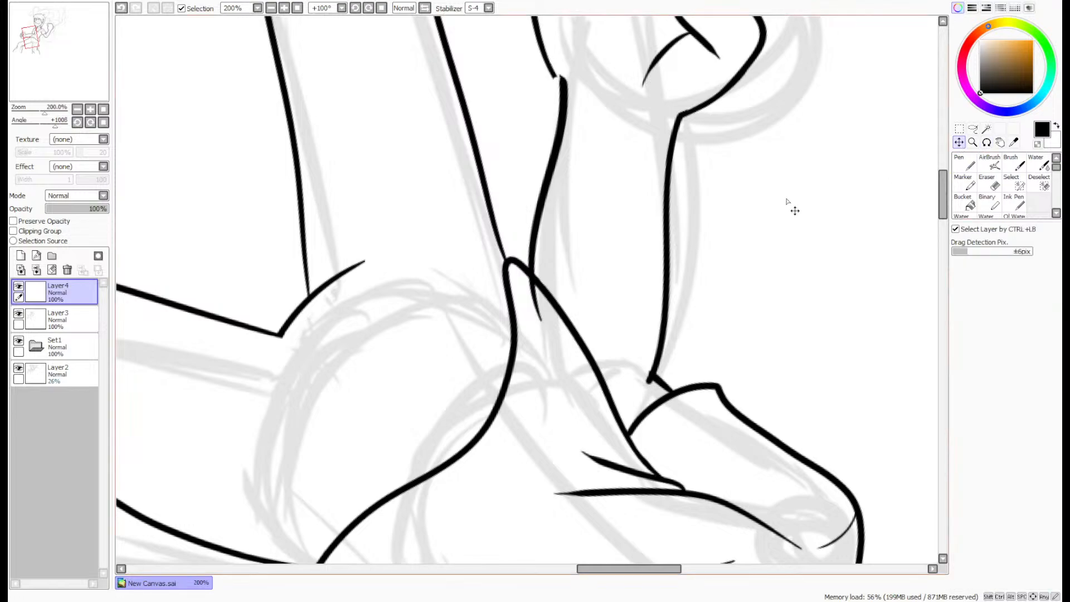
{"action": "left_click_drag", "start_coordinate": [618, 223], "coordinate": [635, 241]}
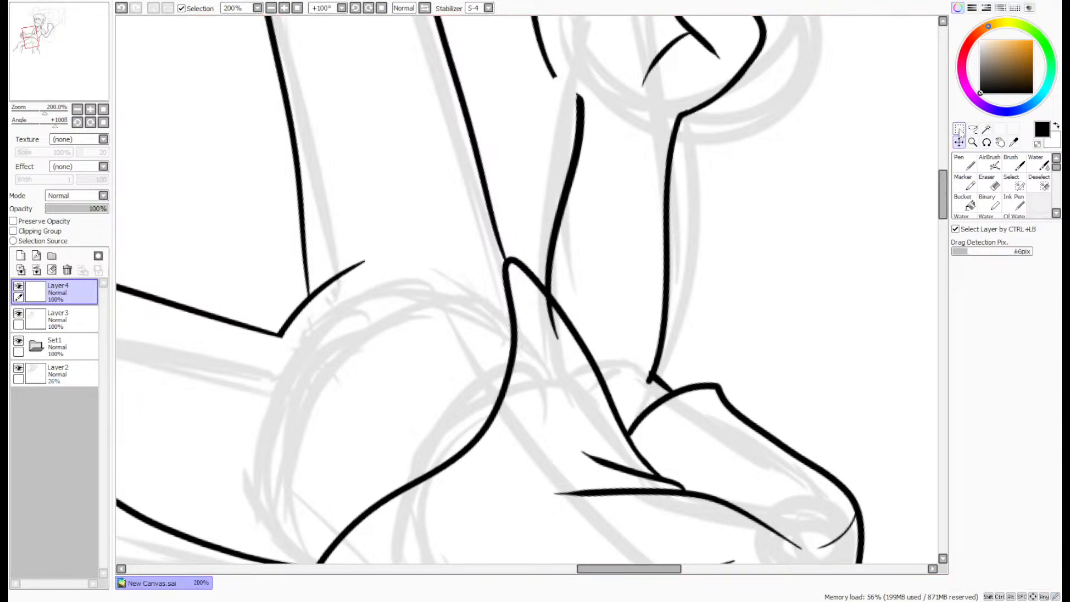
{"action": "left_click", "coordinate": [989, 183]}
{"action": "scroll", "coordinate": [561, 319], "scroll_direction": "up", "scroll_amount": 4}
{"action": "mouse_move", "coordinate": [538, 341]}
{"action": "left_mouse_down"}
{"action": "mouse_move", "coordinate": [558, 388]}
{"action": "mouse_move", "coordinate": [527, 270]}
{"action": "left_mouse_up"}
{"action": "scroll", "coordinate": [544, 231], "scroll_direction": "down", "scroll_amount": 6}
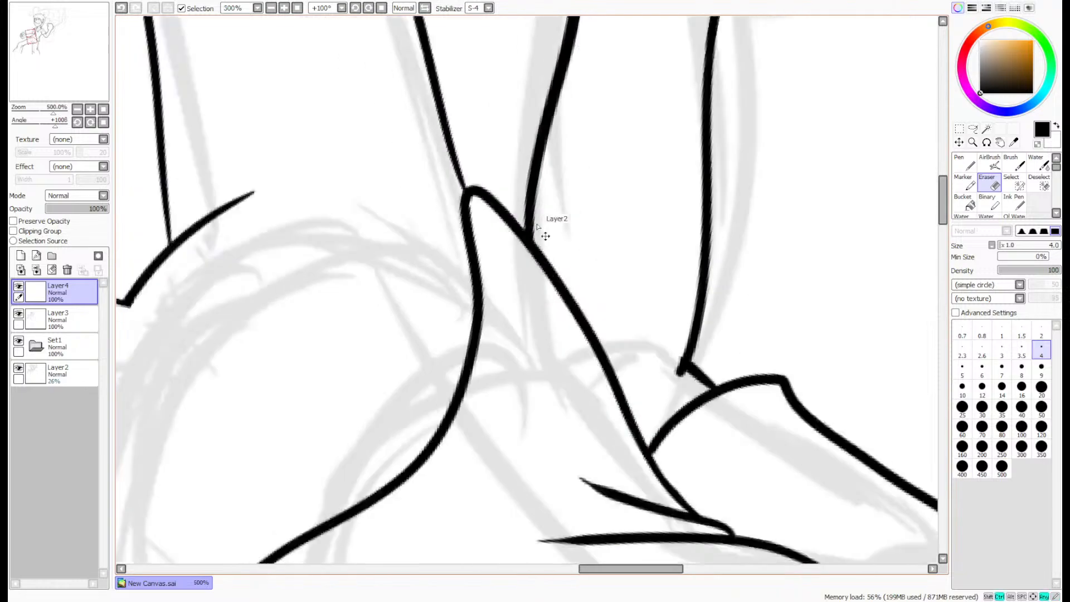
- Extend the fist's outer edge down to the forearm line with the Pen and erase the overshoot at the wrist corner
{"action": "scroll", "coordinate": [623, 136], "scroll_direction": "up", "scroll_amount": 5}
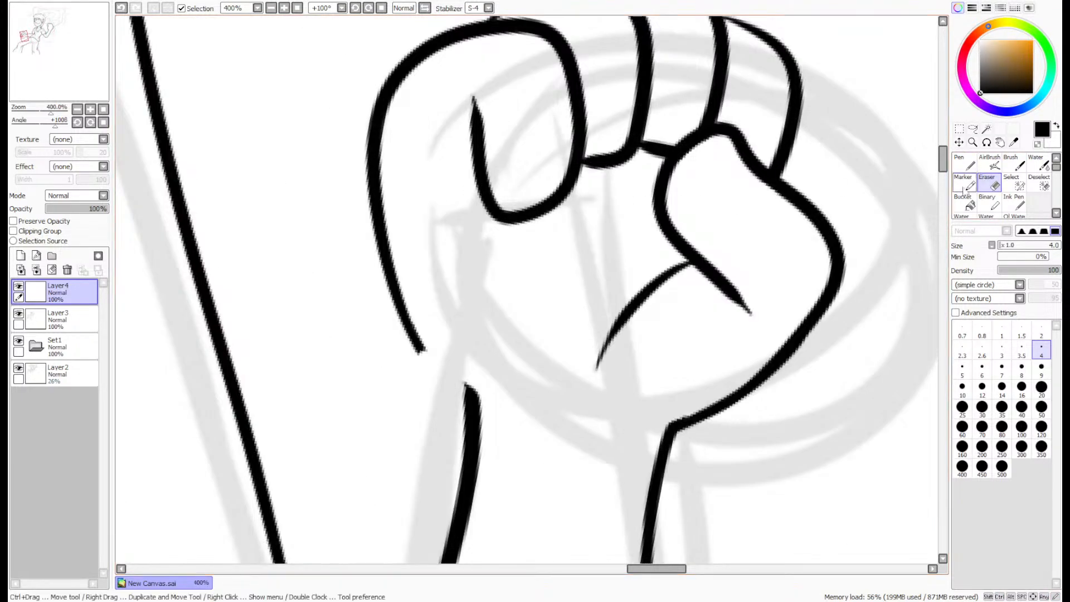
{"action": "key", "text": "n"}
{"action": "scroll", "coordinate": [458, 257], "scroll_direction": "up", "scroll_amount": 1}
{"action": "mouse_move", "coordinate": [335, 172]}
{"action": "left_mouse_down"}
{"action": "mouse_move", "coordinate": [358, 284]}
{"action": "mouse_move", "coordinate": [439, 446]}
{"action": "mouse_move", "coordinate": [484, 496]}
{"action": "left_mouse_up"}
{"action": "key", "text": "e"}
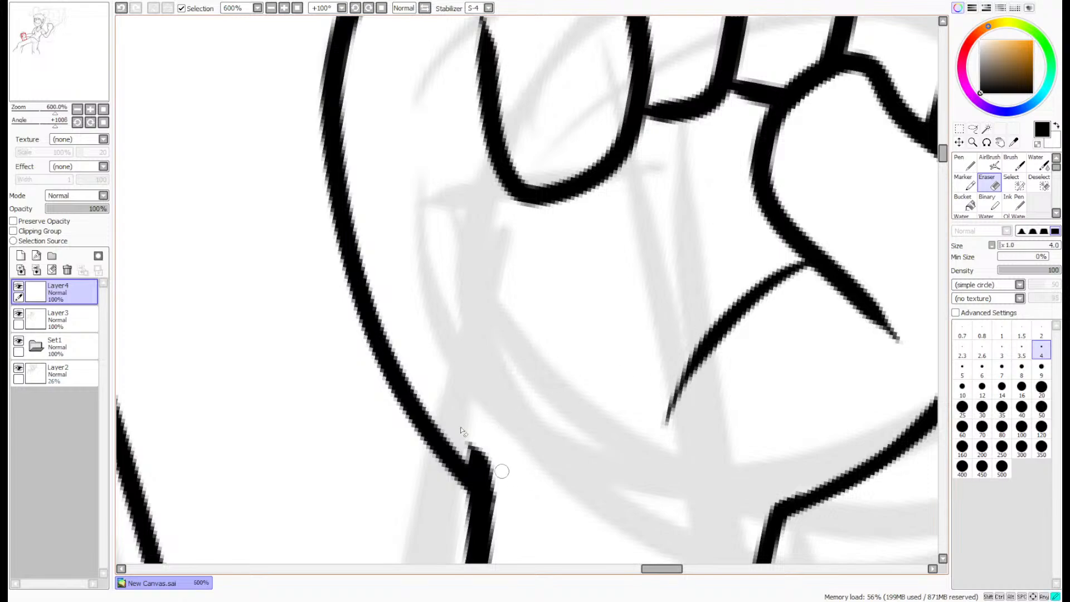
{"action": "left_click_drag", "start_coordinate": [453, 429], "coordinate": [502, 492]}
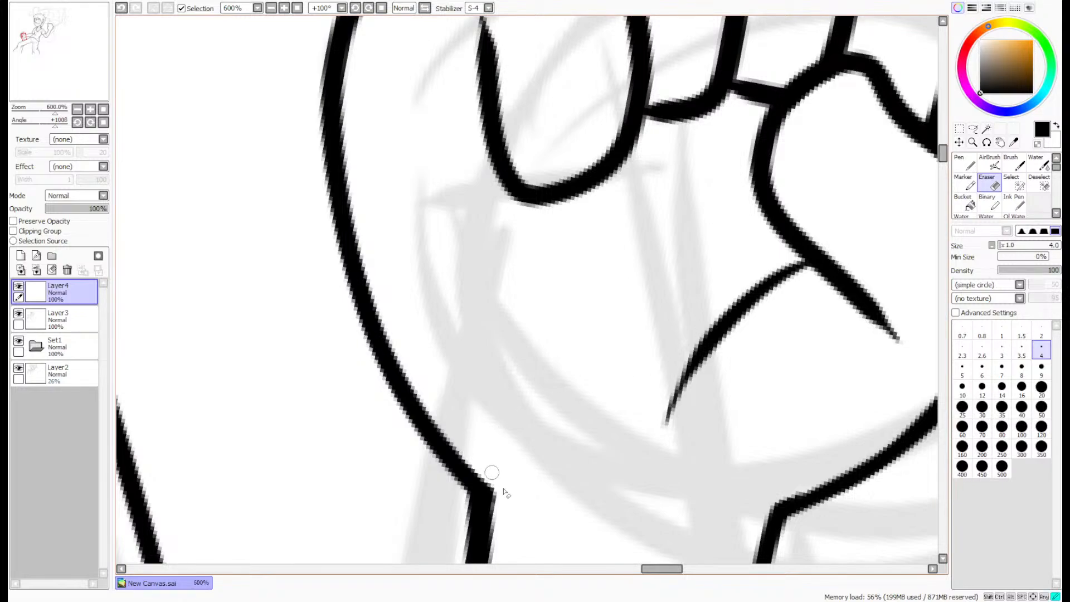
- Merge Layer4 down into Layer3 and reset the canvas rotation to 0°, returning to the Pen at size 8
{"action": "left_click", "coordinate": [37, 270]}
{"action": "left_click", "coordinate": [296, 8]}
{"action": "scroll", "coordinate": [306, 172], "scroll_direction": "up", "scroll_amount": 1}
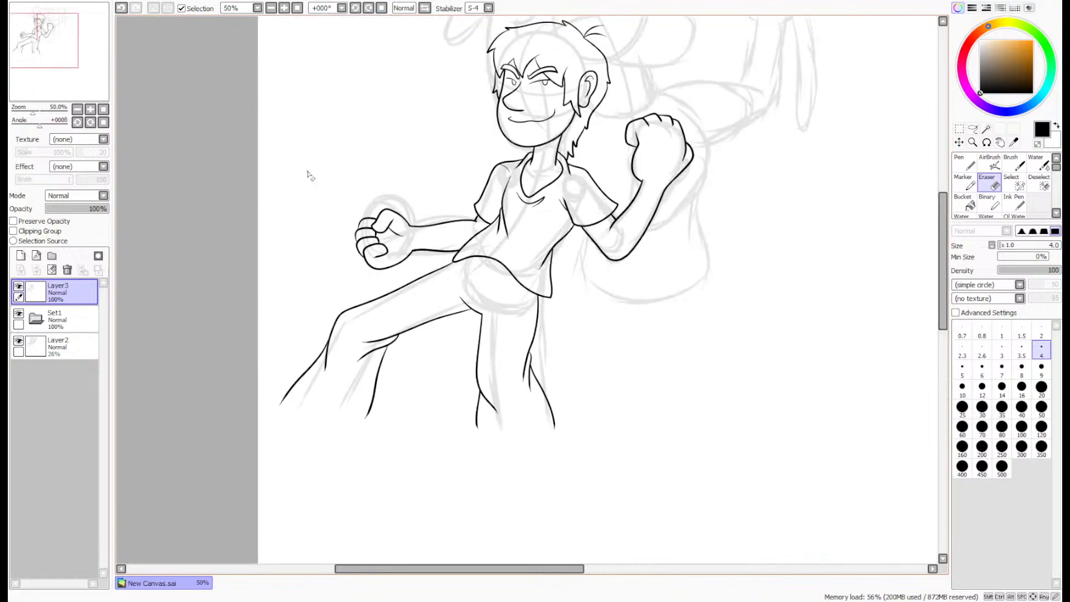
{"action": "scroll", "coordinate": [385, 173], "scroll_direction": "up", "scroll_amount": 1}
{"action": "key", "text": "n"}
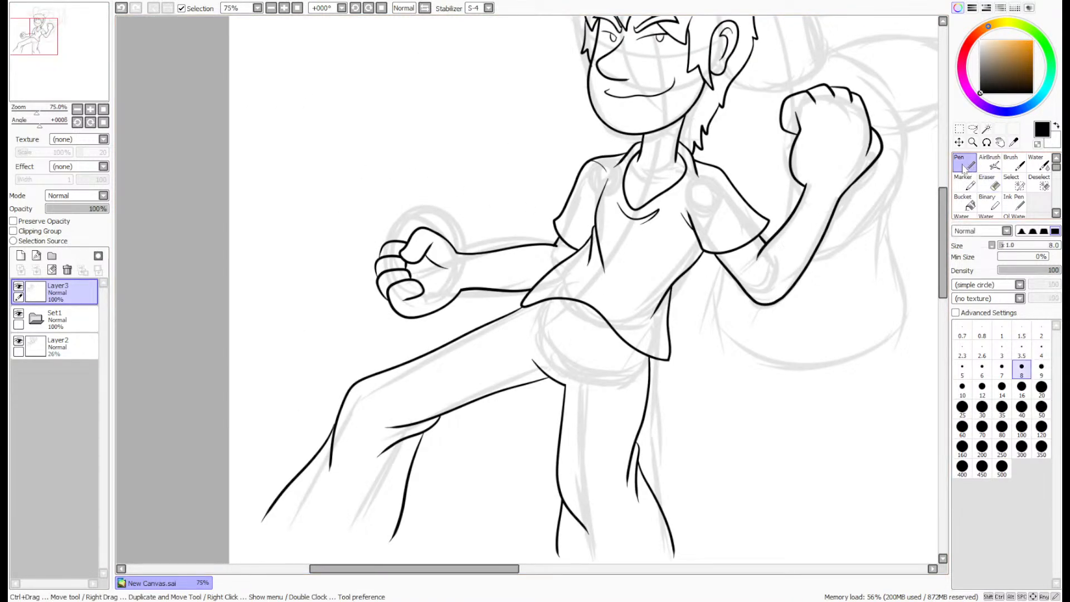
{"action": "scroll", "coordinate": [936, 184], "scroll_direction": "down", "scroll_amount": 1}
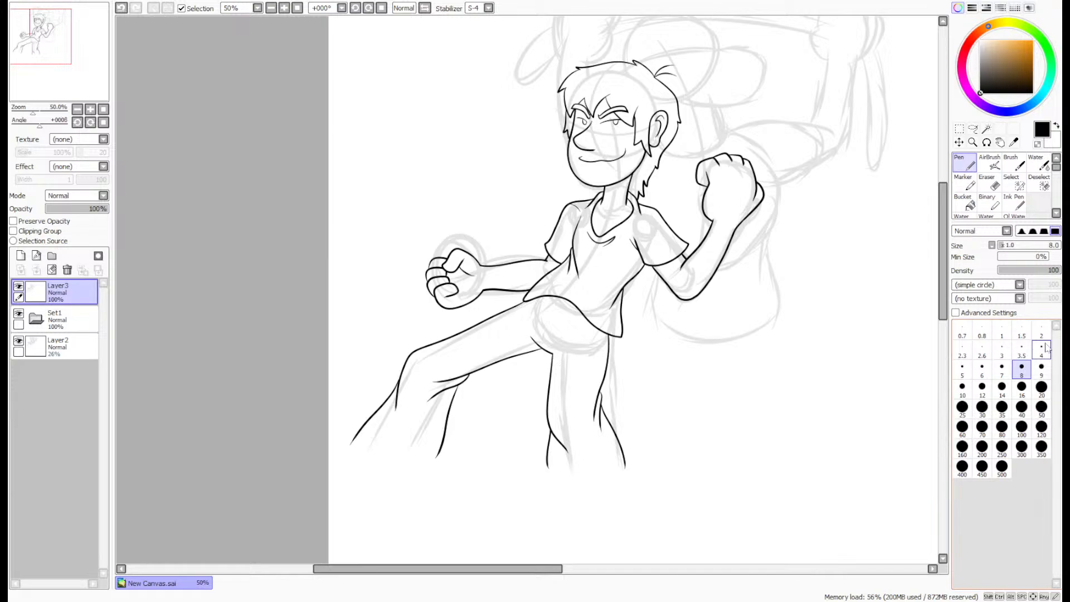
- Add a new layer above Layer3 and hide Layer3 to expose the rear dog character's sketch
{"action": "left_click_drag", "start_coordinate": [39, 37], "coordinate": [42, 28]}
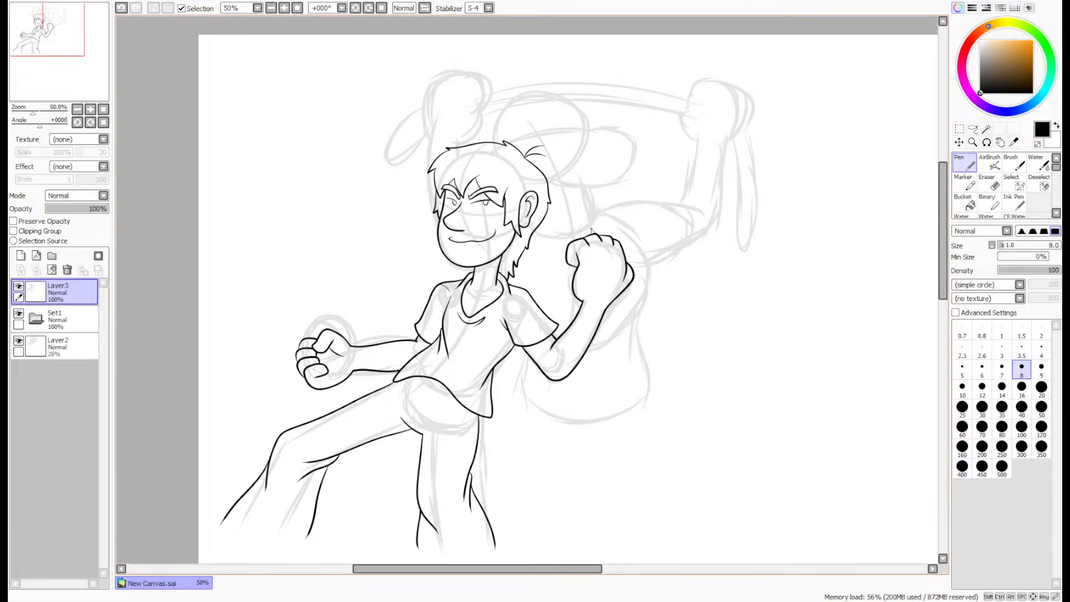
{"action": "left_click", "coordinate": [21, 255]}
{"action": "left_click", "coordinate": [19, 313]}
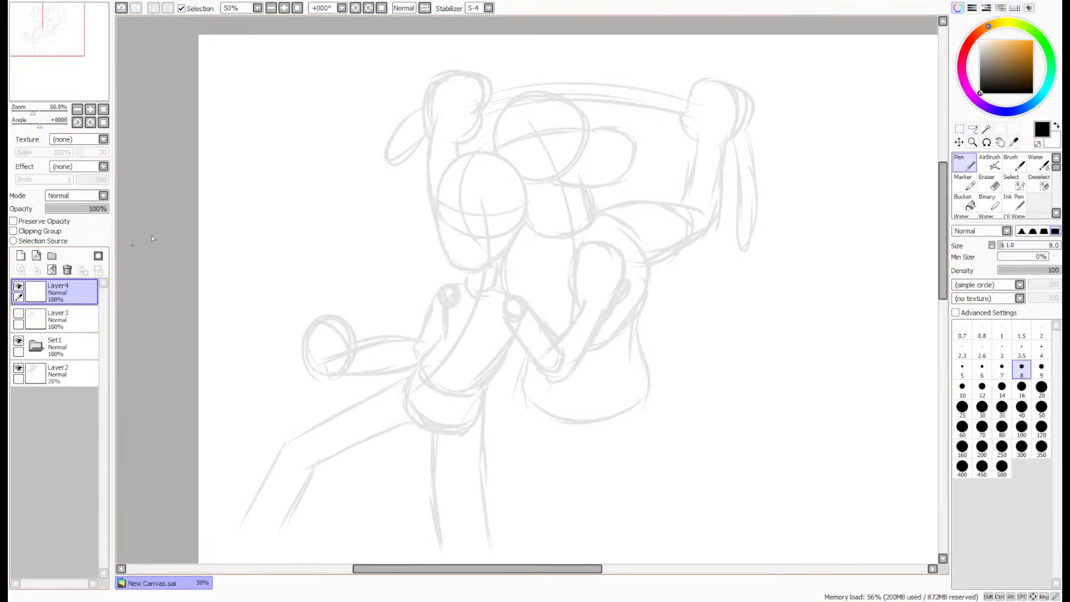
- Ink the dog's thick, curved eyebrow outline with the Pen near the upper front of the head circle, redoing the first stroke
{"action": "scroll", "coordinate": [558, 88], "scroll_direction": "up", "scroll_amount": 5}
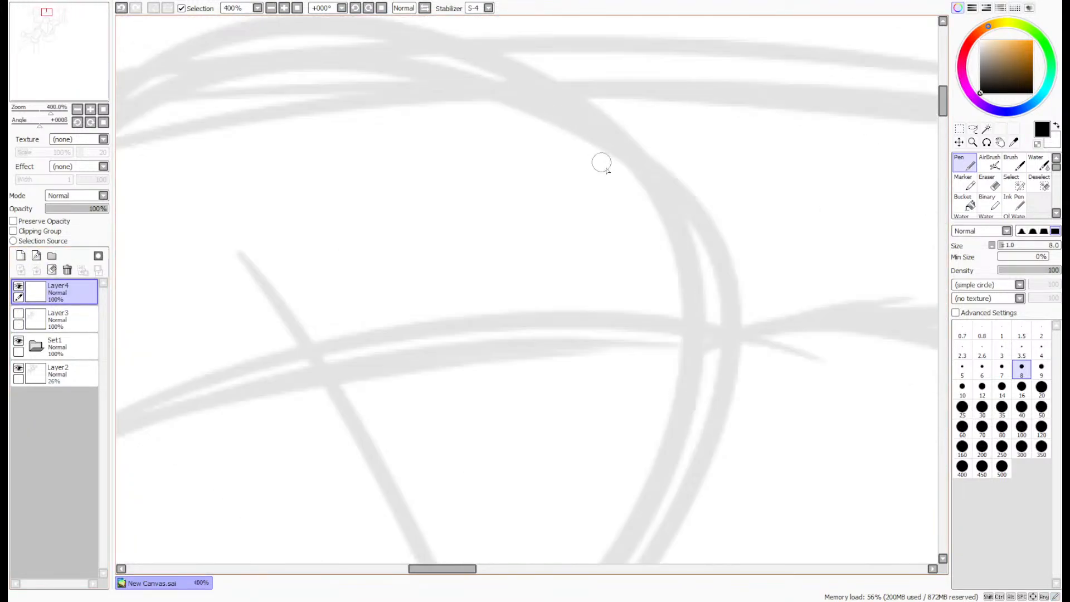
{"action": "mouse_move", "coordinate": [671, 215]}
{"action": "left_mouse_down"}
{"action": "mouse_move", "coordinate": [485, 149]}
{"action": "mouse_move", "coordinate": [470, 183]}
{"action": "left_mouse_up"}
{"action": "key", "text": "ctrl+z"}
{"action": "mouse_move", "coordinate": [676, 217]}
{"action": "left_mouse_down"}
{"action": "mouse_move", "coordinate": [520, 162]}
{"action": "mouse_move", "coordinate": [497, 173]}
{"action": "left_mouse_up"}
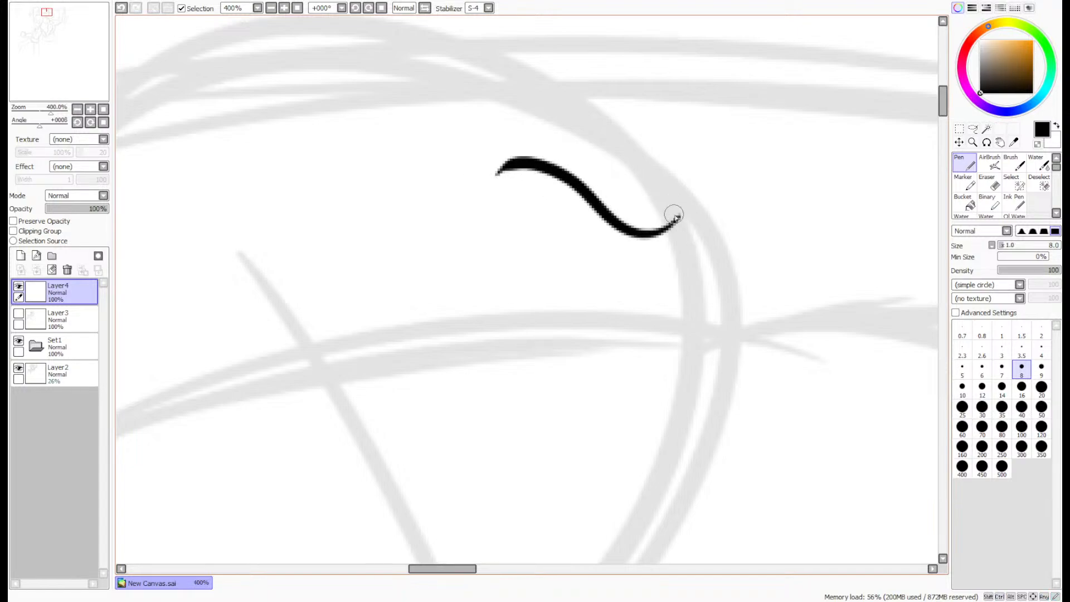
{"action": "left_click_drag", "start_coordinate": [673, 218], "coordinate": [490, 167]}
- Thicken the eyebrow's lower edge and fill its interior solid black with the Bucket
{"action": "scroll", "coordinate": [515, 156], "scroll_direction": "up", "scroll_amount": 3}
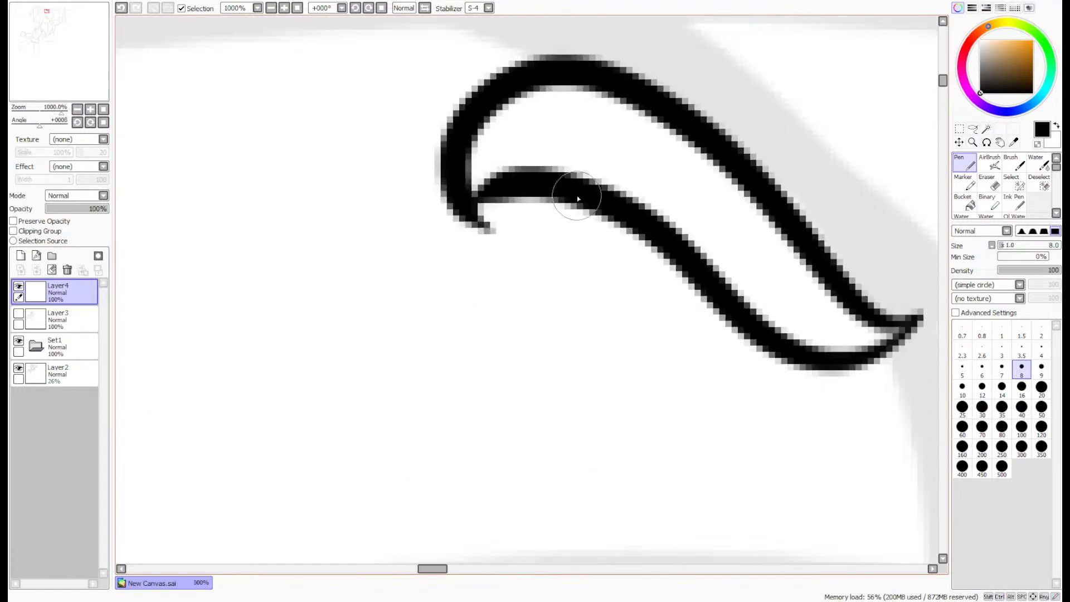
{"action": "mouse_move", "coordinate": [716, 295]}
{"action": "left_mouse_down"}
{"action": "mouse_move", "coordinate": [629, 224]}
{"action": "mouse_move", "coordinate": [491, 222]}
{"action": "mouse_move", "coordinate": [465, 181]}
{"action": "mouse_move", "coordinate": [485, 217]}
{"action": "mouse_move", "coordinate": [586, 207]}
{"action": "left_mouse_up"}
{"action": "left_click", "coordinate": [964, 204]}
{"action": "left_click", "coordinate": [759, 248]}
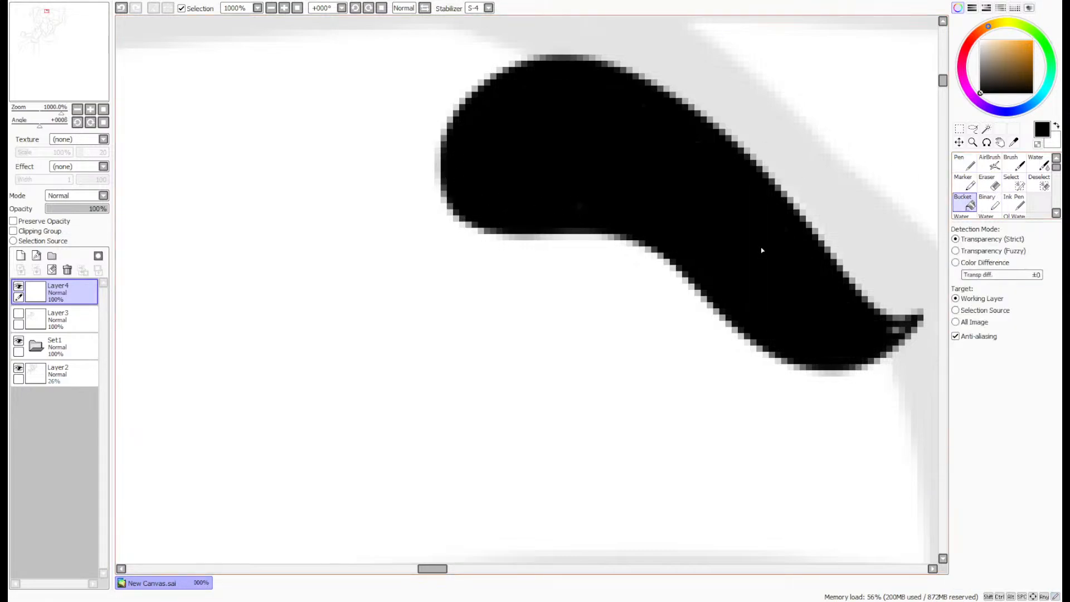
- Ink the eye's curved back edge and a short front line beneath the eyebrow with the Pen, redoing the first attempts
{"action": "left_click", "coordinate": [964, 163]}
{"action": "scroll", "coordinate": [879, 296], "scroll_direction": "down", "scroll_amount": 6}
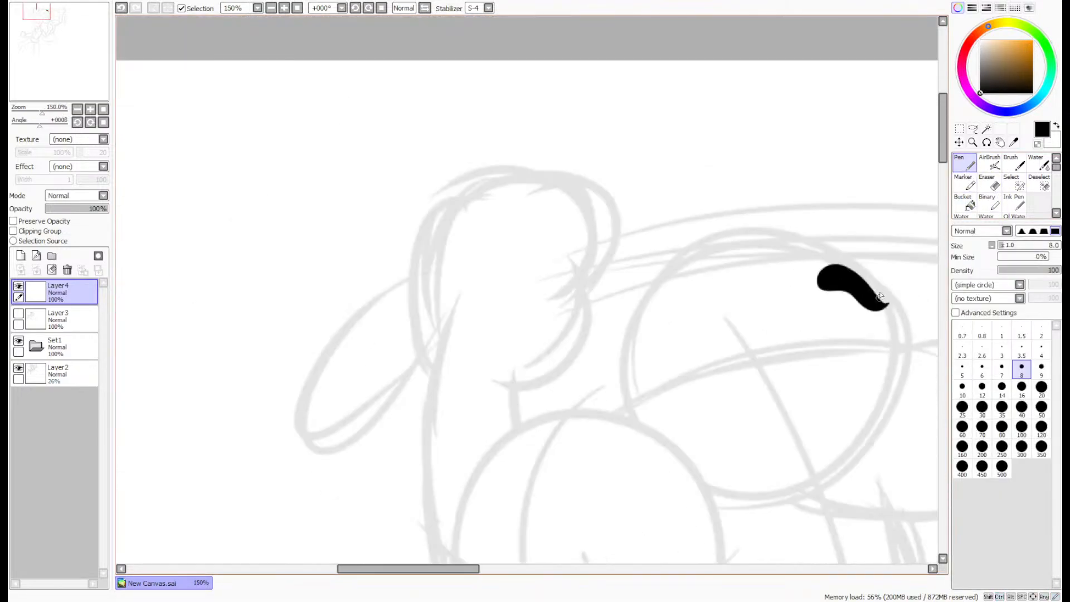
{"action": "scroll", "coordinate": [908, 309], "scroll_direction": "up", "scroll_amount": 4}
{"action": "left_click_drag", "start_coordinate": [56, 71], "coordinate": [58, 73]}
{"action": "scroll", "coordinate": [670, 205], "scroll_direction": "up", "scroll_amount": 1}
{"action": "left_click_drag", "start_coordinate": [697, 269], "coordinate": [719, 296]}
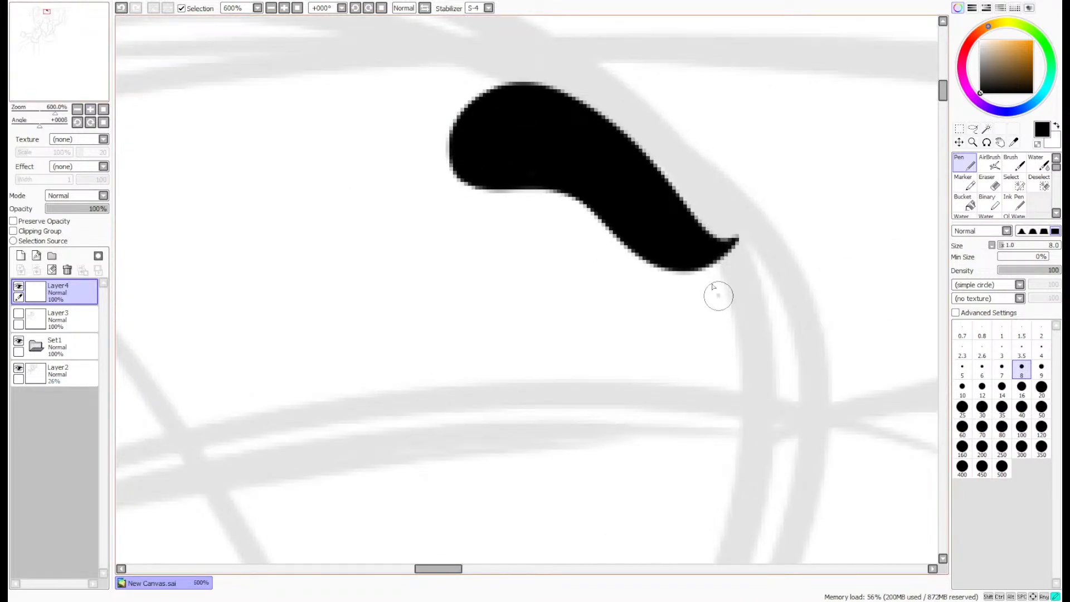
{"action": "left_click_drag", "start_coordinate": [613, 237], "coordinate": [546, 397]}
{"action": "left_click_drag", "start_coordinate": [570, 485], "coordinate": [579, 479]}
{"action": "key", "text": "ctrl+z"}
{"action": "key", "text": "ctrl+z"}
{"action": "left_click_drag", "start_coordinate": [709, 269], "coordinate": [729, 309]}
{"action": "mouse_move", "coordinate": [613, 238]}
{"action": "left_mouse_down"}
{"action": "mouse_move", "coordinate": [543, 323]}
{"action": "mouse_move", "coordinate": [624, 478]}
{"action": "left_mouse_up"}
- Draw a solid black oval pupil inside the eye and a thin curved crease line behind it
{"action": "mouse_move", "coordinate": [613, 368]}
{"action": "left_mouse_down"}
{"action": "mouse_move", "coordinate": [605, 388]}
{"action": "mouse_move", "coordinate": [630, 438]}
{"action": "mouse_move", "coordinate": [646, 421]}
{"action": "mouse_move", "coordinate": [627, 365]}
{"action": "mouse_move", "coordinate": [612, 361]}
{"action": "mouse_move", "coordinate": [612, 399]}
{"action": "mouse_move", "coordinate": [637, 441]}
{"action": "mouse_move", "coordinate": [626, 407]}
{"action": "left_mouse_up"}
{"action": "left_click_drag", "start_coordinate": [515, 401], "coordinate": [549, 259]}
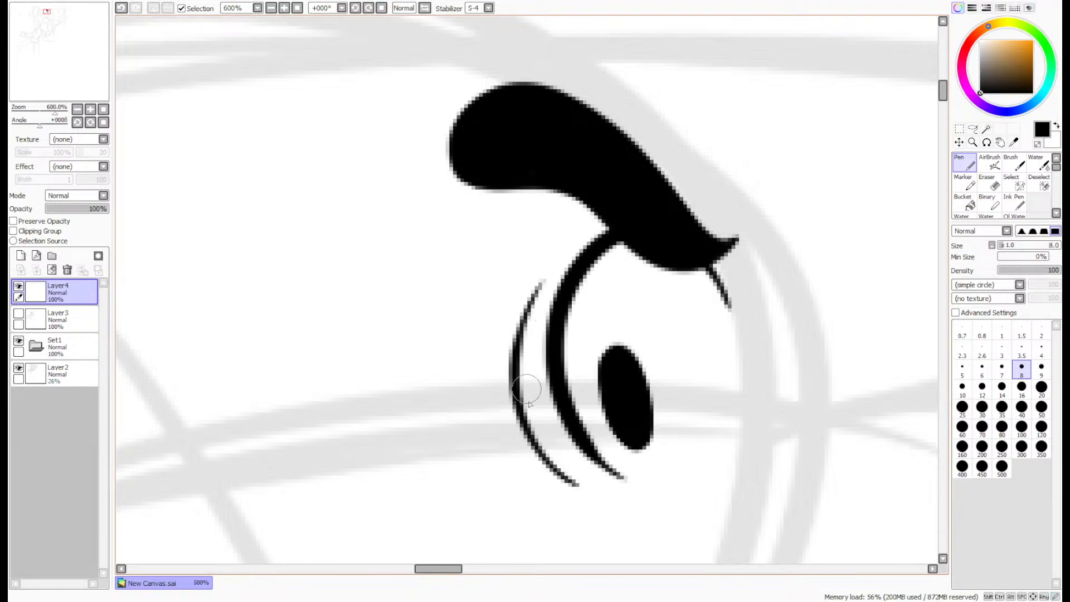
{"action": "key", "text": "ctrl+z"}
{"action": "key", "text": "ctrl+y"}
{"action": "scroll", "coordinate": [539, 253], "scroll_direction": "down", "scroll_amount": 5}
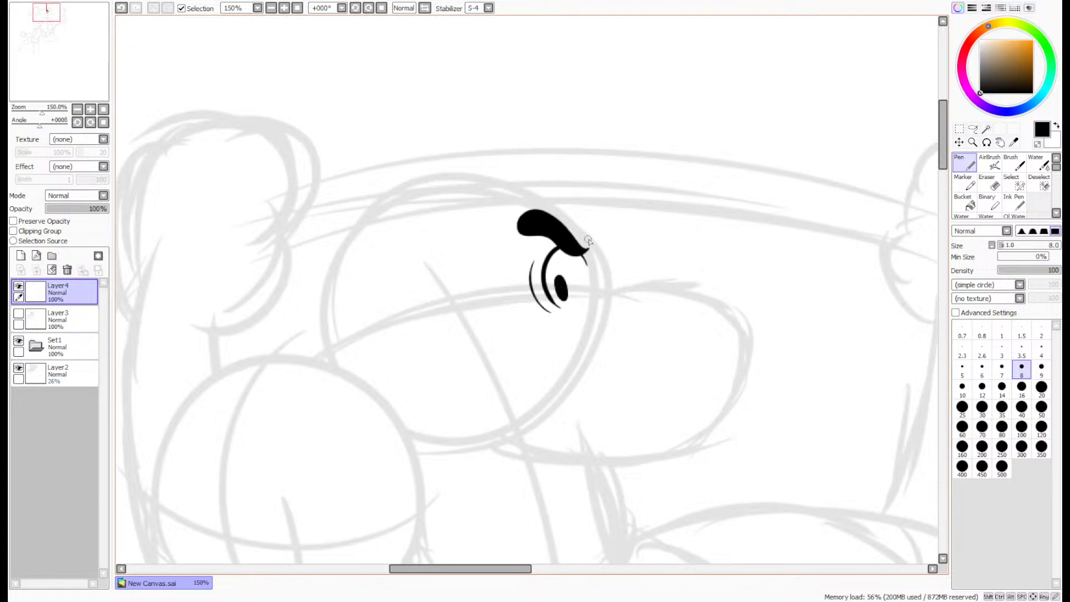
{"action": "scroll", "coordinate": [588, 241], "scroll_direction": "up", "scroll_amount": 3}
{"action": "scroll", "coordinate": [585, 243], "scroll_direction": "down", "scroll_amount": 2}
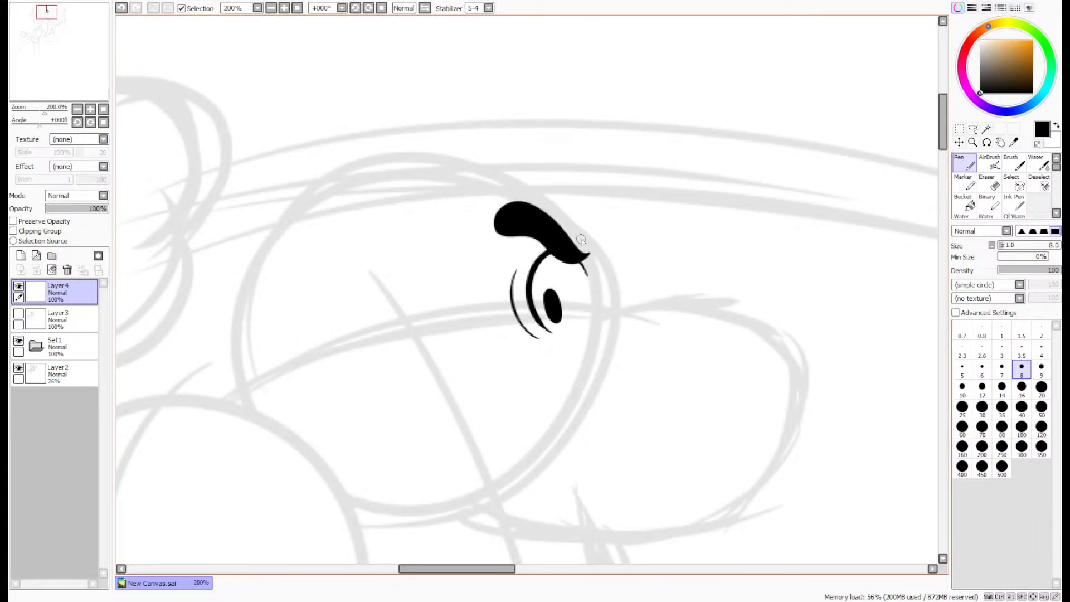
- Ink a rounded triangular nose at the muzzle's tip, redoing the outline, and fill it black with the Bucket
{"action": "scroll", "coordinate": [771, 350], "scroll_direction": "up", "scroll_amount": 3}
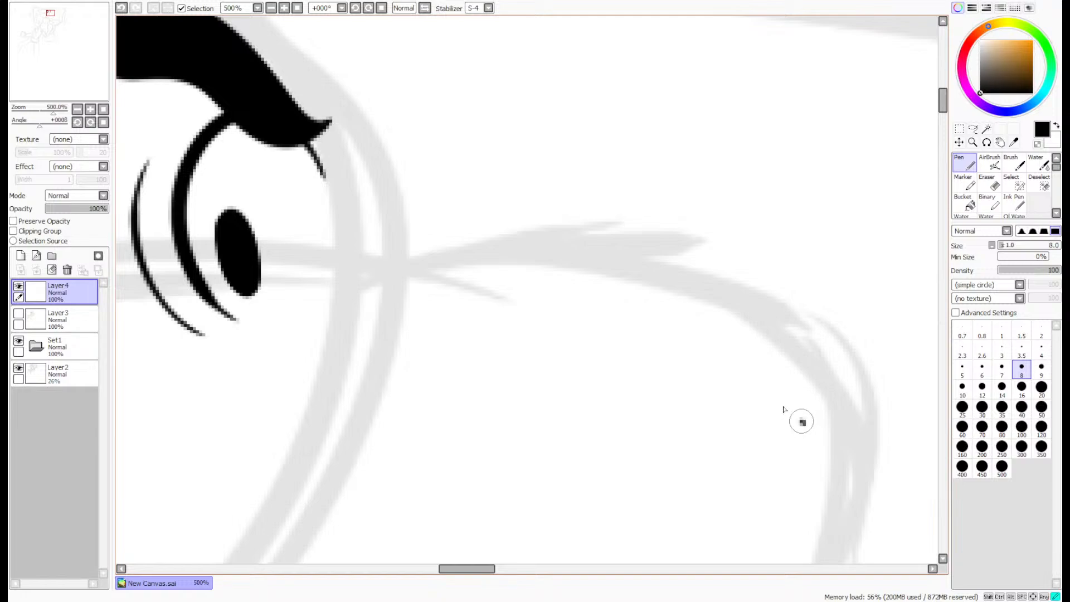
{"action": "mouse_move", "coordinate": [802, 422]}
{"action": "left_mouse_down"}
{"action": "mouse_move", "coordinate": [710, 312]}
{"action": "mouse_move", "coordinate": [756, 225]}
{"action": "mouse_move", "coordinate": [873, 251]}
{"action": "mouse_move", "coordinate": [857, 359]}
{"action": "mouse_move", "coordinate": [815, 428]}
{"action": "mouse_move", "coordinate": [733, 352]}
{"action": "left_mouse_up"}
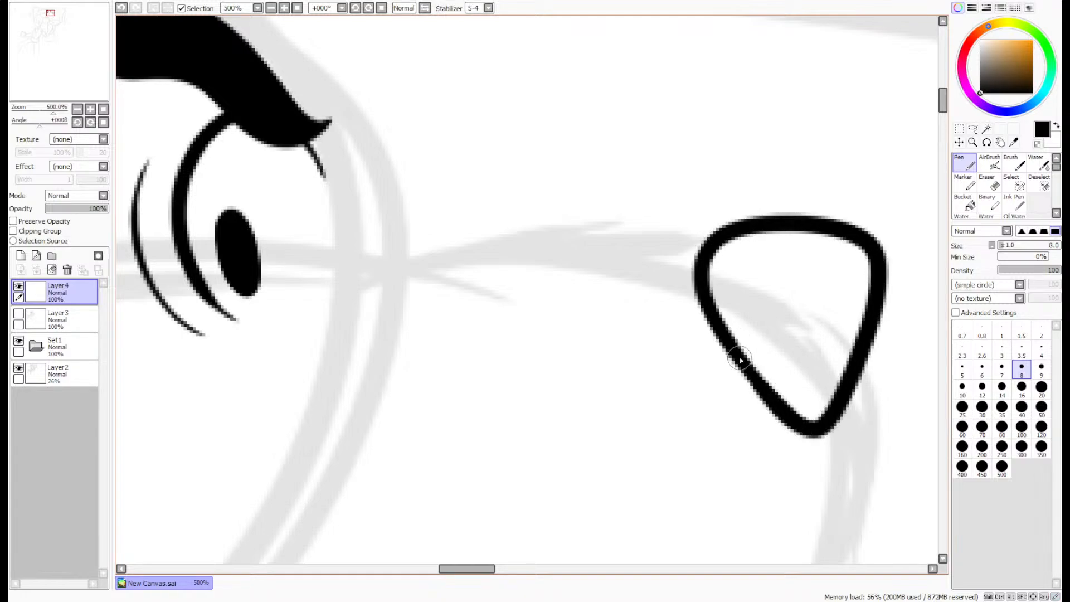
{"action": "scroll", "coordinate": [733, 357], "scroll_direction": "up", "scroll_amount": 1}
{"action": "left_click_drag", "start_coordinate": [776, 408], "coordinate": [711, 329]}
{"action": "key", "text": "ctrl+z"}
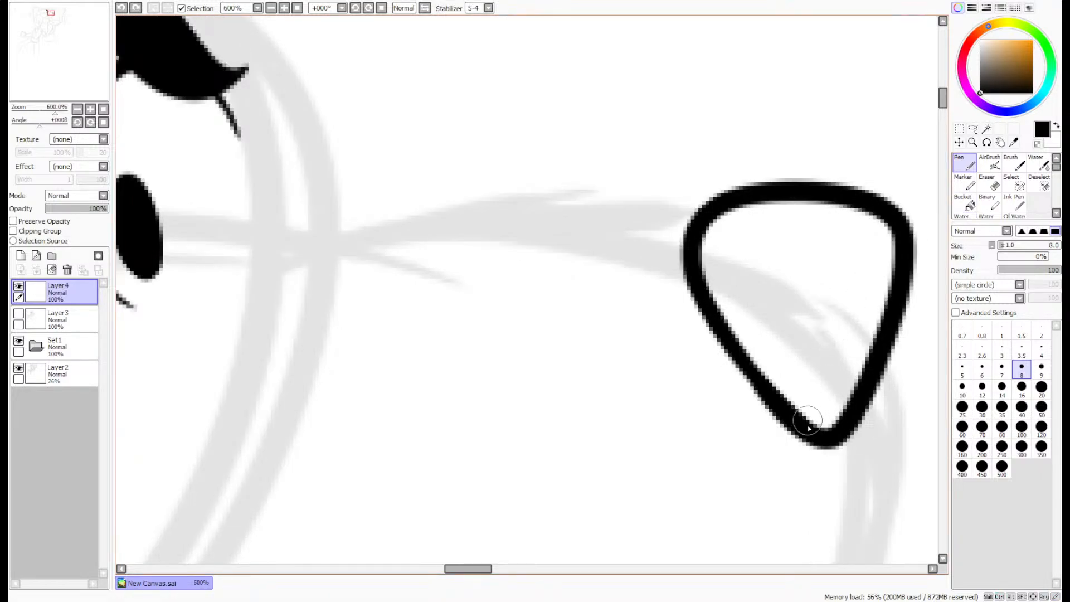
{"action": "key", "text": "ctrl+z"}
{"action": "mouse_move", "coordinate": [819, 451]}
{"action": "left_mouse_down"}
{"action": "mouse_move", "coordinate": [784, 426]}
{"action": "mouse_move", "coordinate": [669, 253]}
{"action": "mouse_move", "coordinate": [814, 193]}
{"action": "mouse_move", "coordinate": [927, 258]}
{"action": "mouse_move", "coordinate": [908, 414]}
{"action": "mouse_move", "coordinate": [834, 451]}
{"action": "mouse_move", "coordinate": [724, 374]}
{"action": "left_mouse_up"}
{"action": "left_click", "coordinate": [970, 205]}
{"action": "left_click", "coordinate": [824, 303]}
{"action": "scroll", "coordinate": [859, 259], "scroll_direction": "down", "scroll_amount": 4}
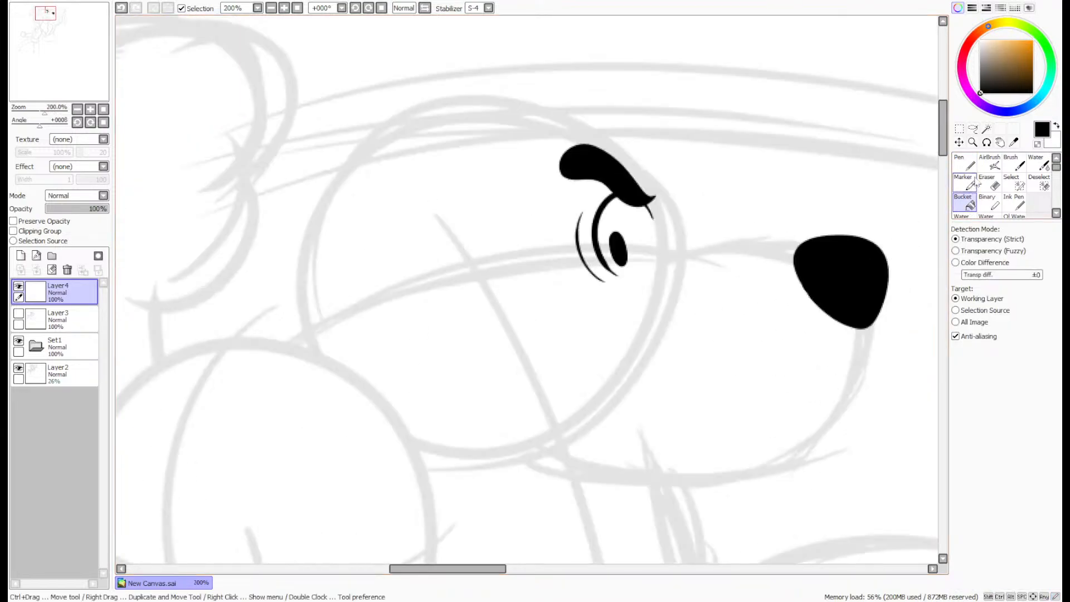
- Ink the dog's ear above the head with the Pen as a pointed, forward-sweeping flap with a closed inner-ear shape beneath it
{"action": "left_click", "coordinate": [969, 164]}
{"action": "scroll", "coordinate": [672, 265], "scroll_direction": "up", "scroll_amount": 1}
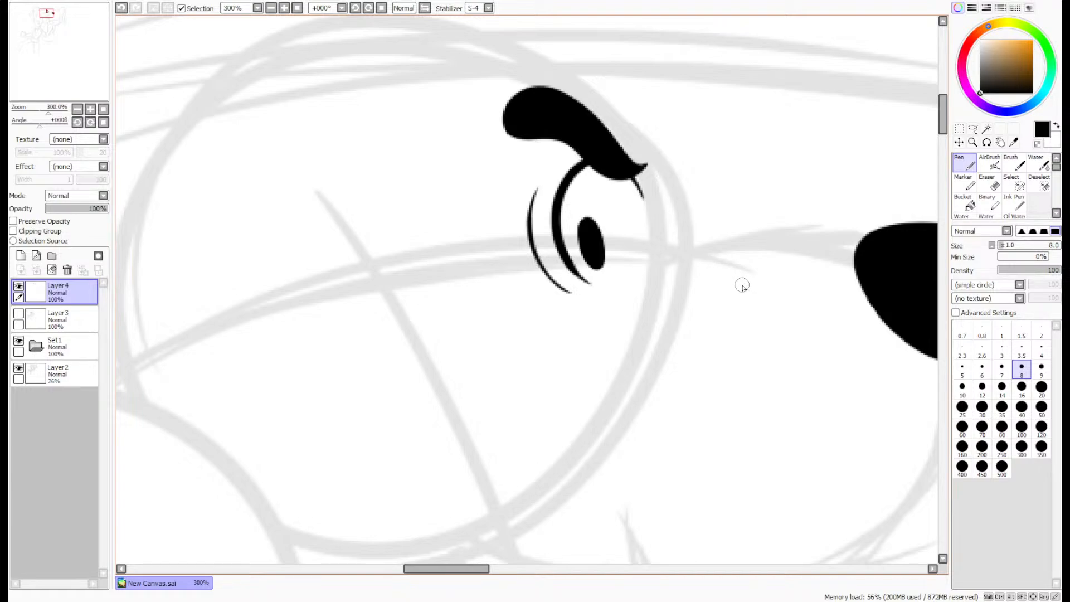
{"action": "left_click_drag", "start_coordinate": [946, 110], "coordinate": [947, 116]}
{"action": "scroll", "coordinate": [864, 167], "scroll_direction": "down", "scroll_amount": 2}
{"action": "scroll", "coordinate": [881, 132], "scroll_direction": "up", "scroll_amount": 1}
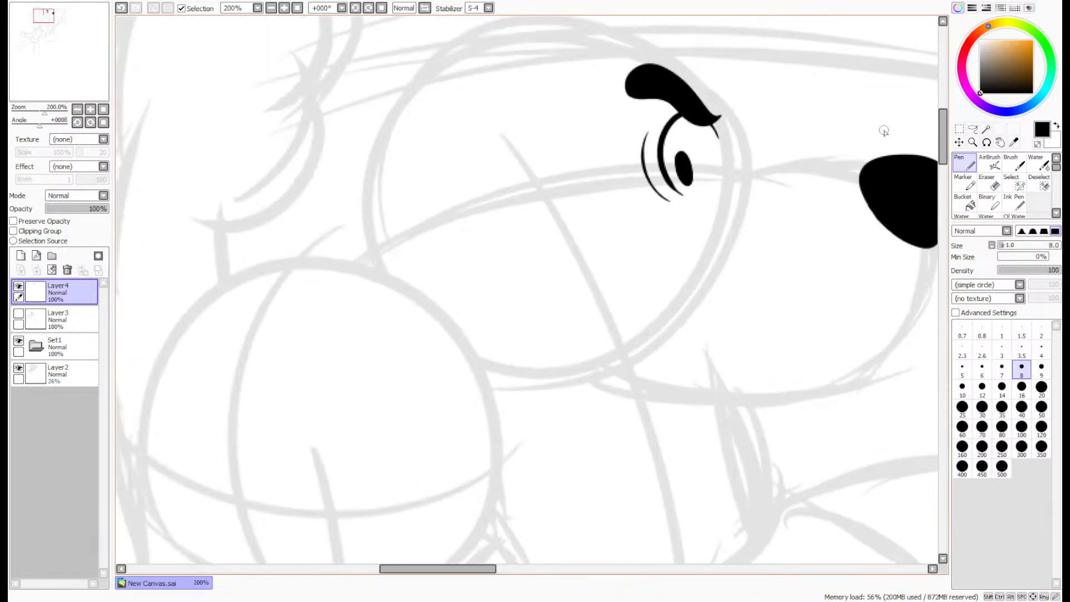
{"action": "left_click_drag", "start_coordinate": [943, 143], "coordinate": [932, 118]}
{"action": "key", "text": "ctrl+z"}
{"action": "scroll", "coordinate": [556, 191], "scroll_direction": "up", "scroll_amount": 1}
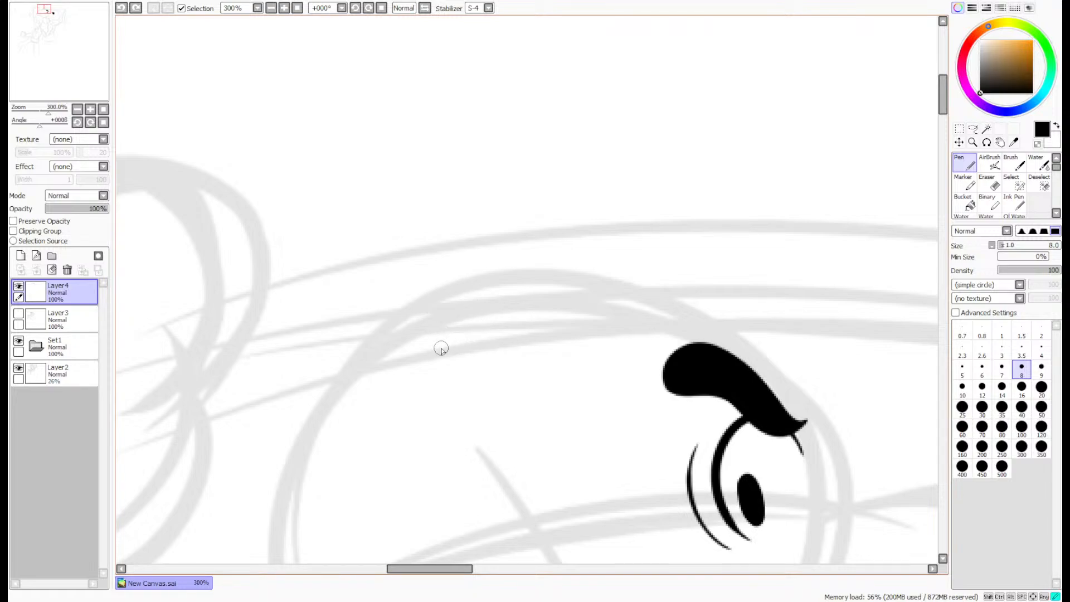
{"action": "mouse_move", "coordinate": [439, 349]}
{"action": "left_mouse_down"}
{"action": "mouse_move", "coordinate": [440, 260]}
{"action": "mouse_move", "coordinate": [578, 172]}
{"action": "mouse_move", "coordinate": [670, 156]}
{"action": "mouse_move", "coordinate": [619, 222]}
{"action": "mouse_move", "coordinate": [483, 347]}
{"action": "left_mouse_up"}
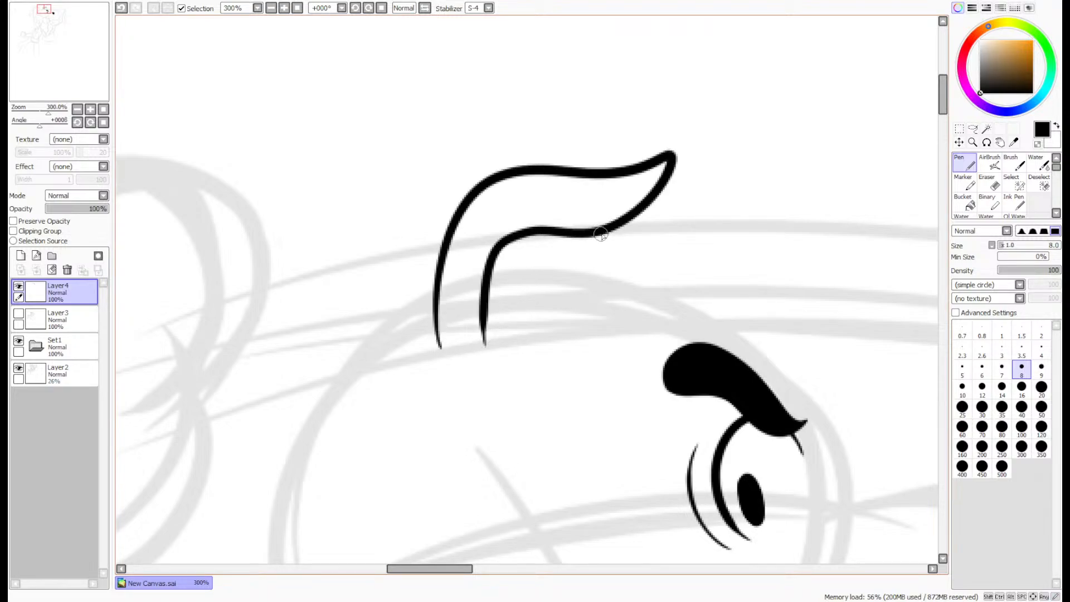
{"action": "mouse_move", "coordinate": [597, 234]}
{"action": "left_mouse_down"}
{"action": "mouse_move", "coordinate": [603, 275]}
{"action": "mouse_move", "coordinate": [571, 328]}
{"action": "mouse_move", "coordinate": [538, 351]}
{"action": "mouse_move", "coordinate": [489, 353]}
{"action": "mouse_move", "coordinate": [491, 281]}
{"action": "left_mouse_up"}
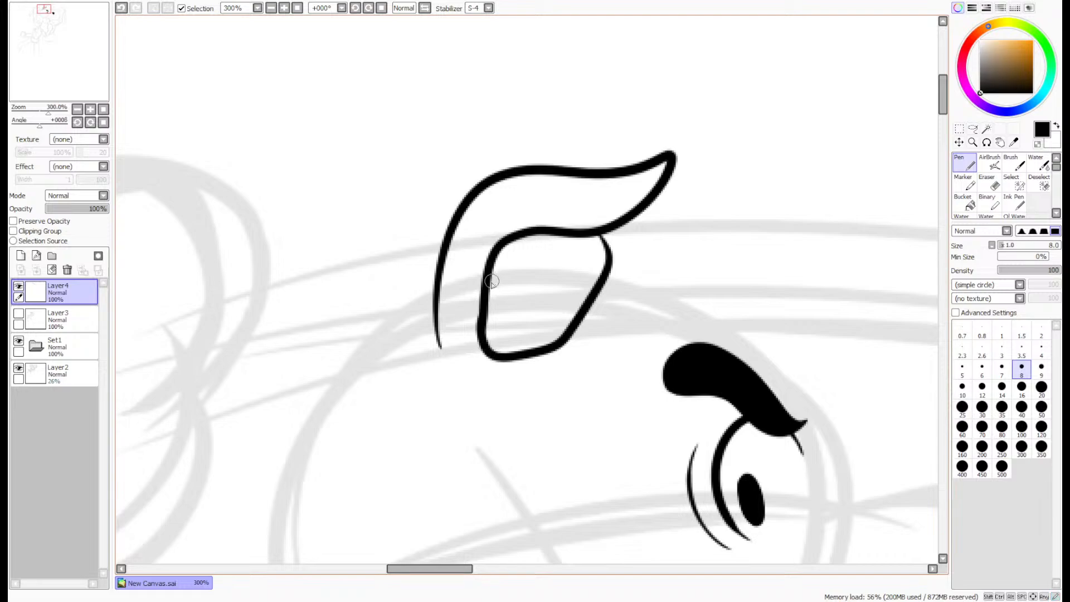
- Clean up the inner-ear outline where its strokes overlap near the lower back corner with the size 4 Eraser
{"action": "scroll", "coordinate": [491, 281], "scroll_direction": "up", "scroll_amount": 4}
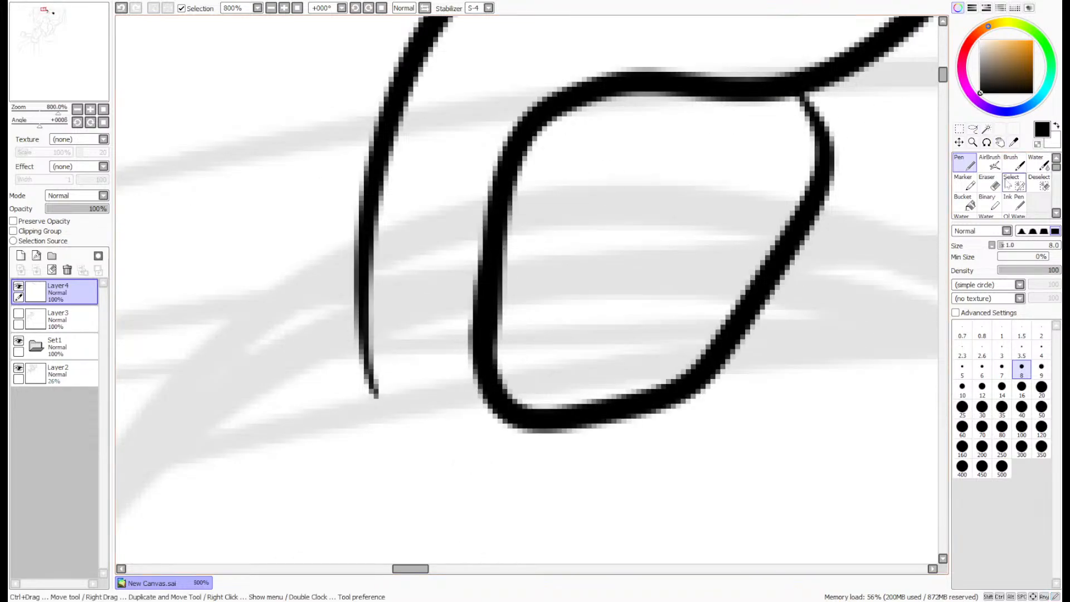
{"action": "left_click", "coordinate": [987, 184]}
{"action": "left_click", "coordinate": [1041, 348]}
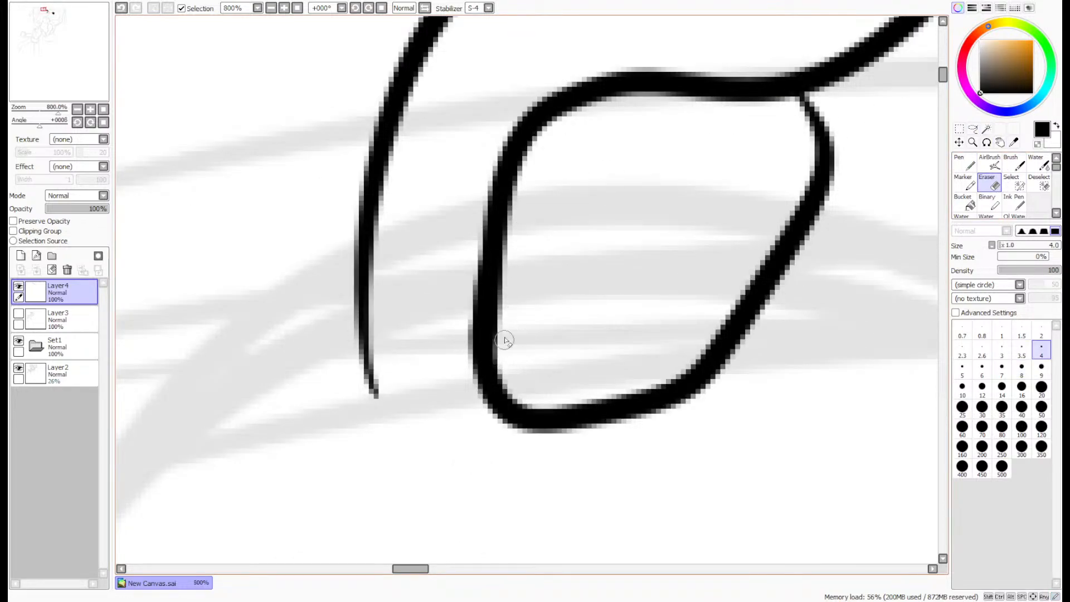
{"action": "left_click_drag", "start_coordinate": [504, 340], "coordinate": [509, 337]}
{"action": "scroll", "coordinate": [588, 153], "scroll_direction": "down", "scroll_amount": 5}
{"action": "scroll", "coordinate": [624, 128], "scroll_direction": "up", "scroll_amount": 2}
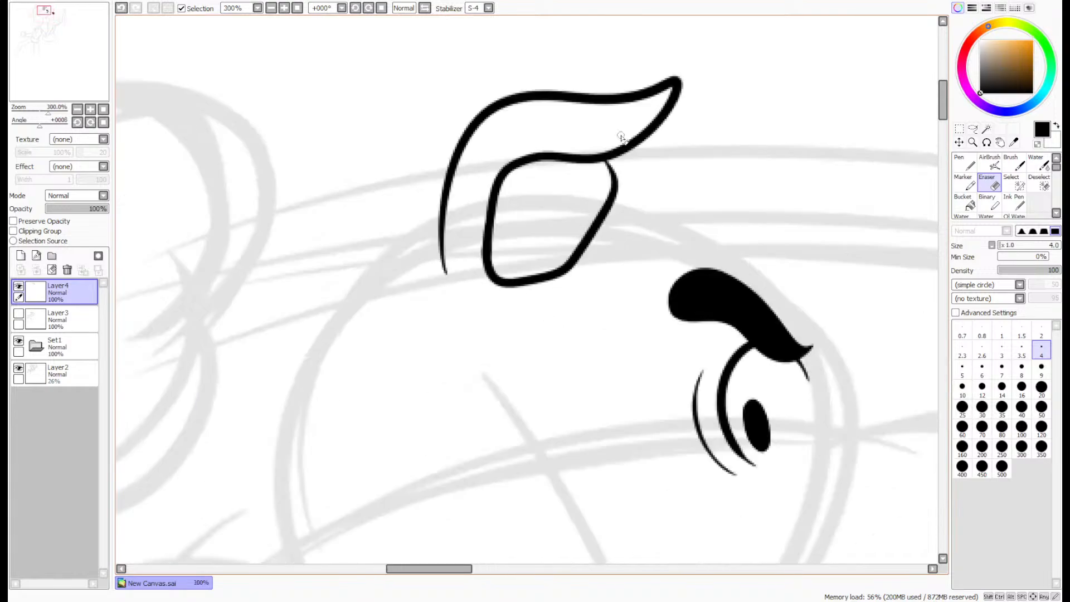
- Lasso the ear line art, move it up and forward over the head, and deselect it
{"action": "left_click", "coordinate": [973, 128]}
{"action": "mouse_move", "coordinate": [719, 111]}
{"action": "left_mouse_down"}
{"action": "mouse_move", "coordinate": [699, 198]}
{"action": "mouse_move", "coordinate": [693, 33]}
{"action": "mouse_move", "coordinate": [716, 101]}
{"action": "left_mouse_up"}
{"action": "left_click_drag", "start_coordinate": [657, 158], "coordinate": [697, 105]}
{"action": "key", "text": "ctrl+d"}
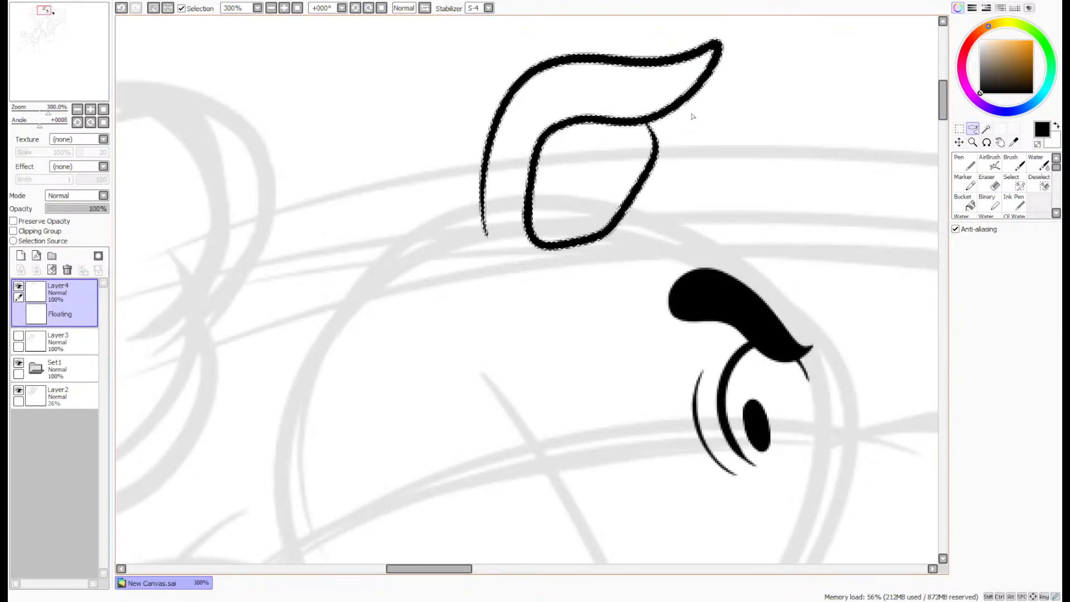
{"action": "left_click", "coordinate": [967, 163]}
{"action": "scroll", "coordinate": [645, 143], "scroll_direction": "up", "scroll_amount": 4}
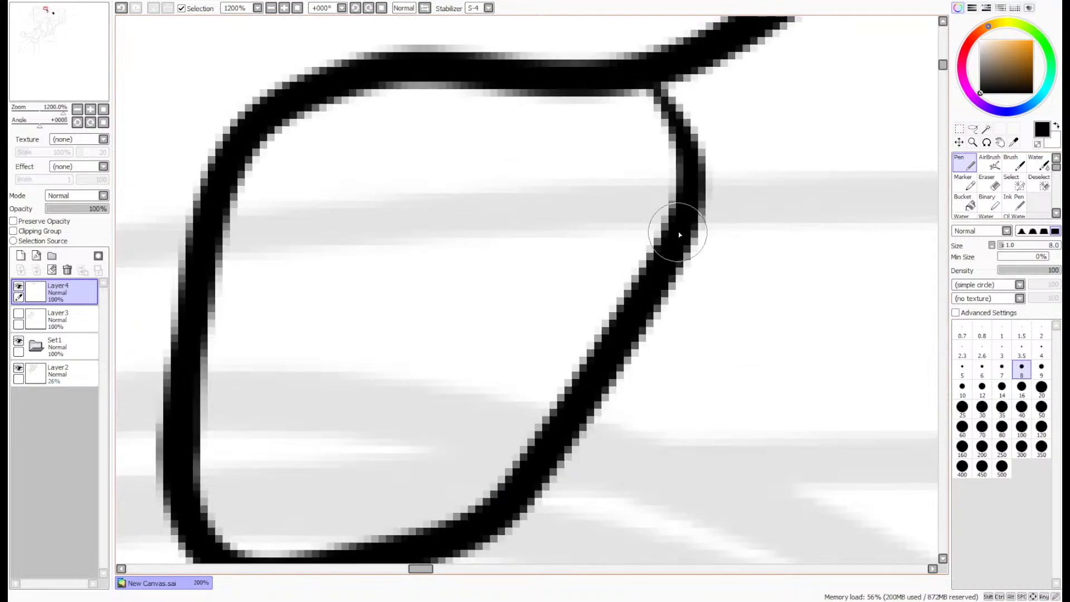
{"action": "scroll", "coordinate": [650, 83], "scroll_direction": "down", "scroll_amount": 6}
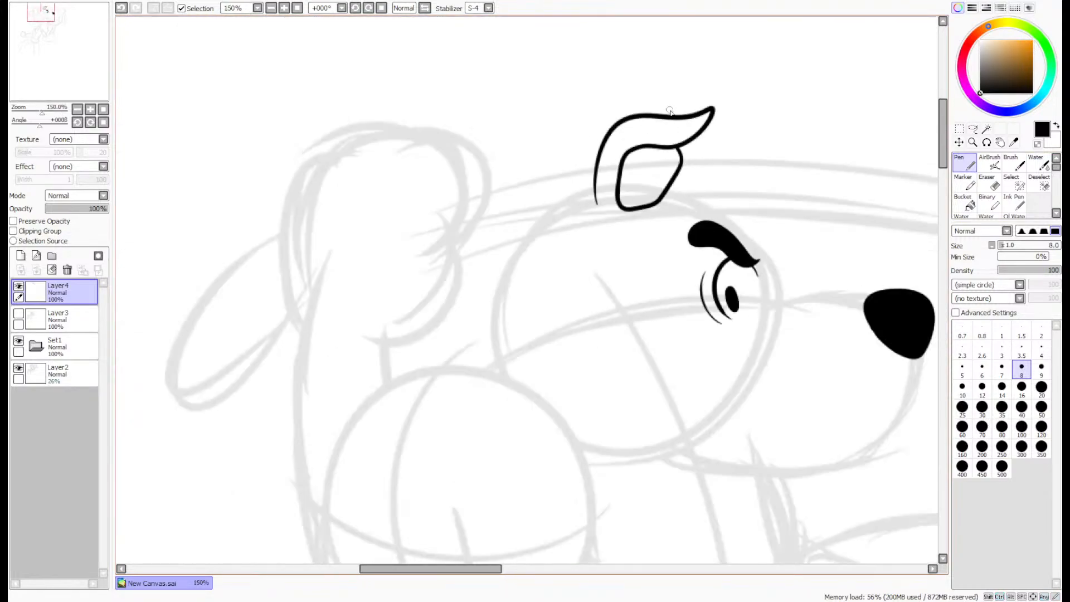
{"action": "scroll", "coordinate": [661, 96], "scroll_direction": "up", "scroll_amount": 2}
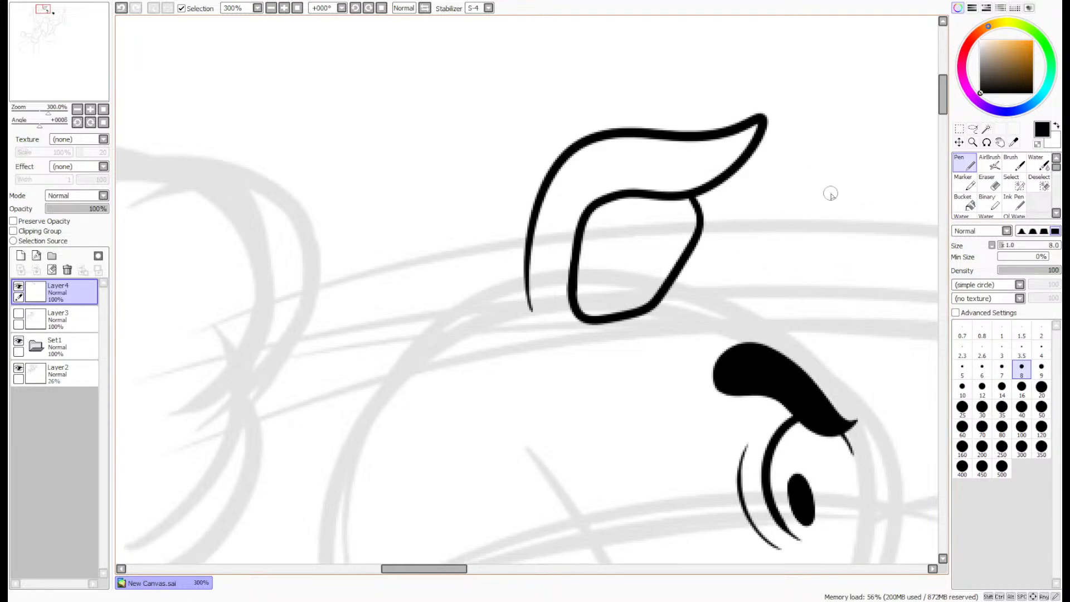
- Lasso the ear again, shift it slightly farther toward the front of the head, and clear the selection
{"action": "left_click", "coordinate": [973, 129]}
{"action": "mouse_move", "coordinate": [805, 96]}
{"action": "left_mouse_down"}
{"action": "mouse_move", "coordinate": [578, 379]}
{"action": "mouse_move", "coordinate": [785, 77]}
{"action": "left_mouse_up"}
{"action": "left_click_drag", "start_coordinate": [714, 189], "coordinate": [739, 181]}
{"action": "key", "text": "ctrl+d"}
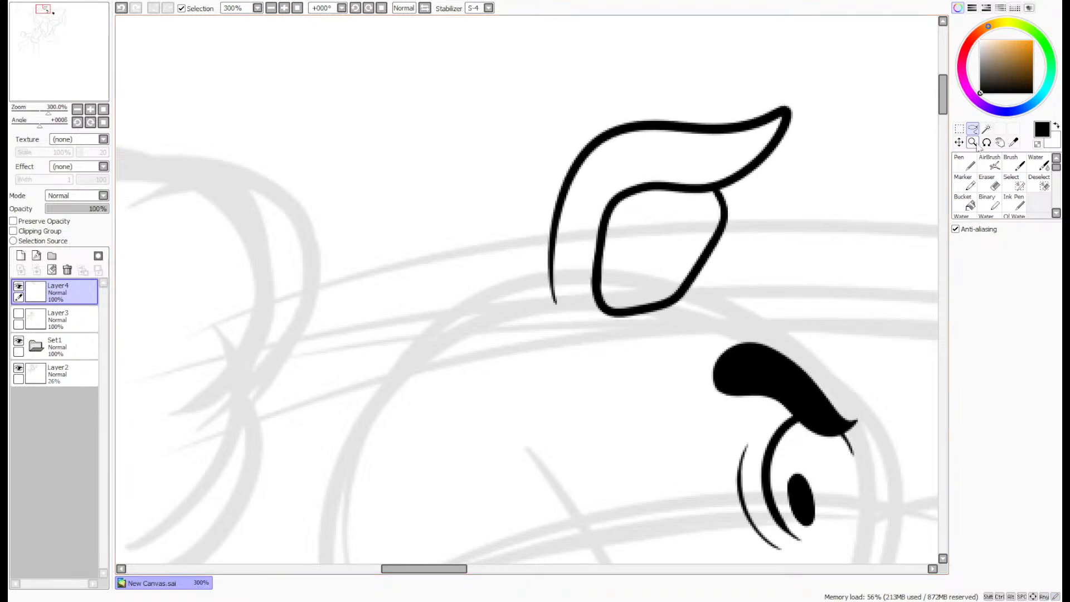
- Ink the dog's forehead line with the size 8 Pen, running over the brow and down the front of the eye
{"action": "left_click", "coordinate": [964, 163]}
{"action": "left_click_drag", "start_coordinate": [942, 105], "coordinate": [942, 128]}
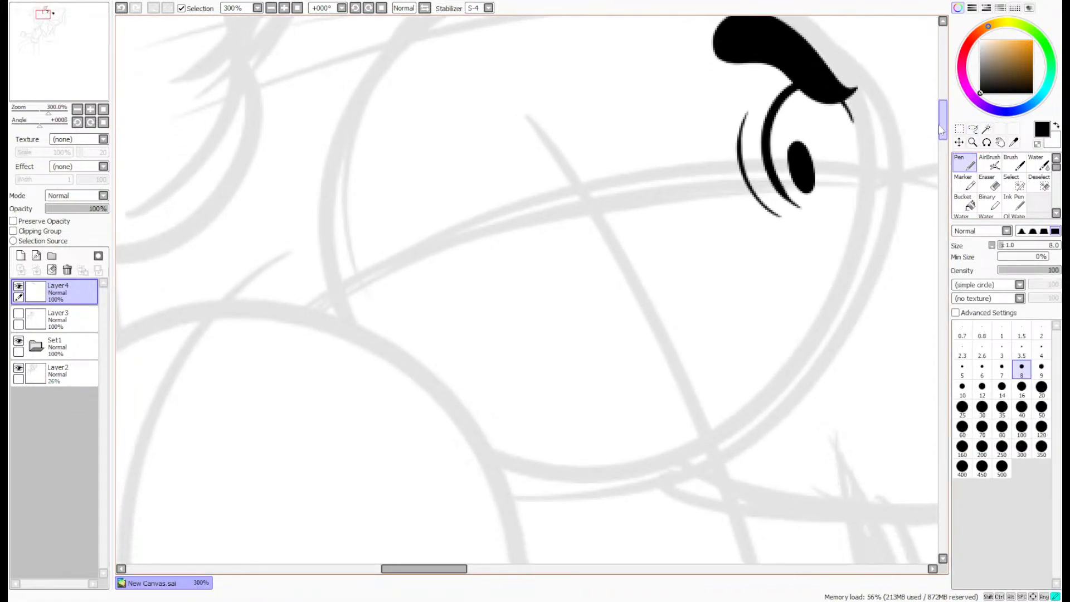
{"action": "scroll", "coordinate": [861, 150], "scroll_direction": "down", "scroll_amount": 3}
{"action": "scroll", "coordinate": [868, 143], "scroll_direction": "up", "scroll_amount": 2}
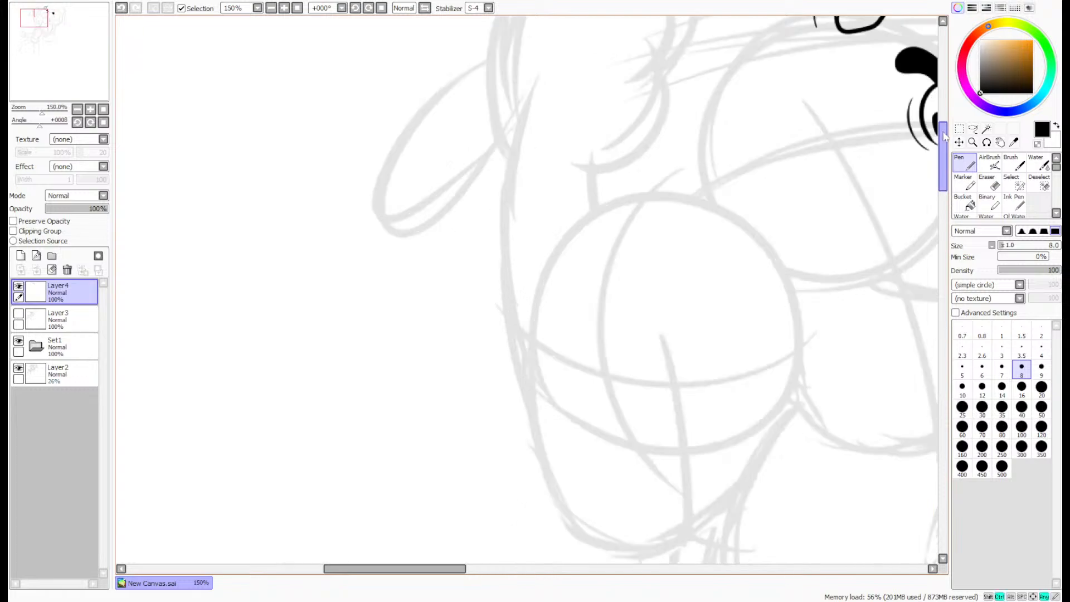
{"action": "left_click_drag", "start_coordinate": [50, 78], "coordinate": [59, 72]}
{"action": "left_click_drag", "start_coordinate": [946, 115], "coordinate": [942, 122]}
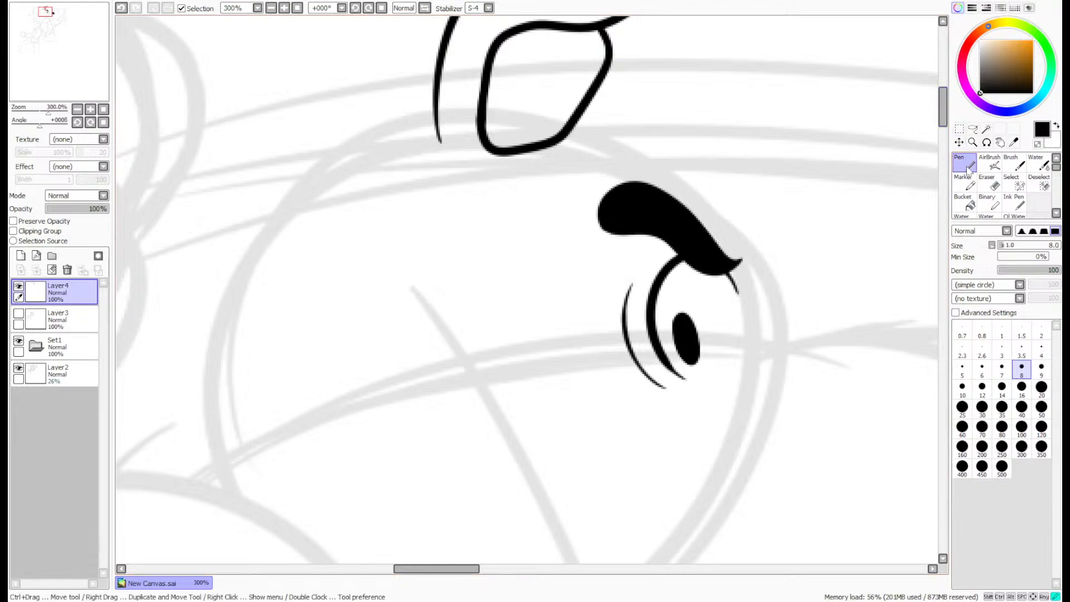
{"action": "mouse_move", "coordinate": [642, 155]}
{"action": "left_mouse_down"}
{"action": "mouse_move", "coordinate": [675, 186]}
{"action": "mouse_move", "coordinate": [755, 359]}
{"action": "left_mouse_up"}
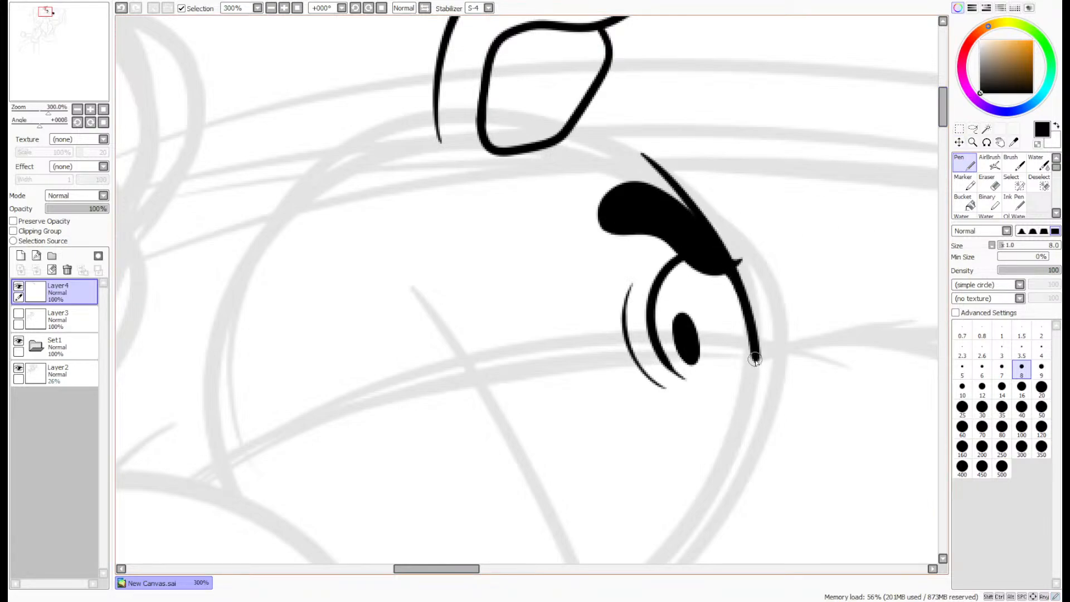
{"action": "key", "text": "ctrl+z"}
{"action": "mouse_move", "coordinate": [610, 147]}
{"action": "left_mouse_down"}
{"action": "mouse_move", "coordinate": [719, 260]}
{"action": "mouse_move", "coordinate": [755, 388]}
{"action": "left_mouse_up"}
{"action": "key", "text": "ctrl+z"}
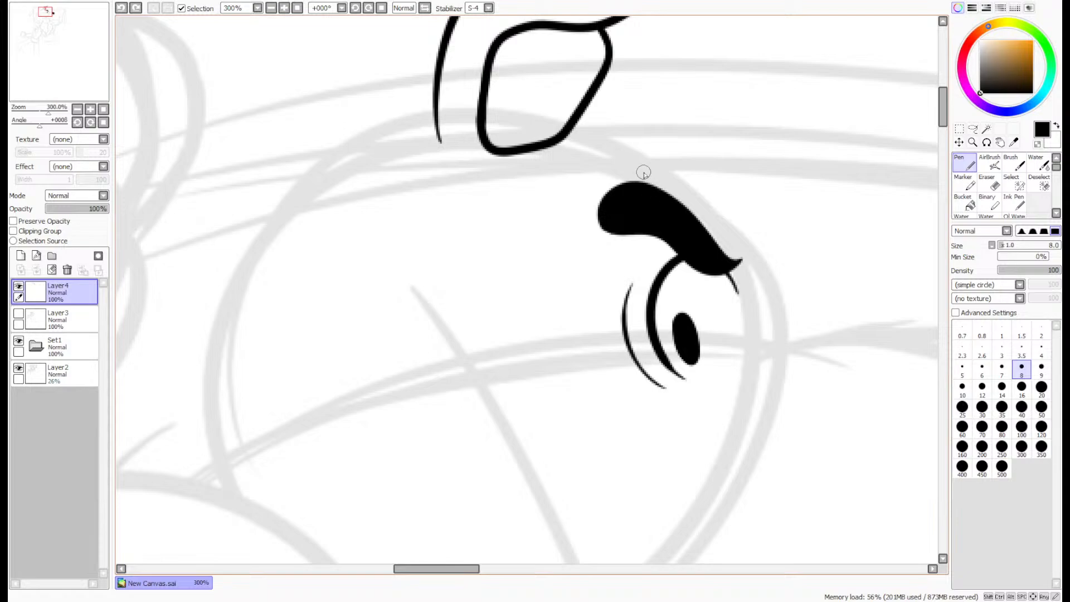
{"action": "mouse_move", "coordinate": [630, 161]}
{"action": "left_mouse_down"}
{"action": "mouse_move", "coordinate": [716, 250]}
{"action": "mouse_move", "coordinate": [747, 375]}
{"action": "left_mouse_up"}
- Lasso the ear line art, move it forward and slightly down to meet the forehead line, and deselect it
{"action": "scroll", "coordinate": [836, 228], "scroll_direction": "up", "scroll_amount": 5}
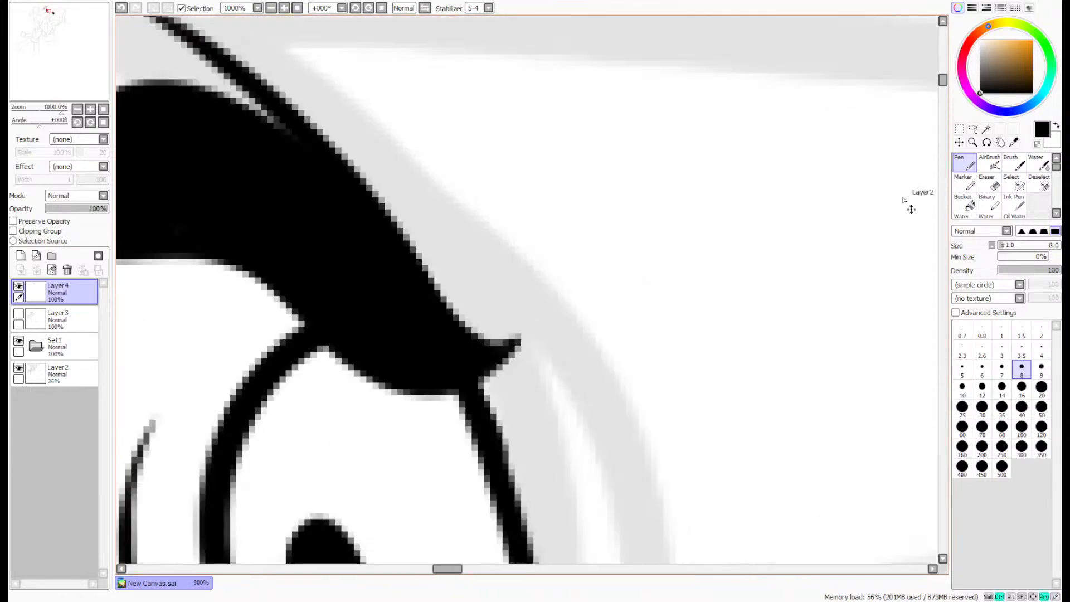
{"action": "left_click", "coordinate": [989, 182]}
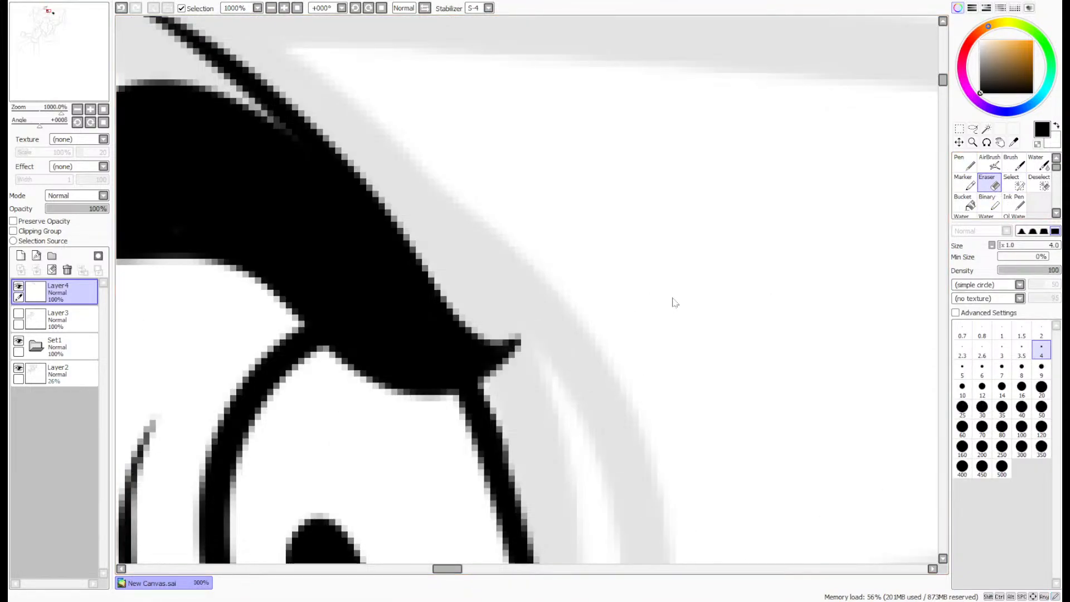
{"action": "scroll", "coordinate": [675, 303], "scroll_direction": "down", "scroll_amount": 5}
{"action": "left_click", "coordinate": [973, 129]}
{"action": "scroll", "coordinate": [754, 169], "scroll_direction": "up", "scroll_amount": 2}
{"action": "scroll", "coordinate": [312, 84], "scroll_direction": "down", "scroll_amount": 2}
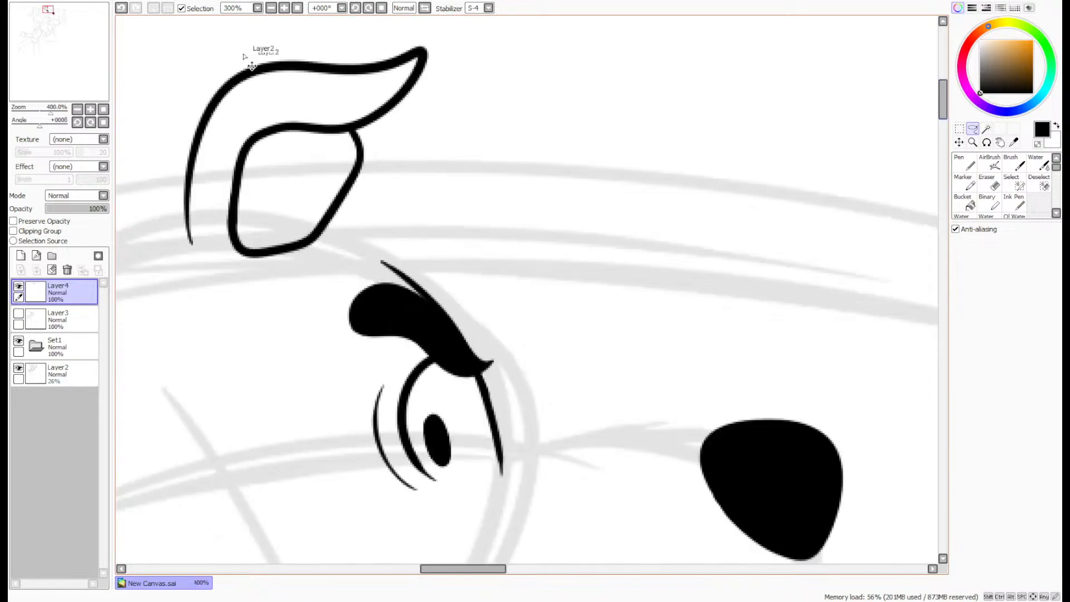
{"action": "scroll", "coordinate": [200, 60], "scroll_direction": "up", "scroll_amount": 2}
{"action": "left_click_drag", "start_coordinate": [50, 75], "coordinate": [48, 75]}
{"action": "scroll", "coordinate": [474, 124], "scroll_direction": "down", "scroll_amount": 1}
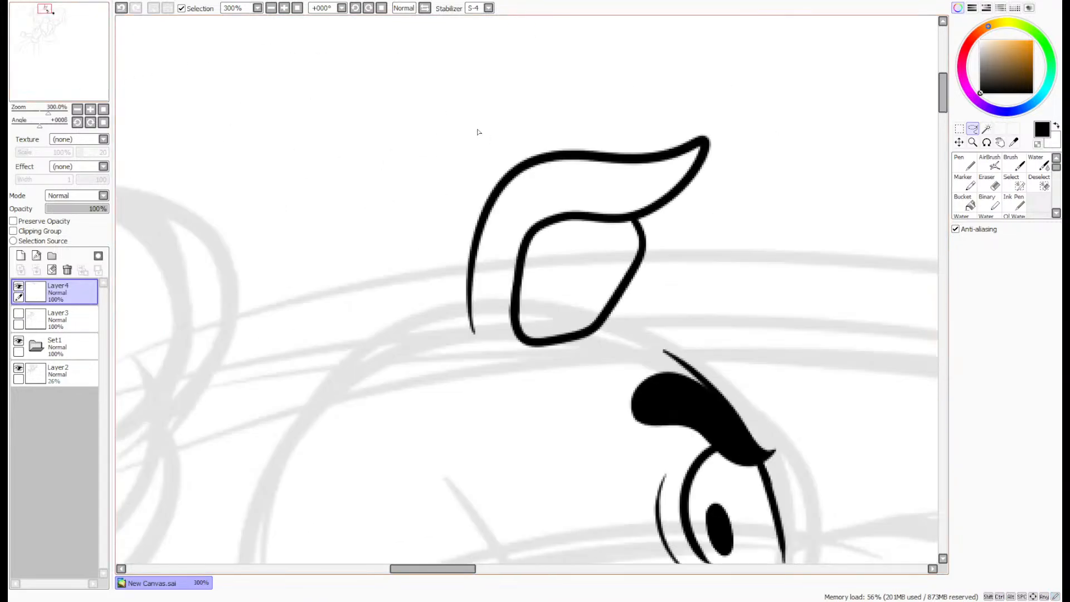
{"action": "mouse_move", "coordinate": [477, 121]}
{"action": "left_mouse_down"}
{"action": "mouse_move", "coordinate": [747, 127]}
{"action": "mouse_move", "coordinate": [665, 288]}
{"action": "mouse_move", "coordinate": [518, 397]}
{"action": "left_mouse_up"}
{"action": "mouse_move", "coordinate": [664, 241]}
{"action": "left_mouse_down"}
{"action": "mouse_move", "coordinate": [738, 246]}
{"action": "mouse_move", "coordinate": [723, 263]}
{"action": "left_mouse_up"}
{"action": "key", "text": "ctrl+d"}
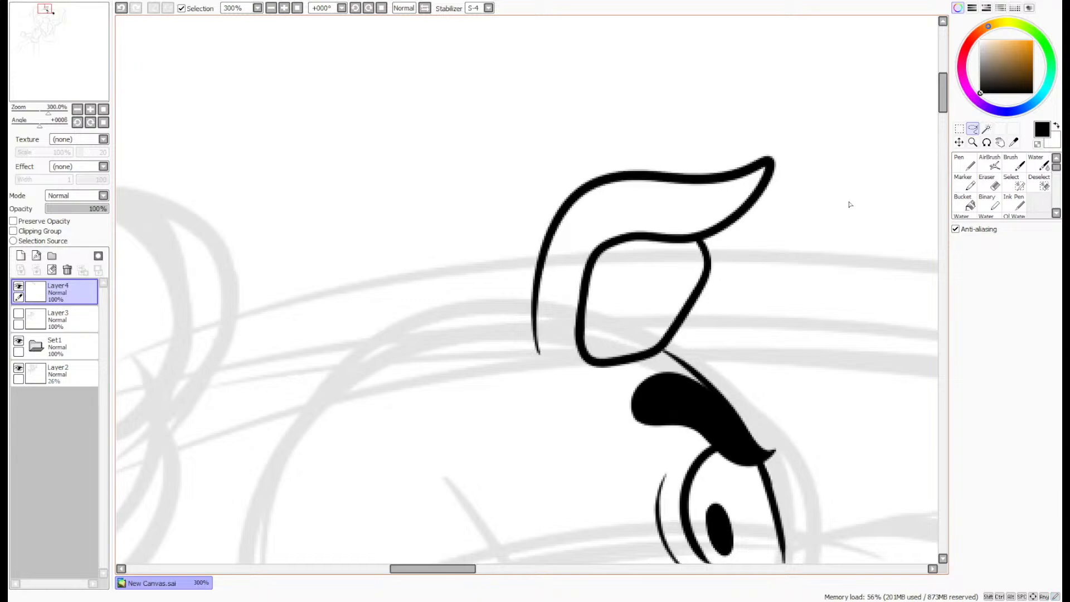
- Ink the bridge of the snout with the size 8 Pen as a gentle arch from the nose back to the eye
{"action": "scroll", "coordinate": [853, 234], "scroll_direction": "down", "scroll_amount": 4}
{"action": "scroll", "coordinate": [857, 267], "scroll_direction": "up", "scroll_amount": 2}
{"action": "scroll", "coordinate": [857, 268], "scroll_direction": "up", "scroll_amount": 4}
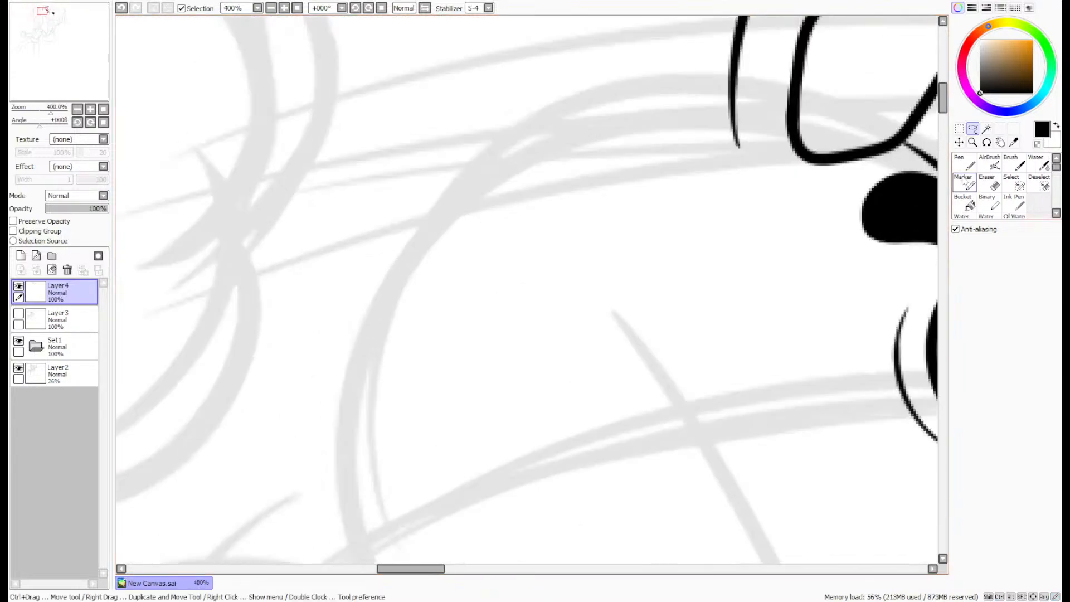
{"action": "key", "text": "n"}
{"action": "scroll", "coordinate": [341, 188], "scroll_direction": "down", "scroll_amount": 1}
{"action": "left_click_drag", "start_coordinate": [29, 89], "coordinate": [30, 88]}
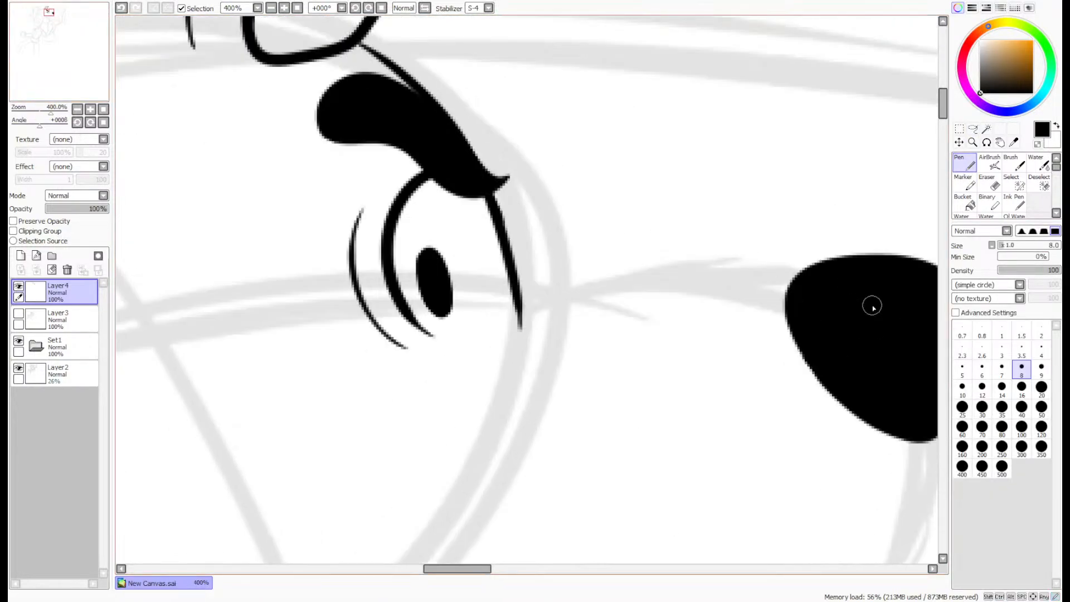
{"action": "left_click_drag", "start_coordinate": [576, 325], "coordinate": [490, 365]}
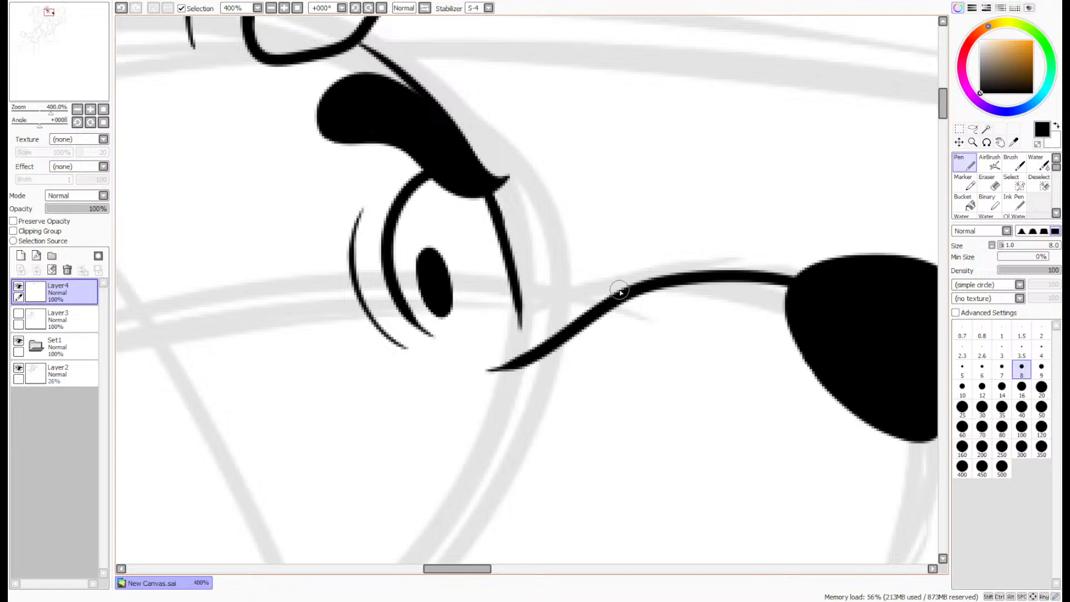
{"action": "key", "text": "ctrl+z"}
{"action": "mouse_move", "coordinate": [783, 288]}
{"action": "left_mouse_down"}
{"action": "mouse_move", "coordinate": [604, 298]}
{"action": "mouse_move", "coordinate": [524, 340]}
{"action": "left_mouse_up"}
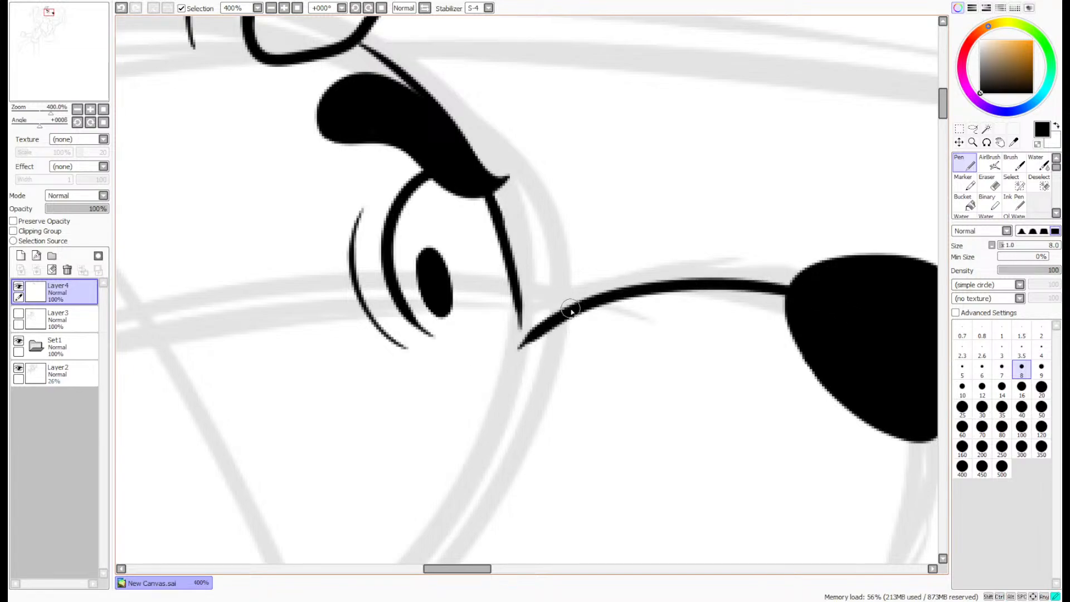
- Ink a short curved crease from the back of the snout bridge to just beneath the front of the eye
{"action": "left_click_drag", "start_coordinate": [570, 309], "coordinate": [479, 345]}
{"action": "scroll", "coordinate": [532, 306], "scroll_direction": "up", "scroll_amount": 5}
{"action": "key", "text": "ctrl+z"}
{"action": "left_click_drag", "start_coordinate": [645, 318], "coordinate": [420, 403]}
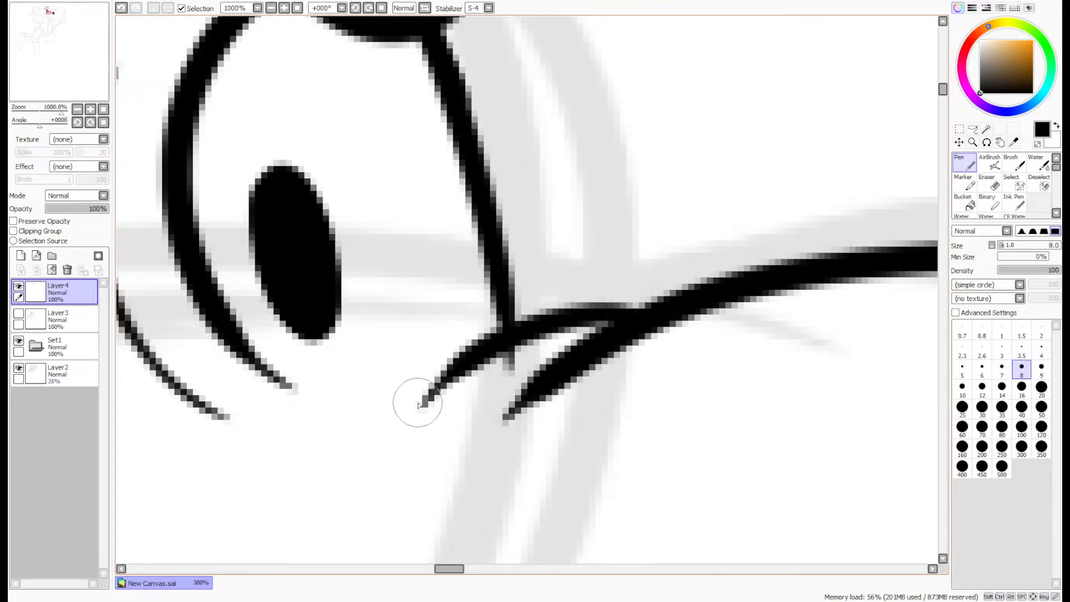
- Erase the eye line's overhang below the crease and thin the snout line's rear tip with the size 4 Eraser
{"action": "left_click", "coordinate": [991, 183]}
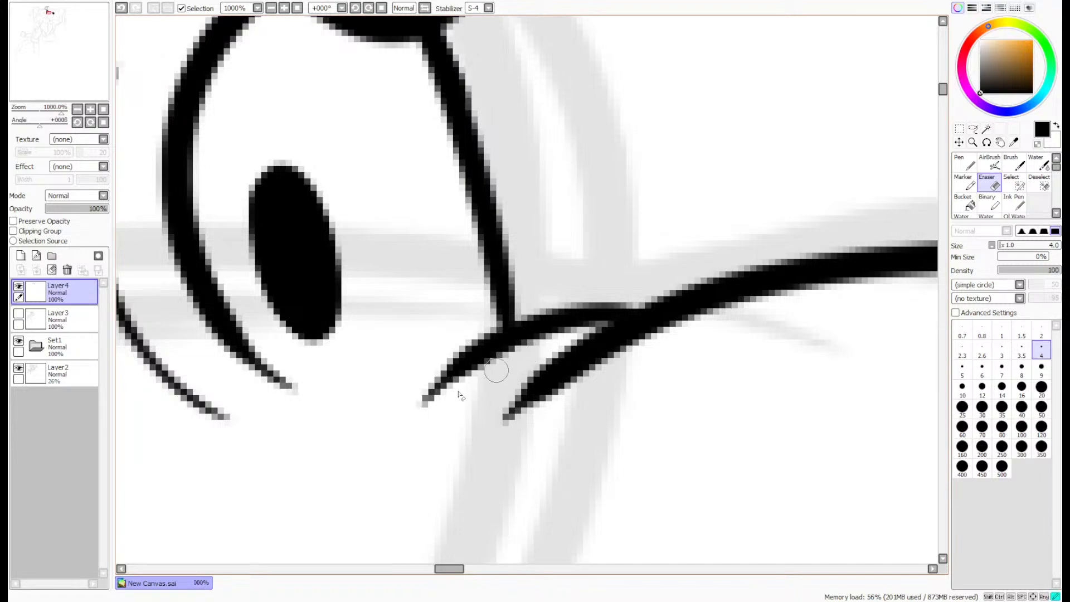
{"action": "mouse_move", "coordinate": [508, 435]}
{"action": "left_mouse_down"}
{"action": "mouse_move", "coordinate": [607, 391]}
{"action": "mouse_move", "coordinate": [645, 345]}
{"action": "left_mouse_up"}
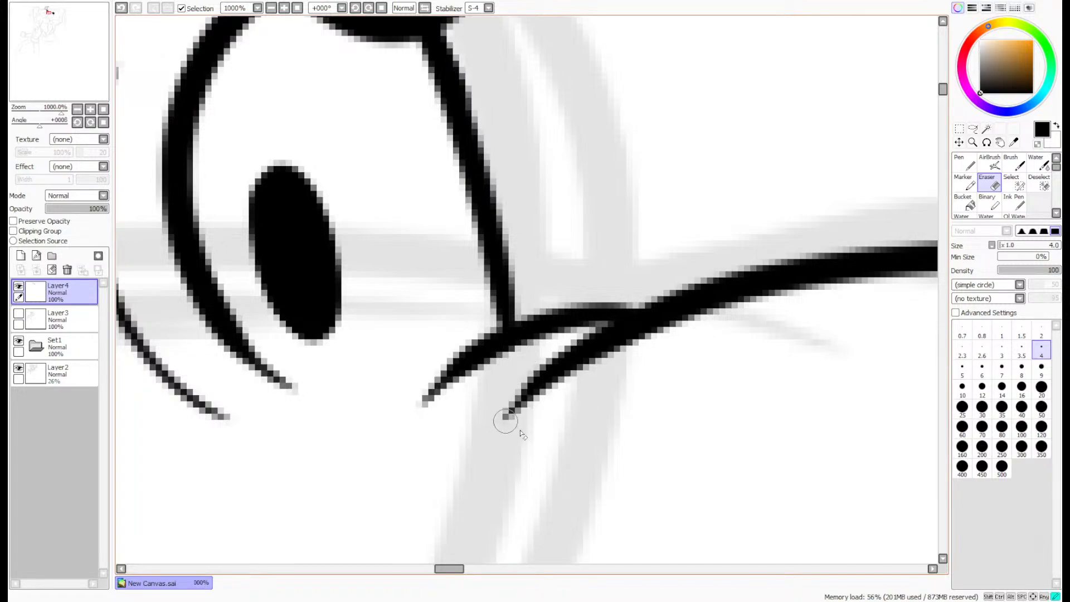
{"action": "scroll", "coordinate": [438, 406], "scroll_direction": "down", "scroll_amount": 5}
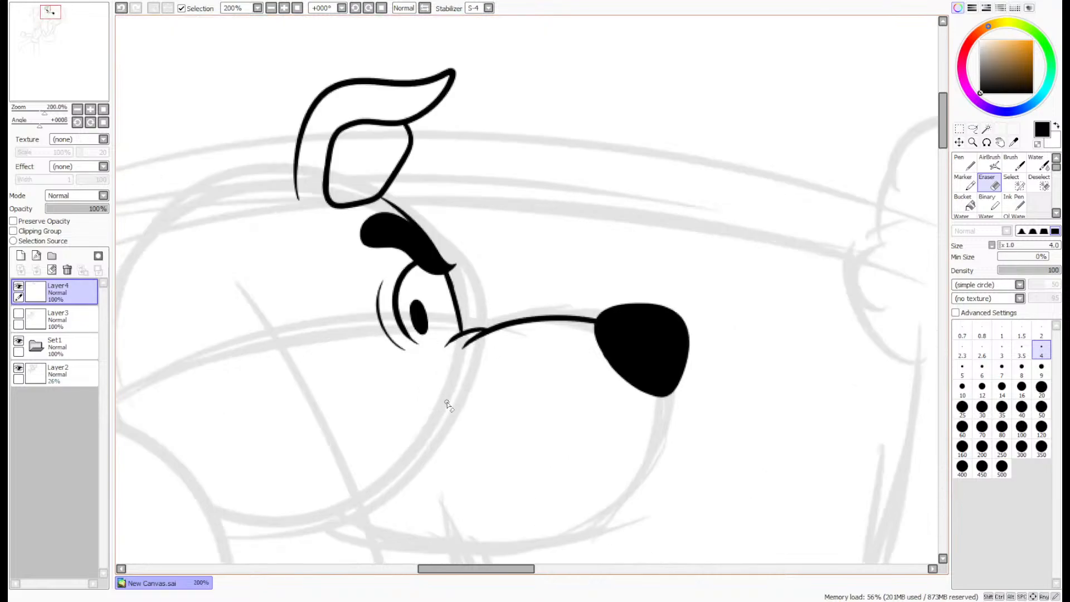
- Thicken the forehead line between the brow and the base of the ear with the Pen
{"action": "scroll", "coordinate": [356, 164], "scroll_direction": "up", "scroll_amount": 5}
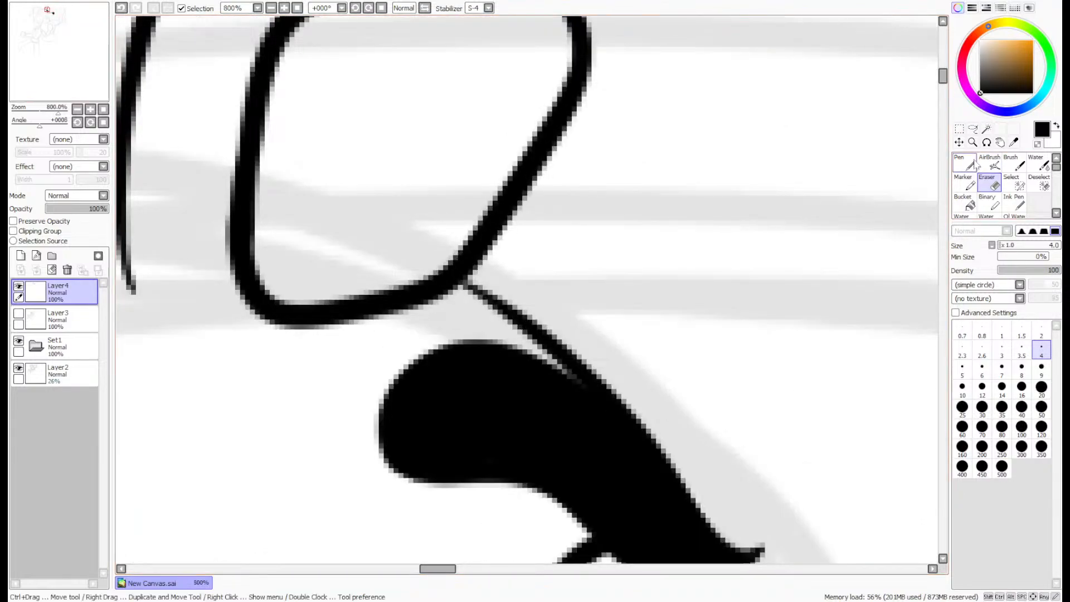
{"action": "key", "text": "n"}
{"action": "mouse_move", "coordinate": [539, 370]}
{"action": "left_mouse_down"}
{"action": "mouse_move", "coordinate": [560, 385]}
{"action": "mouse_move", "coordinate": [360, 239]}
{"action": "left_mouse_up"}
{"action": "scroll", "coordinate": [359, 239], "scroll_direction": "down", "scroll_amount": 5}
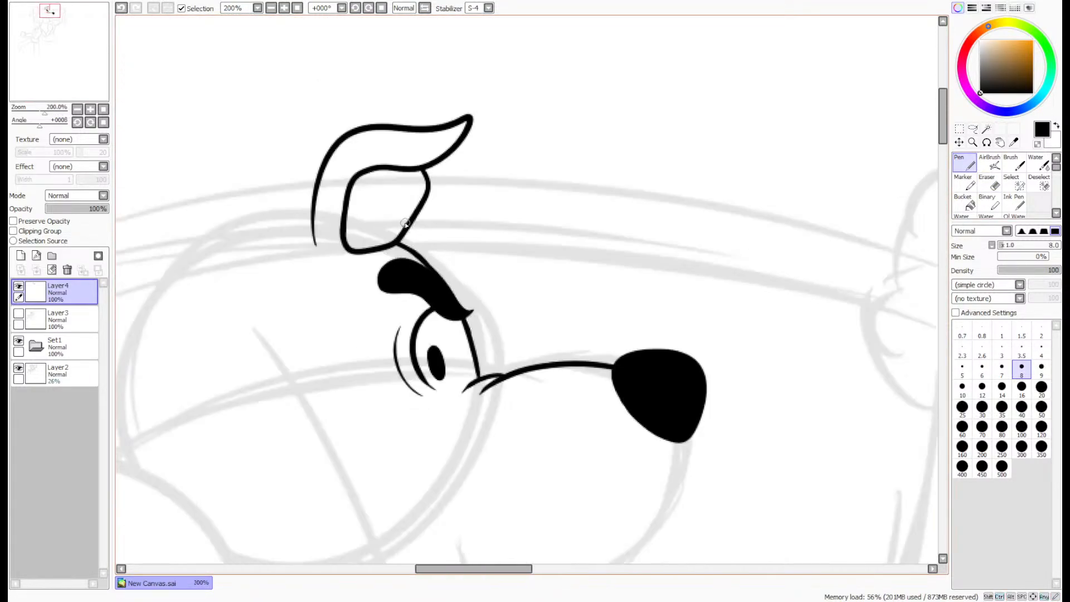
- Ink the long wavy mouth line from below the nose back to an upturned corner with a small cheek crease
{"action": "left_click_drag", "start_coordinate": [72, 70], "coordinate": [67, 72]}
{"action": "scroll", "coordinate": [863, 312], "scroll_direction": "up", "scroll_amount": 1}
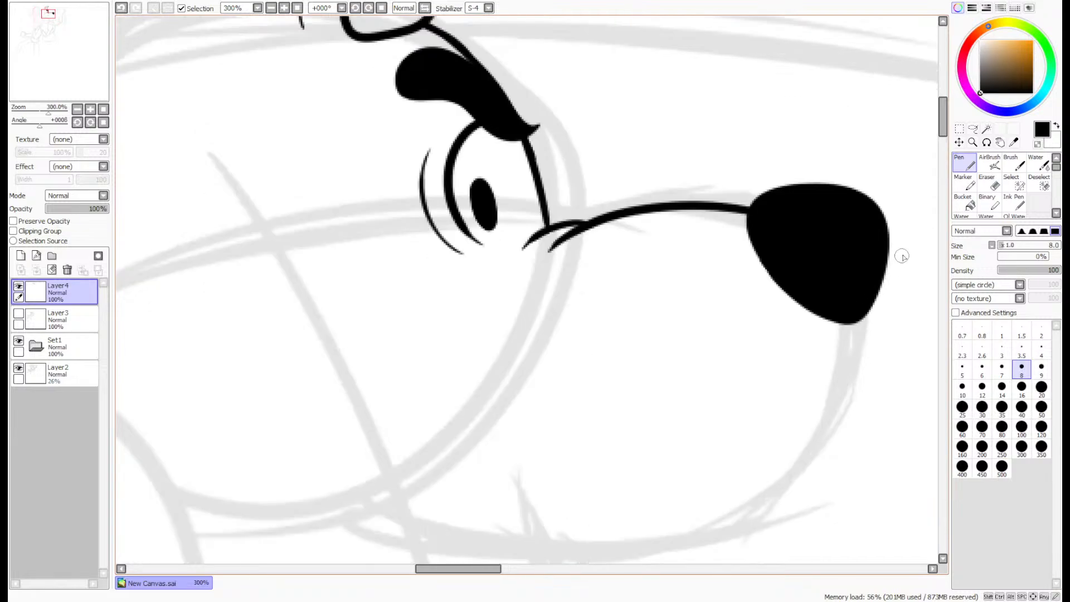
{"action": "scroll", "coordinate": [901, 199], "scroll_direction": "down", "scroll_amount": 2}
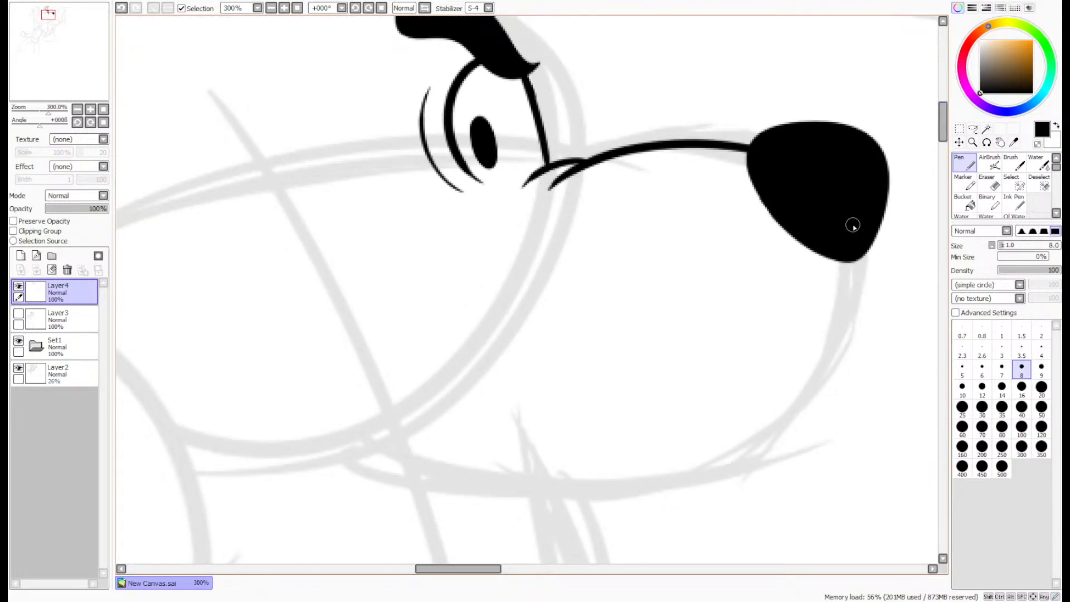
{"action": "left_click_drag", "start_coordinate": [853, 225], "coordinate": [877, 371]}
{"action": "key", "text": "ctrl+z"}
{"action": "mouse_move", "coordinate": [844, 309]}
{"action": "left_mouse_down"}
{"action": "mouse_move", "coordinate": [834, 337]}
{"action": "mouse_move", "coordinate": [695, 401]}
{"action": "mouse_move", "coordinate": [329, 333]}
{"action": "mouse_move", "coordinate": [313, 224]}
{"action": "mouse_move", "coordinate": [331, 220]}
{"action": "mouse_move", "coordinate": [336, 241]}
{"action": "left_mouse_up"}
- Ink the muzzle front as a curve from the nose to the mouth line, with a small rounded lip beneath it
{"action": "scroll", "coordinate": [868, 249], "scroll_direction": "up", "scroll_amount": 1}
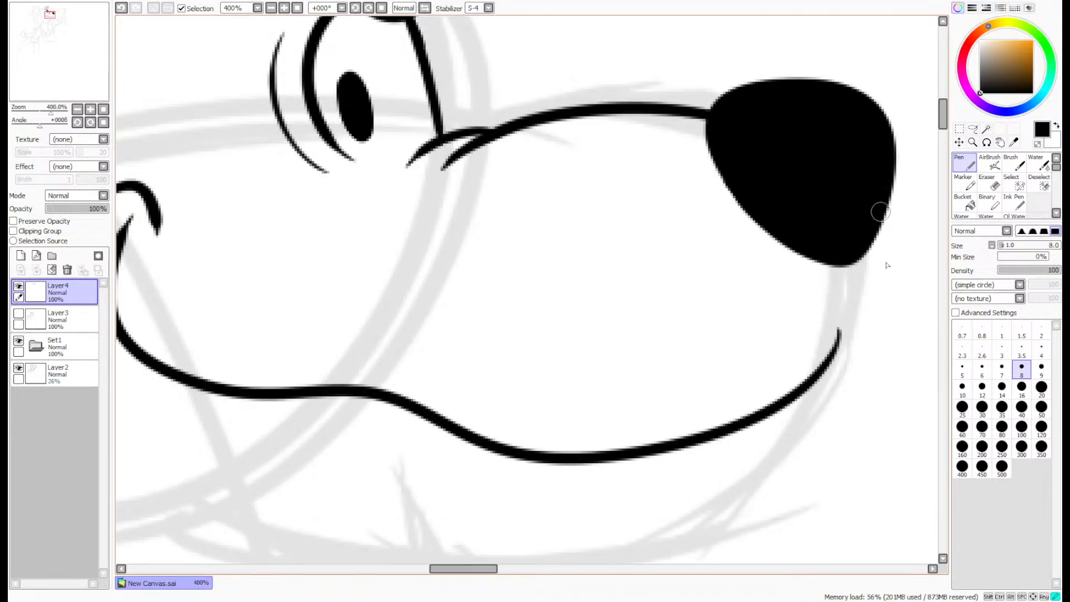
{"action": "mouse_move", "coordinate": [883, 214]}
{"action": "left_mouse_down"}
{"action": "mouse_move", "coordinate": [824, 425]}
{"action": "mouse_move", "coordinate": [802, 428]}
{"action": "left_mouse_up"}
{"action": "key", "text": "ctrl+z"}
{"action": "left_click_drag", "start_coordinate": [883, 219], "coordinate": [835, 432]}
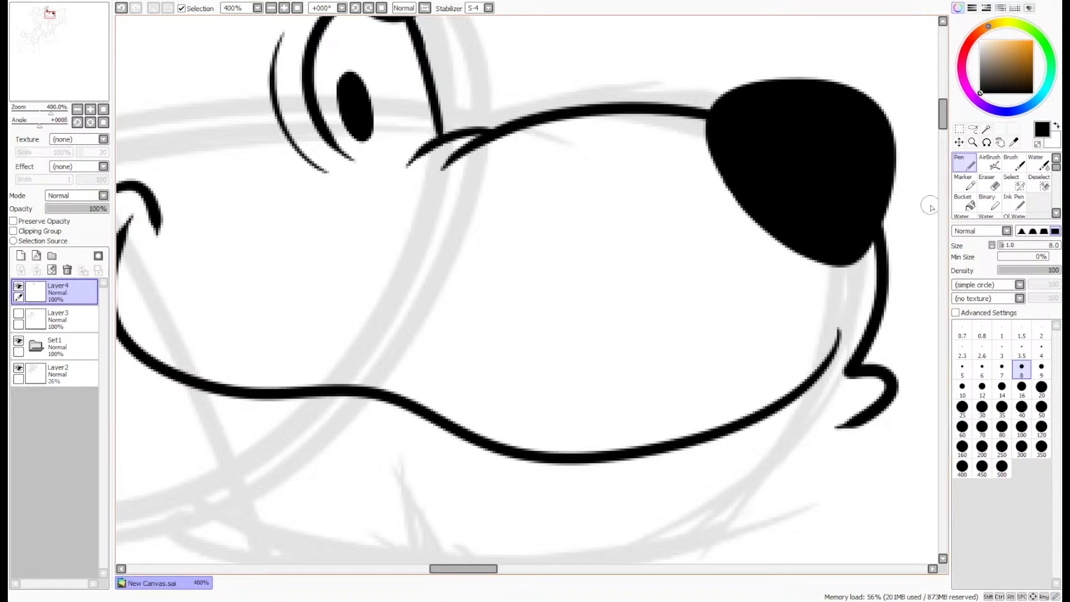
{"action": "scroll", "coordinate": [931, 156], "scroll_direction": "down", "scroll_amount": 5}
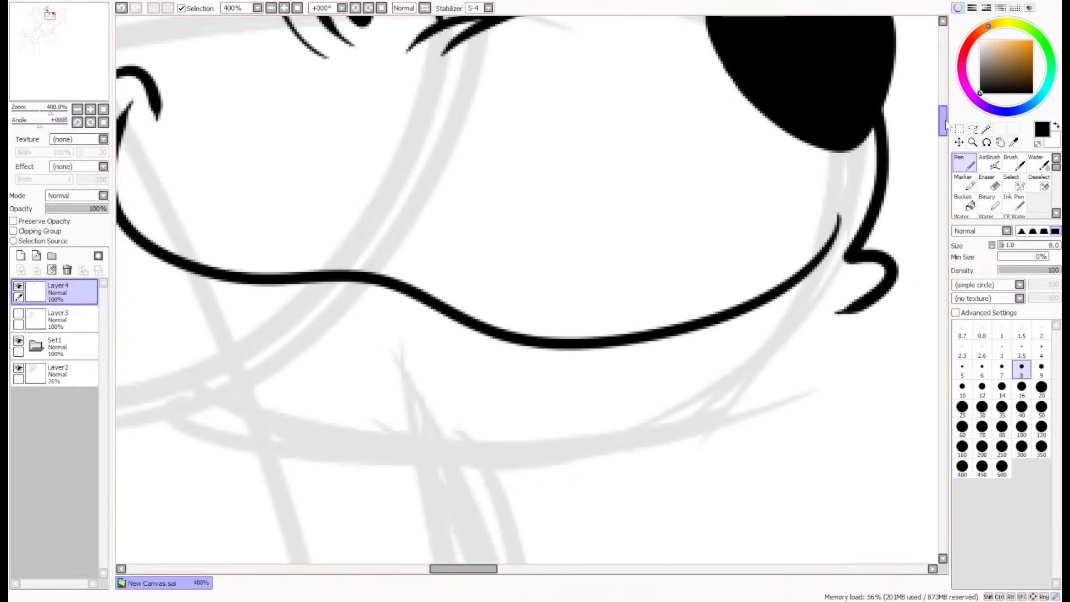
{"action": "key", "text": "ctrl+z"}
{"action": "mouse_move", "coordinate": [887, 93]}
{"action": "left_mouse_down"}
{"action": "mouse_move", "coordinate": [896, 113]}
{"action": "mouse_move", "coordinate": [786, 294]}
{"action": "left_mouse_up"}
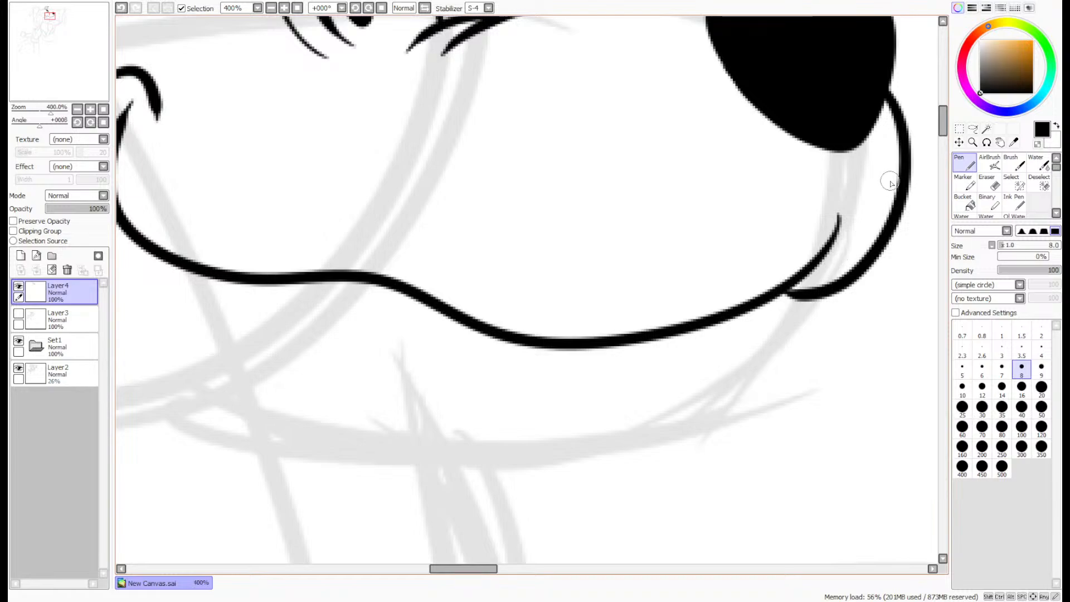
{"action": "mouse_move", "coordinate": [849, 284]}
{"action": "left_mouse_down"}
{"action": "mouse_move", "coordinate": [829, 357]}
{"action": "mouse_move", "coordinate": [762, 330]}
{"action": "left_mouse_up"}
- Ink the lower jaw as a rounded curve from beneath the lip back toward the throat
{"action": "scroll", "coordinate": [794, 332], "scroll_direction": "down", "scroll_amount": 3}
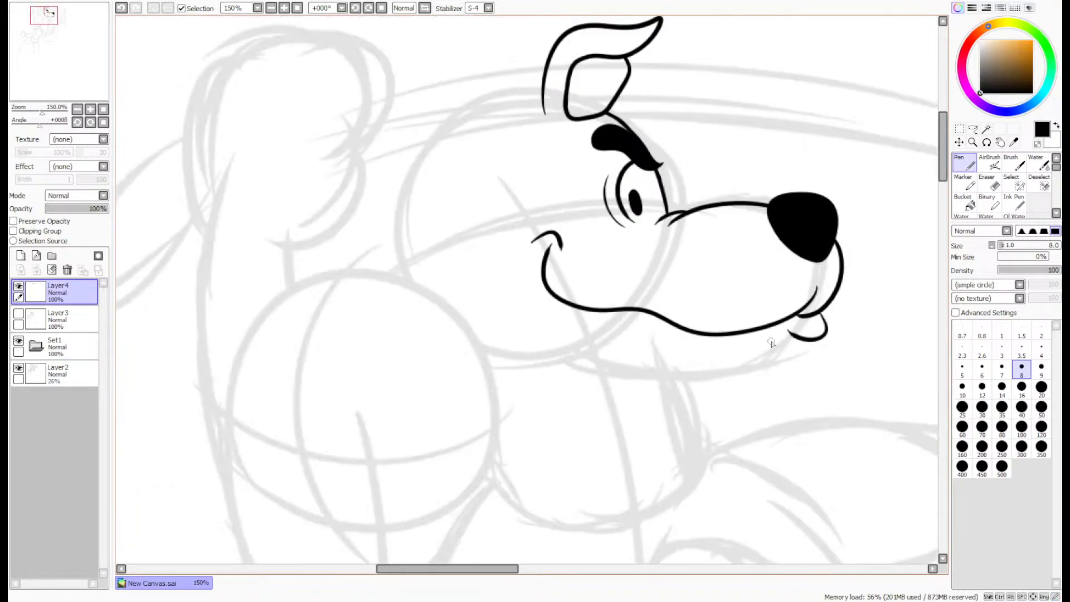
{"action": "scroll", "coordinate": [779, 336], "scroll_direction": "up", "scroll_amount": 2}
{"action": "mouse_move", "coordinate": [851, 341]}
{"action": "left_mouse_down"}
{"action": "mouse_move", "coordinate": [709, 429]}
{"action": "mouse_move", "coordinate": [527, 391]}
{"action": "left_mouse_up"}
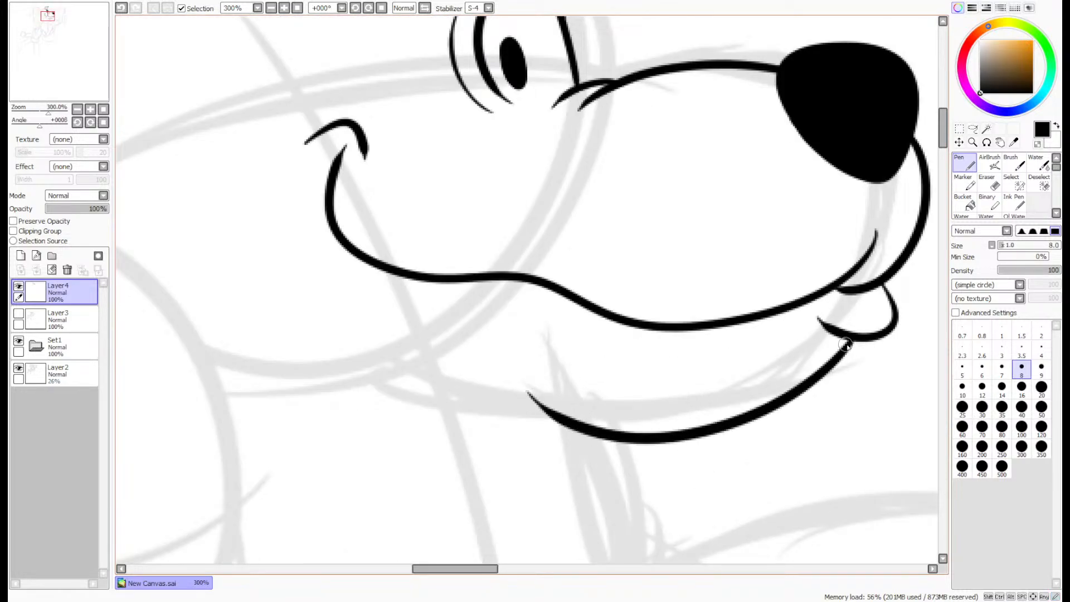
{"action": "key", "text": "ctrl+z"}
{"action": "mouse_move", "coordinate": [853, 342]}
{"action": "left_mouse_down"}
{"action": "mouse_move", "coordinate": [849, 393]}
{"action": "mouse_move", "coordinate": [565, 407]}
{"action": "left_mouse_up"}
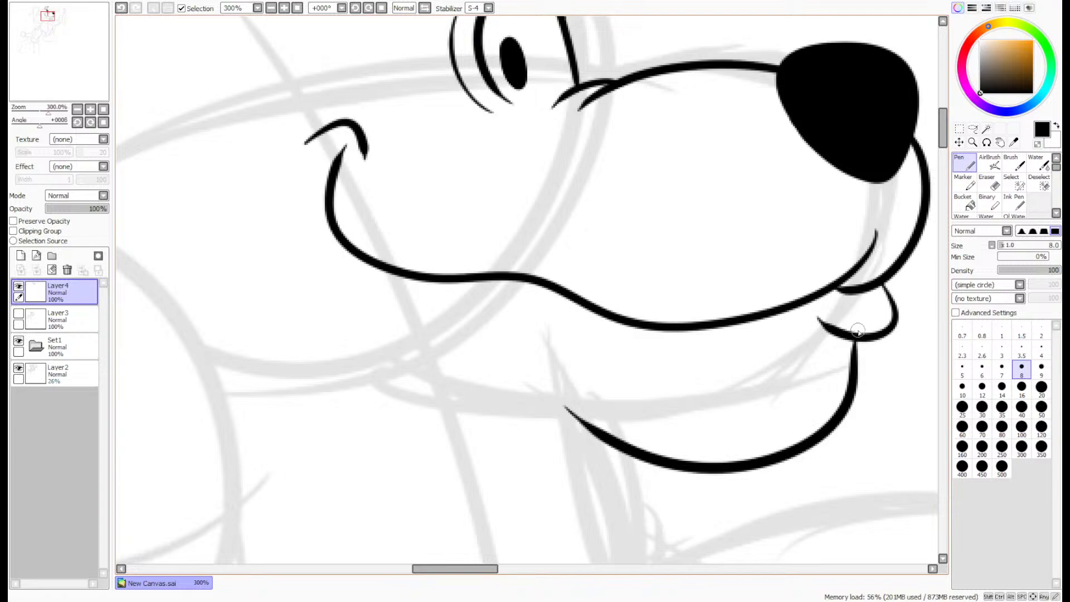
{"action": "key", "text": "ctrl+z"}
{"action": "mouse_move", "coordinate": [853, 342]}
{"action": "left_mouse_down"}
{"action": "mouse_move", "coordinate": [652, 472]}
{"action": "mouse_move", "coordinate": [586, 390]}
{"action": "left_mouse_up"}
{"action": "scroll", "coordinate": [727, 304], "scroll_direction": "down", "scroll_amount": 3}
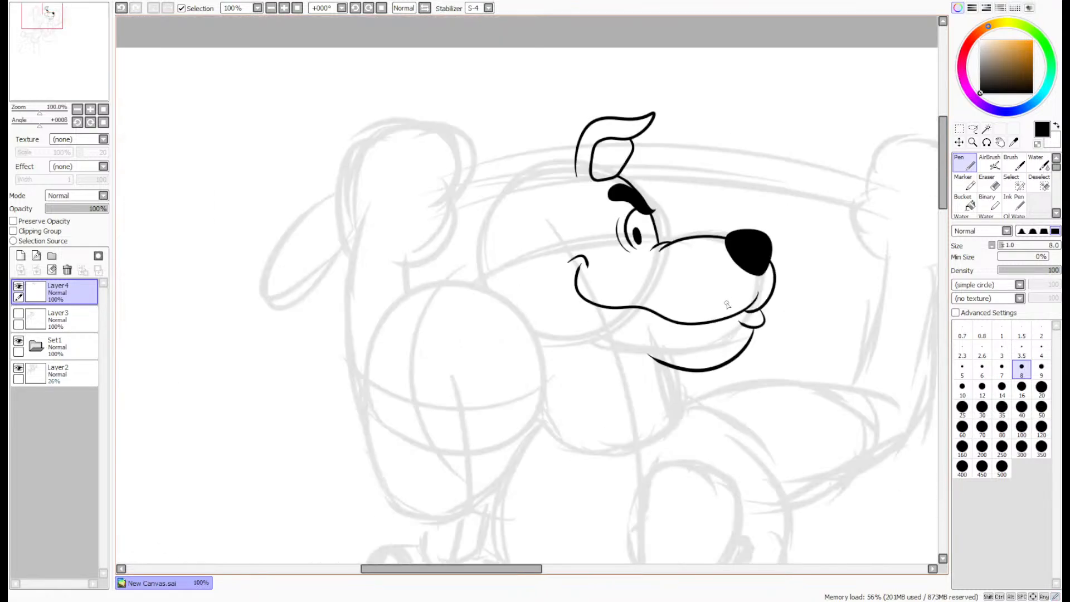
- Ink the back of the head as a curve from the ear down toward the neck, and add a pointed second ear behind
{"action": "scroll", "coordinate": [626, 154], "scroll_direction": "up", "scroll_amount": 2}
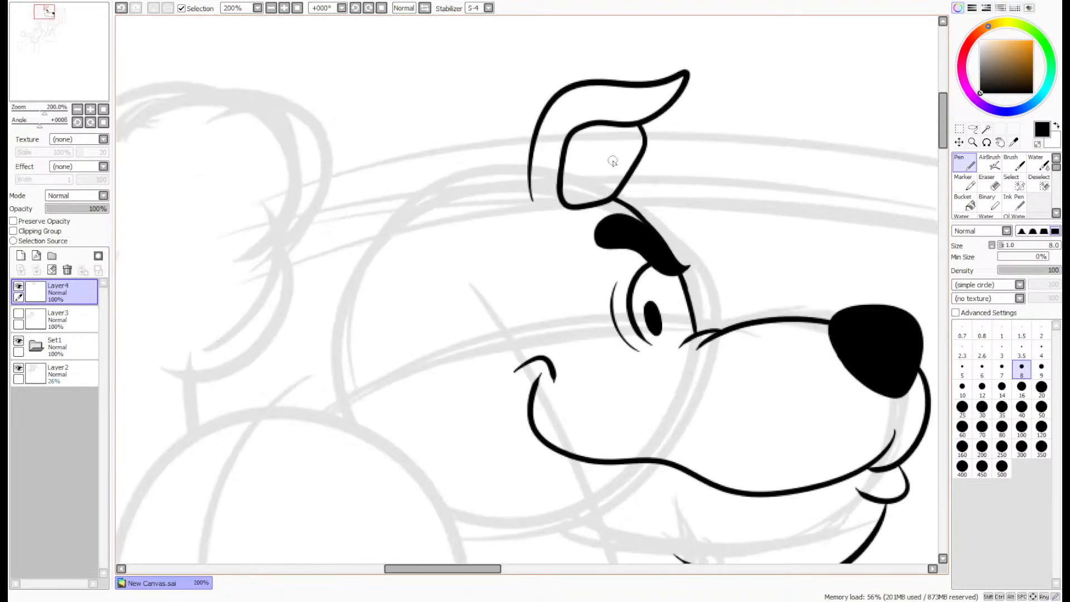
{"action": "scroll", "coordinate": [489, 166], "scroll_direction": "up", "scroll_amount": 1}
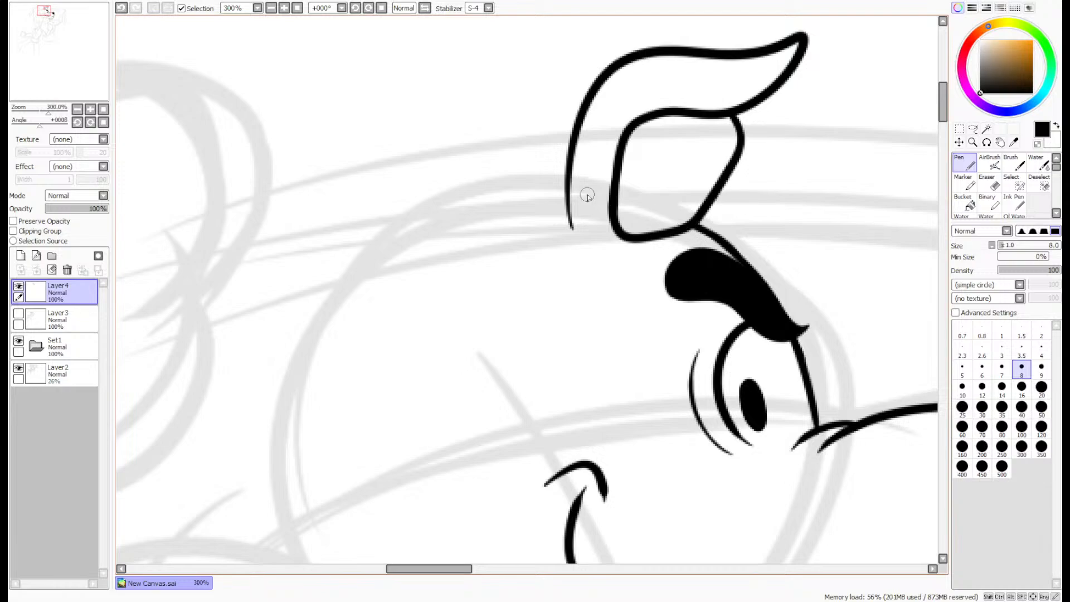
{"action": "mouse_move", "coordinate": [564, 190]}
{"action": "left_mouse_down"}
{"action": "mouse_move", "coordinate": [359, 321]}
{"action": "mouse_move", "coordinate": [393, 504]}
{"action": "left_mouse_up"}
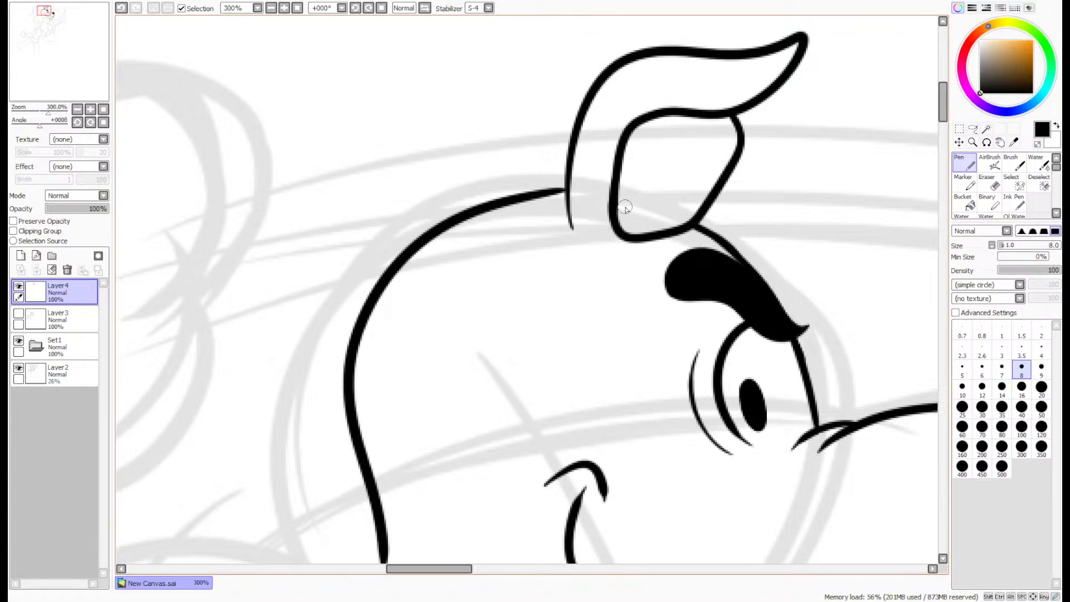
{"action": "key", "text": "ctrl+z"}
{"action": "mouse_move", "coordinate": [566, 189]}
{"action": "left_mouse_down"}
{"action": "mouse_move", "coordinate": [429, 241]}
{"action": "mouse_move", "coordinate": [376, 563]}
{"action": "left_mouse_up"}
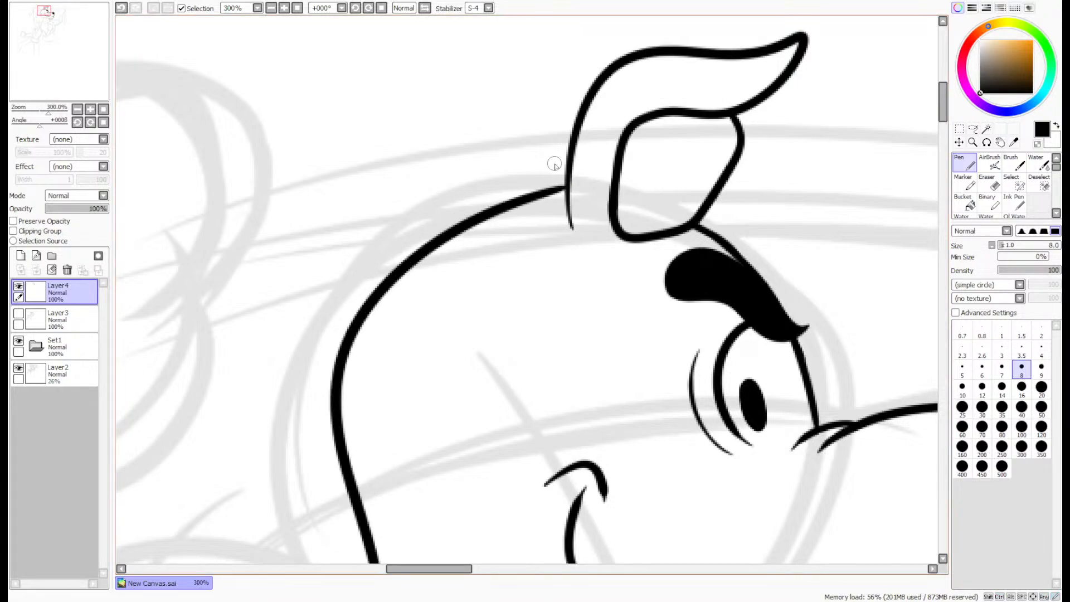
{"action": "key", "text": "ctrl+z"}
{"action": "mouse_move", "coordinate": [563, 204]}
{"action": "left_mouse_down"}
{"action": "mouse_move", "coordinate": [319, 461]}
{"action": "mouse_move", "coordinate": [338, 562]}
{"action": "left_mouse_up"}
{"action": "mouse_move", "coordinate": [495, 214]}
{"action": "left_mouse_down"}
{"action": "mouse_move", "coordinate": [344, 15]}
{"action": "mouse_move", "coordinate": [304, 238]}
{"action": "mouse_move", "coordinate": [334, 301]}
{"action": "left_mouse_up"}
{"action": "scroll", "coordinate": [472, 238], "scroll_direction": "down", "scroll_amount": 4}
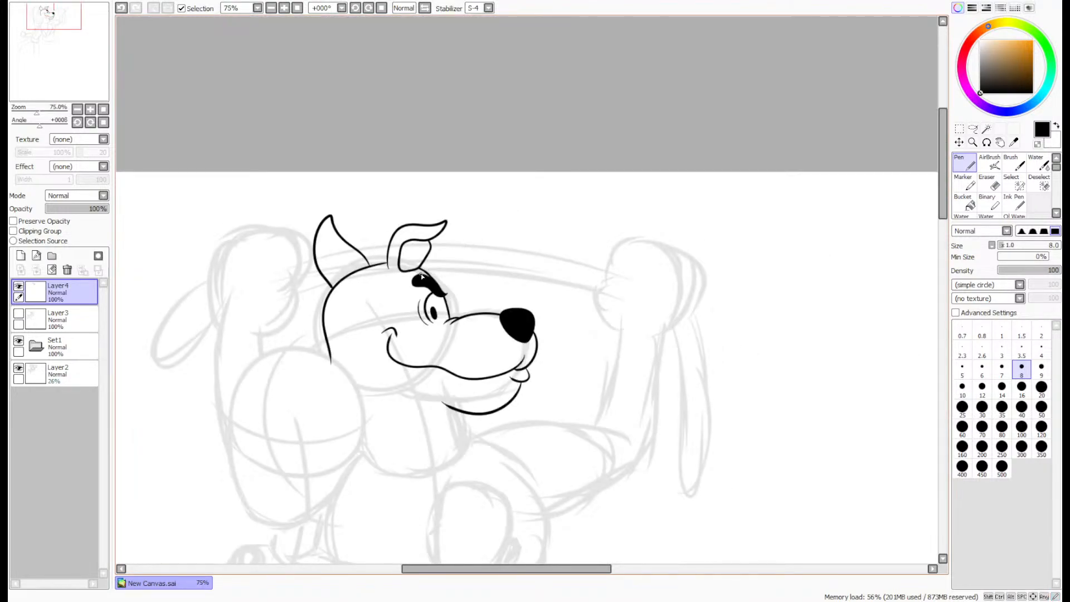
- Ink the collar as a curved band around the base of the dog's neck, with closed ends
{"action": "scroll", "coordinate": [421, 276], "scroll_direction": "up", "scroll_amount": 1}
{"action": "left_click_drag", "start_coordinate": [91, 49], "coordinate": [94, 68]}
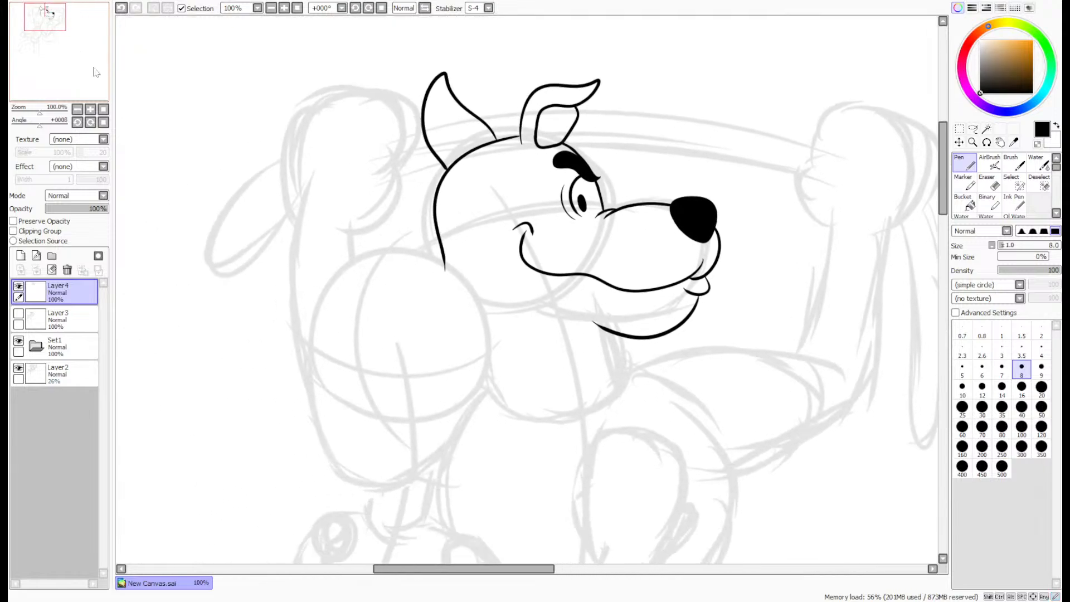
{"action": "scroll", "coordinate": [585, 334], "scroll_direction": "up", "scroll_amount": 2}
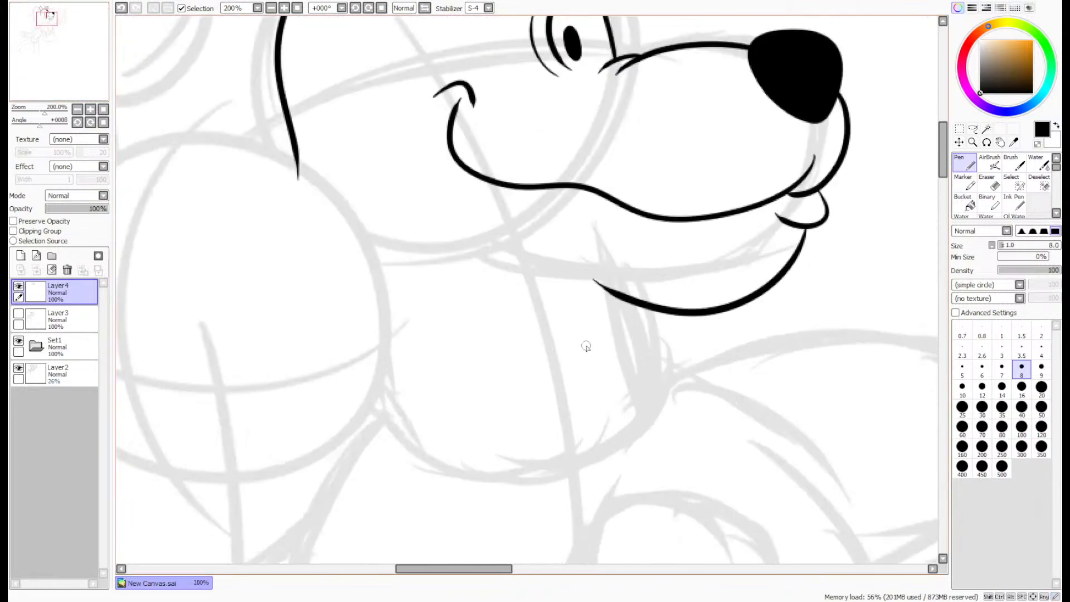
{"action": "scroll", "coordinate": [602, 263], "scroll_direction": "up", "scroll_amount": 1}
{"action": "scroll", "coordinate": [617, 243], "scroll_direction": "down", "scroll_amount": 1}
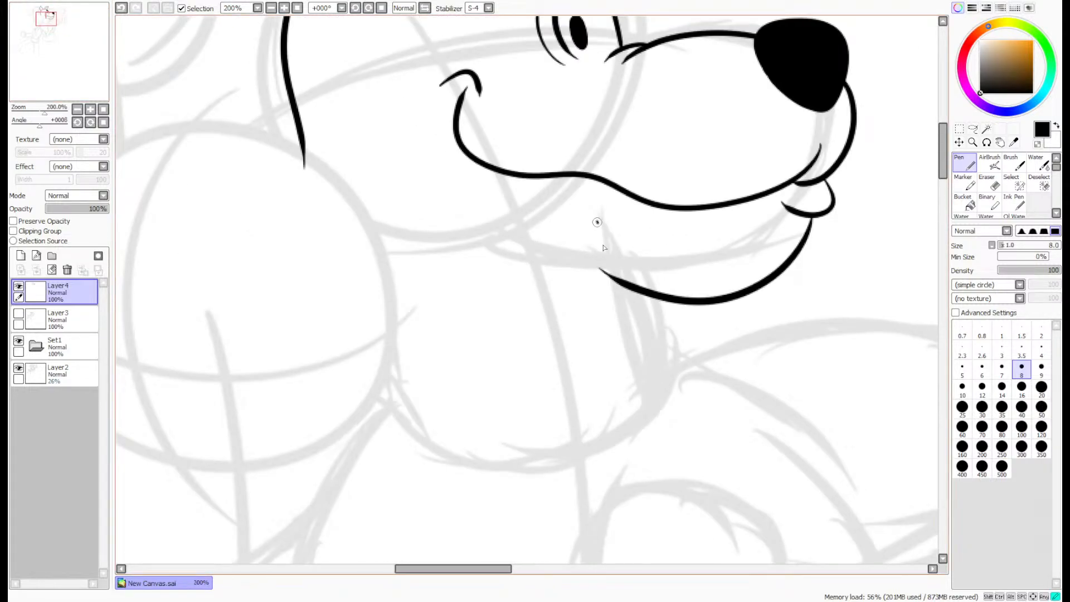
{"action": "left_click_drag", "start_coordinate": [596, 222], "coordinate": [655, 378]}
{"action": "key", "text": "ctrl+z"}
{"action": "mouse_move", "coordinate": [383, 425]}
{"action": "left_mouse_down"}
{"action": "mouse_move", "coordinate": [487, 363]}
{"action": "mouse_move", "coordinate": [666, 324]}
{"action": "left_mouse_up"}
{"action": "key", "text": "ctrl+z"}
{"action": "mouse_move", "coordinate": [384, 376]}
{"action": "left_mouse_down"}
{"action": "mouse_move", "coordinate": [518, 381]}
{"action": "mouse_move", "coordinate": [669, 339]}
{"action": "mouse_move", "coordinate": [676, 374]}
{"action": "mouse_move", "coordinate": [662, 406]}
{"action": "mouse_move", "coordinate": [552, 449]}
{"action": "mouse_move", "coordinate": [424, 451]}
{"action": "mouse_move", "coordinate": [370, 417]}
{"action": "mouse_move", "coordinate": [369, 367]}
{"action": "left_mouse_up"}
{"action": "scroll", "coordinate": [368, 384], "scroll_direction": "up", "scroll_amount": 3}
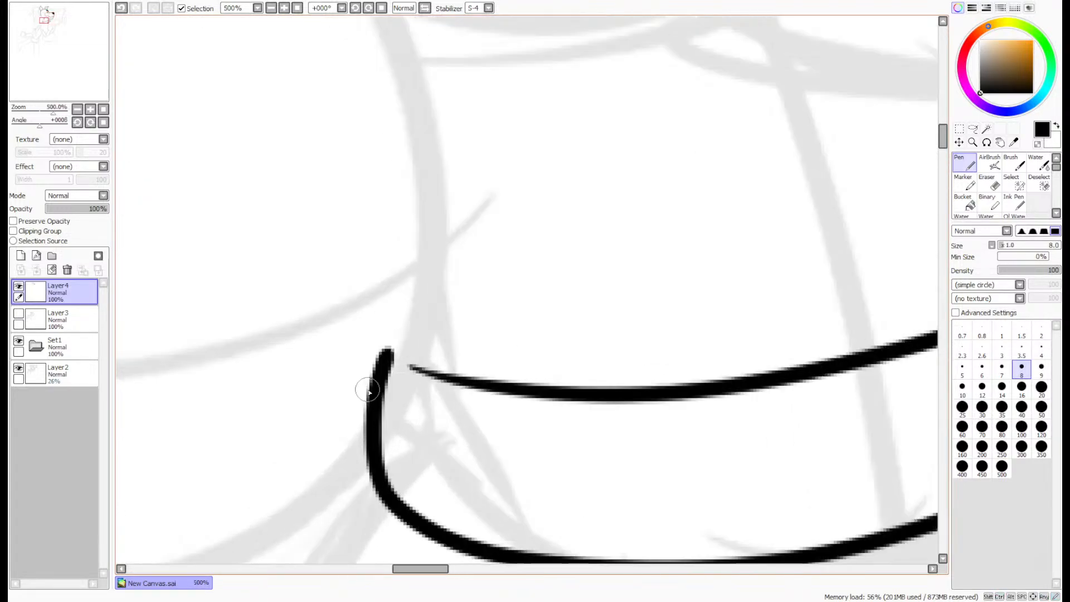
{"action": "mouse_move", "coordinate": [739, 393]}
{"action": "left_mouse_down"}
{"action": "mouse_move", "coordinate": [530, 375]}
{"action": "mouse_move", "coordinate": [384, 326]}
{"action": "left_mouse_up"}
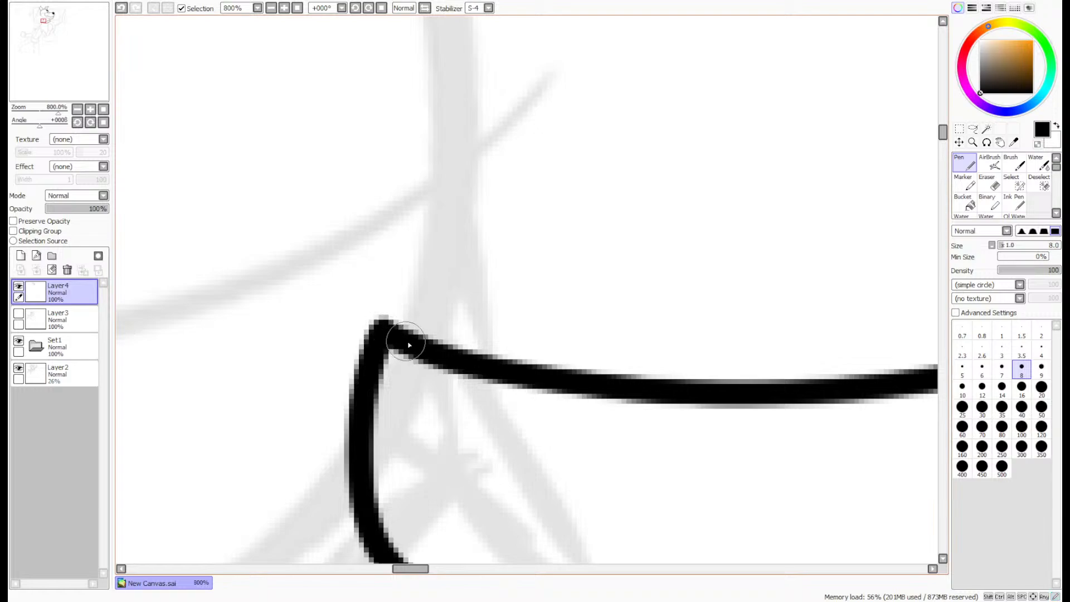
{"action": "scroll", "coordinate": [584, 273], "scroll_direction": "down", "scroll_amount": 3}
{"action": "scroll", "coordinate": [820, 188], "scroll_direction": "down", "scroll_amount": 3}
- Lasso the inked collar, shift it slightly down and toward the back of the neck, and deselect it
{"action": "scroll", "coordinate": [820, 187], "scroll_direction": "up", "scroll_amount": 1}
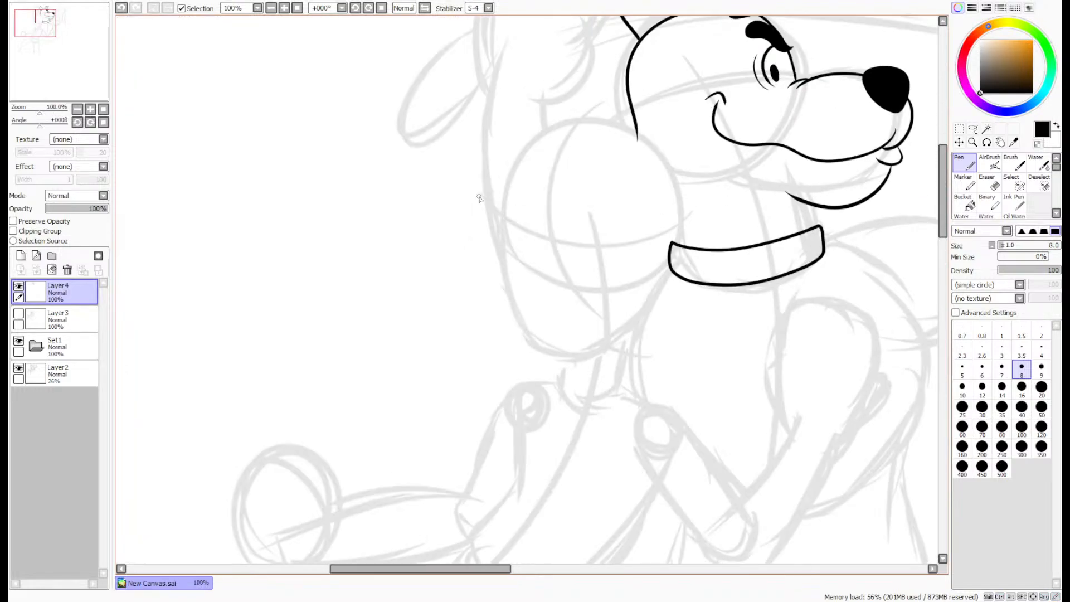
{"action": "left_click_drag", "start_coordinate": [52, 73], "coordinate": [62, 68]}
{"action": "scroll", "coordinate": [499, 397], "scroll_direction": "up", "scroll_amount": 1}
{"action": "scroll", "coordinate": [757, 252], "scroll_direction": "up", "scroll_amount": 1}
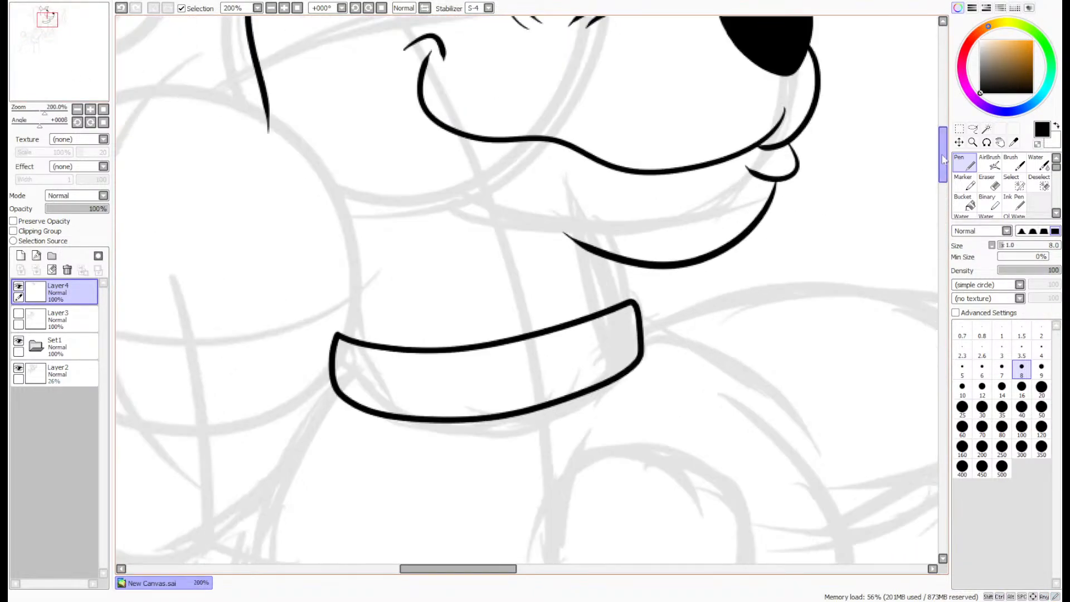
{"action": "left_click", "coordinate": [973, 130]}
{"action": "mouse_move", "coordinate": [674, 303]}
{"action": "left_mouse_down"}
{"action": "mouse_move", "coordinate": [524, 467]}
{"action": "mouse_move", "coordinate": [290, 309]}
{"action": "mouse_move", "coordinate": [668, 302]}
{"action": "mouse_move", "coordinate": [622, 378]}
{"action": "left_mouse_up"}
{"action": "key", "text": "ctrl+d"}
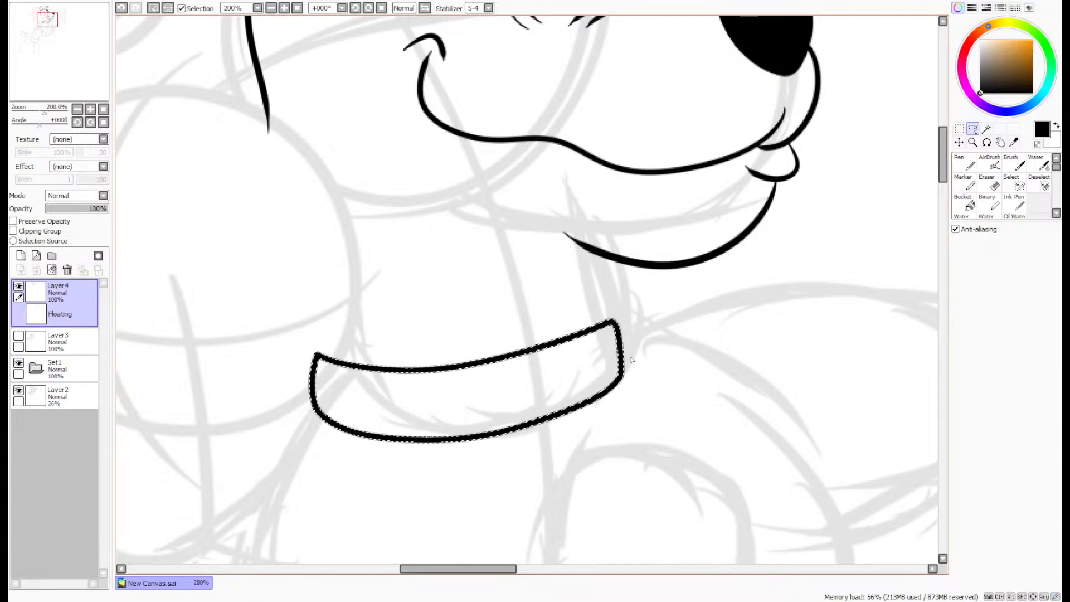
- Ink the throat line from the collar's front corner up past the jaw, and add a short second crease line branching beside it
{"action": "left_click", "coordinate": [967, 163]}
{"action": "scroll", "coordinate": [606, 288], "scroll_direction": "up", "scroll_amount": 2}
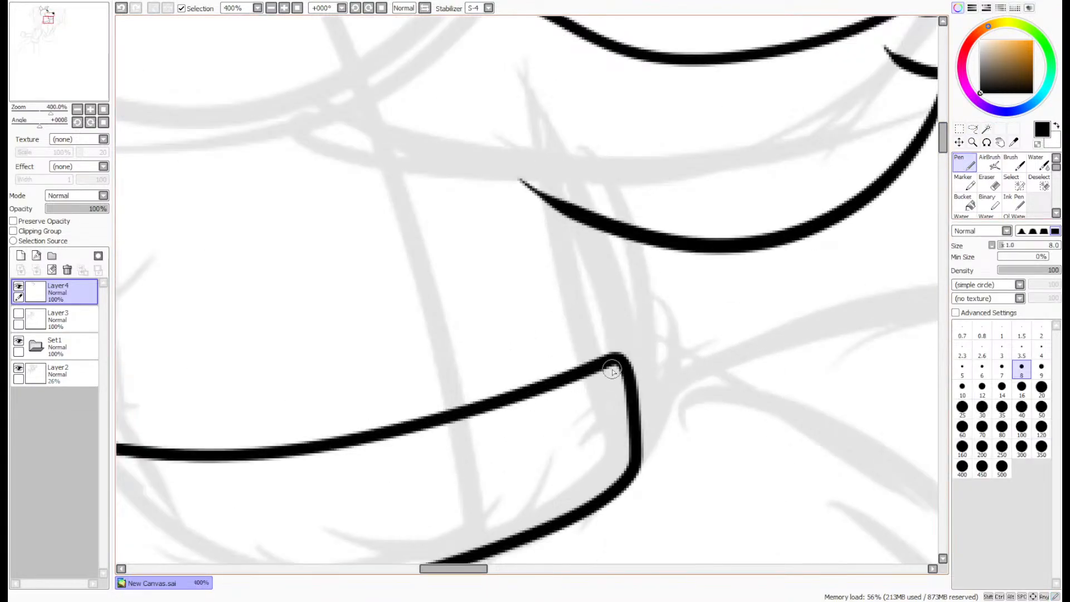
{"action": "mouse_move", "coordinate": [611, 359]}
{"action": "left_mouse_down"}
{"action": "mouse_move", "coordinate": [580, 262]}
{"action": "mouse_move", "coordinate": [560, 106]}
{"action": "left_mouse_up"}
{"action": "left_click_drag", "start_coordinate": [583, 257], "coordinate": [597, 101]}
{"action": "key", "text": "ctrl+z"}
{"action": "left_click_drag", "start_coordinate": [583, 247], "coordinate": [605, 109]}
- Erase the jaw line's overshoot behind the throat crease and thicken the joint where the two throat lines meet
{"action": "key", "text": "e"}
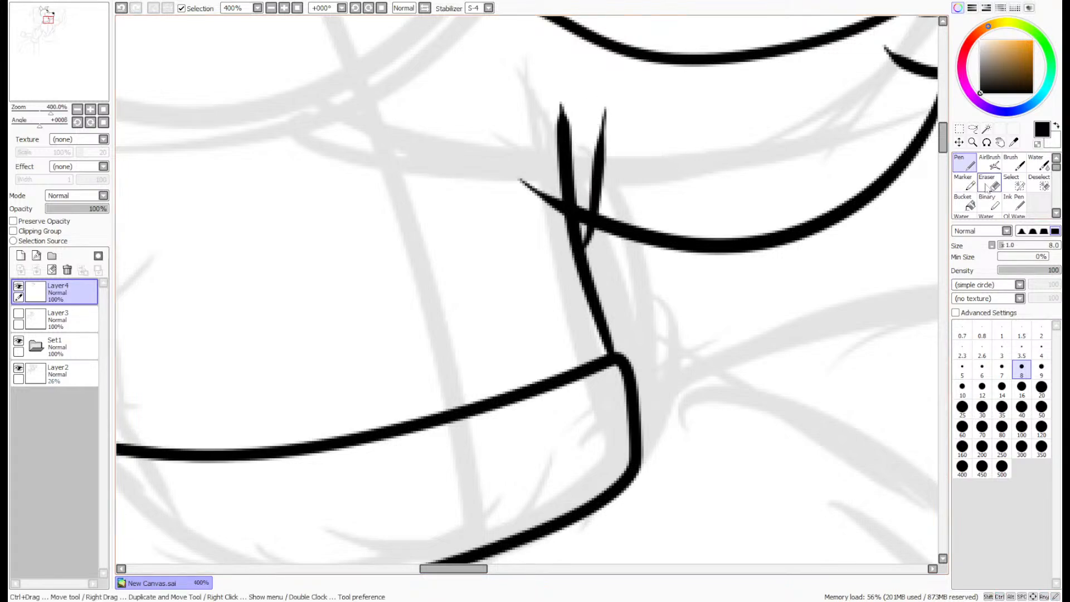
{"action": "scroll", "coordinate": [685, 154], "scroll_direction": "up", "scroll_amount": 2}
{"action": "mouse_move", "coordinate": [489, 210]}
{"action": "left_mouse_down"}
{"action": "mouse_move", "coordinate": [493, 234]}
{"action": "mouse_move", "coordinate": [499, 212]}
{"action": "mouse_move", "coordinate": [429, 192]}
{"action": "mouse_move", "coordinate": [438, 185]}
{"action": "mouse_move", "coordinate": [435, 195]}
{"action": "mouse_move", "coordinate": [411, 191]}
{"action": "mouse_move", "coordinate": [397, 174]}
{"action": "left_mouse_up"}
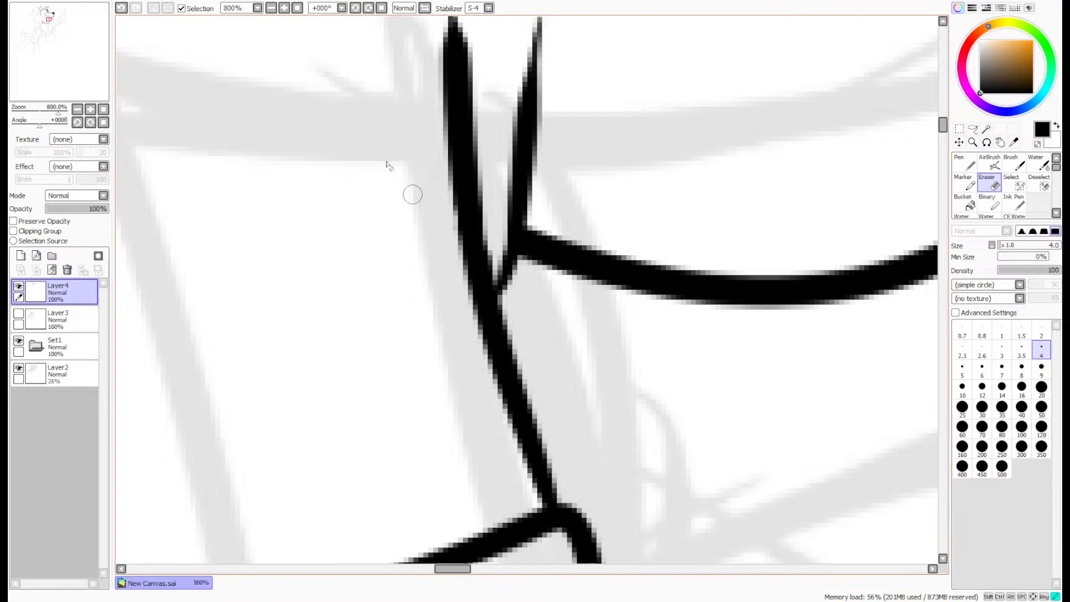
{"action": "left_click", "coordinate": [967, 164]}
{"action": "mouse_move", "coordinate": [516, 143]}
{"action": "left_mouse_down"}
{"action": "mouse_move", "coordinate": [519, 226]}
{"action": "mouse_move", "coordinate": [484, 314]}
{"action": "left_mouse_up"}
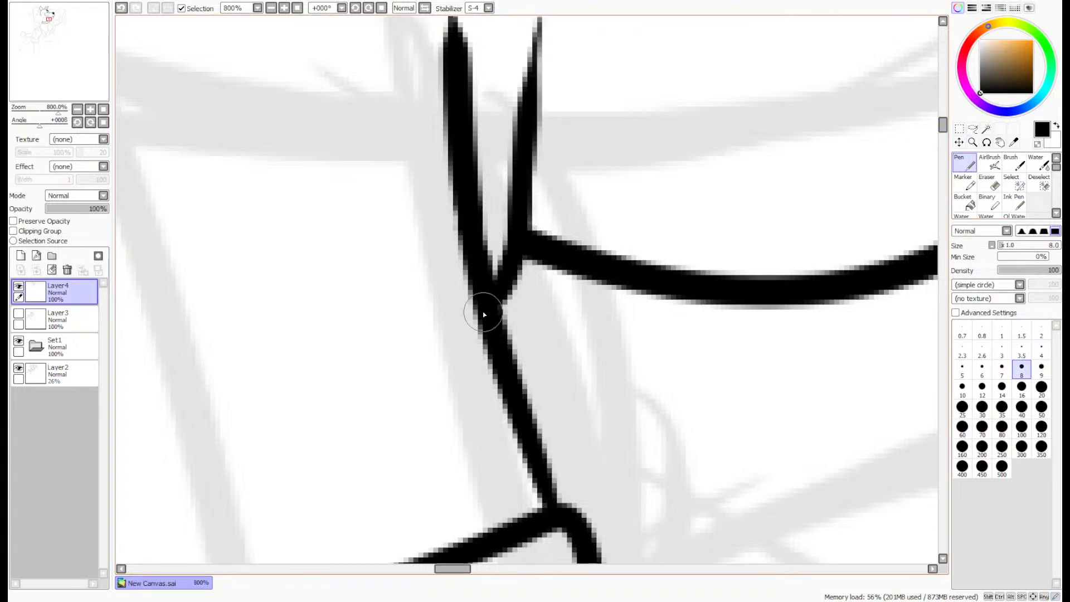
{"action": "scroll", "coordinate": [506, 211], "scroll_direction": "down", "scroll_amount": 3}
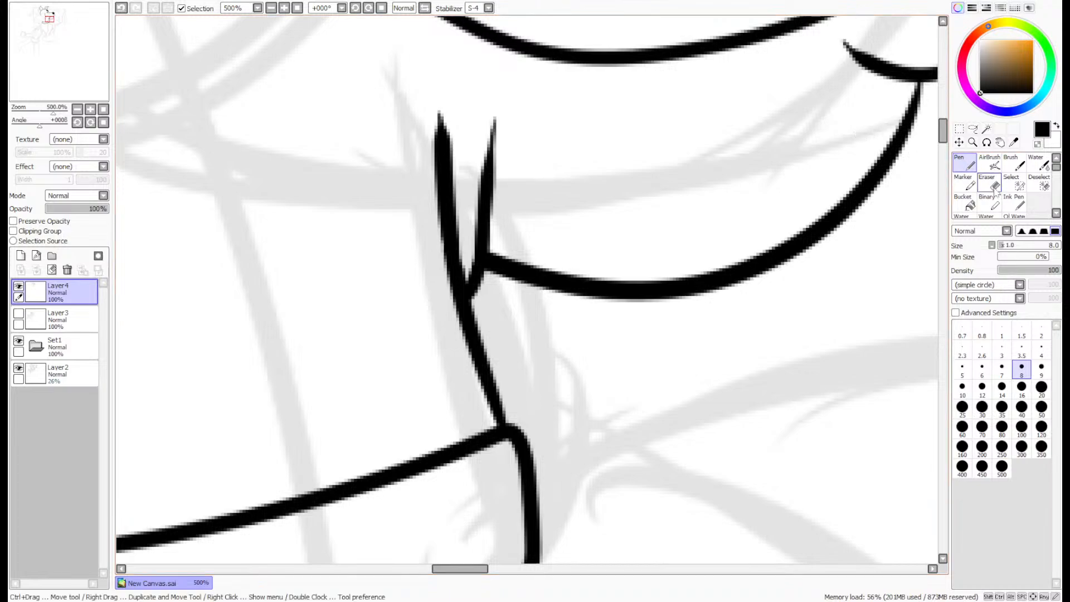
- Trim the edge of the rear throat line with the Eraser so its upper end tapers to a point
{"action": "left_click", "coordinate": [996, 191]}
{"action": "scroll", "coordinate": [584, 160], "scroll_direction": "up", "scroll_amount": 4}
{"action": "left_click_drag", "start_coordinate": [346, 78], "coordinate": [369, 228]}
{"action": "mouse_move", "coordinate": [349, 102]}
{"action": "left_mouse_down"}
{"action": "mouse_move", "coordinate": [365, 204]}
{"action": "mouse_move", "coordinate": [351, 215]}
{"action": "mouse_move", "coordinate": [353, 234]}
{"action": "mouse_move", "coordinate": [384, 358]}
{"action": "mouse_move", "coordinate": [365, 226]}
{"action": "left_mouse_up"}
{"action": "key", "text": "ctrl+z"}
{"action": "left_click_drag", "start_coordinate": [385, 359], "coordinate": [372, 265]}
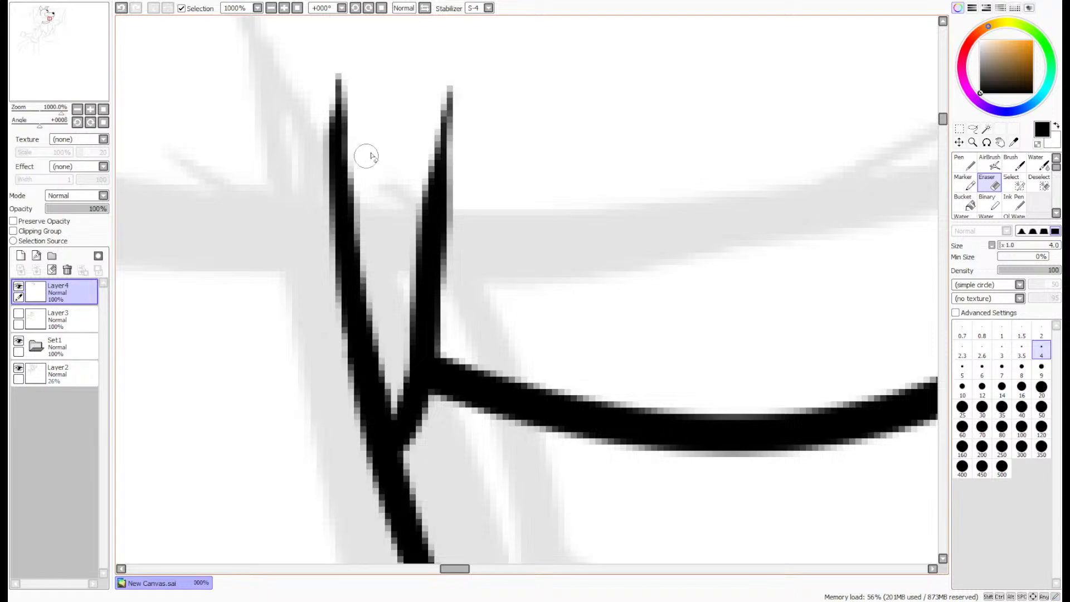
{"action": "scroll", "coordinate": [372, 157], "scroll_direction": "down", "scroll_amount": 4}
{"action": "scroll", "coordinate": [405, 105], "scroll_direction": "down", "scroll_amount": 3}
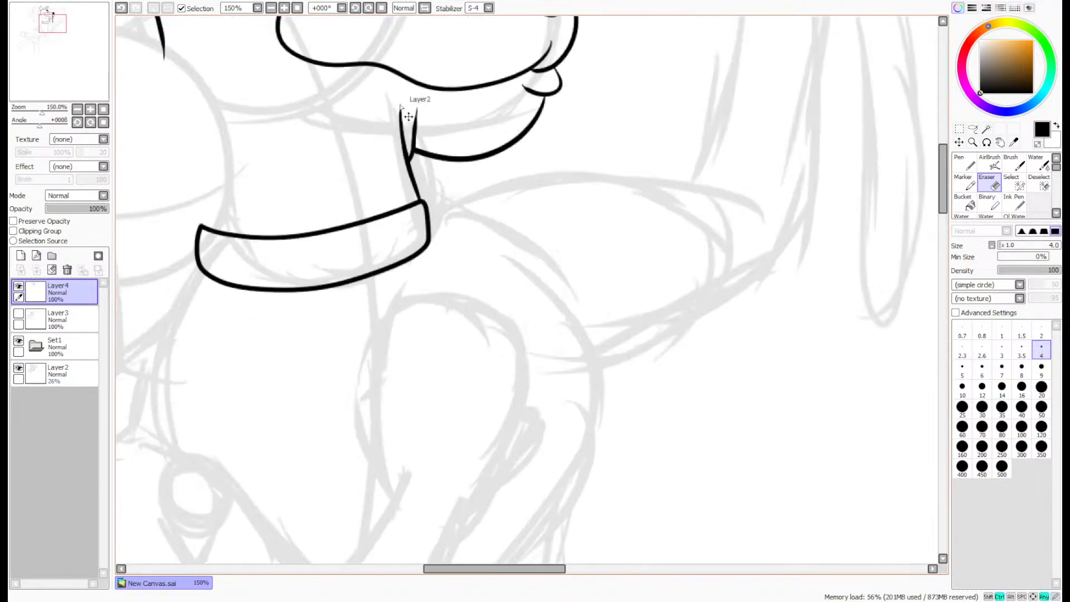
{"action": "scroll", "coordinate": [412, 108], "scroll_direction": "up", "scroll_amount": 1}
{"action": "scroll", "coordinate": [138, 104], "scroll_direction": "down", "scroll_amount": 1}
{"action": "left_click_drag", "start_coordinate": [63, 60], "coordinate": [54, 60]}
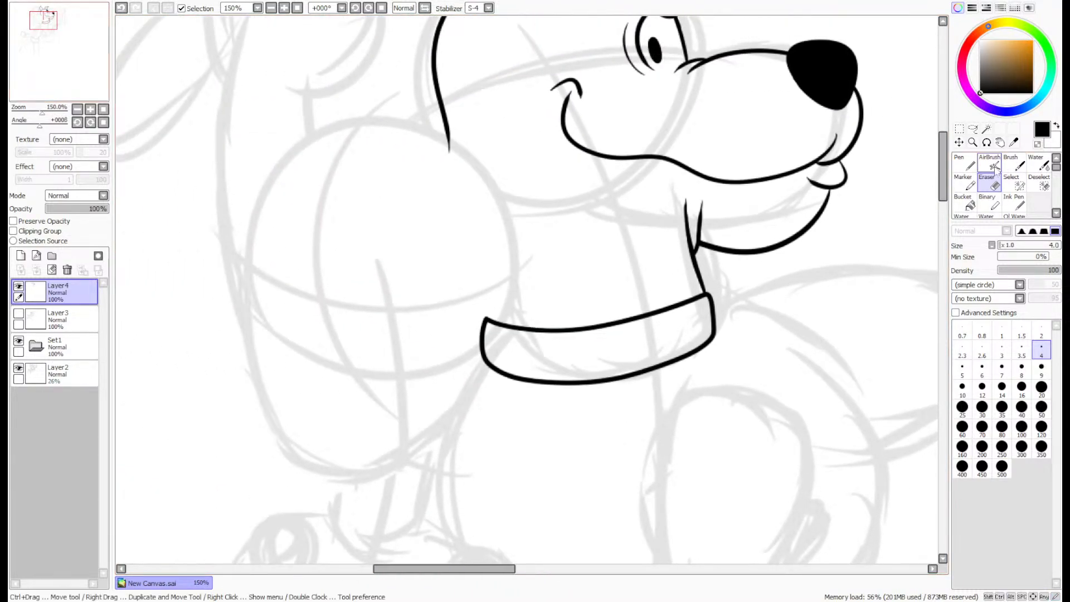
- Ink the back of the neck as a smooth curve from the rear of the head to the collar's back corner
{"action": "left_click", "coordinate": [964, 167]}
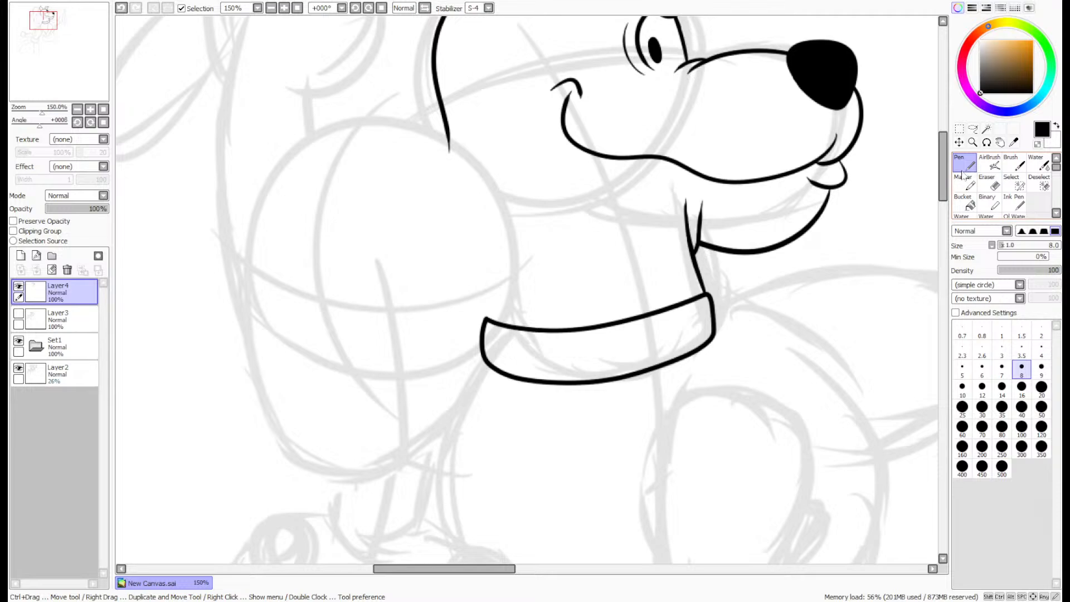
{"action": "mouse_move", "coordinate": [942, 174]}
{"action": "left_mouse_down"}
{"action": "mouse_move", "coordinate": [945, 146]}
{"action": "mouse_move", "coordinate": [954, 175]}
{"action": "left_mouse_up"}
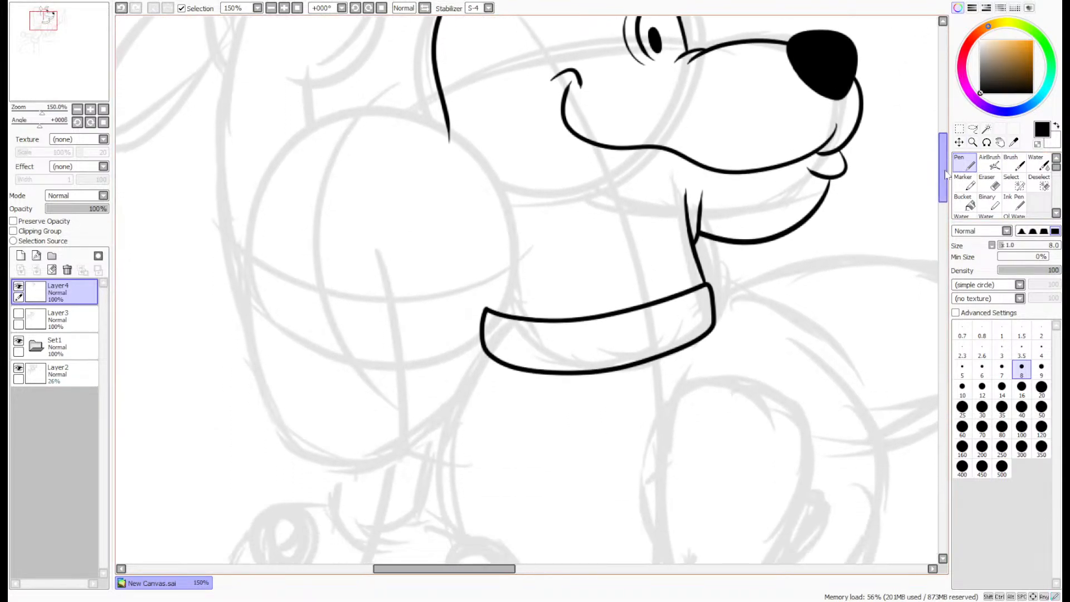
{"action": "scroll", "coordinate": [437, 87], "scroll_direction": "up", "scroll_amount": 3}
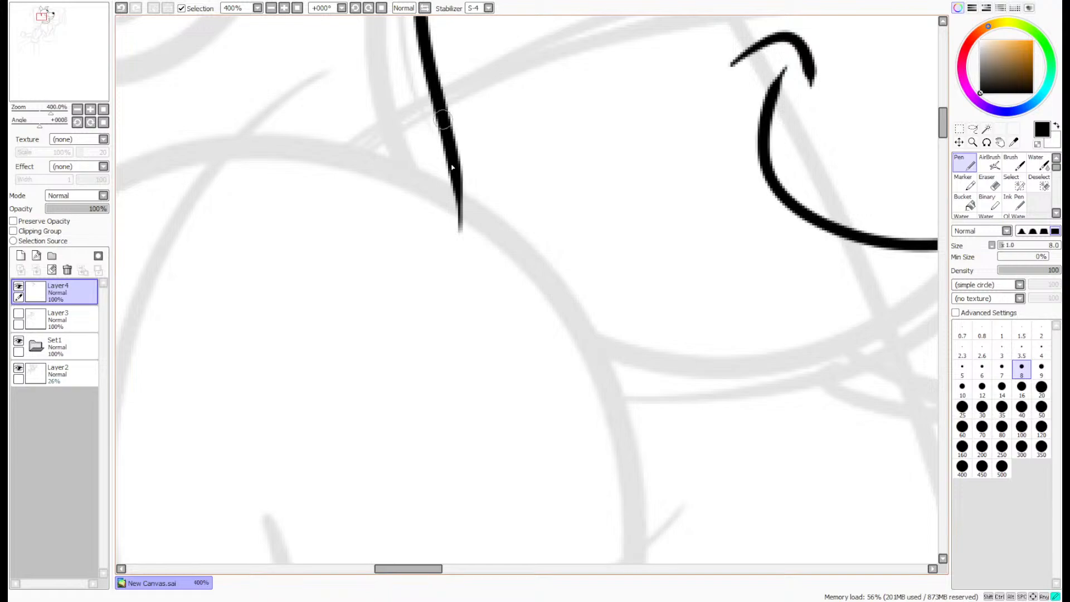
{"action": "left_click_drag", "start_coordinate": [449, 128], "coordinate": [546, 533]}
{"action": "scroll", "coordinate": [566, 507], "scroll_direction": "down", "scroll_amount": 3}
{"action": "left_click_drag", "start_coordinate": [41, 13], "coordinate": [40, 19]}
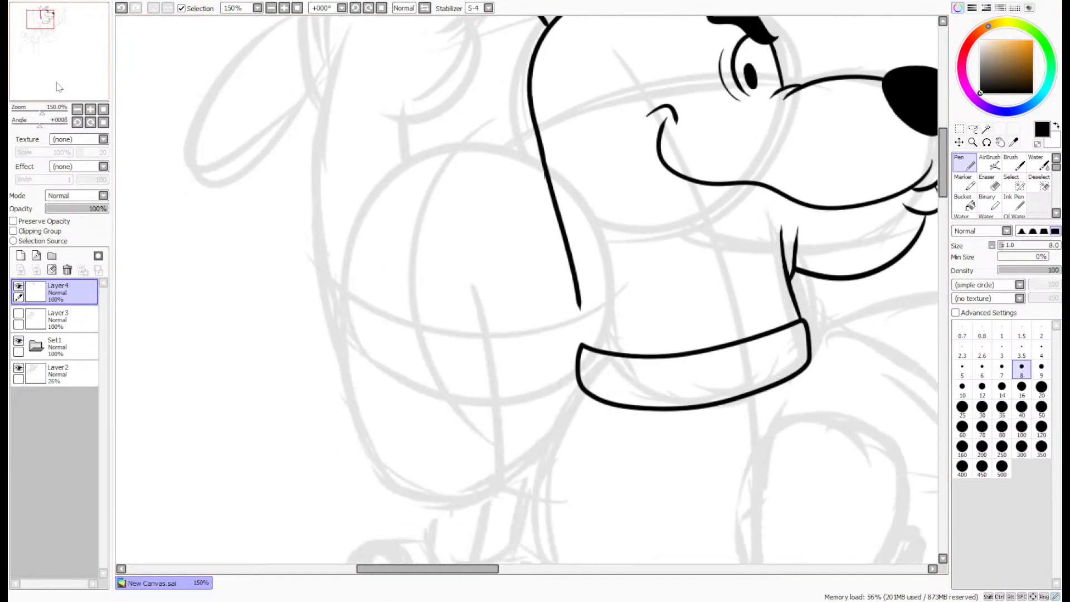
{"action": "key", "text": "ctrl+z"}
{"action": "left_click_drag", "start_coordinate": [536, 134], "coordinate": [579, 345]}
{"action": "key", "text": "ctrl+z"}
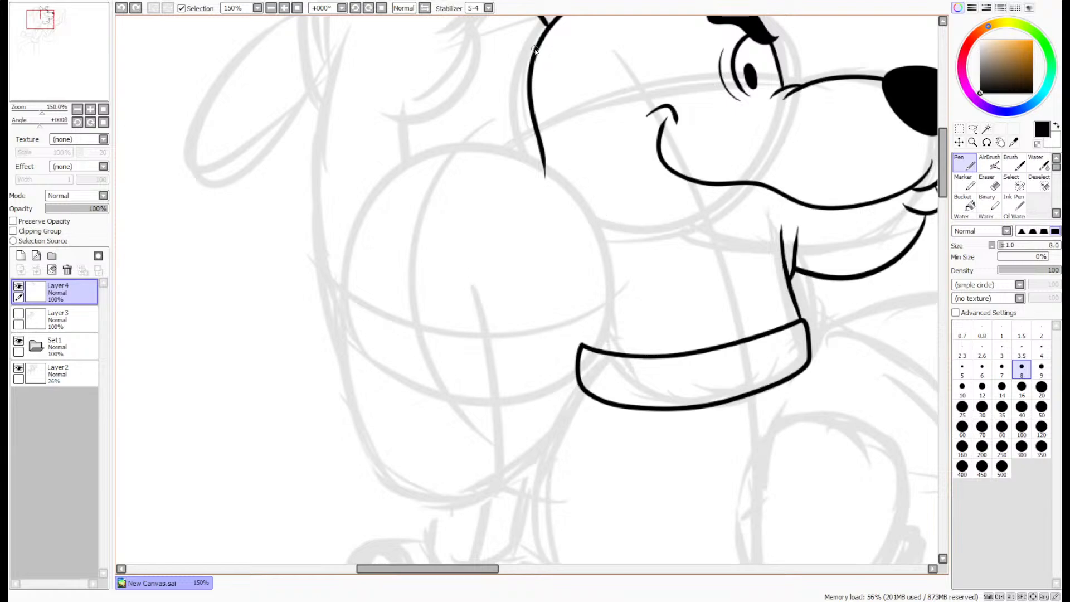
{"action": "mouse_move", "coordinate": [534, 49]}
{"action": "left_mouse_down"}
{"action": "mouse_move", "coordinate": [532, 194]}
{"action": "mouse_move", "coordinate": [588, 277]}
{"action": "mouse_move", "coordinate": [592, 352]}
{"action": "left_mouse_up"}
{"action": "key", "text": "ctrl+z"}
{"action": "mouse_move", "coordinate": [528, 84]}
{"action": "left_mouse_down"}
{"action": "mouse_move", "coordinate": [526, 194]}
{"action": "mouse_move", "coordinate": [585, 347]}
{"action": "mouse_move", "coordinate": [576, 340]}
{"action": "mouse_move", "coordinate": [633, 396]}
{"action": "mouse_move", "coordinate": [609, 337]}
{"action": "mouse_move", "coordinate": [611, 364]}
{"action": "left_mouse_up"}
{"action": "scroll", "coordinate": [581, 340], "scroll_direction": "up", "scroll_amount": 6}
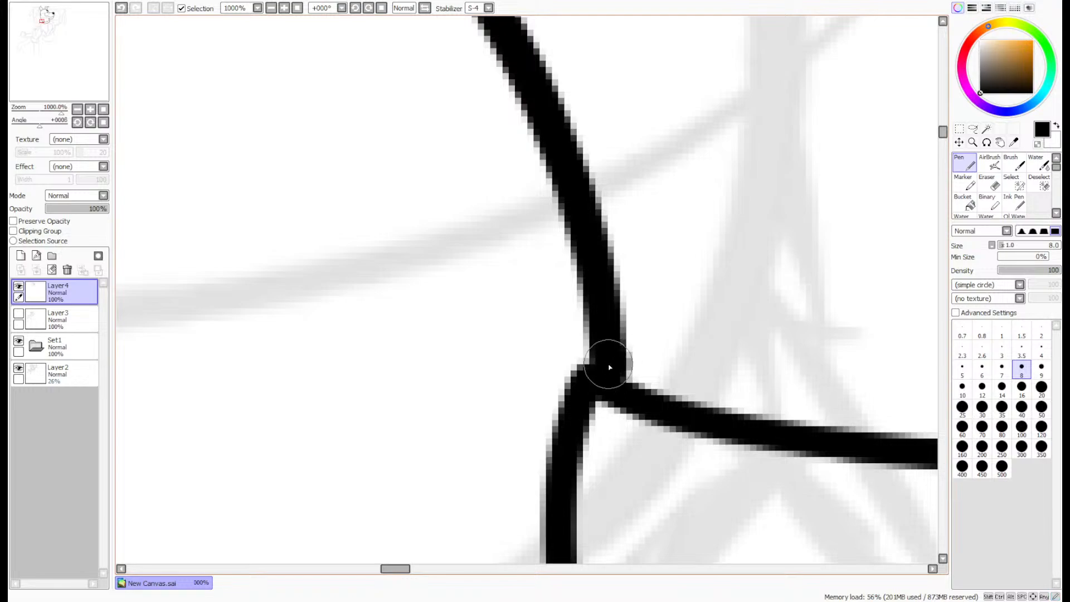
{"action": "scroll", "coordinate": [813, 218], "scroll_direction": "down", "scroll_amount": 5}
- Erase the leftover end of the earlier head line and clean the inner edge of the new neck curve
{"action": "left_click", "coordinate": [995, 185]}
{"action": "scroll", "coordinate": [719, 392], "scroll_direction": "up", "scroll_amount": 5}
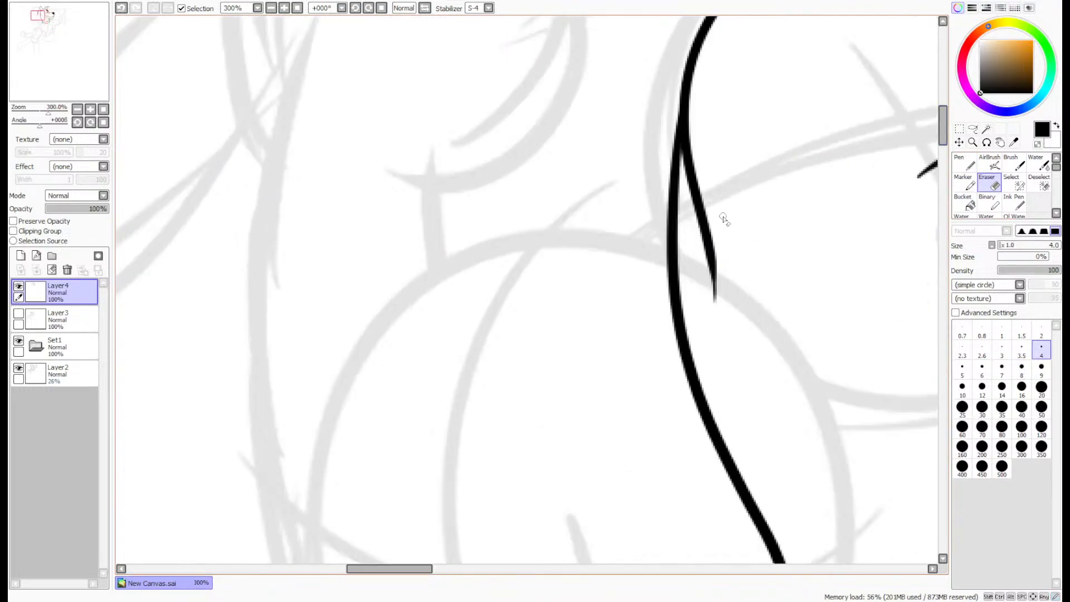
{"action": "mouse_move", "coordinate": [720, 391]}
{"action": "left_mouse_down"}
{"action": "mouse_move", "coordinate": [707, 366]}
{"action": "mouse_move", "coordinate": [718, 379]}
{"action": "mouse_move", "coordinate": [712, 287]}
{"action": "mouse_move", "coordinate": [682, 183]}
{"action": "mouse_move", "coordinate": [680, 247]}
{"action": "mouse_move", "coordinate": [677, 133]}
{"action": "mouse_move", "coordinate": [673, 251]}
{"action": "mouse_move", "coordinate": [660, 55]}
{"action": "mouse_move", "coordinate": [648, 136]}
{"action": "mouse_move", "coordinate": [655, 47]}
{"action": "left_mouse_up"}
{"action": "left_click_drag", "start_coordinate": [648, 129], "coordinate": [652, 22]}
{"action": "left_click_drag", "start_coordinate": [649, 130], "coordinate": [653, 90]}
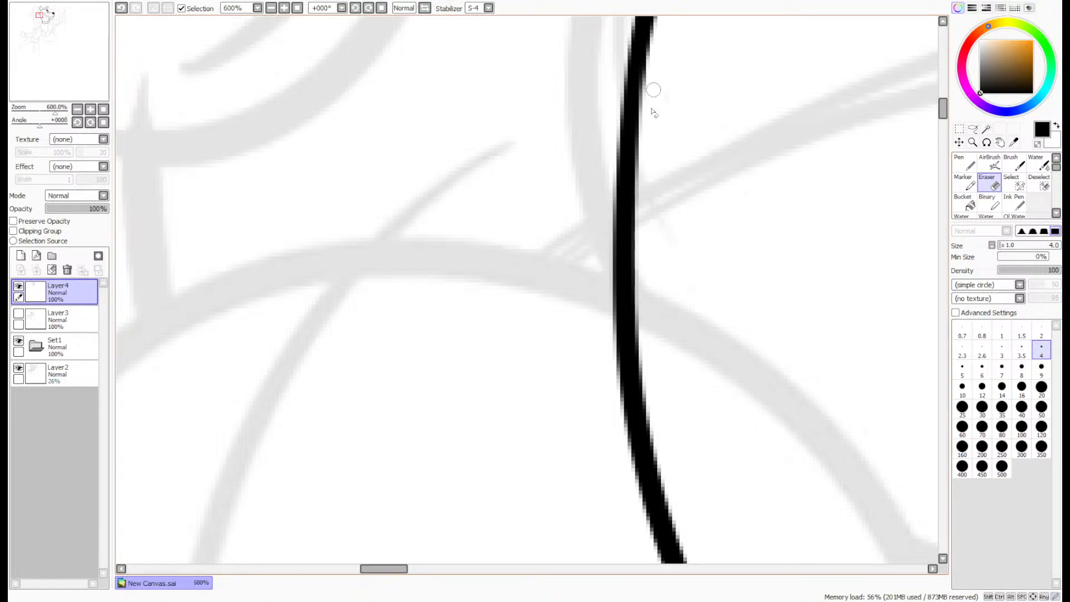
{"action": "scroll", "coordinate": [909, 138], "scroll_direction": "up", "scroll_amount": 4}
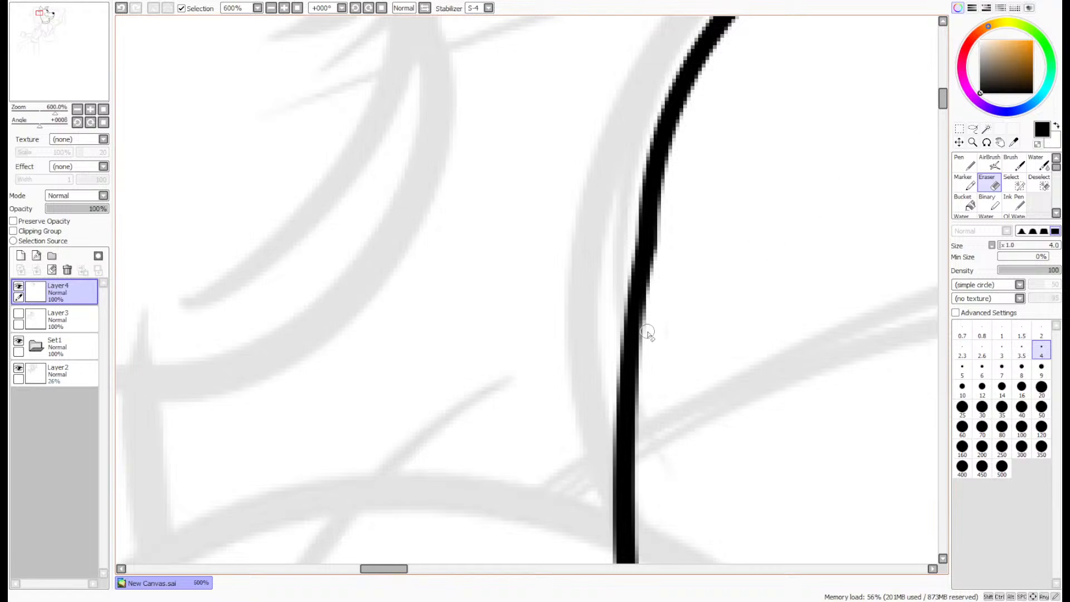
{"action": "left_click_drag", "start_coordinate": [648, 333], "coordinate": [683, 133]}
- Retrace the join between the back of the head and the neck with the Pen to even out the line thickness
{"action": "left_click", "coordinate": [958, 160]}
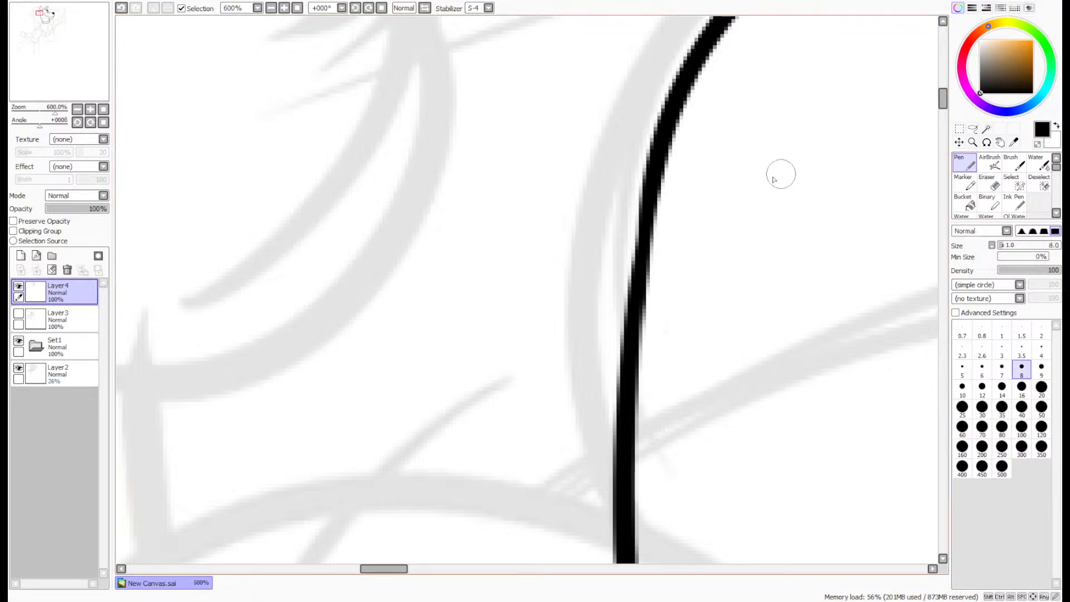
{"action": "scroll", "coordinate": [636, 329], "scroll_direction": "up", "scroll_amount": 1}
{"action": "mouse_move", "coordinate": [632, 356]}
{"action": "left_mouse_down"}
{"action": "mouse_move", "coordinate": [640, 219]}
{"action": "mouse_move", "coordinate": [641, 235]}
{"action": "left_mouse_up"}
{"action": "key", "text": "ctrl+z"}
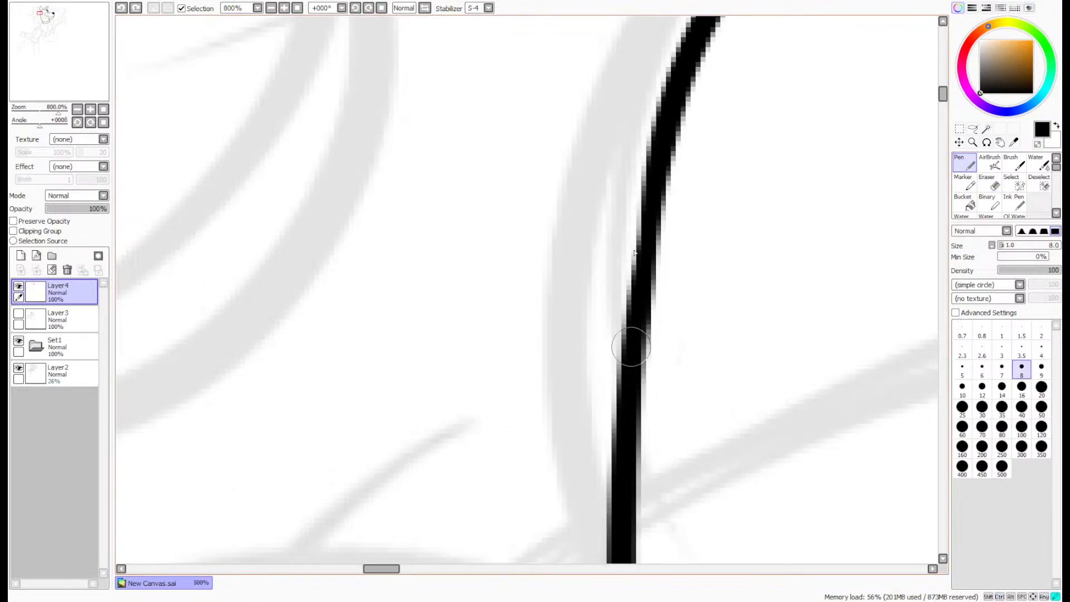
{"action": "left_click_drag", "start_coordinate": [632, 346], "coordinate": [654, 124]}
{"action": "scroll", "coordinate": [696, 113], "scroll_direction": "down", "scroll_amount": 7}
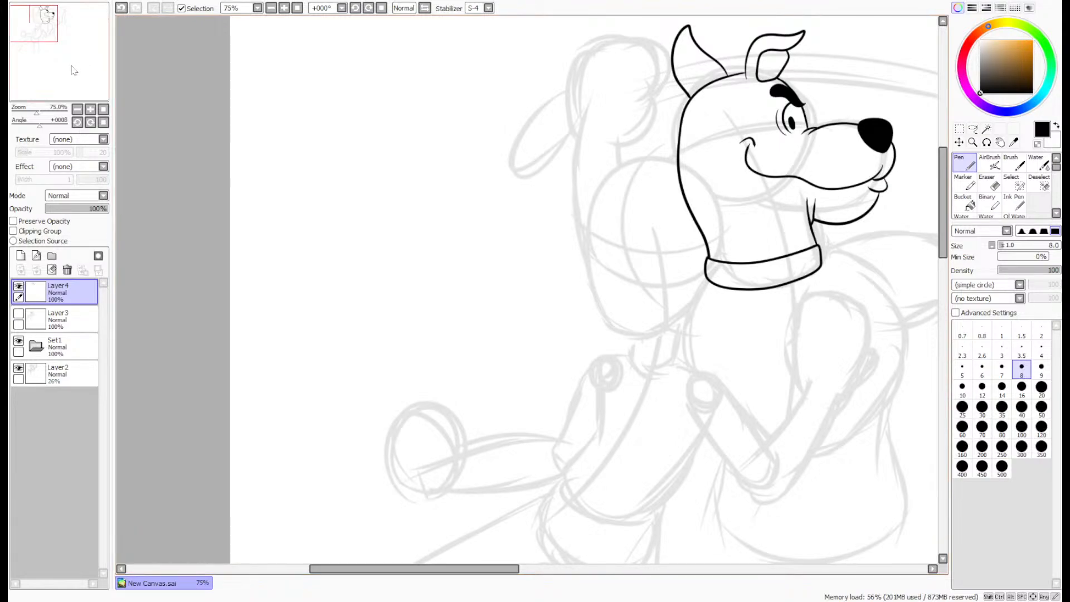
- Move the whole inked head and collar on Layer4 slightly up and toward the muzzle side
{"action": "left_click_drag", "start_coordinate": [74, 70], "coordinate": [88, 67]}
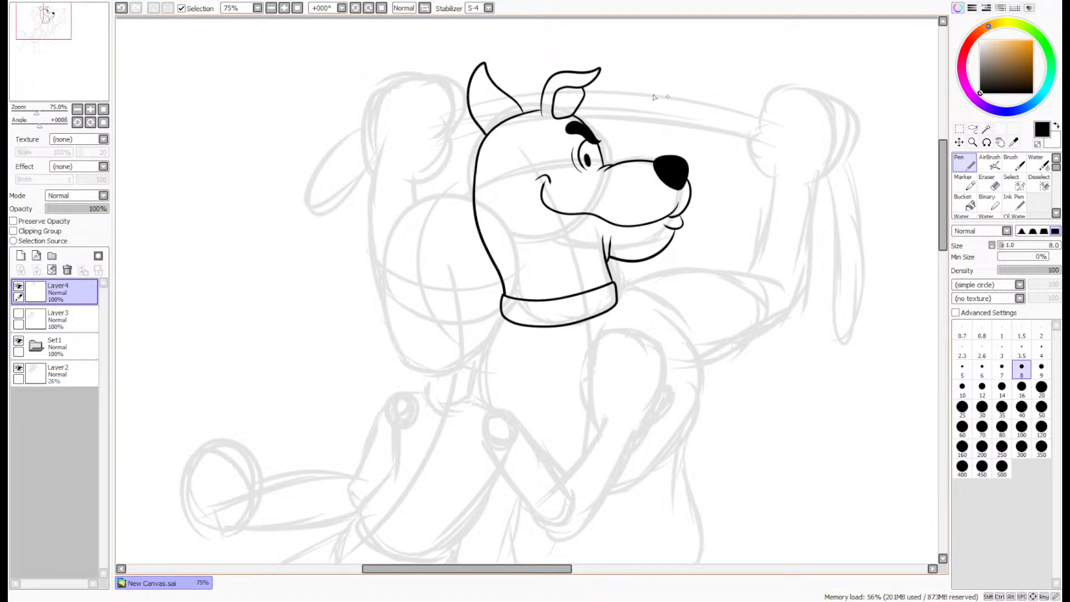
{"action": "left_click", "coordinate": [959, 142]}
{"action": "left_click", "coordinate": [973, 142]}
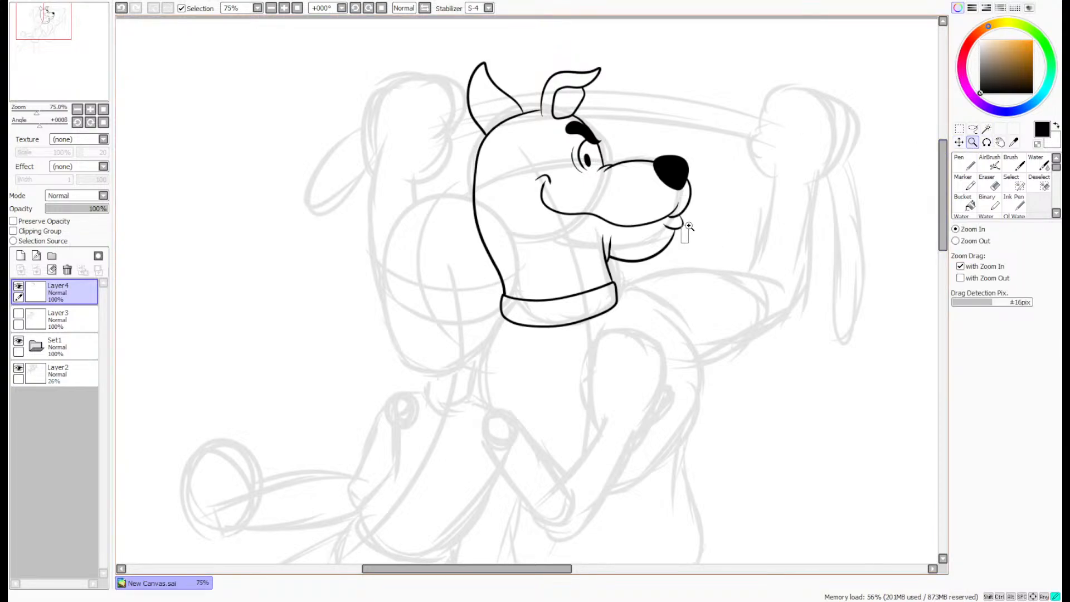
{"action": "left_click_drag", "start_coordinate": [681, 243], "coordinate": [688, 226]}
{"action": "scroll", "coordinate": [769, 183], "scroll_direction": "down", "scroll_amount": 7}
{"action": "left_click", "coordinate": [961, 144]}
{"action": "scroll", "coordinate": [858, 179], "scroll_direction": "down", "scroll_amount": 2}
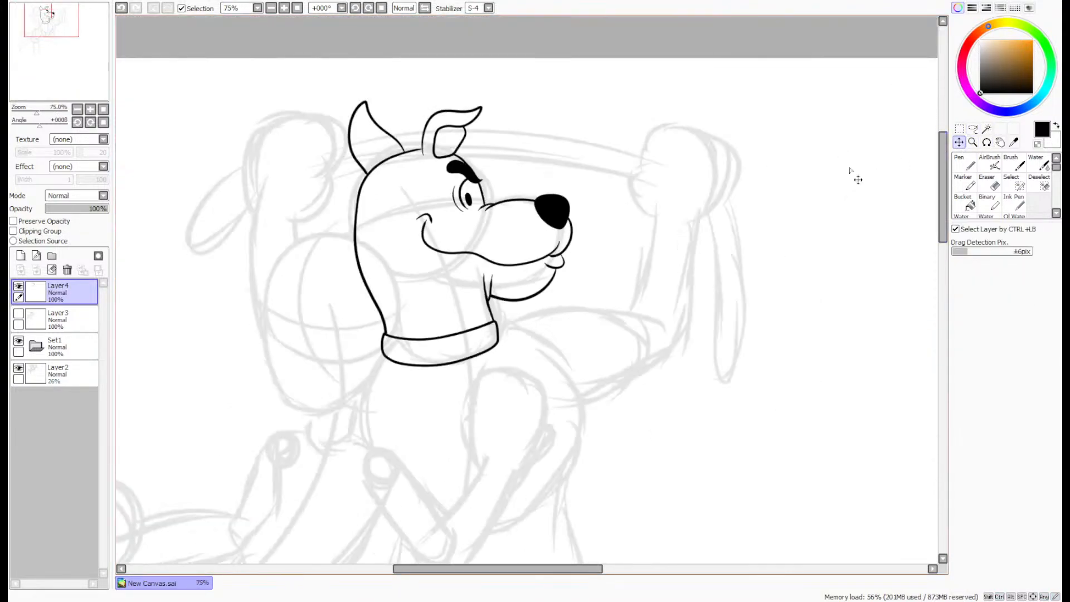
{"action": "left_click_drag", "start_coordinate": [420, 243], "coordinate": [431, 228]}
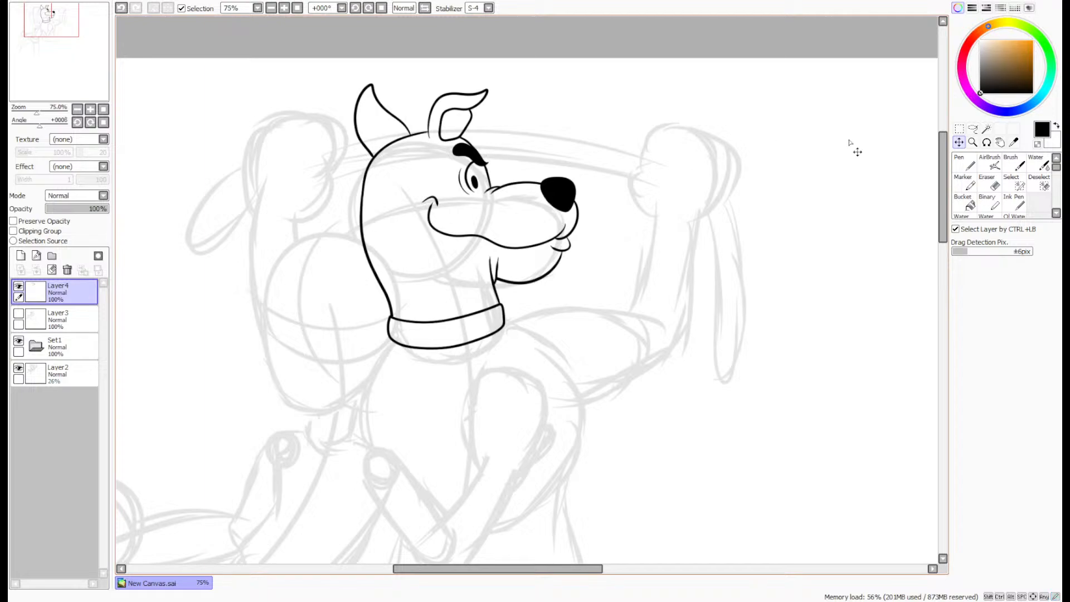
{"action": "left_click", "coordinate": [960, 157]}
{"action": "left_click_drag", "start_coordinate": [68, 71], "coordinate": [58, 75]}
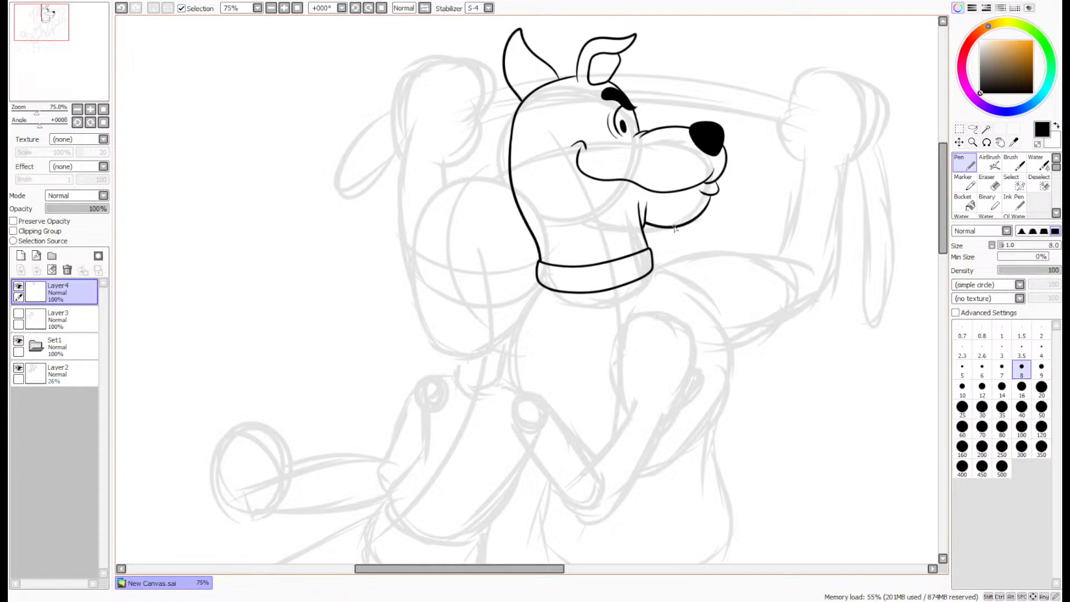
{"action": "scroll", "coordinate": [856, 132], "scroll_direction": "up", "scroll_amount": 3}
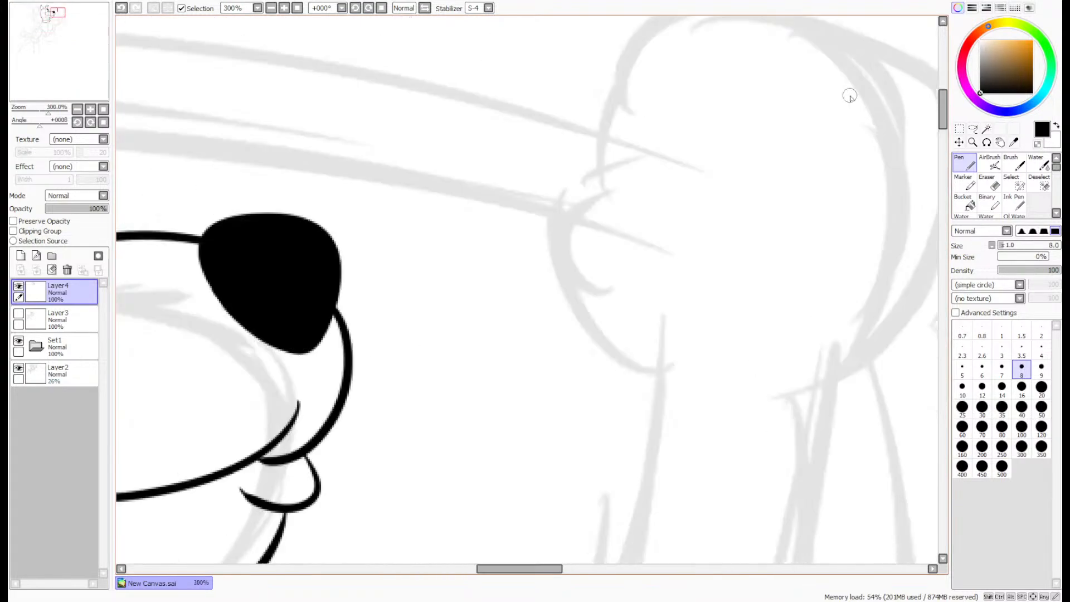
{"action": "scroll", "coordinate": [816, 162], "scroll_direction": "down", "scroll_amount": 2}
{"action": "left_click_drag", "start_coordinate": [60, 63], "coordinate": [58, 51]}
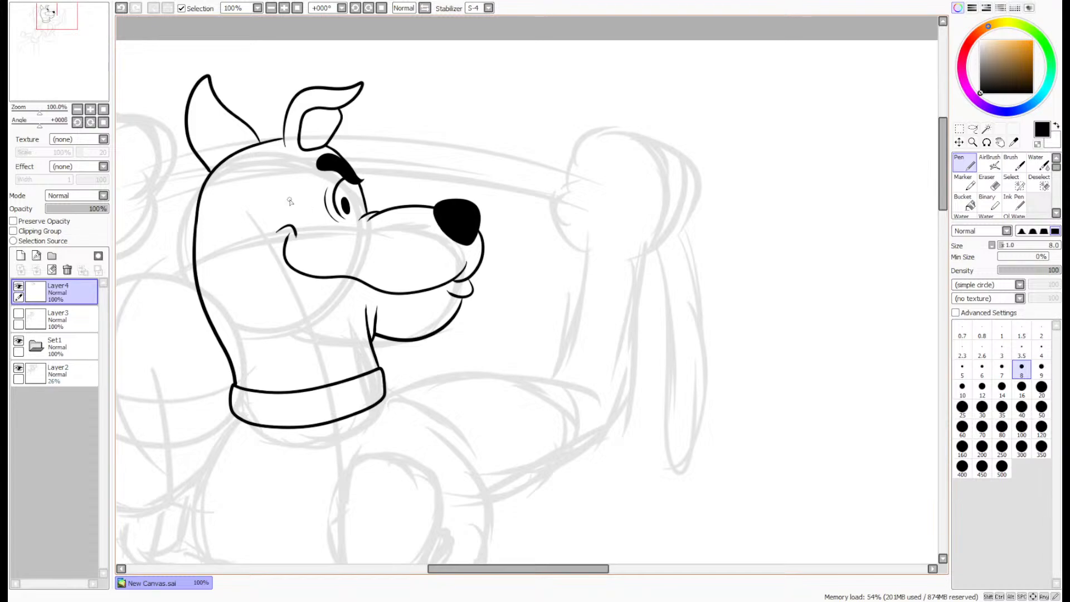
- Retrace the lower end of the folded ear's back line with the Pen to thicken it where it meets the head
{"action": "scroll", "coordinate": [273, 162], "scroll_direction": "up", "scroll_amount": 5}
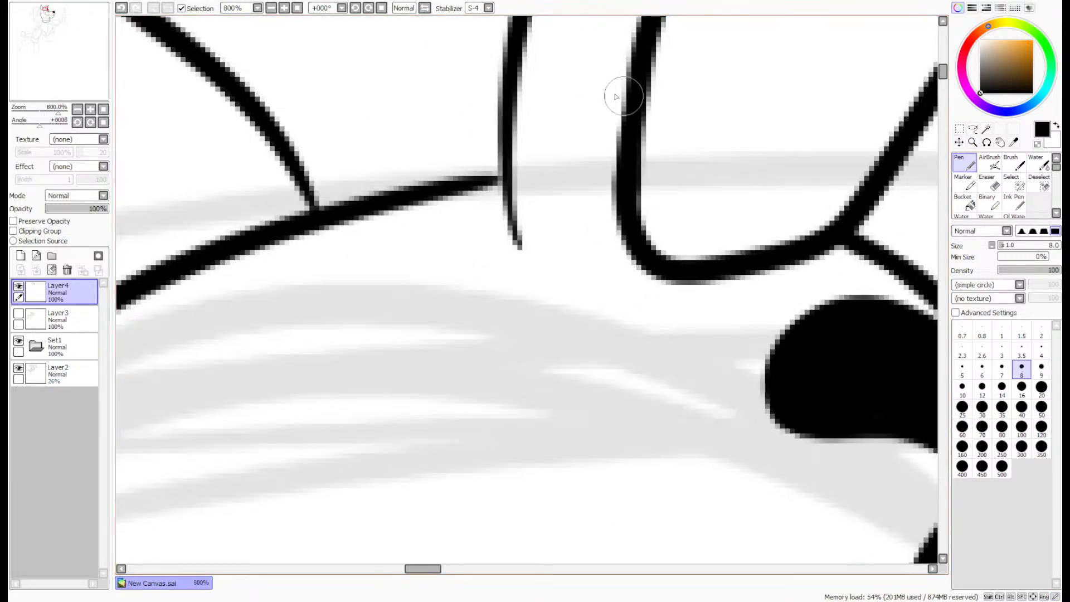
{"action": "mouse_move", "coordinate": [521, 26]}
{"action": "left_mouse_down"}
{"action": "mouse_move", "coordinate": [505, 176]}
{"action": "mouse_move", "coordinate": [516, 244]}
{"action": "left_mouse_up"}
{"action": "scroll", "coordinate": [501, 179], "scroll_direction": "up", "scroll_amount": 1}
{"action": "scroll", "coordinate": [502, 178], "scroll_direction": "down", "scroll_amount": 3}
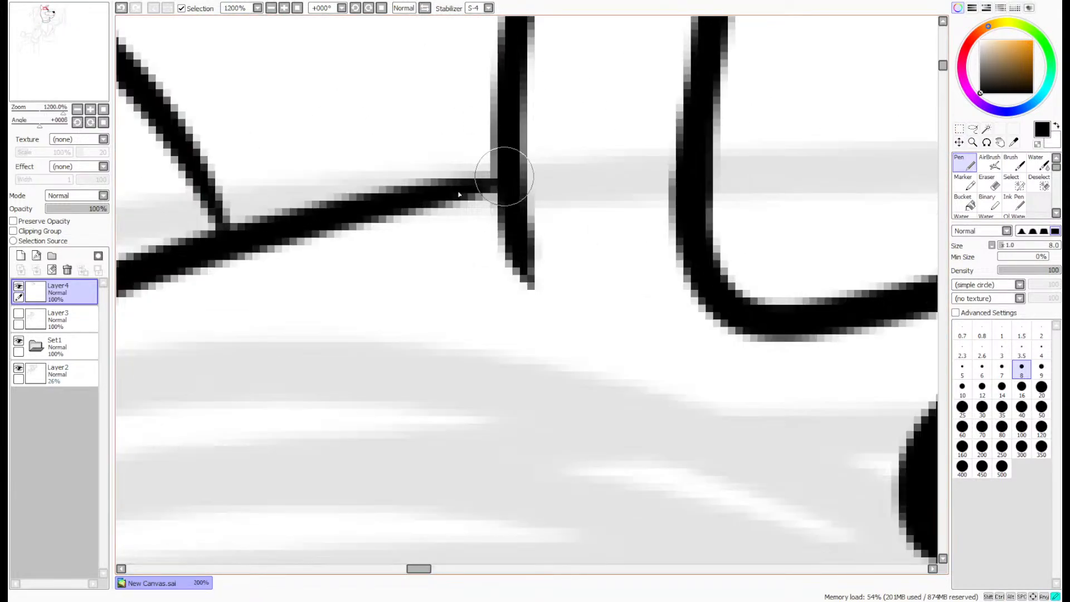
{"action": "scroll", "coordinate": [466, 181], "scroll_direction": "down", "scroll_amount": 2}
{"action": "scroll", "coordinate": [482, 299], "scroll_direction": "down", "scroll_amount": 1}
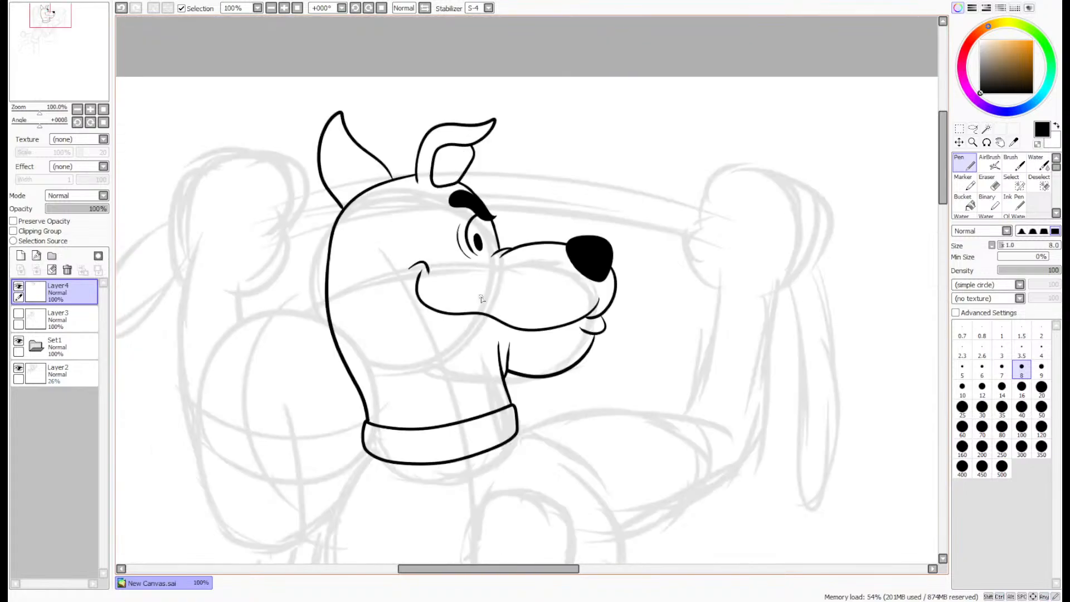
- Add a new layer above Layer4 and ink the upper edge of the shoulder and arm outward from the collar
{"action": "left_click_drag", "start_coordinate": [48, 55], "coordinate": [54, 67]}
{"action": "scroll", "coordinate": [544, 382], "scroll_direction": "up", "scroll_amount": 2}
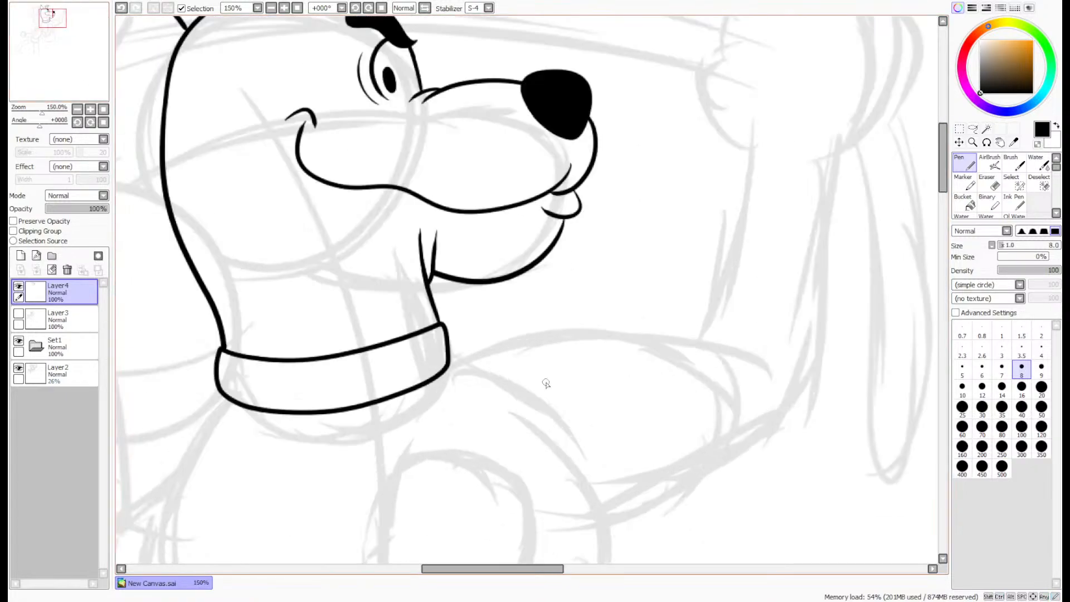
{"action": "left_click", "coordinate": [22, 256]}
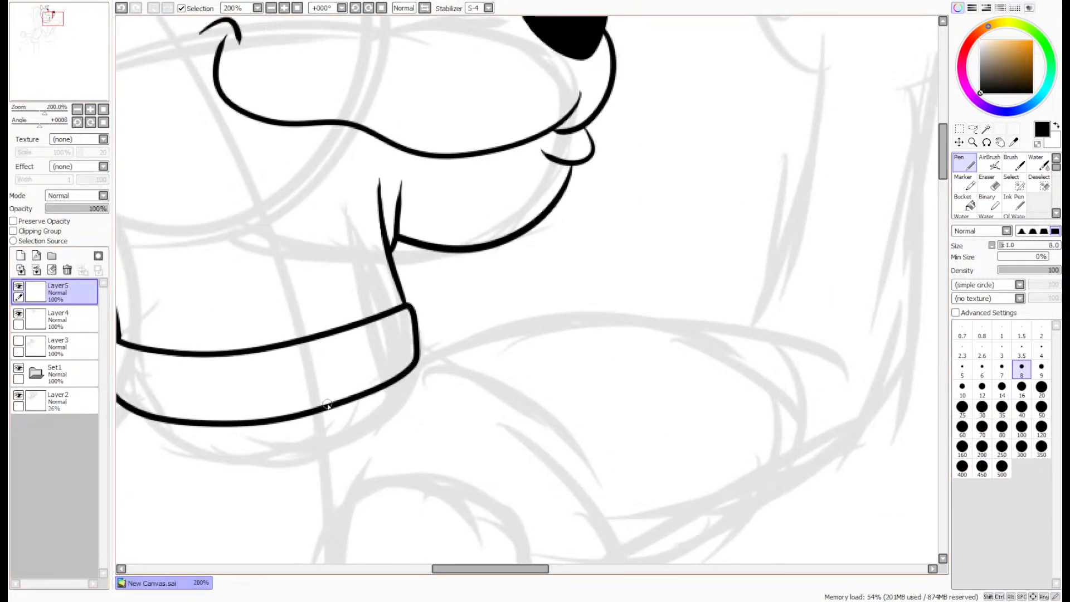
{"action": "mouse_move", "coordinate": [344, 399]}
{"action": "left_mouse_down"}
{"action": "mouse_move", "coordinate": [538, 309]}
{"action": "mouse_move", "coordinate": [762, 324]}
{"action": "mouse_move", "coordinate": [814, 353]}
{"action": "left_mouse_up"}
{"action": "key", "text": "ctrl+z"}
{"action": "left_click_drag", "start_coordinate": [381, 386], "coordinate": [832, 352]}
- Ink the raised forearm's inner edge and its outer edge, sweeping around the elbow and along the underside of the upper arm
{"action": "left_click_drag", "start_coordinate": [57, 64], "coordinate": [60, 63]}
{"action": "mouse_move", "coordinate": [644, 141]}
{"action": "left_mouse_down"}
{"action": "mouse_move", "coordinate": [631, 238]}
{"action": "mouse_move", "coordinate": [555, 394]}
{"action": "left_mouse_up"}
{"action": "key", "text": "ctrl+z"}
{"action": "mouse_move", "coordinate": [634, 139]}
{"action": "left_mouse_down"}
{"action": "mouse_move", "coordinate": [598, 295]}
{"action": "mouse_move", "coordinate": [546, 386]}
{"action": "left_mouse_up"}
{"action": "left_click_drag", "start_coordinate": [943, 160], "coordinate": [942, 166]}
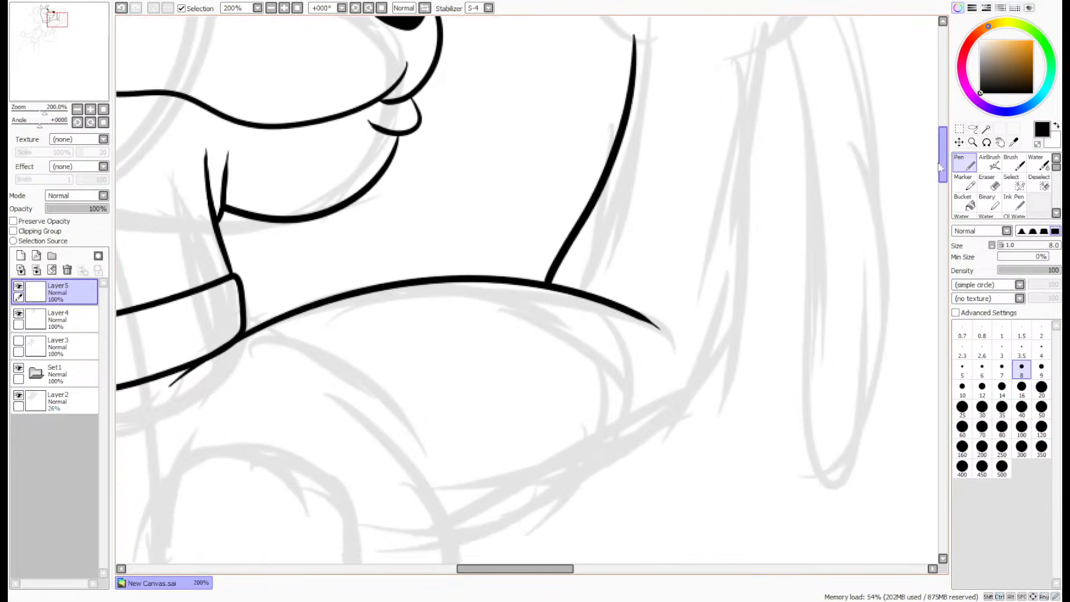
{"action": "mouse_move", "coordinate": [761, 60]}
{"action": "left_mouse_down"}
{"action": "mouse_move", "coordinate": [727, 271]}
{"action": "mouse_move", "coordinate": [666, 432]}
{"action": "mouse_move", "coordinate": [372, 526]}
{"action": "left_mouse_up"}
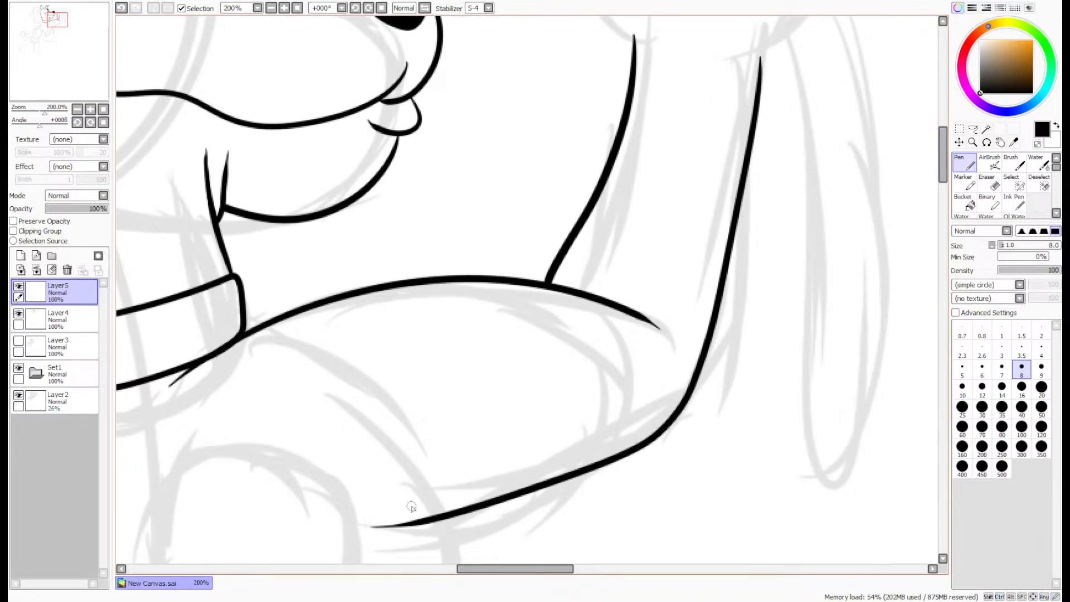
- Shorten and taper the end of the upper arm line just past the forearm joint using the Eraser at size 4
{"action": "left_click", "coordinate": [989, 182]}
{"action": "scroll", "coordinate": [600, 301], "scroll_direction": "up", "scroll_amount": 3}
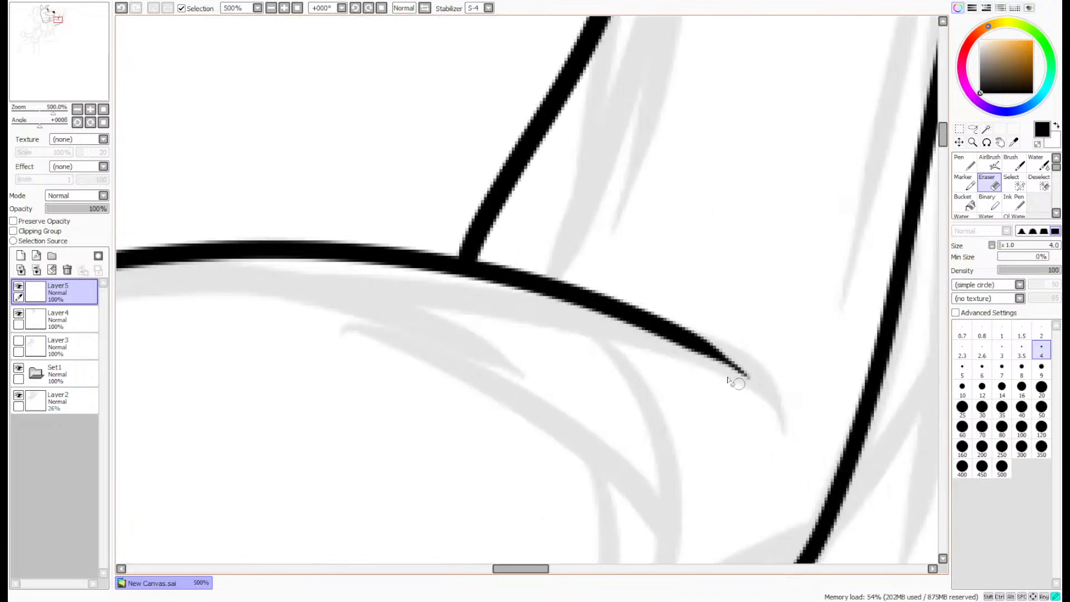
{"action": "mouse_move", "coordinate": [736, 380]}
{"action": "left_mouse_down"}
{"action": "mouse_move", "coordinate": [744, 367]}
{"action": "mouse_move", "coordinate": [769, 384]}
{"action": "mouse_move", "coordinate": [707, 334]}
{"action": "mouse_move", "coordinate": [668, 336]}
{"action": "mouse_move", "coordinate": [679, 329]}
{"action": "mouse_move", "coordinate": [355, 316]}
{"action": "left_mouse_up"}
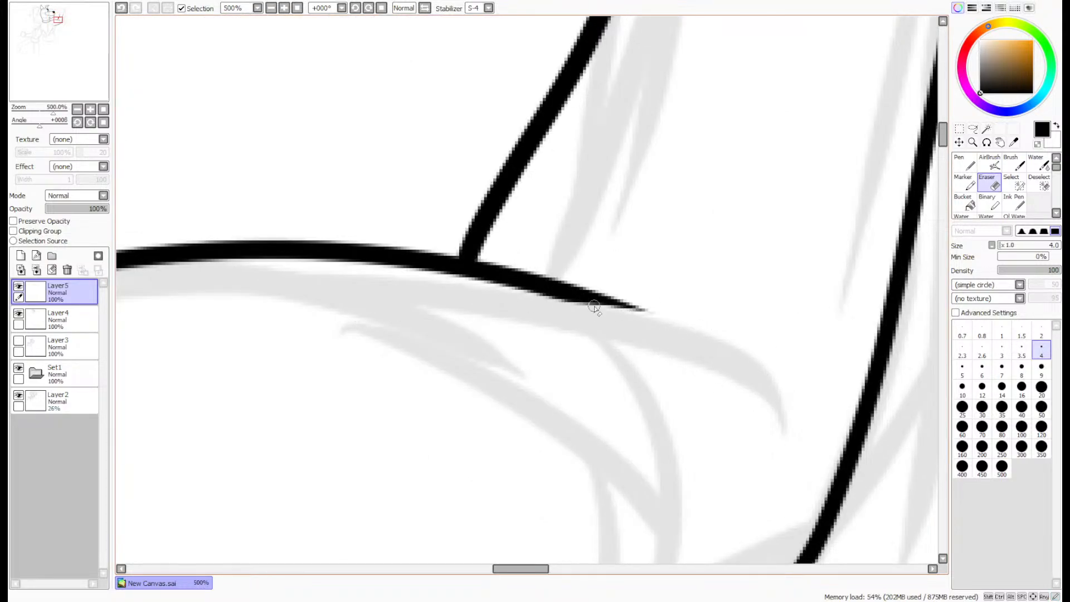
{"action": "scroll", "coordinate": [600, 312], "scroll_direction": "up", "scroll_amount": 4}
{"action": "left_click_drag", "start_coordinate": [746, 322], "coordinate": [211, 271]}
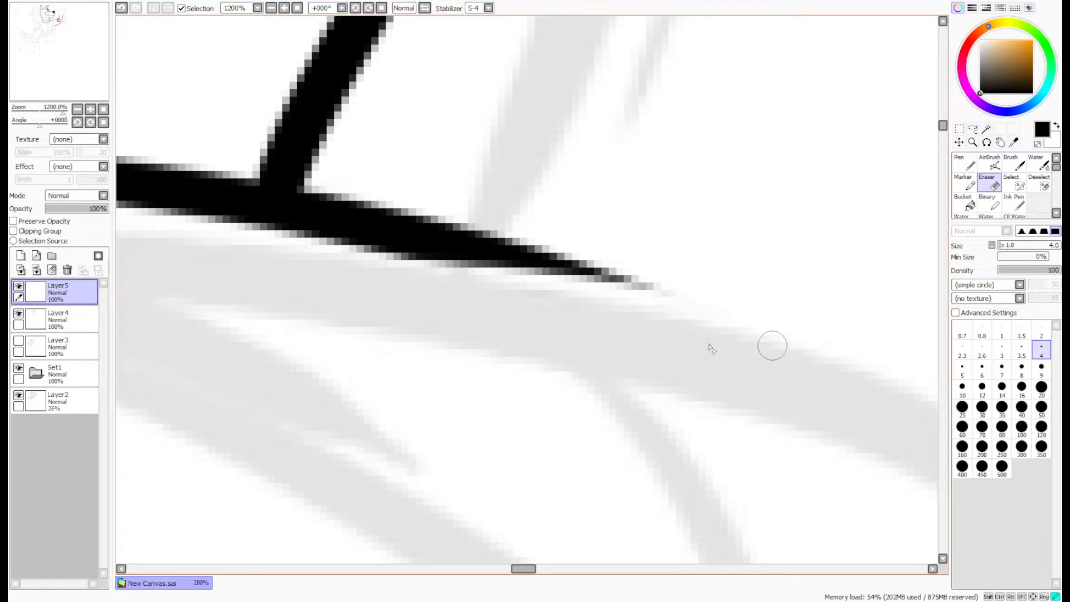
{"action": "mouse_move", "coordinate": [771, 347]}
{"action": "left_mouse_down"}
{"action": "mouse_move", "coordinate": [637, 276]}
{"action": "mouse_move", "coordinate": [234, 257]}
{"action": "left_mouse_up"}
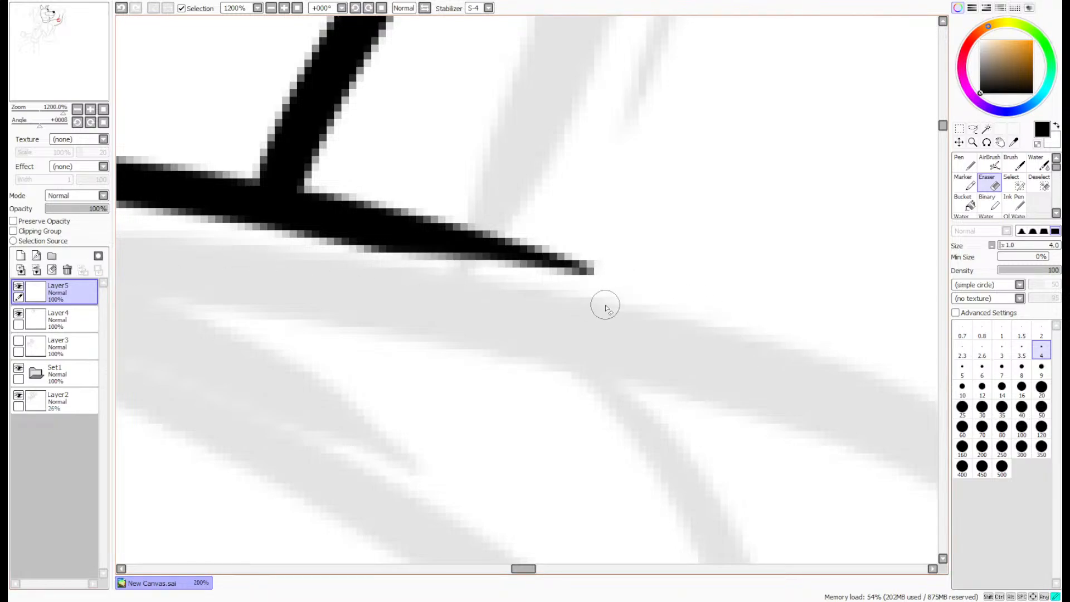
{"action": "left_click_drag", "start_coordinate": [602, 304], "coordinate": [237, 243]}
{"action": "key", "text": "ctrl+z"}
{"action": "mouse_move", "coordinate": [605, 306]}
{"action": "left_mouse_down"}
{"action": "mouse_move", "coordinate": [444, 262]}
{"action": "mouse_move", "coordinate": [65, 269]}
{"action": "left_mouse_up"}
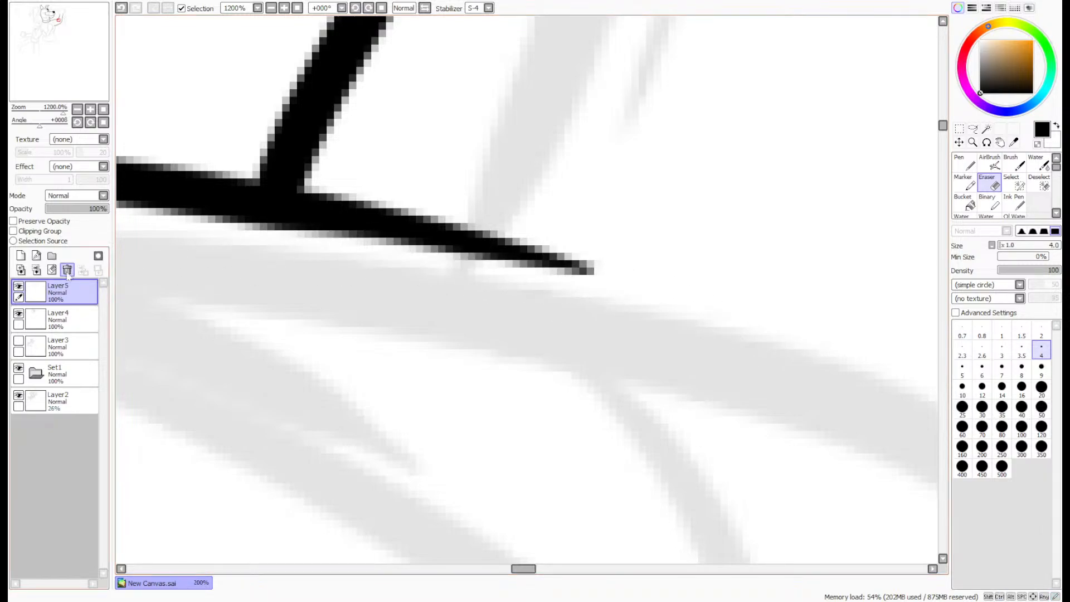
- Move the arm lines on Layer5 slightly up and toward the collar
{"action": "scroll", "coordinate": [761, 258], "scroll_direction": "down", "scroll_amount": 8}
{"action": "scroll", "coordinate": [720, 282], "scroll_direction": "up", "scroll_amount": 2}
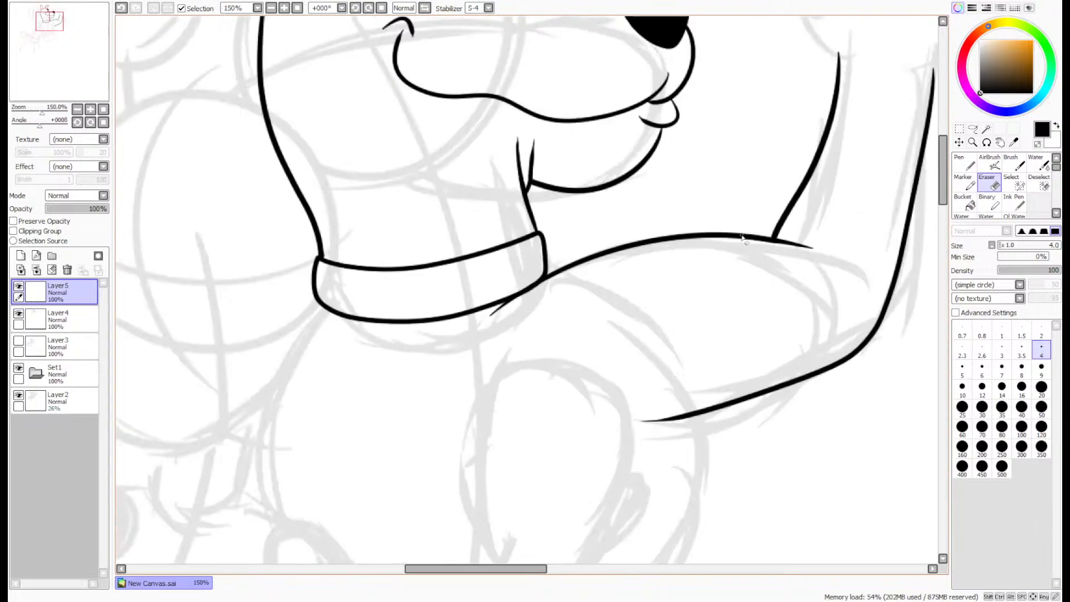
{"action": "left_click", "coordinate": [959, 143]}
{"action": "left_click_drag", "start_coordinate": [785, 267], "coordinate": [773, 249]}
- Try to retrace the shoulder line where it crosses the collar with the Pen at size 8
{"action": "left_click", "coordinate": [986, 182]}
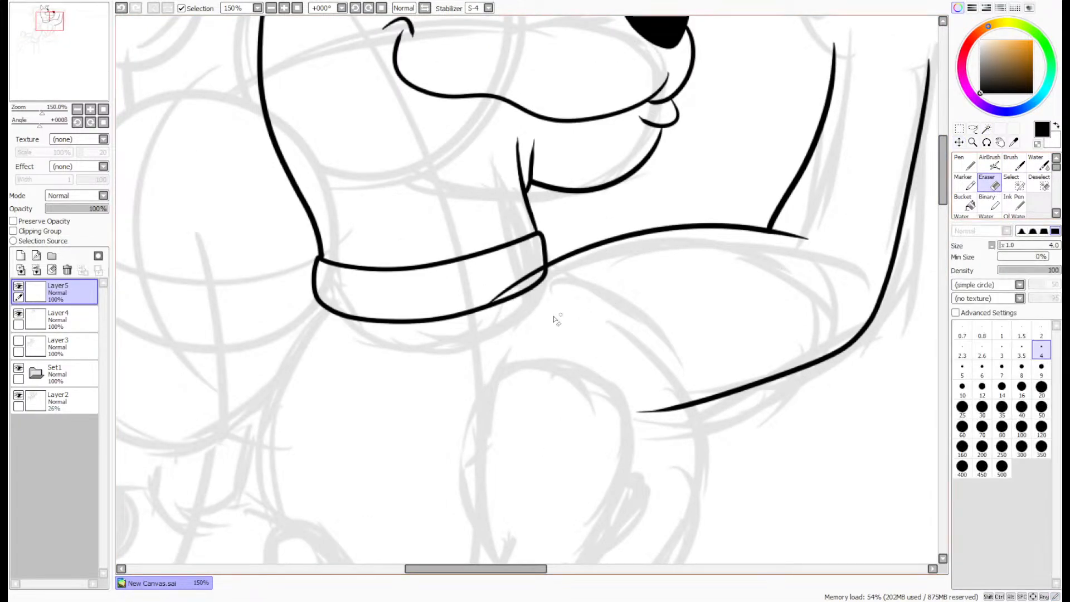
{"action": "scroll", "coordinate": [554, 316], "scroll_direction": "up", "scroll_amount": 5}
{"action": "left_click", "coordinate": [969, 161]}
{"action": "mouse_move", "coordinate": [616, 239]}
{"action": "left_mouse_down"}
{"action": "mouse_move", "coordinate": [447, 335]}
{"action": "mouse_move", "coordinate": [225, 536]}
{"action": "mouse_move", "coordinate": [449, 326]}
{"action": "mouse_move", "coordinate": [523, 291]}
{"action": "left_mouse_up"}
{"action": "key", "text": "ctrl+z"}
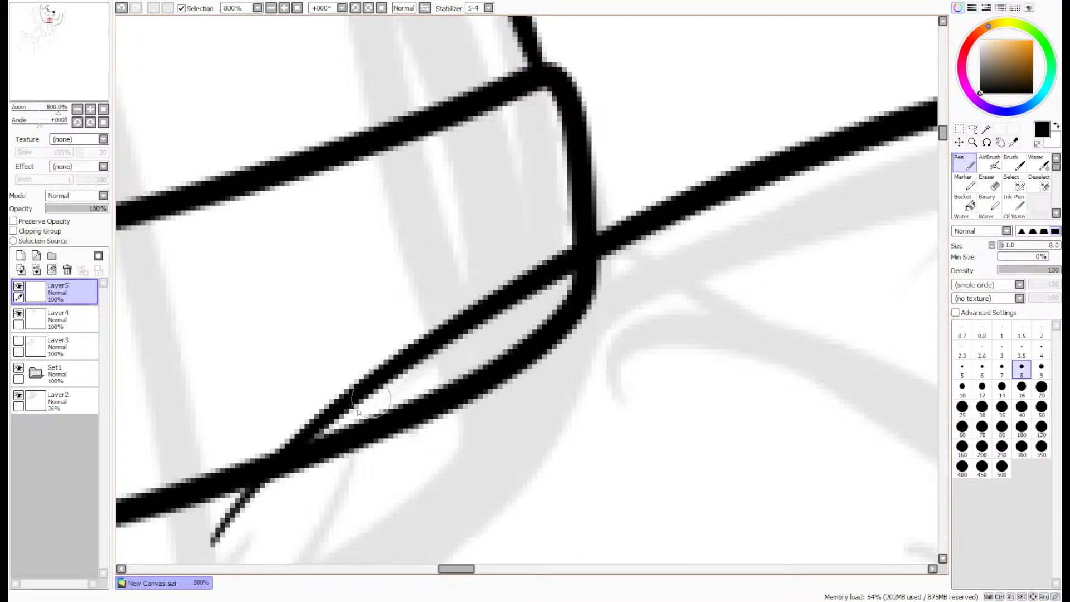
{"action": "left_click_drag", "start_coordinate": [262, 478], "coordinate": [652, 216]}
{"action": "key", "text": "ctrl+z"}
- Erase the collar's front lower corner on Layer4 where it extends below the shoulder line
{"action": "left_click", "coordinate": [68, 318]}
{"action": "left_click", "coordinate": [989, 181]}
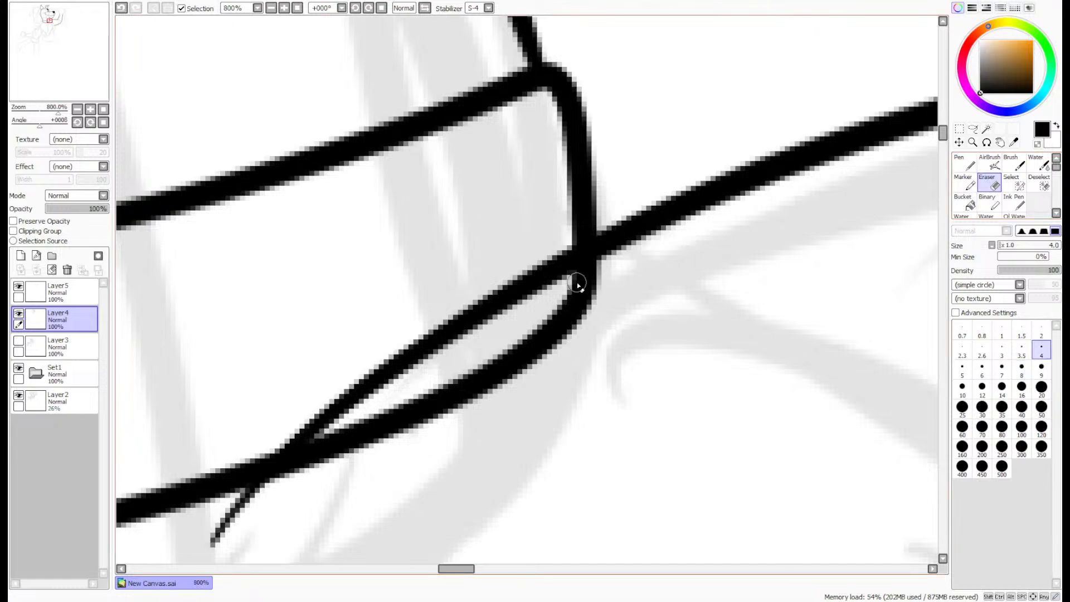
{"action": "mouse_move", "coordinate": [559, 301]}
{"action": "left_mouse_down"}
{"action": "mouse_move", "coordinate": [579, 278]}
{"action": "mouse_move", "coordinate": [505, 364]}
{"action": "mouse_move", "coordinate": [547, 348]}
{"action": "mouse_move", "coordinate": [471, 416]}
{"action": "mouse_move", "coordinate": [566, 367]}
{"action": "mouse_move", "coordinate": [618, 316]}
{"action": "mouse_move", "coordinate": [470, 356]}
{"action": "mouse_move", "coordinate": [321, 473]}
{"action": "left_mouse_up"}
{"action": "left_click_drag", "start_coordinate": [350, 426], "coordinate": [265, 492]}
{"action": "scroll", "coordinate": [662, 265], "scroll_direction": "down", "scroll_amount": 6}
{"action": "scroll", "coordinate": [878, 173], "scroll_direction": "up", "scroll_amount": 1}
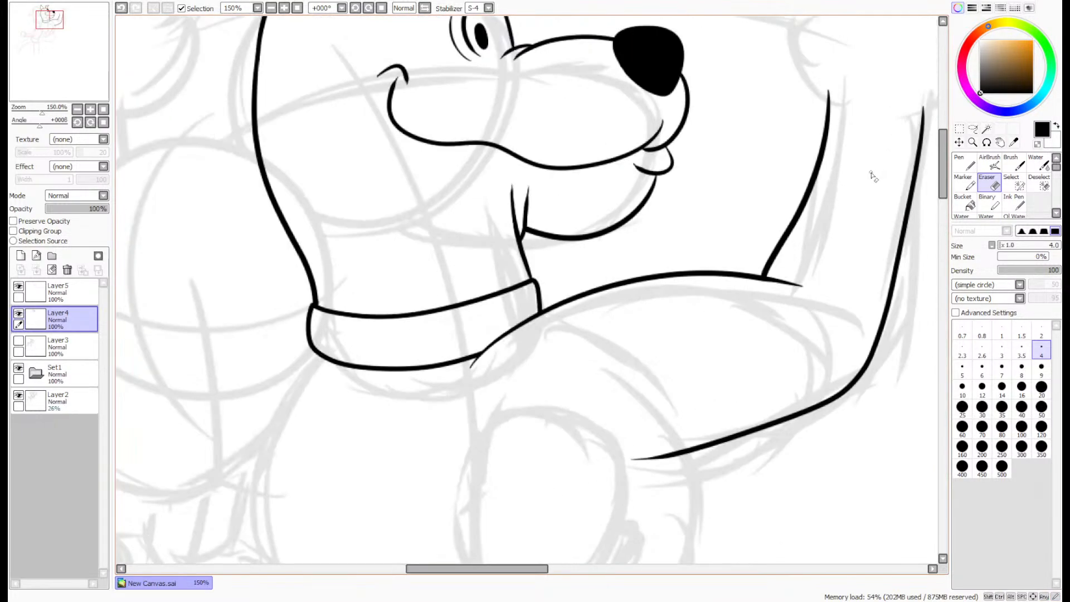
- Try to thicken the thin tail of the shoulder line below the collar with the Pen
{"action": "scroll", "coordinate": [541, 281], "scroll_direction": "up", "scroll_amount": 6}
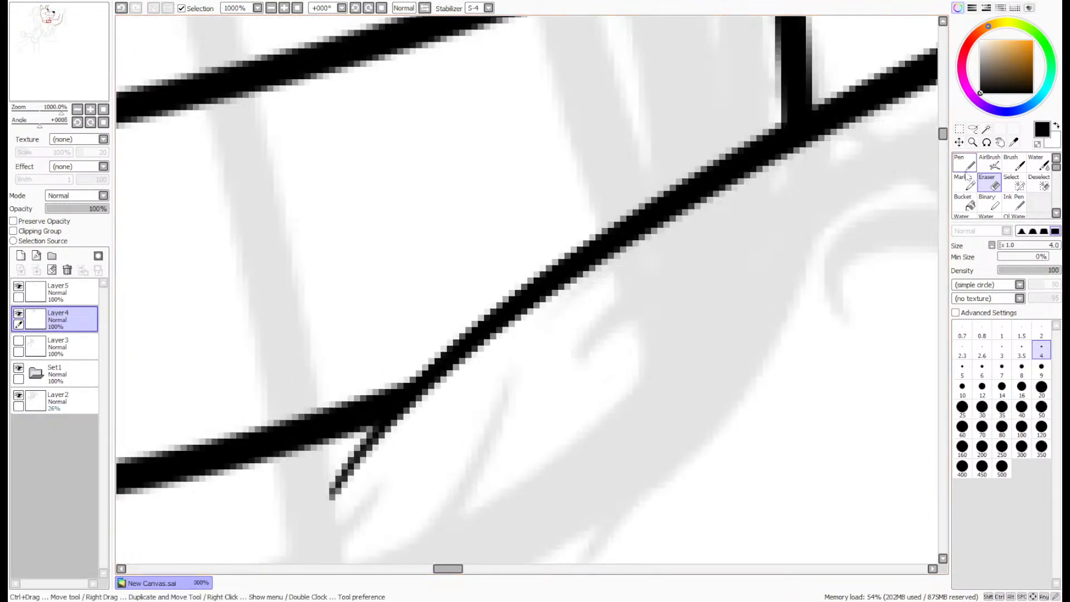
{"action": "key", "text": "n"}
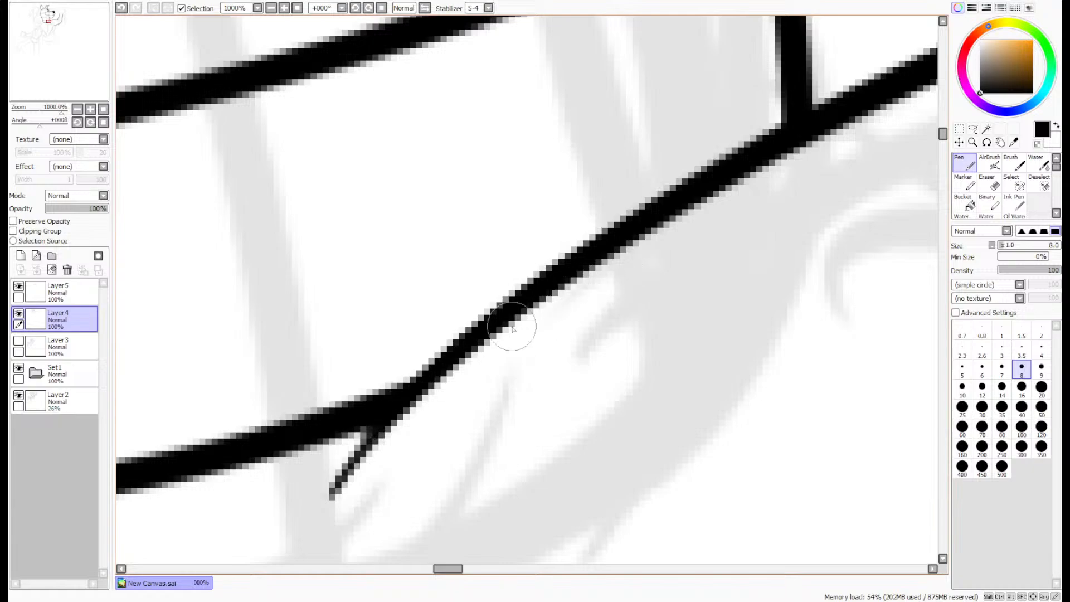
{"action": "mouse_move", "coordinate": [330, 496]}
{"action": "left_mouse_down"}
{"action": "mouse_move", "coordinate": [414, 383]}
{"action": "mouse_move", "coordinate": [331, 482]}
{"action": "mouse_move", "coordinate": [400, 400]}
{"action": "mouse_move", "coordinate": [371, 430]}
{"action": "left_mouse_up"}
{"action": "key", "text": "ctrl+z"}
- Merge the arm lines on Layer5 down into Layer4
{"action": "left_click", "coordinate": [61, 293]}
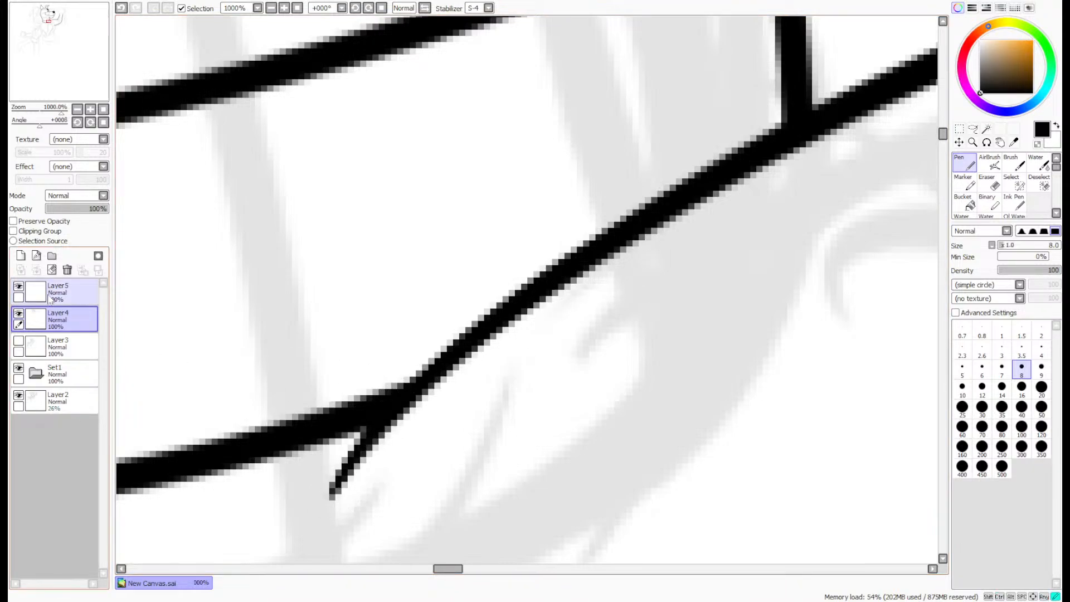
{"action": "left_click", "coordinate": [67, 270]}
{"action": "scroll", "coordinate": [322, 222], "scroll_direction": "down", "scroll_amount": 7}
- Ink the thumb of the raised paw as a rounded loop starting from the forearm's inner line
{"action": "left_click_drag", "start_coordinate": [69, 100], "coordinate": [69, 91]}
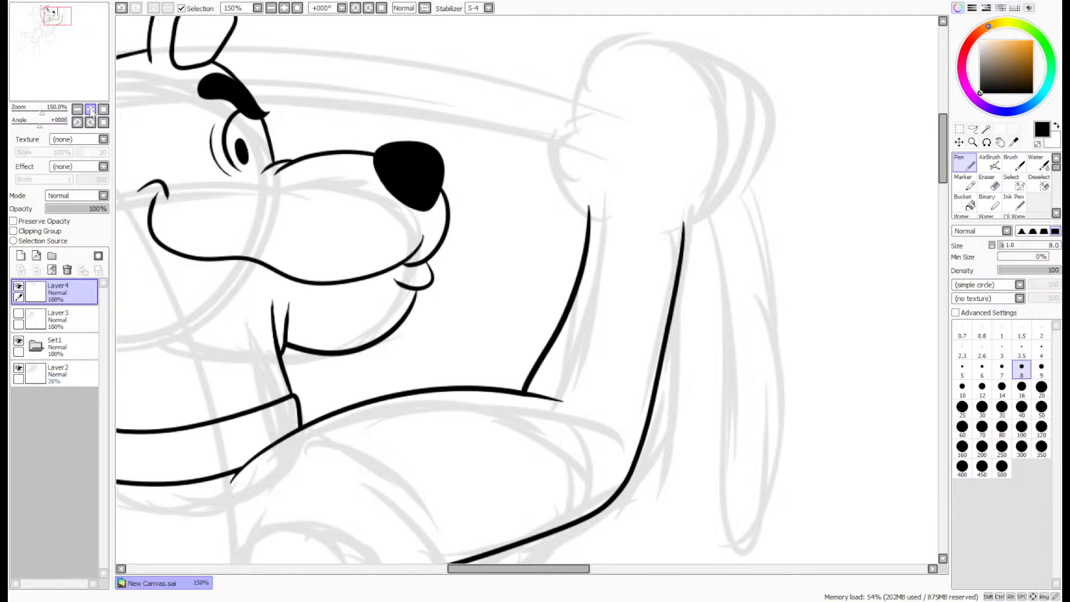
{"action": "scroll", "coordinate": [640, 145], "scroll_direction": "up", "scroll_amount": 2}
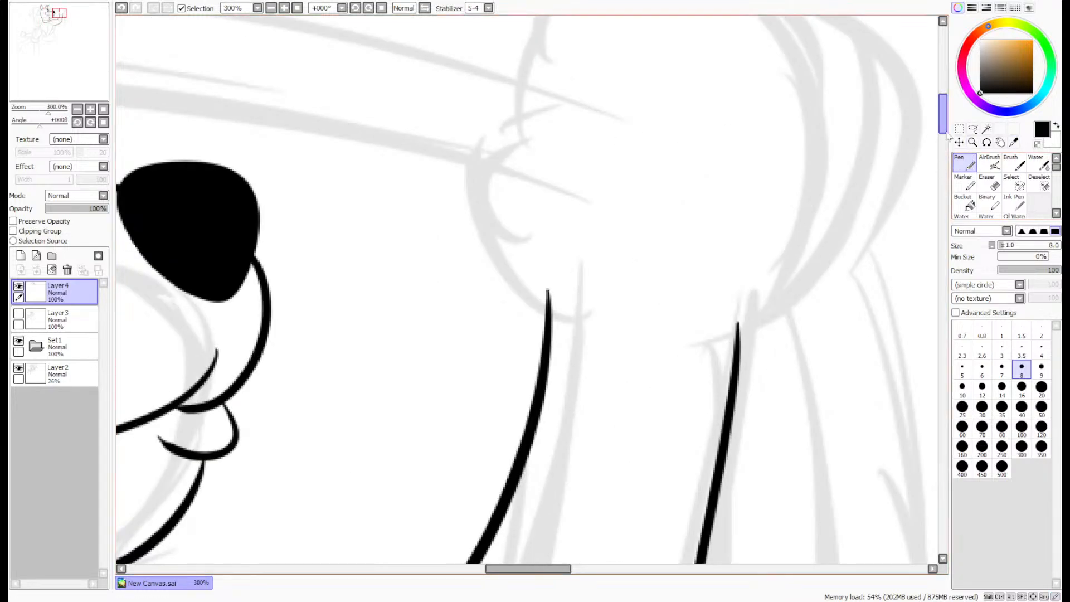
{"action": "left_click_drag", "start_coordinate": [946, 120], "coordinate": [944, 109]}
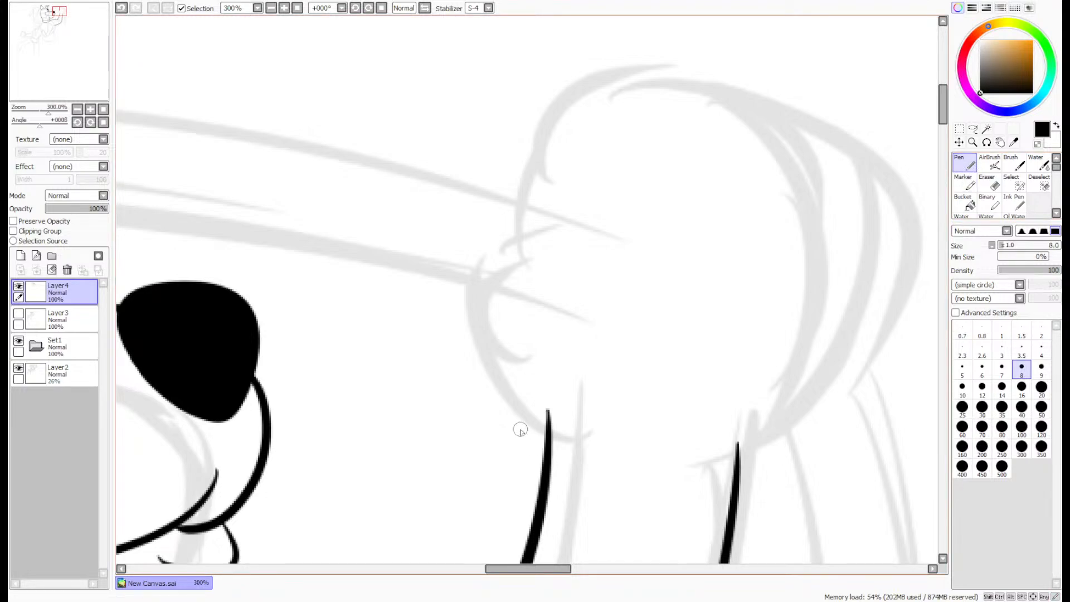
{"action": "mouse_move", "coordinate": [540, 460]}
{"action": "left_mouse_down"}
{"action": "mouse_move", "coordinate": [423, 241]}
{"action": "mouse_move", "coordinate": [593, 322]}
{"action": "left_mouse_up"}
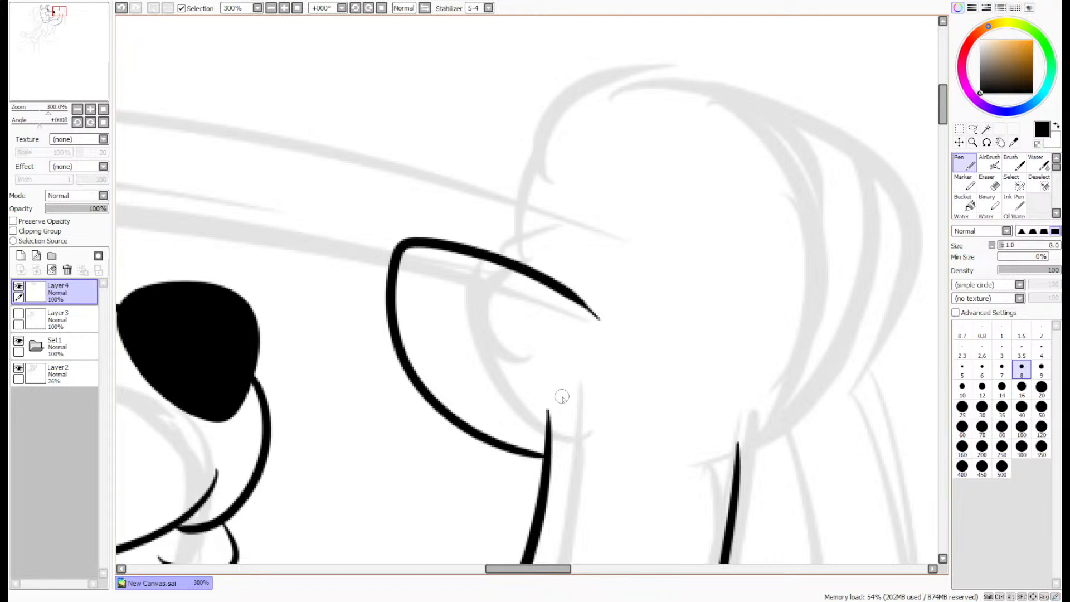
{"action": "key", "text": "ctrl+z"}
{"action": "mouse_move", "coordinate": [544, 457]}
{"action": "left_mouse_down"}
{"action": "mouse_move", "coordinate": [437, 344]}
{"action": "mouse_move", "coordinate": [470, 242]}
{"action": "mouse_move", "coordinate": [586, 302]}
{"action": "mouse_move", "coordinate": [607, 328]}
{"action": "left_mouse_up"}
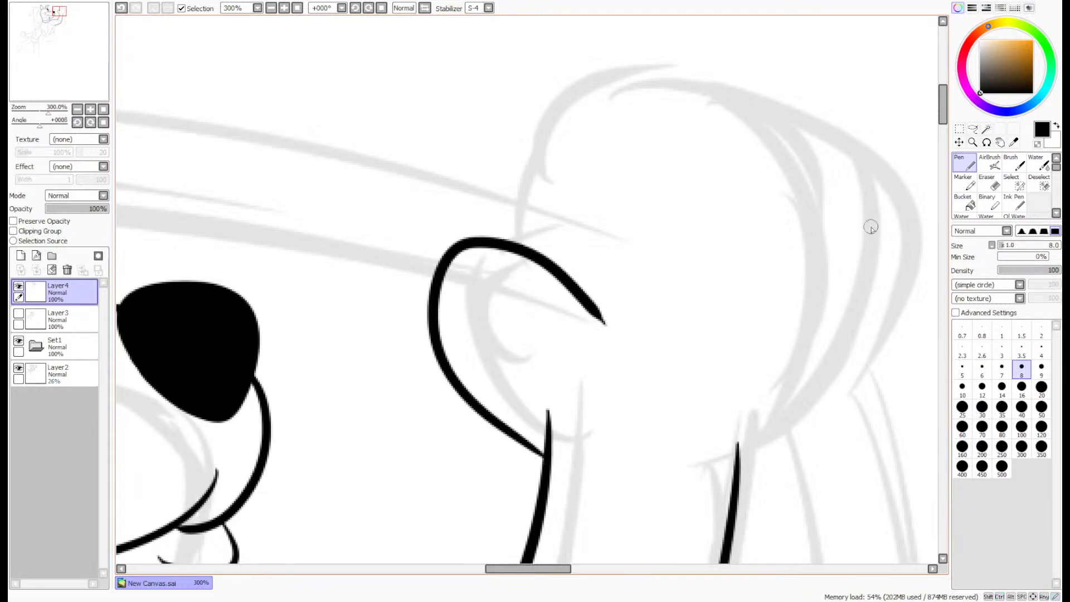
- Erase the tip of the forearm's inner line that sticks out past the base of the thumb
{"action": "left_click", "coordinate": [986, 183]}
{"action": "scroll", "coordinate": [532, 421], "scroll_direction": "up", "scroll_amount": 1}
{"action": "scroll", "coordinate": [532, 420], "scroll_direction": "up", "scroll_amount": 2}
{"action": "mouse_move", "coordinate": [557, 398]}
{"action": "left_mouse_down"}
{"action": "mouse_move", "coordinate": [582, 462]}
{"action": "mouse_move", "coordinate": [573, 482]}
{"action": "mouse_move", "coordinate": [545, 473]}
{"action": "mouse_move", "coordinate": [560, 502]}
{"action": "left_mouse_up"}
{"action": "left_click", "coordinate": [965, 164]}
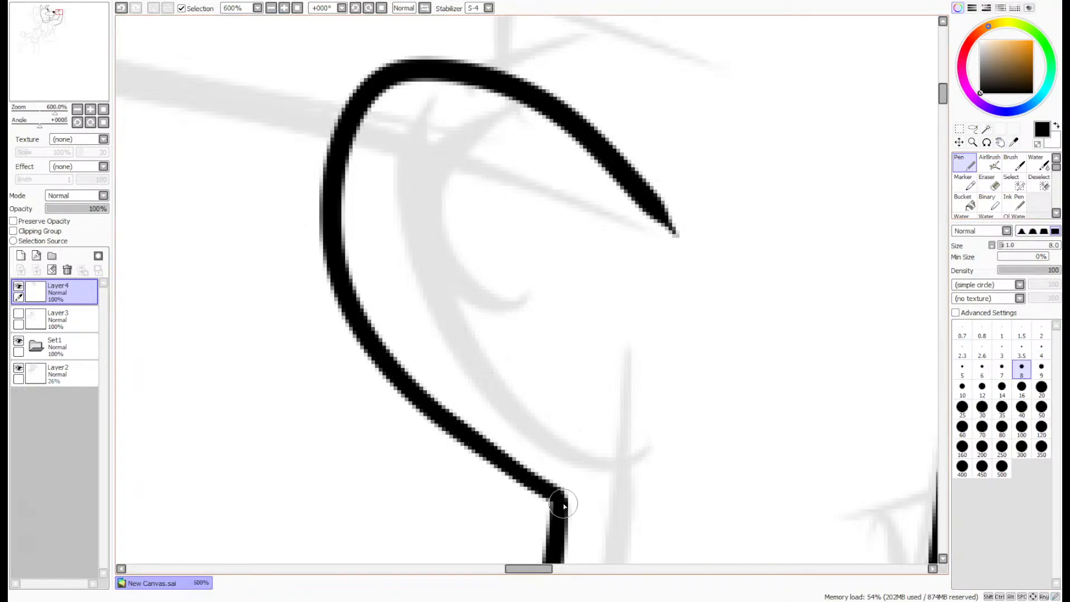
{"action": "scroll", "coordinate": [559, 498], "scroll_direction": "down", "scroll_amount": 5}
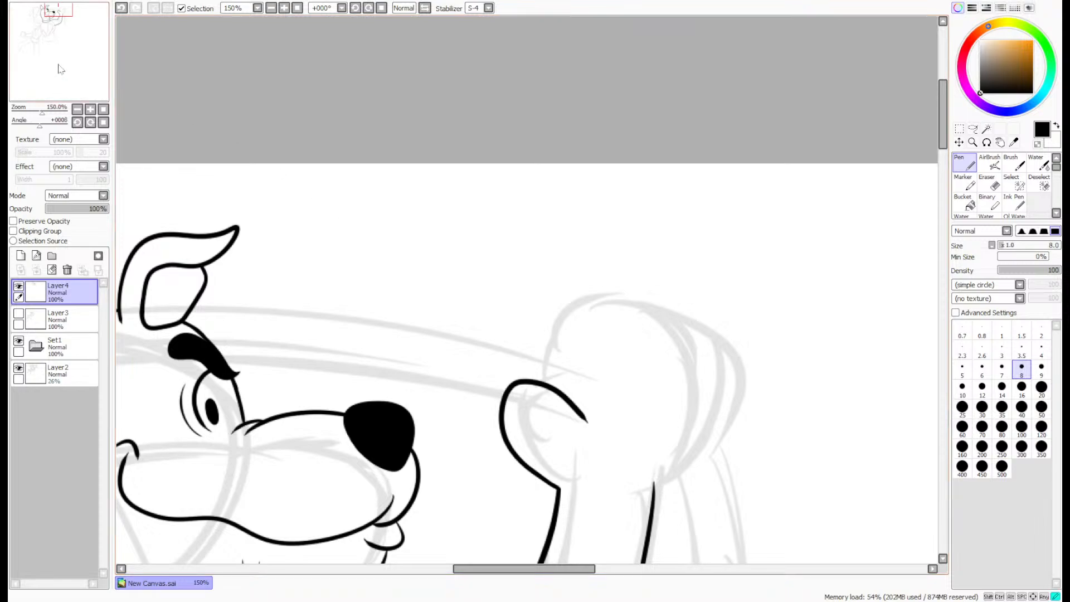
- Ink the first finger of the raised paw as a tall rounded shape rising from the thumb line
{"action": "left_click_drag", "start_coordinate": [58, 65], "coordinate": [79, 84]}
{"action": "scroll", "coordinate": [590, 254], "scroll_direction": "up", "scroll_amount": 1}
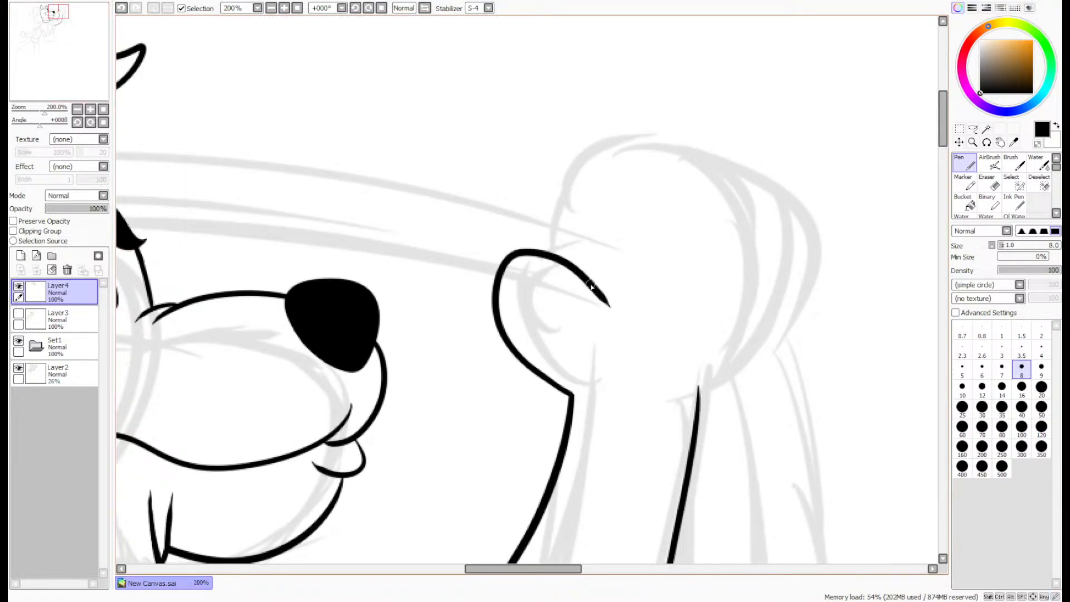
{"action": "left_click_drag", "start_coordinate": [591, 286], "coordinate": [593, 171]}
{"action": "key", "text": "ctrl+z"}
{"action": "mouse_move", "coordinate": [585, 284]}
{"action": "left_mouse_down"}
{"action": "mouse_move", "coordinate": [594, 182]}
{"action": "mouse_move", "coordinate": [624, 99]}
{"action": "mouse_move", "coordinate": [676, 119]}
{"action": "mouse_move", "coordinate": [678, 202]}
{"action": "left_mouse_up"}
- Try to ink a second finger beside the first, then undo all the inked lines of the raised paw
{"action": "mouse_move", "coordinate": [678, 129]}
{"action": "left_mouse_down"}
{"action": "mouse_move", "coordinate": [746, 163]}
{"action": "mouse_move", "coordinate": [716, 254]}
{"action": "left_mouse_up"}
{"action": "key", "text": "ctrl+z"}
{"action": "left_click_drag", "start_coordinate": [681, 125], "coordinate": [729, 224]}
{"action": "key", "text": "ctrl+z"}
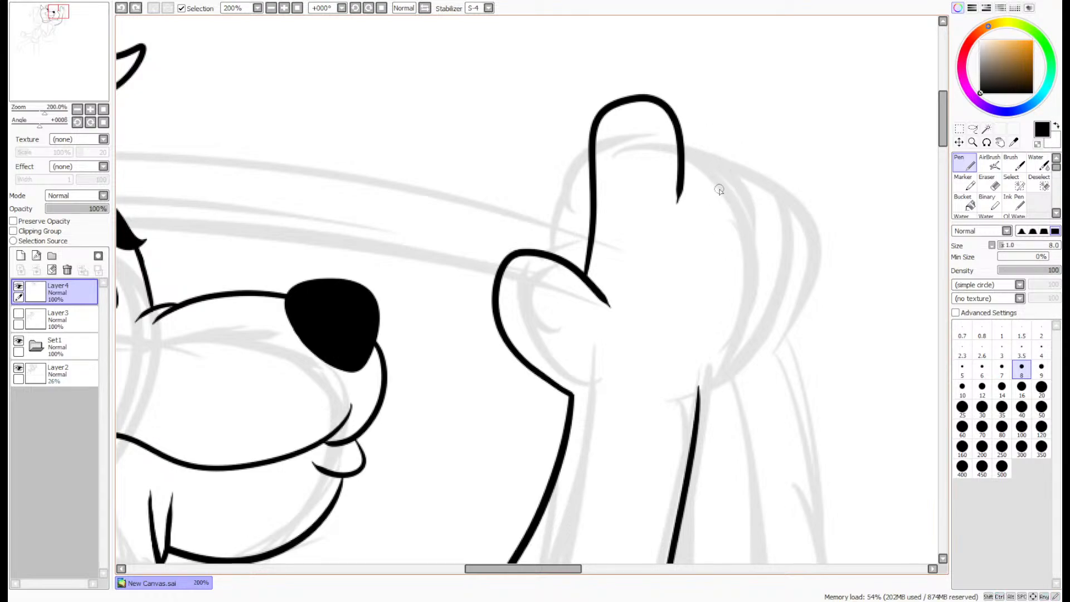
{"action": "key", "text": "ctrl+z"}
{"action": "key", "text": "ctrl+z"}
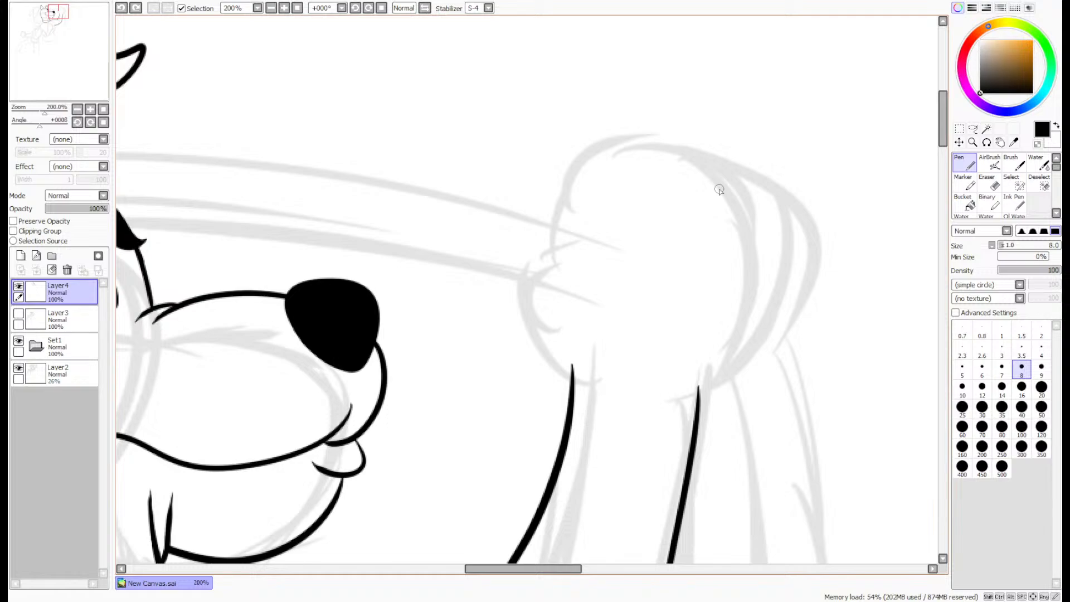
- Ink the closed outlines of a large spot on the shoulder and a smaller spot farther along the upper arm
{"action": "scroll", "coordinate": [687, 227], "scroll_direction": "down", "scroll_amount": 4}
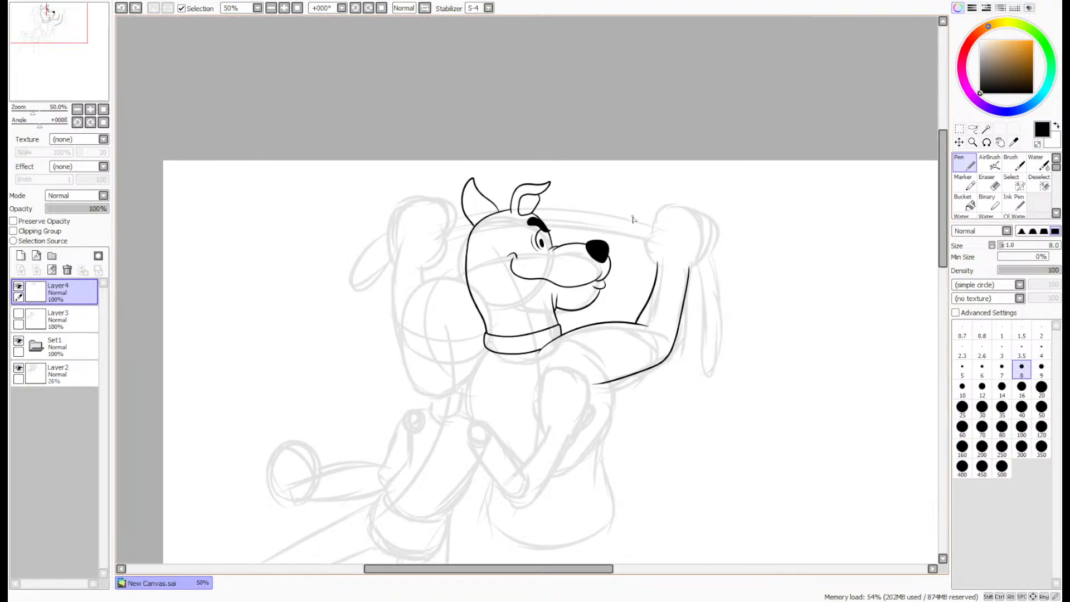
{"action": "scroll", "coordinate": [579, 375], "scroll_direction": "up", "scroll_amount": 4}
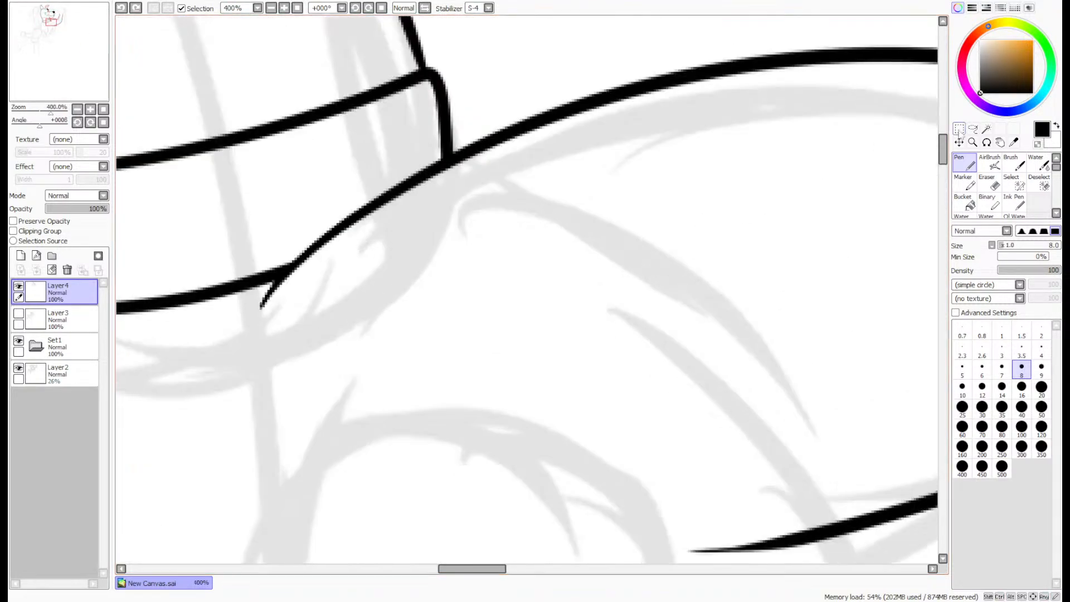
{"action": "mouse_move", "coordinate": [408, 302]}
{"action": "left_mouse_down"}
{"action": "mouse_move", "coordinate": [462, 214]}
{"action": "mouse_move", "coordinate": [620, 180]}
{"action": "mouse_move", "coordinate": [708, 234]}
{"action": "mouse_move", "coordinate": [573, 359]}
{"action": "mouse_move", "coordinate": [464, 363]}
{"action": "mouse_move", "coordinate": [400, 318]}
{"action": "mouse_move", "coordinate": [454, 229]}
{"action": "left_mouse_up"}
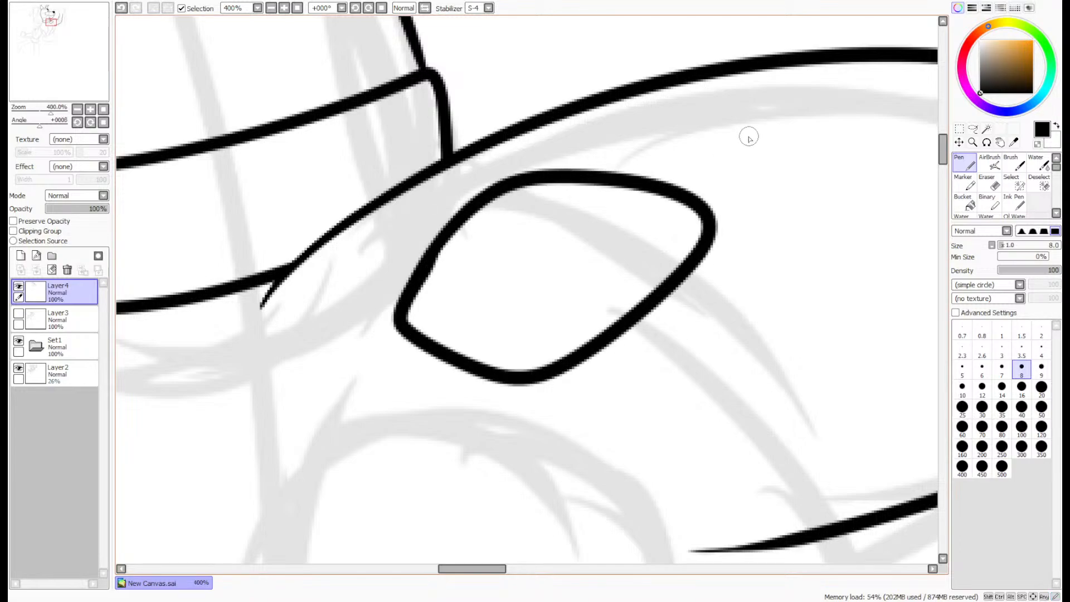
{"action": "mouse_move", "coordinate": [749, 138]}
{"action": "left_mouse_down"}
{"action": "mouse_move", "coordinate": [773, 117]}
{"action": "mouse_move", "coordinate": [866, 145]}
{"action": "mouse_move", "coordinate": [760, 164]}
{"action": "mouse_move", "coordinate": [780, 114]}
{"action": "left_mouse_up"}
- Fill the large shoulder spot and the smaller arm spot with black using the Bucket
{"action": "left_click", "coordinate": [963, 201]}
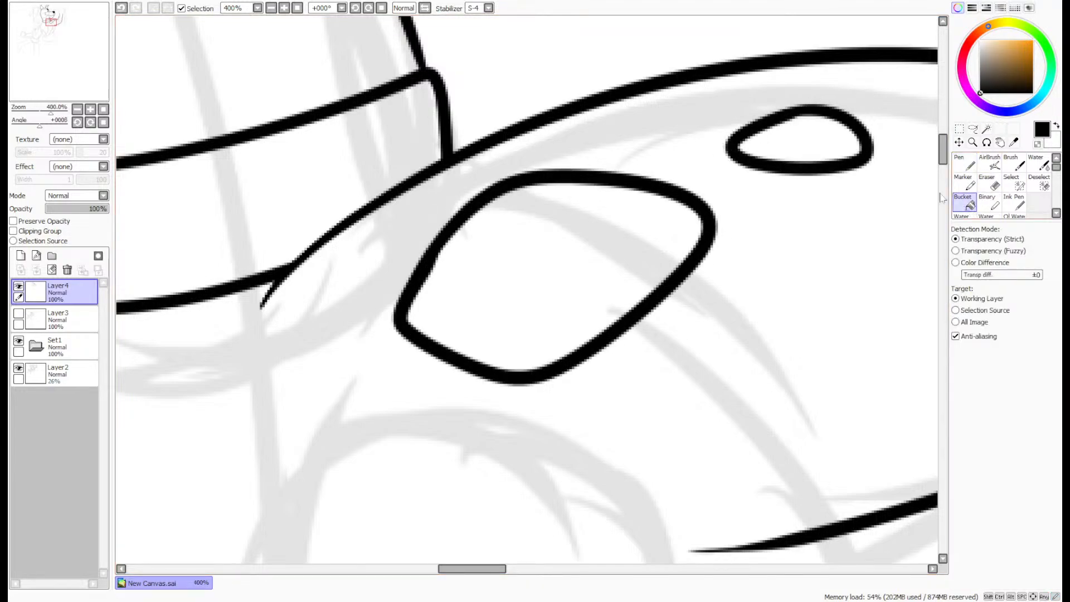
{"action": "left_click", "coordinate": [797, 139]}
{"action": "left_click", "coordinate": [609, 258]}
{"action": "key", "text": "n"}
{"action": "scroll", "coordinate": [845, 162], "scroll_direction": "down", "scroll_amount": 5}
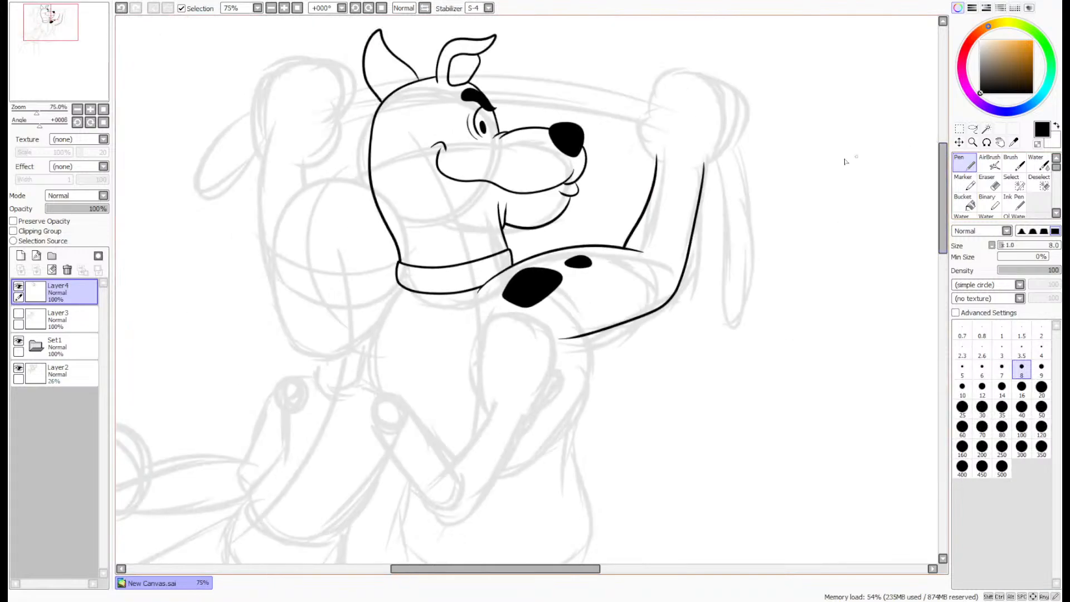
- Add a new layer above Layer4 and ink two rounded sausage links end to end, running from behind the dog's ear over the snout
{"action": "left_click_drag", "start_coordinate": [41, 94], "coordinate": [36, 88]}
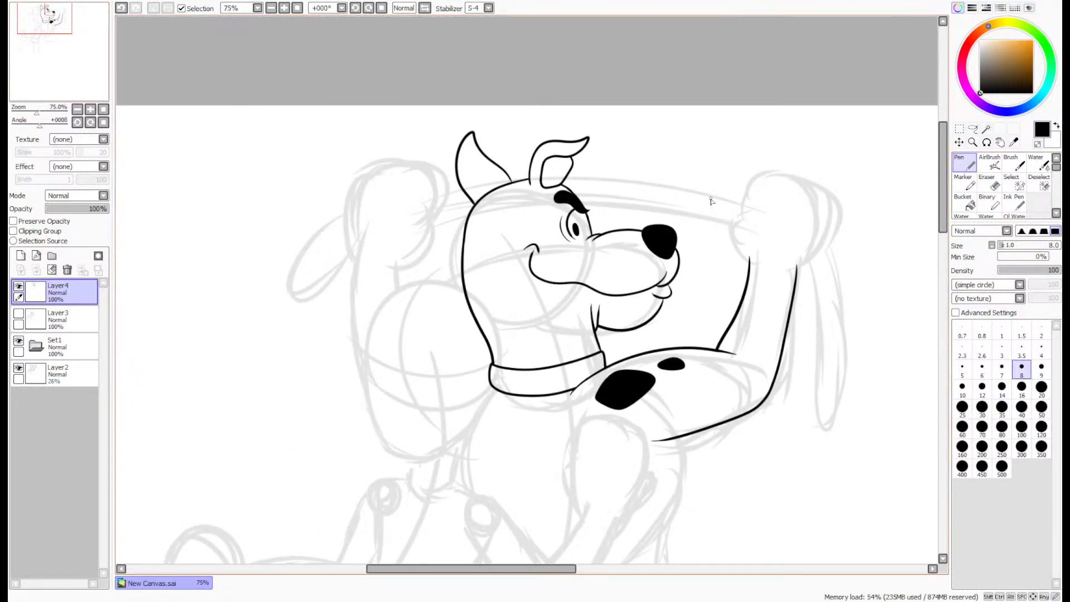
{"action": "left_click", "coordinate": [21, 255]}
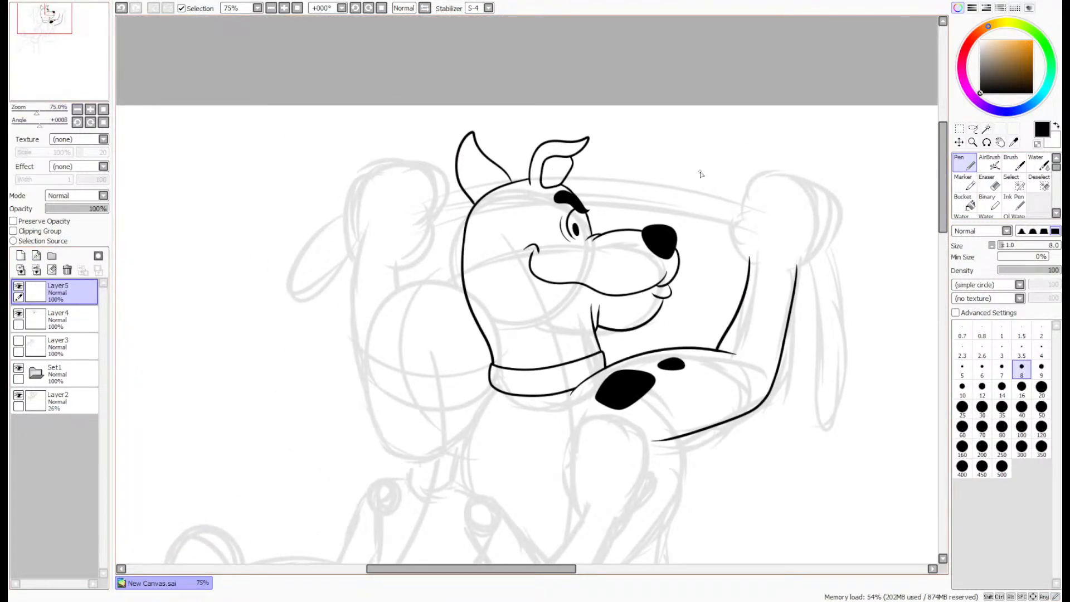
{"action": "scroll", "coordinate": [787, 207], "scroll_direction": "up", "scroll_amount": 3}
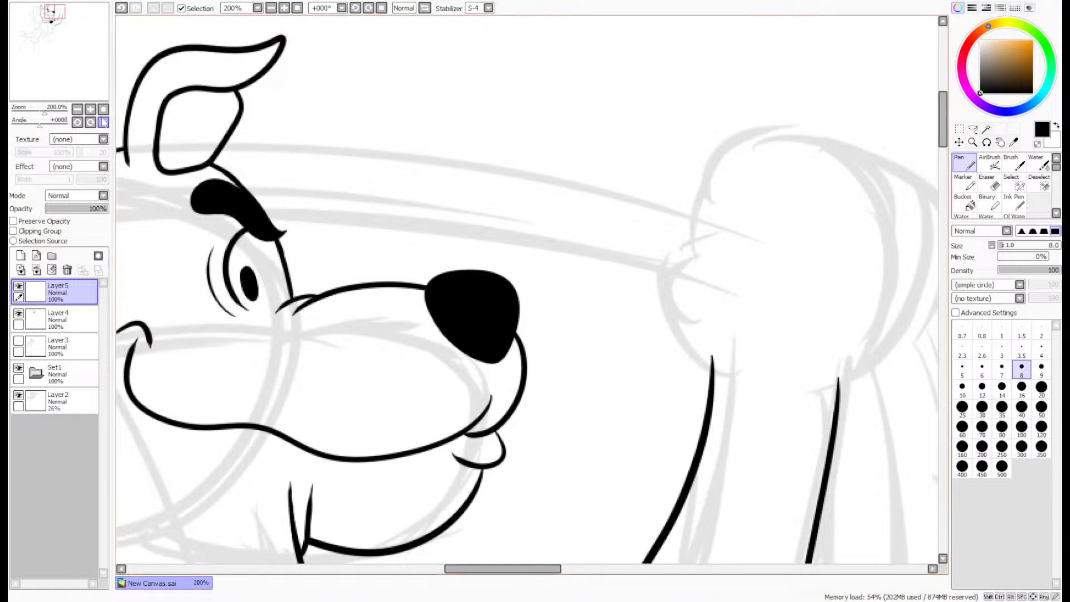
{"action": "left_click_drag", "start_coordinate": [30, 63], "coordinate": [29, 62]}
{"action": "scroll", "coordinate": [277, 188], "scroll_direction": "up", "scroll_amount": 1}
{"action": "mouse_move", "coordinate": [228, 204]}
{"action": "left_mouse_down"}
{"action": "mouse_move", "coordinate": [407, 213]}
{"action": "mouse_move", "coordinate": [415, 318]}
{"action": "mouse_move", "coordinate": [217, 318]}
{"action": "left_mouse_up"}
{"action": "mouse_move", "coordinate": [452, 245]}
{"action": "left_mouse_down"}
{"action": "mouse_move", "coordinate": [687, 201]}
{"action": "mouse_move", "coordinate": [902, 284]}
{"action": "mouse_move", "coordinate": [713, 365]}
{"action": "mouse_move", "coordinate": [504, 318]}
{"action": "mouse_move", "coordinate": [453, 265]}
{"action": "mouse_move", "coordinate": [532, 203]}
{"action": "mouse_move", "coordinate": [798, 244]}
{"action": "mouse_move", "coordinate": [736, 342]}
{"action": "mouse_move", "coordinate": [521, 331]}
{"action": "mouse_move", "coordinate": [448, 280]}
{"action": "mouse_move", "coordinate": [572, 209]}
{"action": "mouse_move", "coordinate": [831, 239]}
{"action": "mouse_move", "coordinate": [874, 328]}
{"action": "mouse_move", "coordinate": [761, 369]}
{"action": "mouse_move", "coordinate": [582, 343]}
{"action": "mouse_move", "coordinate": [466, 307]}
{"action": "mouse_move", "coordinate": [498, 319]}
{"action": "mouse_move", "coordinate": [454, 249]}
{"action": "left_mouse_up"}
{"action": "key", "text": "ctrl+z"}
{"action": "key", "text": "ctrl+z"}
- Clean up the joint between the first two links with a size 4 Eraser and thicken its upper curve with the size 8 Pen
{"action": "left_click", "coordinate": [987, 182]}
{"action": "scroll", "coordinate": [471, 241], "scroll_direction": "up", "scroll_amount": 4}
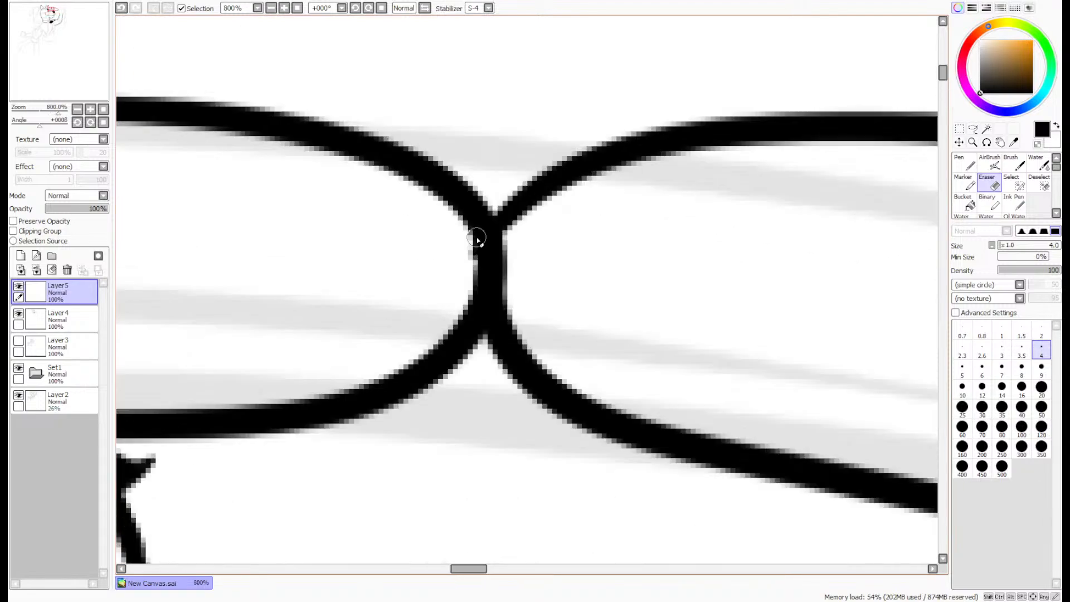
{"action": "mouse_move", "coordinate": [467, 241]}
{"action": "left_mouse_down"}
{"action": "mouse_move", "coordinate": [470, 272]}
{"action": "mouse_move", "coordinate": [467, 233]}
{"action": "mouse_move", "coordinate": [469, 275]}
{"action": "mouse_move", "coordinate": [470, 260]}
{"action": "mouse_move", "coordinate": [468, 307]}
{"action": "left_mouse_up"}
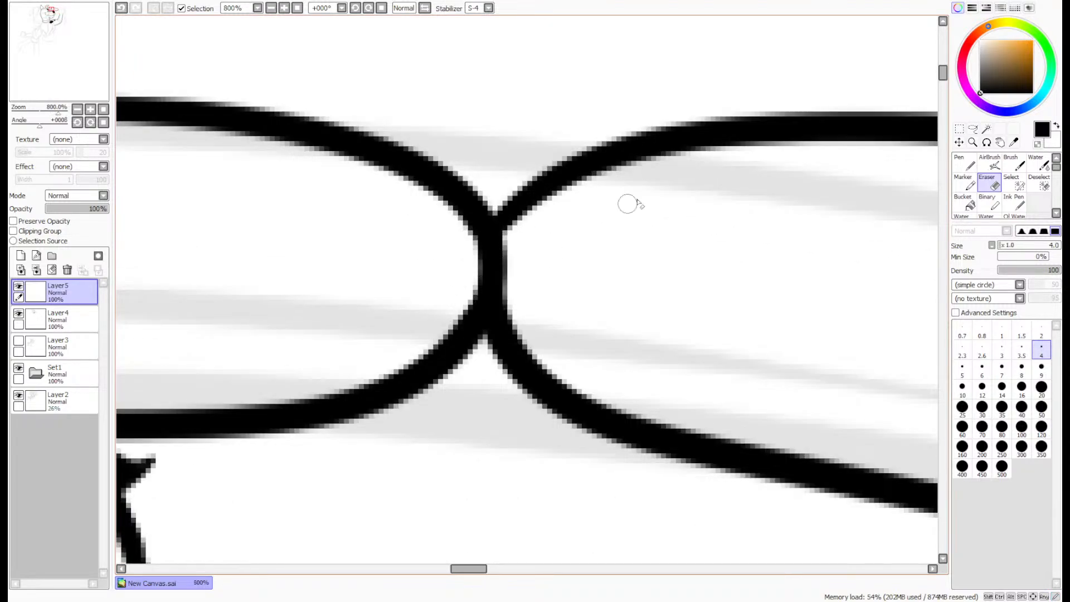
{"action": "key", "text": "n"}
{"action": "scroll", "coordinate": [644, 120], "scroll_direction": "up", "scroll_amount": 1}
{"action": "mouse_move", "coordinate": [697, 116]}
{"action": "left_mouse_down"}
{"action": "mouse_move", "coordinate": [481, 225]}
{"action": "mouse_move", "coordinate": [437, 328]}
{"action": "left_mouse_up"}
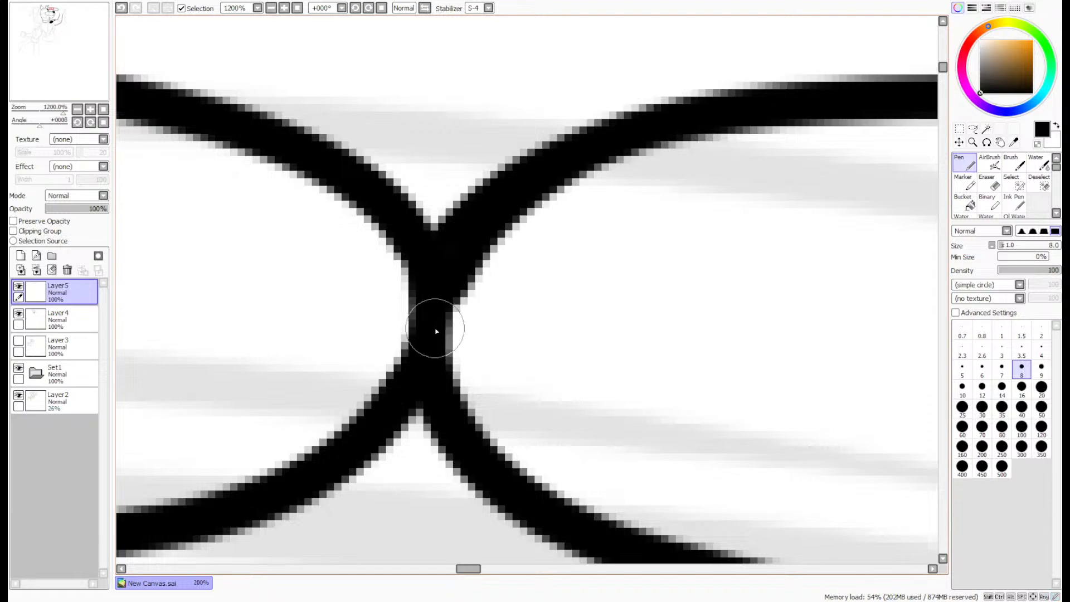
{"action": "key", "text": "ctrl+z"}
{"action": "mouse_move", "coordinate": [635, 132]}
{"action": "left_mouse_down"}
{"action": "mouse_move", "coordinate": [525, 177]}
{"action": "mouse_move", "coordinate": [438, 296]}
{"action": "mouse_move", "coordinate": [448, 259]}
{"action": "mouse_move", "coordinate": [540, 149]}
{"action": "mouse_move", "coordinate": [457, 281]}
{"action": "mouse_move", "coordinate": [521, 175]}
{"action": "left_mouse_up"}
{"action": "key", "text": "ctrl+z"}
{"action": "left_click_drag", "start_coordinate": [441, 290], "coordinate": [649, 125]}
{"action": "scroll", "coordinate": [678, 115], "scroll_direction": "down", "scroll_amount": 7}
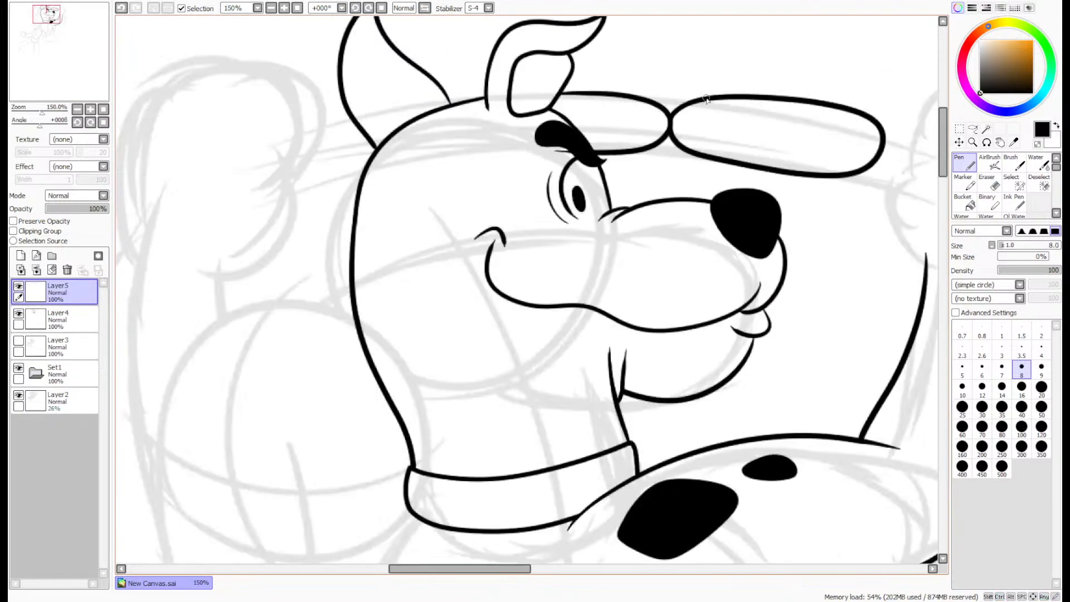
- Ink a third rounded link slanting down across the sketched raised paw, and thicken the line where it meets the second link
{"action": "left_click_drag", "start_coordinate": [67, 64], "coordinate": [82, 64]}
{"action": "scroll", "coordinate": [547, 104], "scroll_direction": "up", "scroll_amount": 3}
{"action": "scroll", "coordinate": [468, 103], "scroll_direction": "down", "scroll_amount": 1}
{"action": "scroll", "coordinate": [444, 104], "scroll_direction": "down", "scroll_amount": 1}
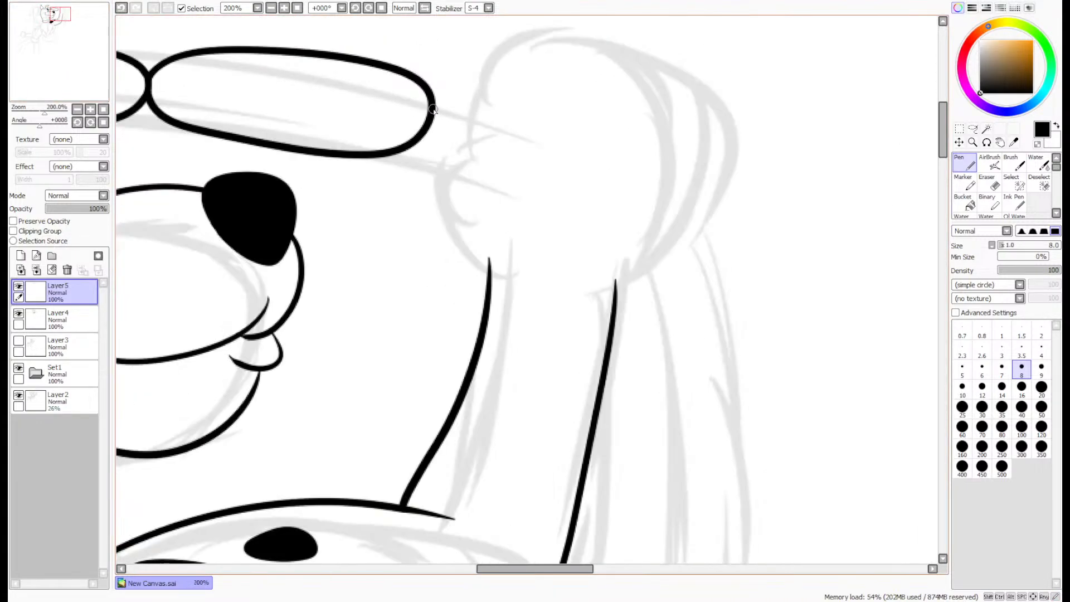
{"action": "mouse_move", "coordinate": [435, 100]}
{"action": "left_mouse_down"}
{"action": "mouse_move", "coordinate": [561, 109]}
{"action": "mouse_move", "coordinate": [666, 259]}
{"action": "mouse_move", "coordinate": [488, 205]}
{"action": "left_mouse_up"}
{"action": "key", "text": "ctrl+z"}
{"action": "mouse_move", "coordinate": [437, 99]}
{"action": "left_mouse_down"}
{"action": "mouse_move", "coordinate": [469, 91]}
{"action": "mouse_move", "coordinate": [647, 148]}
{"action": "mouse_move", "coordinate": [701, 210]}
{"action": "mouse_move", "coordinate": [653, 249]}
{"action": "mouse_move", "coordinate": [442, 176]}
{"action": "mouse_move", "coordinate": [416, 152]}
{"action": "mouse_move", "coordinate": [437, 93]}
{"action": "left_mouse_up"}
{"action": "scroll", "coordinate": [438, 93], "scroll_direction": "up", "scroll_amount": 5}
{"action": "mouse_move", "coordinate": [588, 84]}
{"action": "left_mouse_down"}
{"action": "mouse_move", "coordinate": [430, 86]}
{"action": "mouse_move", "coordinate": [370, 136]}
{"action": "left_mouse_up"}
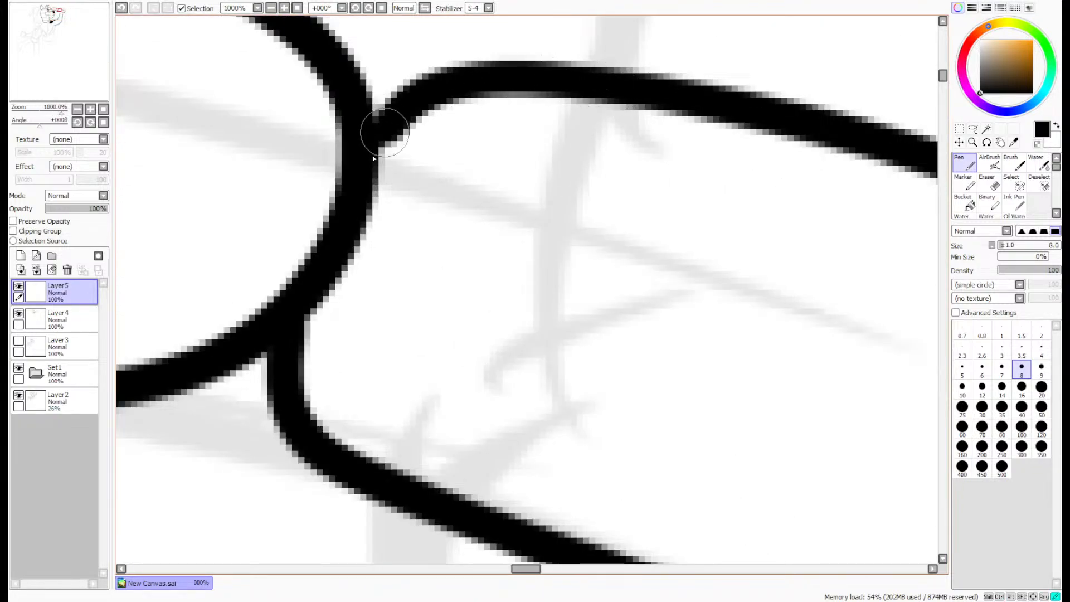
{"action": "scroll", "coordinate": [363, 213], "scroll_direction": "down", "scroll_amount": 5}
{"action": "scroll", "coordinate": [363, 213], "scroll_direction": "down", "scroll_amount": 3}
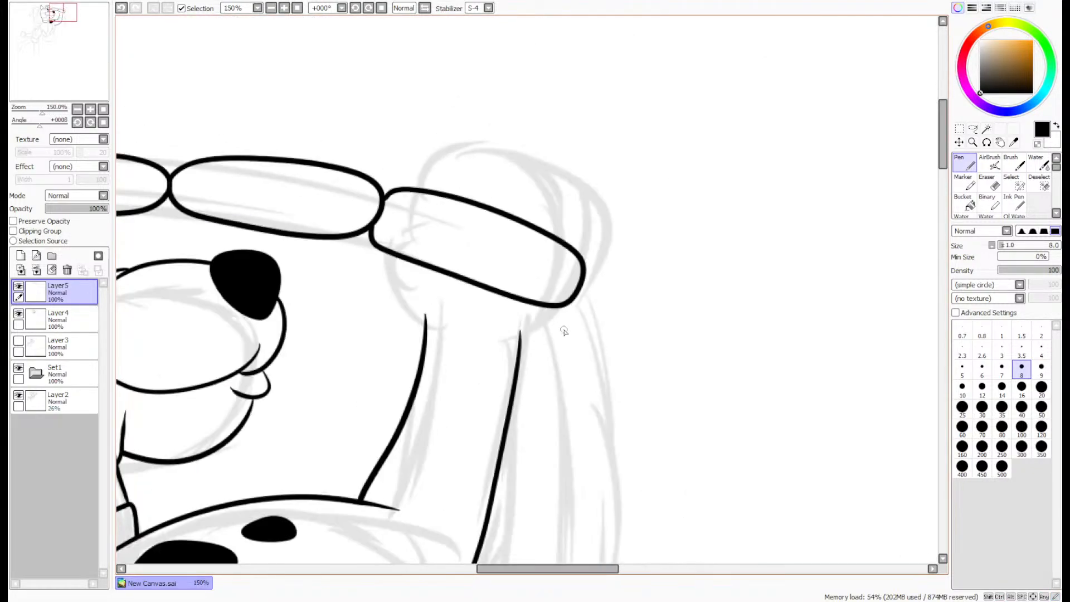
- Ink a fourth link hanging down from the end of the third link beside the raised forearm
{"action": "scroll", "coordinate": [566, 329], "scroll_direction": "up", "scroll_amount": 1}
{"action": "scroll", "coordinate": [613, 129], "scroll_direction": "down", "scroll_amount": 3}
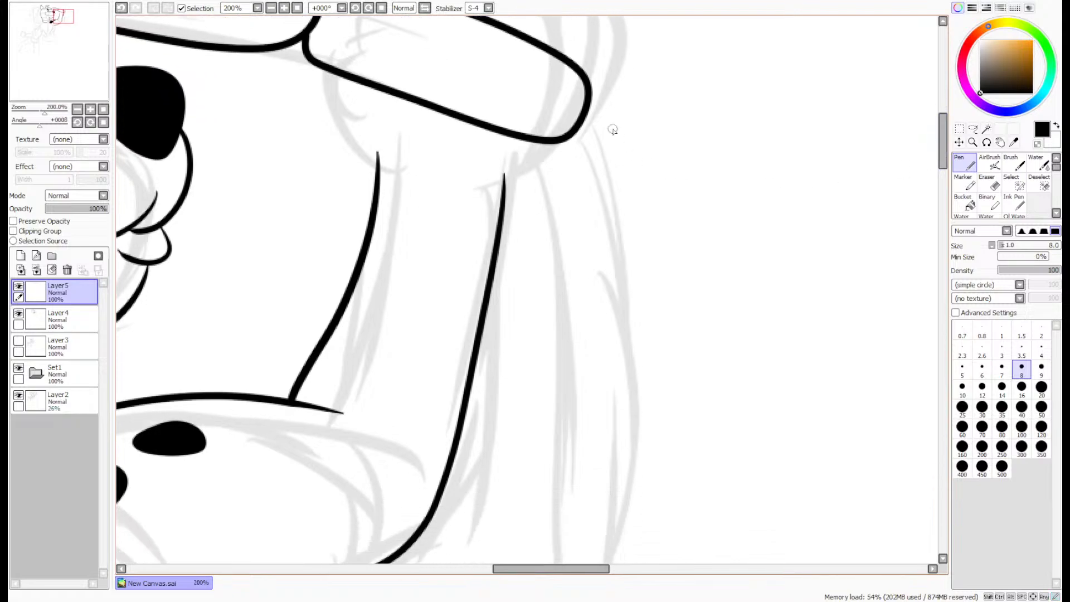
{"action": "mouse_move", "coordinate": [591, 103]}
{"action": "left_mouse_down"}
{"action": "mouse_move", "coordinate": [624, 181]}
{"action": "mouse_move", "coordinate": [632, 287]}
{"action": "mouse_move", "coordinate": [610, 338]}
{"action": "mouse_move", "coordinate": [552, 327]}
{"action": "mouse_move", "coordinate": [533, 231]}
{"action": "mouse_move", "coordinate": [539, 156]}
{"action": "left_mouse_up"}
{"action": "key", "text": "ctrl+z"}
{"action": "mouse_move", "coordinate": [624, 288]}
{"action": "left_mouse_down"}
{"action": "mouse_move", "coordinate": [543, 329]}
{"action": "mouse_move", "coordinate": [531, 236]}
{"action": "mouse_move", "coordinate": [530, 177]}
{"action": "left_mouse_up"}
{"action": "key", "text": "ctrl+z"}
{"action": "mouse_move", "coordinate": [591, 98]}
{"action": "left_mouse_down"}
{"action": "mouse_move", "coordinate": [616, 132]}
{"action": "mouse_move", "coordinate": [637, 267]}
{"action": "mouse_move", "coordinate": [626, 331]}
{"action": "mouse_move", "coordinate": [573, 340]}
{"action": "mouse_move", "coordinate": [542, 279]}
{"action": "mouse_move", "coordinate": [536, 140]}
{"action": "left_mouse_up"}
{"action": "scroll", "coordinate": [572, 106], "scroll_direction": "up", "scroll_amount": 6}
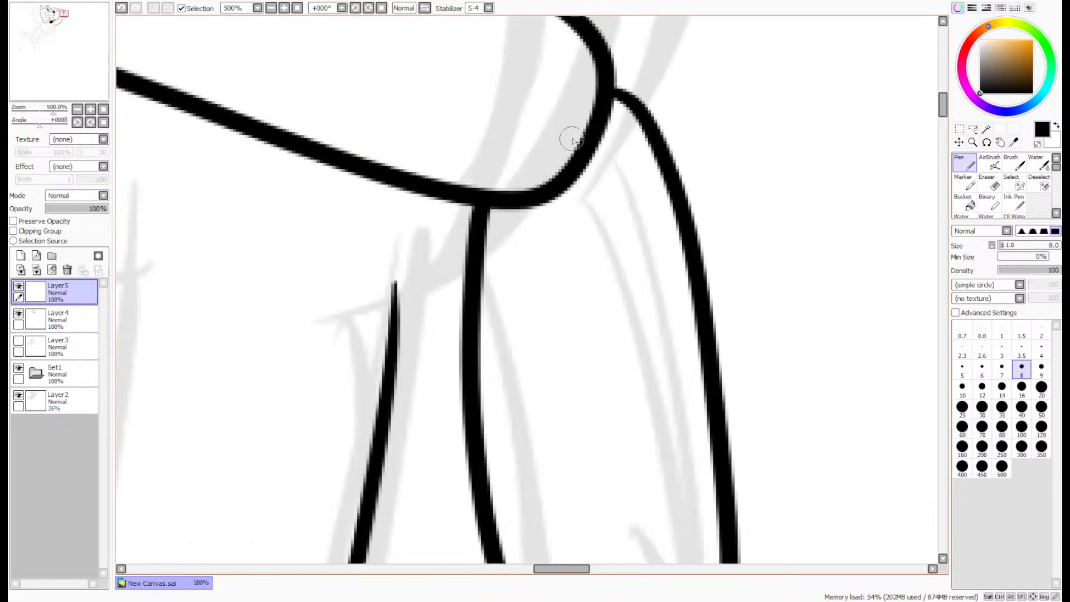
{"action": "mouse_move", "coordinate": [743, 145]}
{"action": "left_mouse_down"}
{"action": "mouse_move", "coordinate": [690, 52]}
{"action": "mouse_move", "coordinate": [652, 37]}
{"action": "left_mouse_up"}
{"action": "scroll", "coordinate": [654, 39], "scroll_direction": "down", "scroll_amount": 5}
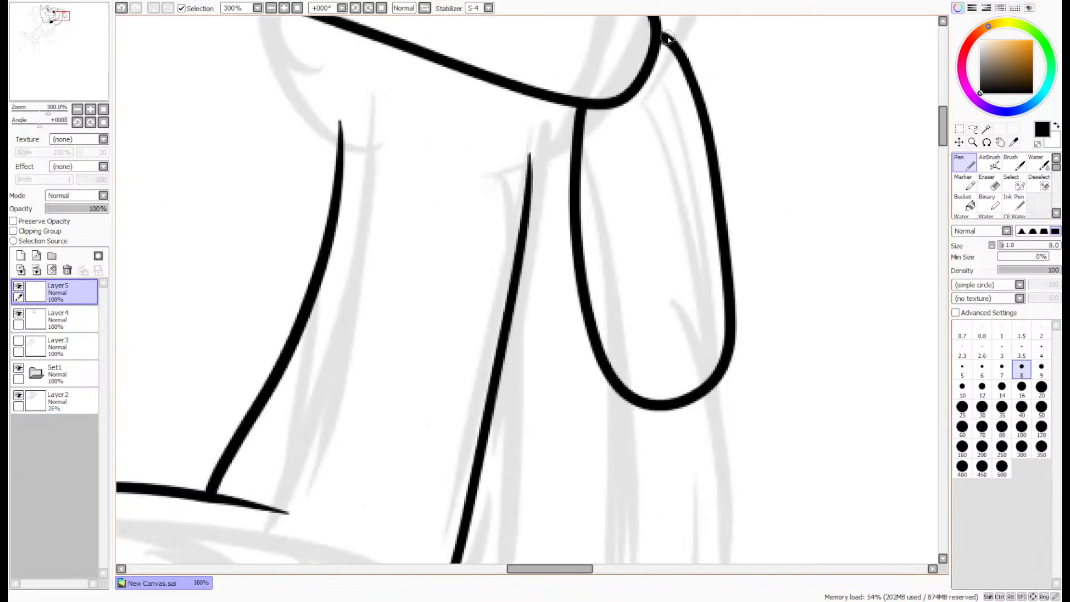
- Try to ink a fifth link hanging below the fourth and undo both attempts
{"action": "scroll", "coordinate": [669, 167], "scroll_direction": "up", "scroll_amount": 3}
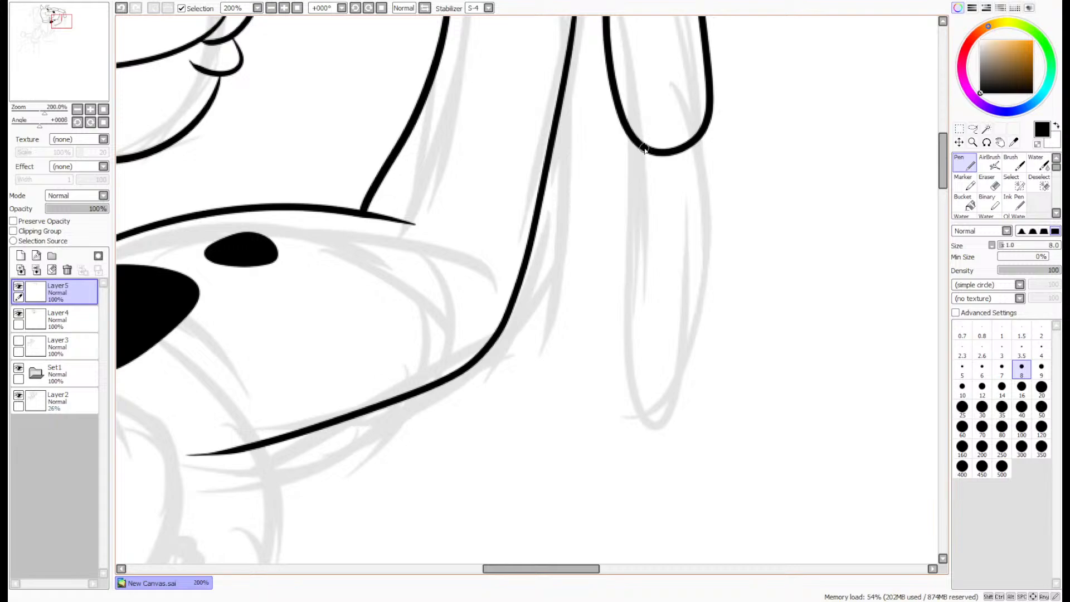
{"action": "mouse_move", "coordinate": [645, 149]}
{"action": "left_mouse_down"}
{"action": "mouse_move", "coordinate": [609, 244]}
{"action": "mouse_move", "coordinate": [605, 334]}
{"action": "mouse_move", "coordinate": [617, 392]}
{"action": "mouse_move", "coordinate": [670, 401]}
{"action": "mouse_move", "coordinate": [698, 342]}
{"action": "mouse_move", "coordinate": [703, 173]}
{"action": "left_mouse_up"}
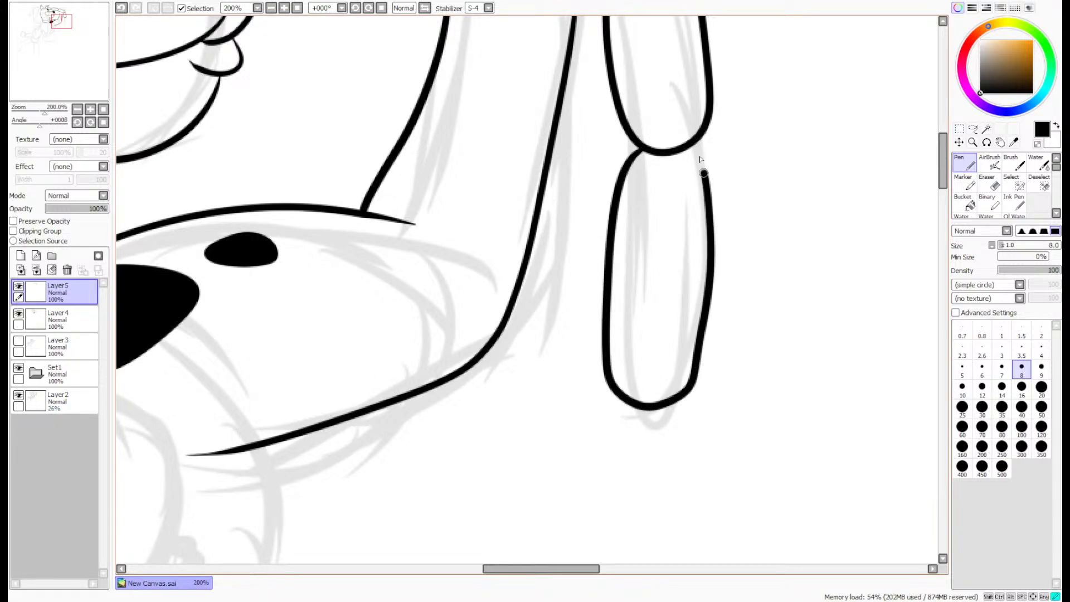
{"action": "key", "text": "ctrl+z"}
{"action": "mouse_move", "coordinate": [635, 149]}
{"action": "left_mouse_down"}
{"action": "mouse_move", "coordinate": [607, 233]}
{"action": "mouse_move", "coordinate": [601, 340]}
{"action": "mouse_move", "coordinate": [617, 388]}
{"action": "mouse_move", "coordinate": [668, 393]}
{"action": "mouse_move", "coordinate": [694, 351]}
{"action": "mouse_move", "coordinate": [703, 165]}
{"action": "mouse_move", "coordinate": [691, 140]}
{"action": "left_mouse_up"}
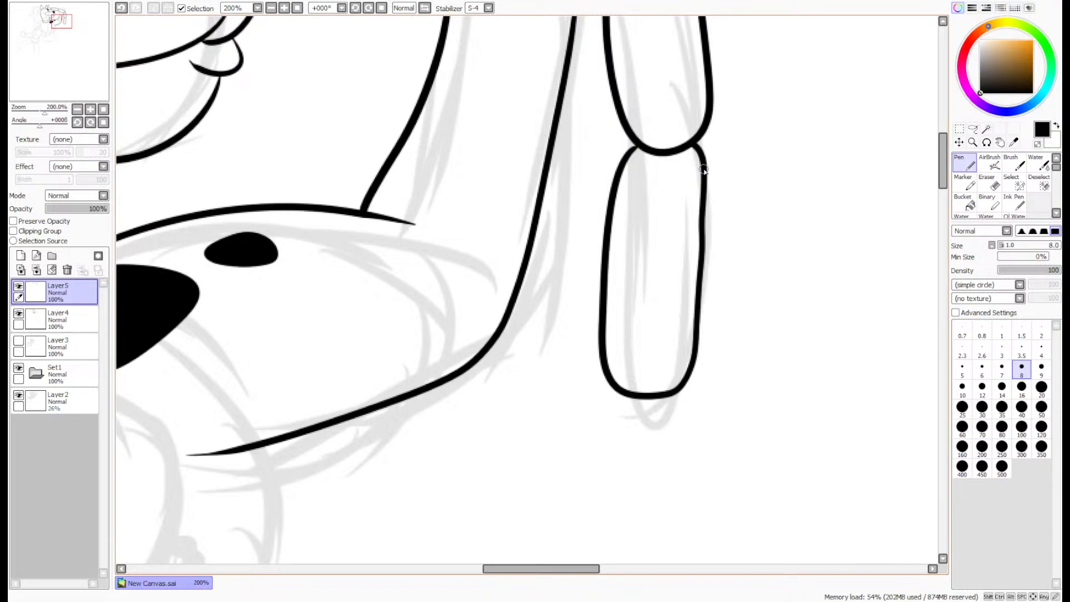
{"action": "key", "text": "ctrl+z"}
- Add another new layer and ink the fifth hanging link on it, with its upper ends overlapping the fourth link
{"action": "left_click", "coordinate": [20, 255]}
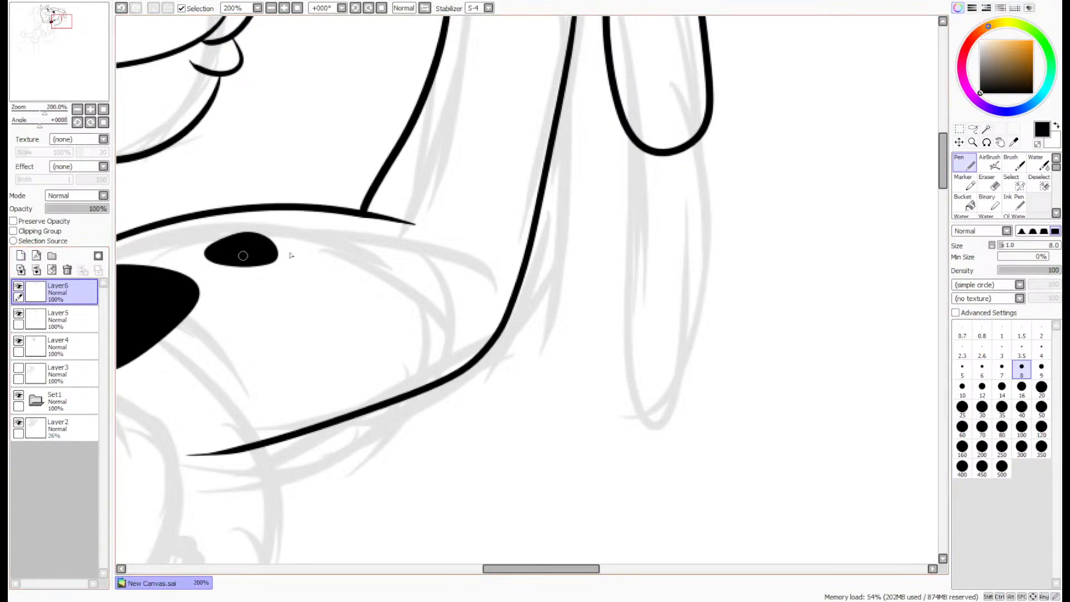
{"action": "mouse_move", "coordinate": [628, 140]}
{"action": "left_mouse_down"}
{"action": "mouse_move", "coordinate": [600, 236]}
{"action": "mouse_move", "coordinate": [591, 360]}
{"action": "mouse_move", "coordinate": [624, 413]}
{"action": "mouse_move", "coordinate": [673, 399]}
{"action": "mouse_move", "coordinate": [689, 322]}
{"action": "mouse_move", "coordinate": [685, 163]}
{"action": "mouse_move", "coordinate": [714, 191]}
{"action": "mouse_move", "coordinate": [684, 355]}
{"action": "mouse_move", "coordinate": [626, 407]}
{"action": "mouse_move", "coordinate": [596, 337]}
{"action": "mouse_move", "coordinate": [604, 215]}
{"action": "mouse_move", "coordinate": [627, 125]}
{"action": "mouse_move", "coordinate": [695, 130]}
{"action": "mouse_move", "coordinate": [719, 193]}
{"action": "mouse_move", "coordinate": [718, 309]}
{"action": "mouse_move", "coordinate": [691, 383]}
{"action": "mouse_move", "coordinate": [631, 396]}
{"action": "mouse_move", "coordinate": [613, 227]}
{"action": "left_mouse_up"}
{"action": "key", "text": "ctrl+z"}
{"action": "key", "text": "ctrl+z"}
{"action": "key", "text": "ctrl+z"}
{"action": "mouse_move", "coordinate": [694, 120]}
{"action": "left_mouse_down"}
{"action": "mouse_move", "coordinate": [726, 189]}
{"action": "mouse_move", "coordinate": [704, 397]}
{"action": "mouse_move", "coordinate": [624, 373]}
{"action": "mouse_move", "coordinate": [628, 200]}
{"action": "mouse_move", "coordinate": [662, 121]}
{"action": "left_mouse_up"}
- Narrow the fifth link with Free Deform and shift it slightly so it lines up under the fourth link
{"action": "left_click", "coordinate": [959, 129]}
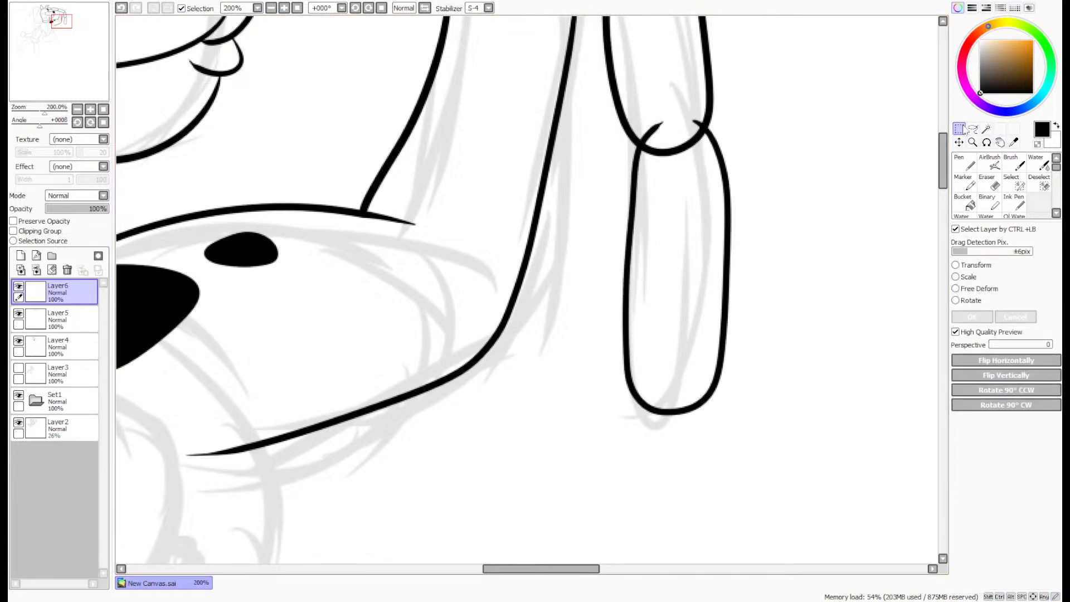
{"action": "left_click", "coordinate": [955, 289]}
{"action": "left_click_drag", "start_coordinate": [733, 268], "coordinate": [725, 268]}
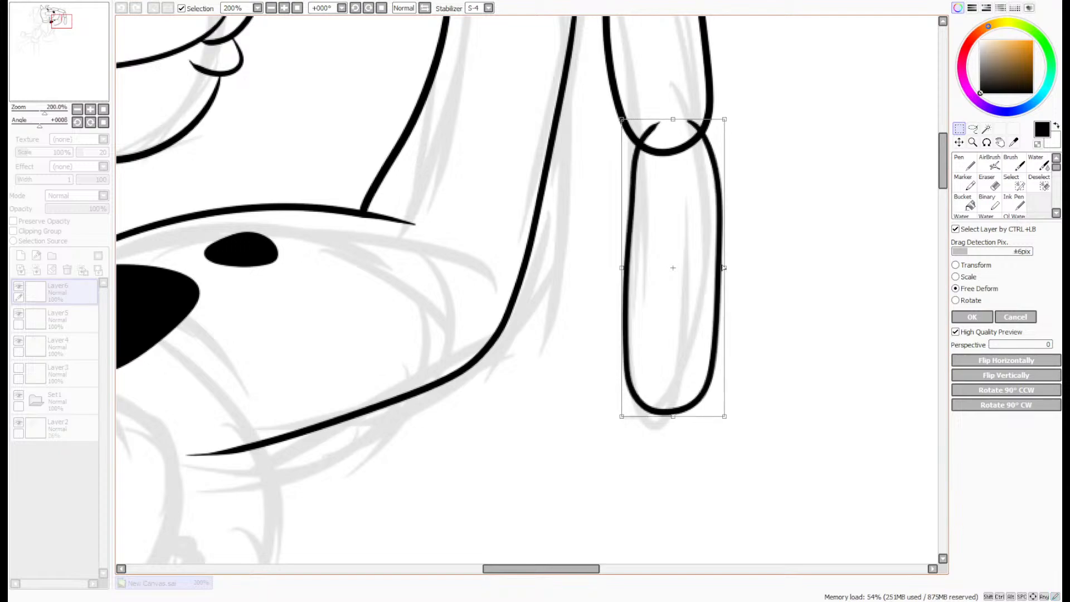
{"action": "left_click_drag", "start_coordinate": [685, 349], "coordinate": [677, 353]}
{"action": "key", "text": "Return"}
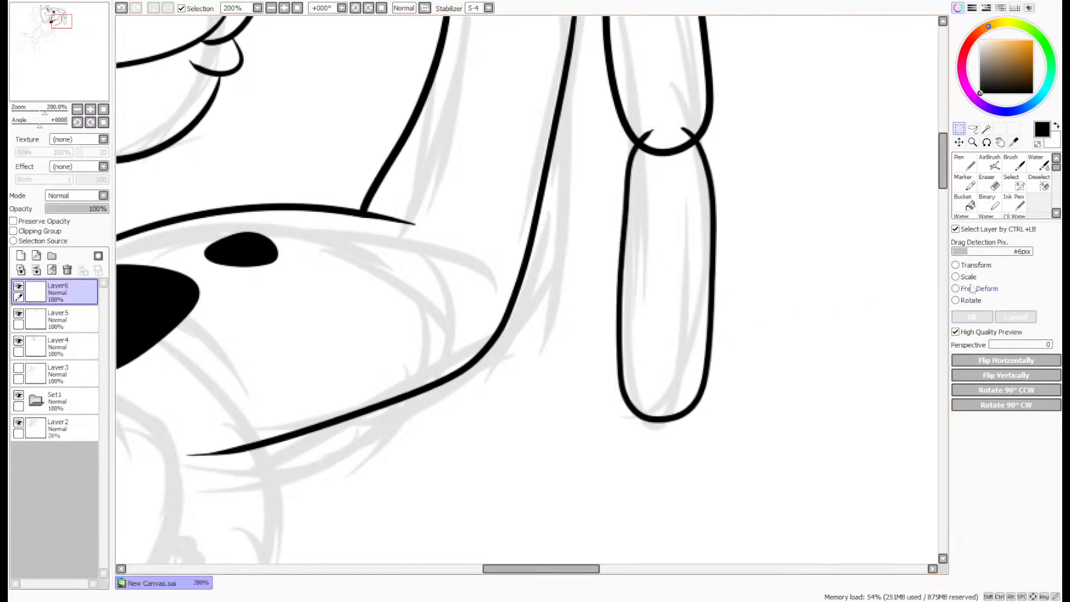
- Erase the fifth link's line ends inside the fourth link and merge its layer down into Layer5
{"action": "key", "text": "e"}
{"action": "scroll", "coordinate": [691, 146], "scroll_direction": "up", "scroll_amount": 3}
{"action": "mouse_move", "coordinate": [694, 148]}
{"action": "left_mouse_down"}
{"action": "mouse_move", "coordinate": [693, 167]}
{"action": "mouse_move", "coordinate": [659, 196]}
{"action": "mouse_move", "coordinate": [720, 161]}
{"action": "left_mouse_up"}
{"action": "mouse_move", "coordinate": [616, 193]}
{"action": "left_mouse_down"}
{"action": "mouse_move", "coordinate": [571, 167]}
{"action": "mouse_move", "coordinate": [549, 204]}
{"action": "mouse_move", "coordinate": [538, 187]}
{"action": "mouse_move", "coordinate": [566, 198]}
{"action": "left_mouse_up"}
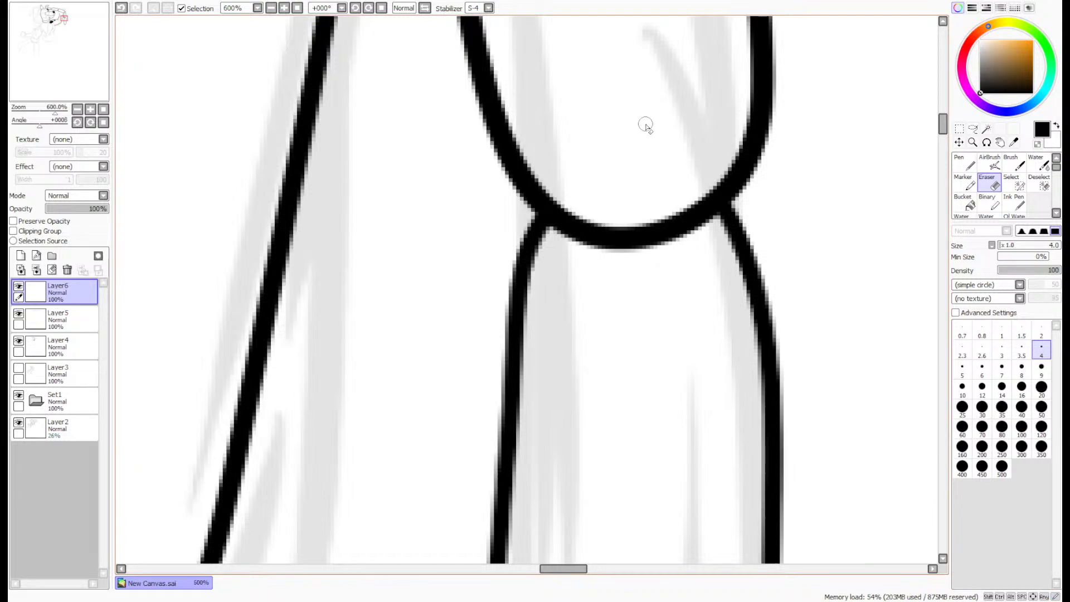
{"action": "left_click", "coordinate": [67, 270]}
{"action": "scroll", "coordinate": [574, 162], "scroll_direction": "down", "scroll_amount": 7}
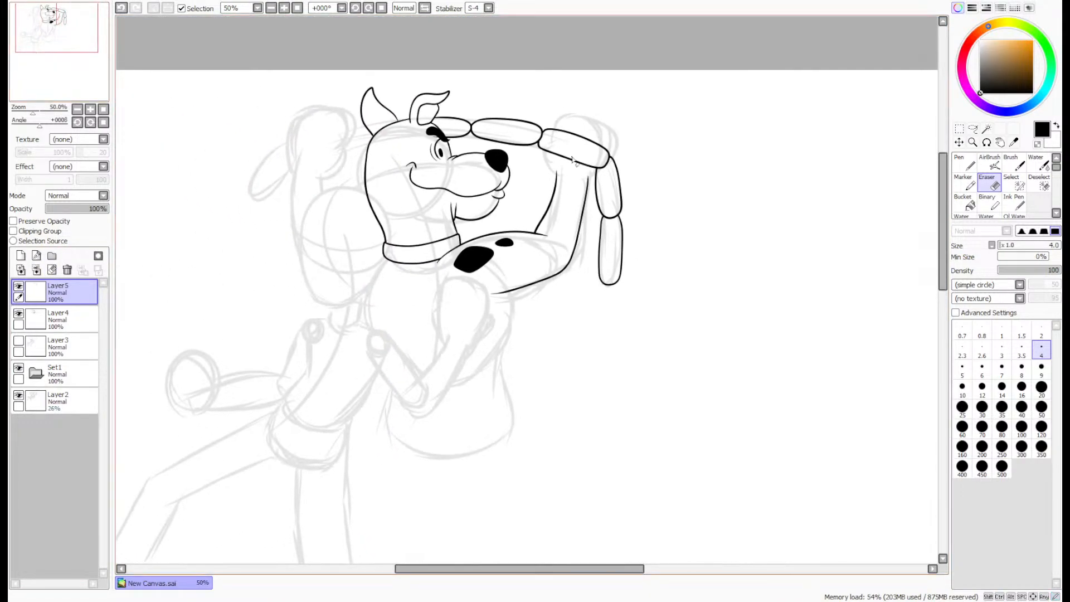
- Ink the rounded end of the link behind the dog's head with the Pen, redrawing its outline across the forehead
{"action": "scroll", "coordinate": [573, 160], "scroll_direction": "up", "scroll_amount": 3}
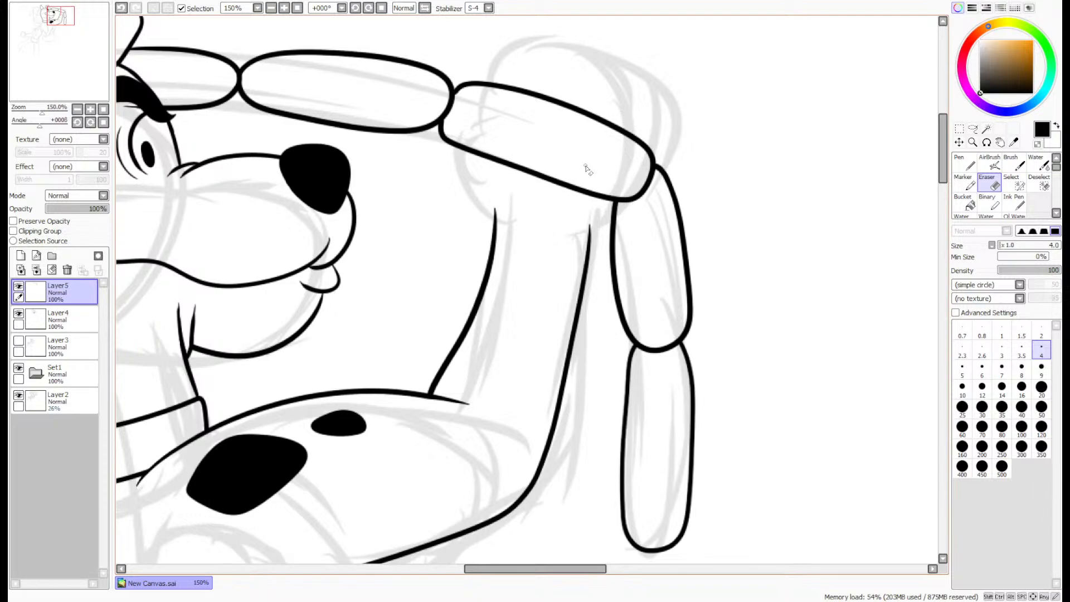
{"action": "key", "text": "n"}
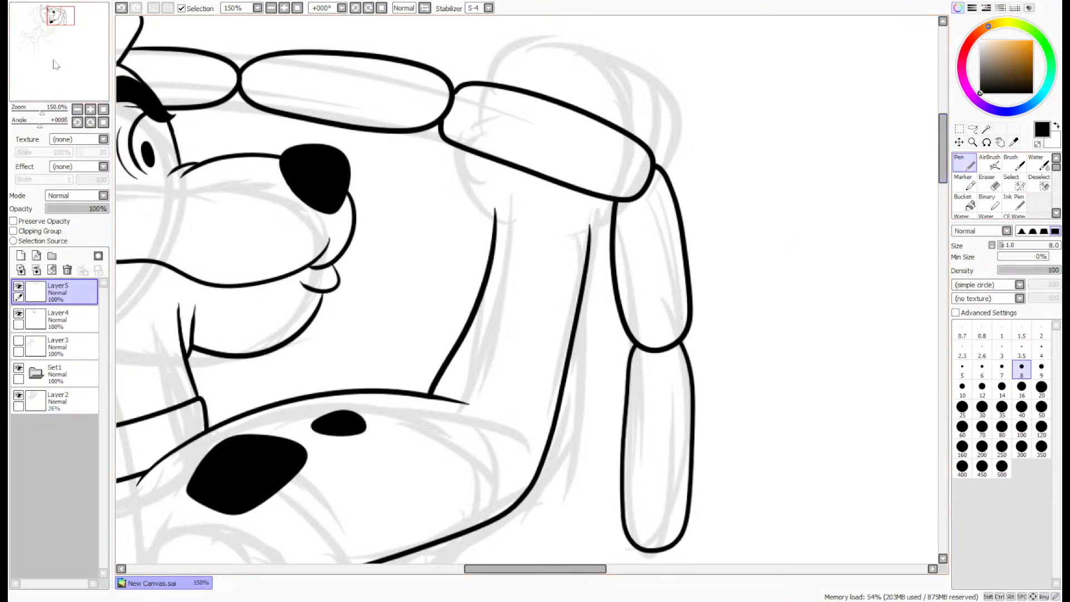
{"action": "left_click_drag", "start_coordinate": [56, 65], "coordinate": [32, 61]}
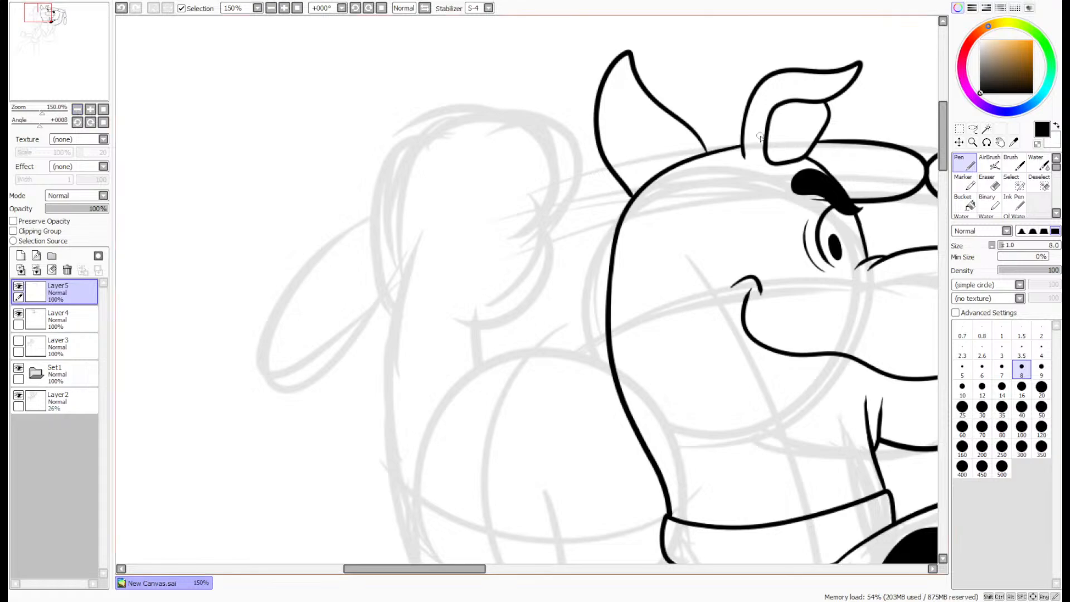
{"action": "scroll", "coordinate": [761, 136], "scroll_direction": "up", "scroll_amount": 2}
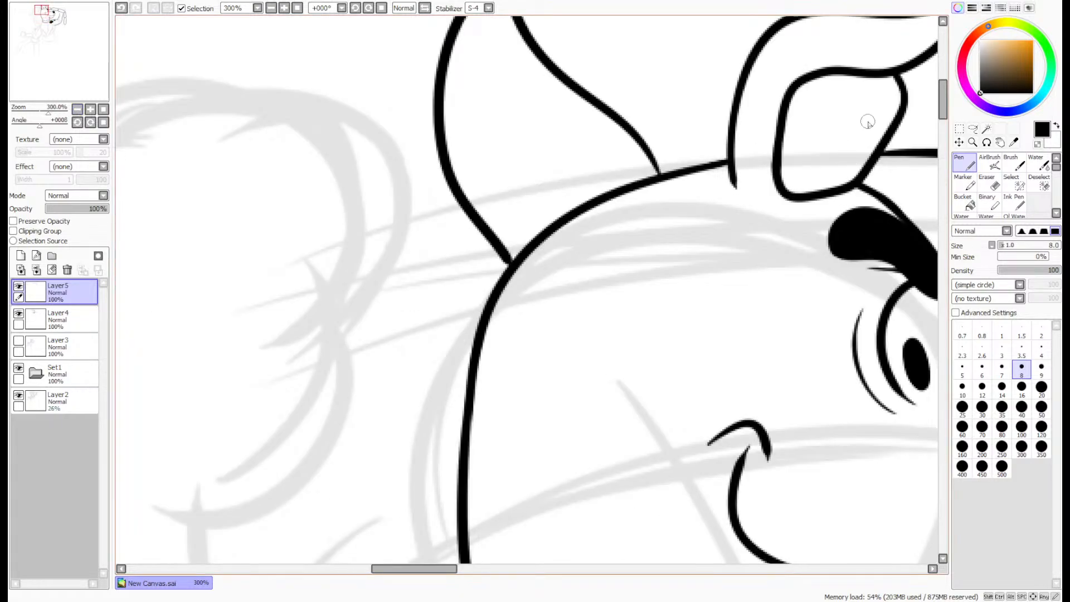
{"action": "scroll", "coordinate": [890, 180], "scroll_direction": "down", "scroll_amount": 1}
{"action": "left_click_drag", "start_coordinate": [71, 67], "coordinate": [74, 69]}
{"action": "scroll", "coordinate": [792, 162], "scroll_direction": "up", "scroll_amount": 1}
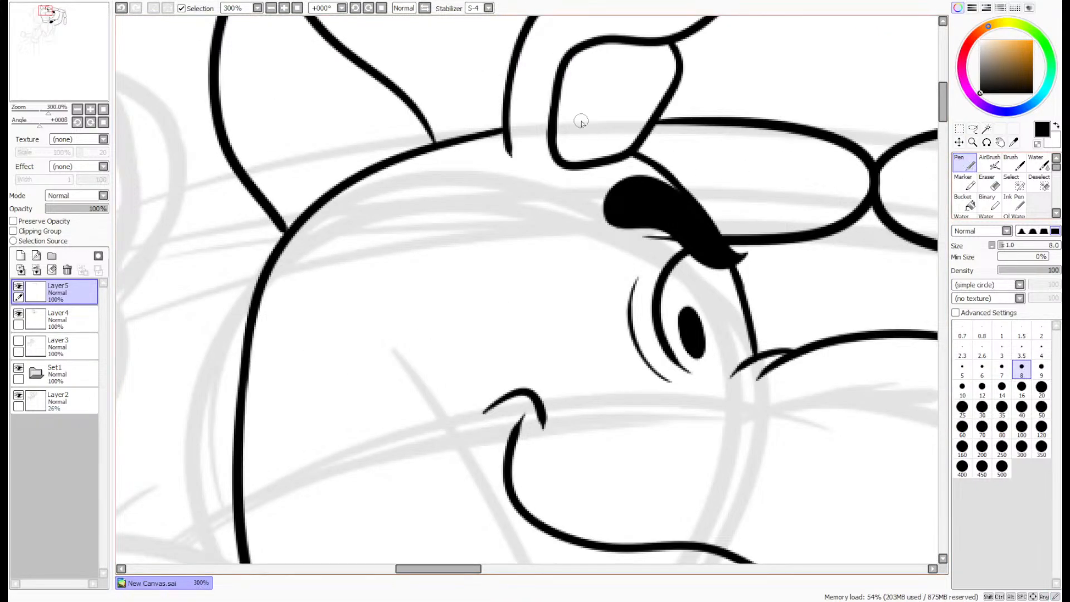
{"action": "mouse_move", "coordinate": [571, 117]}
{"action": "left_mouse_down"}
{"action": "mouse_move", "coordinate": [380, 161]}
{"action": "mouse_move", "coordinate": [379, 270]}
{"action": "mouse_move", "coordinate": [603, 261]}
{"action": "left_mouse_up"}
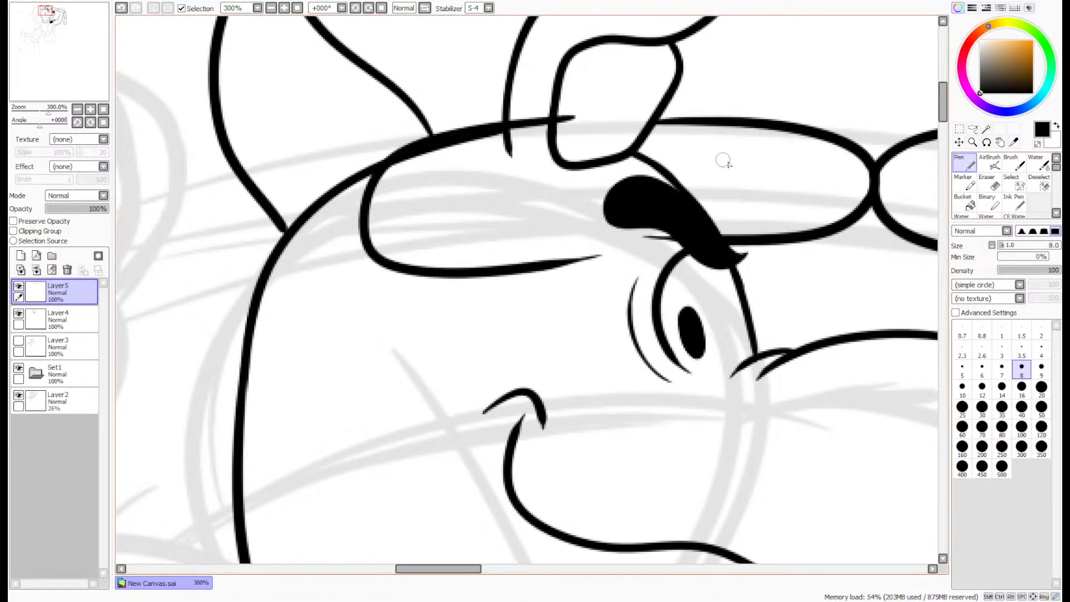
{"action": "key", "text": "ctrl+z"}
{"action": "mouse_move", "coordinate": [609, 124]}
{"action": "left_mouse_down"}
{"action": "mouse_move", "coordinate": [480, 141]}
{"action": "mouse_move", "coordinate": [385, 230]}
{"action": "mouse_move", "coordinate": [486, 252]}
{"action": "mouse_move", "coordinate": [615, 226]}
{"action": "mouse_move", "coordinate": [564, 125]}
{"action": "mouse_move", "coordinate": [409, 175]}
{"action": "mouse_move", "coordinate": [409, 254]}
{"action": "mouse_move", "coordinate": [568, 239]}
{"action": "left_mouse_up"}
{"action": "key", "text": "ctrl+z"}
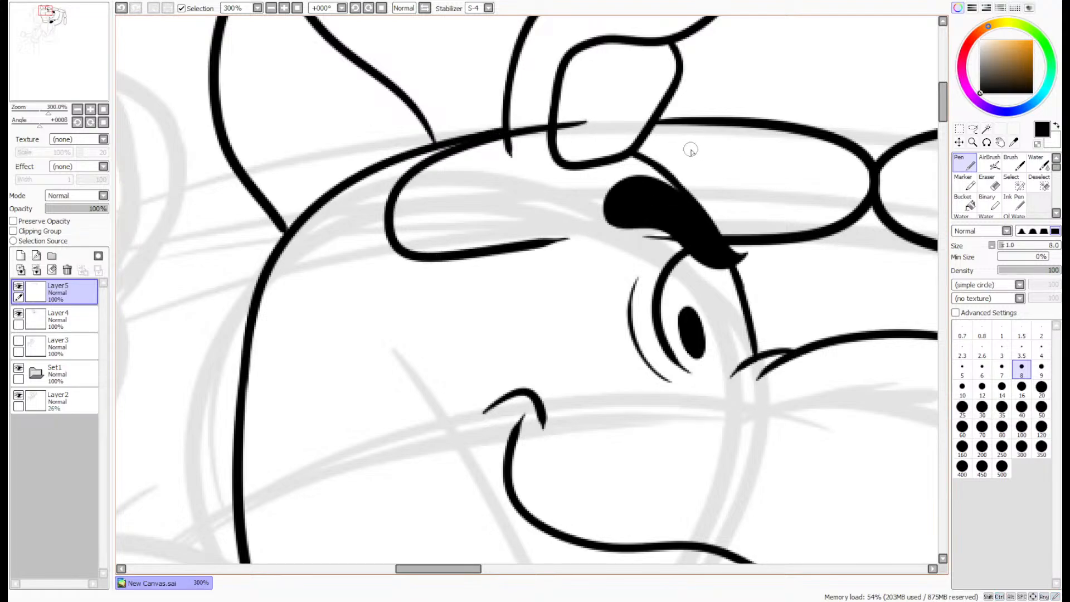
{"action": "left_click", "coordinate": [972, 129]}
{"action": "mouse_move", "coordinate": [608, 114]}
{"action": "left_mouse_down"}
{"action": "mouse_move", "coordinate": [584, 247]}
{"action": "mouse_move", "coordinate": [328, 178]}
{"action": "mouse_move", "coordinate": [580, 113]}
{"action": "left_mouse_up"}
{"action": "key", "text": "ctrl+d"}
- Ink another link extending from behind the dog's head across the back ear to the other sketched hand
{"action": "left_click_drag", "start_coordinate": [67, 65], "coordinate": [60, 66]}
{"action": "left_click", "coordinate": [967, 163]}
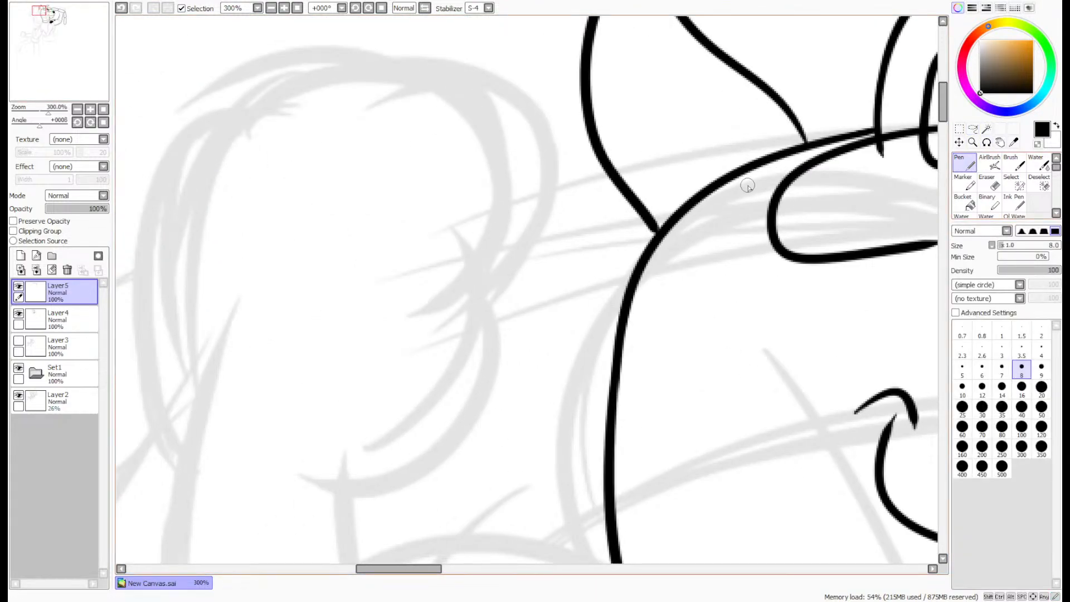
{"action": "mouse_move", "coordinate": [751, 193]}
{"action": "left_mouse_down"}
{"action": "mouse_move", "coordinate": [658, 170]}
{"action": "mouse_move", "coordinate": [428, 212]}
{"action": "mouse_move", "coordinate": [400, 307]}
{"action": "left_mouse_up"}
{"action": "key", "text": "ctrl+z"}
{"action": "mouse_move", "coordinate": [759, 194]}
{"action": "left_mouse_down"}
{"action": "mouse_move", "coordinate": [749, 180]}
{"action": "mouse_move", "coordinate": [451, 233]}
{"action": "left_mouse_up"}
{"action": "mouse_move", "coordinate": [434, 268]}
{"action": "left_mouse_down"}
{"action": "mouse_move", "coordinate": [667, 292]}
{"action": "mouse_move", "coordinate": [738, 266]}
{"action": "left_mouse_up"}
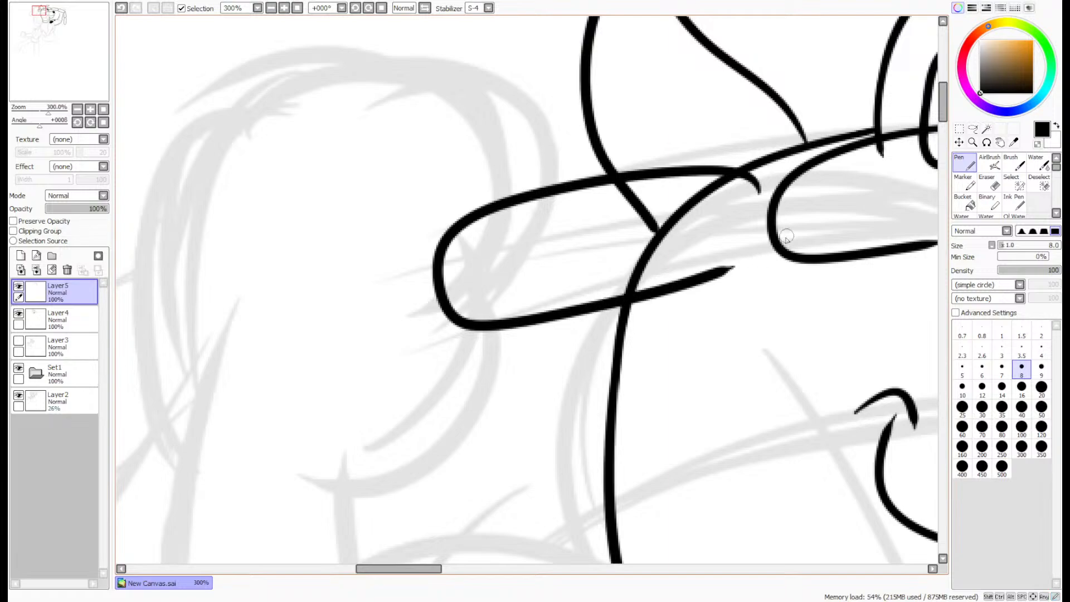
- Lasso the link's line ends inside the dog's head, along the forehead and back of the head, and delete them
{"action": "scroll", "coordinate": [829, 148], "scroll_direction": "down", "scroll_amount": 3}
{"action": "scroll", "coordinate": [824, 153], "scroll_direction": "up", "scroll_amount": 2}
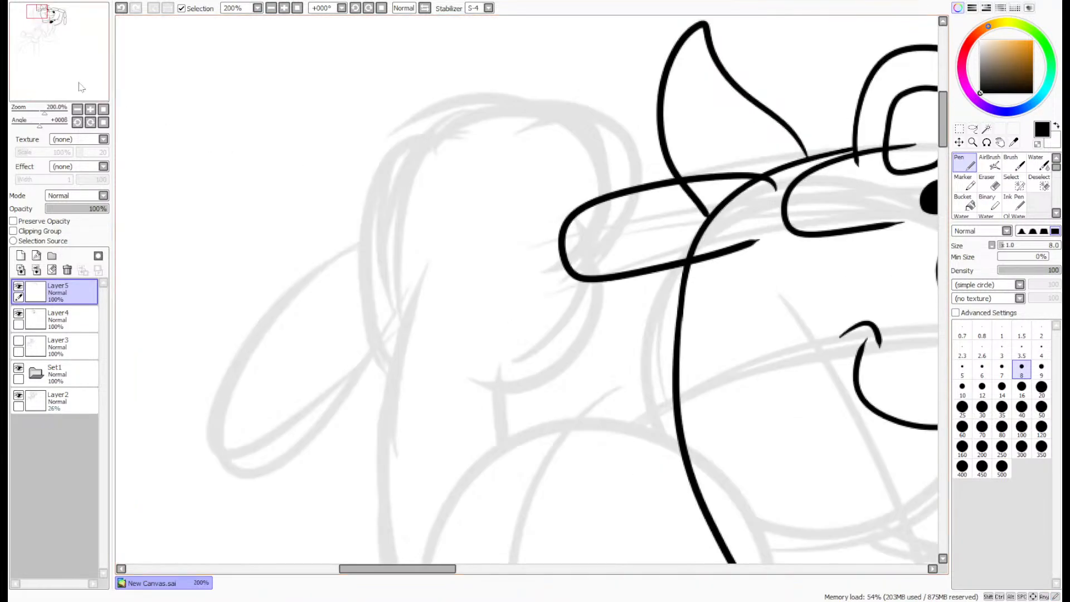
{"action": "left_click_drag", "start_coordinate": [79, 84], "coordinate": [77, 77]}
{"action": "scroll", "coordinate": [690, 260], "scroll_direction": "up", "scroll_amount": 2}
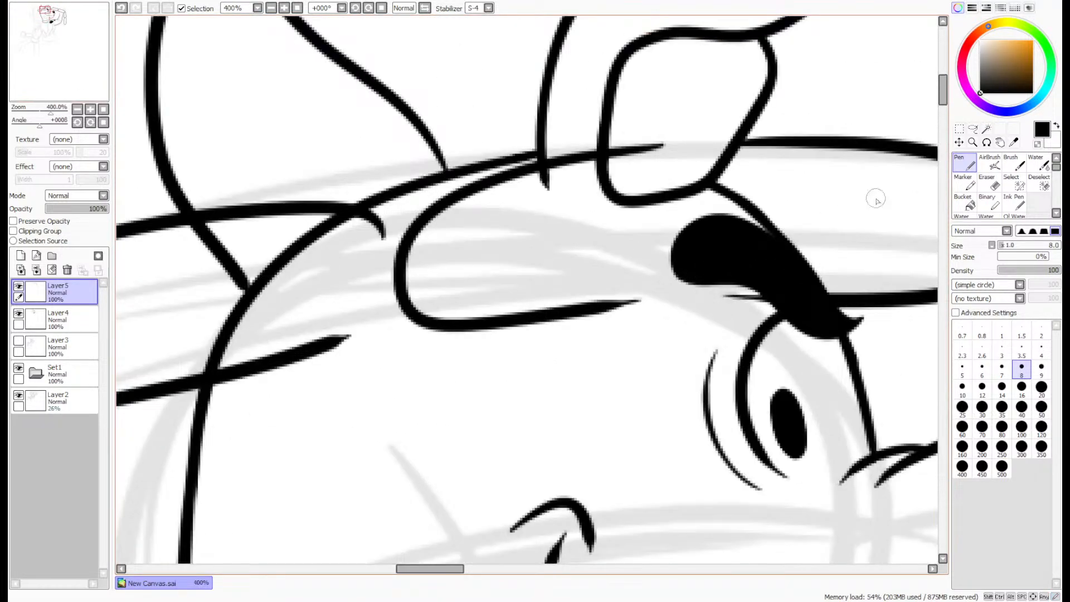
{"action": "left_click", "coordinate": [972, 129]}
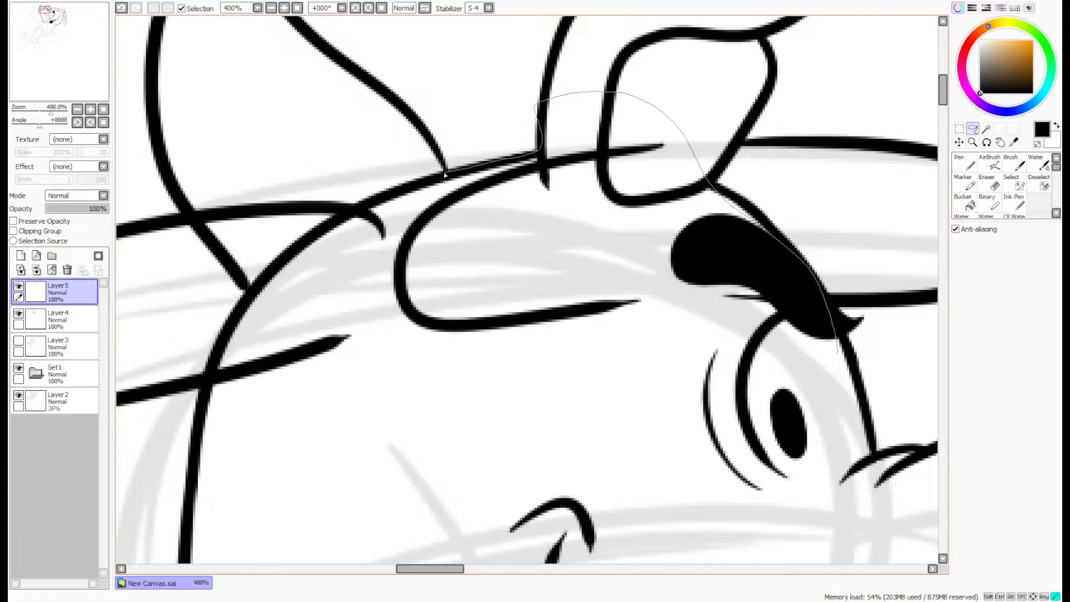
{"action": "left_click_drag", "start_coordinate": [350, 204], "coordinate": [263, 288]}
{"action": "mouse_move", "coordinate": [221, 349]}
{"action": "left_mouse_down"}
{"action": "mouse_move", "coordinate": [353, 444]}
{"action": "mouse_move", "coordinate": [786, 382]}
{"action": "left_mouse_up"}
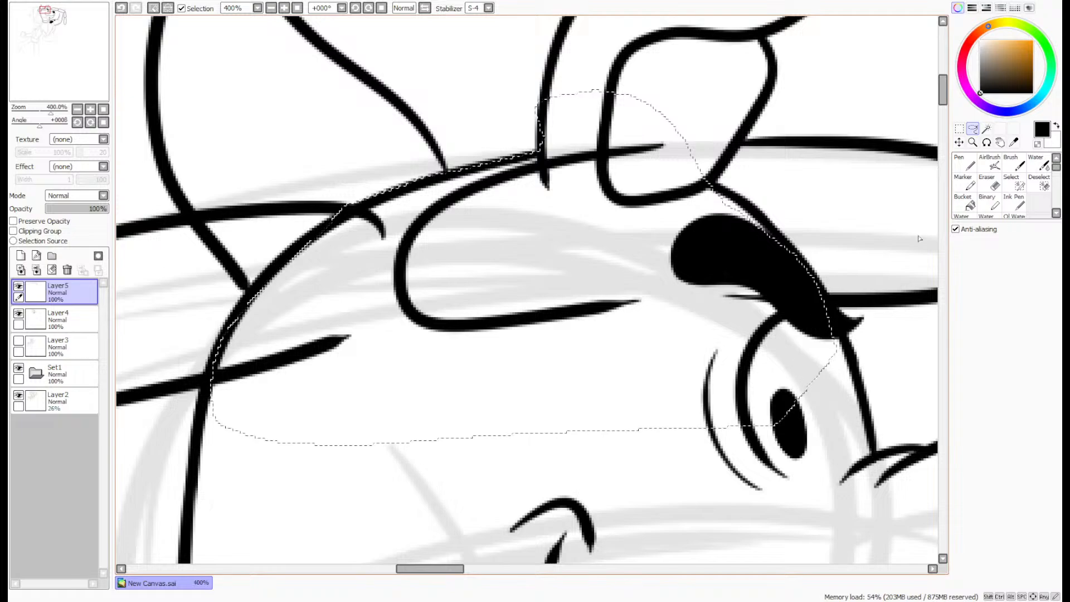
{"action": "key", "text": "Delete"}
{"action": "key", "text": "ctrl+d"}
- Remove the link's upper line inside the dog's back ear by erasing a gap, then lassoing and deleting the remainder
{"action": "left_click", "coordinate": [995, 184]}
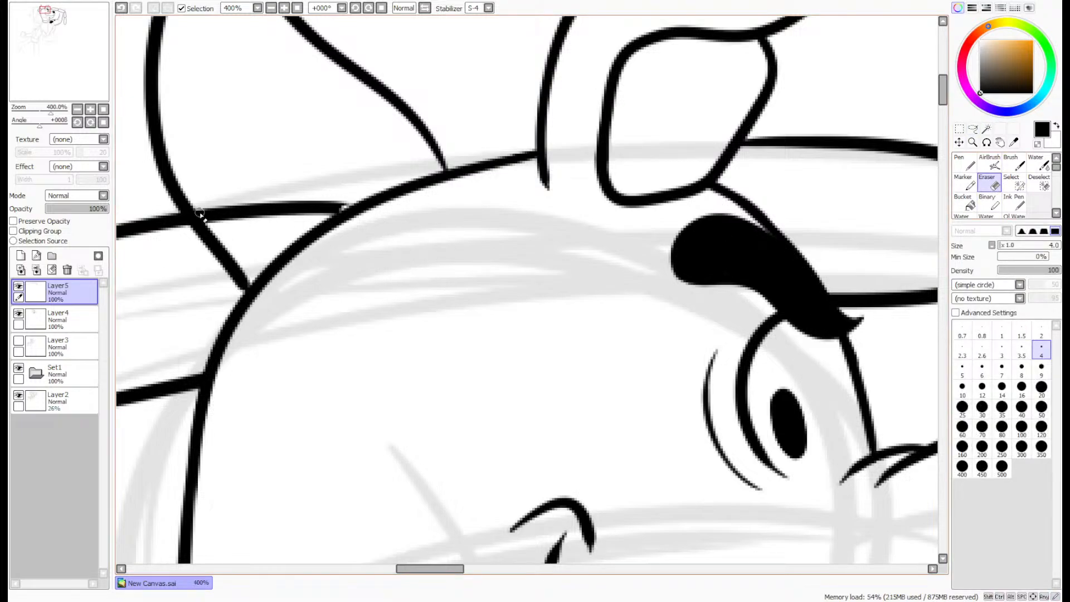
{"action": "left_click_drag", "start_coordinate": [200, 214], "coordinate": [215, 217]}
{"action": "left_click", "coordinate": [973, 128]}
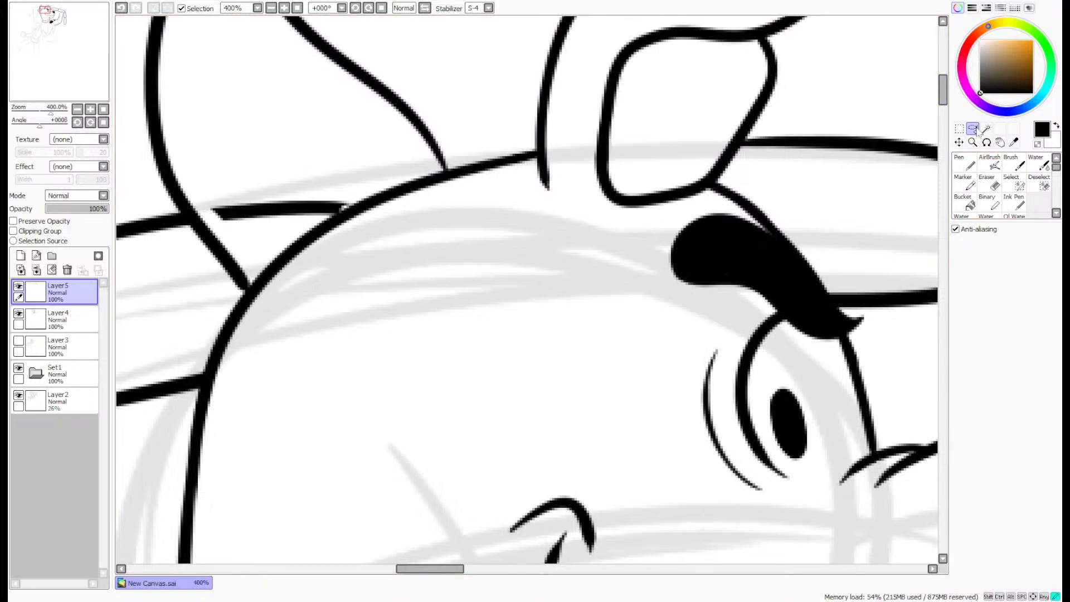
{"action": "left_click_drag", "start_coordinate": [212, 171], "coordinate": [383, 174]}
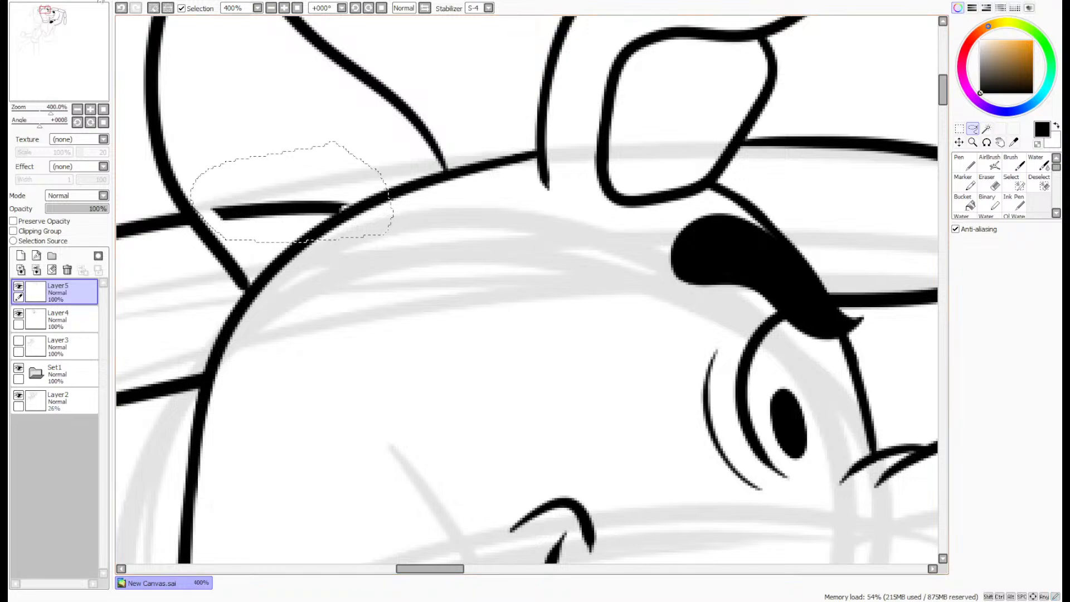
{"action": "key", "text": "Delete"}
{"action": "key", "text": "ctrl+d"}
- Thicken the link's upper line where it meets the front ear with the Pen and erase the overshoot inside the ear
{"action": "scroll", "coordinate": [377, 194], "scroll_direction": "down", "scroll_amount": 3}
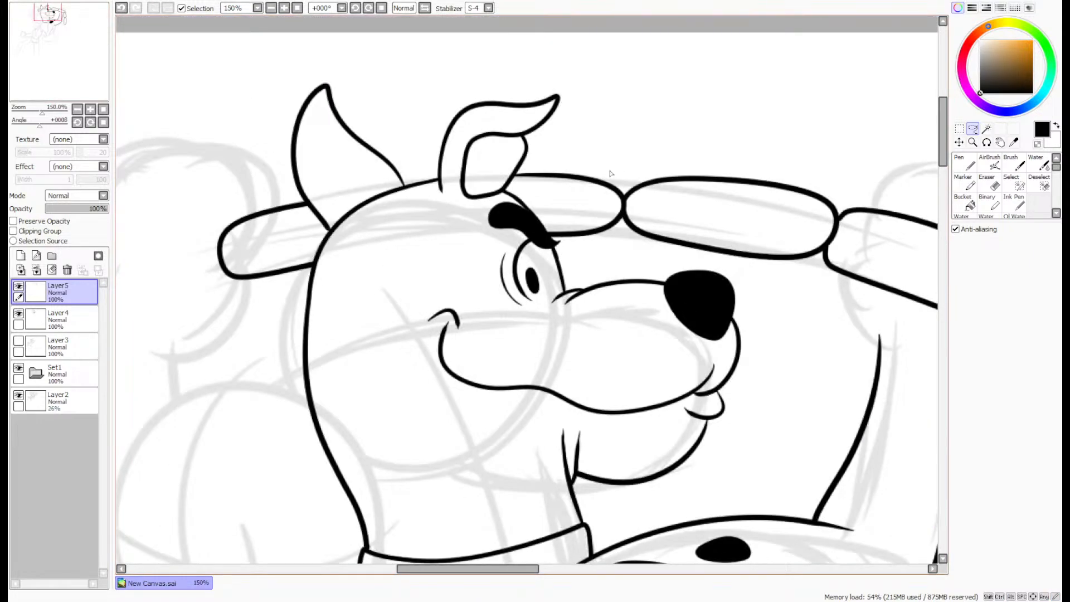
{"action": "scroll", "coordinate": [610, 173], "scroll_direction": "up", "scroll_amount": 5}
{"action": "left_click", "coordinate": [964, 165]}
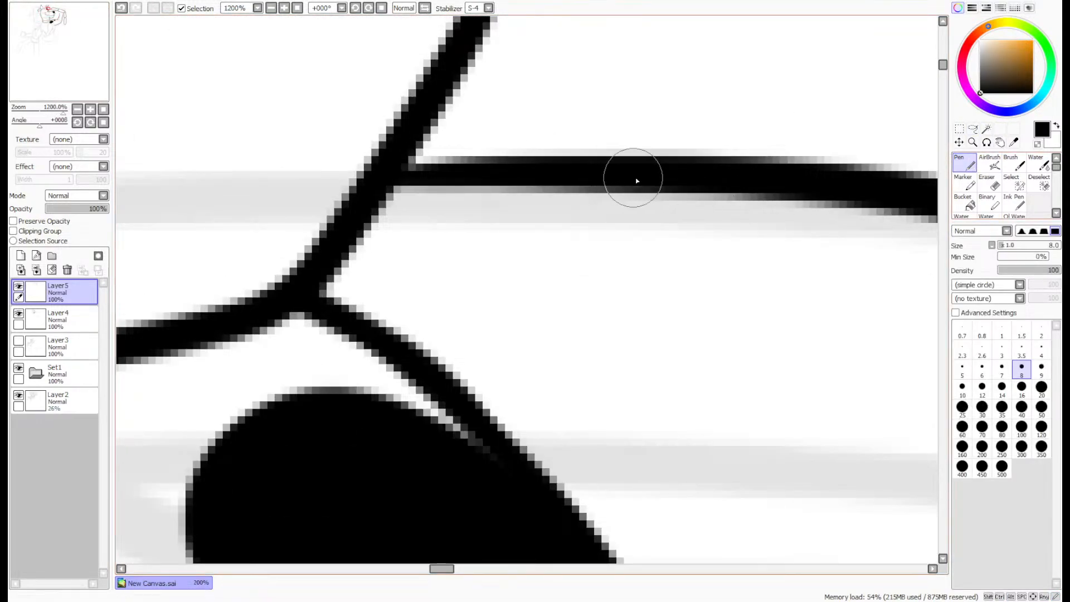
{"action": "key", "text": "e"}
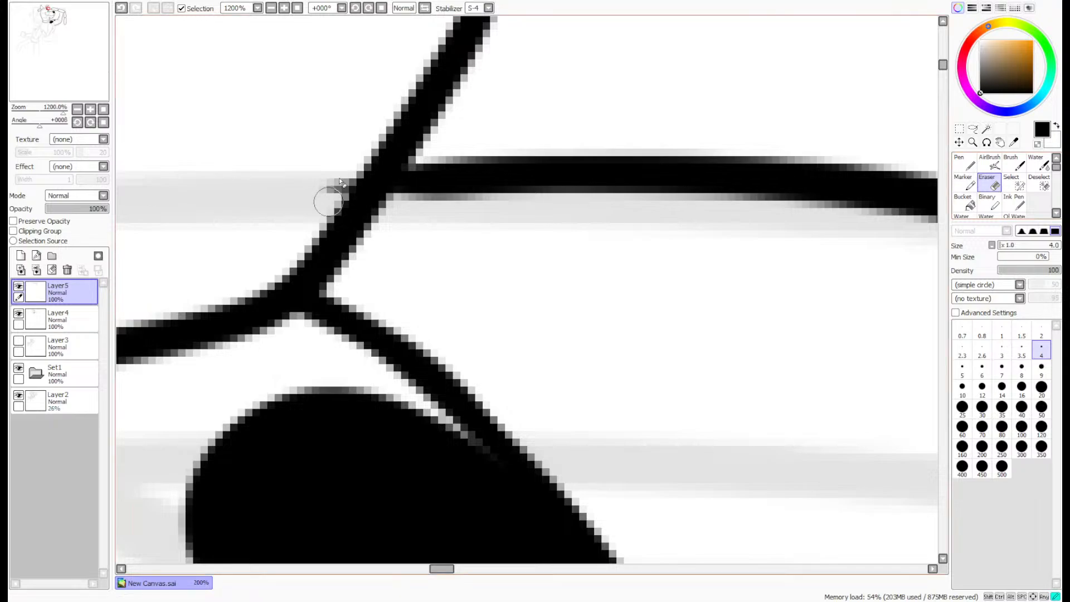
{"action": "scroll", "coordinate": [390, 134], "scroll_direction": "down", "scroll_amount": 8}
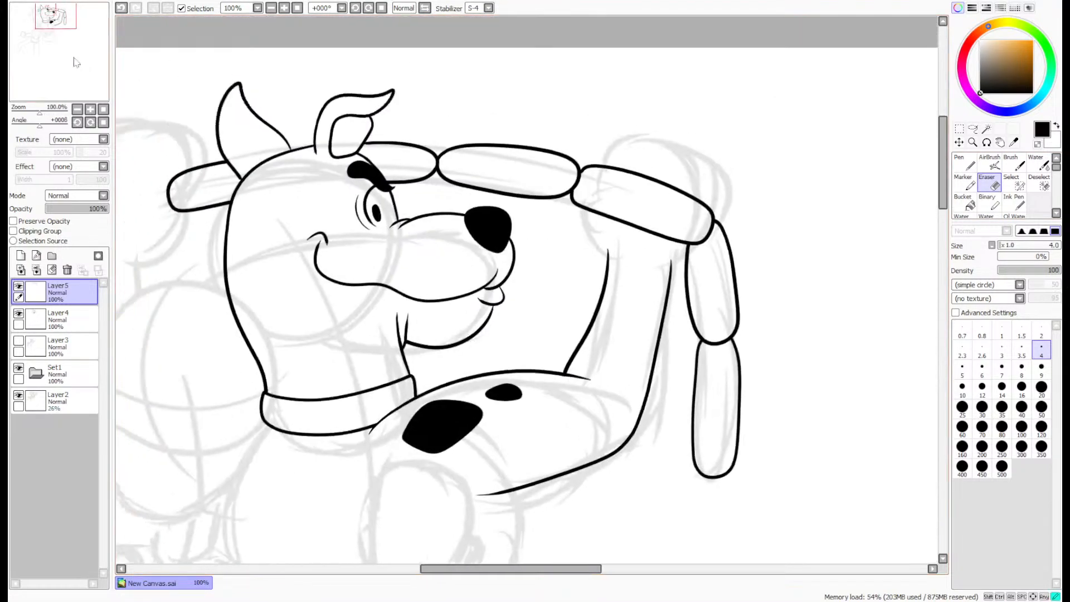
- Ink a separate slanted link over the sketched link hanging beside the far hand, using the size 8 Pen on Layer5
{"action": "left_click_drag", "start_coordinate": [77, 62], "coordinate": [60, 63]}
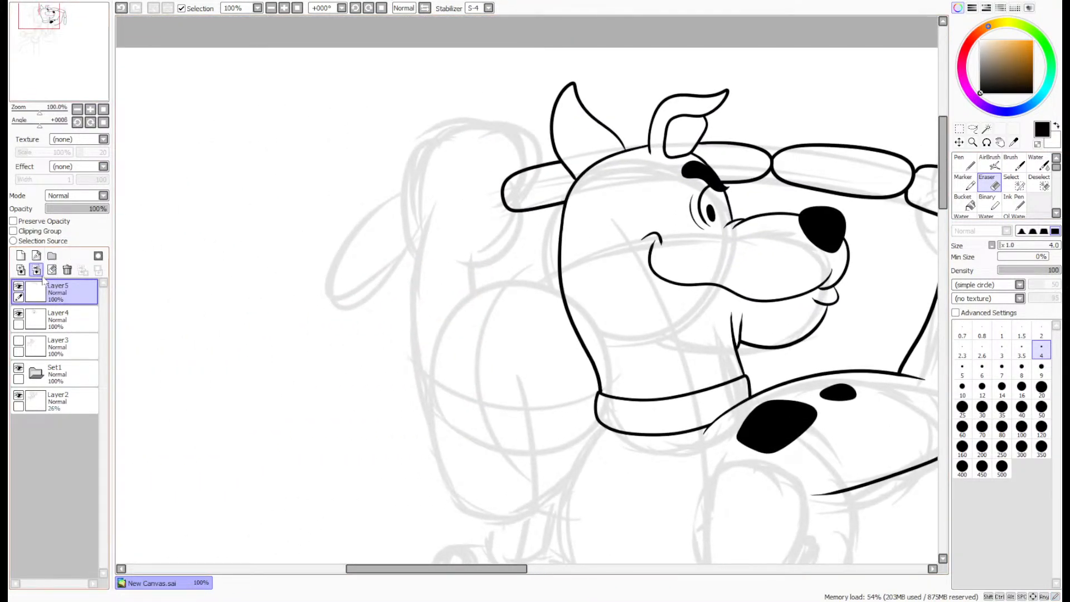
{"action": "left_click", "coordinate": [19, 313]}
{"action": "left_click", "coordinate": [19, 314]}
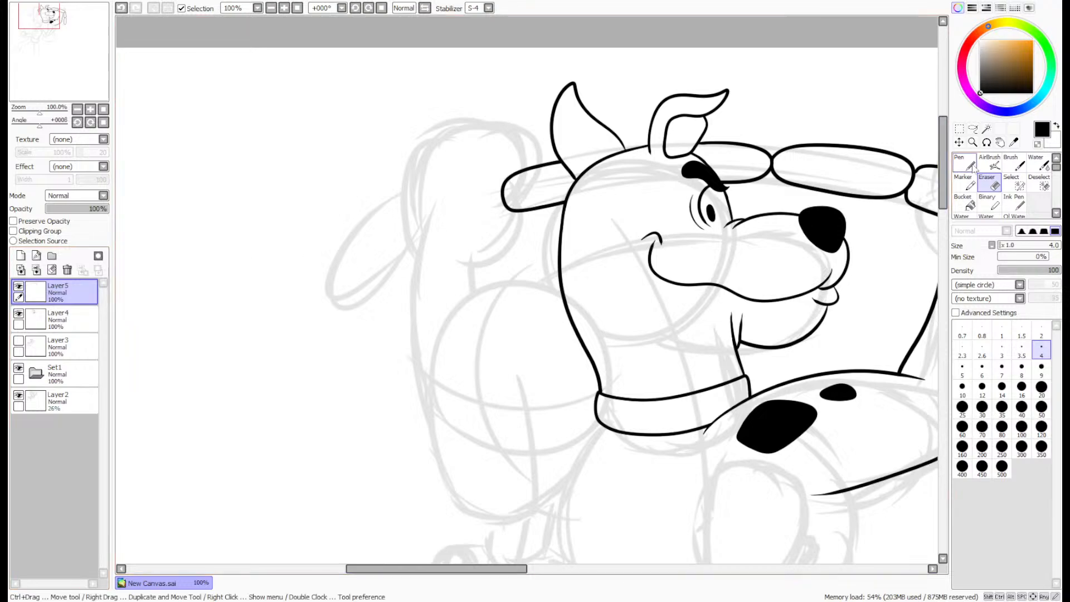
{"action": "left_click", "coordinate": [968, 163]}
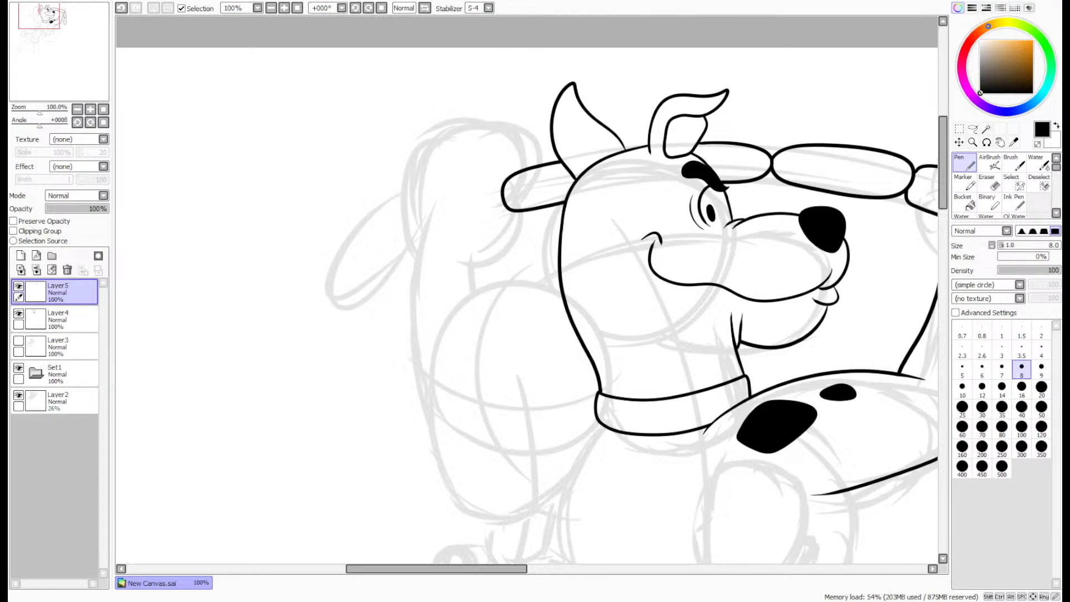
{"action": "scroll", "coordinate": [413, 206], "scroll_direction": "up", "scroll_amount": 2}
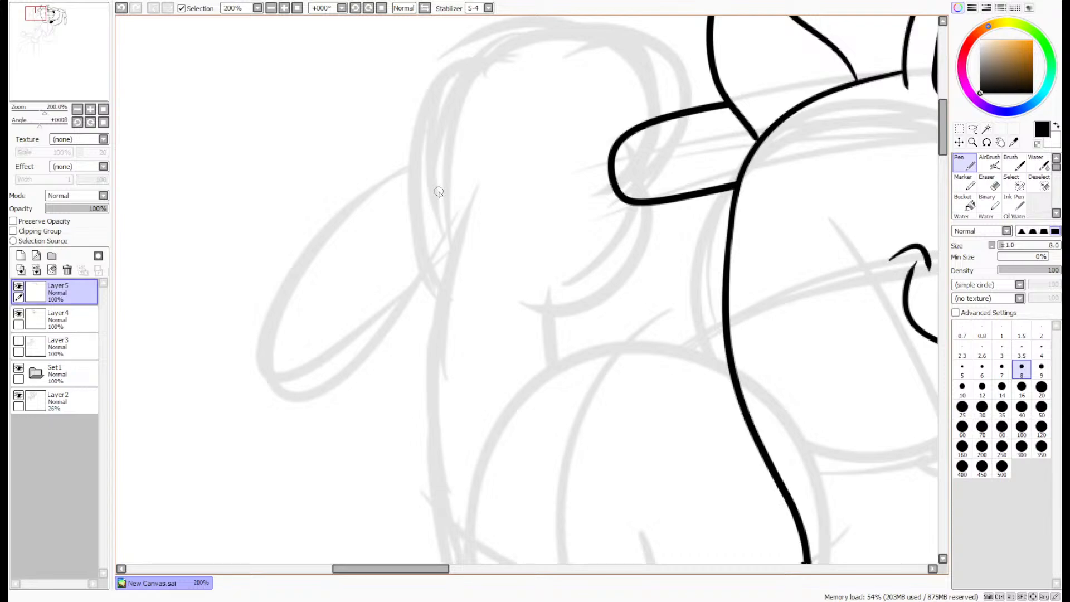
{"action": "left_click_drag", "start_coordinate": [64, 49], "coordinate": [61, 52]}
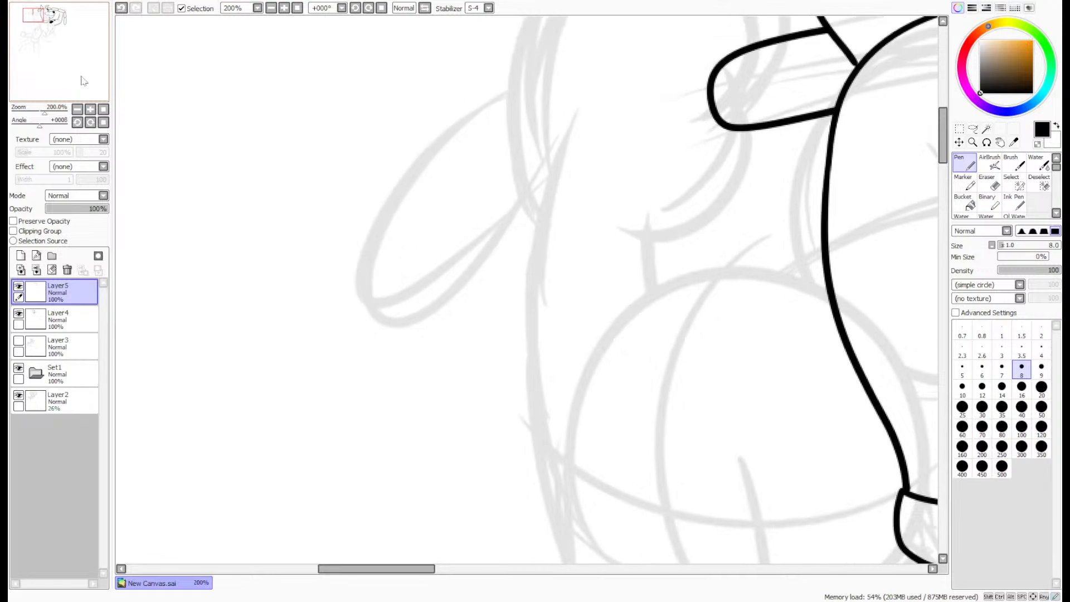
{"action": "mouse_move", "coordinate": [358, 359]}
{"action": "left_mouse_down"}
{"action": "mouse_move", "coordinate": [447, 174]}
{"action": "mouse_move", "coordinate": [574, 150]}
{"action": "mouse_move", "coordinate": [490, 270]}
{"action": "left_mouse_up"}
{"action": "key", "text": "ctrl+z"}
{"action": "mouse_move", "coordinate": [376, 305]}
{"action": "left_mouse_down"}
{"action": "mouse_move", "coordinate": [520, 107]}
{"action": "mouse_move", "coordinate": [590, 139]}
{"action": "mouse_move", "coordinate": [471, 298]}
{"action": "mouse_move", "coordinate": [381, 334]}
{"action": "mouse_move", "coordinate": [426, 212]}
{"action": "left_mouse_up"}
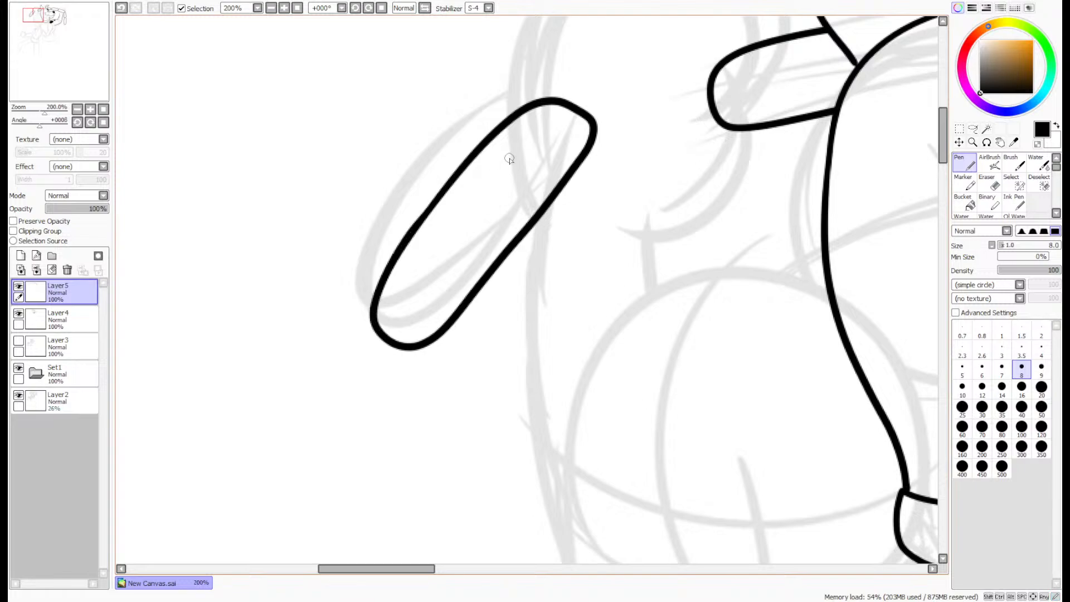
- Smooth the kink along the slanted link's outer edge by going over it with the Pen
{"action": "left_click", "coordinate": [987, 184]}
{"action": "scroll", "coordinate": [425, 214], "scroll_direction": "up", "scroll_amount": 7}
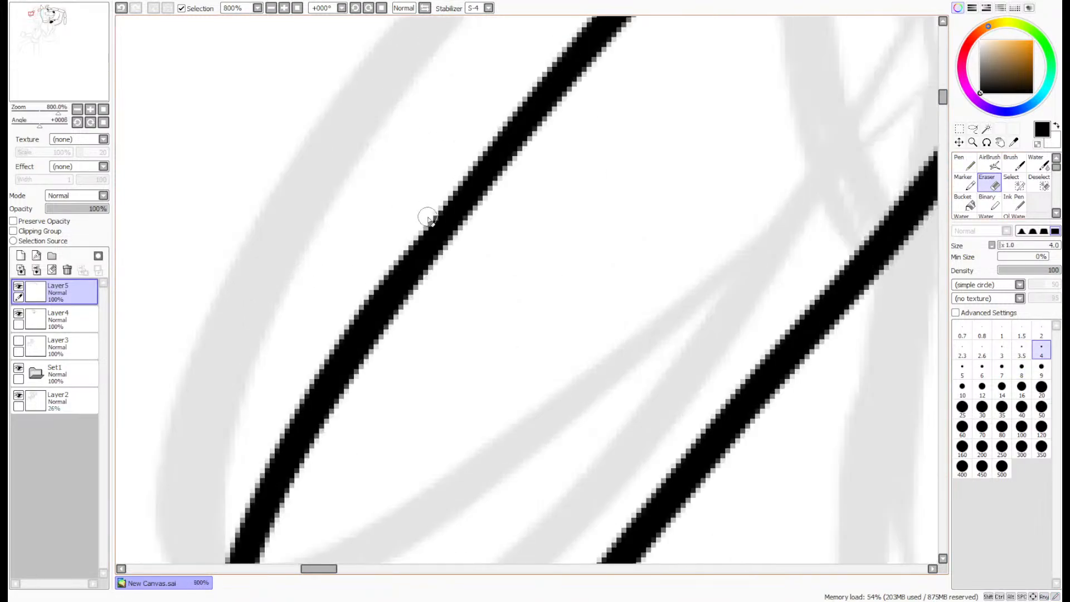
{"action": "left_click", "coordinate": [964, 163]}
{"action": "left_click_drag", "start_coordinate": [372, 320], "coordinate": [514, 139]}
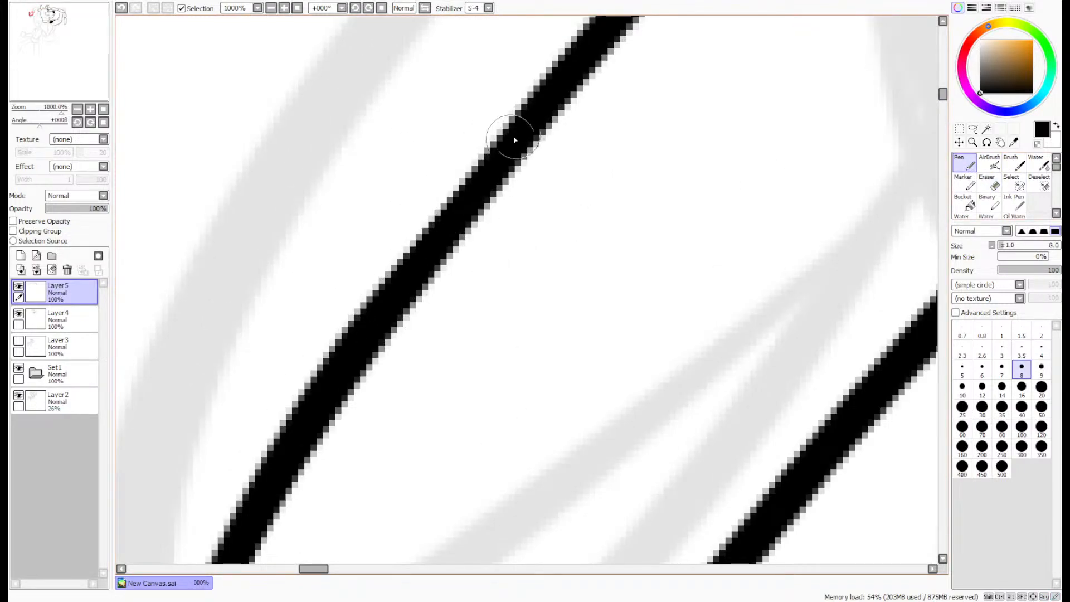
{"action": "left_click_drag", "start_coordinate": [378, 305], "coordinate": [528, 113]}
{"action": "scroll", "coordinate": [526, 115], "scroll_direction": "down", "scroll_amount": 7}
{"action": "scroll", "coordinate": [523, 114], "scroll_direction": "down", "scroll_amount": 1}
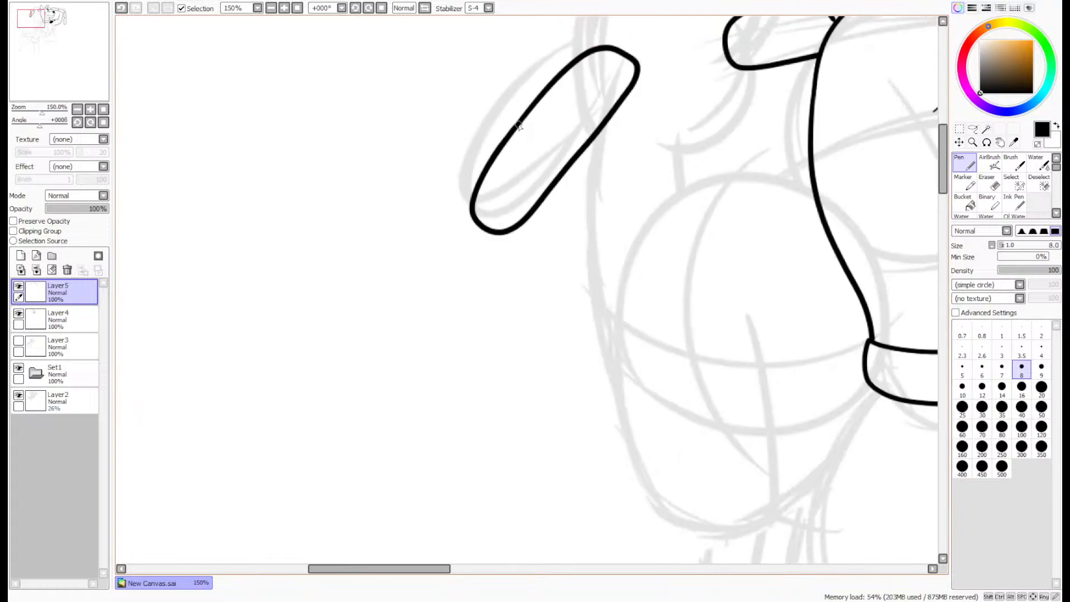
- Make Layer4 the active layer for inking the dog's raised paw around the third link
{"action": "left_click_drag", "start_coordinate": [51, 63], "coordinate": [78, 60]}
{"action": "left_click", "coordinate": [61, 318]}
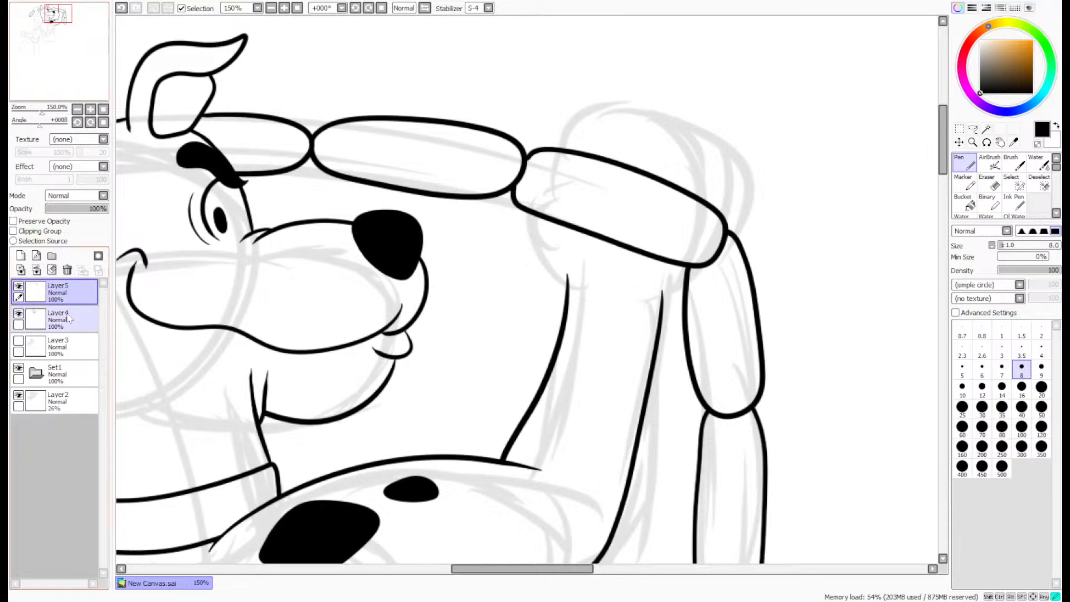
{"action": "scroll", "coordinate": [583, 267], "scroll_direction": "up", "scroll_amount": 4}
{"action": "mouse_move", "coordinate": [549, 344]}
{"action": "left_mouse_down"}
{"action": "mouse_move", "coordinate": [358, 197]}
{"action": "mouse_move", "coordinate": [361, 76]}
{"action": "left_mouse_up"}
{"action": "key", "text": "ctrl+z"}
{"action": "mouse_move", "coordinate": [549, 341]}
{"action": "left_mouse_down"}
{"action": "mouse_move", "coordinate": [490, 302]}
{"action": "mouse_move", "coordinate": [364, 148]}
{"action": "mouse_move", "coordinate": [617, 191]}
{"action": "left_mouse_up"}
{"action": "mouse_move", "coordinate": [476, 153]}
{"action": "left_mouse_down"}
{"action": "mouse_move", "coordinate": [426, 198]}
{"action": "mouse_move", "coordinate": [376, 302]}
{"action": "left_mouse_up"}
{"action": "key", "text": "ctrl+z"}
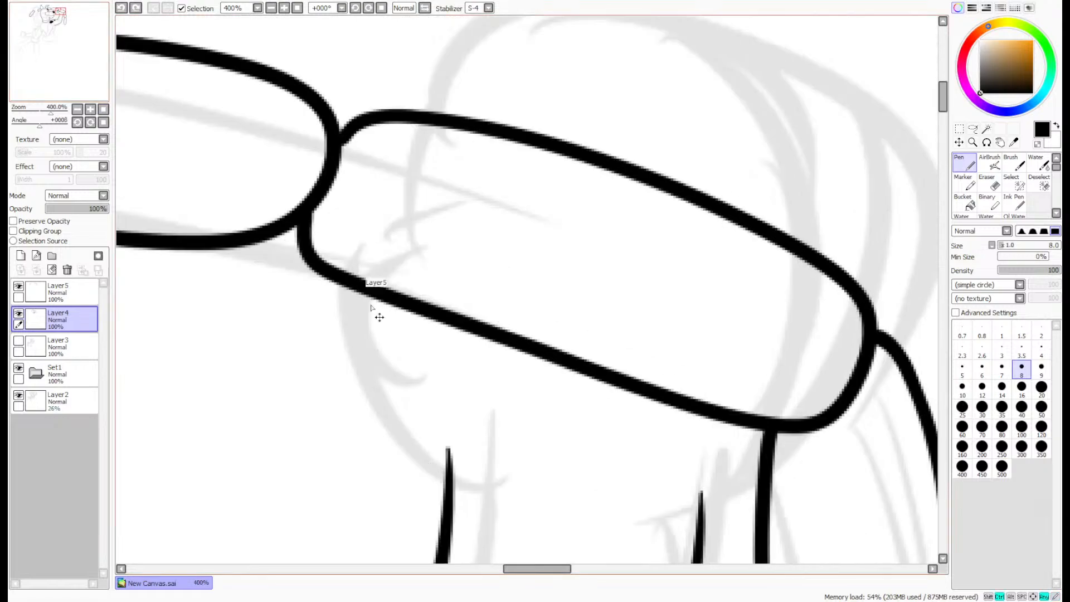
{"action": "left_click_drag", "start_coordinate": [447, 491], "coordinate": [339, 413]}
{"action": "mouse_move", "coordinate": [285, 362]}
{"action": "left_mouse_down"}
{"action": "mouse_move", "coordinate": [373, 214]}
{"action": "mouse_move", "coordinate": [471, 325]}
{"action": "mouse_move", "coordinate": [482, 324]}
{"action": "left_mouse_up"}
{"action": "key", "text": "ctrl+z"}
{"action": "mouse_move", "coordinate": [448, 472]}
{"action": "left_mouse_down"}
{"action": "mouse_move", "coordinate": [349, 431]}
{"action": "mouse_move", "coordinate": [276, 287]}
{"action": "mouse_move", "coordinate": [470, 357]}
{"action": "left_mouse_up"}
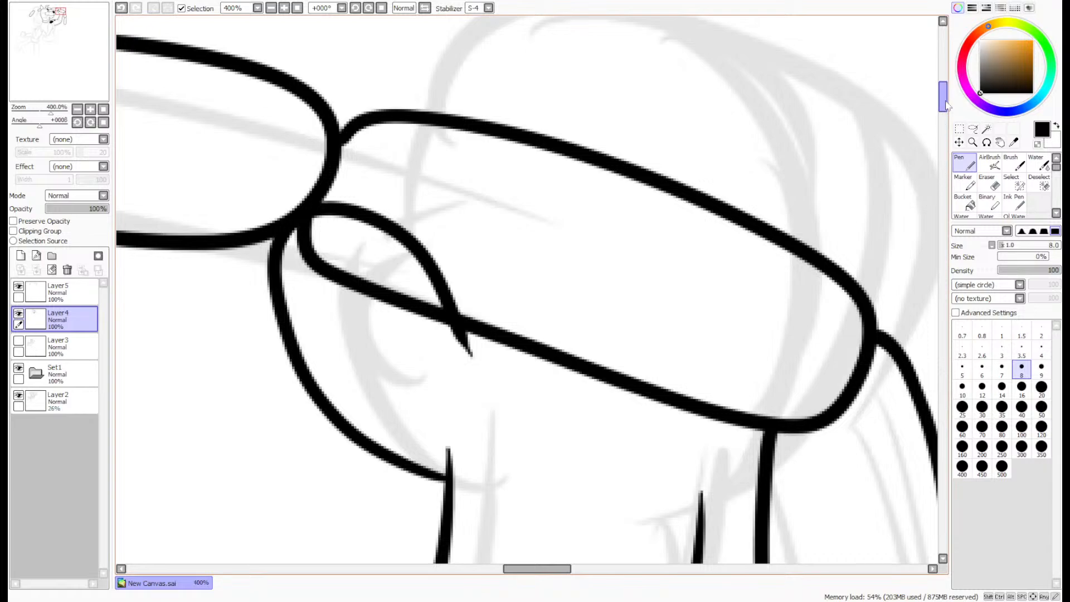
{"action": "left_click_drag", "start_coordinate": [944, 106], "coordinate": [944, 103]}
{"action": "key", "text": "ctrl+z"}
{"action": "mouse_move", "coordinate": [445, 526]}
{"action": "left_mouse_down"}
{"action": "mouse_move", "coordinate": [396, 498]}
{"action": "mouse_move", "coordinate": [250, 355]}
{"action": "mouse_move", "coordinate": [444, 367]}
{"action": "left_mouse_up"}
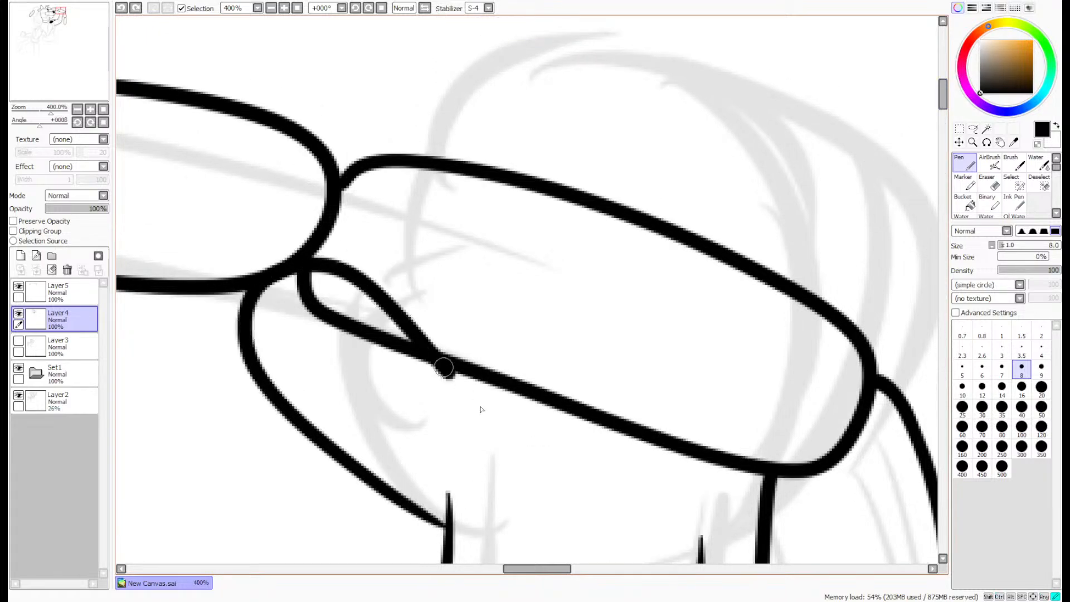
{"action": "key", "text": "ctrl+z"}
{"action": "mouse_move", "coordinate": [446, 524]}
{"action": "left_mouse_down"}
{"action": "mouse_move", "coordinate": [403, 516]}
{"action": "mouse_move", "coordinate": [287, 386]}
{"action": "mouse_move", "coordinate": [433, 332]}
{"action": "left_mouse_up"}
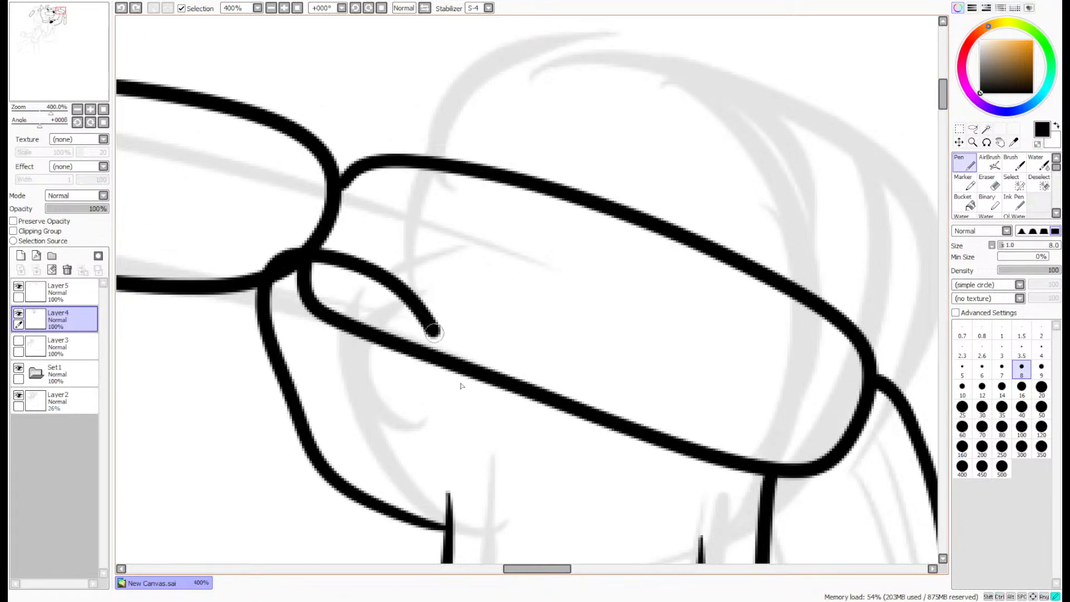
{"action": "key", "text": "ctrl+z"}
{"action": "mouse_move", "coordinate": [445, 527]}
{"action": "left_mouse_down"}
{"action": "mouse_move", "coordinate": [331, 480]}
{"action": "mouse_move", "coordinate": [238, 281]}
{"action": "mouse_move", "coordinate": [447, 388]}
{"action": "left_mouse_up"}
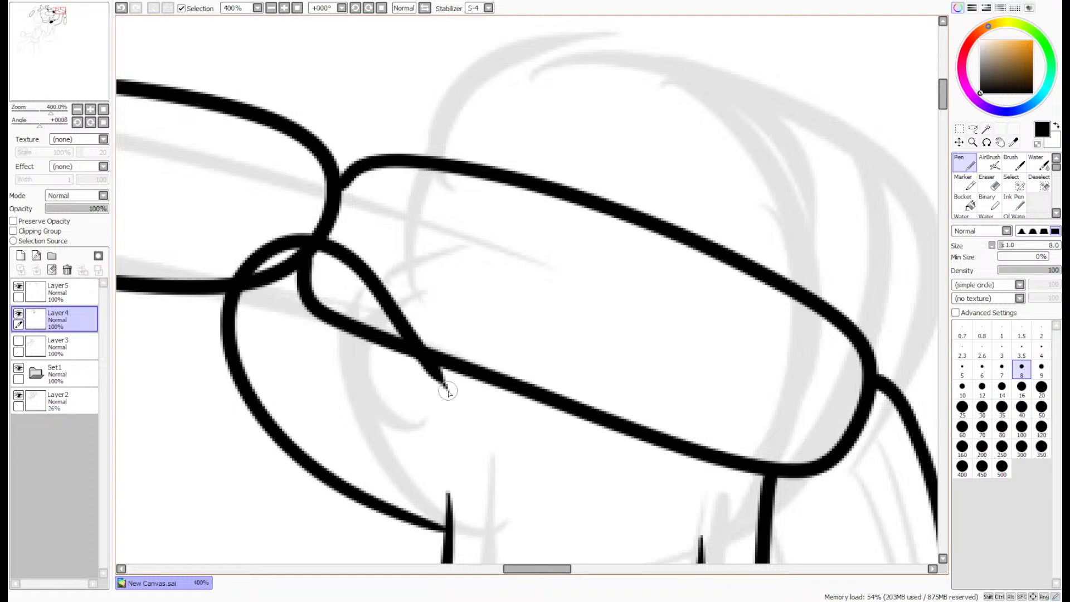
{"action": "key", "text": "ctrl+z"}
- Ink the paw's curved outline from the inner arm line up and around the third link's end to its lower edge
{"action": "mouse_move", "coordinate": [446, 527]}
{"action": "left_mouse_down"}
{"action": "mouse_move", "coordinate": [346, 452]}
{"action": "mouse_move", "coordinate": [399, 258]}
{"action": "mouse_move", "coordinate": [476, 395]}
{"action": "mouse_move", "coordinate": [442, 515]}
{"action": "mouse_move", "coordinate": [331, 457]}
{"action": "mouse_move", "coordinate": [360, 233]}
{"action": "mouse_move", "coordinate": [461, 366]}
{"action": "left_mouse_up"}
{"action": "key", "text": "ctrl+z"}
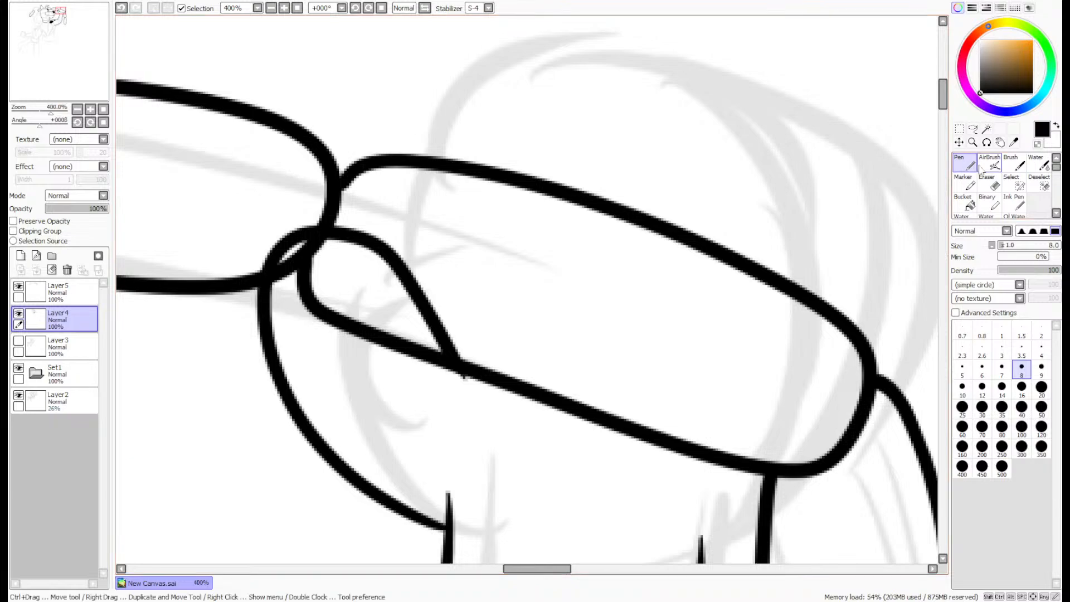
{"action": "left_click_drag", "start_coordinate": [943, 95], "coordinate": [946, 94]}
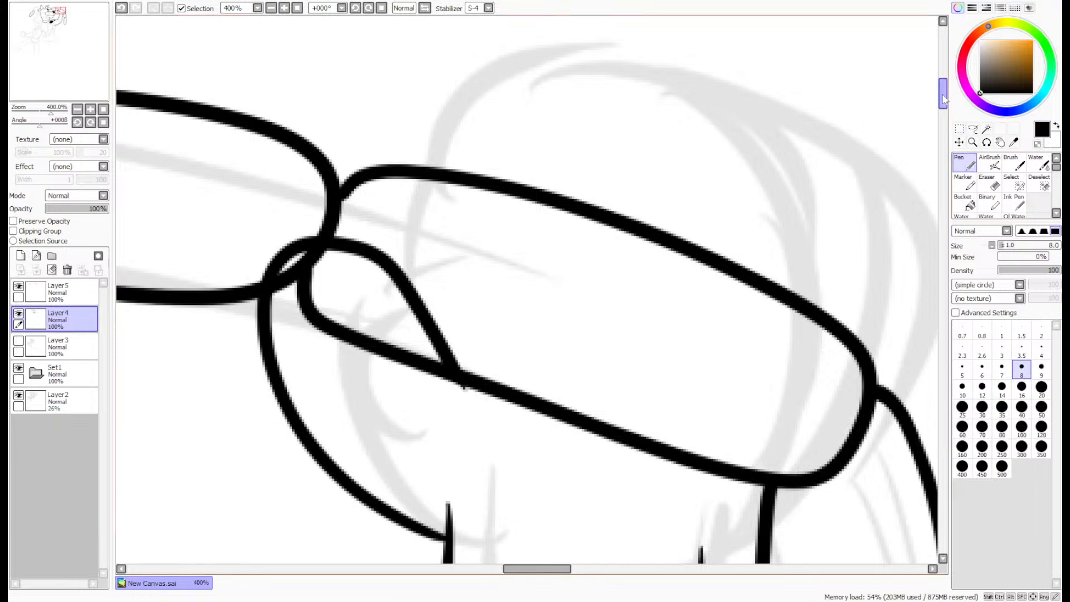
{"action": "scroll", "coordinate": [946, 97], "scroll_direction": "up", "scroll_amount": 2}
{"action": "scroll", "coordinate": [945, 98], "scroll_direction": "up", "scroll_amount": 1}
{"action": "left_click_drag", "start_coordinate": [944, 98], "coordinate": [944, 109]}
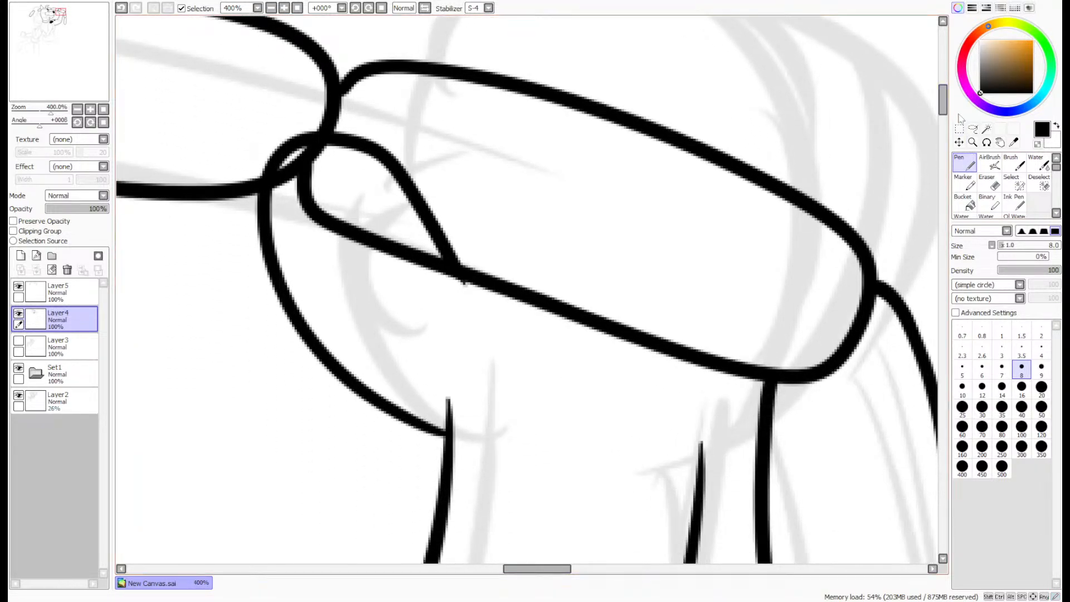
{"action": "scroll", "coordinate": [951, 107], "scroll_direction": "up", "scroll_amount": 5}
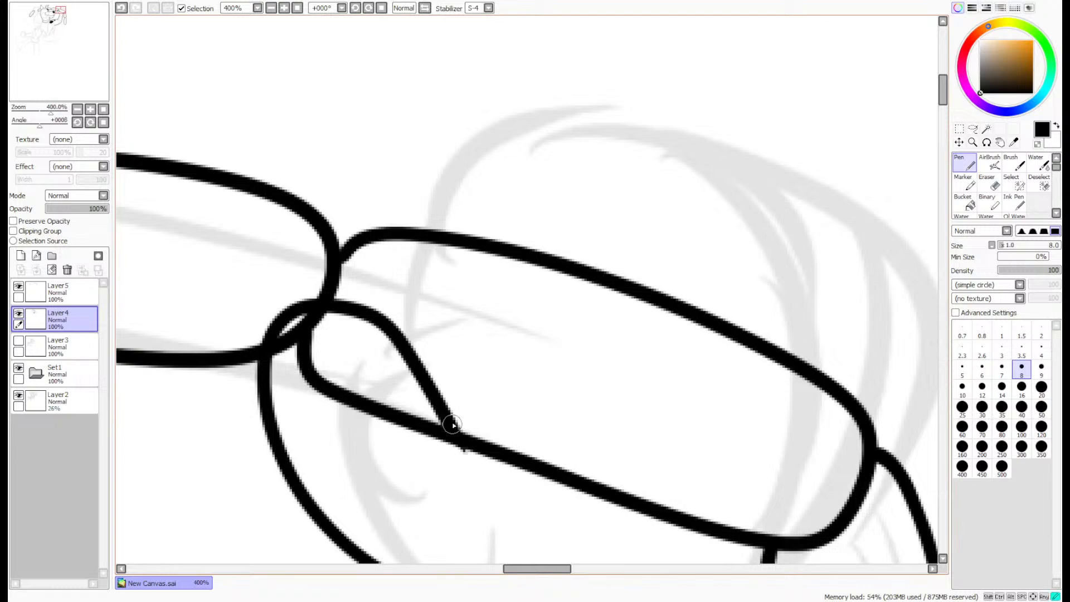
- Ink the paw's first two fingers as rounded arches over the third link with the size 8 Pen on Layer4
{"action": "mouse_move", "coordinate": [453, 425]}
{"action": "left_mouse_down"}
{"action": "mouse_move", "coordinate": [508, 195]}
{"action": "mouse_move", "coordinate": [688, 239]}
{"action": "mouse_move", "coordinate": [640, 384]}
{"action": "left_mouse_up"}
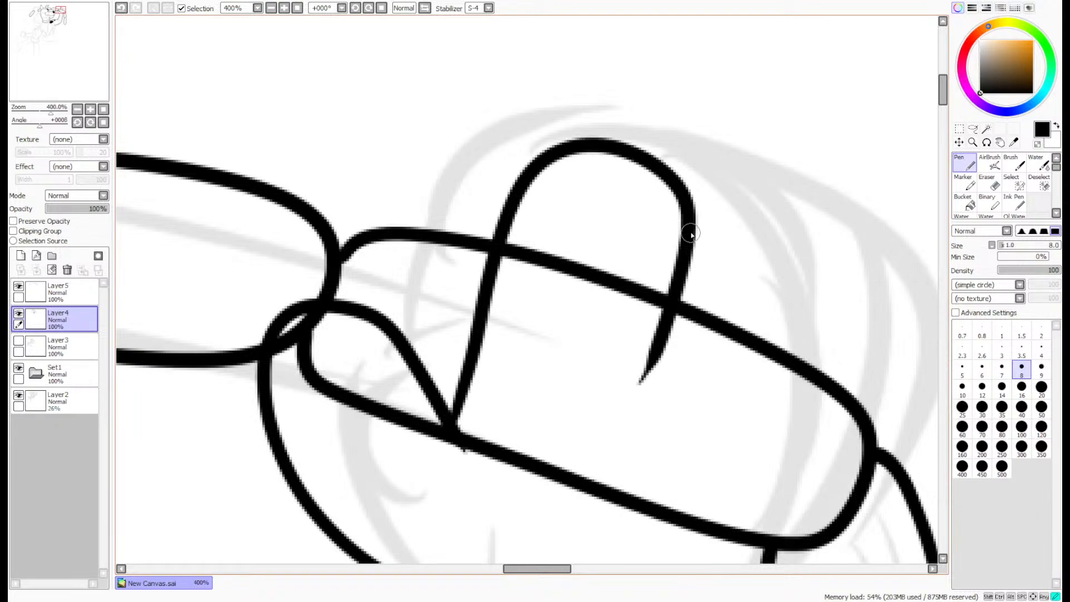
{"action": "mouse_move", "coordinate": [696, 226]}
{"action": "left_mouse_down"}
{"action": "mouse_move", "coordinate": [750, 266]}
{"action": "mouse_move", "coordinate": [753, 412]}
{"action": "left_mouse_up"}
{"action": "key", "text": "ctrl+z"}
{"action": "mouse_move", "coordinate": [697, 226]}
{"action": "left_mouse_down"}
{"action": "mouse_move", "coordinate": [753, 261]}
{"action": "mouse_move", "coordinate": [752, 411]}
{"action": "left_mouse_up"}
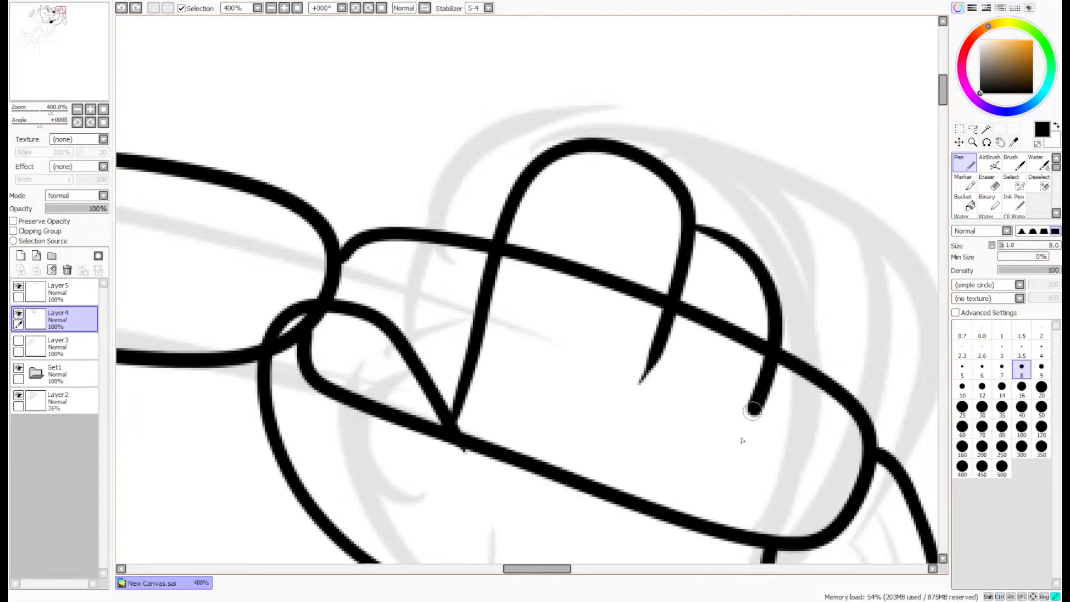
- Ink the paw's third finger and outer side in one curve from the second finger down to the outer arm line
{"action": "scroll", "coordinate": [814, 153], "scroll_direction": "down", "scroll_amount": 5}
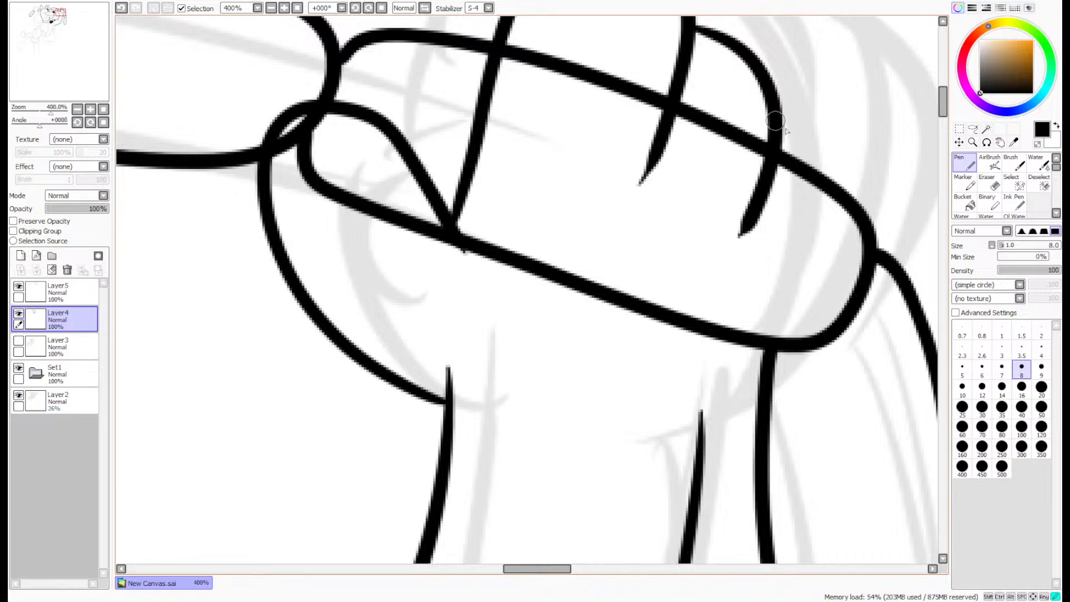
{"action": "mouse_move", "coordinate": [779, 113]}
{"action": "left_mouse_down"}
{"action": "mouse_move", "coordinate": [801, 320]}
{"action": "mouse_move", "coordinate": [692, 457]}
{"action": "left_mouse_up"}
{"action": "key", "text": "ctrl+z"}
{"action": "mouse_move", "coordinate": [780, 111]}
{"action": "left_mouse_down"}
{"action": "mouse_move", "coordinate": [828, 144]}
{"action": "mouse_move", "coordinate": [821, 302]}
{"action": "mouse_move", "coordinate": [702, 446]}
{"action": "left_mouse_up"}
{"action": "scroll", "coordinate": [843, 312], "scroll_direction": "down", "scroll_amount": 6}
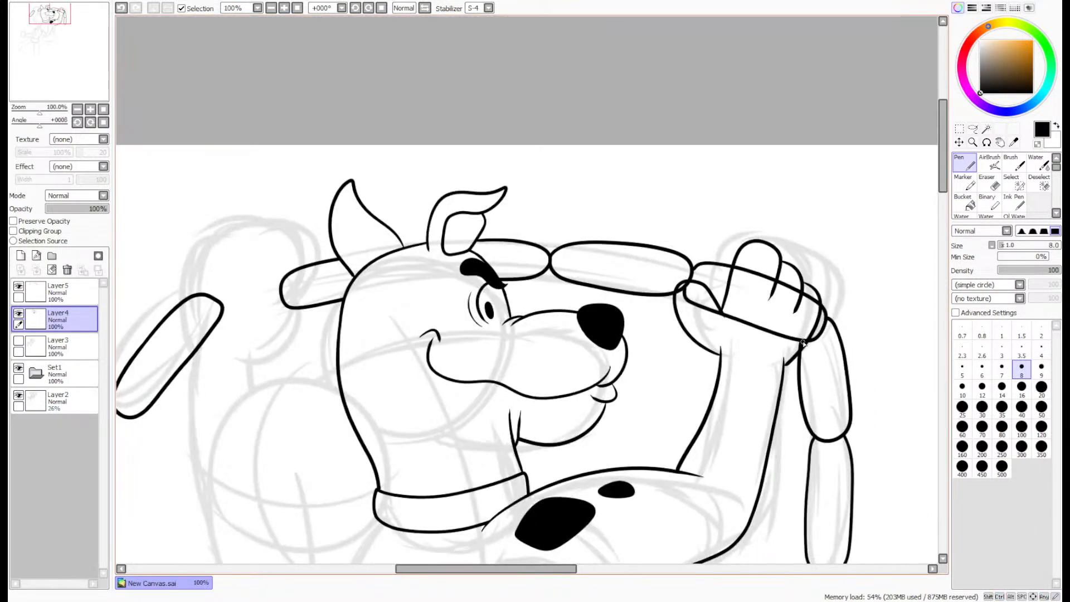
- Go over the paw's outer line at the wrist and erase the arm-line stubs poking past both wrist corners with the size 4 Eraser
{"action": "scroll", "coordinate": [803, 343], "scroll_direction": "up", "scroll_amount": 9}
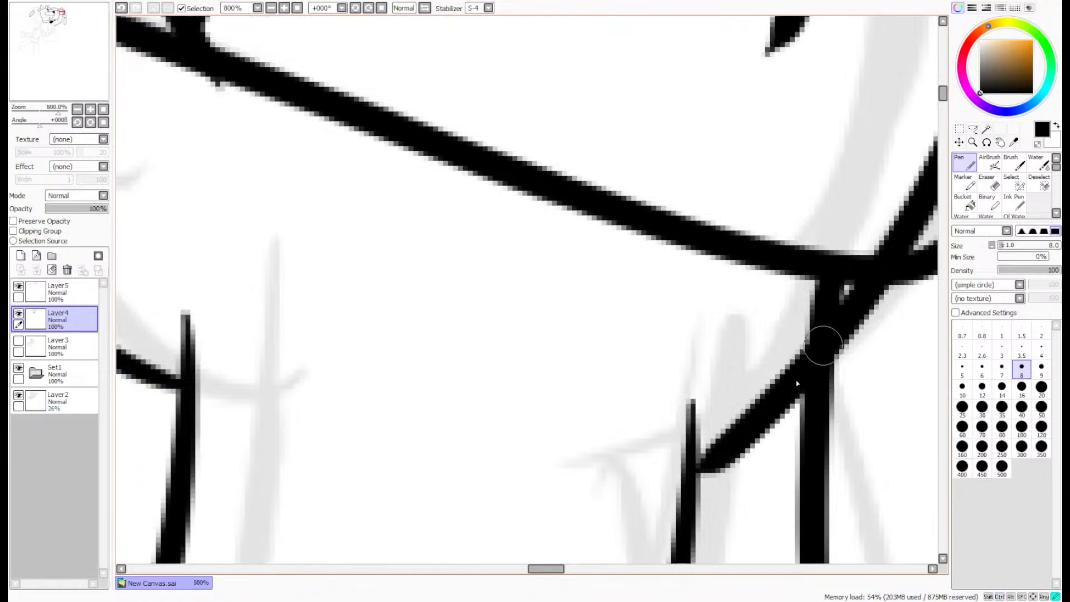
{"action": "mouse_move", "coordinate": [819, 348]}
{"action": "left_mouse_down"}
{"action": "mouse_move", "coordinate": [671, 492]}
{"action": "mouse_move", "coordinate": [690, 394]}
{"action": "mouse_move", "coordinate": [696, 435]}
{"action": "mouse_move", "coordinate": [653, 508]}
{"action": "left_mouse_up"}
{"action": "key", "text": "e"}
{"action": "scroll", "coordinate": [719, 379], "scroll_direction": "down", "scroll_amount": 5}
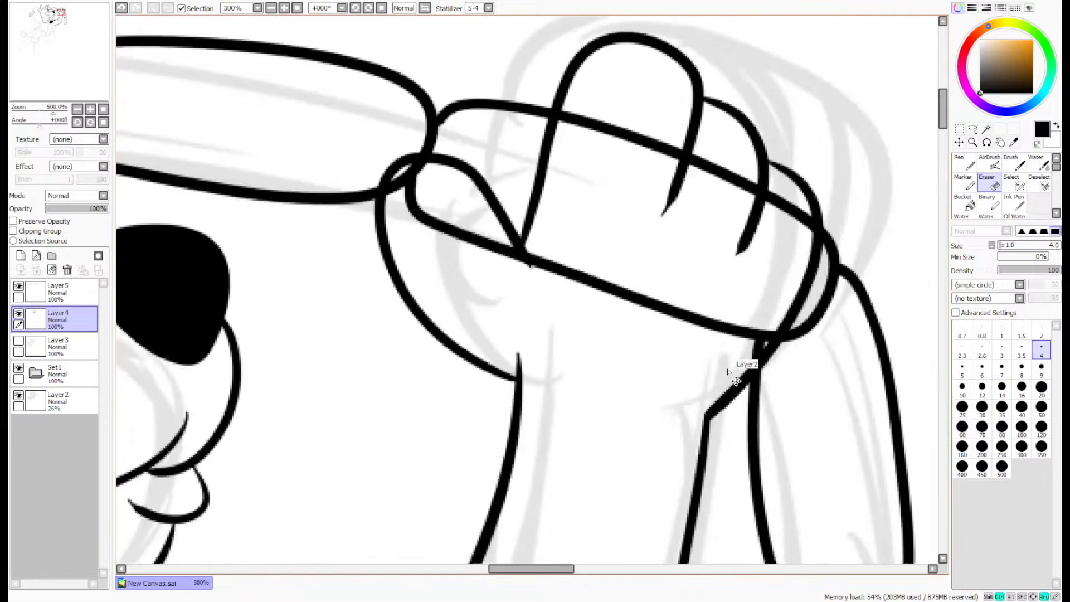
{"action": "scroll", "coordinate": [727, 371], "scroll_direction": "up", "scroll_amount": 3}
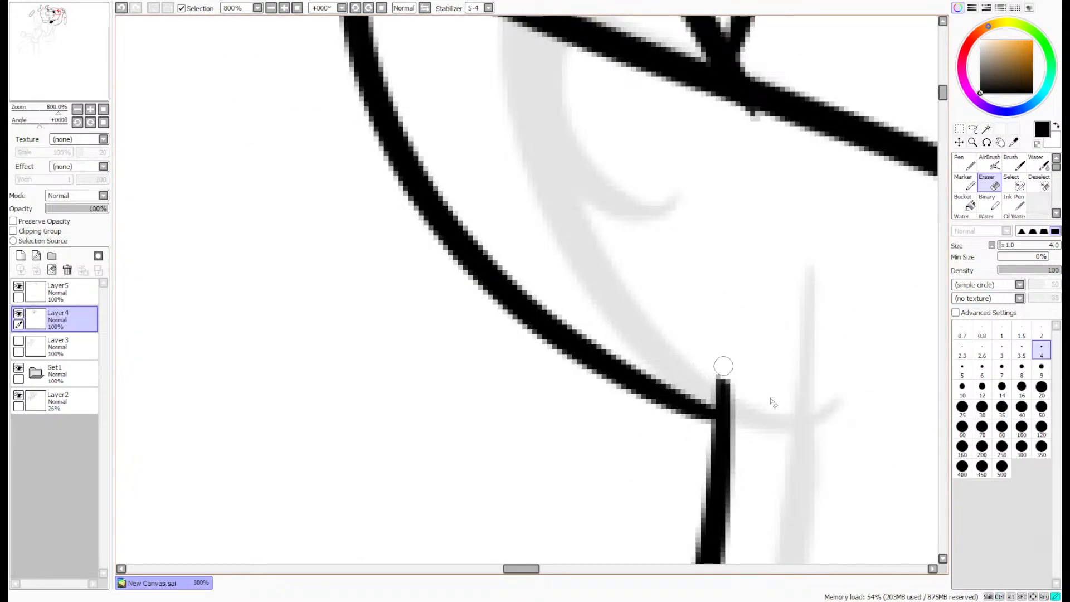
{"action": "mouse_move", "coordinate": [723, 366]}
{"action": "left_mouse_down"}
{"action": "mouse_move", "coordinate": [704, 378]}
{"action": "mouse_move", "coordinate": [714, 396]}
{"action": "left_mouse_up"}
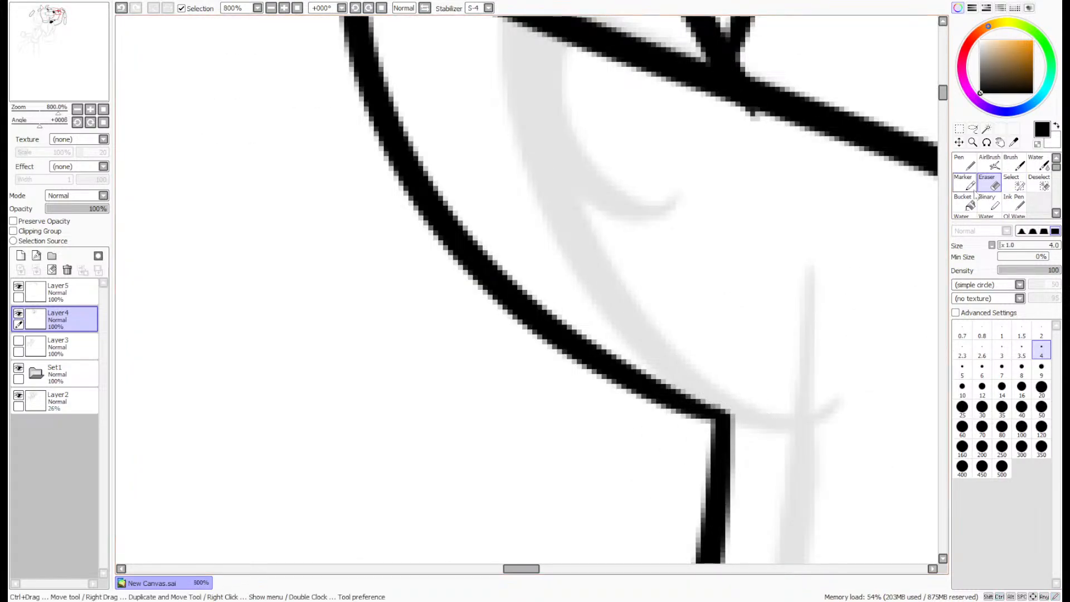
- Smooth the palm's lower curve near the inner wrist corner by going over it with the size 8 Pen
{"action": "left_click", "coordinate": [966, 164]}
{"action": "scroll", "coordinate": [812, 352], "scroll_direction": "up", "scroll_amount": 2}
{"action": "left_click_drag", "start_coordinate": [630, 508], "coordinate": [492, 443]}
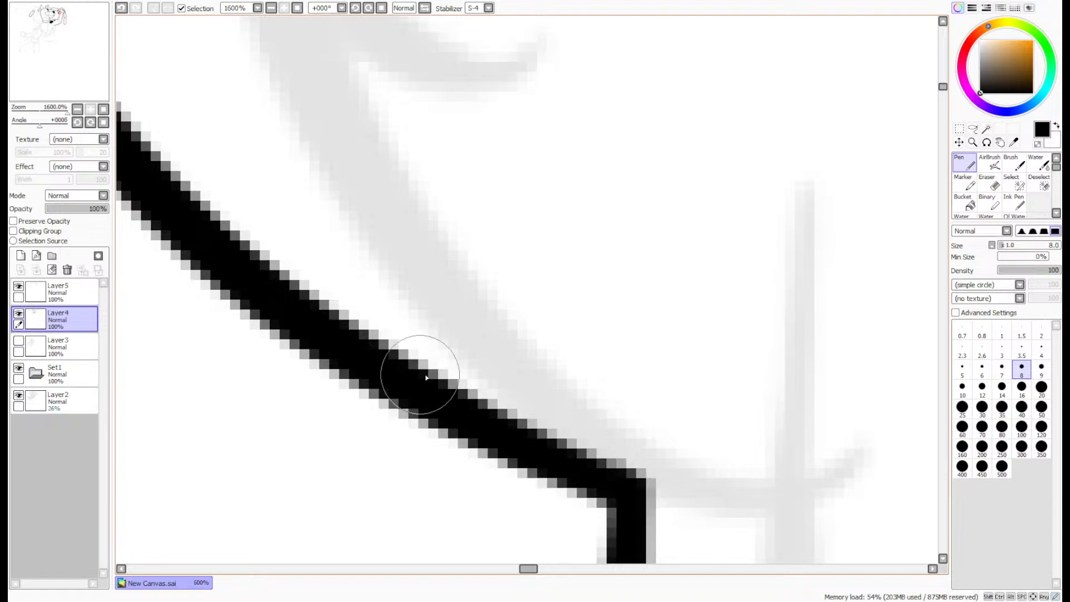
{"action": "scroll", "coordinate": [426, 378], "scroll_direction": "down", "scroll_amount": 4}
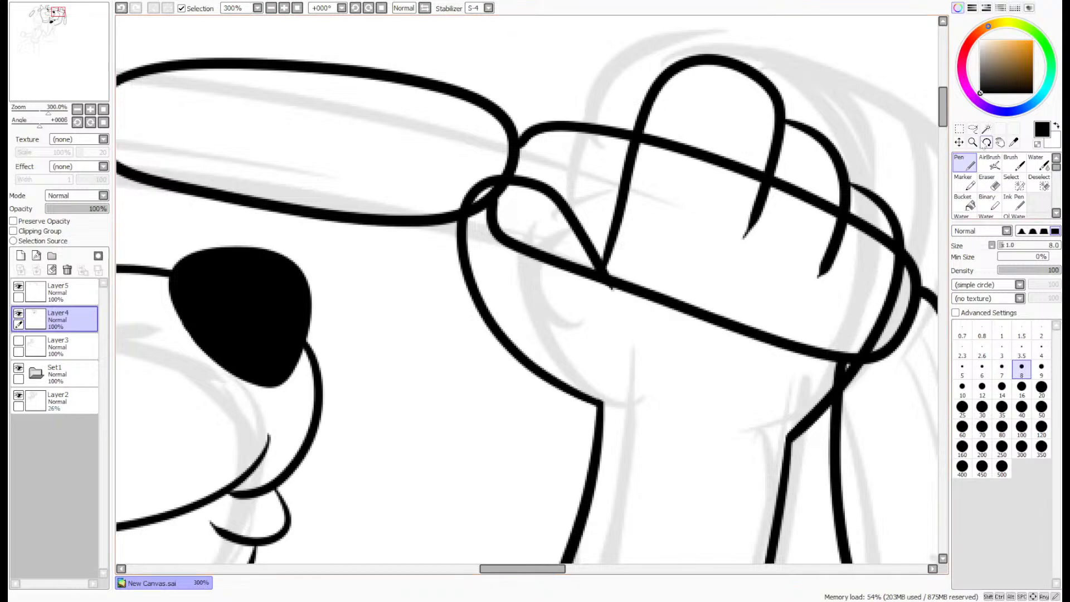
{"action": "left_click", "coordinate": [1019, 184]}
{"action": "left_click", "coordinate": [1041, 348]}
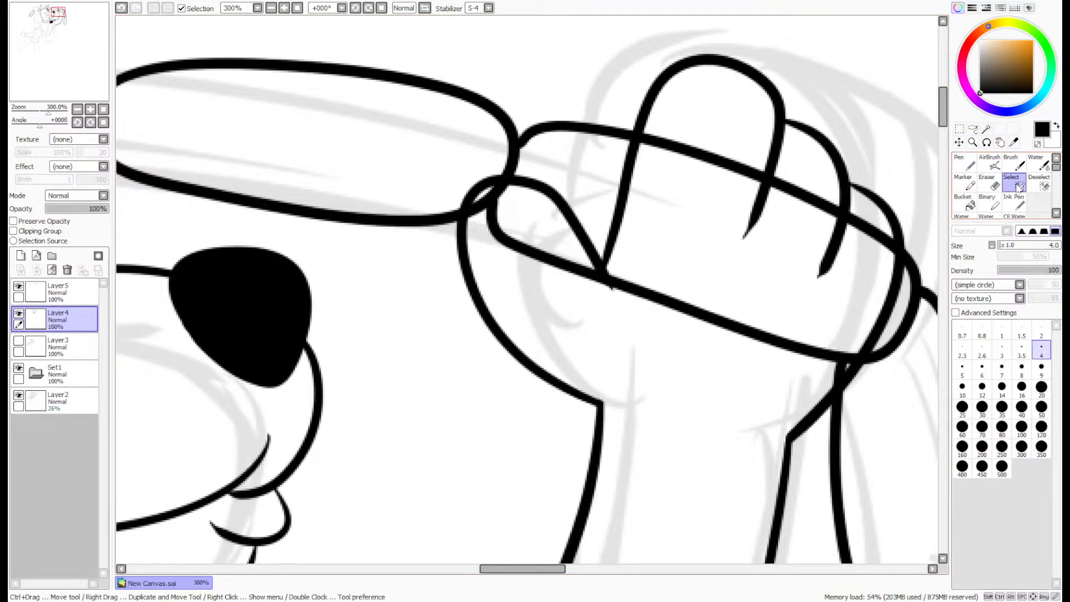
{"action": "scroll", "coordinate": [811, 388], "scroll_direction": "up", "scroll_amount": 2}
{"action": "left_click", "coordinate": [964, 165]}
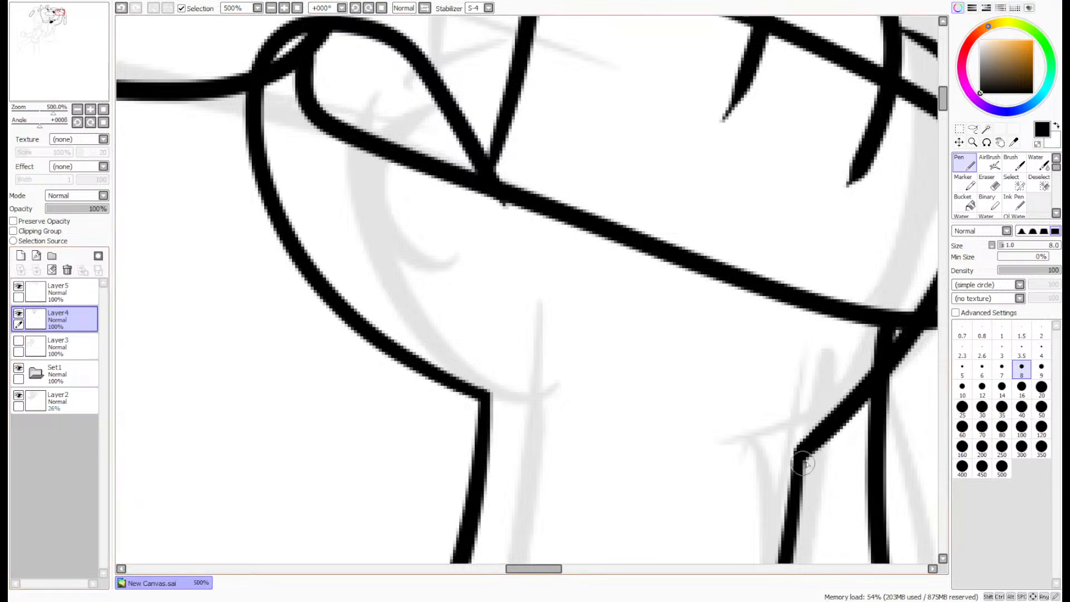
{"action": "scroll", "coordinate": [808, 480], "scroll_direction": "down", "scroll_amount": 2}
{"action": "scroll", "coordinate": [807, 480], "scroll_direction": "down", "scroll_amount": 1}
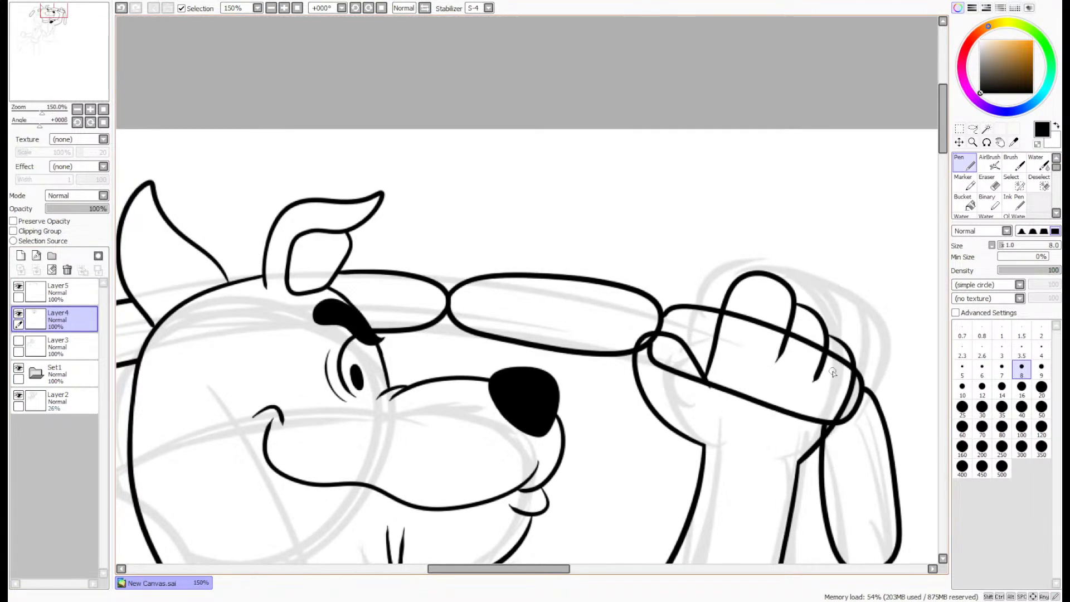
- Try to select the paw's interior on Layer4 with the Magic Wand and check which lines the layer holds
{"action": "left_click", "coordinate": [987, 128]}
{"action": "left_click", "coordinate": [780, 397]}
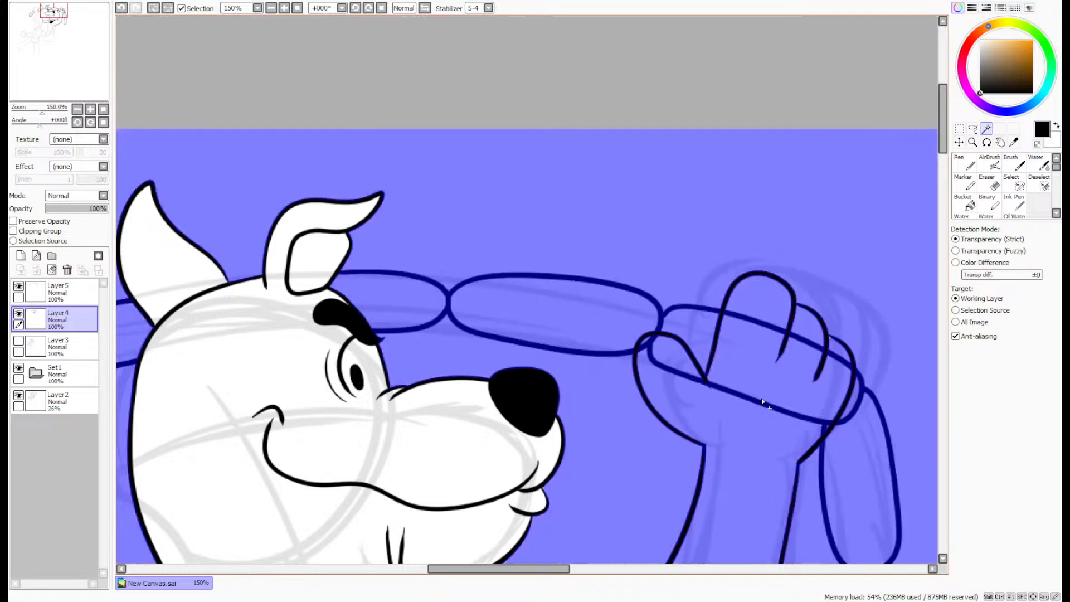
{"action": "scroll", "coordinate": [745, 374], "scroll_direction": "down", "scroll_amount": 3}
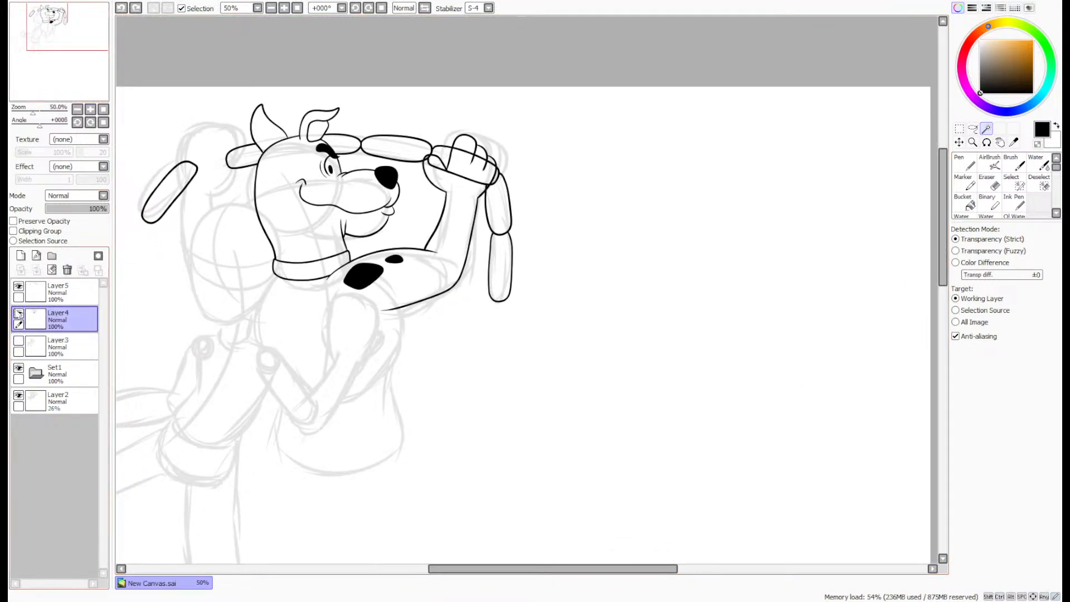
{"action": "left_click", "coordinate": [19, 313]}
{"action": "left_click", "coordinate": [18, 313]}
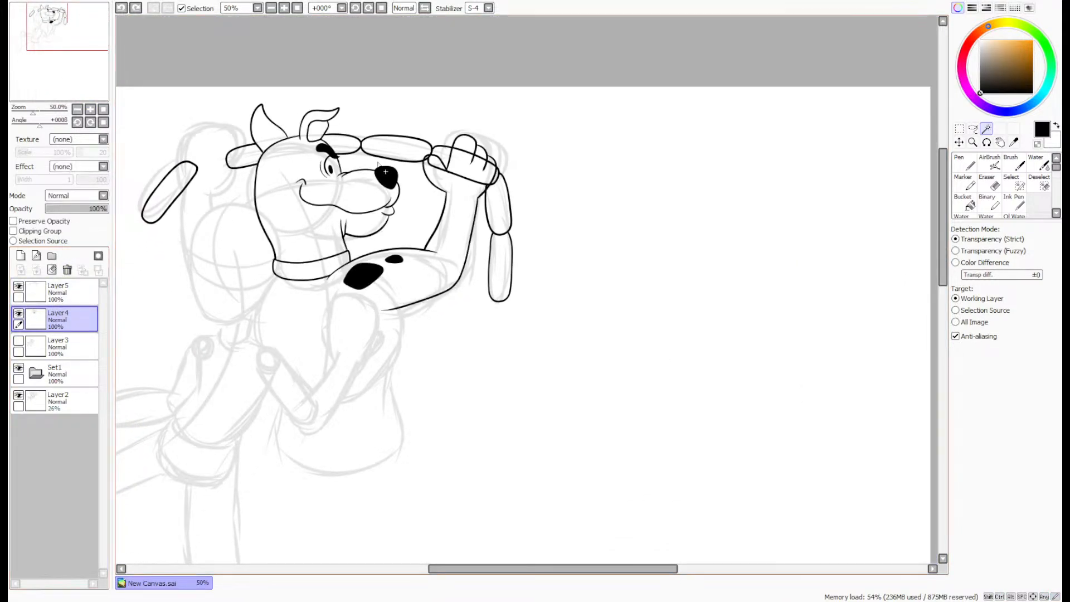
- Close off the wrist with a Select-brush stroke between the arm lines and select the paw's interior with the Magic Wand
{"action": "scroll", "coordinate": [437, 189], "scroll_direction": "up", "scroll_amount": 6}
{"action": "left_click_drag", "start_coordinate": [36, 83], "coordinate": [39, 84]}
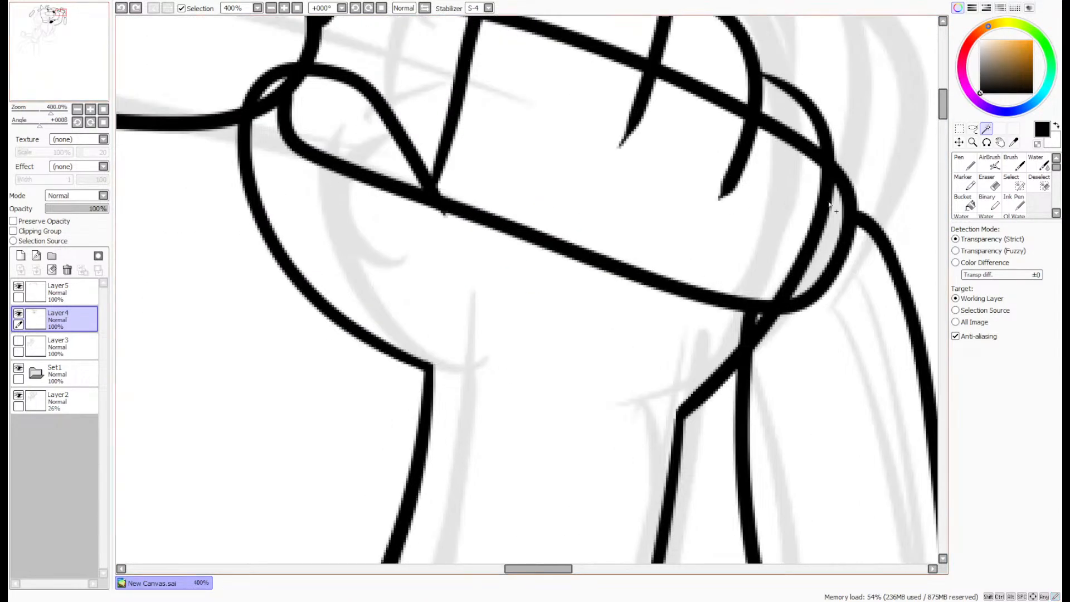
{"action": "left_click", "coordinate": [1014, 184]}
{"action": "mouse_move", "coordinate": [429, 428]}
{"action": "left_mouse_down"}
{"action": "mouse_move", "coordinate": [607, 466]}
{"action": "mouse_move", "coordinate": [672, 467]}
{"action": "left_mouse_up"}
{"action": "left_click", "coordinate": [987, 129]}
{"action": "left_click", "coordinate": [693, 276]}
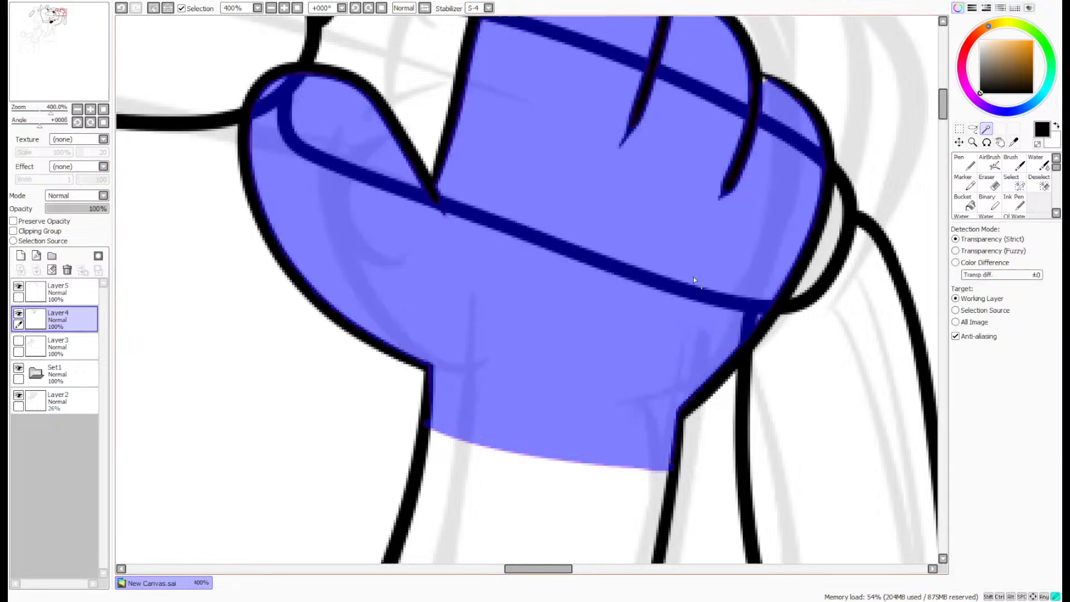
- Clear the third link's lines inside the selected paw area on Layer5 and drop the selection
{"action": "left_click", "coordinate": [68, 293]}
{"action": "key", "text": "ctrl+d"}
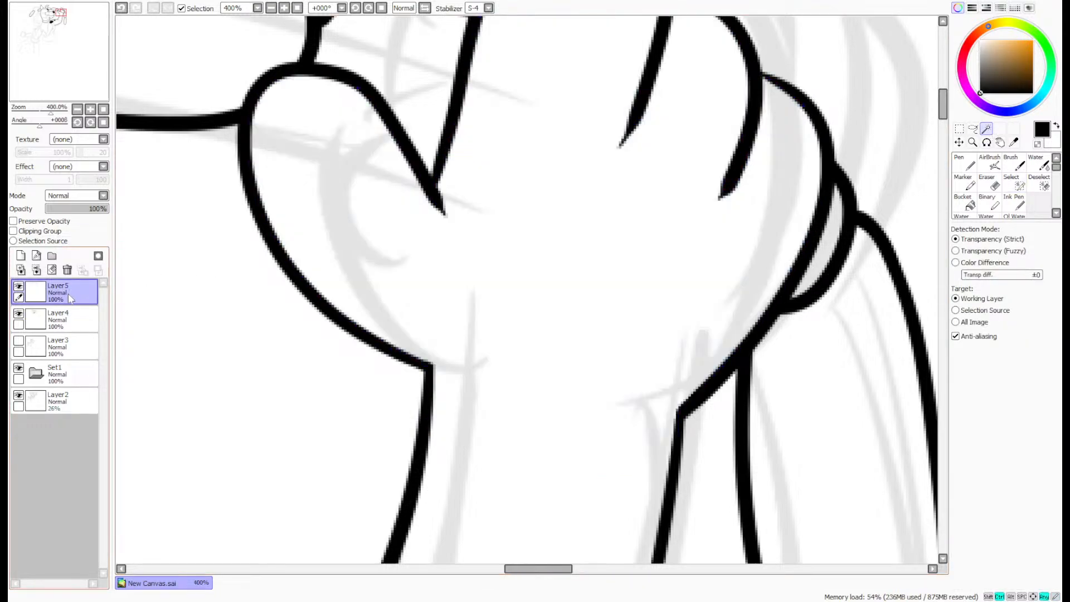
{"action": "scroll", "coordinate": [747, 262], "scroll_direction": "down", "scroll_amount": 5}
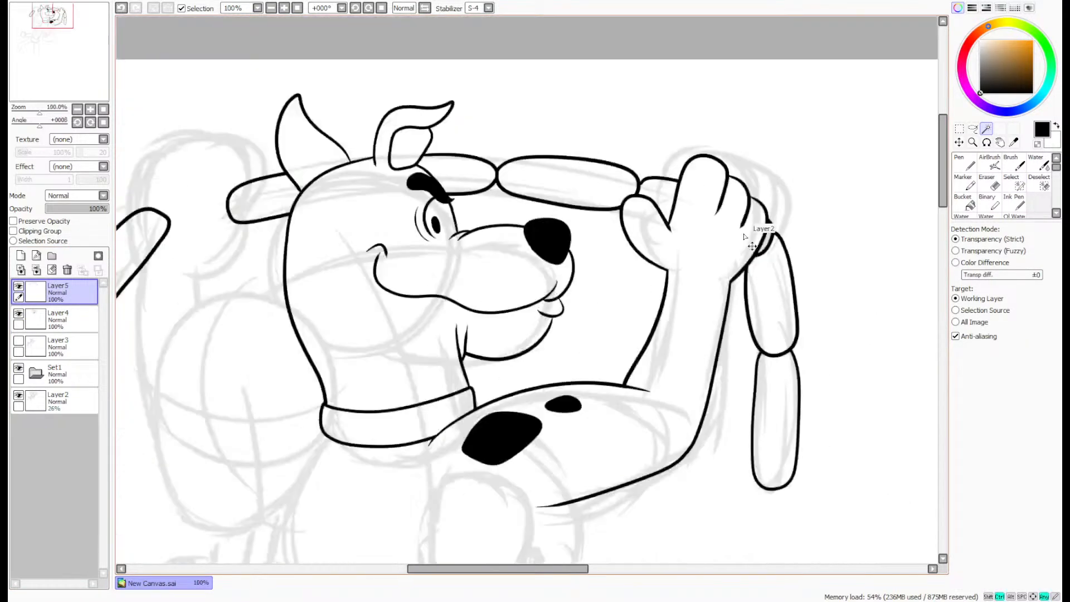
- Undo the clearing of the link lines and the paw selection
{"action": "scroll", "coordinate": [781, 170], "scroll_direction": "up", "scroll_amount": 1}
{"action": "key", "text": "ctrl+z"}
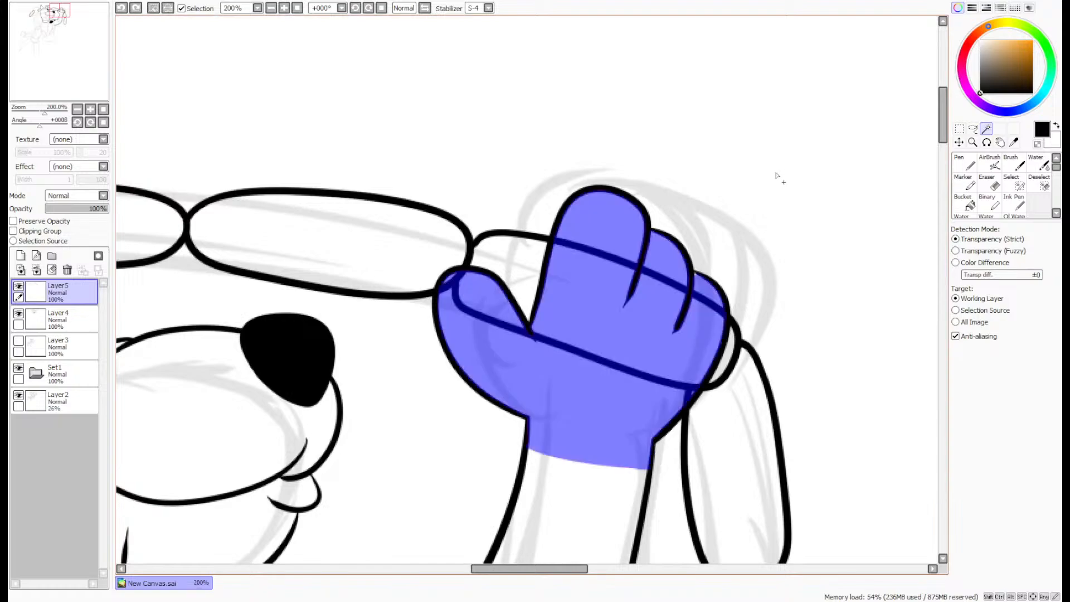
{"action": "key", "text": "ctrl+z"}
- Lasso the whole inked paw down to the wrist on Layer4, clear its lines, and return to the Pen
{"action": "left_click", "coordinate": [972, 129]}
{"action": "key", "text": "ctrl+d"}
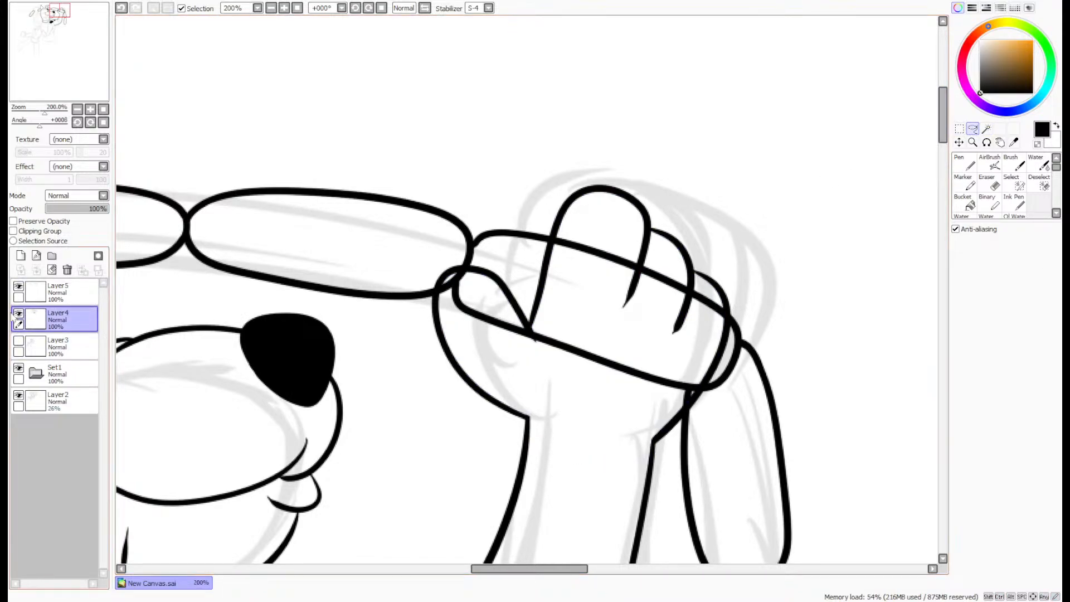
{"action": "left_click", "coordinate": [19, 313]}
{"action": "left_click", "coordinate": [18, 313]}
{"action": "mouse_move", "coordinate": [463, 159]}
{"action": "left_mouse_down"}
{"action": "mouse_move", "coordinate": [776, 148]}
{"action": "mouse_move", "coordinate": [714, 454]}
{"action": "mouse_move", "coordinate": [569, 428]}
{"action": "mouse_move", "coordinate": [430, 164]}
{"action": "left_mouse_up"}
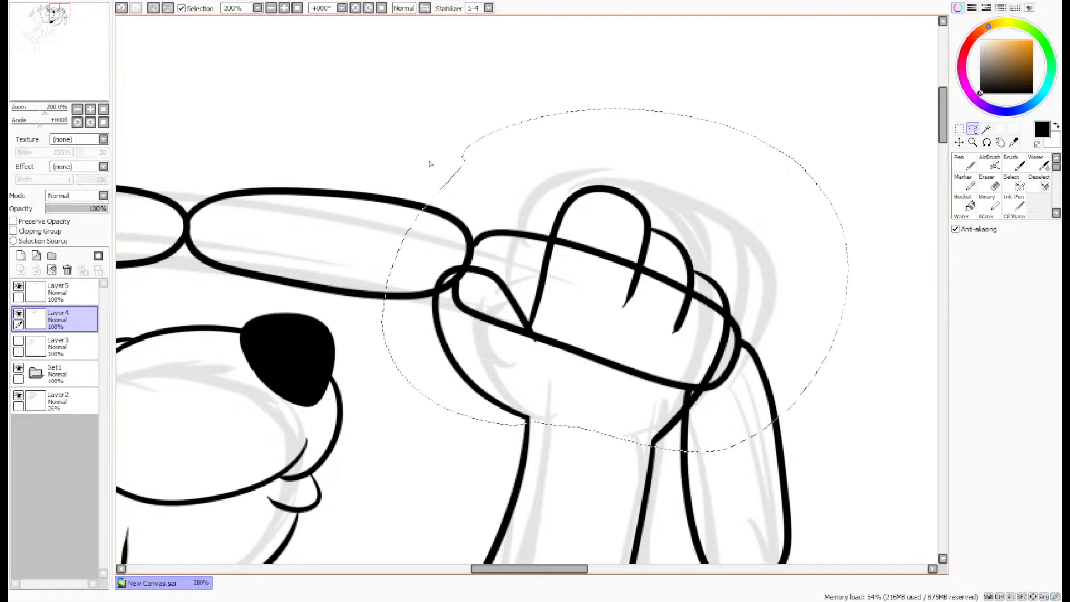
{"action": "left_click", "coordinate": [68, 43]}
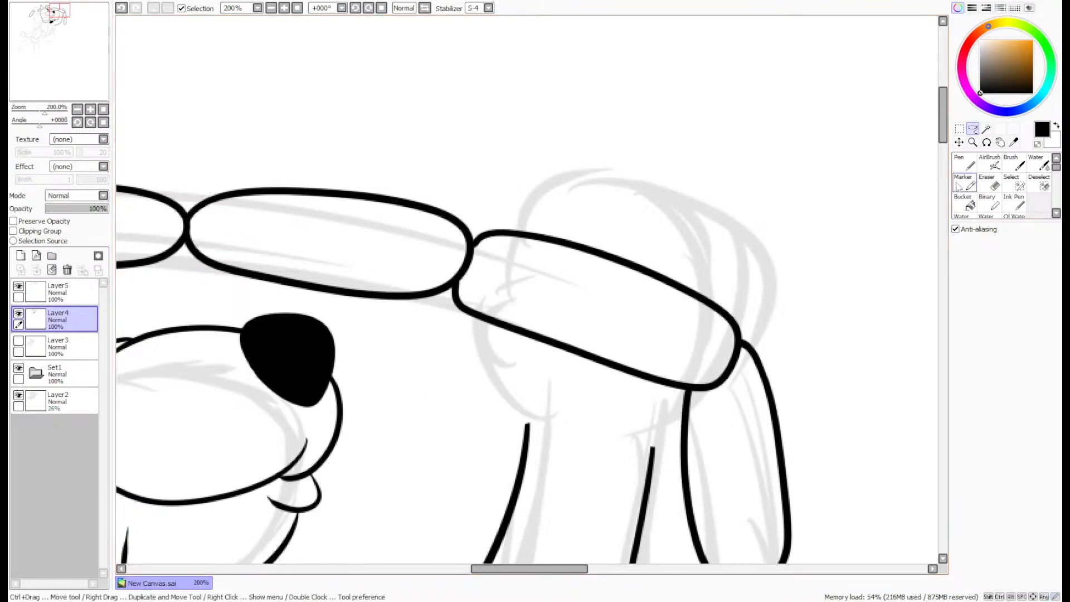
{"action": "left_click", "coordinate": [965, 163]}
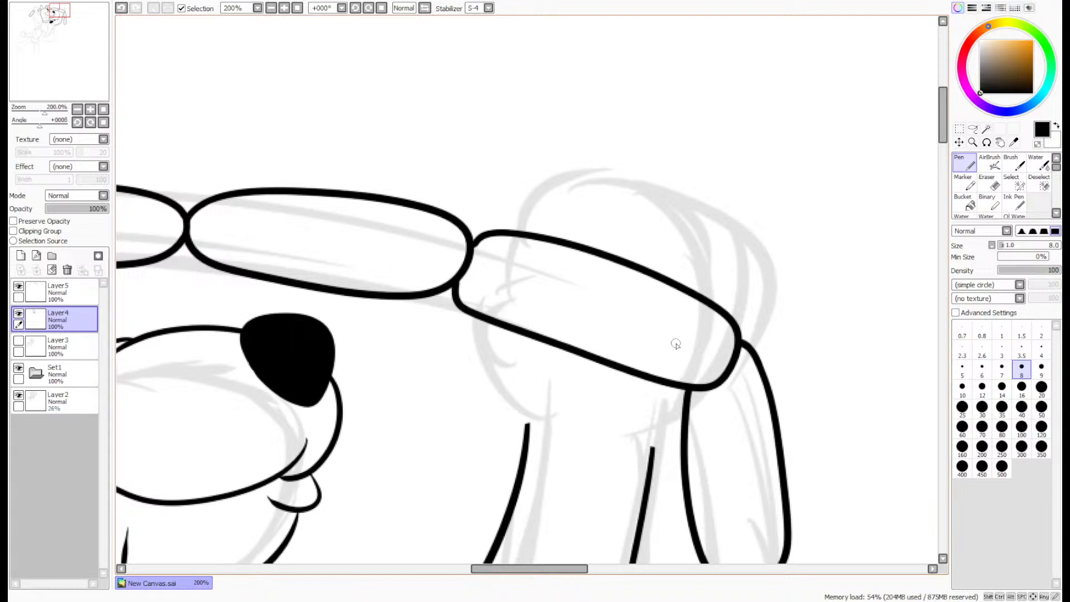
{"action": "scroll", "coordinate": [708, 415], "scroll_direction": "up", "scroll_amount": 1}
{"action": "scroll", "coordinate": [688, 418], "scroll_direction": "up", "scroll_amount": 1}
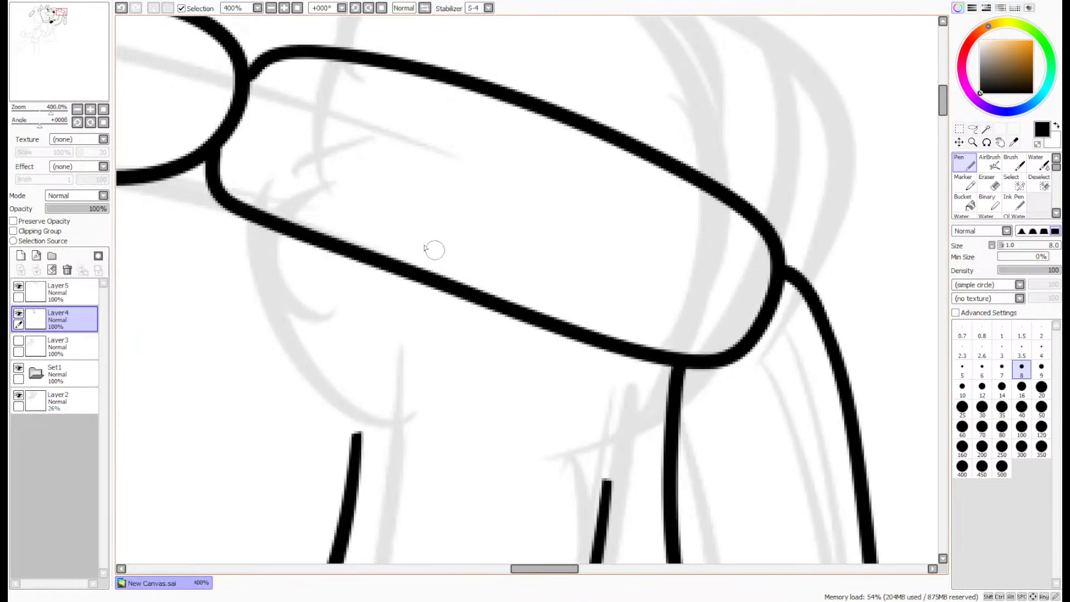
{"action": "left_click_drag", "start_coordinate": [46, 56], "coordinate": [44, 57]}
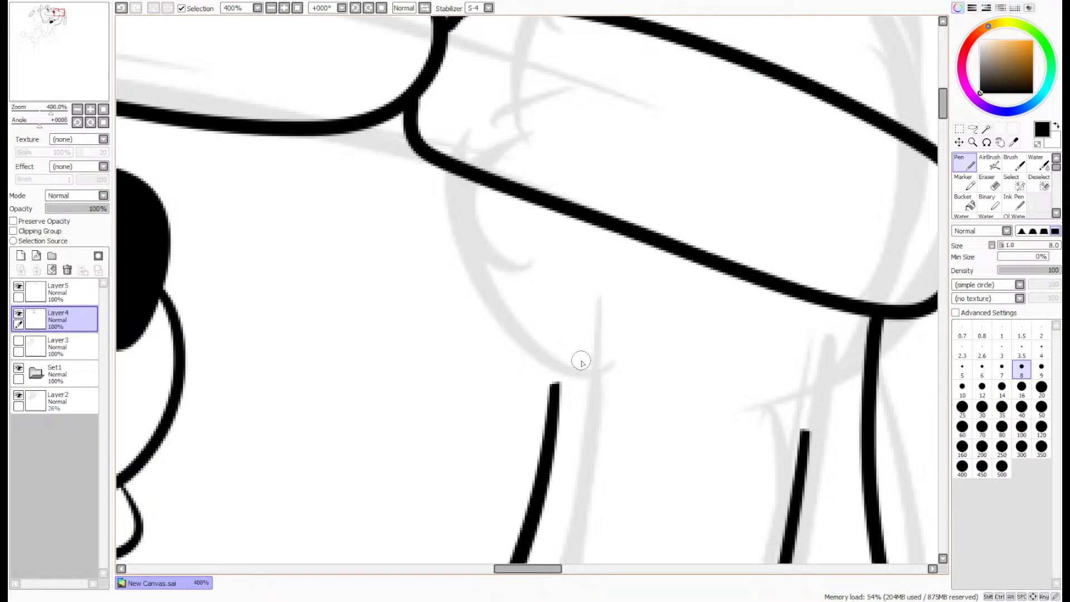
{"action": "scroll", "coordinate": [581, 361], "scroll_direction": "down", "scroll_amount": 1}
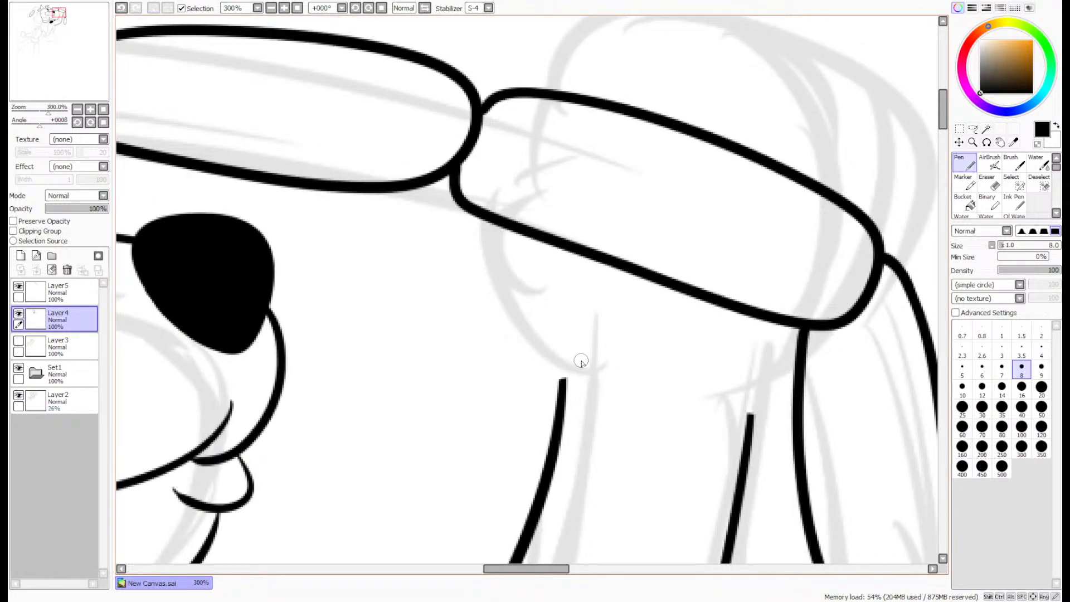
{"action": "scroll", "coordinate": [669, 278], "scroll_direction": "up", "scroll_amount": 1}
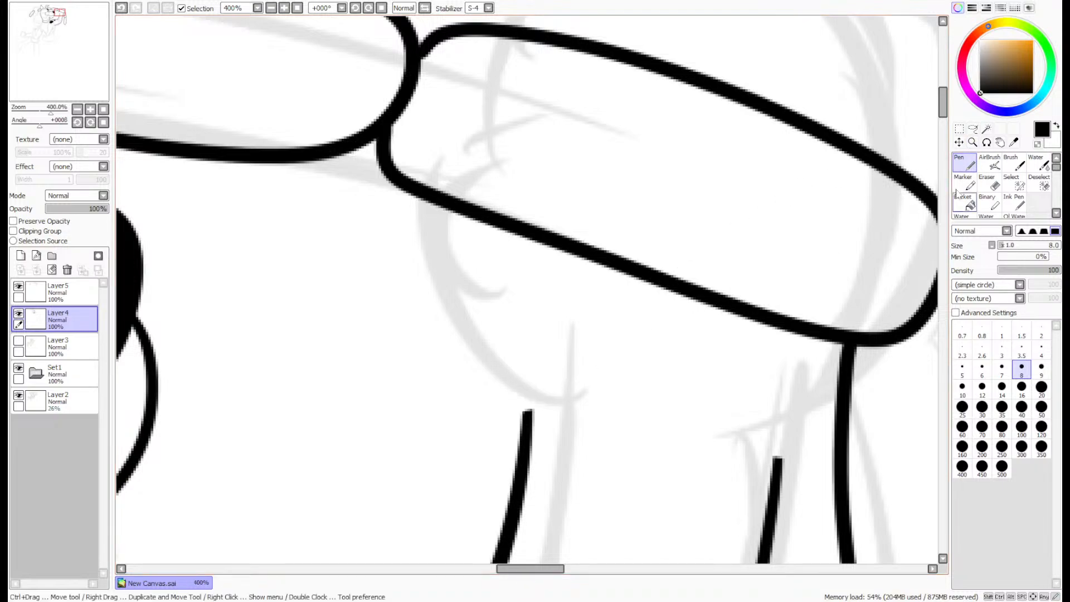
{"action": "left_click_drag", "start_coordinate": [945, 110], "coordinate": [946, 103]}
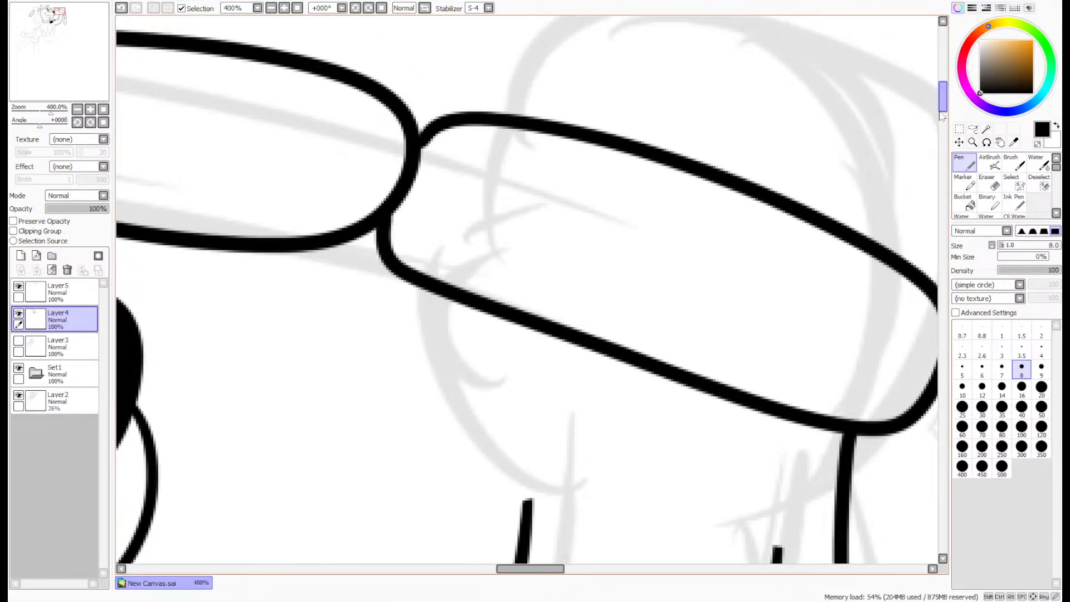
{"action": "scroll", "coordinate": [940, 112], "scroll_direction": "down", "scroll_amount": 1}
{"action": "left_click_drag", "start_coordinate": [51, 51], "coordinate": [53, 51]}
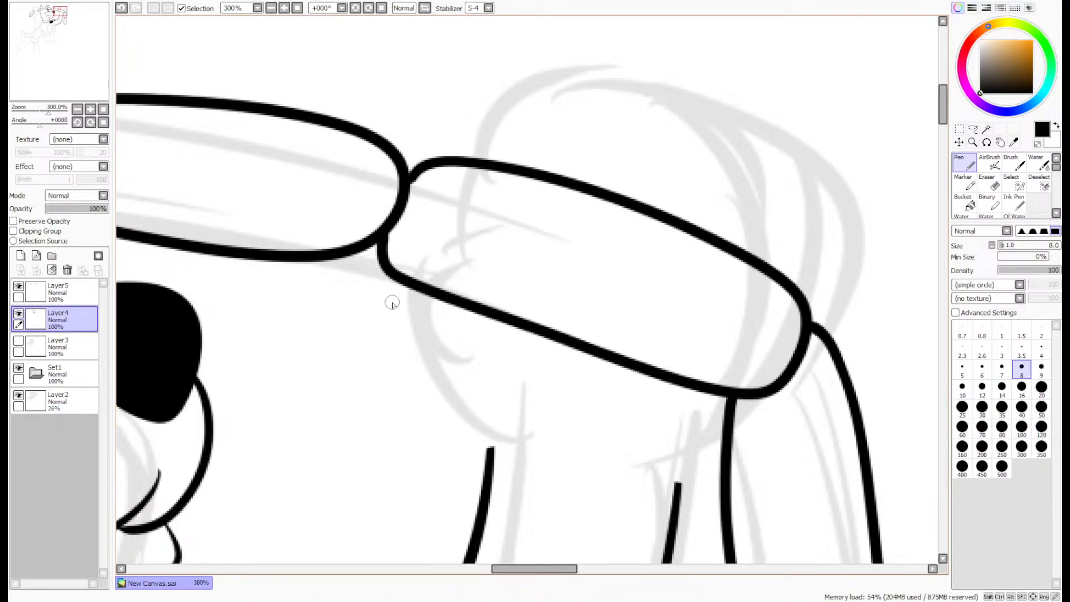
- Ink the palm's outer curve from the inner arm line's end up to the second link's underside, redrawing it until it fits
{"action": "scroll", "coordinate": [401, 312], "scroll_direction": "up", "scroll_amount": 1}
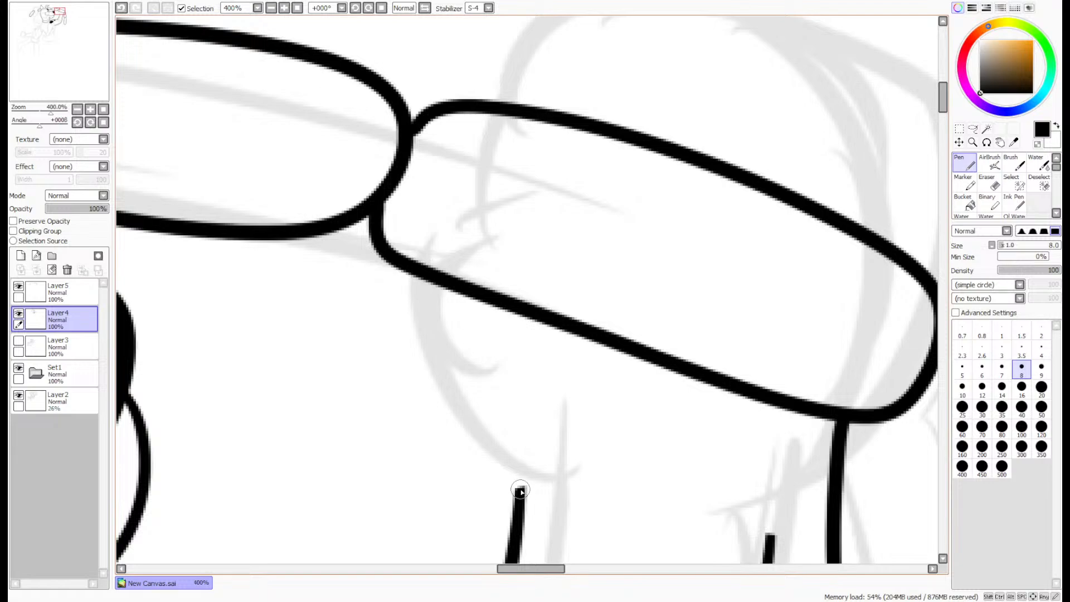
{"action": "mouse_move", "coordinate": [520, 490]}
{"action": "left_mouse_down"}
{"action": "mouse_move", "coordinate": [453, 482]}
{"action": "mouse_move", "coordinate": [263, 299]}
{"action": "mouse_move", "coordinate": [293, 220]}
{"action": "left_mouse_up"}
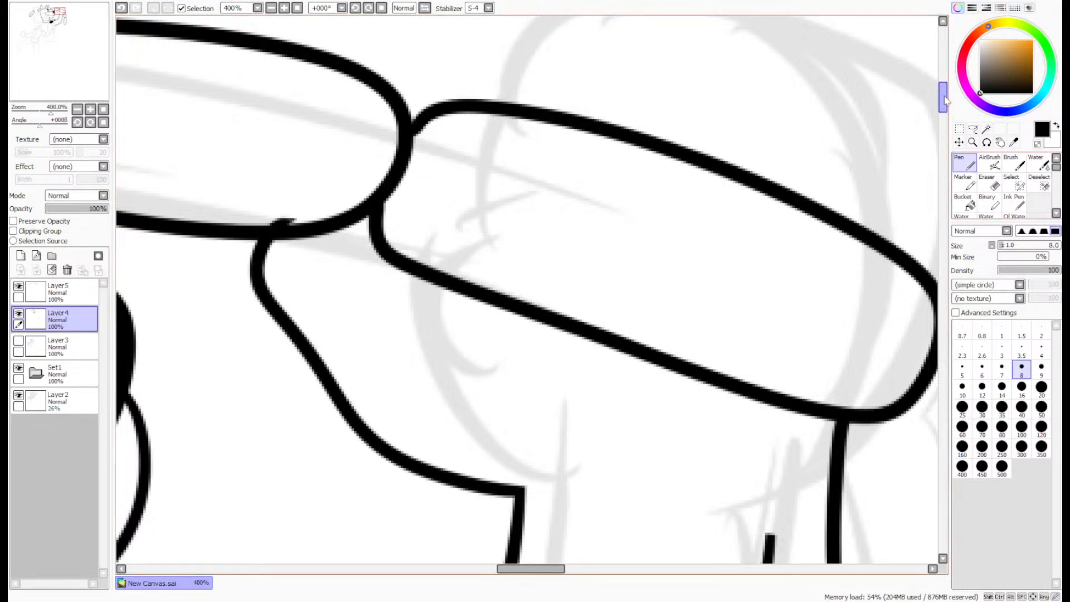
{"action": "scroll", "coordinate": [841, 204], "scroll_direction": "up", "scroll_amount": 1}
{"action": "key", "text": "ctrl+z"}
{"action": "mouse_move", "coordinate": [517, 525]}
{"action": "left_mouse_down"}
{"action": "mouse_move", "coordinate": [318, 299]}
{"action": "mouse_move", "coordinate": [334, 272]}
{"action": "left_mouse_up"}
{"action": "key", "text": "ctrl+z"}
{"action": "mouse_move", "coordinate": [519, 528]}
{"action": "left_mouse_down"}
{"action": "mouse_move", "coordinate": [456, 505]}
{"action": "mouse_move", "coordinate": [356, 397]}
{"action": "mouse_move", "coordinate": [329, 266]}
{"action": "left_mouse_up"}
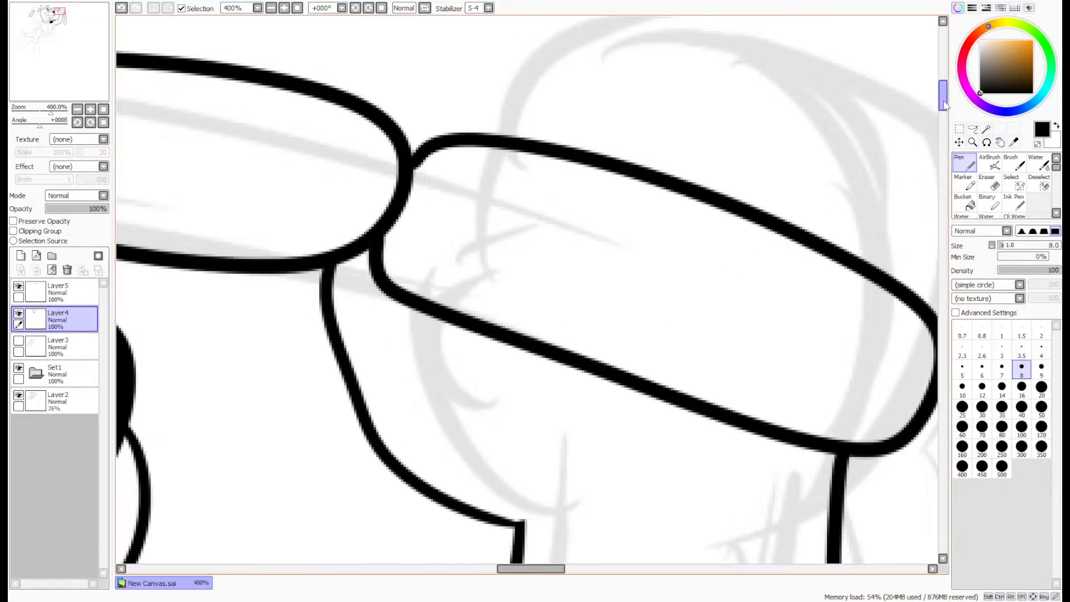
- Ink the thumb's edge as a curved line crossing the third link from its underside to its top, redrawing it once
{"action": "scroll", "coordinate": [541, 385], "scroll_direction": "up", "scroll_amount": 2}
{"action": "mouse_move", "coordinate": [513, 410]}
{"action": "left_mouse_down"}
{"action": "mouse_move", "coordinate": [530, 314]}
{"action": "mouse_move", "coordinate": [530, 205]}
{"action": "left_mouse_up"}
{"action": "key", "text": "ctrl+z"}
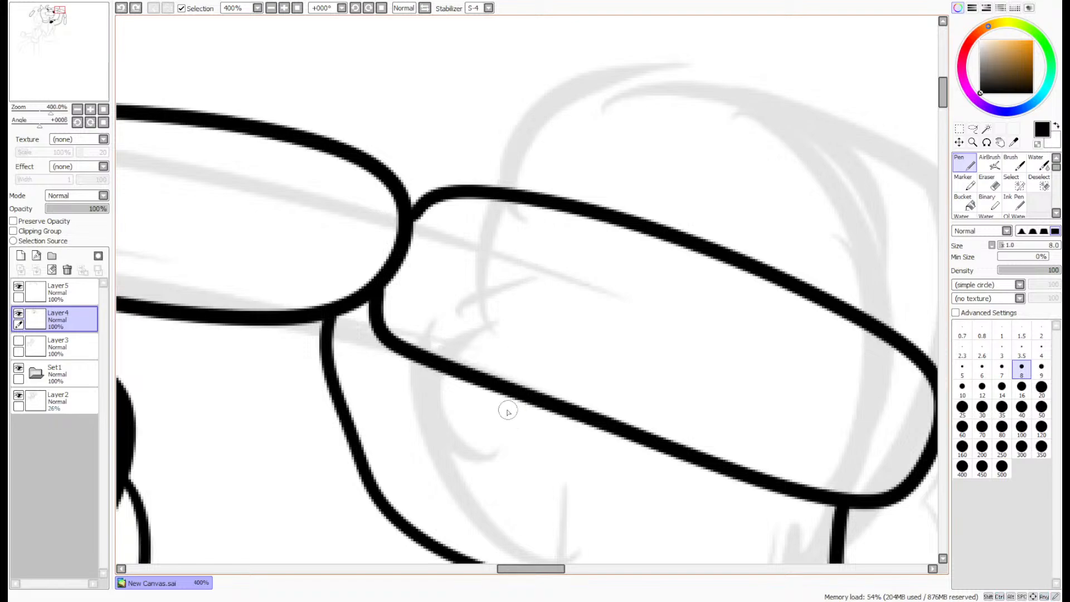
{"action": "mouse_move", "coordinate": [503, 407]}
{"action": "left_mouse_down"}
{"action": "mouse_move", "coordinate": [551, 308]}
{"action": "mouse_move", "coordinate": [567, 202]}
{"action": "left_mouse_up"}
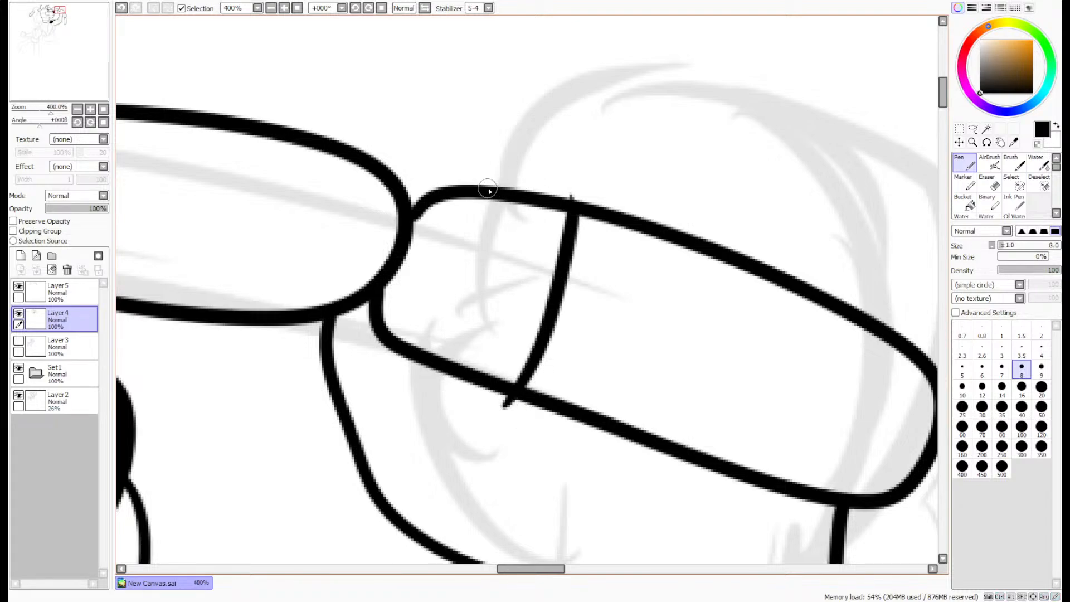
- Ink the rounded outlines of the first two fingers rising above the third link, each ending on its upper line
{"action": "mouse_move", "coordinate": [488, 191]}
{"action": "left_mouse_down"}
{"action": "mouse_move", "coordinate": [699, 118]}
{"action": "mouse_move", "coordinate": [714, 281]}
{"action": "left_mouse_up"}
{"action": "mouse_move", "coordinate": [698, 126]}
{"action": "left_mouse_down"}
{"action": "mouse_move", "coordinate": [830, 199]}
{"action": "mouse_move", "coordinate": [838, 307]}
{"action": "mouse_move", "coordinate": [819, 178]}
{"action": "mouse_move", "coordinate": [836, 333]}
{"action": "left_mouse_up"}
{"action": "key", "text": "ctrl+z"}
{"action": "scroll", "coordinate": [777, 151], "scroll_direction": "up", "scroll_amount": 4}
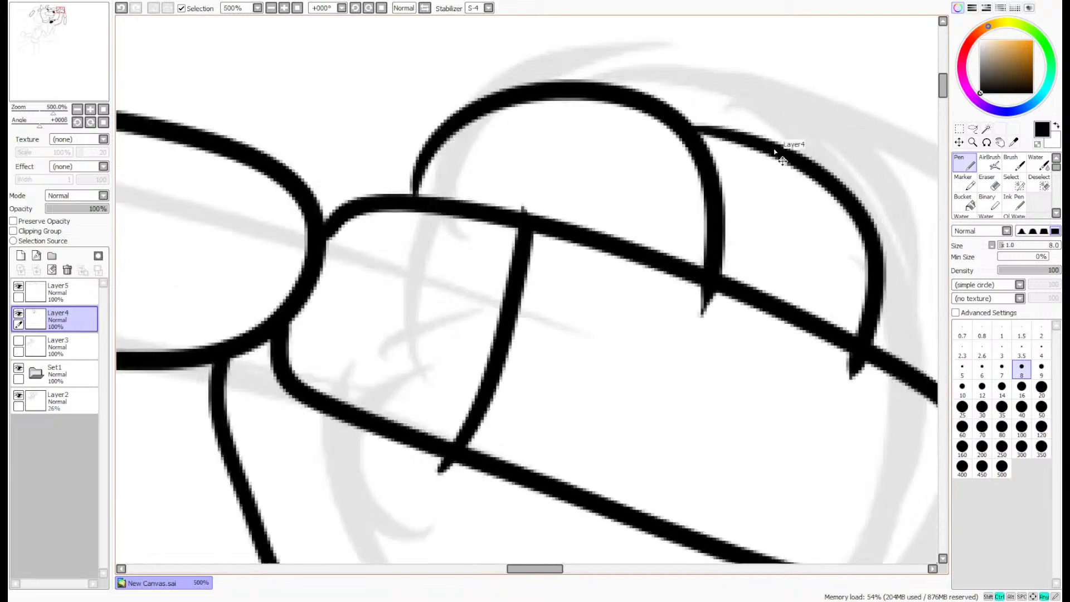
- Ink the last finger's outline from the second finger around the third link's end and down to the wrist
{"action": "scroll", "coordinate": [658, 120], "scroll_direction": "down", "scroll_amount": 6}
{"action": "scroll", "coordinate": [268, 161], "scroll_direction": "up", "scroll_amount": 2}
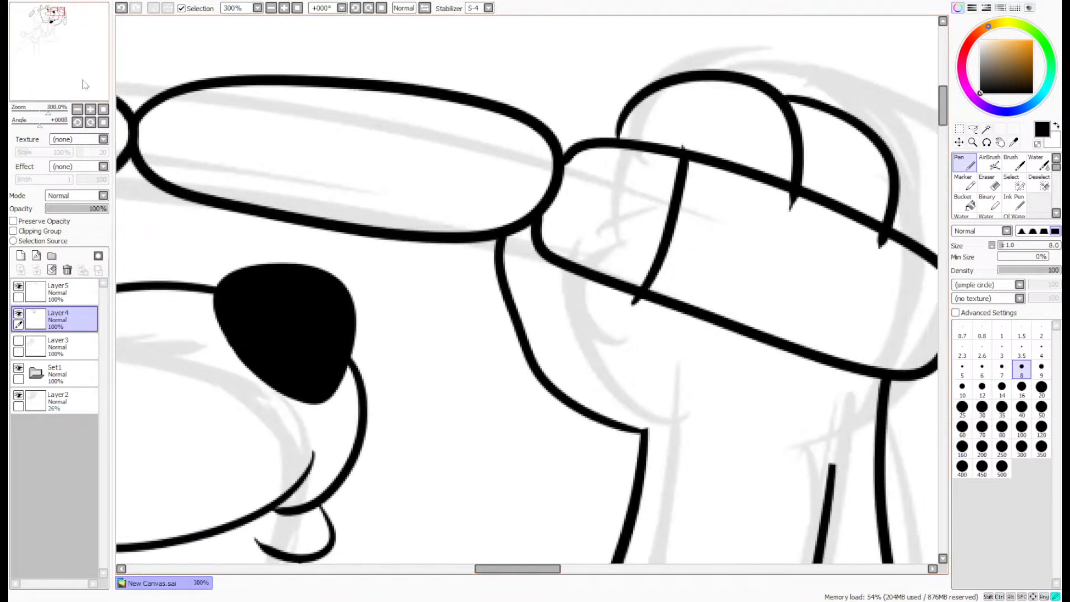
{"action": "scroll", "coordinate": [709, 157], "scroll_direction": "up", "scroll_amount": 1}
{"action": "mouse_move", "coordinate": [709, 117]}
{"action": "left_mouse_down"}
{"action": "mouse_move", "coordinate": [758, 140]}
{"action": "mouse_move", "coordinate": [793, 251]}
{"action": "mouse_move", "coordinate": [750, 400]}
{"action": "mouse_move", "coordinate": [653, 525]}
{"action": "mouse_move", "coordinate": [626, 522]}
{"action": "mouse_move", "coordinate": [716, 451]}
{"action": "mouse_move", "coordinate": [775, 265]}
{"action": "mouse_move", "coordinate": [756, 142]}
{"action": "mouse_move", "coordinate": [702, 107]}
{"action": "left_mouse_up"}
{"action": "key", "text": "ctrl+z"}
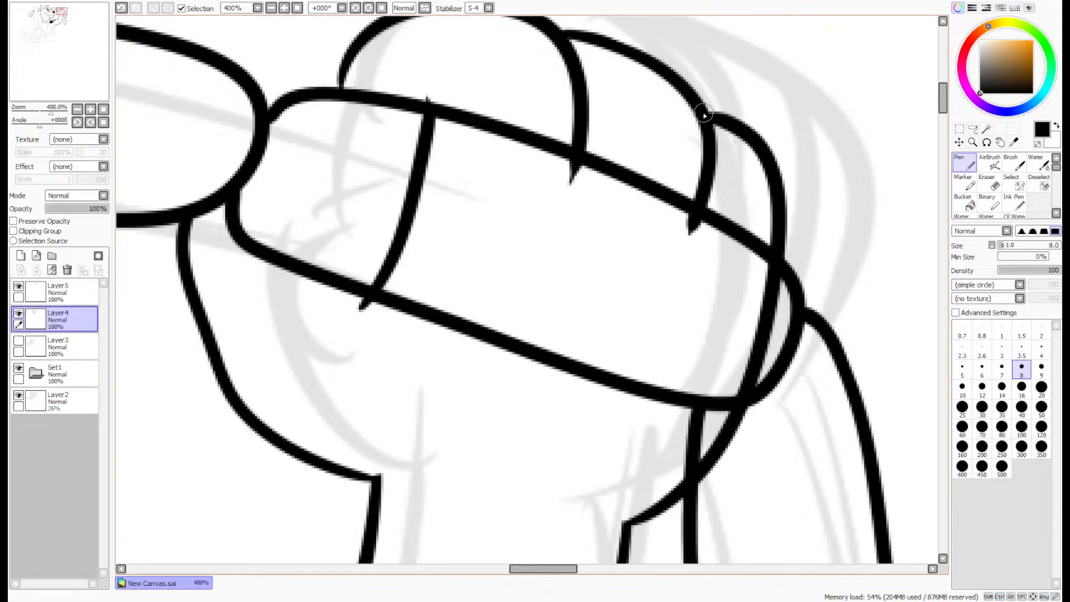
- Extend both ends of the thumb line past the third link's outline and thicken the base of the first finger's line
{"action": "scroll", "coordinate": [726, 102], "scroll_direction": "down", "scroll_amount": 3}
{"action": "scroll", "coordinate": [718, 100], "scroll_direction": "up", "scroll_amount": 6}
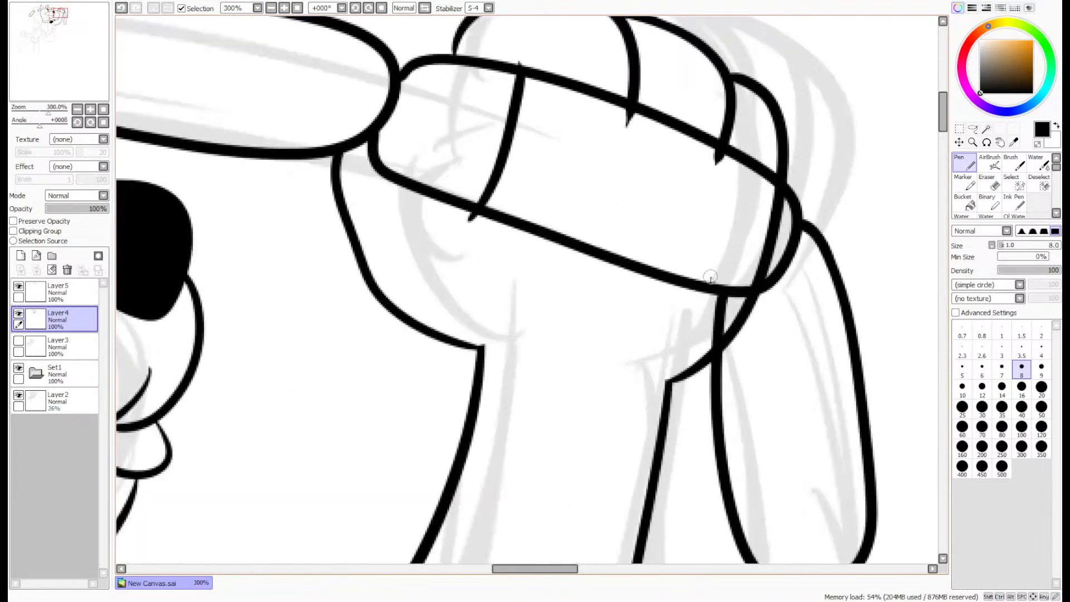
{"action": "scroll", "coordinate": [626, 382], "scroll_direction": "down", "scroll_amount": 4}
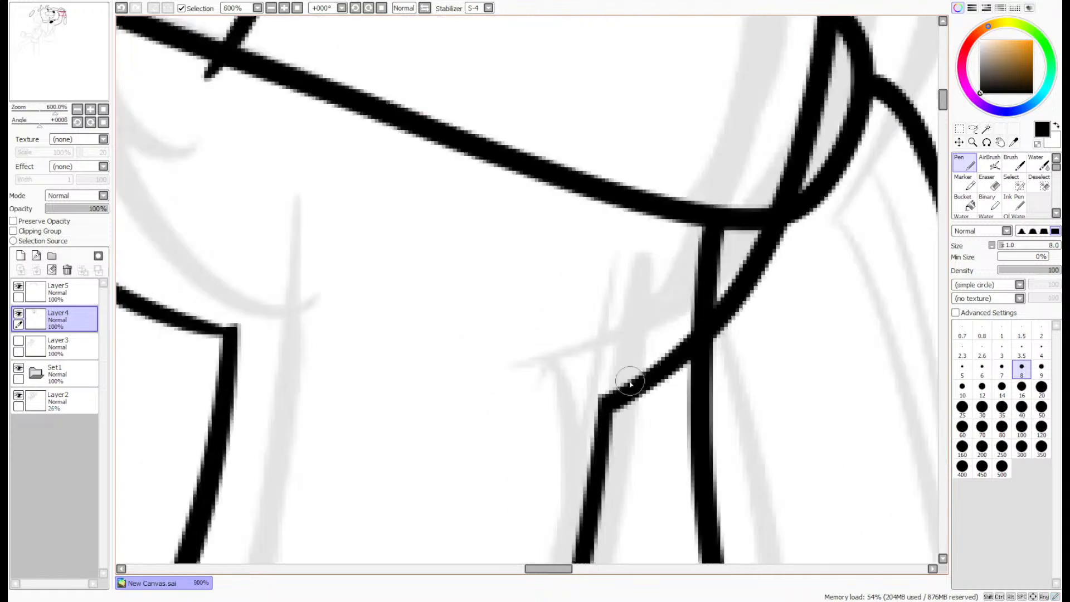
{"action": "scroll", "coordinate": [464, 73], "scroll_direction": "up", "scroll_amount": 2}
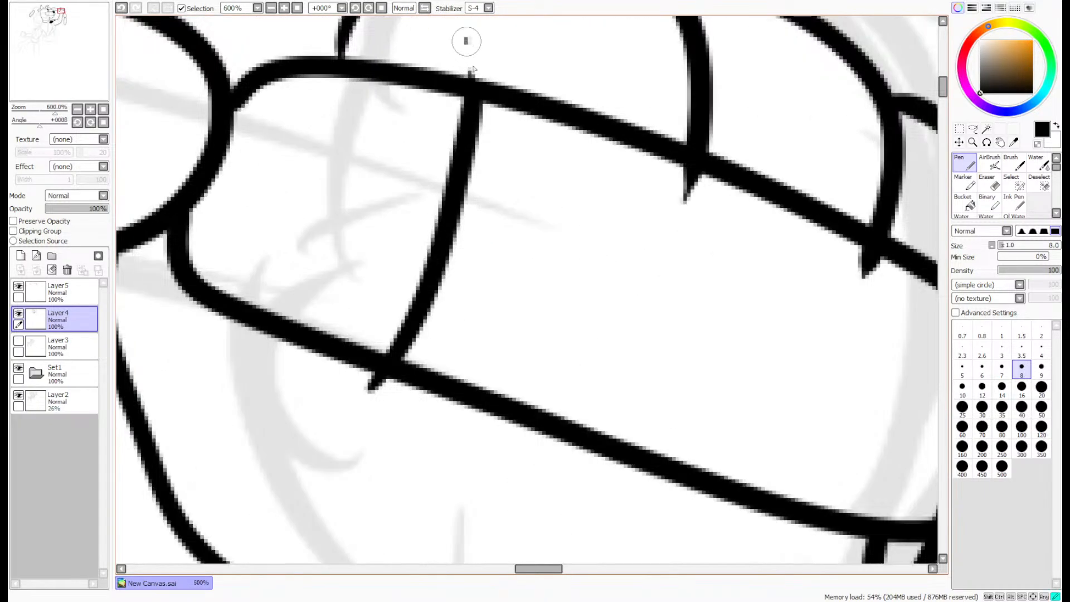
{"action": "left_click_drag", "start_coordinate": [472, 74], "coordinate": [467, 39]}
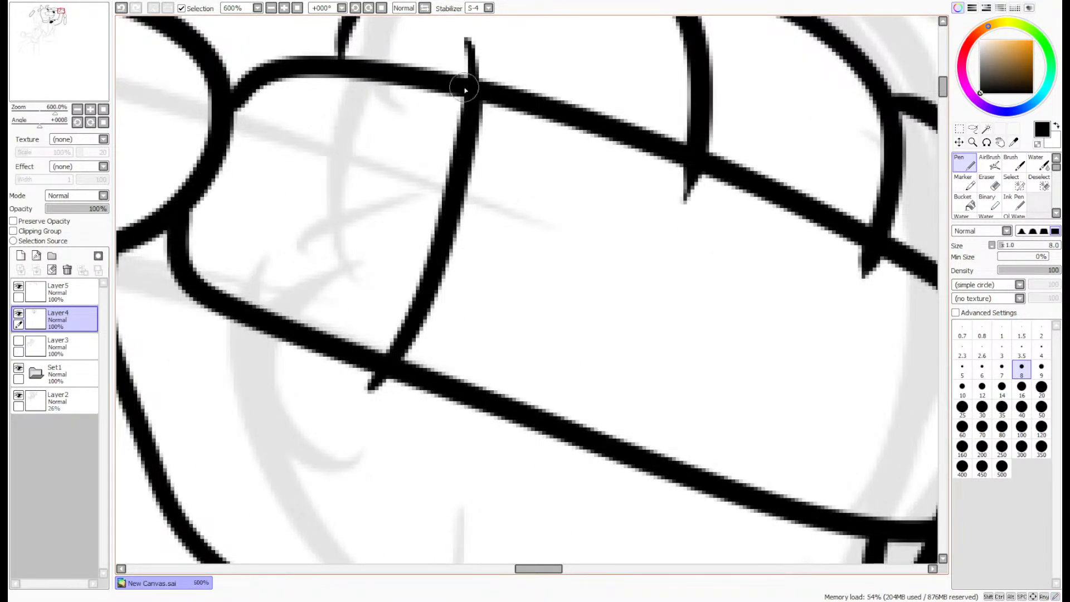
{"action": "scroll", "coordinate": [342, 425], "scroll_direction": "up", "scroll_amount": 2}
{"action": "left_click_drag", "start_coordinate": [343, 424], "coordinate": [390, 357]}
{"action": "scroll", "coordinate": [390, 357], "scroll_direction": "down", "scroll_amount": 3}
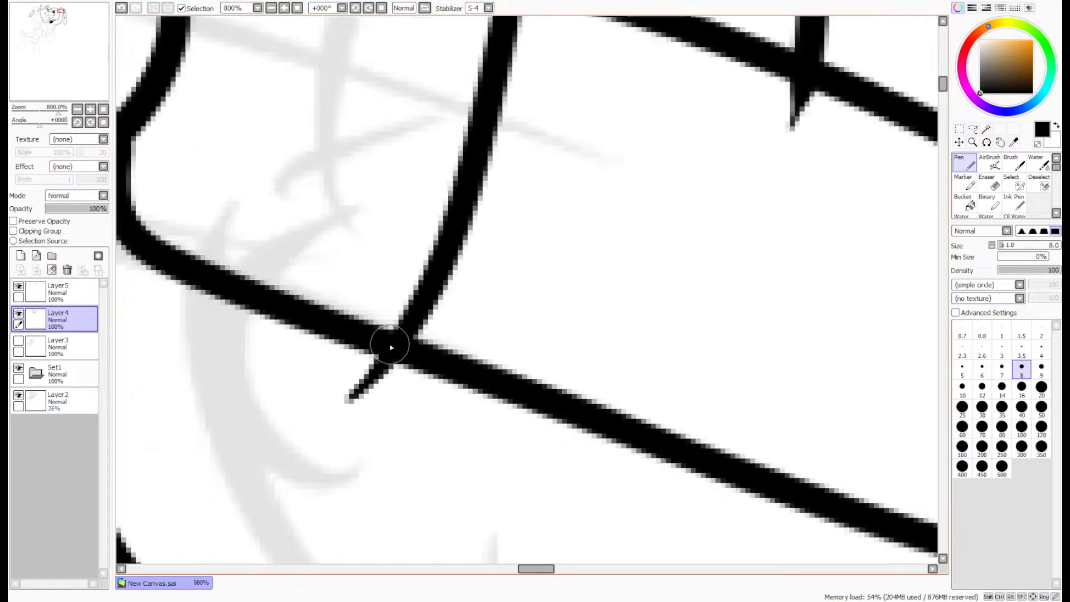
{"action": "scroll", "coordinate": [399, 167], "scroll_direction": "up", "scroll_amount": 4}
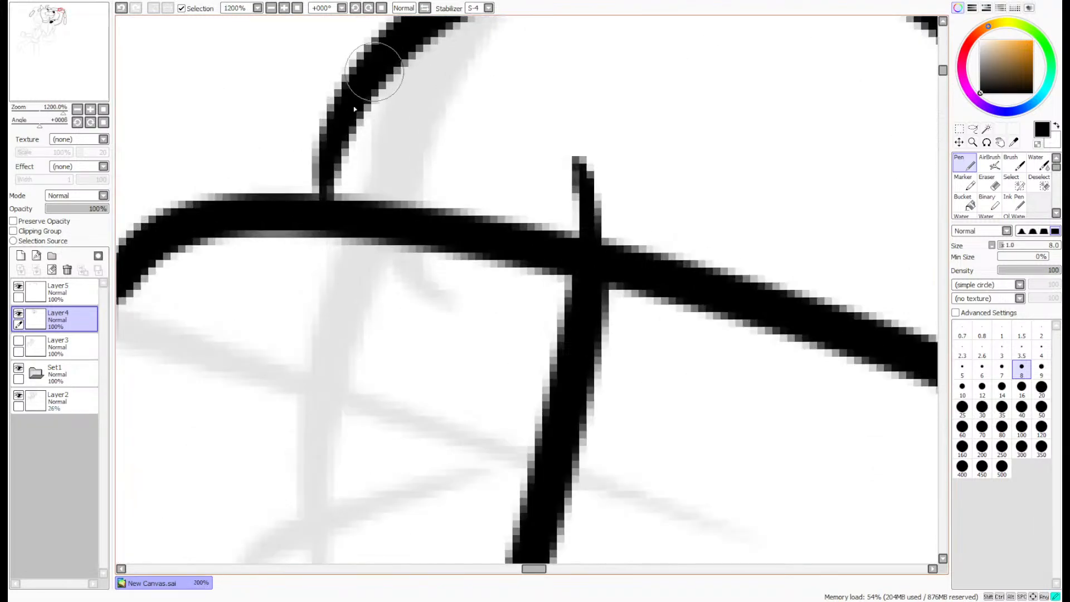
{"action": "left_click_drag", "start_coordinate": [378, 69], "coordinate": [324, 188]}
{"action": "scroll", "coordinate": [349, 142], "scroll_direction": "down", "scroll_amount": 4}
{"action": "scroll", "coordinate": [619, 305], "scroll_direction": "up", "scroll_amount": 1}
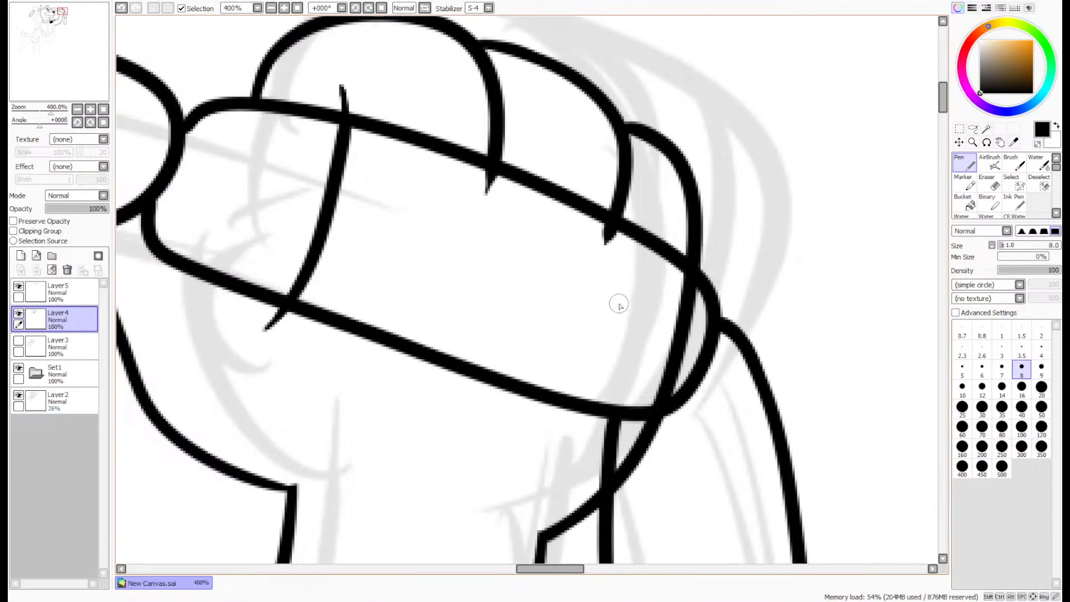
- Lasso the inside of the paw from the thumb line to the last finger, clear the third link's lines there on Layer5, and deselect
{"action": "left_click", "coordinate": [972, 128]}
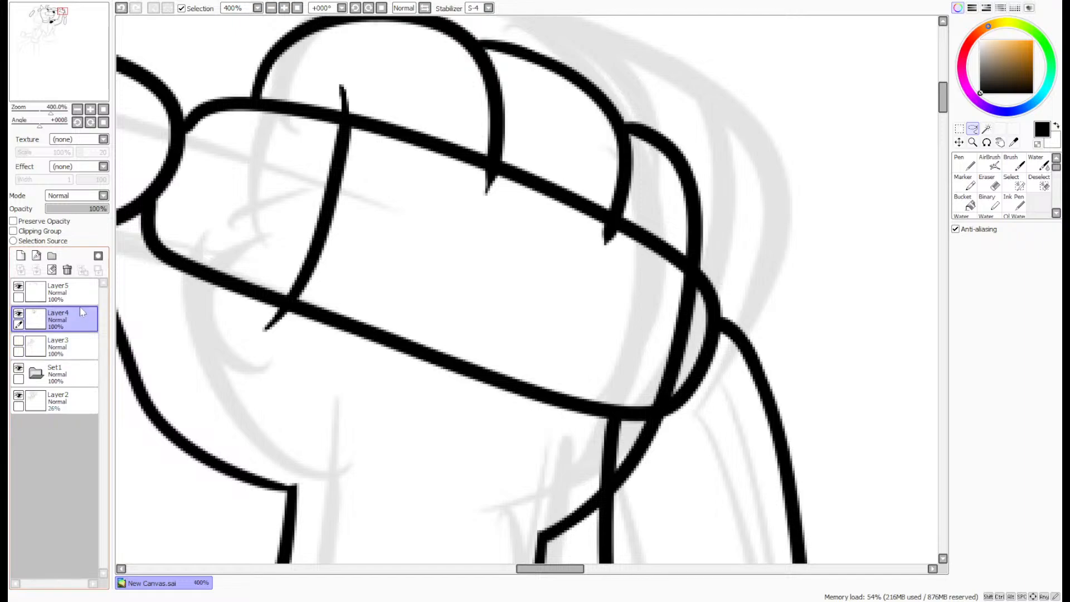
{"action": "left_click", "coordinate": [19, 313]}
{"action": "left_click", "coordinate": [19, 314]}
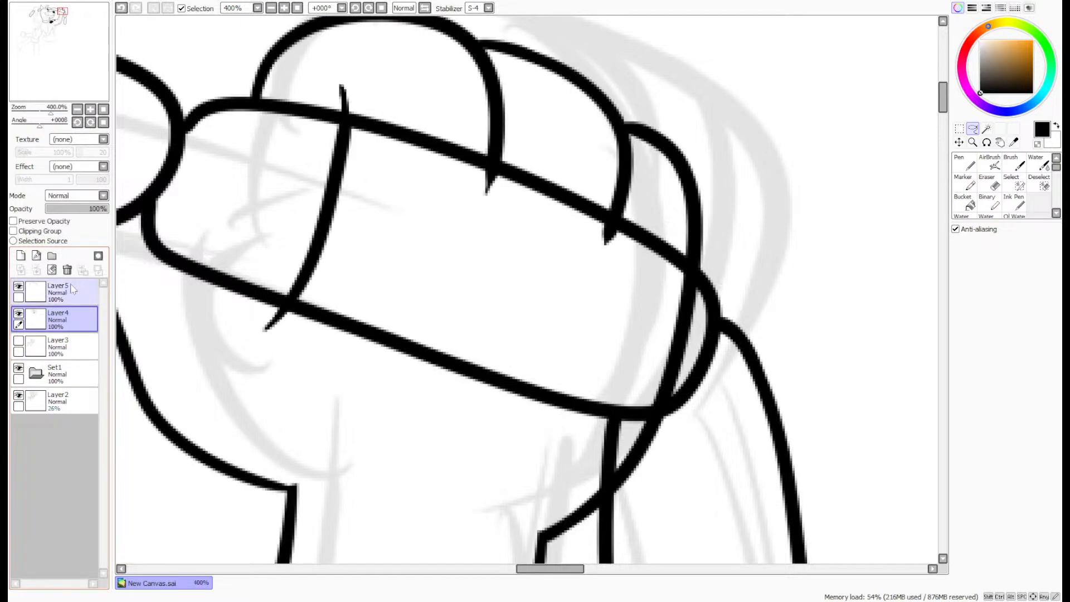
{"action": "left_click", "coordinate": [72, 289]}
{"action": "mouse_move", "coordinate": [350, 128]}
{"action": "left_mouse_down"}
{"action": "mouse_move", "coordinate": [373, 106]}
{"action": "mouse_move", "coordinate": [569, 150]}
{"action": "left_mouse_up"}
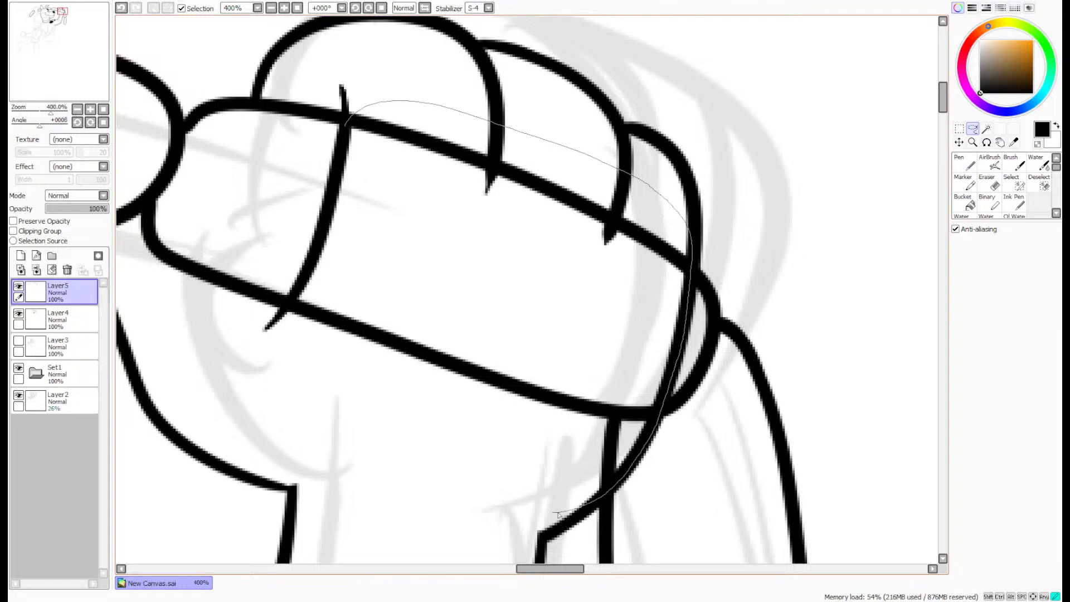
{"action": "mouse_move", "coordinate": [558, 514]}
{"action": "left_mouse_down"}
{"action": "mouse_move", "coordinate": [384, 455]}
{"action": "mouse_move", "coordinate": [295, 375]}
{"action": "left_mouse_up"}
{"action": "left_click_drag", "start_coordinate": [335, 206], "coordinate": [345, 159]}
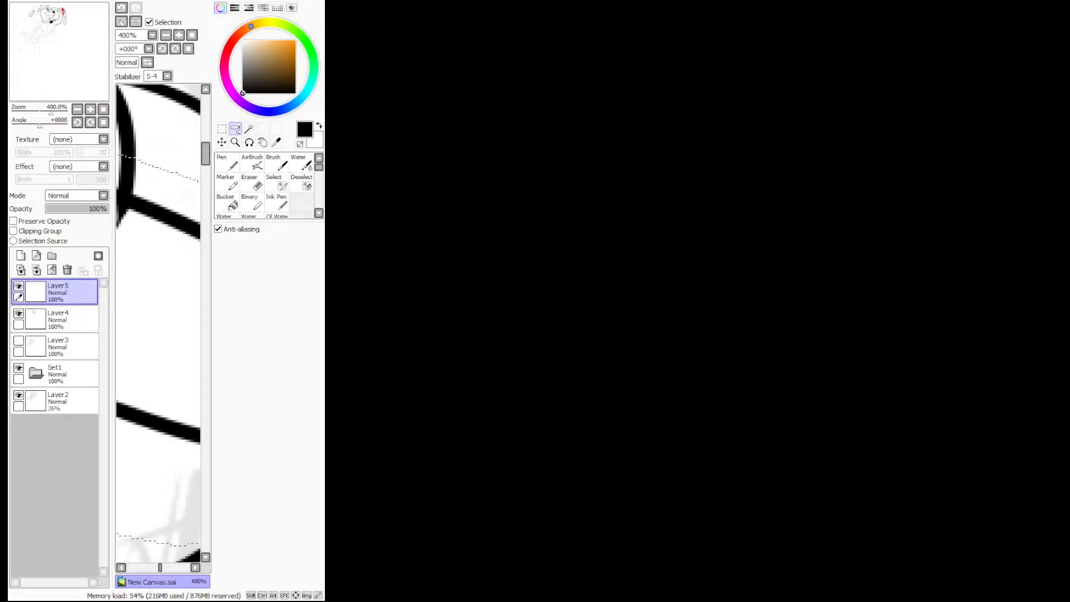
{"action": "double_click", "coordinate": [68, 1]}
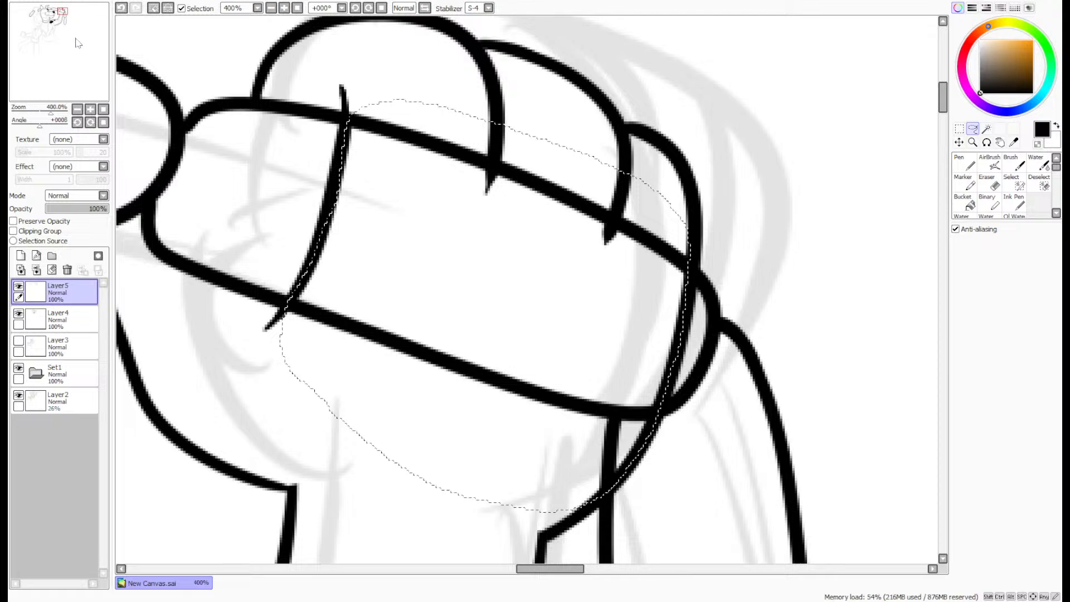
{"action": "key", "text": "Delete"}
{"action": "key", "text": "ctrl+d"}
- Merge Layer5 down into Layer4, add a new empty layer above it, and return to the Pen
{"action": "scroll", "coordinate": [451, 140], "scroll_direction": "down", "scroll_amount": 6}
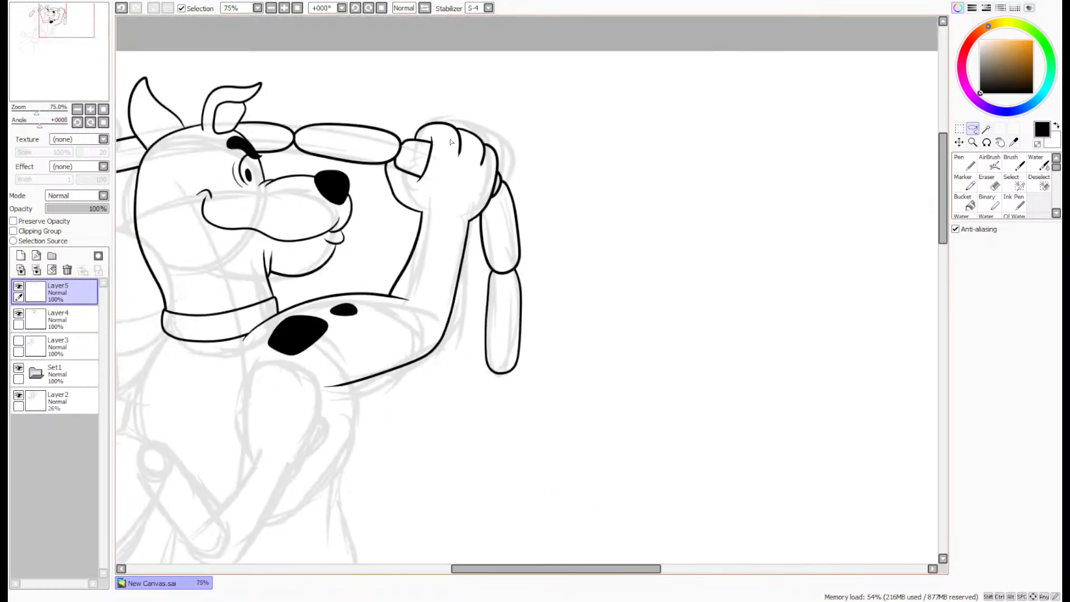
{"action": "scroll", "coordinate": [447, 143], "scroll_direction": "up", "scroll_amount": 1}
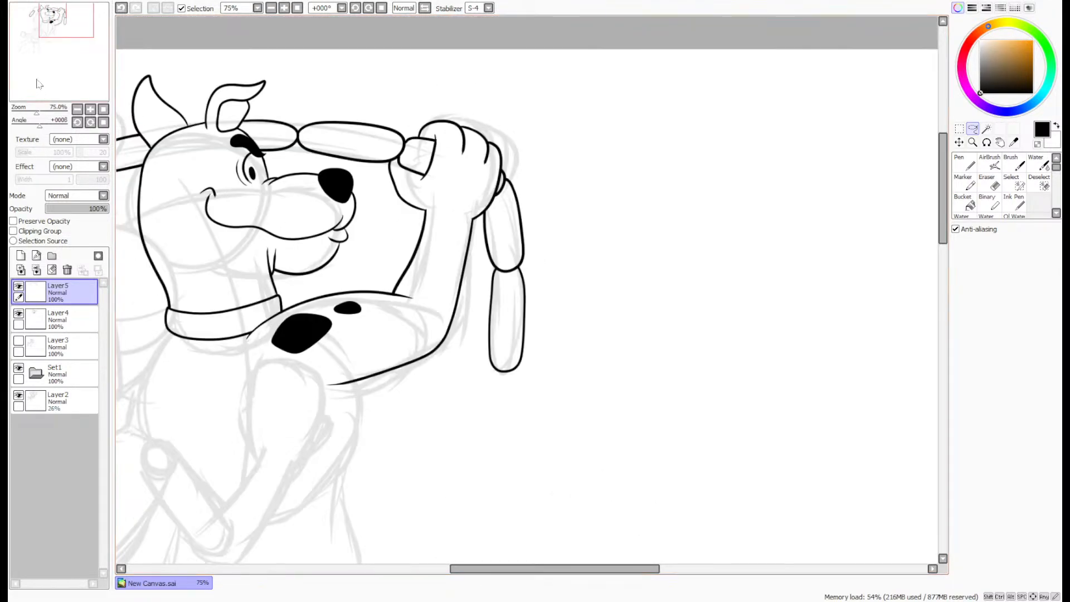
{"action": "left_click_drag", "start_coordinate": [39, 83], "coordinate": [32, 66]}
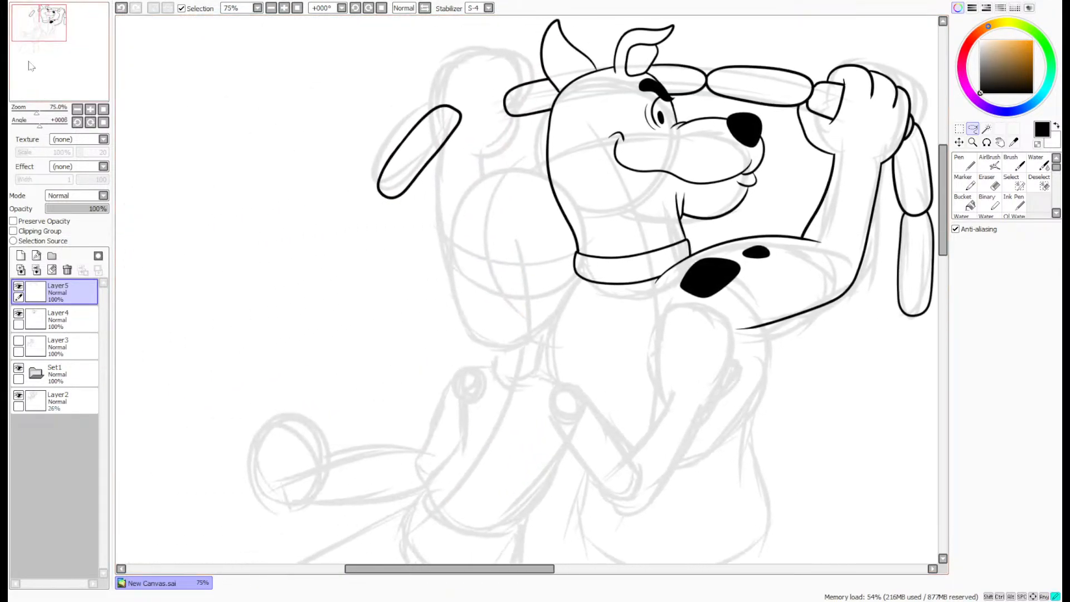
{"action": "left_click", "coordinate": [37, 270]}
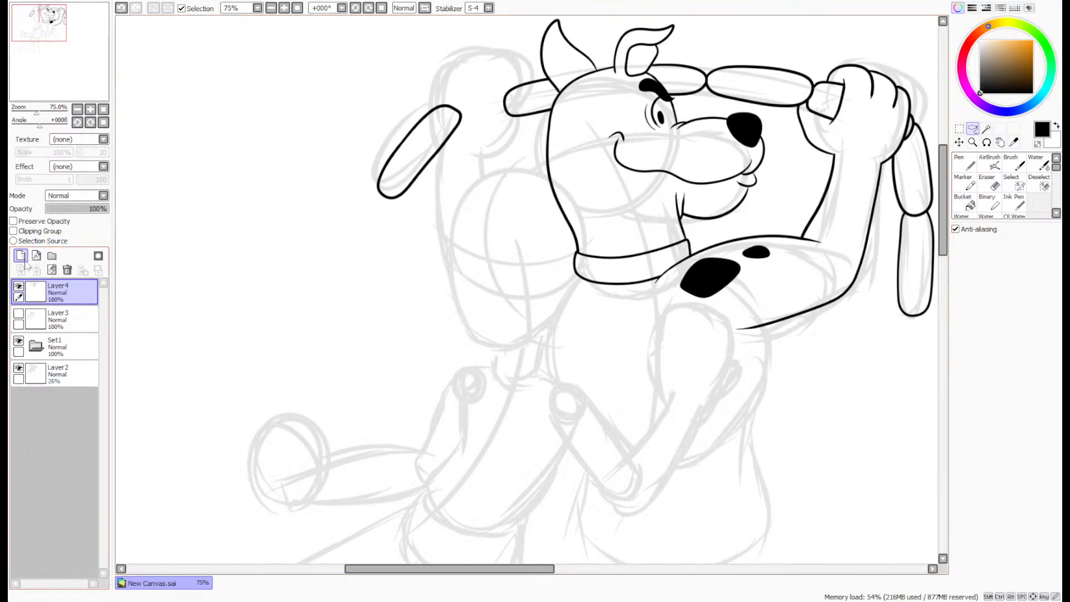
{"action": "left_click", "coordinate": [24, 258]}
{"action": "left_click", "coordinate": [964, 165]}
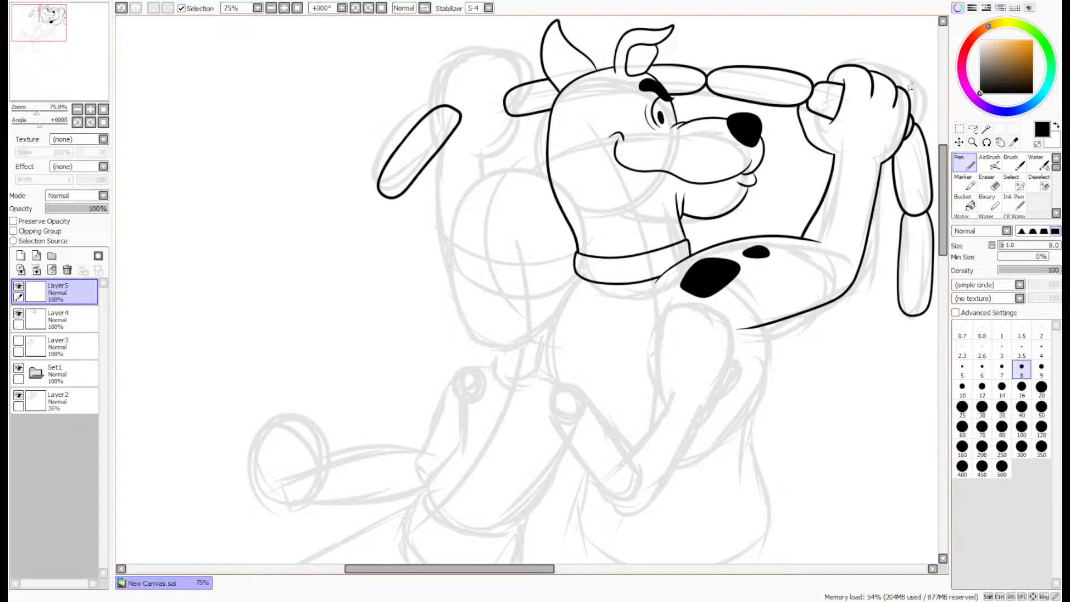
- Ink the other raised paw's thumb edge as a curved line crossing the end of the link behind the dog's head
{"action": "scroll", "coordinate": [516, 77], "scroll_direction": "up", "scroll_amount": 4}
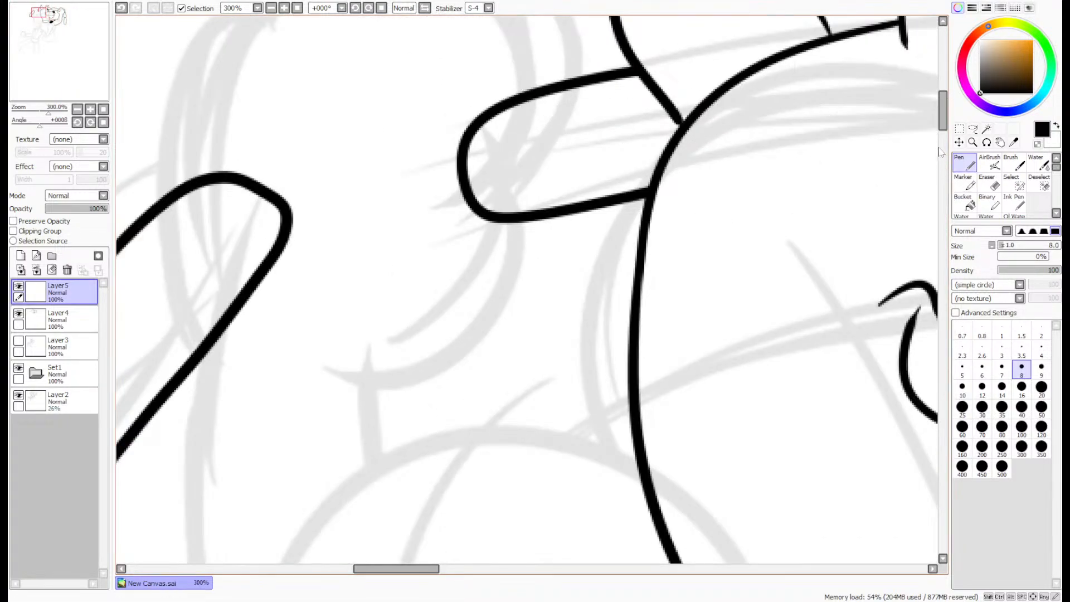
{"action": "scroll", "coordinate": [940, 118], "scroll_direction": "up", "scroll_amount": 2}
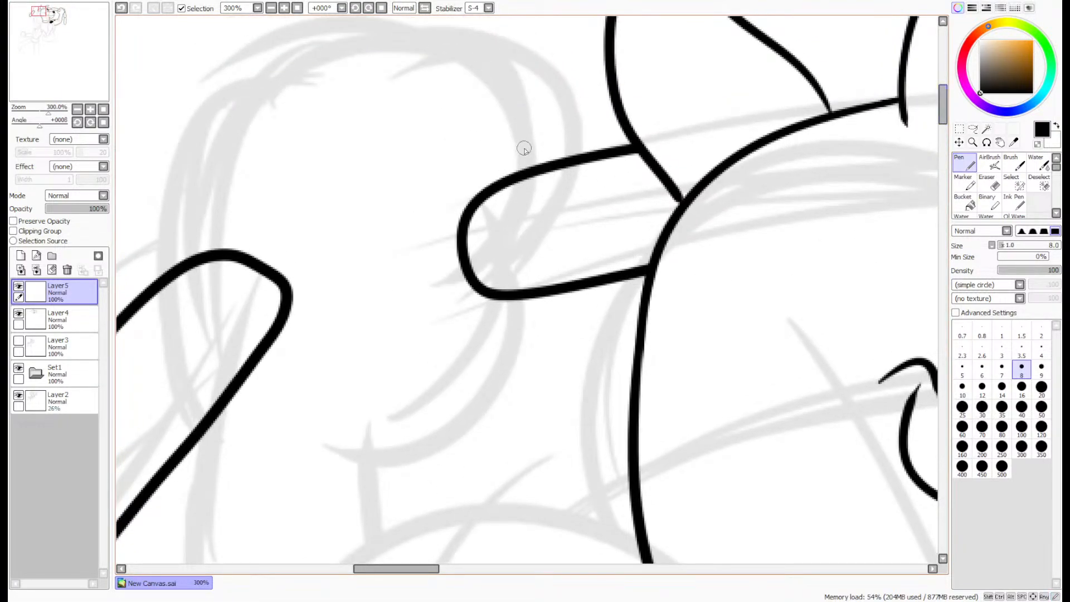
{"action": "left_click_drag", "start_coordinate": [530, 118], "coordinate": [527, 341]}
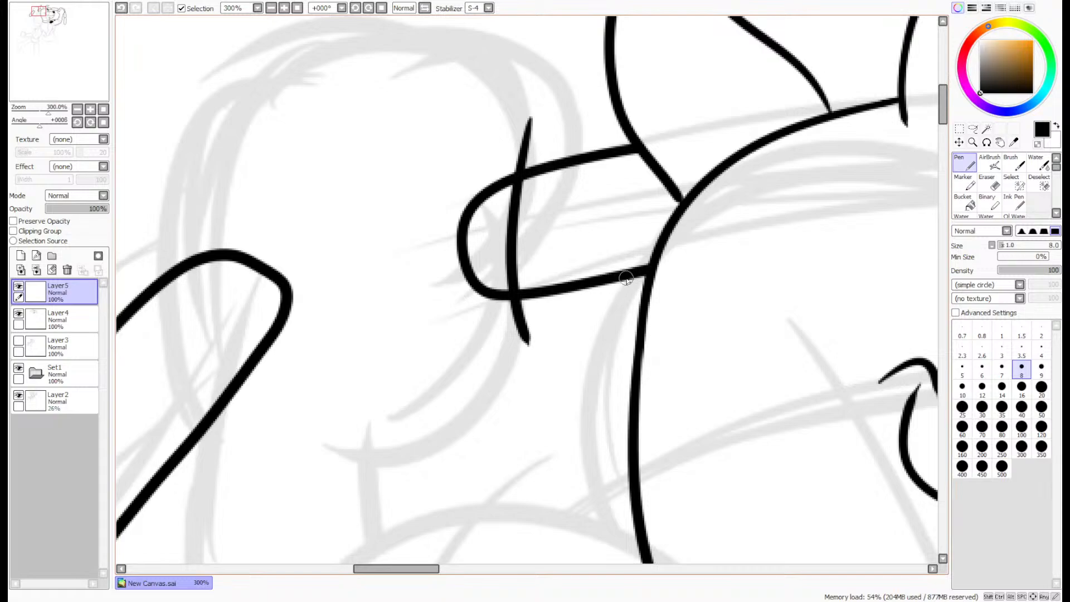
- Ink the other paw's palm curve from the link's underside beside the head down to the wrist, redrawing it until it fits
{"action": "left_click_drag", "start_coordinate": [627, 276], "coordinate": [387, 494]}
{"action": "key", "text": "ctrl+z"}
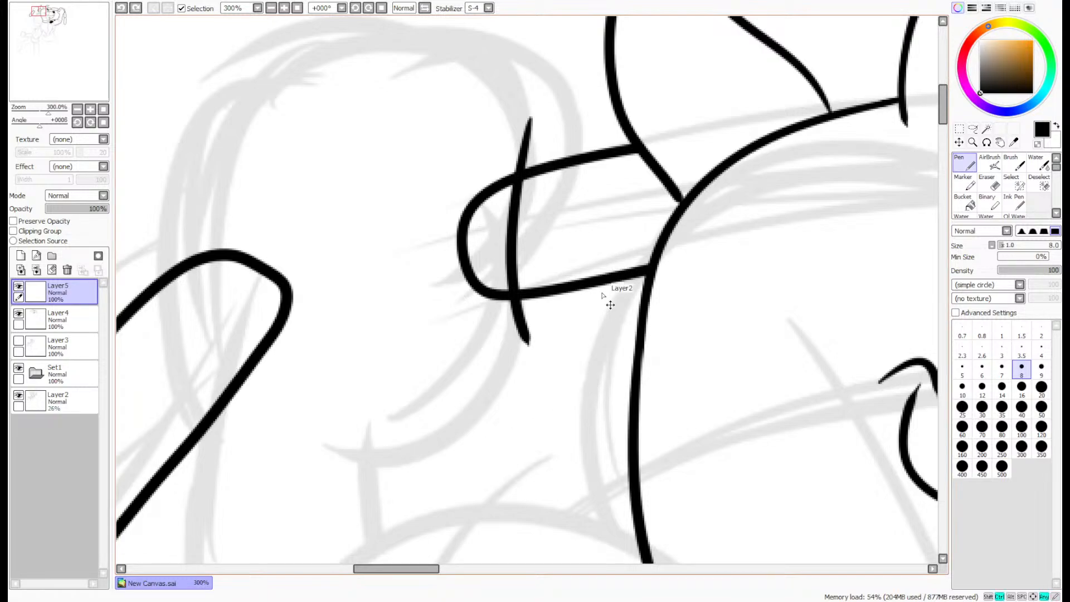
{"action": "mouse_move", "coordinate": [616, 279]}
{"action": "left_mouse_down"}
{"action": "mouse_move", "coordinate": [610, 310]}
{"action": "mouse_move", "coordinate": [418, 496]}
{"action": "left_mouse_up"}
{"action": "key", "text": "ctrl+z"}
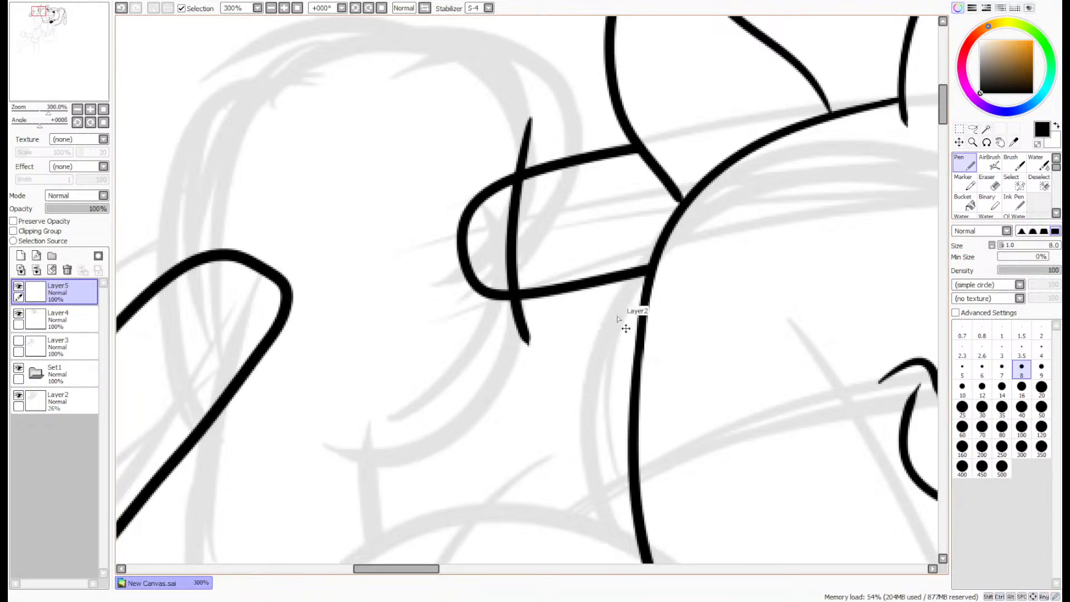
{"action": "left_click_drag", "start_coordinate": [630, 278], "coordinate": [413, 477]}
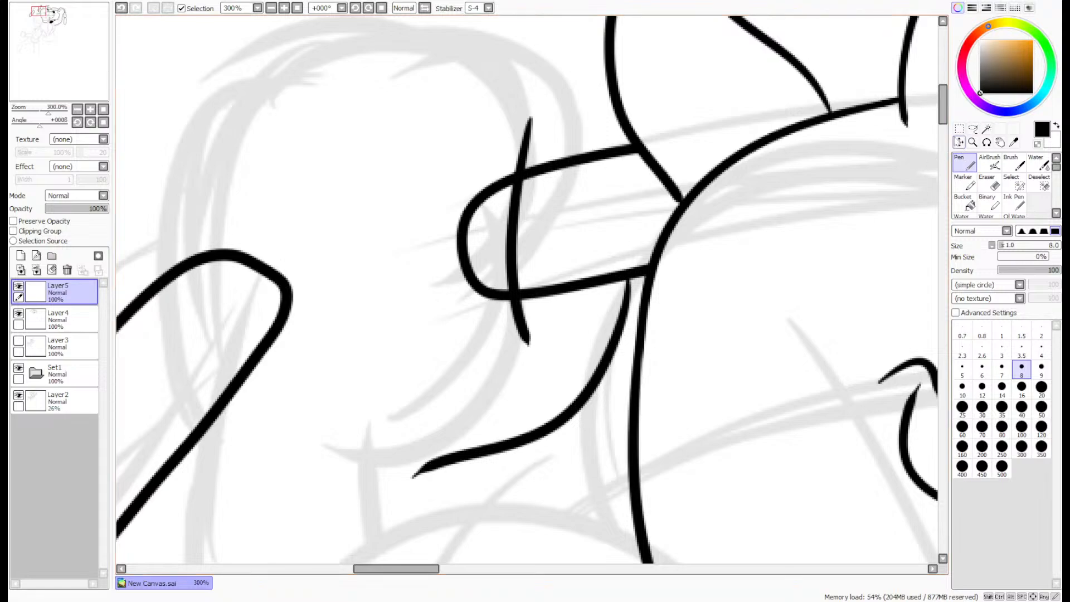
- Ink the other paw's first two rounded fingers, starting from the link's upper line below the ear and redrawing the first until it fits
{"action": "scroll", "coordinate": [616, 324], "scroll_direction": "up", "scroll_amount": 5}
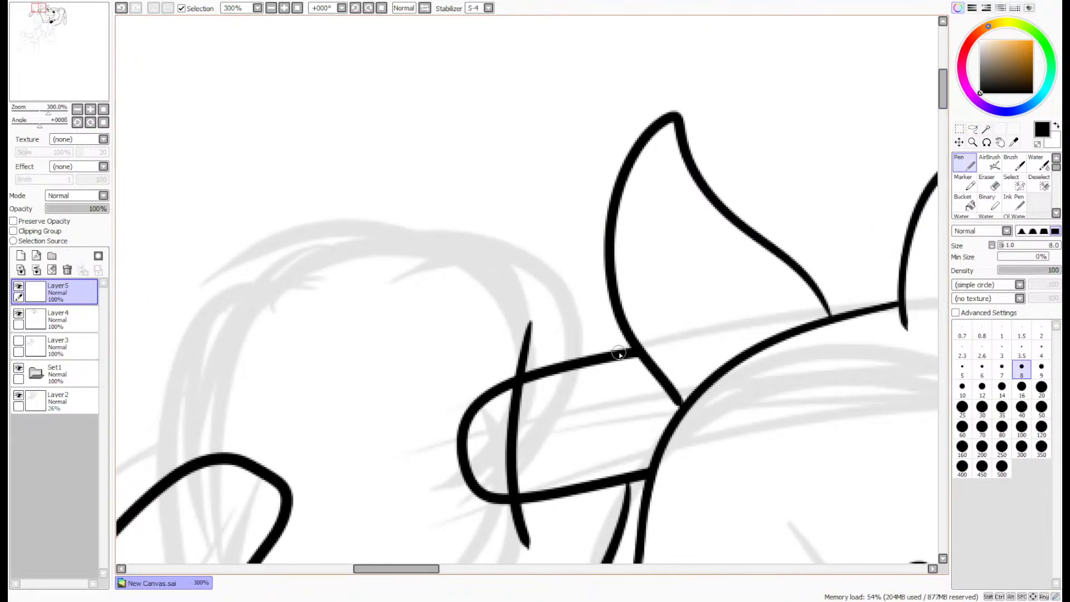
{"action": "mouse_move", "coordinate": [619, 353]}
{"action": "left_mouse_down"}
{"action": "mouse_move", "coordinate": [533, 246]}
{"action": "mouse_move", "coordinate": [390, 342]}
{"action": "mouse_move", "coordinate": [585, 283]}
{"action": "mouse_move", "coordinate": [491, 259]}
{"action": "mouse_move", "coordinate": [396, 351]}
{"action": "left_mouse_up"}
{"action": "key", "text": "ctrl+z"}
{"action": "key", "text": "ctrl+z"}
{"action": "mouse_move", "coordinate": [615, 354]}
{"action": "left_mouse_down"}
{"action": "mouse_move", "coordinate": [574, 262]}
{"action": "mouse_move", "coordinate": [404, 340]}
{"action": "left_mouse_up"}
{"action": "key", "text": "ctrl+z"}
{"action": "mouse_move", "coordinate": [607, 352]}
{"action": "left_mouse_down"}
{"action": "mouse_move", "coordinate": [587, 284]}
{"action": "mouse_move", "coordinate": [401, 312]}
{"action": "mouse_move", "coordinate": [389, 348]}
{"action": "left_mouse_up"}
{"action": "mouse_move", "coordinate": [418, 272]}
{"action": "left_mouse_down"}
{"action": "mouse_move", "coordinate": [296, 302]}
{"action": "mouse_move", "coordinate": [284, 372]}
{"action": "left_mouse_up"}
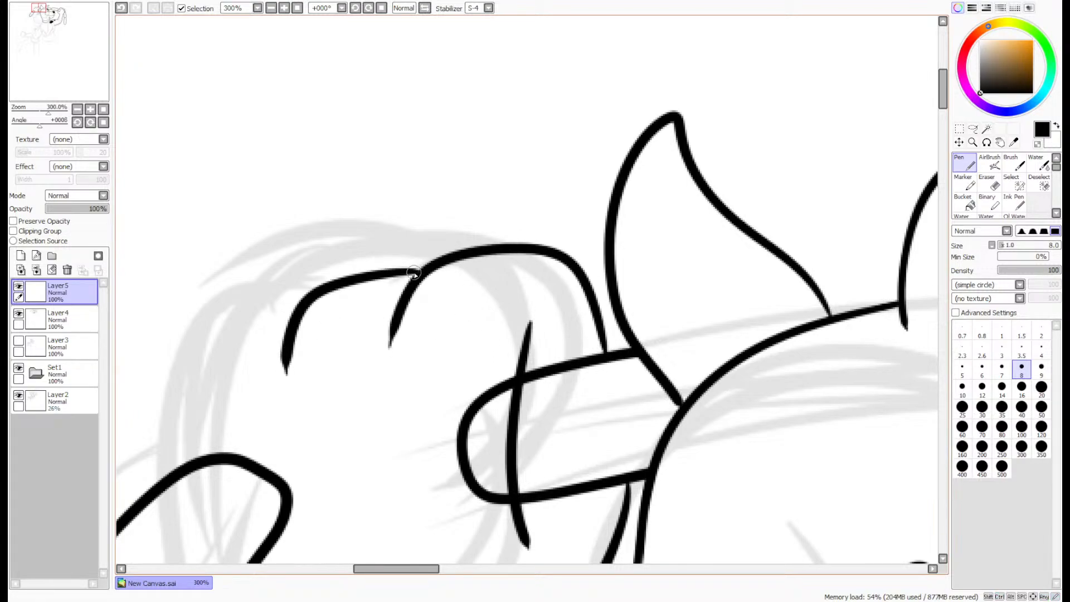
- Ink the other paw's last finger from the second finger down across the loose link, and thicken where the two fingers meet
{"action": "left_click_drag", "start_coordinate": [28, 69], "coordinate": [25, 73]}
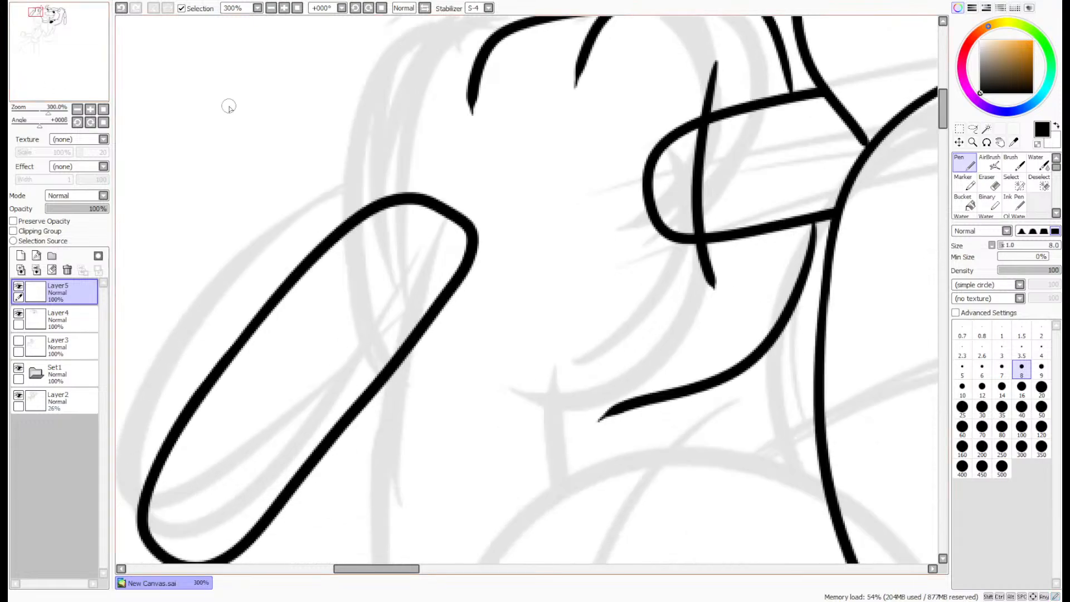
{"action": "mouse_move", "coordinate": [475, 48]}
{"action": "left_mouse_down"}
{"action": "mouse_move", "coordinate": [402, 105]}
{"action": "mouse_move", "coordinate": [379, 260]}
{"action": "mouse_move", "coordinate": [409, 390]}
{"action": "left_mouse_up"}
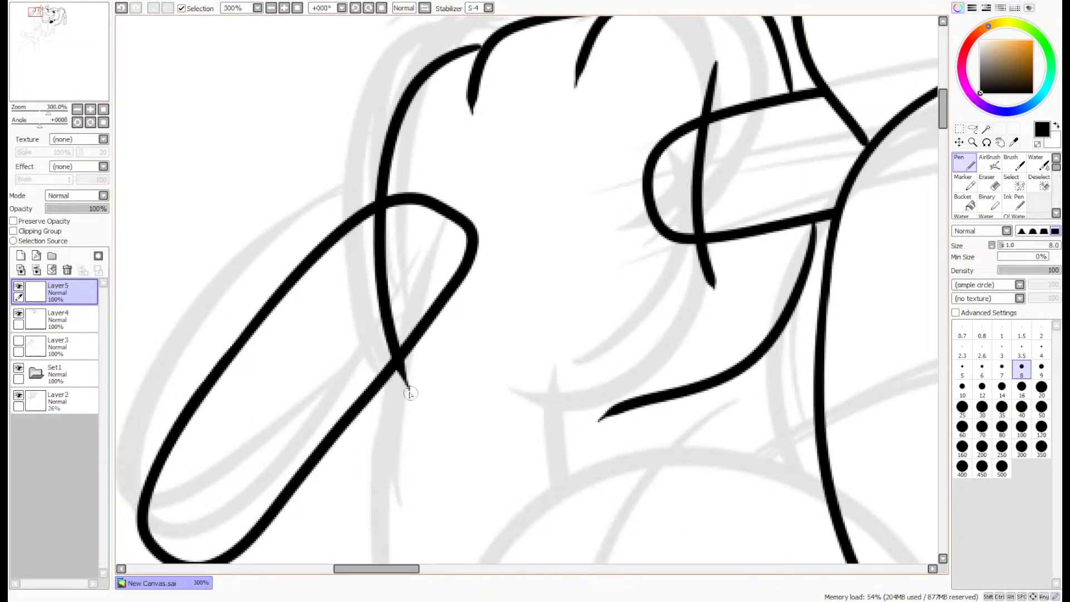
{"action": "scroll", "coordinate": [478, 43], "scroll_direction": "up", "scroll_amount": 5}
{"action": "left_click_drag", "start_coordinate": [385, 83], "coordinate": [545, 29]}
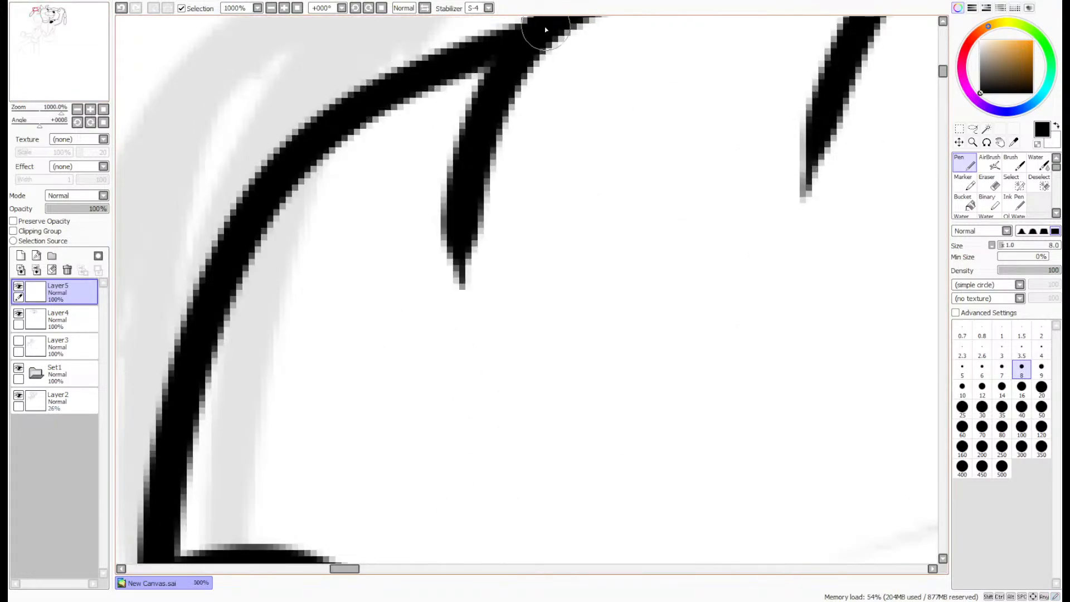
{"action": "scroll", "coordinate": [541, 27], "scroll_direction": "down", "scroll_amount": 5}
{"action": "scroll", "coordinate": [542, 26], "scroll_direction": "down", "scroll_amount": 1}
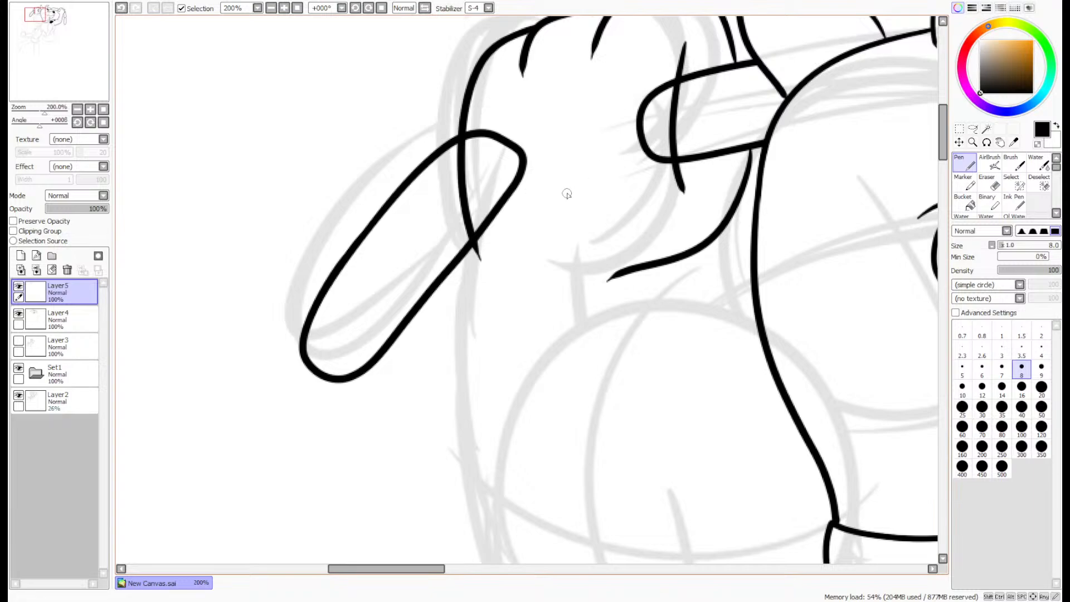
{"action": "scroll", "coordinate": [566, 193], "scroll_direction": "down", "scroll_amount": 2}
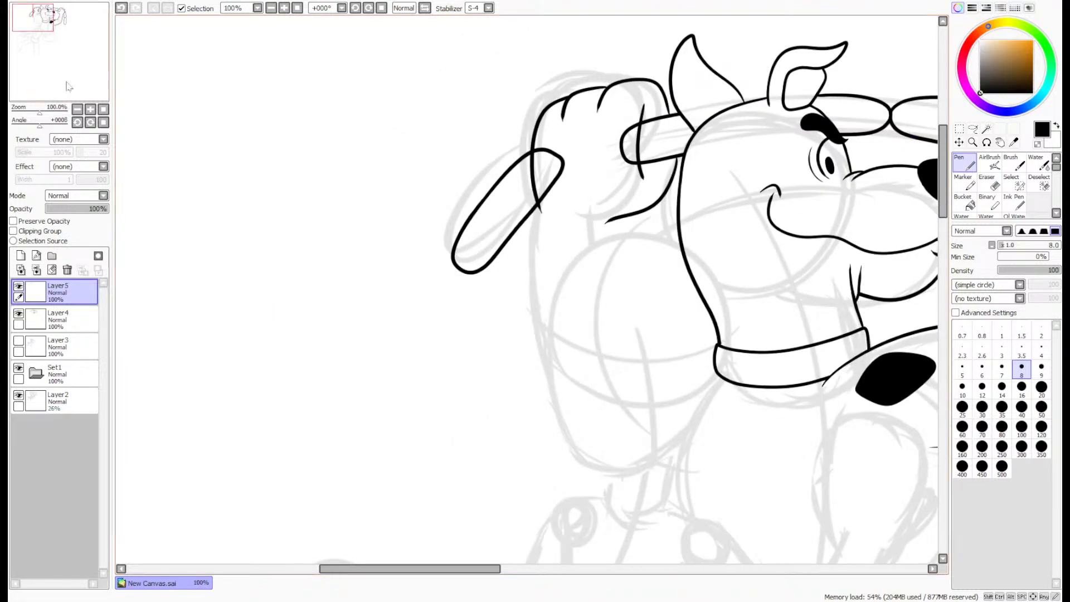
- Transform the inked lines of the paw behind the dog's head, making them slightly smaller to fit around the sausage links
{"action": "left_click_drag", "start_coordinate": [63, 77], "coordinate": [74, 67]}
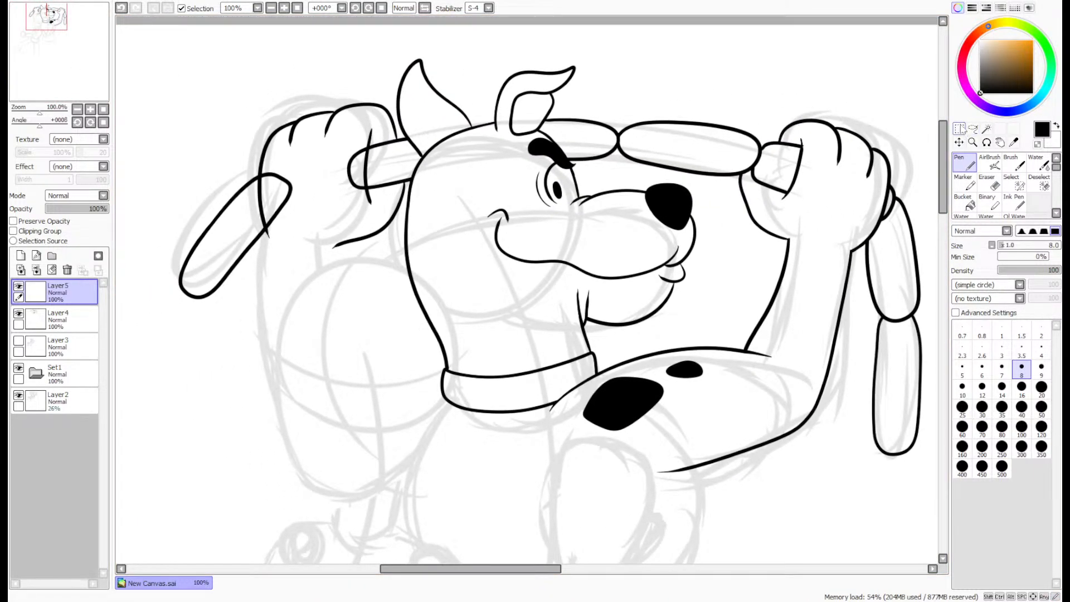
{"action": "key", "text": "ctrl+t"}
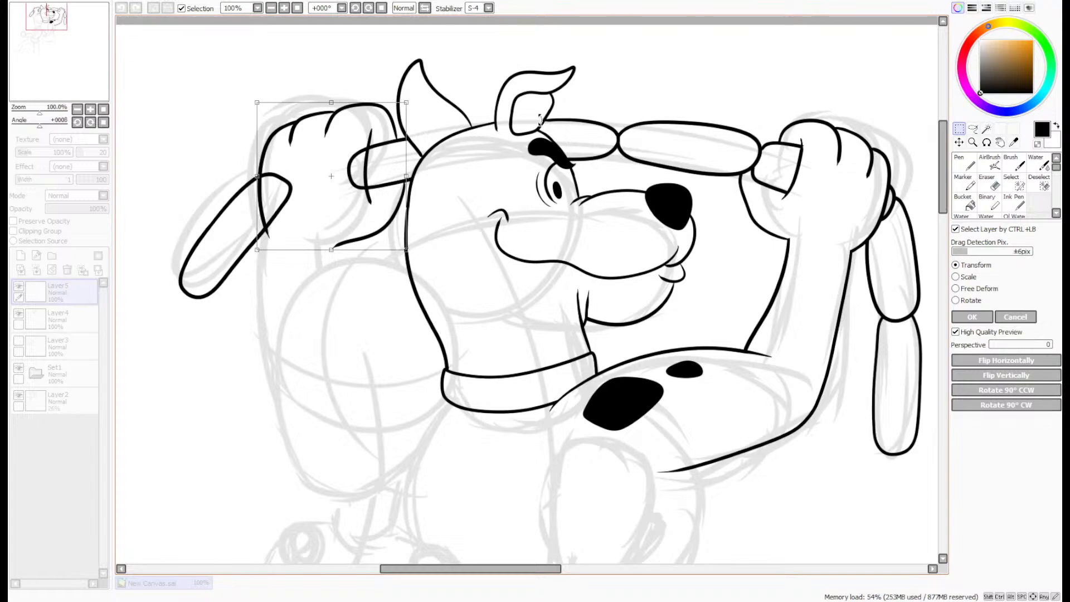
{"action": "left_click_drag", "start_coordinate": [407, 98], "coordinate": [399, 131]}
{"action": "left_click", "coordinate": [974, 317]}
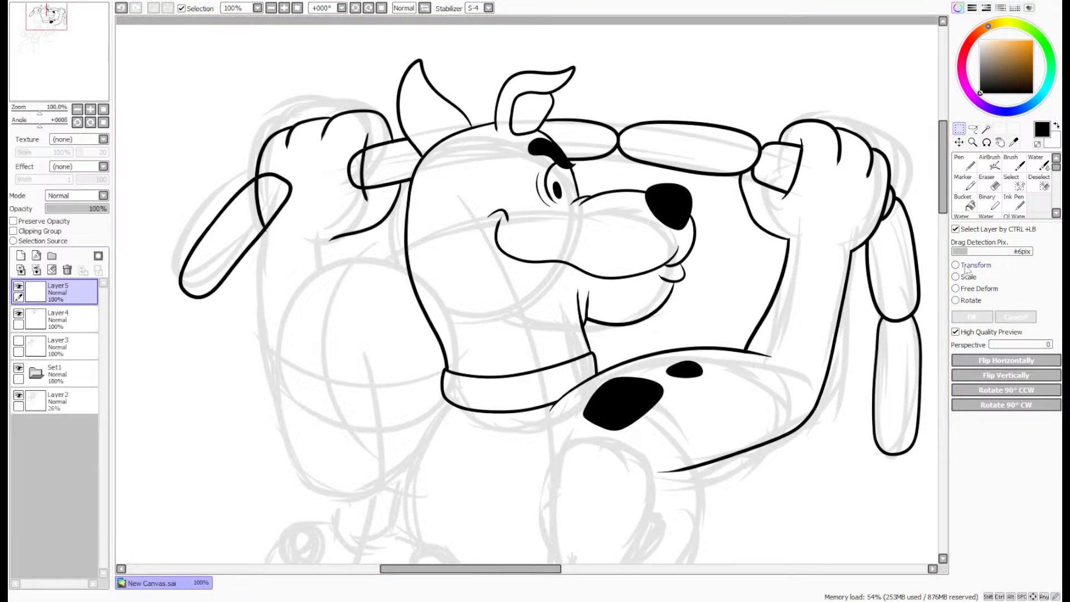
- Thicken the lower end of that paw's first finger where it meets the link's upper line, redrawing the stroke until it fits
{"action": "key", "text": "n"}
{"action": "scroll", "coordinate": [357, 115], "scroll_direction": "up", "scroll_amount": 2}
{"action": "scroll", "coordinate": [396, 131], "scroll_direction": "up", "scroll_amount": 5}
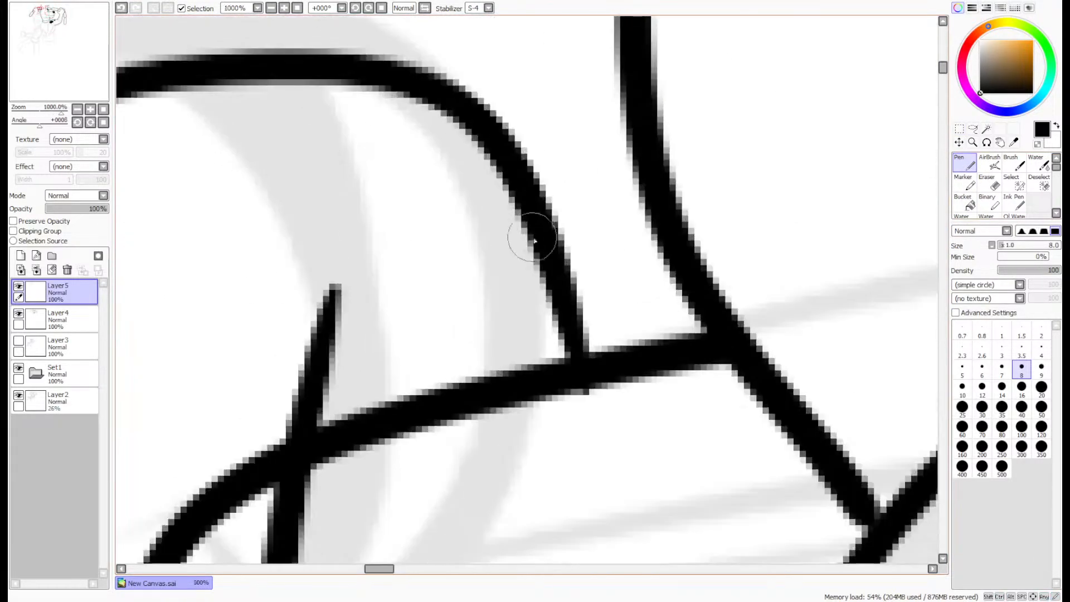
{"action": "left_click_drag", "start_coordinate": [536, 211], "coordinate": [589, 358]}
{"action": "key", "text": "ctrl+z"}
{"action": "left_click_drag", "start_coordinate": [552, 241], "coordinate": [592, 357]}
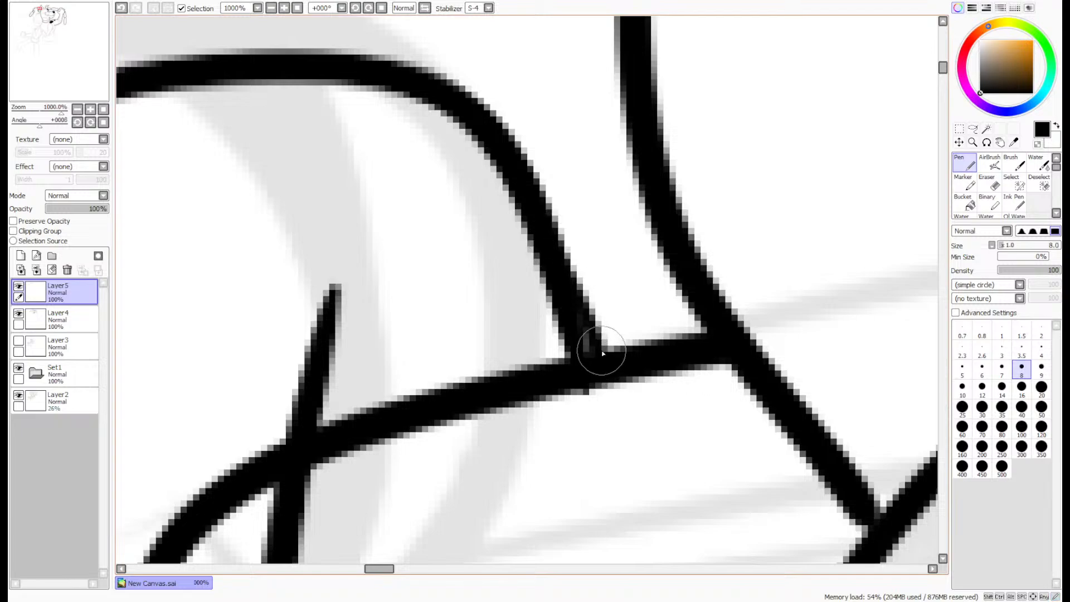
{"action": "key", "text": "ctrl+z"}
{"action": "left_click_drag", "start_coordinate": [549, 256], "coordinate": [592, 362]}
{"action": "left_click", "coordinate": [987, 184]}
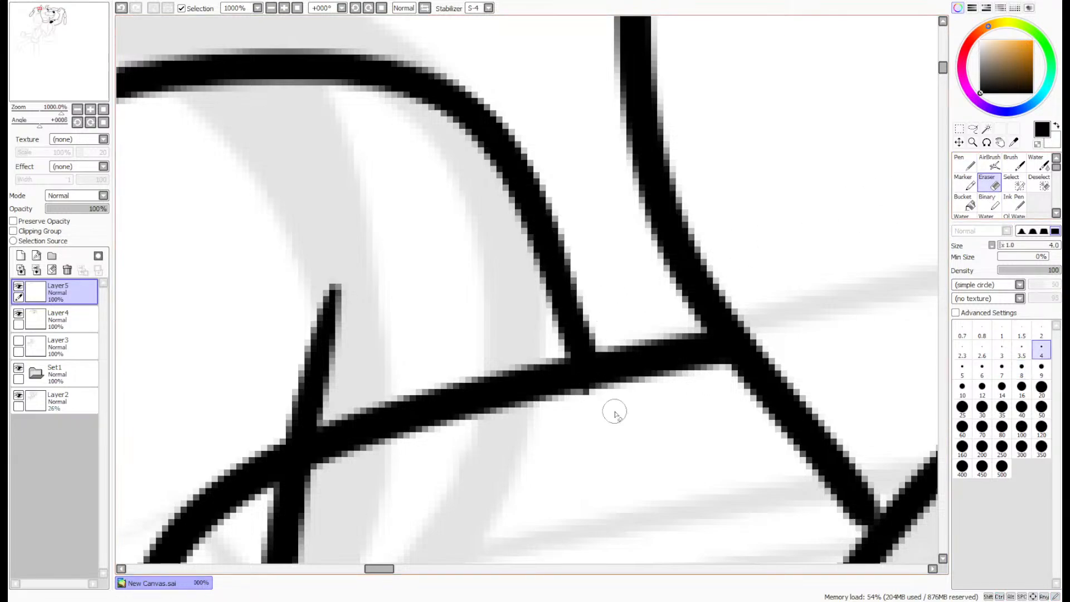
{"action": "scroll", "coordinate": [594, 396], "scroll_direction": "down", "scroll_amount": 7}
{"action": "scroll", "coordinate": [599, 448], "scroll_direction": "up", "scroll_amount": 7}
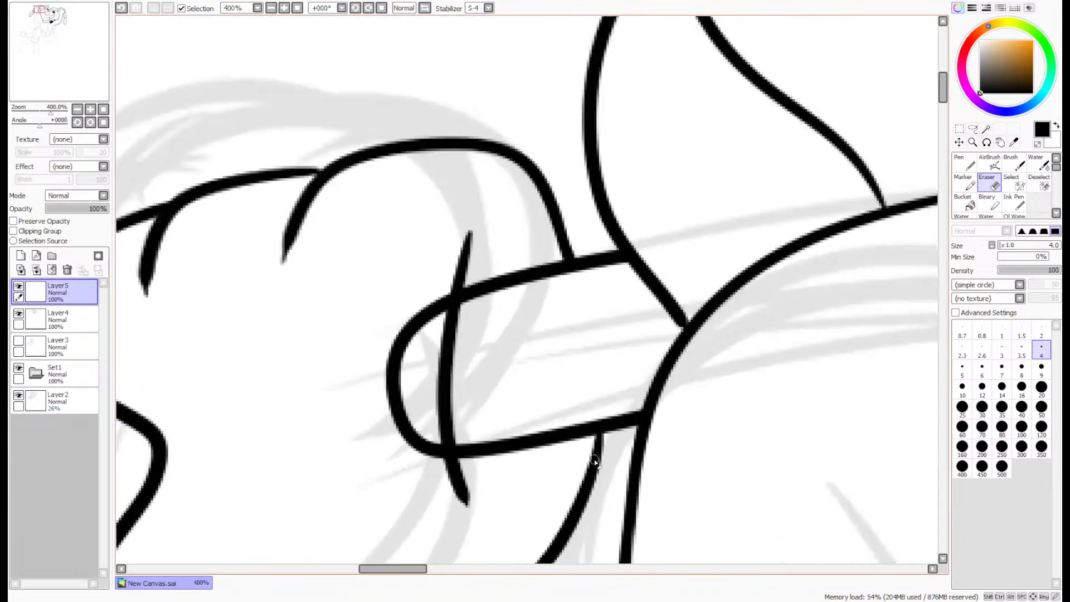
{"action": "key", "text": "n"}
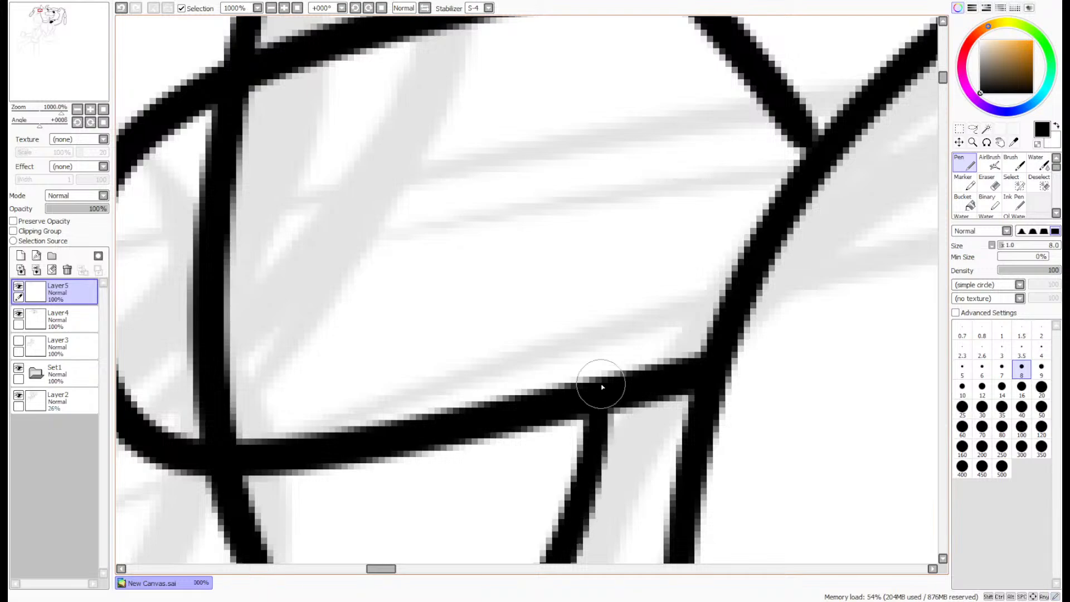
{"action": "scroll", "coordinate": [594, 402], "scroll_direction": "down", "scroll_amount": 5}
- Lasso the sausage link ends overlapping the inside of the paw on Layer4, delete them and clear the selection
{"action": "left_click_drag", "start_coordinate": [76, 66], "coordinate": [73, 70]}
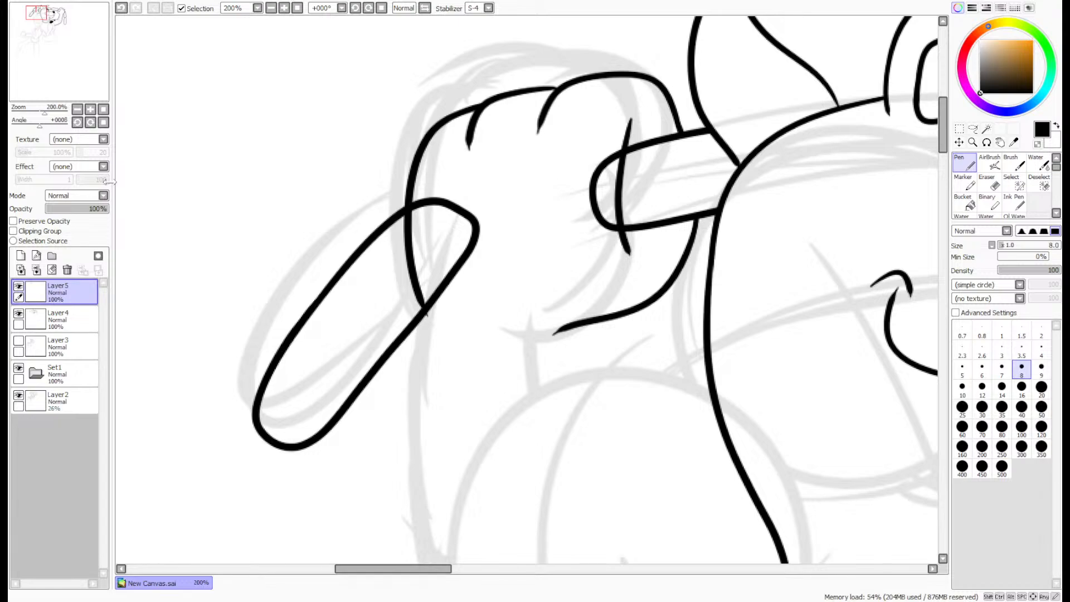
{"action": "left_click", "coordinate": [972, 129]}
{"action": "scroll", "coordinate": [575, 144], "scroll_direction": "up", "scroll_amount": 2}
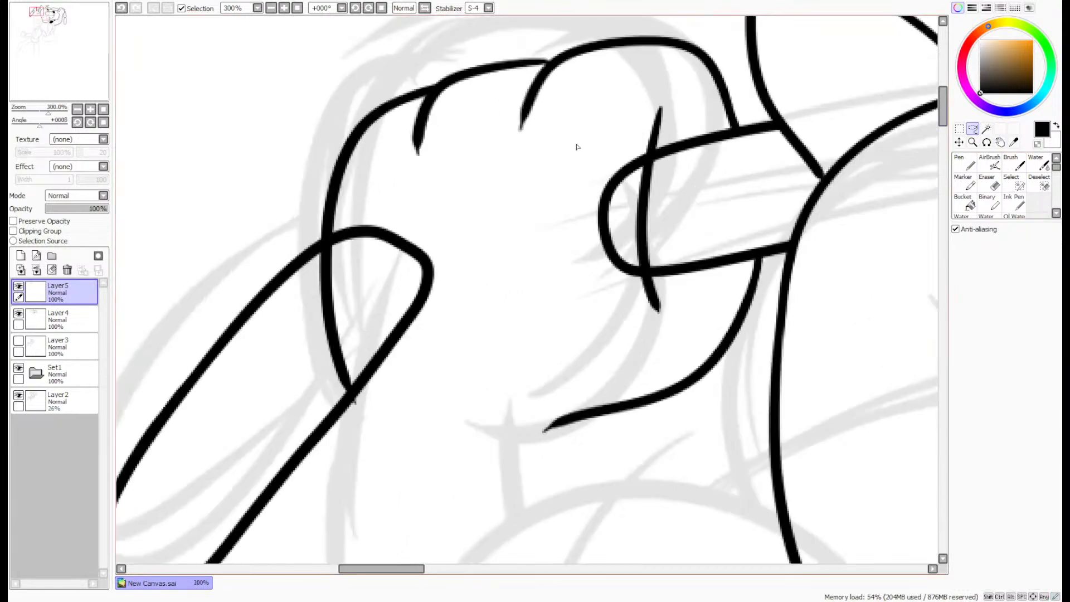
{"action": "left_click", "coordinate": [58, 320]}
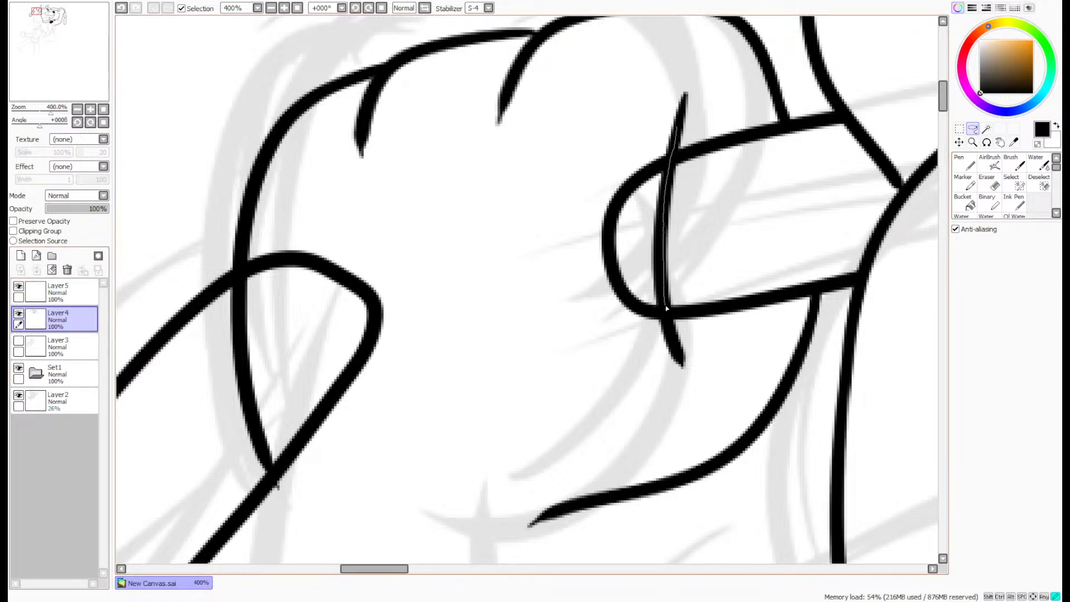
{"action": "mouse_move", "coordinate": [562, 454]}
{"action": "left_mouse_down"}
{"action": "mouse_move", "coordinate": [381, 500]}
{"action": "mouse_move", "coordinate": [318, 503]}
{"action": "left_mouse_up"}
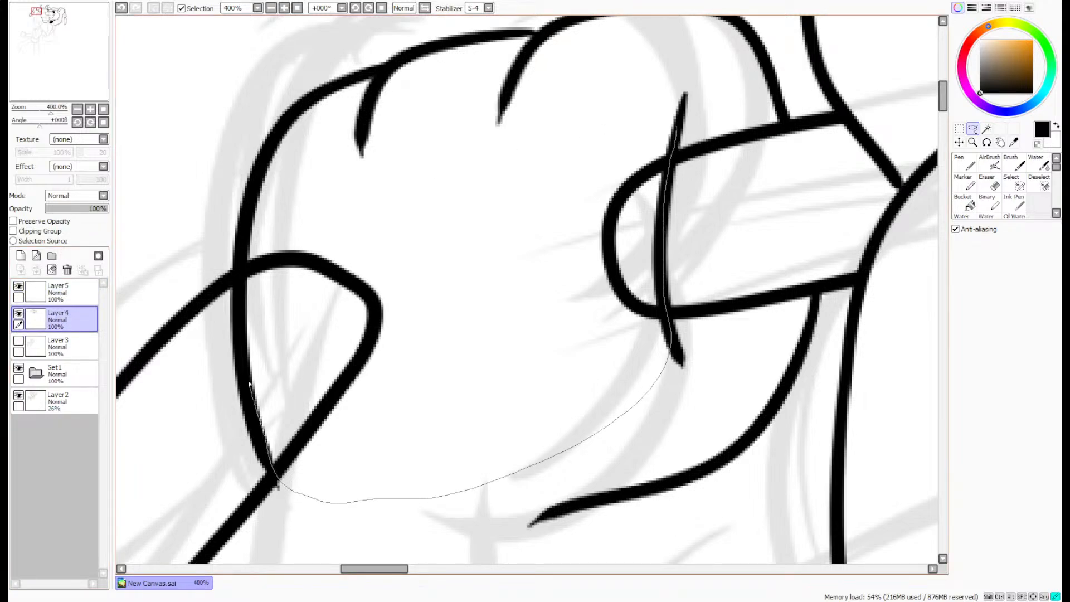
{"action": "left_click_drag", "start_coordinate": [278, 215], "coordinate": [277, 215]}
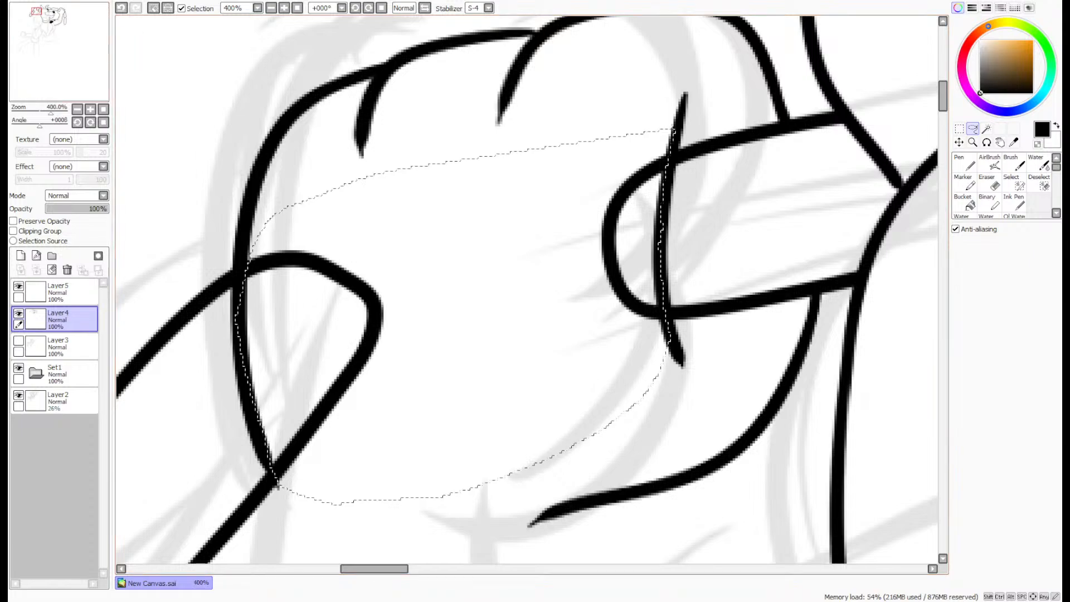
{"action": "key", "text": "Delete"}
{"action": "key", "text": "ctrl+d"}
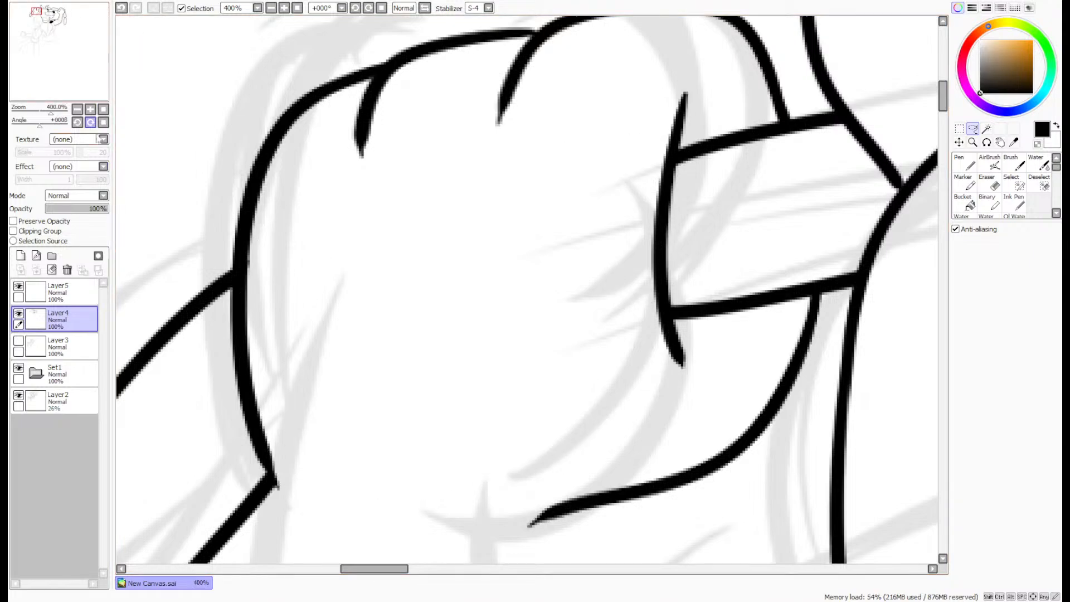
- Ink the inner forearm line on Layer5 with the Pen, running from the paw's palm curve down toward the elbow
{"action": "left_click", "coordinate": [69, 292]}
{"action": "left_click", "coordinate": [967, 161]}
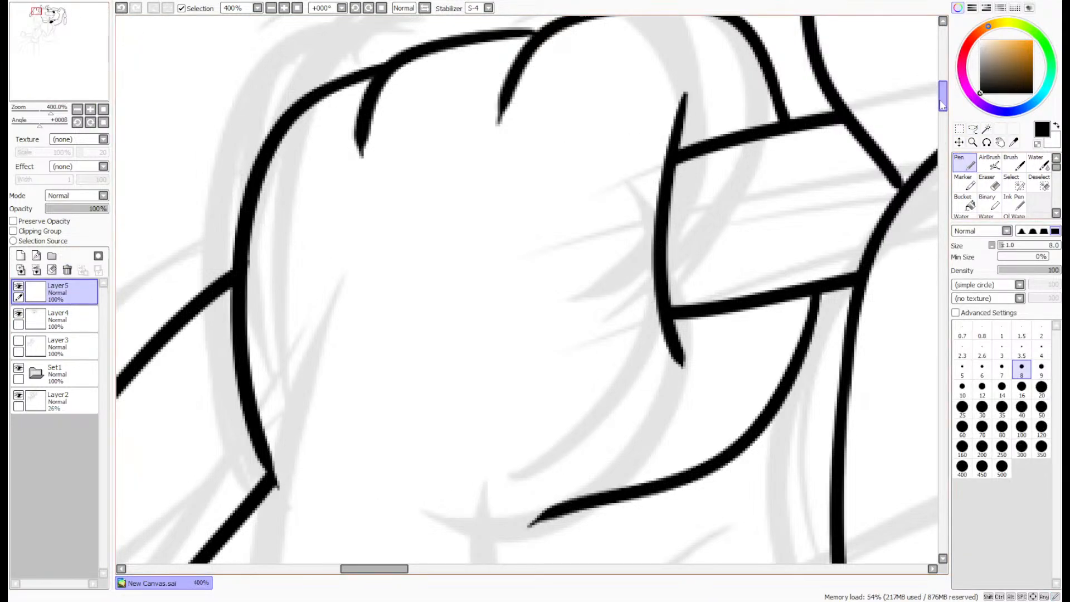
{"action": "scroll", "coordinate": [944, 98], "scroll_direction": "down", "scroll_amount": 6}
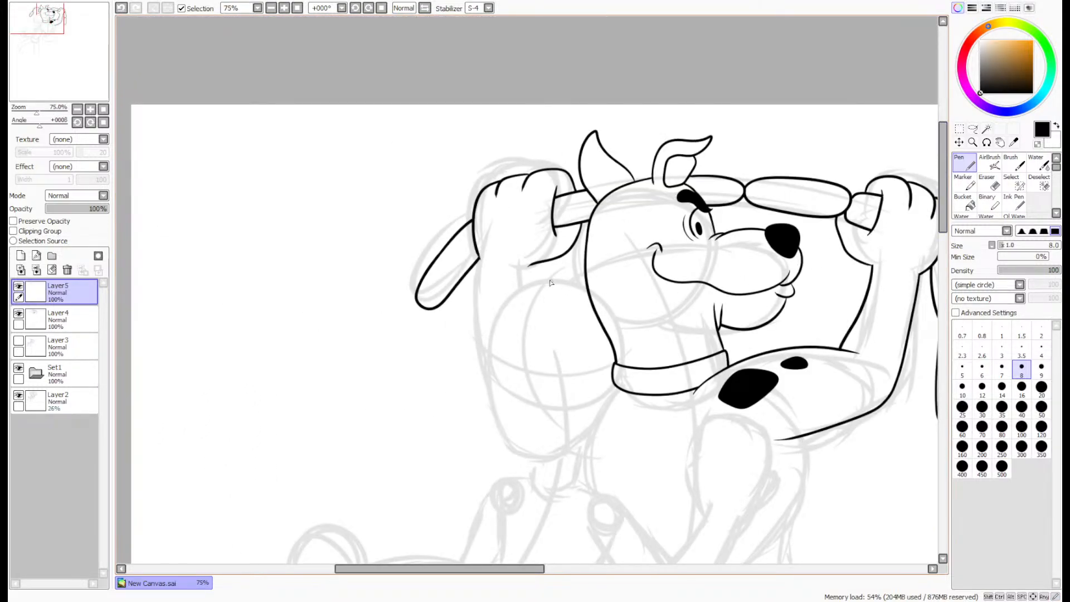
{"action": "scroll", "coordinate": [550, 283], "scroll_direction": "up", "scroll_amount": 3}
{"action": "left_click_drag", "start_coordinate": [68, 75], "coordinate": [70, 86]}
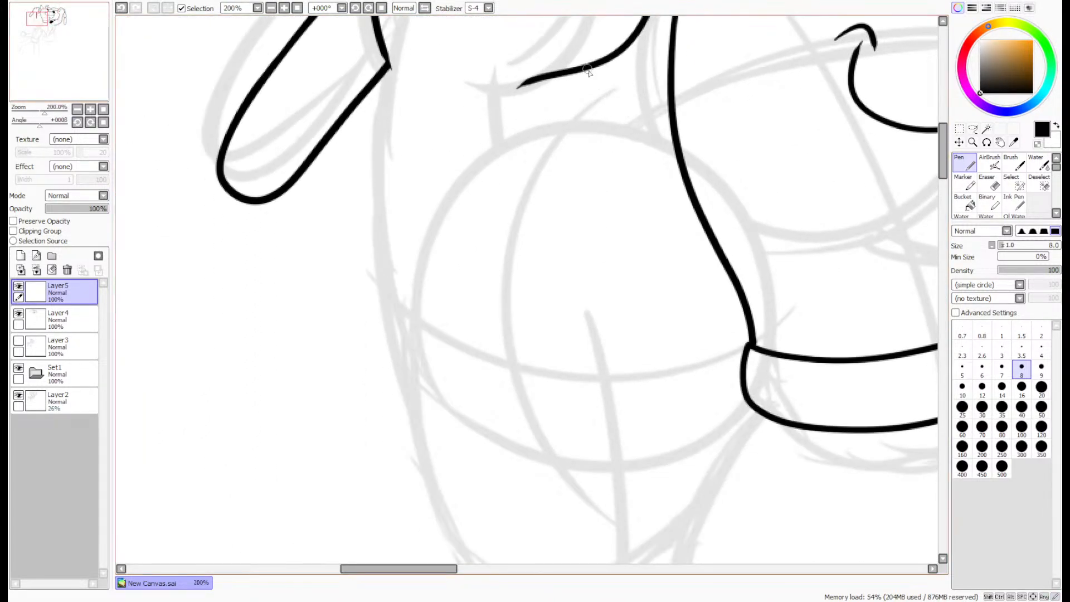
{"action": "left_click_drag", "start_coordinate": [546, 78], "coordinate": [631, 381]}
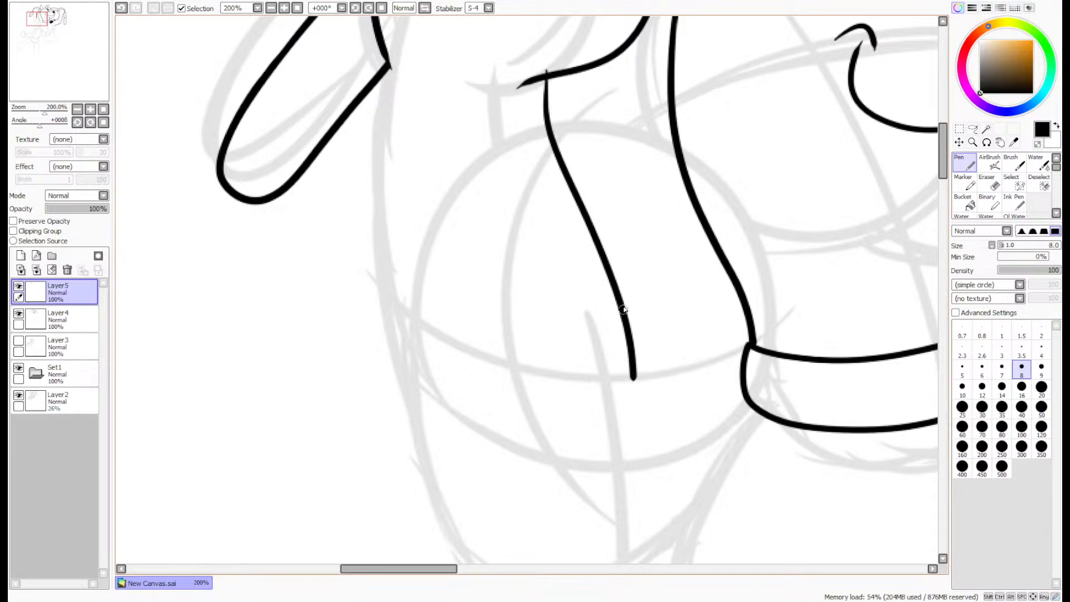
{"action": "scroll", "coordinate": [558, 111], "scroll_direction": "up", "scroll_amount": 4}
{"action": "mouse_move", "coordinate": [576, 245]}
{"action": "left_mouse_down"}
{"action": "mouse_move", "coordinate": [553, 70]}
{"action": "mouse_move", "coordinate": [557, 18]}
{"action": "left_mouse_up"}
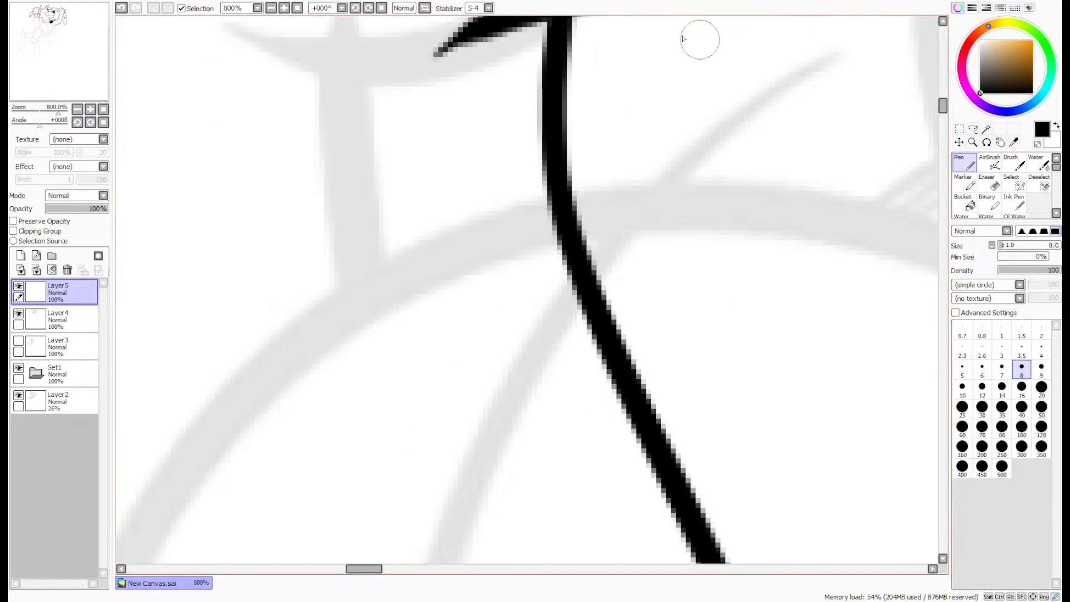
- Erase the stray line ends where the palm curve meets the inner forearm line to leave a clean corner
{"action": "left_click_drag", "start_coordinate": [945, 108], "coordinate": [944, 100]}
{"action": "key", "text": "e"}
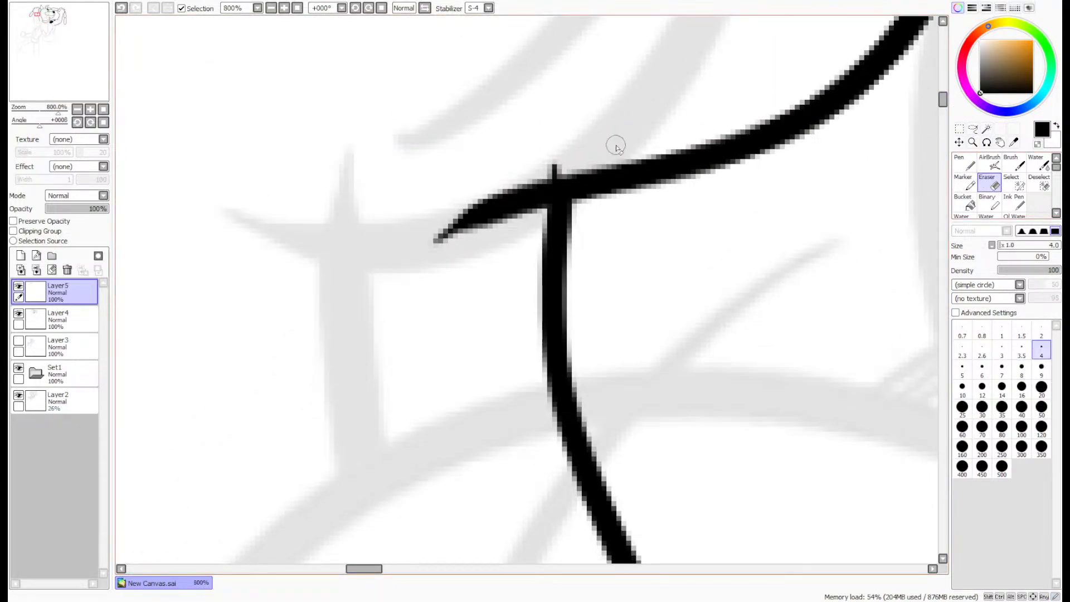
{"action": "mouse_move", "coordinate": [521, 180]}
{"action": "left_mouse_down"}
{"action": "mouse_move", "coordinate": [435, 245]}
{"action": "mouse_move", "coordinate": [476, 212]}
{"action": "mouse_move", "coordinate": [486, 231]}
{"action": "mouse_move", "coordinate": [533, 179]}
{"action": "mouse_move", "coordinate": [521, 246]}
{"action": "mouse_move", "coordinate": [551, 148]}
{"action": "mouse_move", "coordinate": [528, 252]}
{"action": "mouse_move", "coordinate": [529, 223]}
{"action": "left_mouse_up"}
{"action": "scroll", "coordinate": [570, 130], "scroll_direction": "down", "scroll_amount": 6}
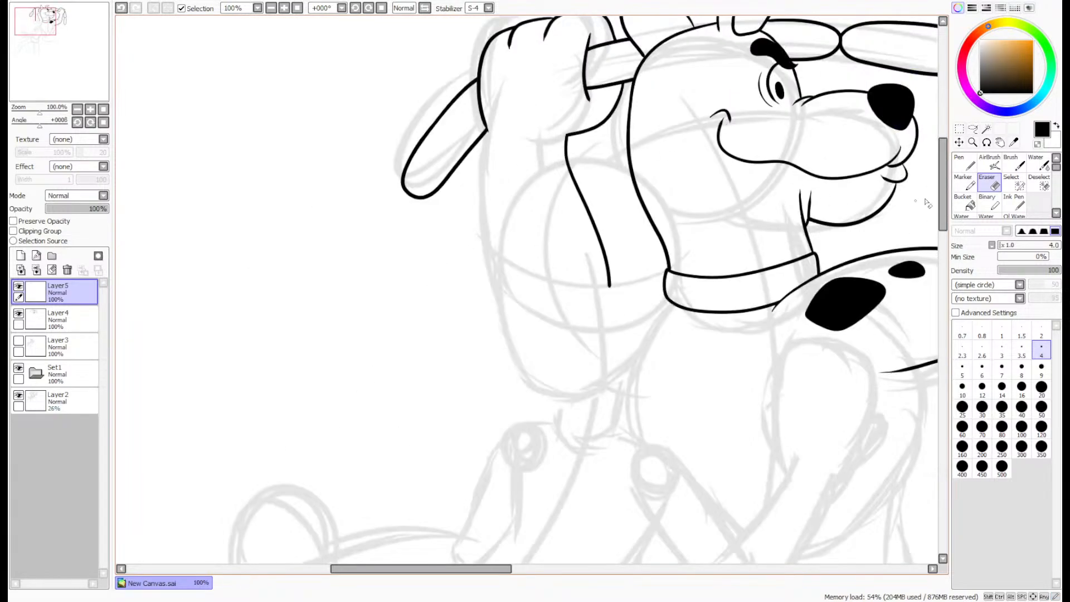
- Ink the outer arm line from the paw's corner at the loose link down around the elbow, redrawing it until it fits
{"action": "left_click", "coordinate": [964, 164]}
{"action": "mouse_move", "coordinate": [56, 83]}
{"action": "left_mouse_down"}
{"action": "mouse_move", "coordinate": [74, 83]}
{"action": "mouse_move", "coordinate": [63, 84]}
{"action": "left_mouse_up"}
{"action": "scroll", "coordinate": [375, 172], "scroll_direction": "up", "scroll_amount": 1}
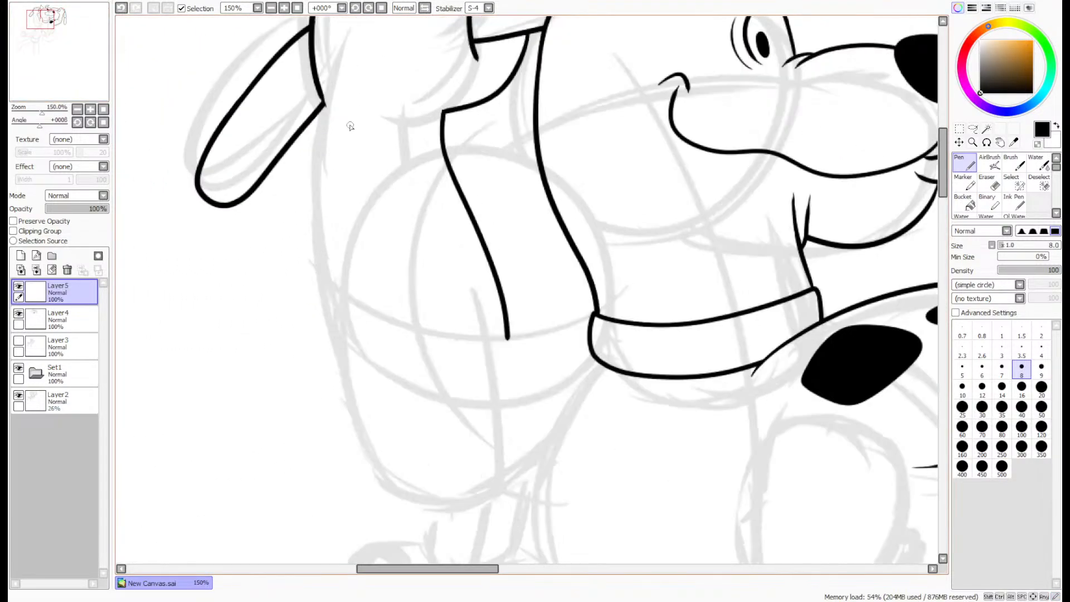
{"action": "mouse_move", "coordinate": [323, 107]}
{"action": "left_mouse_down"}
{"action": "mouse_move", "coordinate": [324, 320]}
{"action": "mouse_move", "coordinate": [360, 411]}
{"action": "mouse_move", "coordinate": [552, 462]}
{"action": "left_mouse_up"}
{"action": "key", "text": "ctrl+z"}
{"action": "mouse_move", "coordinate": [321, 99]}
{"action": "left_mouse_down"}
{"action": "mouse_move", "coordinate": [334, 151]}
{"action": "mouse_move", "coordinate": [323, 385]}
{"action": "mouse_move", "coordinate": [479, 470]}
{"action": "mouse_move", "coordinate": [543, 460]}
{"action": "left_mouse_up"}
{"action": "key", "text": "ctrl+z"}
{"action": "mouse_move", "coordinate": [333, 141]}
{"action": "left_mouse_down"}
{"action": "mouse_move", "coordinate": [385, 425]}
{"action": "mouse_move", "coordinate": [532, 471]}
{"action": "left_mouse_up"}
{"action": "scroll", "coordinate": [329, 113], "scroll_direction": "up", "scroll_amount": 3}
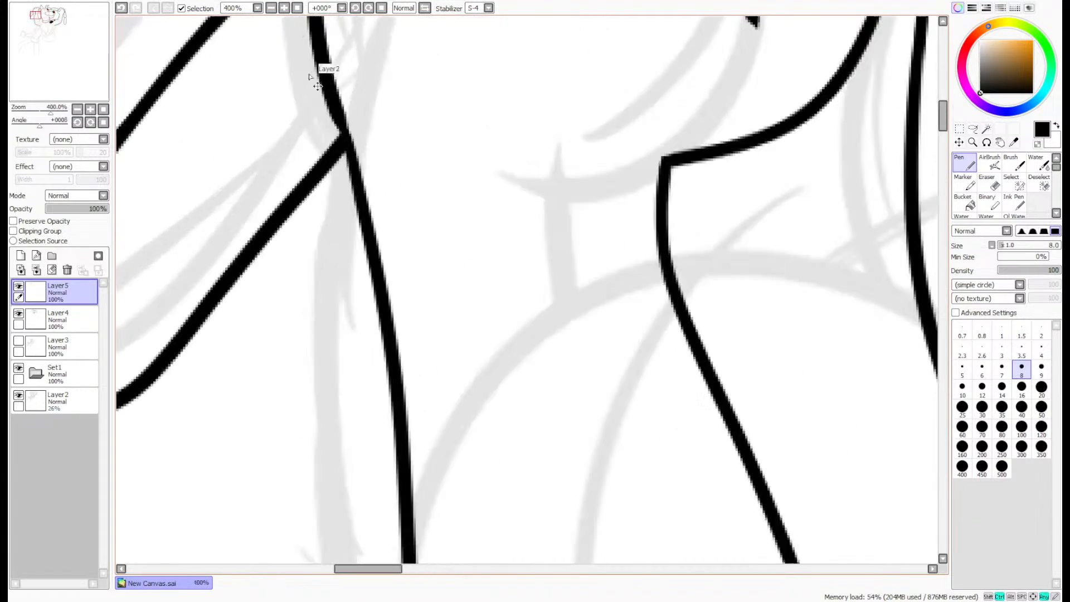
{"action": "scroll", "coordinate": [386, 142], "scroll_direction": "down", "scroll_amount": 3}
{"action": "scroll", "coordinate": [386, 141], "scroll_direction": "down", "scroll_amount": 2}
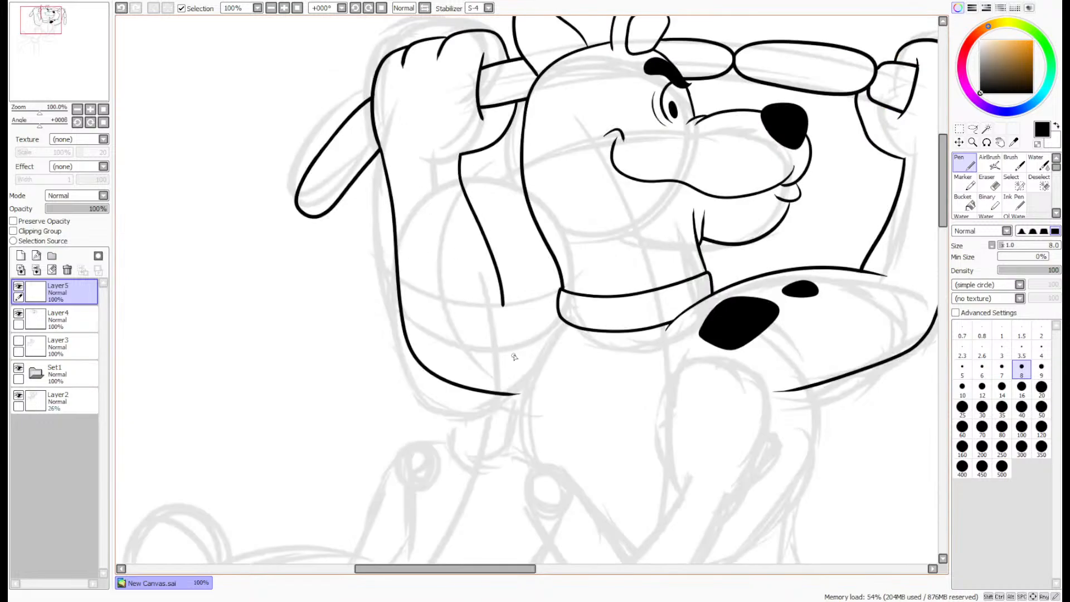
- Lasso the inner forearm line and shorten it slightly from its lower end with Free Deform
{"action": "scroll", "coordinate": [503, 343], "scroll_direction": "up", "scroll_amount": 2}
{"action": "scroll", "coordinate": [525, 323], "scroll_direction": "down", "scroll_amount": 3}
{"action": "scroll", "coordinate": [525, 312], "scroll_direction": "up", "scroll_amount": 1}
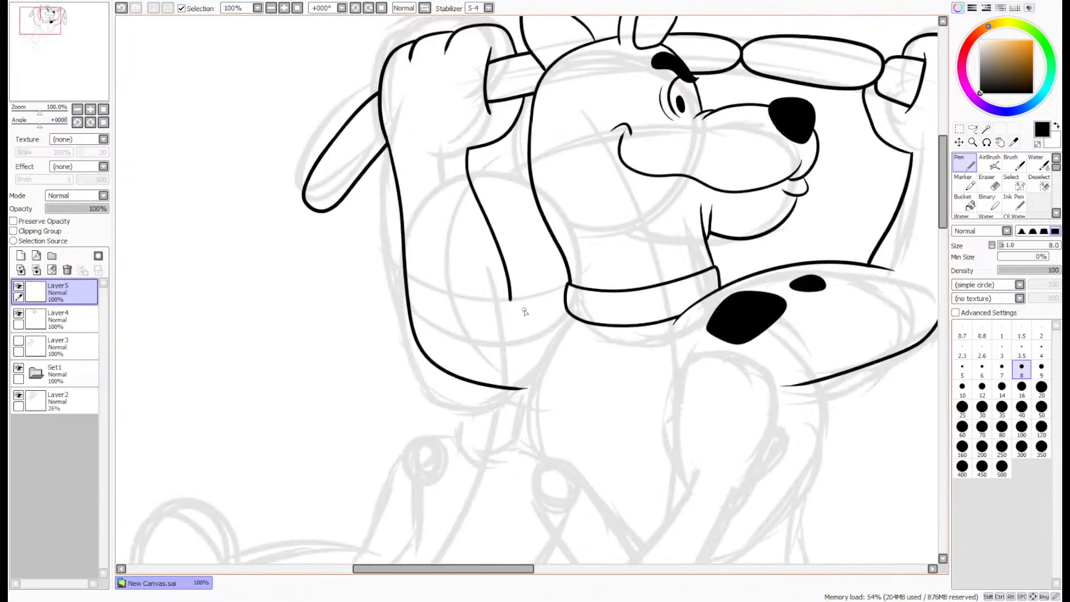
{"action": "scroll", "coordinate": [544, 284], "scroll_direction": "down", "scroll_amount": 1}
{"action": "scroll", "coordinate": [482, 281], "scroll_direction": "up", "scroll_amount": 2}
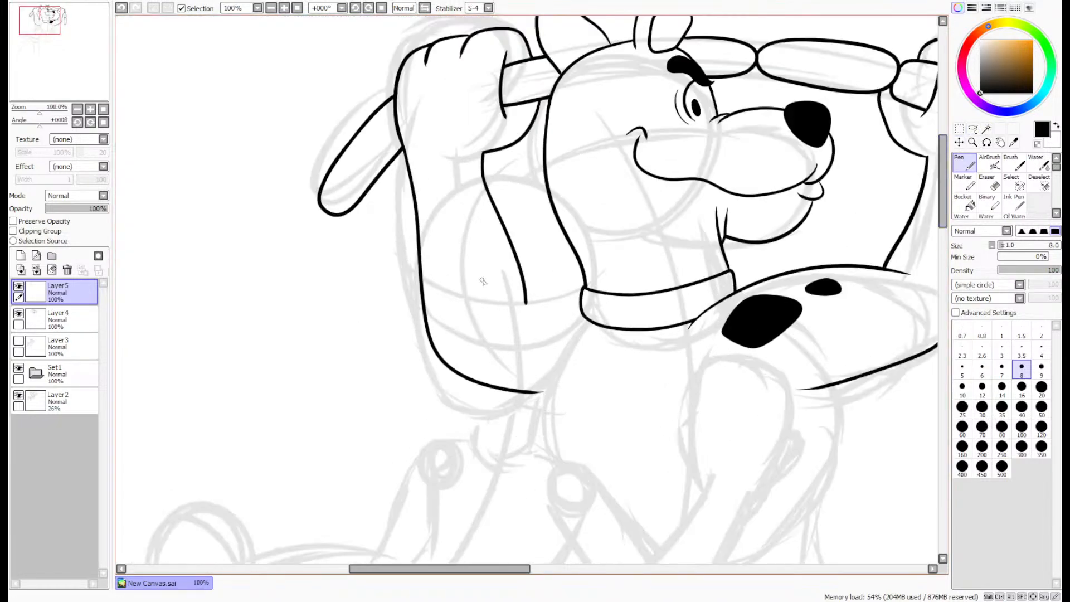
{"action": "left_click", "coordinate": [972, 129]}
{"action": "scroll", "coordinate": [521, 344], "scroll_direction": "up", "scroll_amount": 1}
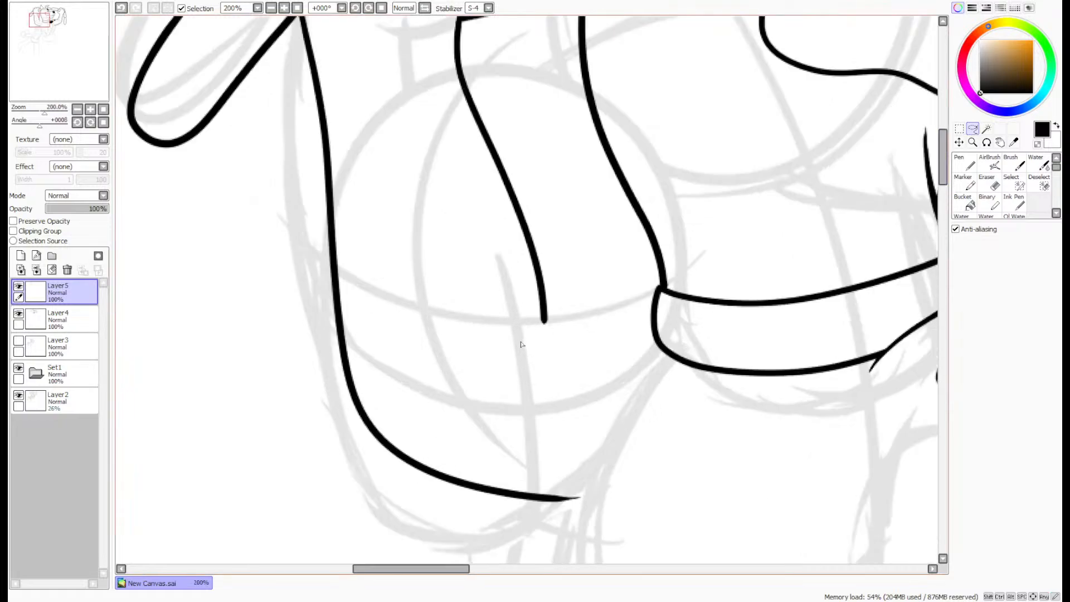
{"action": "mouse_move", "coordinate": [567, 319]}
{"action": "left_mouse_down"}
{"action": "mouse_move", "coordinate": [555, 140]}
{"action": "mouse_move", "coordinate": [490, 52]}
{"action": "left_mouse_up"}
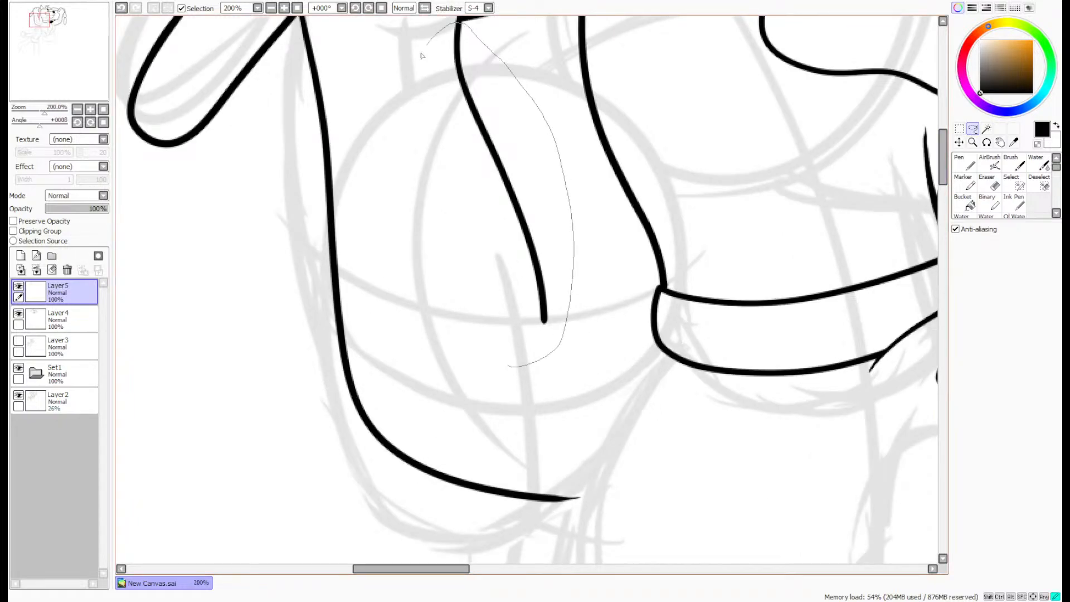
{"action": "left_click_drag", "start_coordinate": [421, 55], "coordinate": [506, 364]}
{"action": "left_click", "coordinate": [958, 129]}
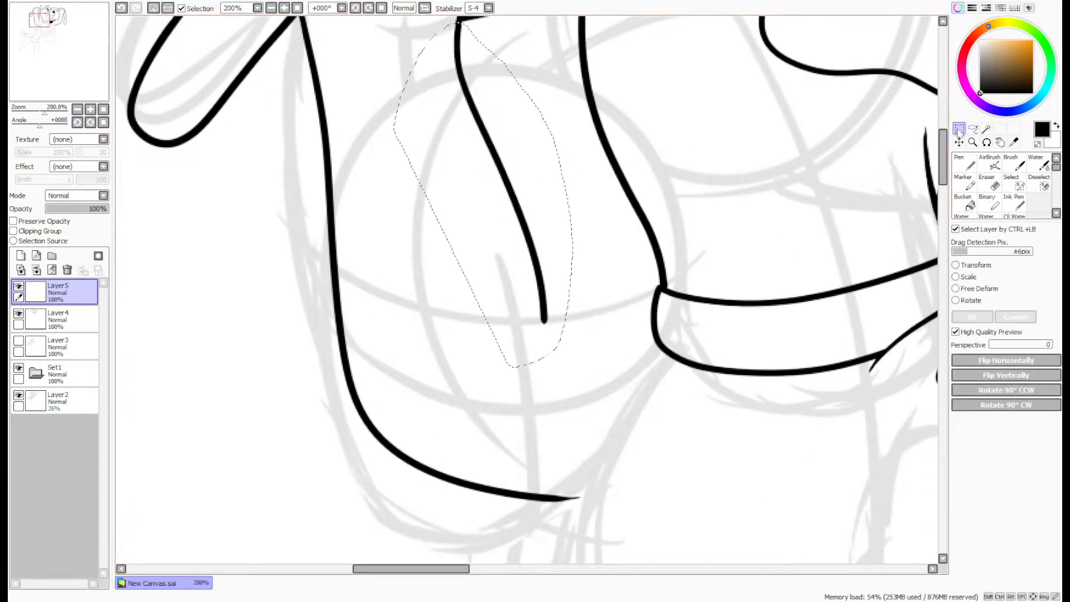
{"action": "left_click", "coordinate": [955, 289]}
{"action": "mouse_move", "coordinate": [504, 329]}
{"action": "left_mouse_down"}
{"action": "mouse_move", "coordinate": [512, 304]}
{"action": "mouse_move", "coordinate": [501, 303]}
{"action": "left_mouse_up"}
{"action": "left_click", "coordinate": [971, 316]}
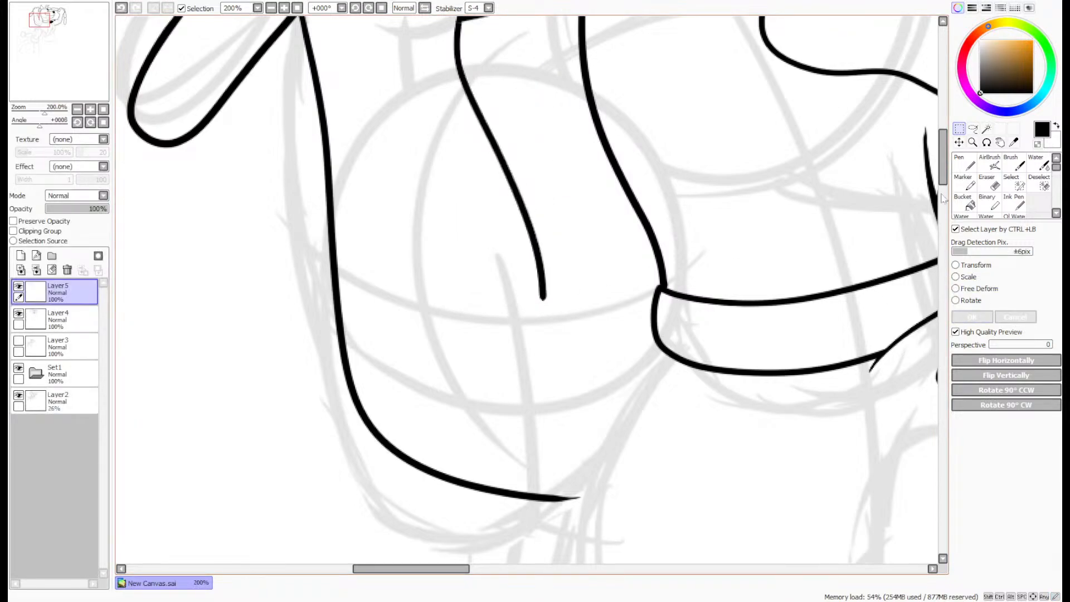
- Examine the whole drawing and the rough sketch of the torso and arms below the dog's collar
{"action": "scroll", "coordinate": [517, 259], "scroll_direction": "up", "scroll_amount": 5}
{"action": "scroll", "coordinate": [505, 219], "scroll_direction": "down", "scroll_amount": 2}
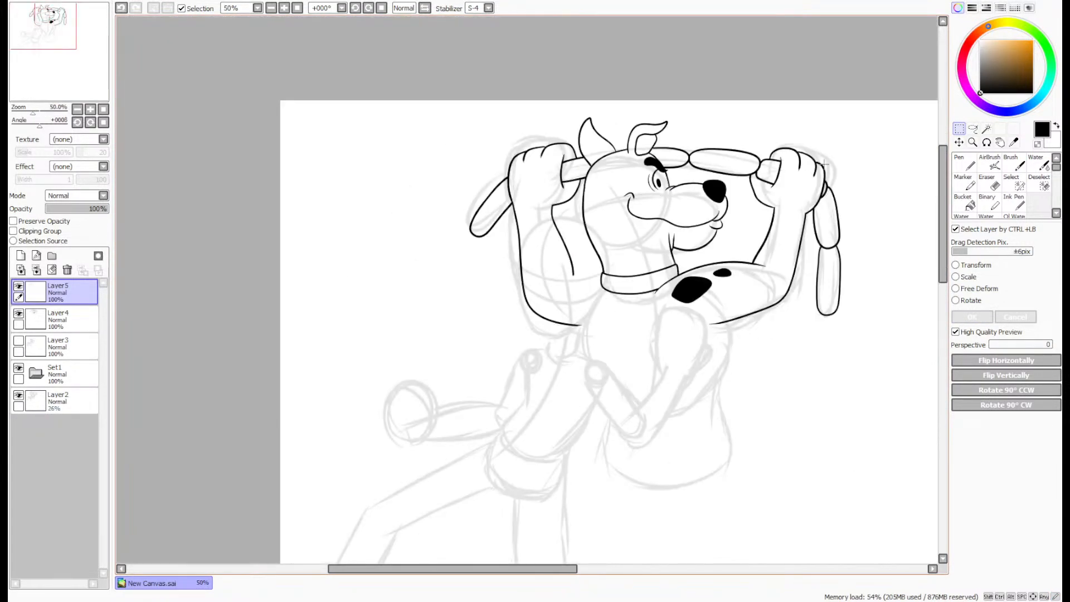
{"action": "scroll", "coordinate": [83, 74], "scroll_direction": "up", "scroll_amount": 2}
{"action": "scroll", "coordinate": [671, 247], "scroll_direction": "up", "scroll_amount": 1}
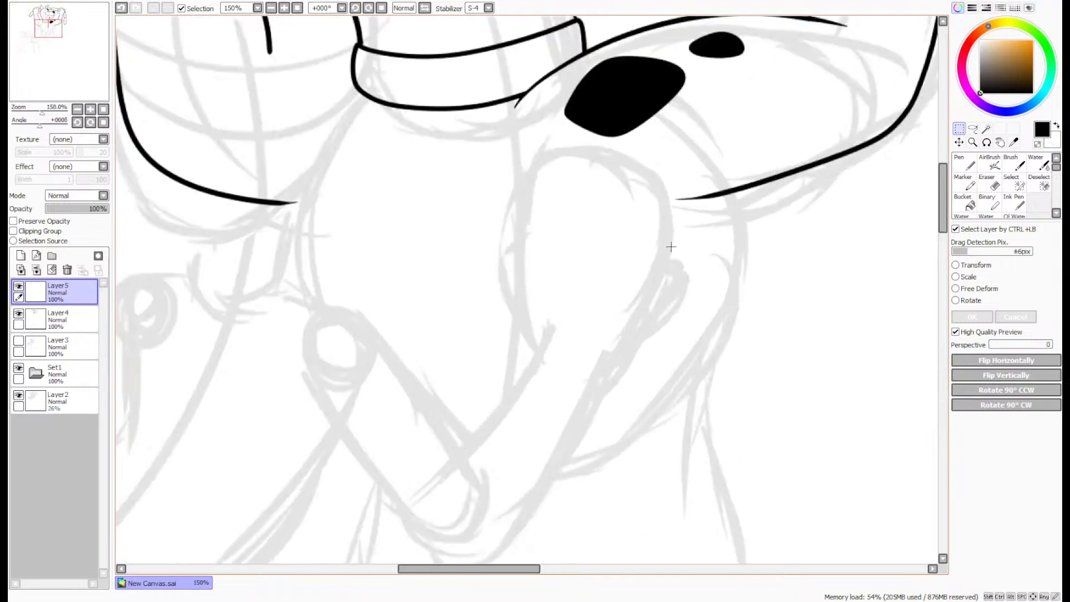
{"action": "left_click", "coordinate": [960, 162]}
{"action": "left_click_drag", "start_coordinate": [941, 193], "coordinate": [942, 202]}
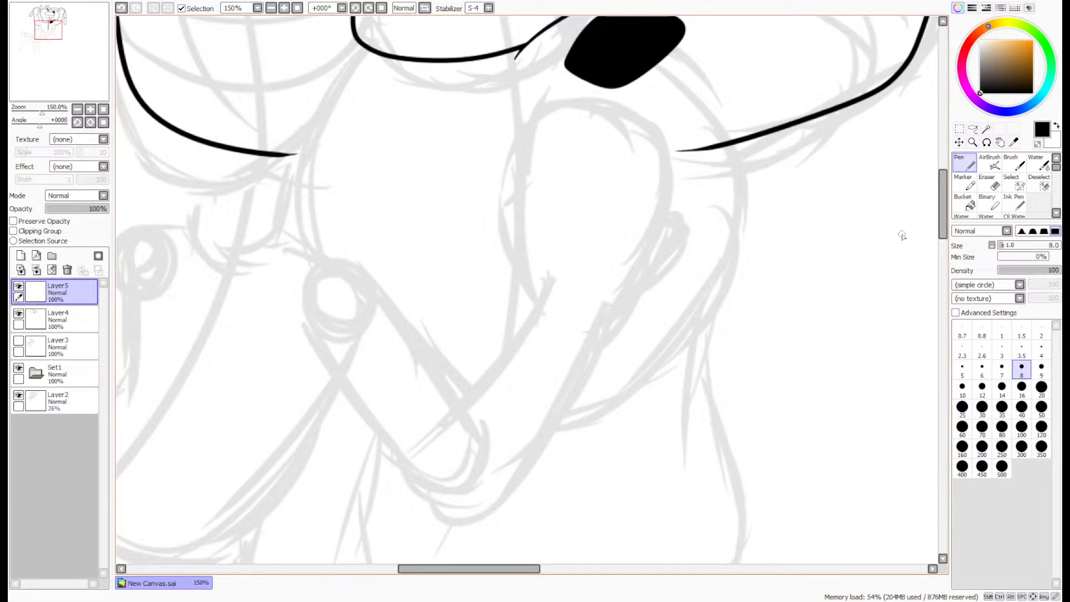
{"action": "mouse_move", "coordinate": [940, 199]}
{"action": "left_mouse_down"}
{"action": "mouse_move", "coordinate": [942, 222]}
{"action": "mouse_move", "coordinate": [943, 162]}
{"action": "mouse_move", "coordinate": [948, 205]}
{"action": "left_mouse_up"}
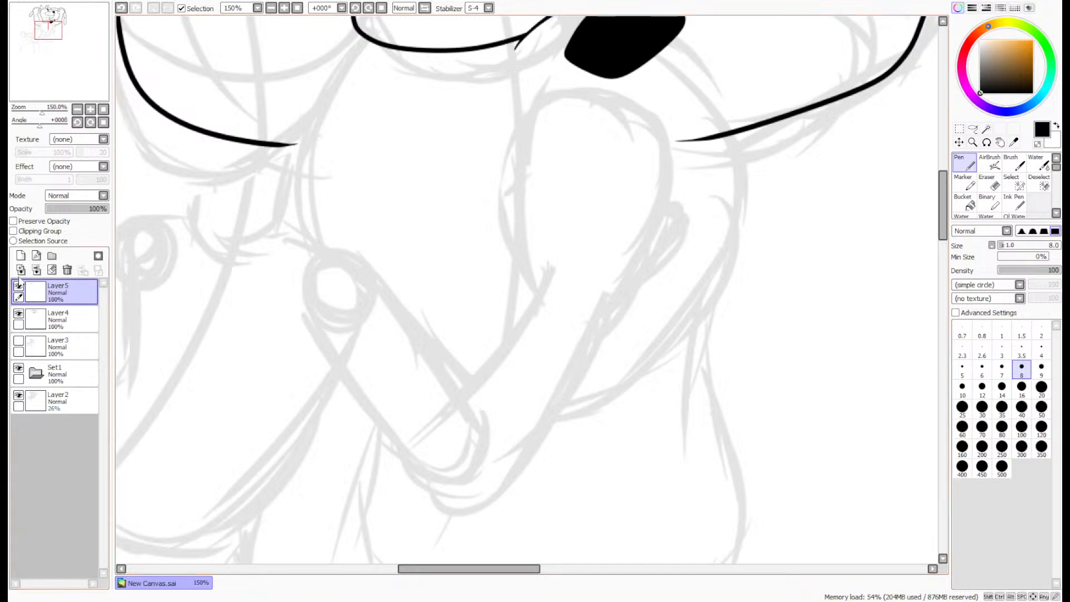
{"action": "left_click_drag", "start_coordinate": [56, 33], "coordinate": [54, 38]}
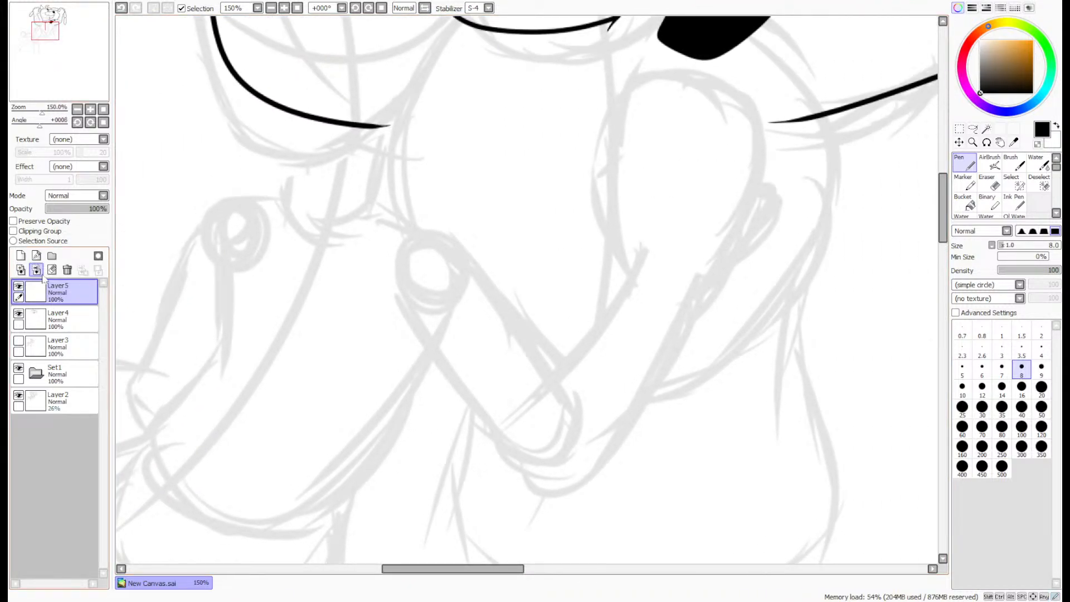
- Merge Layer5 down into the dog's line-art layer, Layer4, and show the man's line art on Layer3
{"action": "left_click", "coordinate": [37, 270]}
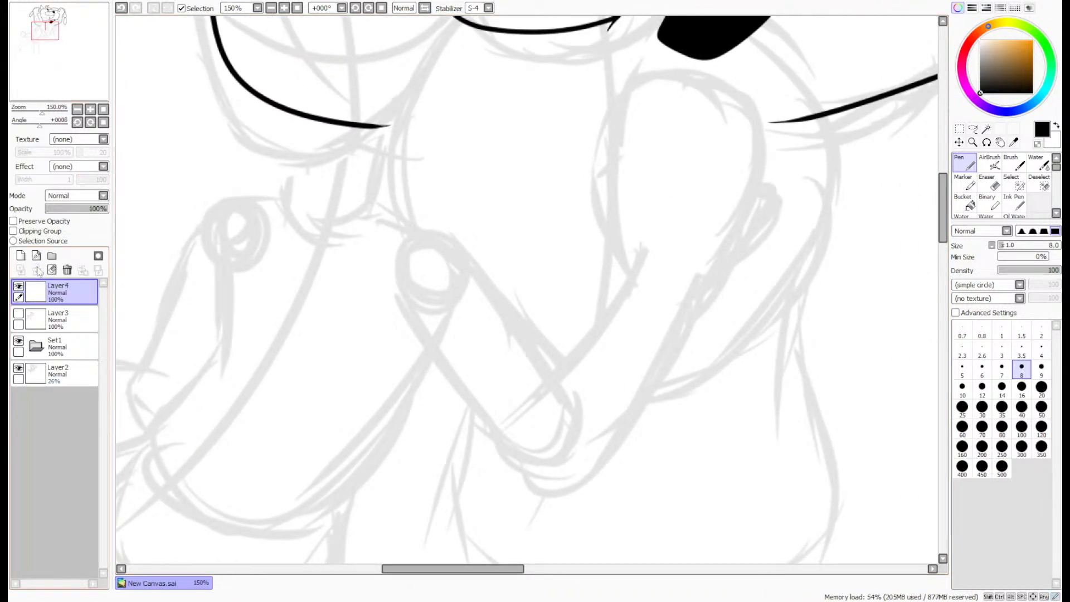
{"action": "left_click", "coordinate": [19, 314]}
{"action": "scroll", "coordinate": [82, 85], "scroll_direction": "down", "scroll_amount": 4}
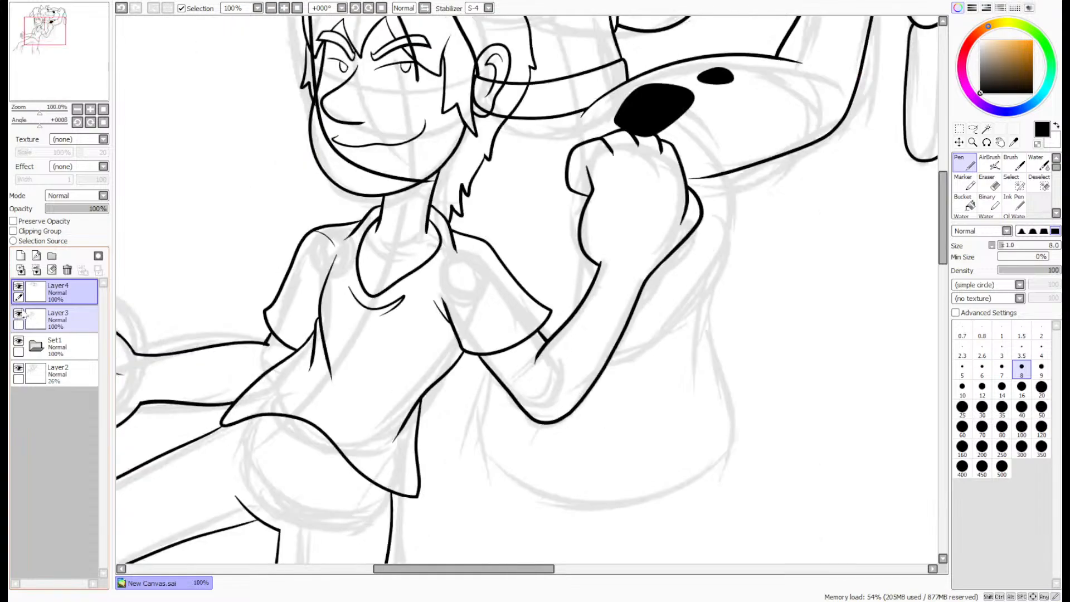
{"action": "left_click_drag", "start_coordinate": [133, 78], "coordinate": [270, 121]}
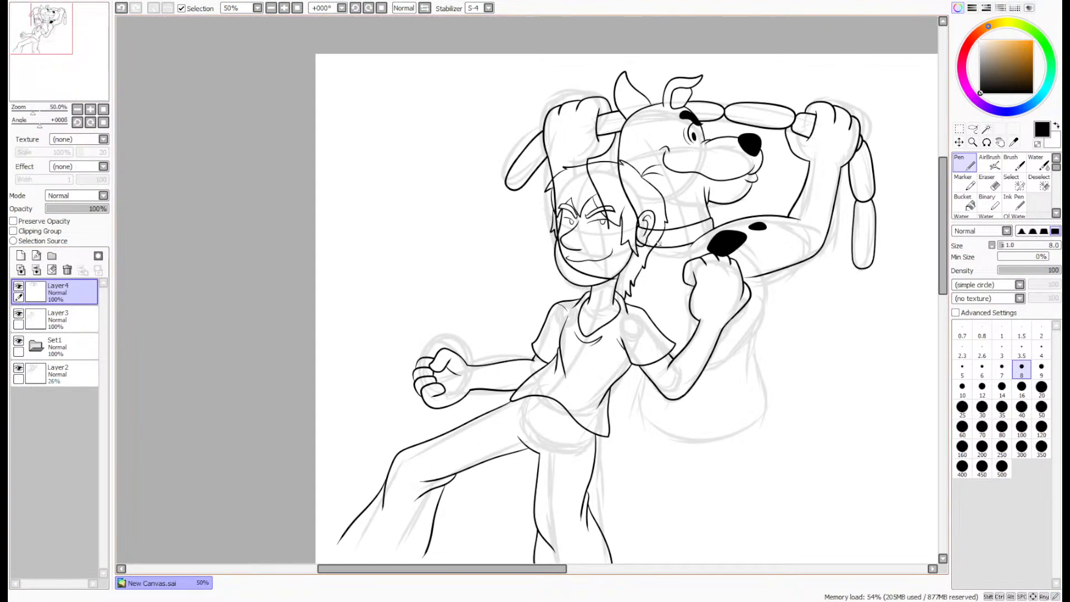
- Select the man's hair, face, ear and neck areas on Layer3 with the Magic Wand
{"action": "scroll", "coordinate": [659, 243], "scroll_direction": "up", "scroll_amount": 4}
{"action": "left_click", "coordinate": [987, 128]}
{"action": "left_click", "coordinate": [82, 315]}
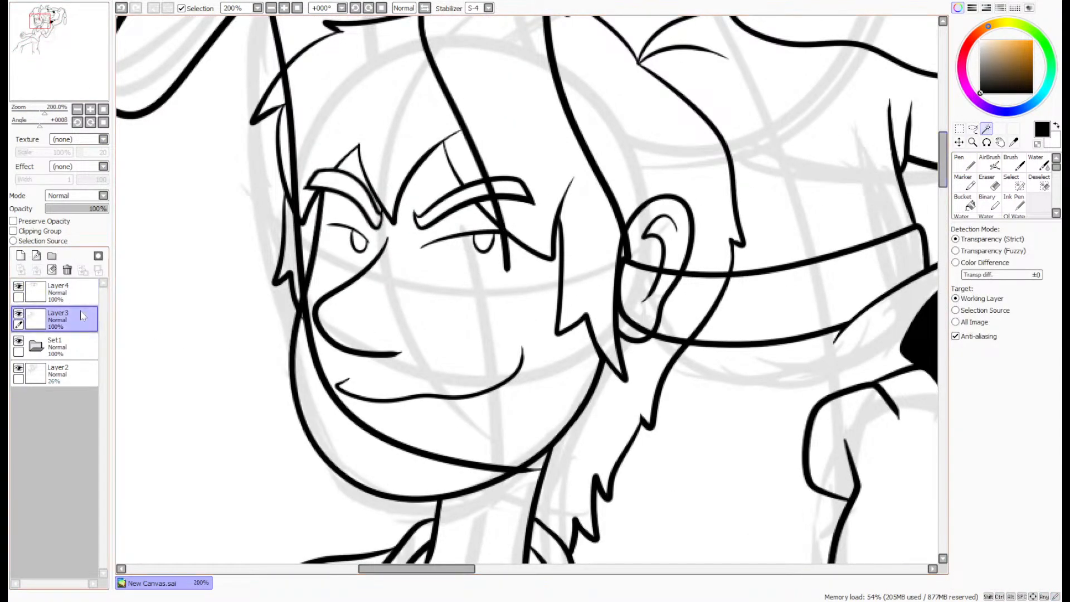
{"action": "left_click", "coordinate": [515, 154]}
{"action": "left_click", "coordinate": [502, 196]}
{"action": "left_click", "coordinate": [447, 292]}
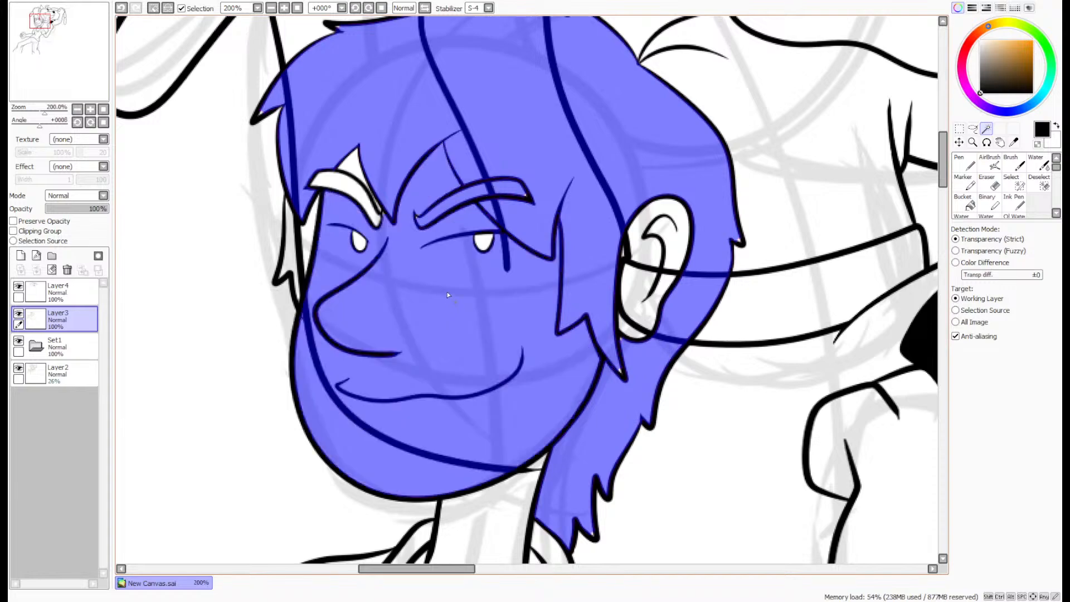
{"action": "left_click", "coordinate": [635, 304]}
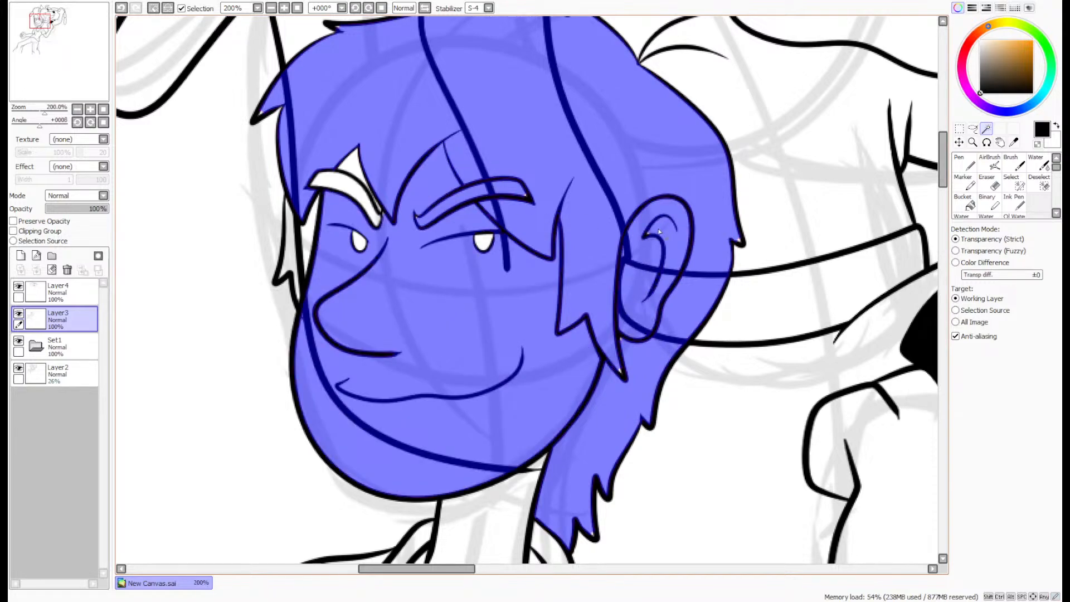
{"action": "left_click", "coordinate": [532, 477]}
{"action": "left_click", "coordinate": [303, 238]}
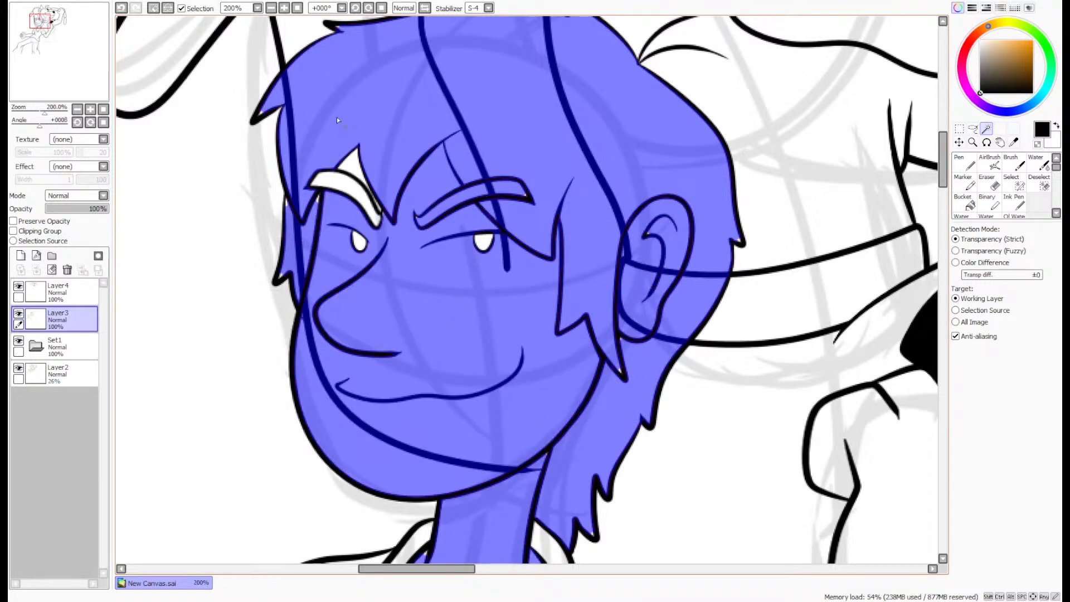
- Clear the dog's lines that cross the man's head from Layer4 within the selection, and deselect
{"action": "scroll", "coordinate": [309, 141], "scroll_direction": "up", "scroll_amount": 3}
{"action": "scroll", "coordinate": [318, 149], "scroll_direction": "down", "scroll_amount": 5}
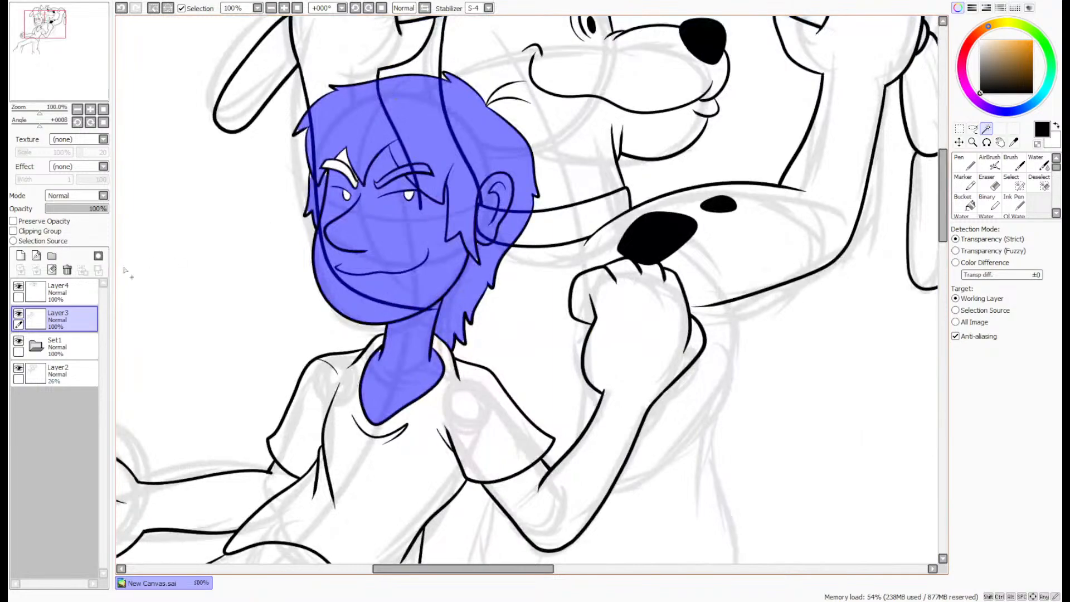
{"action": "left_click", "coordinate": [61, 291]}
{"action": "key", "text": "ctrl+d"}
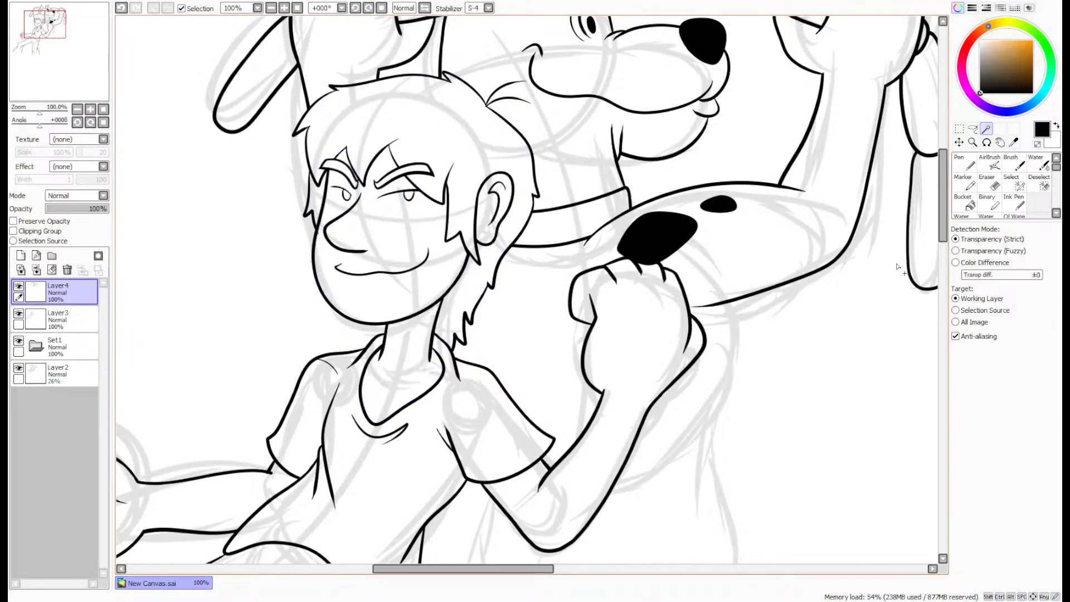
- Merge Layer4 down into Layer3 and choose the Pen for further inking
{"action": "scroll", "coordinate": [929, 219], "scroll_direction": "up", "scroll_amount": 5}
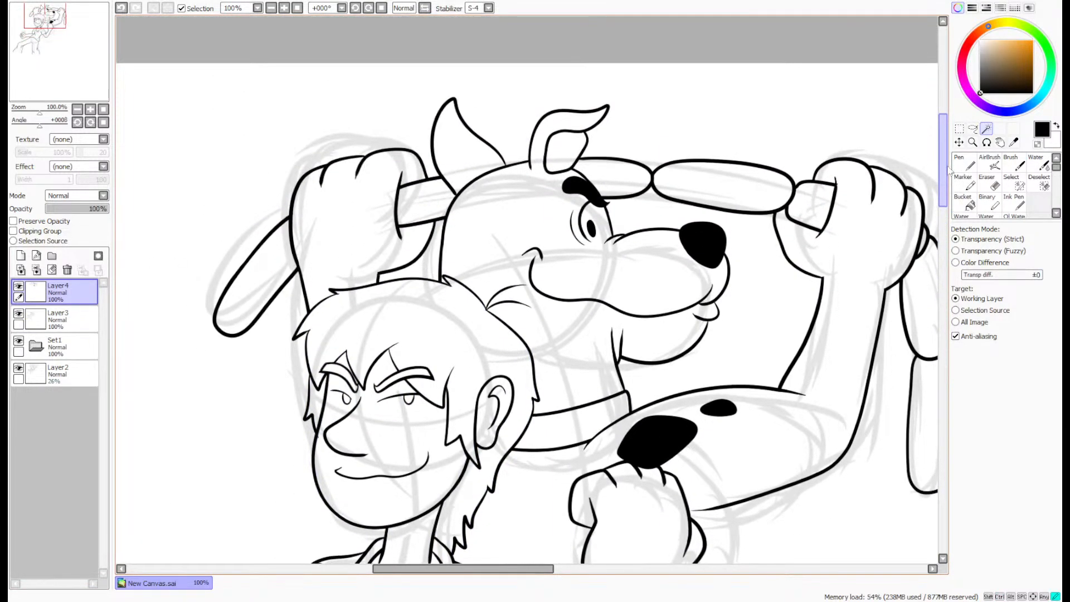
{"action": "left_click_drag", "start_coordinate": [949, 176], "coordinate": [945, 224]}
{"action": "left_click", "coordinate": [963, 163]}
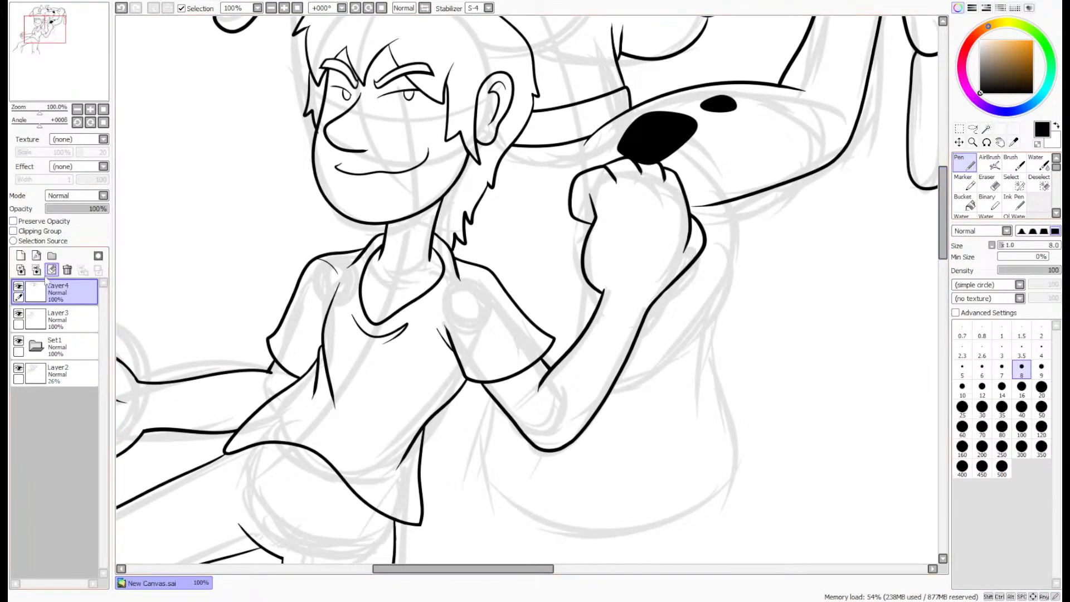
{"action": "left_click", "coordinate": [66, 270]}
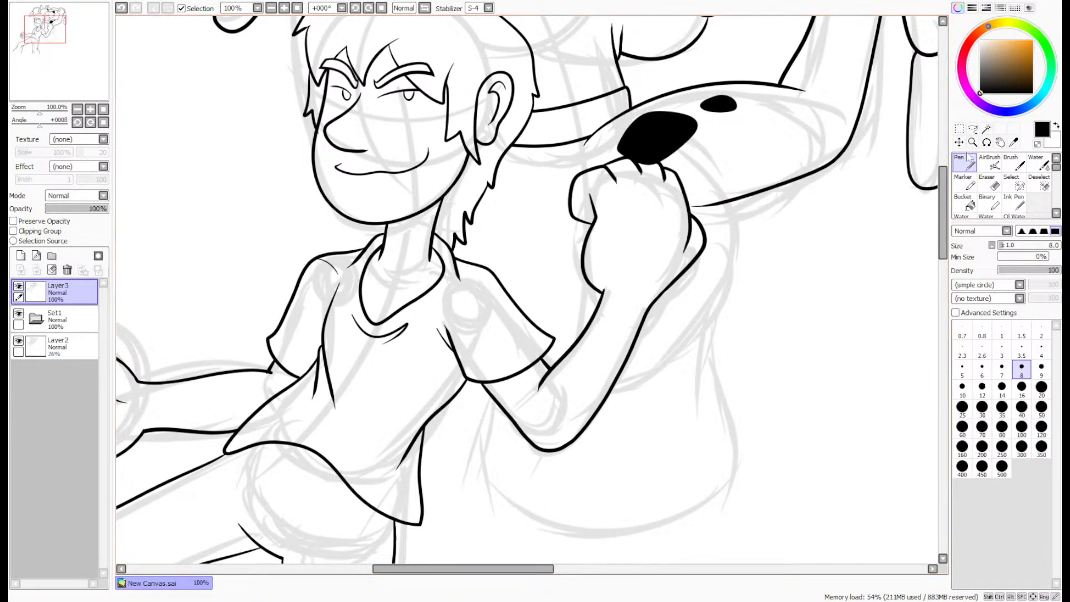
- Ink the dog's outer torso line from under the raised arm down to the waist, redrawing it until it fits
{"action": "left_click_drag", "start_coordinate": [736, 204], "coordinate": [656, 466]}
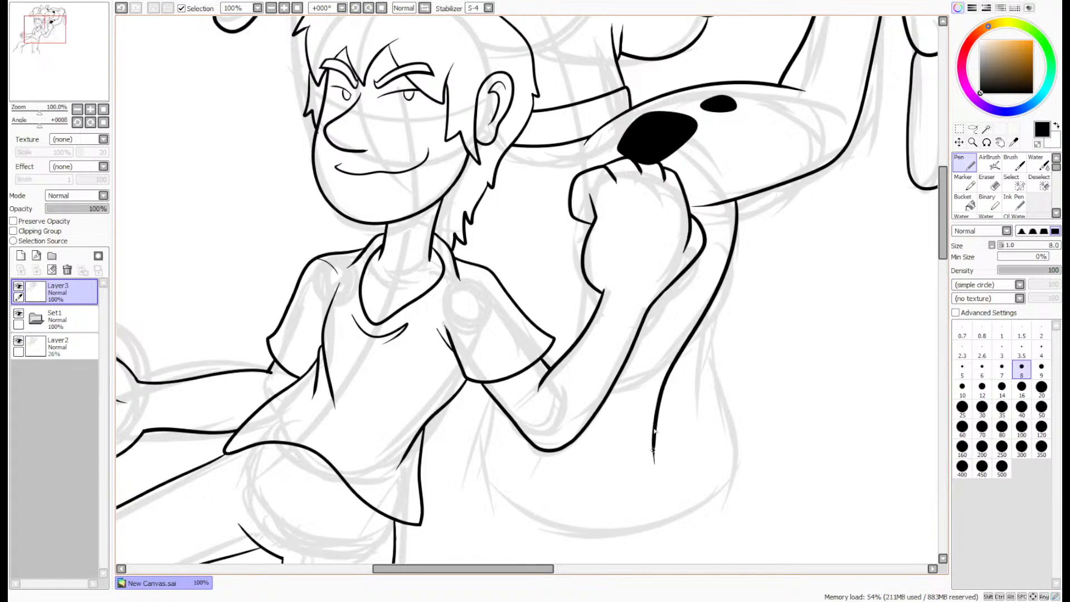
{"action": "key", "text": "ctrl+z"}
{"action": "mouse_move", "coordinate": [742, 200]}
{"action": "left_mouse_down"}
{"action": "mouse_move", "coordinate": [734, 256]}
{"action": "mouse_move", "coordinate": [686, 394]}
{"action": "mouse_move", "coordinate": [694, 485]}
{"action": "left_mouse_up"}
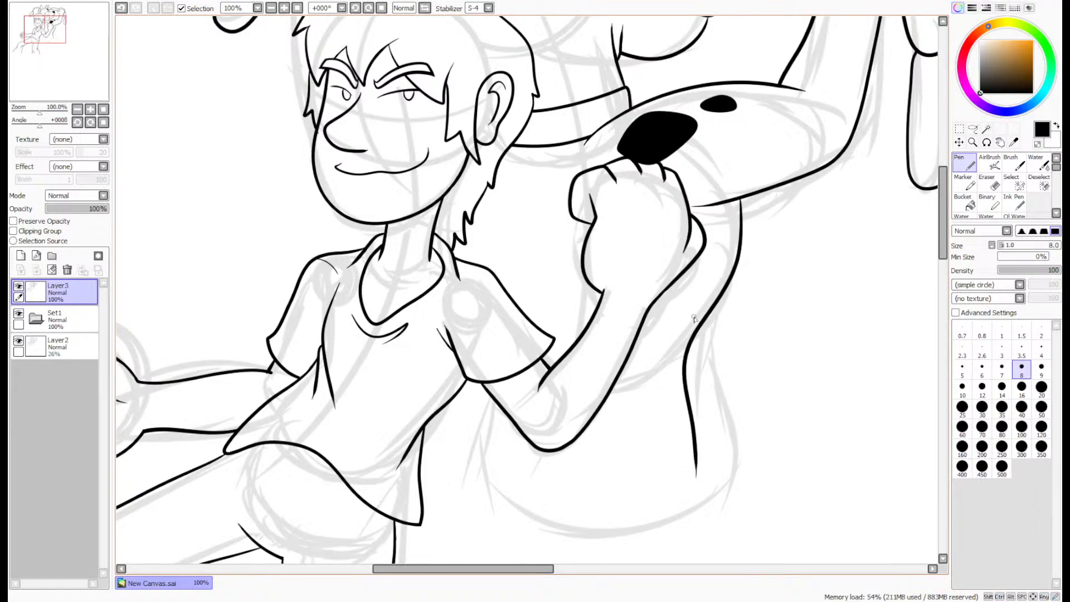
{"action": "key", "text": "ctrl+z"}
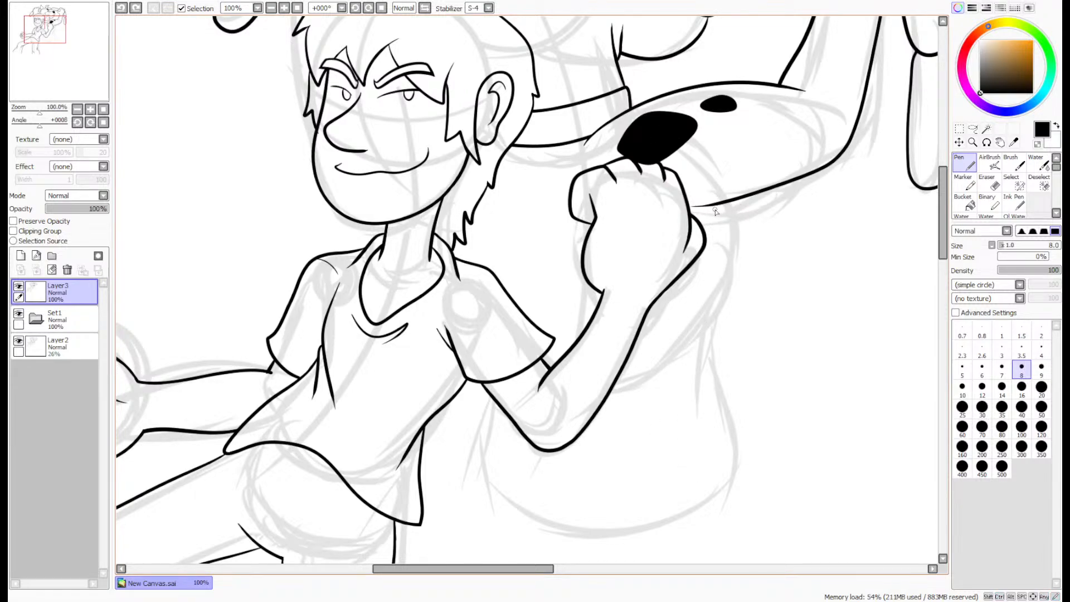
{"action": "mouse_move", "coordinate": [720, 206]}
{"action": "left_mouse_down"}
{"action": "mouse_move", "coordinate": [732, 259]}
{"action": "mouse_move", "coordinate": [661, 443]}
{"action": "left_mouse_up"}
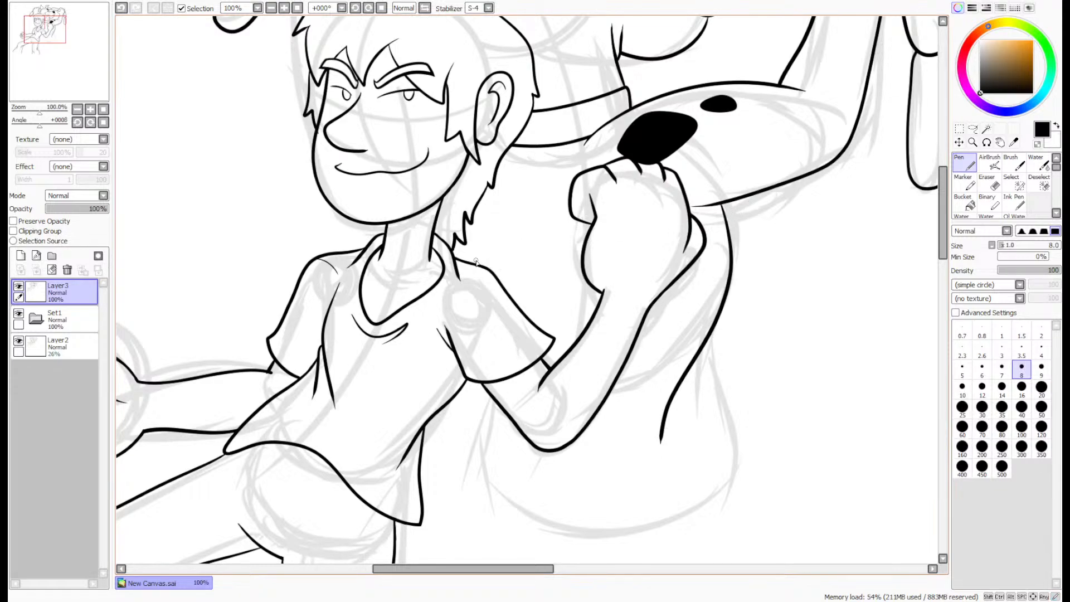
- Ink a large rounded spot on the dog's torso beside the man's sleeve, filled black, and a short body line below the sleeve
{"action": "mouse_move", "coordinate": [475, 262]}
{"action": "left_mouse_down"}
{"action": "mouse_move", "coordinate": [496, 216]}
{"action": "mouse_move", "coordinate": [570, 195]}
{"action": "mouse_move", "coordinate": [573, 232]}
{"action": "mouse_move", "coordinate": [546, 249]}
{"action": "mouse_move", "coordinate": [496, 225]}
{"action": "mouse_move", "coordinate": [553, 229]}
{"action": "mouse_move", "coordinate": [580, 356]}
{"action": "left_mouse_up"}
{"action": "key", "text": "ctrl+z"}
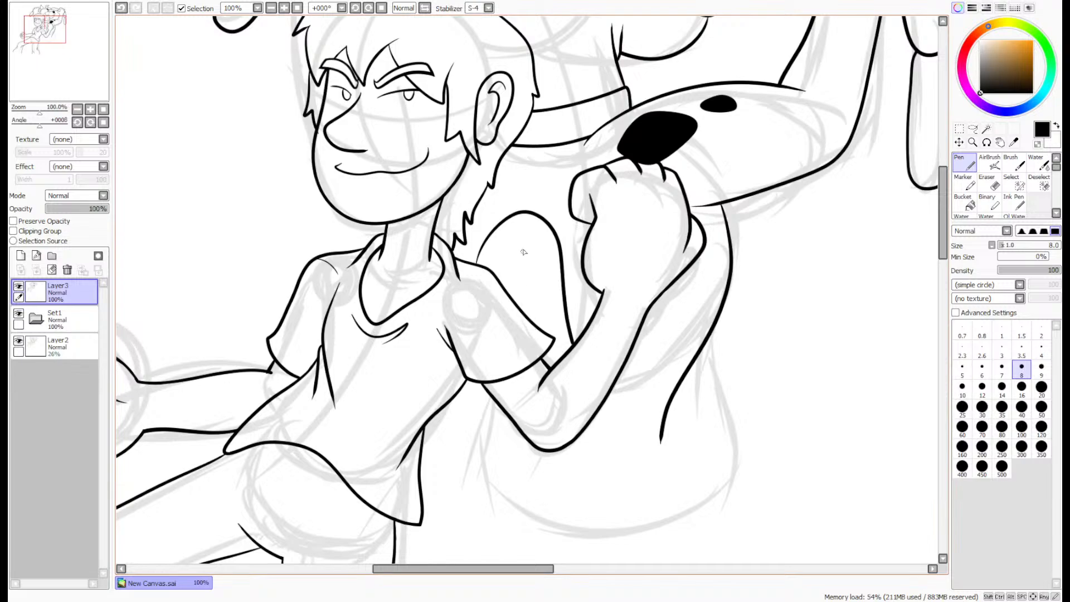
{"action": "left_click_drag", "start_coordinate": [472, 384], "coordinate": [495, 471]}
{"action": "key", "text": "g"}
{"action": "left_click", "coordinate": [530, 262]}
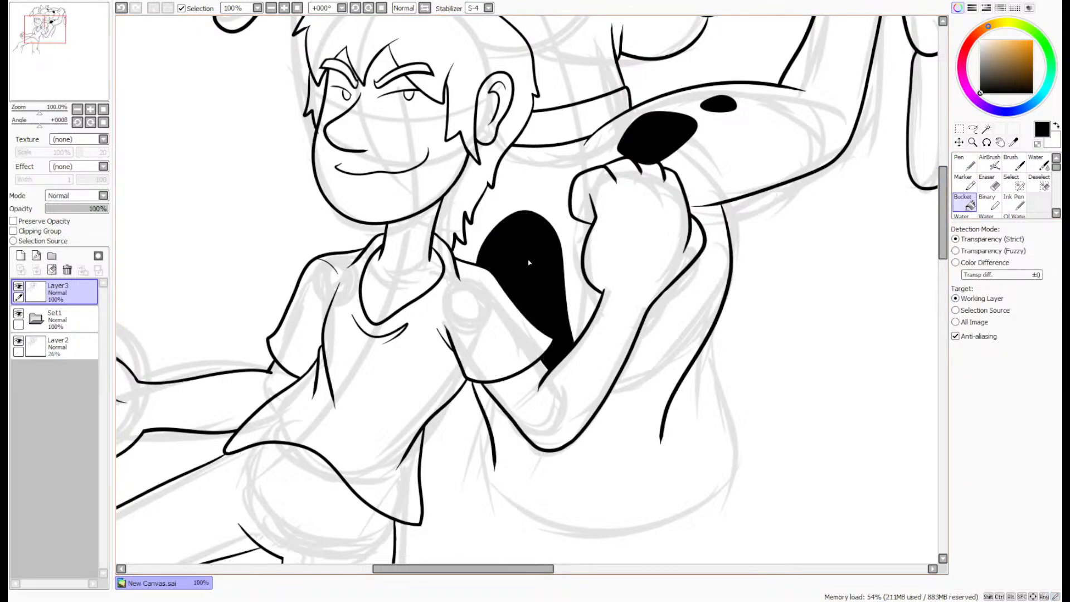
- Delete the Set1 folder and the rough sketch on Layer2, keeping only the line-art layer
{"action": "scroll", "coordinate": [868, 174], "scroll_direction": "down", "scroll_amount": 2}
{"action": "left_click_drag", "start_coordinate": [73, 83], "coordinate": [84, 74]}
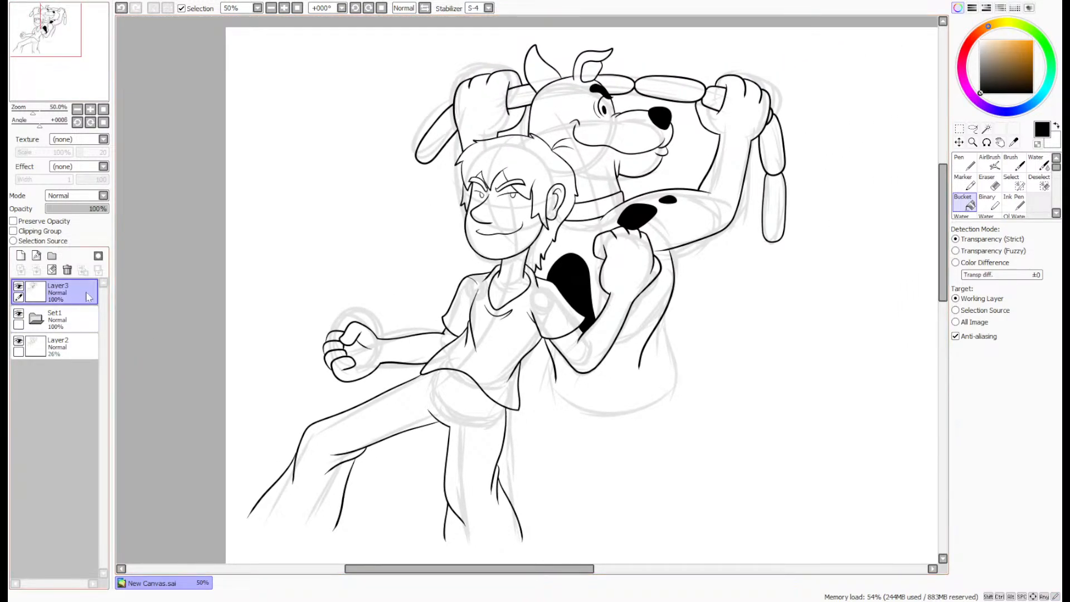
{"action": "left_click", "coordinate": [56, 320]}
{"action": "left_click", "coordinate": [67, 270]}
{"action": "left_click", "coordinate": [68, 270]}
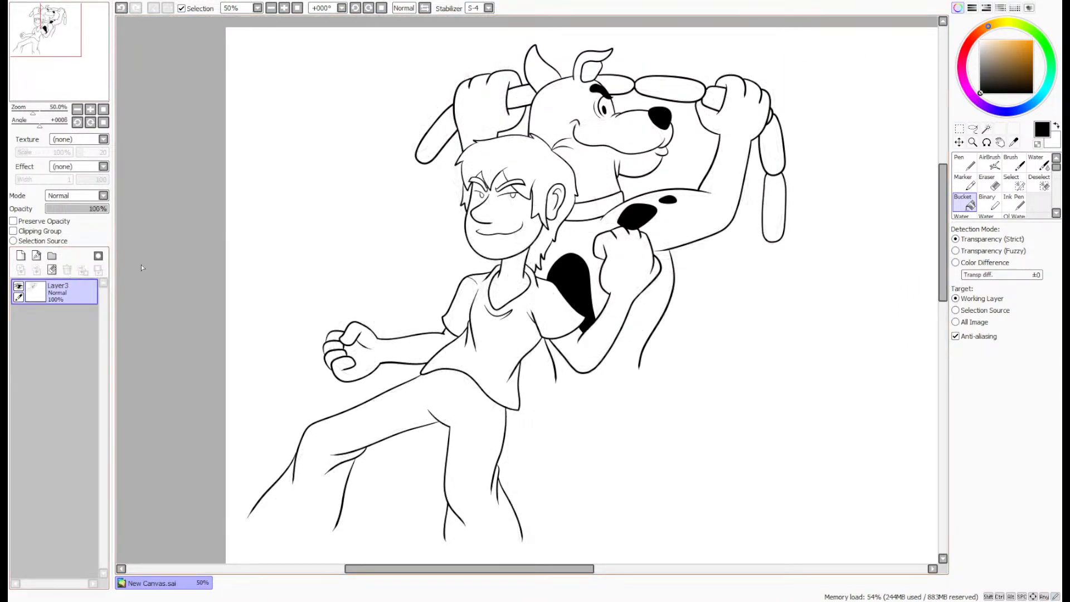
- Lasso the man's legs below the shirt hem, delete them, and deselect
{"action": "left_click", "coordinate": [972, 128]}
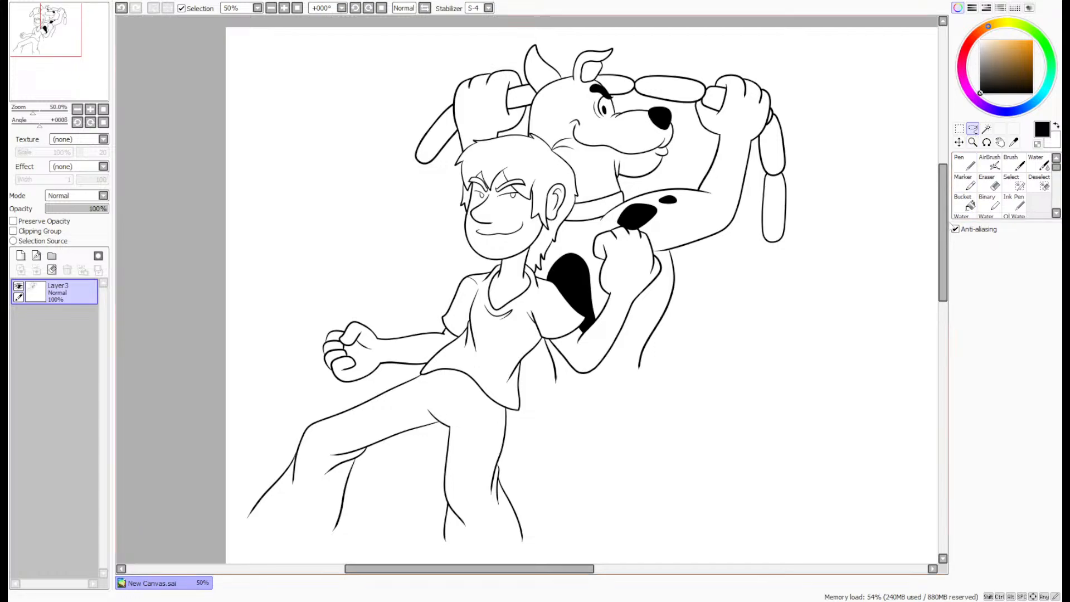
{"action": "left_click_drag", "start_coordinate": [944, 229], "coordinate": [943, 236]}
{"action": "mouse_move", "coordinate": [243, 527]}
{"action": "left_mouse_down"}
{"action": "mouse_move", "coordinate": [607, 508]}
{"action": "mouse_move", "coordinate": [536, 404]}
{"action": "mouse_move", "coordinate": [407, 343]}
{"action": "mouse_move", "coordinate": [269, 398]}
{"action": "mouse_move", "coordinate": [230, 443]}
{"action": "left_mouse_up"}
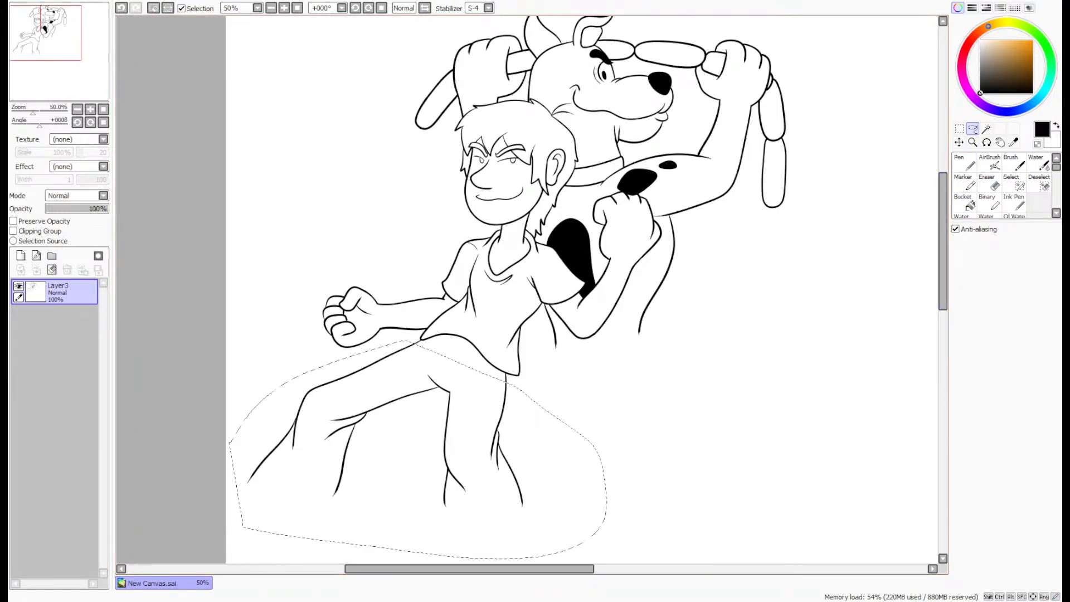
{"action": "key", "text": "Delete"}
{"action": "key", "text": "ctrl+d"}
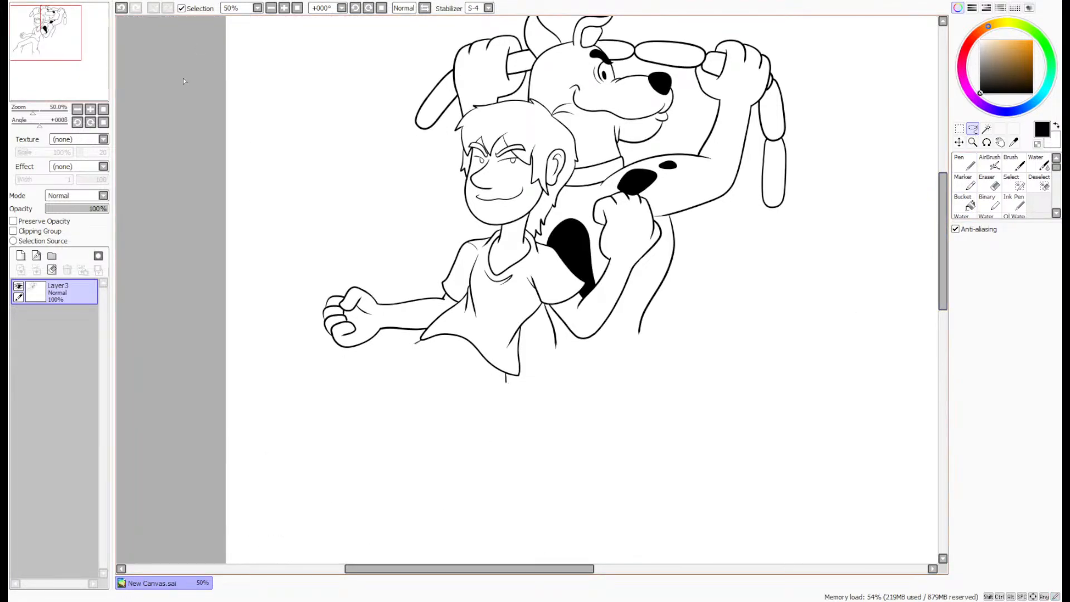
- Erase the leftover leg line stubs under the shirt's hem and at its far corner with a size 4 eraser
{"action": "left_click", "coordinate": [989, 183]}
{"action": "scroll", "coordinate": [516, 396], "scroll_direction": "up", "scroll_amount": 7}
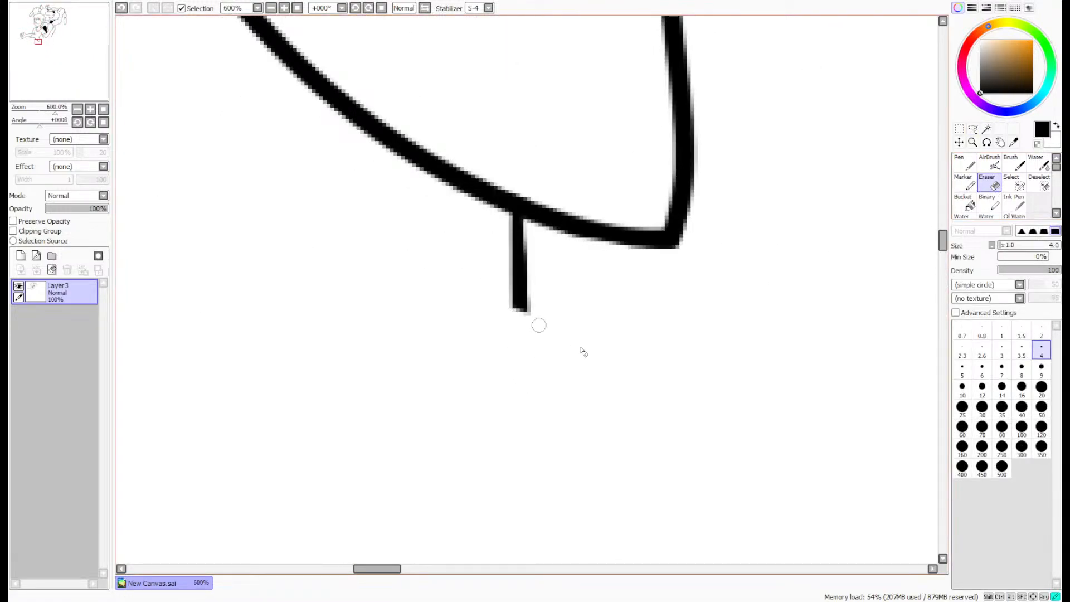
{"action": "mouse_move", "coordinate": [518, 299]}
{"action": "left_mouse_down"}
{"action": "mouse_move", "coordinate": [494, 288]}
{"action": "mouse_move", "coordinate": [499, 275]}
{"action": "mouse_move", "coordinate": [547, 273]}
{"action": "mouse_move", "coordinate": [547, 291]}
{"action": "mouse_move", "coordinate": [553, 283]}
{"action": "mouse_move", "coordinate": [522, 228]}
{"action": "left_mouse_up"}
{"action": "scroll", "coordinate": [522, 228], "scroll_direction": "down", "scroll_amount": 4}
{"action": "scroll", "coordinate": [375, 155], "scroll_direction": "up", "scroll_amount": 5}
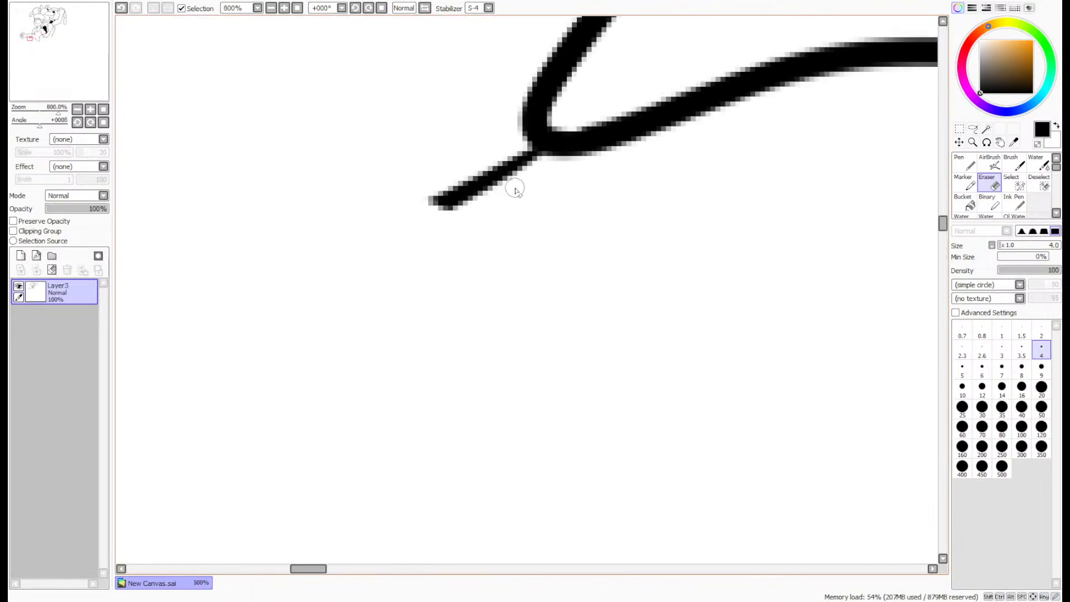
{"action": "mouse_move", "coordinate": [515, 149]}
{"action": "left_mouse_down"}
{"action": "mouse_move", "coordinate": [454, 190]}
{"action": "mouse_move", "coordinate": [424, 188]}
{"action": "mouse_move", "coordinate": [444, 177]}
{"action": "left_mouse_up"}
- Erase the edge of the dog's black arm spot where it overlaps the knuckle of the man's raised fist
{"action": "scroll", "coordinate": [444, 168], "scroll_direction": "down", "scroll_amount": 8}
{"action": "left_click_drag", "start_coordinate": [64, 72], "coordinate": [94, 41]}
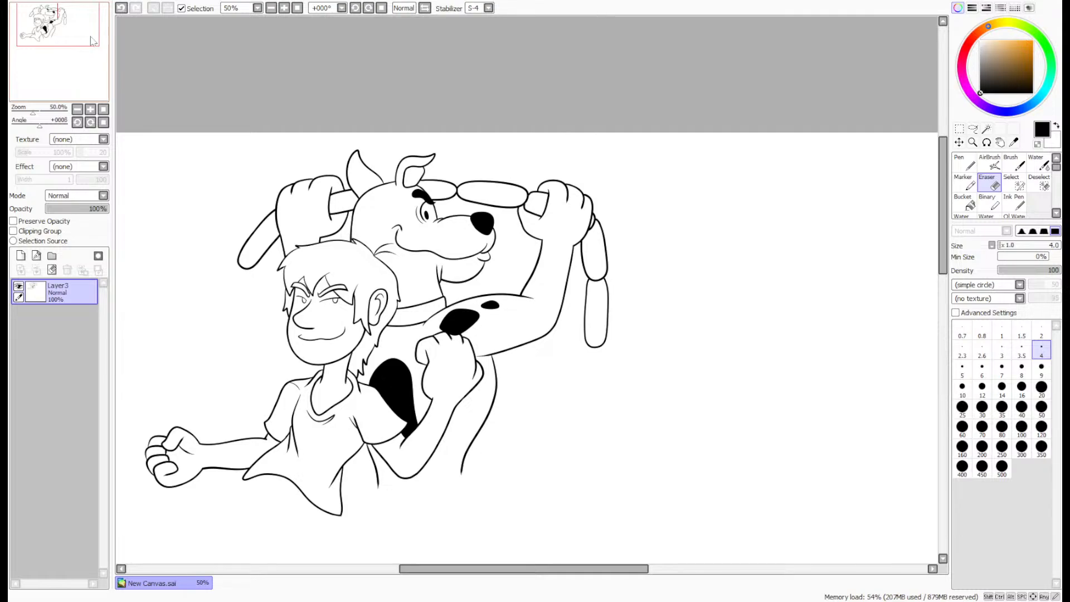
{"action": "scroll", "coordinate": [458, 335], "scroll_direction": "up", "scroll_amount": 10}
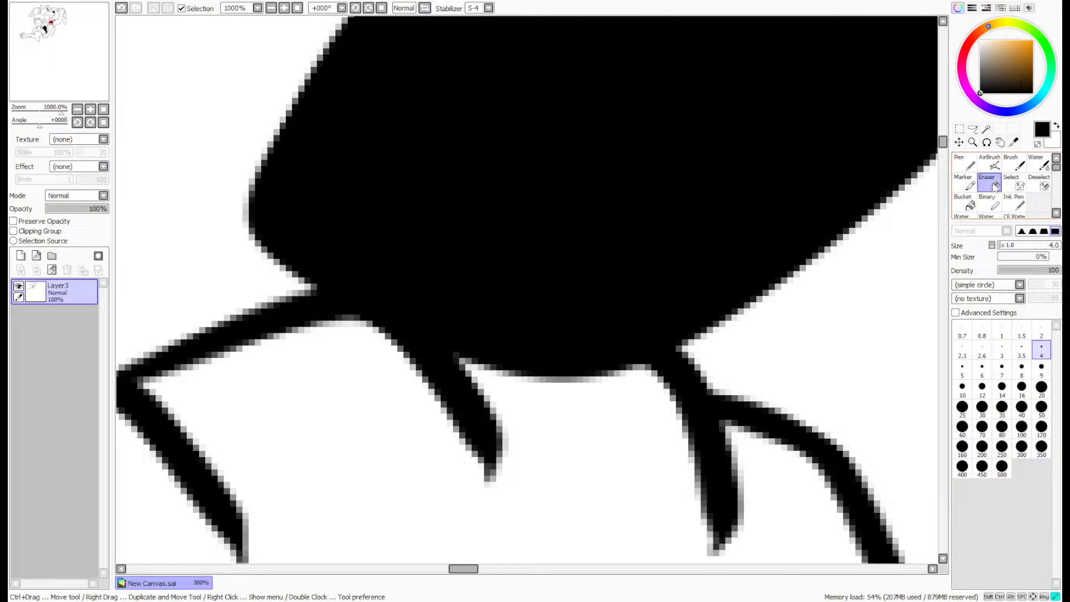
{"action": "scroll", "coordinate": [614, 390], "scroll_direction": "up", "scroll_amount": 2}
{"action": "mouse_move", "coordinate": [638, 393]}
{"action": "left_mouse_down"}
{"action": "mouse_move", "coordinate": [486, 331]}
{"action": "mouse_move", "coordinate": [327, 336]}
{"action": "mouse_move", "coordinate": [455, 448]}
{"action": "mouse_move", "coordinate": [358, 340]}
{"action": "mouse_move", "coordinate": [361, 358]}
{"action": "mouse_move", "coordinate": [469, 421]}
{"action": "mouse_move", "coordinate": [480, 384]}
{"action": "mouse_move", "coordinate": [423, 348]}
{"action": "mouse_move", "coordinate": [350, 333]}
{"action": "mouse_move", "coordinate": [358, 359]}
{"action": "mouse_move", "coordinate": [514, 378]}
{"action": "mouse_move", "coordinate": [481, 402]}
{"action": "mouse_move", "coordinate": [615, 396]}
{"action": "mouse_move", "coordinate": [534, 360]}
{"action": "mouse_move", "coordinate": [477, 369]}
{"action": "left_mouse_up"}
{"action": "scroll", "coordinate": [526, 404], "scroll_direction": "down", "scroll_amount": 4}
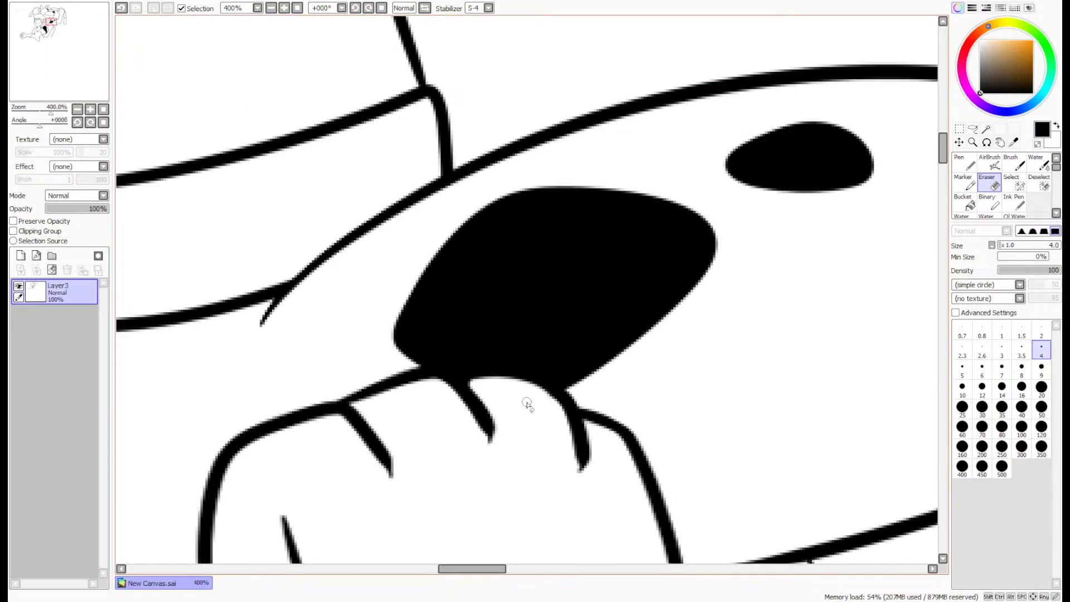
- Trim the middle finger line on the man's raised fist to a tapered point with the eraser
{"action": "scroll", "coordinate": [527, 404], "scroll_direction": "up", "scroll_amount": 4}
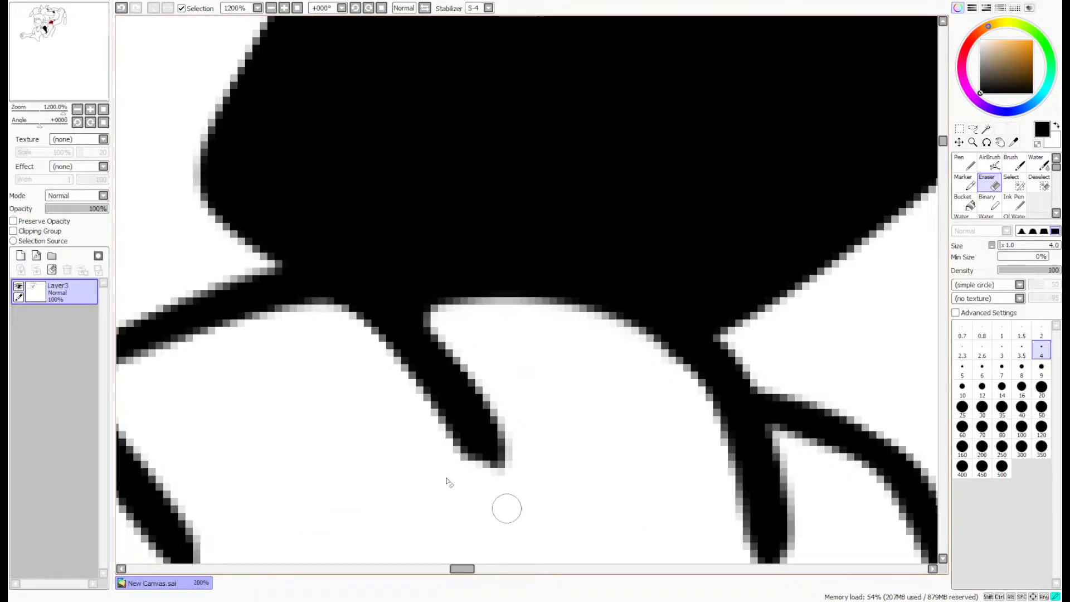
{"action": "mouse_move", "coordinate": [531, 523]}
{"action": "left_mouse_down"}
{"action": "mouse_move", "coordinate": [459, 446]}
{"action": "mouse_move", "coordinate": [267, 363]}
{"action": "left_mouse_up"}
{"action": "mouse_move", "coordinate": [510, 485]}
{"action": "left_mouse_down"}
{"action": "mouse_move", "coordinate": [402, 389]}
{"action": "mouse_move", "coordinate": [260, 359]}
{"action": "left_mouse_up"}
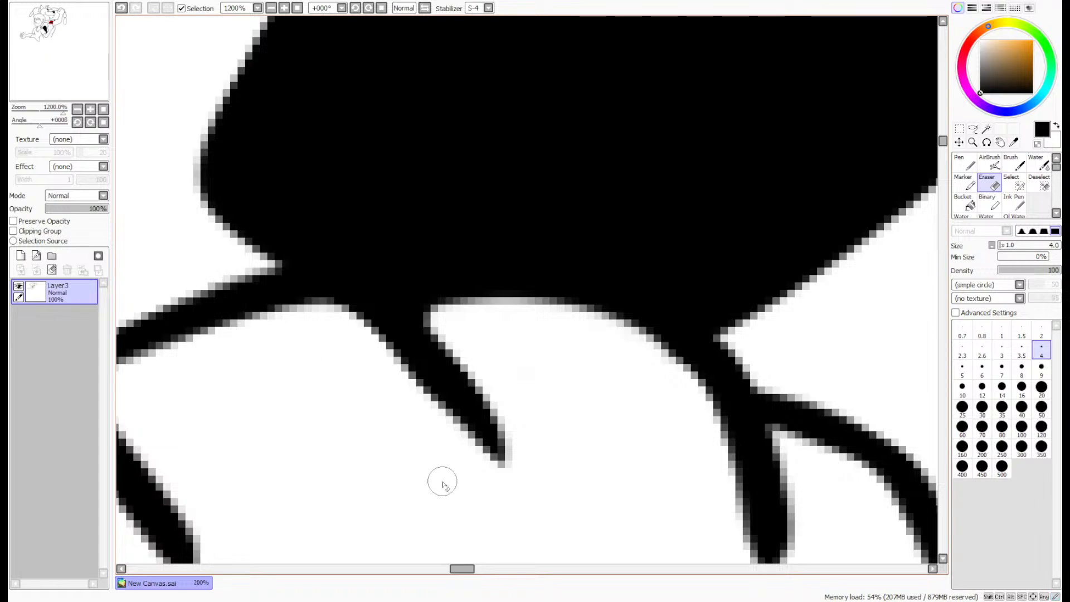
{"action": "scroll", "coordinate": [443, 484], "scroll_direction": "down", "scroll_amount": 6}
{"action": "scroll", "coordinate": [334, 245], "scroll_direction": "down", "scroll_amount": 2}
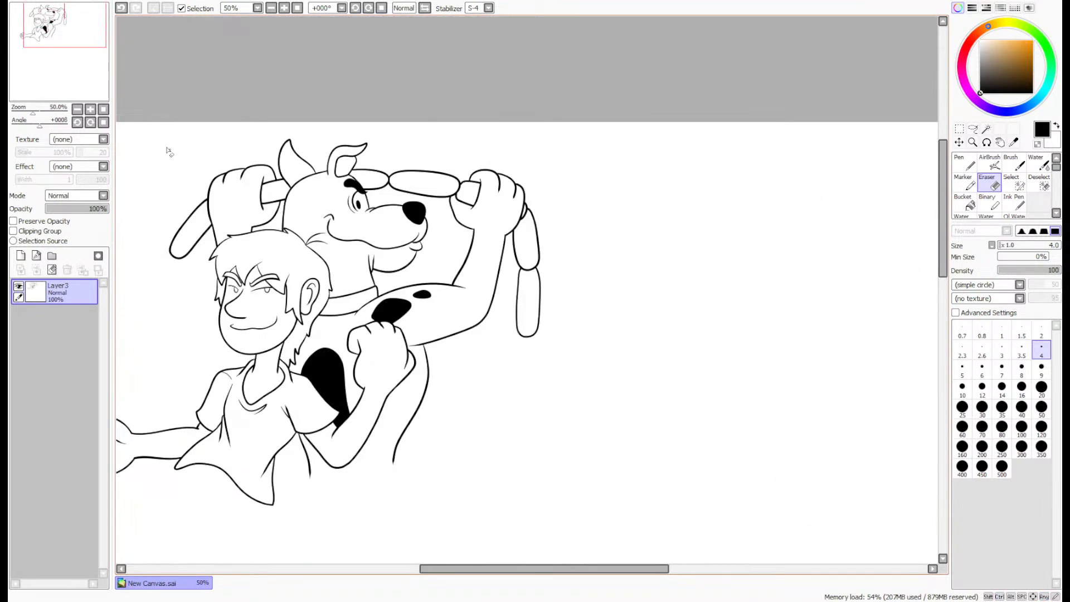
- Extend the three finger lines on the man's raised fist down the back of the hand with the size 8 pen
{"action": "scroll", "coordinate": [471, 242], "scroll_direction": "up", "scroll_amount": 6}
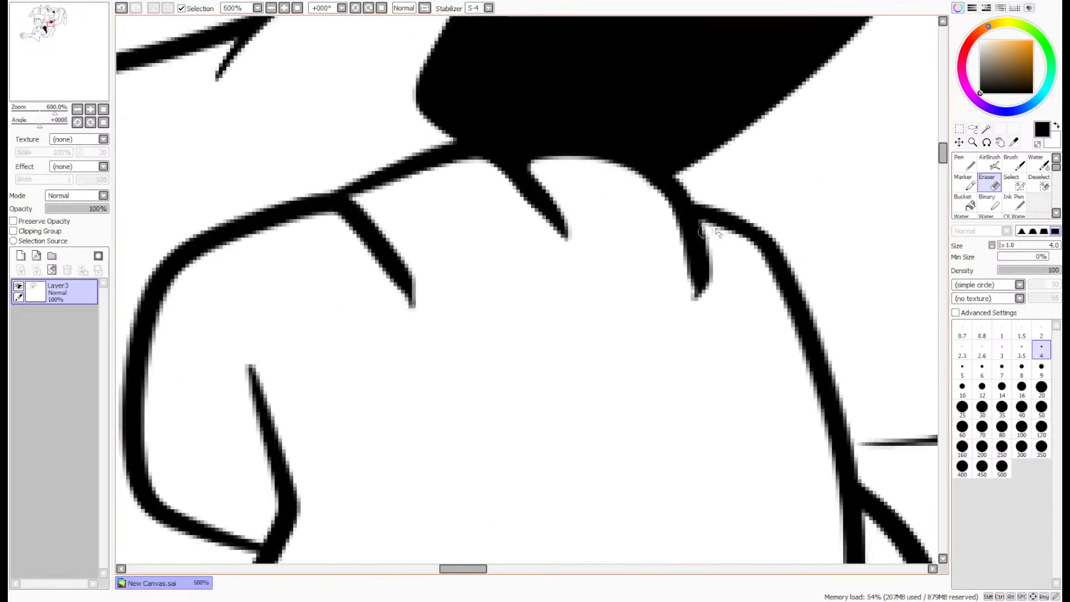
{"action": "key", "text": "n"}
{"action": "mouse_move", "coordinate": [343, 204]}
{"action": "left_mouse_down"}
{"action": "mouse_move", "coordinate": [370, 227]}
{"action": "mouse_move", "coordinate": [477, 427]}
{"action": "left_mouse_up"}
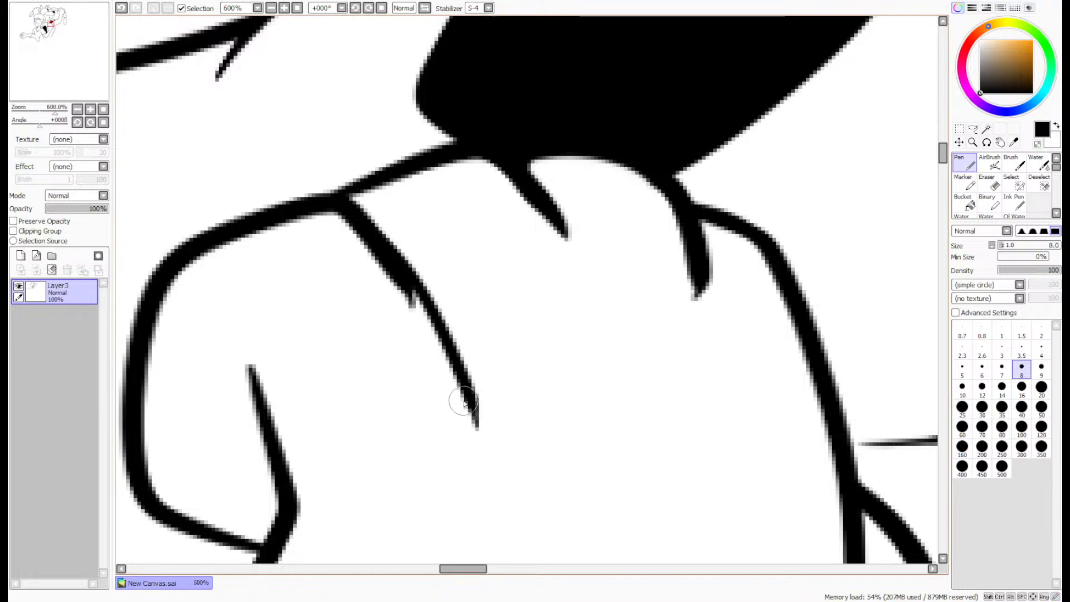
{"action": "left_click_drag", "start_coordinate": [495, 163], "coordinate": [597, 370]}
{"action": "key", "text": "ctrl+z"}
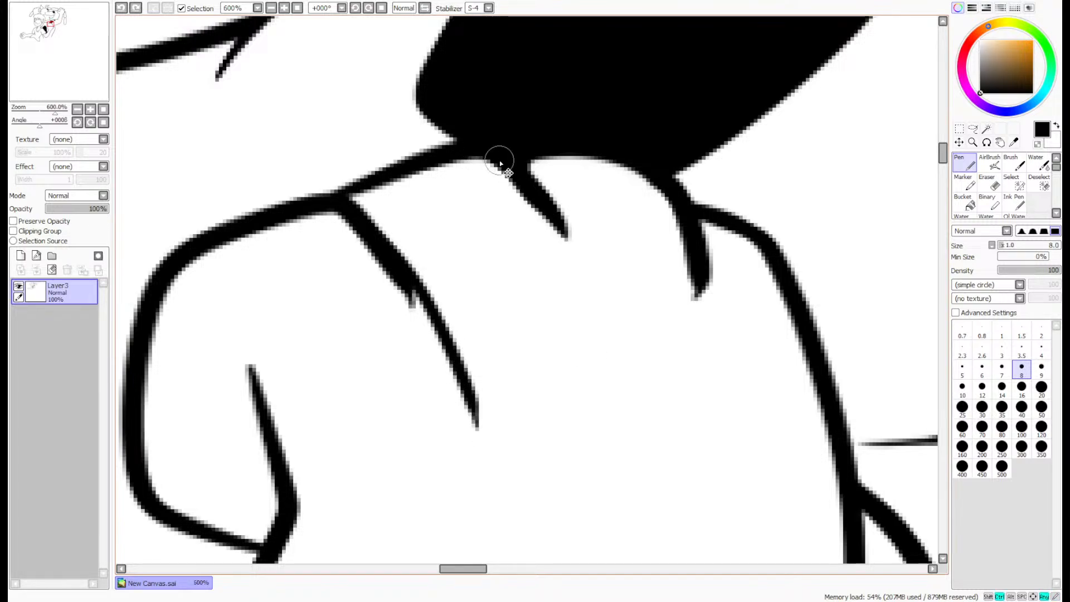
{"action": "mouse_move", "coordinate": [500, 164]}
{"action": "left_mouse_down"}
{"action": "mouse_move", "coordinate": [556, 219]}
{"action": "mouse_move", "coordinate": [632, 430]}
{"action": "left_mouse_up"}
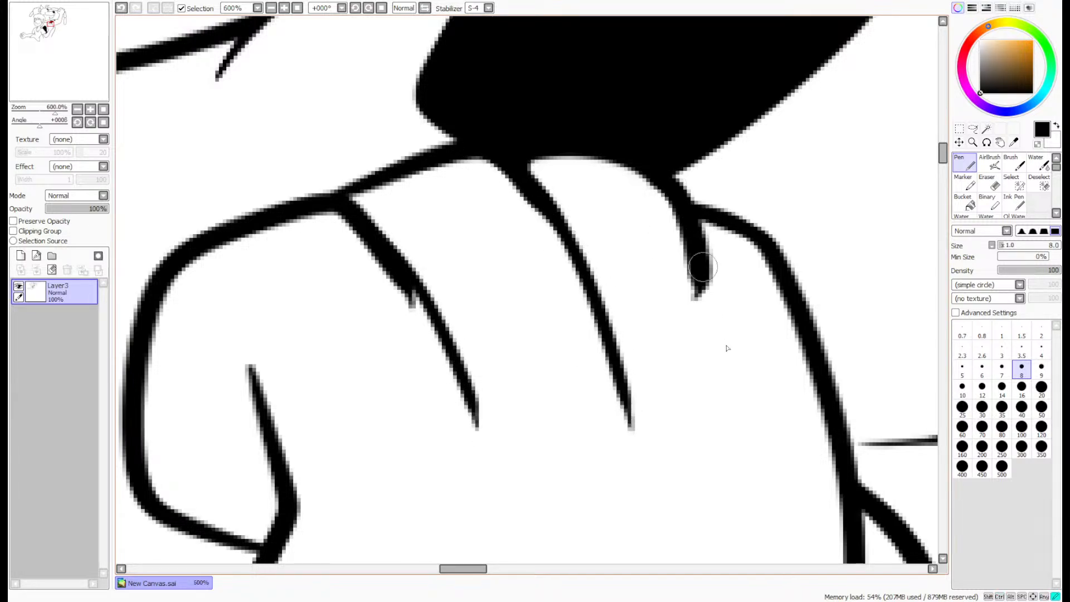
{"action": "left_click_drag", "start_coordinate": [703, 268], "coordinate": [727, 438]}
{"action": "key", "text": "ctrl+z"}
{"action": "left_click_drag", "start_coordinate": [695, 254], "coordinate": [726, 405]}
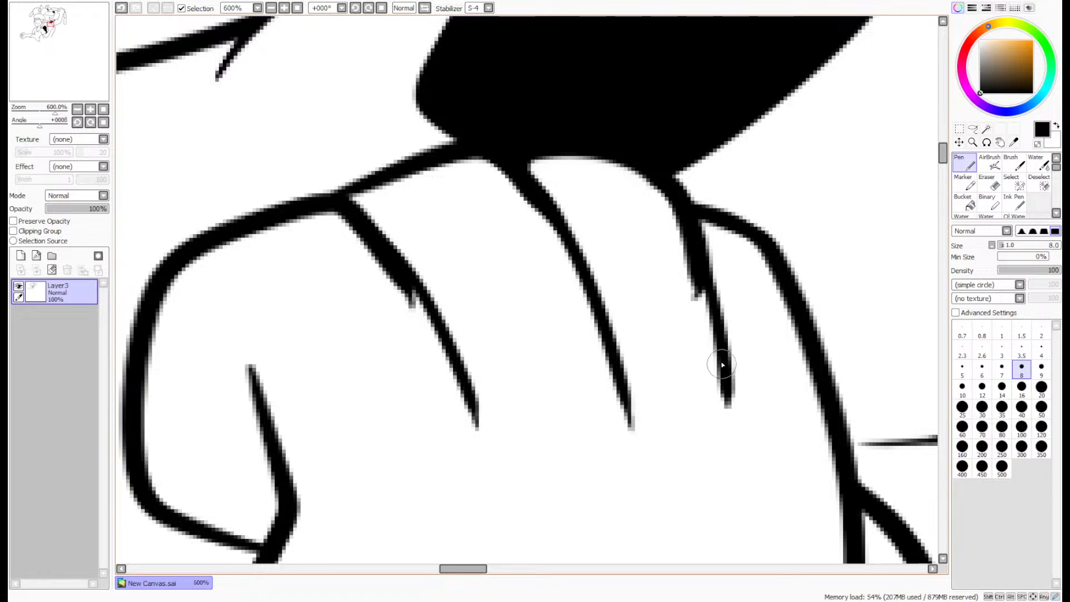
- Erase the leftover stubs beside the extended first and third finger lines so each reads as one clean stroke
{"action": "scroll", "coordinate": [722, 365], "scroll_direction": "up", "scroll_amount": 2}
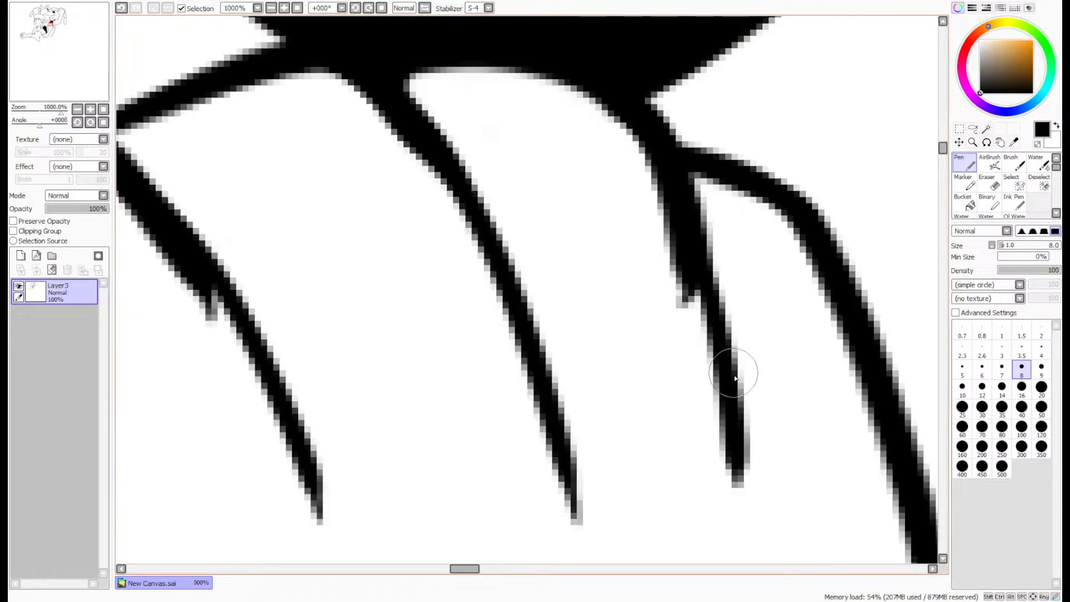
{"action": "left_click", "coordinate": [989, 187]}
{"action": "mouse_move", "coordinate": [686, 322]}
{"action": "left_mouse_down"}
{"action": "mouse_move", "coordinate": [637, 192]}
{"action": "mouse_move", "coordinate": [691, 301]}
{"action": "mouse_move", "coordinate": [671, 238]}
{"action": "mouse_move", "coordinate": [640, 205]}
{"action": "left_mouse_up"}
{"action": "left_click_drag", "start_coordinate": [205, 321], "coordinate": [137, 244]}
{"action": "left_click_drag", "start_coordinate": [192, 292], "coordinate": [122, 219]}
{"action": "scroll", "coordinate": [903, 148], "scroll_direction": "down", "scroll_amount": 3}
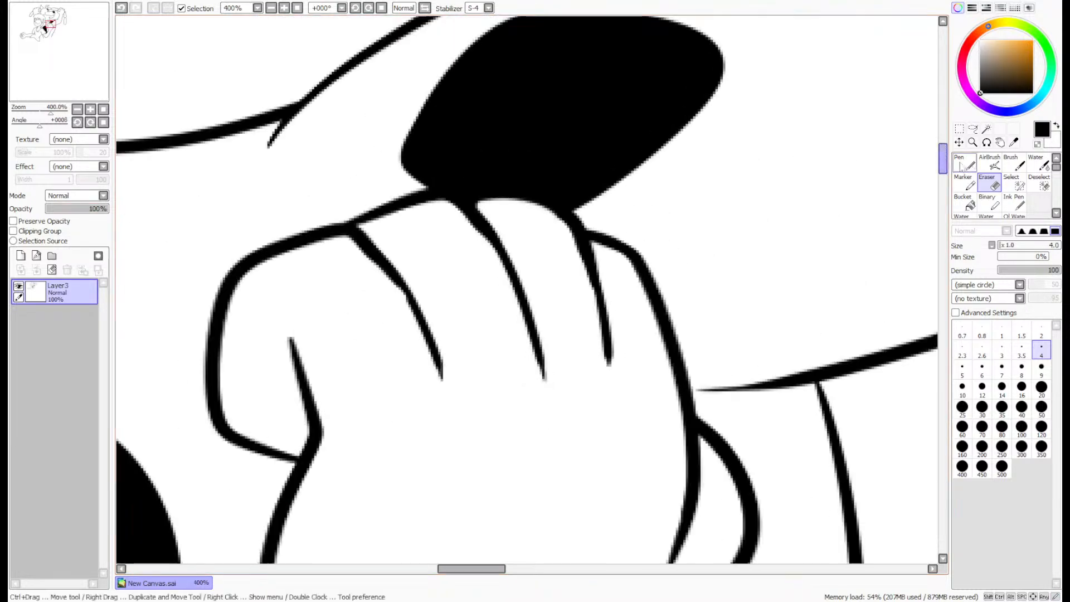
- Smooth the bend in the finger line nearest the thumb on the raised fist with a size 8 pen stroke
{"action": "left_click", "coordinate": [962, 166]}
{"action": "scroll", "coordinate": [454, 286], "scroll_direction": "up", "scroll_amount": 3}
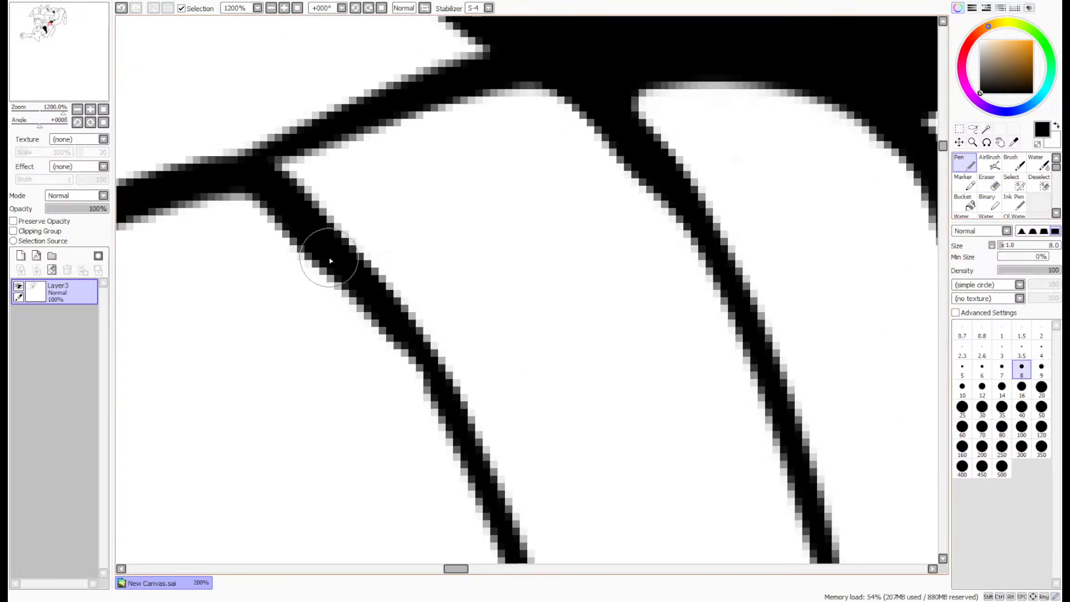
{"action": "left_click_drag", "start_coordinate": [330, 260], "coordinate": [430, 411]}
{"action": "scroll", "coordinate": [507, 340], "scroll_direction": "down", "scroll_amount": 4}
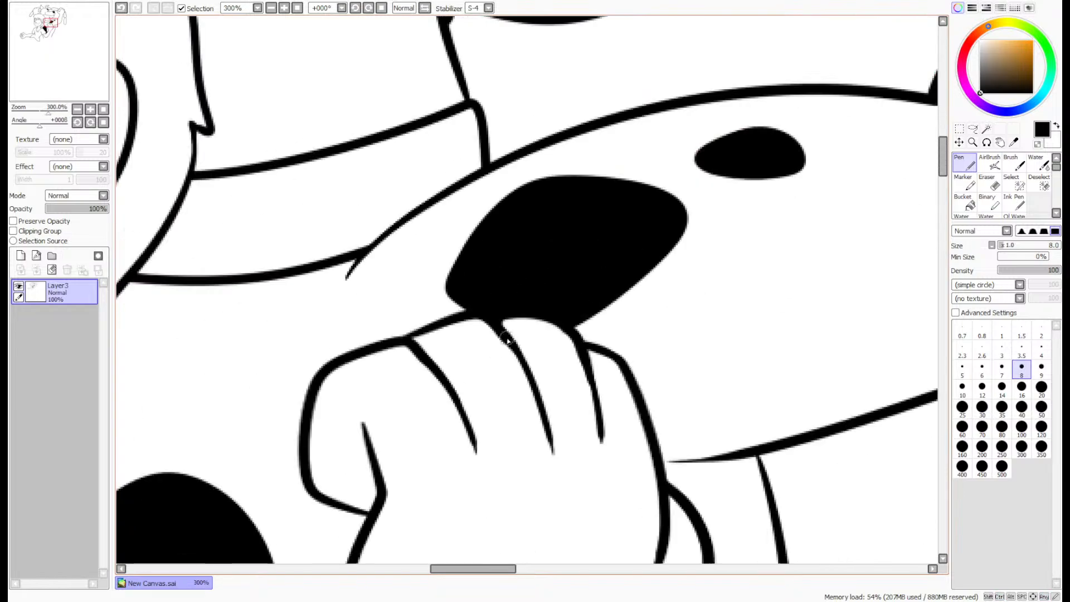
{"action": "scroll", "coordinate": [507, 338], "scroll_direction": "down", "scroll_amount": 5}
- Add a new layer above the line art and choose a golden yellow drawing colour
{"action": "left_click", "coordinate": [63, 45]}
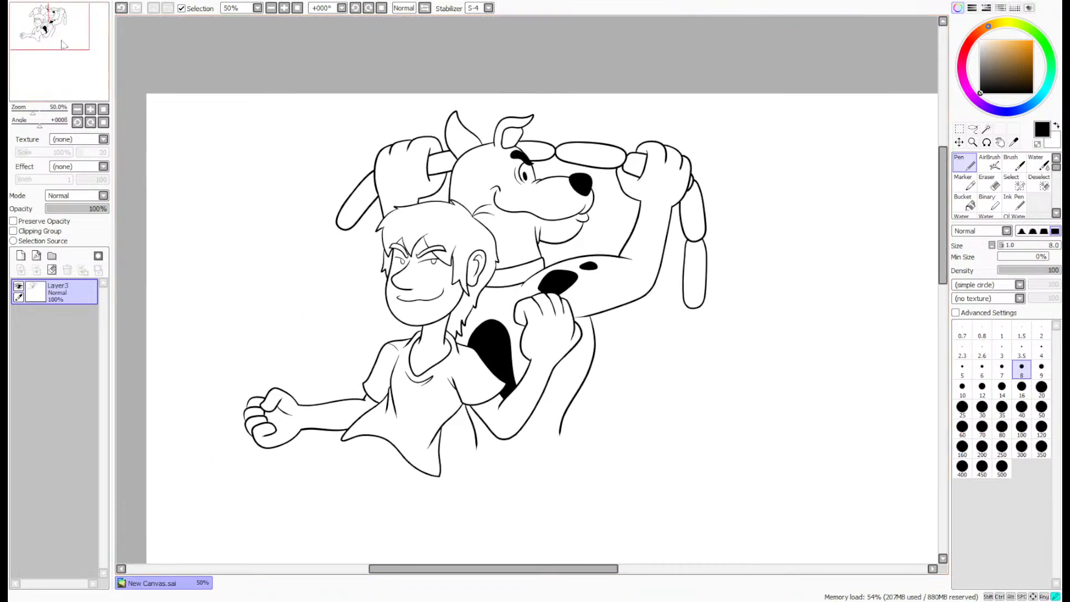
{"action": "left_click_drag", "start_coordinate": [63, 44], "coordinate": [61, 54]}
{"action": "left_click", "coordinate": [21, 255]}
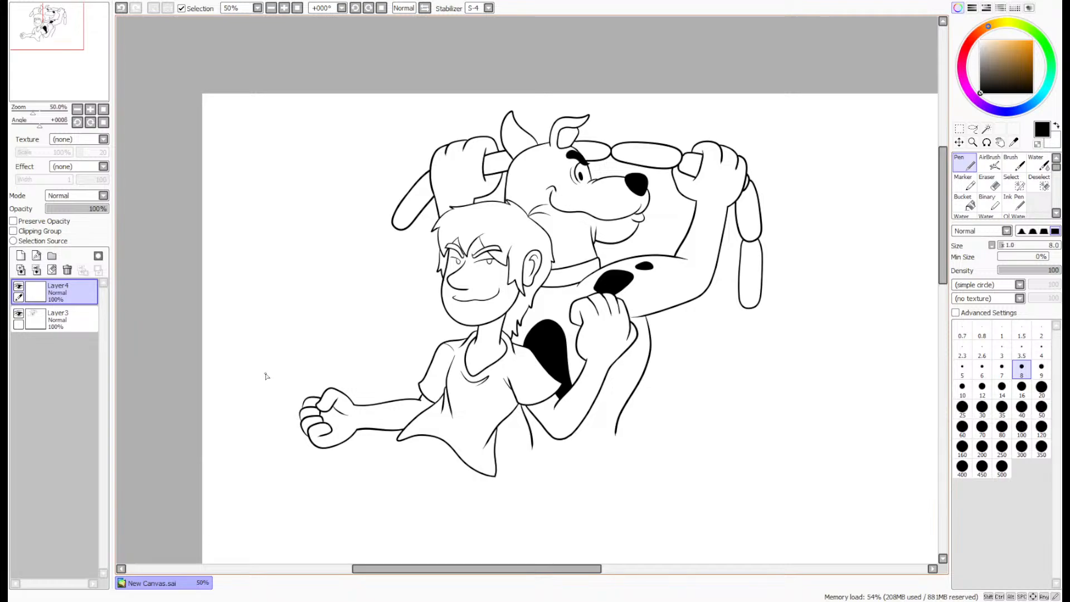
{"action": "scroll", "coordinate": [479, 256], "scroll_direction": "up", "scroll_amount": 6}
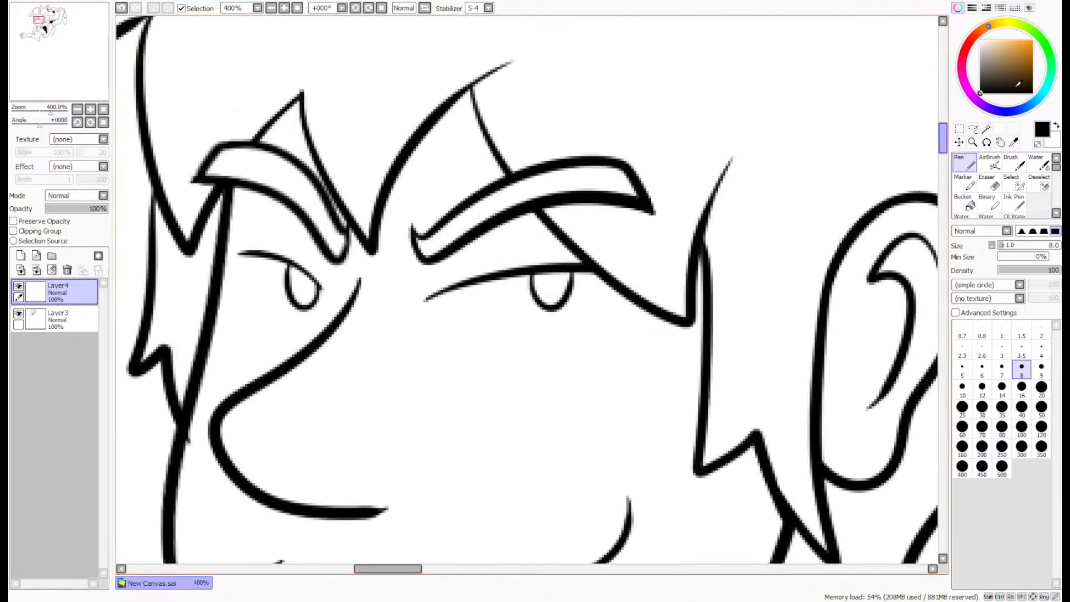
{"action": "left_click", "coordinate": [998, 23]}
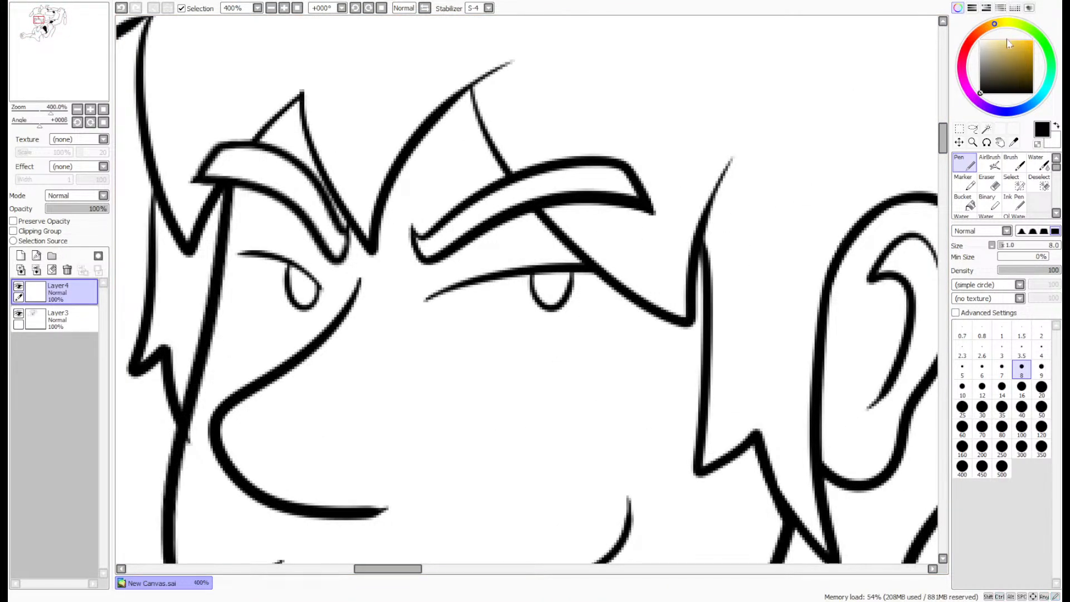
{"action": "left_click", "coordinate": [1017, 40]}
- Erase the line stub on Layer3 where the man's hair meets his cheek, and reactivate Layer4 with the pen
{"action": "left_click", "coordinate": [70, 331]}
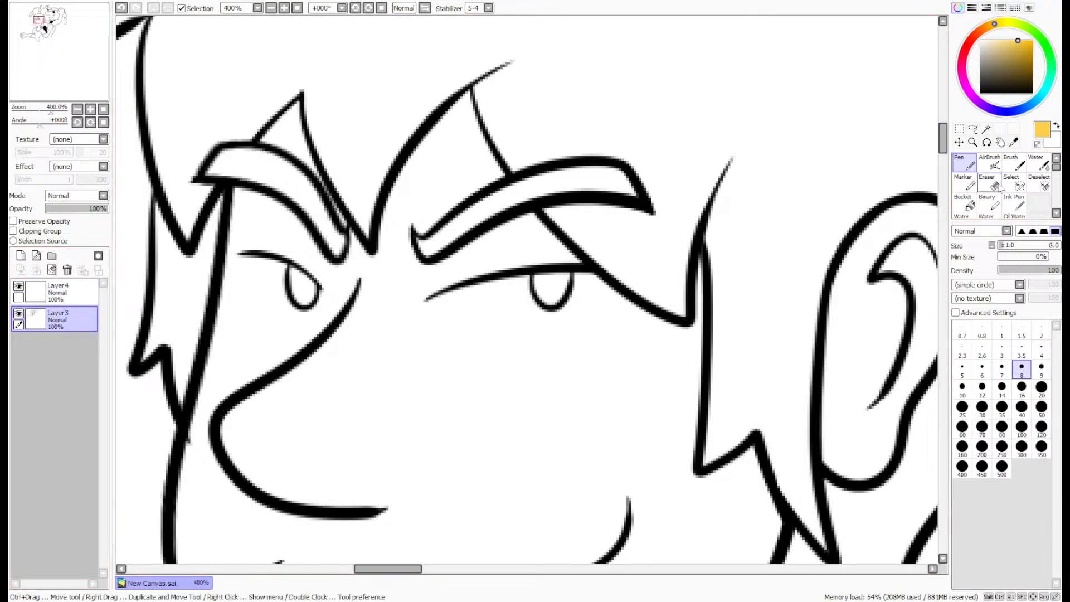
{"action": "key", "text": "e"}
{"action": "scroll", "coordinate": [189, 463], "scroll_direction": "up", "scroll_amount": 3}
{"action": "left_click_drag", "start_coordinate": [189, 459], "coordinate": [198, 425]}
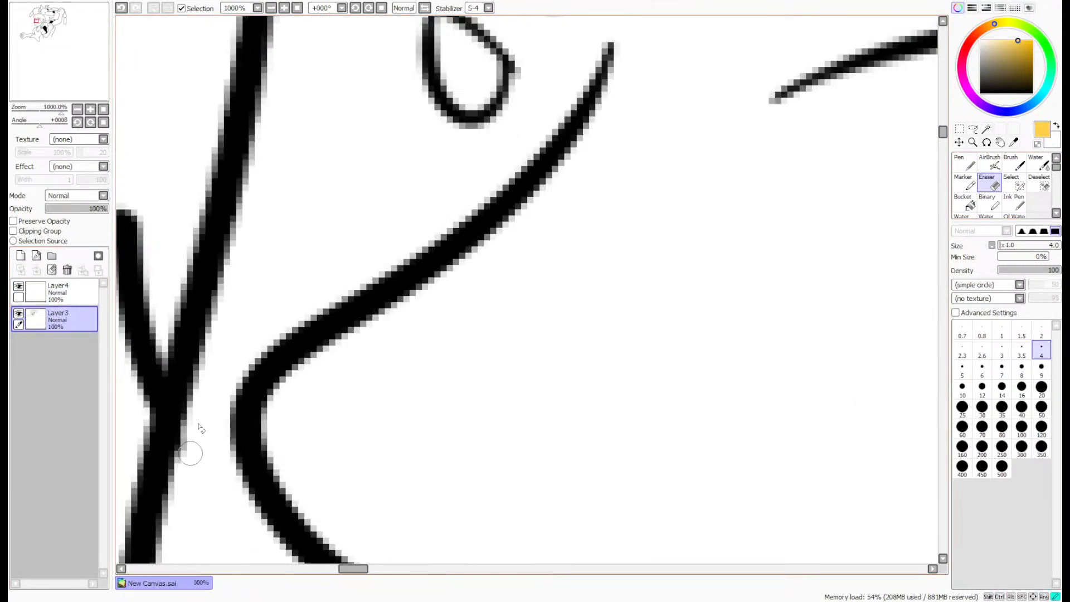
{"action": "scroll", "coordinate": [267, 322], "scroll_direction": "down", "scroll_amount": 5}
{"action": "scroll", "coordinate": [391, 236], "scroll_direction": "up", "scroll_amount": 2}
{"action": "scroll", "coordinate": [699, 191], "scroll_direction": "down", "scroll_amount": 1}
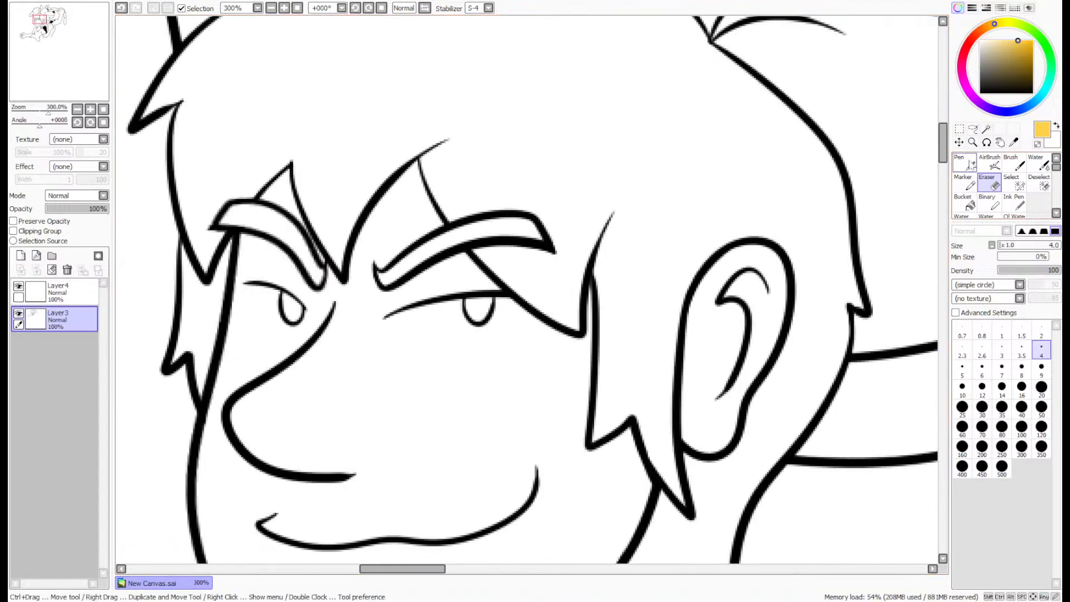
{"action": "key", "text": "n"}
{"action": "left_click", "coordinate": [67, 292]}
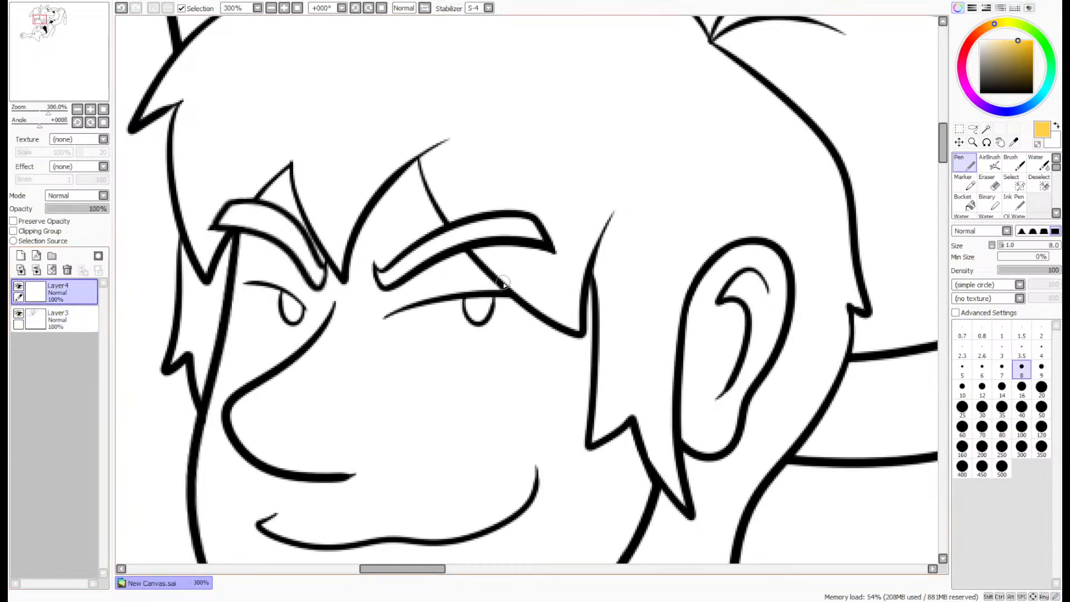
{"action": "mouse_move", "coordinate": [453, 332]}
{"action": "left_mouse_down"}
{"action": "mouse_move", "coordinate": [440, 315]}
{"action": "mouse_move", "coordinate": [565, 237]}
{"action": "mouse_move", "coordinate": [747, 179]}
{"action": "mouse_move", "coordinate": [741, 125]}
{"action": "mouse_move", "coordinate": [725, 239]}
{"action": "left_mouse_up"}
{"action": "mouse_move", "coordinate": [574, 334]}
{"action": "left_mouse_down"}
{"action": "mouse_move", "coordinate": [484, 339]}
{"action": "mouse_move", "coordinate": [437, 297]}
{"action": "mouse_move", "coordinate": [559, 342]}
{"action": "left_mouse_up"}
{"action": "key", "text": "ctrl+z"}
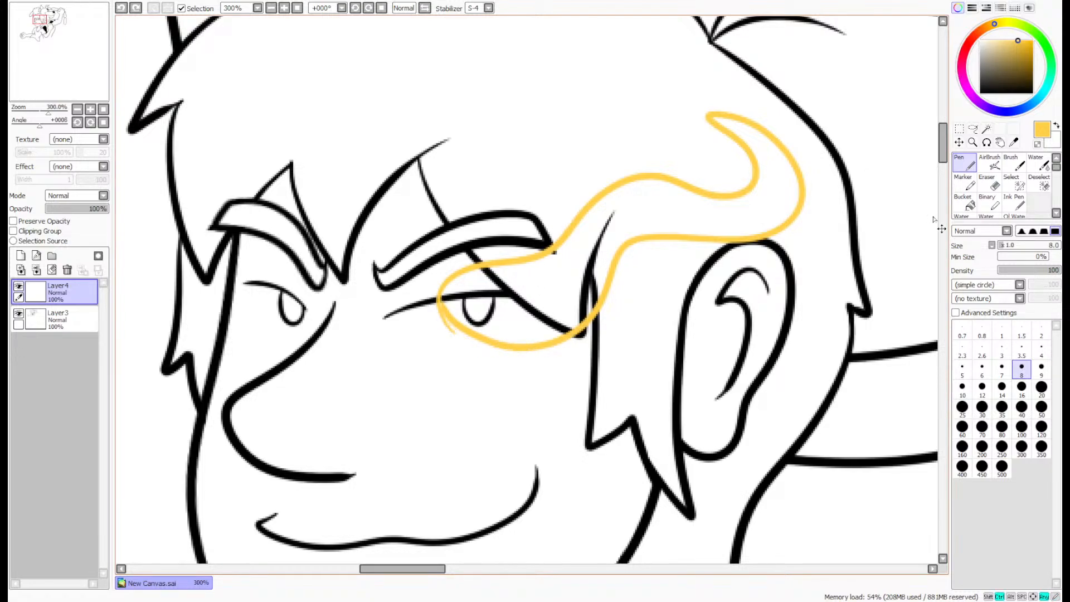
{"action": "key", "text": "ctrl+z"}
- Draw closed yellow flame outlines around both of the man's eyes, rising in waves over his forehead on Layer4
{"action": "mouse_move", "coordinate": [474, 340]}
{"action": "left_mouse_down"}
{"action": "mouse_move", "coordinate": [417, 277]}
{"action": "mouse_move", "coordinate": [468, 222]}
{"action": "mouse_move", "coordinate": [485, 93]}
{"action": "mouse_move", "coordinate": [528, 30]}
{"action": "mouse_move", "coordinate": [563, 27]}
{"action": "mouse_move", "coordinate": [564, 77]}
{"action": "mouse_move", "coordinate": [513, 128]}
{"action": "mouse_move", "coordinate": [555, 268]}
{"action": "mouse_move", "coordinate": [527, 335]}
{"action": "mouse_move", "coordinate": [463, 339]}
{"action": "mouse_move", "coordinate": [424, 286]}
{"action": "left_mouse_up"}
{"action": "mouse_move", "coordinate": [275, 337]}
{"action": "left_mouse_down"}
{"action": "mouse_move", "coordinate": [238, 164]}
{"action": "mouse_move", "coordinate": [357, 18]}
{"action": "mouse_move", "coordinate": [328, 237]}
{"action": "mouse_move", "coordinate": [299, 342]}
{"action": "mouse_move", "coordinate": [269, 339]}
{"action": "left_mouse_up"}
{"action": "scroll", "coordinate": [264, 333], "scroll_direction": "up", "scroll_amount": 5}
{"action": "mouse_move", "coordinate": [406, 367]}
{"action": "left_mouse_down"}
{"action": "mouse_move", "coordinate": [316, 357]}
{"action": "mouse_move", "coordinate": [215, 286]}
{"action": "left_mouse_up"}
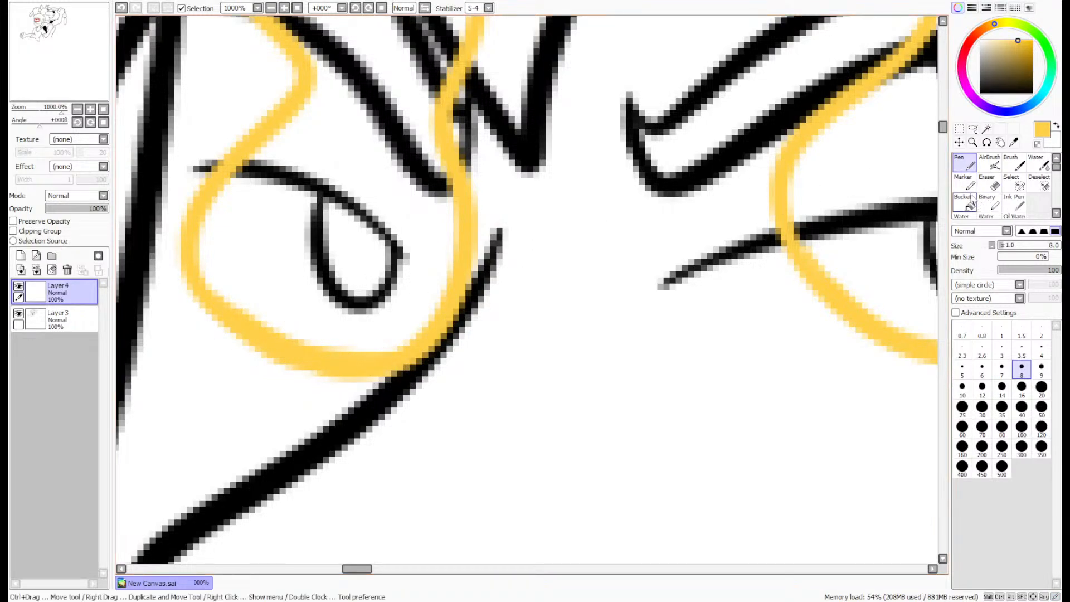
- Fill both eye flames with yellow and set Layer4's opacity to 70%
{"action": "left_click", "coordinate": [966, 203]}
{"action": "left_click", "coordinate": [869, 223]}
{"action": "left_click", "coordinate": [426, 240]}
{"action": "scroll", "coordinate": [574, 195], "scroll_direction": "down", "scroll_amount": 6}
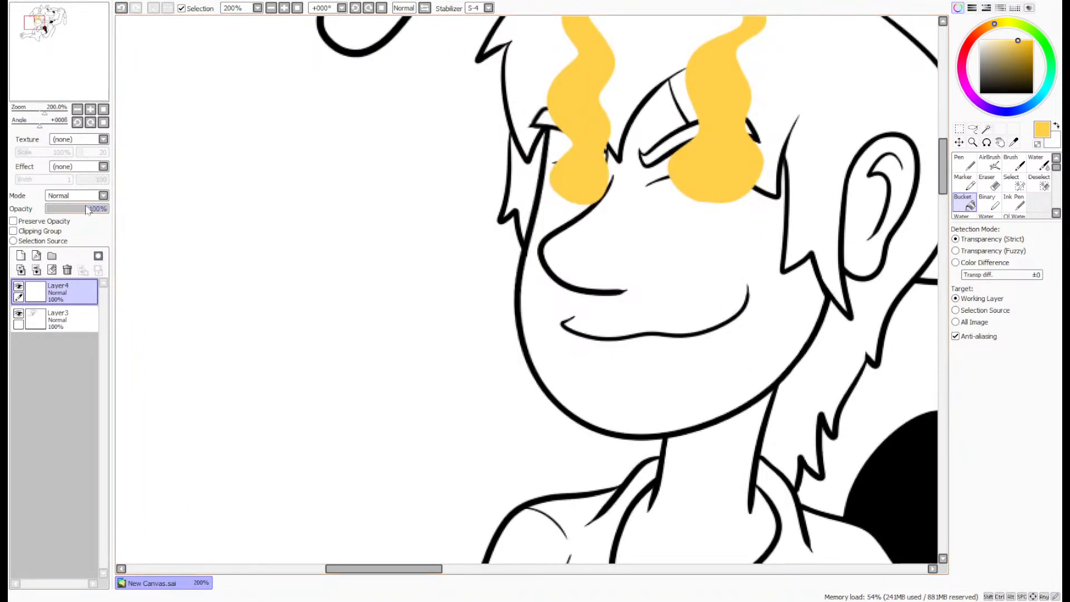
{"action": "left_click", "coordinate": [86, 208]}
{"action": "left_click_drag", "start_coordinate": [84, 207], "coordinate": [87, 207]}
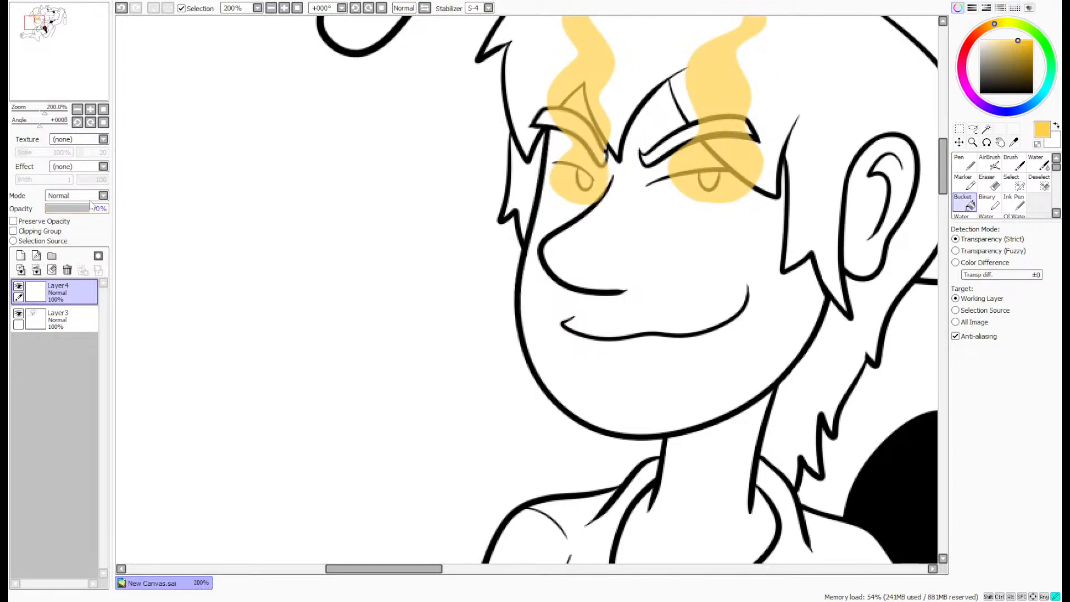
{"action": "left_click_drag", "start_coordinate": [83, 32], "coordinate": [94, 33]}
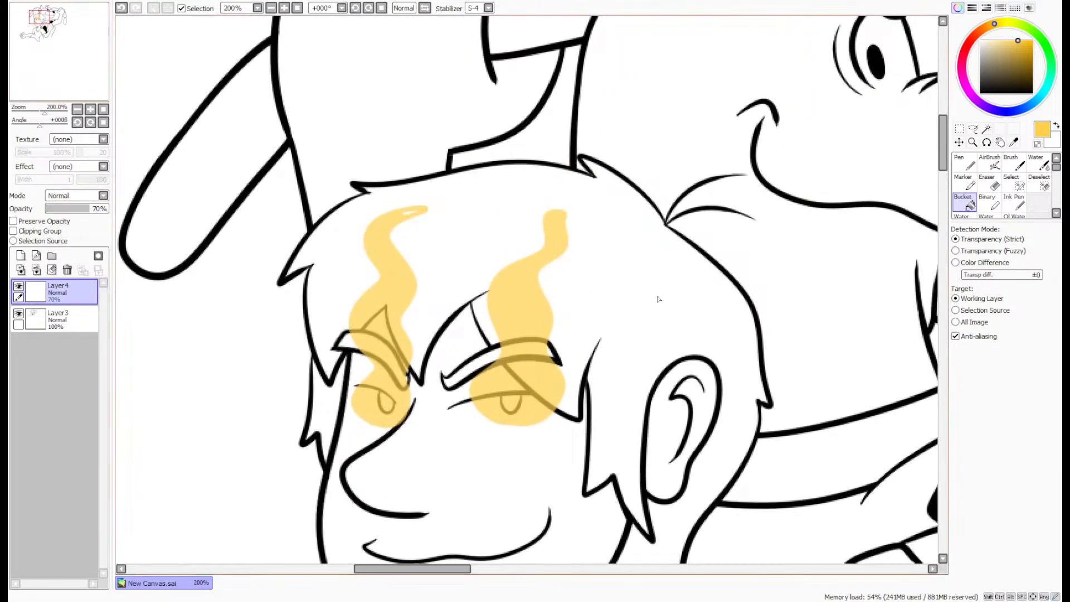
- Close the unfilled gap at the tip of the flame above the man's far eye with the pen
{"action": "left_click", "coordinate": [965, 163]}
{"action": "scroll", "coordinate": [384, 201], "scroll_direction": "up", "scroll_amount": 5}
{"action": "left_click_drag", "start_coordinate": [583, 261], "coordinate": [490, 290]}
{"action": "scroll", "coordinate": [593, 253], "scroll_direction": "down", "scroll_amount": 6}
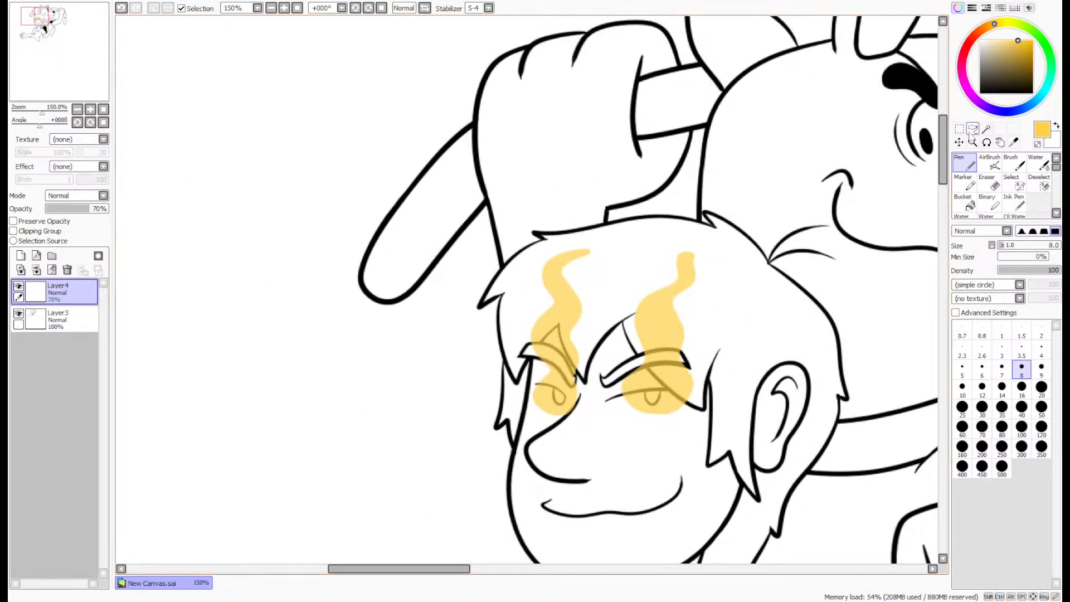
- Lasso the flame over the man's far eye, shift it slightly toward the front of his face, and deselect
{"action": "left_click", "coordinate": [972, 129]}
{"action": "mouse_move", "coordinate": [606, 234]}
{"action": "left_mouse_down"}
{"action": "mouse_move", "coordinate": [483, 286]}
{"action": "mouse_move", "coordinate": [552, 227]}
{"action": "left_mouse_up"}
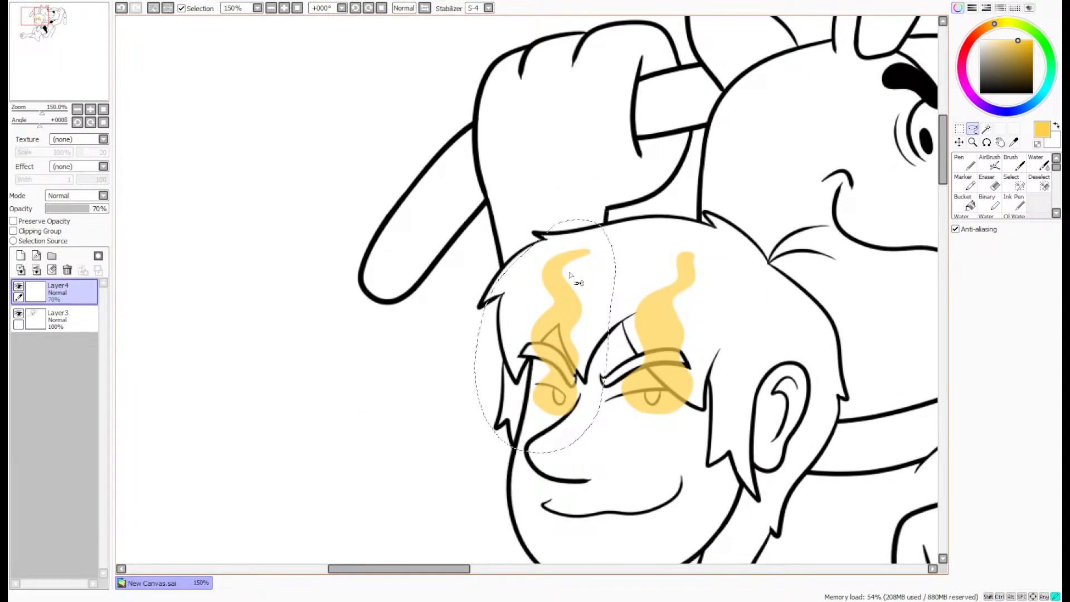
{"action": "left_click_drag", "start_coordinate": [572, 272], "coordinate": [568, 271]}
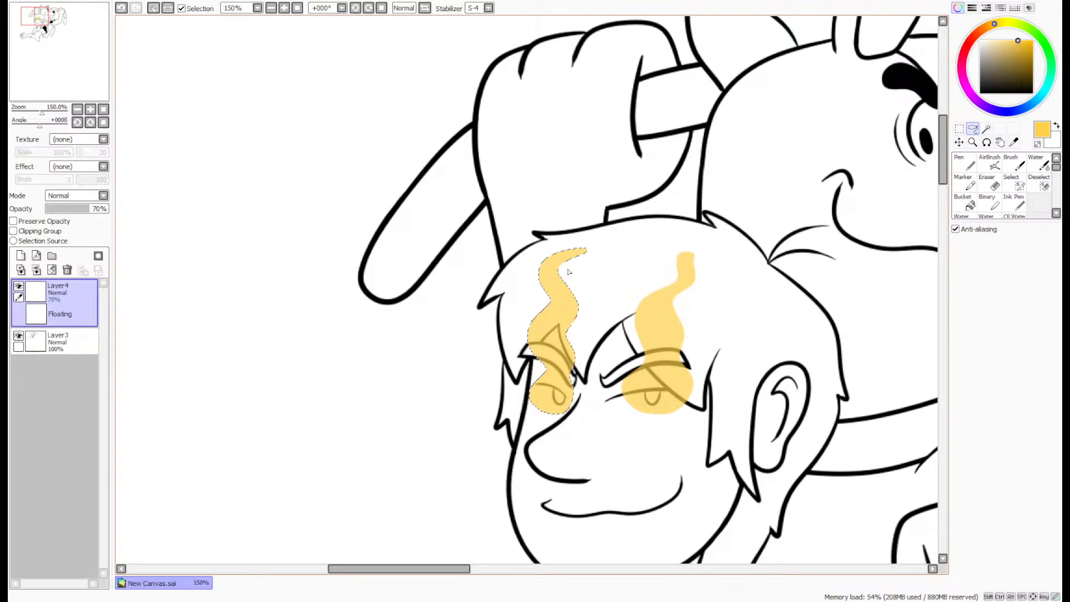
{"action": "key", "text": "ctrl+d"}
- Paint small yellow oval sparks beside the eye flames, two by the near-eye flame and one by the far-eye flame
{"action": "left_click", "coordinate": [966, 163]}
{"action": "key", "text": "Page_Down"}
{"action": "key", "text": "Page_Down"}
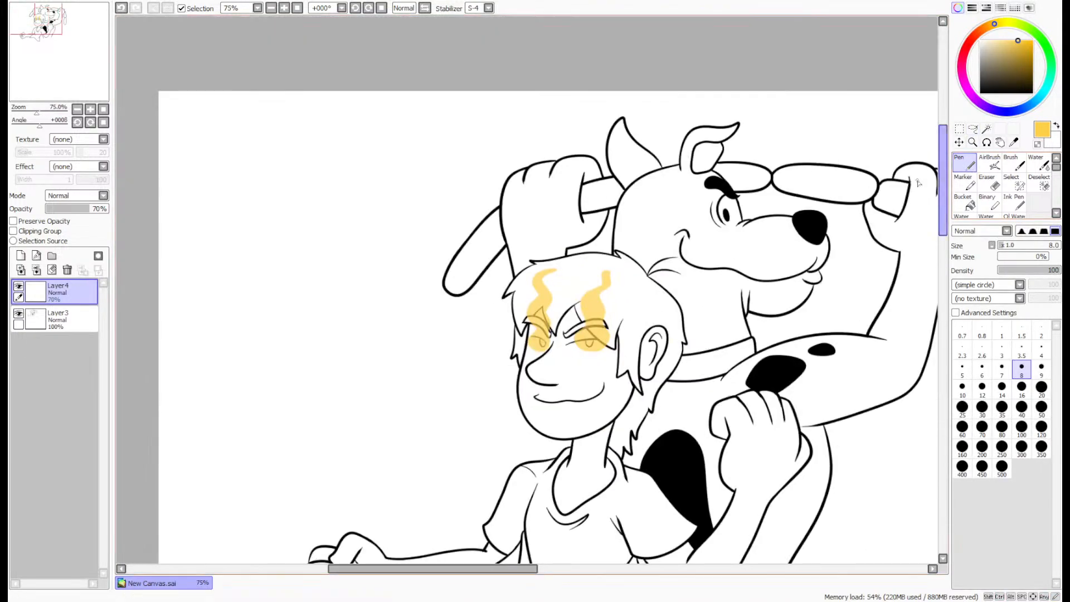
{"action": "scroll", "coordinate": [613, 265], "scroll_direction": "up", "scroll_amount": 7}
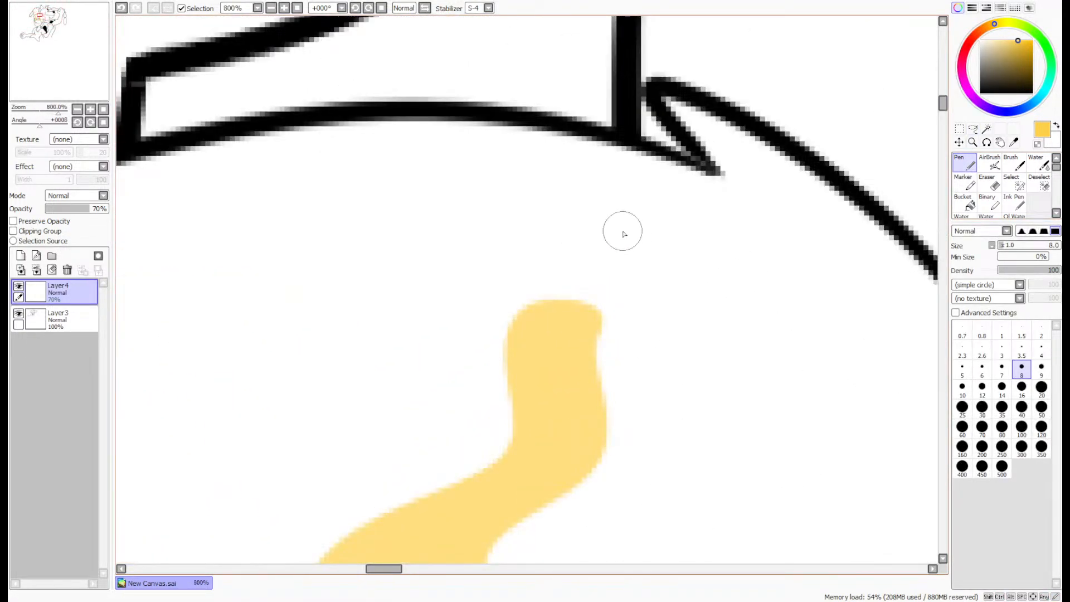
{"action": "mouse_move", "coordinate": [621, 229]}
{"action": "left_mouse_down"}
{"action": "mouse_move", "coordinate": [653, 231]}
{"action": "mouse_move", "coordinate": [627, 204]}
{"action": "mouse_move", "coordinate": [628, 259]}
{"action": "mouse_move", "coordinate": [649, 271]}
{"action": "mouse_move", "coordinate": [643, 248]}
{"action": "left_mouse_up"}
{"action": "scroll", "coordinate": [644, 249], "scroll_direction": "down", "scroll_amount": 5}
{"action": "scroll", "coordinate": [631, 364], "scroll_direction": "up", "scroll_amount": 3}
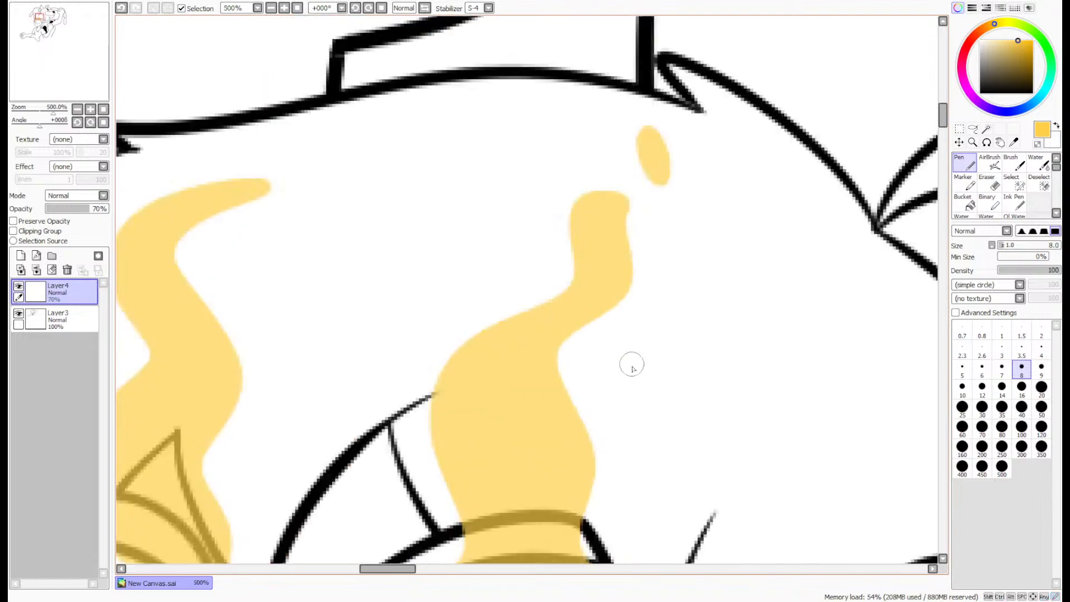
{"action": "mouse_move", "coordinate": [617, 418]}
{"action": "left_mouse_down"}
{"action": "mouse_move", "coordinate": [635, 406]}
{"action": "mouse_move", "coordinate": [636, 356]}
{"action": "mouse_move", "coordinate": [612, 423]}
{"action": "mouse_move", "coordinate": [633, 375]}
{"action": "left_mouse_up"}
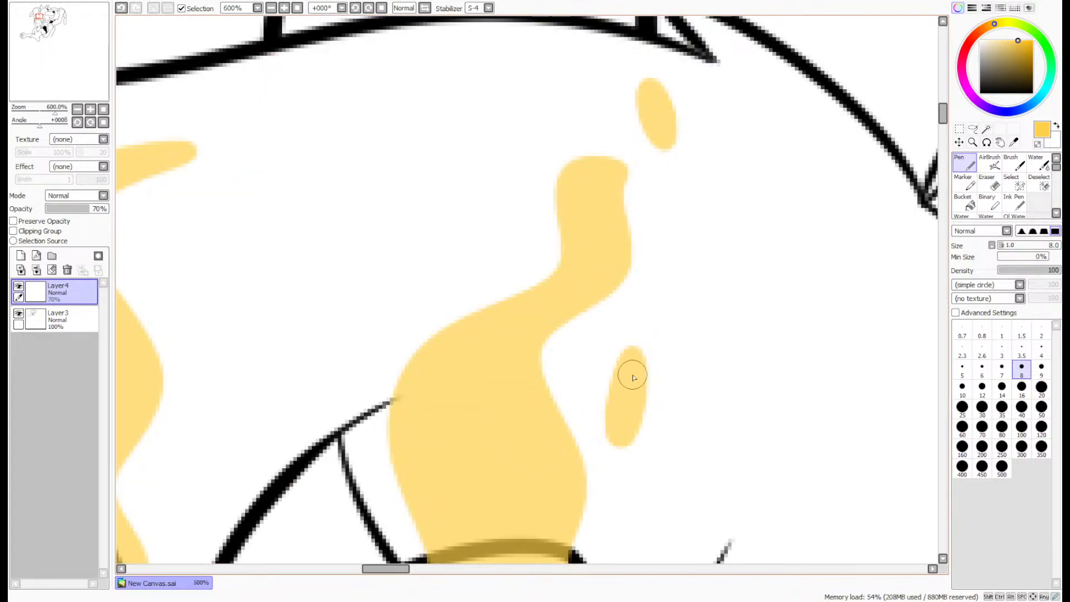
{"action": "mouse_move", "coordinate": [194, 227]}
{"action": "left_mouse_down"}
{"action": "mouse_move", "coordinate": [222, 230]}
{"action": "mouse_move", "coordinate": [234, 201]}
{"action": "left_mouse_up"}
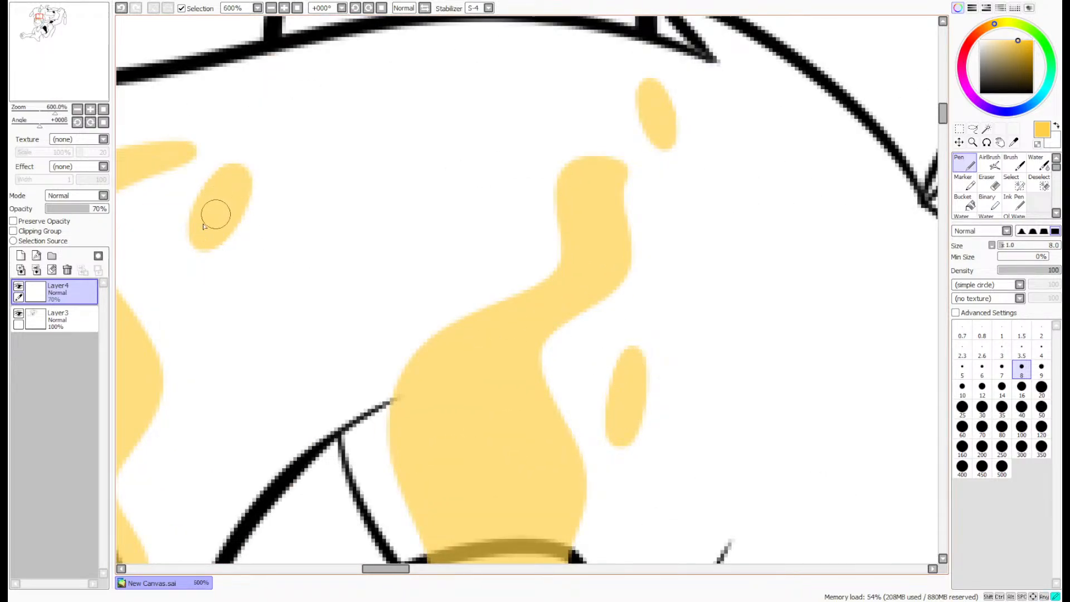
{"action": "scroll", "coordinate": [203, 225], "scroll_direction": "down", "scroll_amount": 5}
- Draw a wavy yellow aura outline around the man's raised fist and fill it with the same yellow
{"action": "scroll", "coordinate": [479, 337], "scroll_direction": "up", "scroll_amount": 2}
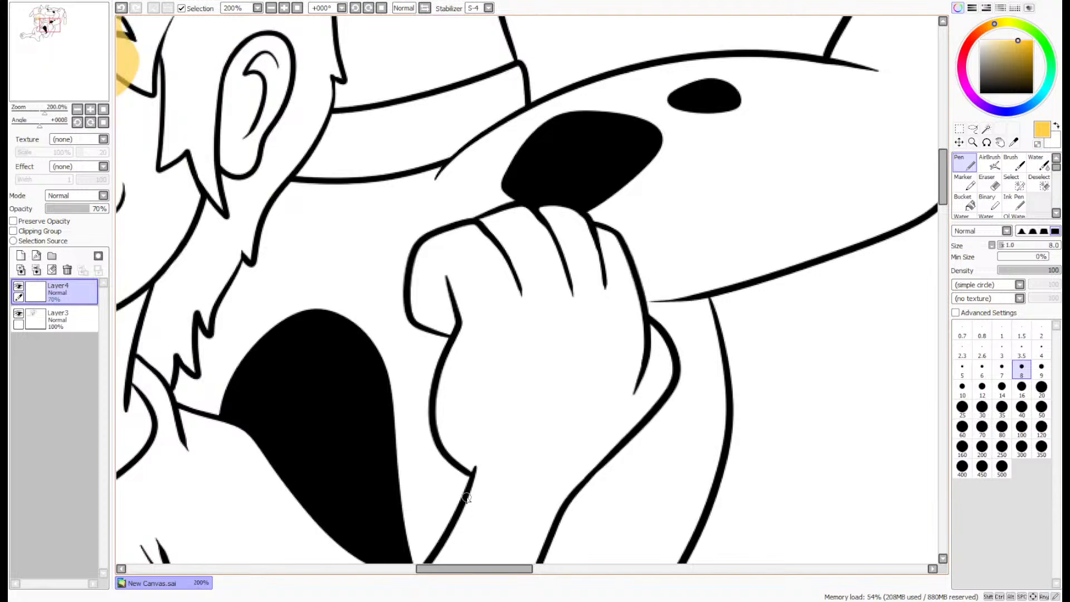
{"action": "mouse_move", "coordinate": [472, 507]}
{"action": "left_mouse_down"}
{"action": "mouse_move", "coordinate": [409, 408]}
{"action": "mouse_move", "coordinate": [377, 237]}
{"action": "mouse_move", "coordinate": [430, 174]}
{"action": "mouse_move", "coordinate": [463, 185]}
{"action": "mouse_move", "coordinate": [530, 155]}
{"action": "mouse_move", "coordinate": [568, 180]}
{"action": "mouse_move", "coordinate": [640, 179]}
{"action": "mouse_move", "coordinate": [689, 286]}
{"action": "mouse_move", "coordinate": [699, 336]}
{"action": "mouse_move", "coordinate": [665, 451]}
{"action": "mouse_move", "coordinate": [613, 496]}
{"action": "mouse_move", "coordinate": [539, 510]}
{"action": "left_mouse_up"}
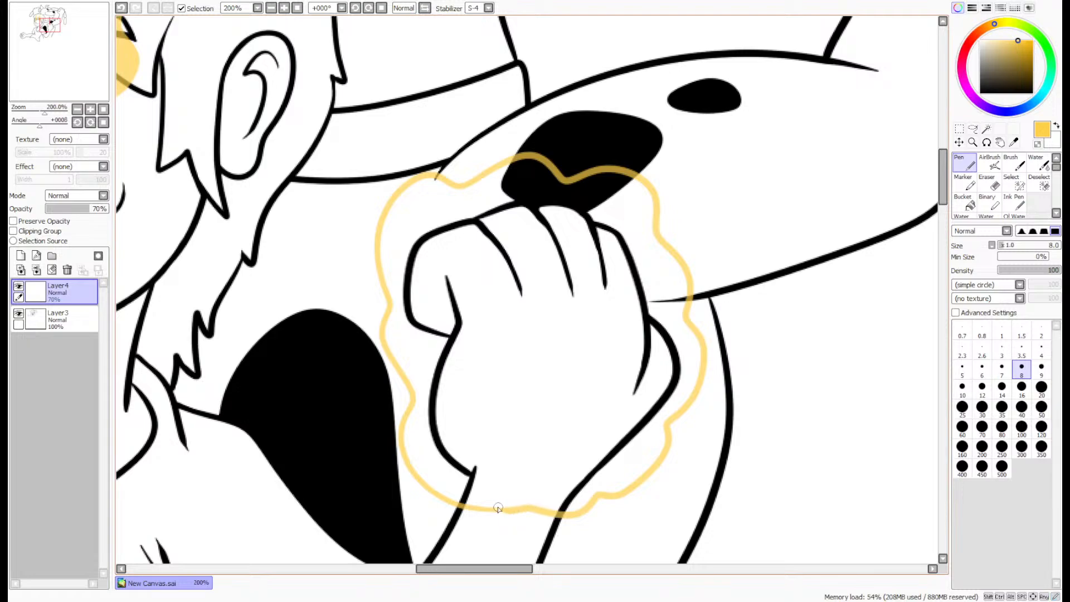
{"action": "scroll", "coordinate": [498, 508], "scroll_direction": "up", "scroll_amount": 4}
{"action": "scroll", "coordinate": [666, 373], "scroll_direction": "down", "scroll_amount": 5}
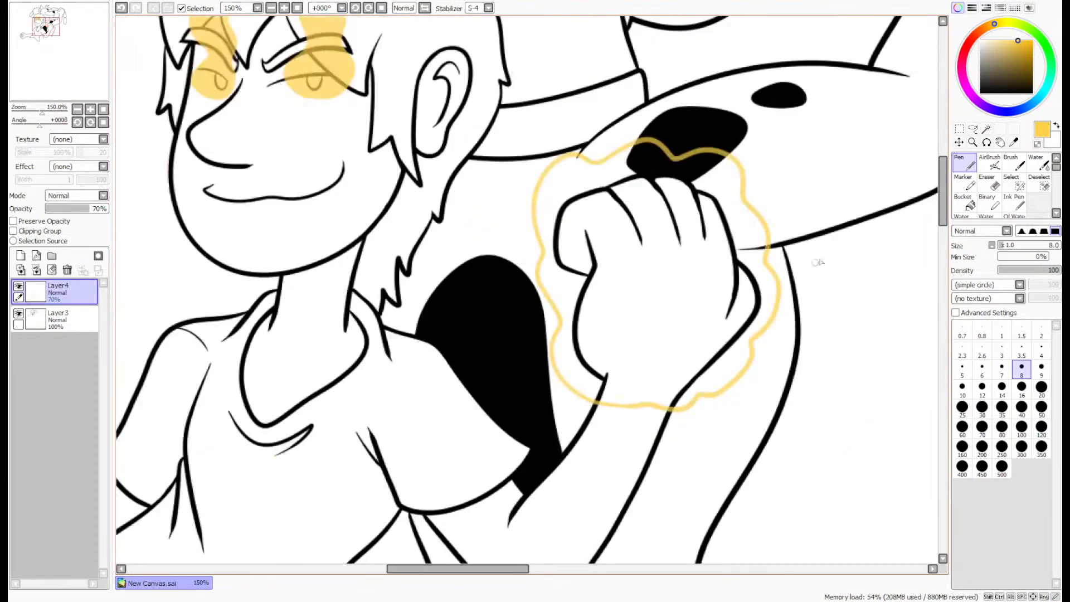
{"action": "left_click", "coordinate": [970, 205]}
{"action": "left_click", "coordinate": [685, 301]}
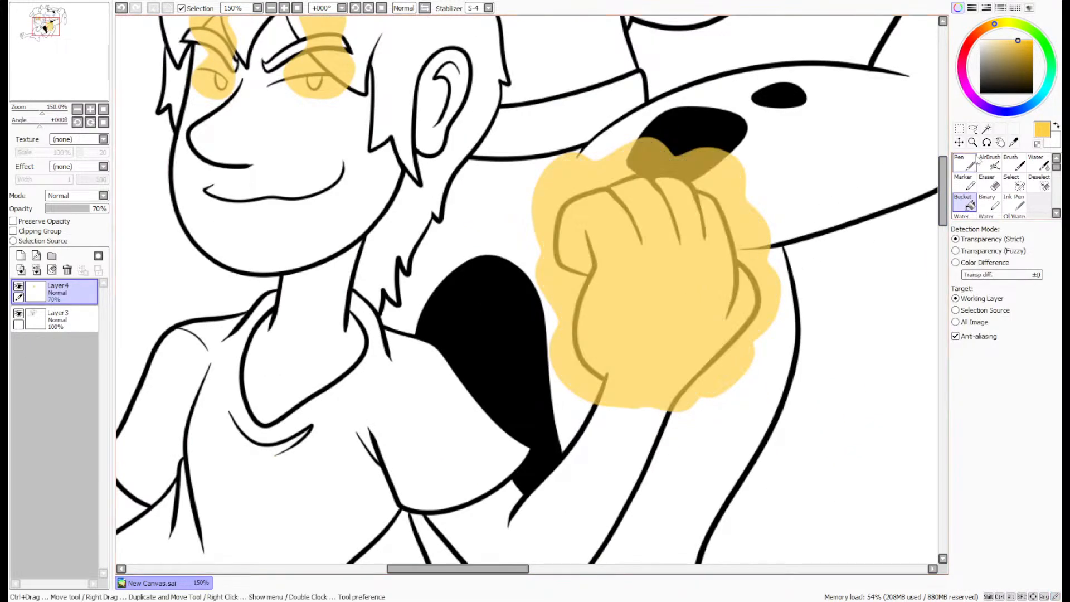
{"action": "left_click", "coordinate": [964, 167]}
{"action": "scroll", "coordinate": [914, 197], "scroll_direction": "up", "scroll_amount": 5}
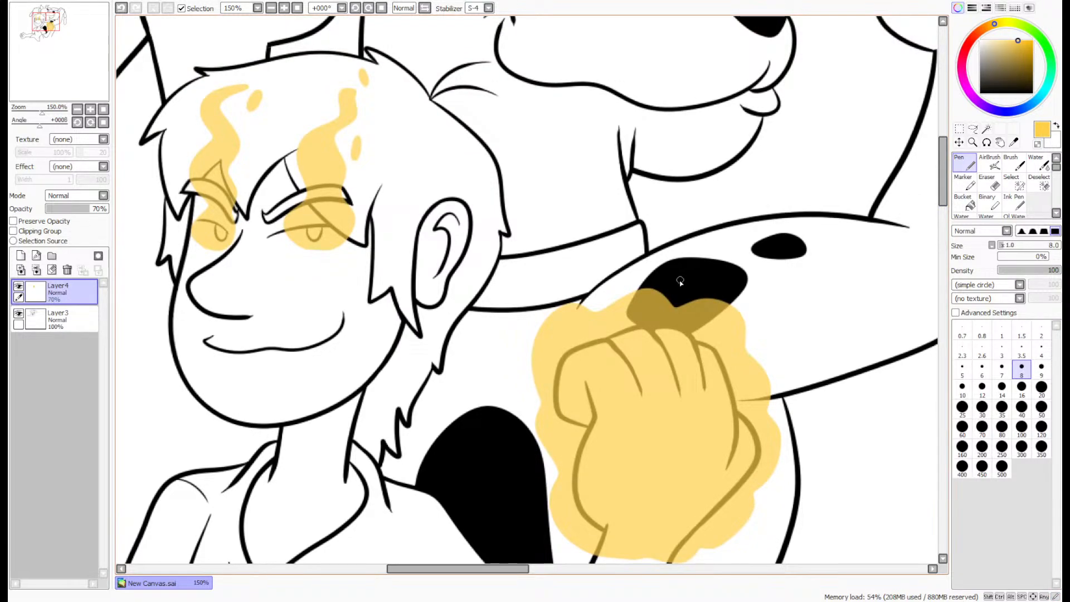
- Draw a tall hollow yellow flame arch rising above the raised fist's aura and fill its band with the same yellow
{"action": "scroll", "coordinate": [680, 281], "scroll_direction": "up", "scroll_amount": 2}
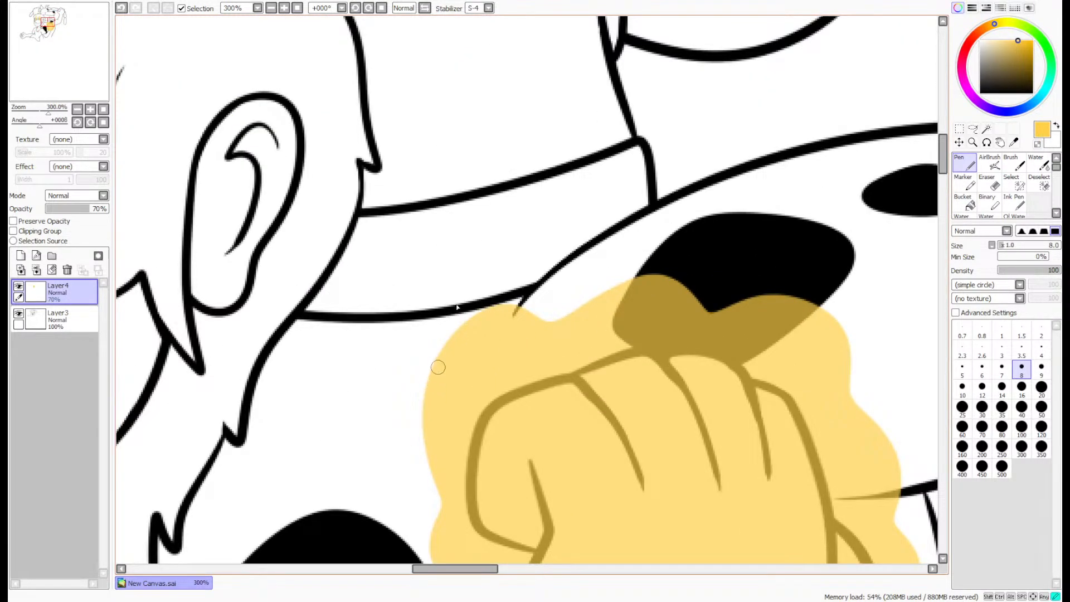
{"action": "mouse_move", "coordinate": [438, 367]}
{"action": "left_mouse_down"}
{"action": "mouse_move", "coordinate": [686, 64]}
{"action": "mouse_move", "coordinate": [800, 222]}
{"action": "mouse_move", "coordinate": [844, 358]}
{"action": "left_mouse_up"}
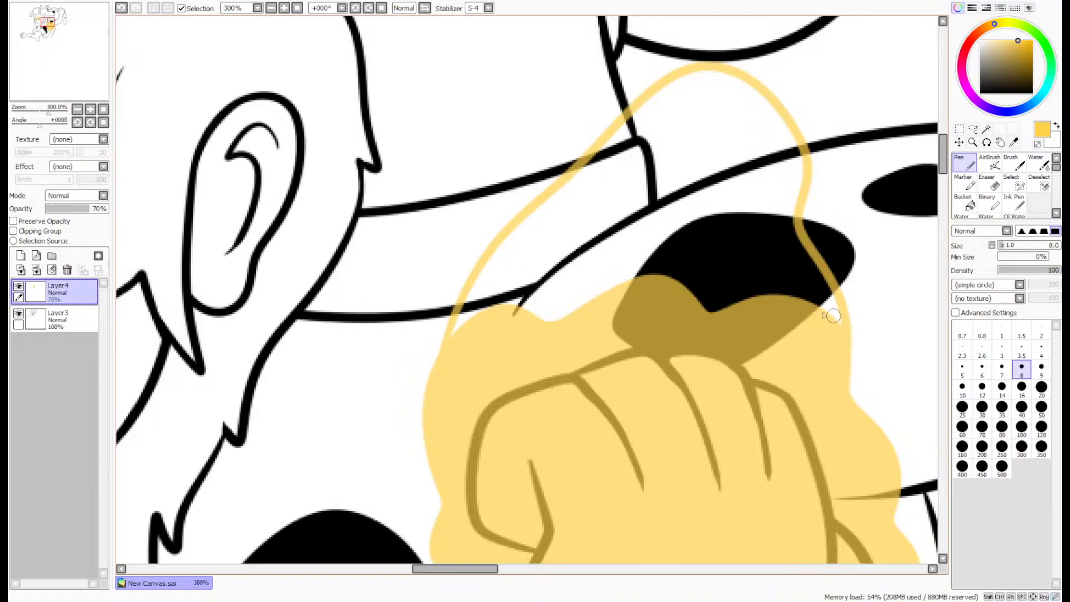
{"action": "mouse_move", "coordinate": [533, 308]}
{"action": "left_mouse_down"}
{"action": "mouse_move", "coordinate": [606, 208]}
{"action": "mouse_move", "coordinate": [703, 130]}
{"action": "mouse_move", "coordinate": [729, 170]}
{"action": "mouse_move", "coordinate": [736, 231]}
{"action": "mouse_move", "coordinate": [783, 295]}
{"action": "left_mouse_up"}
{"action": "left_click", "coordinate": [964, 202]}
{"action": "left_click", "coordinate": [792, 204]}
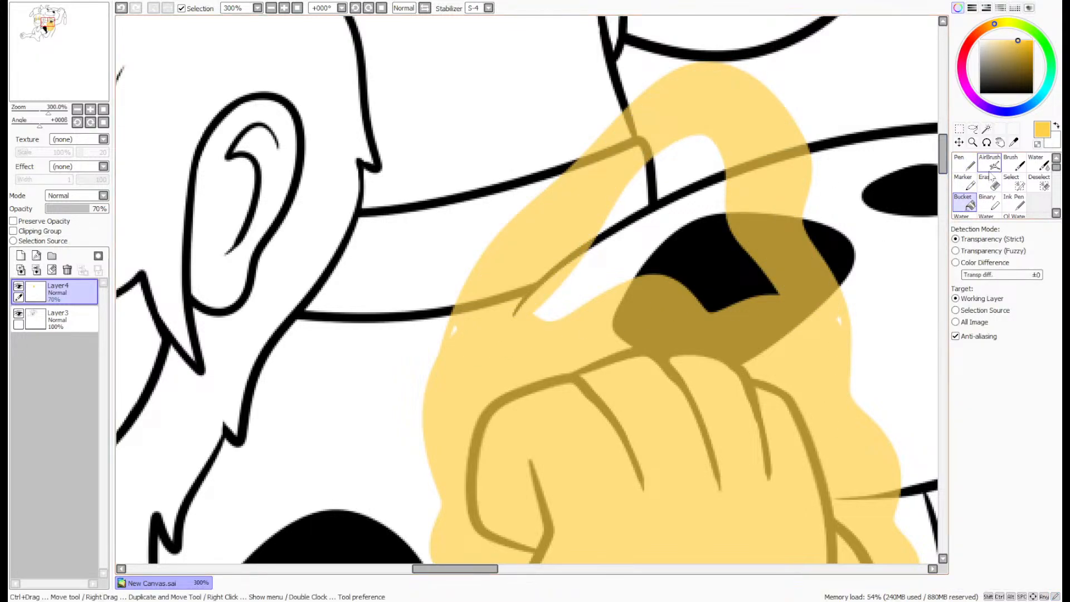
{"action": "key", "text": "n"}
{"action": "scroll", "coordinate": [839, 319], "scroll_direction": "down", "scroll_amount": 3}
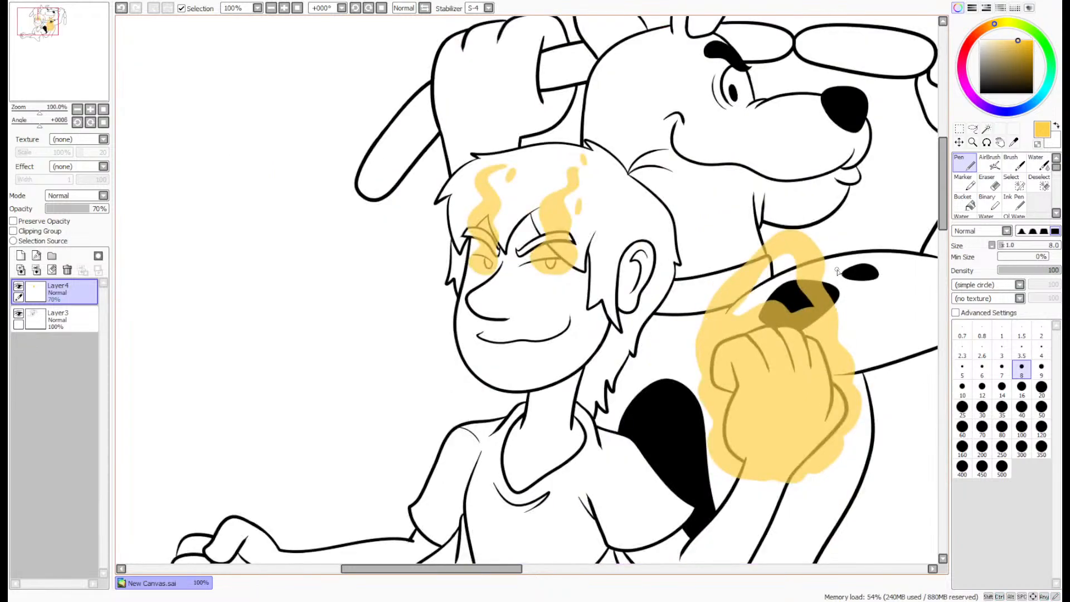
- Draw and fill two elongated yellow sparks above the fist aura, one over the small black arm spot and one below the dog's chin
{"action": "scroll", "coordinate": [838, 269], "scroll_direction": "up", "scroll_amount": 1}
{"action": "left_click_drag", "start_coordinate": [85, 81], "coordinate": [95, 83]}
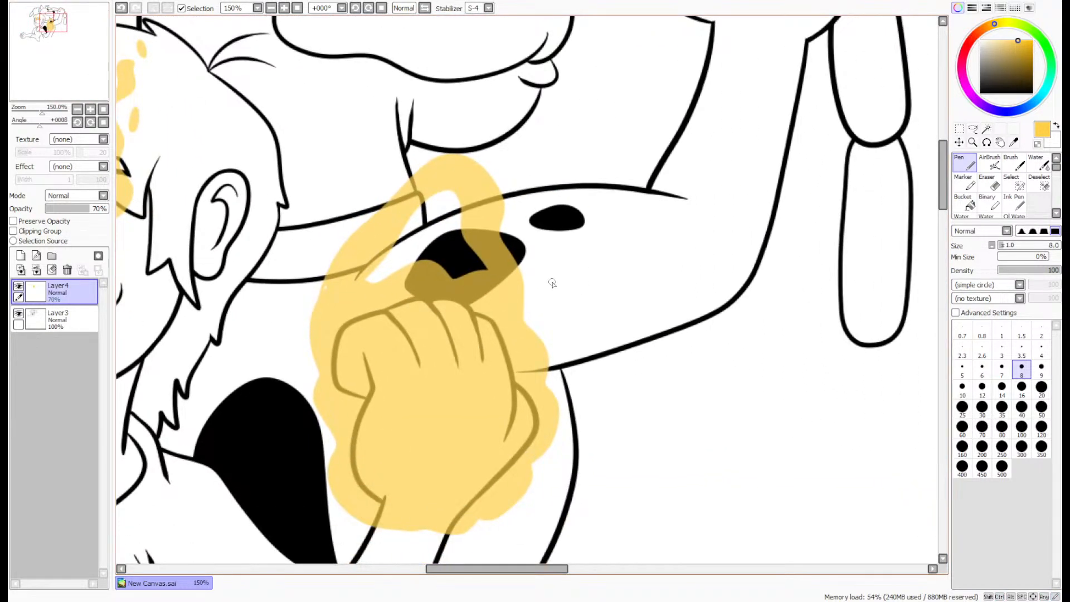
{"action": "mouse_move", "coordinate": [536, 244]}
{"action": "left_mouse_down"}
{"action": "mouse_move", "coordinate": [588, 179]}
{"action": "mouse_move", "coordinate": [563, 290]}
{"action": "left_mouse_up"}
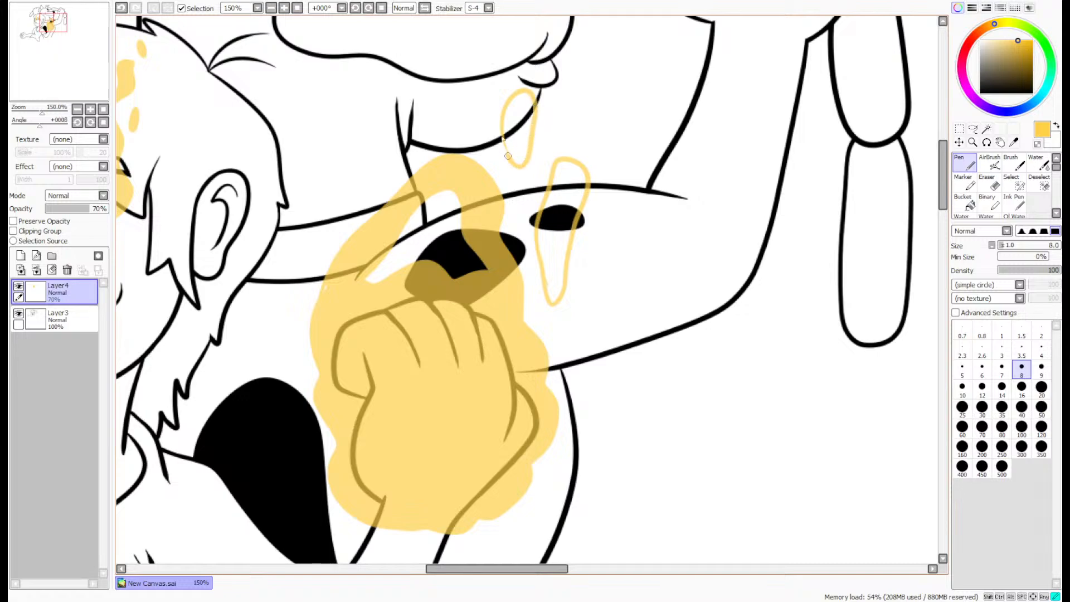
{"action": "key", "text": "g"}
{"action": "left_click", "coordinate": [559, 256]}
{"action": "left_click", "coordinate": [518, 128]}
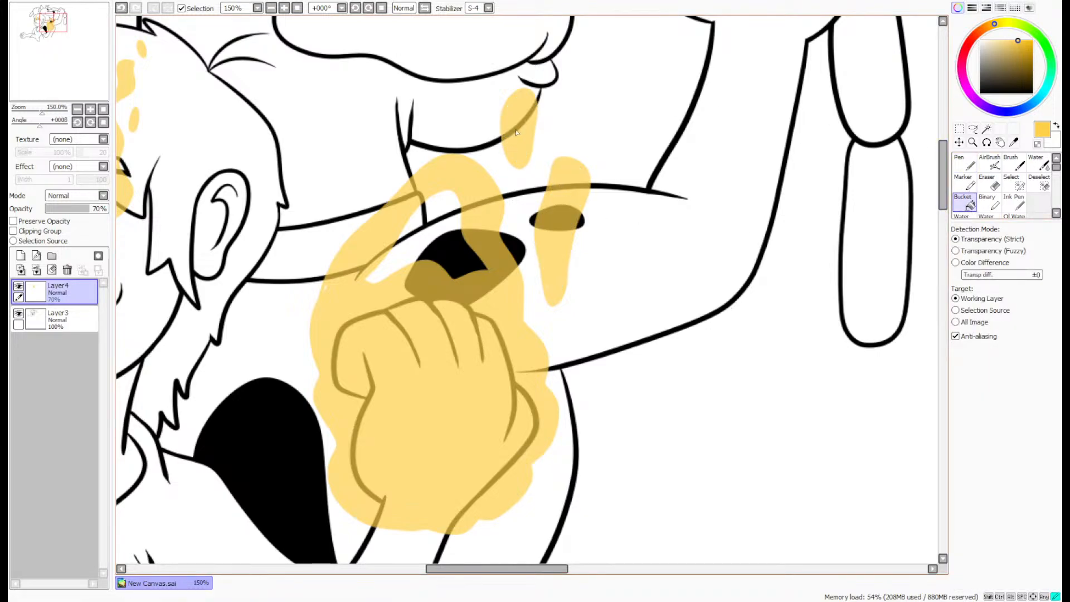
- Add a hollow curved flame lick to the thumb side of the fist aura, over the black patch, and fill it yellow
{"action": "scroll", "coordinate": [519, 121], "scroll_direction": "down", "scroll_amount": 2}
{"action": "scroll", "coordinate": [519, 121], "scroll_direction": "up", "scroll_amount": 2}
{"action": "key", "text": "n"}
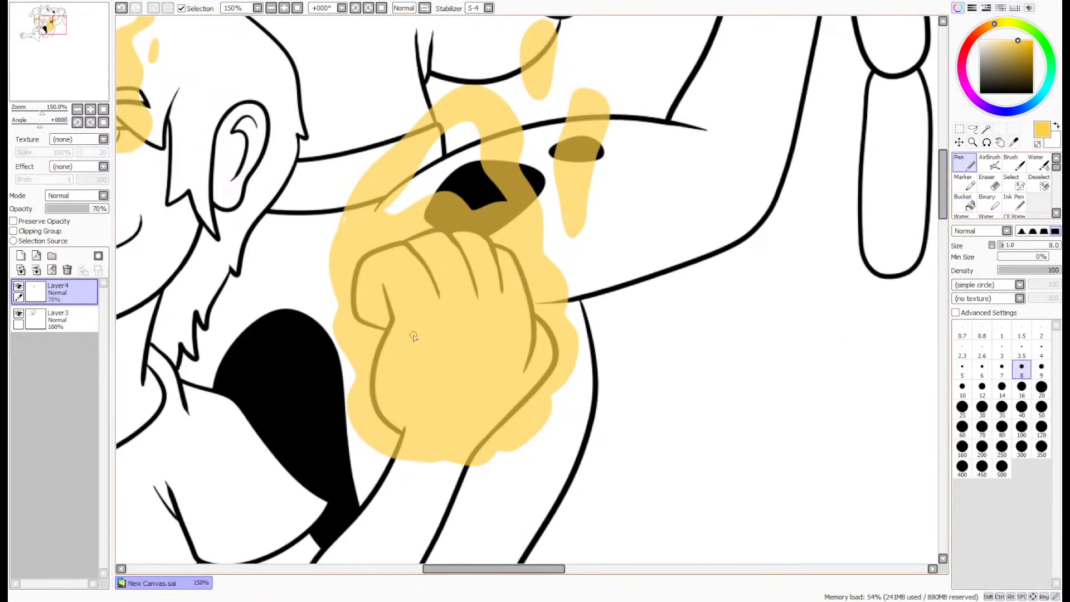
{"action": "scroll", "coordinate": [349, 271], "scroll_direction": "up", "scroll_amount": 1}
{"action": "mouse_move", "coordinate": [332, 275]}
{"action": "left_mouse_down"}
{"action": "mouse_move", "coordinate": [284, 359]}
{"action": "mouse_move", "coordinate": [348, 413]}
{"action": "left_mouse_up"}
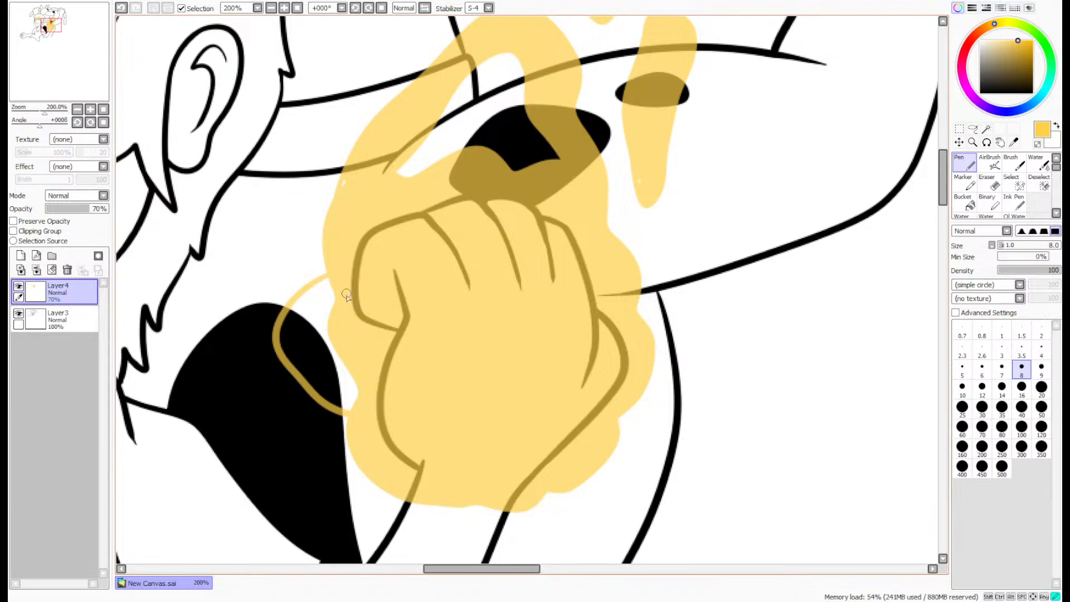
{"action": "mouse_move", "coordinate": [346, 294]}
{"action": "left_mouse_down"}
{"action": "mouse_move", "coordinate": [312, 316]}
{"action": "mouse_move", "coordinate": [321, 364]}
{"action": "mouse_move", "coordinate": [354, 404]}
{"action": "left_mouse_up"}
{"action": "key", "text": "g"}
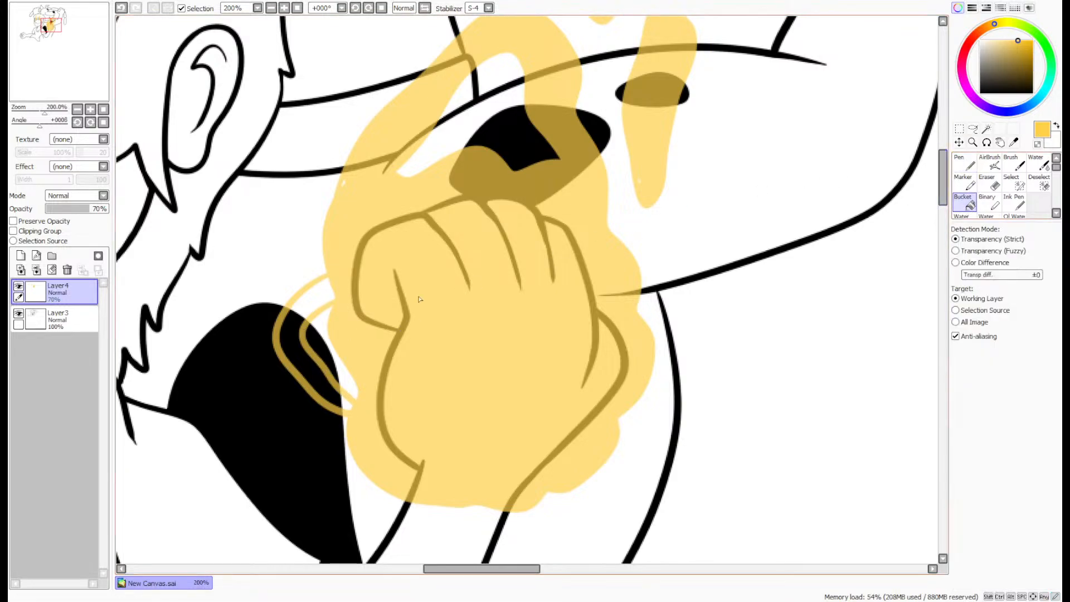
{"action": "left_click", "coordinate": [312, 308]}
{"action": "left_click", "coordinate": [964, 164]}
- Draw and fill a yellow flame lick hanging from the aura's outer side with a small crescent spark below it, covering the spark's unfilled gap
{"action": "scroll", "coordinate": [373, 177], "scroll_direction": "up", "scroll_amount": 1}
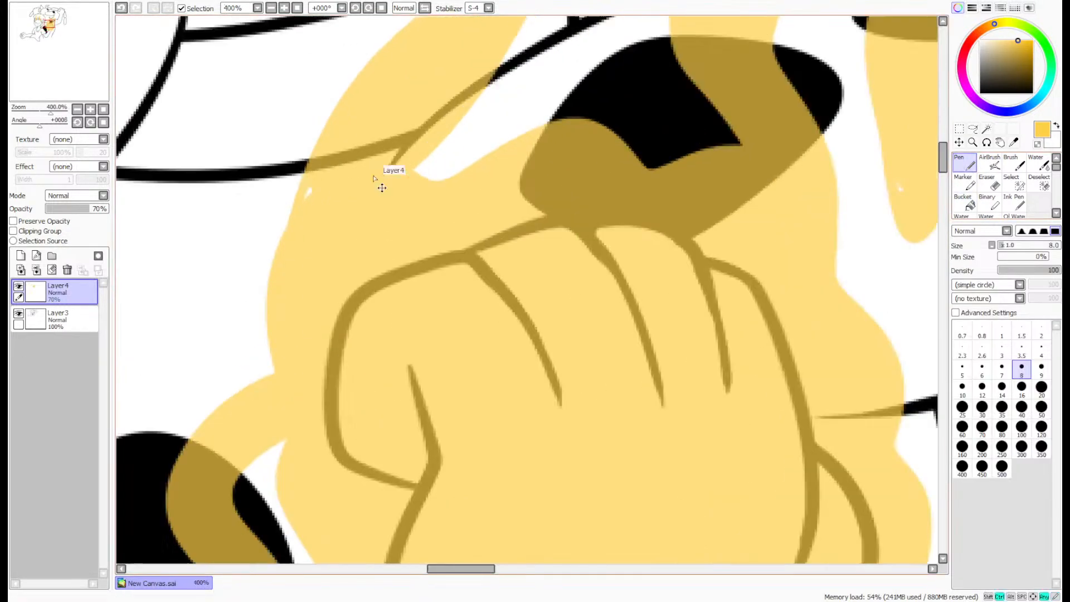
{"action": "scroll", "coordinate": [312, 192], "scroll_direction": "down", "scroll_amount": 3}
{"action": "scroll", "coordinate": [555, 379], "scroll_direction": "up", "scroll_amount": 2}
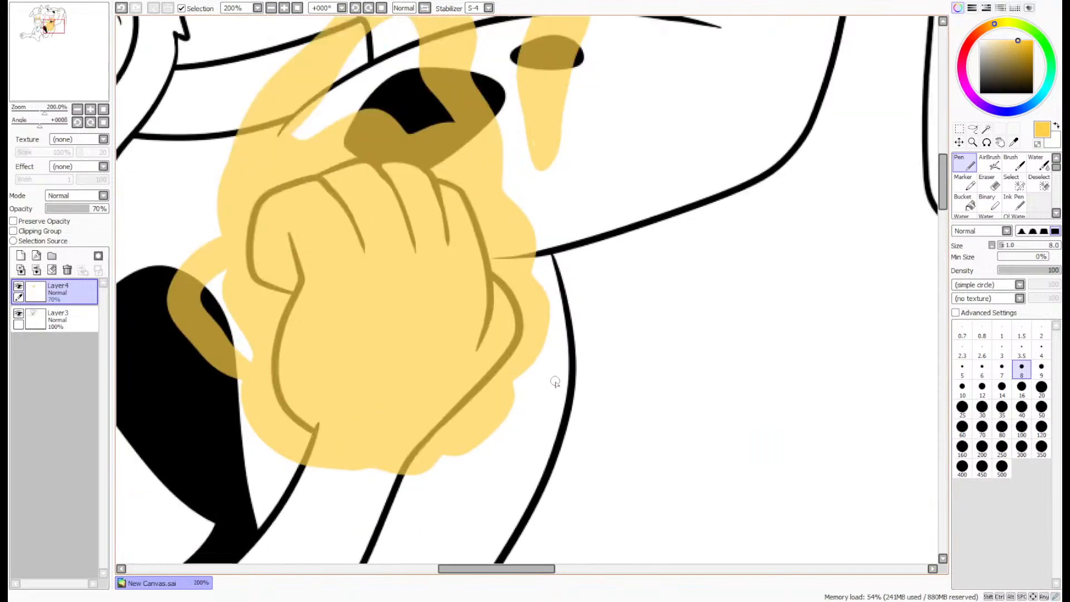
{"action": "mouse_move", "coordinate": [507, 280]}
{"action": "left_mouse_down"}
{"action": "mouse_move", "coordinate": [566, 307]}
{"action": "mouse_move", "coordinate": [582, 423]}
{"action": "mouse_move", "coordinate": [527, 362]}
{"action": "left_mouse_up"}
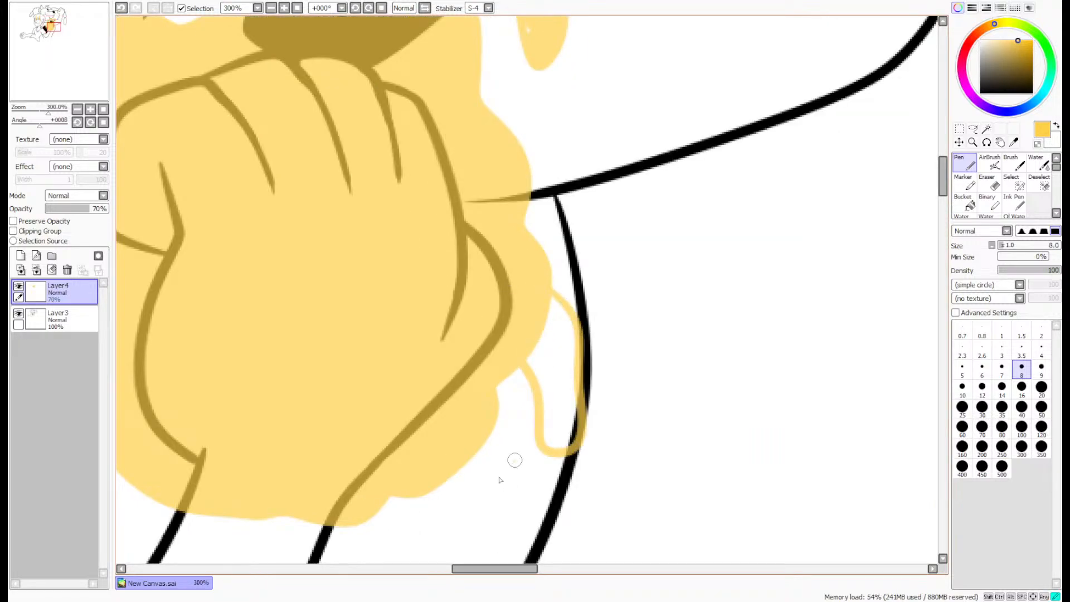
{"action": "left_click_drag", "start_coordinate": [516, 459], "coordinate": [503, 523]}
{"action": "left_click", "coordinate": [968, 204]}
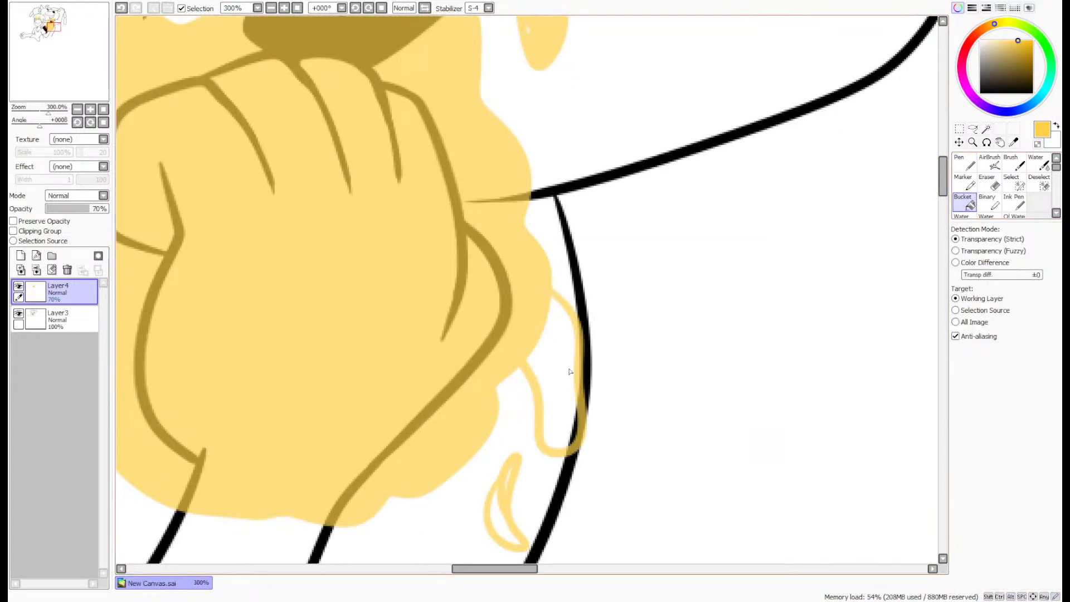
{"action": "left_click", "coordinate": [569, 371]}
{"action": "left_click", "coordinate": [515, 497]}
{"action": "left_click", "coordinate": [967, 167]}
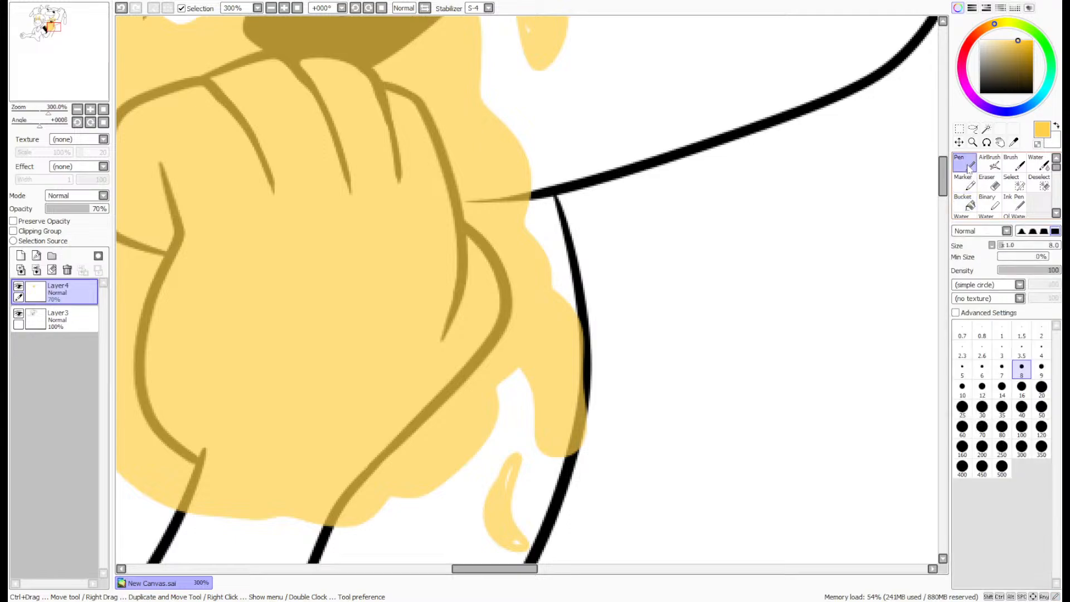
{"action": "scroll", "coordinate": [515, 541], "scroll_direction": "up", "scroll_amount": 2}
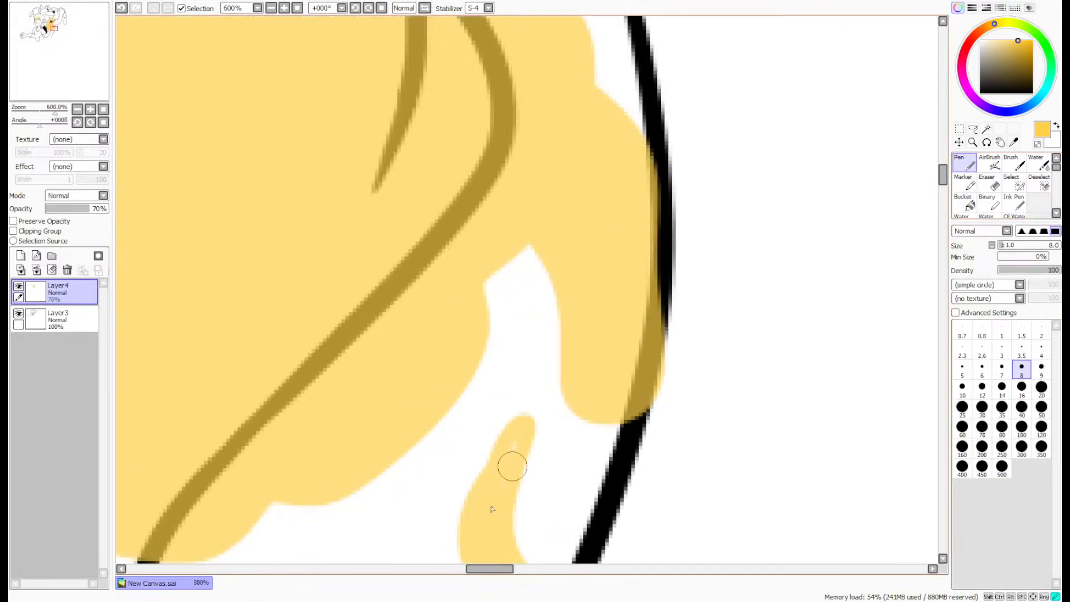
{"action": "left_click_drag", "start_coordinate": [509, 466], "coordinate": [519, 435]}
{"action": "scroll", "coordinate": [516, 440], "scroll_direction": "down", "scroll_amount": 5}
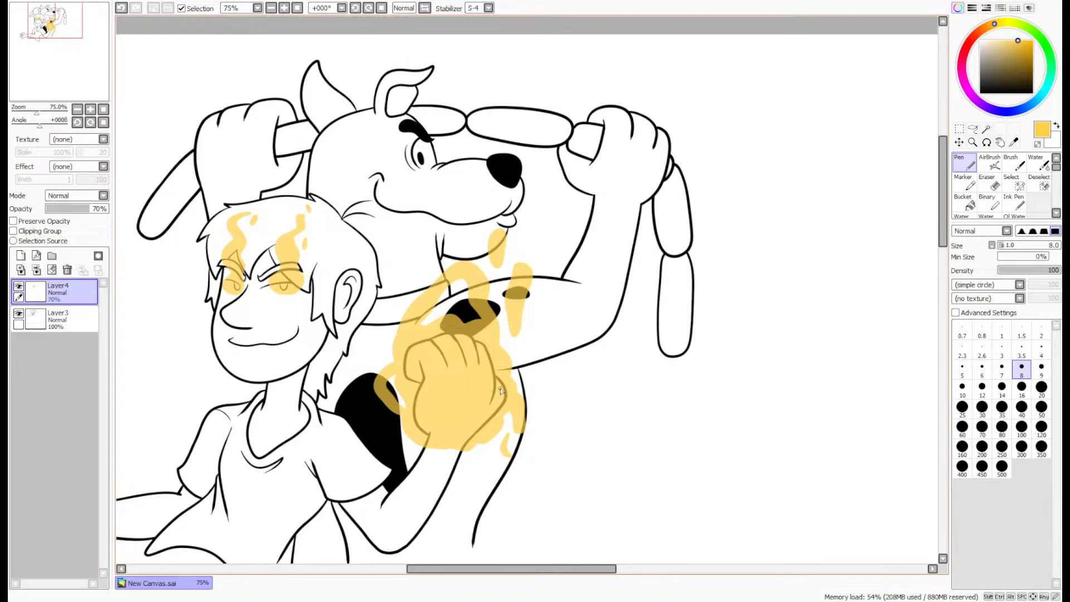
- Merge the yellow effects and line art into a single layer named Sketch 1 and move the whole drawing left on the canvas
{"action": "left_click", "coordinate": [980, 93]}
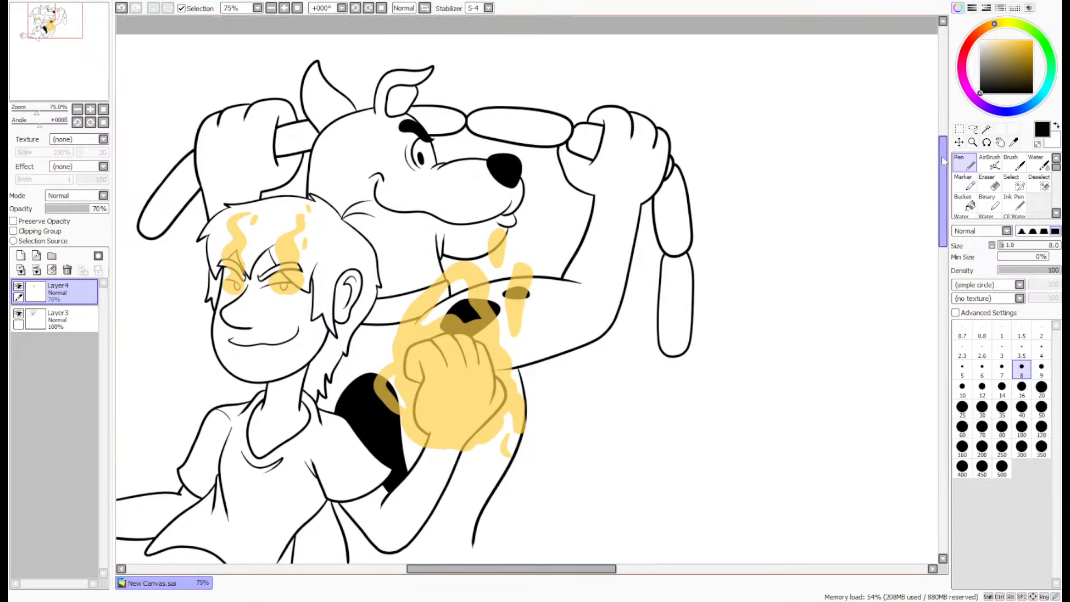
{"action": "mouse_move", "coordinate": [58, 60]}
{"action": "left_mouse_down"}
{"action": "mouse_move", "coordinate": [44, 57]}
{"action": "mouse_move", "coordinate": [52, 50]}
{"action": "left_mouse_up"}
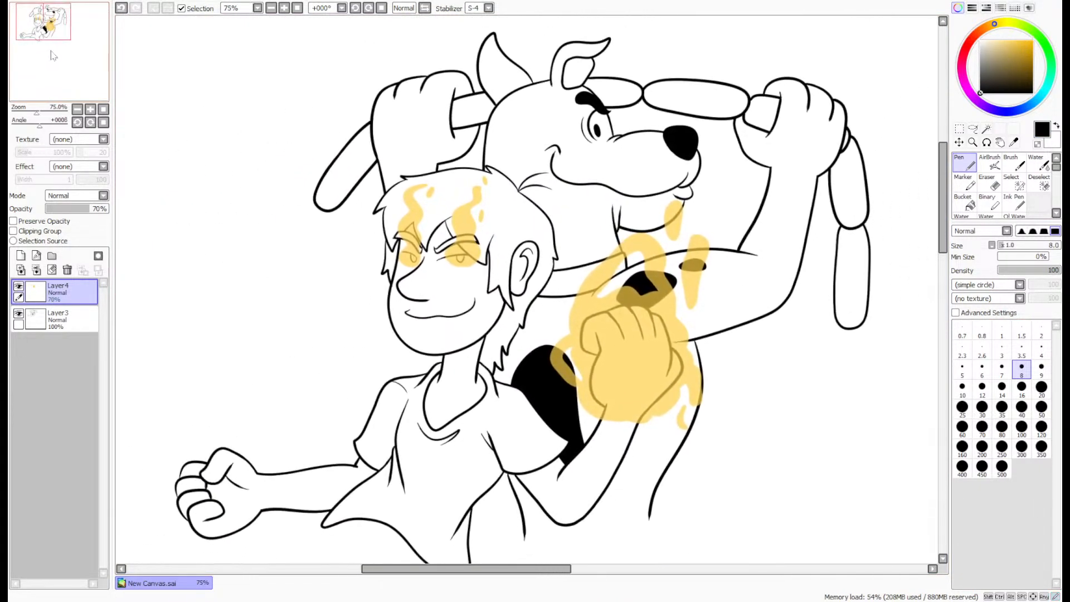
{"action": "scroll", "coordinate": [53, 50], "scroll_direction": "down", "scroll_amount": 1}
{"action": "left_click", "coordinate": [960, 144]}
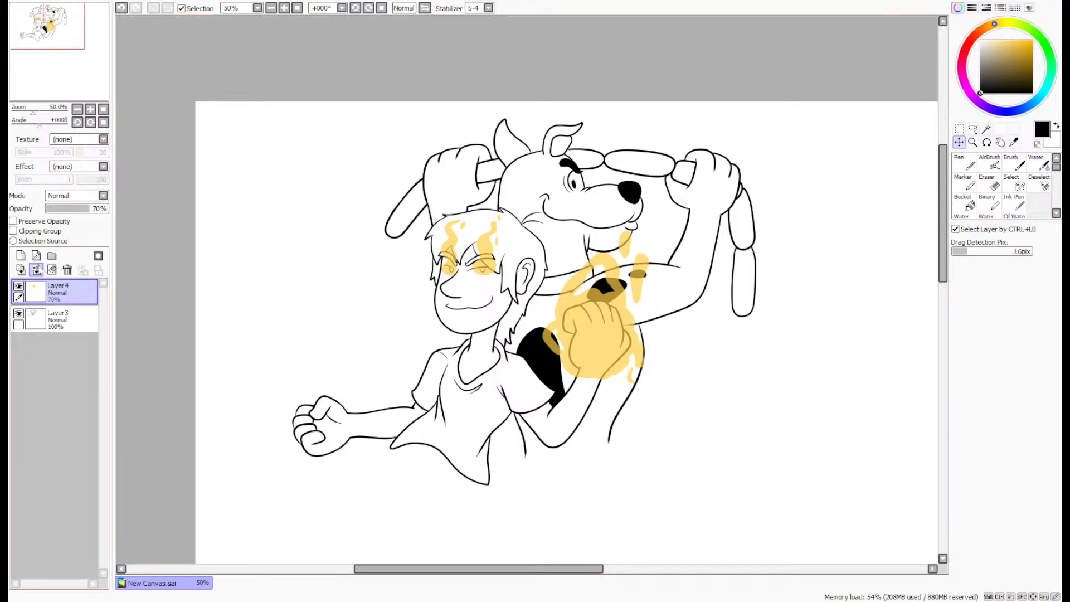
{"action": "left_click", "coordinate": [36, 269]}
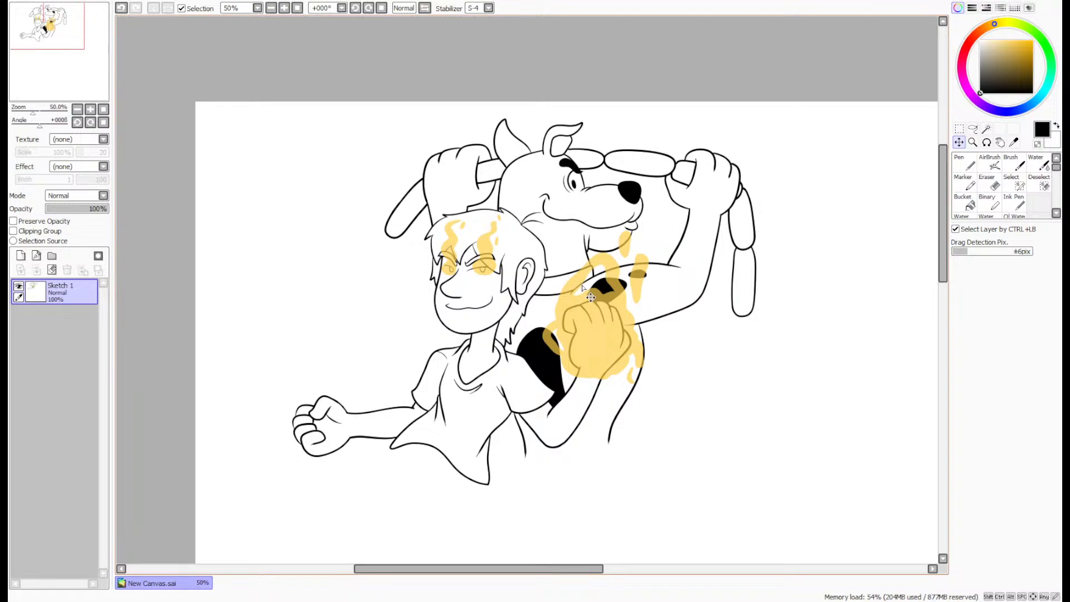
{"action": "left_click_drag", "start_coordinate": [582, 288], "coordinate": [499, 287]}
{"action": "key", "text": "n"}
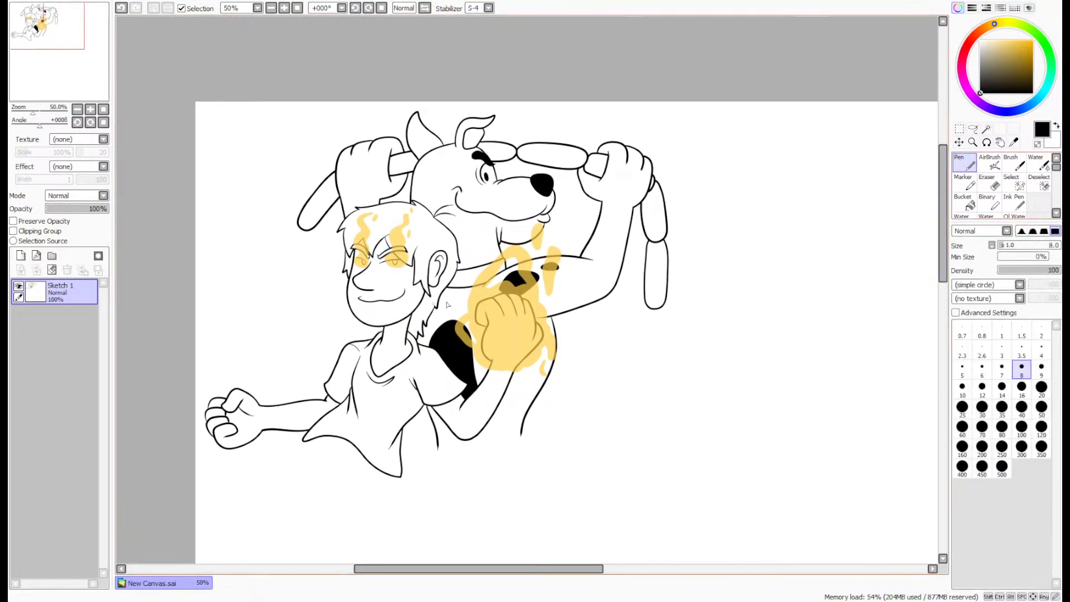
- Sign the drawing in black with the artist's initials just beside the man's shirt hem, beneath the raised arm's sleeve
{"action": "scroll", "coordinate": [531, 449], "scroll_direction": "up", "scroll_amount": 5}
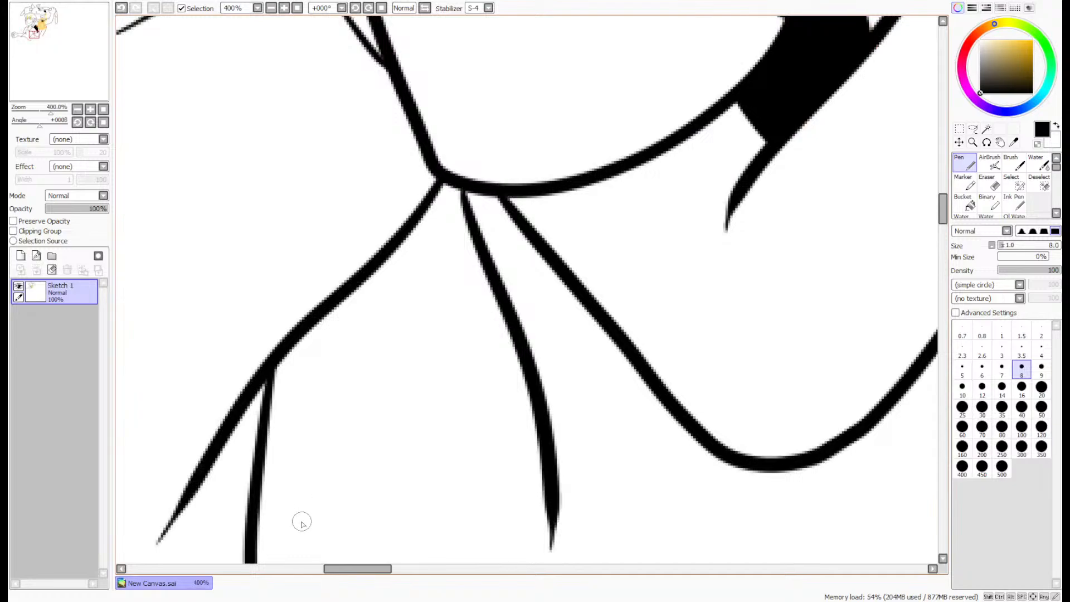
{"action": "mouse_move", "coordinate": [290, 523]}
{"action": "left_mouse_down"}
{"action": "mouse_move", "coordinate": [345, 441]}
{"action": "mouse_move", "coordinate": [414, 526]}
{"action": "left_mouse_up"}
{"action": "left_click_drag", "start_coordinate": [373, 445], "coordinate": [366, 530]}
{"action": "scroll", "coordinate": [391, 408], "scroll_direction": "down", "scroll_amount": 3}
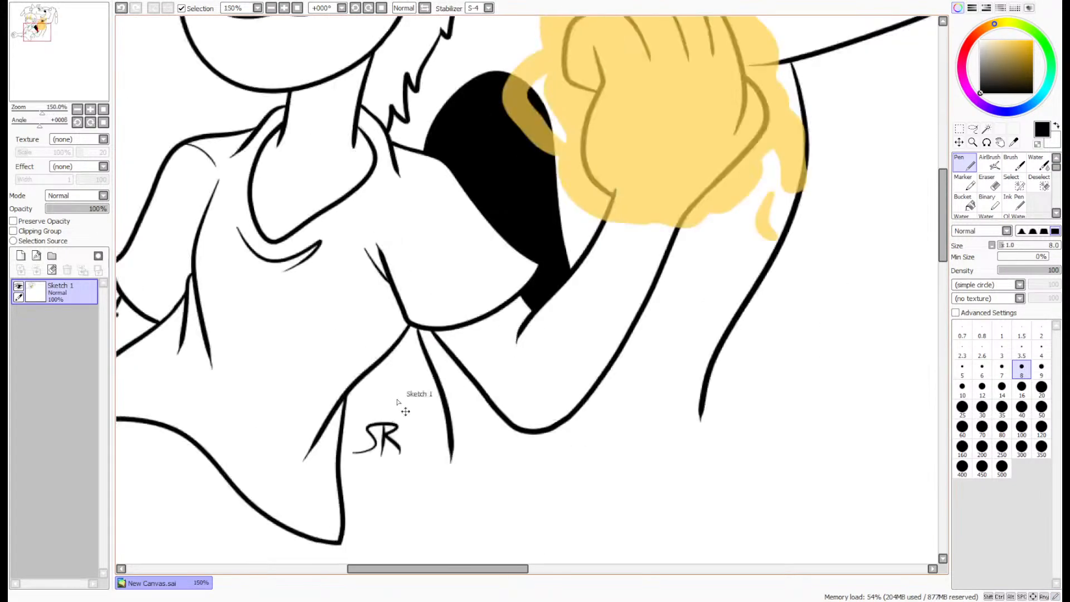
{"action": "scroll", "coordinate": [398, 401], "scroll_direction": "down", "scroll_amount": 3}
{"action": "left_click_drag", "start_coordinate": [60, 58], "coordinate": [67, 73]}
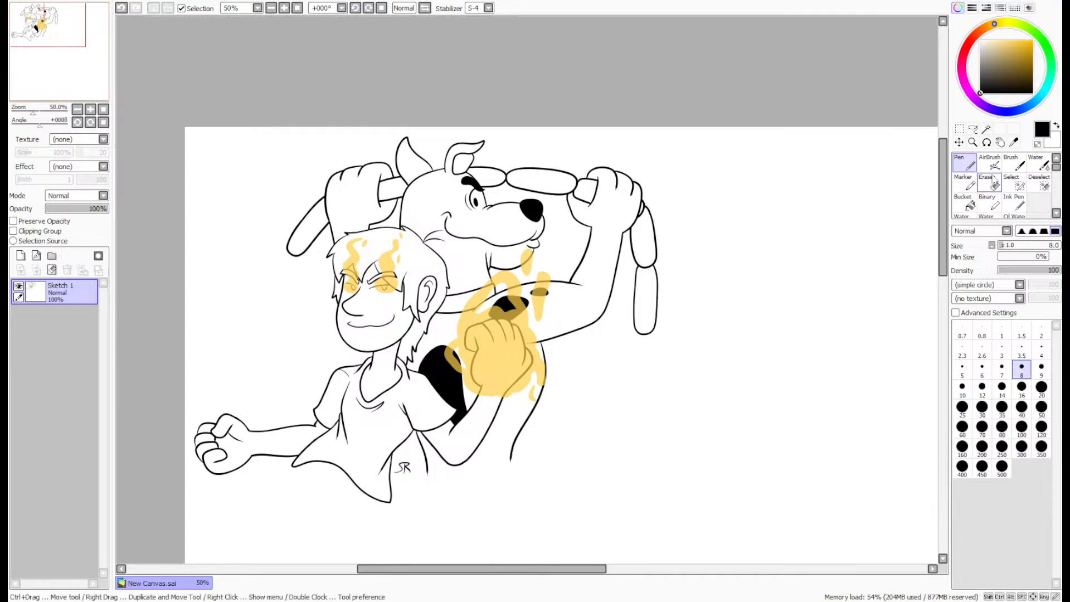
- Erase the corner of the dog's smile and the front stretch of its mouth line with the size 4 eraser
{"action": "left_click", "coordinate": [986, 182]}
{"action": "scroll", "coordinate": [523, 227], "scroll_direction": "up", "scroll_amount": 7}
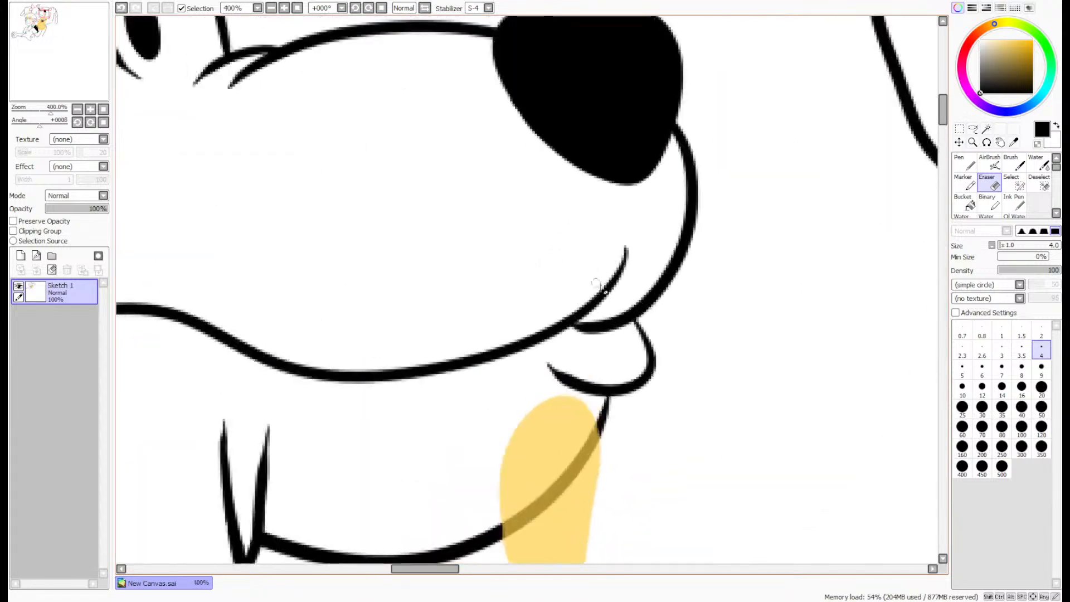
{"action": "mouse_move", "coordinate": [628, 236]}
{"action": "left_mouse_down"}
{"action": "mouse_move", "coordinate": [557, 342]}
{"action": "mouse_move", "coordinate": [605, 319]}
{"action": "mouse_move", "coordinate": [581, 339]}
{"action": "mouse_move", "coordinate": [615, 340]}
{"action": "left_mouse_up"}
{"action": "left_click_drag", "start_coordinate": [527, 369], "coordinate": [300, 409]}
- On a new layer, redraw the dog's lower muzzle with a size 8 pen as one smooth curve from below the nose into the mouth line
{"action": "left_click", "coordinate": [36, 255]}
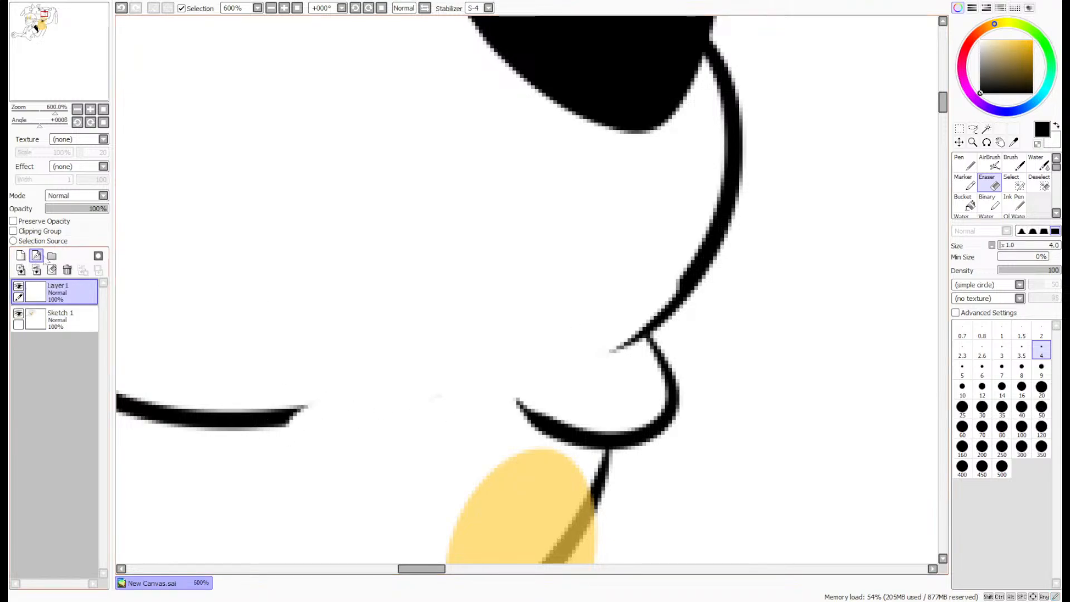
{"action": "left_click", "coordinate": [970, 167]}
{"action": "left_click", "coordinate": [1021, 368]}
{"action": "mouse_move", "coordinate": [705, 201]}
{"action": "left_mouse_down"}
{"action": "mouse_move", "coordinate": [663, 270]}
{"action": "mouse_move", "coordinate": [375, 418]}
{"action": "mouse_move", "coordinate": [150, 393]}
{"action": "left_mouse_up"}
{"action": "key", "text": "ctrl+z"}
{"action": "mouse_move", "coordinate": [705, 210]}
{"action": "left_mouse_down"}
{"action": "mouse_move", "coordinate": [690, 244]}
{"action": "mouse_move", "coordinate": [306, 411]}
{"action": "mouse_move", "coordinate": [128, 402]}
{"action": "left_mouse_up"}
{"action": "key", "text": "ctrl+z"}
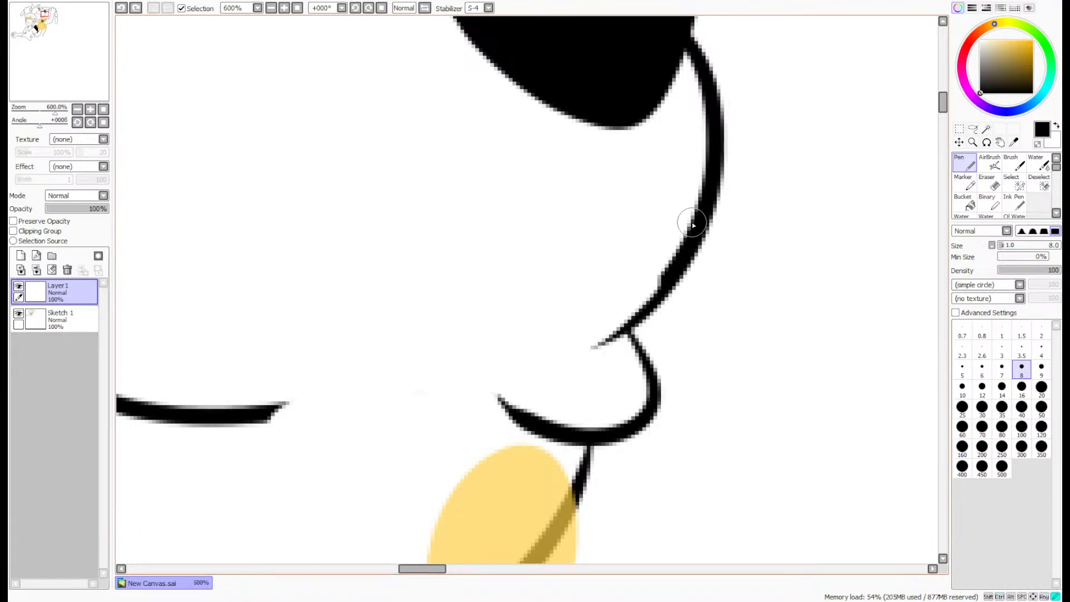
{"action": "mouse_move", "coordinate": [696, 214]}
{"action": "left_mouse_down"}
{"action": "mouse_move", "coordinate": [594, 344]}
{"action": "mouse_move", "coordinate": [205, 420]}
{"action": "left_mouse_up"}
{"action": "key", "text": "ctrl+z"}
{"action": "mouse_move", "coordinate": [697, 223]}
{"action": "left_mouse_down"}
{"action": "mouse_move", "coordinate": [623, 319]}
{"action": "mouse_move", "coordinate": [475, 386]}
{"action": "mouse_move", "coordinate": [291, 418]}
{"action": "mouse_move", "coordinate": [162, 412]}
{"action": "left_mouse_up"}
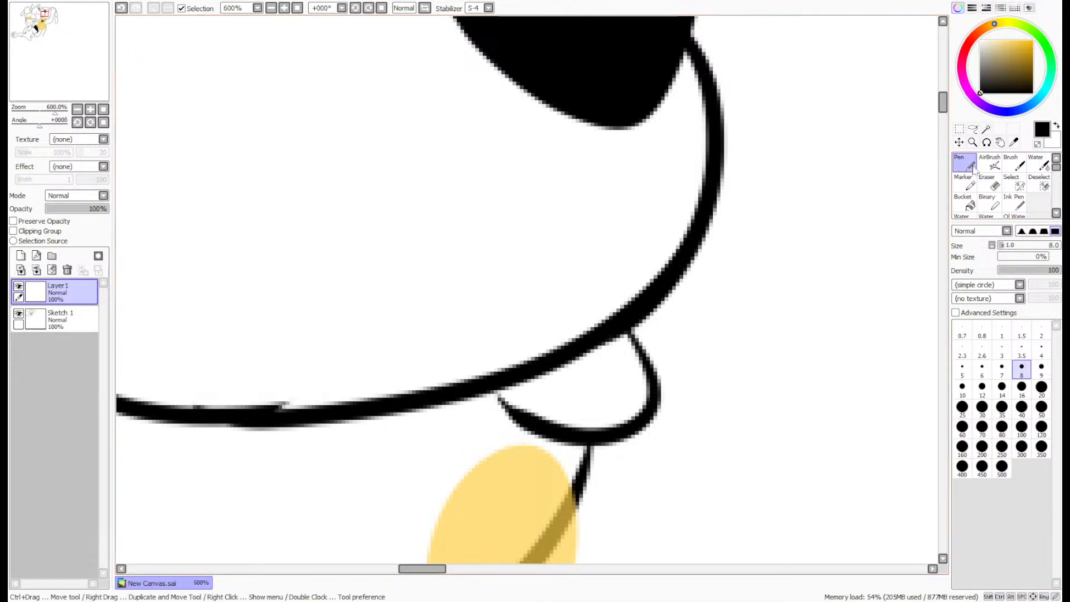
- Erase the old mouth line's rough end at the joint on Sketch 1 and merge the redrawn muzzle line into that layer
{"action": "left_click", "coordinate": [986, 183]}
{"action": "left_click", "coordinate": [1041, 349]}
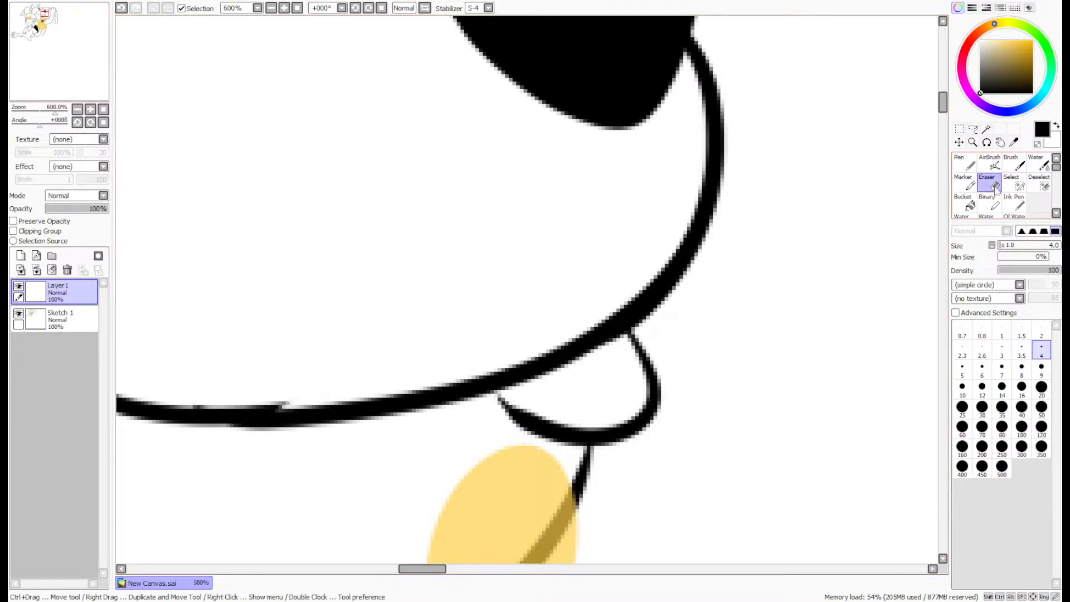
{"action": "left_click", "coordinate": [57, 66]}
{"action": "scroll", "coordinate": [669, 185], "scroll_direction": "up", "scroll_amount": 3}
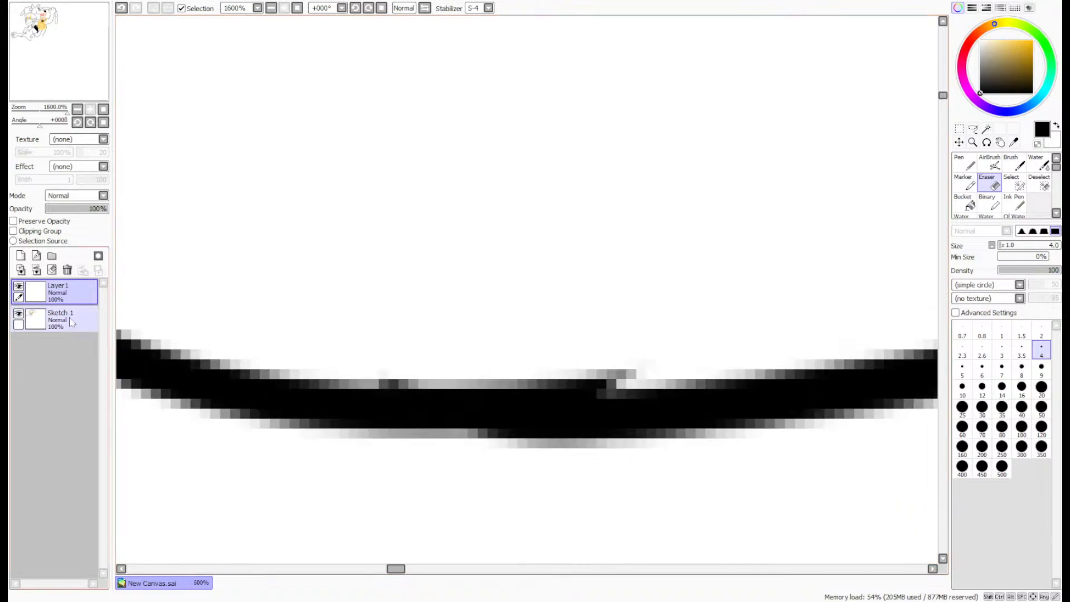
{"action": "left_click", "coordinate": [65, 319]}
{"action": "left_click_drag", "start_coordinate": [637, 370], "coordinate": [377, 366]}
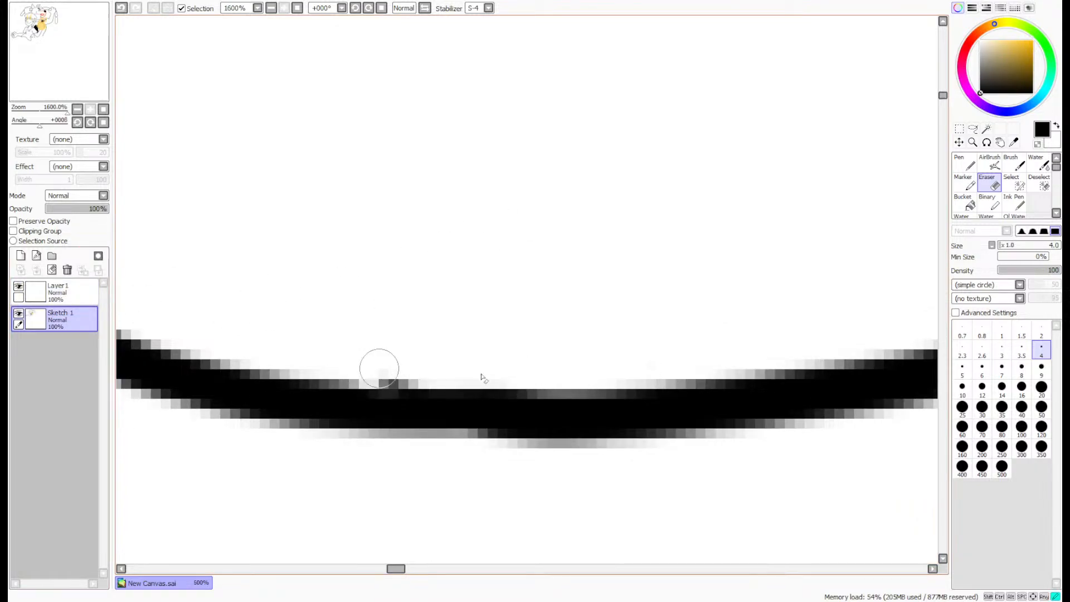
{"action": "left_click", "coordinate": [67, 269]}
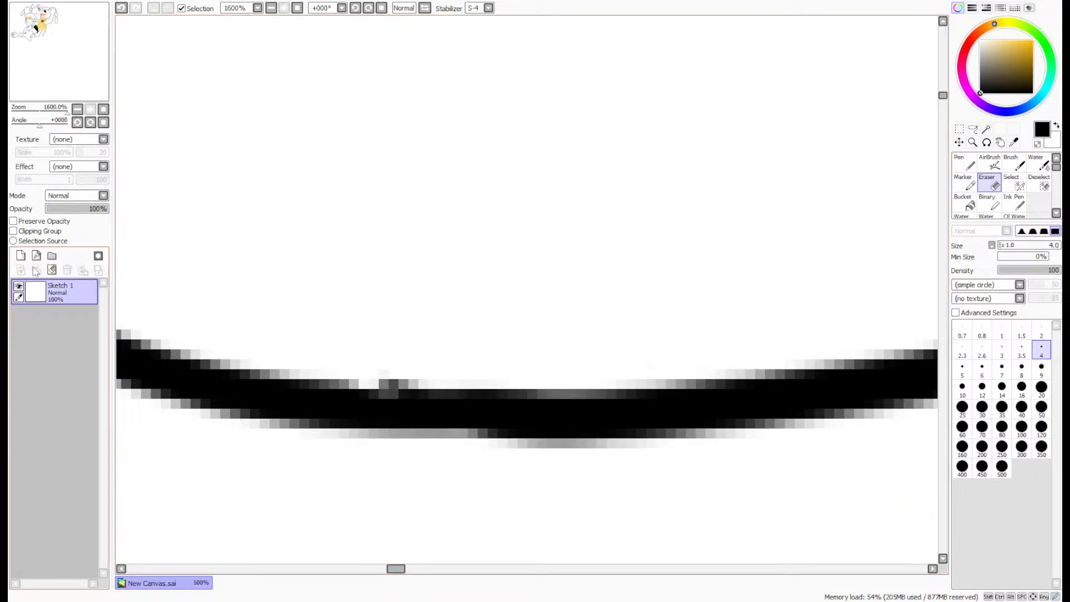
- Smooth the joint in the dog's mouth line with a black pen stroke and trim its uneven upper and lower edges with the eraser
{"action": "left_click", "coordinate": [964, 164]}
{"action": "left_click_drag", "start_coordinate": [772, 390], "coordinate": [228, 386]}
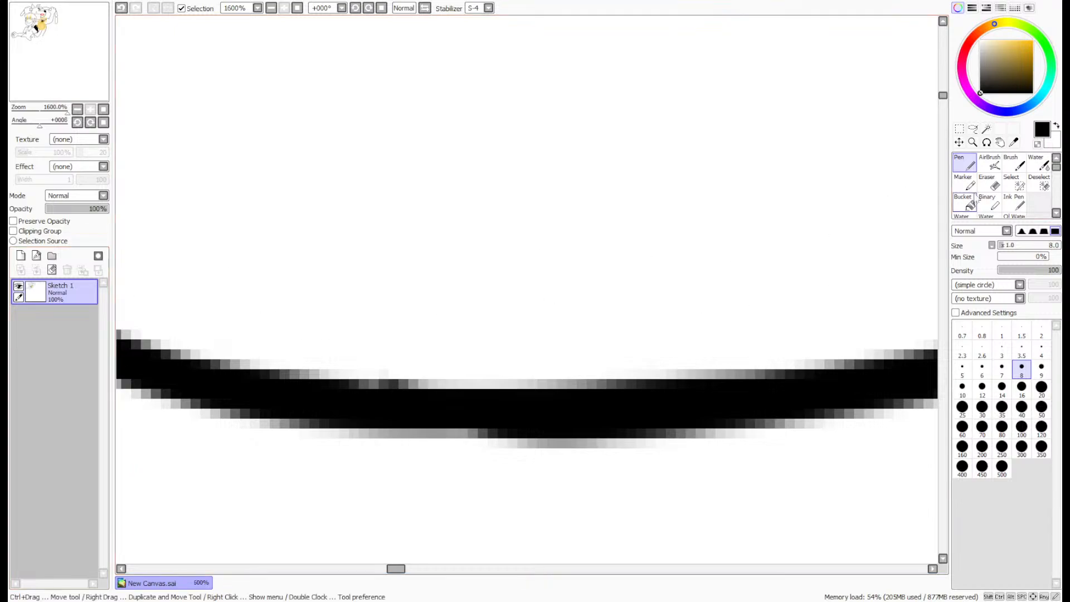
{"action": "left_click", "coordinate": [987, 183]}
{"action": "mouse_move", "coordinate": [852, 334]}
{"action": "left_mouse_down"}
{"action": "mouse_move", "coordinate": [819, 353]}
{"action": "mouse_move", "coordinate": [363, 372]}
{"action": "left_mouse_up"}
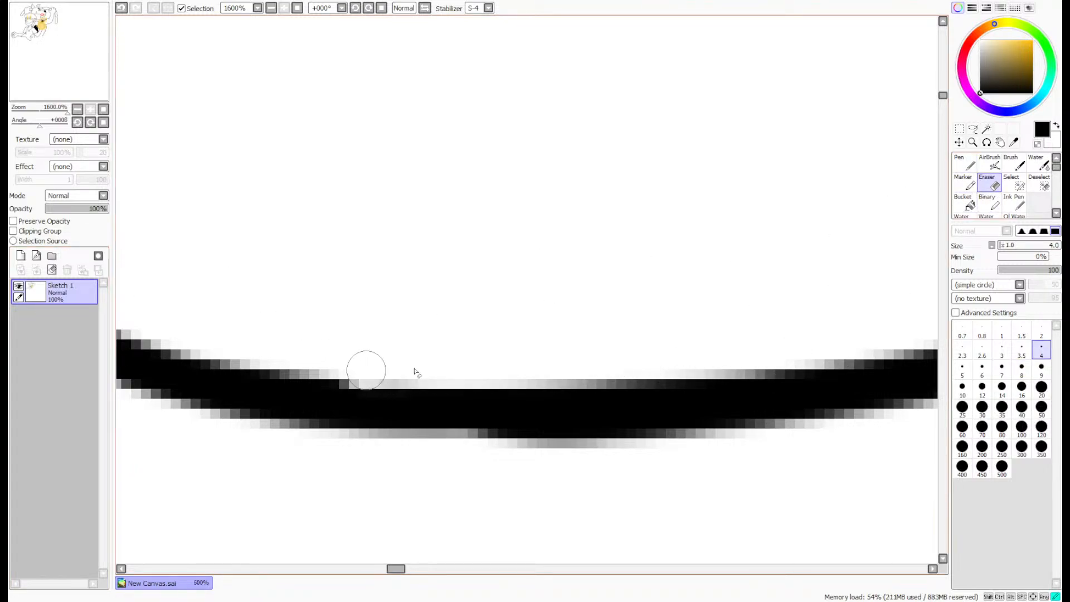
{"action": "left_click_drag", "start_coordinate": [798, 437], "coordinate": [328, 443]}
{"action": "scroll", "coordinate": [811, 386], "scroll_direction": "down", "scroll_amount": 10}
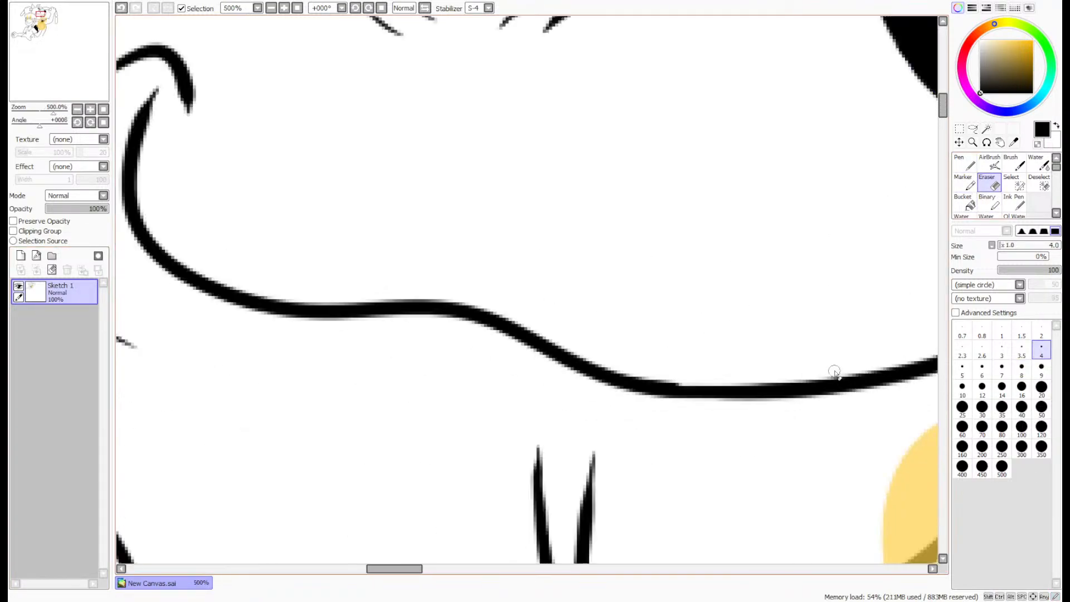
- Even out the joint in the dog's lower mouth line with a black size 8 pen stroke along its upper edge
{"action": "scroll", "coordinate": [824, 365], "scroll_direction": "up", "scroll_amount": 6}
{"action": "scroll", "coordinate": [807, 372], "scroll_direction": "up", "scroll_amount": 5}
{"action": "left_click", "coordinate": [964, 165]}
{"action": "left_click", "coordinate": [1022, 368]}
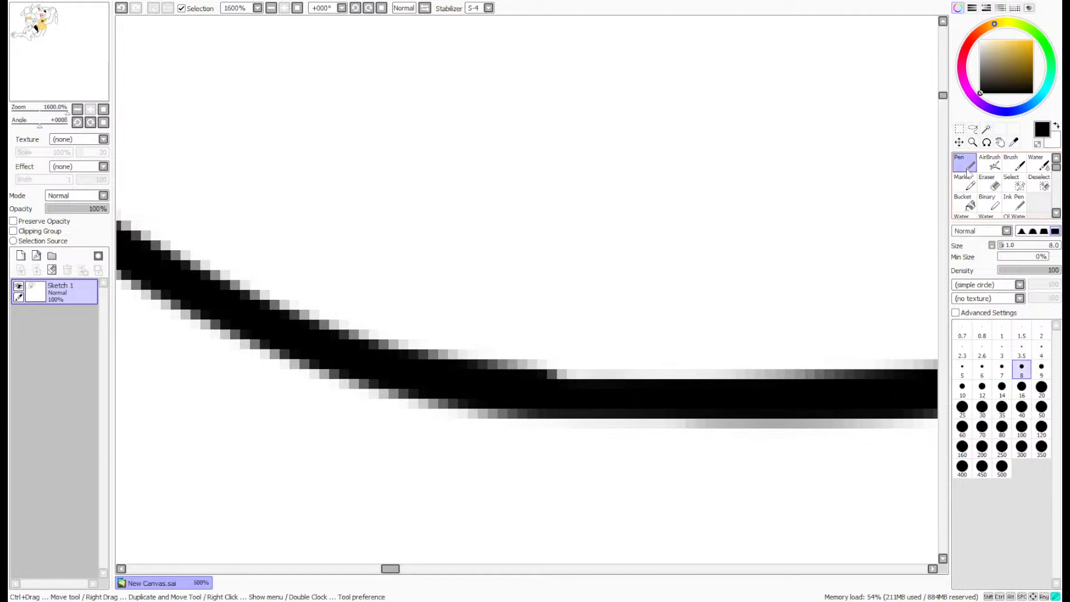
{"action": "mouse_move", "coordinate": [931, 383]}
{"action": "left_mouse_down"}
{"action": "mouse_move", "coordinate": [689, 403]}
{"action": "mouse_move", "coordinate": [384, 364]}
{"action": "left_mouse_up"}
{"action": "scroll", "coordinate": [826, 360], "scroll_direction": "down", "scroll_amount": 8}
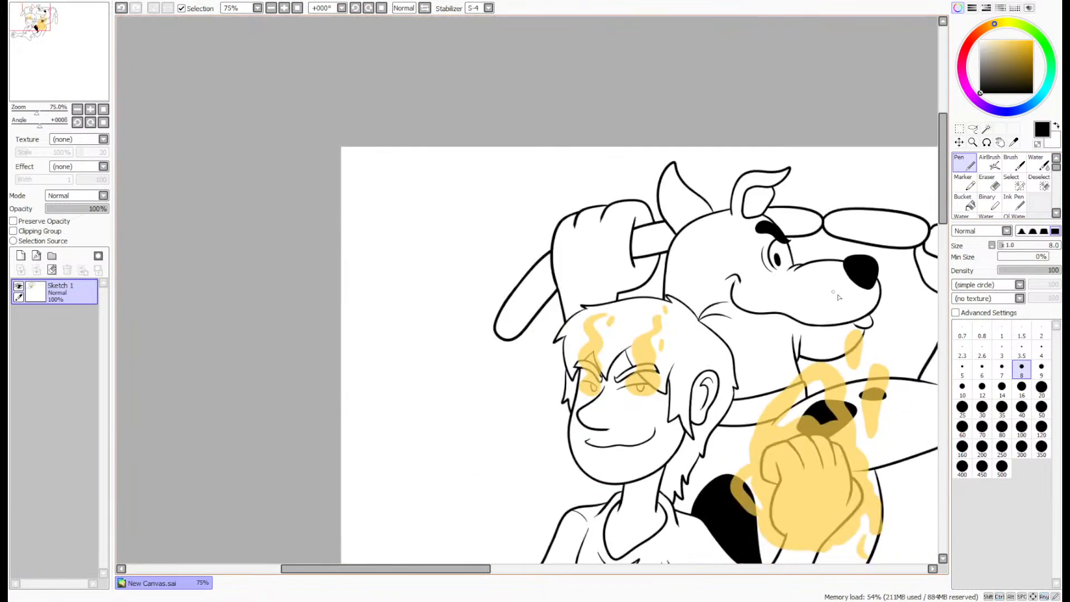
- Trim the front tip of the short lip line beneath the dog's muzzle with the size 4 eraser
{"action": "scroll", "coordinate": [873, 322], "scroll_direction": "up", "scroll_amount": 3}
{"action": "scroll", "coordinate": [873, 322], "scroll_direction": "up", "scroll_amount": 3}
{"action": "left_click", "coordinate": [987, 183]}
{"action": "left_click", "coordinate": [1041, 349]}
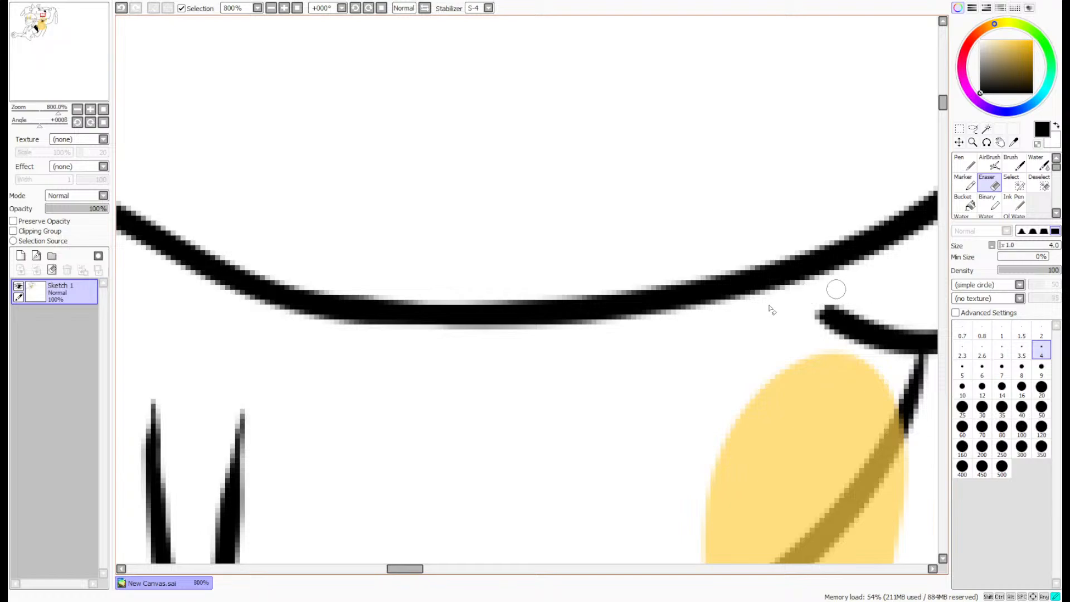
{"action": "mouse_move", "coordinate": [836, 289]}
{"action": "left_mouse_down"}
{"action": "mouse_move", "coordinate": [860, 312]}
{"action": "mouse_move", "coordinate": [900, 313]}
{"action": "mouse_move", "coordinate": [903, 323]}
{"action": "left_mouse_up"}
{"action": "scroll", "coordinate": [919, 279], "scroll_direction": "down", "scroll_amount": 6}
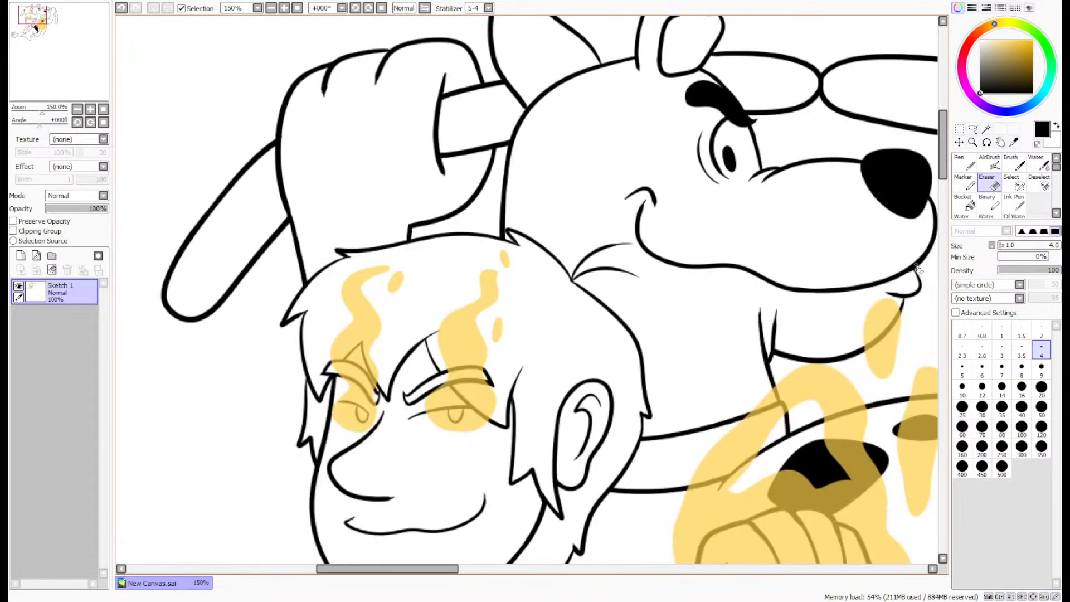
- Move the merged drawing on Sketch 1 slightly down and to the right on the canvas
{"action": "scroll", "coordinate": [917, 265], "scroll_direction": "down", "scroll_amount": 3}
{"action": "left_click_drag", "start_coordinate": [57, 59], "coordinate": [100, 68]}
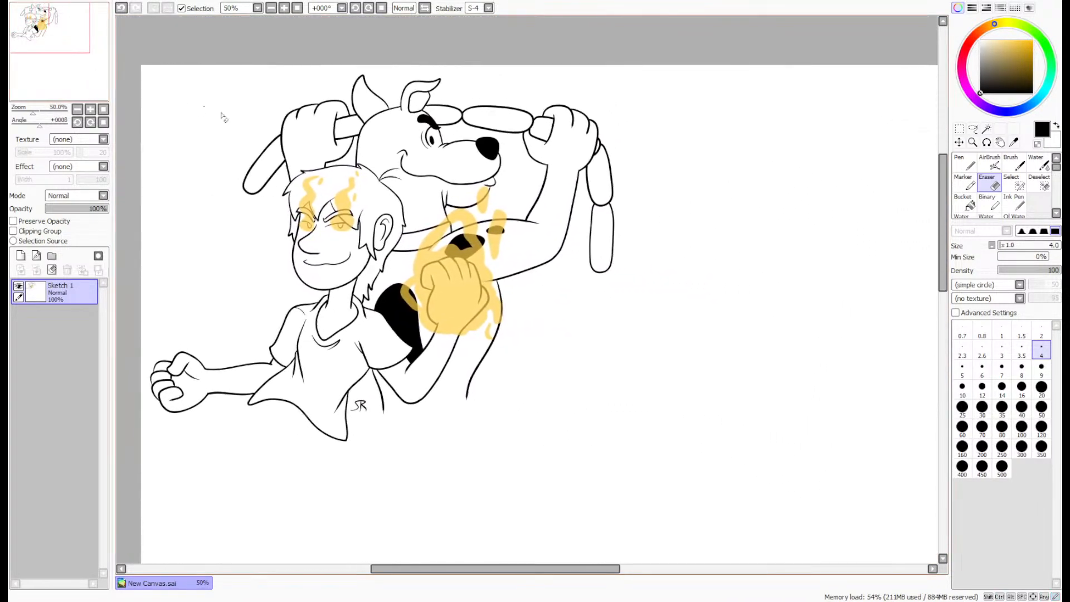
{"action": "left_click", "coordinate": [959, 142]}
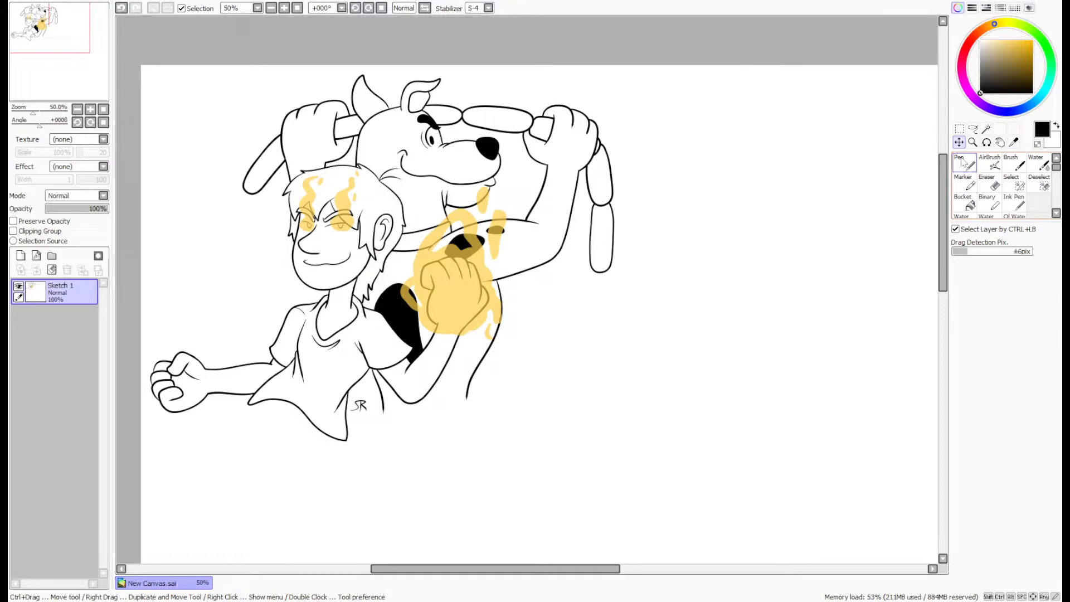
{"action": "left_click_drag", "start_coordinate": [65, 62], "coordinate": [65, 59]}
{"action": "left_click", "coordinate": [962, 143]}
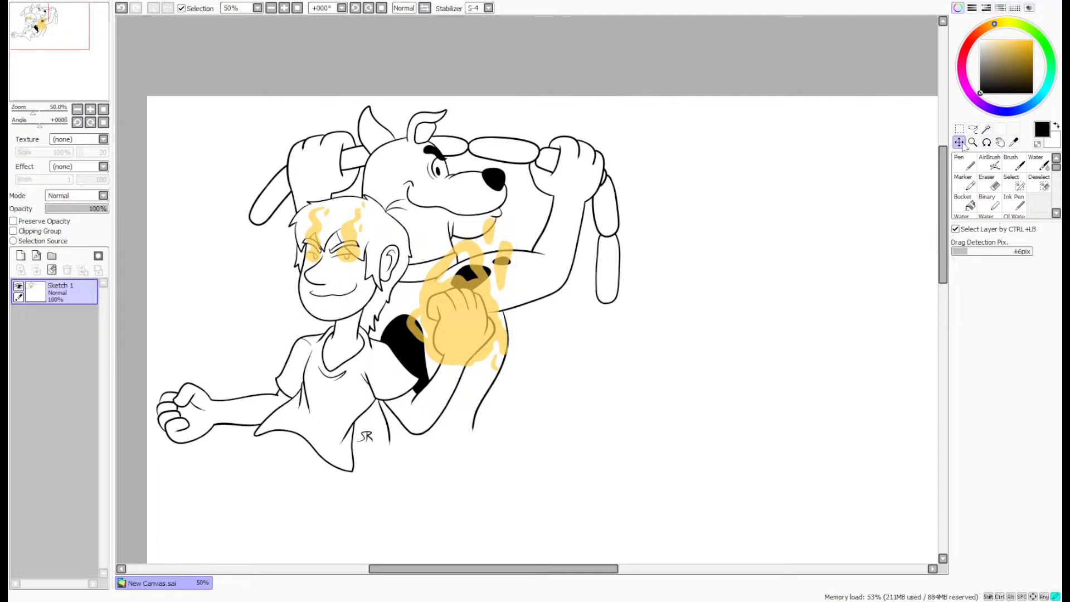
{"action": "mouse_move", "coordinate": [557, 307]}
{"action": "left_mouse_down"}
{"action": "mouse_move", "coordinate": [563, 330]}
{"action": "mouse_move", "coordinate": [560, 316]}
{"action": "left_mouse_up"}
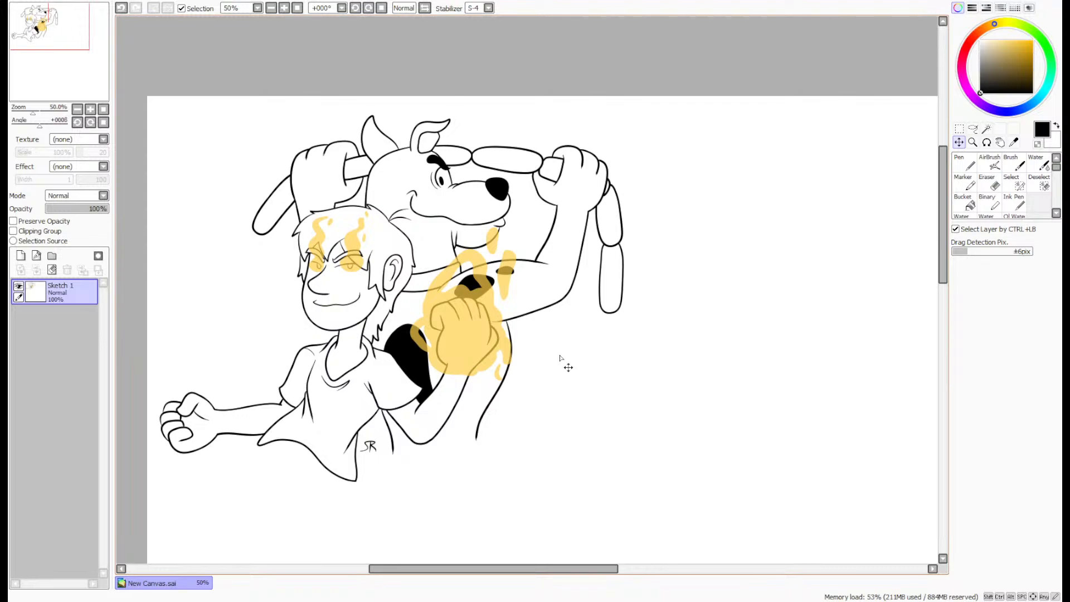
{"action": "left_click_drag", "start_coordinate": [48, 38], "coordinate": [51, 43]}
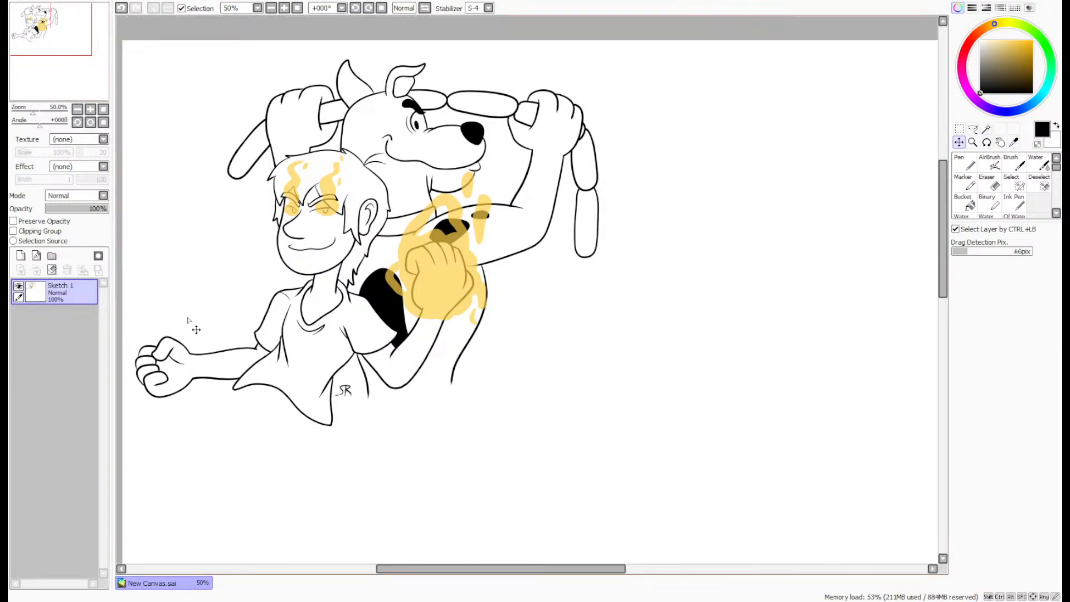
- Create a layer set above Sketch 1 with a new layer inside it, and set that layer's opacity to 27%
{"action": "left_click", "coordinate": [52, 256]}
{"action": "left_click", "coordinate": [21, 256]}
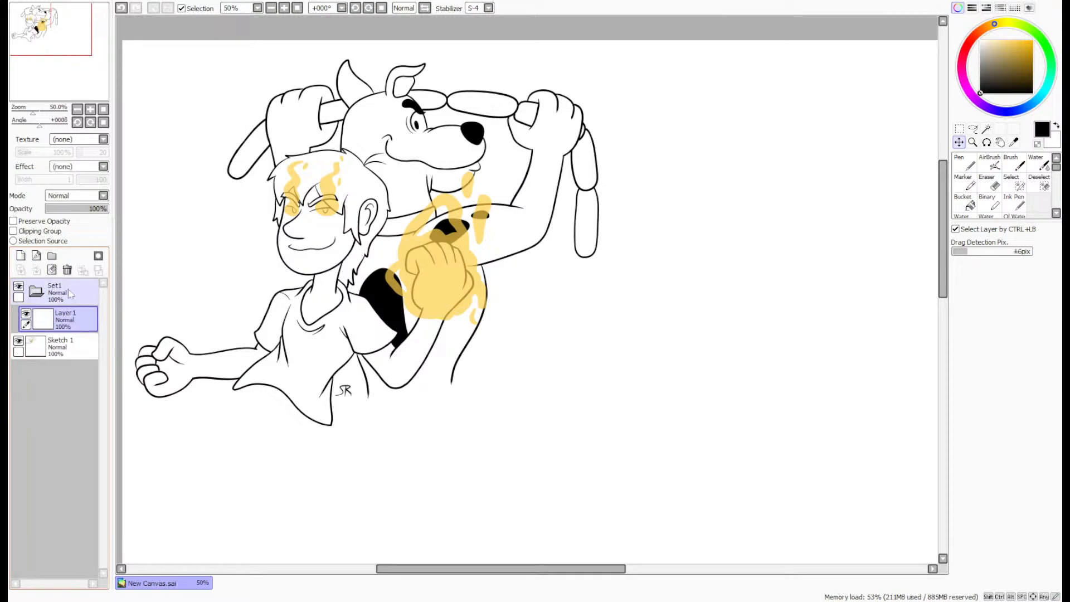
{"action": "left_click", "coordinate": [62, 209]}
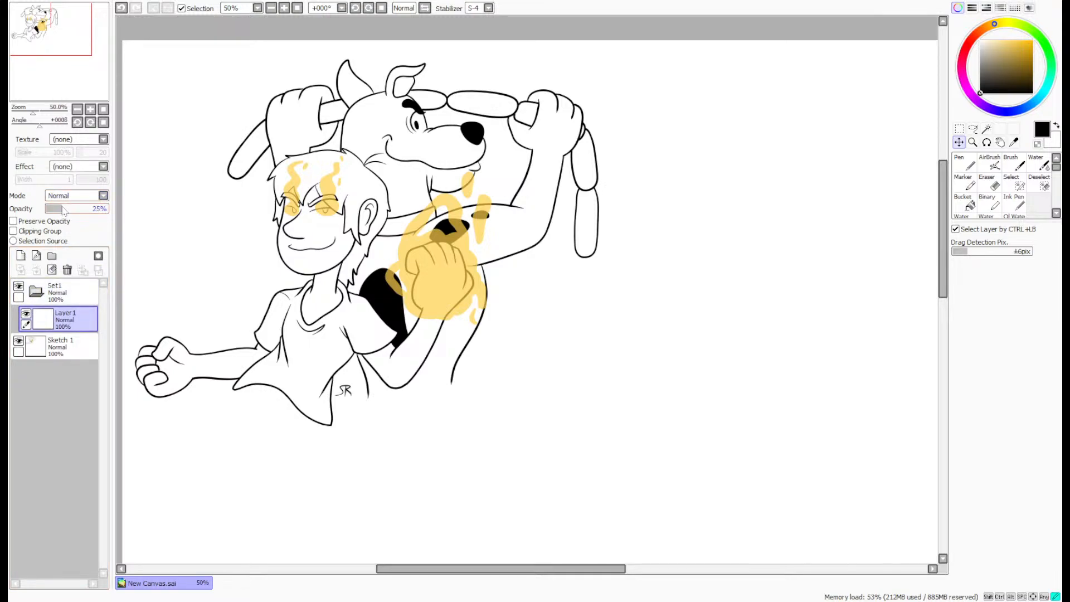
- Set up a mid-grey size 12 pen with stabilizer S-2 for drawing in the empty canvas area beside the dog
{"action": "left_click", "coordinate": [981, 58]}
{"action": "left_click", "coordinate": [964, 162]}
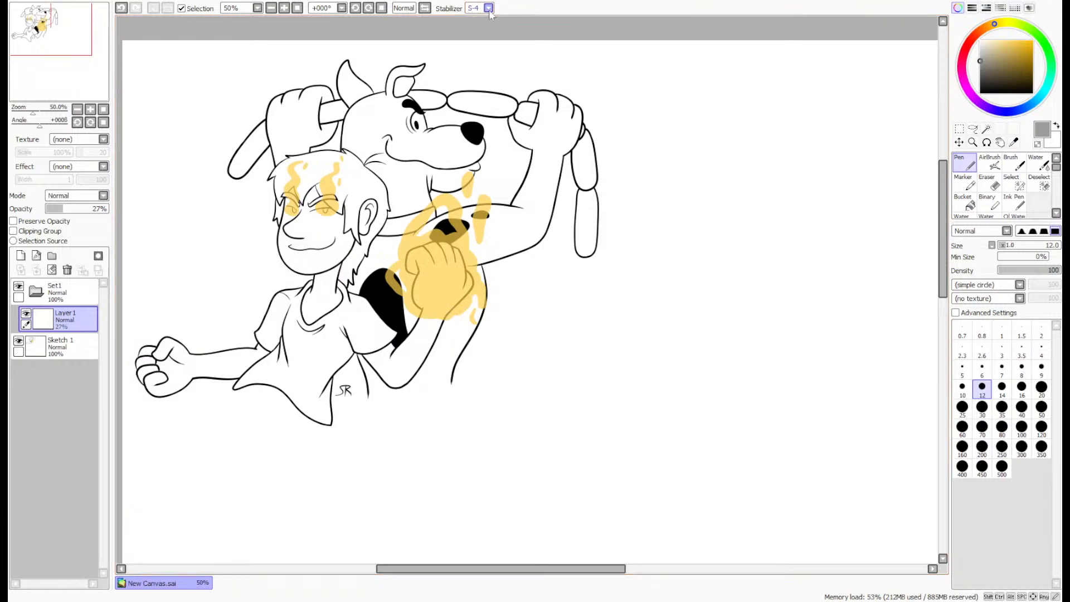
{"action": "left_click", "coordinate": [492, 54]}
{"action": "left_click_drag", "start_coordinate": [56, 58], "coordinate": [83, 66]}
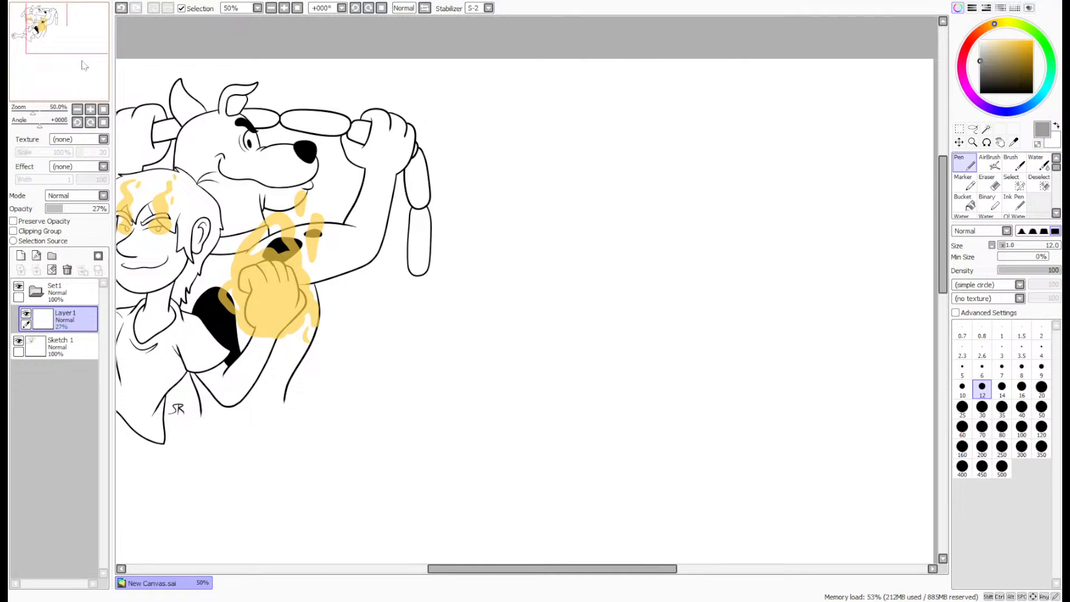
- Sketch a large light-grey circle for the head in the empty canvas area beside the dog
{"action": "left_click", "coordinate": [68, 27]}
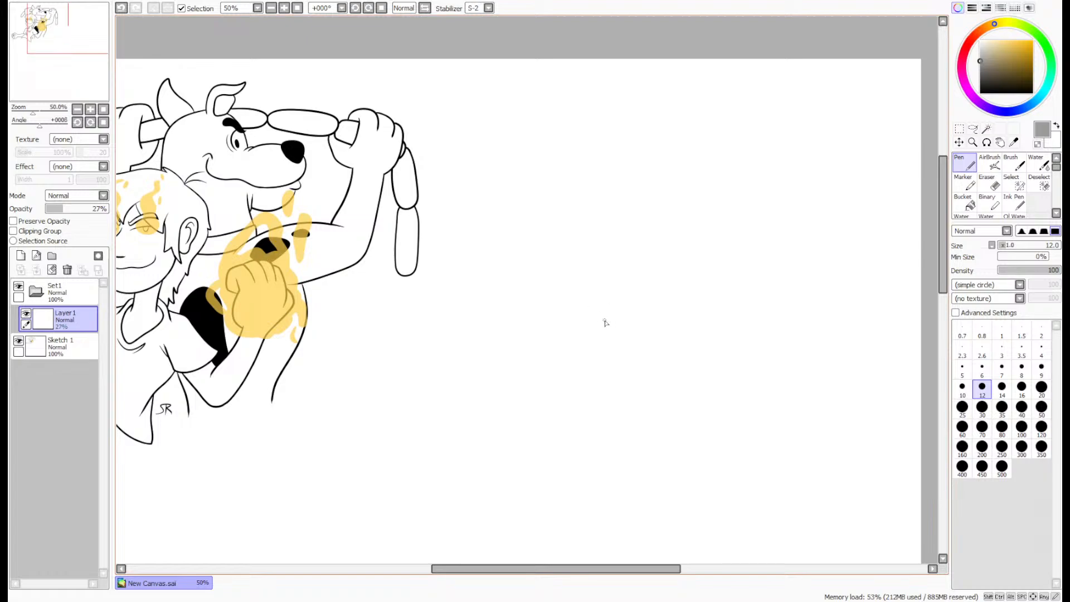
{"action": "mouse_move", "coordinate": [576, 351]}
{"action": "left_mouse_down"}
{"action": "mouse_move", "coordinate": [664, 191]}
{"action": "mouse_move", "coordinate": [571, 343]}
{"action": "mouse_move", "coordinate": [705, 378]}
{"action": "mouse_move", "coordinate": [548, 284]}
{"action": "left_mouse_up"}
{"action": "key", "text": "ctrl+z"}
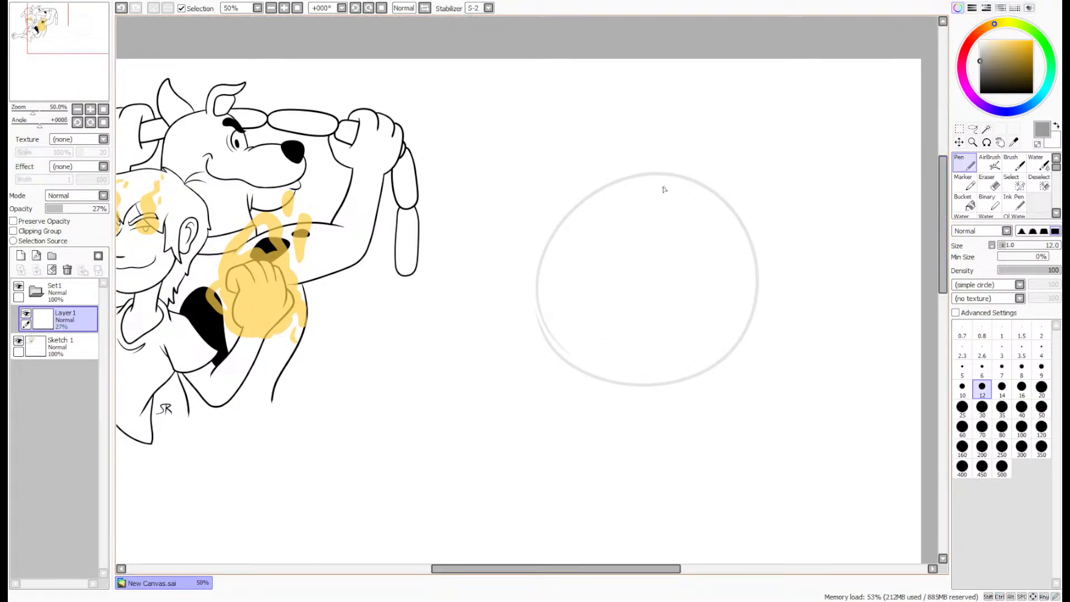
- Sketch a curved vertical centre line and a curved horizontal eye line across the head circle
{"action": "left_click_drag", "start_coordinate": [654, 166], "coordinate": [608, 380]}
{"action": "key", "text": "ctrl+z"}
{"action": "left_click_drag", "start_coordinate": [675, 155], "coordinate": [602, 221]}
{"action": "left_click_drag", "start_coordinate": [577, 287], "coordinate": [628, 403]}
{"action": "key", "text": "ctrl+z"}
{"action": "mouse_move", "coordinate": [676, 155]}
{"action": "left_mouse_down"}
{"action": "mouse_move", "coordinate": [591, 331]}
{"action": "mouse_move", "coordinate": [635, 399]}
{"action": "left_mouse_up"}
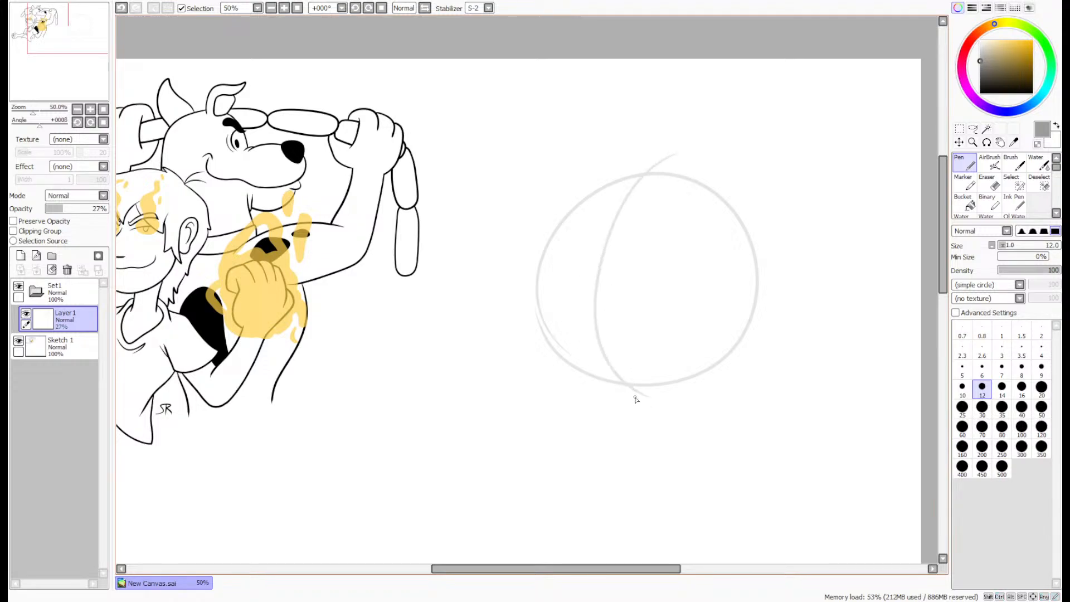
{"action": "mouse_move", "coordinate": [549, 327]}
{"action": "left_mouse_down"}
{"action": "mouse_move", "coordinate": [689, 343]}
{"action": "mouse_move", "coordinate": [737, 311]}
{"action": "mouse_move", "coordinate": [538, 317]}
{"action": "mouse_move", "coordinate": [502, 274]}
{"action": "left_mouse_up"}
{"action": "key", "text": "ctrl+z"}
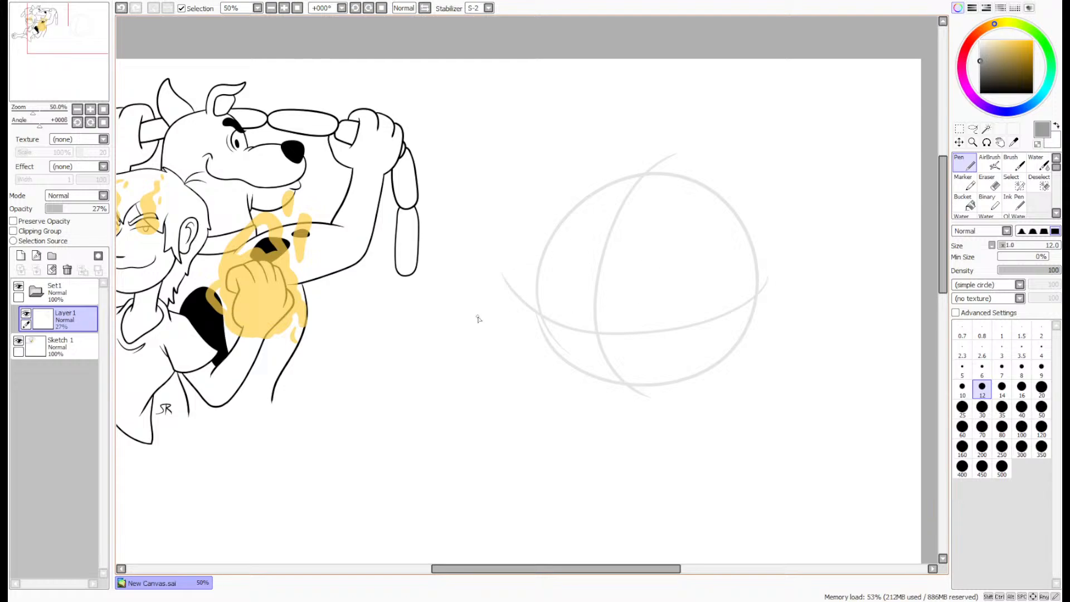
- Create a new layer above Set1 and set up a black size 8 pen with stabilizer S-4
{"action": "left_click", "coordinate": [22, 256]}
{"action": "left_click_drag", "start_coordinate": [64, 317], "coordinate": [72, 285]}
{"action": "left_click", "coordinate": [980, 93]}
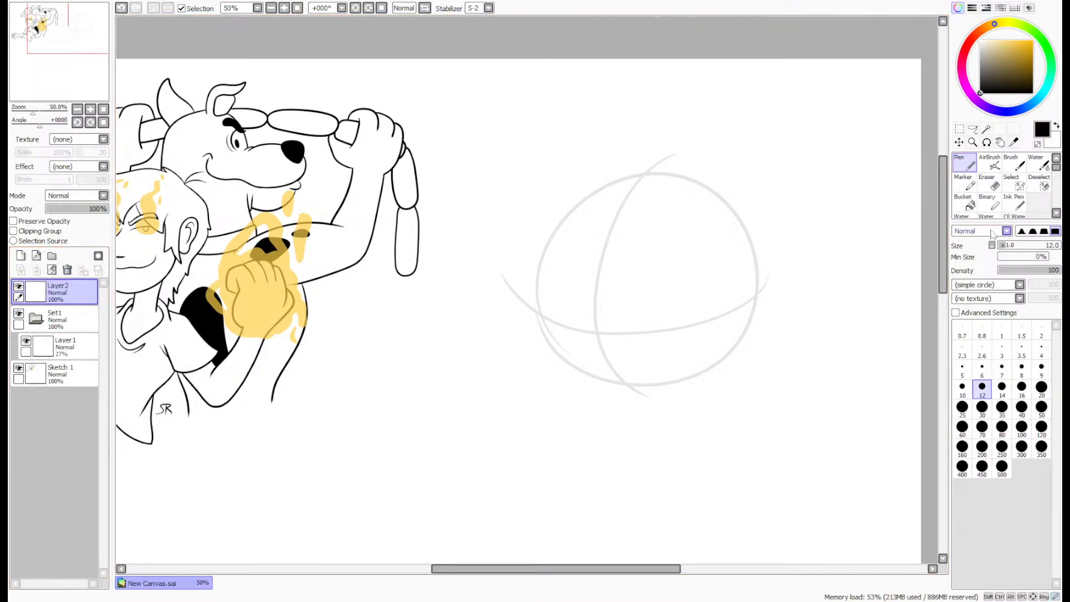
{"action": "left_click", "coordinate": [1021, 368]}
{"action": "left_click", "coordinate": [489, 10]}
{"action": "left_click", "coordinate": [484, 198]}
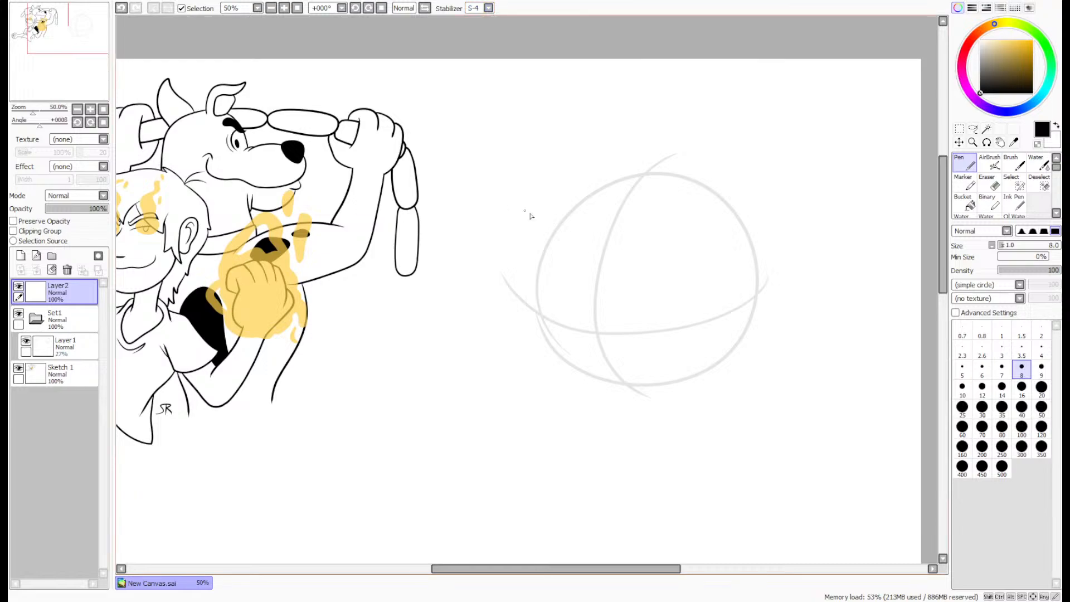
- Ink the right brow line, hooking up from the centre line and arching outward above the eye line
{"action": "scroll", "coordinate": [663, 316], "scroll_direction": "up", "scroll_amount": 3}
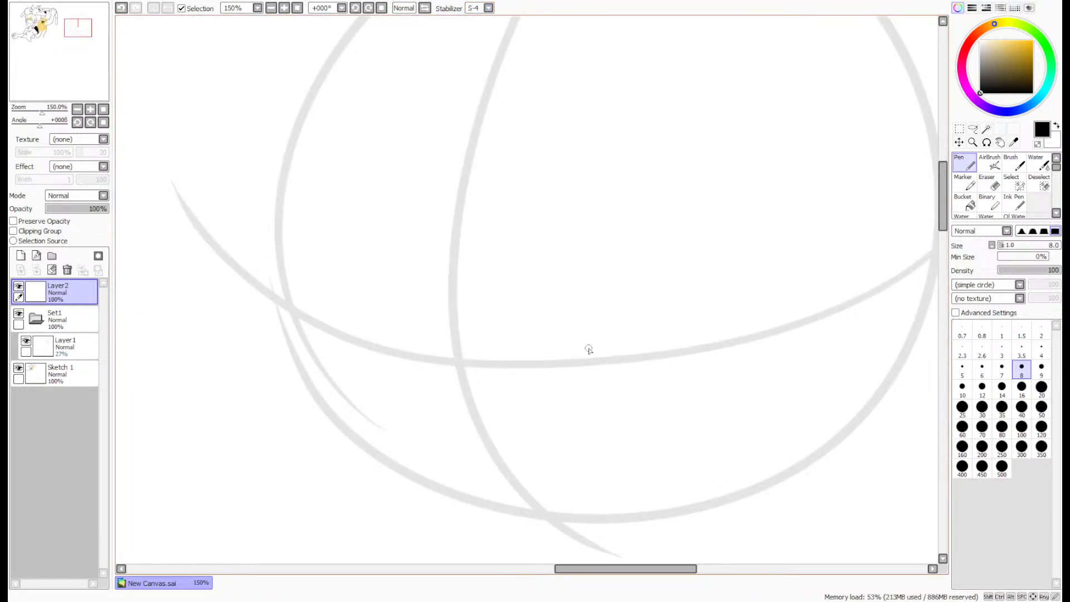
{"action": "mouse_move", "coordinate": [448, 315]}
{"action": "left_mouse_down"}
{"action": "mouse_move", "coordinate": [497, 305]}
{"action": "mouse_move", "coordinate": [772, 156]}
{"action": "left_mouse_up"}
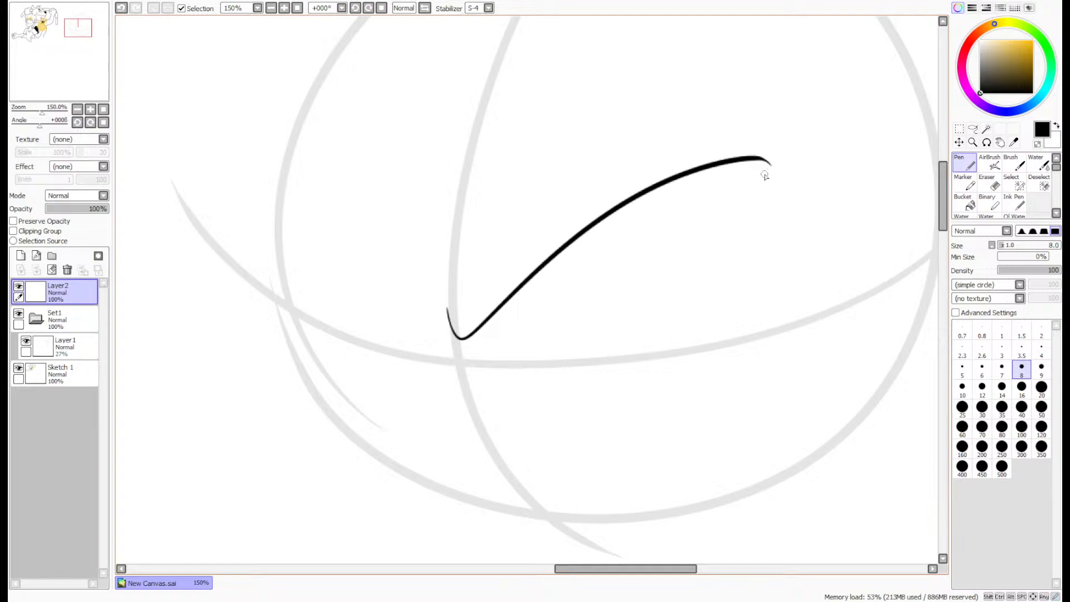
{"action": "key", "text": "ctrl+z"}
{"action": "mouse_move", "coordinate": [447, 306]}
{"action": "left_mouse_down"}
{"action": "mouse_move", "coordinate": [486, 337]}
{"action": "mouse_move", "coordinate": [735, 225]}
{"action": "left_mouse_up"}
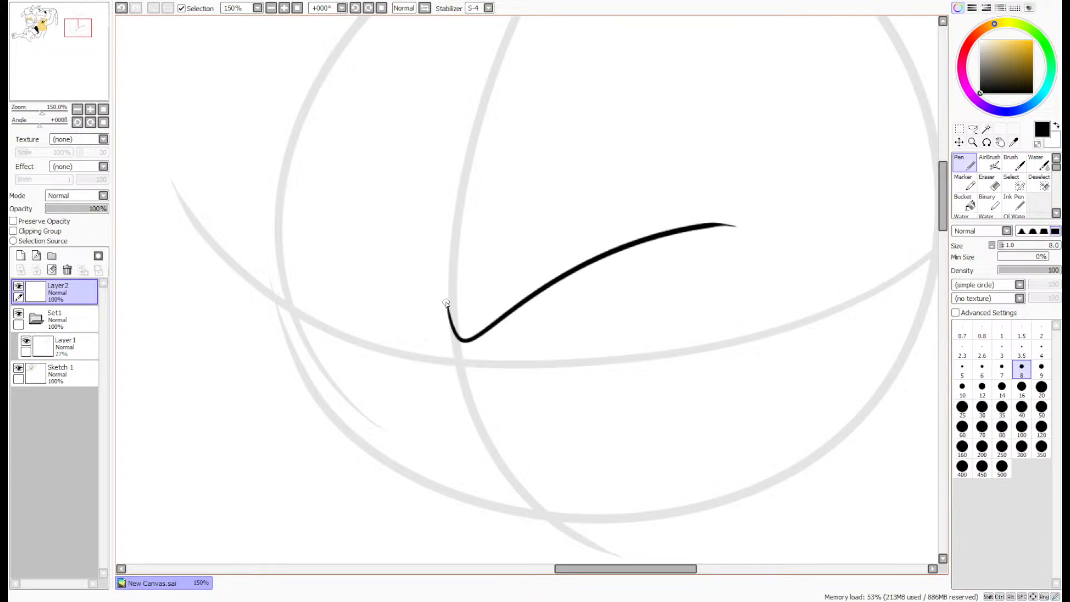
- Ink the left brow line from the hook at the centre line, sloping up to the edge of the head circle
{"action": "mouse_move", "coordinate": [447, 334]}
{"action": "left_mouse_down"}
{"action": "mouse_move", "coordinate": [339, 230]}
{"action": "mouse_move", "coordinate": [291, 217]}
{"action": "left_mouse_up"}
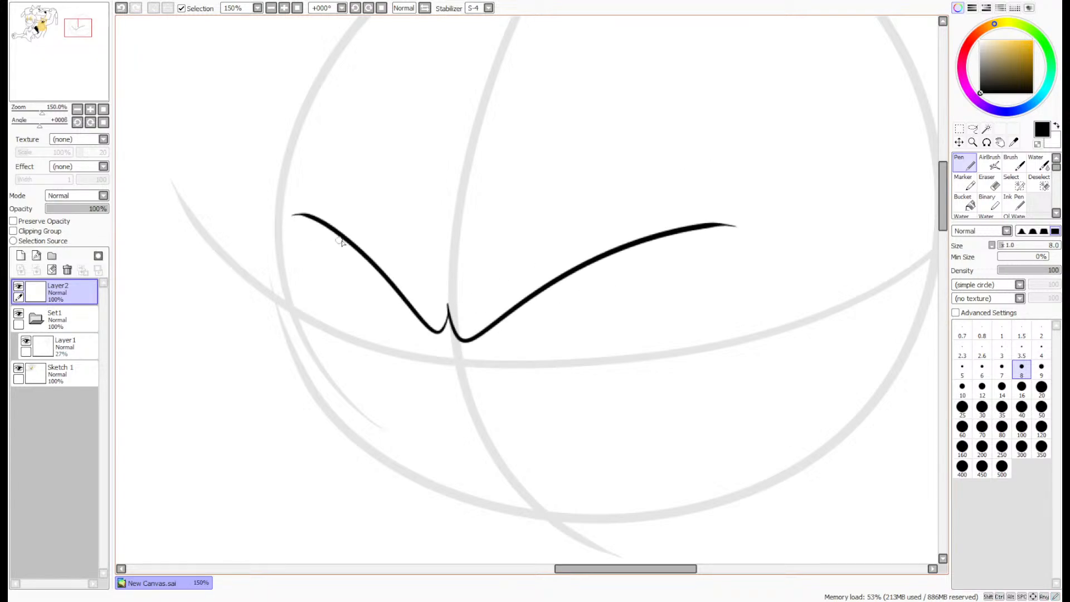
{"action": "key", "text": "ctrl+z"}
{"action": "mouse_move", "coordinate": [448, 307]}
{"action": "left_mouse_down"}
{"action": "mouse_move", "coordinate": [419, 326]}
{"action": "mouse_move", "coordinate": [293, 239]}
{"action": "left_mouse_up"}
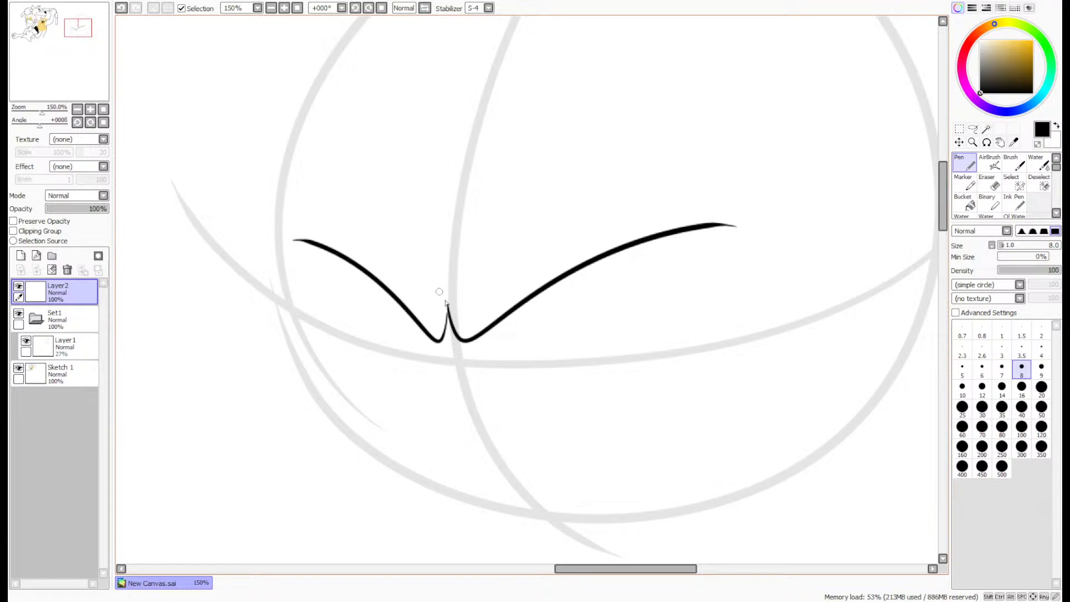
{"action": "key", "text": "ctrl+z"}
{"action": "mouse_move", "coordinate": [449, 313]}
{"action": "left_mouse_down"}
{"action": "mouse_move", "coordinate": [444, 335]}
{"action": "mouse_move", "coordinate": [291, 217]}
{"action": "left_mouse_up"}
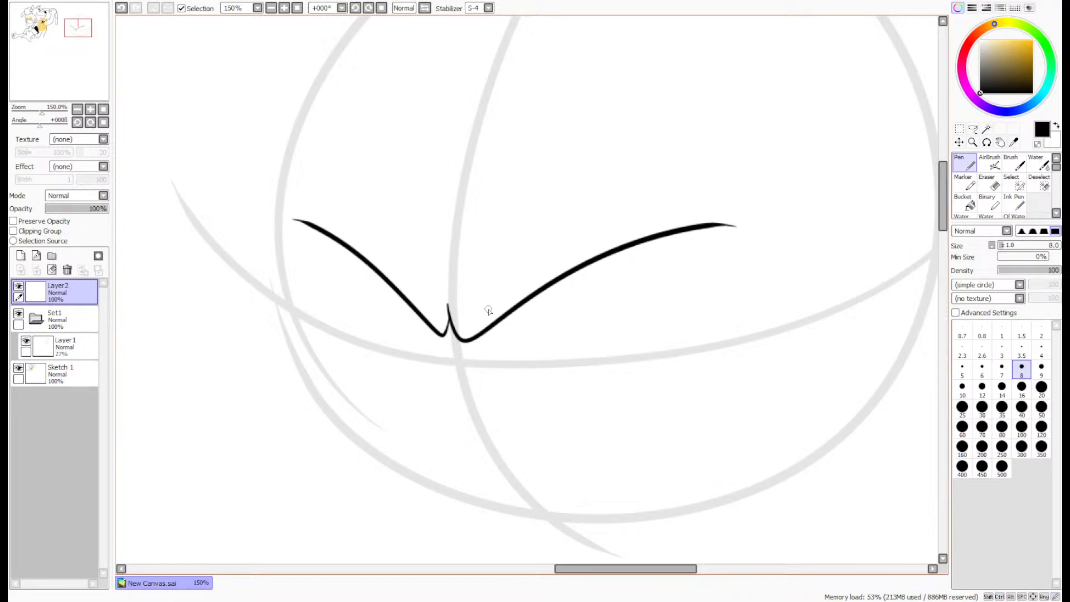
- Ink the curved upper and lower outlines of the right eye beneath its brow
{"action": "scroll", "coordinate": [621, 332], "scroll_direction": "up", "scroll_amount": 3}
{"action": "mouse_move", "coordinate": [401, 355]}
{"action": "left_mouse_down"}
{"action": "mouse_move", "coordinate": [546, 248]}
{"action": "mouse_move", "coordinate": [762, 209]}
{"action": "mouse_move", "coordinate": [805, 235]}
{"action": "left_mouse_up"}
{"action": "key", "text": "ctrl+z"}
{"action": "mouse_move", "coordinate": [430, 337]}
{"action": "left_mouse_down"}
{"action": "mouse_move", "coordinate": [769, 244]}
{"action": "mouse_move", "coordinate": [779, 255]}
{"action": "mouse_move", "coordinate": [721, 311]}
{"action": "mouse_move", "coordinate": [540, 421]}
{"action": "mouse_move", "coordinate": [416, 349]}
{"action": "left_mouse_up"}
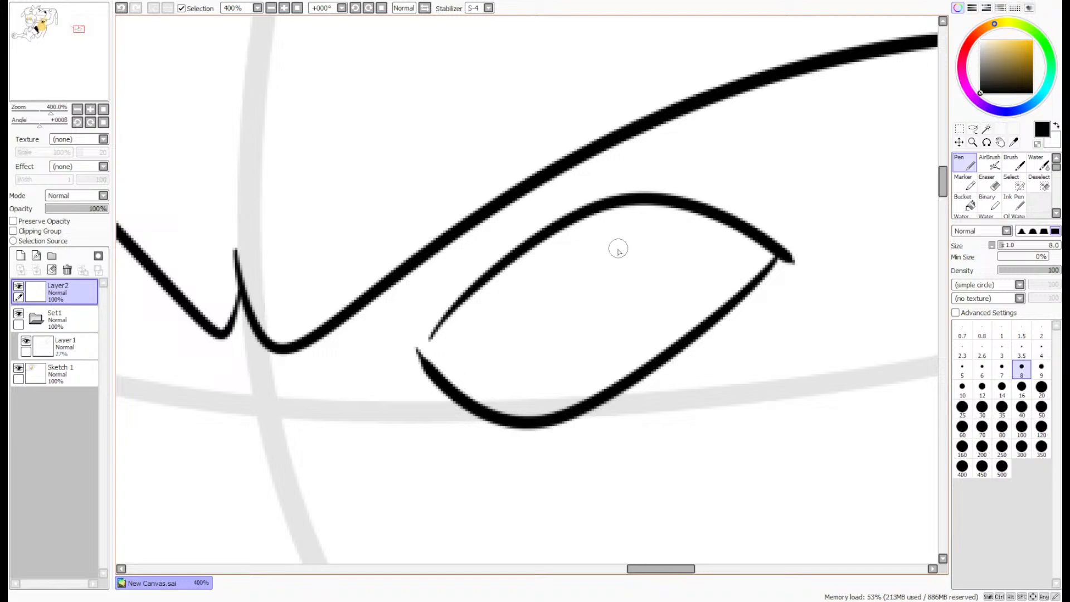
- Join the right eye's outlines at the inner corner and even out the line thickness toward both corners
{"action": "scroll", "coordinate": [463, 335], "scroll_direction": "up", "scroll_amount": 4}
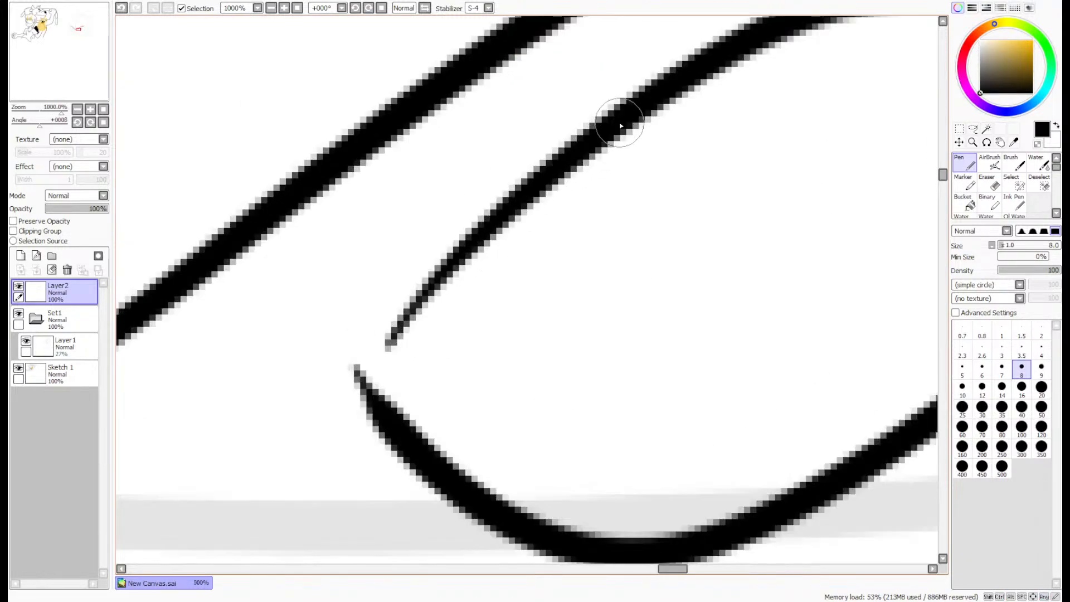
{"action": "mouse_move", "coordinate": [620, 126]}
{"action": "left_mouse_down"}
{"action": "mouse_move", "coordinate": [354, 396]}
{"action": "mouse_move", "coordinate": [588, 154]}
{"action": "mouse_move", "coordinate": [476, 248]}
{"action": "mouse_move", "coordinate": [348, 386]}
{"action": "mouse_move", "coordinate": [400, 440]}
{"action": "left_mouse_up"}
{"action": "mouse_move", "coordinate": [363, 378]}
{"action": "left_mouse_down"}
{"action": "mouse_move", "coordinate": [408, 331]}
{"action": "mouse_move", "coordinate": [357, 383]}
{"action": "left_mouse_up"}
{"action": "scroll", "coordinate": [601, 203], "scroll_direction": "down", "scroll_amount": 5}
{"action": "scroll", "coordinate": [774, 182], "scroll_direction": "up", "scroll_amount": 5}
{"action": "mouse_move", "coordinate": [847, 186]}
{"action": "left_mouse_down"}
{"action": "mouse_move", "coordinate": [863, 174]}
{"action": "mouse_move", "coordinate": [794, 228]}
{"action": "mouse_move", "coordinate": [803, 221]}
{"action": "left_mouse_up"}
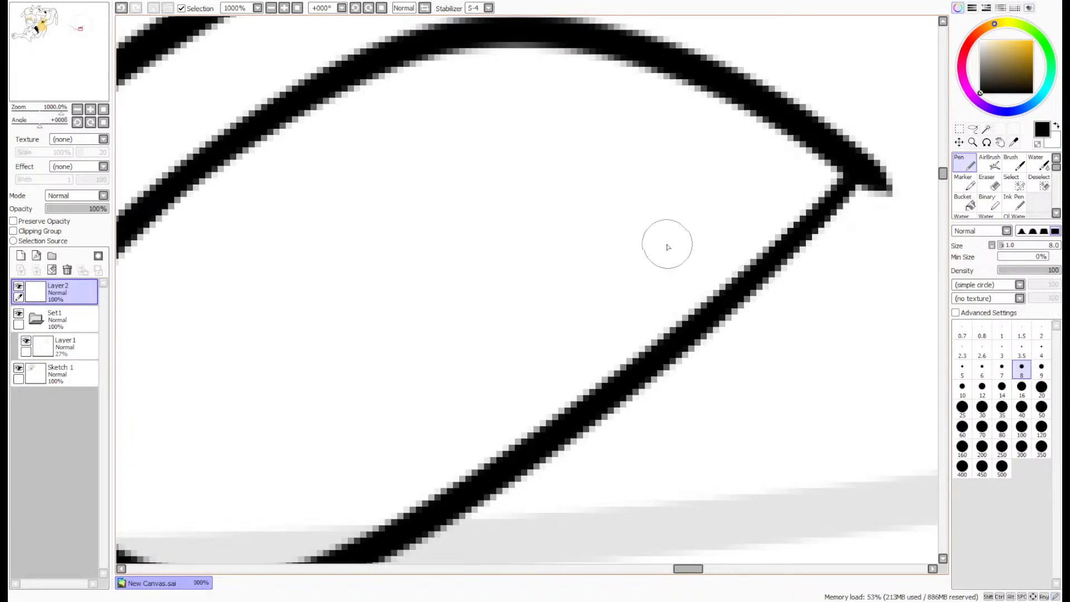
{"action": "scroll", "coordinate": [761, 168], "scroll_direction": "down", "scroll_amount": 2}
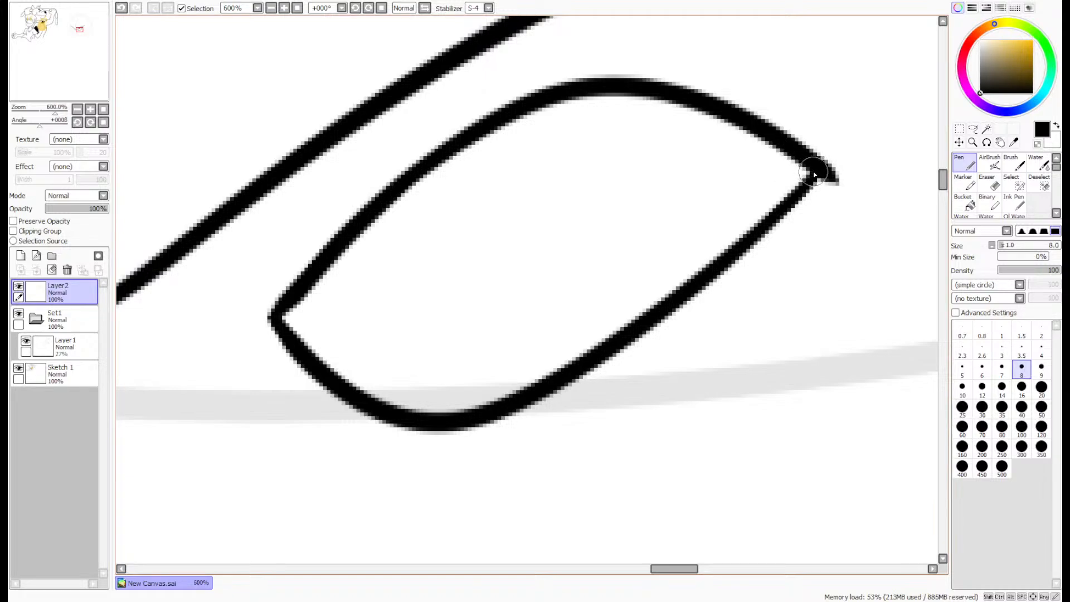
- Draw a curved eyelid line inside the right eye from its outer corner to the upper outline near the inner corner
{"action": "mouse_move", "coordinate": [813, 176]}
{"action": "left_mouse_down"}
{"action": "mouse_move", "coordinate": [556, 191]}
{"action": "mouse_move", "coordinate": [353, 266]}
{"action": "mouse_move", "coordinate": [294, 301]}
{"action": "left_mouse_up"}
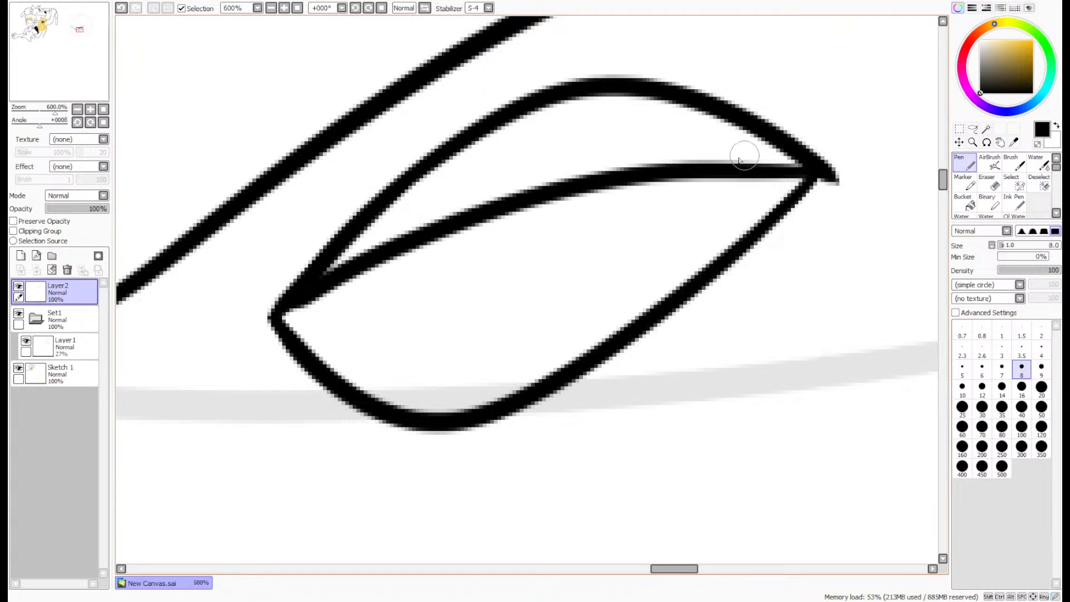
{"action": "key", "text": "ctrl+z"}
{"action": "mouse_move", "coordinate": [814, 176]}
{"action": "left_mouse_down"}
{"action": "mouse_move", "coordinate": [652, 153]}
{"action": "mouse_move", "coordinate": [419, 211]}
{"action": "mouse_move", "coordinate": [295, 286]}
{"action": "left_mouse_up"}
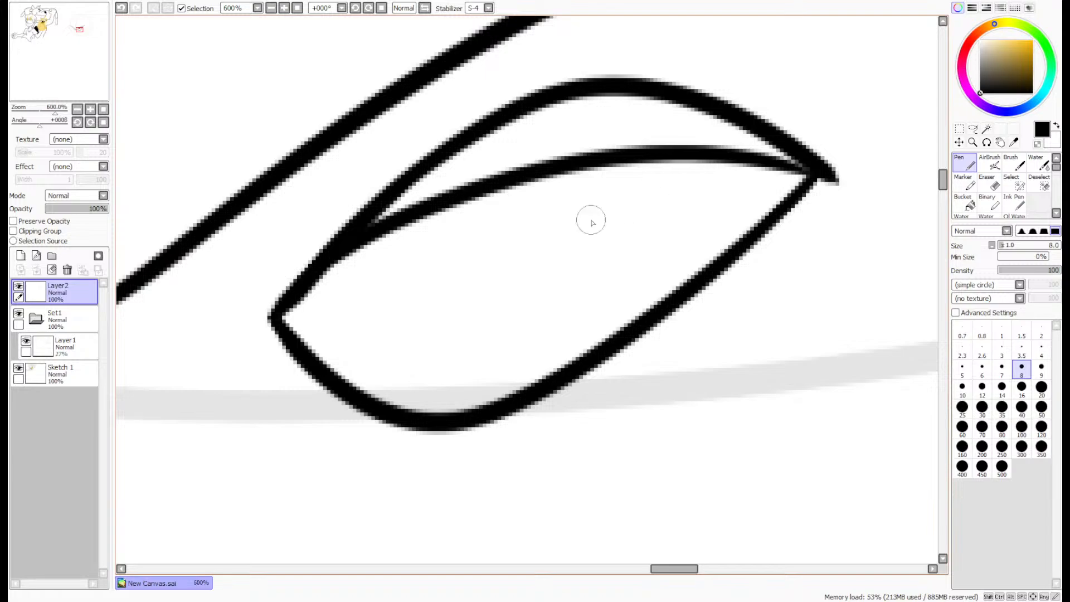
- Draw a narrow vertical slit pupil hanging from the eyelid line of the right eye
{"action": "scroll", "coordinate": [268, 301], "scroll_direction": "up", "scroll_amount": 2}
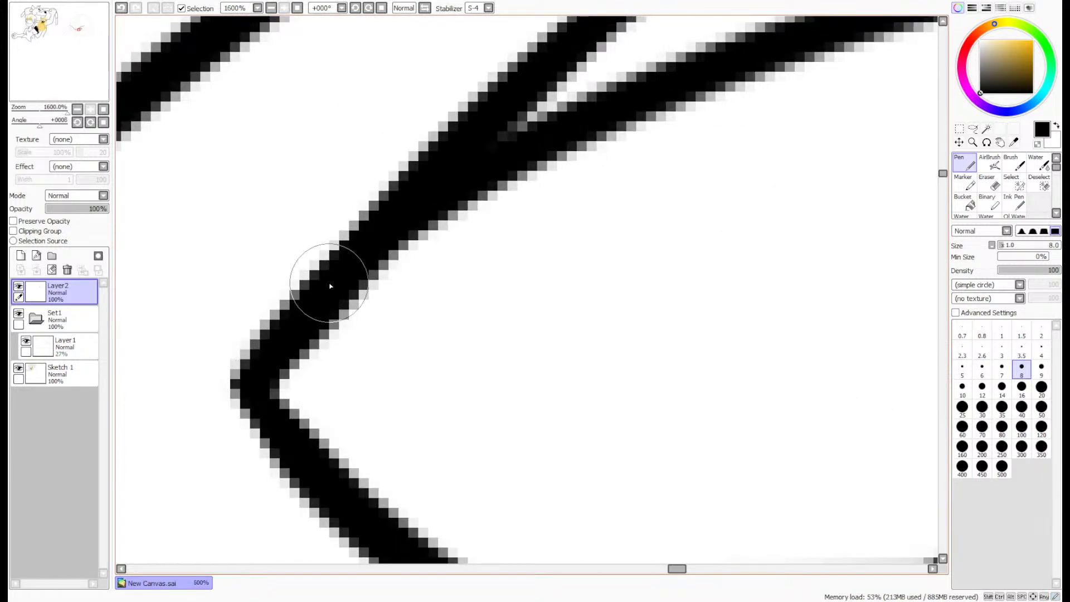
{"action": "scroll", "coordinate": [718, 228], "scroll_direction": "down", "scroll_amount": 2}
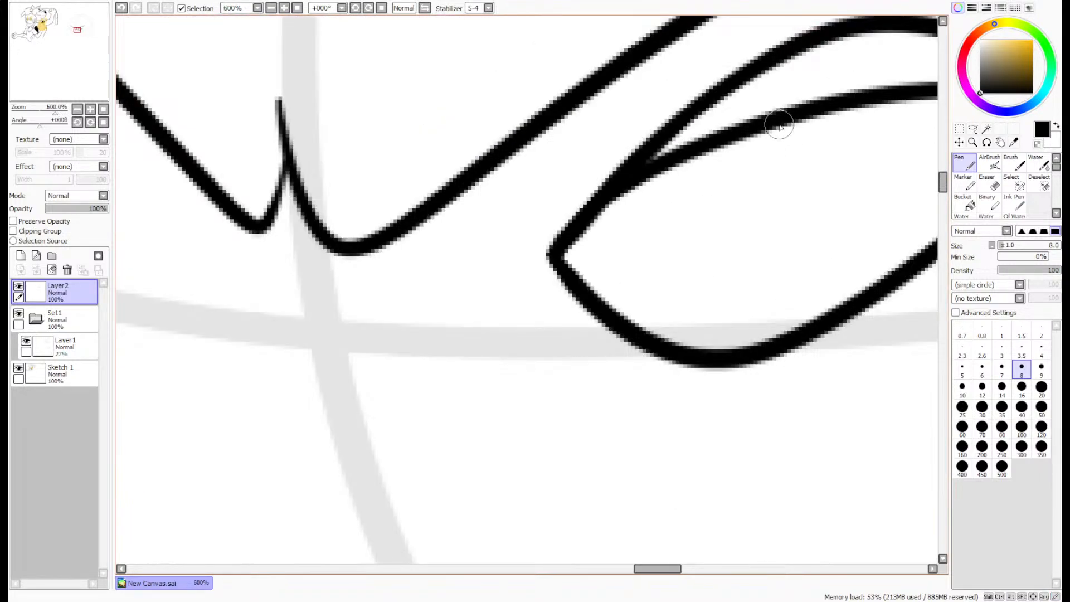
{"action": "mouse_move", "coordinate": [771, 117]}
{"action": "left_mouse_down"}
{"action": "mouse_move", "coordinate": [796, 187]}
{"action": "mouse_move", "coordinate": [789, 118]}
{"action": "mouse_move", "coordinate": [771, 284]}
{"action": "mouse_move", "coordinate": [800, 198]}
{"action": "mouse_move", "coordinate": [803, 96]}
{"action": "left_mouse_up"}
{"action": "key", "text": "ctrl+z"}
{"action": "scroll", "coordinate": [808, 89], "scroll_direction": "down", "scroll_amount": 2}
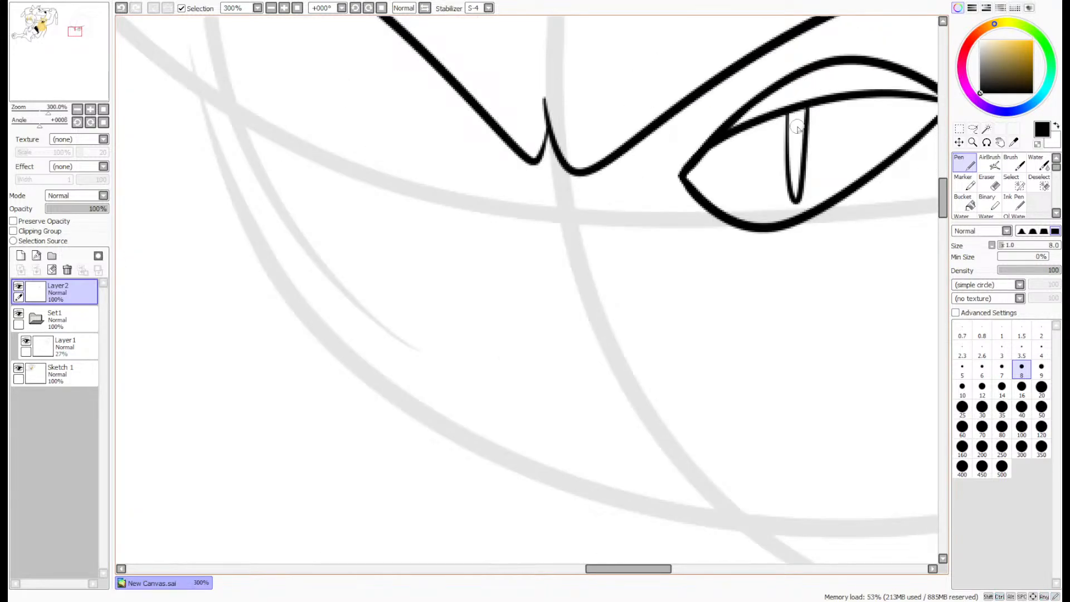
- Draw a short crease along the right eye's lower lid and a longer curved bag line beneath it
{"action": "scroll", "coordinate": [798, 143], "scroll_direction": "up", "scroll_amount": 2}
{"action": "left_click_drag", "start_coordinate": [48, 30], "coordinate": [51, 29]}
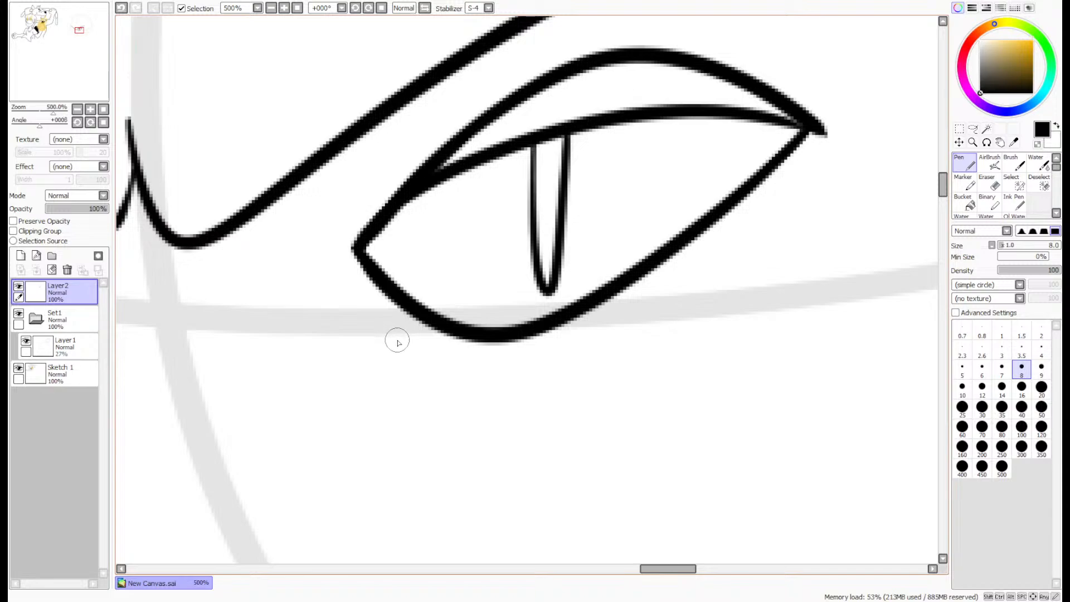
{"action": "mouse_move", "coordinate": [411, 312]}
{"action": "left_mouse_down"}
{"action": "mouse_move", "coordinate": [566, 346]}
{"action": "mouse_move", "coordinate": [726, 294]}
{"action": "left_mouse_up"}
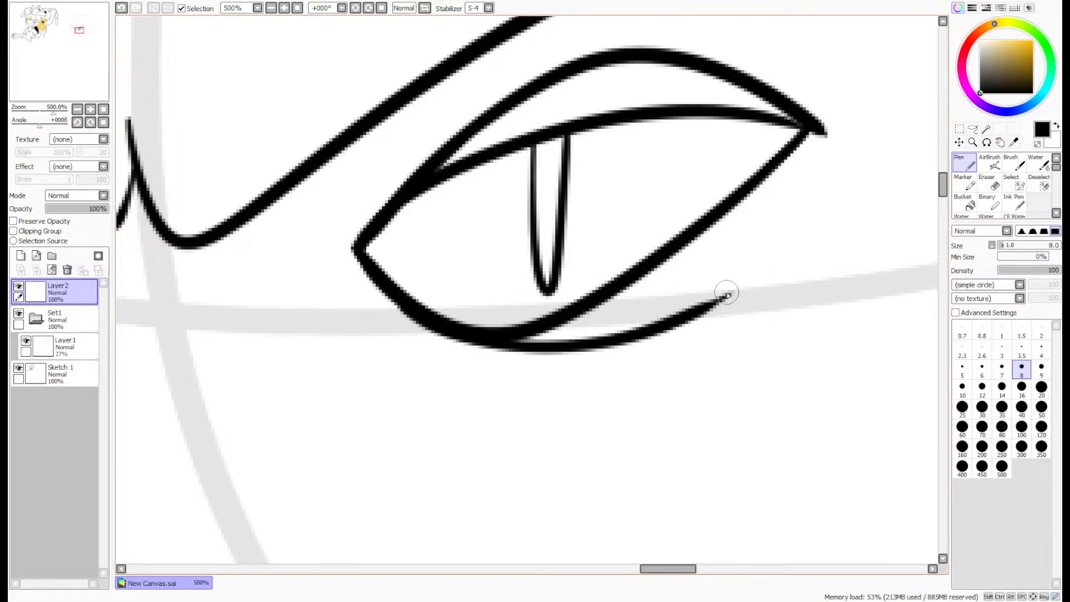
{"action": "key", "text": "ctrl+z"}
{"action": "mouse_move", "coordinate": [409, 312]}
{"action": "left_mouse_down"}
{"action": "mouse_move", "coordinate": [539, 345]}
{"action": "mouse_move", "coordinate": [766, 262]}
{"action": "left_mouse_up"}
{"action": "key", "text": "ctrl+z"}
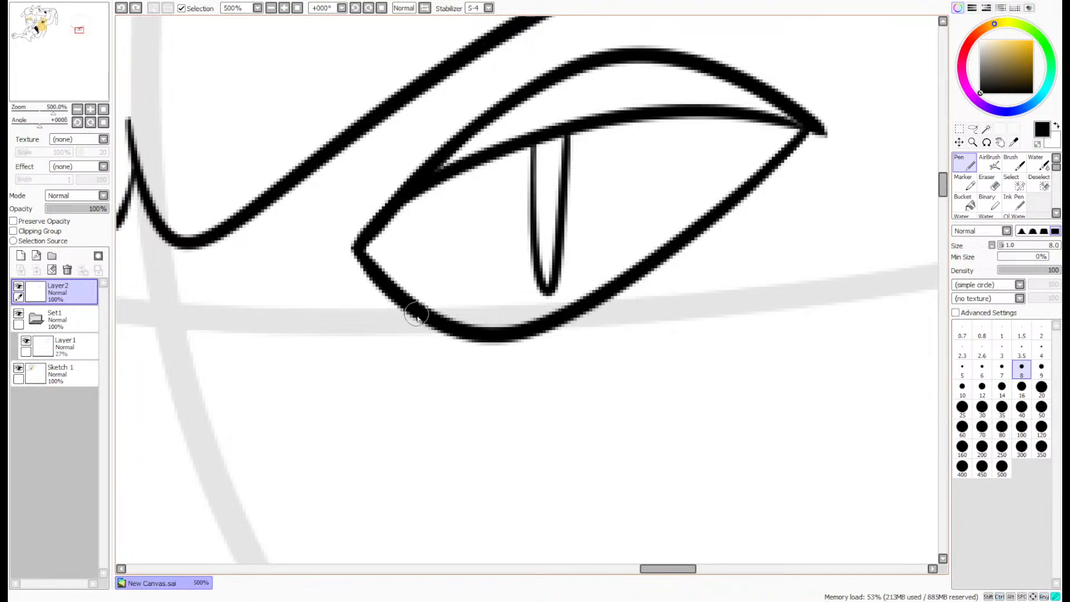
{"action": "mouse_move", "coordinate": [415, 314]}
{"action": "left_mouse_down"}
{"action": "mouse_move", "coordinate": [485, 339]}
{"action": "mouse_move", "coordinate": [741, 282]}
{"action": "left_mouse_up"}
{"action": "mouse_move", "coordinate": [383, 341]}
{"action": "left_mouse_down"}
{"action": "mouse_move", "coordinate": [471, 361]}
{"action": "mouse_move", "coordinate": [693, 358]}
{"action": "mouse_move", "coordinate": [878, 244]}
{"action": "left_mouse_up"}
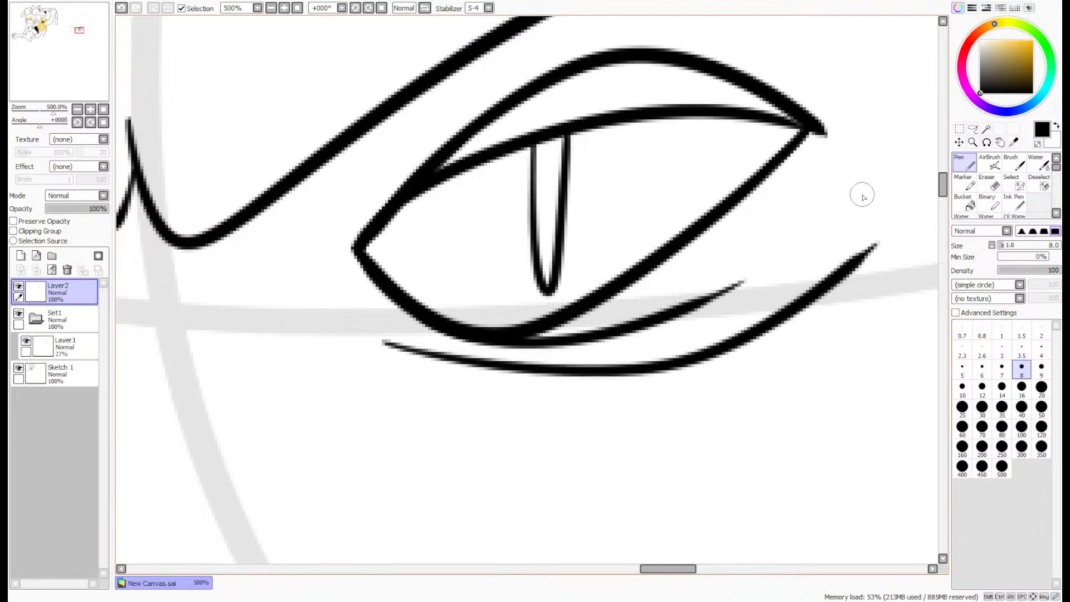
- Draw a tapered diagonal line rising outward from the right eye's outer corner
{"action": "left_click_drag", "start_coordinate": [47, 81], "coordinate": [50, 82]}
{"action": "left_click_drag", "start_coordinate": [649, 231], "coordinate": [499, 380]}
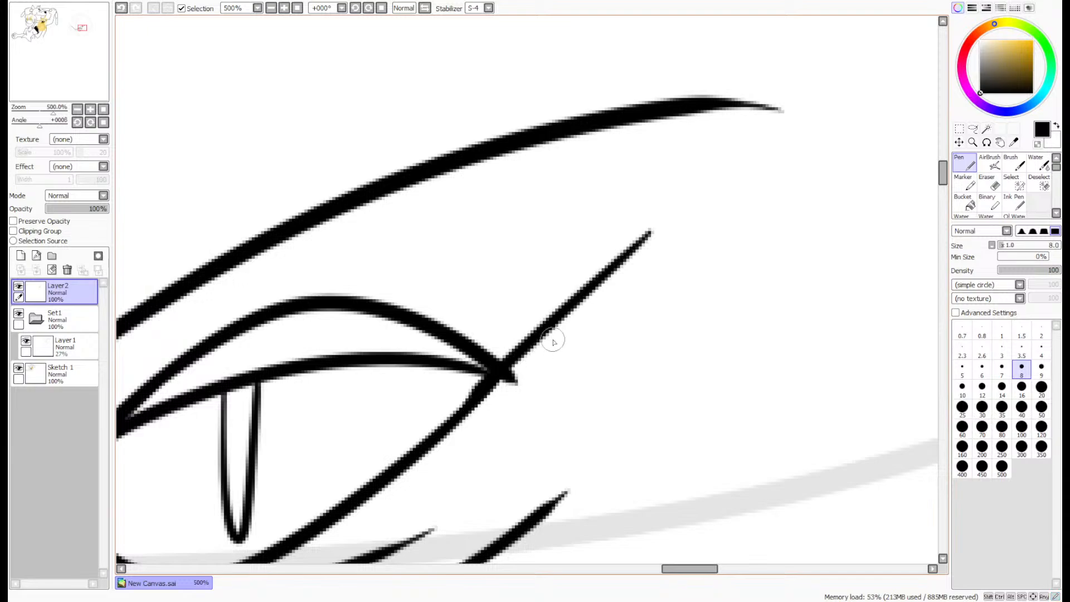
{"action": "key", "text": "ctrl+z"}
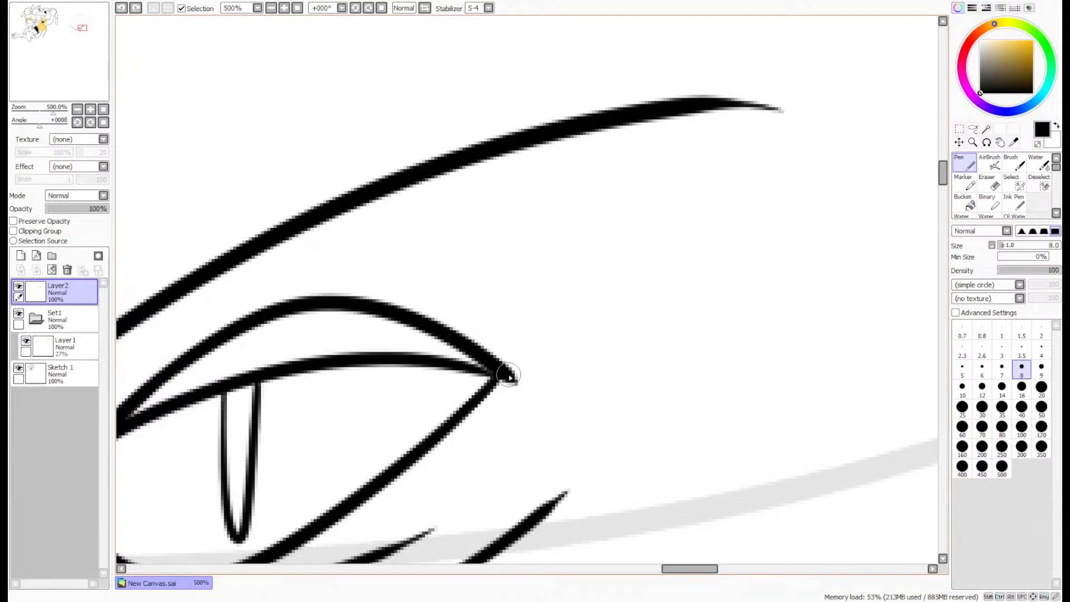
{"action": "left_click_drag", "start_coordinate": [674, 225], "coordinate": [486, 385]}
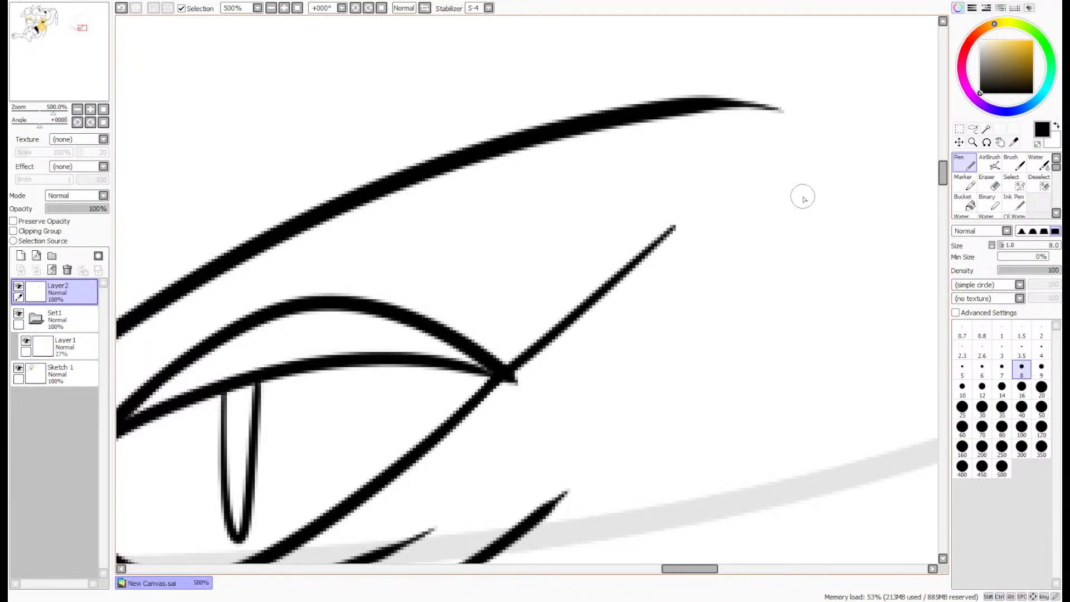
- Erase the stray tip at the right eye's outer corner with the size 4 eraser and touch up the lid lines with the pen
{"action": "key", "text": "e"}
{"action": "scroll", "coordinate": [529, 404], "scroll_direction": "up", "scroll_amount": 4}
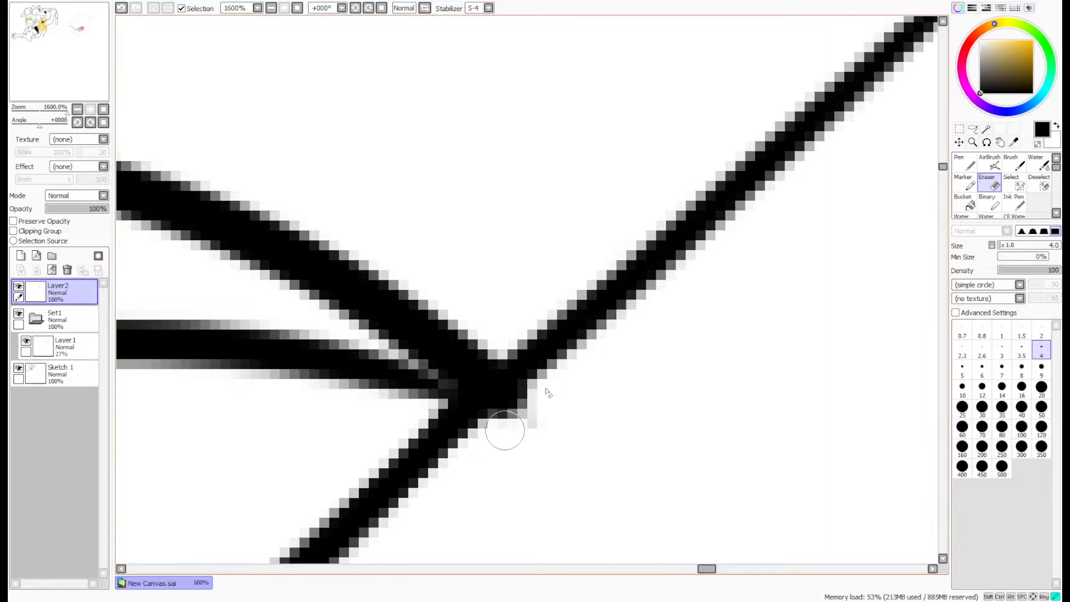
{"action": "mouse_move", "coordinate": [548, 393]}
{"action": "left_mouse_down"}
{"action": "mouse_move", "coordinate": [513, 410]}
{"action": "mouse_move", "coordinate": [529, 393]}
{"action": "left_mouse_up"}
{"action": "left_click", "coordinate": [964, 163]}
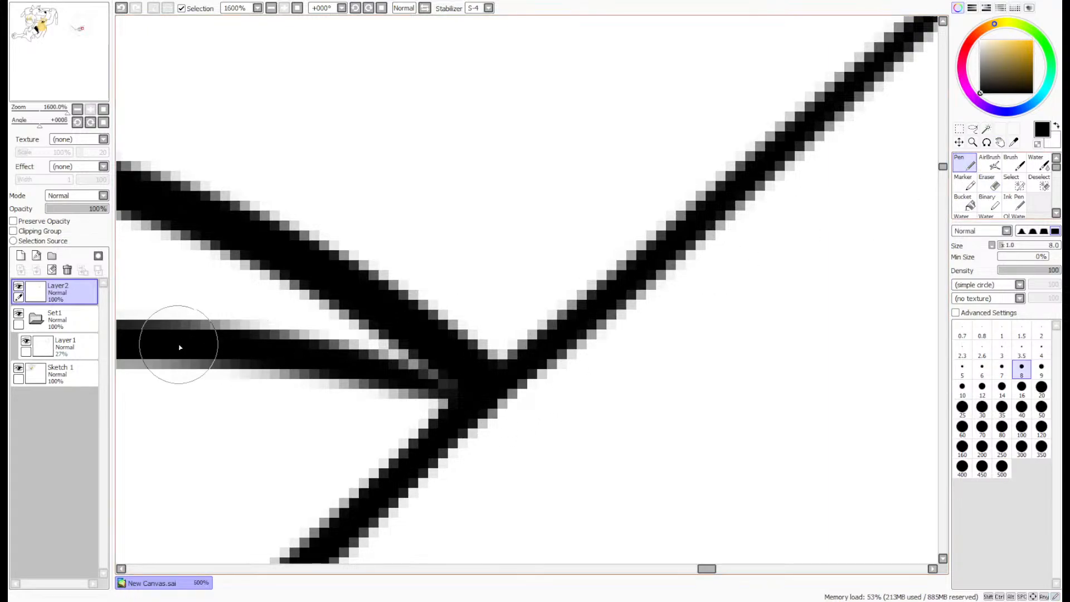
{"action": "left_click_drag", "start_coordinate": [179, 347], "coordinate": [501, 365]}
{"action": "scroll", "coordinate": [506, 359], "scroll_direction": "down", "scroll_amount": 3}
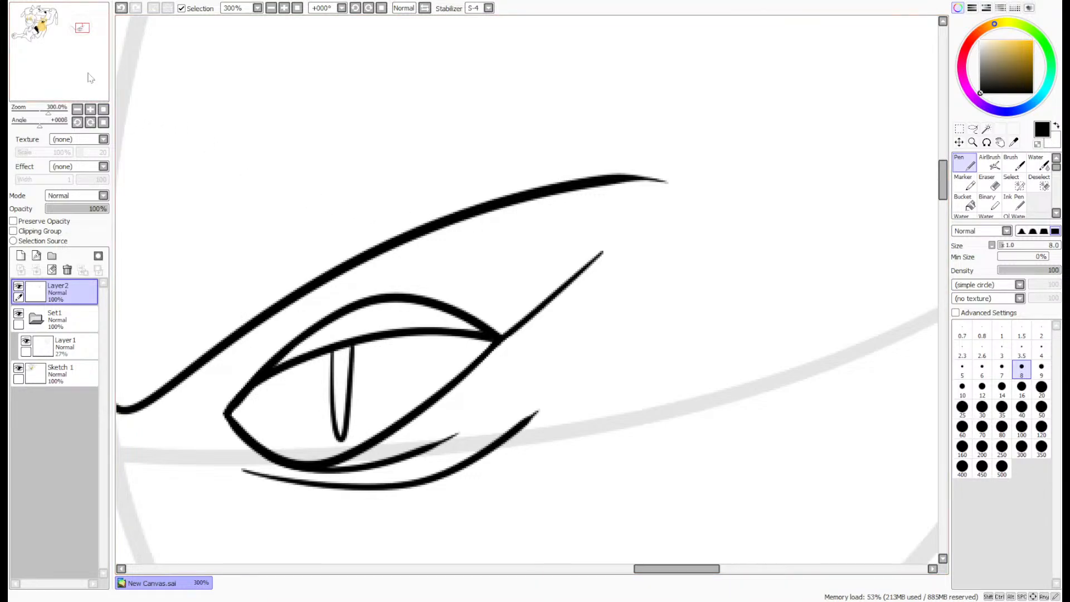
- Ink the upper lid line of the left eye beneath its brow, flattening toward the outer end
{"action": "mouse_move", "coordinate": [90, 78]}
{"action": "left_mouse_down"}
{"action": "mouse_move", "coordinate": [79, 76]}
{"action": "mouse_move", "coordinate": [83, 89]}
{"action": "left_mouse_up"}
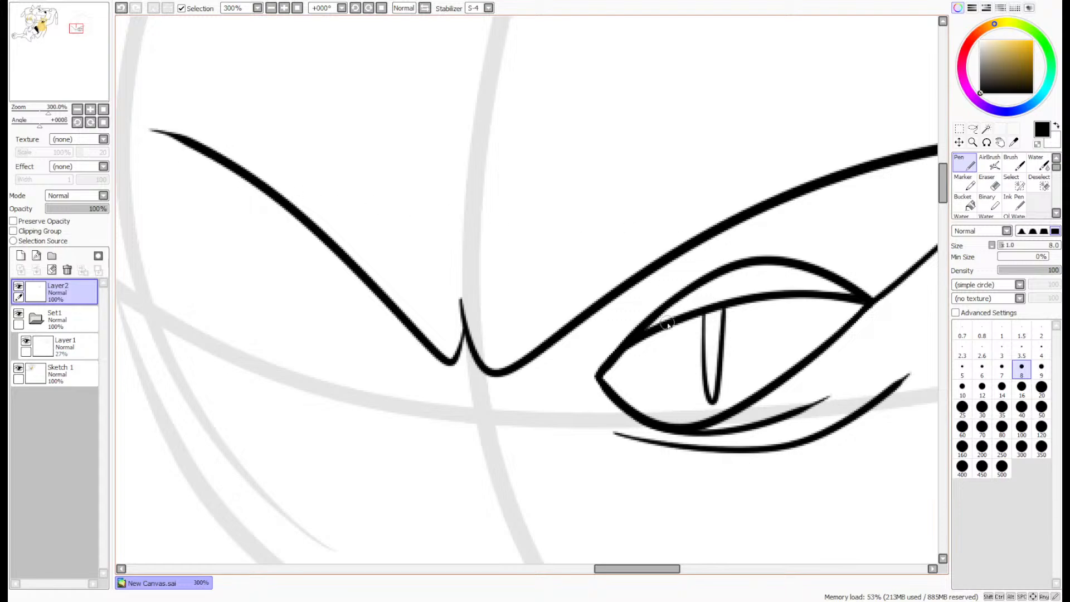
{"action": "mouse_move", "coordinate": [406, 365]}
{"action": "left_mouse_down"}
{"action": "mouse_move", "coordinate": [373, 333]}
{"action": "mouse_move", "coordinate": [227, 292]}
{"action": "left_mouse_up"}
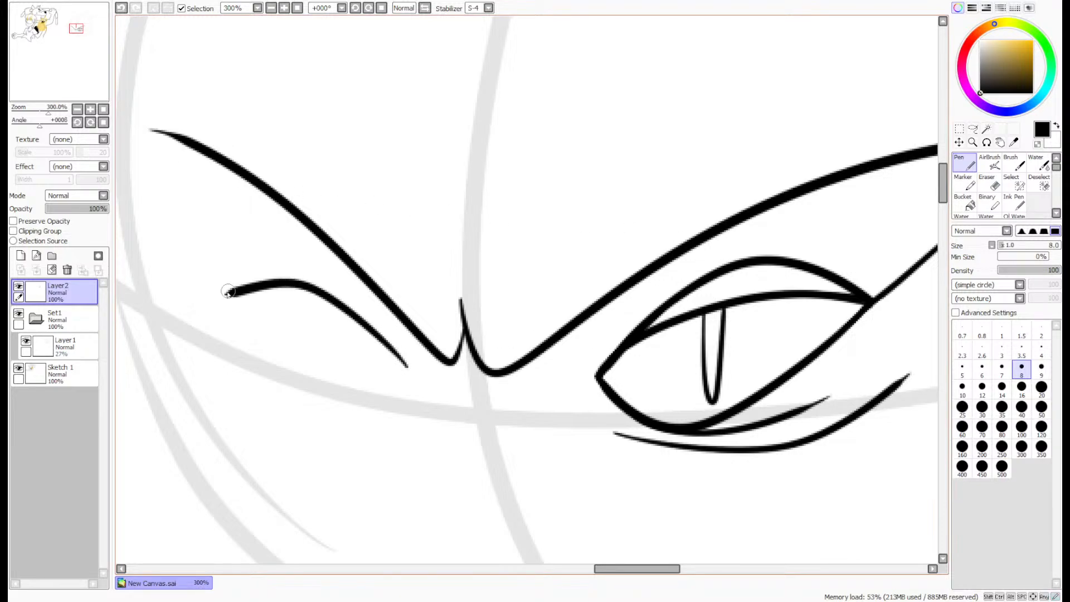
{"action": "key", "text": "ctrl+z"}
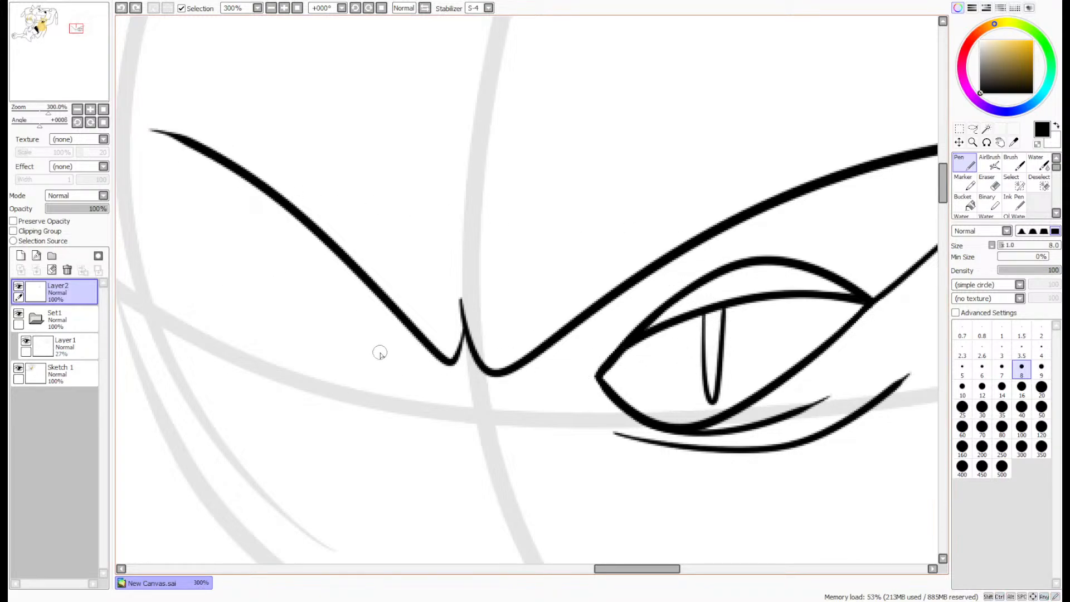
{"action": "mouse_move", "coordinate": [387, 360]}
{"action": "left_mouse_down"}
{"action": "mouse_move", "coordinate": [338, 297]}
{"action": "mouse_move", "coordinate": [252, 238]}
{"action": "mouse_move", "coordinate": [185, 241]}
{"action": "left_mouse_up"}
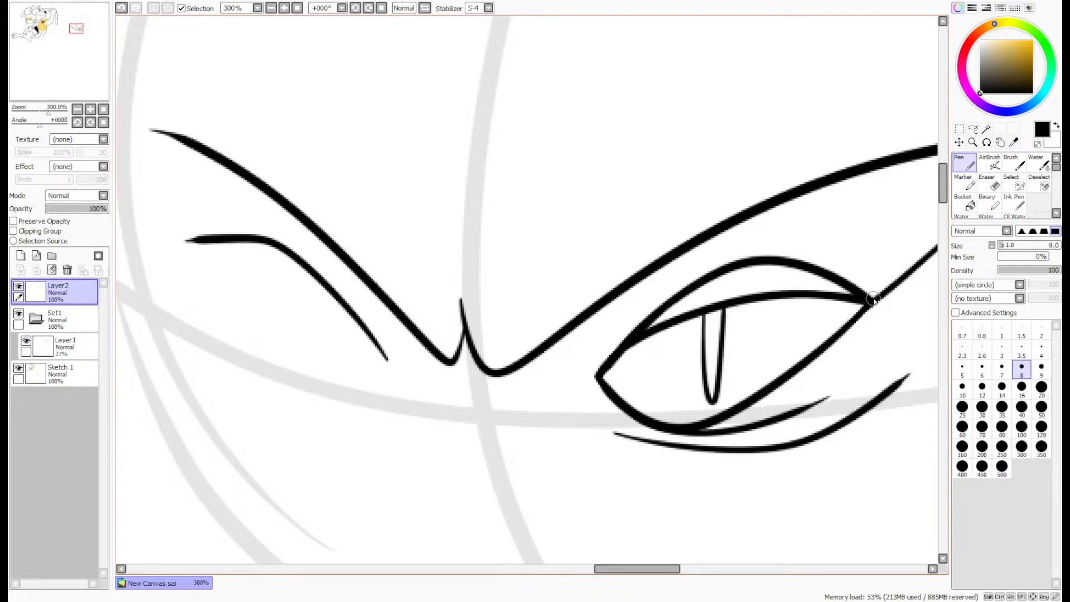
- Redraw the outer end of the left eye's upper lid as a downward slant and erase the old flat tip with the size 4 eraser
{"action": "scroll", "coordinate": [193, 272], "scroll_direction": "up", "scroll_amount": 2}
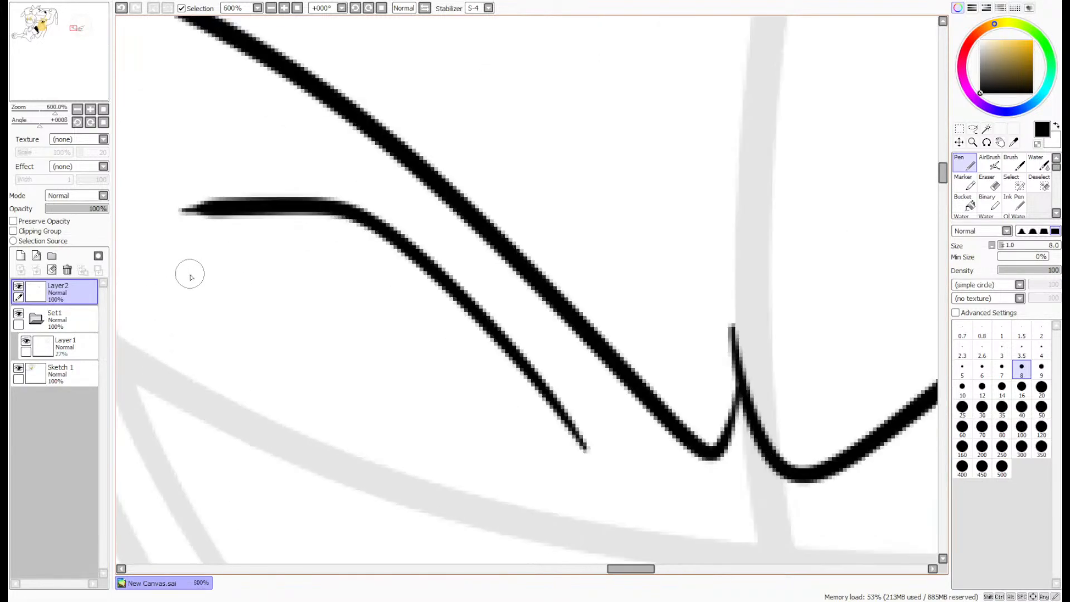
{"action": "mouse_move", "coordinate": [188, 273]}
{"action": "left_mouse_down"}
{"action": "mouse_move", "coordinate": [259, 231]}
{"action": "mouse_move", "coordinate": [335, 214]}
{"action": "mouse_move", "coordinate": [167, 290]}
{"action": "left_mouse_up"}
{"action": "key", "text": "ctrl+z"}
{"action": "left_click", "coordinate": [989, 181]}
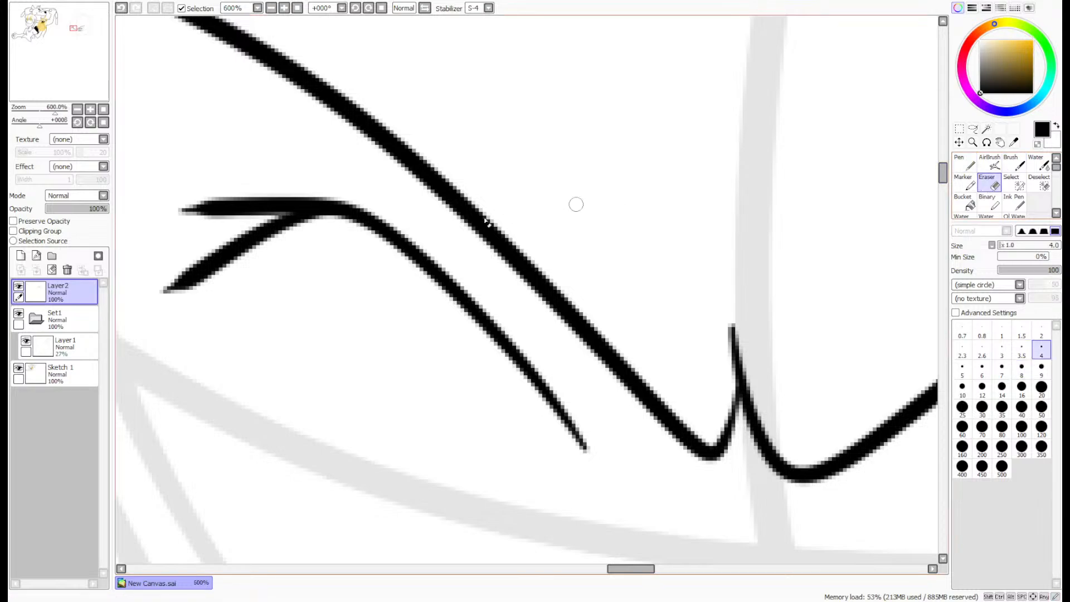
{"action": "mouse_move", "coordinate": [171, 207]}
{"action": "left_mouse_down"}
{"action": "mouse_move", "coordinate": [216, 189]}
{"action": "mouse_move", "coordinate": [210, 199]}
{"action": "mouse_move", "coordinate": [234, 209]}
{"action": "mouse_move", "coordinate": [311, 199]}
{"action": "mouse_move", "coordinate": [310, 189]}
{"action": "mouse_move", "coordinate": [168, 276]}
{"action": "left_mouse_up"}
{"action": "scroll", "coordinate": [762, 265], "scroll_direction": "down", "scroll_amount": 2}
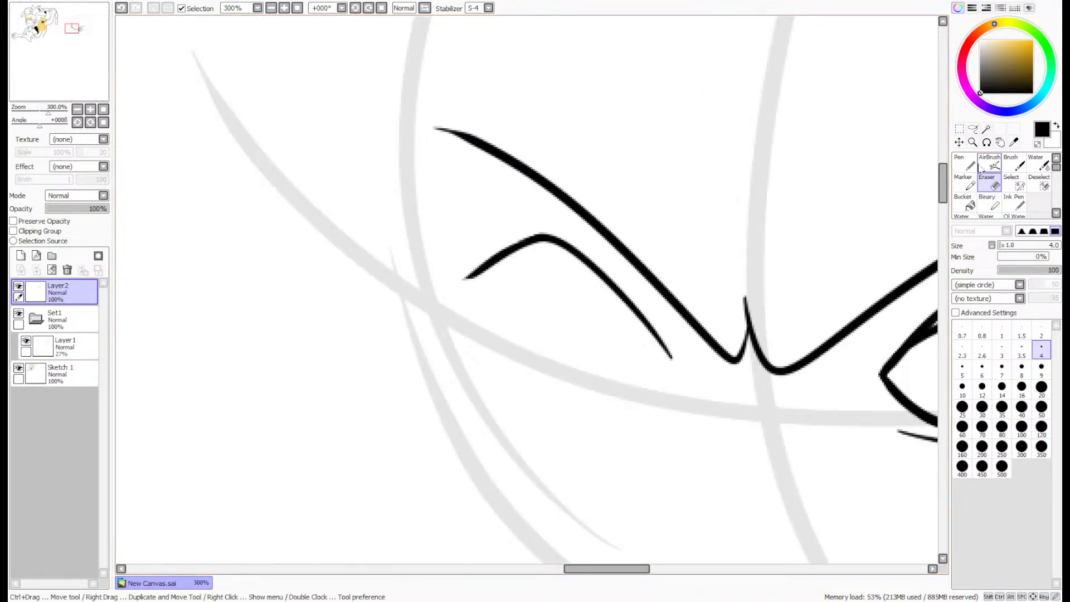
- Ink the left eye's lower lid with the size 8 pen as a rounded curve from the inner corner up to the outer end
{"action": "left_click", "coordinate": [964, 163]}
{"action": "left_click_drag", "start_coordinate": [60, 58], "coordinate": [63, 60]}
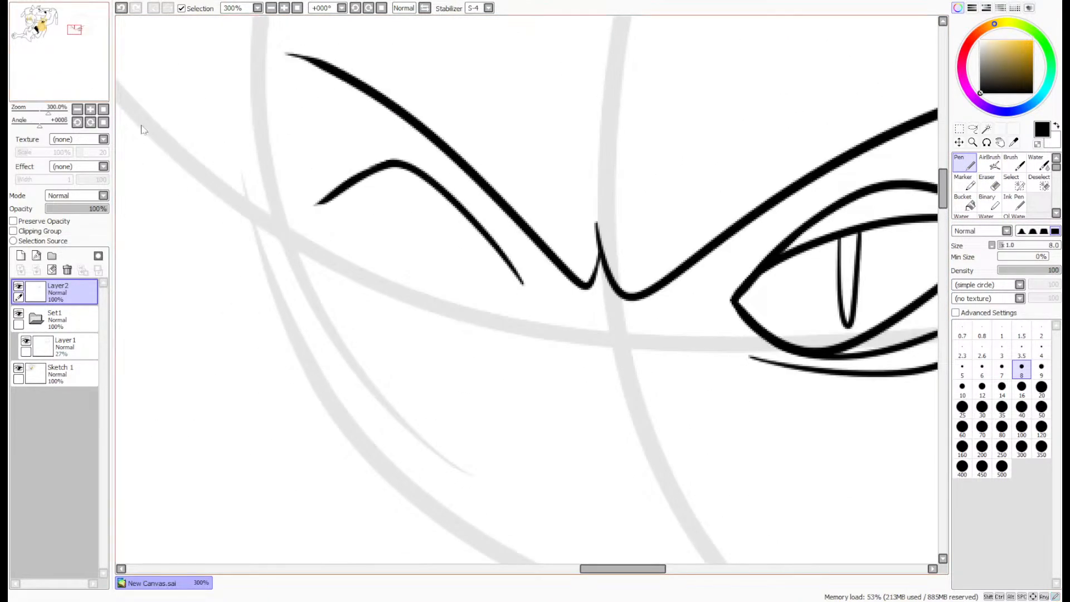
{"action": "scroll", "coordinate": [516, 265], "scroll_direction": "up", "scroll_amount": 2}
{"action": "mouse_move", "coordinate": [493, 248]}
{"action": "left_mouse_down"}
{"action": "mouse_move", "coordinate": [535, 320]}
{"action": "mouse_move", "coordinate": [423, 330]}
{"action": "left_mouse_up"}
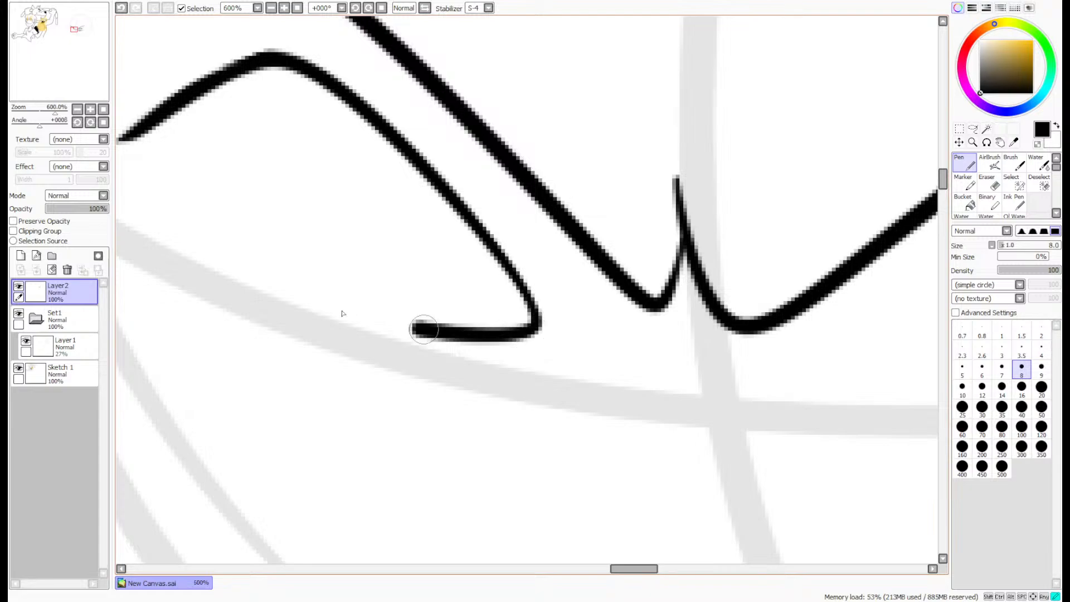
{"action": "left_click_drag", "start_coordinate": [342, 313], "coordinate": [163, 135]}
{"action": "key", "text": "ctrl+z"}
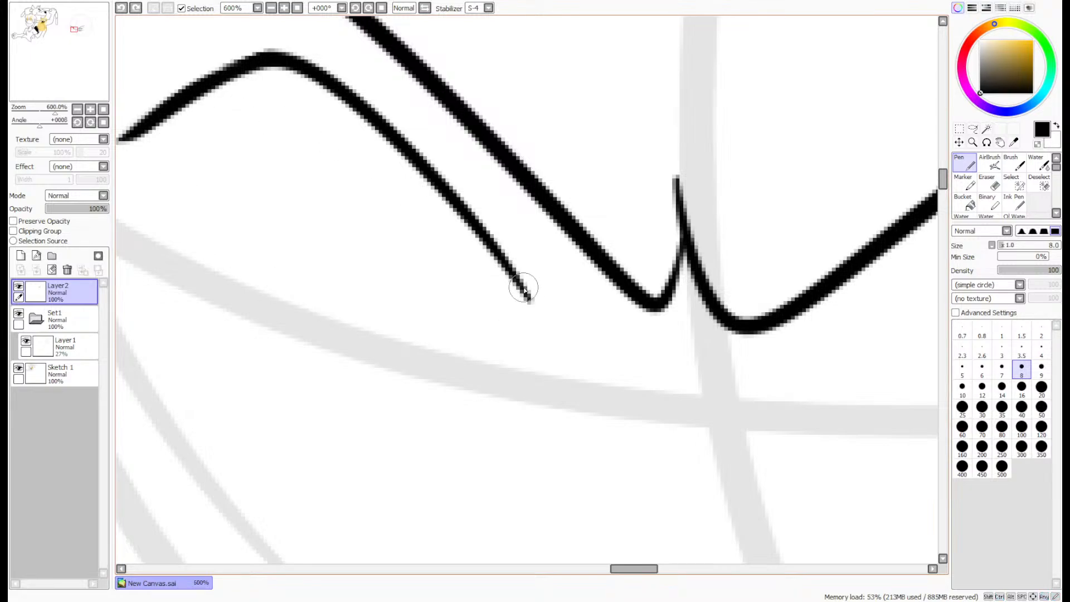
{"action": "mouse_move", "coordinate": [523, 289]}
{"action": "left_mouse_down"}
{"action": "mouse_move", "coordinate": [535, 314]}
{"action": "mouse_move", "coordinate": [342, 334]}
{"action": "mouse_move", "coordinate": [210, 210]}
{"action": "mouse_move", "coordinate": [165, 126]}
{"action": "left_mouse_up"}
{"action": "scroll", "coordinate": [616, 212], "scroll_direction": "down", "scroll_amount": 2}
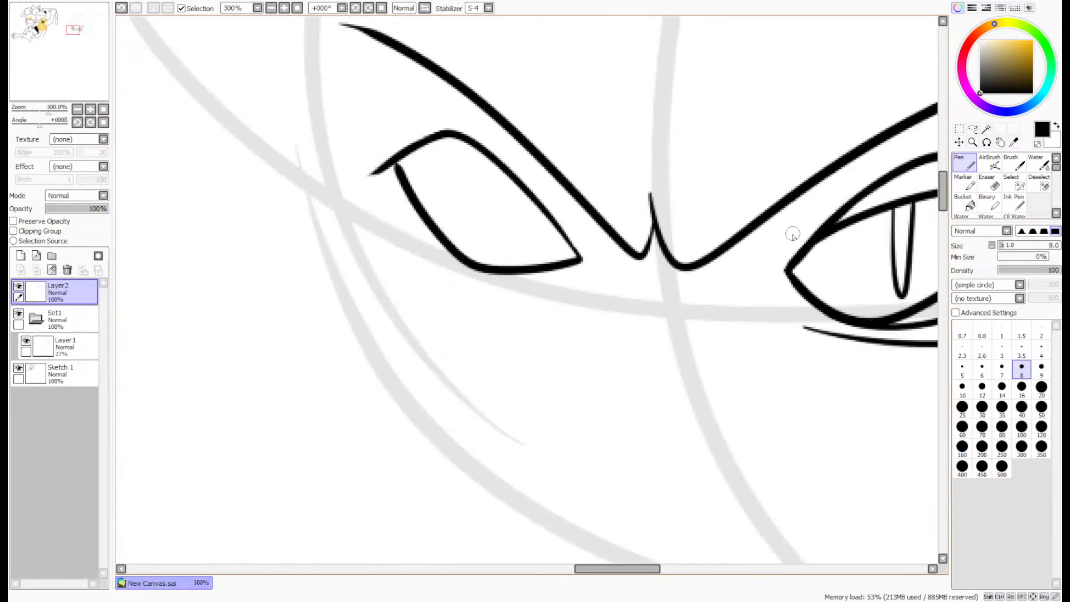
{"action": "left_click_drag", "start_coordinate": [42, 77], "coordinate": [45, 76]}
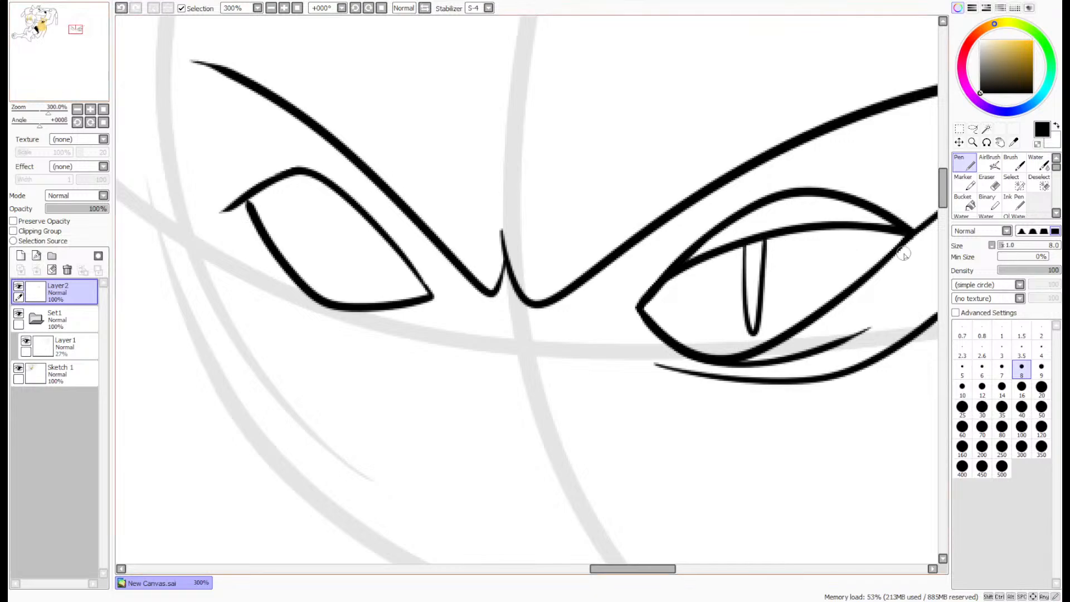
{"action": "key", "text": "ctrl+z"}
{"action": "mouse_move", "coordinate": [432, 295]}
{"action": "left_mouse_down"}
{"action": "mouse_move", "coordinate": [357, 303]}
{"action": "mouse_move", "coordinate": [246, 201]}
{"action": "left_mouse_up"}
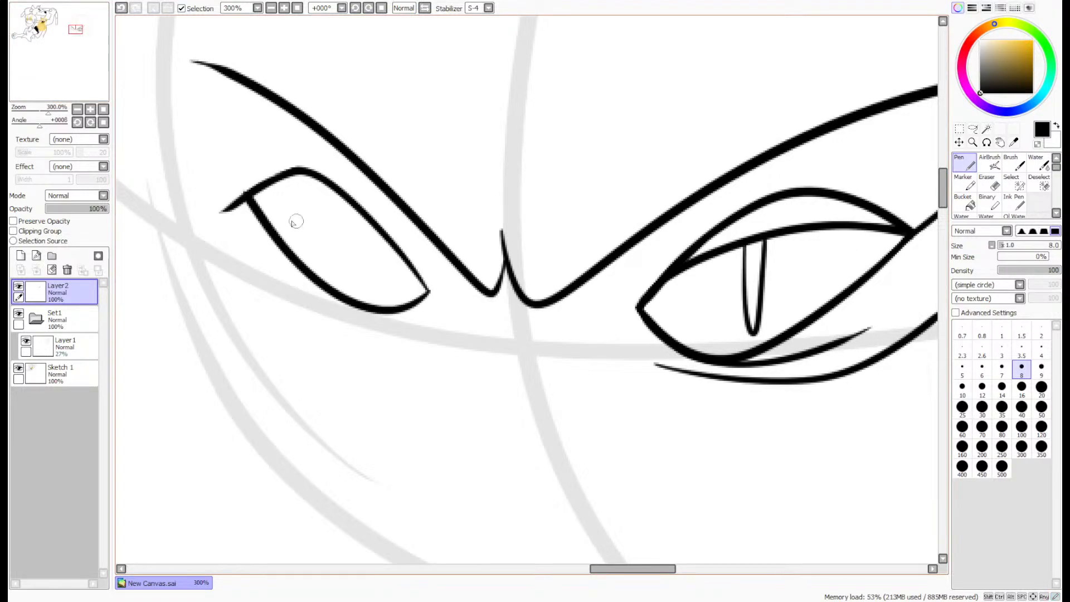
- Erase the upper lid's overshoot at the left eye's outer corner to leave a clean point
{"action": "scroll", "coordinate": [821, 230], "scroll_direction": "down", "scroll_amount": 2}
{"action": "scroll", "coordinate": [296, 201], "scroll_direction": "up", "scroll_amount": 6}
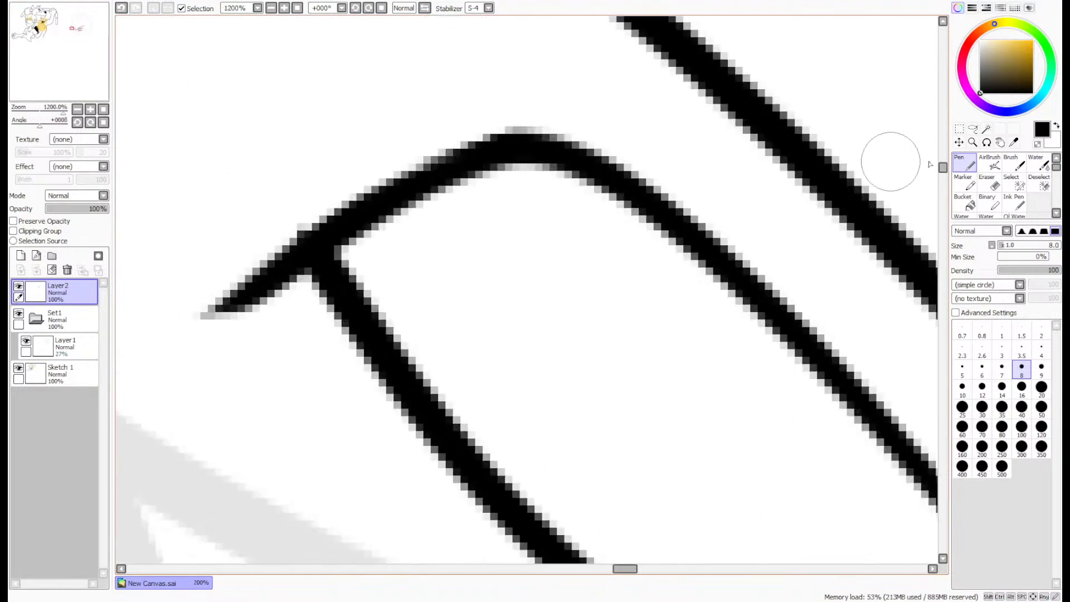
{"action": "left_click", "coordinate": [988, 187]}
{"action": "mouse_move", "coordinate": [212, 313]}
{"action": "left_mouse_down"}
{"action": "mouse_move", "coordinate": [222, 322]}
{"action": "mouse_move", "coordinate": [277, 310]}
{"action": "mouse_move", "coordinate": [299, 299]}
{"action": "mouse_move", "coordinate": [296, 282]}
{"action": "left_mouse_up"}
{"action": "mouse_move", "coordinate": [288, 211]}
{"action": "left_mouse_down"}
{"action": "mouse_move", "coordinate": [303, 211]}
{"action": "mouse_move", "coordinate": [297, 224]}
{"action": "left_mouse_up"}
{"action": "scroll", "coordinate": [297, 205], "scroll_direction": "down", "scroll_amount": 1}
{"action": "scroll", "coordinate": [415, 214], "scroll_direction": "down", "scroll_amount": 2}
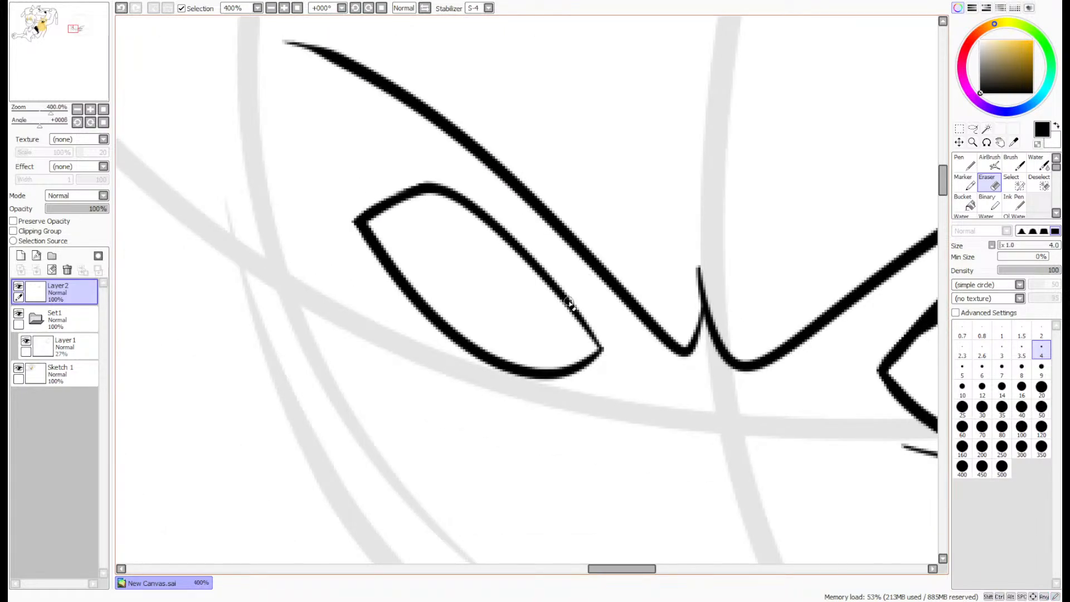
- Draw a short crease along the left eye's lower lid and a longer curved bag line beneath it with the pen
{"action": "key", "text": "n"}
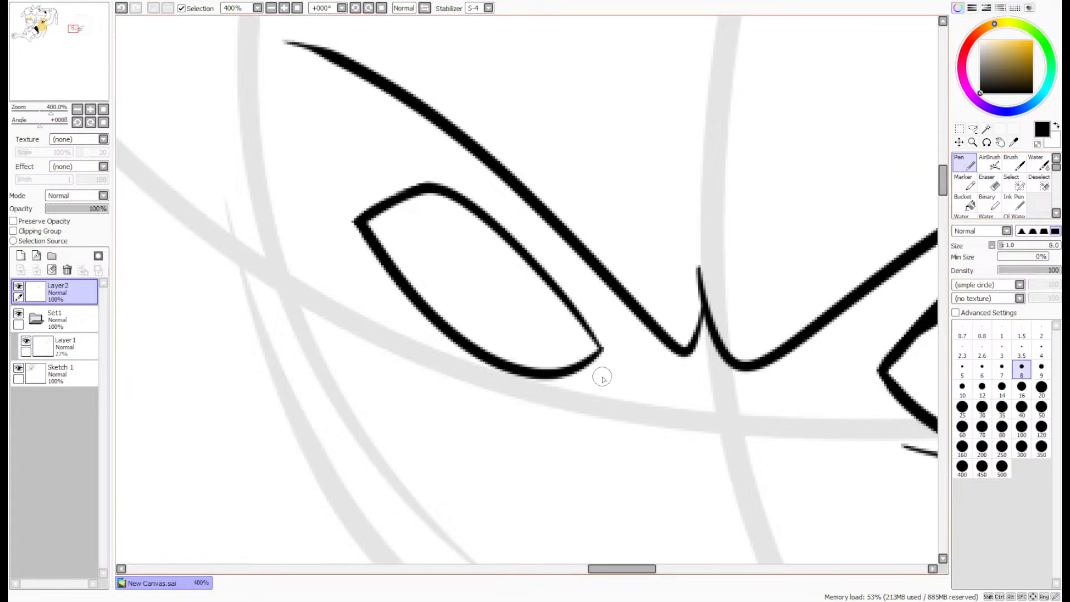
{"action": "mouse_move", "coordinate": [603, 374]}
{"action": "left_mouse_down"}
{"action": "mouse_move", "coordinate": [535, 411]}
{"action": "mouse_move", "coordinate": [371, 309]}
{"action": "left_mouse_up"}
{"action": "key", "text": "ctrl+z"}
{"action": "left_click_drag", "start_coordinate": [600, 351], "coordinate": [448, 387]}
{"action": "mouse_move", "coordinate": [597, 388]}
{"action": "left_mouse_down"}
{"action": "mouse_move", "coordinate": [384, 359]}
{"action": "mouse_move", "coordinate": [345, 314]}
{"action": "left_mouse_up"}
- Draw a curved inner lid line across the left eye from its inner corner to its outer corner
{"action": "left_click_drag", "start_coordinate": [60, 91], "coordinate": [61, 90]}
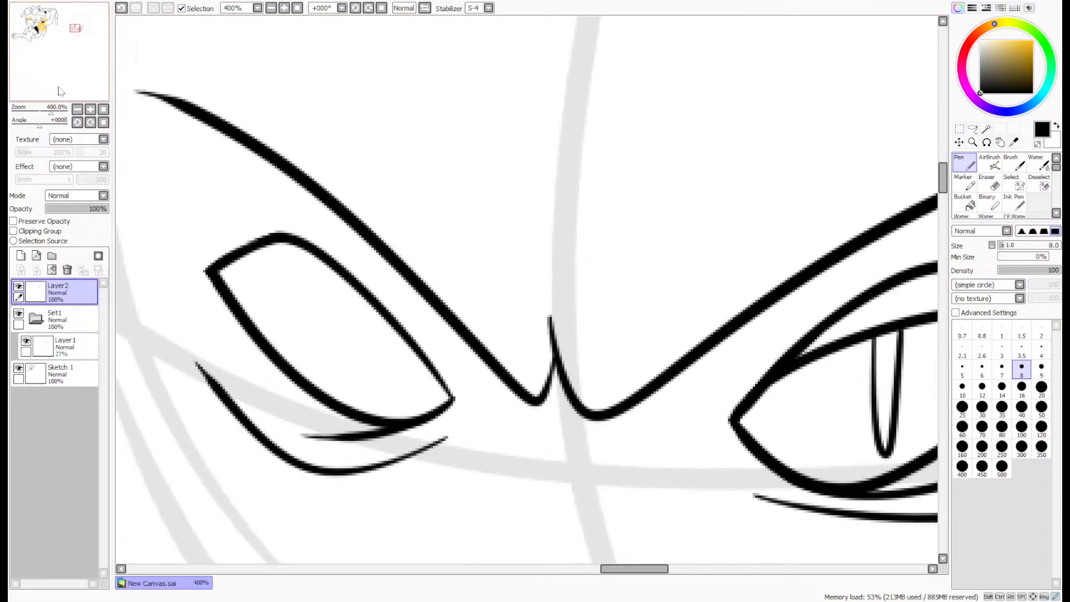
{"action": "mouse_move", "coordinate": [450, 395]}
{"action": "left_mouse_down"}
{"action": "mouse_move", "coordinate": [369, 324]}
{"action": "mouse_move", "coordinate": [210, 269]}
{"action": "left_mouse_up"}
{"action": "scroll", "coordinate": [622, 218], "scroll_direction": "down", "scroll_amount": 1}
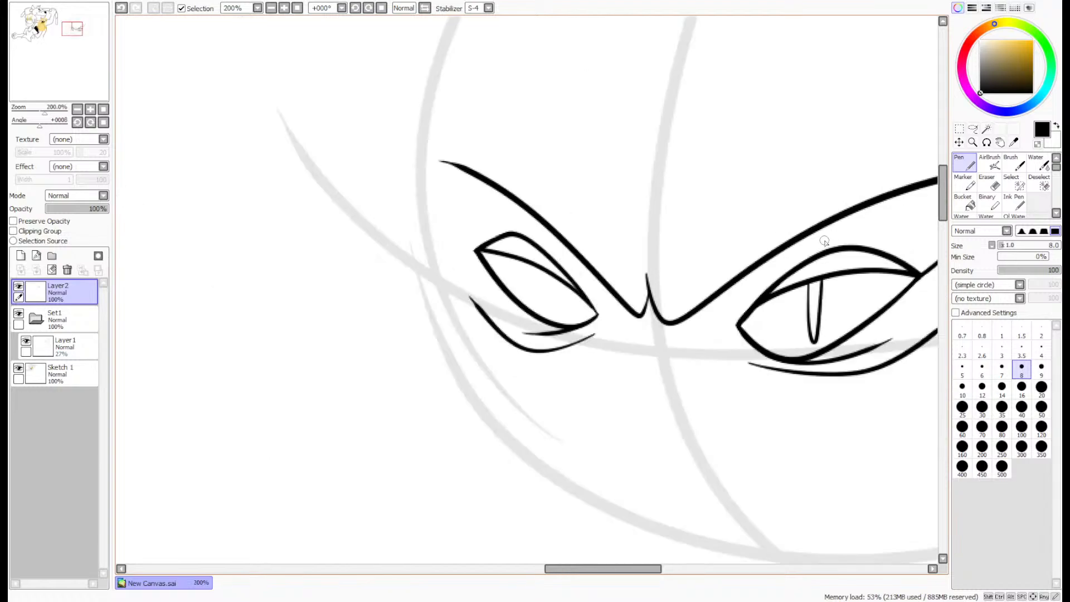
- Add a short line rising from the left eye's outer corner and a narrow slit pupil under its inner lid line
{"action": "scroll", "coordinate": [605, 185], "scroll_direction": "up", "scroll_amount": 4}
{"action": "mouse_move", "coordinate": [388, 132]}
{"action": "left_mouse_down"}
{"action": "mouse_move", "coordinate": [389, 187]}
{"action": "mouse_move", "coordinate": [408, 236]}
{"action": "left_mouse_up"}
{"action": "mouse_move", "coordinate": [746, 381]}
{"action": "left_mouse_down"}
{"action": "mouse_move", "coordinate": [788, 455]}
{"action": "mouse_move", "coordinate": [801, 399]}
{"action": "left_mouse_up"}
{"action": "scroll", "coordinate": [800, 393], "scroll_direction": "down", "scroll_amount": 4}
{"action": "left_click_drag", "start_coordinate": [62, 62], "coordinate": [70, 67]}
{"action": "scroll", "coordinate": [134, 98], "scroll_direction": "up", "scroll_amount": 3}
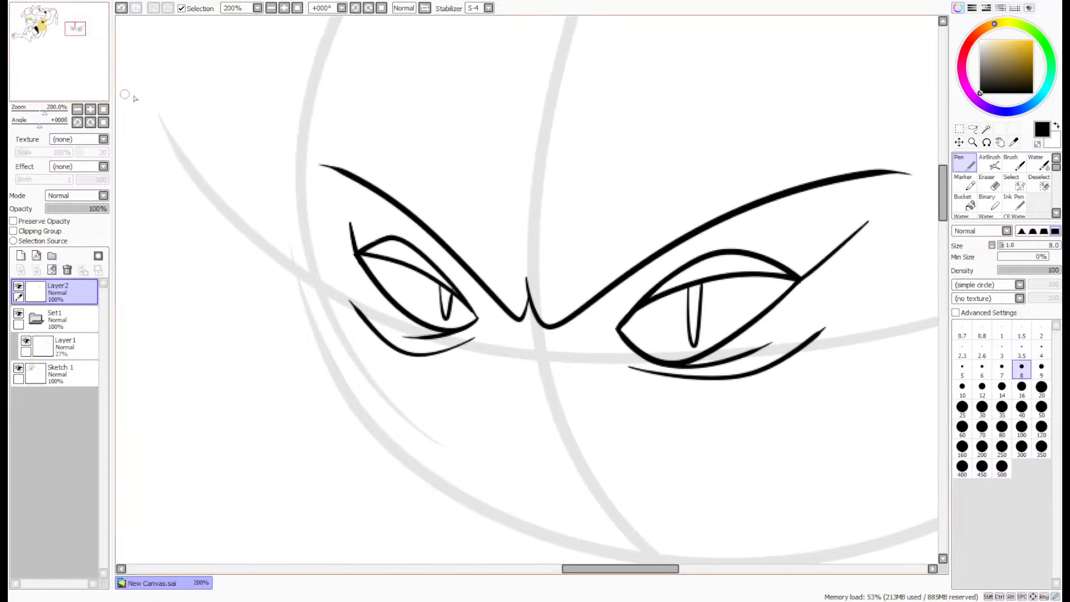
- Lasso the whole right eye with its bag line and move it up and inward against the brow
{"action": "scroll", "coordinate": [824, 267], "scroll_direction": "up", "scroll_amount": 2}
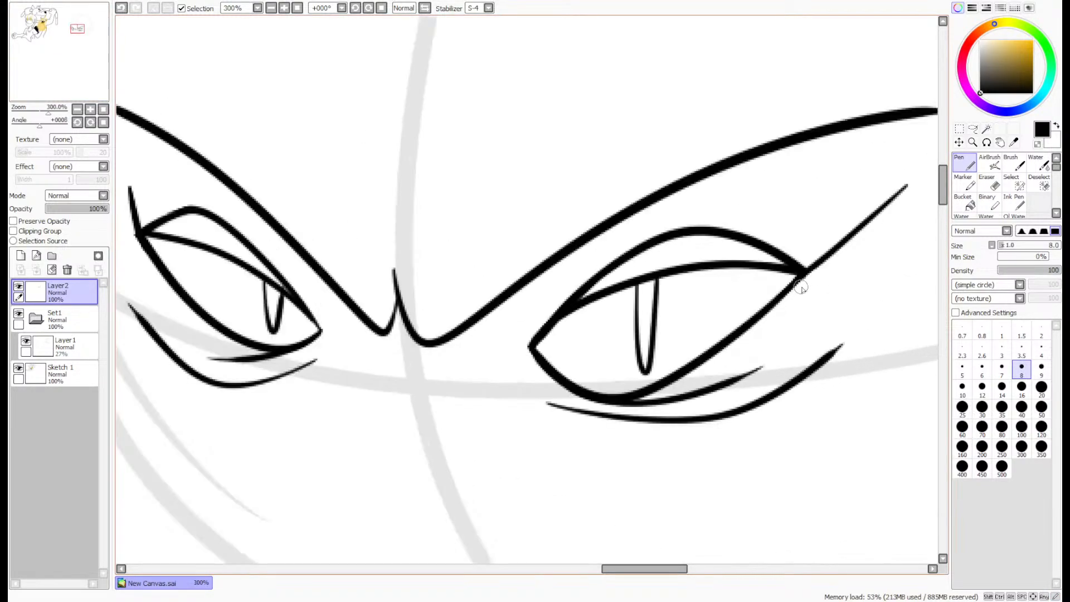
{"action": "scroll", "coordinate": [988, 133], "scroll_direction": "down", "scroll_amount": 2}
{"action": "left_click", "coordinate": [975, 131]}
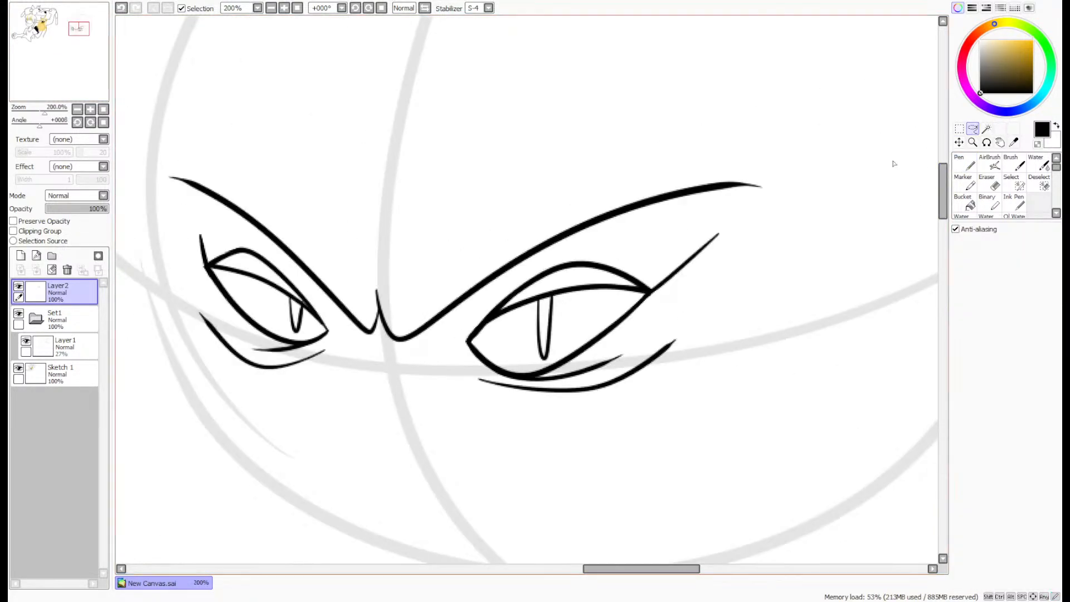
{"action": "mouse_move", "coordinate": [435, 418]}
{"action": "left_mouse_down"}
{"action": "mouse_move", "coordinate": [691, 379]}
{"action": "mouse_move", "coordinate": [771, 242]}
{"action": "left_mouse_up"}
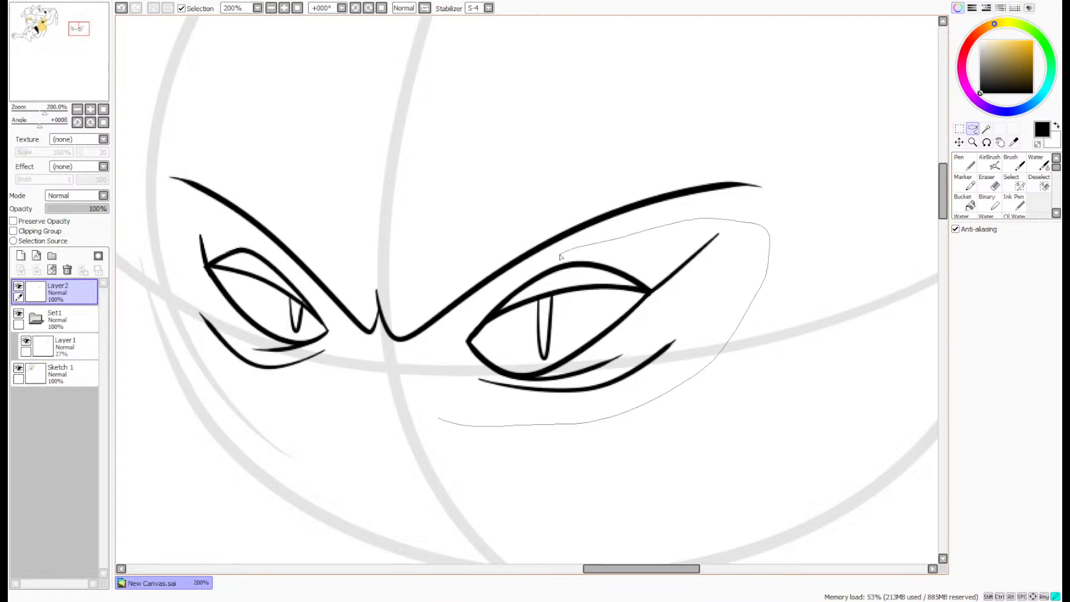
{"action": "left_click_drag", "start_coordinate": [452, 341], "coordinate": [428, 410]}
{"action": "left_click_drag", "start_coordinate": [594, 315], "coordinate": [571, 302]}
- Lasso the whole left eye with its bag line, move it inward against its brow, and deselect it
{"action": "mouse_move", "coordinate": [344, 347]}
{"action": "left_mouse_down"}
{"action": "mouse_move", "coordinate": [257, 405]}
{"action": "mouse_move", "coordinate": [195, 218]}
{"action": "left_mouse_up"}
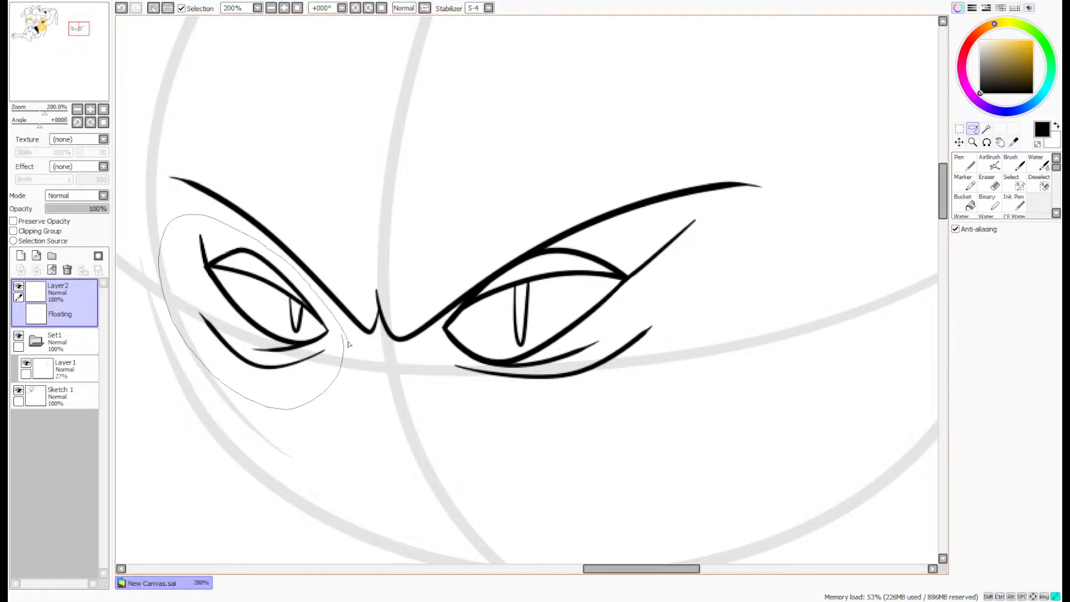
{"action": "left_click_drag", "start_coordinate": [348, 343], "coordinate": [341, 359]}
{"action": "left_click_drag", "start_coordinate": [336, 358], "coordinate": [352, 344]}
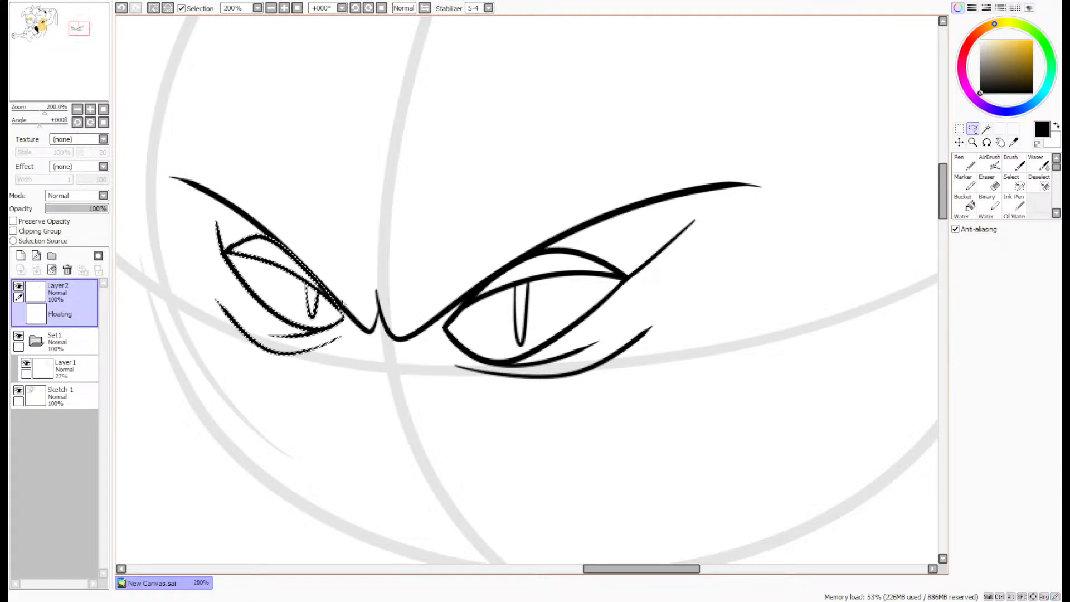
{"action": "left_click_drag", "start_coordinate": [335, 306], "coordinate": [347, 318]}
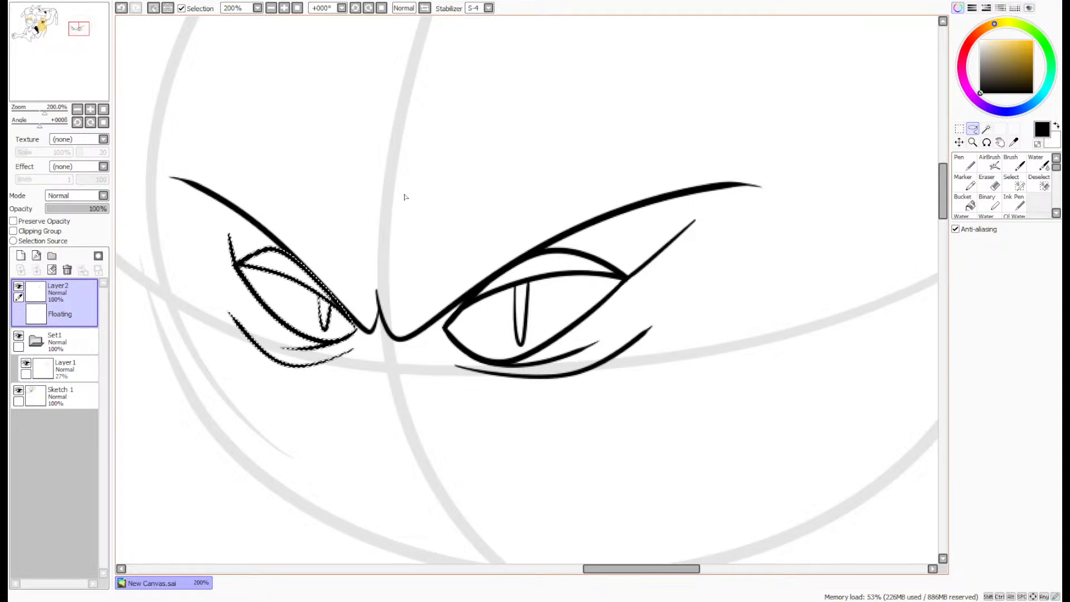
{"action": "key", "text": "ctrl+d"}
{"action": "scroll", "coordinate": [430, 167], "scroll_direction": "down", "scroll_amount": 2}
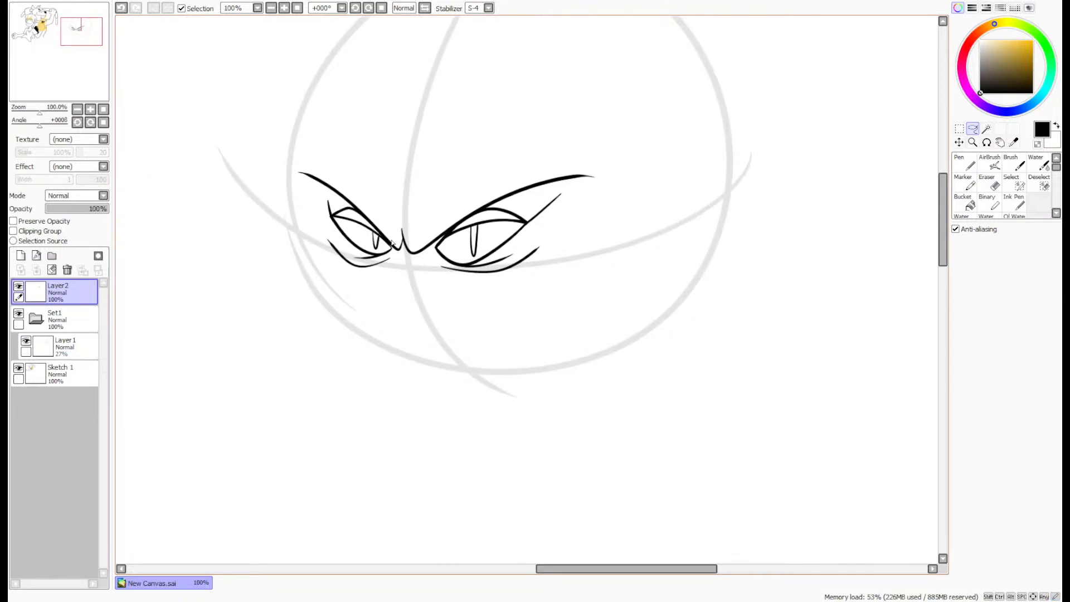
- Draw the front of the muzzle with the size 8 pen as an outward-bowed curve running down from between the eyes
{"action": "scroll", "coordinate": [392, 243], "scroll_direction": "up", "scroll_amount": 2}
{"action": "left_click", "coordinate": [956, 167]}
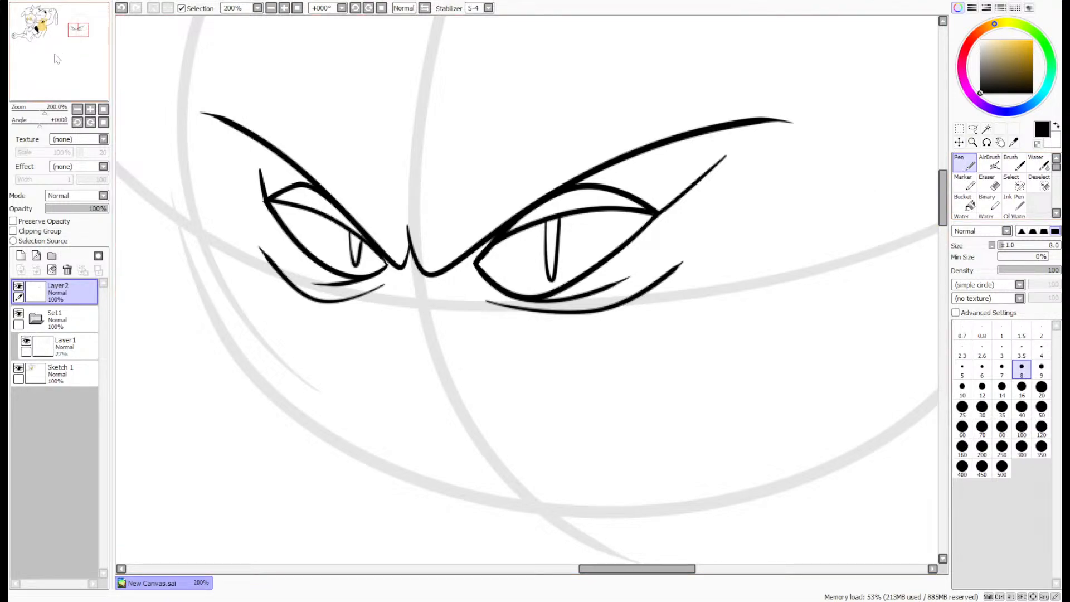
{"action": "left_click_drag", "start_coordinate": [55, 54], "coordinate": [56, 55]}
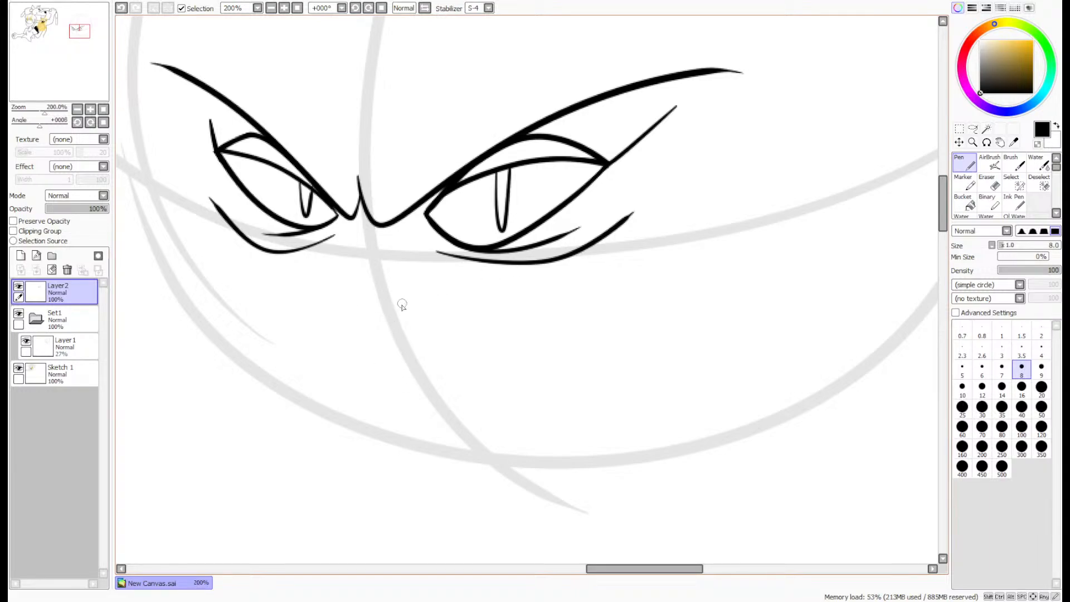
{"action": "mouse_move", "coordinate": [366, 268]}
{"action": "left_mouse_down"}
{"action": "mouse_move", "coordinate": [332, 344]}
{"action": "mouse_move", "coordinate": [363, 438]}
{"action": "left_mouse_up"}
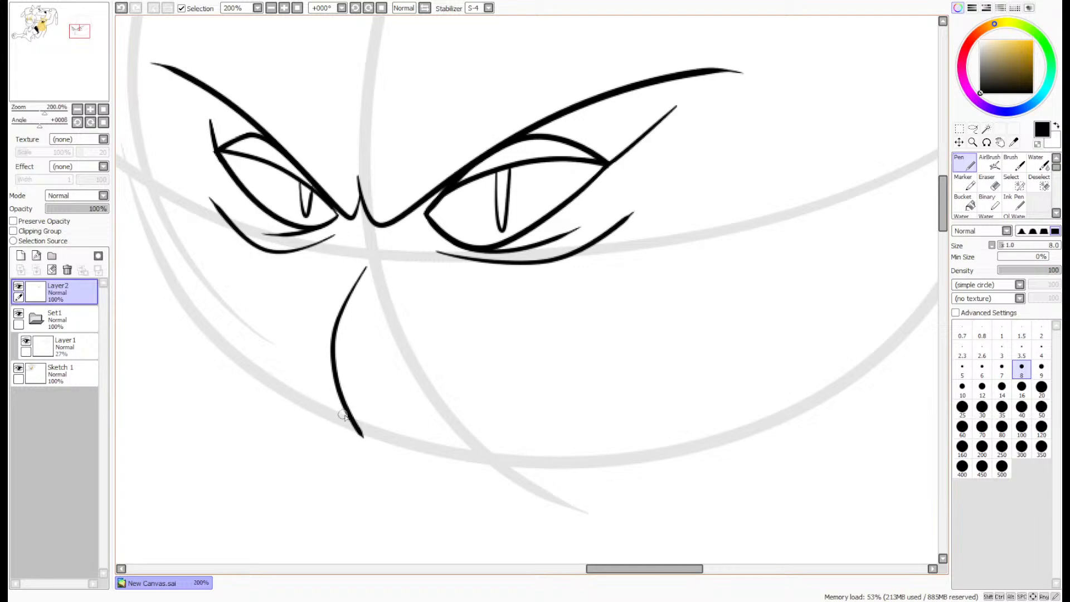
{"action": "scroll", "coordinate": [474, 429], "scroll_direction": "down", "scroll_amount": 1}
{"action": "mouse_move", "coordinate": [386, 439]}
{"action": "left_mouse_down"}
{"action": "mouse_move", "coordinate": [496, 441]}
{"action": "mouse_move", "coordinate": [623, 360]}
{"action": "mouse_move", "coordinate": [708, 349]}
{"action": "mouse_move", "coordinate": [758, 178]}
{"action": "left_mouse_up"}
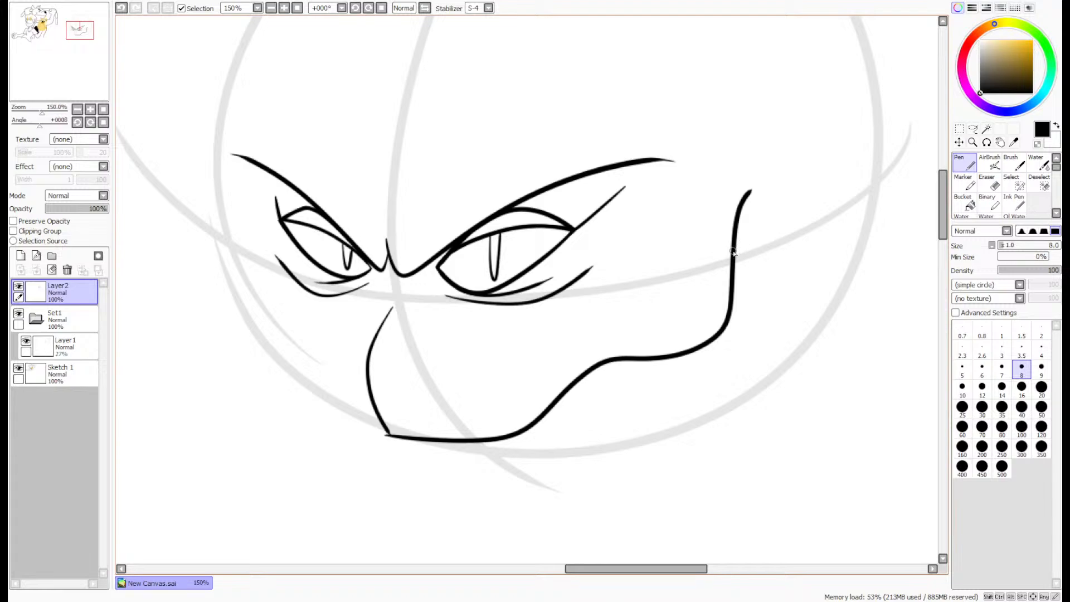
{"action": "key", "text": "ctrl+z"}
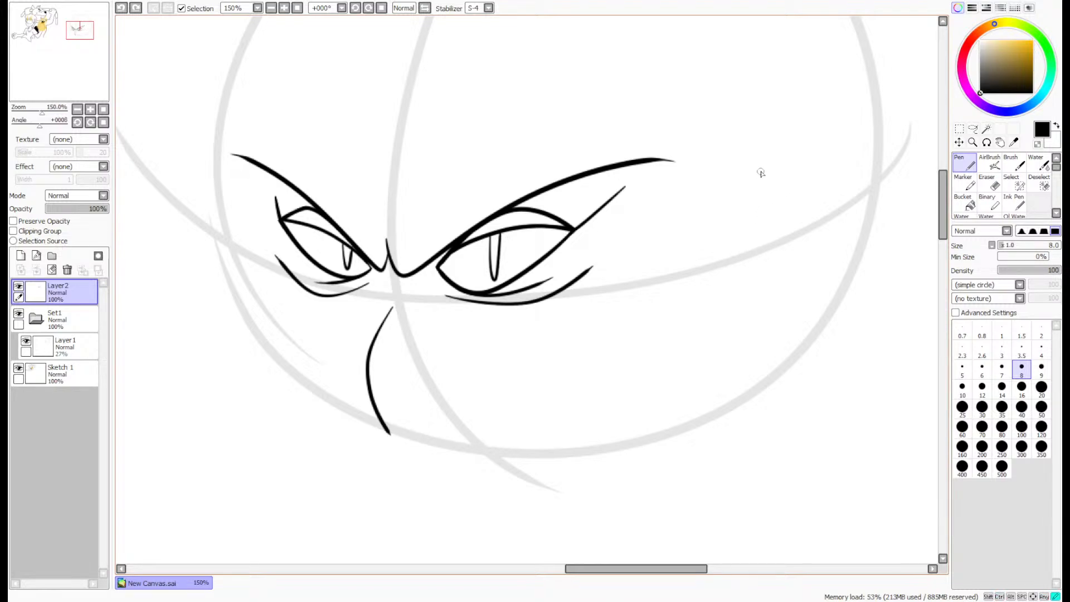
{"action": "left_click_drag", "start_coordinate": [772, 209], "coordinate": [773, 210]}
{"action": "key", "text": "ctrl+z"}
- Draw the mouth line from a hooked corner beyond the right eye down in a wavy sweep and around to the muzzle curve's lower end
{"action": "left_click_drag", "start_coordinate": [762, 210], "coordinate": [694, 283]}
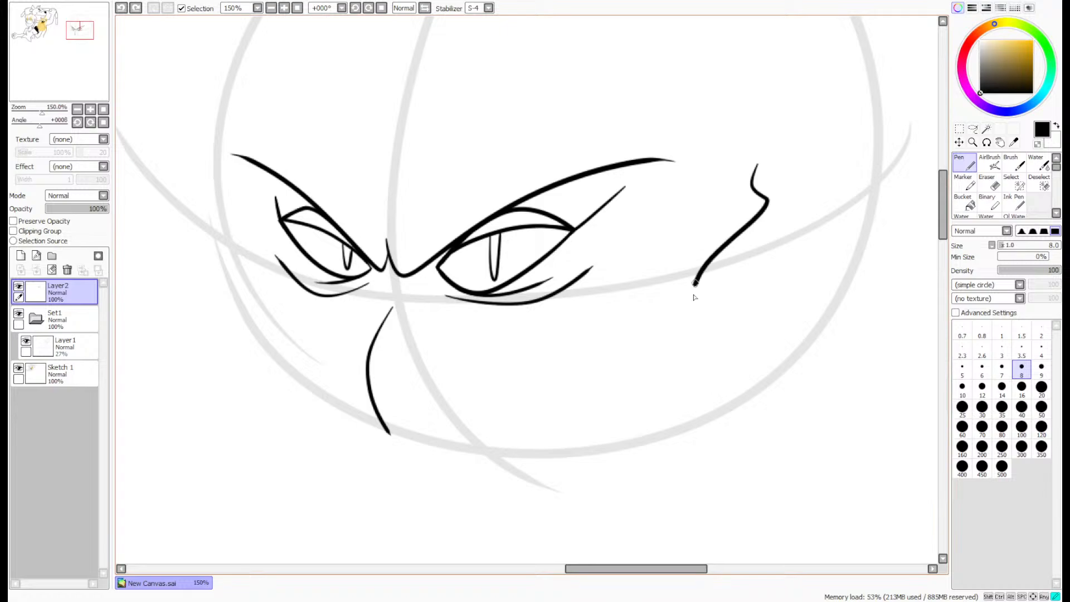
{"action": "mouse_move", "coordinate": [684, 350]}
{"action": "left_mouse_down"}
{"action": "mouse_move", "coordinate": [540, 472]}
{"action": "mouse_move", "coordinate": [474, 484]}
{"action": "mouse_move", "coordinate": [406, 468]}
{"action": "mouse_move", "coordinate": [384, 426]}
{"action": "left_mouse_up"}
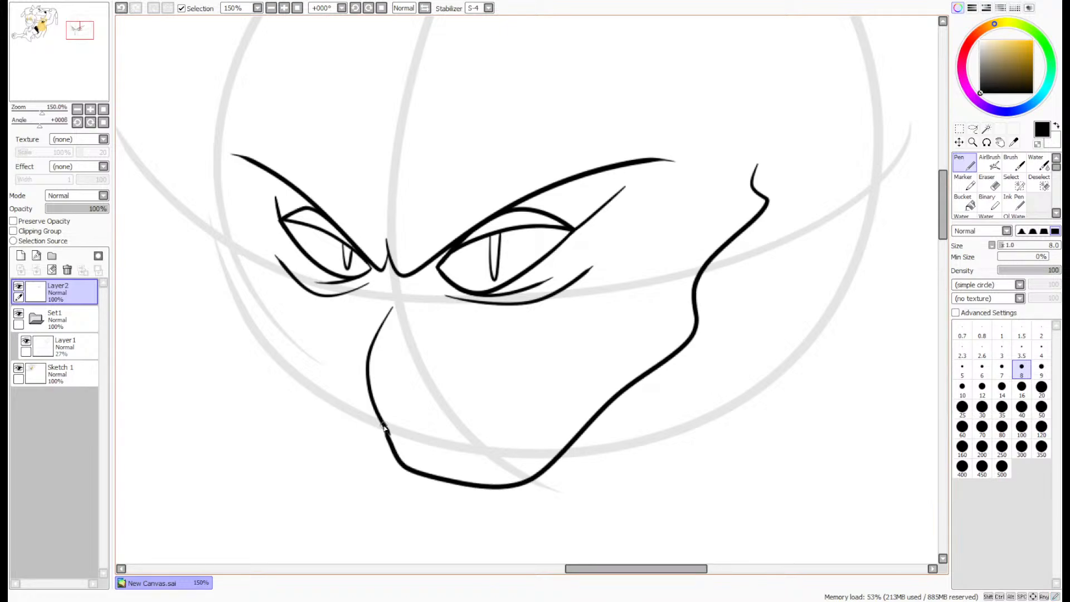
- Draw a second lip line below the mouth's upper corner and fill the narrow gap with zigzag pointed teeth
{"action": "scroll", "coordinate": [765, 231], "scroll_direction": "up", "scroll_amount": 5}
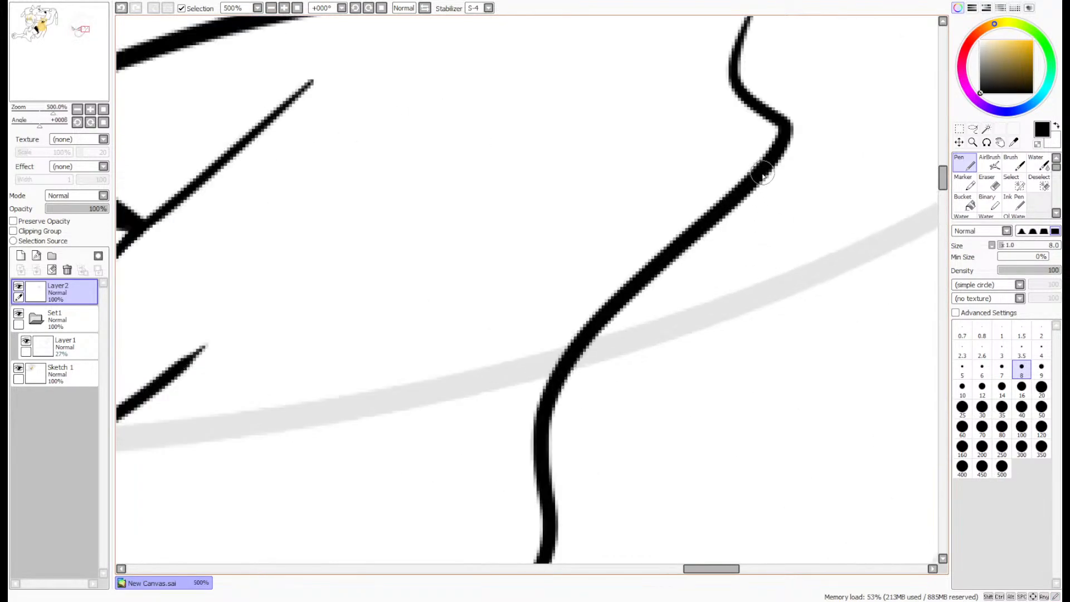
{"action": "mouse_move", "coordinate": [764, 167]}
{"action": "left_mouse_down"}
{"action": "mouse_move", "coordinate": [673, 354]}
{"action": "mouse_move", "coordinate": [554, 516]}
{"action": "left_mouse_up"}
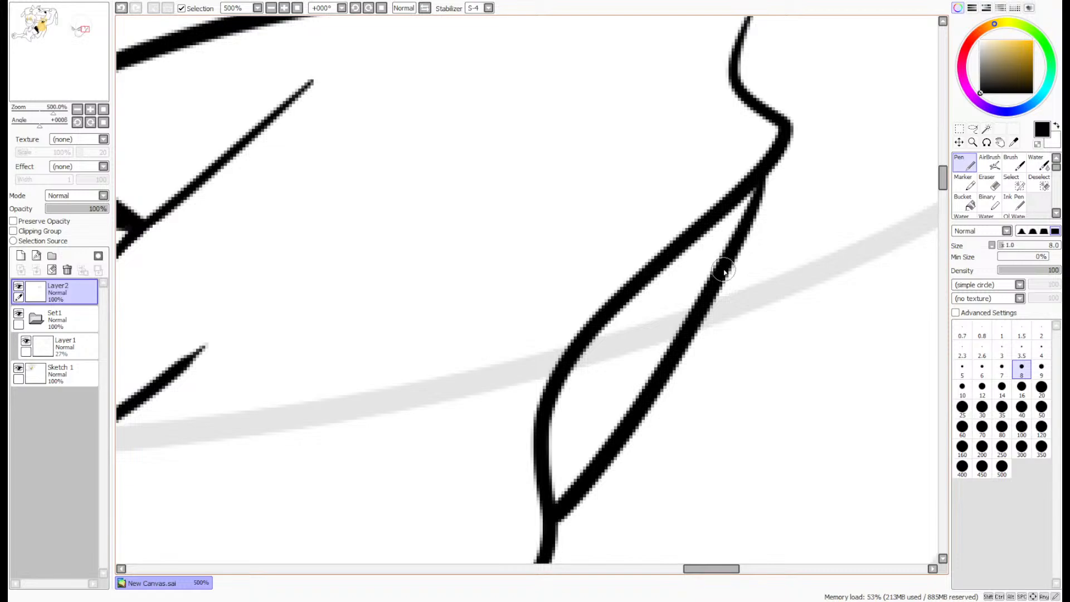
{"action": "mouse_move", "coordinate": [703, 225]}
{"action": "left_mouse_down"}
{"action": "mouse_move", "coordinate": [710, 284]}
{"action": "mouse_move", "coordinate": [636, 292]}
{"action": "mouse_move", "coordinate": [644, 377]}
{"action": "mouse_move", "coordinate": [568, 378]}
{"action": "mouse_move", "coordinate": [606, 471]}
{"action": "left_mouse_up"}
{"action": "scroll", "coordinate": [597, 385], "scroll_direction": "down", "scroll_amount": 3}
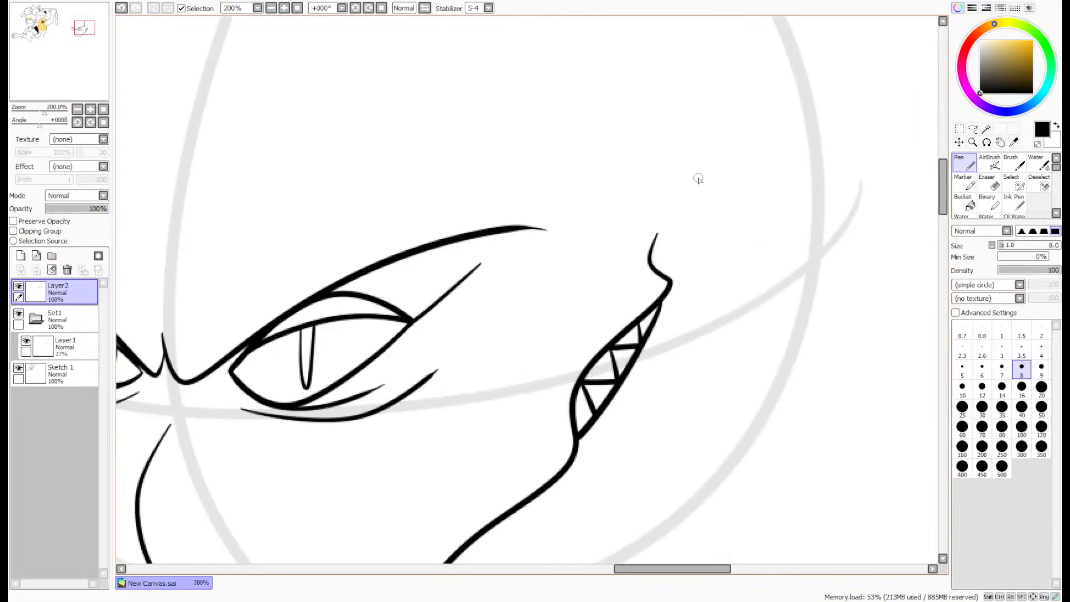
- Draw a curved cheek line arching over the hooked corner of the mouth
{"action": "scroll", "coordinate": [677, 195], "scroll_direction": "up", "scroll_amount": 2}
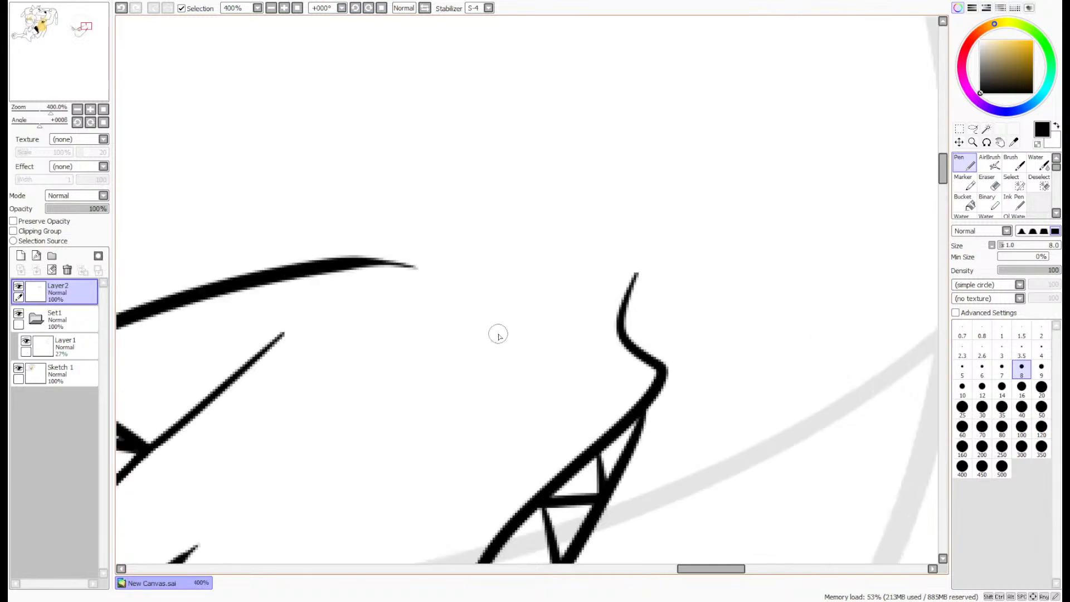
{"action": "mouse_move", "coordinate": [488, 344]}
{"action": "left_mouse_down"}
{"action": "mouse_move", "coordinate": [624, 276]}
{"action": "mouse_move", "coordinate": [772, 379]}
{"action": "mouse_move", "coordinate": [786, 426]}
{"action": "left_mouse_up"}
{"action": "scroll", "coordinate": [785, 430], "scroll_direction": "down", "scroll_amount": 3}
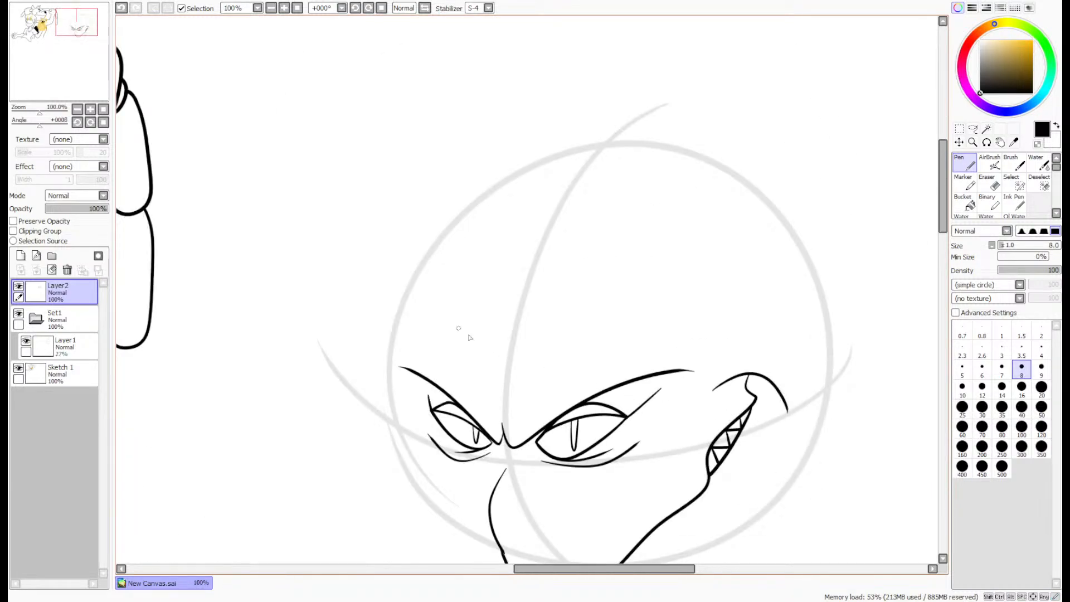
{"action": "mouse_move", "coordinate": [468, 336]}
{"action": "left_mouse_down"}
{"action": "mouse_move", "coordinate": [503, 309]}
{"action": "mouse_move", "coordinate": [544, 149]}
{"action": "left_mouse_up"}
{"action": "scroll", "coordinate": [623, 311], "scroll_direction": "up", "scroll_amount": 2}
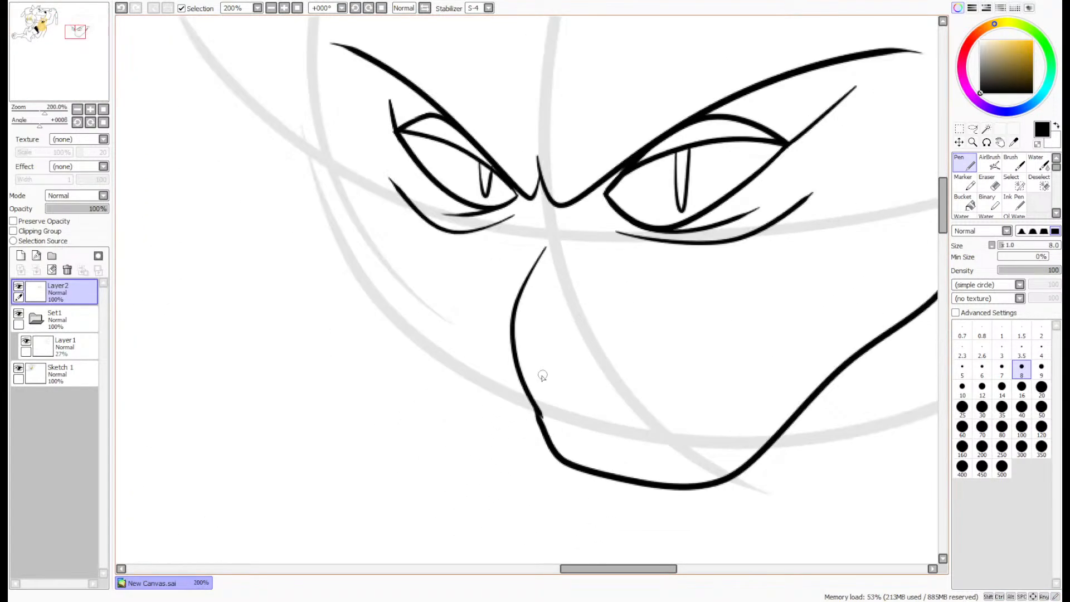
- Erase the bump where the muzzle's front curve meets the mouth line, using the size 4 eraser
{"action": "scroll", "coordinate": [567, 469], "scroll_direction": "up", "scroll_amount": 4}
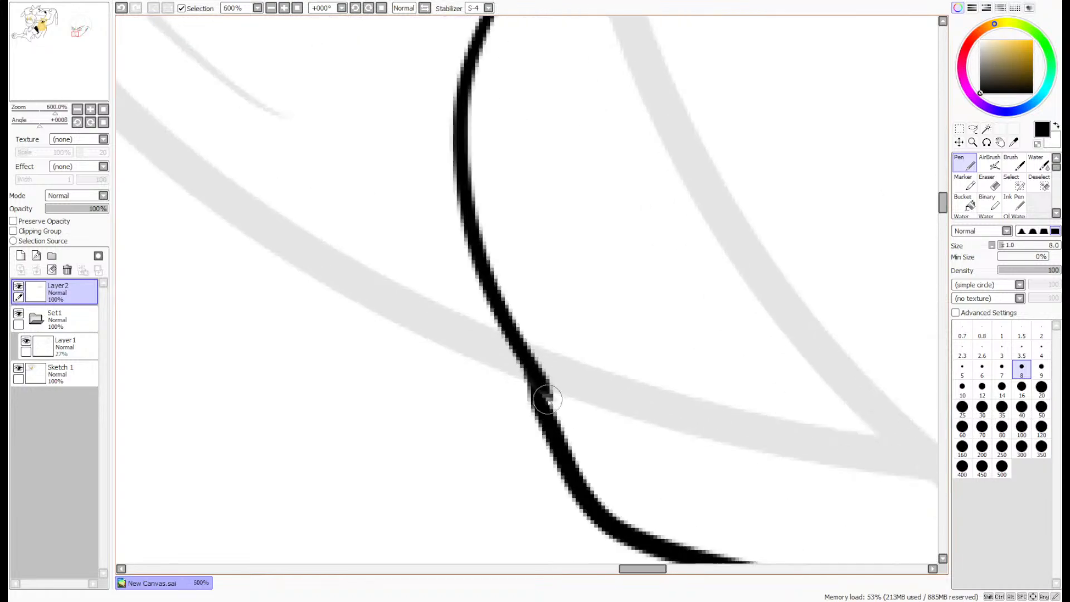
{"action": "left_click", "coordinate": [989, 183]}
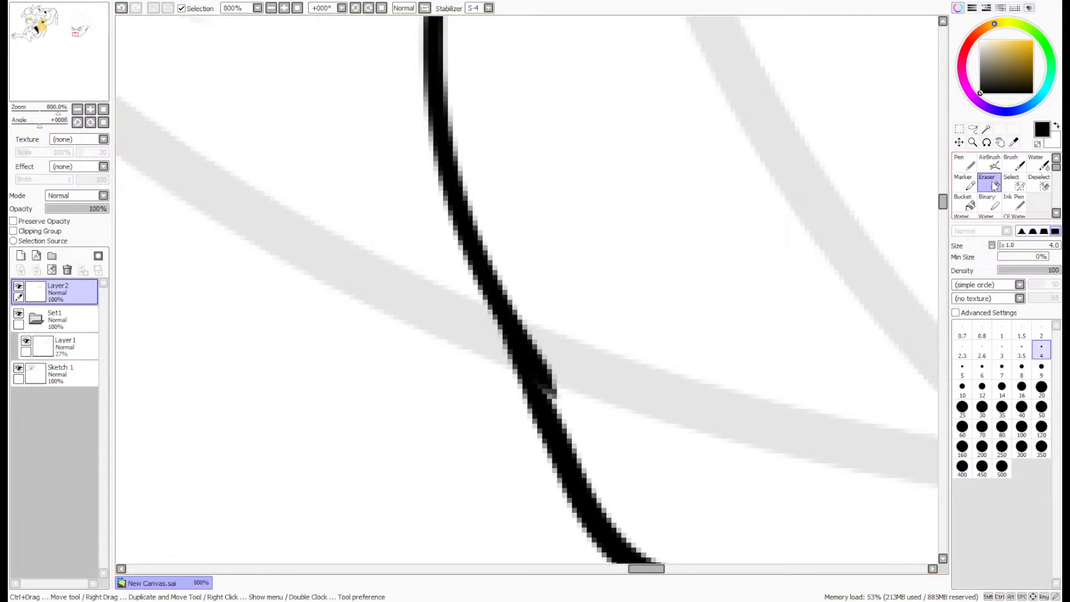
{"action": "left_click_drag", "start_coordinate": [573, 422], "coordinate": [524, 324]}
{"action": "left_click", "coordinate": [967, 166]}
- Draw the far-side mouth line with the size 8 pen from the muzzle's lower end up past the left eye to a hooked corner
{"action": "scroll", "coordinate": [719, 281], "scroll_direction": "down", "scroll_amount": 4}
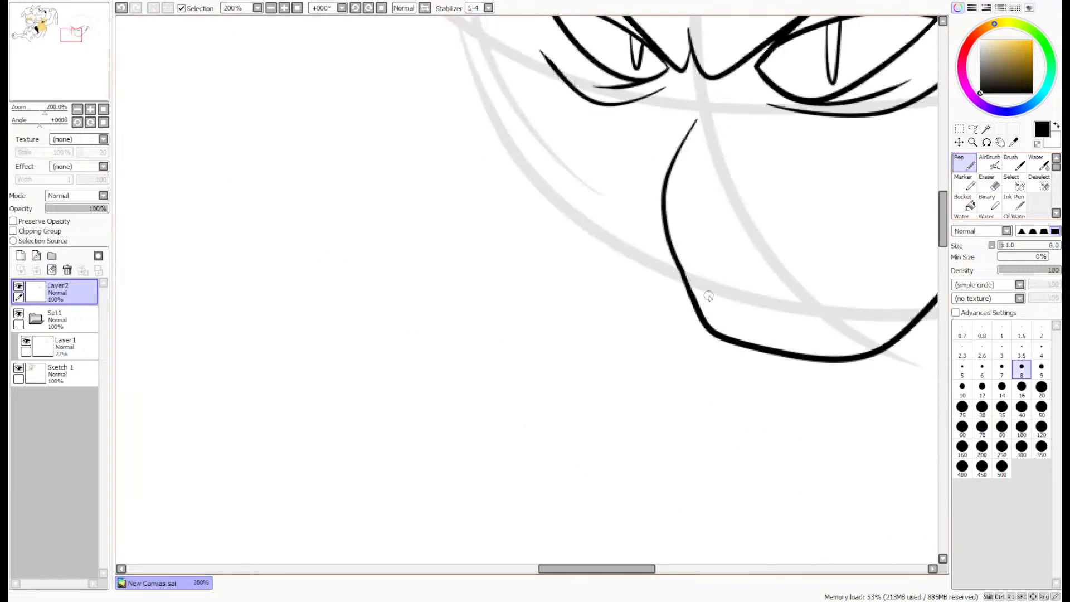
{"action": "scroll", "coordinate": [635, 277], "scroll_direction": "up", "scroll_amount": 1}
{"action": "scroll", "coordinate": [51, 49], "scroll_direction": "down", "scroll_amount": 1}
{"action": "left_click_drag", "start_coordinate": [51, 50], "coordinate": [57, 53]}
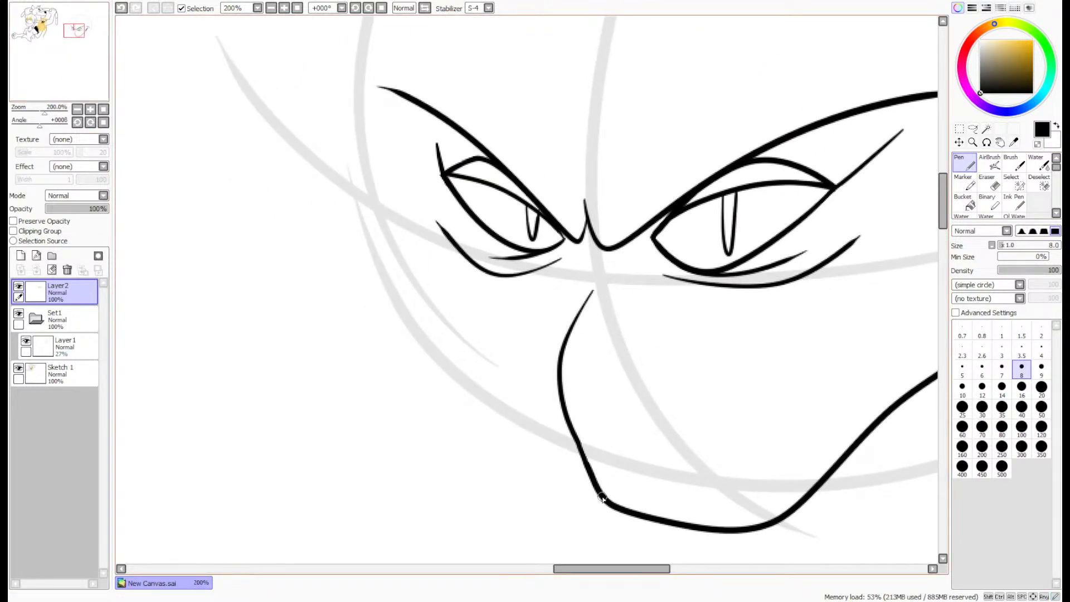
{"action": "mouse_move", "coordinate": [596, 501]}
{"action": "left_mouse_down"}
{"action": "mouse_move", "coordinate": [527, 494]}
{"action": "mouse_move", "coordinate": [418, 380]}
{"action": "mouse_move", "coordinate": [402, 268]}
{"action": "left_mouse_up"}
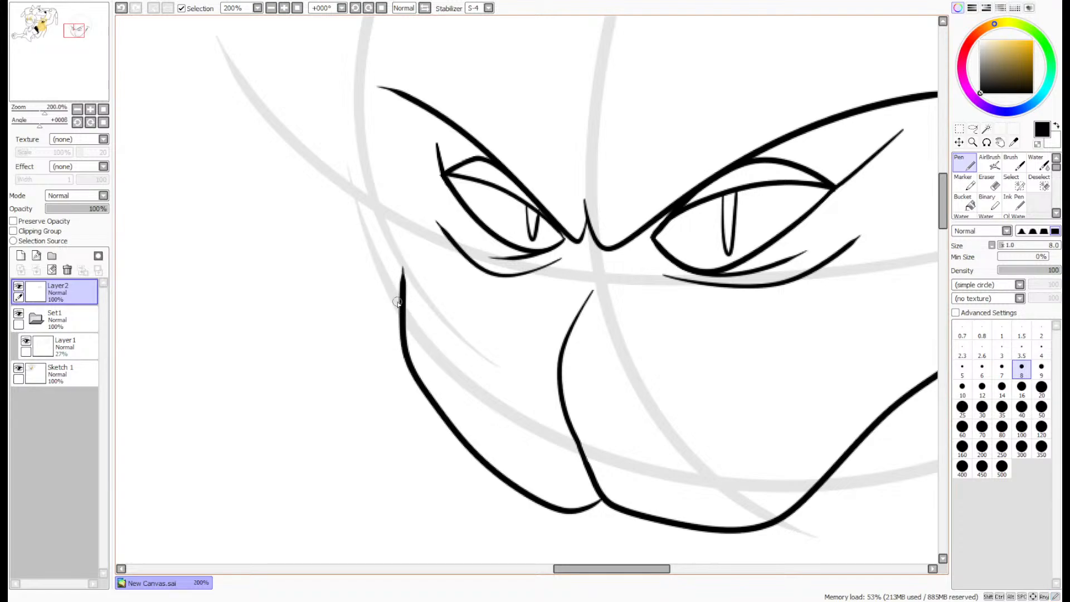
{"action": "mouse_move", "coordinate": [388, 292]}
{"action": "left_mouse_down"}
{"action": "mouse_move", "coordinate": [356, 167]}
{"action": "mouse_move", "coordinate": [369, 154]}
{"action": "left_mouse_up"}
{"action": "scroll", "coordinate": [377, 144], "scroll_direction": "down", "scroll_amount": 1}
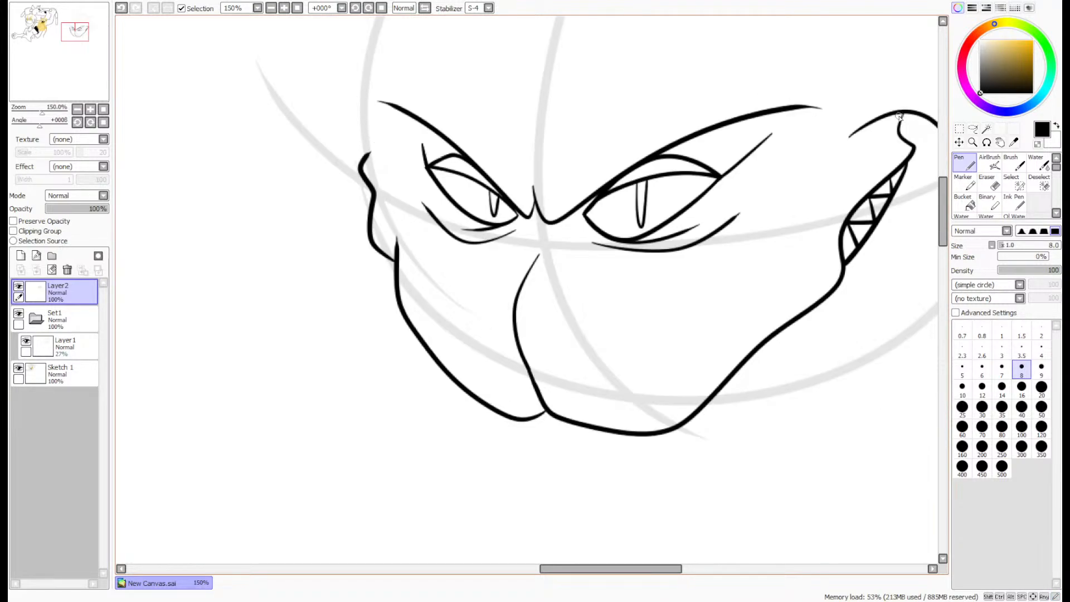
- Draw a short curved cheek line arching over the hooked mouth corner beside the left eye, redoing the first attempt
{"action": "scroll", "coordinate": [367, 143], "scroll_direction": "up", "scroll_amount": 4}
{"action": "mouse_move", "coordinate": [406, 185]}
{"action": "left_mouse_down"}
{"action": "mouse_move", "coordinate": [349, 159]}
{"action": "mouse_move", "coordinate": [206, 260]}
{"action": "left_mouse_up"}
{"action": "key", "text": "ctrl+z"}
{"action": "mouse_move", "coordinate": [435, 200]}
{"action": "left_mouse_down"}
{"action": "mouse_move", "coordinate": [392, 169]}
{"action": "mouse_move", "coordinate": [240, 241]}
{"action": "left_mouse_up"}
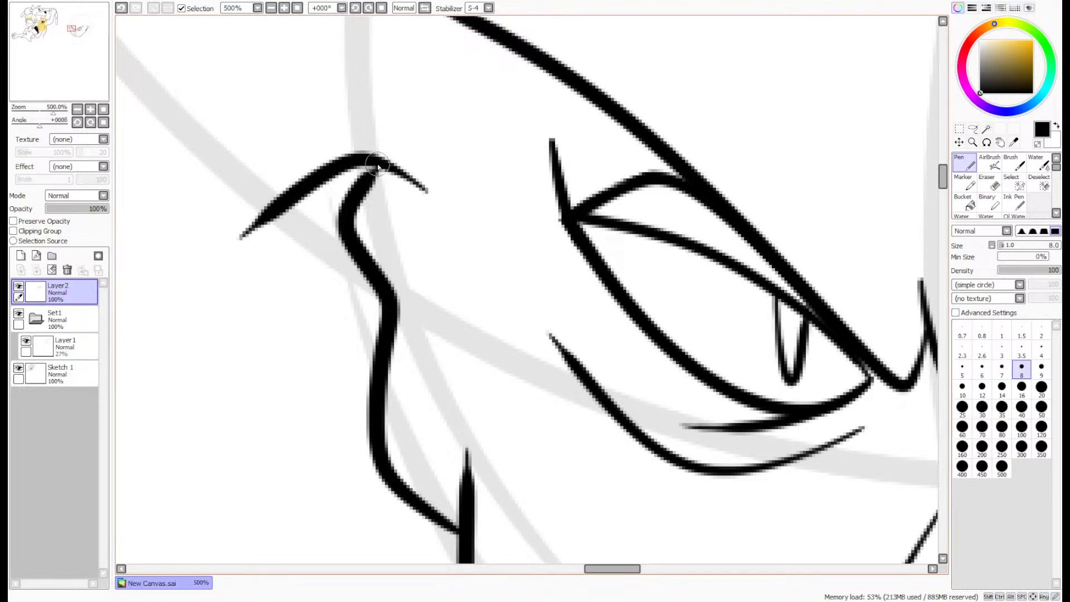
{"action": "scroll", "coordinate": [385, 162], "scroll_direction": "up", "scroll_amount": 3}
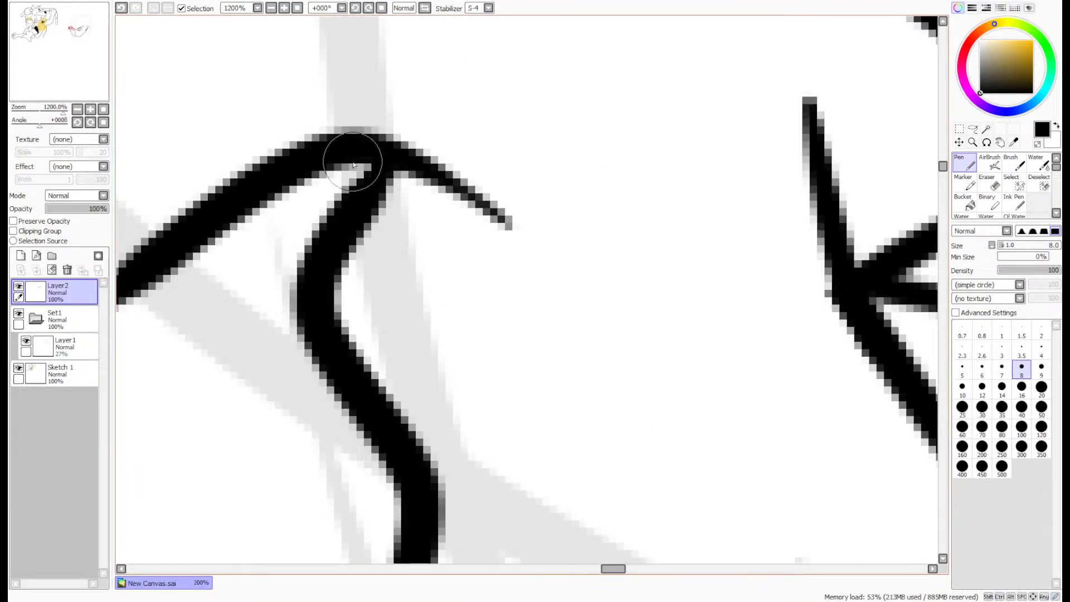
{"action": "scroll", "coordinate": [345, 166], "scroll_direction": "down", "scroll_amount": 2}
{"action": "scroll", "coordinate": [344, 166], "scroll_direction": "down", "scroll_amount": 7}
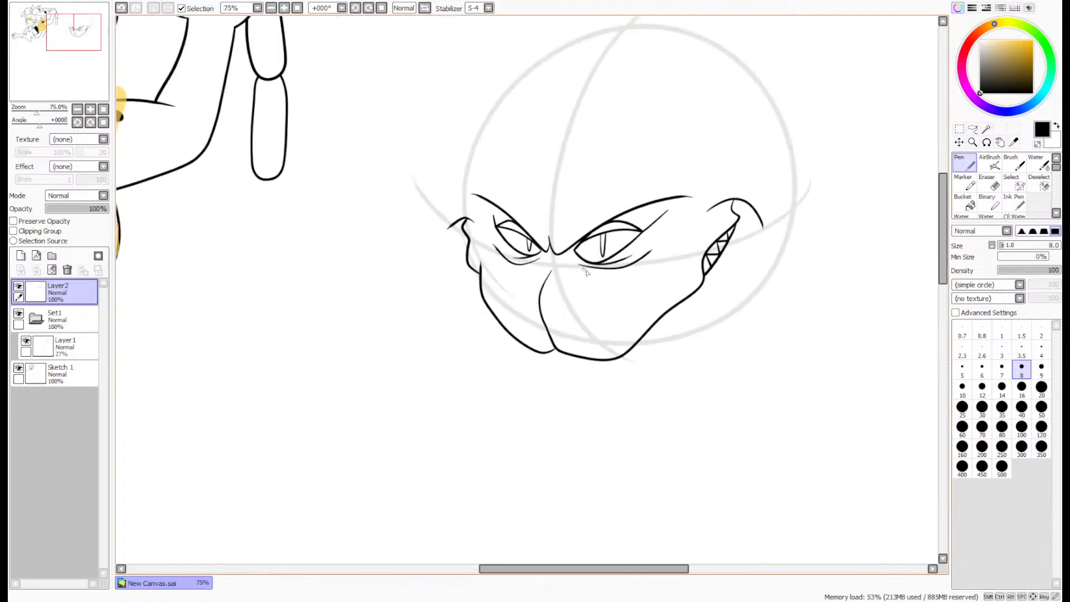
- Draw the outer cheek contour bulging around the mouth corner on the face's left side
{"action": "scroll", "coordinate": [685, 261], "scroll_direction": "up", "scroll_amount": 1}
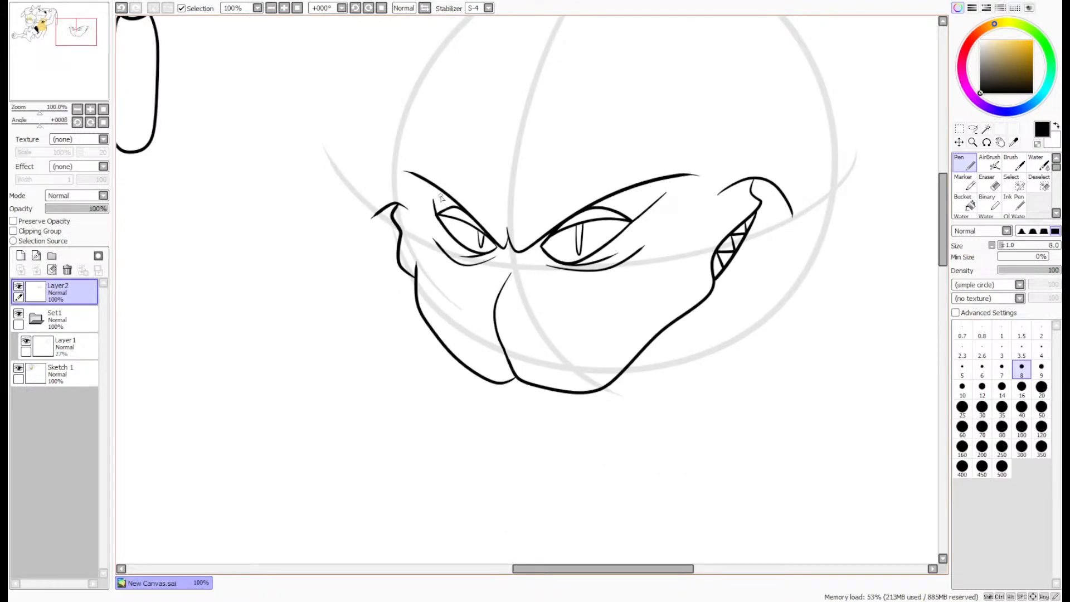
{"action": "scroll", "coordinate": [440, 197], "scroll_direction": "up", "scroll_amount": 2}
{"action": "mouse_move", "coordinate": [426, 208]}
{"action": "left_mouse_down"}
{"action": "mouse_move", "coordinate": [360, 216]}
{"action": "mouse_move", "coordinate": [287, 299]}
{"action": "mouse_move", "coordinate": [359, 336]}
{"action": "left_mouse_up"}
{"action": "scroll", "coordinate": [360, 335], "scroll_direction": "down", "scroll_amount": 1}
- Draw the matching outer cheek contour around the right mouth corner, replacing the first stroke with a redrawn one
{"action": "left_click_drag", "start_coordinate": [74, 53], "coordinate": [84, 53]}
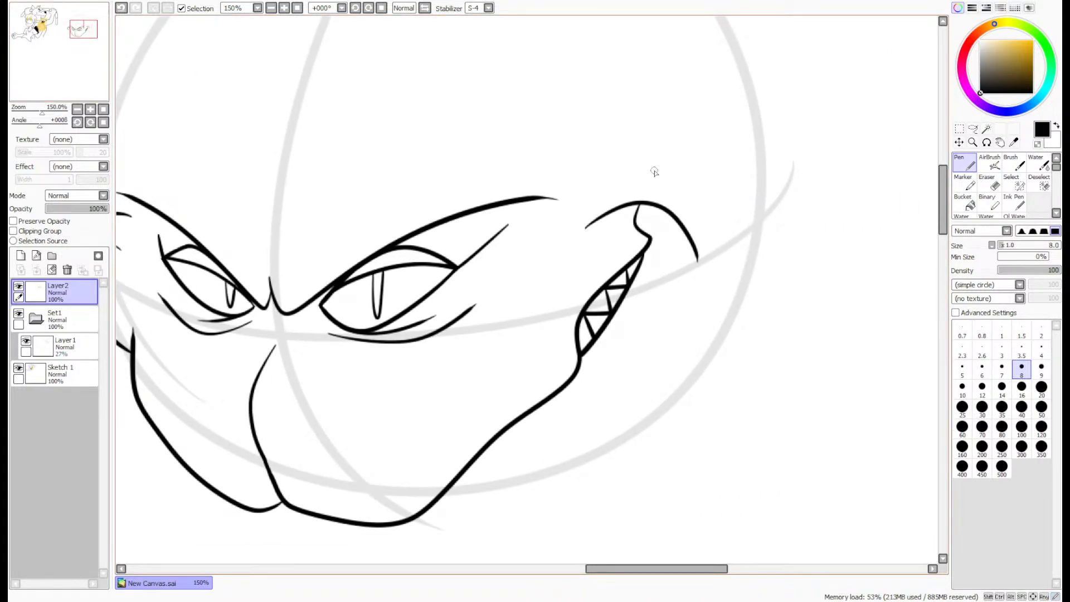
{"action": "mouse_move", "coordinate": [581, 189]}
{"action": "left_mouse_down"}
{"action": "mouse_move", "coordinate": [767, 202]}
{"action": "mouse_move", "coordinate": [711, 307]}
{"action": "left_mouse_up"}
{"action": "scroll", "coordinate": [718, 282], "scroll_direction": "down", "scroll_amount": 2}
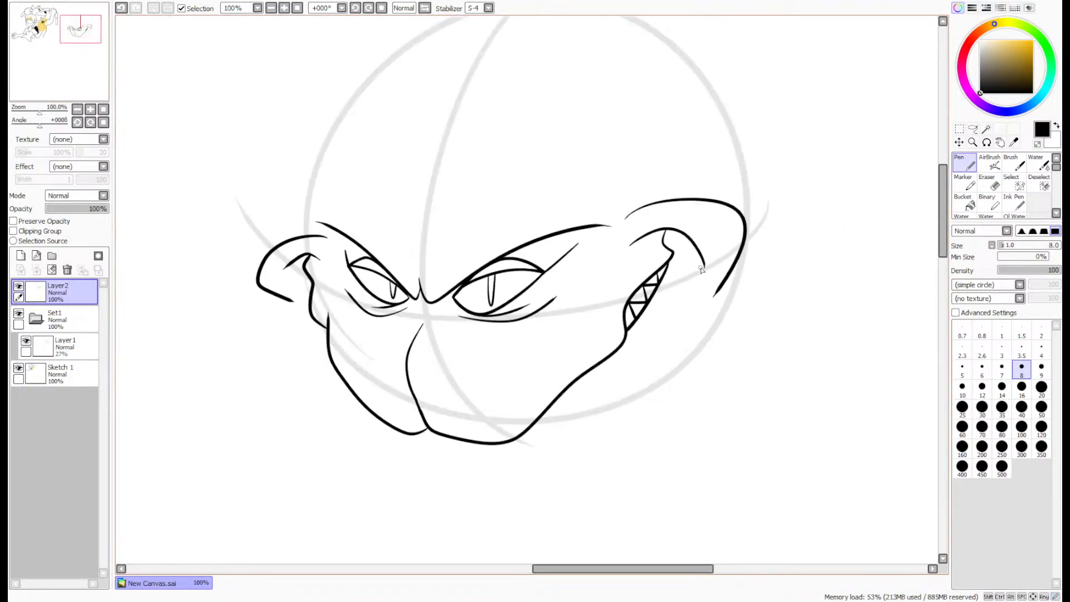
{"action": "scroll", "coordinate": [689, 272], "scroll_direction": "up", "scroll_amount": 2}
{"action": "scroll", "coordinate": [687, 263], "scroll_direction": "up", "scroll_amount": 2}
{"action": "key", "text": "ctrl+z"}
{"action": "mouse_move", "coordinate": [549, 151]}
{"action": "left_mouse_down"}
{"action": "mouse_move", "coordinate": [699, 132]}
{"action": "mouse_move", "coordinate": [770, 390]}
{"action": "left_mouse_up"}
- Shorten and taper the inner end of the right cheek line with the size 4 eraser
{"action": "key", "text": "e"}
{"action": "scroll", "coordinate": [627, 205], "scroll_direction": "up", "scroll_amount": 2}
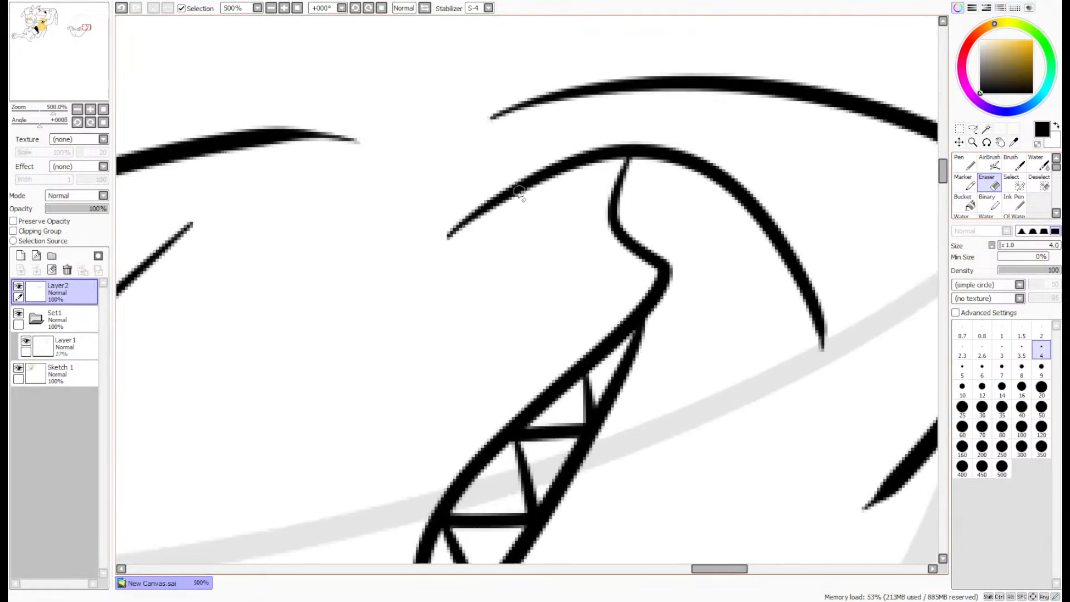
{"action": "left_click_drag", "start_coordinate": [478, 208], "coordinate": [449, 236]}
{"action": "mouse_move", "coordinate": [500, 193]}
{"action": "left_mouse_down"}
{"action": "mouse_move", "coordinate": [482, 212]}
{"action": "mouse_move", "coordinate": [510, 186]}
{"action": "mouse_move", "coordinate": [496, 201]}
{"action": "left_mouse_up"}
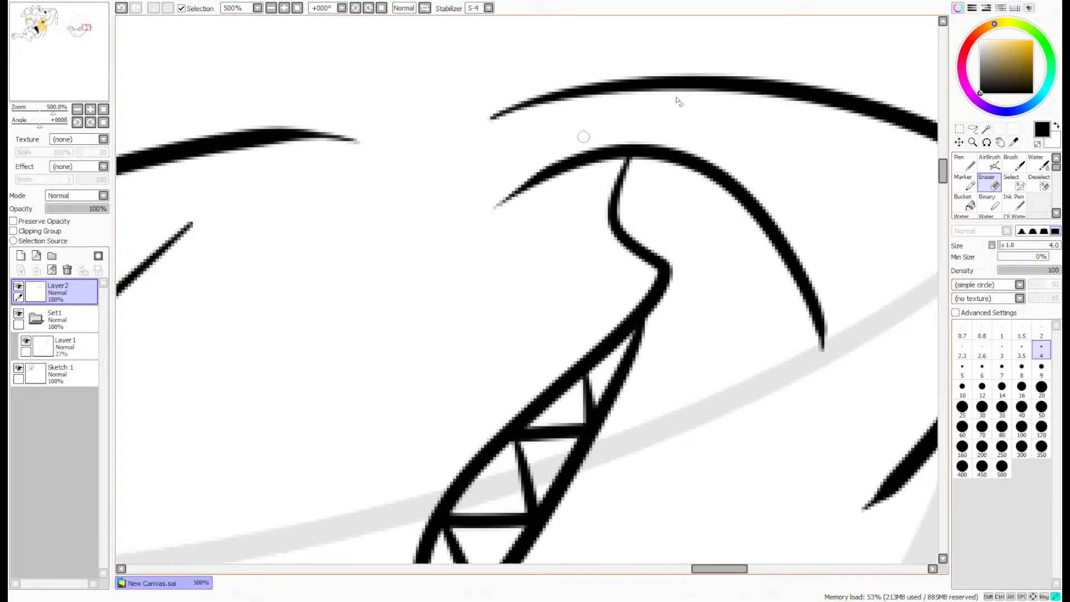
{"action": "scroll", "coordinate": [609, 126], "scroll_direction": "down", "scroll_amount": 4}
{"action": "scroll", "coordinate": [548, 163], "scroll_direction": "up", "scroll_amount": 1}
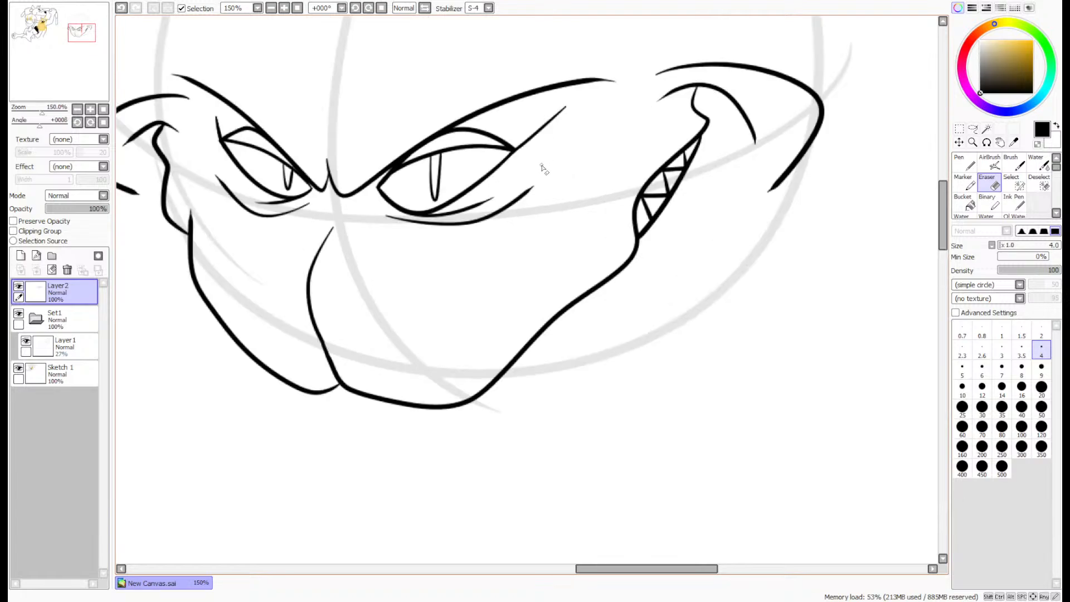
- Draw the jaw line with the size 8 pen from the right cheek contour around under the mouth to the left cheek contour
{"action": "key", "text": "n"}
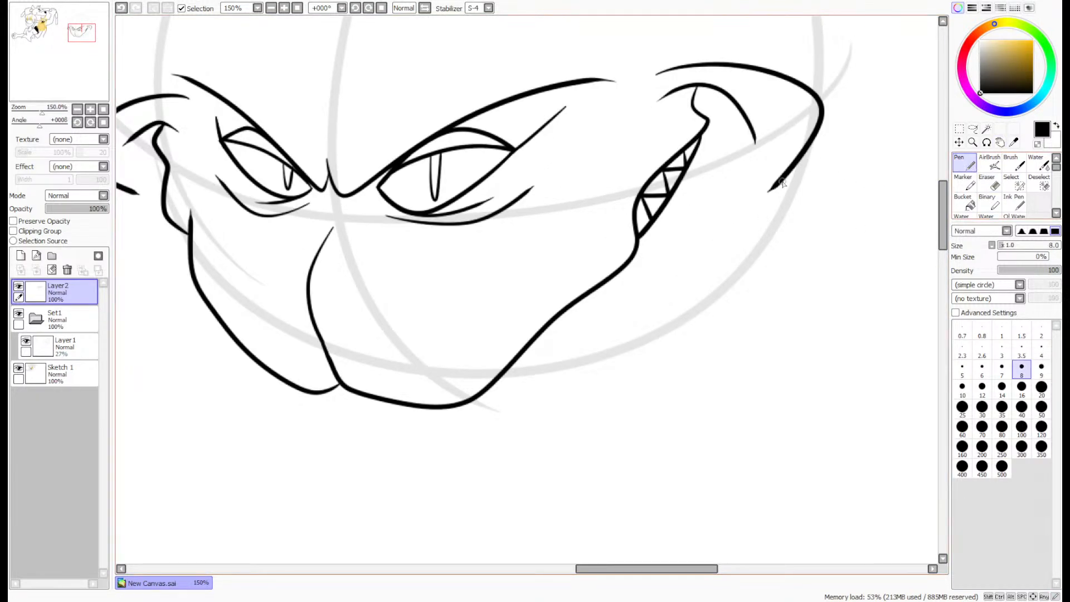
{"action": "mouse_move", "coordinate": [785, 173]}
{"action": "left_mouse_down"}
{"action": "mouse_move", "coordinate": [691, 320]}
{"action": "mouse_move", "coordinate": [566, 406]}
{"action": "mouse_move", "coordinate": [375, 454]}
{"action": "mouse_move", "coordinate": [265, 410]}
{"action": "mouse_move", "coordinate": [170, 323]}
{"action": "mouse_move", "coordinate": [135, 197]}
{"action": "left_mouse_up"}
{"action": "scroll", "coordinate": [151, 173], "scroll_direction": "down", "scroll_amount": 1}
{"action": "left_click_drag", "start_coordinate": [237, 139], "coordinate": [303, 136]}
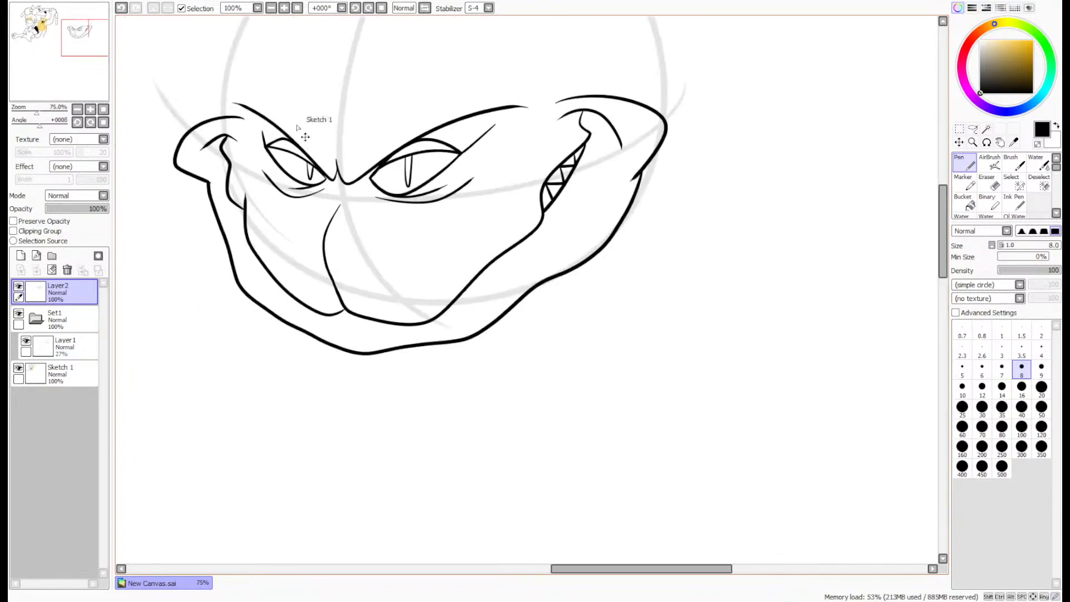
- Add a new layer and draw a hat crown above the brows with a jagged torn top and a curved band along its base
{"action": "left_click_drag", "start_coordinate": [44, 50], "coordinate": [59, 55]}
{"action": "left_click", "coordinate": [21, 255]}
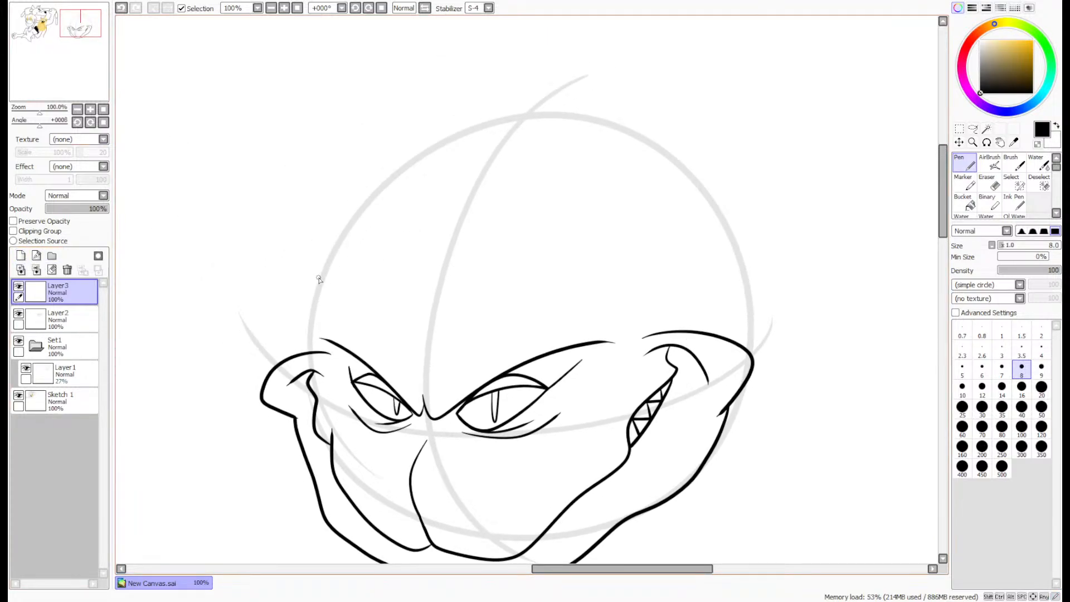
{"action": "mouse_move", "coordinate": [319, 276]}
{"action": "left_mouse_down"}
{"action": "mouse_move", "coordinate": [359, 163]}
{"action": "mouse_move", "coordinate": [453, 144]}
{"action": "mouse_move", "coordinate": [530, 159]}
{"action": "mouse_move", "coordinate": [616, 146]}
{"action": "left_mouse_up"}
{"action": "left_click_drag", "start_coordinate": [708, 165], "coordinate": [754, 230]}
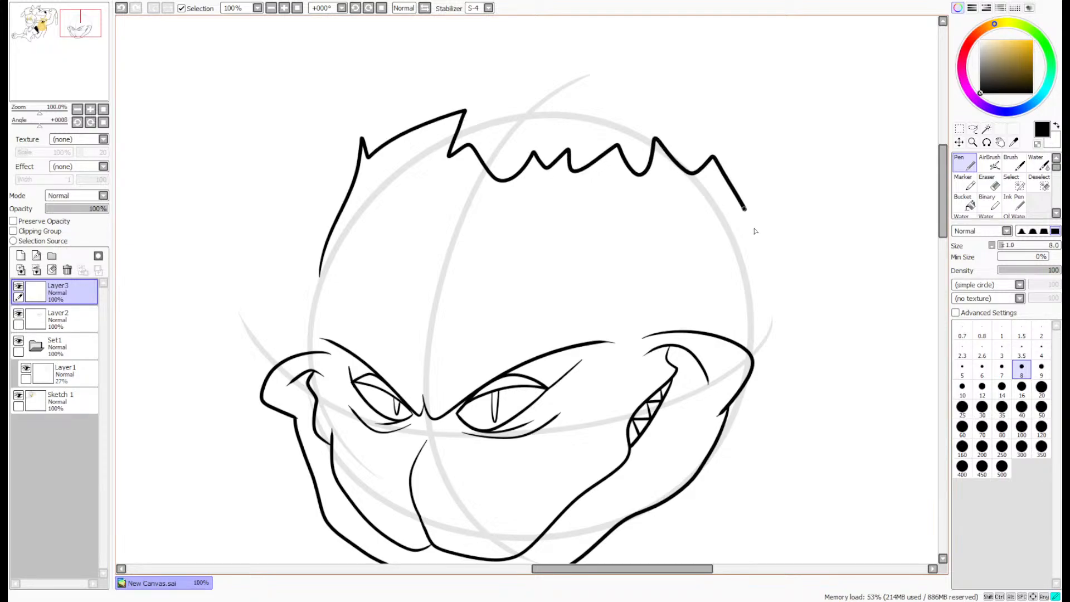
{"action": "mouse_move", "coordinate": [706, 288]}
{"action": "left_mouse_down"}
{"action": "mouse_move", "coordinate": [465, 310]}
{"action": "mouse_move", "coordinate": [322, 273]}
{"action": "left_mouse_up"}
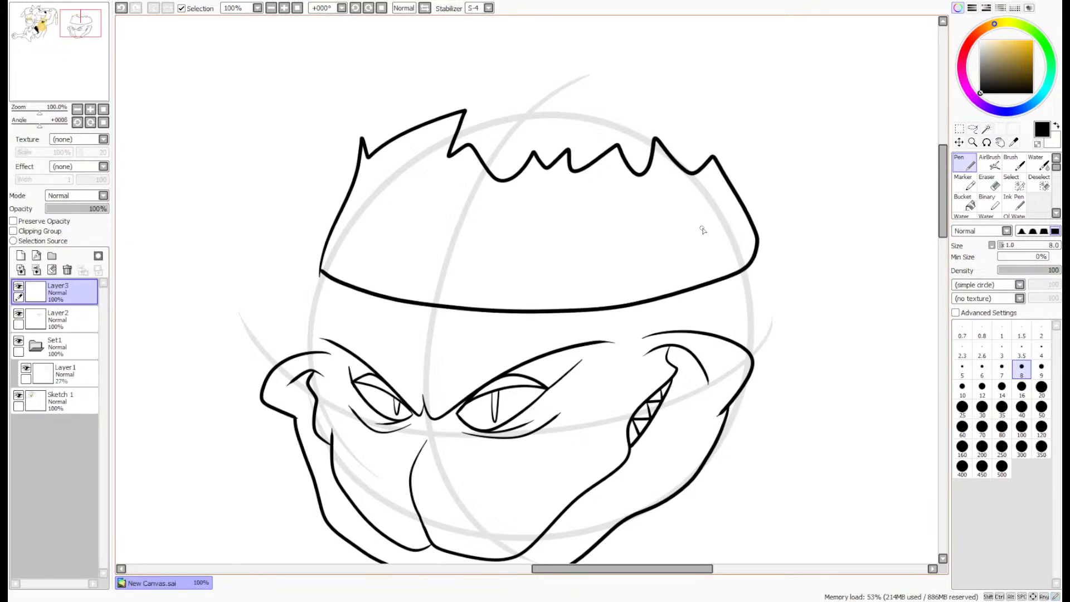
{"action": "mouse_move", "coordinate": [674, 250]}
{"action": "left_mouse_down"}
{"action": "mouse_move", "coordinate": [499, 263]}
{"action": "mouse_move", "coordinate": [353, 247]}
{"action": "left_mouse_up"}
- Draw a four-sided patch with slanted sides standing on the hat band's upper edge
{"action": "scroll", "coordinate": [563, 196], "scroll_direction": "up", "scroll_amount": 5}
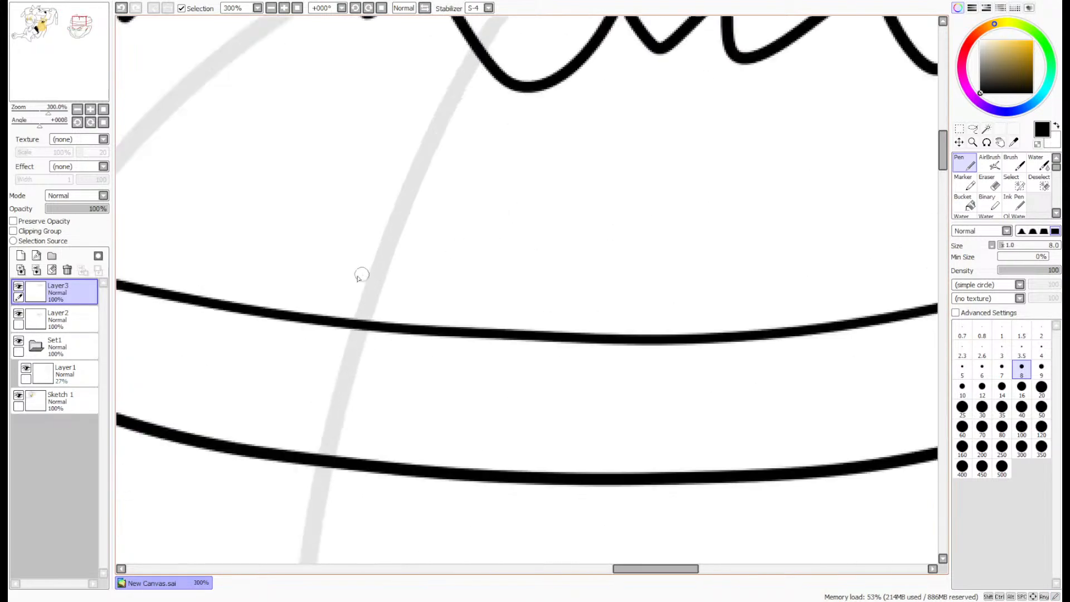
{"action": "mouse_move", "coordinate": [314, 327]}
{"action": "left_mouse_down"}
{"action": "mouse_move", "coordinate": [378, 232]}
{"action": "mouse_move", "coordinate": [891, 248]}
{"action": "mouse_move", "coordinate": [922, 350]}
{"action": "left_mouse_up"}
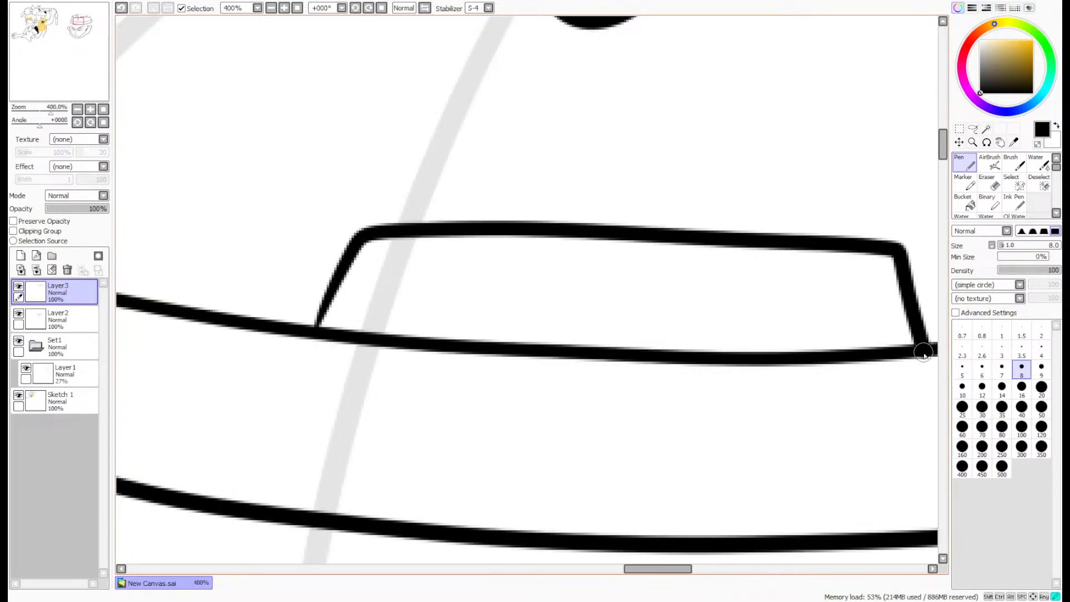
{"action": "left_click_drag", "start_coordinate": [359, 233], "coordinate": [305, 328]}
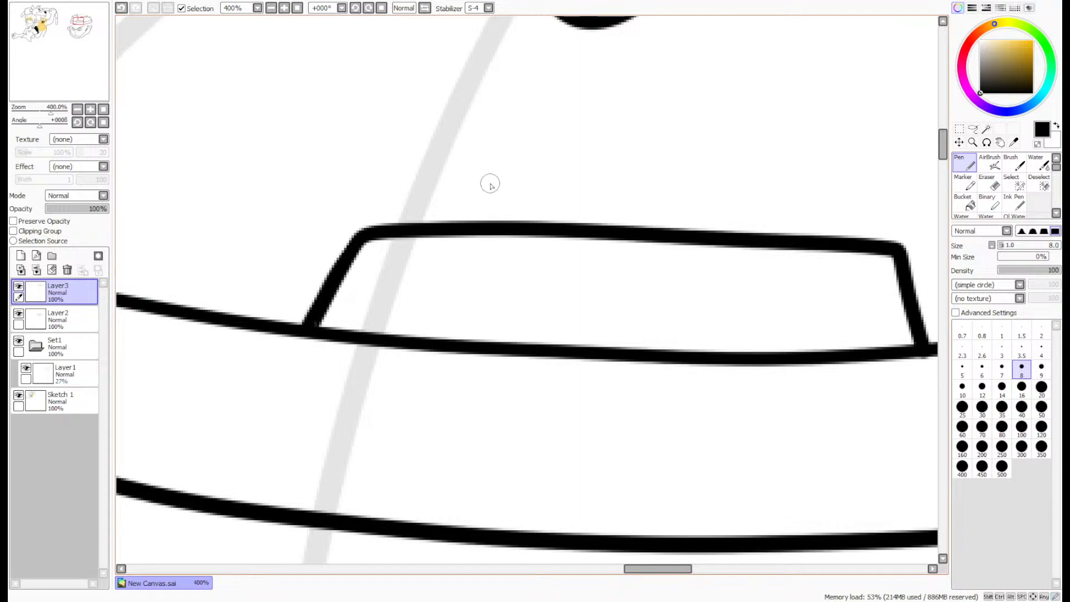
- Add four short stitch marks across the patch outline, two over its upper edge and one on each side
{"action": "left_click_drag", "start_coordinate": [454, 156], "coordinate": [438, 270]}
{"action": "key", "text": "ctrl+z"}
{"action": "left_click_drag", "start_coordinate": [472, 151], "coordinate": [471, 279]}
{"action": "mouse_move", "coordinate": [784, 166]}
{"action": "left_mouse_down"}
{"action": "mouse_move", "coordinate": [760, 275]}
{"action": "mouse_move", "coordinate": [748, 282]}
{"action": "left_mouse_up"}
{"action": "left_click_drag", "start_coordinate": [259, 268], "coordinate": [391, 293]}
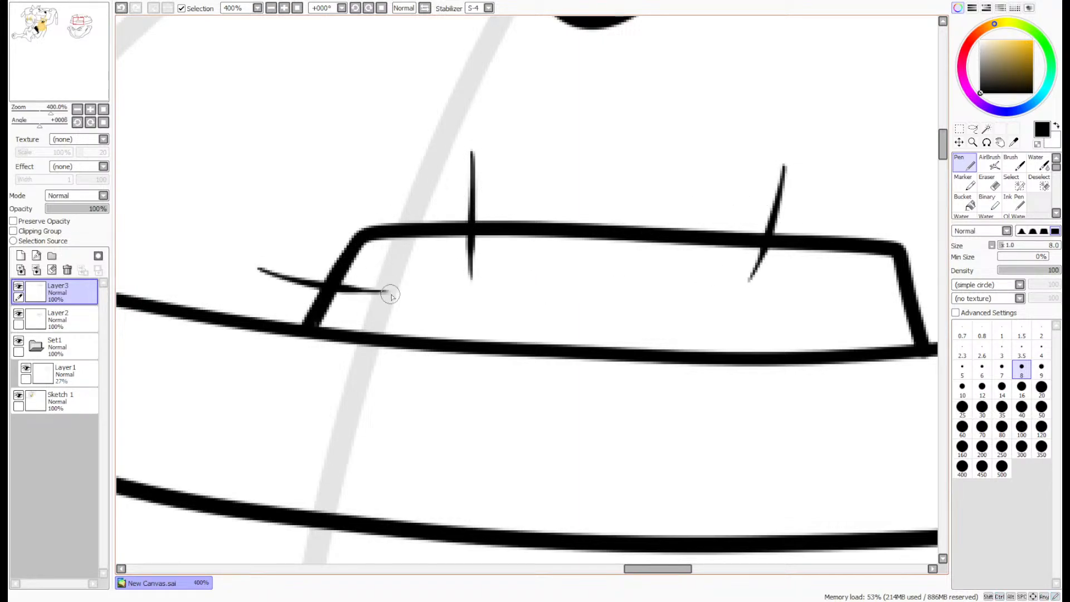
{"action": "left_click_drag", "start_coordinate": [858, 298], "coordinate": [975, 274]}
{"action": "scroll", "coordinate": [922, 264], "scroll_direction": "down", "scroll_amount": 5}
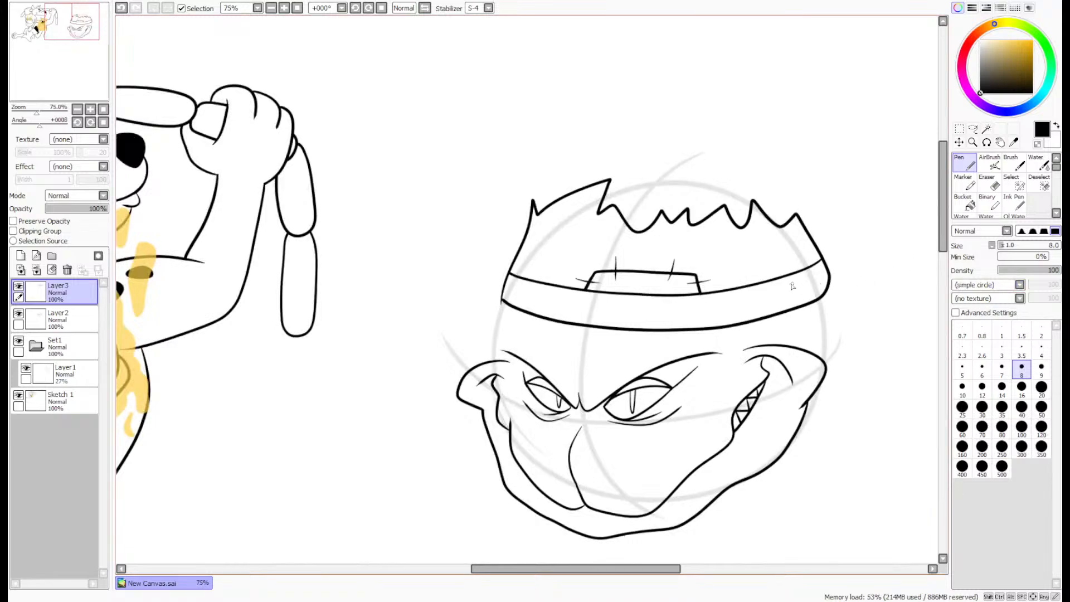
- Thicken the hat crown's lower left corner with the pen and erase the stray line end below it
{"action": "scroll", "coordinate": [792, 285], "scroll_direction": "up", "scroll_amount": 8}
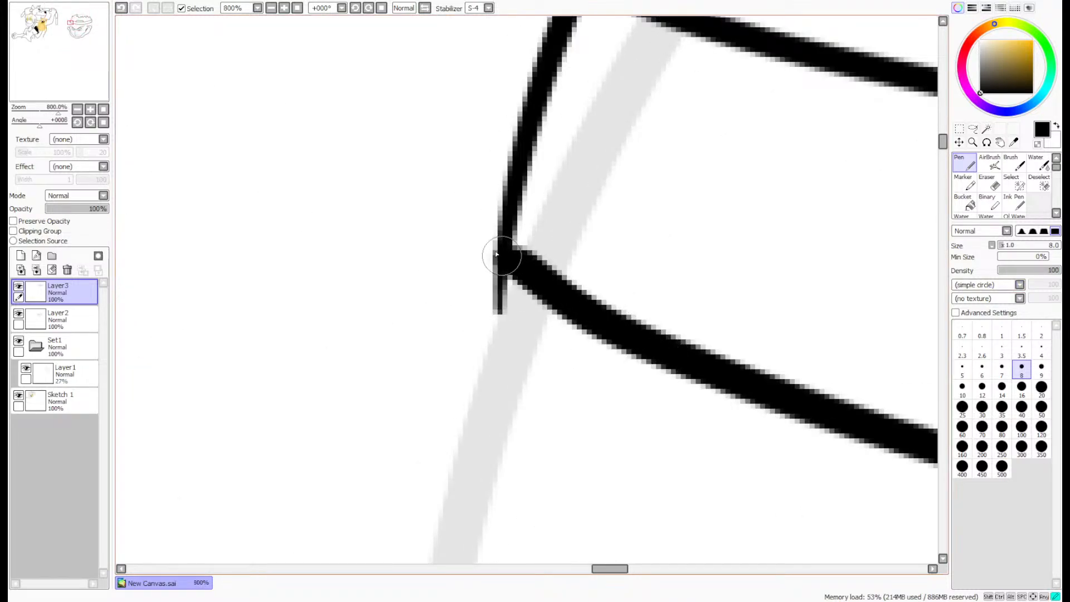
{"action": "left_click", "coordinate": [502, 256]}
{"action": "left_click_drag", "start_coordinate": [538, 122], "coordinate": [512, 236]}
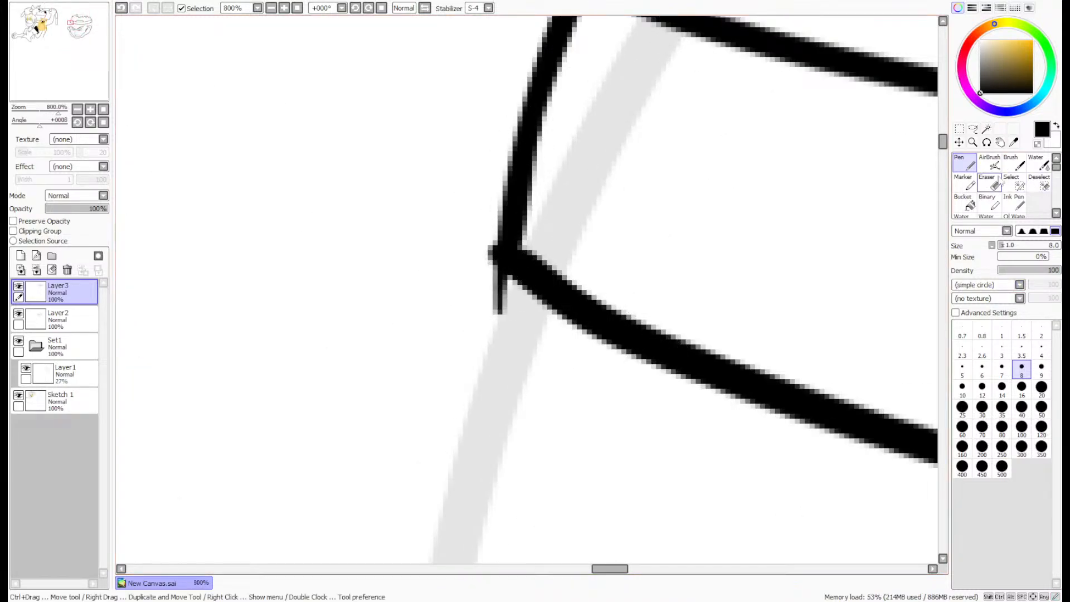
{"action": "left_click", "coordinate": [993, 183]}
{"action": "left_click_drag", "start_coordinate": [520, 317], "coordinate": [482, 270]}
{"action": "left_click_drag", "start_coordinate": [482, 227], "coordinate": [478, 268]}
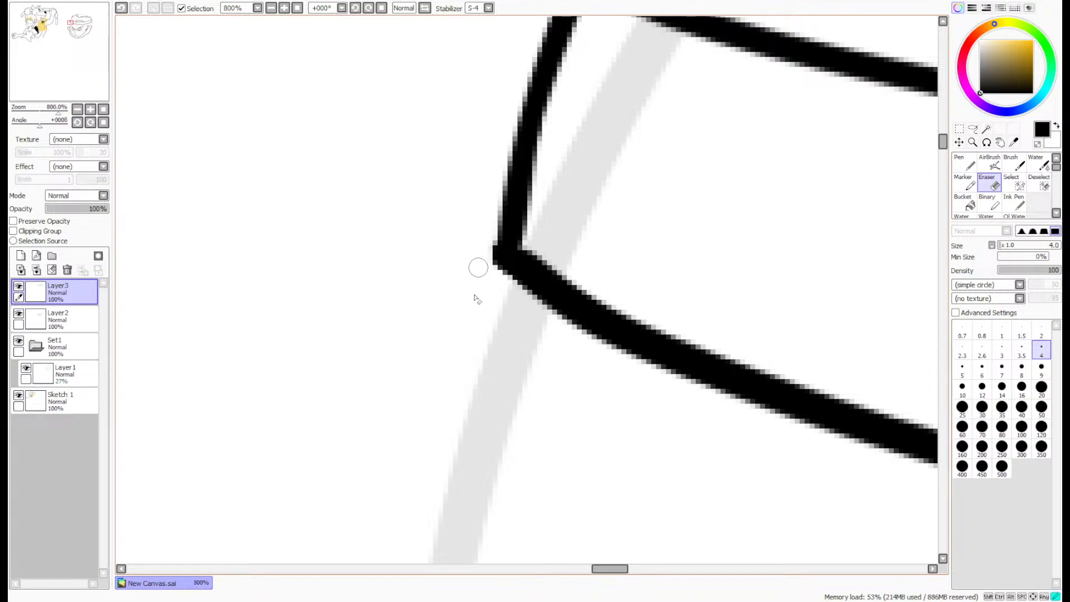
{"action": "scroll", "coordinate": [477, 300], "scroll_direction": "down", "scroll_amount": 8}
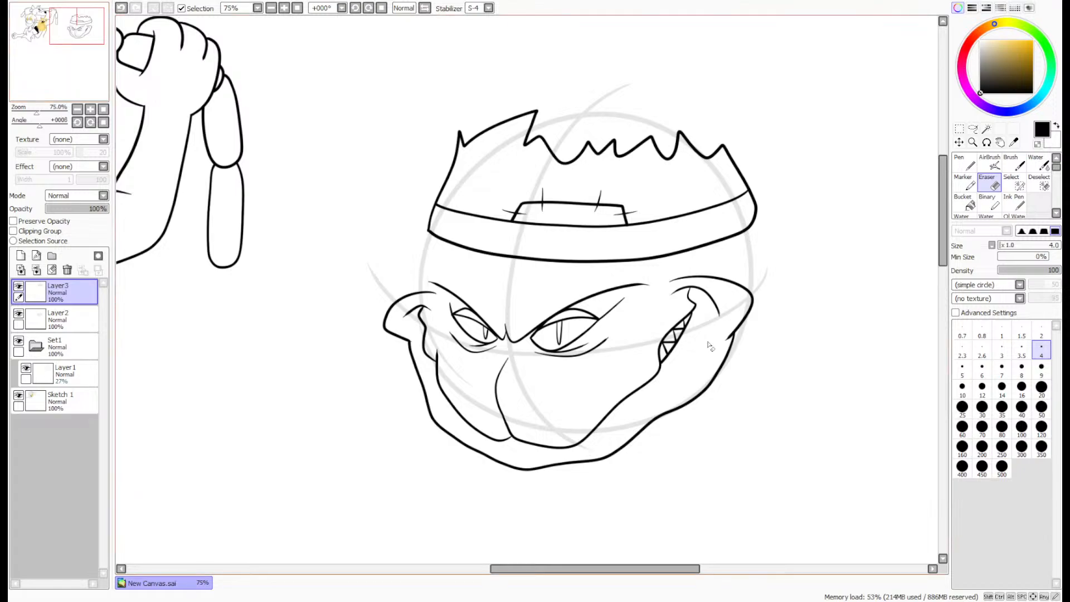
- Move the hat crown layer slightly up and to the left above the face
{"action": "scroll", "coordinate": [710, 345], "scroll_direction": "up", "scroll_amount": 1}
{"action": "left_click", "coordinate": [959, 142]}
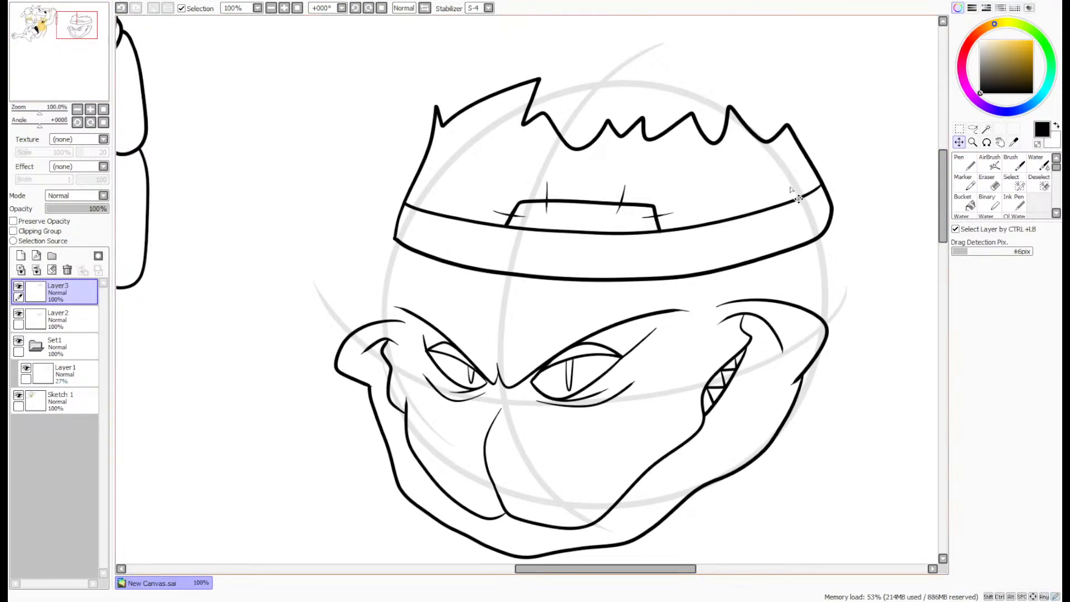
{"action": "mouse_move", "coordinate": [798, 199]}
{"action": "left_mouse_down"}
{"action": "mouse_move", "coordinate": [767, 186]}
{"action": "mouse_move", "coordinate": [772, 178]}
{"action": "left_mouse_up"}
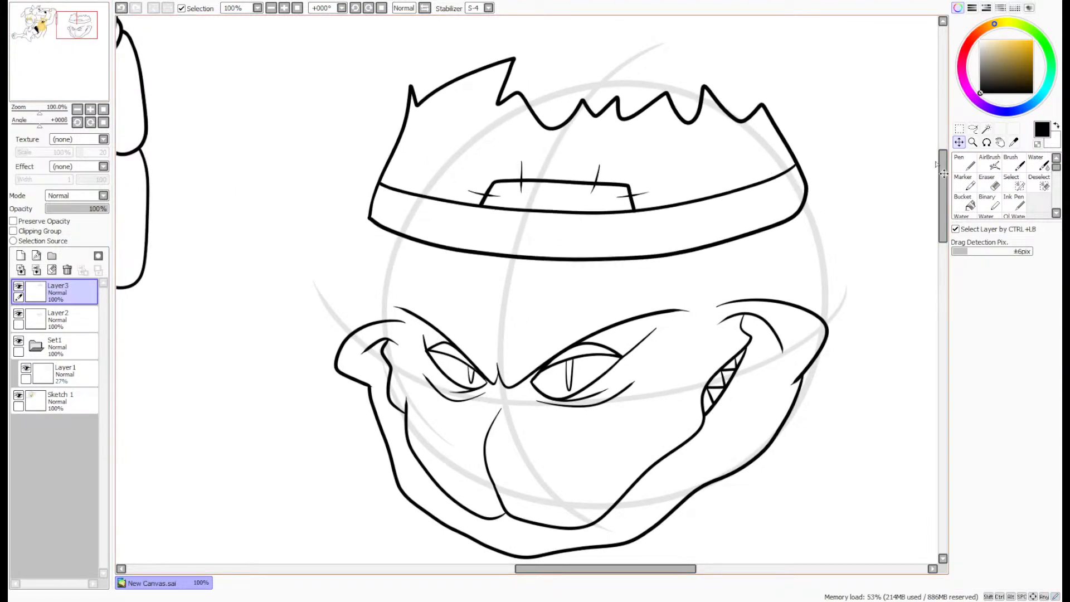
- Add a new layer and draw a wide hat brim with torn, pointed ends and a wavy lower edge across the brows
{"action": "left_click", "coordinate": [963, 163]}
{"action": "left_click", "coordinate": [20, 256]}
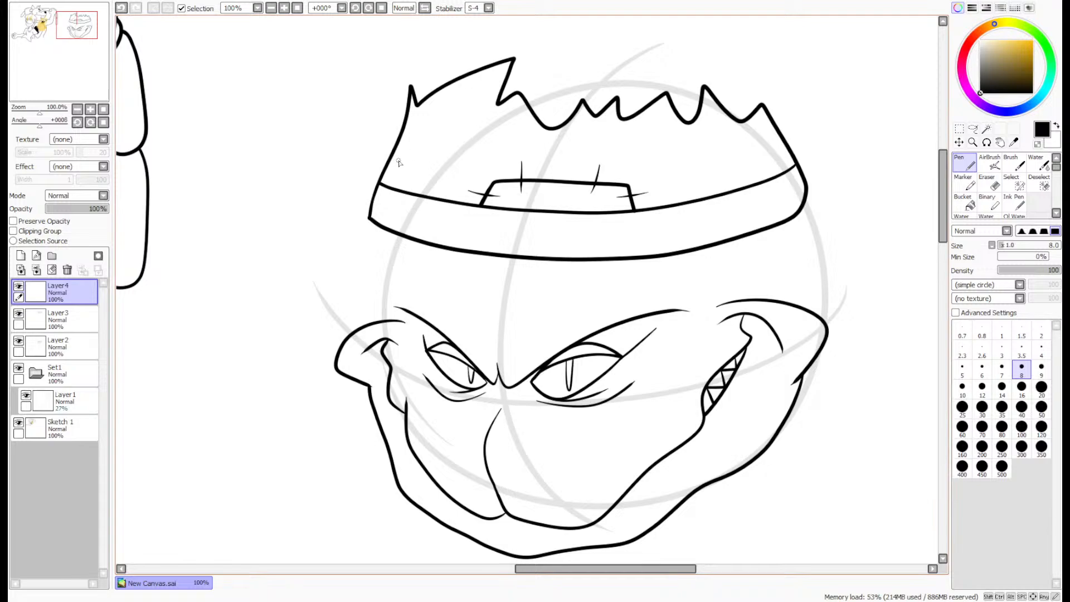
{"action": "mouse_move", "coordinate": [399, 161]}
{"action": "left_mouse_down"}
{"action": "mouse_move", "coordinate": [237, 173]}
{"action": "mouse_move", "coordinate": [255, 192]}
{"action": "mouse_move", "coordinate": [215, 227]}
{"action": "mouse_move", "coordinate": [245, 228]}
{"action": "mouse_move", "coordinate": [390, 330]}
{"action": "mouse_move", "coordinate": [459, 310]}
{"action": "mouse_move", "coordinate": [507, 329]}
{"action": "mouse_move", "coordinate": [777, 302]}
{"action": "mouse_move", "coordinate": [944, 308]}
{"action": "mouse_move", "coordinate": [910, 241]}
{"action": "mouse_move", "coordinate": [912, 187]}
{"action": "mouse_move", "coordinate": [793, 158]}
{"action": "left_mouse_up"}
- Clean up the brim line where it meets the hat crown with the size 4 eraser
{"action": "left_click", "coordinate": [990, 182]}
{"action": "scroll", "coordinate": [783, 150], "scroll_direction": "up", "scroll_amount": 3}
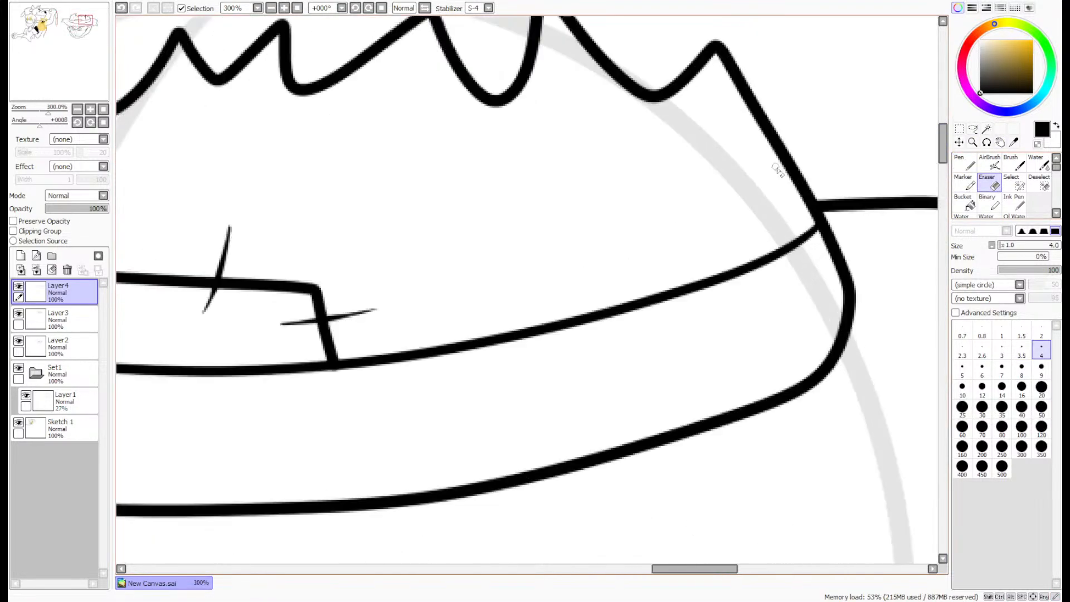
{"action": "scroll", "coordinate": [719, 152], "scroll_direction": "down", "scroll_amount": 4}
{"action": "scroll", "coordinate": [423, 150], "scroll_direction": "up", "scroll_amount": 6}
{"action": "mouse_move", "coordinate": [593, 279]}
{"action": "left_mouse_down"}
{"action": "mouse_move", "coordinate": [561, 291]}
{"action": "mouse_move", "coordinate": [587, 234]}
{"action": "mouse_move", "coordinate": [564, 262]}
{"action": "left_mouse_up"}
{"action": "scroll", "coordinate": [557, 267], "scroll_direction": "down", "scroll_amount": 7}
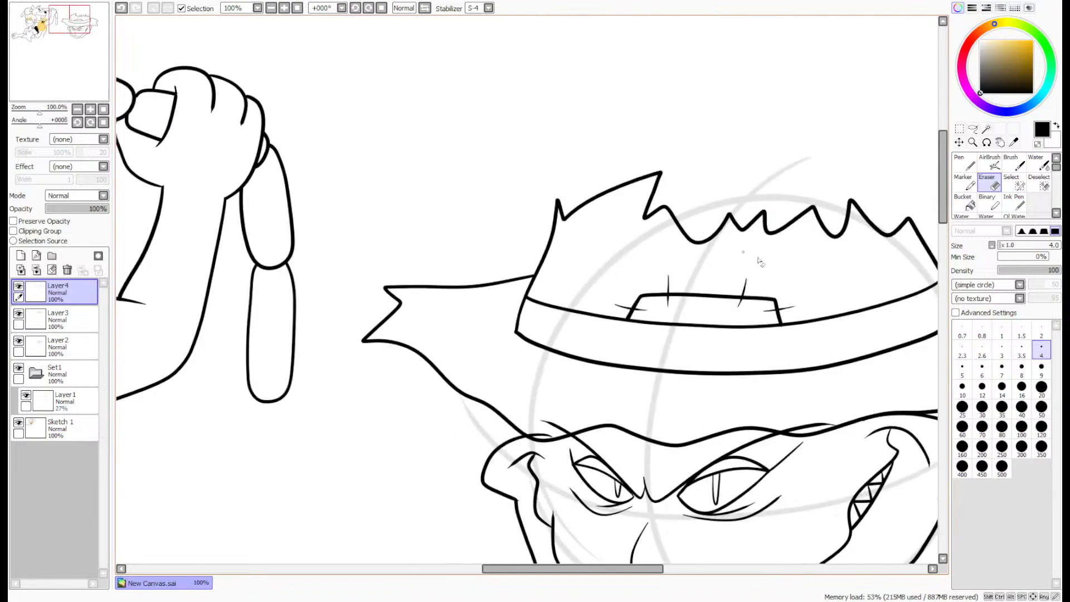
{"action": "left_click_drag", "start_coordinate": [52, 65], "coordinate": [64, 71]}
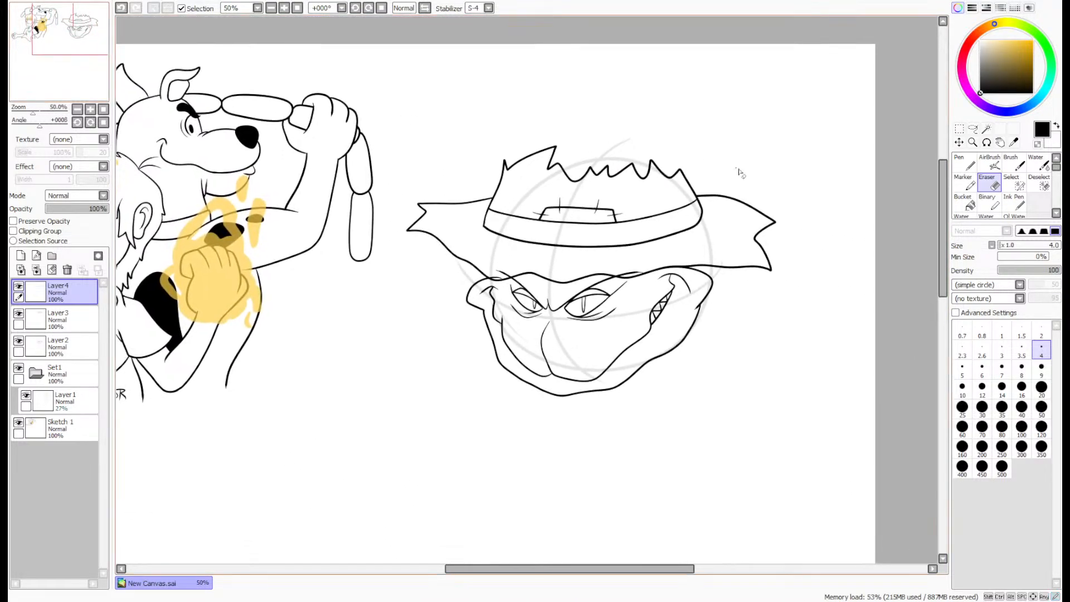
- Merge the brim layer into the hat layer and clear the face lines inside the brim using a wand selection
{"action": "left_click", "coordinate": [36, 271]}
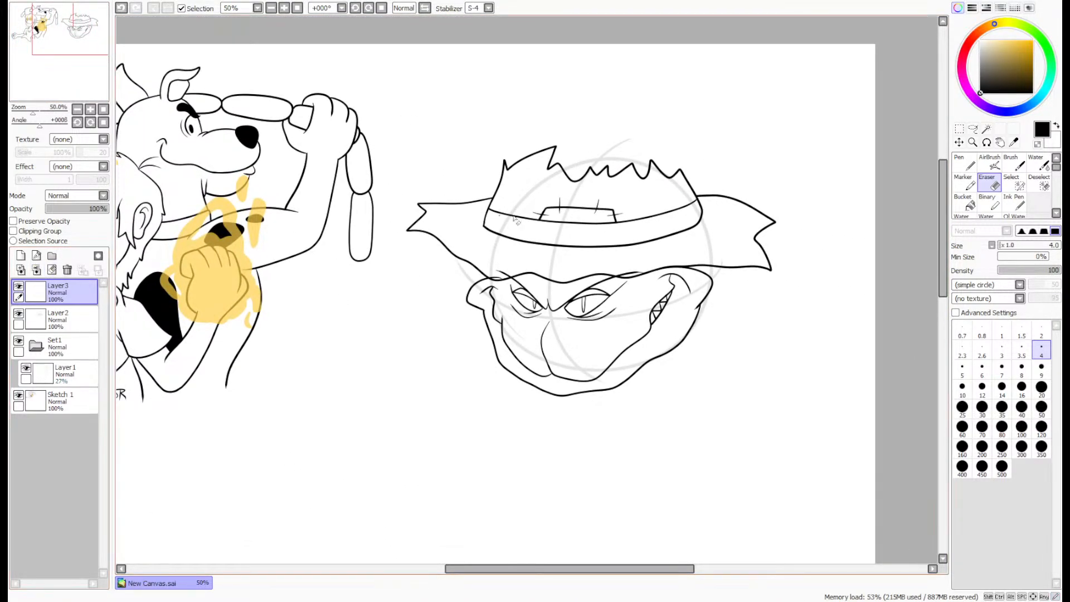
{"action": "scroll", "coordinate": [719, 234], "scroll_direction": "up", "scroll_amount": 2}
{"action": "left_click", "coordinate": [959, 142]}
{"action": "left_click_drag", "start_coordinate": [704, 255], "coordinate": [680, 256]}
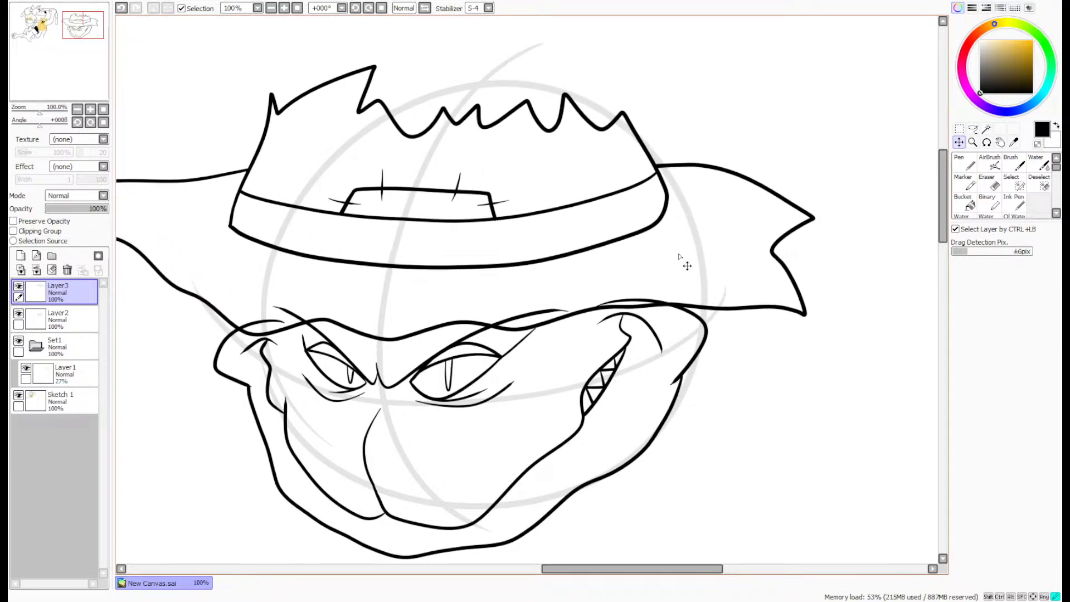
{"action": "key", "text": "w"}
{"action": "left_click", "coordinate": [680, 260]}
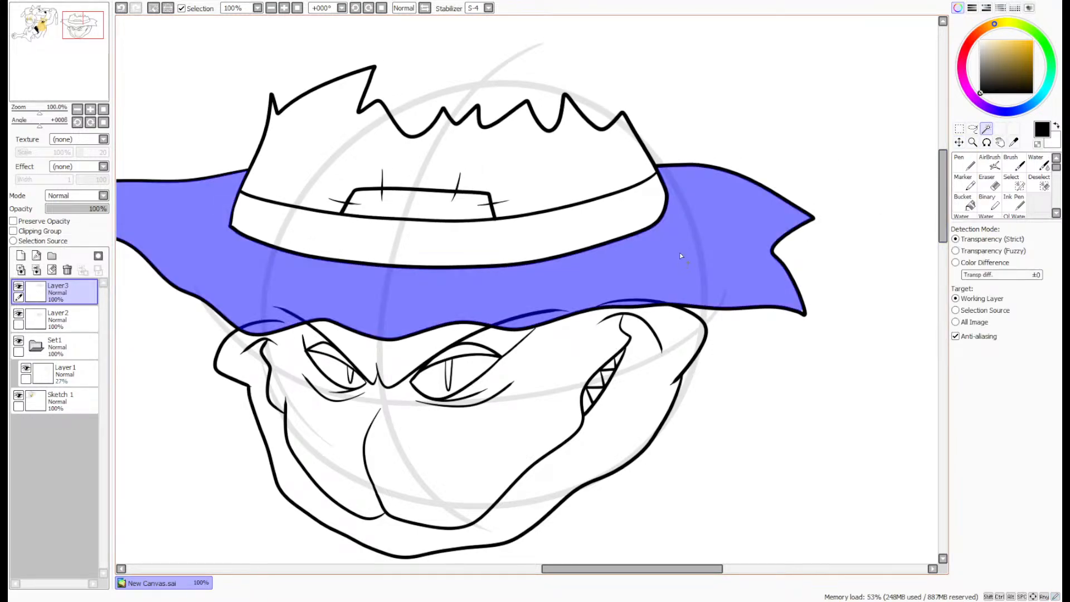
{"action": "left_click", "coordinate": [67, 319]}
{"action": "key", "text": "ctrl+d"}
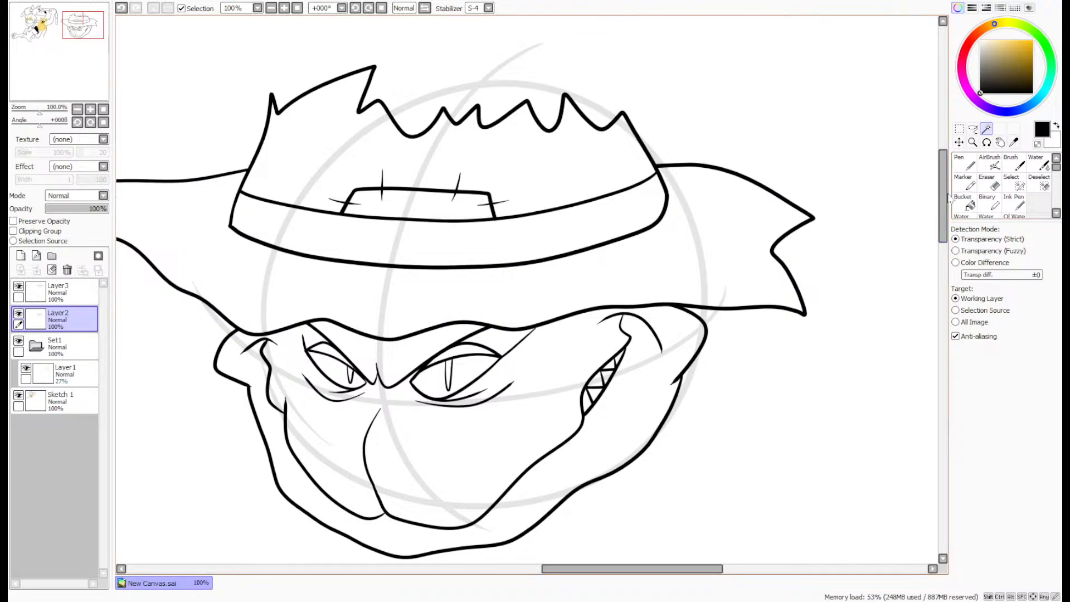
- On the hat layer, draw the jagged back of the crown and a long tip drooping past the brim to the jaw
{"action": "scroll", "coordinate": [936, 204], "scroll_direction": "down", "scroll_amount": 1}
{"action": "scroll", "coordinate": [562, 178], "scroll_direction": "up", "scroll_amount": 1}
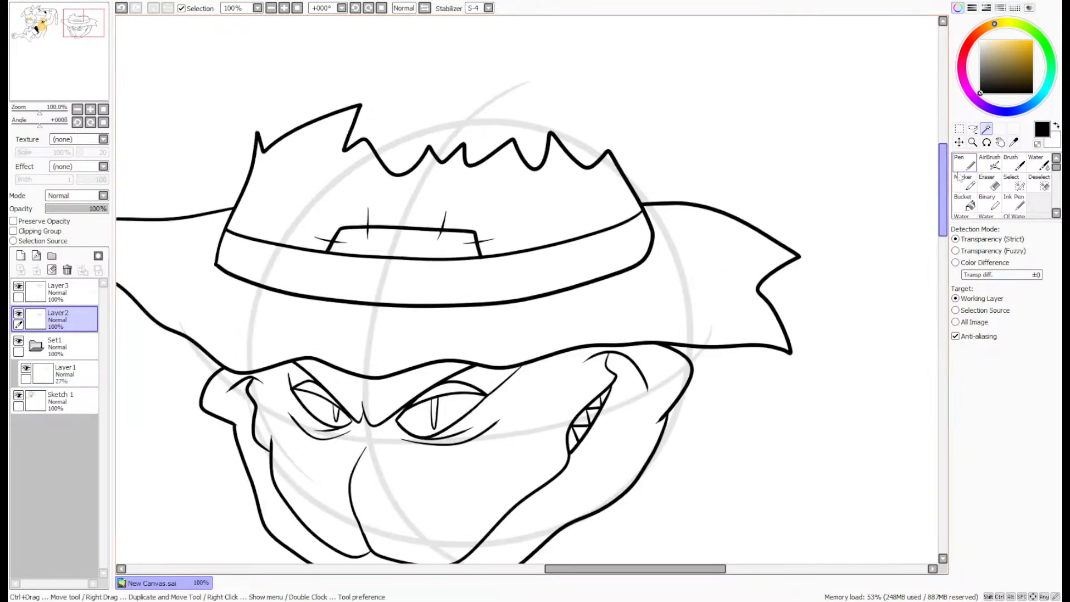
{"action": "left_click", "coordinate": [965, 163]}
{"action": "left_click", "coordinate": [61, 292]}
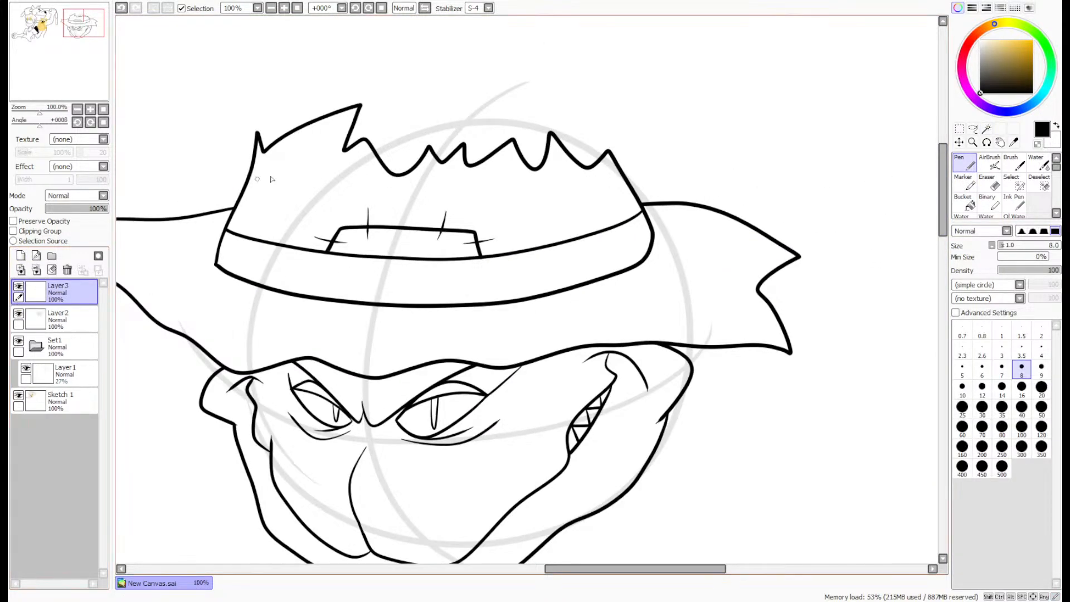
{"action": "left_click", "coordinate": [84, 20]}
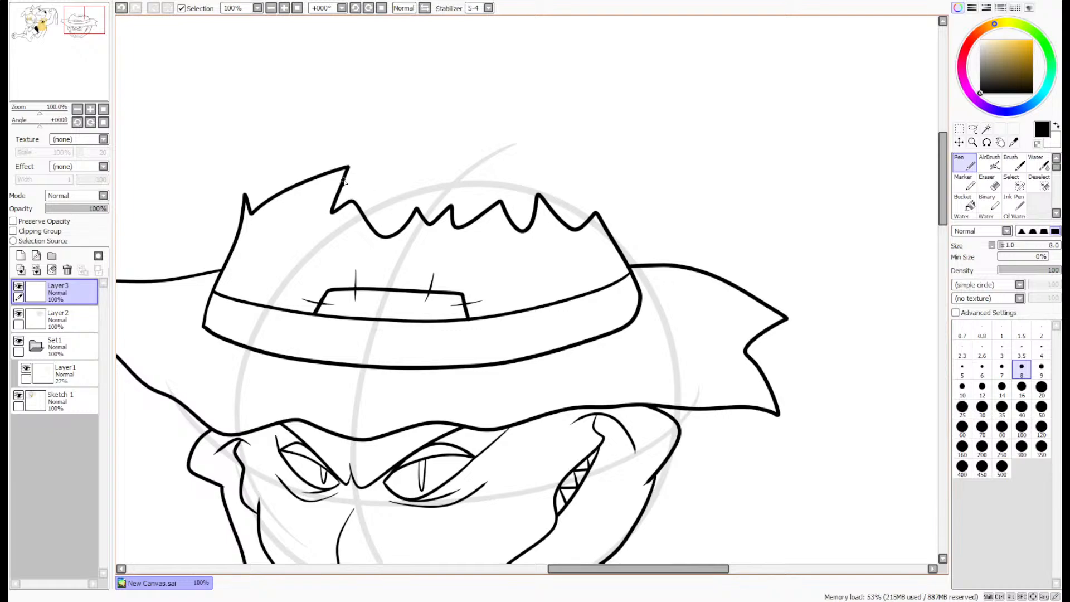
{"action": "mouse_move", "coordinate": [344, 180]}
{"action": "left_mouse_down"}
{"action": "mouse_move", "coordinate": [377, 156]}
{"action": "mouse_move", "coordinate": [402, 164]}
{"action": "mouse_move", "coordinate": [540, 124]}
{"action": "mouse_move", "coordinate": [545, 147]}
{"action": "mouse_move", "coordinate": [597, 138]}
{"action": "mouse_move", "coordinate": [615, 167]}
{"action": "mouse_move", "coordinate": [650, 138]}
{"action": "mouse_move", "coordinate": [754, 208]}
{"action": "mouse_move", "coordinate": [853, 307]}
{"action": "mouse_move", "coordinate": [779, 463]}
{"action": "mouse_move", "coordinate": [768, 554]}
{"action": "mouse_move", "coordinate": [736, 549]}
{"action": "mouse_move", "coordinate": [655, 492]}
{"action": "left_mouse_up"}
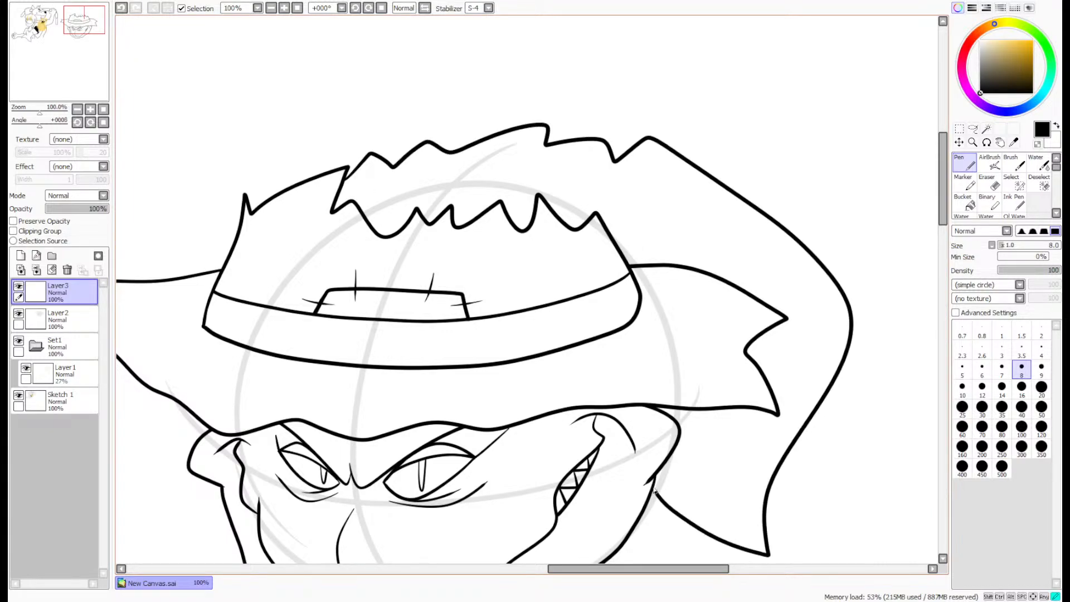
- Draw a short crease rising from the crown's right edge and a stitched patch on the drooping tip's outer edge
{"action": "scroll", "coordinate": [633, 231], "scroll_direction": "up", "scroll_amount": 2}
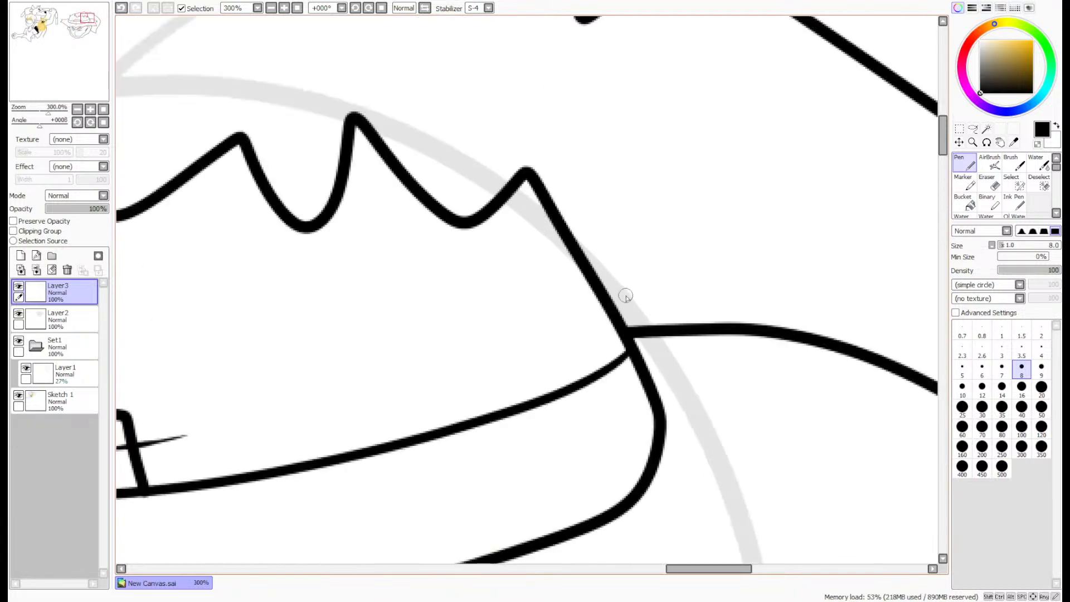
{"action": "left_click_drag", "start_coordinate": [613, 192], "coordinate": [619, 301]}
{"action": "scroll", "coordinate": [625, 248], "scroll_direction": "right", "scroll_amount": 5}
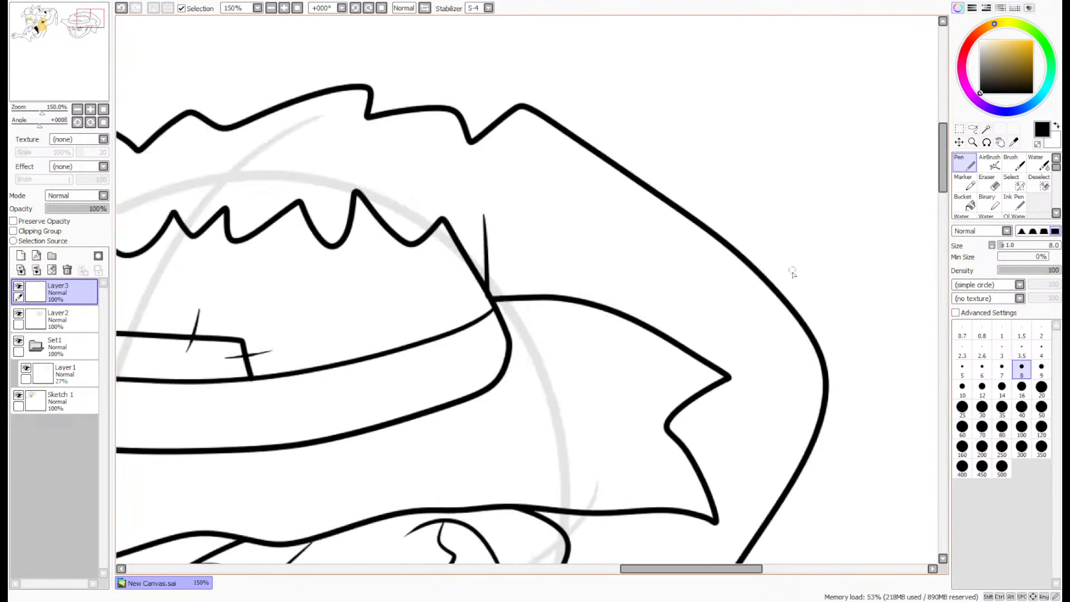
{"action": "mouse_move", "coordinate": [769, 296]}
{"action": "left_mouse_down"}
{"action": "mouse_move", "coordinate": [742, 303]}
{"action": "mouse_move", "coordinate": [805, 480]}
{"action": "mouse_move", "coordinate": [833, 479]}
{"action": "left_mouse_up"}
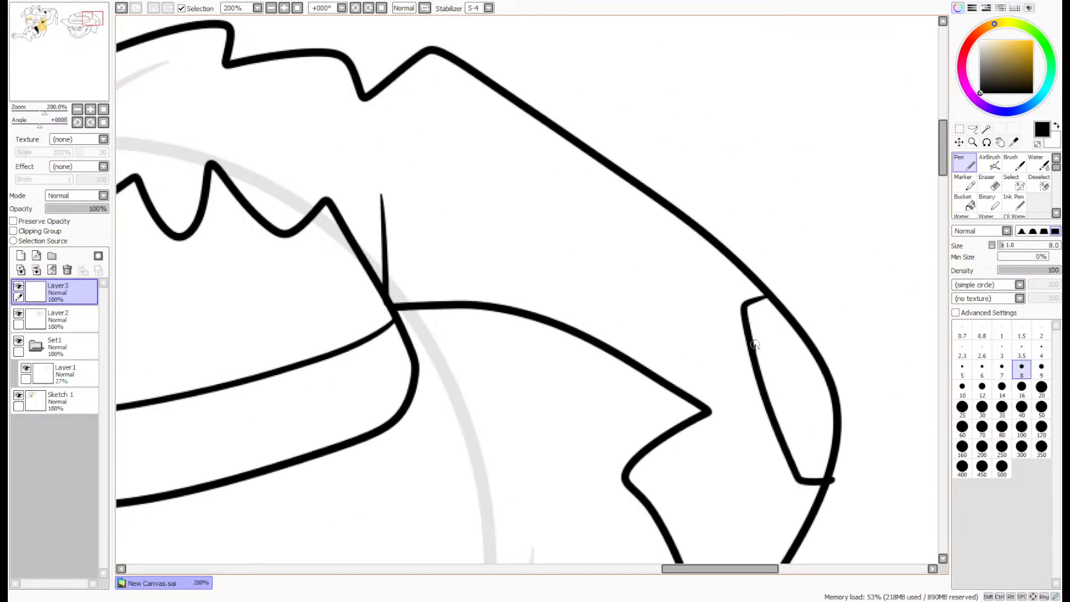
{"action": "left_click_drag", "start_coordinate": [718, 346], "coordinate": [783, 338]}
{"action": "left_click_drag", "start_coordinate": [745, 440], "coordinate": [796, 427]}
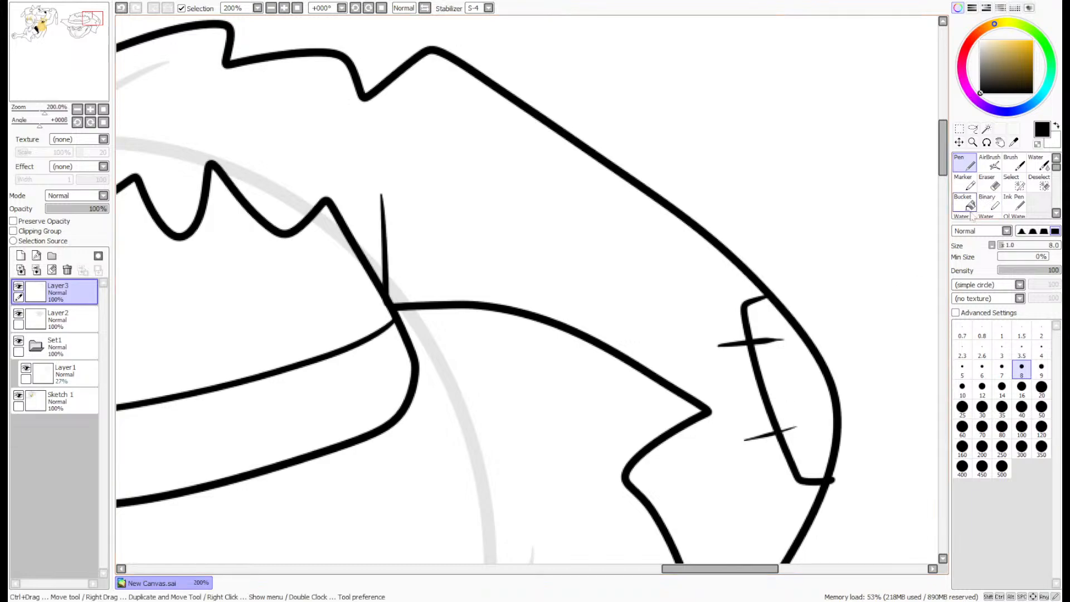
- Erase the patch line's overshoot beyond the drooping tip's outline with the size 4 eraser
{"action": "left_click", "coordinate": [987, 184]}
{"action": "scroll", "coordinate": [802, 494], "scroll_direction": "up", "scroll_amount": 4}
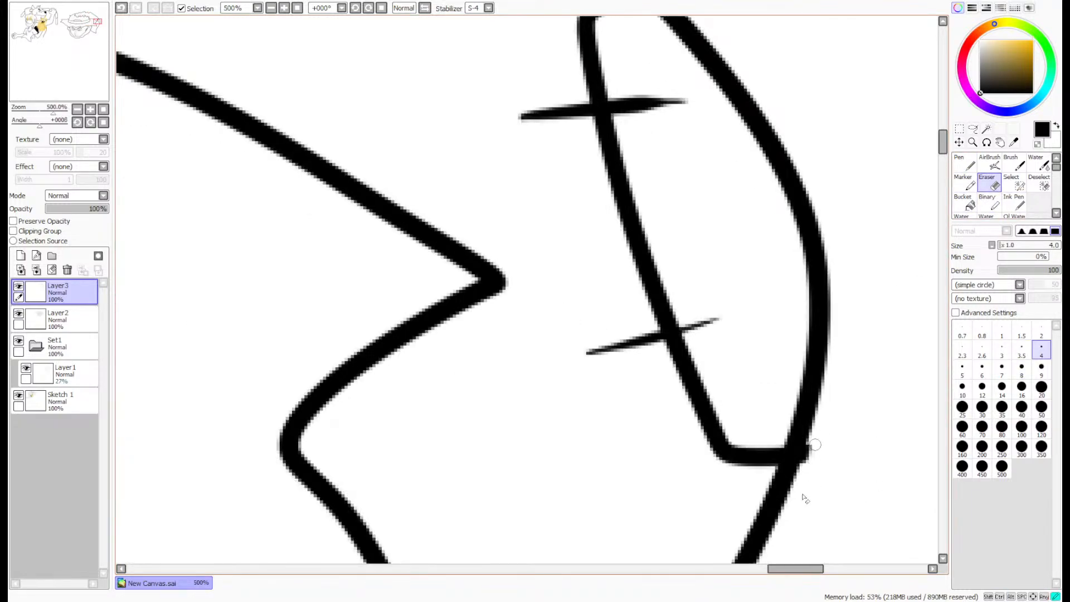
{"action": "scroll", "coordinate": [808, 462], "scroll_direction": "down", "scroll_amount": 8}
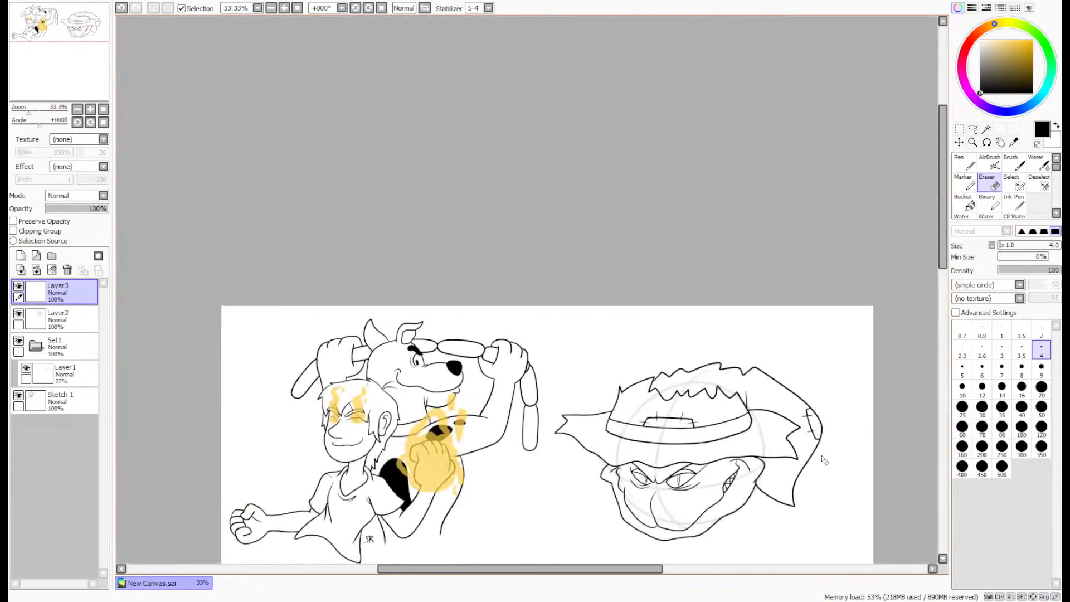
{"action": "scroll", "coordinate": [814, 480], "scroll_direction": "up", "scroll_amount": 3}
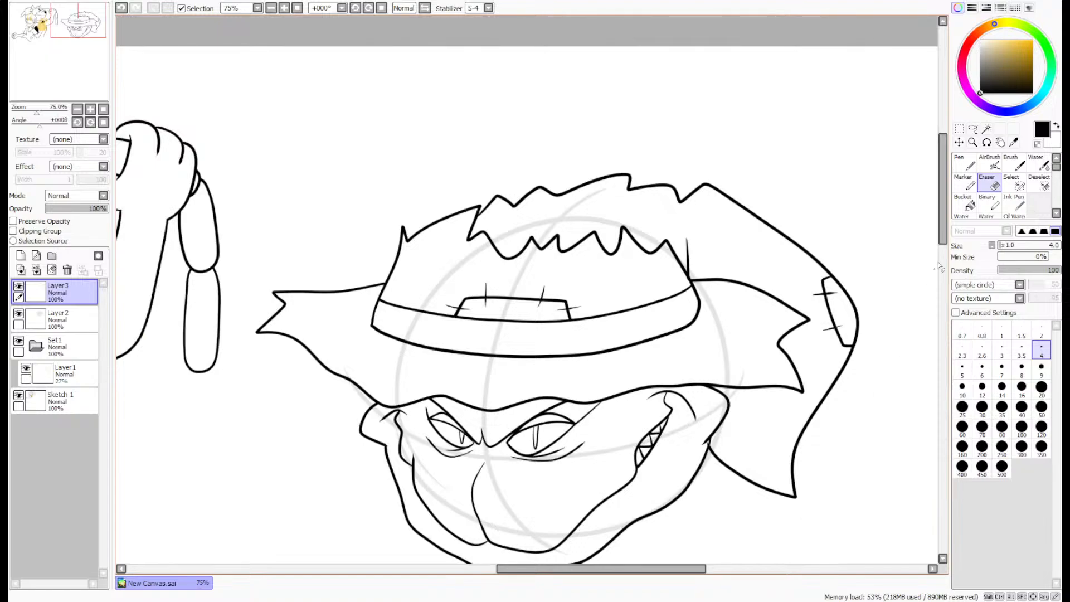
- Touch up the hat band's lower left corner with the size 8 pen
{"action": "left_click", "coordinate": [967, 166]}
{"action": "left_click_drag", "start_coordinate": [74, 82], "coordinate": [75, 100]}
{"action": "scroll", "coordinate": [502, 279], "scroll_direction": "up", "scroll_amount": 6}
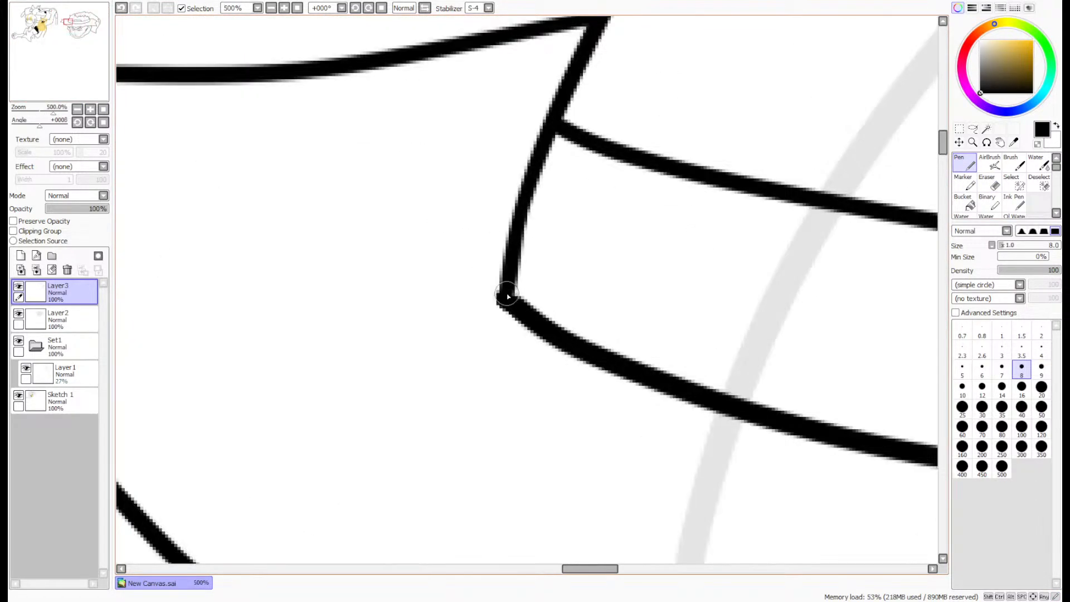
{"action": "scroll", "coordinate": [507, 297], "scroll_direction": "down", "scroll_amount": 6}
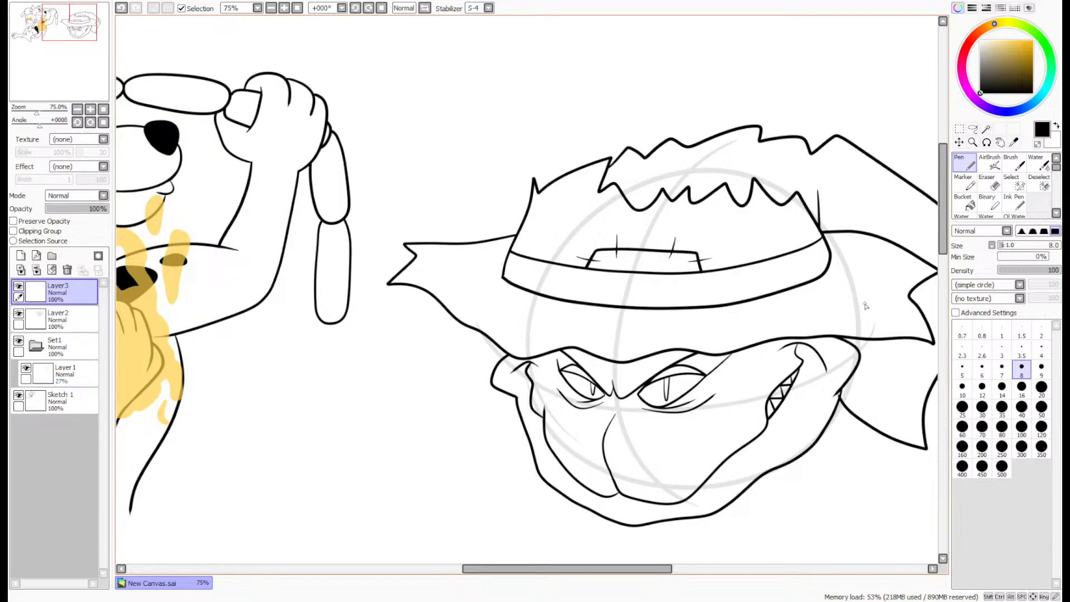
- Merge the hat layer into the face layer and move the combined head up and slightly to the right
{"action": "scroll", "coordinate": [856, 335], "scroll_direction": "down", "scroll_amount": 2}
{"action": "scroll", "coordinate": [956, 155], "scroll_direction": "up", "scroll_amount": 1}
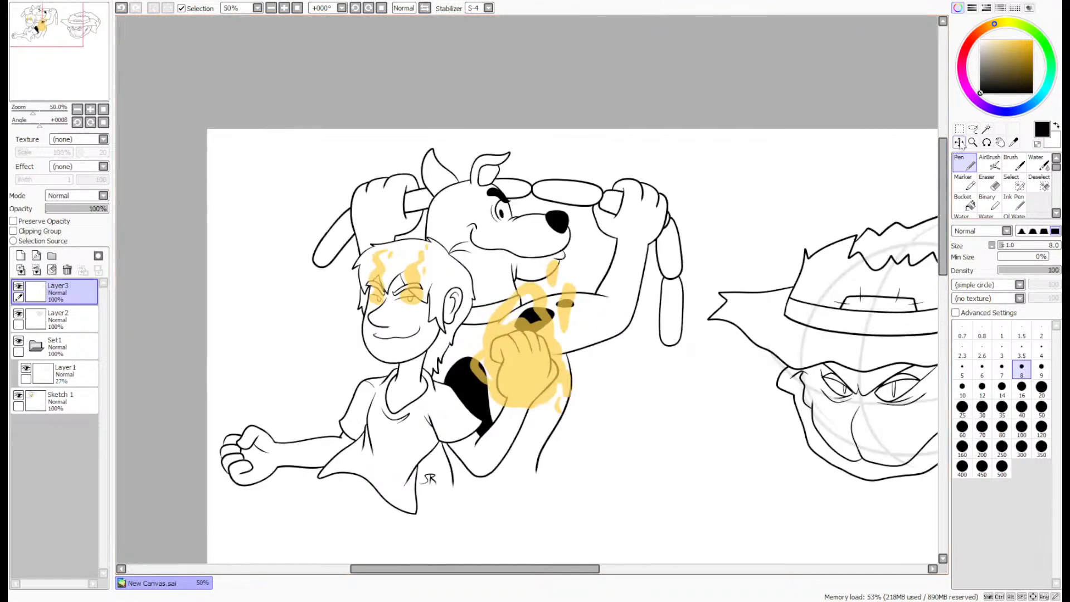
{"action": "left_click", "coordinate": [959, 143]}
{"action": "left_click_drag", "start_coordinate": [59, 96], "coordinate": [78, 99]}
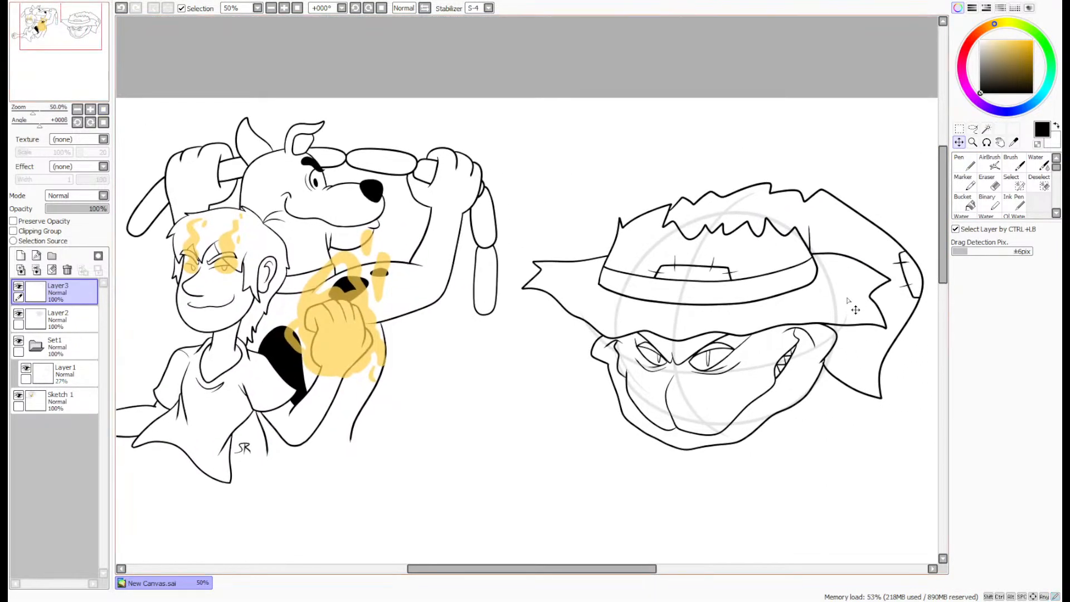
{"action": "left_click", "coordinate": [36, 270]}
{"action": "mouse_move", "coordinate": [818, 310]}
{"action": "left_mouse_down"}
{"action": "mouse_move", "coordinate": [812, 273]}
{"action": "mouse_move", "coordinate": [825, 254]}
{"action": "left_mouse_up"}
- Delete the Set1 construction folder and rename the head drawing's layer to Sketch
{"action": "left_click", "coordinate": [58, 318]}
{"action": "left_click", "coordinate": [67, 270]}
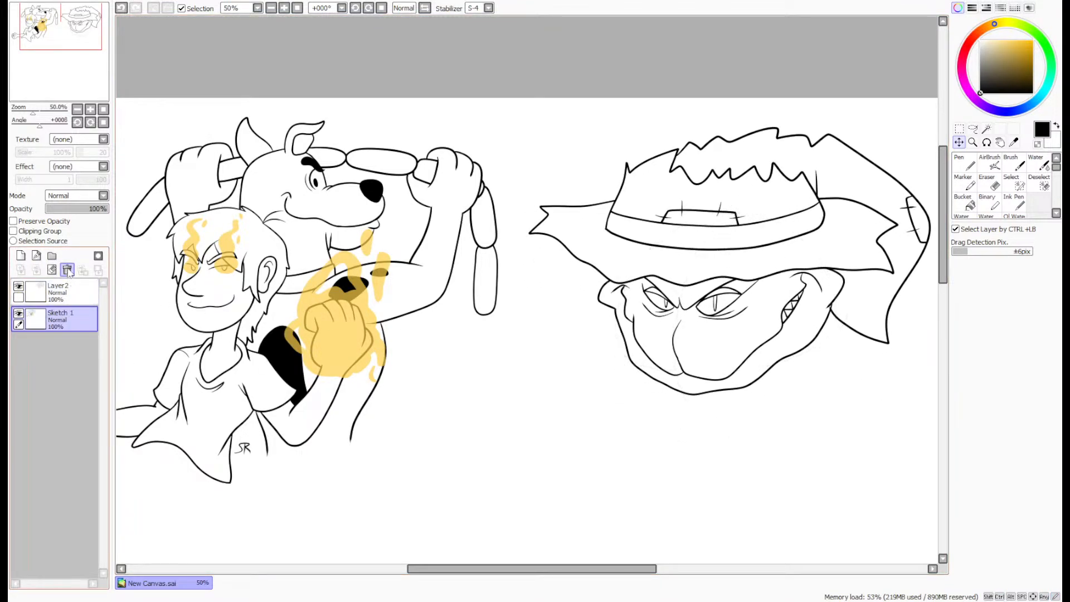
{"action": "left_click", "coordinate": [68, 294]}
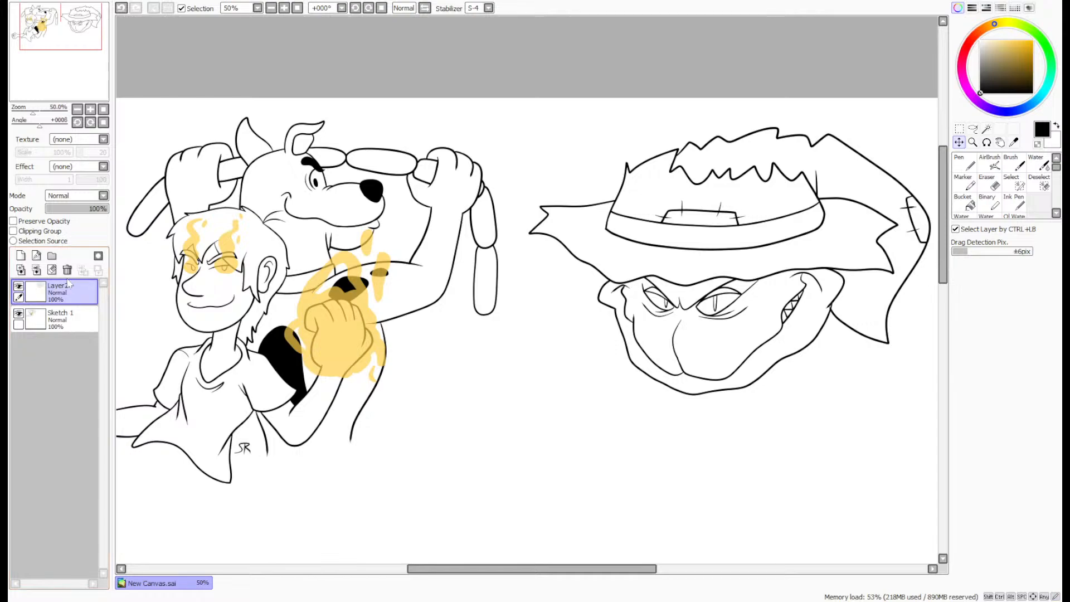
{"action": "key", "text": "Return"}
- Sign the head drawing with the initials SR below the jaw's right side and rename its layer to Sketch 2
{"action": "key", "text": "n"}
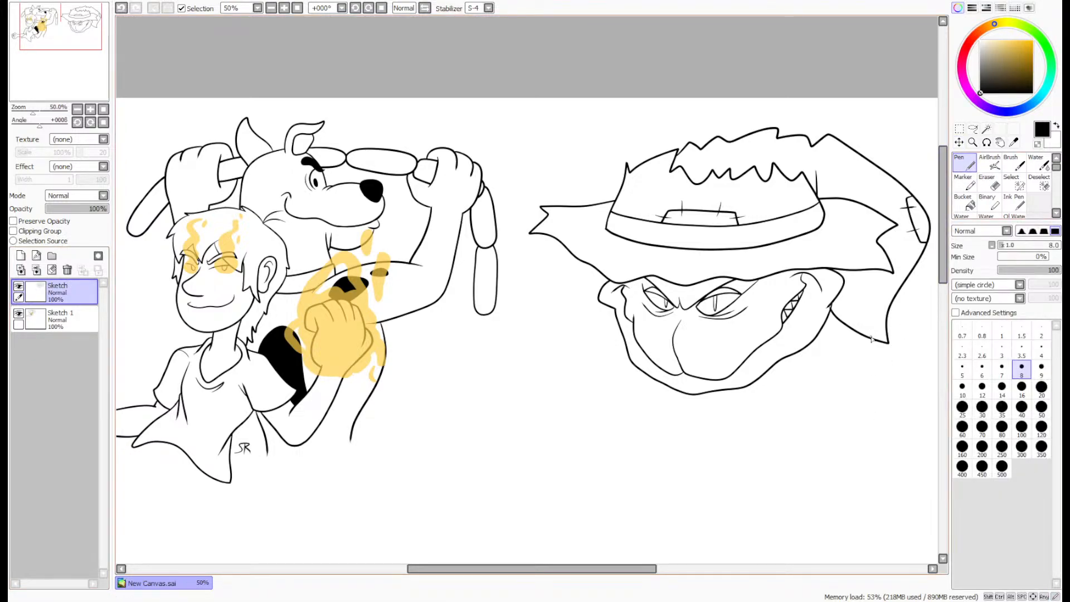
{"action": "scroll", "coordinate": [872, 339], "scroll_direction": "up", "scroll_amount": 7}
{"action": "mouse_move", "coordinate": [582, 404]}
{"action": "left_mouse_down"}
{"action": "mouse_move", "coordinate": [649, 391]}
{"action": "mouse_move", "coordinate": [662, 307]}
{"action": "mouse_move", "coordinate": [717, 350]}
{"action": "mouse_move", "coordinate": [761, 412]}
{"action": "left_mouse_up"}
{"action": "left_click_drag", "start_coordinate": [703, 307], "coordinate": [701, 411]}
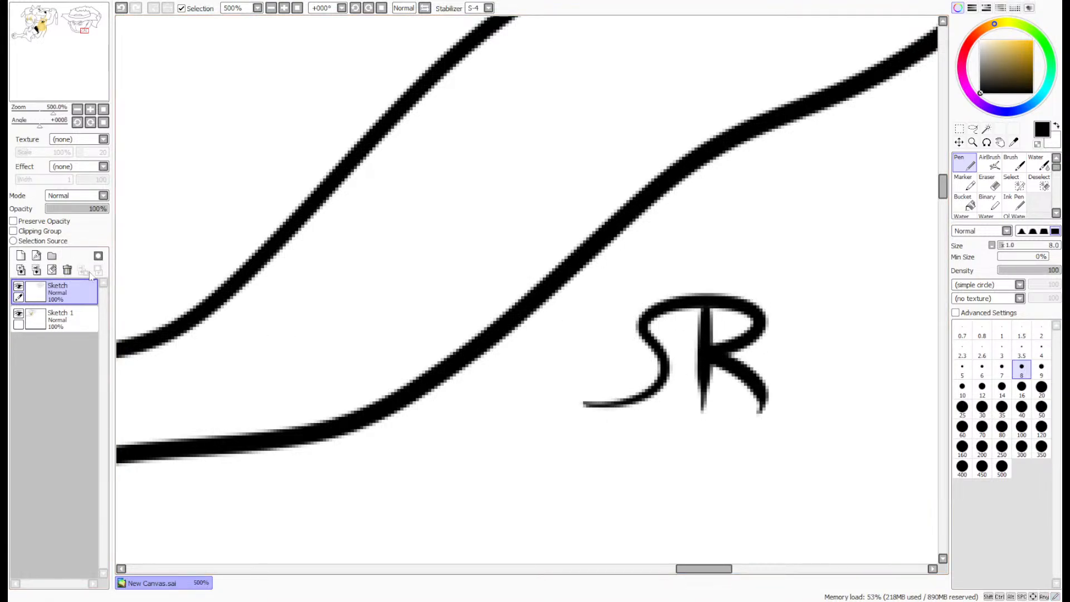
{"action": "scroll", "coordinate": [92, 277], "scroll_direction": "down", "scroll_amount": 5}
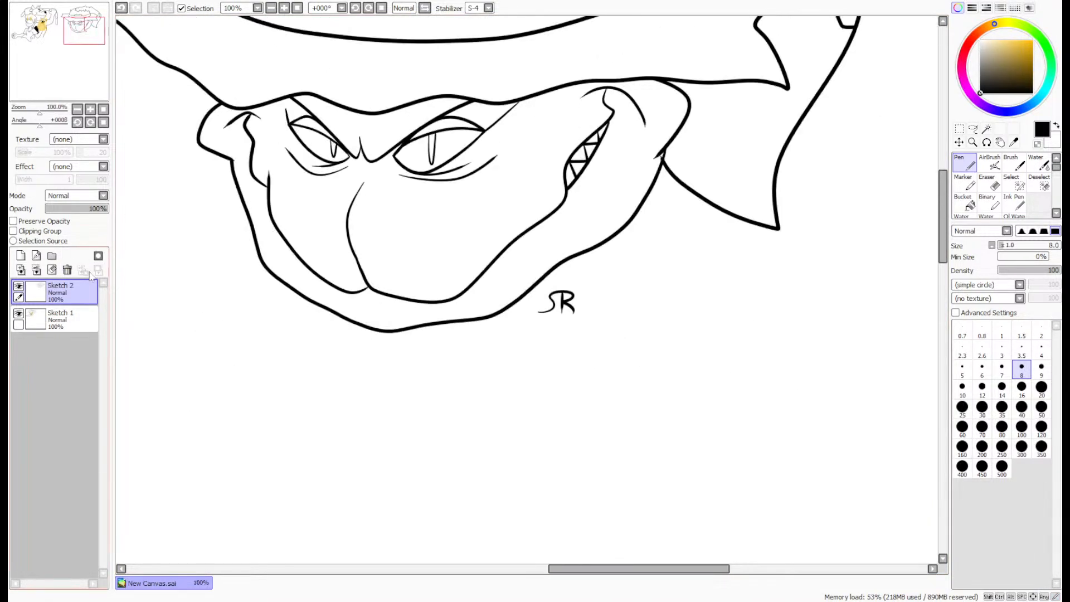
- Add a new layer and draw a scar over the left eye, from the brim across the brow and eye bag onto the cheek
{"action": "left_click", "coordinate": [21, 256]}
{"action": "scroll", "coordinate": [553, 286], "scroll_direction": "up", "scroll_amount": 4}
{"action": "scroll", "coordinate": [553, 287], "scroll_direction": "down", "scroll_amount": 4}
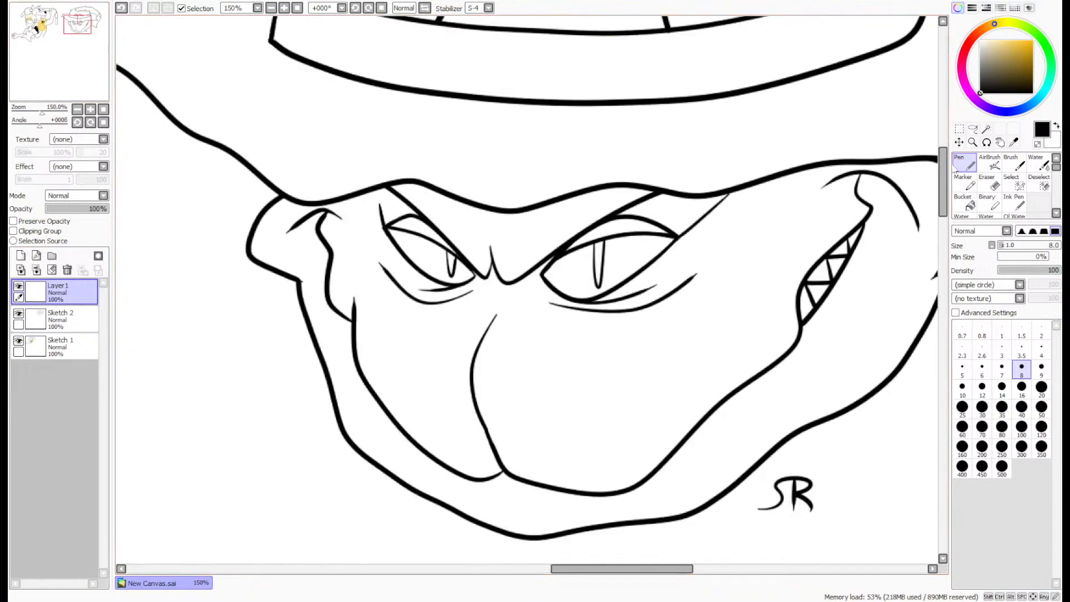
{"action": "scroll", "coordinate": [433, 214], "scroll_direction": "up", "scroll_amount": 4}
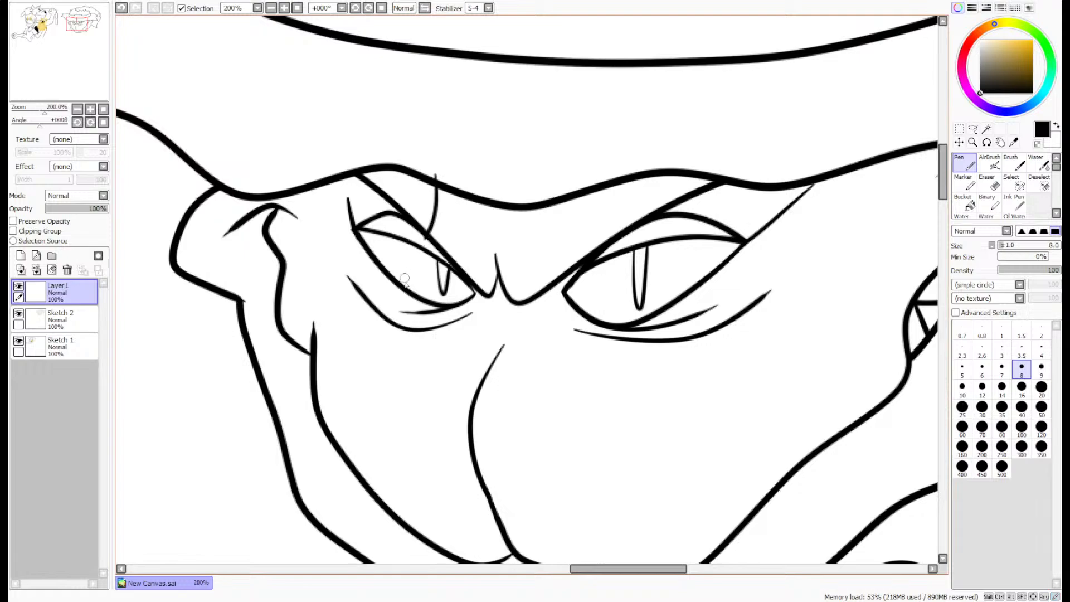
{"action": "scroll", "coordinate": [407, 281], "scroll_direction": "up", "scroll_amount": 2}
{"action": "mouse_move", "coordinate": [412, 316]}
{"action": "left_mouse_down"}
{"action": "mouse_move", "coordinate": [406, 351]}
{"action": "mouse_move", "coordinate": [389, 339]}
{"action": "mouse_move", "coordinate": [390, 348]}
{"action": "mouse_move", "coordinate": [418, 342]}
{"action": "mouse_move", "coordinate": [378, 339]}
{"action": "mouse_move", "coordinate": [395, 438]}
{"action": "mouse_move", "coordinate": [369, 472]}
{"action": "left_mouse_up"}
{"action": "scroll", "coordinate": [390, 379], "scroll_direction": "down", "scroll_amount": 2}
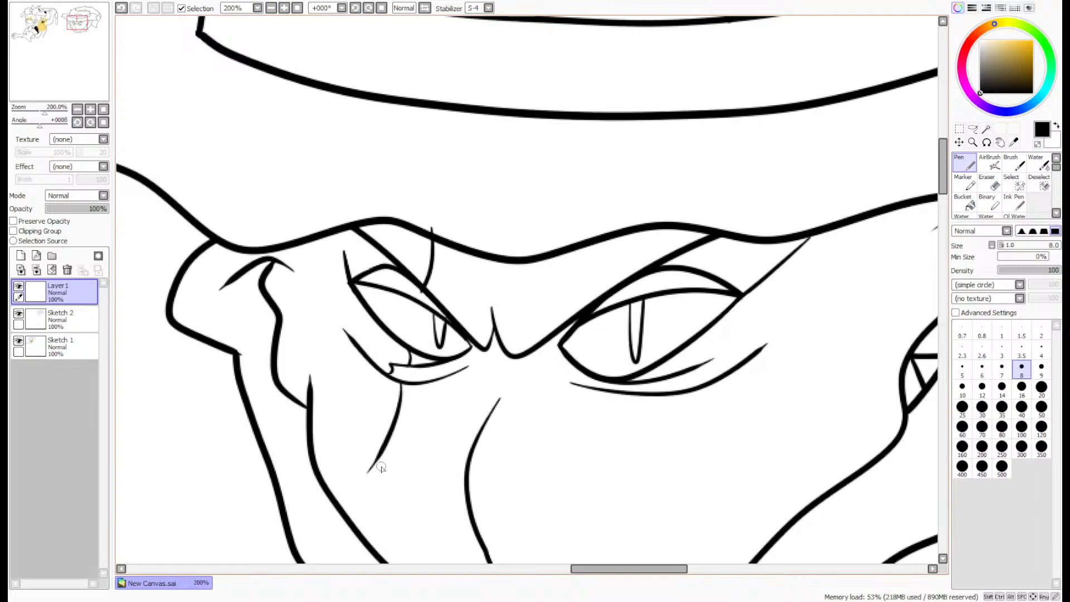
- Undo the left cheek scar stroke and redraw it longer, continuing it across the lower face to the jaw outline
{"action": "left_click_drag", "start_coordinate": [76, 25], "coordinate": [74, 26]}
{"action": "key", "text": "ctrl+z"}
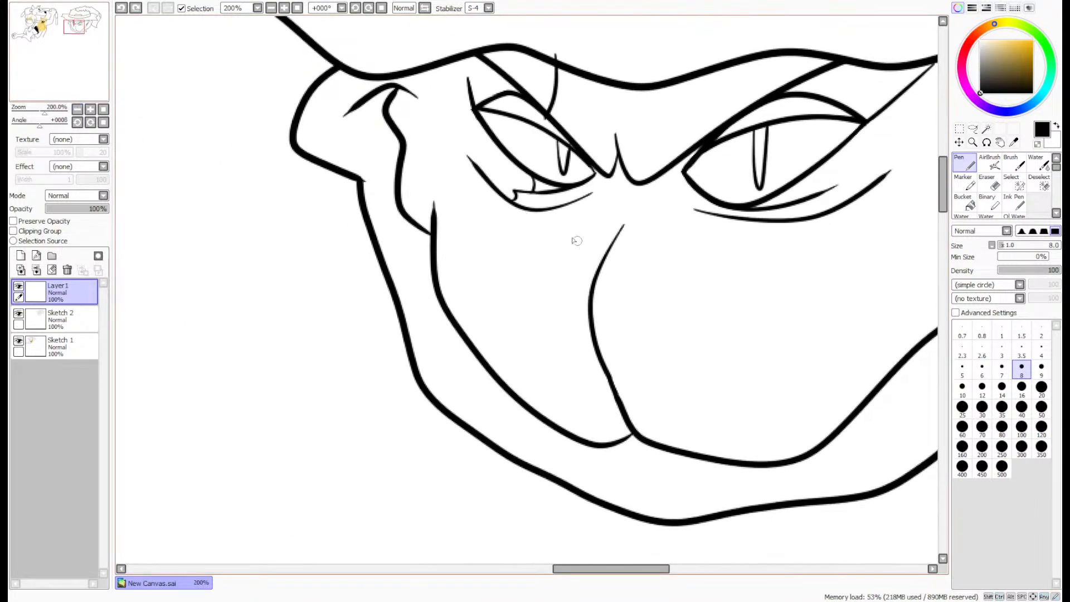
{"action": "mouse_move", "coordinate": [522, 210]}
{"action": "left_mouse_down"}
{"action": "mouse_move", "coordinate": [517, 255]}
{"action": "mouse_move", "coordinate": [482, 337]}
{"action": "mouse_move", "coordinate": [489, 372]}
{"action": "mouse_move", "coordinate": [468, 427]}
{"action": "mouse_move", "coordinate": [479, 433]}
{"action": "mouse_move", "coordinate": [468, 440]}
{"action": "mouse_move", "coordinate": [480, 404]}
{"action": "left_mouse_up"}
{"action": "scroll", "coordinate": [471, 436], "scroll_direction": "up", "scroll_amount": 4}
{"action": "scroll", "coordinate": [499, 372], "scroll_direction": "down", "scroll_amount": 4}
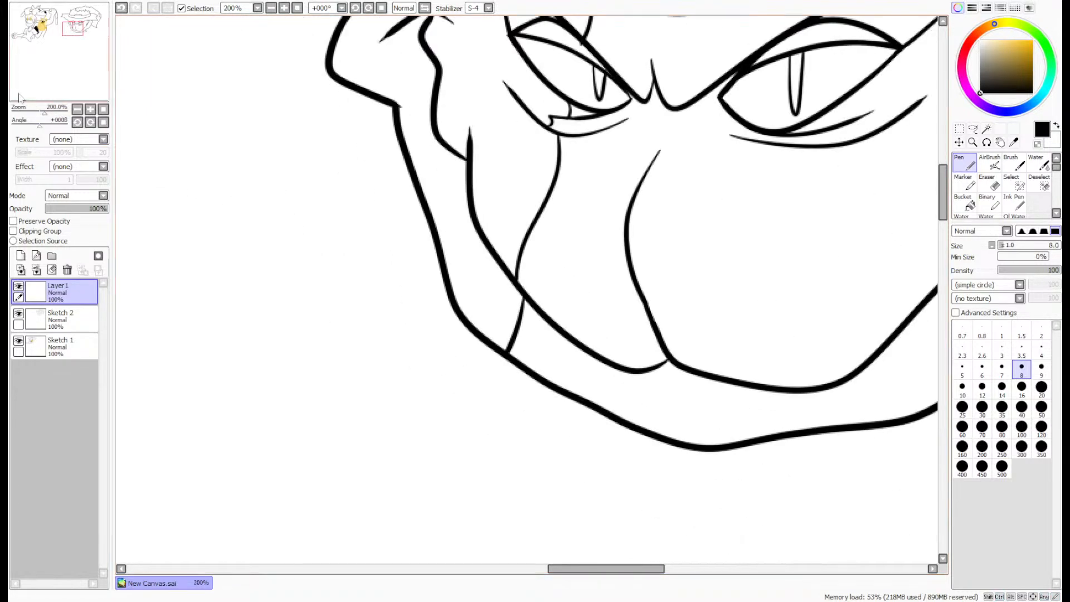
- Draw a short scar line above the right brow and two small curved scar marks beneath the right eye
{"action": "left_click_drag", "start_coordinate": [20, 98], "coordinate": [37, 81]}
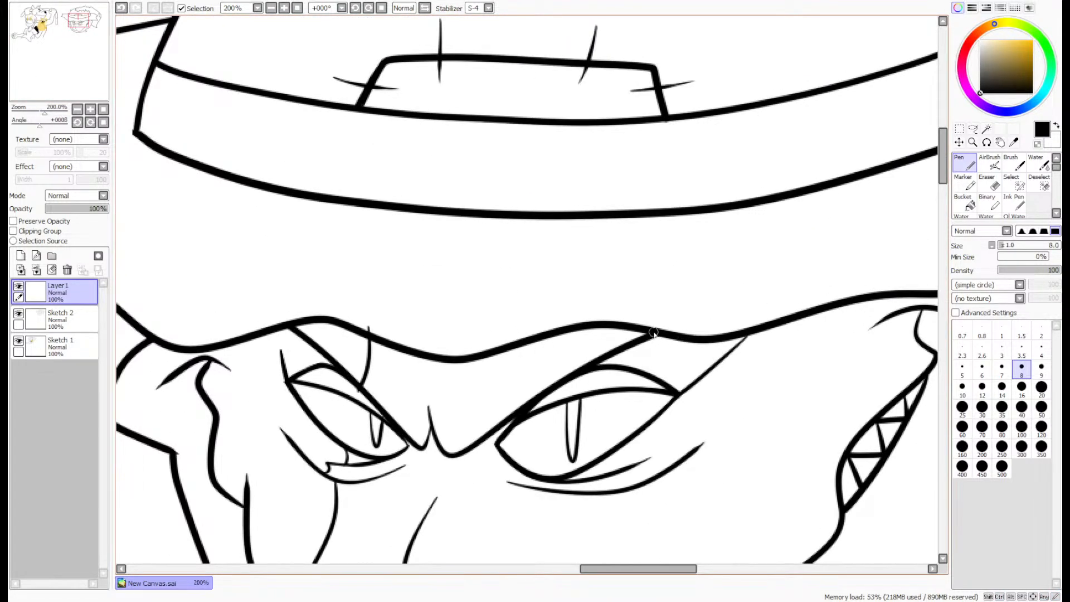
{"action": "scroll", "coordinate": [641, 435], "scroll_direction": "up", "scroll_amount": 4}
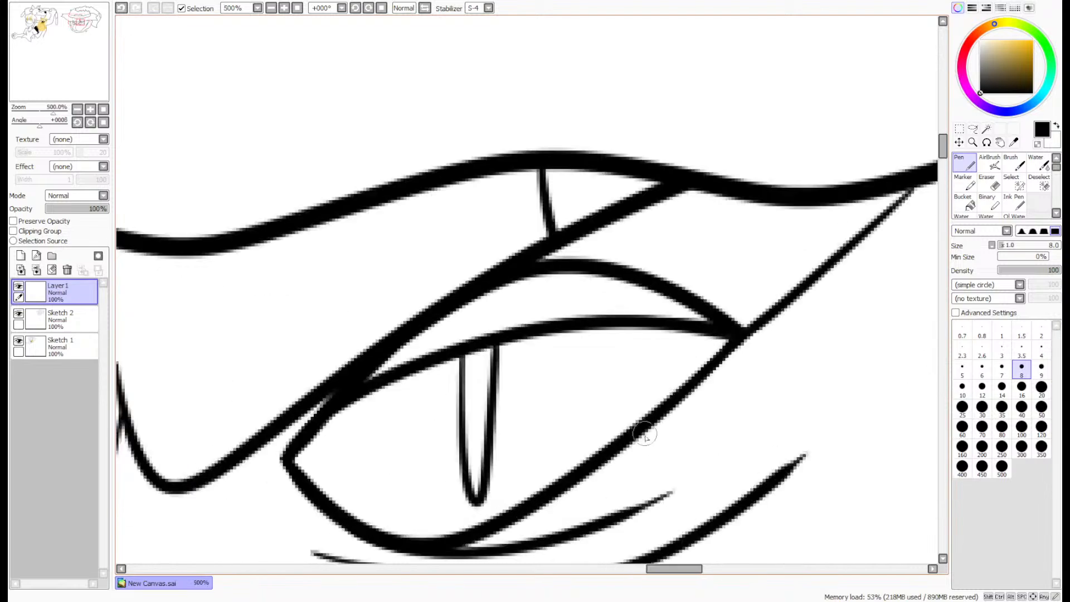
{"action": "left_click_drag", "start_coordinate": [585, 469], "coordinate": [635, 557]}
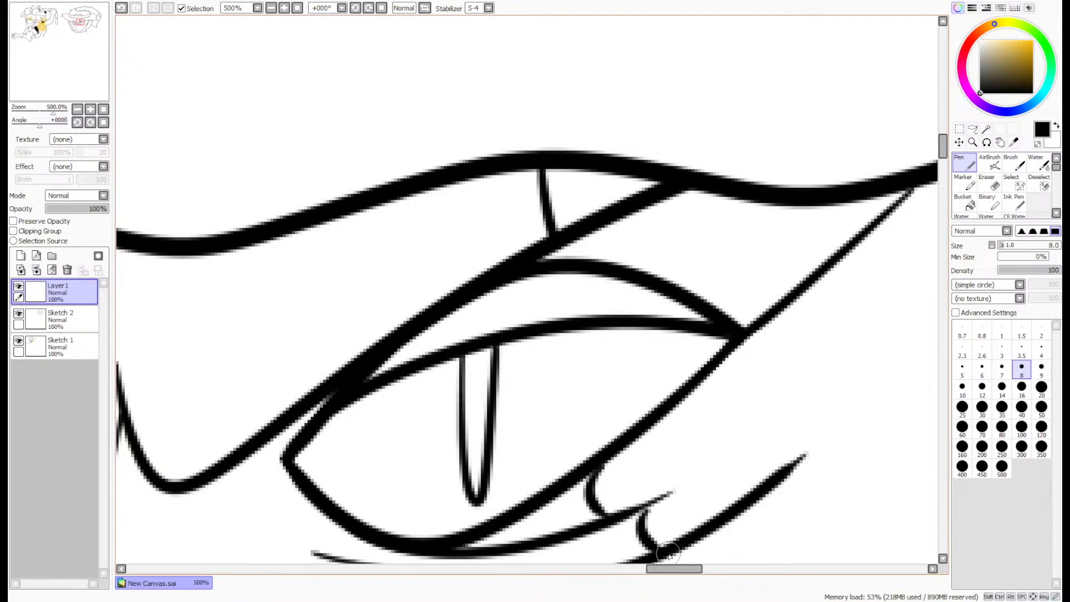
{"action": "scroll", "coordinate": [426, 371], "scroll_direction": "down", "scroll_amount": 4}
{"action": "left_click_drag", "start_coordinate": [33, 88], "coordinate": [35, 97]}
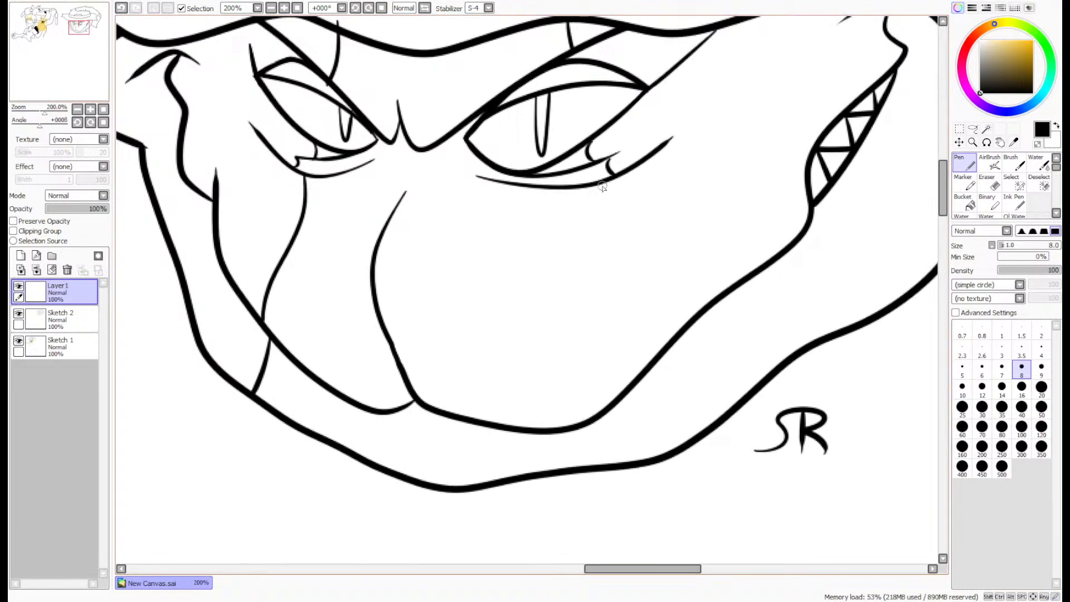
- Extend the right eye's scar down the cheek and end it with two short crossing strokes
{"action": "left_click_drag", "start_coordinate": [602, 187], "coordinate": [625, 252]}
{"action": "scroll", "coordinate": [625, 252], "scroll_direction": "up", "scroll_amount": 5}
{"action": "left_click_drag", "start_coordinate": [538, 219], "coordinate": [730, 269]}
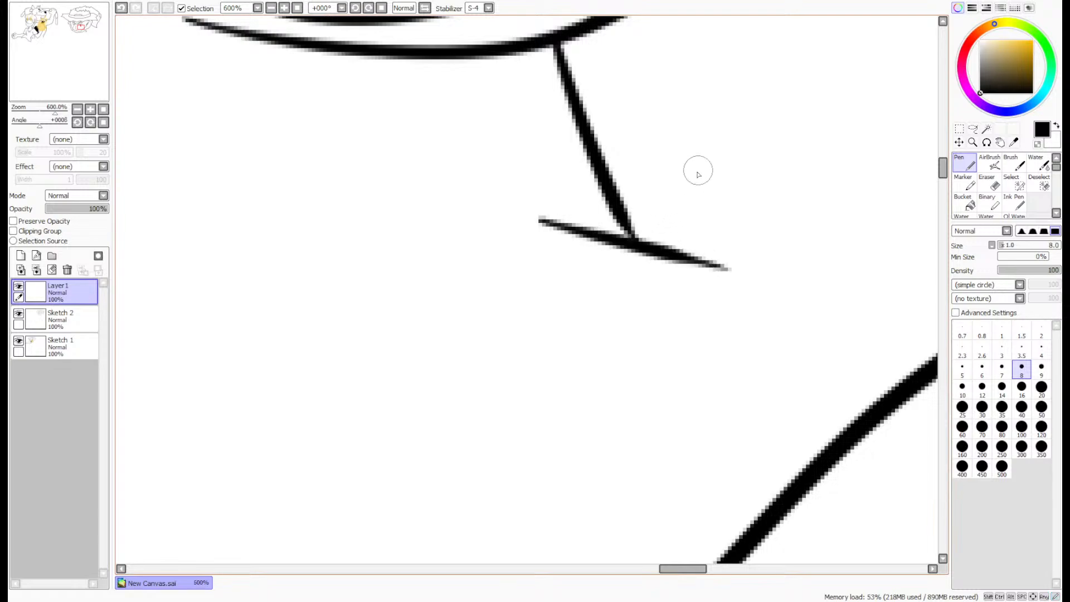
{"action": "left_click_drag", "start_coordinate": [698, 174], "coordinate": [557, 327]}
{"action": "scroll", "coordinate": [691, 173], "scroll_direction": "down", "scroll_amount": 7}
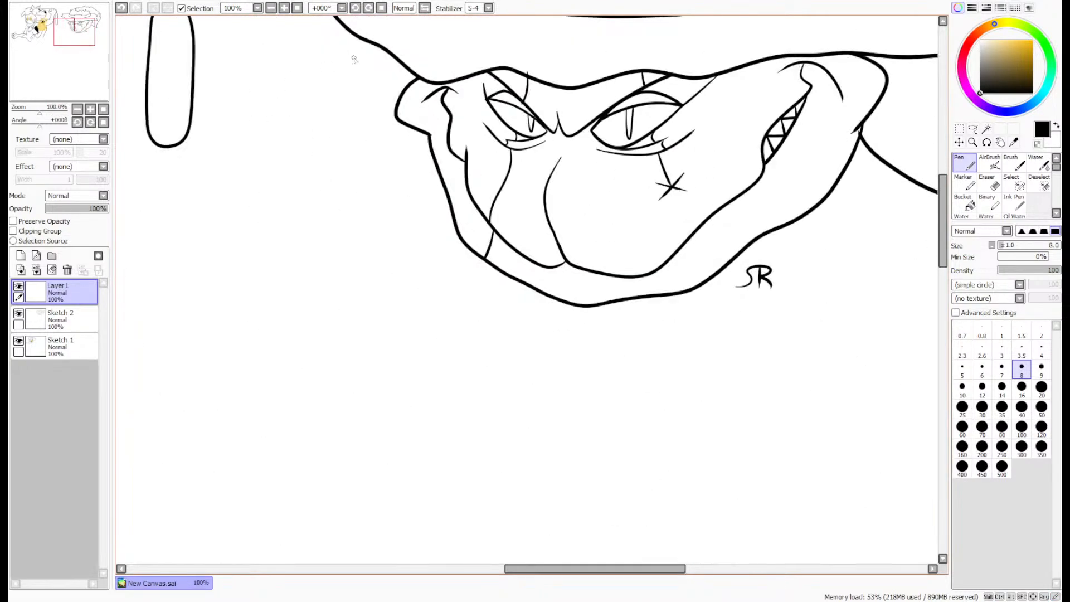
- Erase the scar ends overshooting the hat brim and left brow, and merge the scar layer into Sketch 2
{"action": "scroll", "coordinate": [600, 45], "scroll_direction": "up", "scroll_amount": 7}
{"action": "key", "text": "e"}
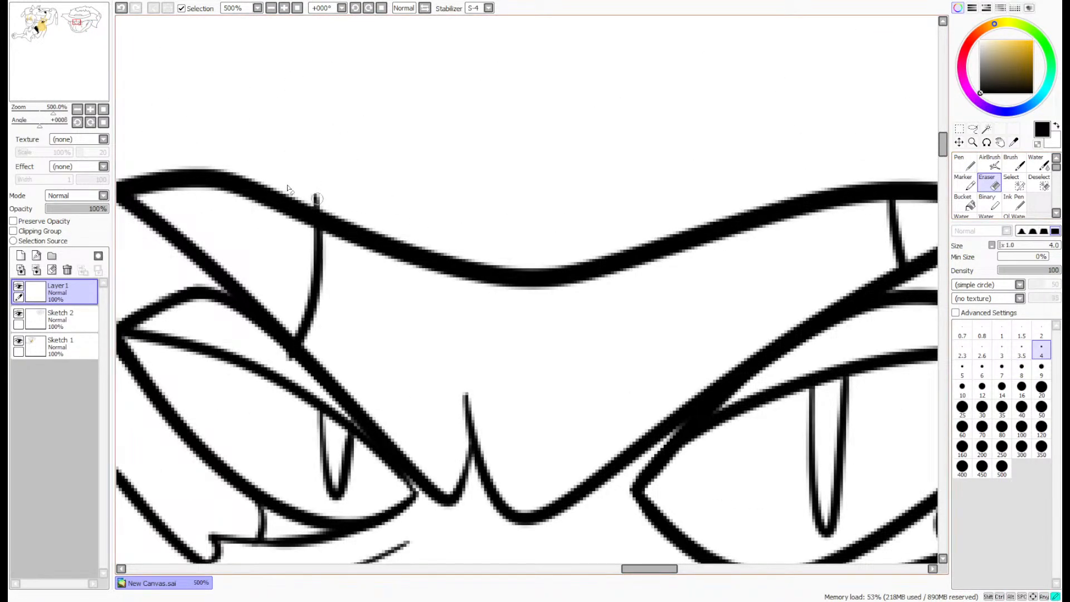
{"action": "left_click_drag", "start_coordinate": [292, 351], "coordinate": [282, 346]}
{"action": "scroll", "coordinate": [262, 348], "scroll_direction": "down", "scroll_amount": 10}
{"action": "left_click", "coordinate": [73, 80]}
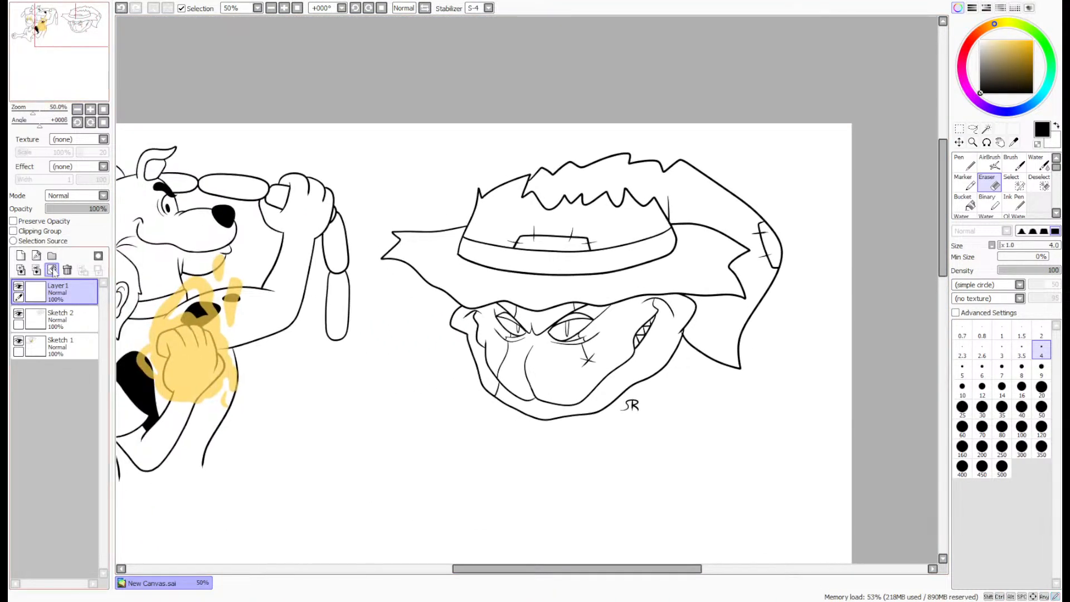
{"action": "left_click", "coordinate": [37, 270]}
{"action": "left_click_drag", "start_coordinate": [73, 68], "coordinate": [55, 71]}
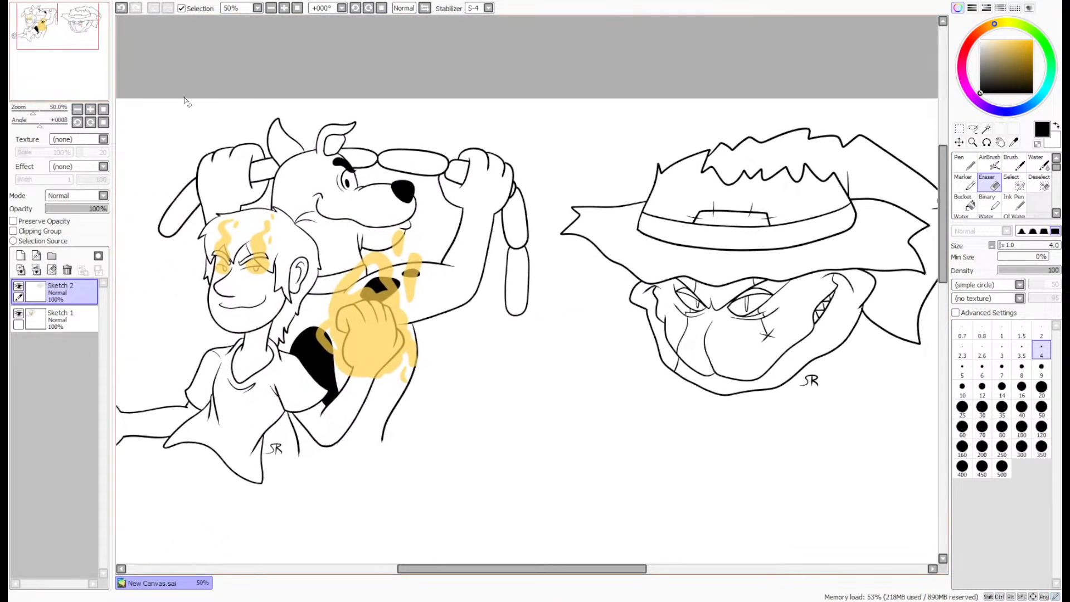
- Move the hatted face drawing slightly down and closer to the man and dog
{"action": "left_click", "coordinate": [959, 142]}
{"action": "left_click_drag", "start_coordinate": [827, 259], "coordinate": [822, 269]}
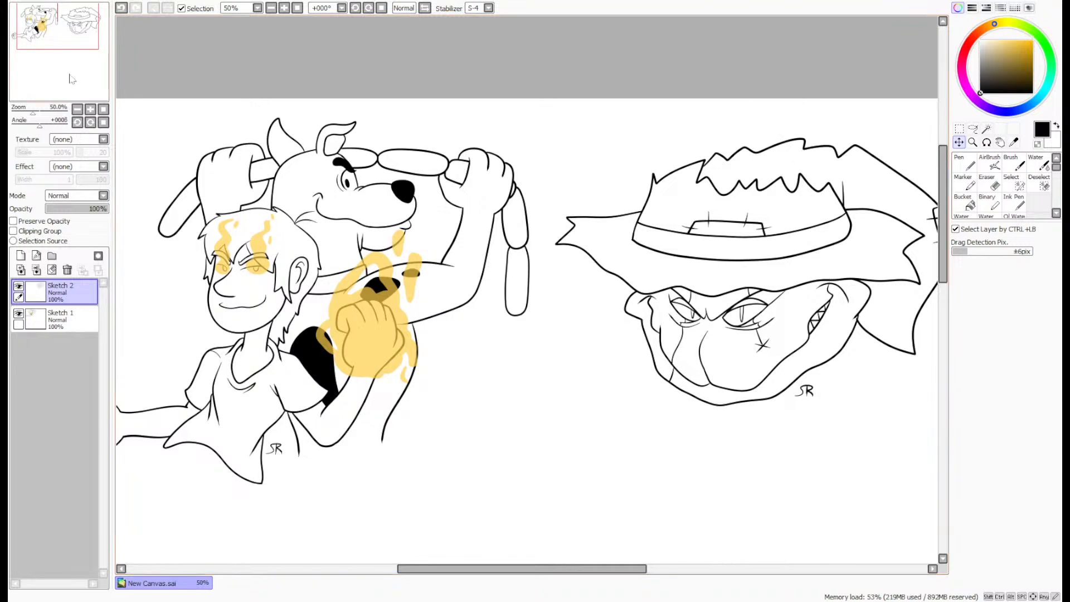
{"action": "left_click_drag", "start_coordinate": [71, 48], "coordinate": [63, 41]}
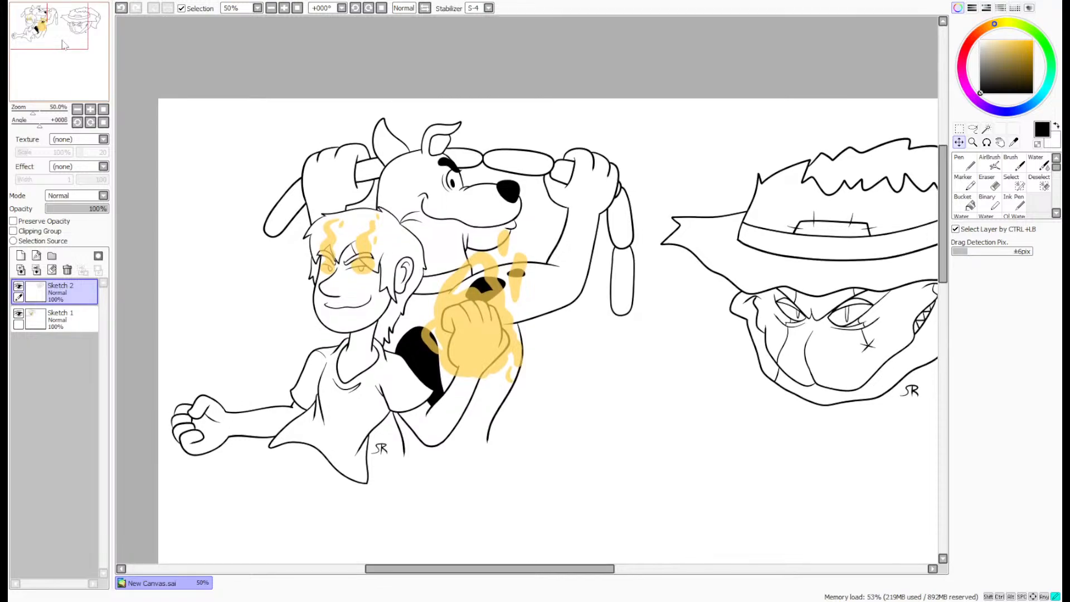
{"action": "left_click_drag", "start_coordinate": [82, 37], "coordinate": [93, 40]}
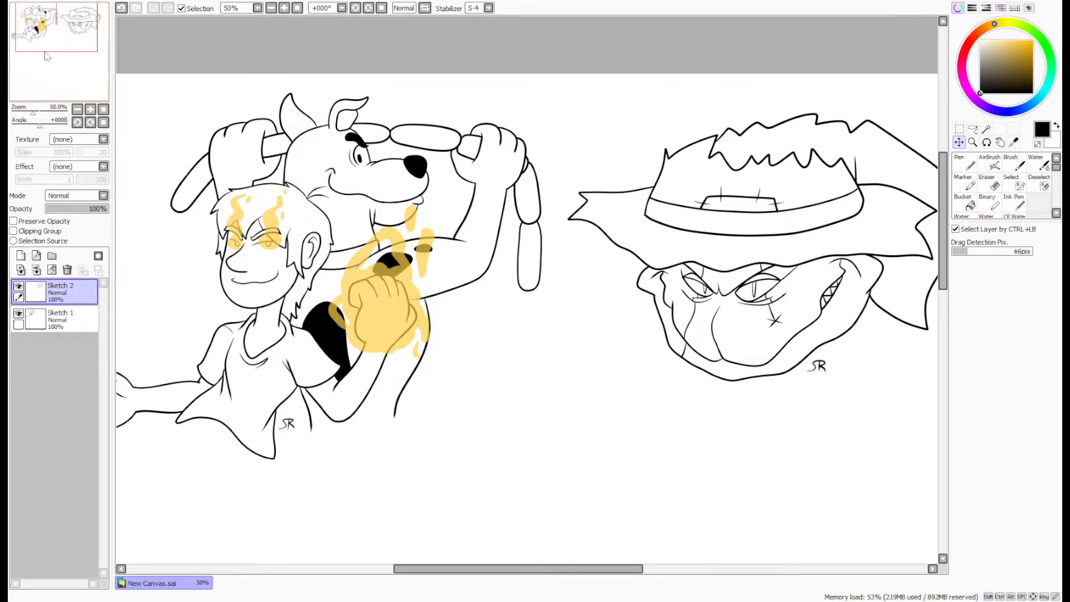
- Create a layer folder with a new layer inside and set up a grey size 12 pen with stabilizer S-2
{"action": "left_click_drag", "start_coordinate": [65, 57], "coordinate": [71, 83]}
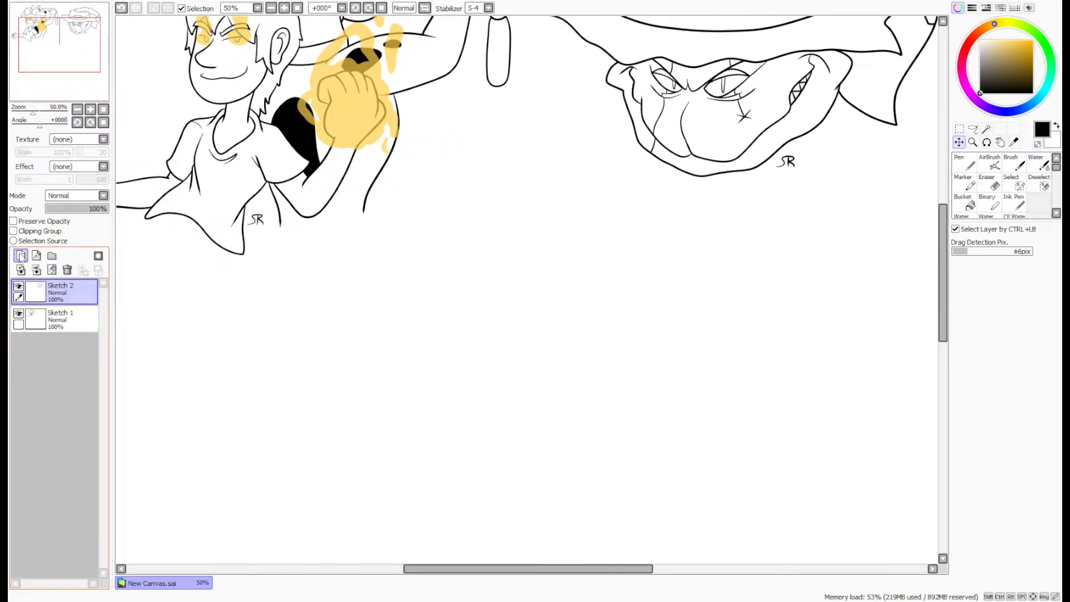
{"action": "left_click", "coordinate": [52, 255]}
{"action": "left_click", "coordinate": [20, 255]}
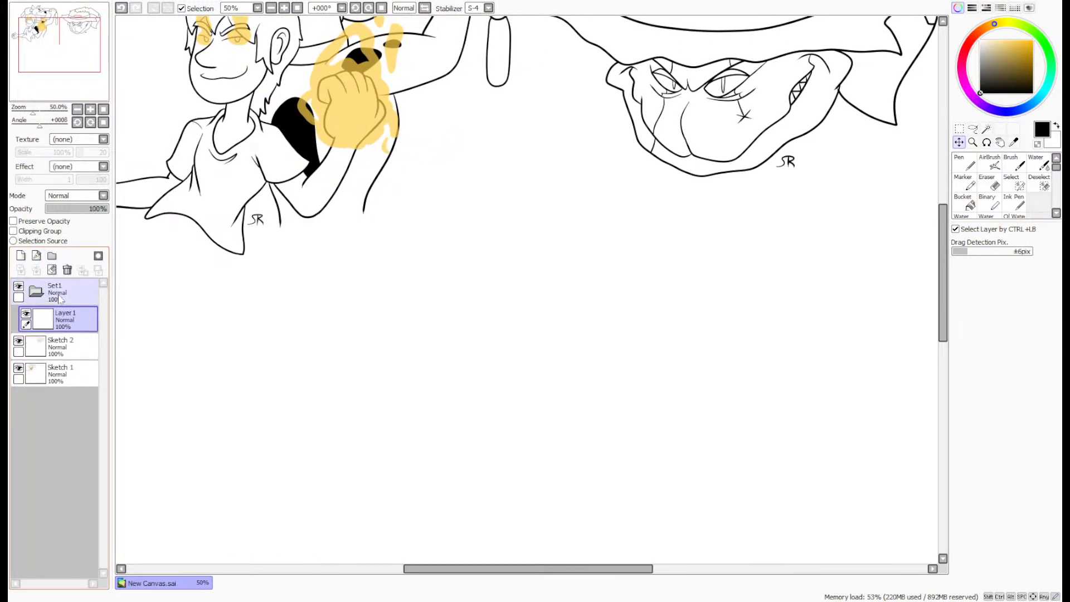
{"action": "left_click_drag", "start_coordinate": [989, 76], "coordinate": [978, 67]}
{"action": "left_click", "coordinate": [965, 163]}
{"action": "left_click", "coordinate": [981, 388]}
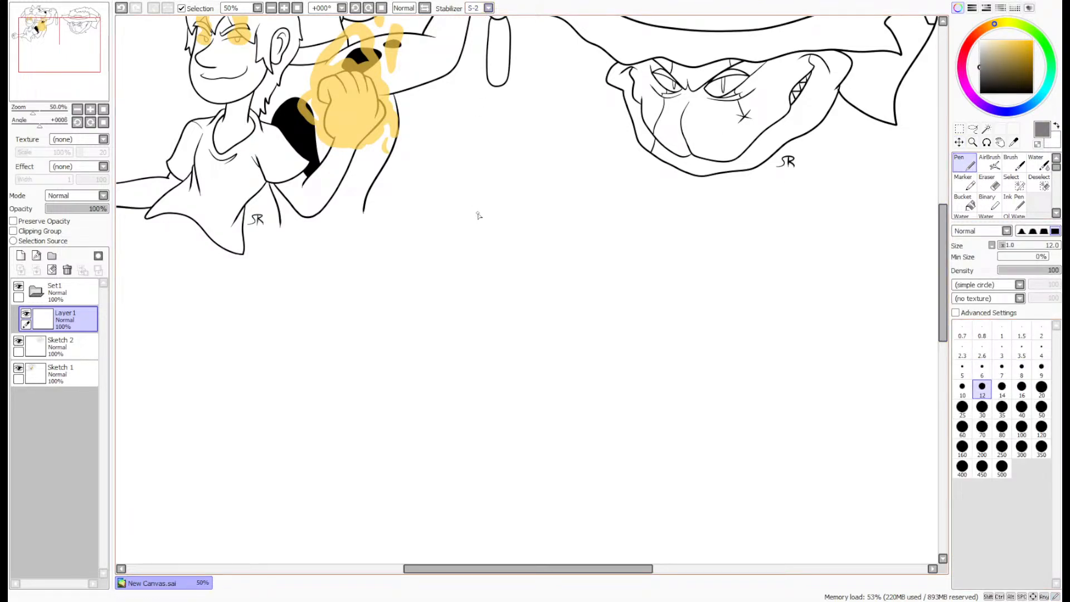
{"action": "scroll", "coordinate": [488, 217], "scroll_direction": "up", "scroll_amount": 1}
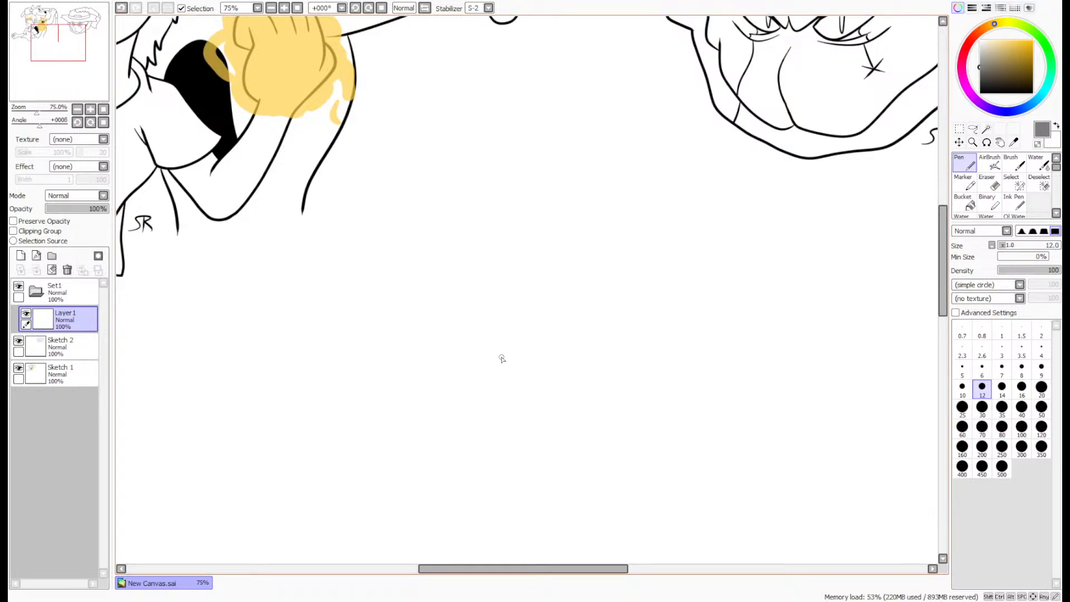
{"action": "mouse_move", "coordinate": [448, 362]}
{"action": "left_mouse_down"}
{"action": "mouse_move", "coordinate": [631, 290]}
{"action": "mouse_move", "coordinate": [487, 273]}
{"action": "left_mouse_up"}
{"action": "key", "text": "ctrl+z"}
{"action": "mouse_move", "coordinate": [468, 380]}
{"action": "left_mouse_down"}
{"action": "mouse_move", "coordinate": [446, 301]}
{"action": "mouse_move", "coordinate": [438, 327]}
{"action": "left_mouse_up"}
{"action": "key", "text": "ctrl+z"}
{"action": "mouse_move", "coordinate": [467, 379]}
{"action": "left_mouse_down"}
{"action": "mouse_move", "coordinate": [436, 292]}
{"action": "mouse_move", "coordinate": [631, 334]}
{"action": "mouse_move", "coordinate": [436, 334]}
{"action": "left_mouse_up"}
{"action": "key", "text": "ctrl+z"}
- Sketch a large head circle below the finished drawings with curved vertical and horizontal face guidelines
{"action": "mouse_move", "coordinate": [430, 380]}
{"action": "left_mouse_down"}
{"action": "mouse_move", "coordinate": [566, 219]}
{"action": "mouse_move", "coordinate": [378, 334]}
{"action": "left_mouse_up"}
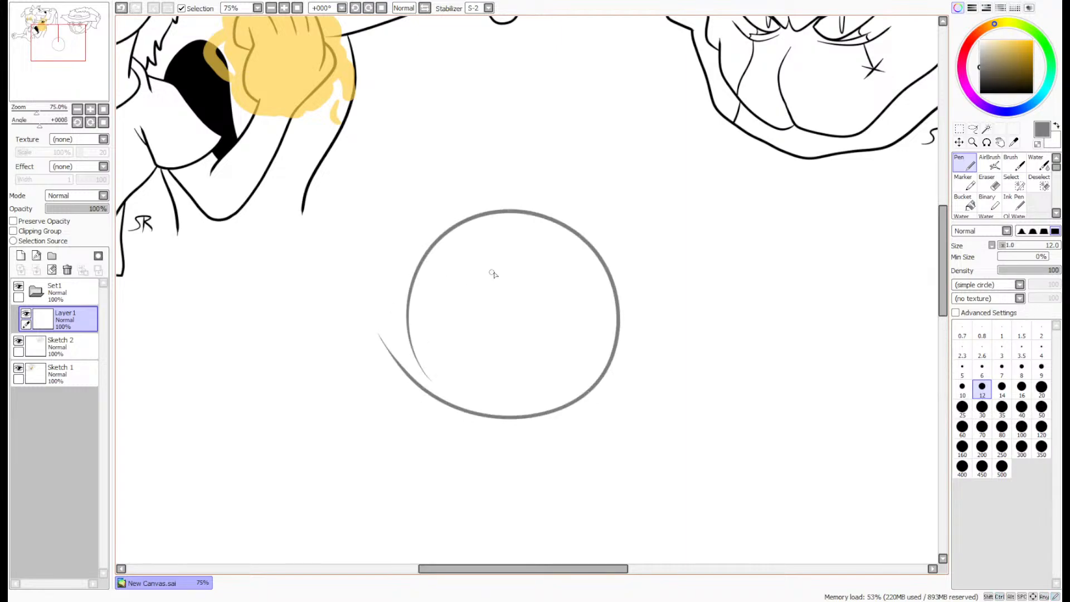
{"action": "mouse_move", "coordinate": [490, 189]}
{"action": "left_mouse_down"}
{"action": "mouse_move", "coordinate": [558, 370]}
{"action": "mouse_move", "coordinate": [512, 424]}
{"action": "left_mouse_up"}
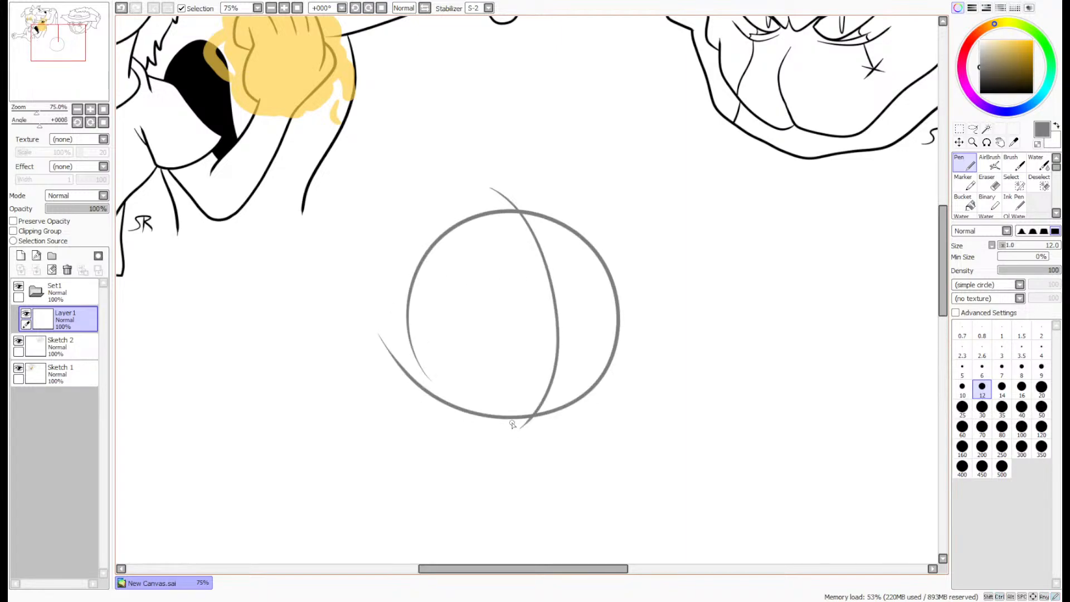
{"action": "left_click_drag", "start_coordinate": [388, 351], "coordinate": [652, 348]}
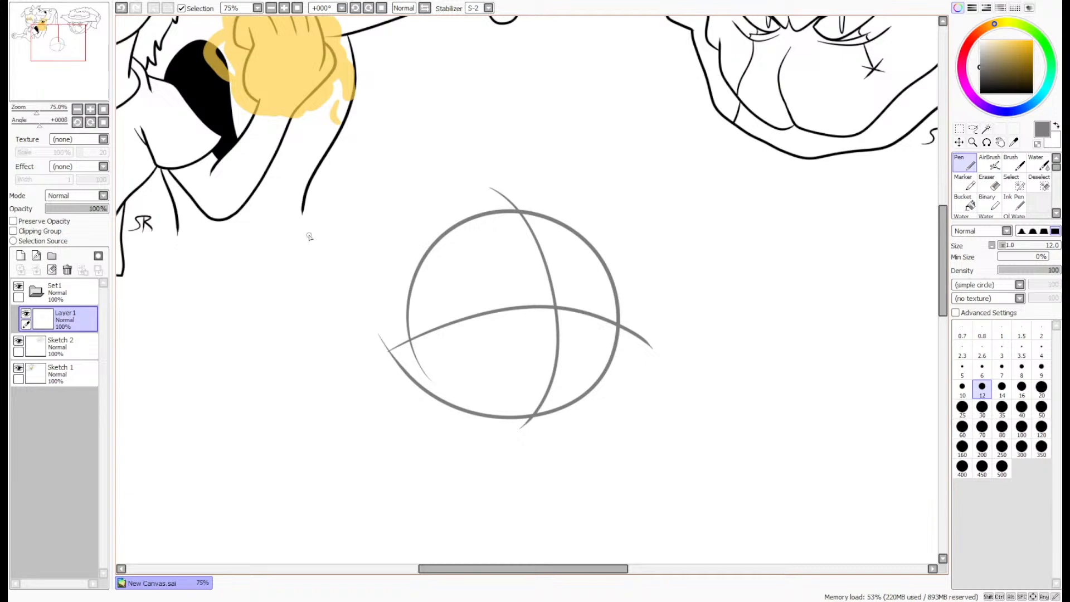
- Sketch a rounded, tapering torso beneath the head circle and add shoulder lines extending toward the raised arm
{"action": "scroll", "coordinate": [309, 237], "scroll_direction": "down", "scroll_amount": 5}
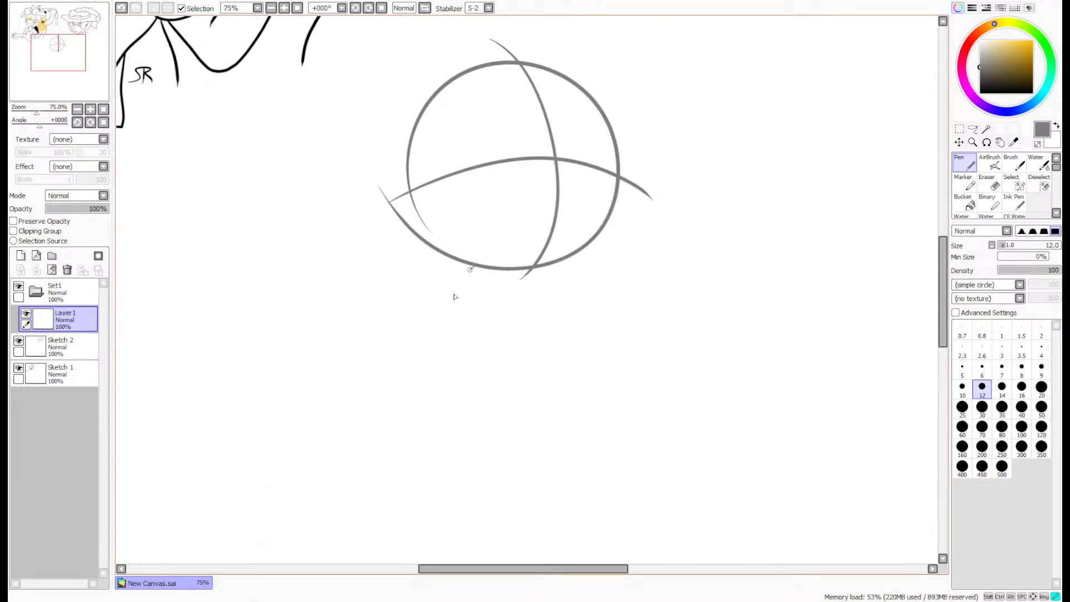
{"action": "mouse_move", "coordinate": [470, 269]}
{"action": "left_mouse_down"}
{"action": "mouse_move", "coordinate": [466, 359]}
{"action": "mouse_move", "coordinate": [457, 339]}
{"action": "mouse_move", "coordinate": [480, 379]}
{"action": "mouse_move", "coordinate": [504, 398]}
{"action": "mouse_move", "coordinate": [569, 399]}
{"action": "left_mouse_up"}
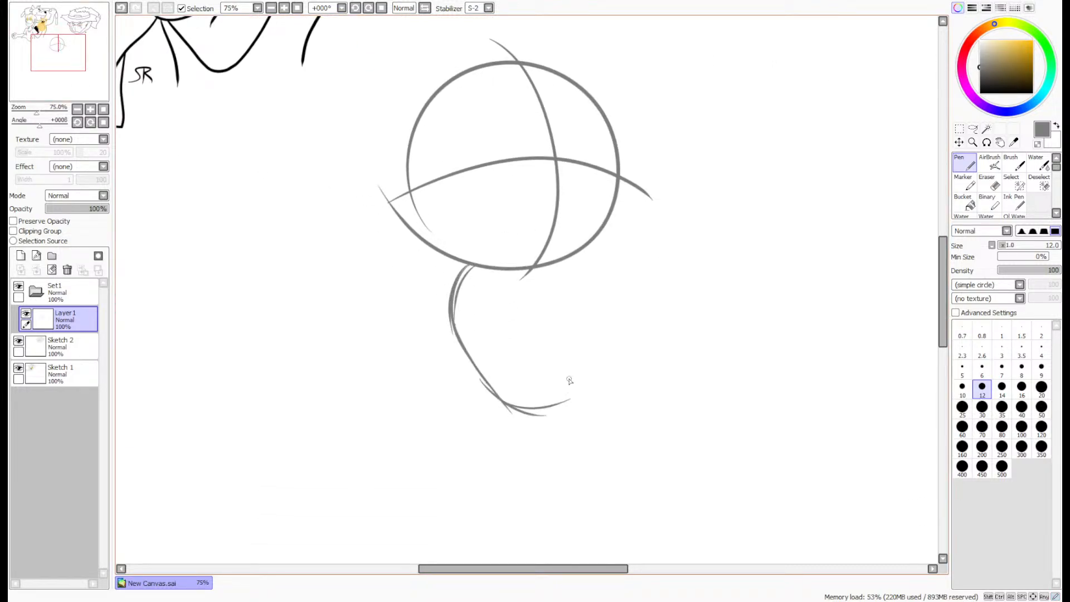
{"action": "mouse_move", "coordinate": [567, 264]}
{"action": "left_mouse_down"}
{"action": "mouse_move", "coordinate": [590, 325]}
{"action": "mouse_move", "coordinate": [570, 279]}
{"action": "mouse_move", "coordinate": [545, 413]}
{"action": "mouse_move", "coordinate": [570, 419]}
{"action": "mouse_move", "coordinate": [540, 413]}
{"action": "mouse_move", "coordinate": [480, 370]}
{"action": "mouse_move", "coordinate": [502, 407]}
{"action": "left_mouse_up"}
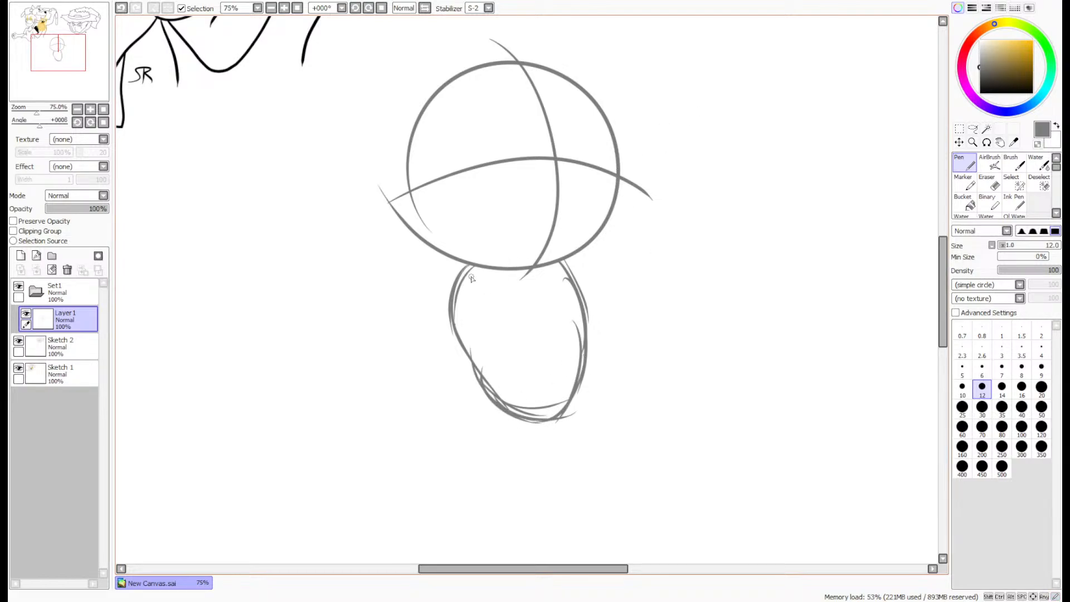
{"action": "mouse_move", "coordinate": [470, 279]}
{"action": "left_mouse_down"}
{"action": "mouse_move", "coordinate": [507, 259]}
{"action": "mouse_move", "coordinate": [577, 293]}
{"action": "left_mouse_up"}
{"action": "left_click_drag", "start_coordinate": [521, 270], "coordinate": [610, 307]}
{"action": "left_click_drag", "start_coordinate": [544, 278], "coordinate": [622, 289]}
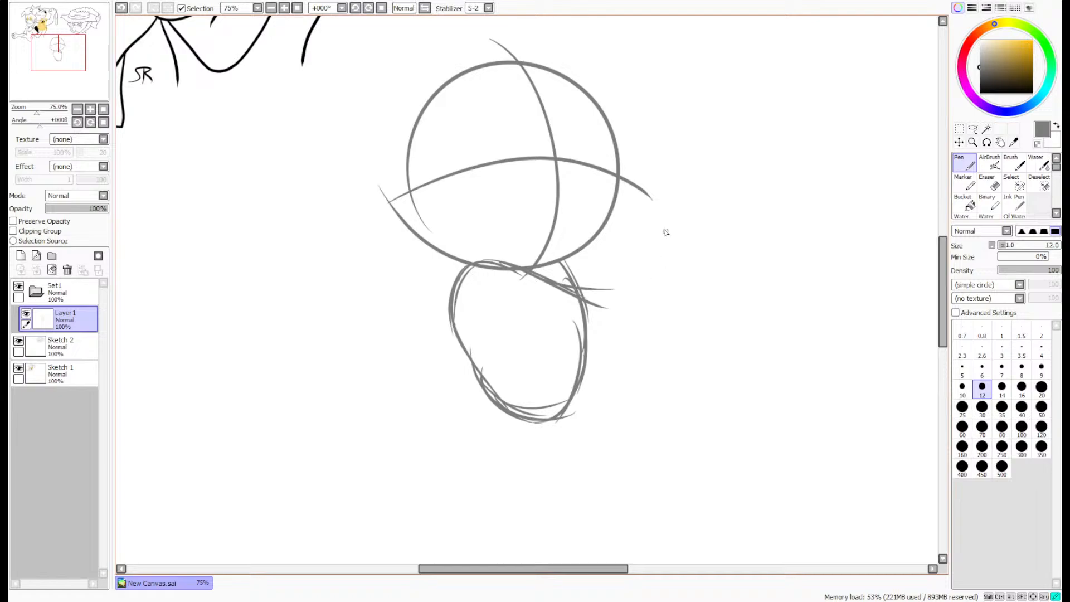
- Sketch the bent arm from the torso to the elbow and up beside the head with loose upper and lower contours
{"action": "left_click_drag", "start_coordinate": [667, 230], "coordinate": [596, 309]}
{"action": "mouse_move", "coordinate": [664, 233]}
{"action": "left_mouse_down"}
{"action": "mouse_move", "coordinate": [619, 293]}
{"action": "mouse_move", "coordinate": [655, 259]}
{"action": "left_mouse_up"}
{"action": "key", "text": "ctrl+z"}
{"action": "left_click_drag", "start_coordinate": [592, 293], "coordinate": [662, 248]}
{"action": "left_click_drag", "start_coordinate": [605, 291], "coordinate": [669, 251]}
{"action": "mouse_move", "coordinate": [714, 281]}
{"action": "left_mouse_down"}
{"action": "mouse_move", "coordinate": [607, 350]}
{"action": "mouse_move", "coordinate": [505, 314]}
{"action": "left_mouse_up"}
{"action": "left_click_drag", "start_coordinate": [582, 346], "coordinate": [488, 305]}
{"action": "left_click_drag", "start_coordinate": [539, 333], "coordinate": [481, 319]}
- Sketch a thumbs-up hand at the end of the arm, with a rounded fist and a raised thumb
{"action": "mouse_move", "coordinate": [653, 252]}
{"action": "left_mouse_down"}
{"action": "mouse_move", "coordinate": [652, 234]}
{"action": "mouse_move", "coordinate": [701, 182]}
{"action": "left_mouse_up"}
{"action": "left_click_drag", "start_coordinate": [686, 217], "coordinate": [730, 291]}
{"action": "left_click_drag", "start_coordinate": [696, 190], "coordinate": [670, 284]}
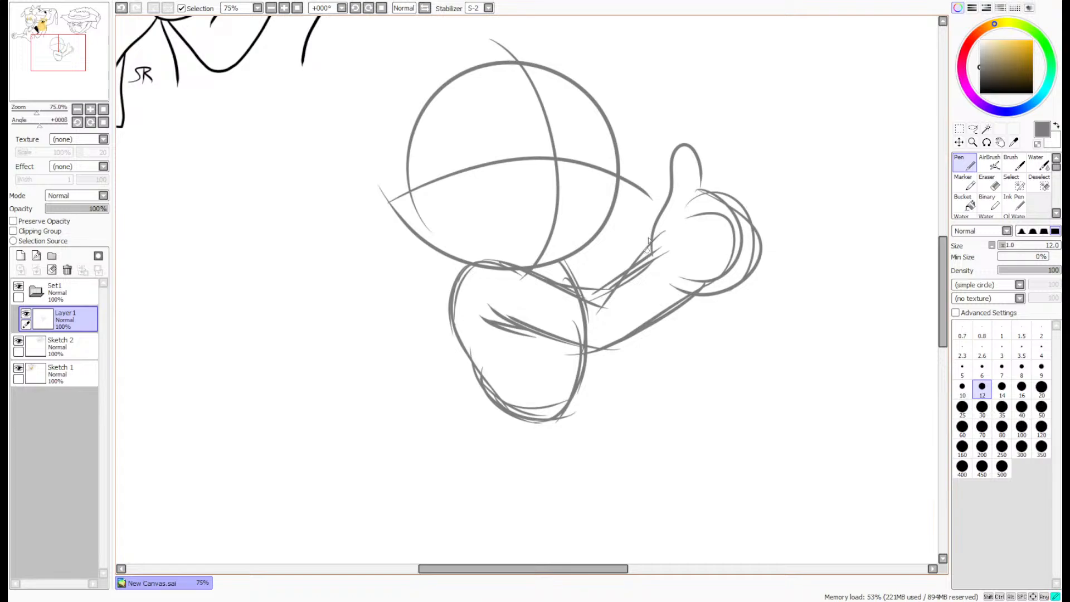
{"action": "left_click_drag", "start_coordinate": [649, 240], "coordinate": [705, 192]}
- Add a new layer above the Set1 folder, collapse the folder and lower its opacity to 16%
{"action": "left_click", "coordinate": [60, 291]}
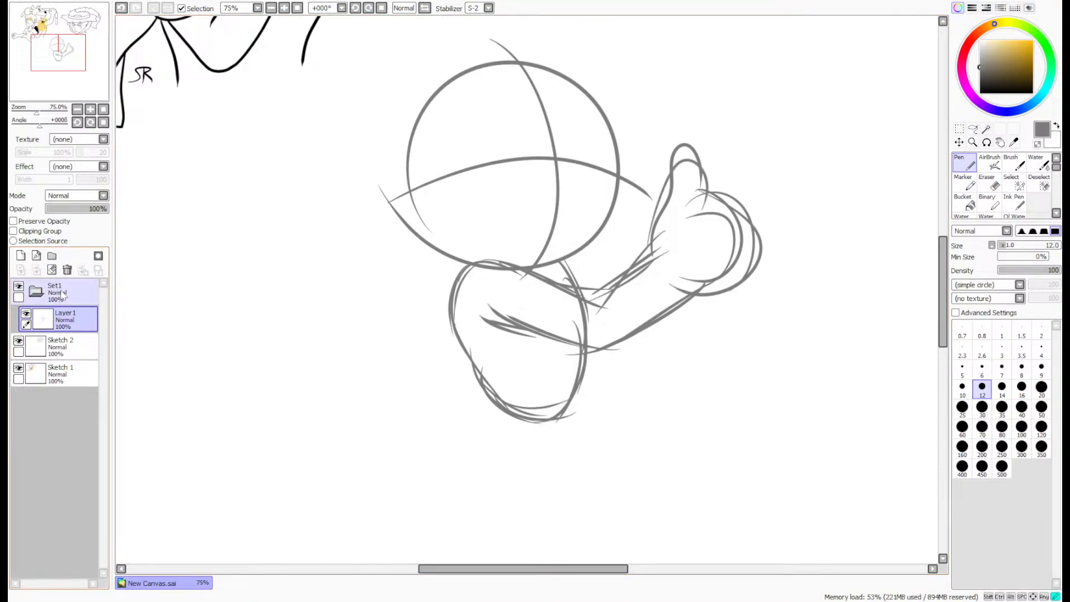
{"action": "left_click", "coordinate": [21, 256]}
{"action": "left_click_drag", "start_coordinate": [58, 313], "coordinate": [53, 285]}
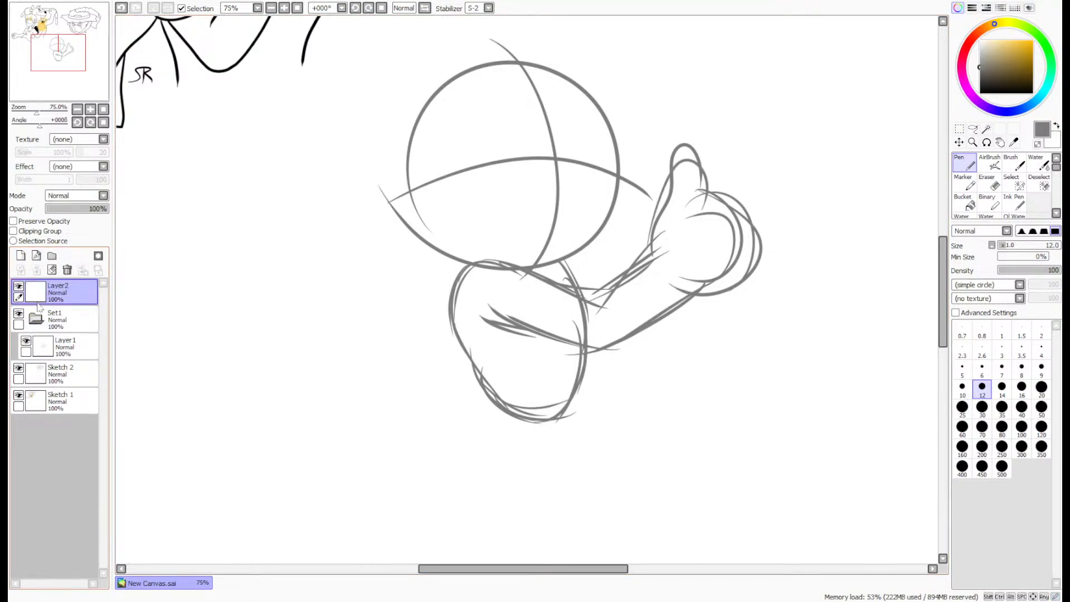
{"action": "left_click", "coordinate": [36, 319]}
{"action": "left_click", "coordinate": [54, 317]}
{"action": "left_click_drag", "start_coordinate": [60, 211], "coordinate": [55, 209]}
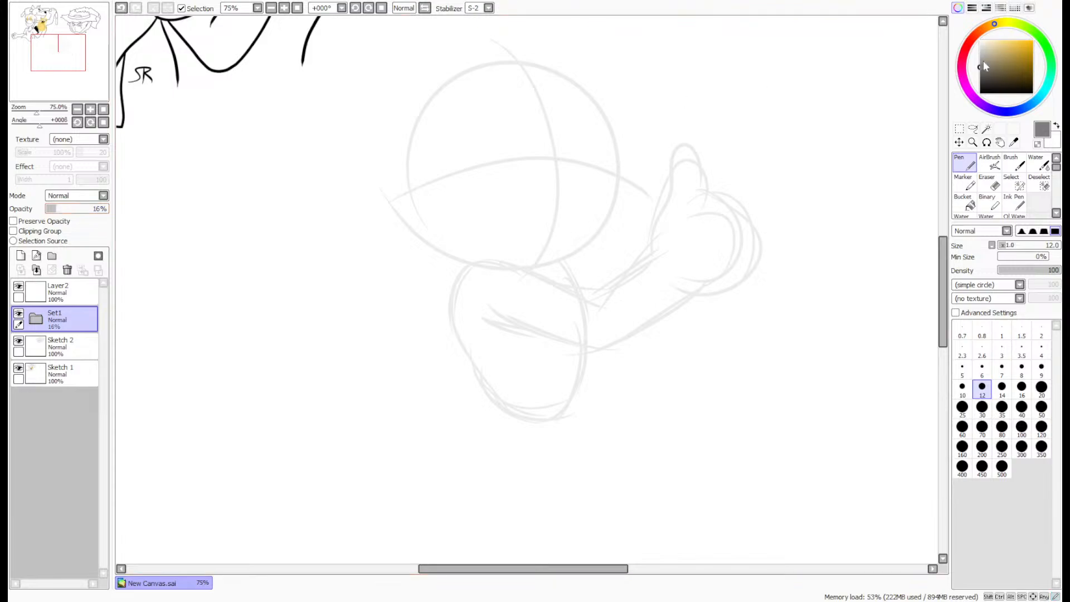
- Set up a black size 8 pen with stabilizer S-4 and make Layer2 the active layer
{"action": "left_click_drag", "start_coordinate": [983, 60], "coordinate": [980, 93]}
{"action": "left_click", "coordinate": [1022, 369]}
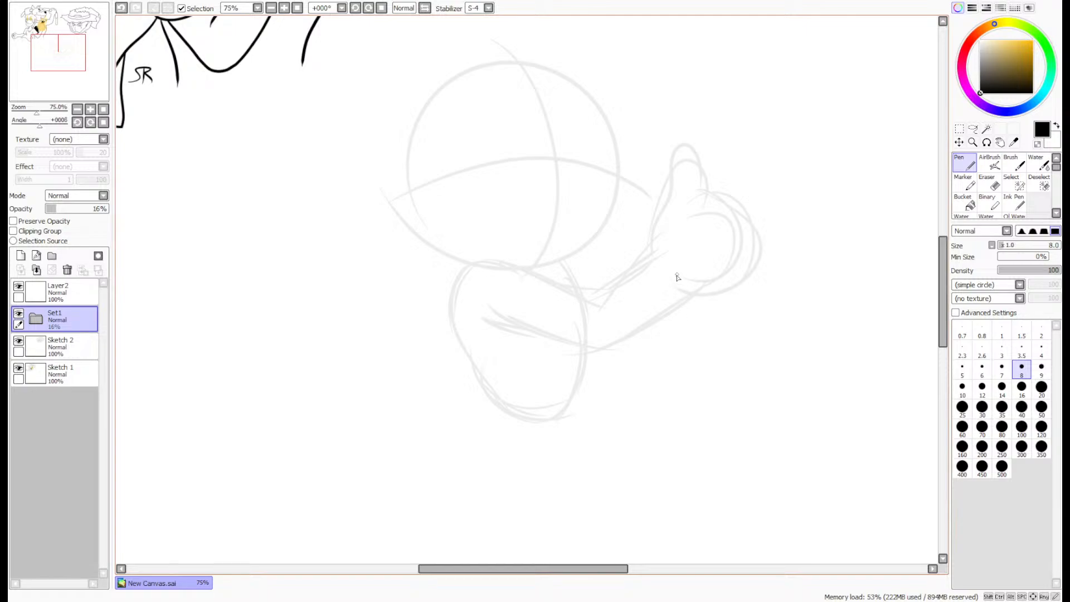
{"action": "scroll", "coordinate": [662, 235], "scroll_direction": "up", "scroll_amount": 3}
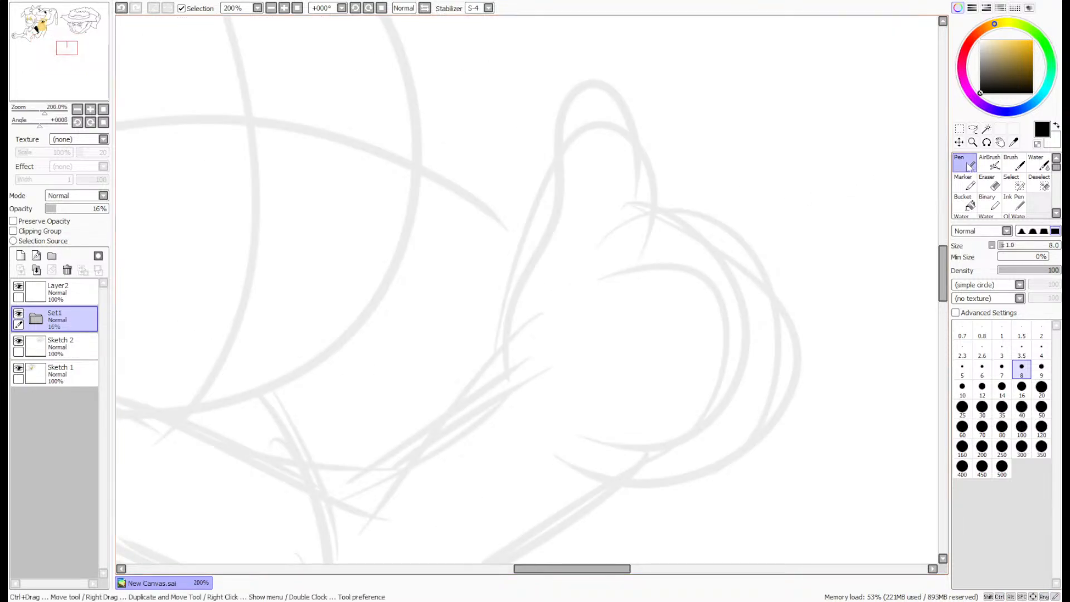
{"action": "left_click", "coordinate": [507, 369]}
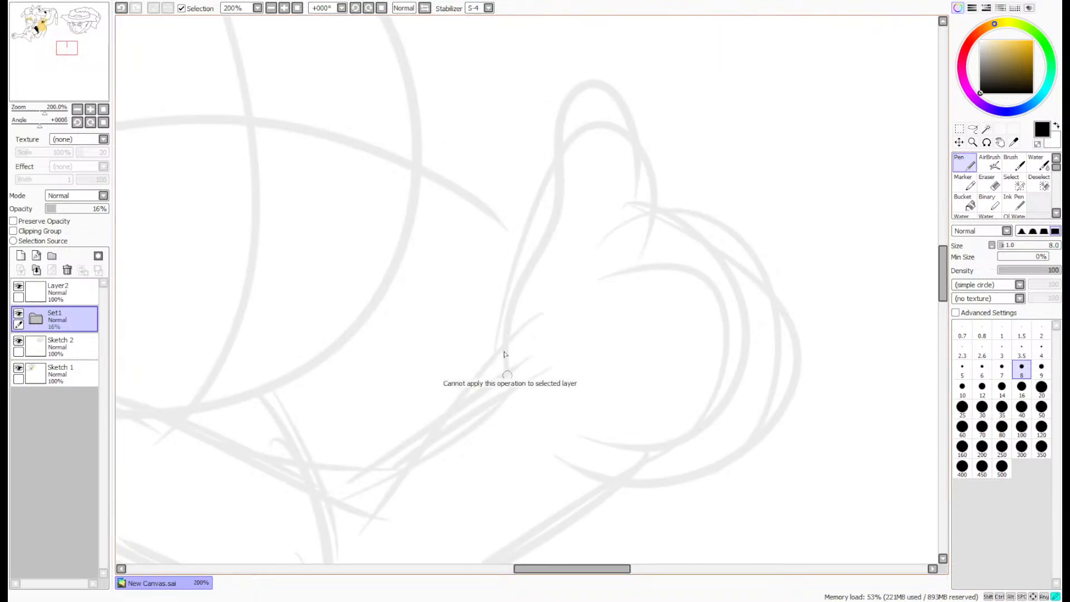
{"action": "left_click", "coordinate": [62, 293]}
{"action": "mouse_move", "coordinate": [509, 373]}
{"action": "left_mouse_down"}
{"action": "mouse_move", "coordinate": [507, 284]}
{"action": "mouse_move", "coordinate": [554, 102]}
{"action": "mouse_move", "coordinate": [621, 140]}
{"action": "mouse_move", "coordinate": [620, 278]}
{"action": "mouse_move", "coordinate": [710, 261]}
{"action": "mouse_move", "coordinate": [675, 355]}
{"action": "left_mouse_up"}
{"action": "mouse_move", "coordinate": [725, 328]}
{"action": "left_mouse_down"}
{"action": "mouse_move", "coordinate": [747, 374]}
{"action": "mouse_move", "coordinate": [709, 415]}
{"action": "left_mouse_up"}
{"action": "mouse_move", "coordinate": [743, 390]}
{"action": "left_mouse_down"}
{"action": "mouse_move", "coordinate": [758, 440]}
{"action": "mouse_move", "coordinate": [707, 475]}
{"action": "left_mouse_up"}
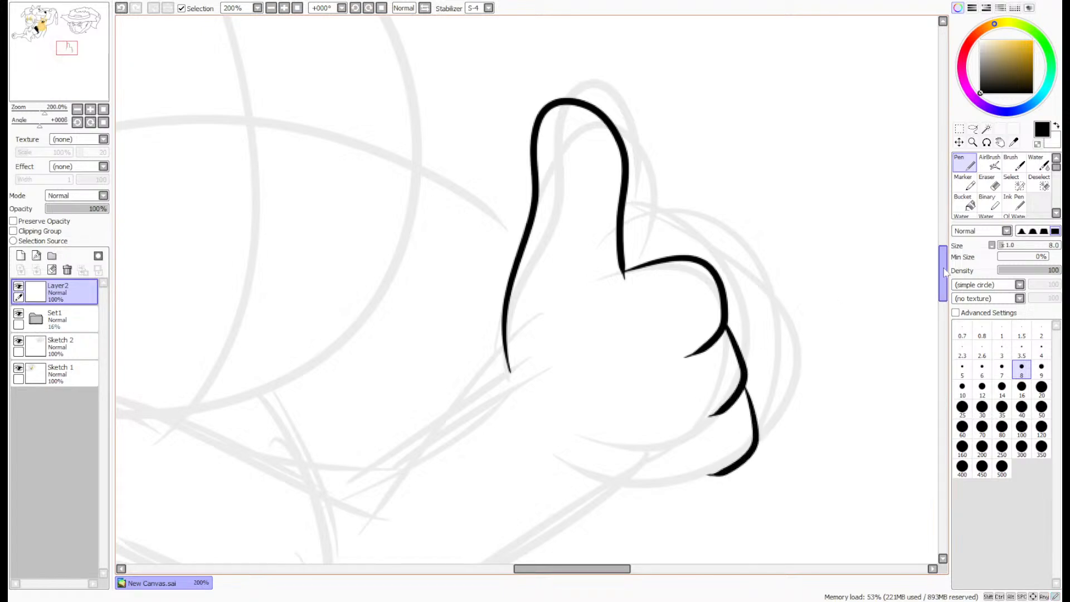
{"action": "left_click_drag", "start_coordinate": [945, 272], "coordinate": [945, 285]}
{"action": "mouse_move", "coordinate": [750, 341]}
{"action": "left_mouse_down"}
{"action": "mouse_move", "coordinate": [631, 407]}
{"action": "mouse_move", "coordinate": [560, 356]}
{"action": "mouse_move", "coordinate": [513, 264]}
{"action": "mouse_move", "coordinate": [500, 201]}
{"action": "left_mouse_up"}
{"action": "key", "text": "ctrl+z"}
{"action": "key", "text": "ctrl+z"}
{"action": "key", "text": "ctrl+z"}
{"action": "key", "text": "ctrl+z"}
{"action": "key", "text": "ctrl+z"}
{"action": "key", "text": "ctrl+z"}
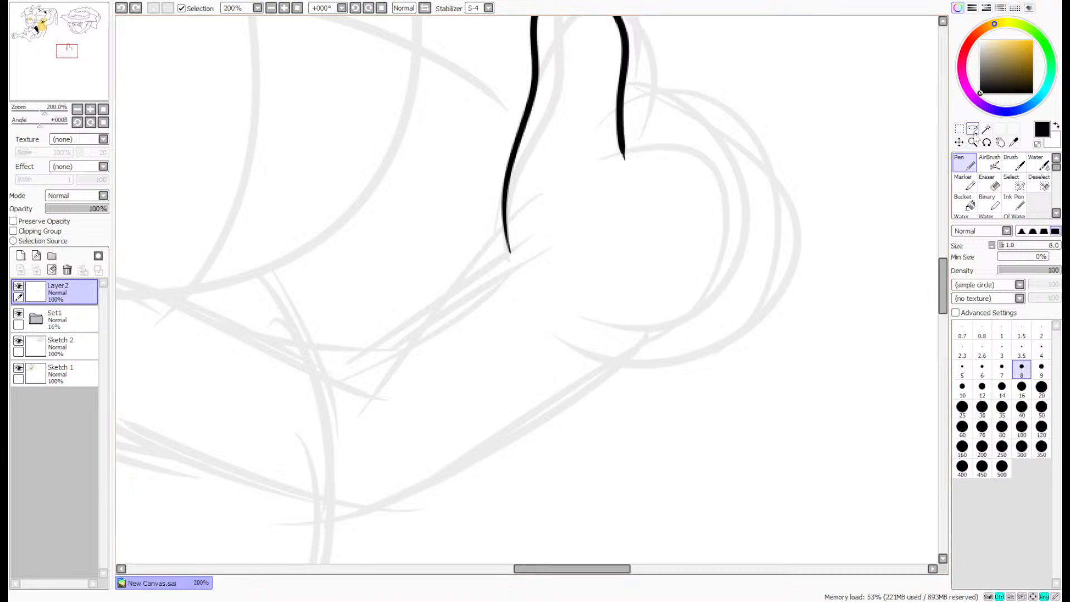
{"action": "key", "text": "ctrl+minus"}
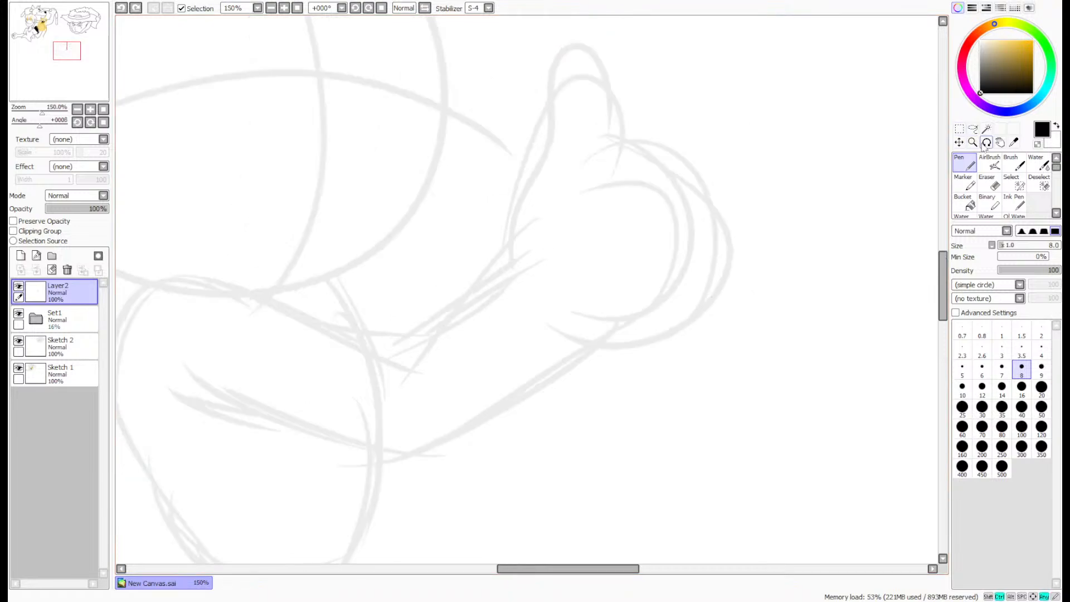
- Ink a looping contour around the crossing of the face guidelines, with a pointed V at its lower end
{"action": "left_click_drag", "start_coordinate": [38, 64], "coordinate": [28, 60]}
{"action": "left_click", "coordinate": [963, 164]}
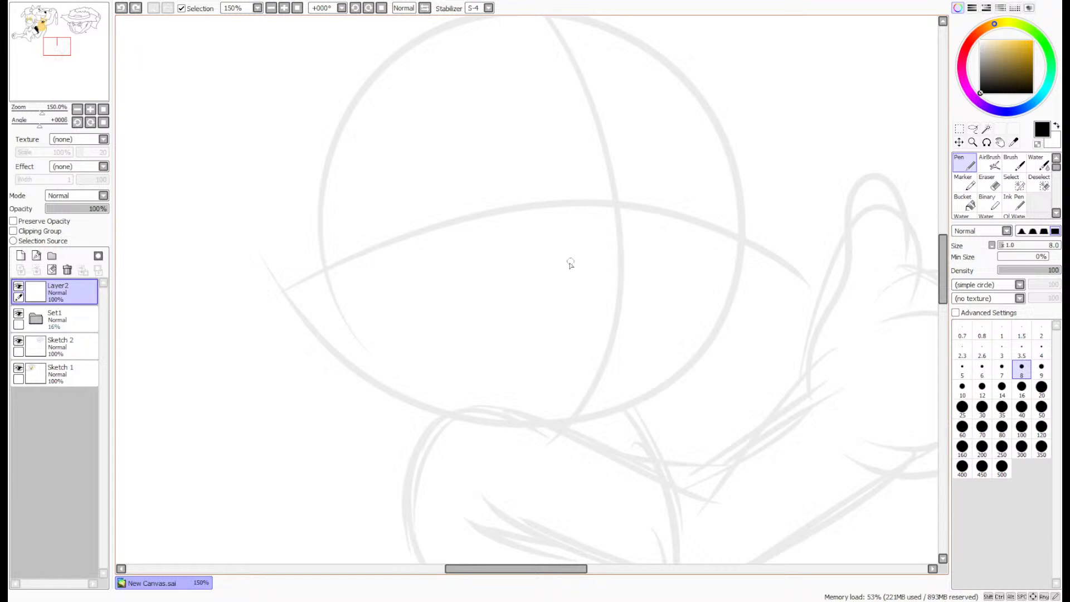
{"action": "scroll", "coordinate": [570, 263], "scroll_direction": "up", "scroll_amount": 1}
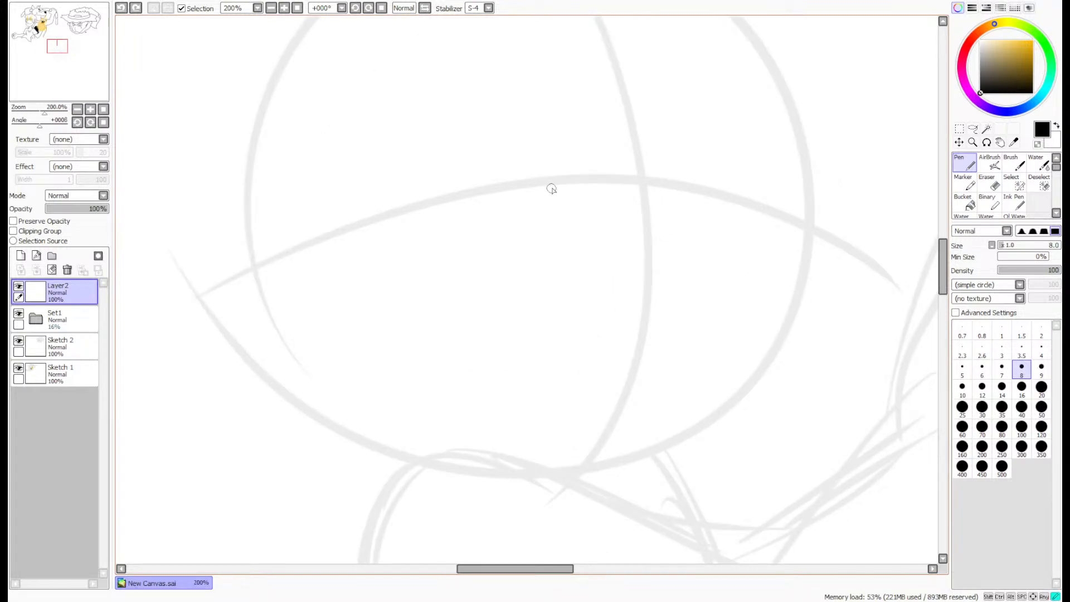
{"action": "mouse_move", "coordinate": [552, 183]}
{"action": "left_mouse_down"}
{"action": "mouse_move", "coordinate": [756, 270]}
{"action": "mouse_move", "coordinate": [582, 267]}
{"action": "left_mouse_up"}
- Ink a sagging curve that meets the thin end of the V-shaped line and thicken the line at the joint
{"action": "scroll", "coordinate": [582, 267], "scroll_direction": "up", "scroll_amount": 1}
{"action": "scroll", "coordinate": [584, 273], "scroll_direction": "up", "scroll_amount": 2}
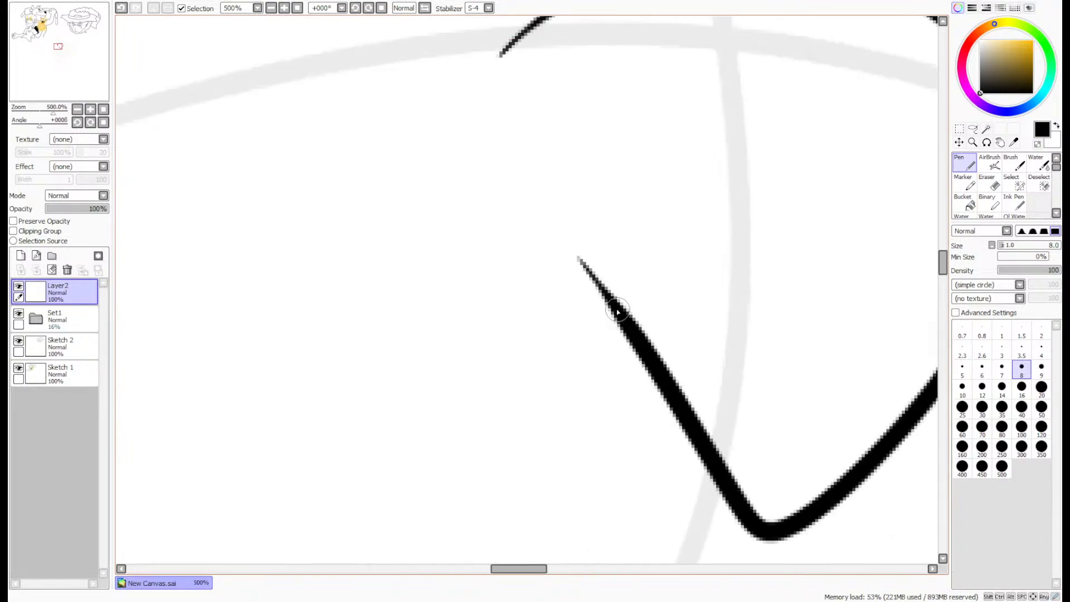
{"action": "mouse_move", "coordinate": [613, 313]}
{"action": "left_mouse_down"}
{"action": "mouse_move", "coordinate": [232, 312]}
{"action": "mouse_move", "coordinate": [223, 262]}
{"action": "left_mouse_up"}
{"action": "key", "text": "ctrl+z"}
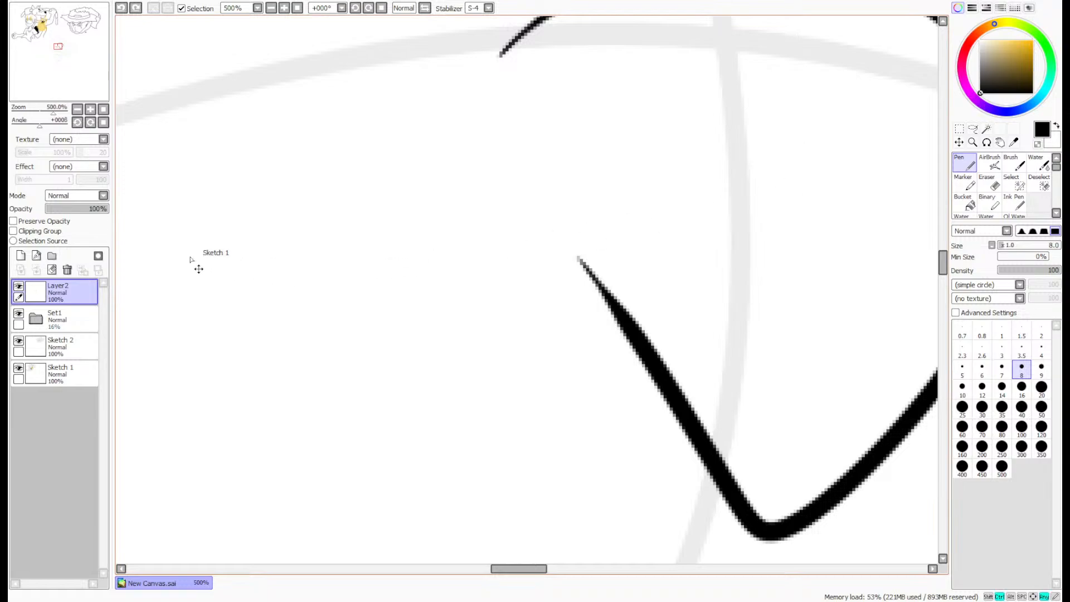
{"action": "mouse_move", "coordinate": [143, 225]}
{"action": "left_mouse_down"}
{"action": "mouse_move", "coordinate": [275, 331]}
{"action": "mouse_move", "coordinate": [591, 281]}
{"action": "mouse_move", "coordinate": [645, 346]}
{"action": "left_mouse_up"}
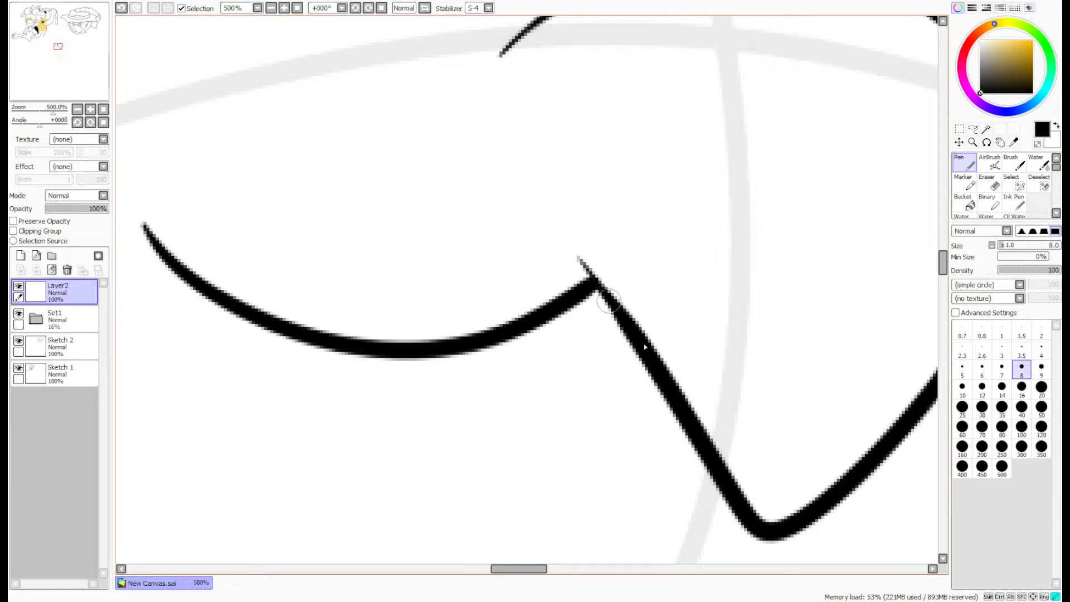
{"action": "mouse_move", "coordinate": [602, 297]}
{"action": "left_mouse_down"}
{"action": "mouse_move", "coordinate": [646, 351]}
{"action": "mouse_move", "coordinate": [628, 339]}
{"action": "left_mouse_up"}
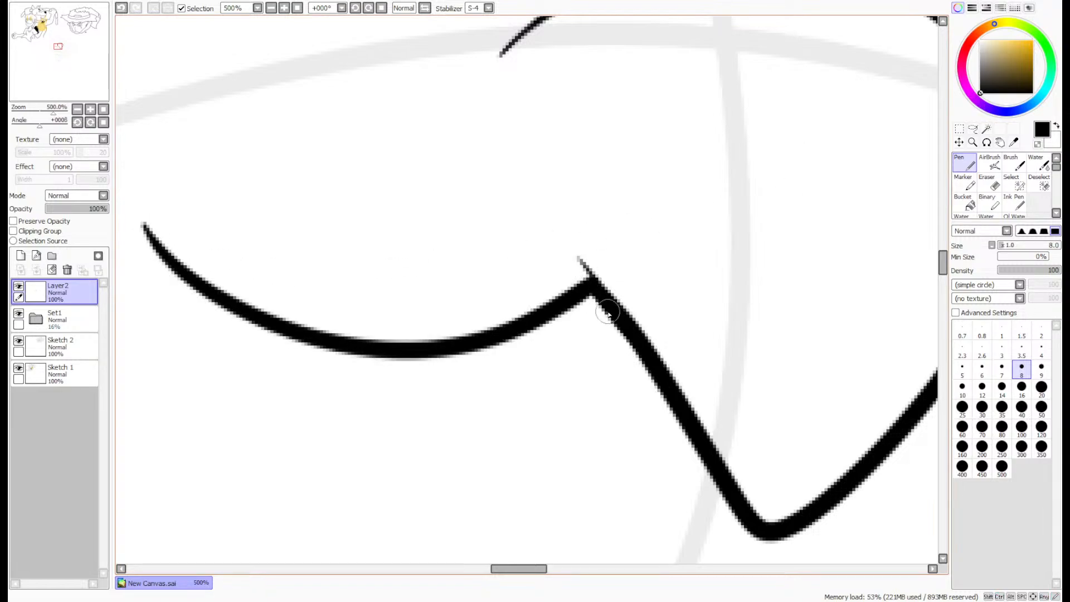
- Erase the thin tip protruding past the joint between the sagging curve and the V-shaped line
{"action": "left_click", "coordinate": [989, 184]}
{"action": "scroll", "coordinate": [577, 264], "scroll_direction": "up", "scroll_amount": 5}
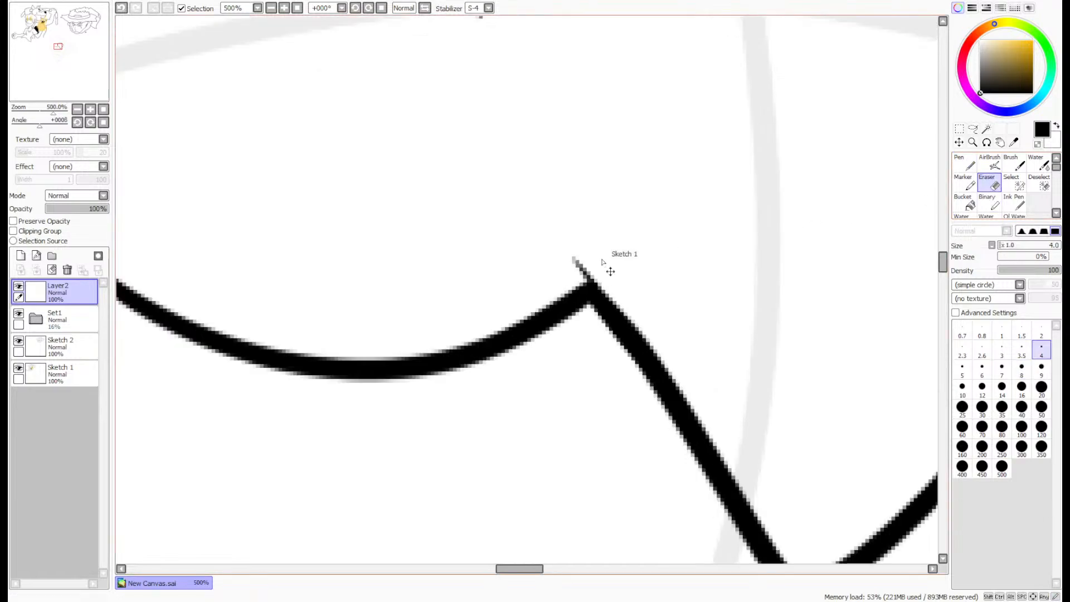
{"action": "mouse_move", "coordinate": [596, 276]}
{"action": "left_mouse_down"}
{"action": "mouse_move", "coordinate": [630, 256]}
{"action": "mouse_move", "coordinate": [620, 249]}
{"action": "mouse_move", "coordinate": [593, 290]}
{"action": "left_mouse_up"}
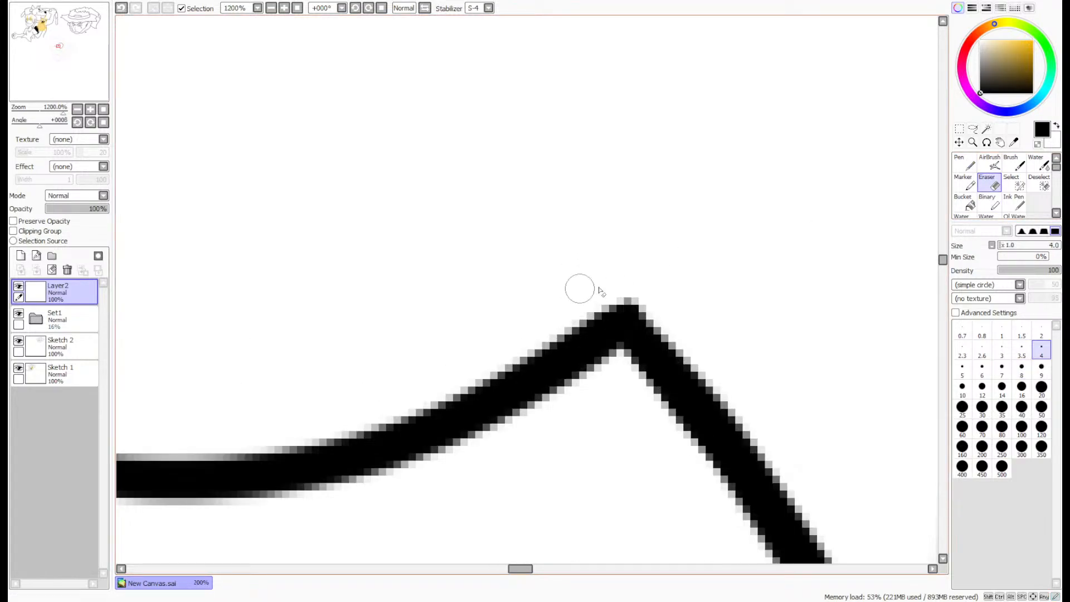
- Ink a short slanted stroke inside the upper part of the looping contour with the size 8 pen
{"action": "scroll", "coordinate": [843, 362], "scroll_direction": "down", "scroll_amount": 8}
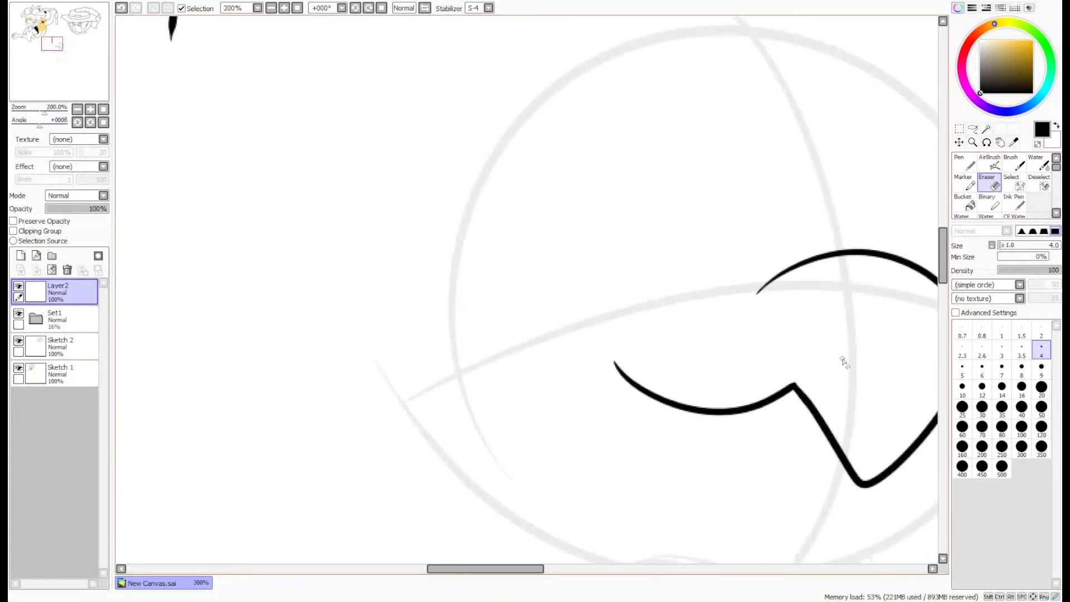
{"action": "left_click", "coordinate": [964, 165]}
{"action": "left_click", "coordinate": [1022, 368]}
{"action": "scroll", "coordinate": [812, 275], "scroll_direction": "up", "scroll_amount": 3}
{"action": "left_click_drag", "start_coordinate": [807, 257], "coordinate": [780, 294]}
{"action": "left_click_drag", "start_coordinate": [763, 358], "coordinate": [766, 349]}
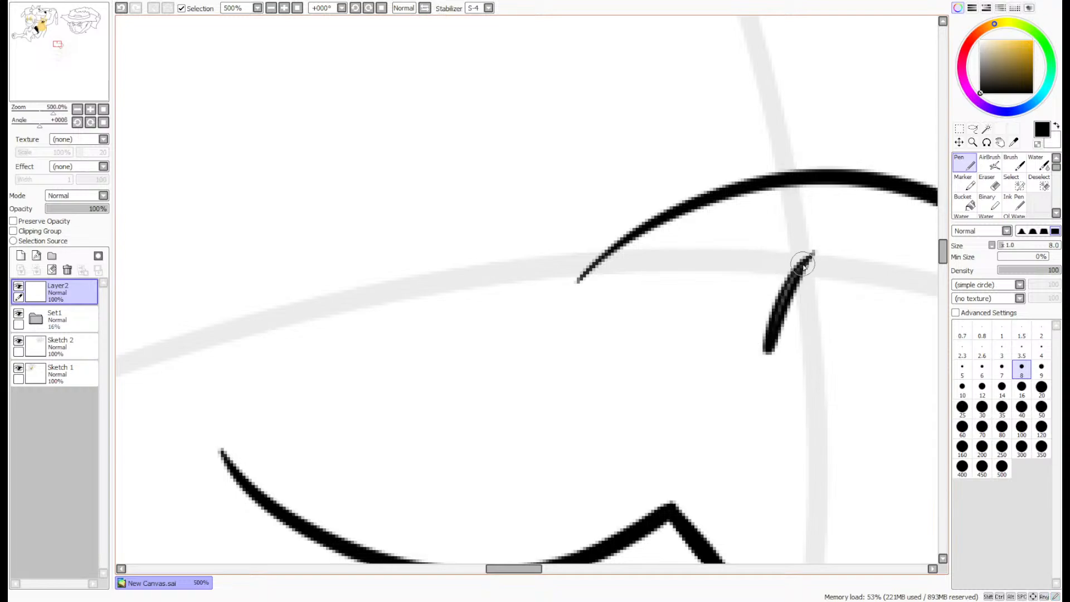
- Ink a large oval contour from the open end of the looping line around the sagging curve to the V's tip
{"action": "scroll", "coordinate": [791, 284], "scroll_direction": "down", "scroll_amount": 3}
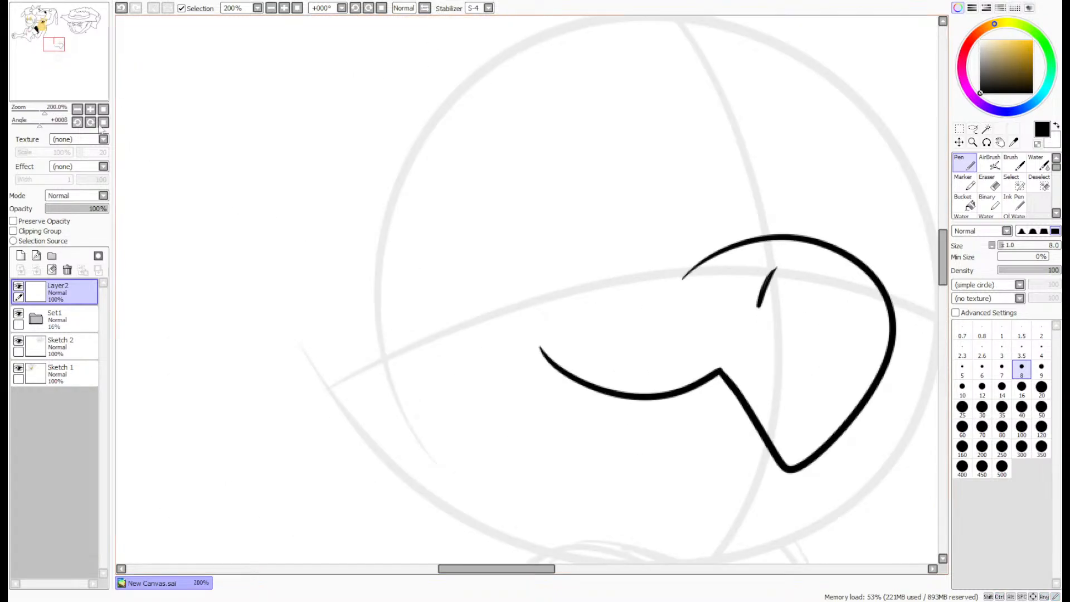
{"action": "left_click_drag", "start_coordinate": [54, 45], "coordinate": [56, 48]}
{"action": "mouse_move", "coordinate": [606, 156]}
{"action": "left_mouse_down"}
{"action": "mouse_move", "coordinate": [331, 206]}
{"action": "mouse_move", "coordinate": [386, 348]}
{"action": "mouse_move", "coordinate": [672, 377]}
{"action": "mouse_move", "coordinate": [451, 141]}
{"action": "mouse_move", "coordinate": [310, 271]}
{"action": "mouse_move", "coordinate": [571, 360]}
{"action": "mouse_move", "coordinate": [703, 338]}
{"action": "left_mouse_up"}
{"action": "key", "text": "ctrl+z"}
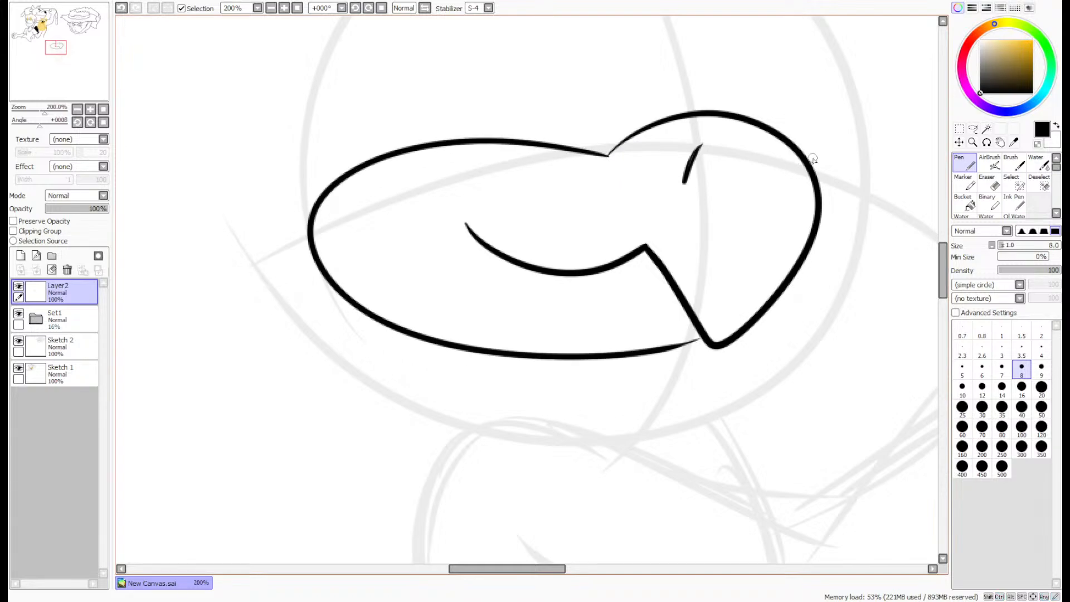
- Ink a slim outer loop along the right side of the contour, ending near the V's tip
{"action": "mouse_move", "coordinate": [812, 160]}
{"action": "left_mouse_down"}
{"action": "mouse_move", "coordinate": [855, 168]}
{"action": "mouse_move", "coordinate": [851, 273]}
{"action": "mouse_move", "coordinate": [708, 335]}
{"action": "left_mouse_up"}
{"action": "key", "text": "ctrl+z"}
{"action": "mouse_move", "coordinate": [811, 161]}
{"action": "left_mouse_down"}
{"action": "mouse_move", "coordinate": [873, 190]}
{"action": "mouse_move", "coordinate": [804, 302]}
{"action": "mouse_move", "coordinate": [732, 329]}
{"action": "left_mouse_up"}
- Thicken the oval's thin end where it joins the V and erase the stray tip beside the V's lower corner
{"action": "scroll", "coordinate": [754, 327], "scroll_direction": "up", "scroll_amount": 5}
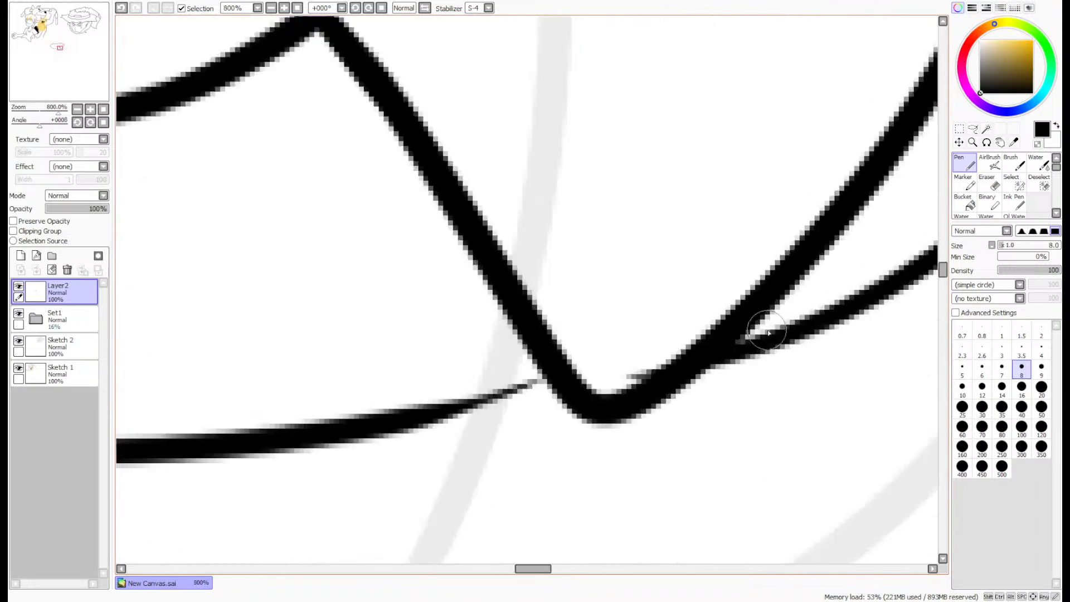
{"action": "mouse_move", "coordinate": [507, 409]}
{"action": "left_mouse_down"}
{"action": "mouse_move", "coordinate": [445, 426]}
{"action": "mouse_move", "coordinate": [251, 437]}
{"action": "left_mouse_up"}
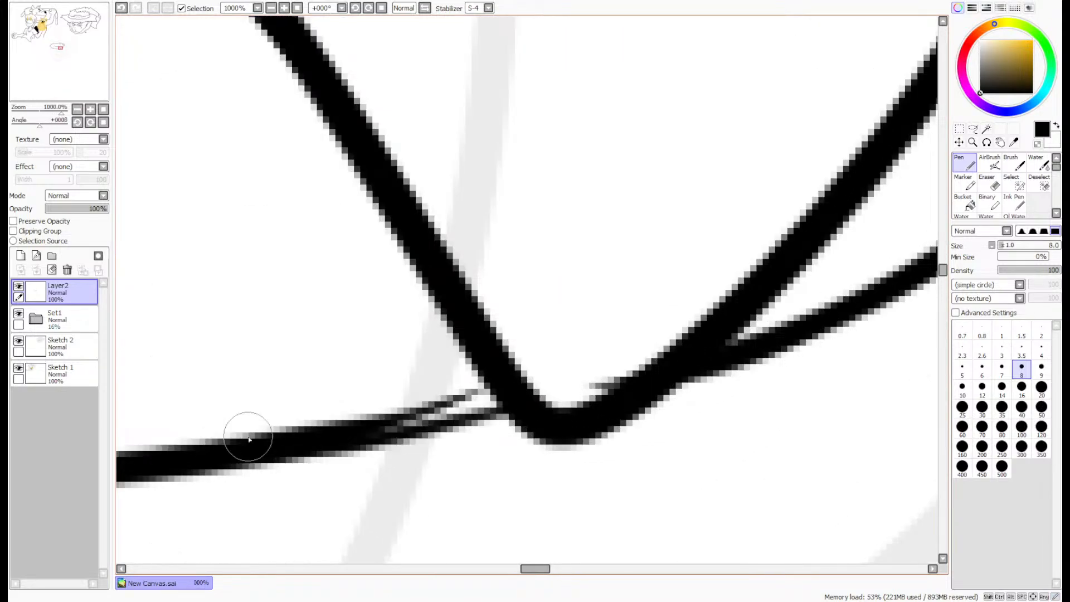
{"action": "mouse_move", "coordinate": [522, 392]}
{"action": "left_mouse_down"}
{"action": "mouse_move", "coordinate": [408, 425]}
{"action": "mouse_move", "coordinate": [305, 437]}
{"action": "left_mouse_up"}
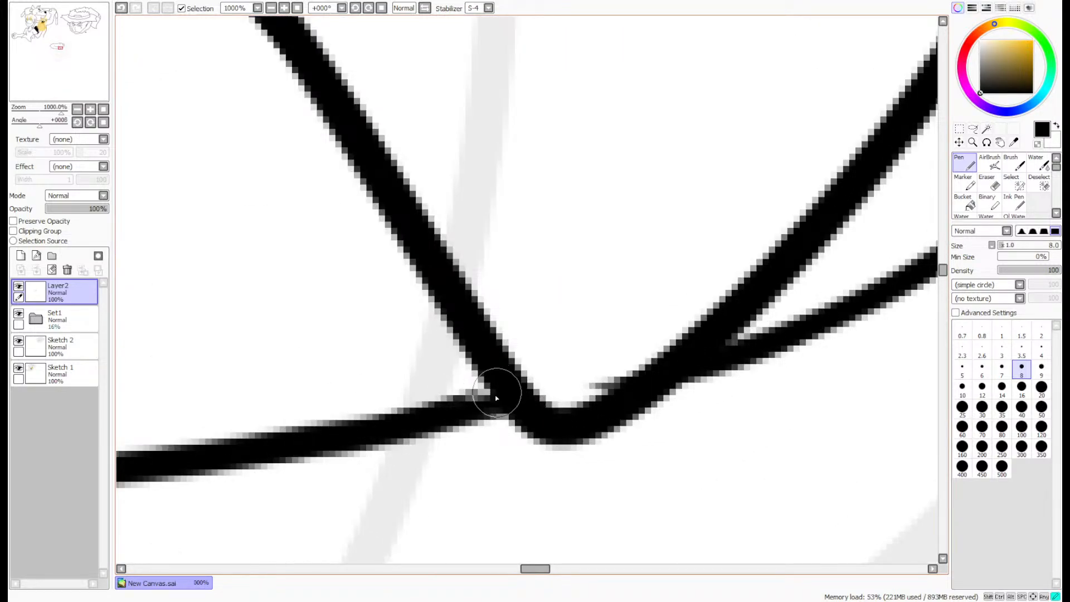
{"action": "left_click", "coordinate": [988, 184]}
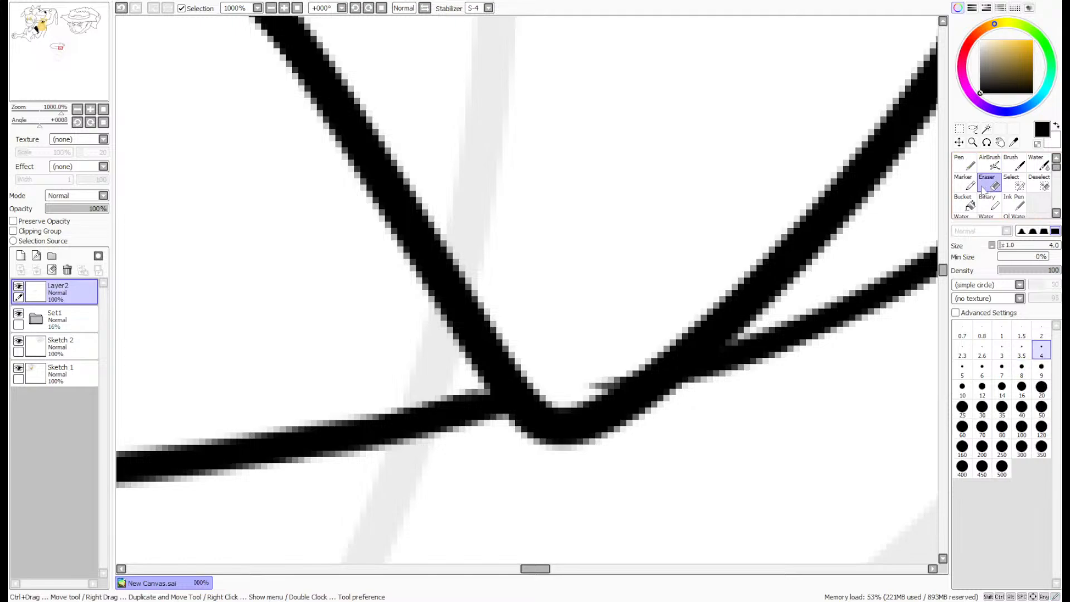
{"action": "scroll", "coordinate": [579, 268], "scroll_direction": "down", "scroll_amount": 8}
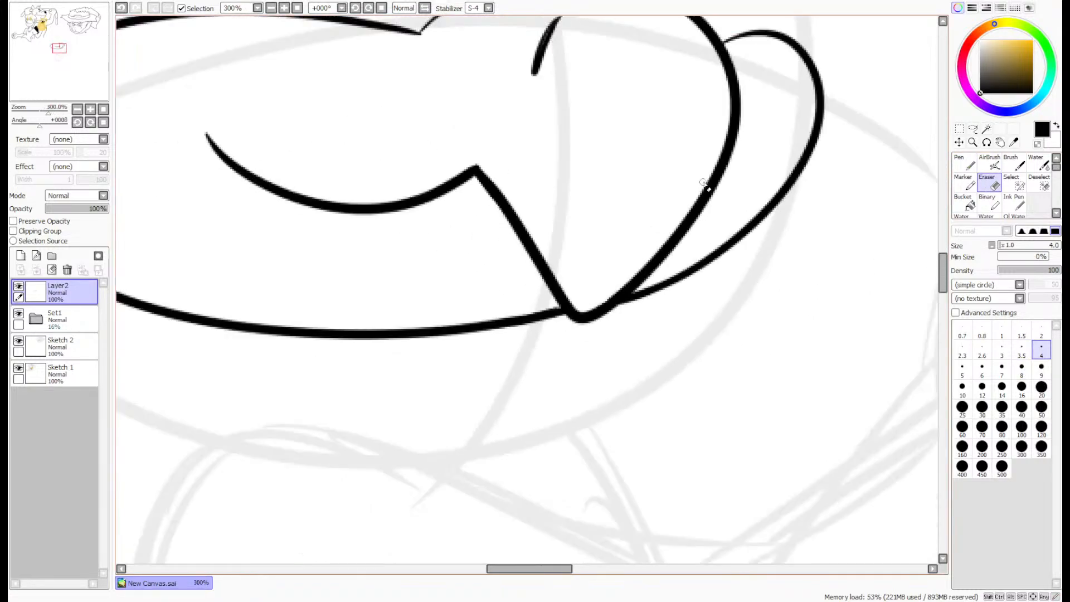
- Reposition the inked muzzle and stretch it slightly taller with a transform
{"action": "scroll", "coordinate": [711, 133], "scroll_direction": "up", "scroll_amount": 1}
{"action": "left_click", "coordinate": [972, 130]}
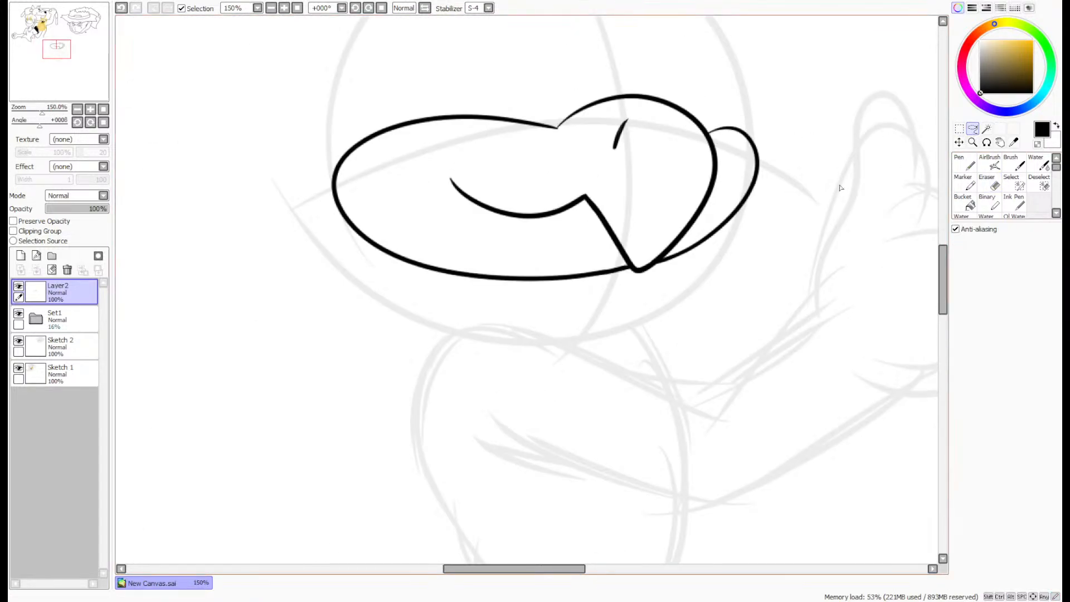
{"action": "mouse_move", "coordinate": [801, 195]}
{"action": "left_mouse_down"}
{"action": "mouse_move", "coordinate": [282, 220]}
{"action": "mouse_move", "coordinate": [796, 209]}
{"action": "left_mouse_up"}
{"action": "left_click_drag", "start_coordinate": [706, 227], "coordinate": [717, 270]}
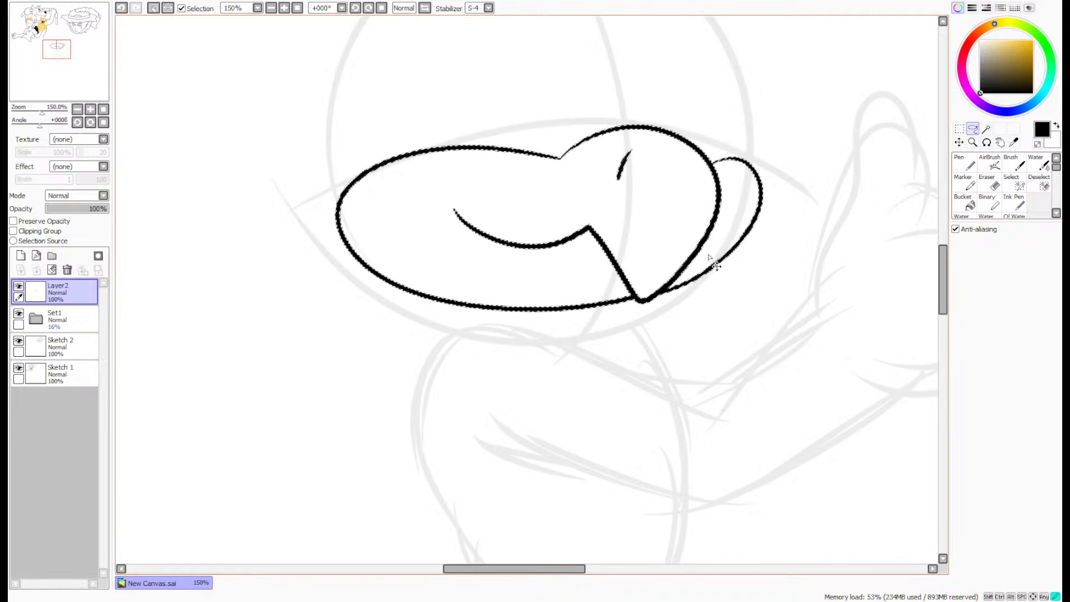
{"action": "key", "text": "ctrl+t"}
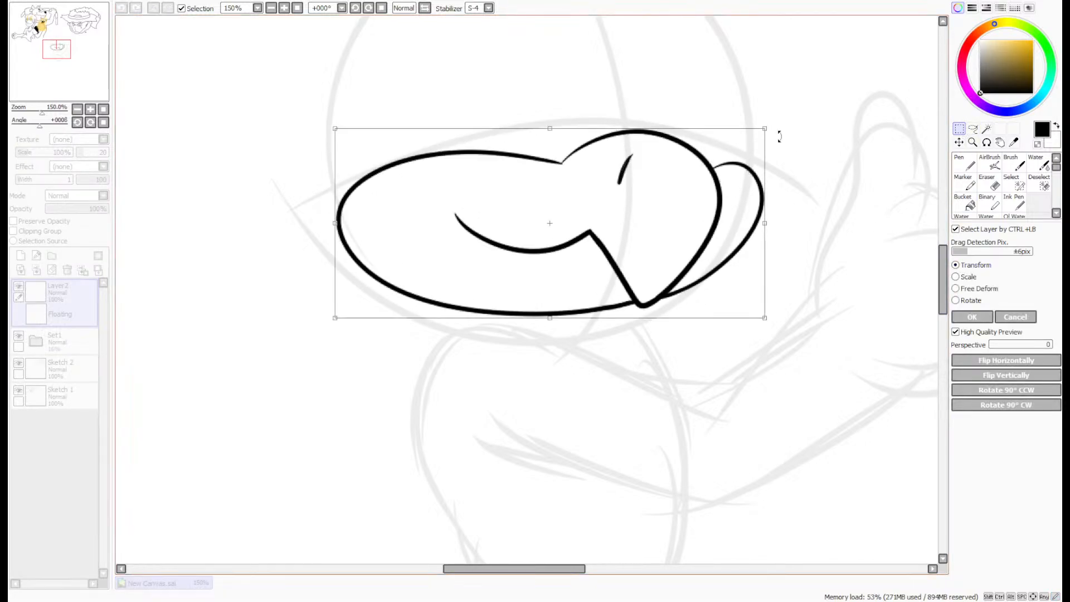
{"action": "left_click_drag", "start_coordinate": [766, 125], "coordinate": [764, 111]}
{"action": "left_click_drag", "start_coordinate": [759, 314], "coordinate": [761, 327]}
{"action": "left_click", "coordinate": [972, 317]}
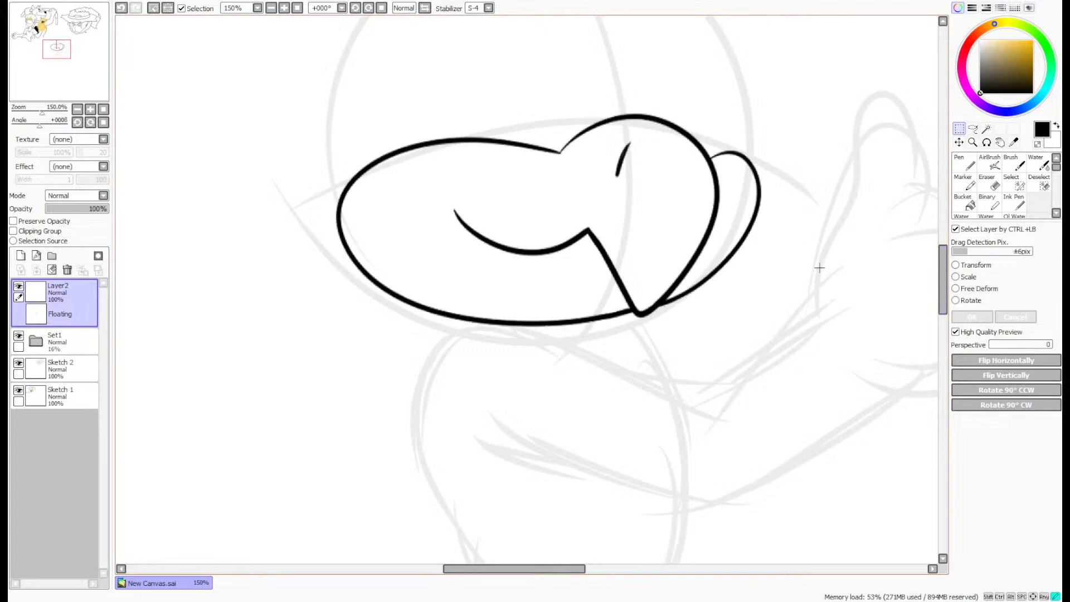
- Ink a second short slanted stroke on the right side inside the rounded contour, mirroring the first mark
{"action": "left_click", "coordinate": [964, 163]}
{"action": "scroll", "coordinate": [882, 186], "scroll_direction": "down", "scroll_amount": 2}
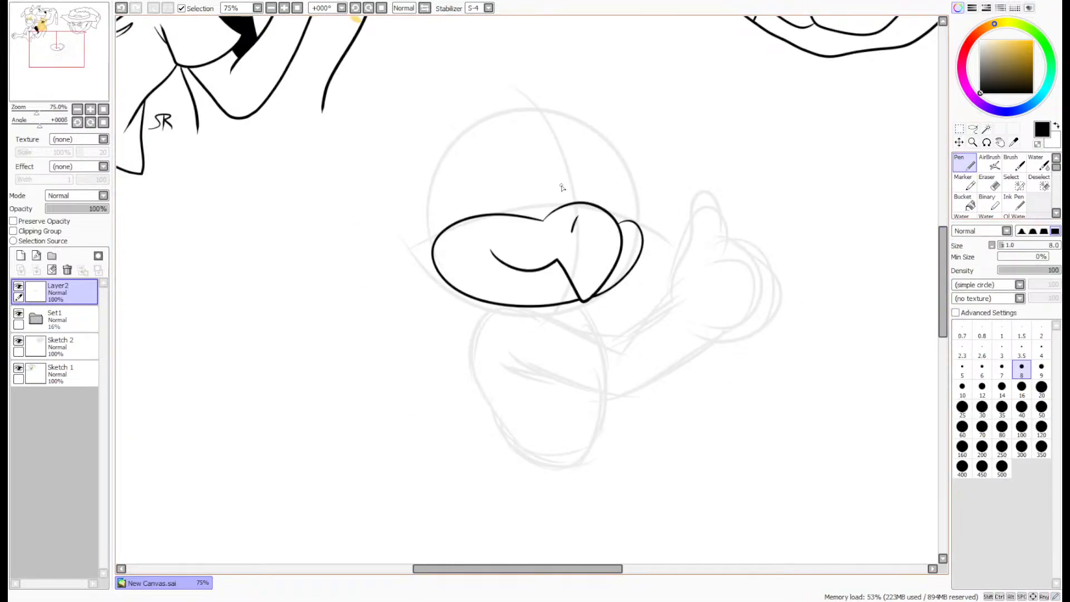
{"action": "scroll", "coordinate": [562, 184], "scroll_direction": "up", "scroll_amount": 5}
{"action": "left_click_drag", "start_coordinate": [761, 340], "coordinate": [797, 412]}
{"action": "key", "text": "ctrl+z"}
{"action": "left_click_drag", "start_coordinate": [769, 342], "coordinate": [808, 416]}
{"action": "scroll", "coordinate": [776, 338], "scroll_direction": "down", "scroll_amount": 3}
{"action": "scroll", "coordinate": [757, 326], "scroll_direction": "up", "scroll_amount": 1}
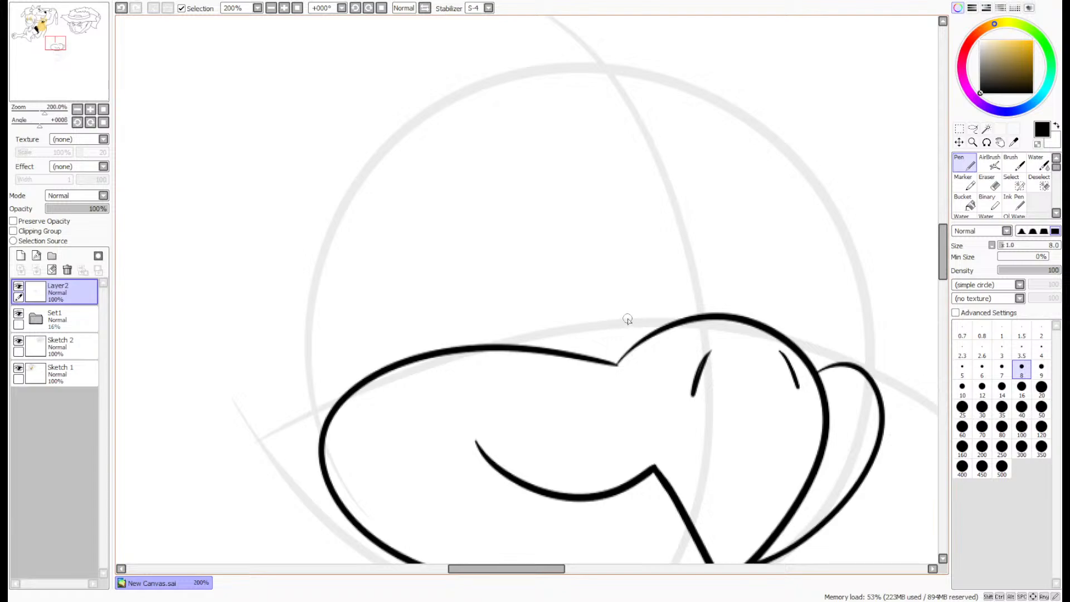
- On a new layer, ink a wide and a narrow tall arched eye outline rising from the muzzle's upper edge
{"action": "left_click", "coordinate": [21, 255]}
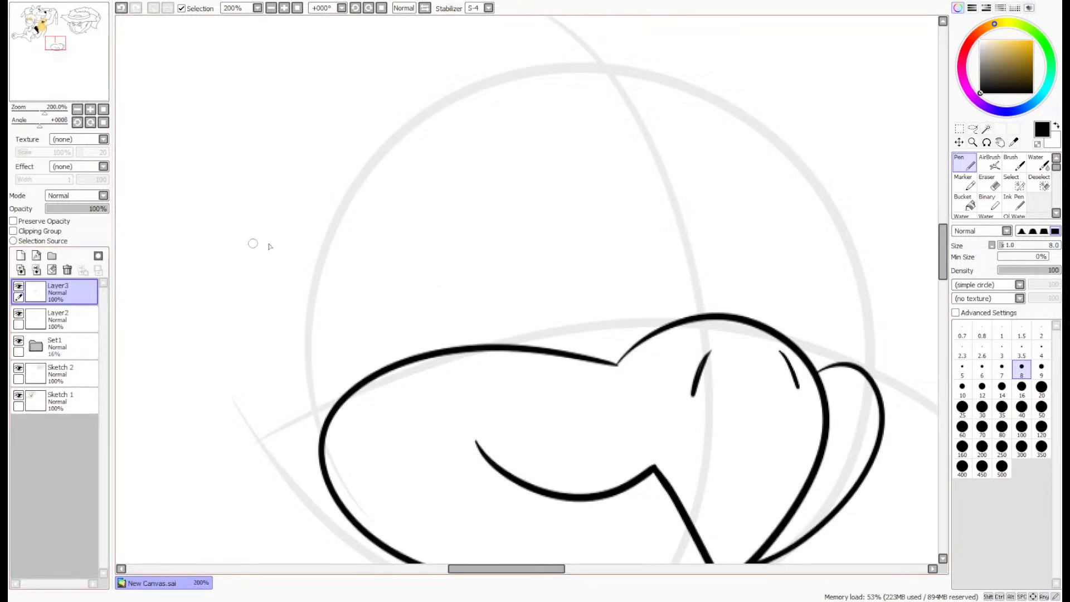
{"action": "mouse_move", "coordinate": [671, 334]}
{"action": "left_mouse_down"}
{"action": "mouse_move", "coordinate": [561, 170]}
{"action": "mouse_move", "coordinate": [518, 383]}
{"action": "left_mouse_up"}
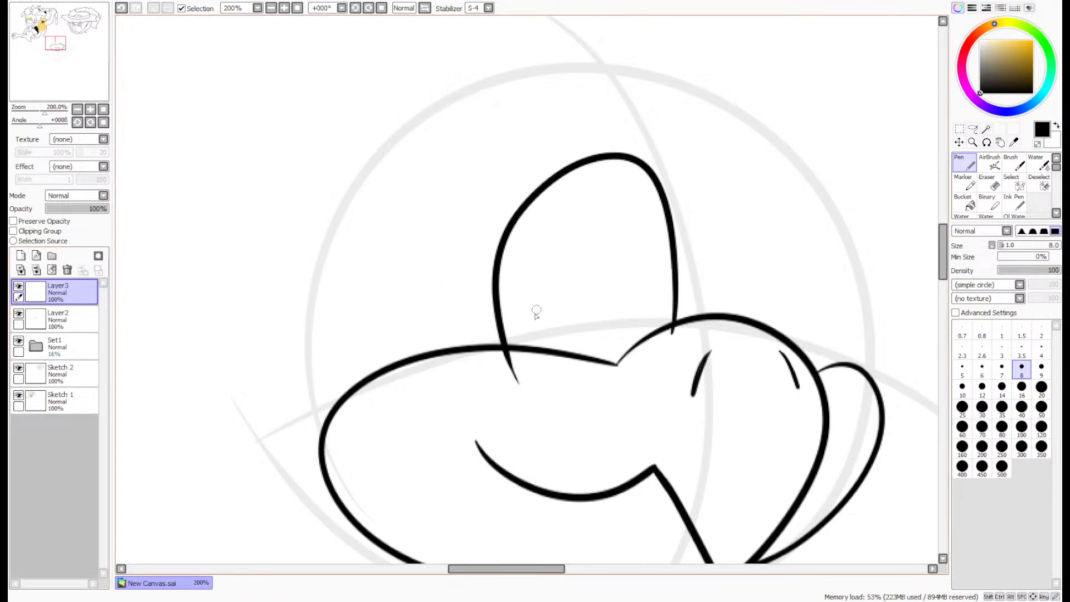
{"action": "key", "text": "ctrl+z"}
{"action": "mouse_move", "coordinate": [673, 335]}
{"action": "left_mouse_down"}
{"action": "mouse_move", "coordinate": [559, 148]}
{"action": "mouse_move", "coordinate": [497, 380]}
{"action": "left_mouse_up"}
{"action": "mouse_move", "coordinate": [749, 326]}
{"action": "left_mouse_down"}
{"action": "mouse_move", "coordinate": [849, 293]}
{"action": "mouse_move", "coordinate": [828, 393]}
{"action": "left_mouse_up"}
{"action": "key", "text": "ctrl+z"}
{"action": "mouse_move", "coordinate": [748, 341]}
{"action": "left_mouse_down"}
{"action": "mouse_move", "coordinate": [747, 301]}
{"action": "mouse_move", "coordinate": [824, 228]}
{"action": "mouse_move", "coordinate": [819, 374]}
{"action": "left_mouse_up"}
- Ink a curved eyelid line across the lower half of the wide eye
{"action": "scroll", "coordinate": [602, 264], "scroll_direction": "up", "scroll_amount": 2}
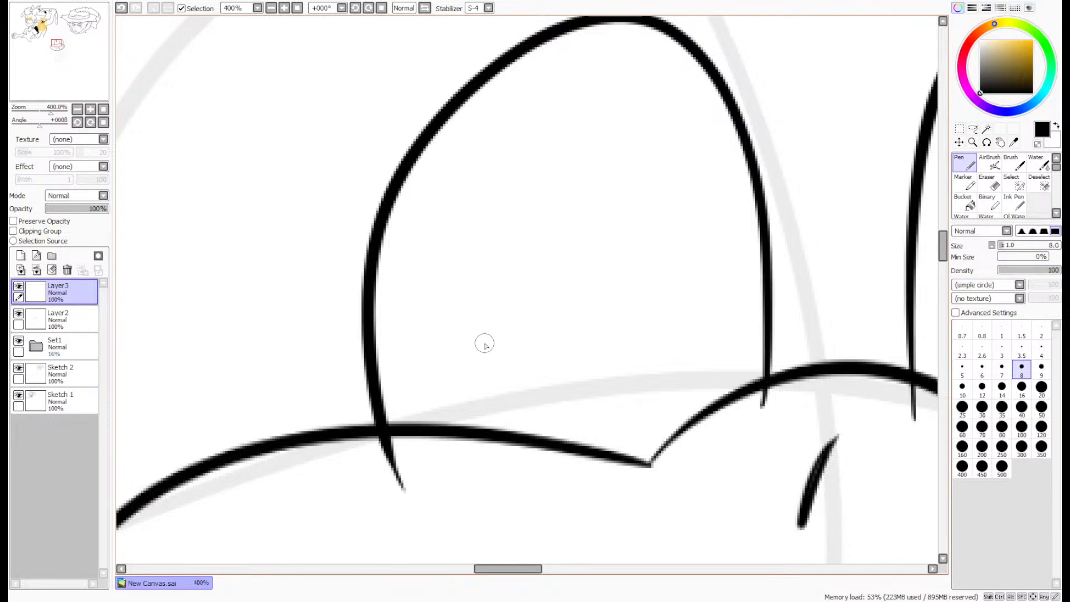
{"action": "mouse_move", "coordinate": [483, 345]}
{"action": "left_mouse_down"}
{"action": "mouse_move", "coordinate": [559, 275]}
{"action": "mouse_move", "coordinate": [486, 232]}
{"action": "left_mouse_up"}
{"action": "key", "text": "ctrl+z"}
{"action": "mouse_move", "coordinate": [764, 354]}
{"action": "left_mouse_down"}
{"action": "mouse_move", "coordinate": [642, 282]}
{"action": "mouse_move", "coordinate": [406, 267]}
{"action": "mouse_move", "coordinate": [365, 277]}
{"action": "left_mouse_up"}
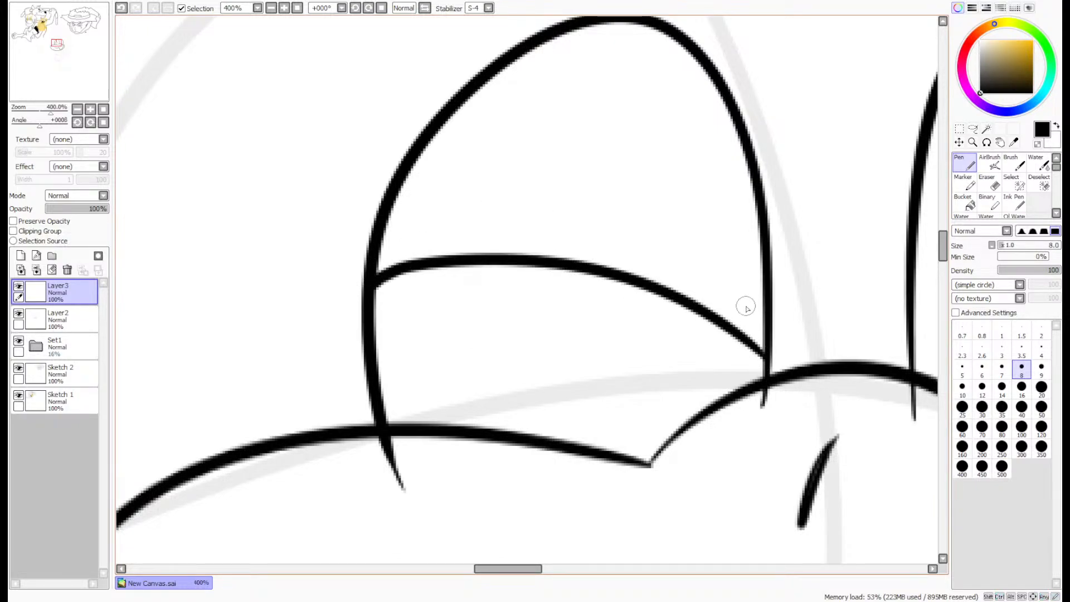
{"action": "mouse_move", "coordinate": [710, 277]}
{"action": "left_mouse_down"}
{"action": "mouse_move", "coordinate": [516, 217]}
{"action": "mouse_move", "coordinate": [444, 225]}
{"action": "left_mouse_up"}
{"action": "key", "text": "ctrl+z"}
- Ink a narrow oval iris with a solid black pupil and a small highlight at the base of the narrow eye
{"action": "scroll", "coordinate": [609, 204], "scroll_direction": "down", "scroll_amount": 2}
{"action": "left_click_drag", "start_coordinate": [58, 82], "coordinate": [70, 83]}
{"action": "scroll", "coordinate": [284, 234], "scroll_direction": "up", "scroll_amount": 3}
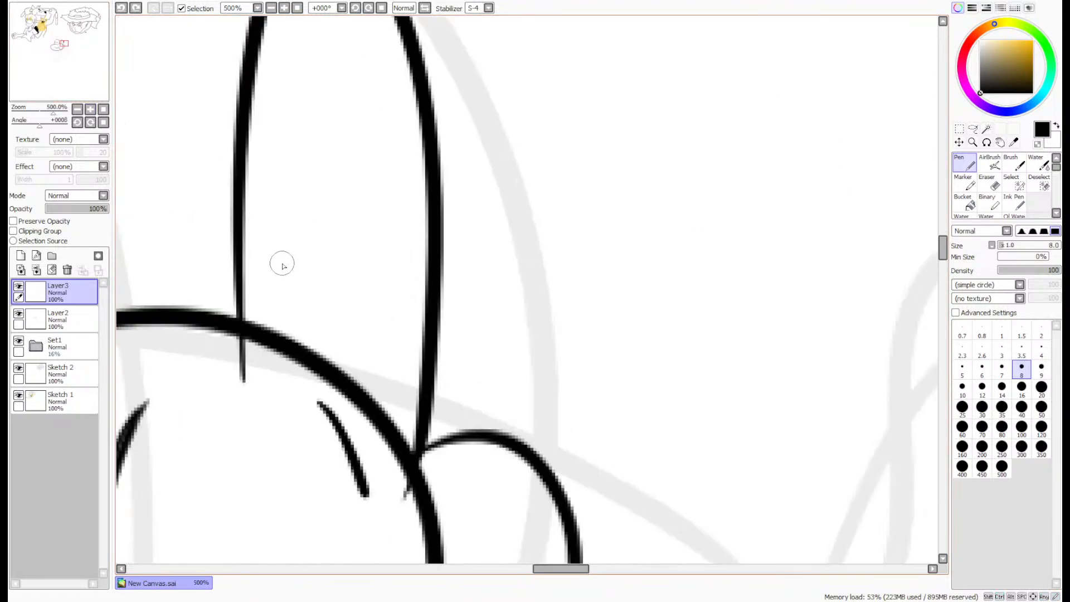
{"action": "left_click_drag", "start_coordinate": [269, 331], "coordinate": [341, 188]}
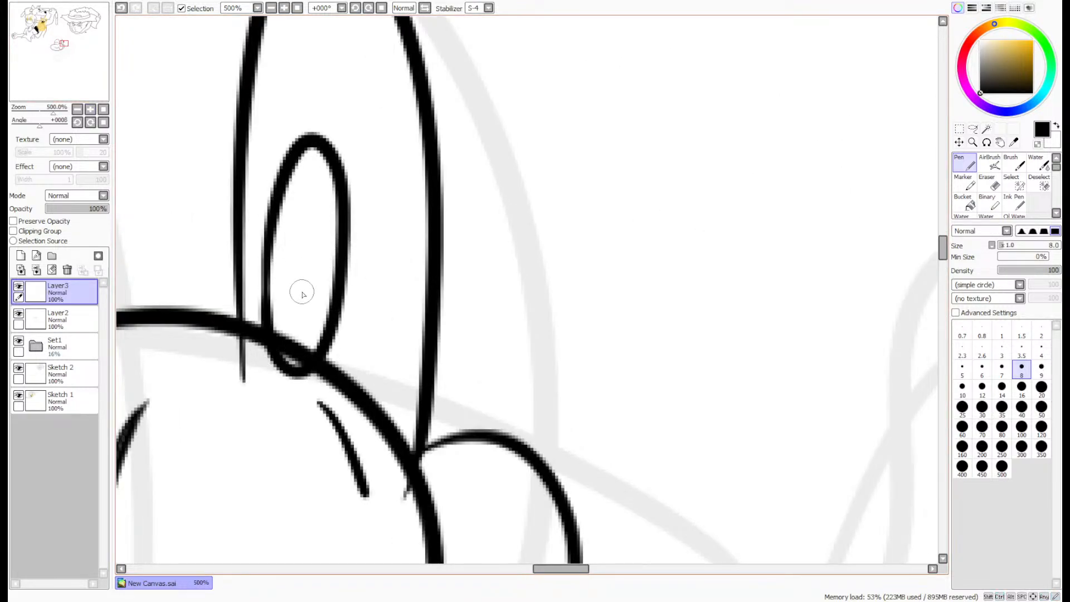
{"action": "mouse_move", "coordinate": [294, 318]}
{"action": "left_mouse_down"}
{"action": "mouse_move", "coordinate": [315, 189]}
{"action": "mouse_move", "coordinate": [302, 315]}
{"action": "mouse_move", "coordinate": [315, 215]}
{"action": "mouse_move", "coordinate": [297, 248]}
{"action": "mouse_move", "coordinate": [310, 259]}
{"action": "mouse_move", "coordinate": [299, 237]}
{"action": "mouse_move", "coordinate": [307, 302]}
{"action": "mouse_move", "coordinate": [306, 219]}
{"action": "mouse_move", "coordinate": [297, 311]}
{"action": "mouse_move", "coordinate": [305, 216]}
{"action": "mouse_move", "coordinate": [274, 218]}
{"action": "mouse_move", "coordinate": [303, 213]}
{"action": "mouse_move", "coordinate": [297, 155]}
{"action": "left_mouse_up"}
{"action": "key", "text": "ctrl+z"}
{"action": "key", "text": "ctrl+z"}
{"action": "mouse_move", "coordinate": [278, 210]}
{"action": "left_mouse_down"}
{"action": "mouse_move", "coordinate": [294, 207]}
{"action": "mouse_move", "coordinate": [312, 148]}
{"action": "left_mouse_up"}
- Erase the ends of the narrow eye's outline and iris that overlap the muzzle
{"action": "left_click", "coordinate": [992, 188]}
{"action": "mouse_move", "coordinate": [313, 369]}
{"action": "left_mouse_down"}
{"action": "mouse_move", "coordinate": [238, 344]}
{"action": "mouse_move", "coordinate": [251, 363]}
{"action": "left_mouse_up"}
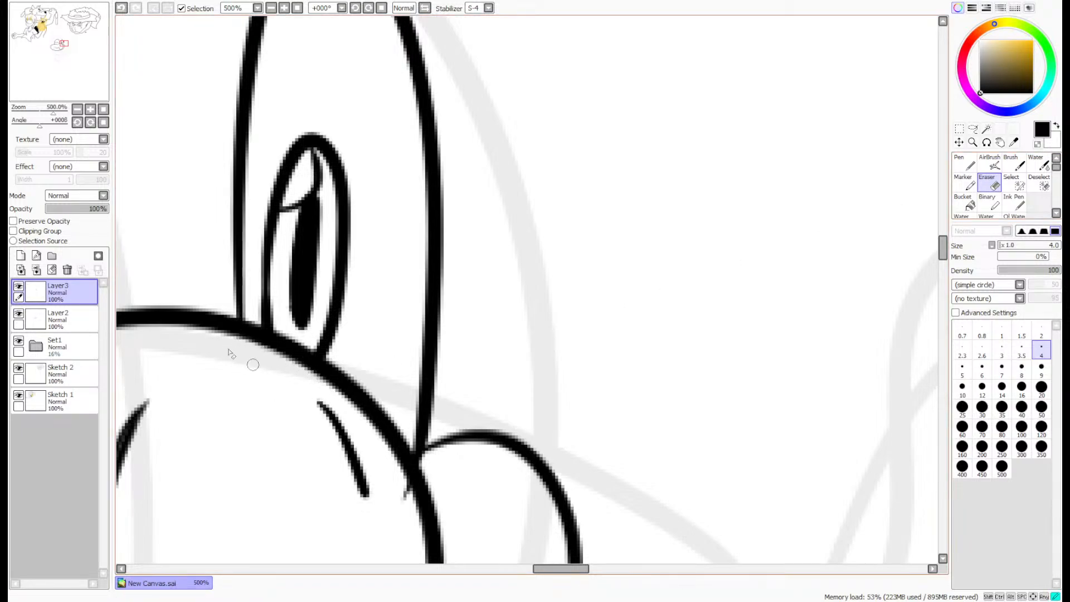
{"action": "left_click_drag", "start_coordinate": [411, 509], "coordinate": [394, 490]}
{"action": "scroll", "coordinate": [410, 468], "scroll_direction": "down", "scroll_amount": 5}
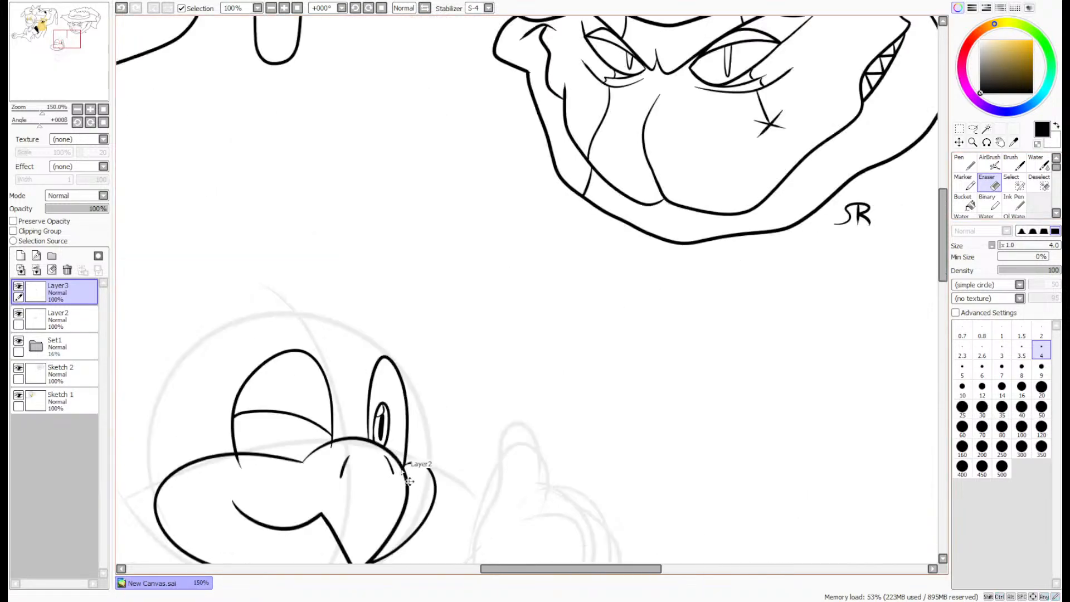
- Erase the wide eye's line ends that overlap the muzzle and merge Layer3 down into Layer2
{"action": "left_click_drag", "start_coordinate": [83, 63], "coordinate": [69, 76]}
{"action": "scroll", "coordinate": [621, 170], "scroll_direction": "up", "scroll_amount": 5}
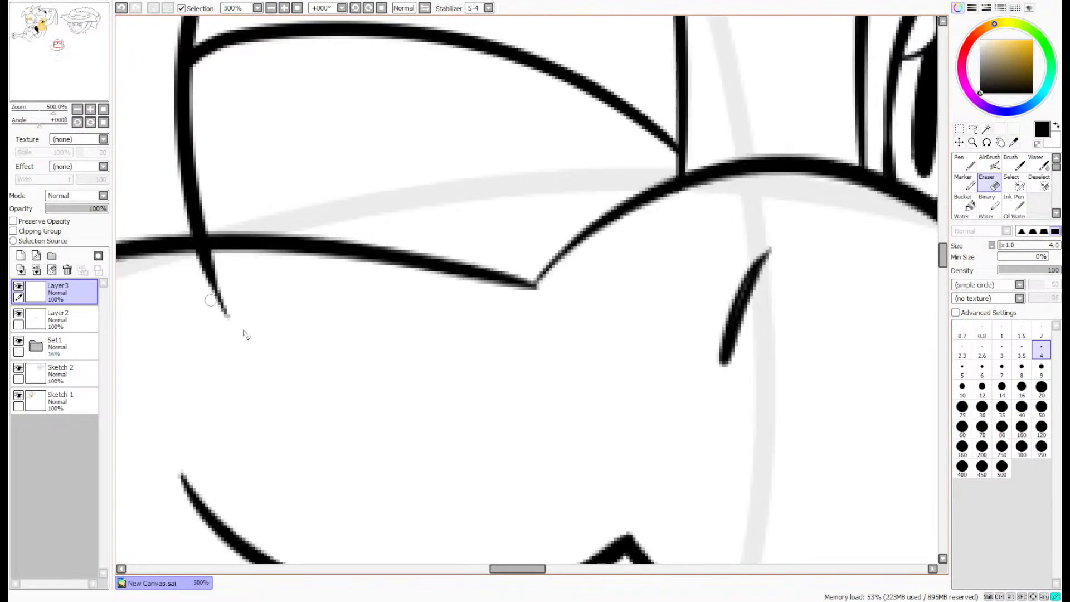
{"action": "mouse_move", "coordinate": [228, 319]}
{"action": "left_mouse_down"}
{"action": "mouse_move", "coordinate": [201, 270]}
{"action": "mouse_move", "coordinate": [208, 255]}
{"action": "left_mouse_up"}
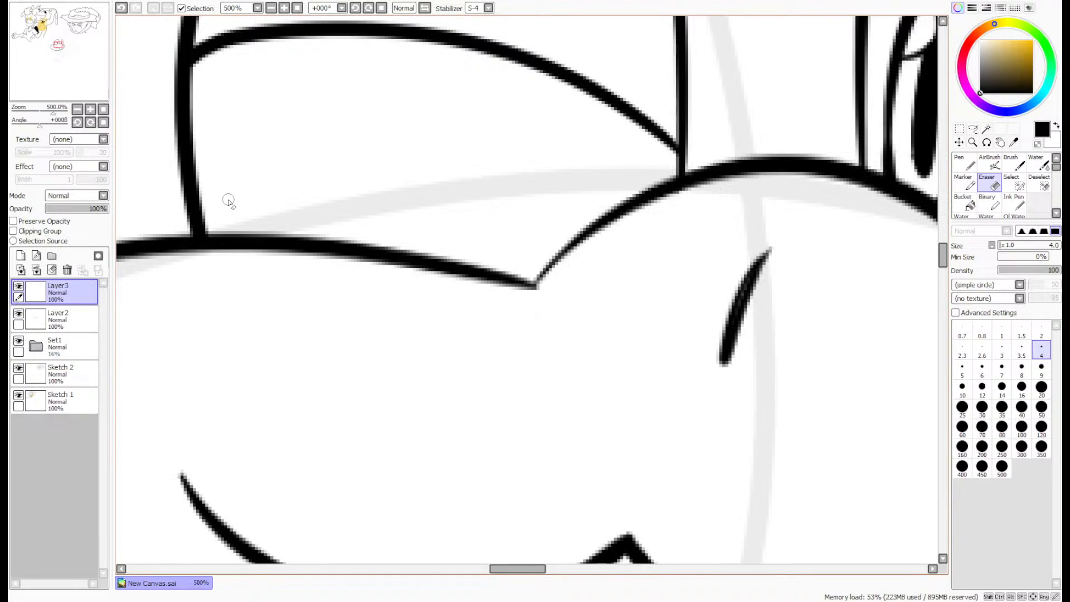
{"action": "scroll", "coordinate": [229, 202], "scroll_direction": "down", "scroll_amount": 4}
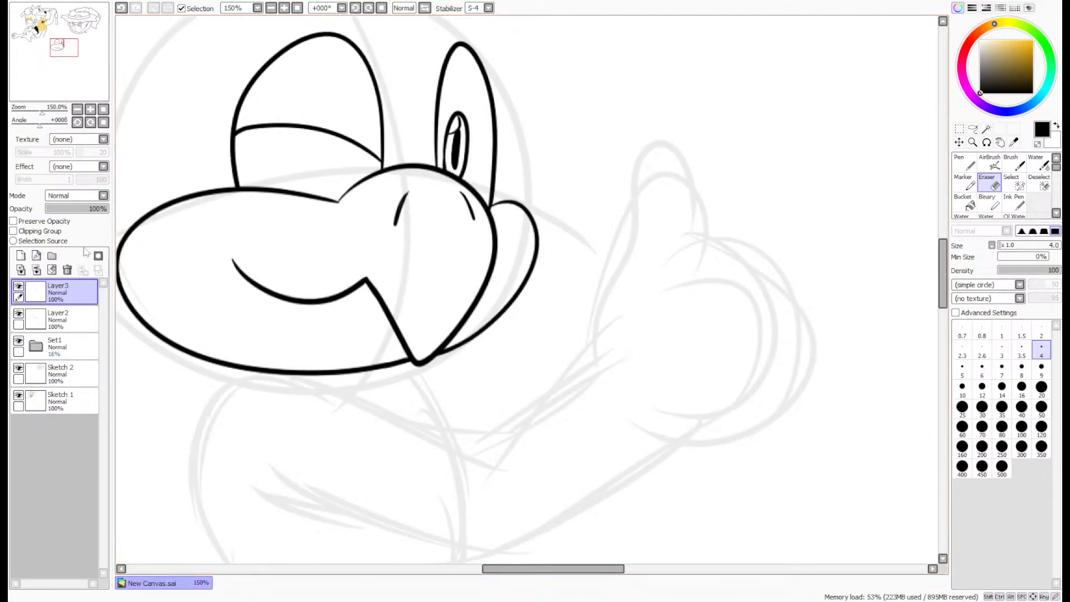
{"action": "left_click", "coordinate": [36, 270]}
- Thicken the thin line at the notch in the muzzle's upper edge with the size 8 pen
{"action": "left_click_drag", "start_coordinate": [69, 35], "coordinate": [68, 29]}
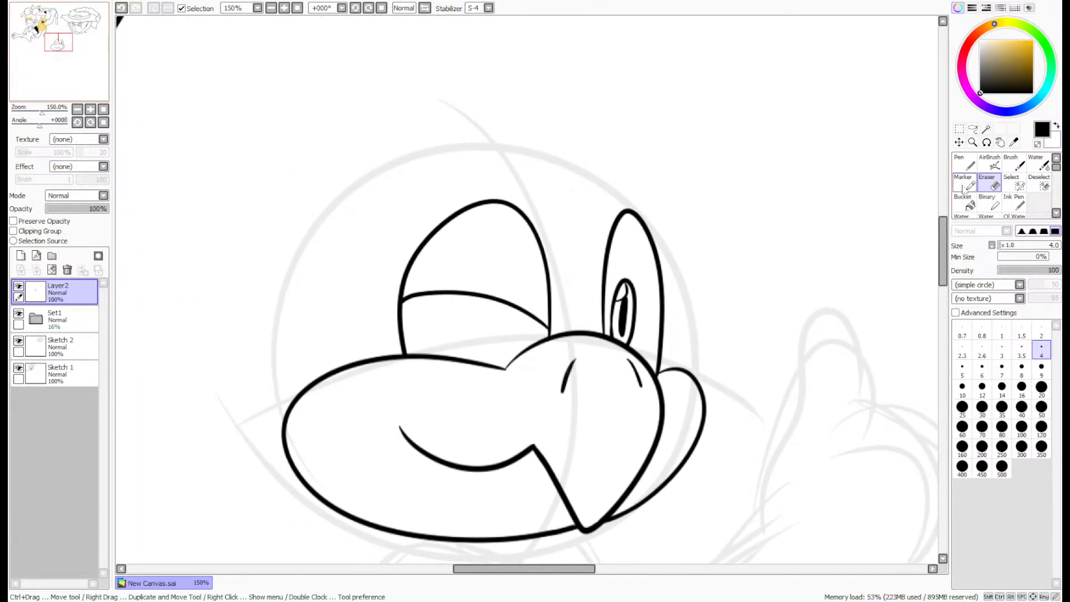
{"action": "left_click", "coordinate": [965, 164]}
{"action": "scroll", "coordinate": [527, 314], "scroll_direction": "up", "scroll_amount": 2}
{"action": "scroll", "coordinate": [535, 327], "scroll_direction": "up", "scroll_amount": 1}
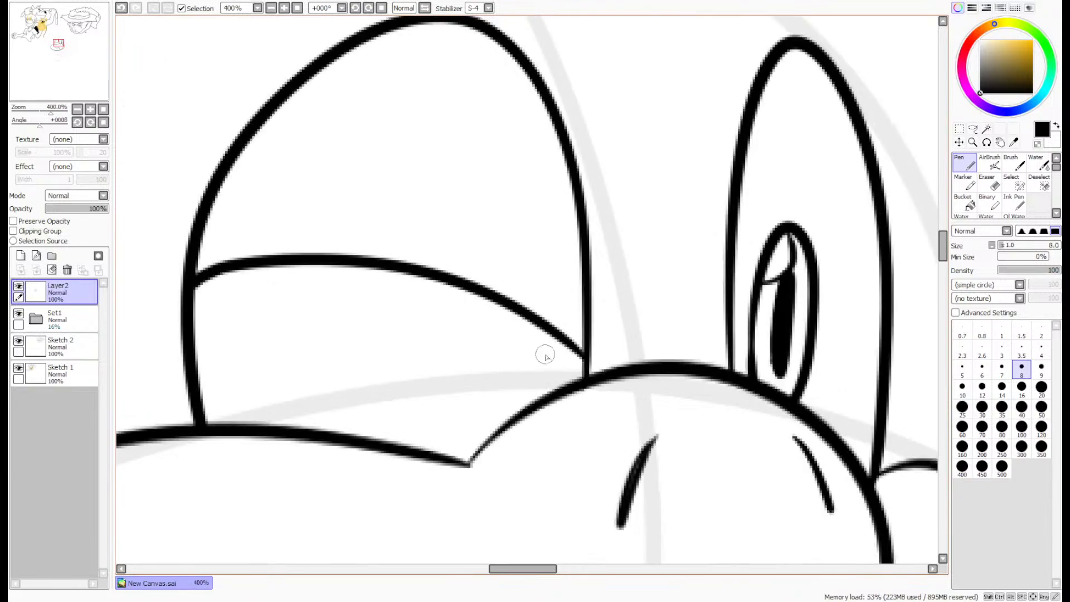
{"action": "scroll", "coordinate": [545, 353], "scroll_direction": "up", "scroll_amount": 2}
{"action": "left_click_drag", "start_coordinate": [500, 417], "coordinate": [401, 503]}
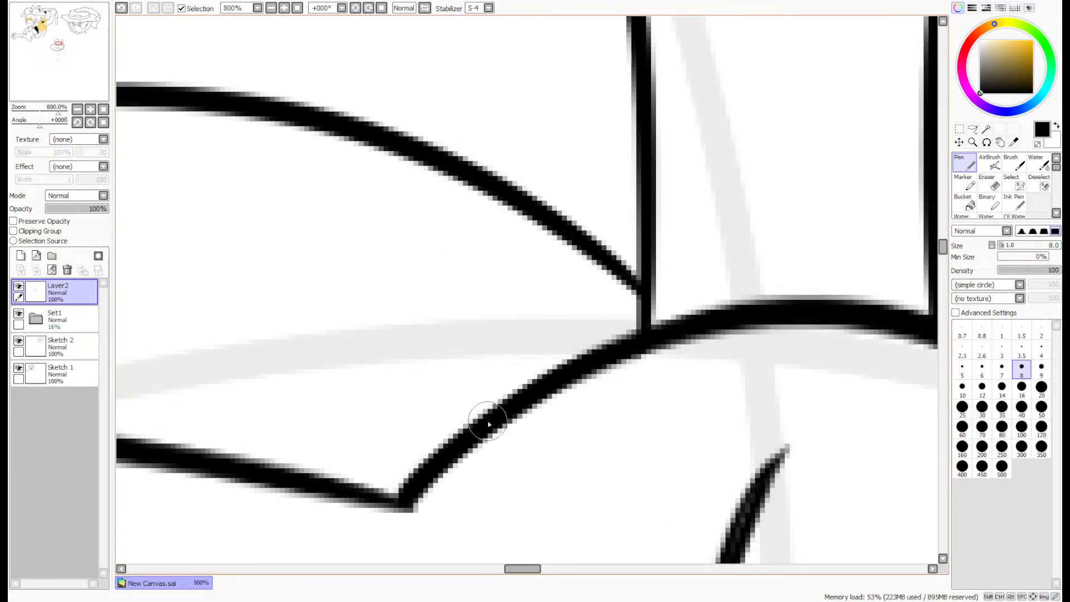
{"action": "scroll", "coordinate": [488, 425], "scroll_direction": "down", "scroll_amount": 6}
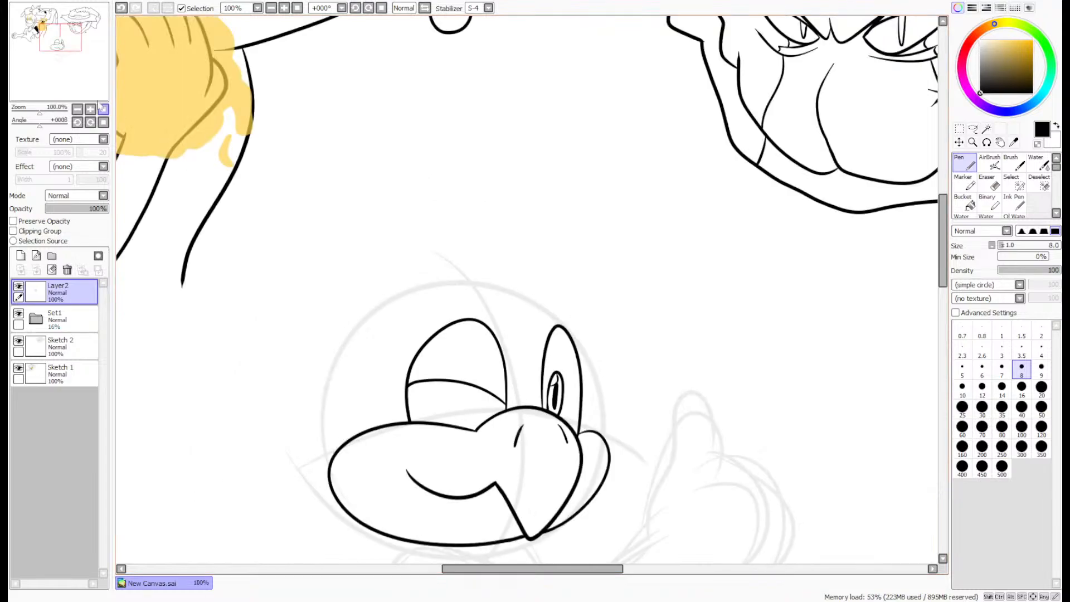
- Ink a thick glasses frame around the base of the wide eye on a new layer with the size 12 pen
{"action": "mouse_move", "coordinate": [85, 38]}
{"action": "left_mouse_down"}
{"action": "mouse_move", "coordinate": [82, 46]}
{"action": "mouse_move", "coordinate": [98, 43]}
{"action": "left_mouse_up"}
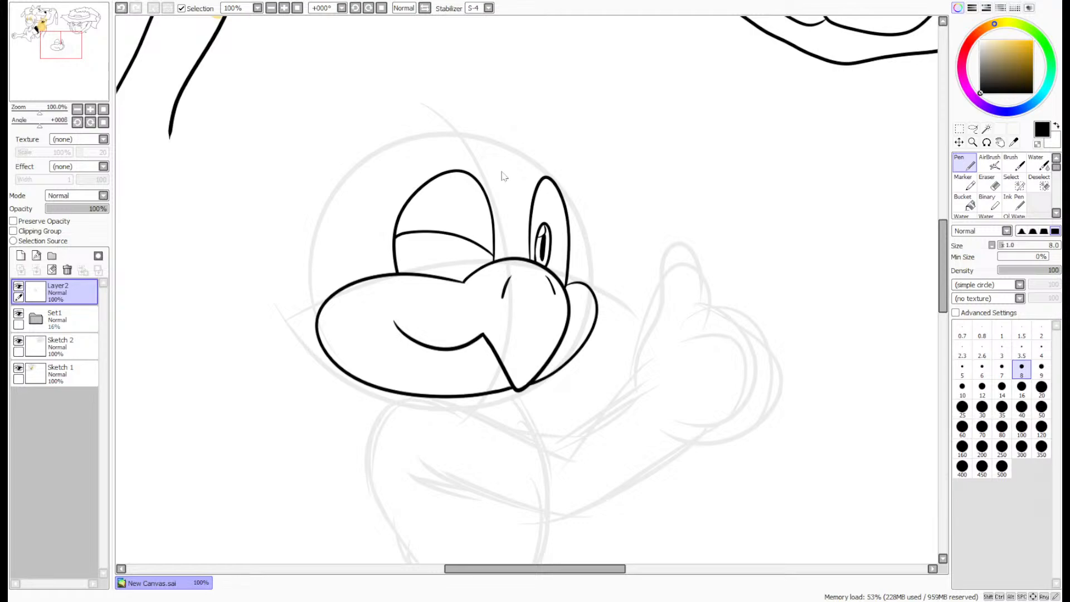
{"action": "double_click", "coordinate": [433, 167]}
{"action": "scroll", "coordinate": [425, 252], "scroll_direction": "up", "scroll_amount": 4}
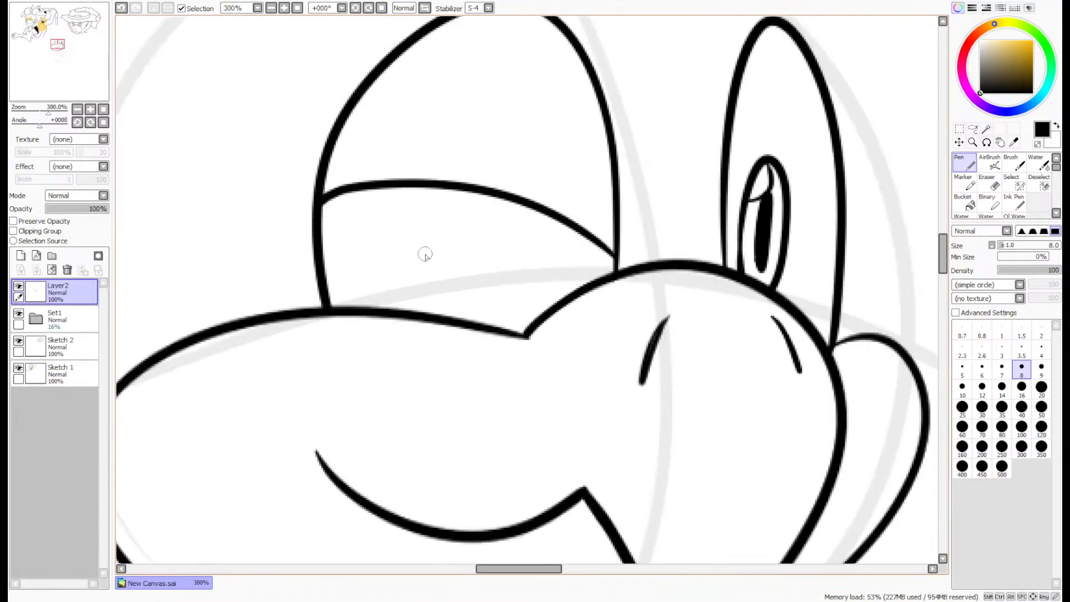
{"action": "left_click", "coordinate": [20, 255]}
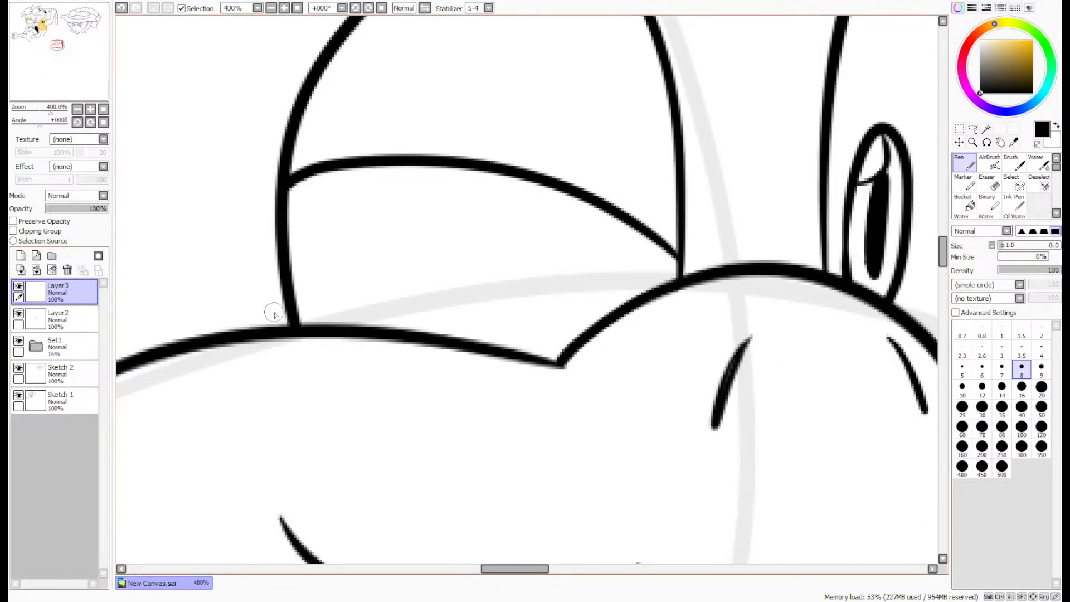
{"action": "left_click", "coordinate": [981, 388]}
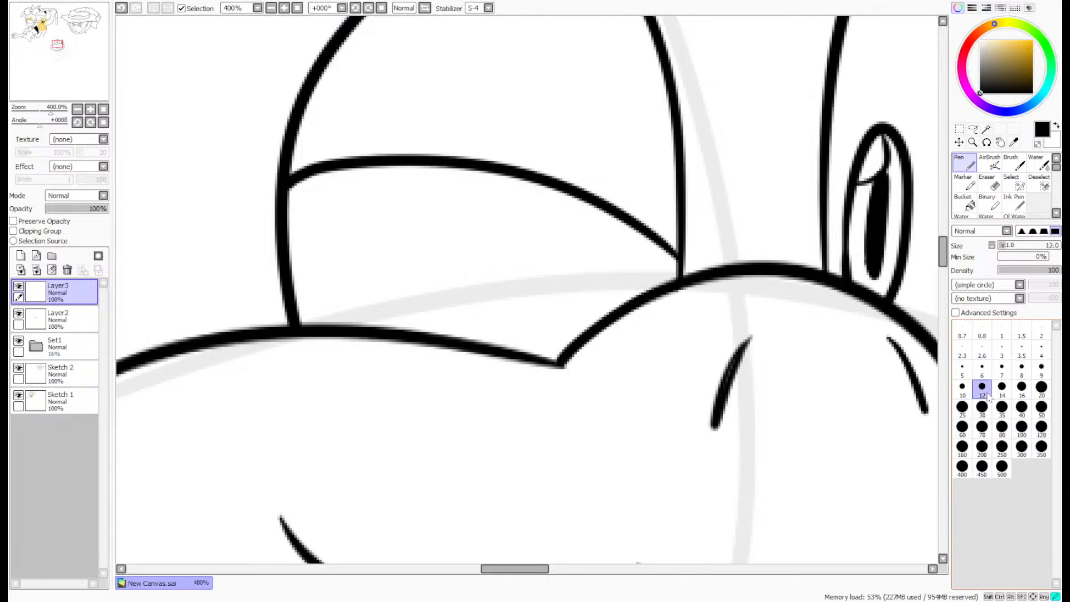
{"action": "mouse_move", "coordinate": [231, 360]}
{"action": "left_mouse_down"}
{"action": "mouse_move", "coordinate": [230, 277]}
{"action": "mouse_move", "coordinate": [325, 166]}
{"action": "mouse_move", "coordinate": [585, 159]}
{"action": "mouse_move", "coordinate": [720, 177]}
{"action": "mouse_move", "coordinate": [736, 284]}
{"action": "left_mouse_up"}
{"action": "key", "text": "ctrl+z"}
{"action": "mouse_move", "coordinate": [212, 362]}
{"action": "left_mouse_down"}
{"action": "mouse_move", "coordinate": [208, 274]}
{"action": "mouse_move", "coordinate": [590, 179]}
{"action": "mouse_move", "coordinate": [719, 267]}
{"action": "mouse_move", "coordinate": [722, 214]}
{"action": "mouse_move", "coordinate": [407, 170]}
{"action": "mouse_move", "coordinate": [220, 384]}
{"action": "left_mouse_up"}
{"action": "key", "text": "ctrl+z"}
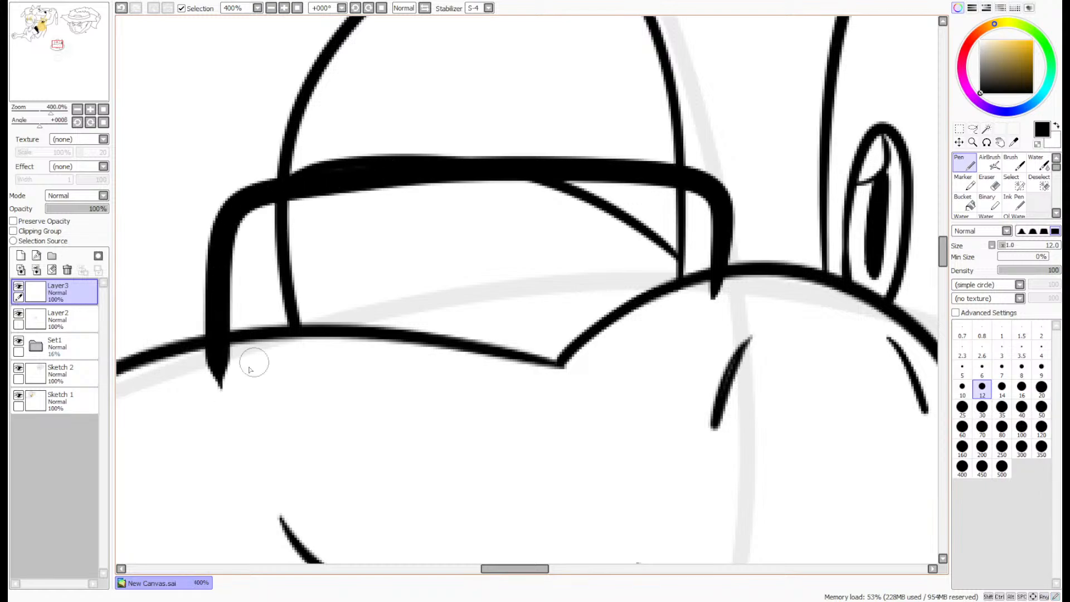
- Ink the second lens frame around the base of the narrow eye and a short arched bridge joining the two lenses
{"action": "key", "text": "Right"}
{"action": "key", "text": "Right"}
{"action": "key", "text": "Right"}
{"action": "key", "text": "Right"}
{"action": "key", "text": "Right"}
{"action": "key", "text": "Down"}
{"action": "mouse_move", "coordinate": [531, 232]}
{"action": "left_mouse_down"}
{"action": "mouse_move", "coordinate": [773, 157]}
{"action": "mouse_move", "coordinate": [755, 335]}
{"action": "mouse_move", "coordinate": [725, 348]}
{"action": "left_mouse_up"}
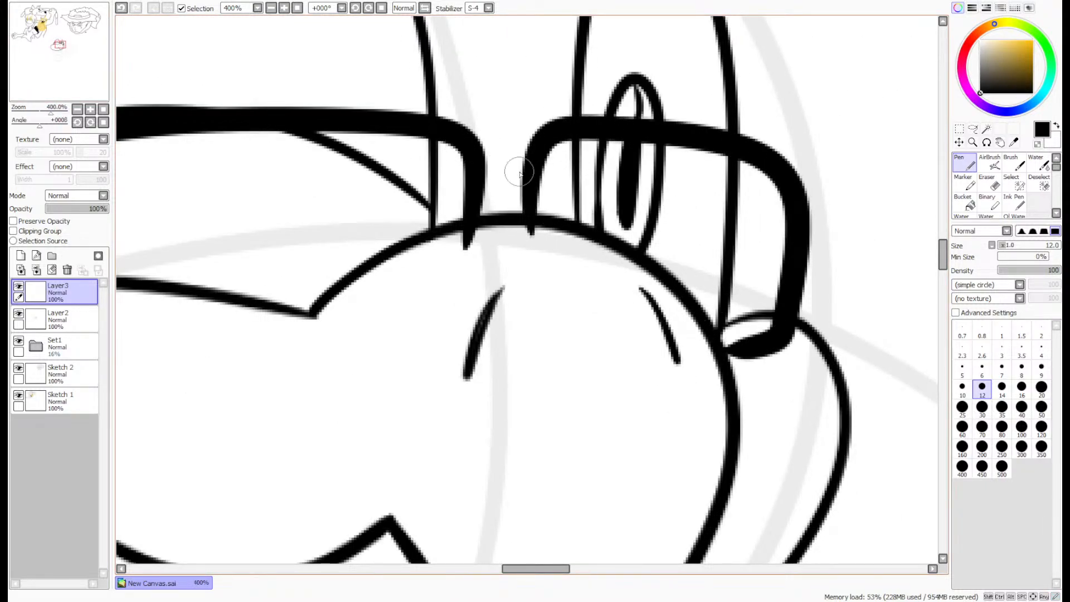
{"action": "key", "text": "ctrl+z"}
{"action": "mouse_move", "coordinate": [539, 252]}
{"action": "left_mouse_down"}
{"action": "mouse_move", "coordinate": [534, 205]}
{"action": "mouse_move", "coordinate": [721, 139]}
{"action": "mouse_move", "coordinate": [772, 348]}
{"action": "mouse_move", "coordinate": [682, 355]}
{"action": "left_mouse_up"}
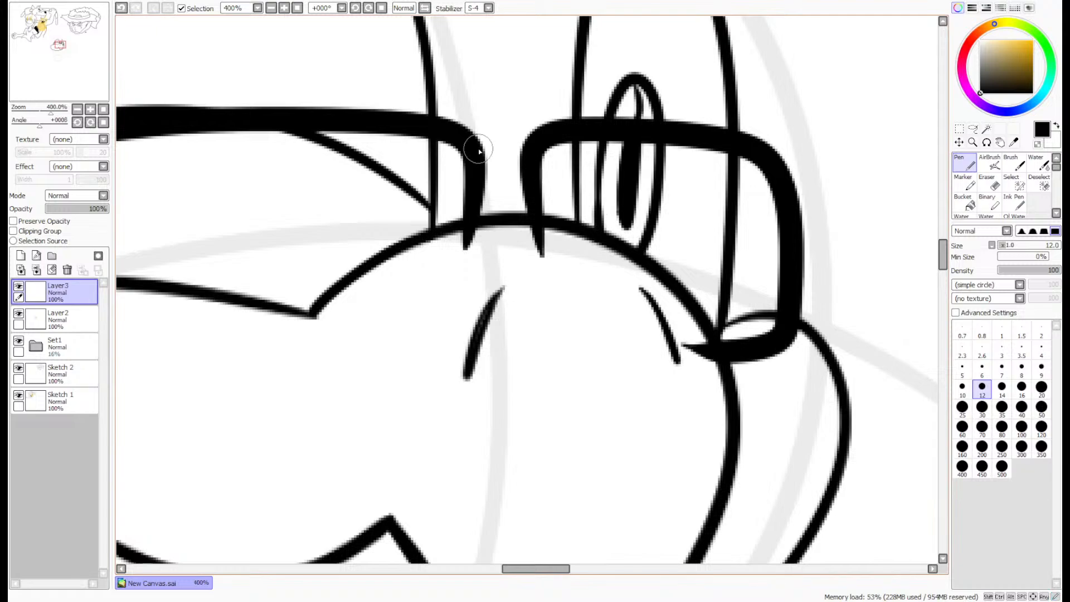
{"action": "key", "text": "ctrl+z"}
{"action": "mouse_move", "coordinate": [537, 255]}
{"action": "left_mouse_down"}
{"action": "mouse_move", "coordinate": [714, 145]}
{"action": "mouse_move", "coordinate": [785, 230]}
{"action": "mouse_move", "coordinate": [764, 349]}
{"action": "mouse_move", "coordinate": [695, 334]}
{"action": "left_mouse_up"}
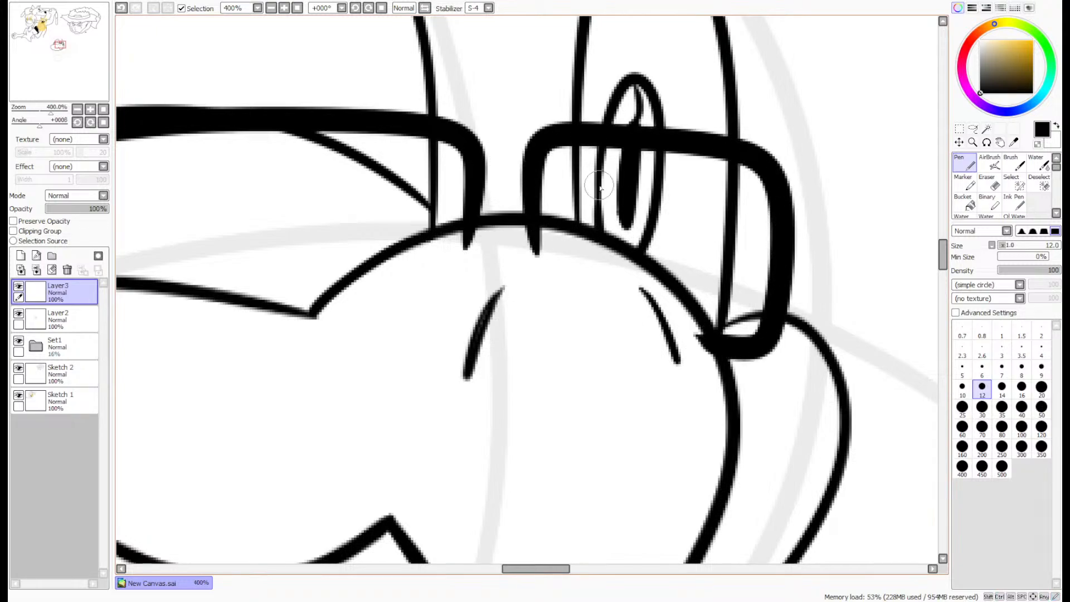
{"action": "mouse_move", "coordinate": [466, 150]}
{"action": "left_mouse_down"}
{"action": "mouse_move", "coordinate": [490, 128]}
{"action": "mouse_move", "coordinate": [538, 144]}
{"action": "mouse_move", "coordinate": [486, 123]}
{"action": "mouse_move", "coordinate": [542, 140]}
{"action": "left_mouse_up"}
{"action": "key", "text": "ctrl+z"}
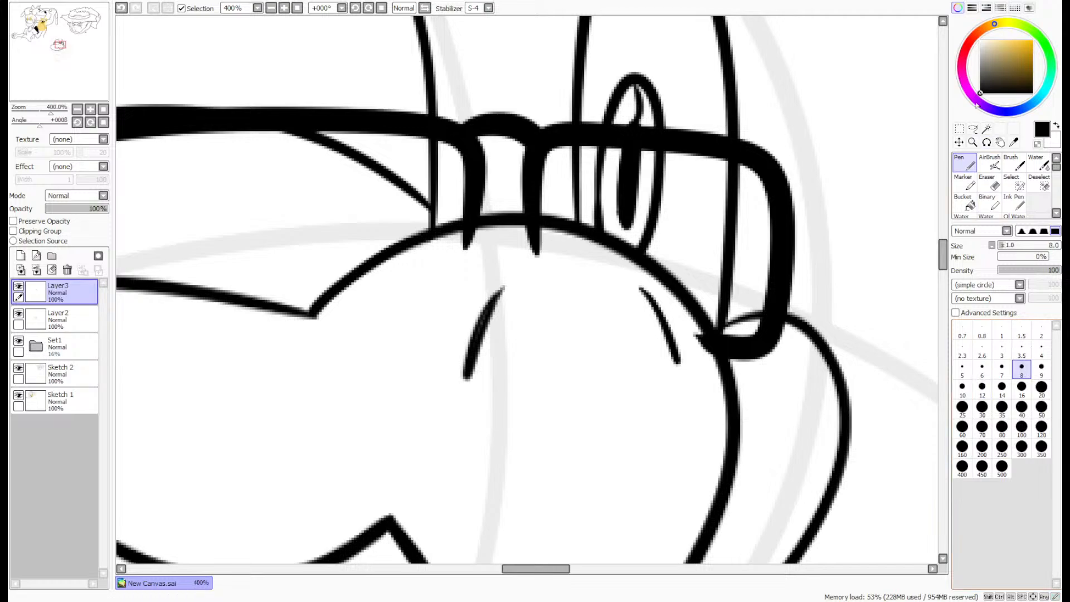
- Lasso and delete the frame ends overlapping the muzzle below the bridge and narrow eye, and touch up the joint with the size 8 pen
{"action": "left_click", "coordinate": [972, 129]}
{"action": "mouse_move", "coordinate": [711, 331]}
{"action": "left_mouse_down"}
{"action": "mouse_move", "coordinate": [543, 323]}
{"action": "mouse_move", "coordinate": [462, 218]}
{"action": "mouse_move", "coordinate": [540, 217]}
{"action": "mouse_move", "coordinate": [568, 199]}
{"action": "left_mouse_up"}
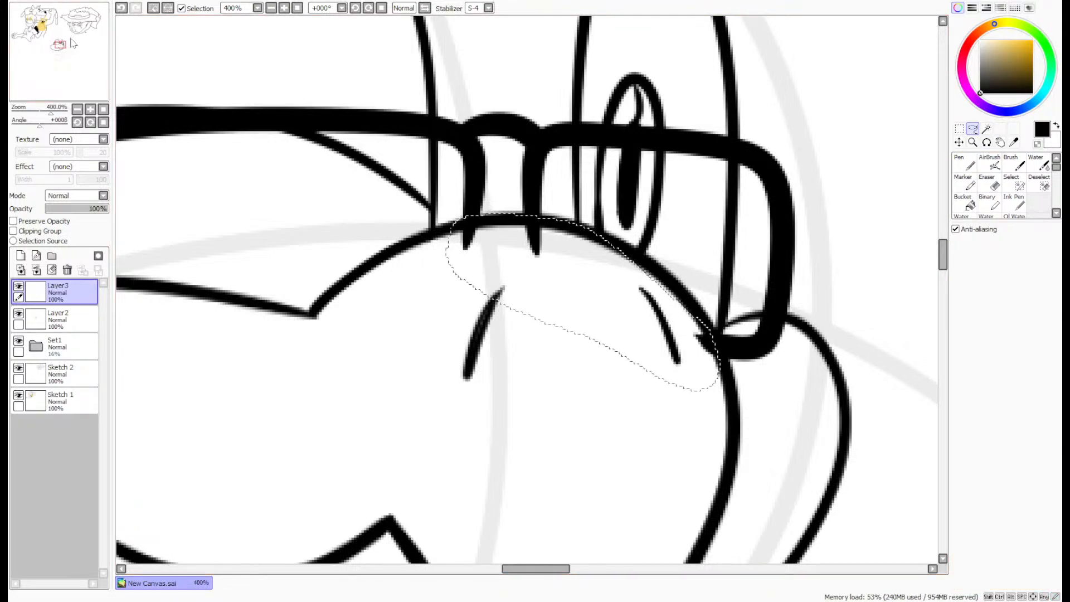
{"action": "key", "text": "Delete"}
{"action": "key", "text": "ctrl+d"}
{"action": "left_click", "coordinate": [965, 164]}
{"action": "scroll", "coordinate": [468, 191], "scroll_direction": "up", "scroll_amount": 4}
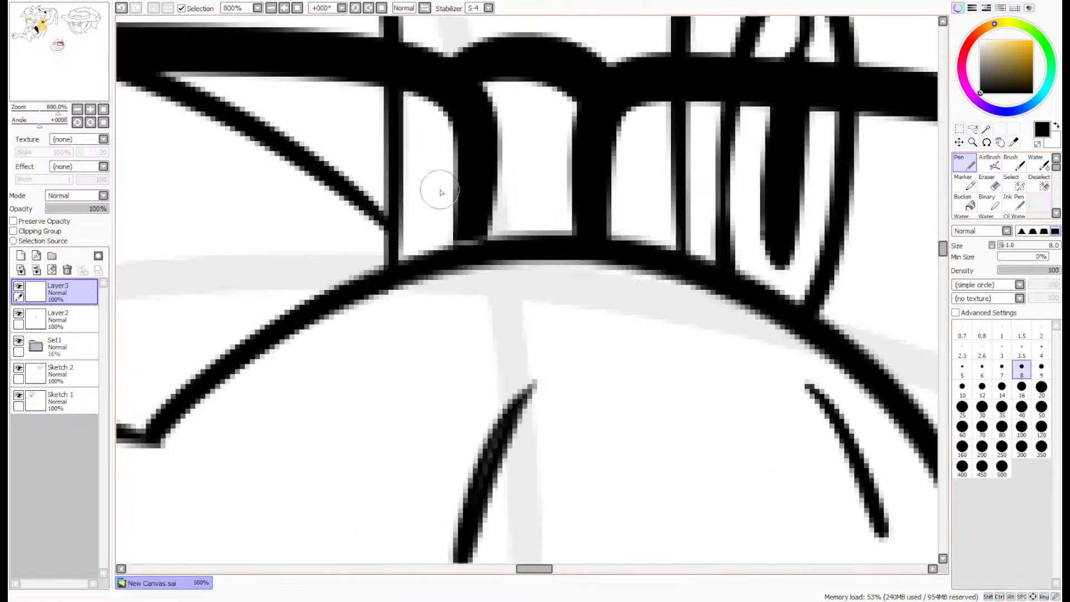
{"action": "mouse_move", "coordinate": [502, 266]}
{"action": "left_mouse_down"}
{"action": "mouse_move", "coordinate": [504, 289]}
{"action": "mouse_move", "coordinate": [466, 282]}
{"action": "left_mouse_up"}
{"action": "scroll", "coordinate": [544, 152], "scroll_direction": "down", "scroll_amount": 4}
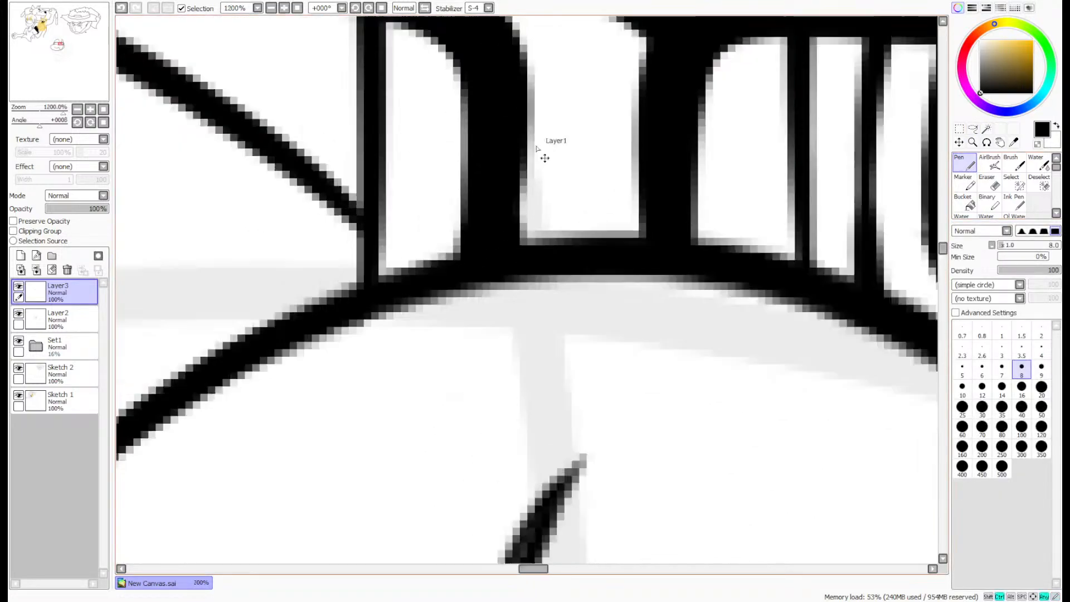
- Lasso and delete the wide lens frame's outer end that overlaps the muzzle, and merge Layer3 down into Layer2
{"action": "left_click_drag", "start_coordinate": [55, 45], "coordinate": [57, 48]}
{"action": "scroll", "coordinate": [652, 175], "scroll_direction": "up", "scroll_amount": 1}
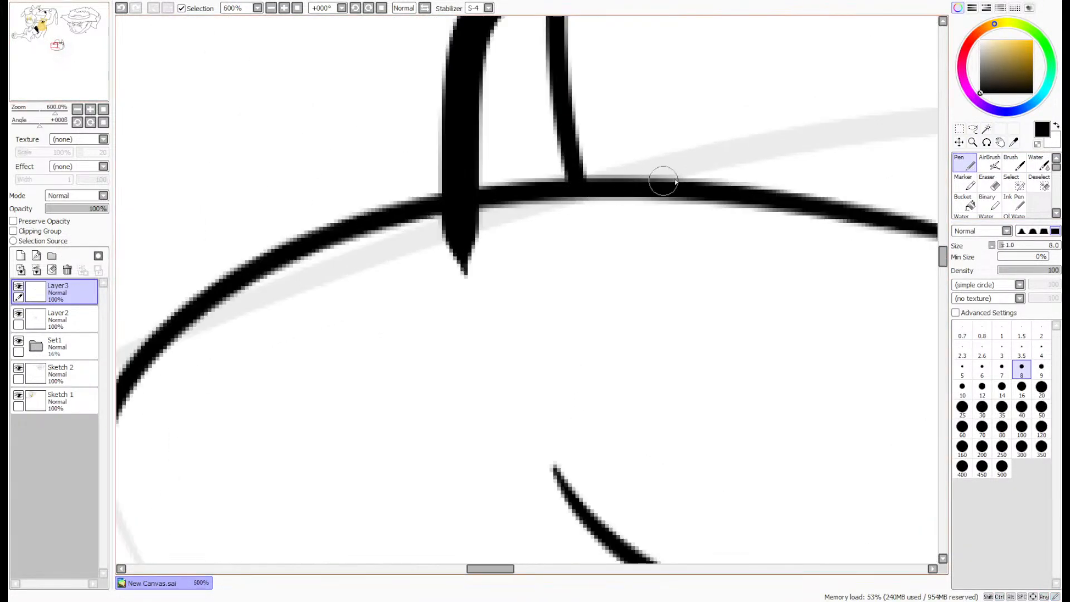
{"action": "left_click", "coordinate": [973, 129]}
{"action": "mouse_move", "coordinate": [493, 268]}
{"action": "left_mouse_down"}
{"action": "mouse_move", "coordinate": [505, 198]}
{"action": "mouse_move", "coordinate": [390, 223]}
{"action": "left_mouse_up"}
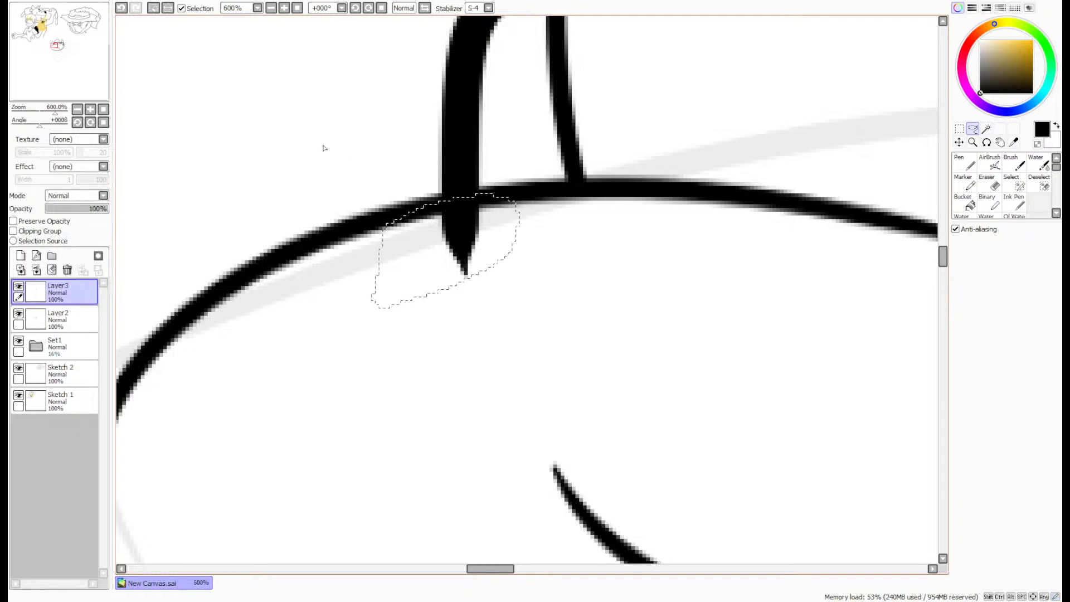
{"action": "key", "text": "Delete"}
{"action": "key", "text": "ctrl+d"}
{"action": "scroll", "coordinate": [79, 40], "scroll_direction": "down", "scroll_amount": 5}
{"action": "left_click_drag", "start_coordinate": [57, 53], "coordinate": [58, 50]}
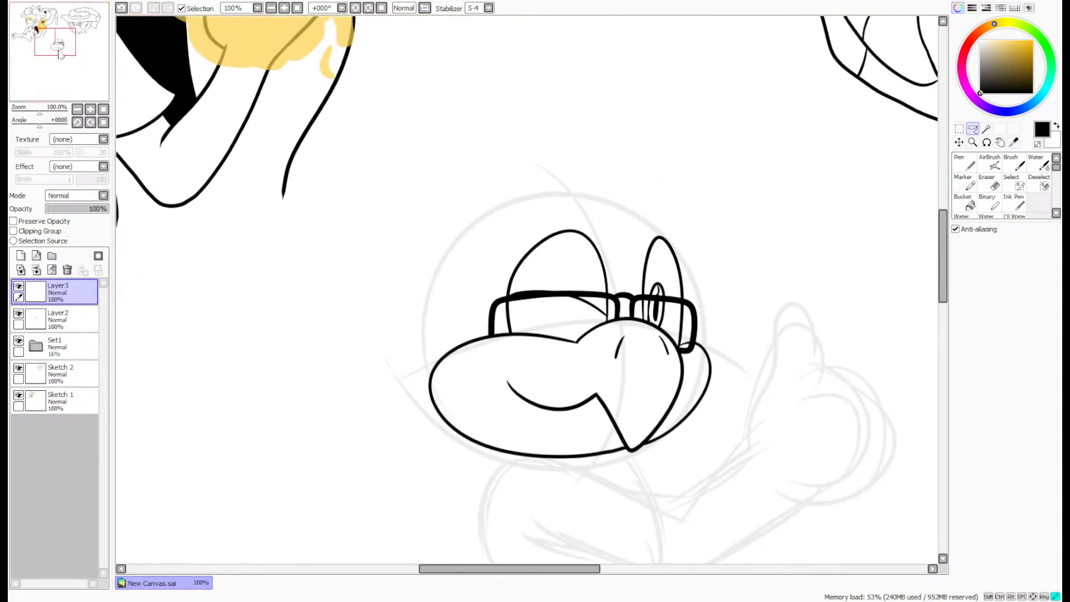
{"action": "scroll", "coordinate": [597, 315], "scroll_direction": "up", "scroll_amount": 1}
{"action": "scroll", "coordinate": [596, 315], "scroll_direction": "up", "scroll_amount": 2}
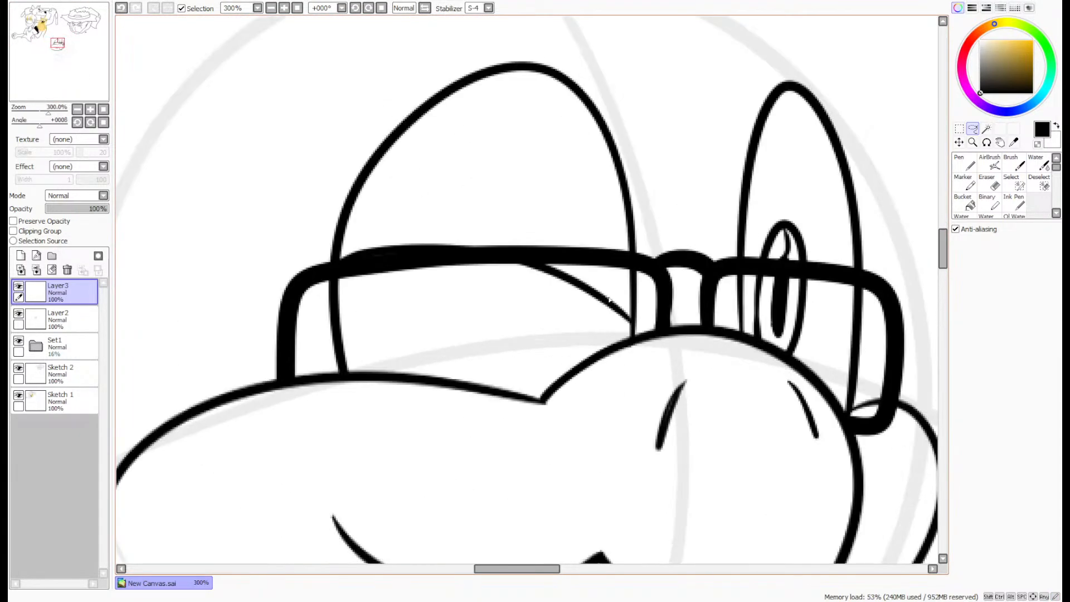
{"action": "scroll", "coordinate": [694, 226], "scroll_direction": "down", "scroll_amount": 1}
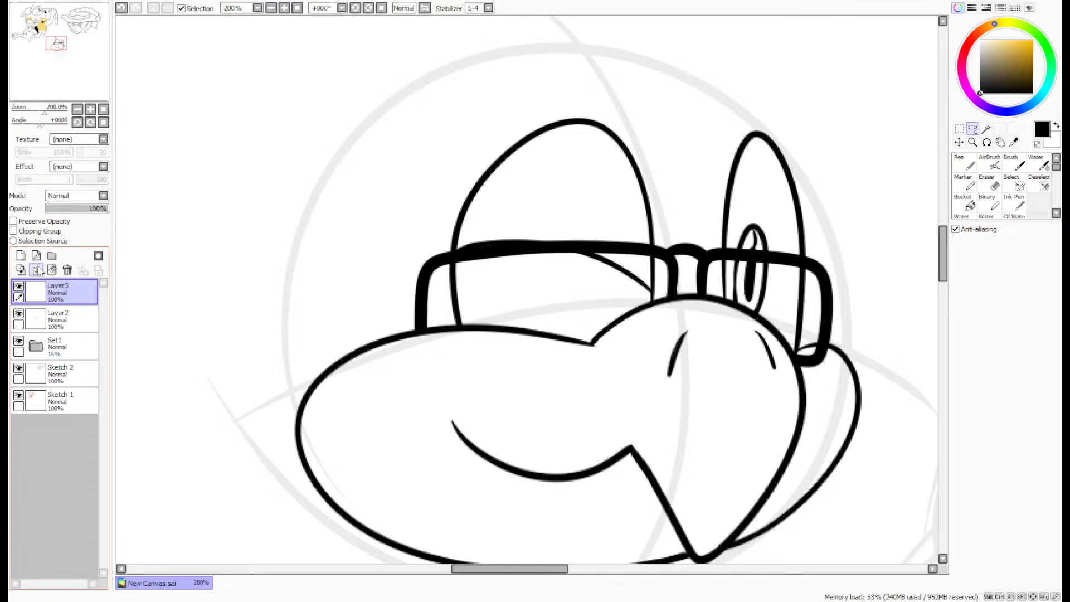
{"action": "left_click", "coordinate": [36, 270]}
- Ink a pointed cheek tuft sweeping outward from the muzzle's lower-left edge with the size 8 pen
{"action": "left_click_drag", "start_coordinate": [46, 74], "coordinate": [49, 76]}
{"action": "left_click", "coordinate": [964, 162]}
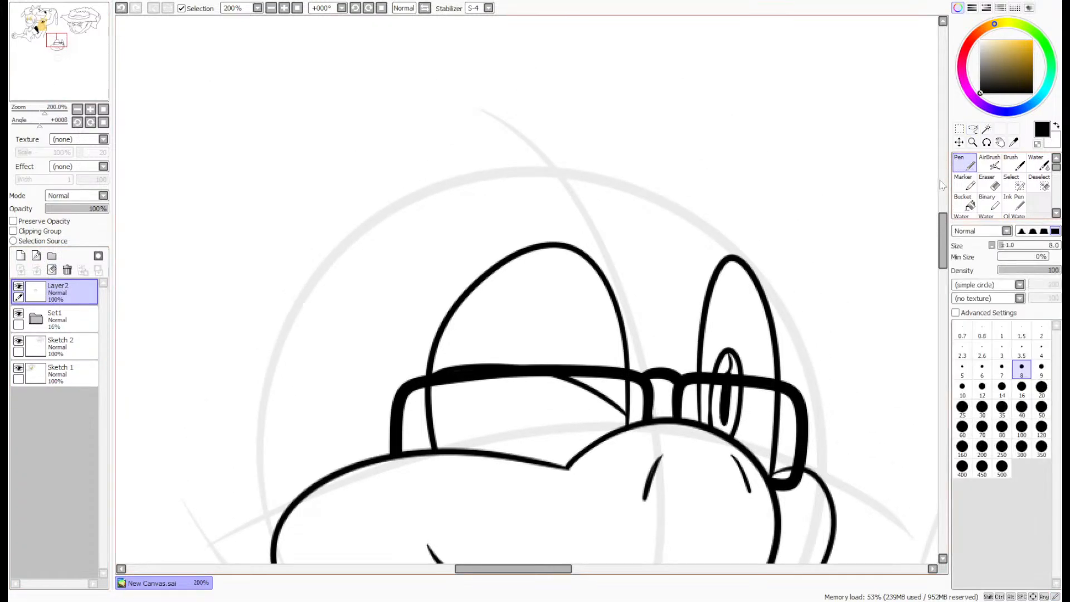
{"action": "left_click_drag", "start_coordinate": [936, 233], "coordinate": [936, 256]}
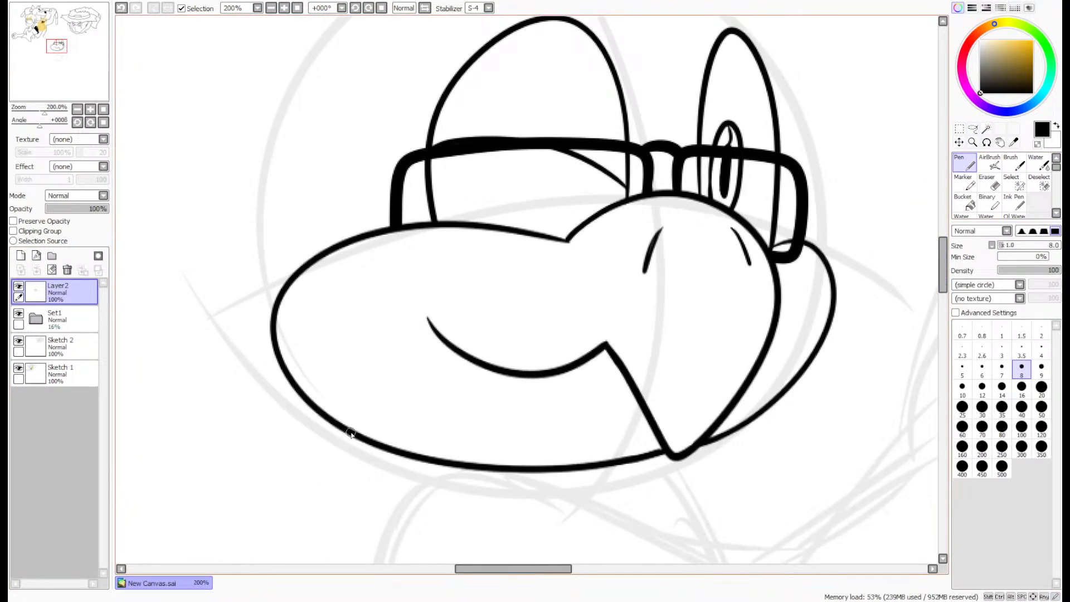
{"action": "left_click_drag", "start_coordinate": [355, 436], "coordinate": [238, 320]}
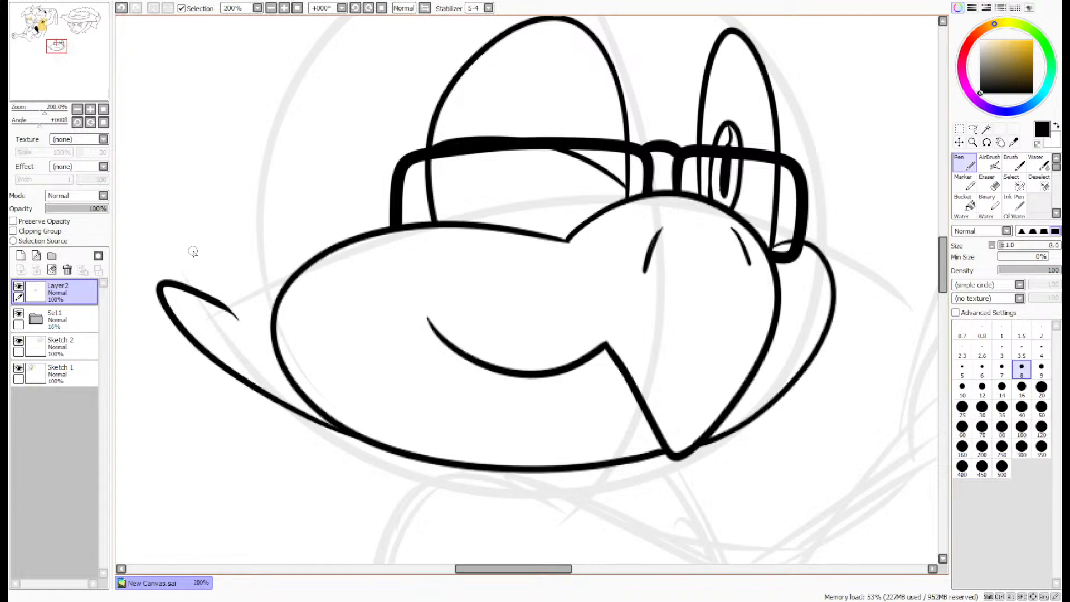
- Ink the back of the head as one long curve from the cheek tuft up to the crown
{"action": "left_click_drag", "start_coordinate": [73, 62], "coordinate": [73, 58]}
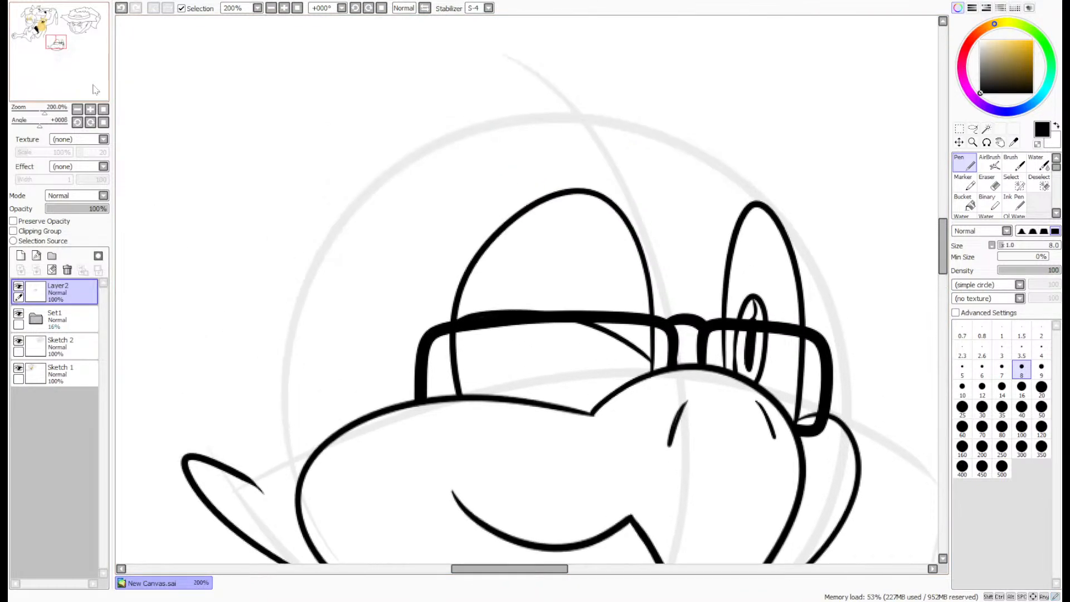
{"action": "mouse_move", "coordinate": [260, 502]}
{"action": "left_mouse_down"}
{"action": "mouse_move", "coordinate": [260, 300]}
{"action": "mouse_move", "coordinate": [496, 121]}
{"action": "left_mouse_up"}
{"action": "key", "text": "ctrl+z"}
{"action": "mouse_move", "coordinate": [266, 497]}
{"action": "left_mouse_down"}
{"action": "mouse_move", "coordinate": [241, 407]}
{"action": "mouse_move", "coordinate": [402, 147]}
{"action": "mouse_move", "coordinate": [478, 134]}
{"action": "left_mouse_up"}
{"action": "key", "text": "ctrl+z"}
{"action": "mouse_move", "coordinate": [267, 502]}
{"action": "left_mouse_down"}
{"action": "mouse_move", "coordinate": [248, 378]}
{"action": "mouse_move", "coordinate": [497, 137]}
{"action": "left_mouse_up"}
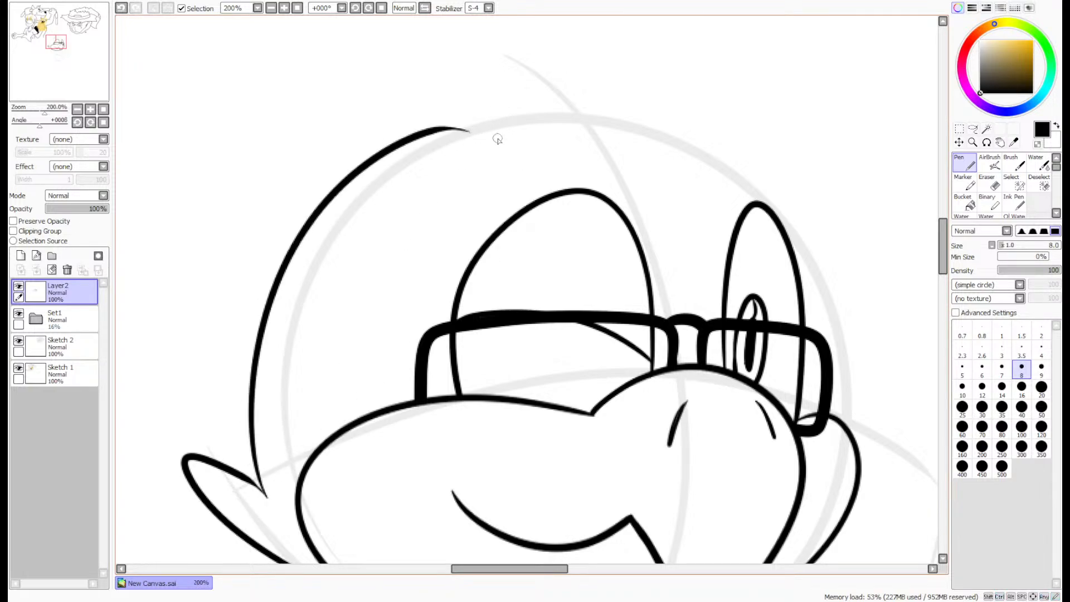
- Ink three pointed hair spikes, decreasing in size, across the top of the head on a new layer
{"action": "left_click_drag", "start_coordinate": [942, 237], "coordinate": [943, 221]}
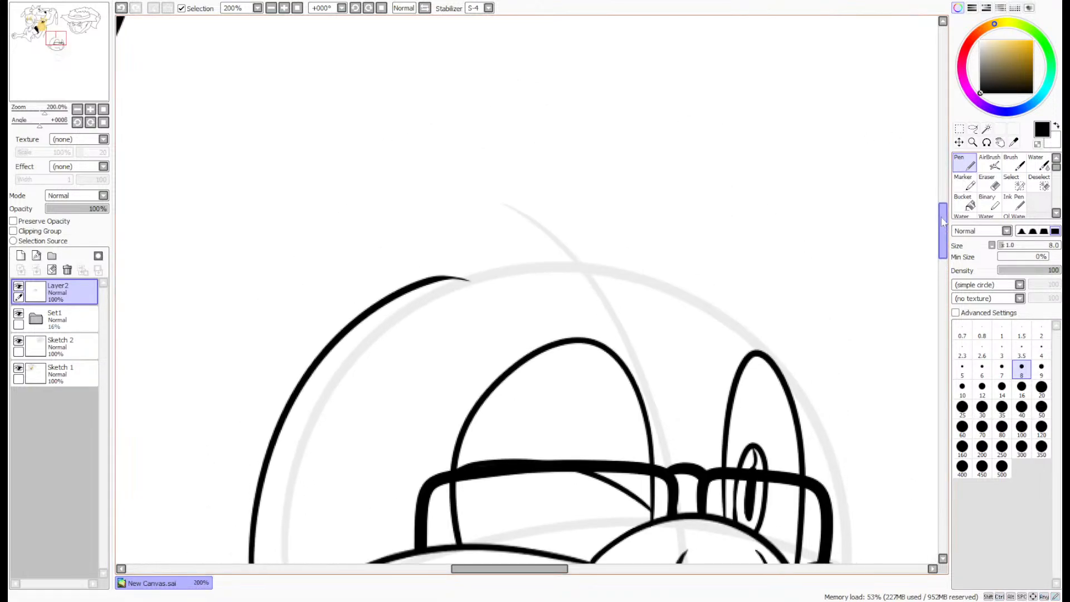
{"action": "left_click", "coordinate": [21, 257]}
{"action": "mouse_move", "coordinate": [418, 294]}
{"action": "left_mouse_down"}
{"action": "mouse_move", "coordinate": [603, 80]}
{"action": "mouse_move", "coordinate": [617, 321]}
{"action": "left_mouse_up"}
{"action": "mouse_move", "coordinate": [666, 190]}
{"action": "left_mouse_down"}
{"action": "mouse_move", "coordinate": [801, 179]}
{"action": "mouse_move", "coordinate": [732, 337]}
{"action": "left_mouse_up"}
{"action": "mouse_move", "coordinate": [800, 226]}
{"action": "left_mouse_down"}
{"action": "mouse_move", "coordinate": [872, 261]}
{"action": "mouse_move", "coordinate": [802, 375]}
{"action": "left_mouse_up"}
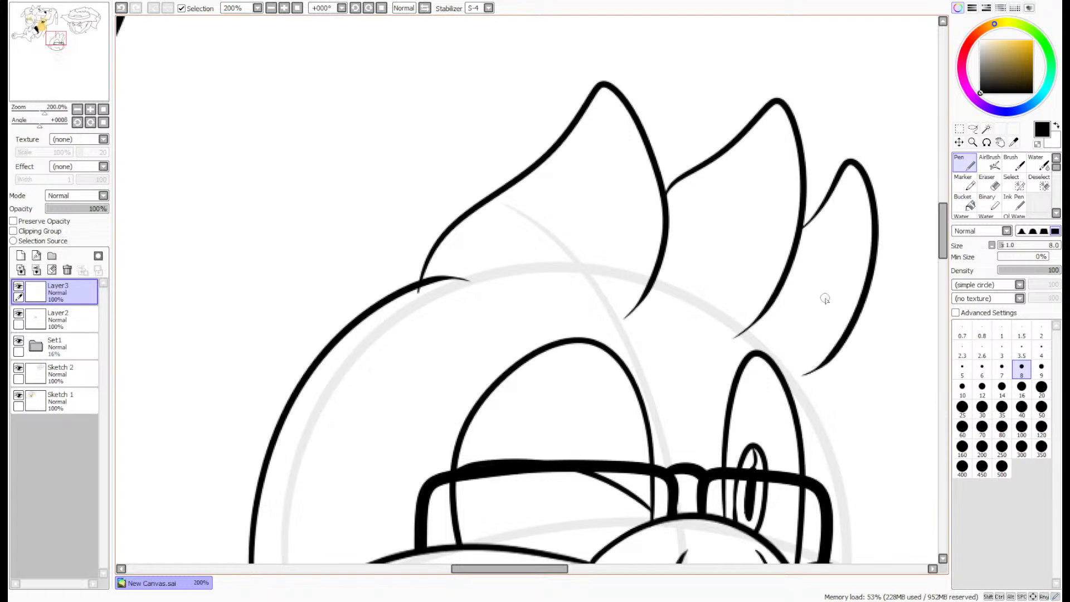
- Ink the front of the head as a curve from the smallest hair spike down to the glasses frame
{"action": "left_click_drag", "start_coordinate": [95, 84], "coordinate": [94, 88]}
{"action": "scroll", "coordinate": [819, 166], "scroll_direction": "up", "scroll_amount": 1}
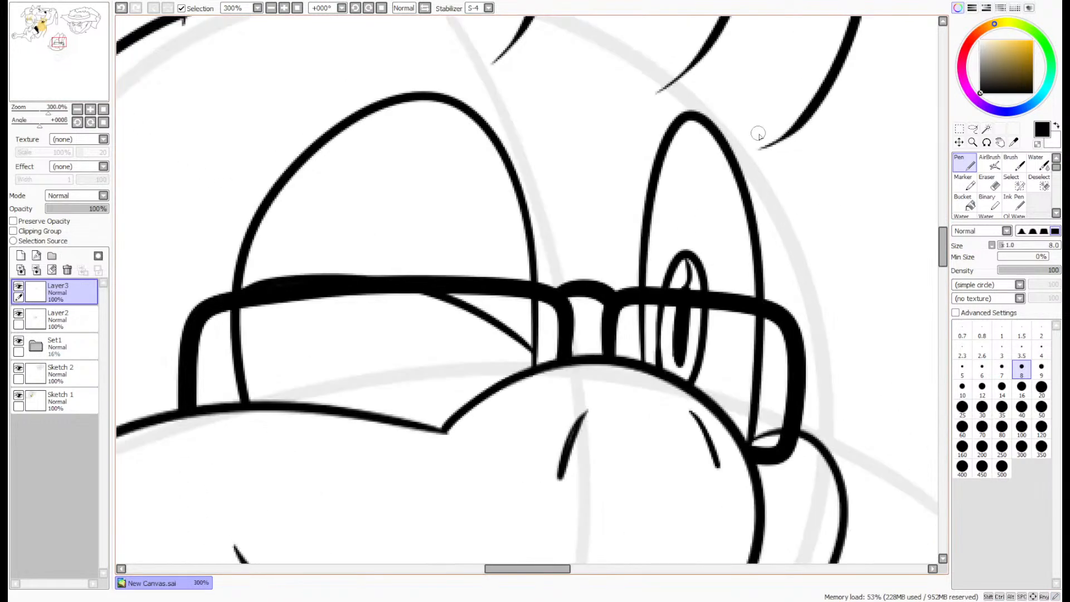
{"action": "mouse_move", "coordinate": [758, 132]}
{"action": "left_mouse_down"}
{"action": "mouse_move", "coordinate": [803, 234]}
{"action": "mouse_move", "coordinate": [798, 471]}
{"action": "left_mouse_up"}
{"action": "key", "text": "ctrl+z"}
{"action": "mouse_move", "coordinate": [755, 119]}
{"action": "left_mouse_down"}
{"action": "mouse_move", "coordinate": [777, 152]}
{"action": "mouse_move", "coordinate": [801, 423]}
{"action": "mouse_move", "coordinate": [779, 484]}
{"action": "mouse_move", "coordinate": [792, 433]}
{"action": "left_mouse_up"}
- Erase the crossing line ends at the smallest hair spike's base with the size 4 eraser and thicken the spike's thin end with the pen
{"action": "left_click", "coordinate": [986, 183]}
{"action": "left_click", "coordinate": [1040, 350]}
{"action": "scroll", "coordinate": [803, 443], "scroll_direction": "up", "scroll_amount": 2}
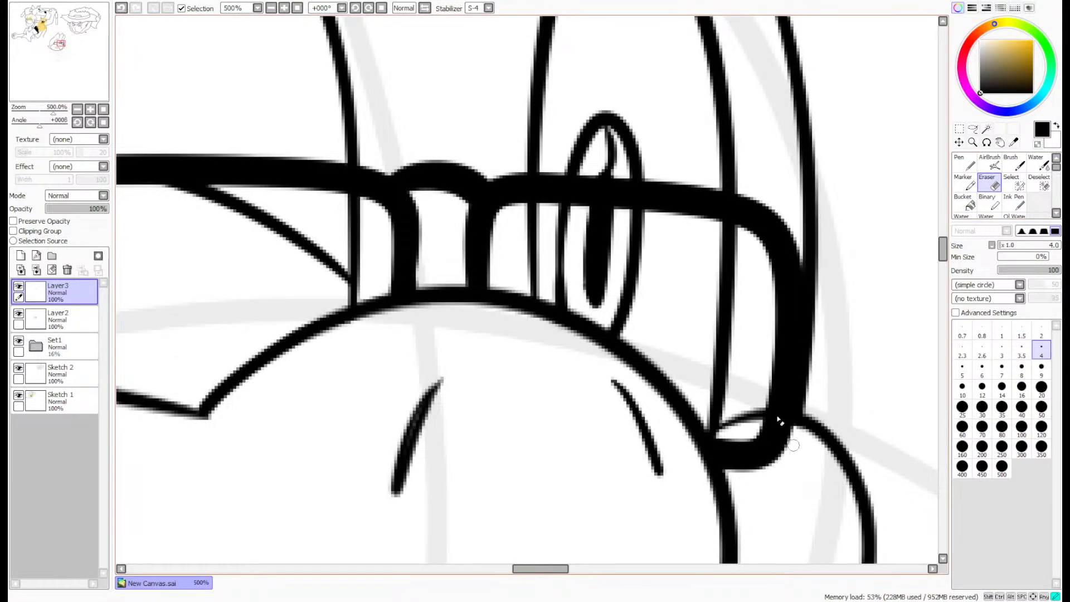
{"action": "scroll", "coordinate": [787, 485], "scroll_direction": "down", "scroll_amount": 3}
{"action": "scroll", "coordinate": [719, 201], "scroll_direction": "up", "scroll_amount": 5}
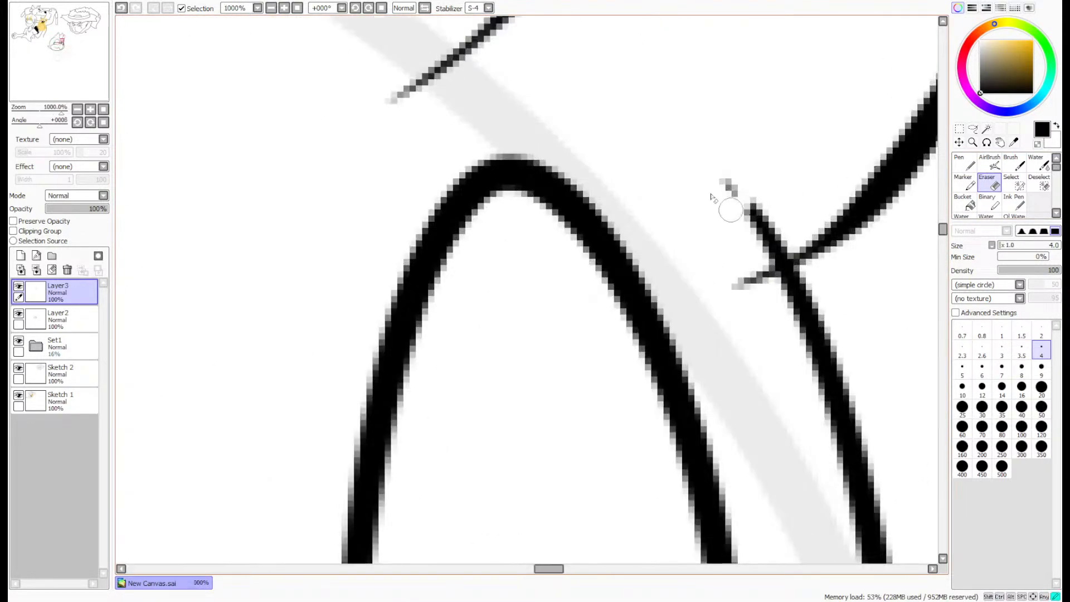
{"action": "mouse_move", "coordinate": [711, 196]}
{"action": "left_mouse_down"}
{"action": "mouse_move", "coordinate": [754, 223]}
{"action": "mouse_move", "coordinate": [810, 217]}
{"action": "mouse_move", "coordinate": [774, 259]}
{"action": "mouse_move", "coordinate": [771, 307]}
{"action": "mouse_move", "coordinate": [748, 241]}
{"action": "left_mouse_up"}
{"action": "left_click", "coordinate": [964, 162]}
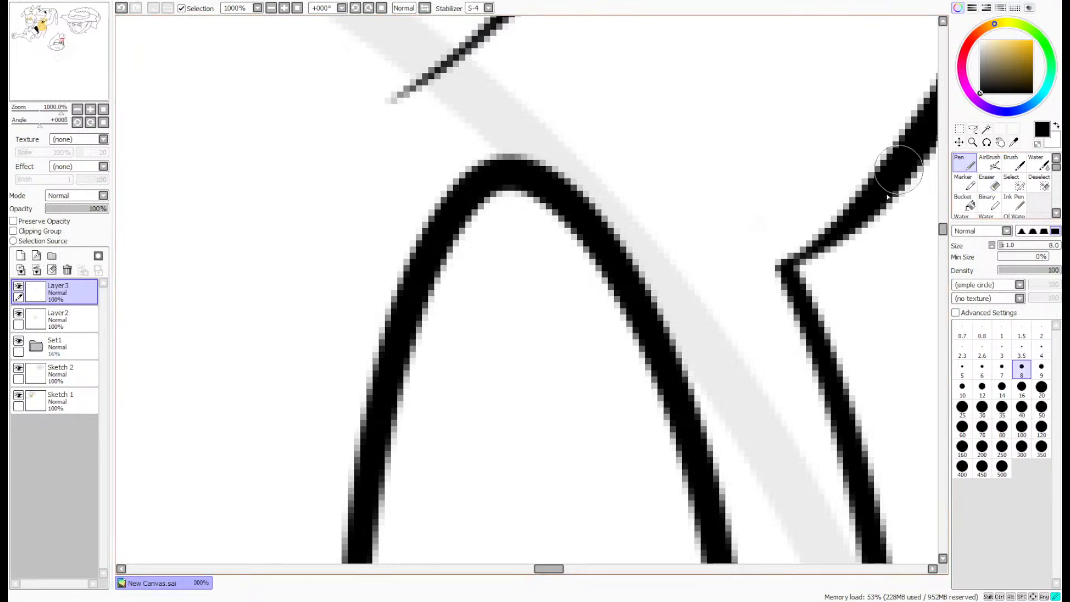
{"action": "mouse_move", "coordinate": [887, 194]}
{"action": "left_mouse_down"}
{"action": "mouse_move", "coordinate": [801, 269]}
{"action": "mouse_move", "coordinate": [809, 249]}
{"action": "left_mouse_up"}
- Extend the base of the largest hair spike past the head outline as a tapered line with the size 8 pen
{"action": "scroll", "coordinate": [808, 246], "scroll_direction": "down", "scroll_amount": 6}
{"action": "scroll", "coordinate": [463, 114], "scroll_direction": "up", "scroll_amount": 4}
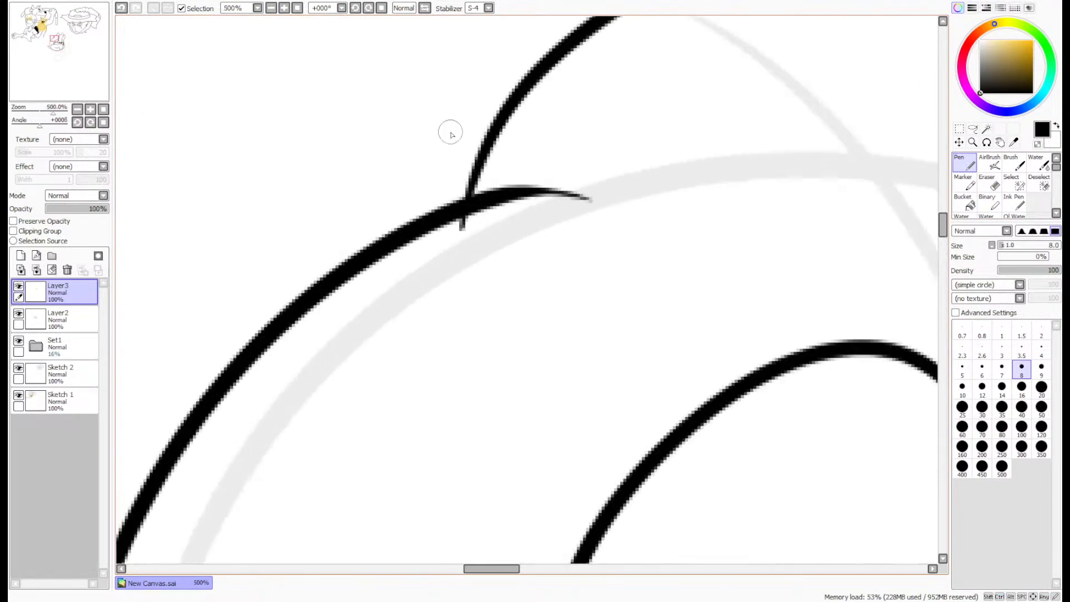
{"action": "scroll", "coordinate": [450, 133], "scroll_direction": "up", "scroll_amount": 4}
{"action": "mouse_move", "coordinate": [574, 89]}
{"action": "left_mouse_down"}
{"action": "mouse_move", "coordinate": [478, 361]}
{"action": "mouse_move", "coordinate": [484, 415]}
{"action": "left_mouse_up"}
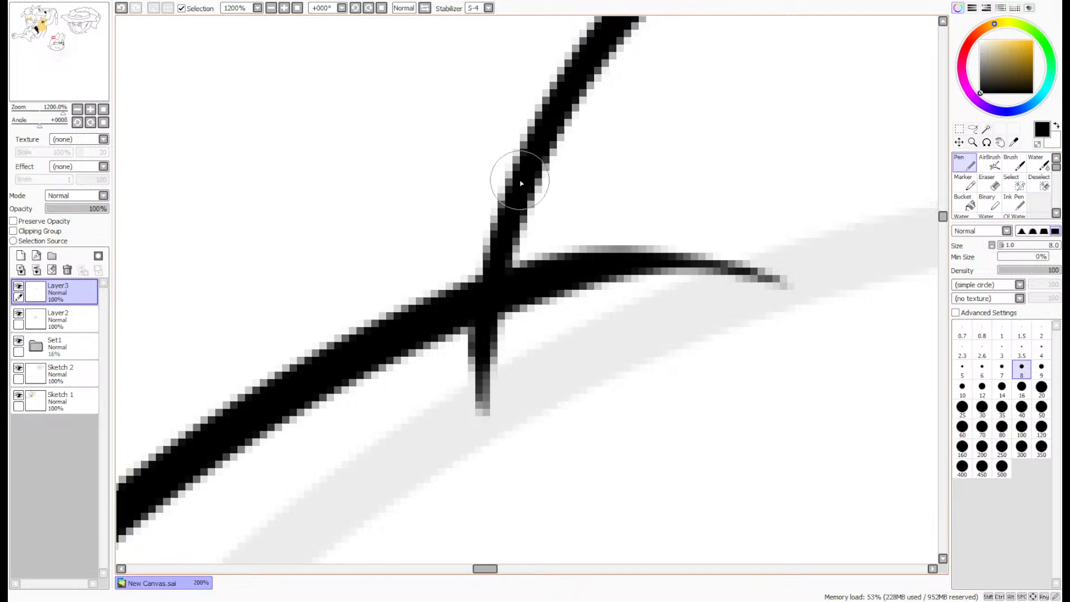
{"action": "left_click_drag", "start_coordinate": [505, 221], "coordinate": [500, 467]}
{"action": "key", "text": "ctrl+z"}
{"action": "left_click_drag", "start_coordinate": [511, 506], "coordinate": [483, 335]}
{"action": "left_click_drag", "start_coordinate": [494, 462], "coordinate": [485, 435]}
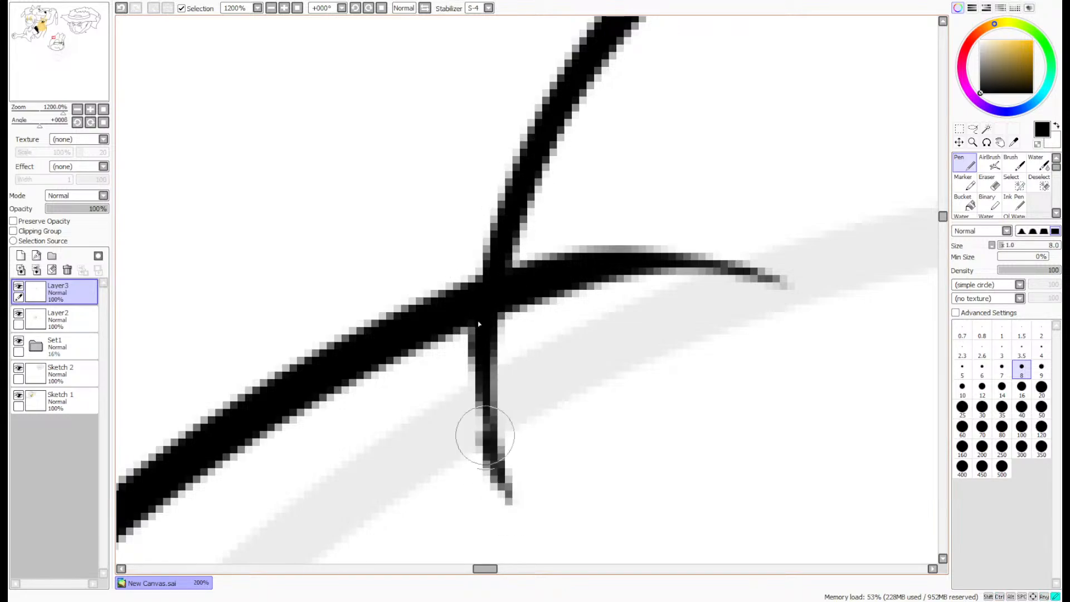
- Erase the end of the head outline inside the largest hair spike on Layer2 and merge Layer3 down into Layer2
{"action": "left_click", "coordinate": [989, 183]}
{"action": "left_click", "coordinate": [78, 319]}
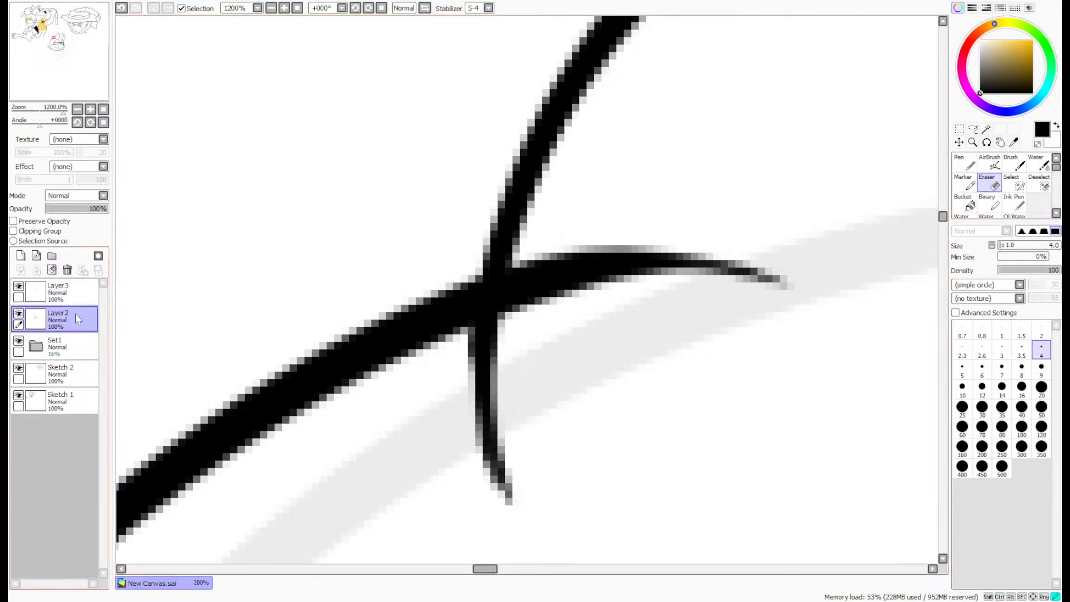
{"action": "mouse_move", "coordinate": [802, 287]}
{"action": "left_mouse_down"}
{"action": "mouse_move", "coordinate": [738, 263]}
{"action": "mouse_move", "coordinate": [654, 253]}
{"action": "mouse_move", "coordinate": [618, 267]}
{"action": "mouse_move", "coordinate": [626, 276]}
{"action": "mouse_move", "coordinate": [544, 294]}
{"action": "mouse_move", "coordinate": [500, 306]}
{"action": "left_mouse_up"}
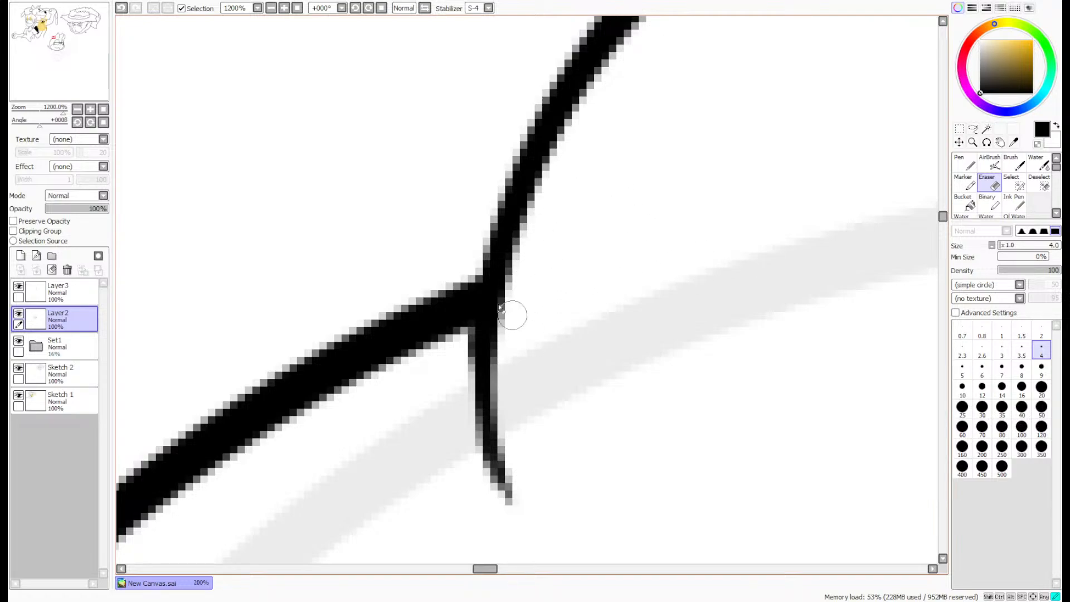
{"action": "left_click", "coordinate": [36, 270]}
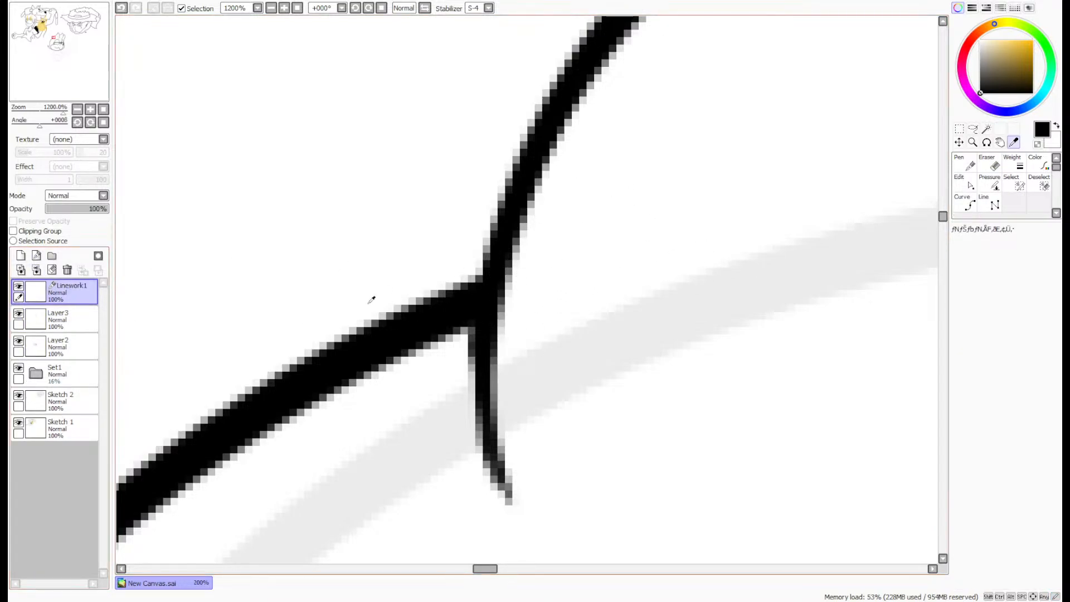
{"action": "left_click", "coordinate": [67, 270]}
{"action": "left_click", "coordinate": [67, 270]}
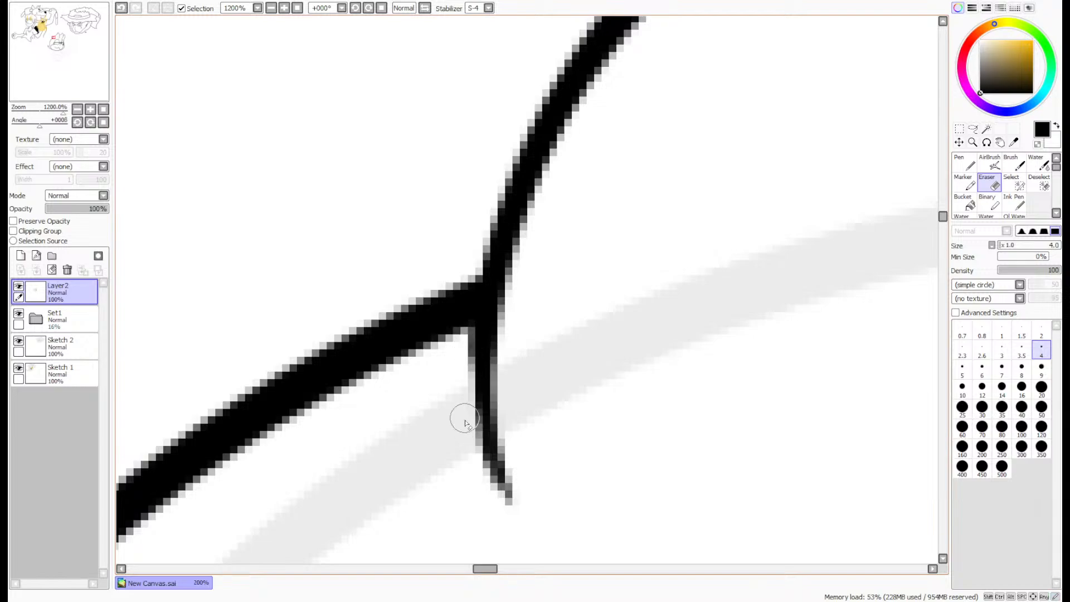
- Ink the raised arm's shoulder as one curve from the lower back over the top towards the elbow crease with the size 8 pen
{"action": "scroll", "coordinate": [480, 344], "scroll_direction": "down", "scroll_amount": 3}
{"action": "scroll", "coordinate": [871, 310], "scroll_direction": "down", "scroll_amount": 3}
{"action": "left_click_drag", "start_coordinate": [52, 74], "coordinate": [61, 84]}
{"action": "left_click", "coordinate": [970, 168]}
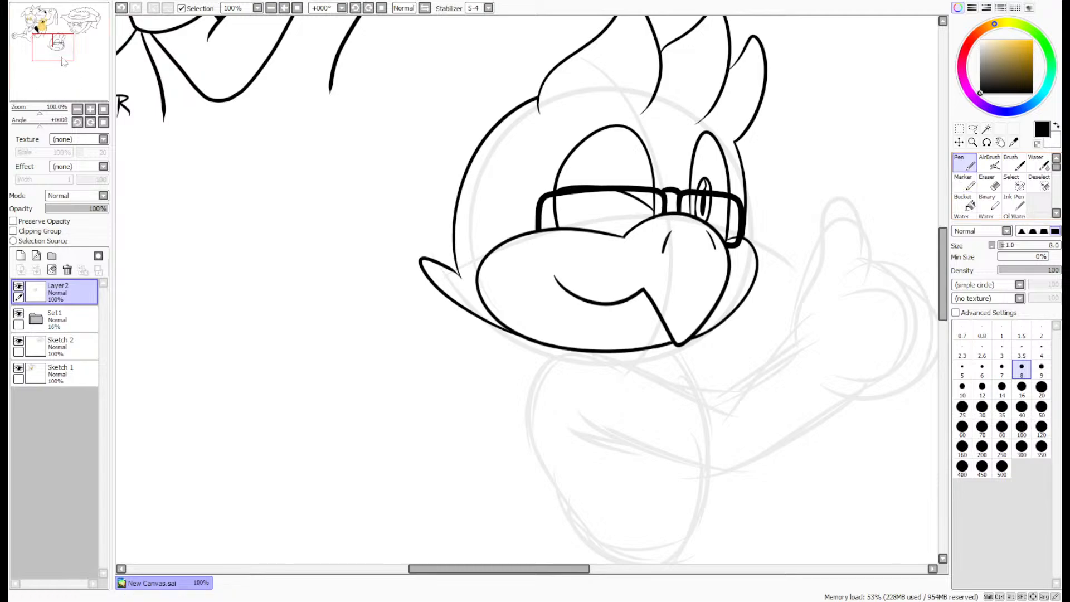
{"action": "left_click_drag", "start_coordinate": [59, 78], "coordinate": [63, 83]}
{"action": "scroll", "coordinate": [615, 316], "scroll_direction": "up", "scroll_amount": 3}
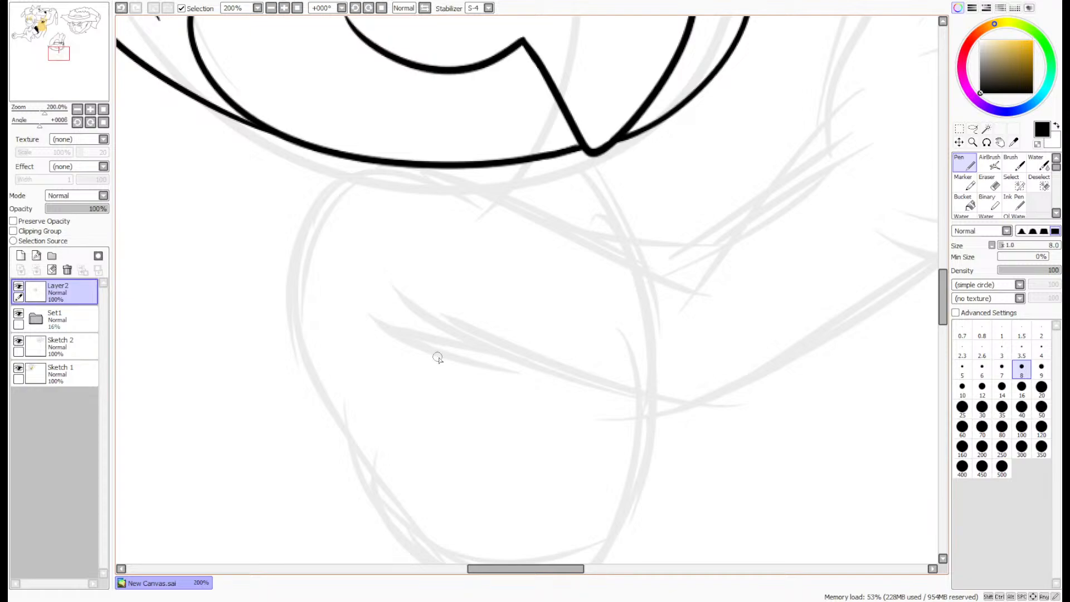
{"action": "mouse_move", "coordinate": [349, 451]}
{"action": "left_mouse_down"}
{"action": "mouse_move", "coordinate": [320, 407]}
{"action": "mouse_move", "coordinate": [281, 273]}
{"action": "mouse_move", "coordinate": [341, 183]}
{"action": "mouse_move", "coordinate": [528, 186]}
{"action": "mouse_move", "coordinate": [680, 266]}
{"action": "mouse_move", "coordinate": [327, 429]}
{"action": "mouse_move", "coordinate": [270, 244]}
{"action": "mouse_move", "coordinate": [390, 178]}
{"action": "mouse_move", "coordinate": [487, 192]}
{"action": "mouse_move", "coordinate": [704, 293]}
{"action": "left_mouse_up"}
{"action": "key", "text": "ctrl+z"}
- Ink a short curved fold line branching off the front end of the upper-arm line
{"action": "left_click_drag", "start_coordinate": [642, 244], "coordinate": [743, 273]}
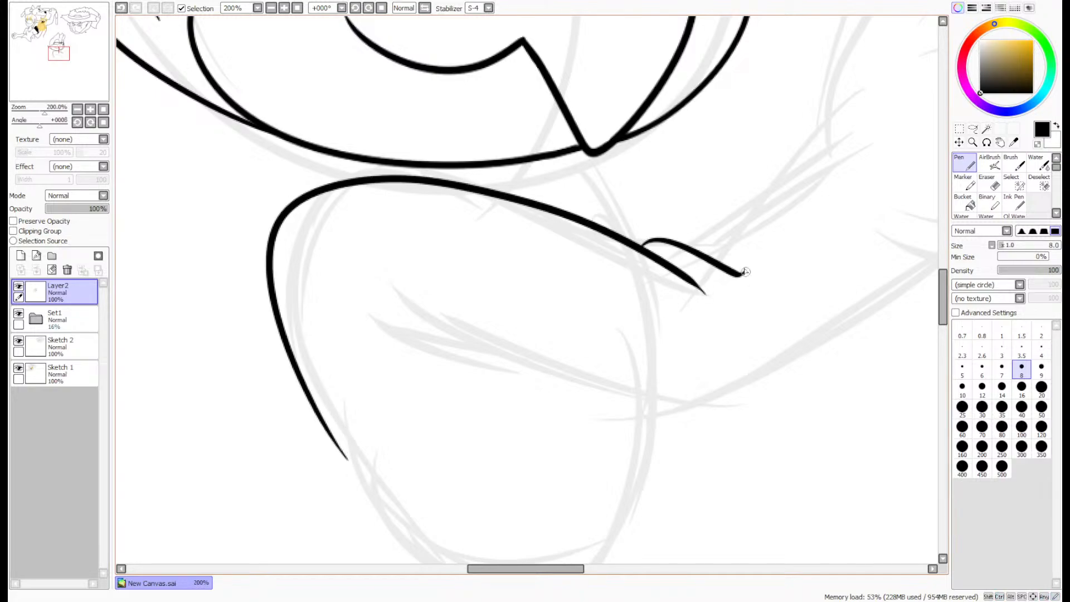
{"action": "key", "text": "ctrl+z"}
{"action": "mouse_move", "coordinate": [641, 244]}
{"action": "left_mouse_down"}
{"action": "mouse_move", "coordinate": [674, 245]}
{"action": "mouse_move", "coordinate": [745, 282]}
{"action": "left_mouse_up"}
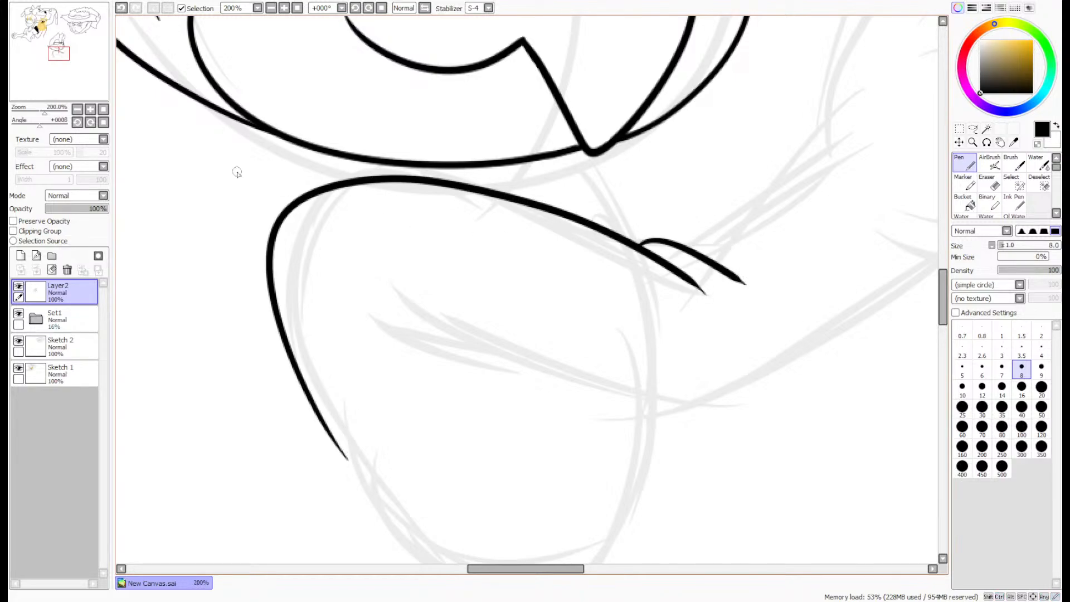
- Ink the forearm's upper edge, the rounded sleeve opening at the wrist and the lower edge back to the elbow
{"action": "left_click_drag", "start_coordinate": [27, 89], "coordinate": [40, 88]}
{"action": "mouse_move", "coordinate": [182, 320]}
{"action": "left_mouse_down"}
{"action": "mouse_move", "coordinate": [303, 219]}
{"action": "mouse_move", "coordinate": [465, 362]}
{"action": "left_mouse_up"}
{"action": "key", "text": "ctrl+z"}
{"action": "mouse_move", "coordinate": [191, 310]}
{"action": "left_mouse_down"}
{"action": "mouse_move", "coordinate": [285, 235]}
{"action": "mouse_move", "coordinate": [391, 272]}
{"action": "mouse_move", "coordinate": [460, 363]}
{"action": "left_mouse_up"}
{"action": "key", "text": "ctrl+z"}
{"action": "mouse_move", "coordinate": [189, 318]}
{"action": "left_mouse_down"}
{"action": "mouse_move", "coordinate": [343, 226]}
{"action": "mouse_move", "coordinate": [466, 372]}
{"action": "mouse_move", "coordinate": [146, 508]}
{"action": "left_mouse_up"}
- Ink the underside of the upper arm from the elbow back to the armpit and add a short fold line beneath its end
{"action": "left_click_drag", "start_coordinate": [71, 51], "coordinate": [60, 54]}
{"action": "scroll", "coordinate": [601, 336], "scroll_direction": "up", "scroll_amount": 2}
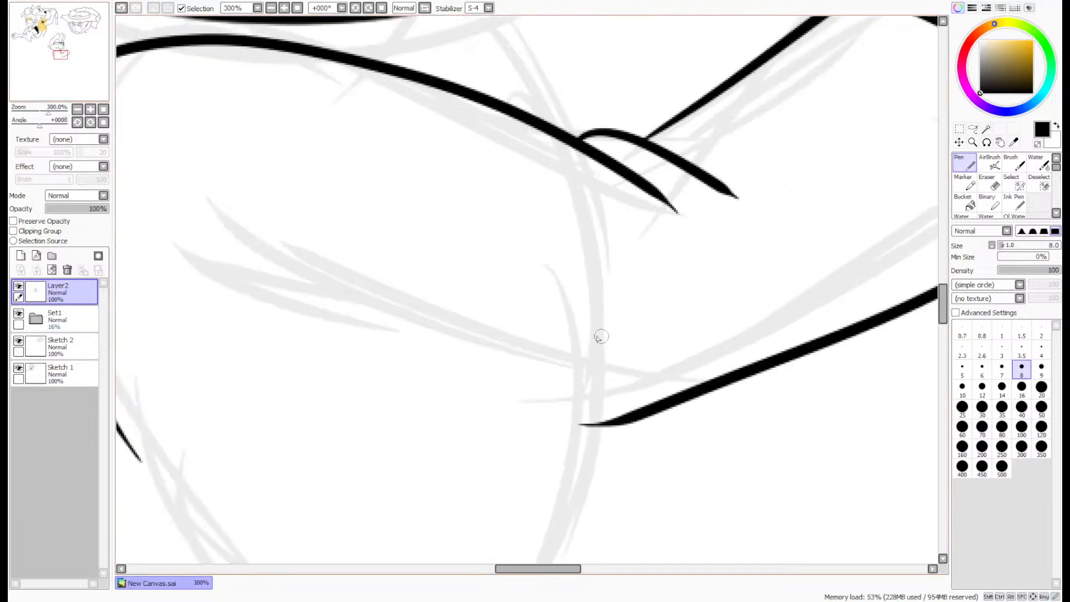
{"action": "mouse_move", "coordinate": [752, 399]}
{"action": "left_mouse_down"}
{"action": "mouse_move", "coordinate": [620, 441]}
{"action": "mouse_move", "coordinate": [202, 283]}
{"action": "left_mouse_up"}
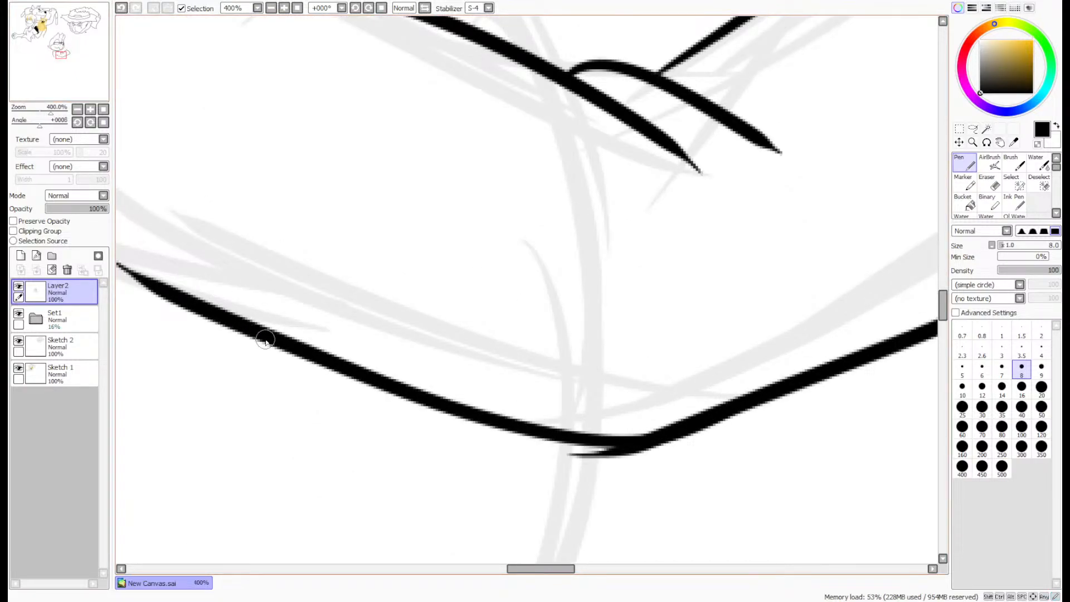
{"action": "left_click_drag", "start_coordinate": [265, 340], "coordinate": [67, 290]}
{"action": "key", "text": "ctrl+z"}
{"action": "left_click_drag", "start_coordinate": [249, 337], "coordinate": [42, 267]}
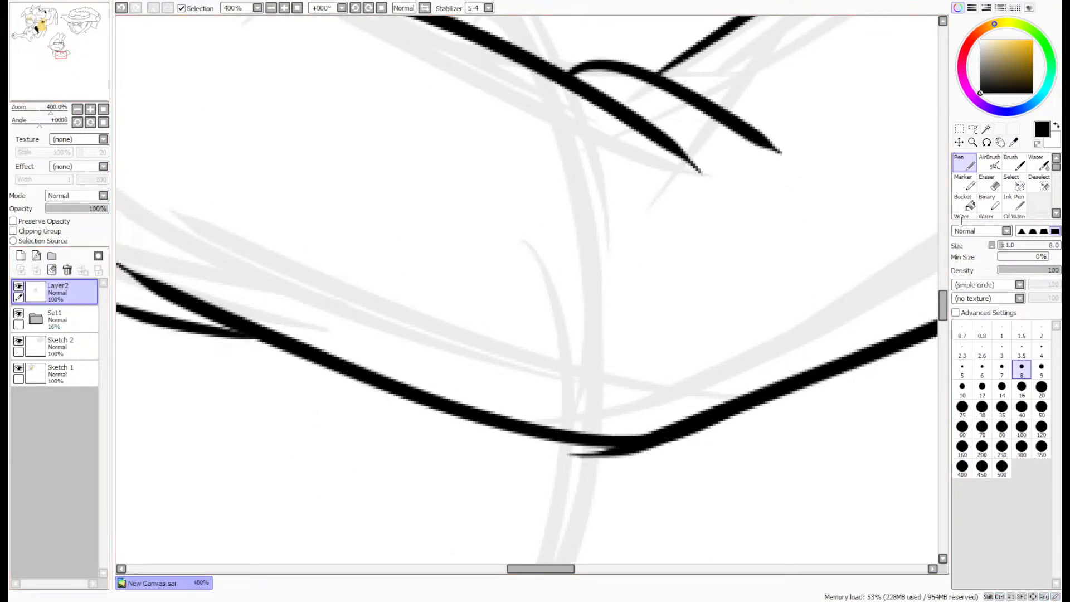
- Erase the stray line end under the elbow with the size 4 eraser and smooth the corner with the pen
{"action": "left_click", "coordinate": [996, 185]}
{"action": "scroll", "coordinate": [613, 481], "scroll_direction": "up", "scroll_amount": 3}
{"action": "mouse_move", "coordinate": [586, 438]}
{"action": "left_mouse_down"}
{"action": "mouse_move", "coordinate": [545, 428]}
{"action": "mouse_move", "coordinate": [780, 430]}
{"action": "mouse_move", "coordinate": [733, 403]}
{"action": "mouse_move", "coordinate": [533, 372]}
{"action": "left_mouse_up"}
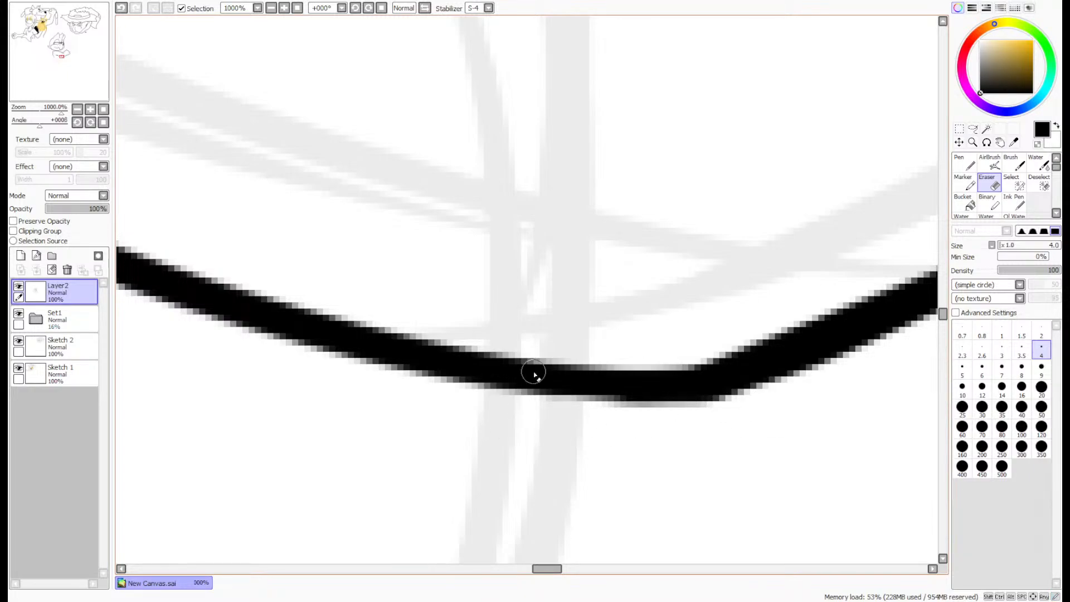
{"action": "key", "text": "n"}
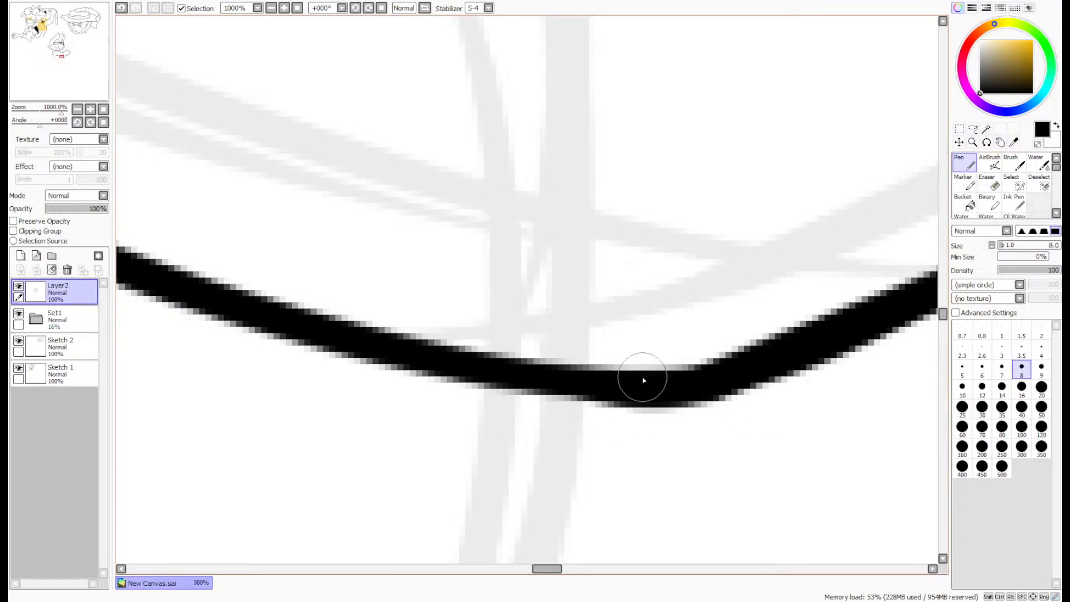
- Ink a curved cuff line across the forearm, parallel to the sleeve opening
{"action": "scroll", "coordinate": [644, 381], "scroll_direction": "down", "scroll_amount": 5}
{"action": "left_click_drag", "start_coordinate": [47, 71], "coordinate": [57, 68]}
{"action": "scroll", "coordinate": [527, 150], "scroll_direction": "up", "scroll_amount": 3}
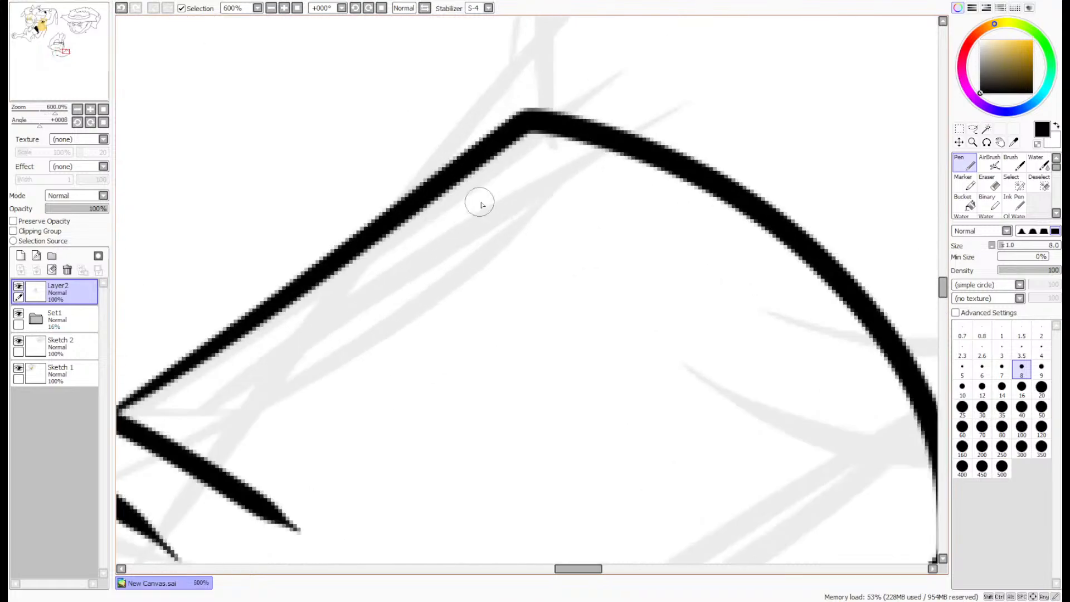
{"action": "mouse_move", "coordinate": [428, 197]}
{"action": "left_mouse_down"}
{"action": "mouse_move", "coordinate": [666, 344]}
{"action": "mouse_move", "coordinate": [817, 562]}
{"action": "left_mouse_up"}
{"action": "scroll", "coordinate": [796, 524], "scroll_direction": "down", "scroll_amount": 1}
{"action": "left_click_drag", "start_coordinate": [44, 58], "coordinate": [35, 55]}
{"action": "key", "text": "ctrl+z"}
{"action": "mouse_move", "coordinate": [306, 100]}
{"action": "left_mouse_down"}
{"action": "mouse_move", "coordinate": [438, 215]}
{"action": "mouse_move", "coordinate": [538, 378]}
{"action": "mouse_move", "coordinate": [556, 365]}
{"action": "mouse_move", "coordinate": [428, 179]}
{"action": "mouse_move", "coordinate": [295, 97]}
{"action": "left_mouse_up"}
{"action": "key", "text": "ctrl+z"}
{"action": "scroll", "coordinate": [294, 97], "scroll_direction": "down", "scroll_amount": 2}
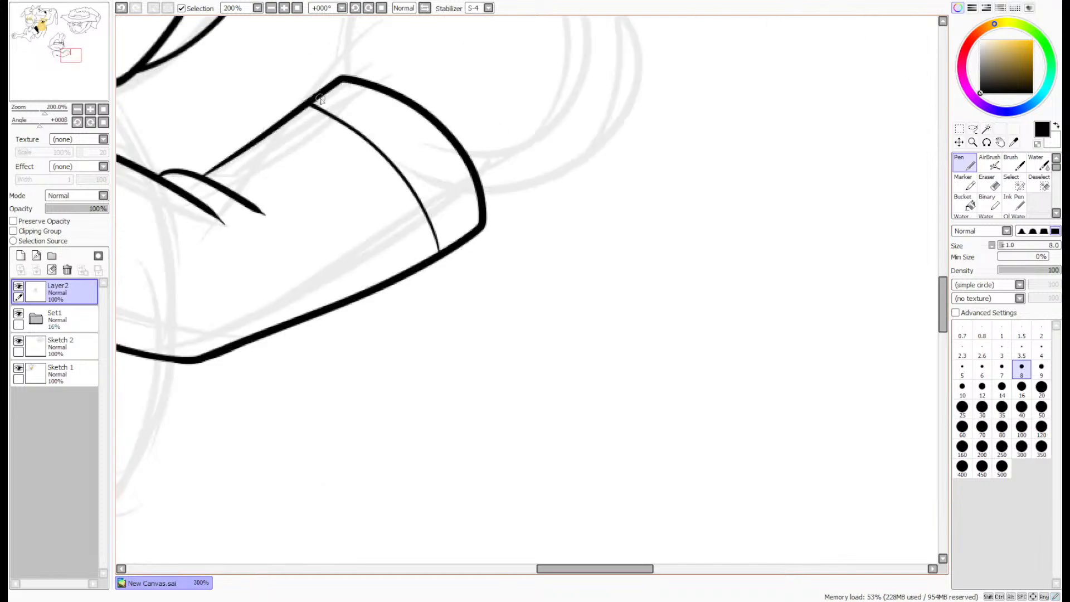
- Ink the rounded flap sticking out behind the neck below the head, with a small fold line under its tip
{"action": "left_click_drag", "start_coordinate": [29, 56], "coordinate": [10, 56]}
{"action": "scroll", "coordinate": [490, 130], "scroll_direction": "up", "scroll_amount": 4}
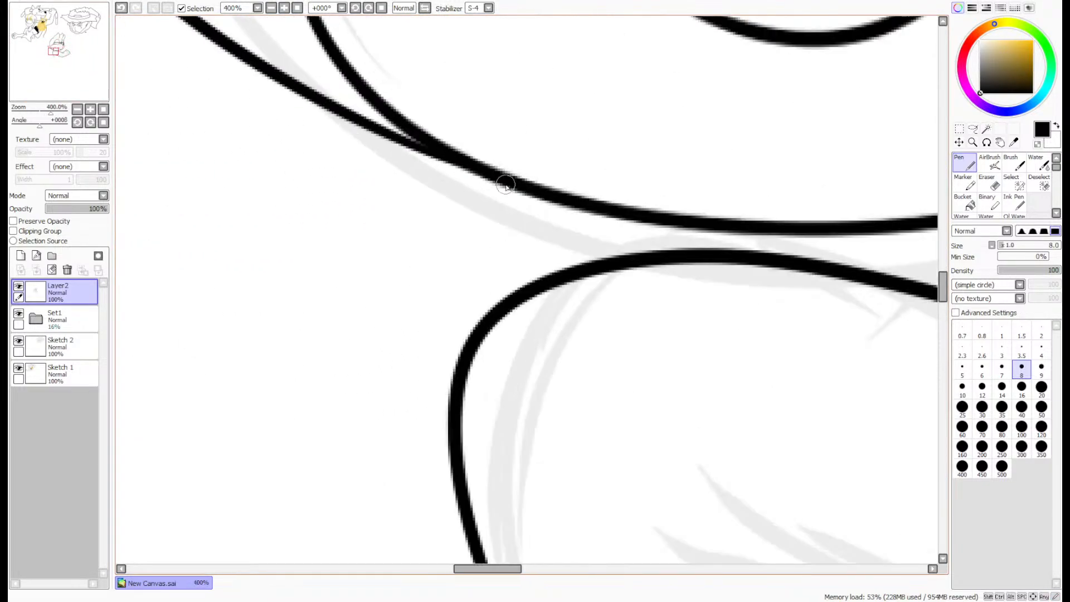
{"action": "mouse_move", "coordinate": [518, 183]}
{"action": "left_mouse_down"}
{"action": "mouse_move", "coordinate": [365, 214]}
{"action": "mouse_move", "coordinate": [269, 350]}
{"action": "mouse_move", "coordinate": [460, 299]}
{"action": "left_mouse_up"}
{"action": "key", "text": "ctrl+z"}
{"action": "key", "text": "ctrl+z"}
{"action": "mouse_move", "coordinate": [512, 177]}
{"action": "left_mouse_down"}
{"action": "mouse_move", "coordinate": [288, 227]}
{"action": "mouse_move", "coordinate": [421, 318]}
{"action": "left_mouse_up"}
{"action": "left_click_drag", "start_coordinate": [284, 355], "coordinate": [401, 357]}
- Ink the long pouch-shaped outline hanging down from the neck flap behind the back
{"action": "scroll", "coordinate": [345, 310], "scroll_direction": "down", "scroll_amount": 1}
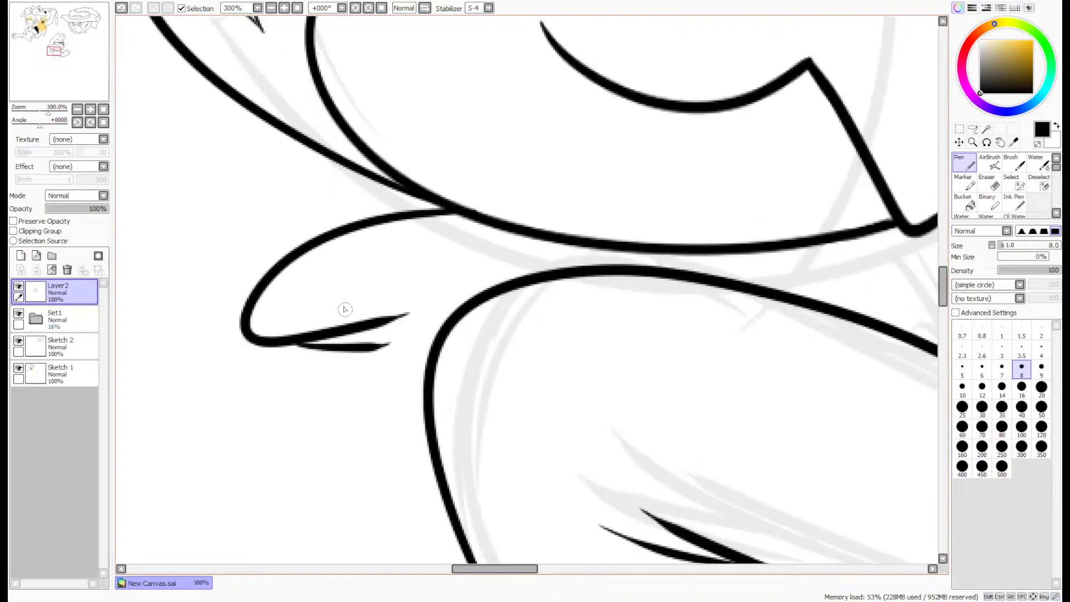
{"action": "left_click_drag", "start_coordinate": [55, 51], "coordinate": [53, 54]}
{"action": "key", "text": "ctrl+z"}
{"action": "mouse_move", "coordinate": [366, 152]}
{"action": "left_mouse_down"}
{"action": "mouse_move", "coordinate": [447, 167]}
{"action": "mouse_move", "coordinate": [341, 338]}
{"action": "mouse_move", "coordinate": [513, 495]}
{"action": "left_mouse_up"}
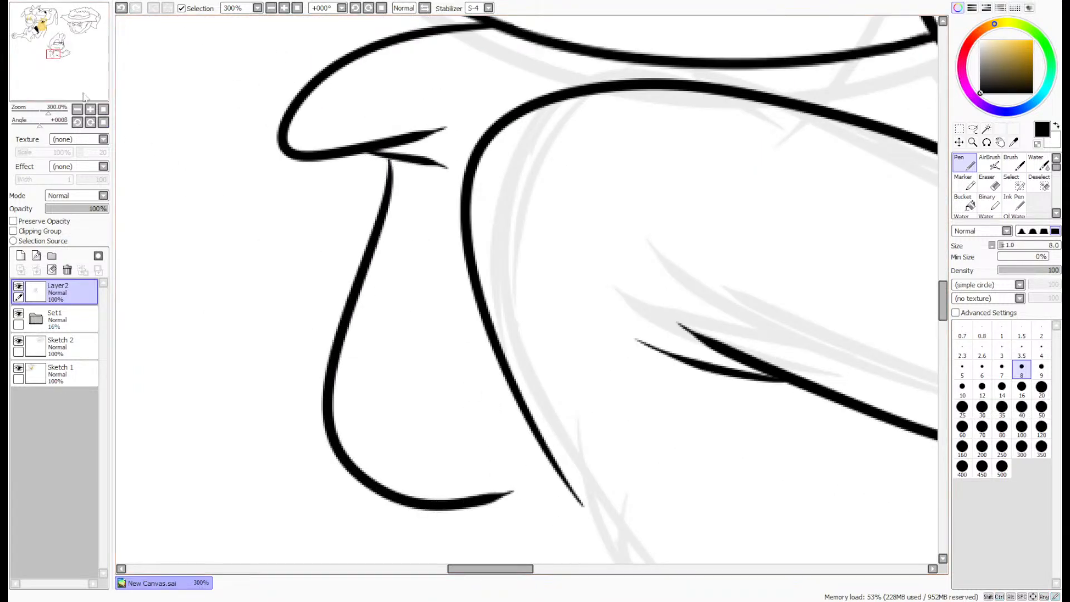
- Ink the waist folds and a short leg line below the back, and extend the pouch-shaped outline to meet the back line
{"action": "left_click_drag", "start_coordinate": [83, 93], "coordinate": [73, 88]}
{"action": "left_click_drag", "start_coordinate": [478, 238], "coordinate": [583, 326]}
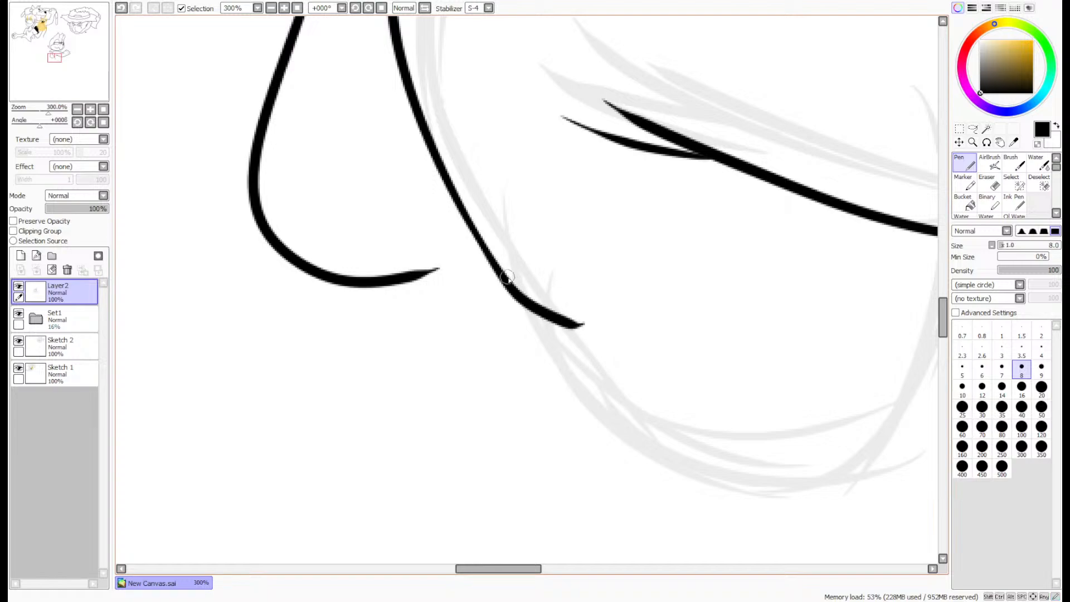
{"action": "left_click_drag", "start_coordinate": [490, 275], "coordinate": [557, 384]}
{"action": "key", "text": "ctrl+z"}
{"action": "left_click_drag", "start_coordinate": [497, 279], "coordinate": [569, 411]}
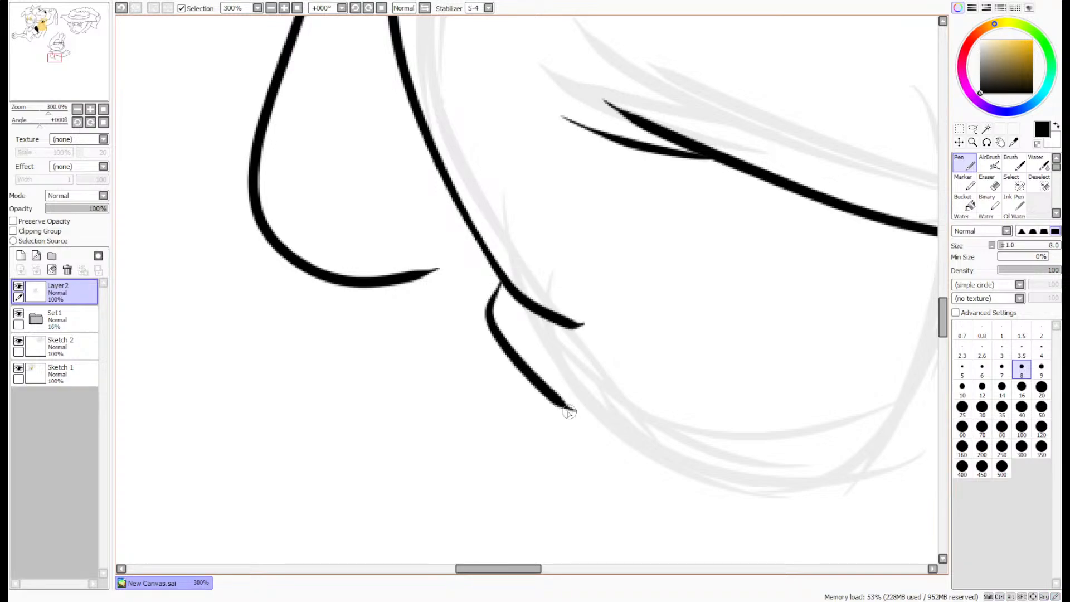
{"action": "left_click_drag", "start_coordinate": [498, 342], "coordinate": [445, 486]}
{"action": "scroll", "coordinate": [470, 231], "scroll_direction": "up", "scroll_amount": 3}
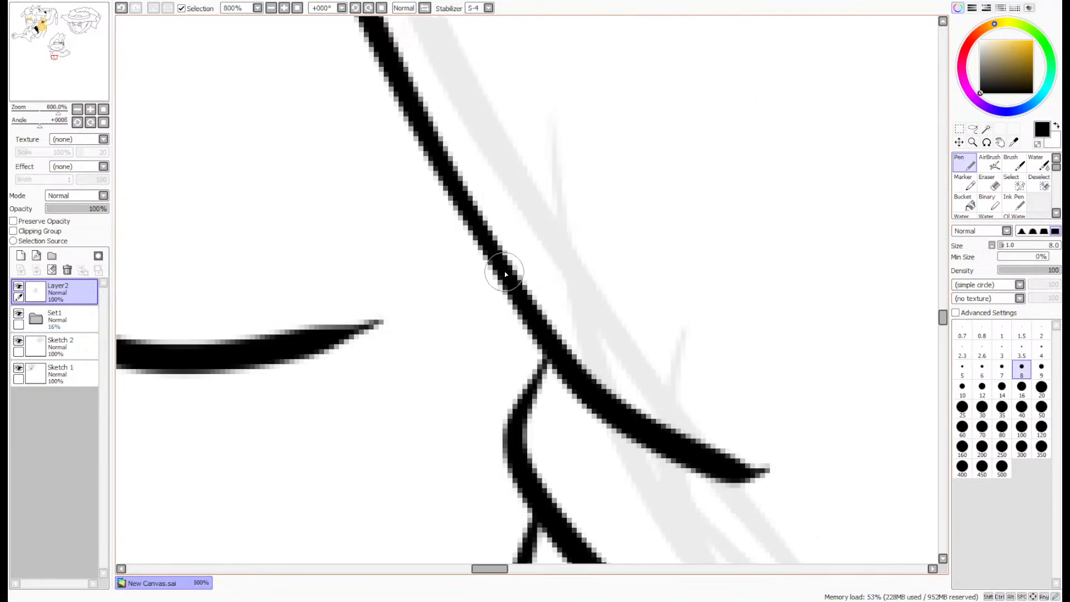
{"action": "left_click_drag", "start_coordinate": [510, 277], "coordinate": [284, 341]}
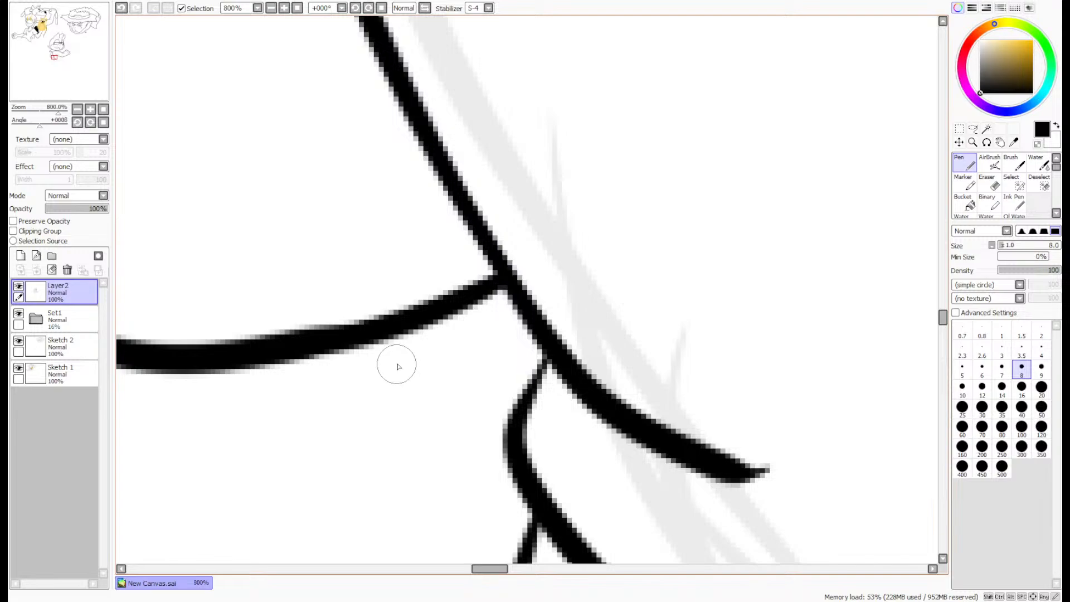
- Ink the torso's rear edge from the armpit down to a waist notch, with a short line continuing below it
{"action": "scroll", "coordinate": [416, 323], "scroll_direction": "down", "scroll_amount": 6}
{"action": "left_click_drag", "start_coordinate": [68, 81], "coordinate": [69, 77]}
{"action": "scroll", "coordinate": [560, 317], "scroll_direction": "up", "scroll_amount": 3}
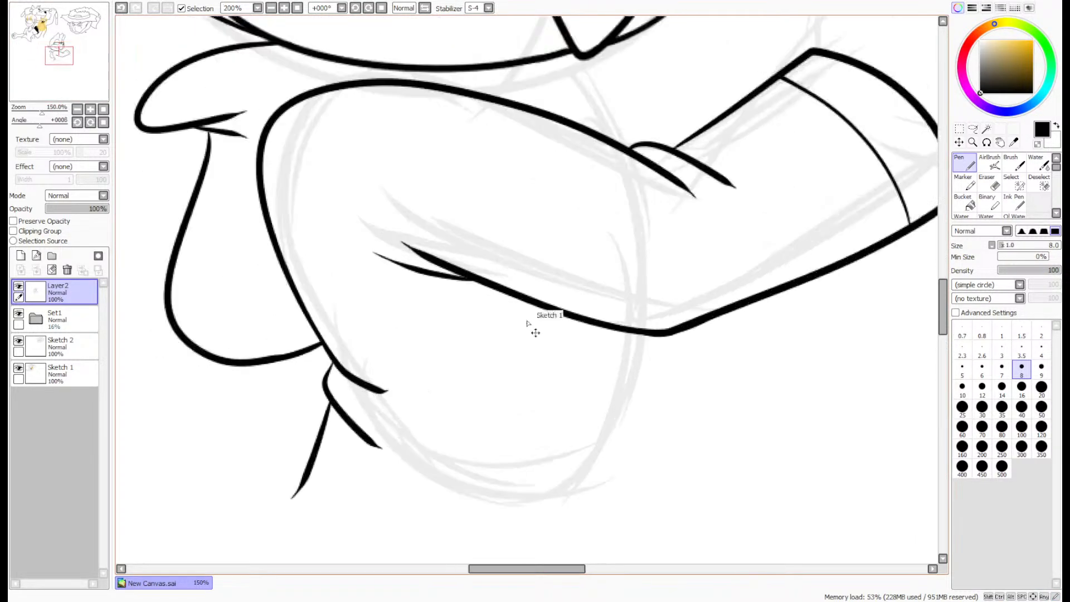
{"action": "mouse_move", "coordinate": [371, 254]}
{"action": "left_mouse_down"}
{"action": "mouse_move", "coordinate": [301, 322]}
{"action": "mouse_move", "coordinate": [358, 442]}
{"action": "mouse_move", "coordinate": [365, 517]}
{"action": "left_mouse_up"}
{"action": "left_click_drag", "start_coordinate": [69, 78], "coordinate": [68, 84]}
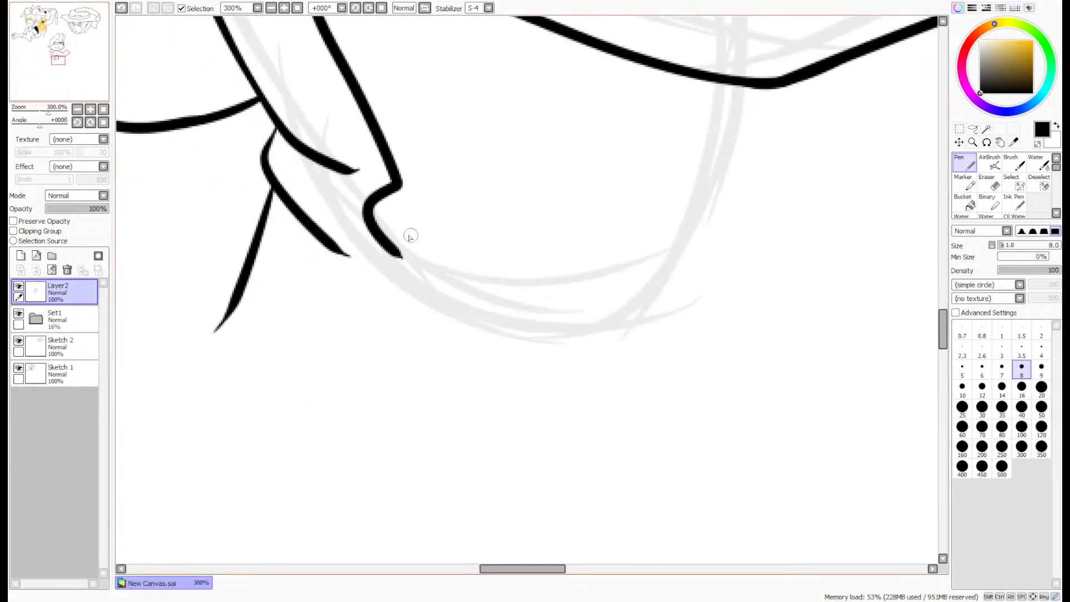
{"action": "left_click_drag", "start_coordinate": [393, 252], "coordinate": [343, 354]}
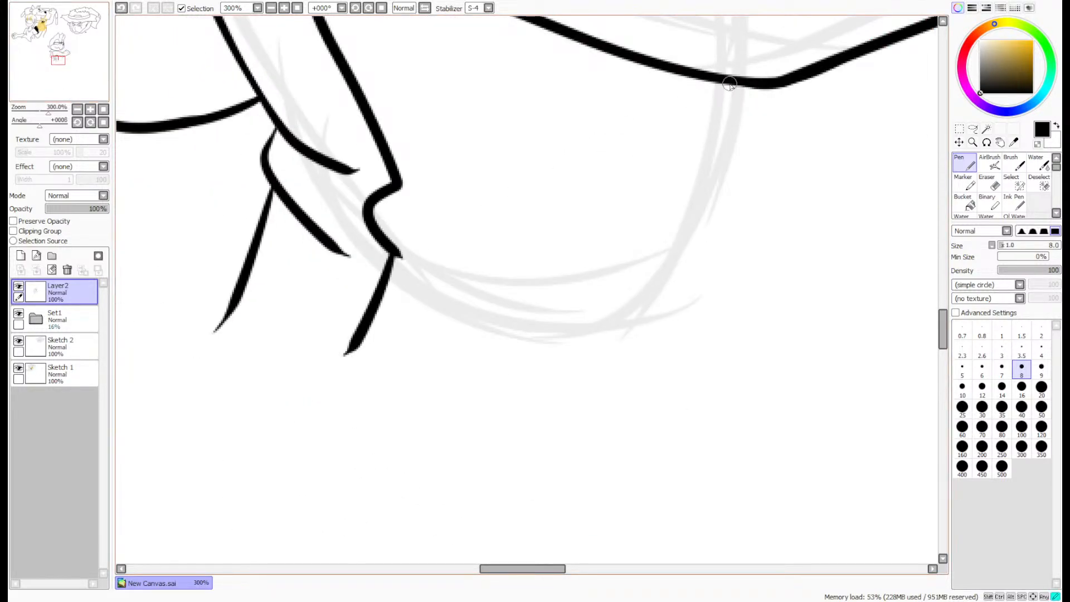
- Ink the torso's front edge with its waist notch below the elbow, plus a second line just in front of it
{"action": "mouse_move", "coordinate": [729, 84]}
{"action": "left_mouse_down"}
{"action": "mouse_move", "coordinate": [667, 213]}
{"action": "mouse_move", "coordinate": [649, 371]}
{"action": "left_mouse_up"}
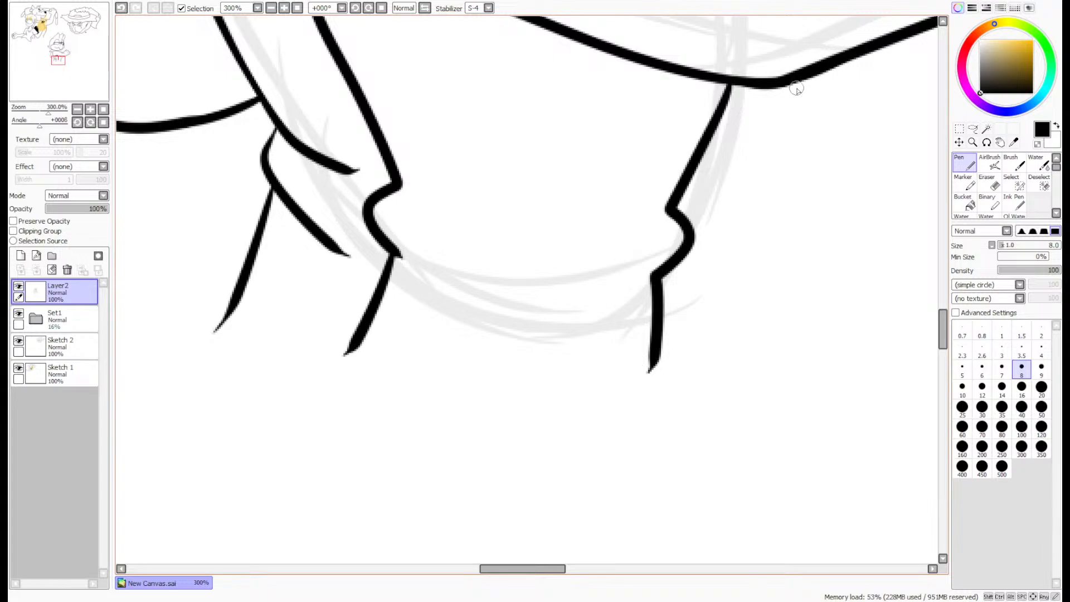
{"action": "mouse_move", "coordinate": [796, 85]}
{"action": "left_mouse_down"}
{"action": "mouse_move", "coordinate": [748, 210]}
{"action": "mouse_move", "coordinate": [750, 352]}
{"action": "left_mouse_up"}
{"action": "scroll", "coordinate": [746, 273], "scroll_direction": "down", "scroll_amount": 4}
{"action": "left_click_drag", "start_coordinate": [59, 67], "coordinate": [66, 64]}
{"action": "scroll", "coordinate": [598, 248], "scroll_direction": "up", "scroll_amount": 5}
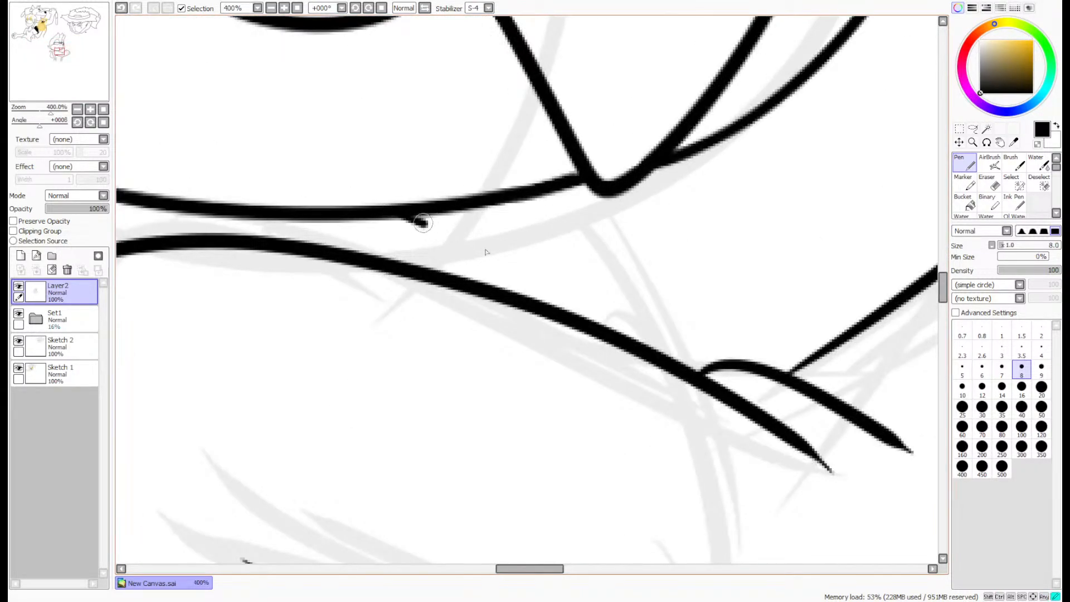
{"action": "left_click_drag", "start_coordinate": [423, 223], "coordinate": [646, 338]}
{"action": "key", "text": "ctrl+z"}
{"action": "left_click_drag", "start_coordinate": [408, 215], "coordinate": [627, 344]}
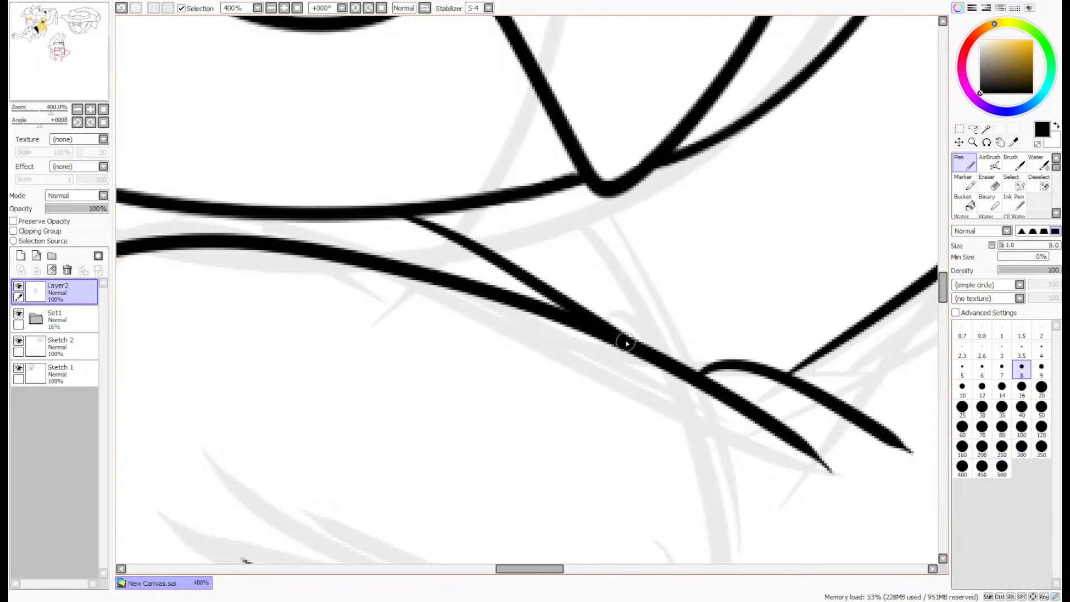
{"action": "mouse_move", "coordinate": [638, 185]}
{"action": "left_mouse_down"}
{"action": "mouse_move", "coordinate": [678, 256]}
{"action": "mouse_move", "coordinate": [703, 359]}
{"action": "left_mouse_up"}
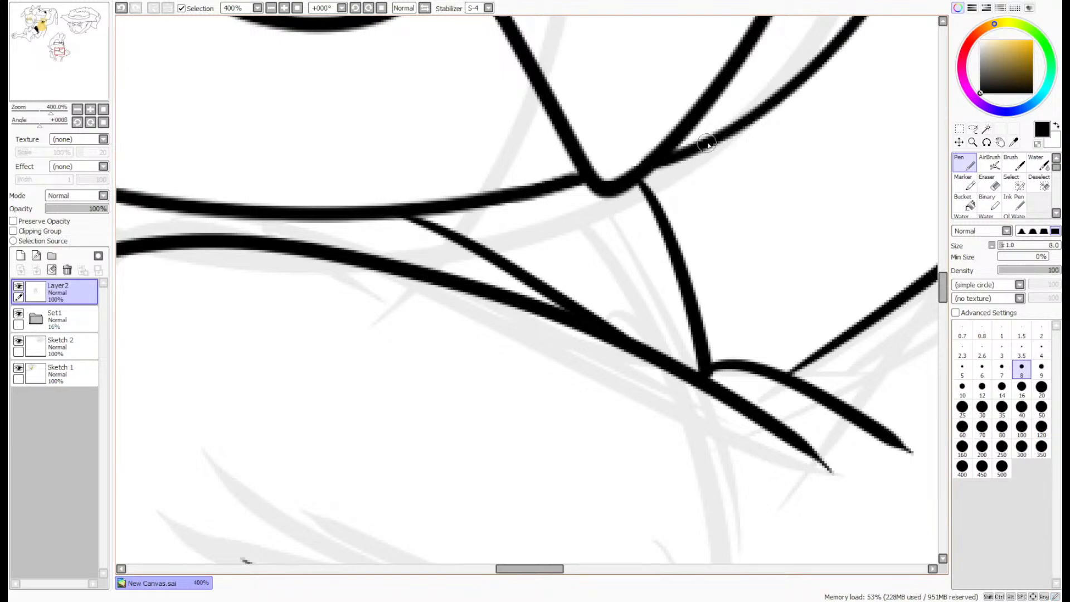
{"action": "left_click_drag", "start_coordinate": [707, 144], "coordinate": [756, 350]}
{"action": "scroll", "coordinate": [761, 363], "scroll_direction": "down", "scroll_amount": 5}
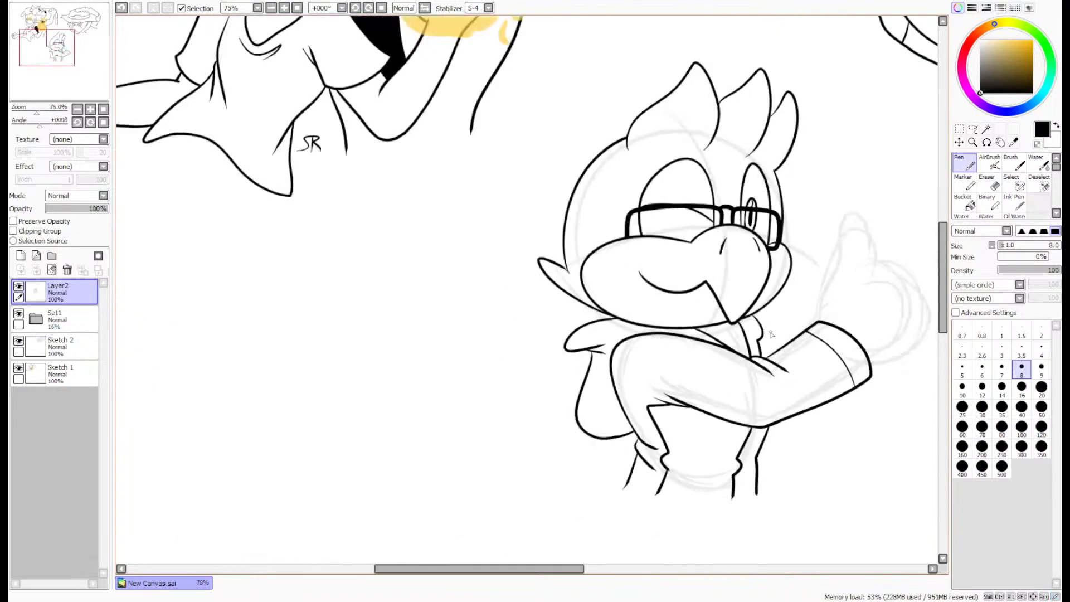
{"action": "scroll", "coordinate": [741, 333], "scroll_direction": "up", "scroll_amount": 5}
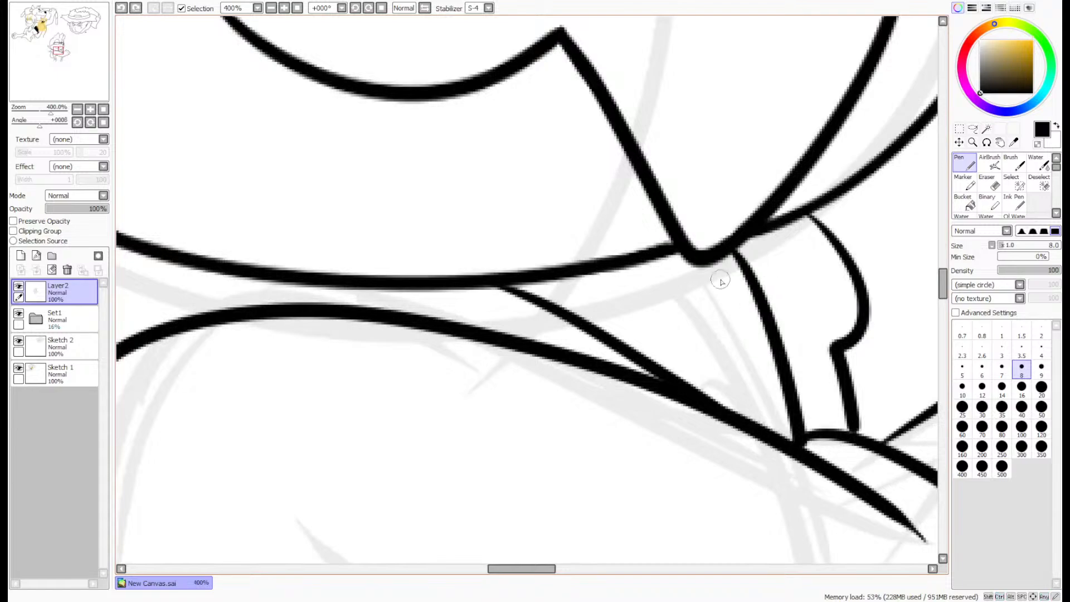
{"action": "key", "text": "ctrl+z"}
{"action": "key", "text": "ctrl+z"}
{"action": "key", "text": "ctrl+z"}
- Ink a pointed collar triangle under the chin and a wavy neck line from the beak down to the arm fold
{"action": "mouse_move", "coordinate": [407, 285]}
{"action": "left_mouse_down"}
{"action": "mouse_move", "coordinate": [696, 353]}
{"action": "mouse_move", "coordinate": [667, 252]}
{"action": "left_mouse_up"}
{"action": "left_click_drag", "start_coordinate": [752, 234], "coordinate": [855, 438]}
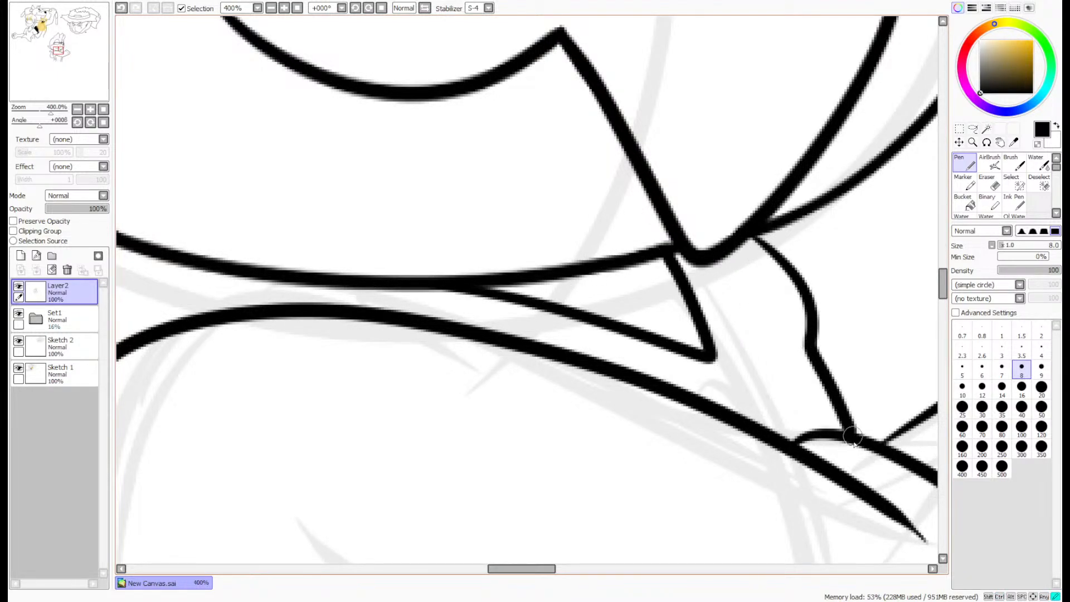
- Ink the raised thumb as one curve from the sleeve opening up over the tip and down to the fist
{"action": "scroll", "coordinate": [856, 428], "scroll_direction": "down", "scroll_amount": 4}
{"action": "left_click_drag", "start_coordinate": [44, 46], "coordinate": [60, 79]}
{"action": "scroll", "coordinate": [711, 255], "scroll_direction": "up", "scroll_amount": 2}
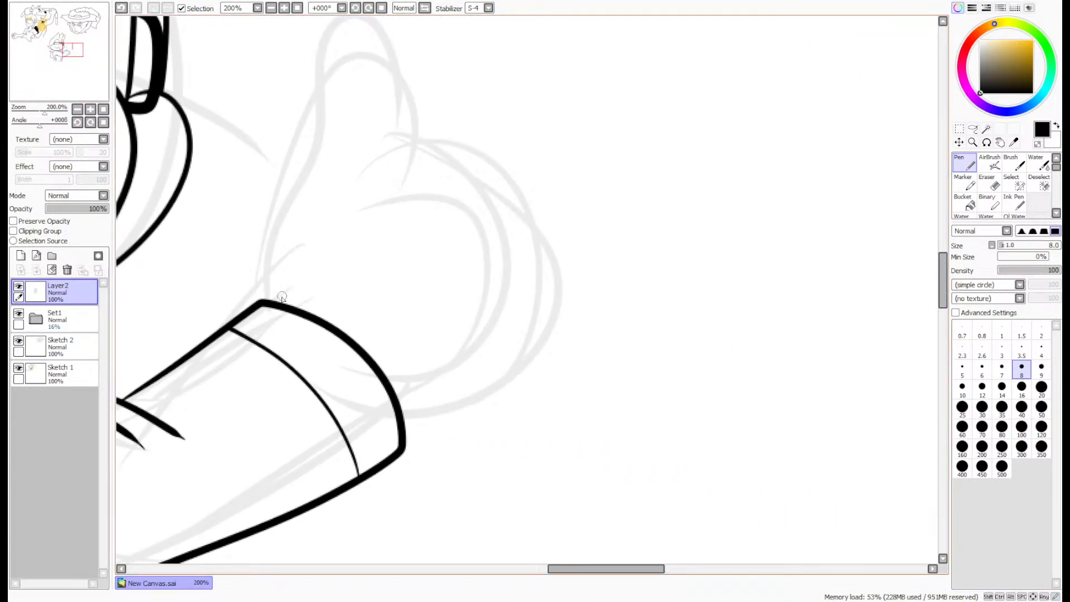
{"action": "left_click_drag", "start_coordinate": [269, 298], "coordinate": [338, 57]}
{"action": "key", "text": "ctrl+z"}
{"action": "left_click_drag", "start_coordinate": [50, 66], "coordinate": [48, 65]}
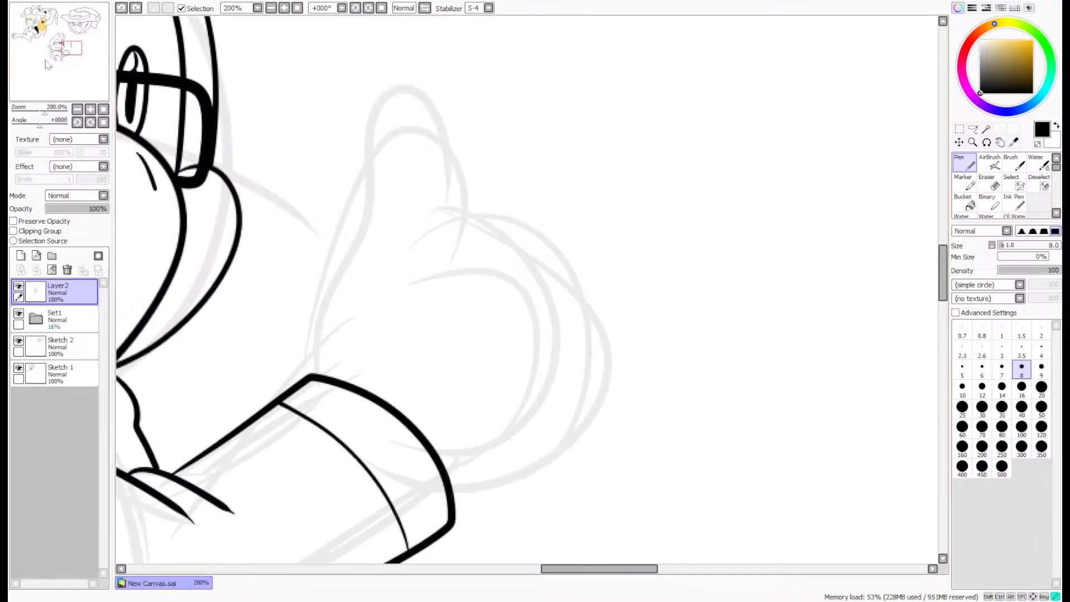
{"action": "mouse_move", "coordinate": [322, 379]}
{"action": "left_mouse_down"}
{"action": "mouse_move", "coordinate": [440, 106]}
{"action": "mouse_move", "coordinate": [486, 245]}
{"action": "left_mouse_up"}
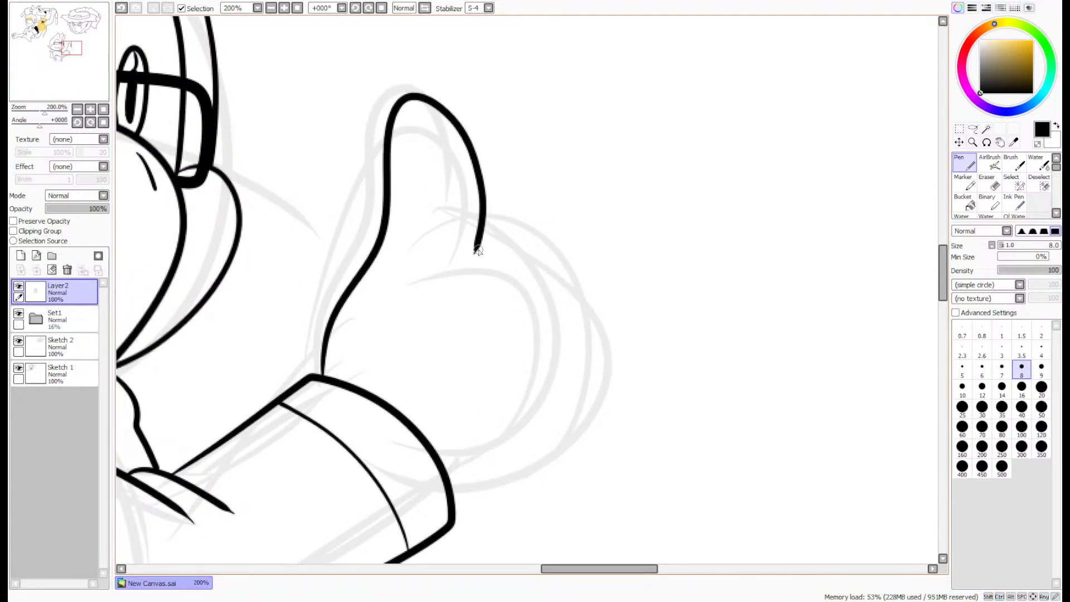
- Ink the four curled fingers and the hand's lower edge from the thumb base back to the sleeve opening
{"action": "left_click", "coordinate": [986, 143]}
{"action": "left_click_drag", "start_coordinate": [782, 329], "coordinate": [653, 205]}
{"action": "left_click", "coordinate": [968, 168]}
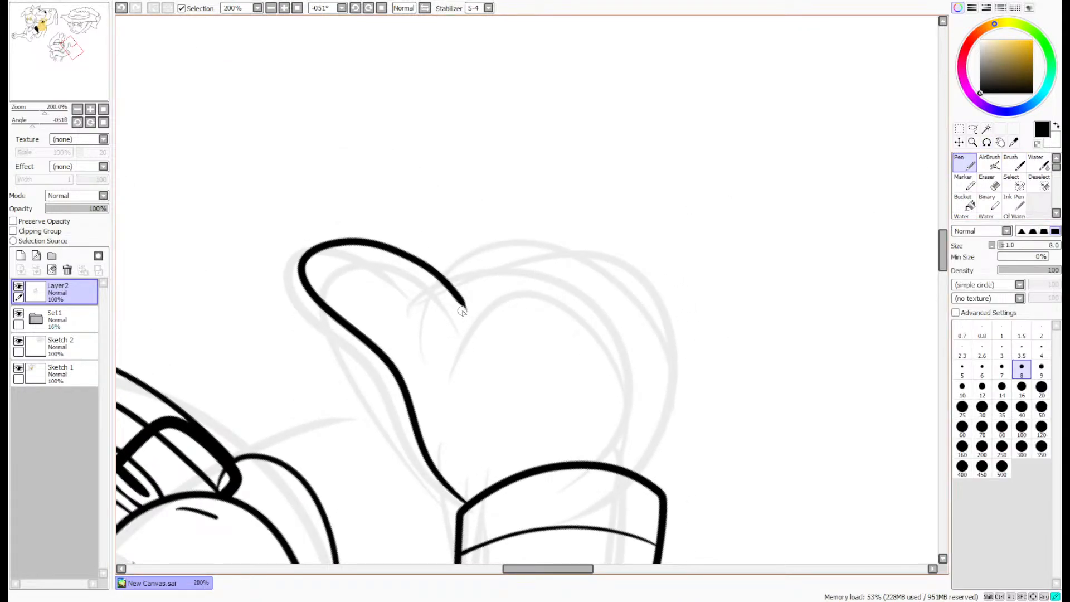
{"action": "mouse_move", "coordinate": [463, 311]}
{"action": "left_mouse_down"}
{"action": "mouse_move", "coordinate": [554, 242]}
{"action": "mouse_move", "coordinate": [550, 321]}
{"action": "left_mouse_up"}
{"action": "mouse_move", "coordinate": [555, 243]}
{"action": "left_mouse_down"}
{"action": "mouse_move", "coordinate": [622, 298]}
{"action": "mouse_move", "coordinate": [613, 337]}
{"action": "left_mouse_up"}
{"action": "mouse_move", "coordinate": [622, 266]}
{"action": "left_mouse_down"}
{"action": "mouse_move", "coordinate": [679, 312]}
{"action": "mouse_move", "coordinate": [664, 357]}
{"action": "left_mouse_up"}
{"action": "mouse_move", "coordinate": [682, 306]}
{"action": "left_mouse_down"}
{"action": "mouse_move", "coordinate": [711, 383]}
{"action": "mouse_move", "coordinate": [671, 476]}
{"action": "left_mouse_up"}
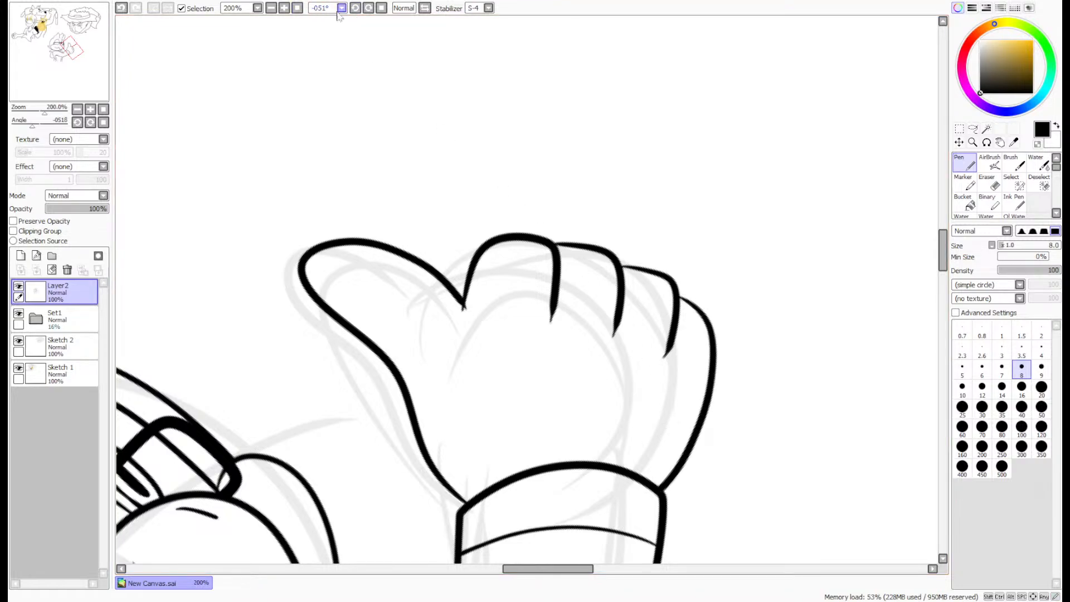
{"action": "left_click", "coordinate": [382, 9]}
- Draw a small five-pointed star above the raised thumb
{"action": "scroll", "coordinate": [433, 102], "scroll_direction": "down", "scroll_amount": 3}
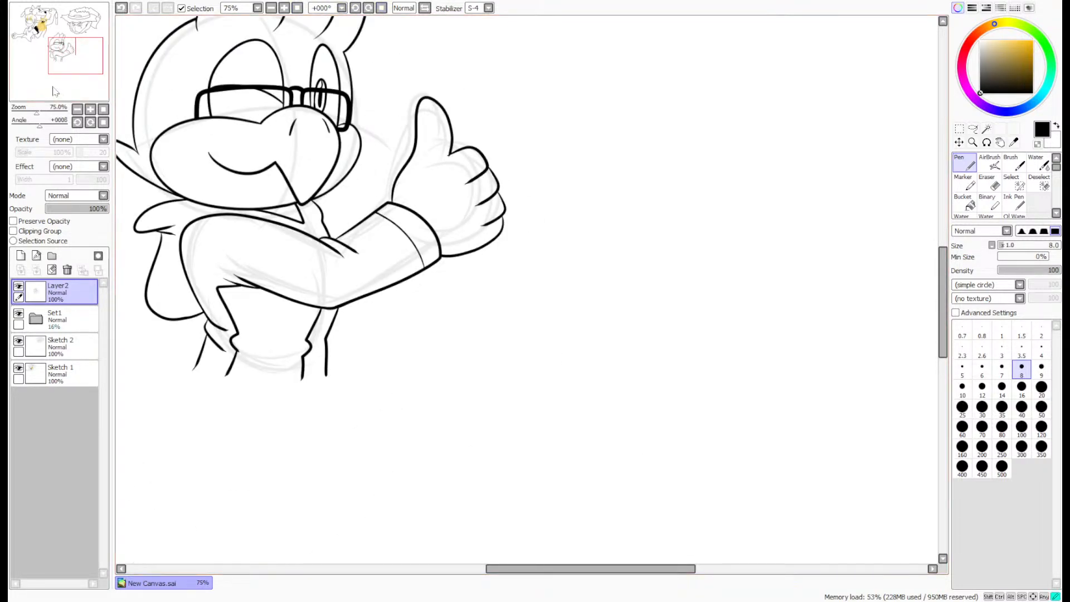
{"action": "left_click_drag", "start_coordinate": [54, 91], "coordinate": [40, 81]}
{"action": "scroll", "coordinate": [644, 224], "scroll_direction": "up", "scroll_amount": 3}
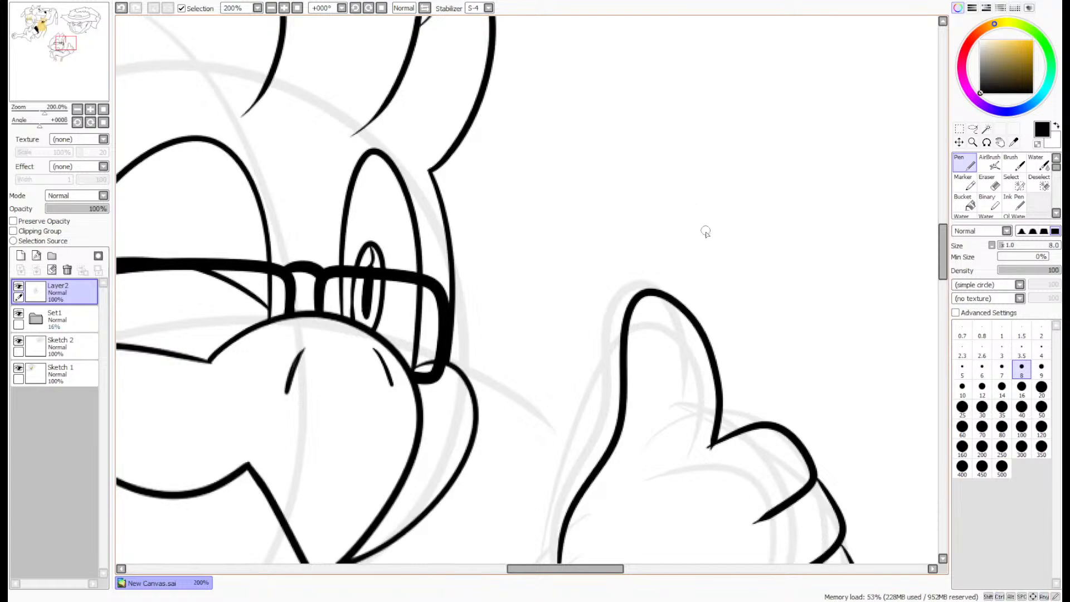
{"action": "mouse_move", "coordinate": [706, 245]}
{"action": "left_mouse_down"}
{"action": "mouse_move", "coordinate": [735, 234]}
{"action": "mouse_move", "coordinate": [720, 208]}
{"action": "left_mouse_up"}
{"action": "key", "text": "ctrl+z"}
{"action": "mouse_move", "coordinate": [582, 273]}
{"action": "left_mouse_down"}
{"action": "mouse_move", "coordinate": [609, 251]}
{"action": "mouse_move", "coordinate": [557, 206]}
{"action": "mouse_move", "coordinate": [583, 273]}
{"action": "left_mouse_up"}
- Sign the character with the artist's initials in the gap between the neck and the forearm
{"action": "scroll", "coordinate": [606, 183], "scroll_direction": "down", "scroll_amount": 3}
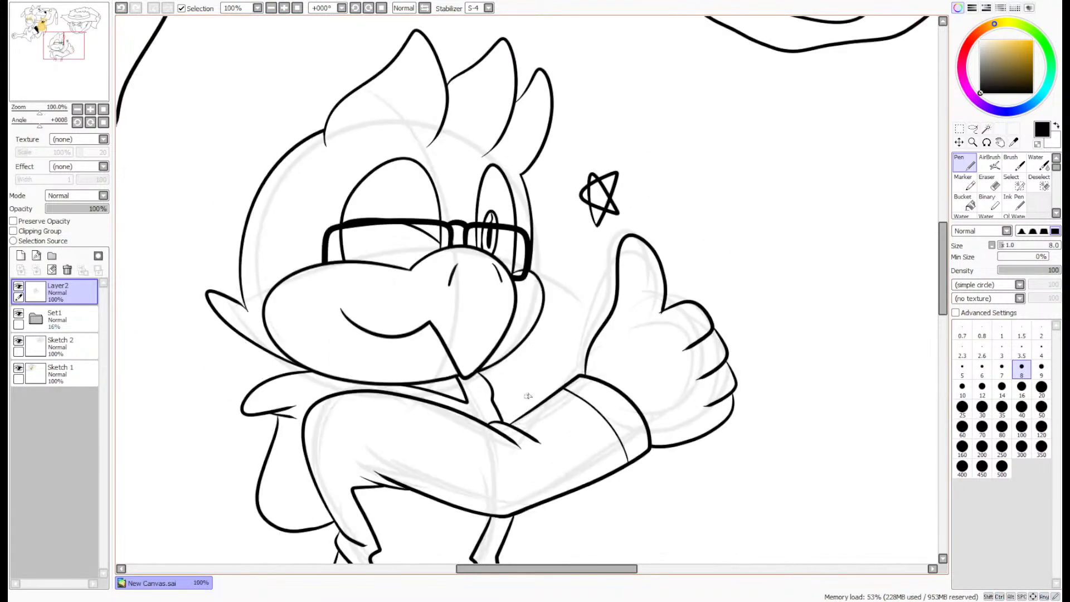
{"action": "scroll", "coordinate": [518, 398], "scroll_direction": "up", "scroll_amount": 4}
{"action": "mouse_move", "coordinate": [524, 343]}
{"action": "left_mouse_down"}
{"action": "mouse_move", "coordinate": [492, 398]}
{"action": "mouse_move", "coordinate": [551, 370]}
{"action": "mouse_move", "coordinate": [564, 402]}
{"action": "left_mouse_up"}
- Delete the faint sketch folder Set1 and rename Layer2 as Sketch 3
{"action": "scroll", "coordinate": [549, 375], "scroll_direction": "down", "scroll_amount": 4}
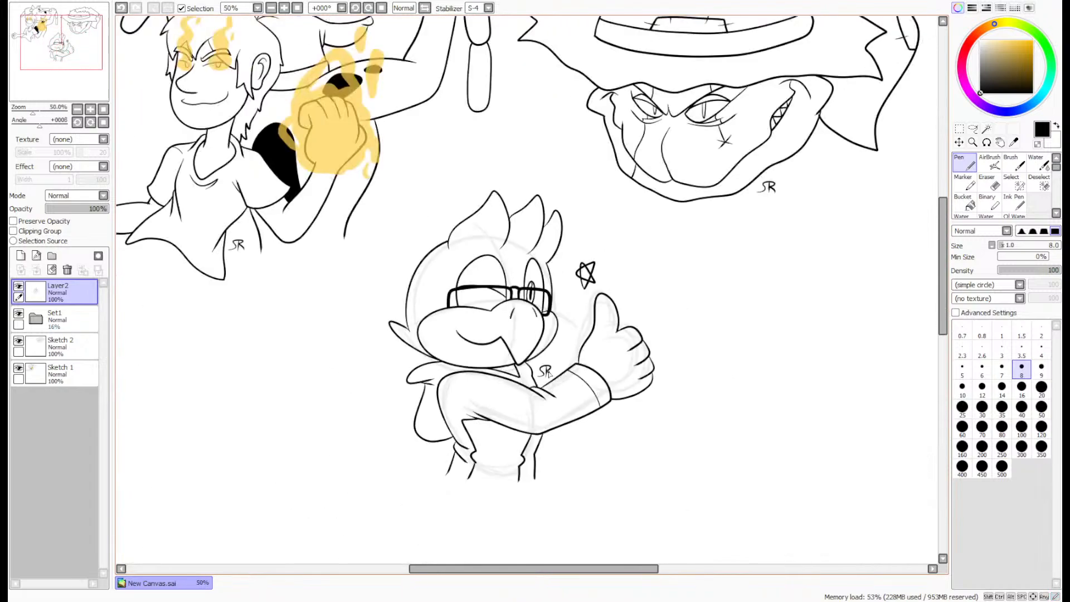
{"action": "left_click", "coordinate": [61, 318]}
{"action": "left_click", "coordinate": [67, 270]}
{"action": "left_click", "coordinate": [85, 295]}
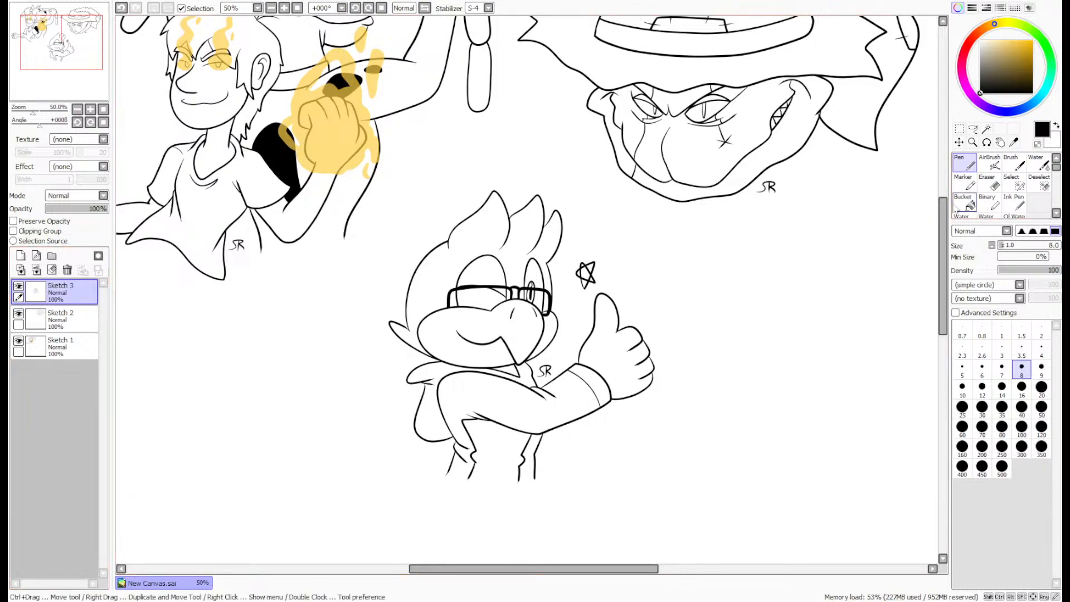
- Move the thumbs-up character slightly up on the canvas with the Move tool
{"action": "left_click", "coordinate": [958, 142]}
{"action": "left_click_drag", "start_coordinate": [599, 334], "coordinate": [587, 304]}
{"action": "scroll", "coordinate": [603, 272], "scroll_direction": "down", "scroll_amount": 1}
{"action": "left_click_drag", "start_coordinate": [55, 73], "coordinate": [60, 64]}
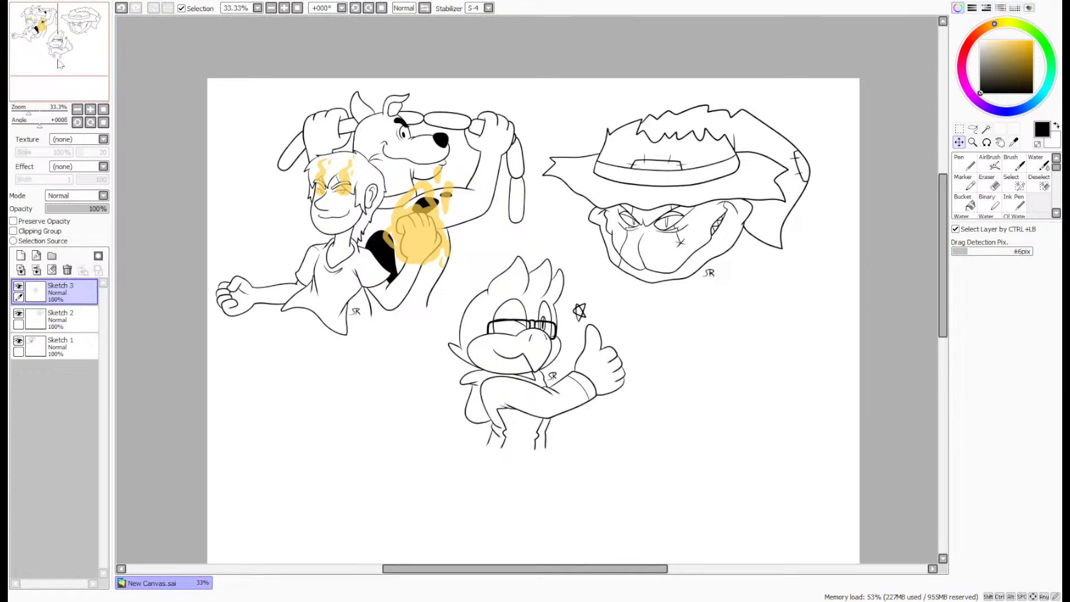
- Add a new layer above Sketch 3 for a drawing in the blank area beside the thumbs-up character
{"action": "mouse_move", "coordinate": [85, 46]}
{"action": "left_mouse_down"}
{"action": "mouse_move", "coordinate": [84, 64]}
{"action": "mouse_move", "coordinate": [59, 68]}
{"action": "left_mouse_up"}
{"action": "scroll", "coordinate": [793, 245], "scroll_direction": "up", "scroll_amount": 2}
{"action": "scroll", "coordinate": [789, 242], "scroll_direction": "up", "scroll_amount": 1}
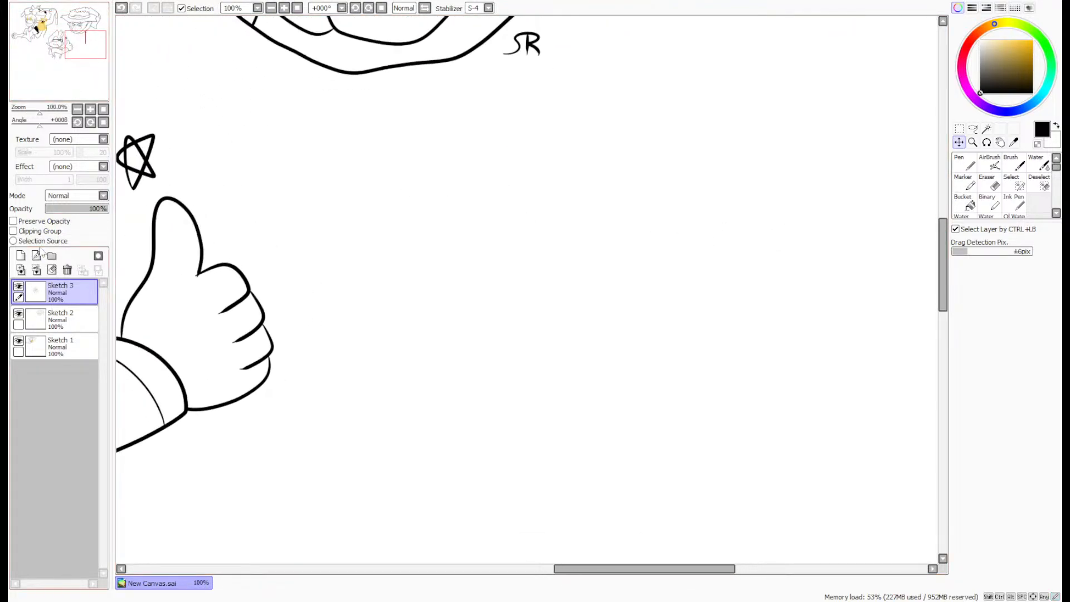
{"action": "left_click", "coordinate": [21, 255]}
- Draw two joined egg-shaped eye outlines in black with the size 8 Pen, redoing the strokes until the shape is even
{"action": "left_click", "coordinate": [964, 164]}
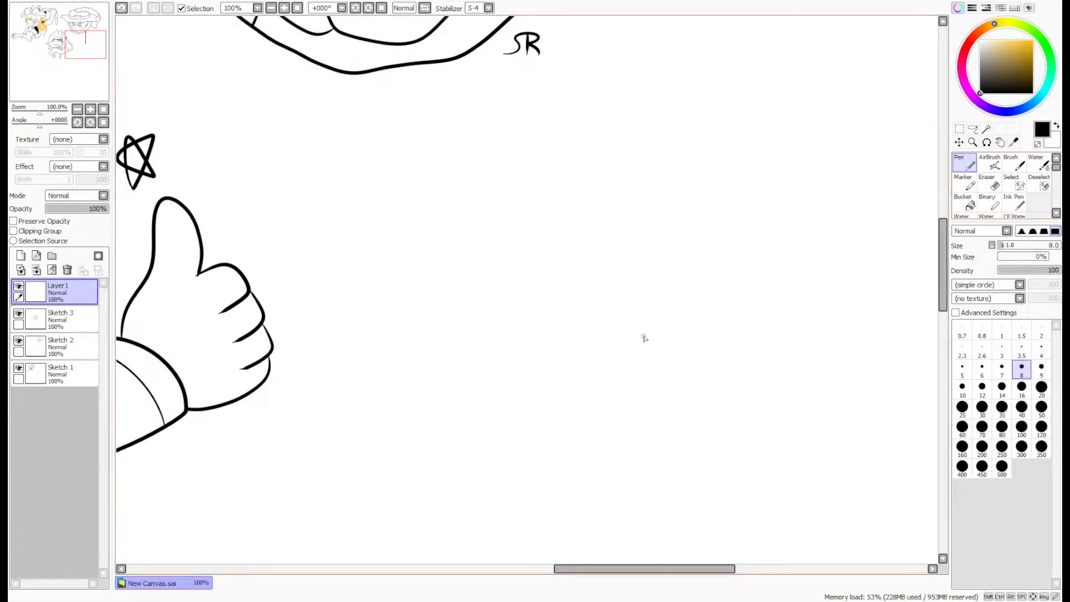
{"action": "scroll", "coordinate": [640, 326], "scroll_direction": "up", "scroll_amount": 1}
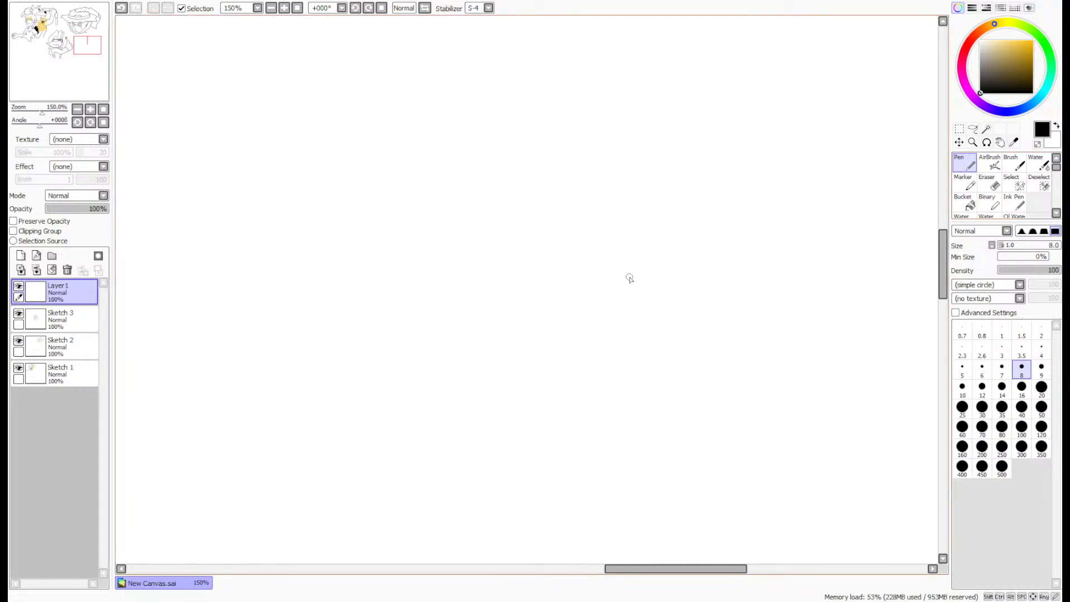
{"action": "mouse_move", "coordinate": [632, 276]}
{"action": "left_mouse_down"}
{"action": "mouse_move", "coordinate": [563, 277]}
{"action": "mouse_move", "coordinate": [616, 374]}
{"action": "left_mouse_up"}
{"action": "key", "text": "ctrl+z"}
{"action": "mouse_move", "coordinate": [635, 273]}
{"action": "left_mouse_down"}
{"action": "mouse_move", "coordinate": [631, 353]}
{"action": "mouse_move", "coordinate": [628, 341]}
{"action": "mouse_move", "coordinate": [704, 312]}
{"action": "mouse_move", "coordinate": [628, 351]}
{"action": "left_mouse_up"}
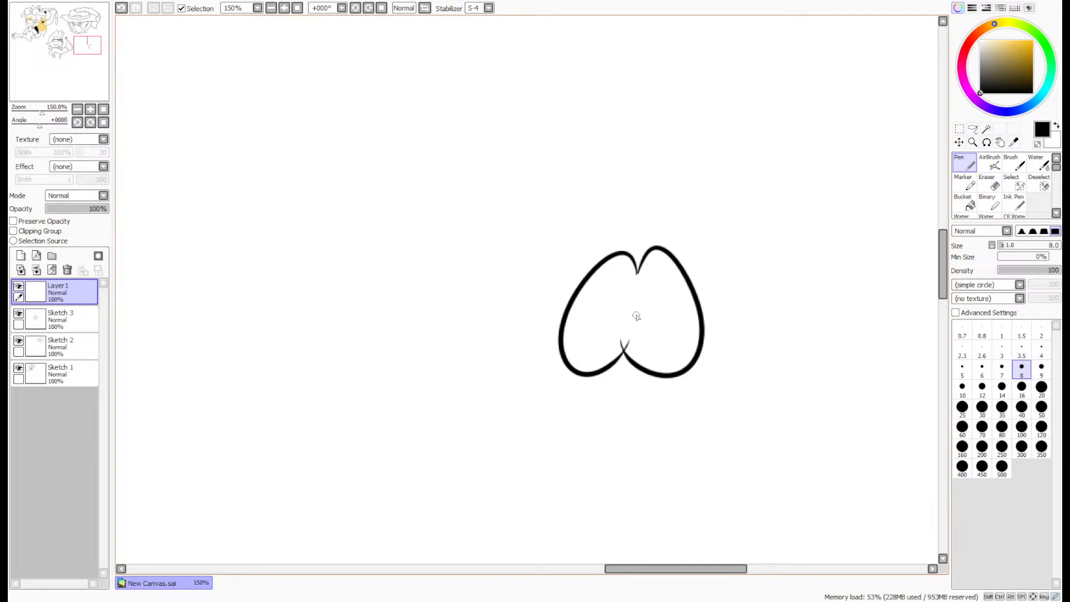
{"action": "key", "text": "ctrl+z"}
{"action": "mouse_move", "coordinate": [637, 273]}
{"action": "left_mouse_down"}
{"action": "mouse_move", "coordinate": [720, 350]}
{"action": "mouse_move", "coordinate": [627, 348]}
{"action": "left_mouse_up"}
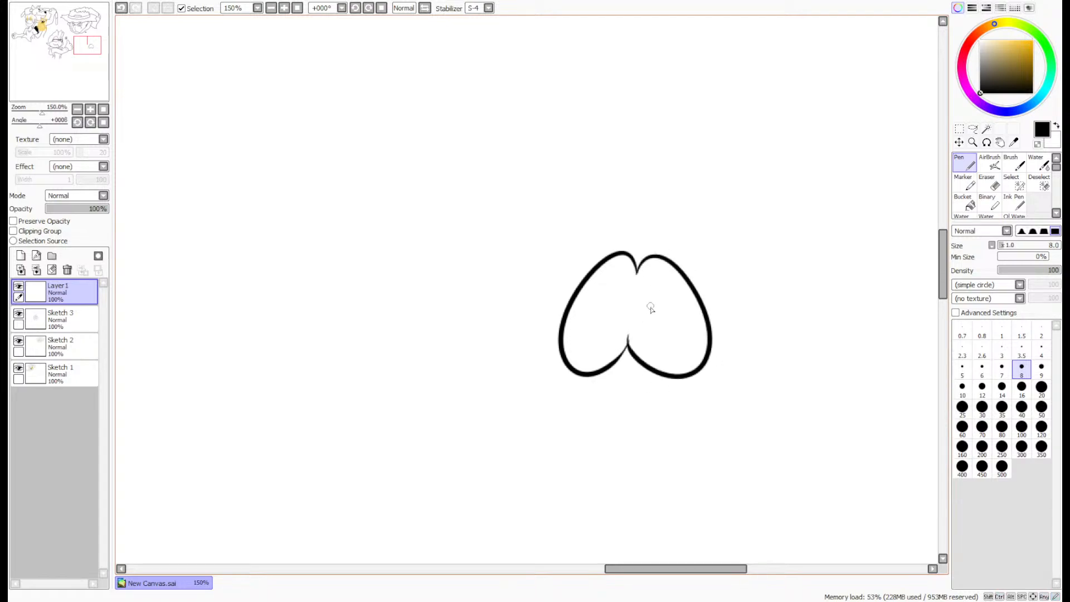
- Draw a small black oval pupil in each eye, one high in the right eye and one low in the left
{"action": "scroll", "coordinate": [658, 298], "scroll_direction": "up", "scroll_amount": 4}
{"action": "mouse_move", "coordinate": [639, 191]}
{"action": "left_mouse_down"}
{"action": "mouse_move", "coordinate": [635, 242]}
{"action": "mouse_move", "coordinate": [649, 159]}
{"action": "mouse_move", "coordinate": [634, 201]}
{"action": "left_mouse_up"}
{"action": "mouse_move", "coordinate": [553, 363]}
{"action": "left_mouse_down"}
{"action": "mouse_move", "coordinate": [527, 372]}
{"action": "mouse_move", "coordinate": [527, 392]}
{"action": "mouse_move", "coordinate": [547, 349]}
{"action": "left_mouse_up"}
- Clean up the lower junction of the two eyes with the Pen and trim its stray edge with the size 4 Eraser
{"action": "scroll", "coordinate": [575, 395], "scroll_direction": "up", "scroll_amount": 2}
{"action": "scroll", "coordinate": [586, 403], "scroll_direction": "up", "scroll_amount": 2}
{"action": "left_click_drag", "start_coordinate": [597, 398], "coordinate": [485, 543]}
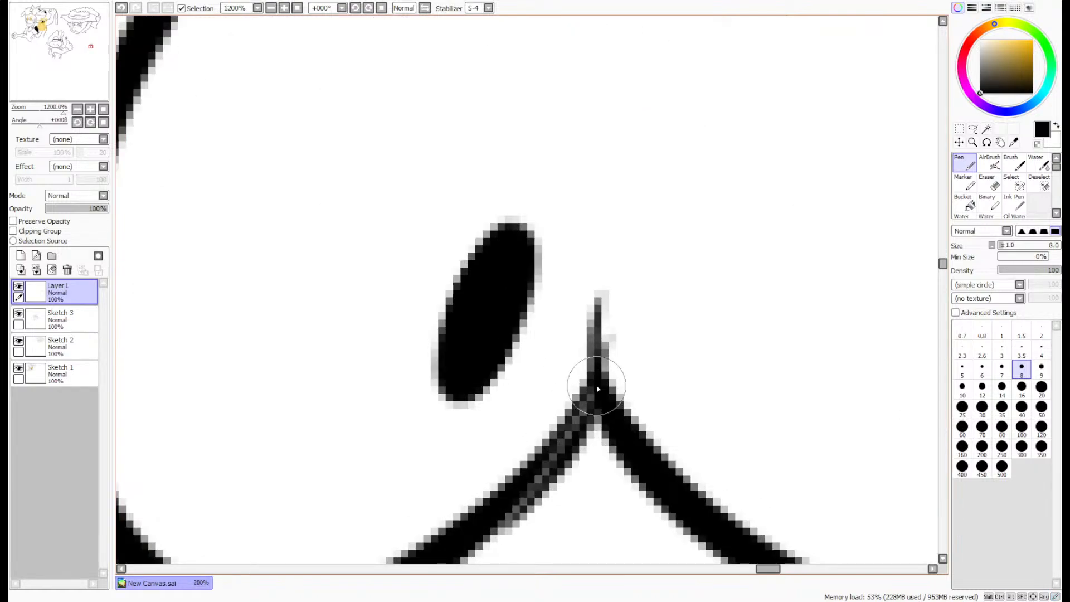
{"action": "key", "text": "ctrl+z"}
{"action": "mouse_move", "coordinate": [589, 404]}
{"action": "left_mouse_down"}
{"action": "mouse_move", "coordinate": [509, 518]}
{"action": "mouse_move", "coordinate": [562, 459]}
{"action": "left_mouse_up"}
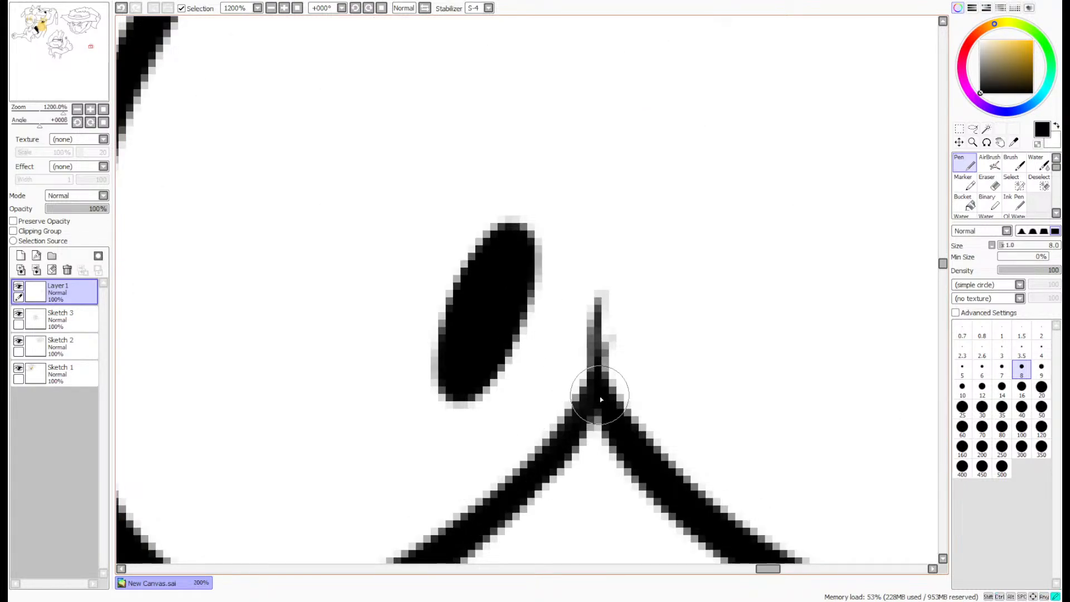
{"action": "mouse_move", "coordinate": [601, 396]}
{"action": "left_mouse_down"}
{"action": "mouse_move", "coordinate": [550, 476]}
{"action": "mouse_move", "coordinate": [564, 455]}
{"action": "left_mouse_up"}
{"action": "key", "text": "e"}
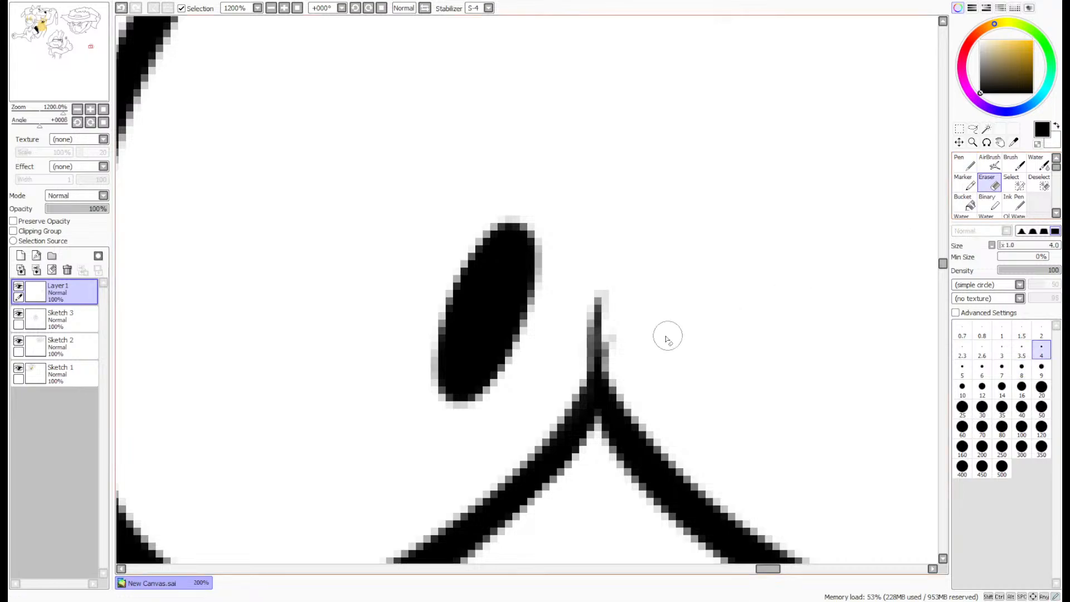
{"action": "left_click_drag", "start_coordinate": [622, 364], "coordinate": [624, 334]}
{"action": "scroll", "coordinate": [668, 263], "scroll_direction": "down", "scroll_amount": 4}
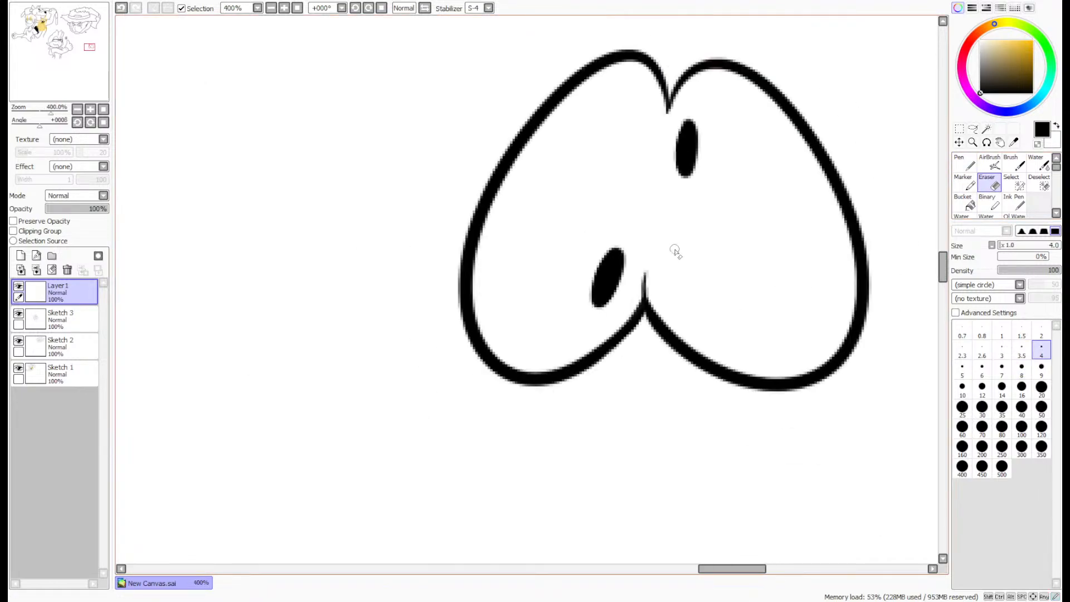
{"action": "scroll", "coordinate": [697, 234], "scroll_direction": "down", "scroll_amount": 5}
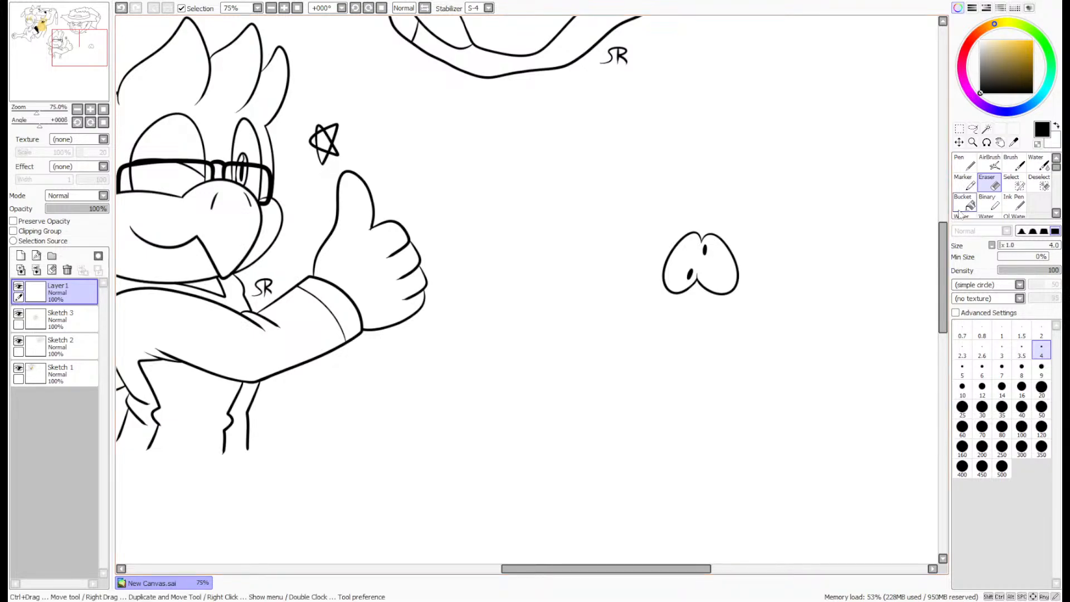
- Draw a long snout with a notched tip below the eyes and a curved pointed horn on each side of the head
{"action": "scroll", "coordinate": [744, 292], "scroll_direction": "up", "scroll_amount": 3}
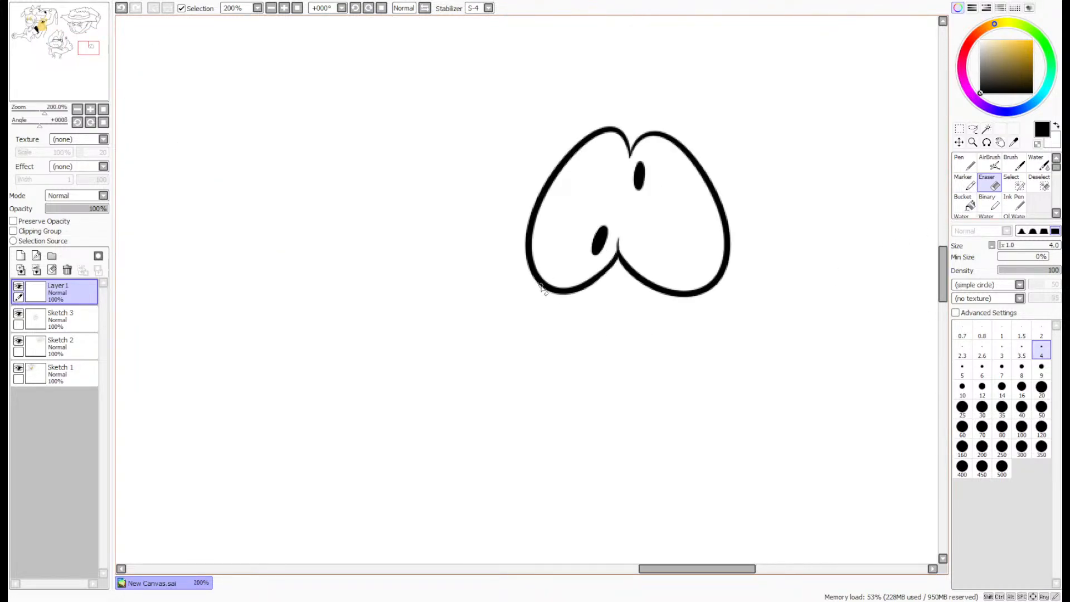
{"action": "left_click", "coordinate": [964, 163]}
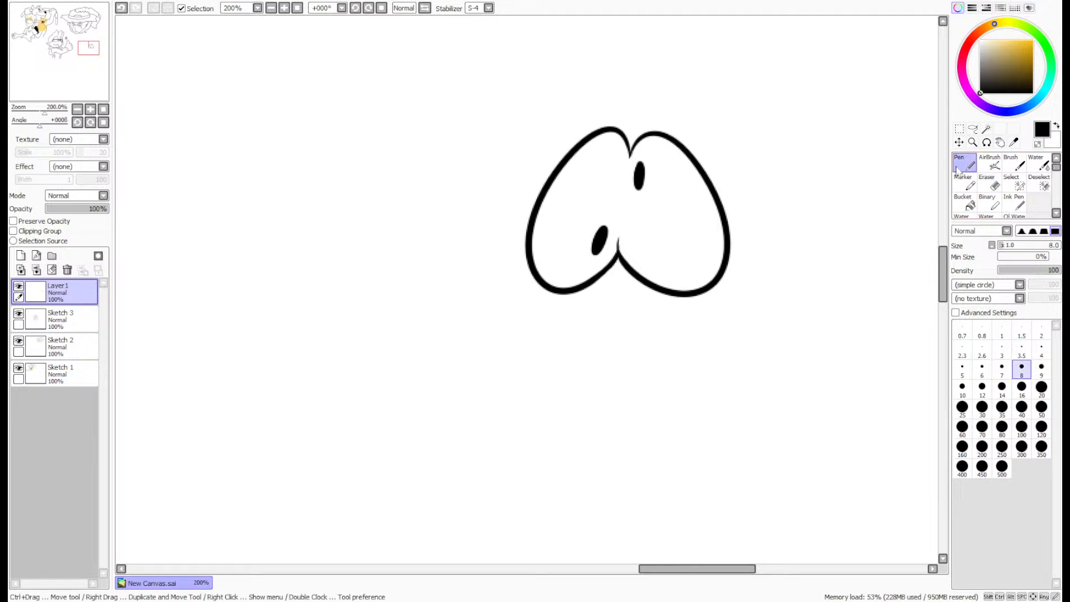
{"action": "mouse_move", "coordinate": [545, 288]}
{"action": "left_mouse_down"}
{"action": "mouse_move", "coordinate": [424, 367]}
{"action": "mouse_move", "coordinate": [414, 401]}
{"action": "mouse_move", "coordinate": [455, 417]}
{"action": "mouse_move", "coordinate": [463, 452]}
{"action": "mouse_move", "coordinate": [493, 470]}
{"action": "mouse_move", "coordinate": [537, 431]}
{"action": "mouse_move", "coordinate": [696, 354]}
{"action": "mouse_move", "coordinate": [751, 311]}
{"action": "mouse_move", "coordinate": [757, 241]}
{"action": "mouse_move", "coordinate": [723, 205]}
{"action": "mouse_move", "coordinate": [809, 166]}
{"action": "mouse_move", "coordinate": [759, 88]}
{"action": "mouse_move", "coordinate": [881, 194]}
{"action": "mouse_move", "coordinate": [799, 292]}
{"action": "mouse_move", "coordinate": [755, 287]}
{"action": "left_mouse_up"}
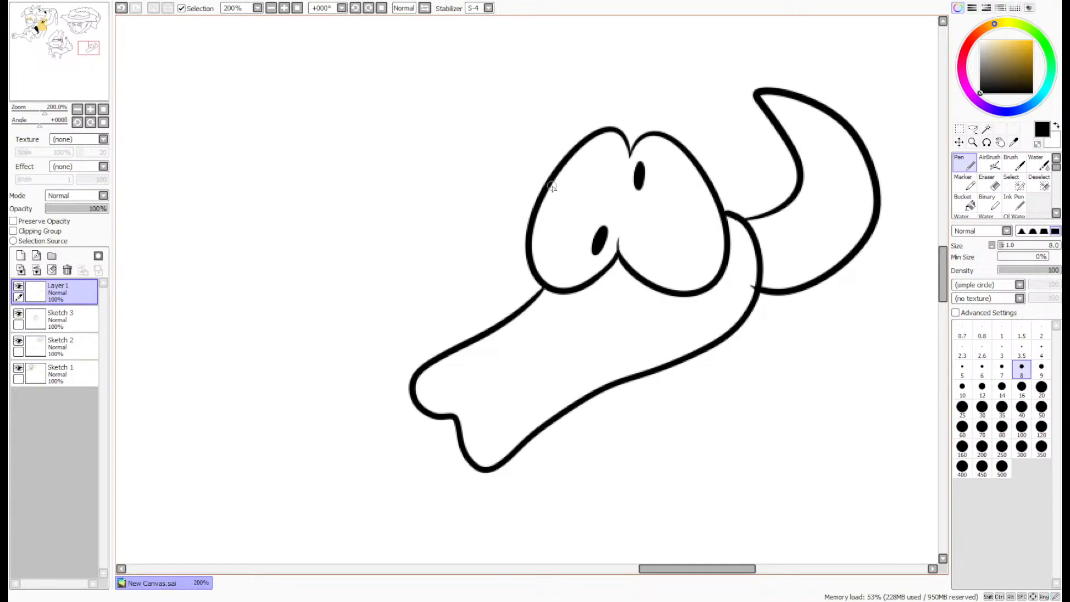
{"action": "mouse_move", "coordinate": [546, 180]}
{"action": "left_mouse_down"}
{"action": "mouse_move", "coordinate": [522, 150]}
{"action": "mouse_move", "coordinate": [563, 80]}
{"action": "mouse_move", "coordinate": [449, 167]}
{"action": "mouse_move", "coordinate": [501, 286]}
{"action": "mouse_move", "coordinate": [545, 291]}
{"action": "left_mouse_up"}
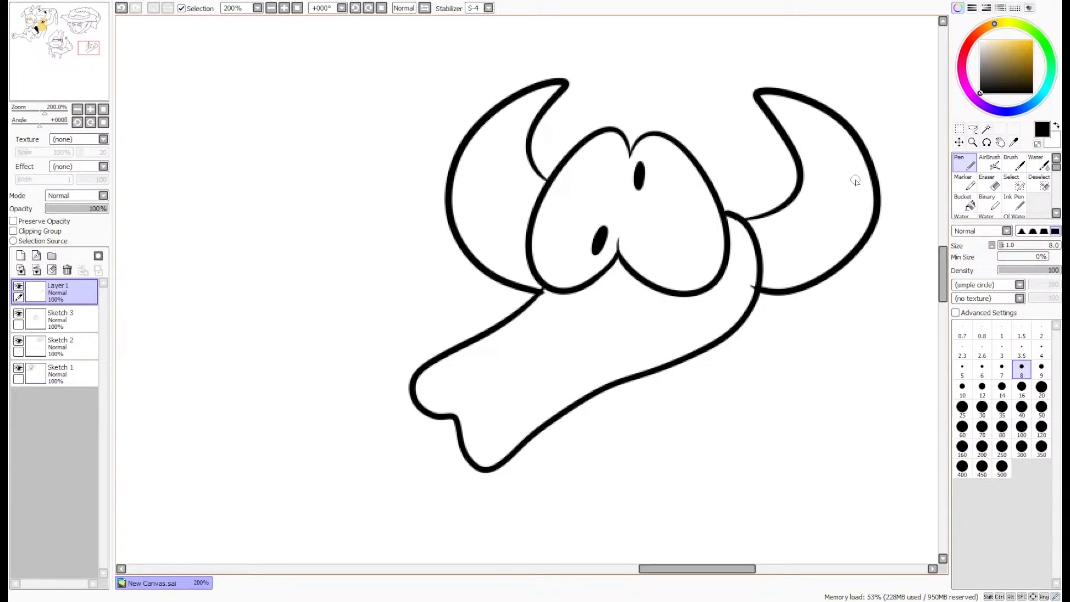
- Draw three thin curved ridge lines across each of the two horns
{"action": "left_click_drag", "start_coordinate": [793, 146], "coordinate": [841, 127]}
{"action": "mouse_move", "coordinate": [803, 184]}
{"action": "left_mouse_down"}
{"action": "mouse_move", "coordinate": [821, 210]}
{"action": "mouse_move", "coordinate": [881, 213]}
{"action": "left_mouse_up"}
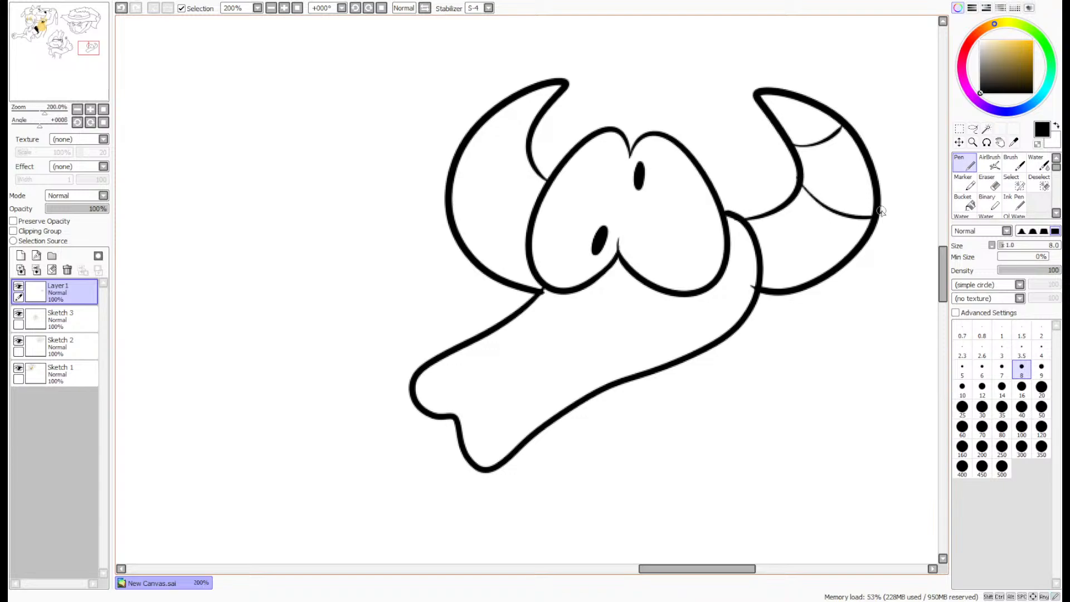
{"action": "mouse_move", "coordinate": [774, 214]}
{"action": "left_mouse_down"}
{"action": "mouse_move", "coordinate": [783, 257]}
{"action": "mouse_move", "coordinate": [810, 292]}
{"action": "left_mouse_up"}
{"action": "left_click_drag", "start_coordinate": [533, 125], "coordinate": [492, 114]}
{"action": "left_click_drag", "start_coordinate": [537, 170], "coordinate": [453, 194]}
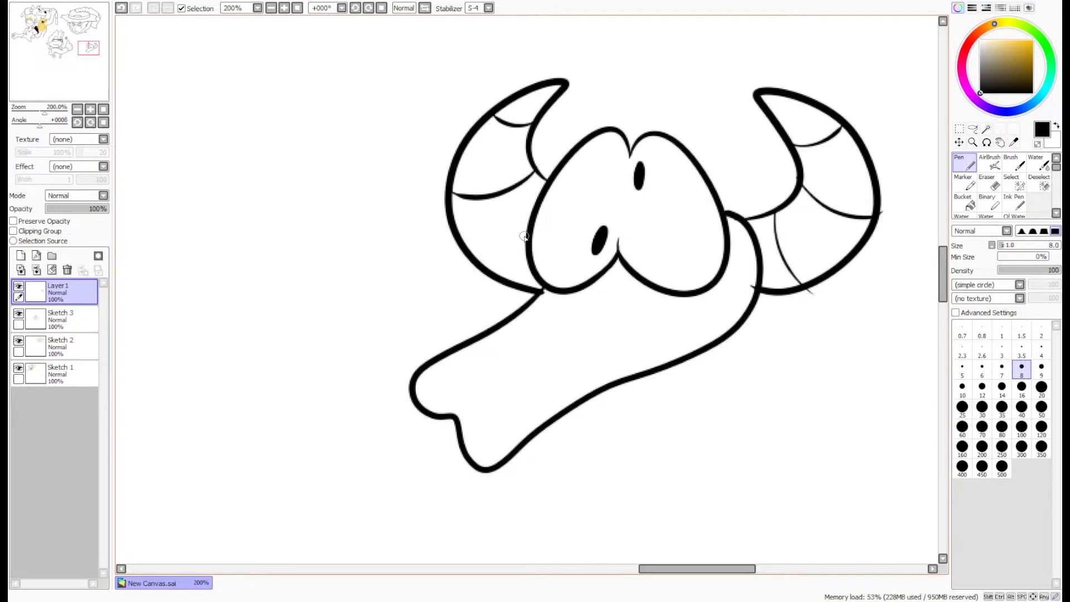
{"action": "mouse_move", "coordinate": [526, 241]}
{"action": "left_mouse_down"}
{"action": "mouse_move", "coordinate": [510, 260]}
{"action": "mouse_move", "coordinate": [476, 261]}
{"action": "left_mouse_up"}
- Erase the overshooting line ends around the base of the right horn with the size 4 Eraser
{"action": "left_click", "coordinate": [987, 184]}
{"action": "left_click", "coordinate": [1041, 350]}
{"action": "scroll", "coordinate": [797, 294], "scroll_direction": "up", "scroll_amount": 2}
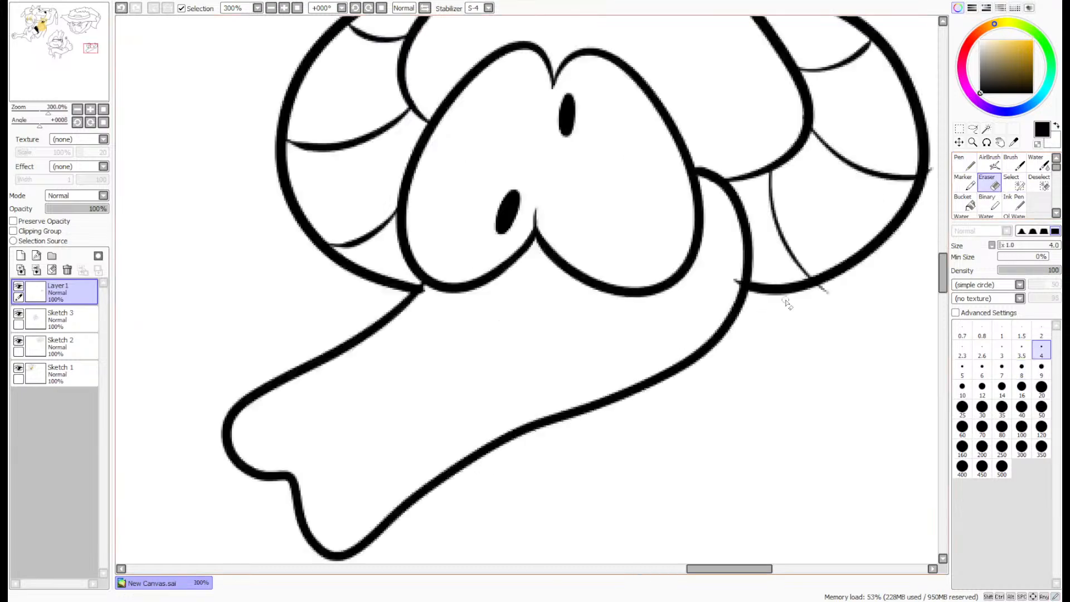
{"action": "mouse_move", "coordinate": [870, 286]}
{"action": "left_mouse_down"}
{"action": "mouse_move", "coordinate": [813, 293]}
{"action": "mouse_move", "coordinate": [828, 277]}
{"action": "left_mouse_up"}
{"action": "left_click_drag", "start_coordinate": [593, 270], "coordinate": [610, 255]}
{"action": "scroll", "coordinate": [610, 251], "scroll_direction": "down", "scroll_amount": 3}
- Draw two small black oval nostrils at the tip of the snout with the size 8 Pen
{"action": "scroll", "coordinate": [283, 425], "scroll_direction": "up", "scroll_amount": 2}
{"action": "left_click", "coordinate": [964, 163]}
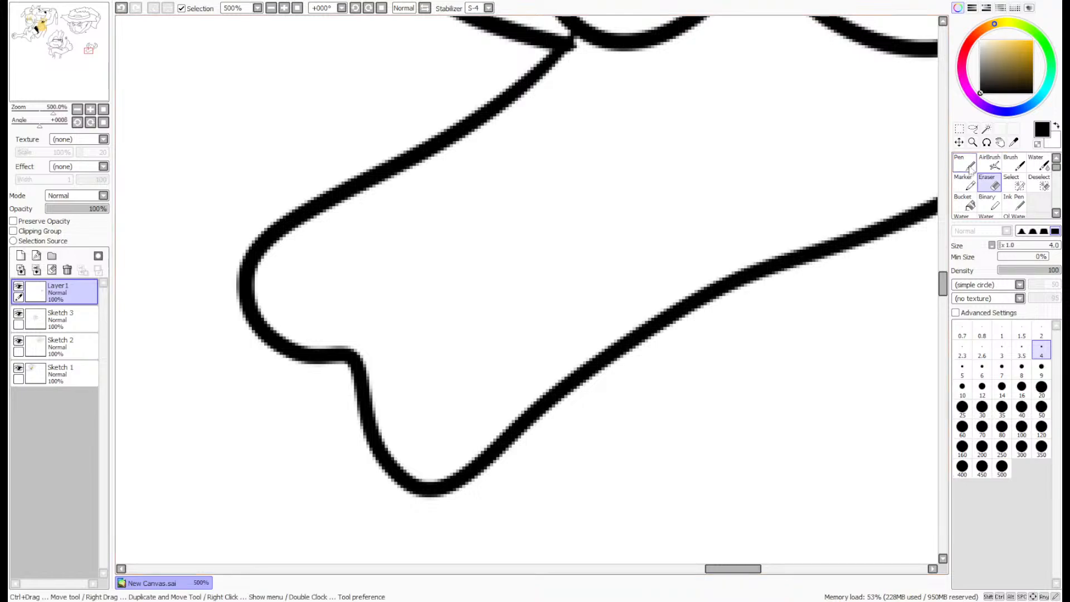
{"action": "left_click", "coordinate": [1021, 368]}
{"action": "mouse_move", "coordinate": [410, 430]}
{"action": "left_mouse_down"}
{"action": "mouse_move", "coordinate": [432, 448]}
{"action": "mouse_move", "coordinate": [402, 419]}
{"action": "left_mouse_up"}
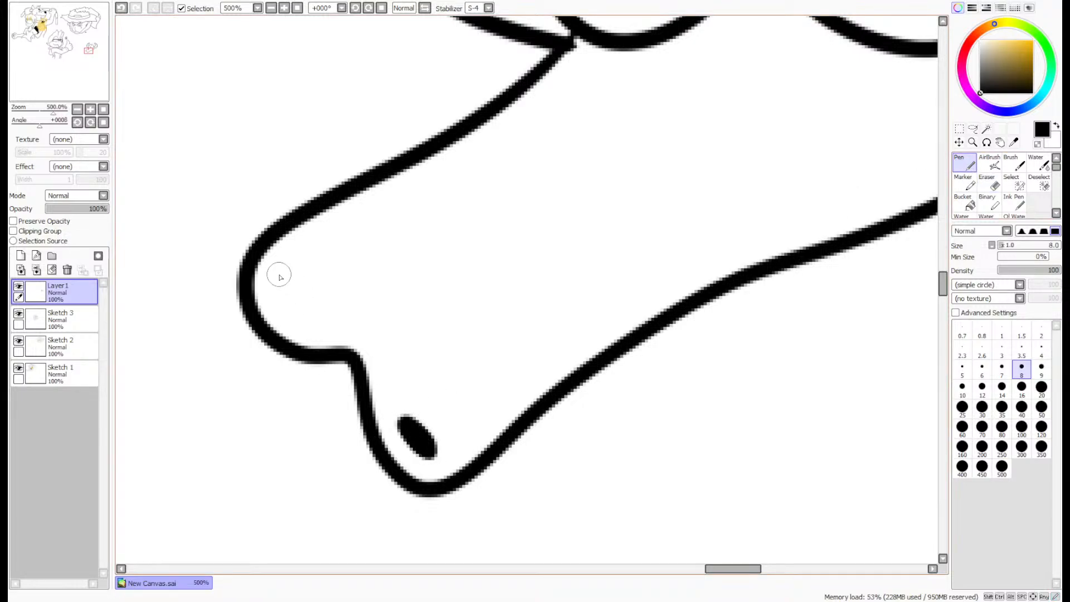
{"action": "left_click_drag", "start_coordinate": [276, 275], "coordinate": [286, 305]}
{"action": "scroll", "coordinate": [357, 278], "scroll_direction": "down", "scroll_amount": 3}
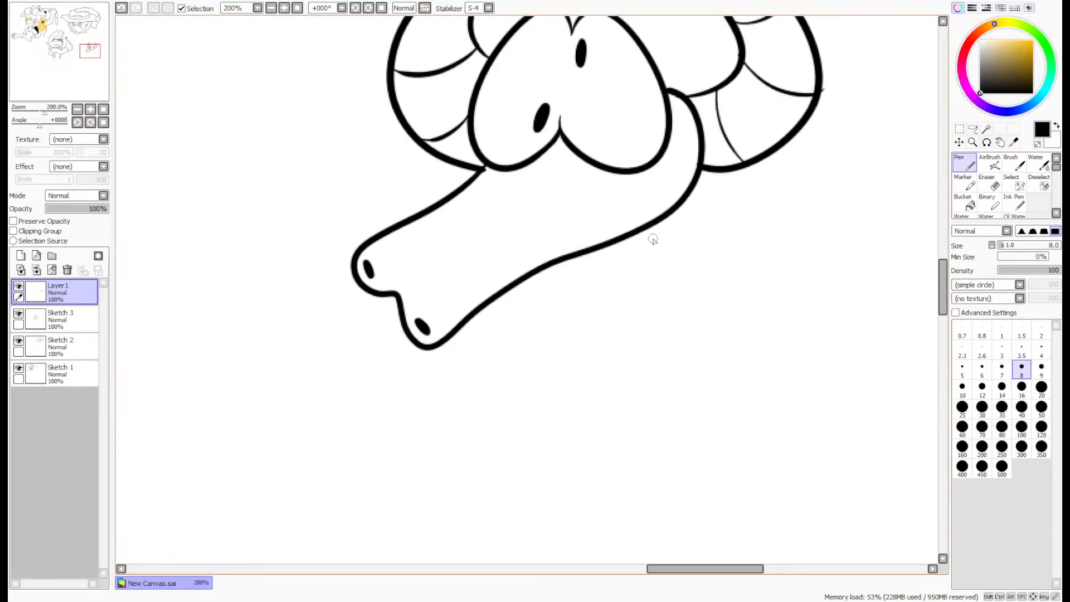
- Smooth the corner where the left horn, left eye and snout meet, erasing the excess with the size 4 Eraser
{"action": "scroll", "coordinate": [521, 168], "scroll_direction": "up", "scroll_amount": 6}
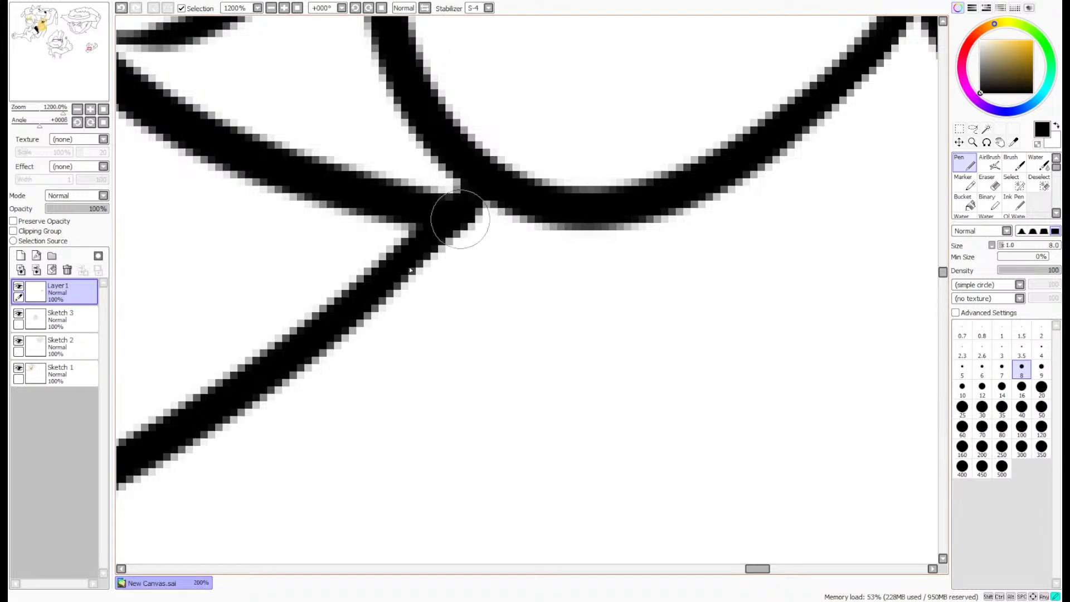
{"action": "left_click", "coordinate": [986, 184]}
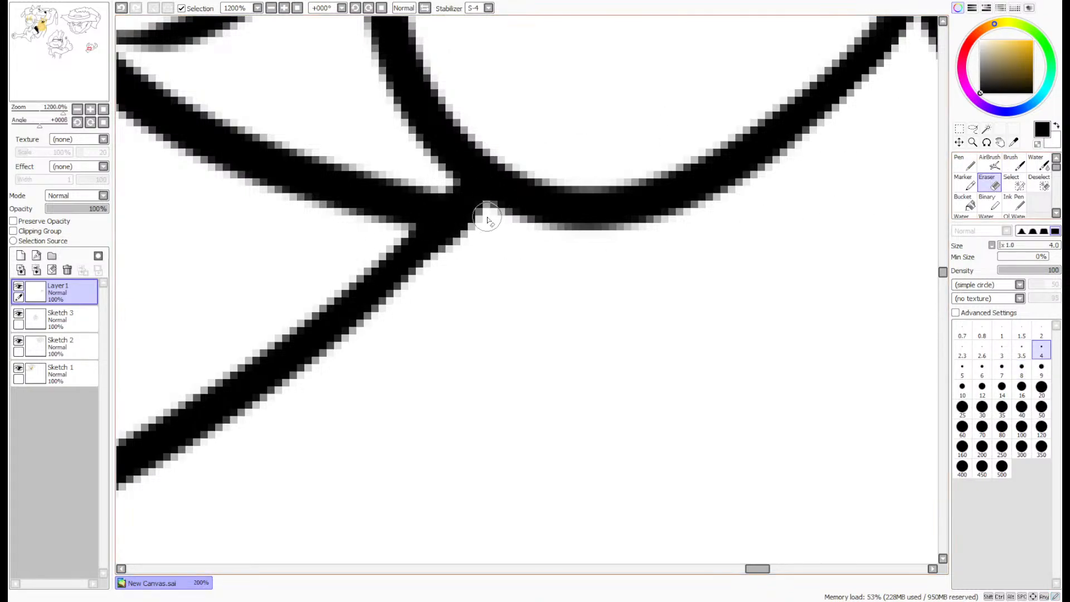
{"action": "mouse_move", "coordinate": [463, 236]}
{"action": "left_mouse_down"}
{"action": "mouse_move", "coordinate": [457, 228]}
{"action": "mouse_move", "coordinate": [451, 245]}
{"action": "left_mouse_up"}
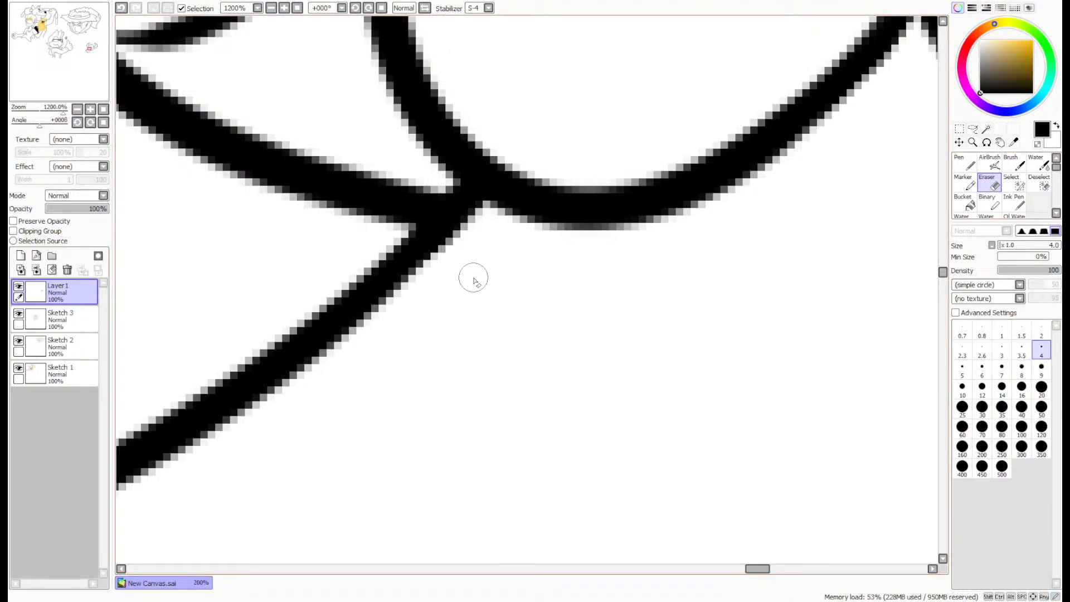
{"action": "scroll", "coordinate": [473, 268], "scroll_direction": "down", "scroll_amount": 6}
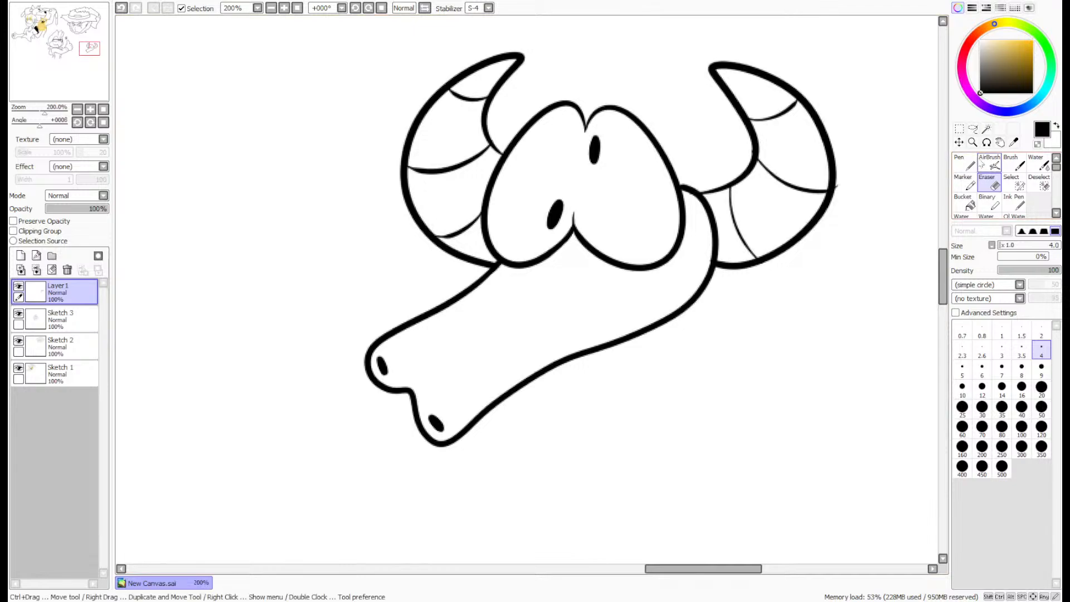
{"action": "left_click", "coordinate": [969, 164]}
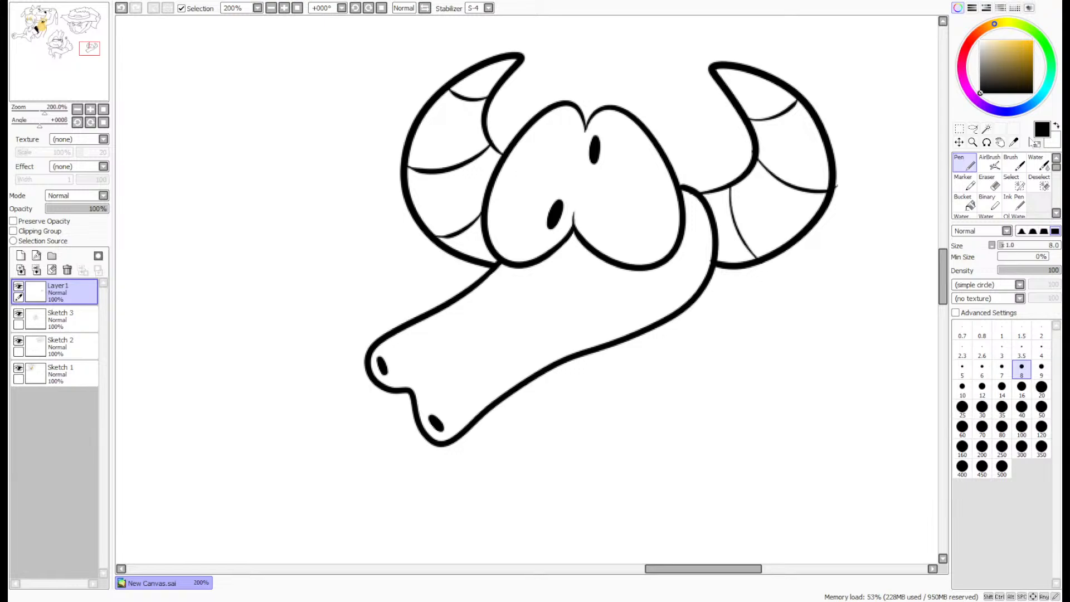
{"action": "left_click_drag", "start_coordinate": [943, 281], "coordinate": [942, 268]}
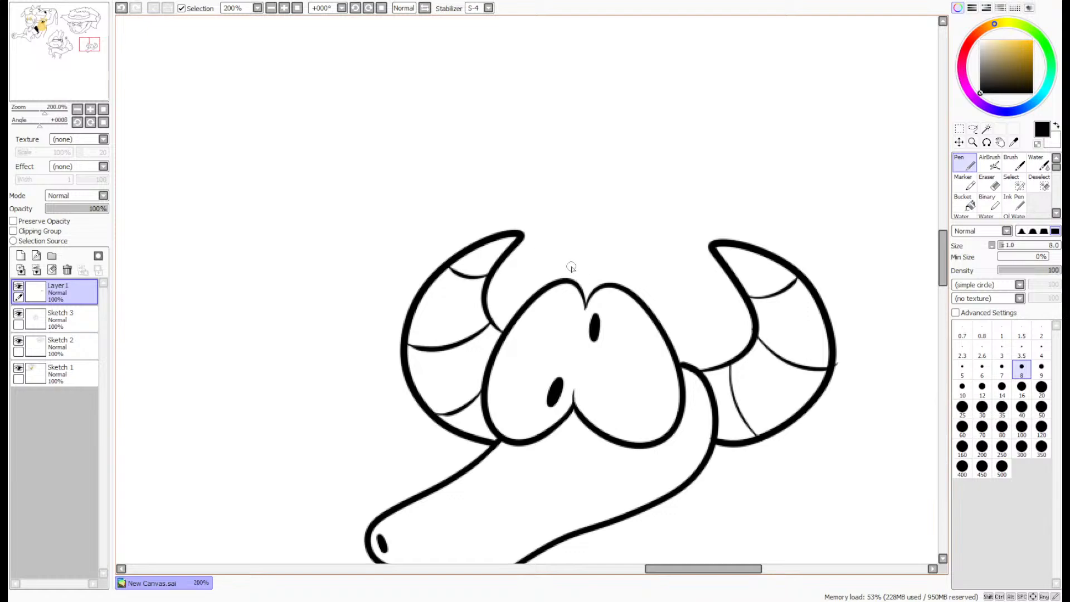
{"action": "mouse_move", "coordinate": [557, 279]}
{"action": "left_mouse_down"}
{"action": "mouse_move", "coordinate": [561, 226]}
{"action": "mouse_move", "coordinate": [572, 243]}
{"action": "mouse_move", "coordinate": [682, 133]}
{"action": "mouse_move", "coordinate": [697, 152]}
{"action": "mouse_move", "coordinate": [849, 199]}
{"action": "mouse_move", "coordinate": [877, 280]}
{"action": "mouse_move", "coordinate": [868, 292]}
{"action": "mouse_move", "coordinate": [816, 285]}
{"action": "left_mouse_up"}
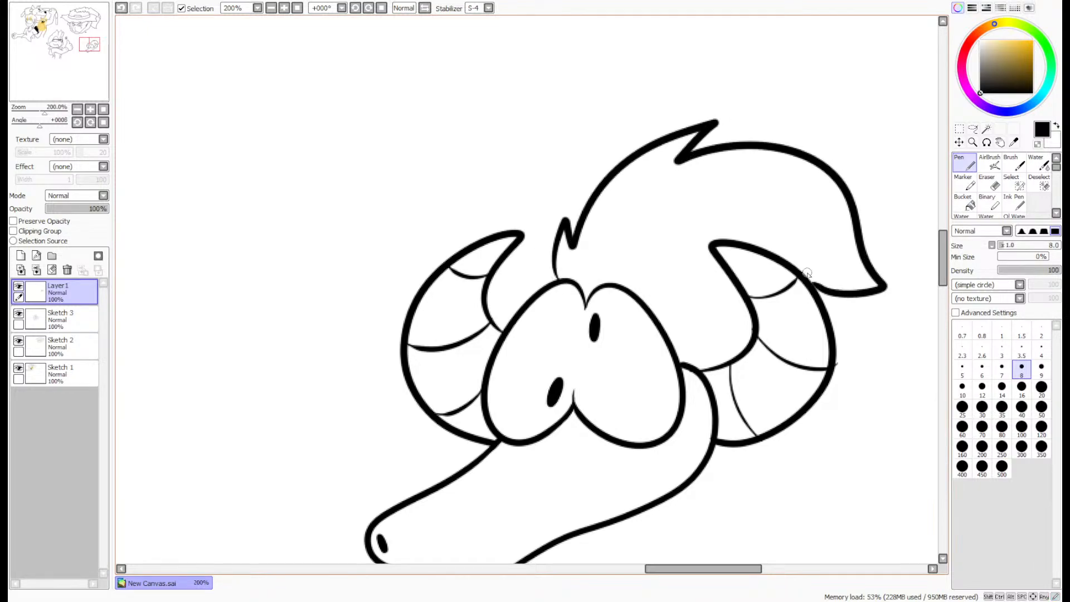
{"action": "left_click_drag", "start_coordinate": [744, 298], "coordinate": [675, 355]}
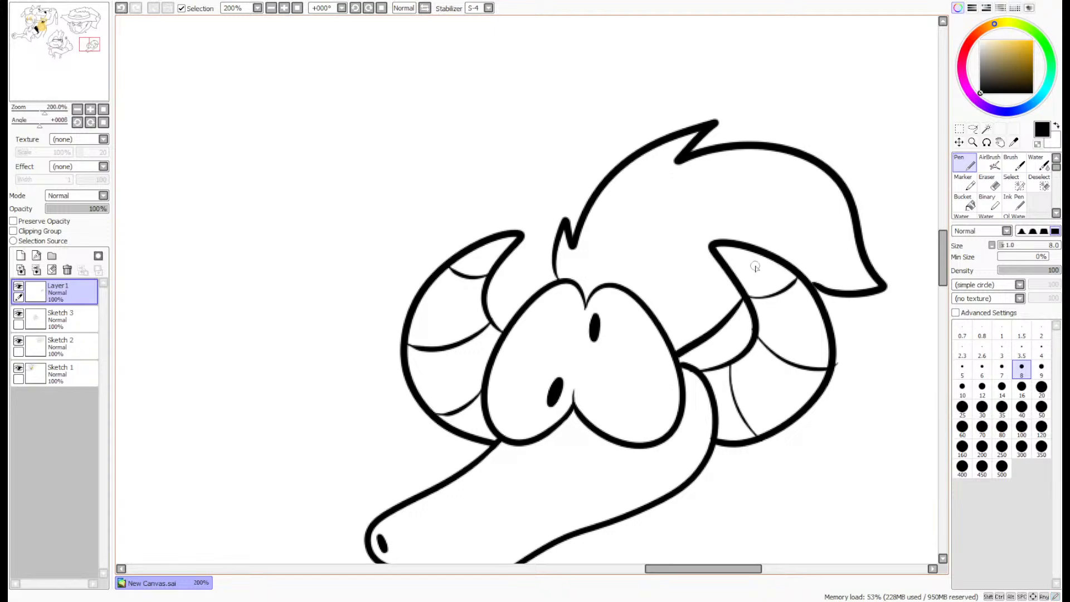
{"action": "key", "text": "ctrl+z"}
{"action": "left_click_drag", "start_coordinate": [811, 278], "coordinate": [801, 216]}
{"action": "key", "text": "ctrl+z"}
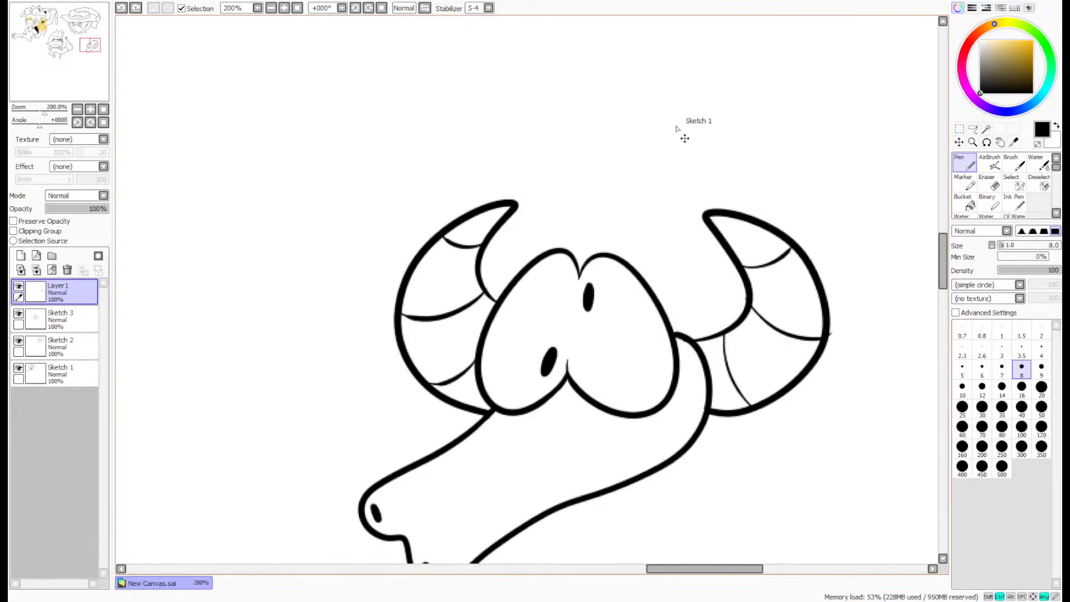
- Draw a large swept-back hair outline with pointed tufts from above the left eye to behind the right horn
{"action": "mouse_move", "coordinate": [524, 207]}
{"action": "left_mouse_down"}
{"action": "mouse_move", "coordinate": [554, 216]}
{"action": "mouse_move", "coordinate": [680, 90]}
{"action": "mouse_move", "coordinate": [829, 146]}
{"action": "mouse_move", "coordinate": [842, 238]}
{"action": "mouse_move", "coordinate": [804, 251]}
{"action": "left_mouse_up"}
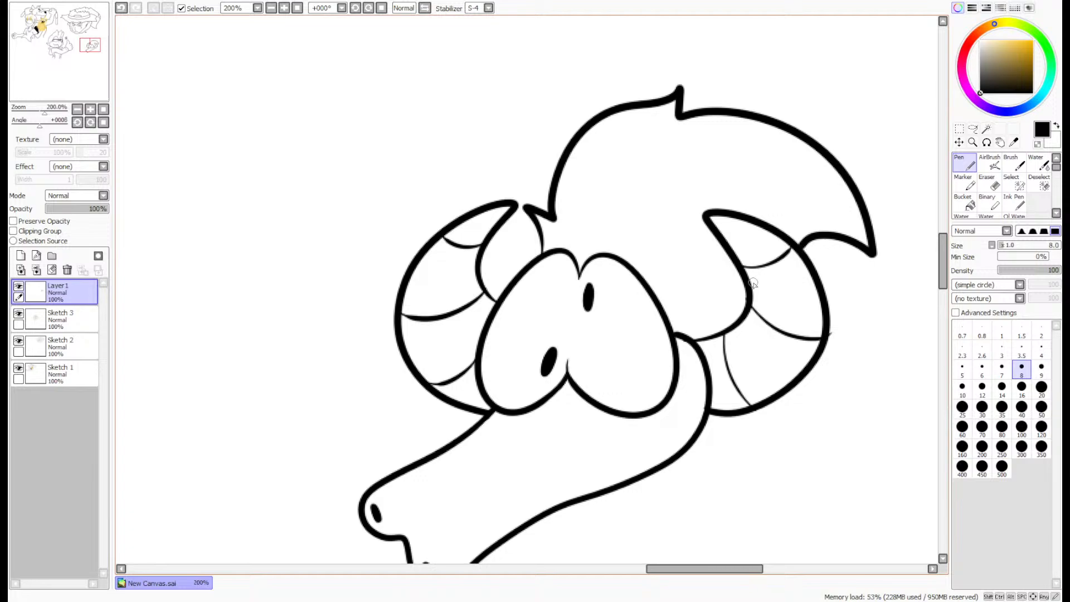
{"action": "left_click_drag", "start_coordinate": [741, 289], "coordinate": [672, 333]}
{"action": "key", "text": "ctrl+z"}
- Erase the ridge line's overshoot beyond the outer edge of the right horn
{"action": "key", "text": "e"}
{"action": "scroll", "coordinate": [824, 339], "scroll_direction": "up", "scroll_amount": 3}
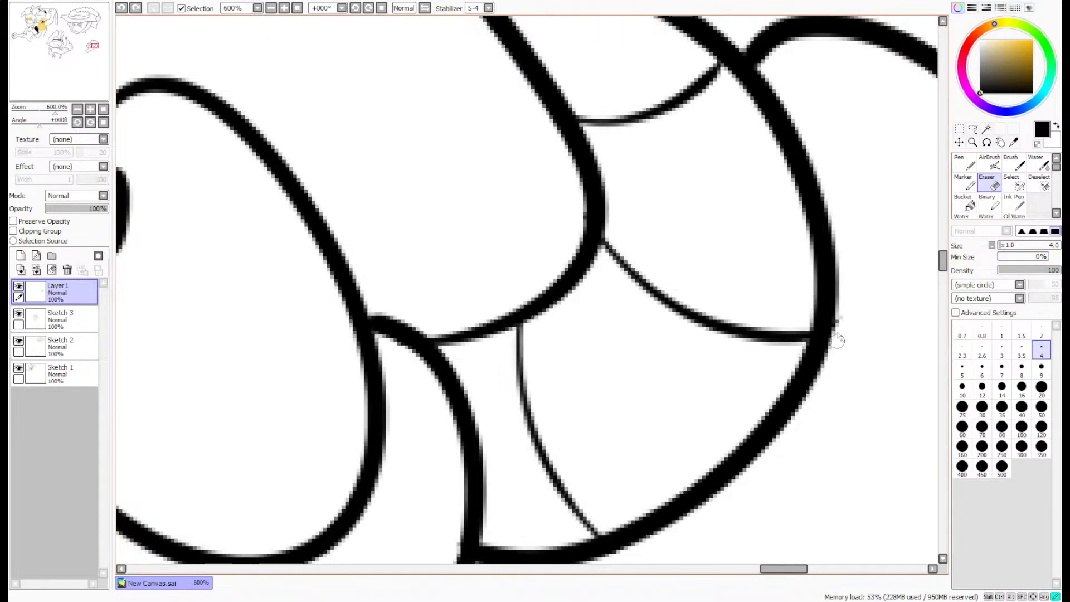
{"action": "scroll", "coordinate": [858, 290], "scroll_direction": "down", "scroll_amount": 3}
- Thicken the thin inner line of the right horn where it joins the head and trim the junction with the Eraser
{"action": "scroll", "coordinate": [866, 282], "scroll_direction": "up", "scroll_amount": 4}
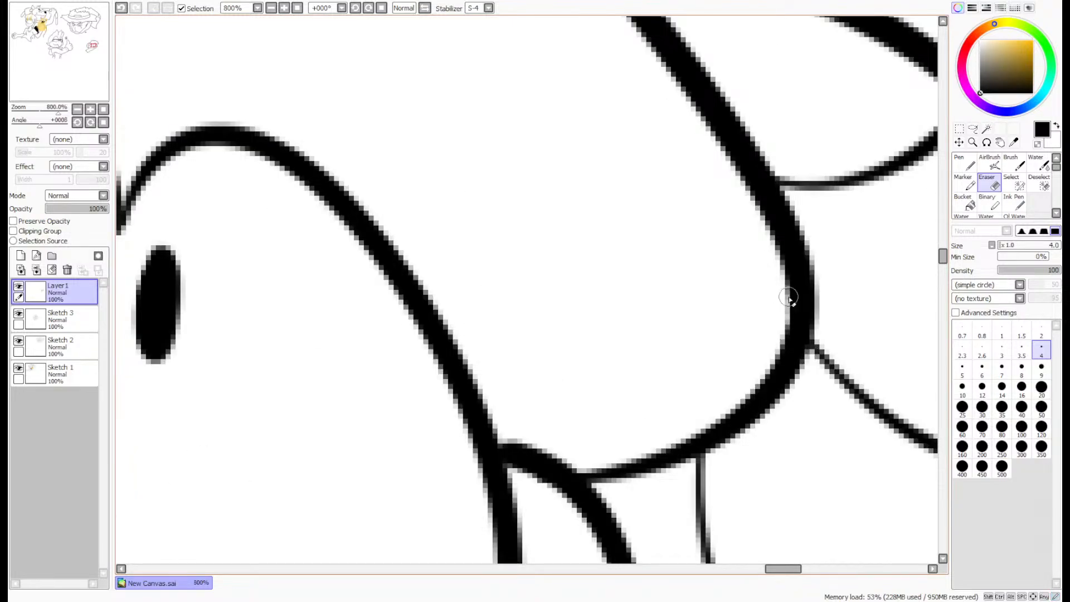
{"action": "key", "text": "n"}
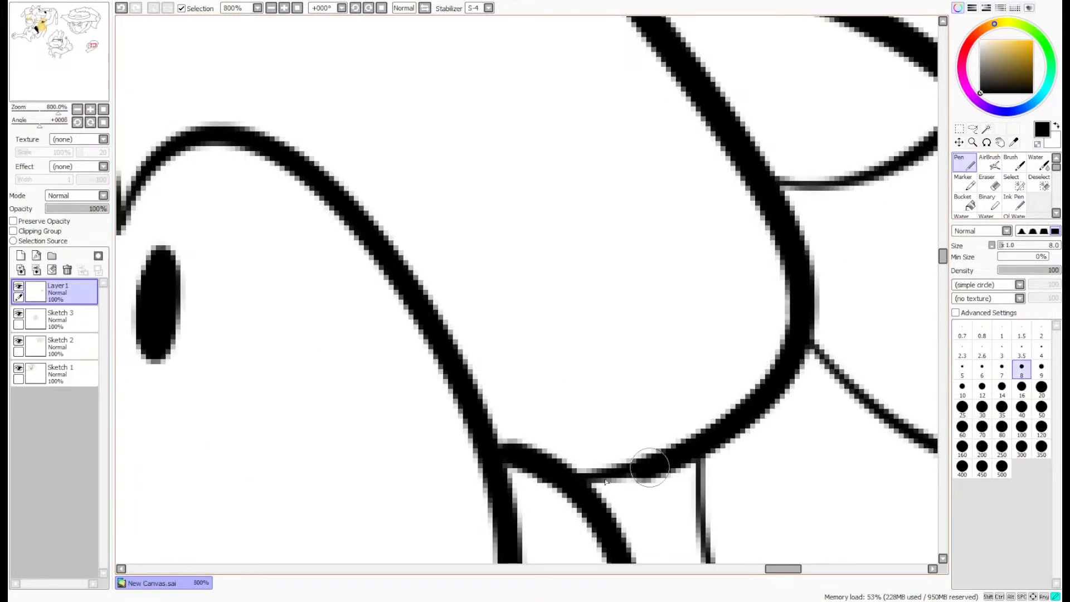
{"action": "key", "text": "e"}
{"action": "scroll", "coordinate": [531, 481], "scroll_direction": "up", "scroll_amount": 2}
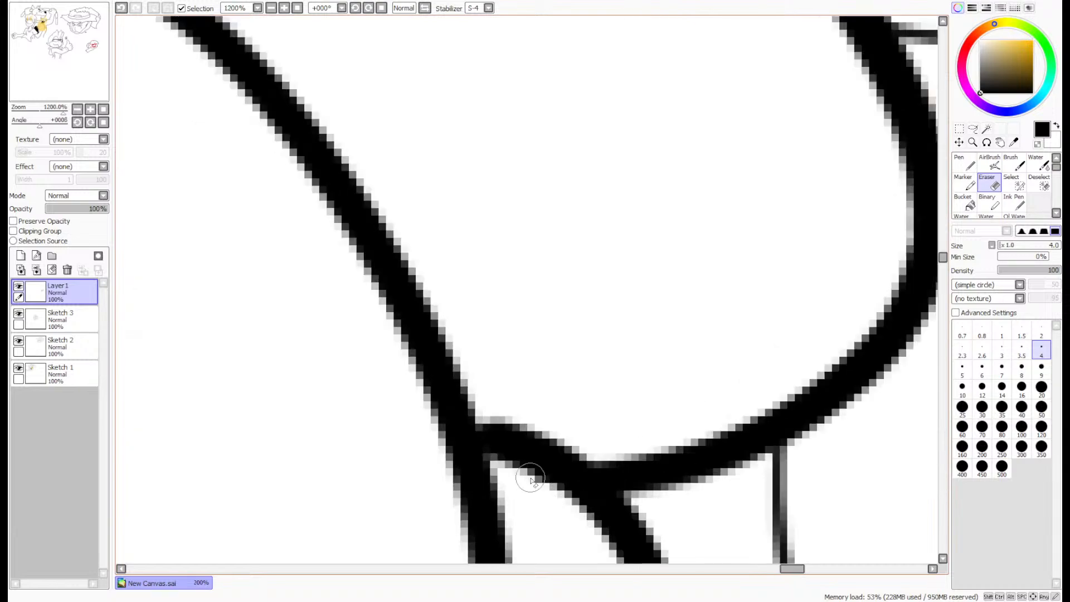
{"action": "scroll", "coordinate": [562, 495], "scroll_direction": "down", "scroll_amount": 5}
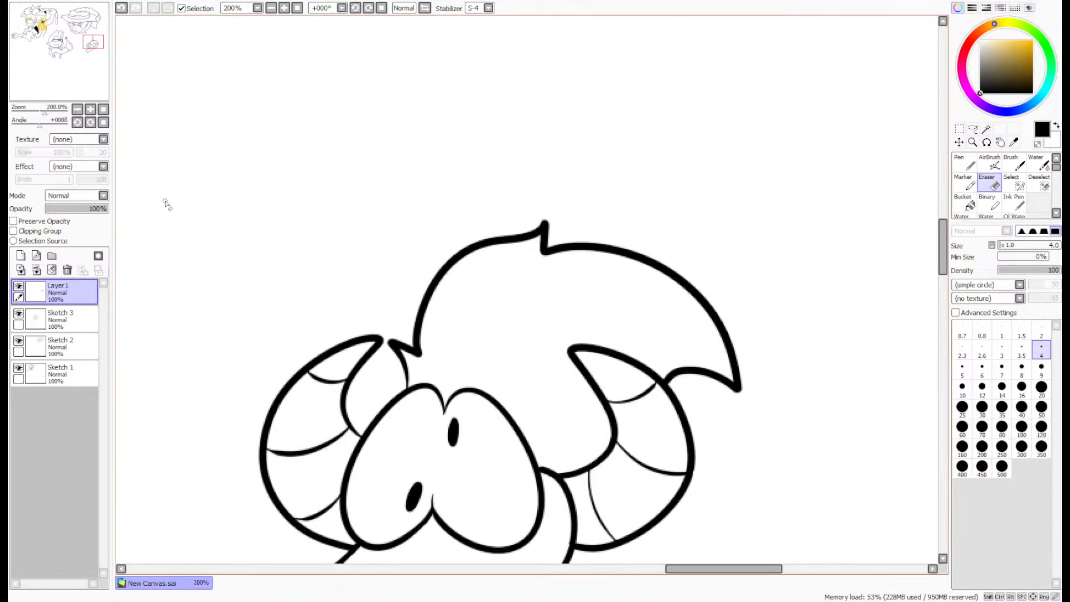
- Thicken the thin line between the small front hair tuft and the left eye with the size 8 Pen
{"action": "scroll", "coordinate": [446, 423], "scroll_direction": "up", "scroll_amount": 4}
{"action": "key", "text": "n"}
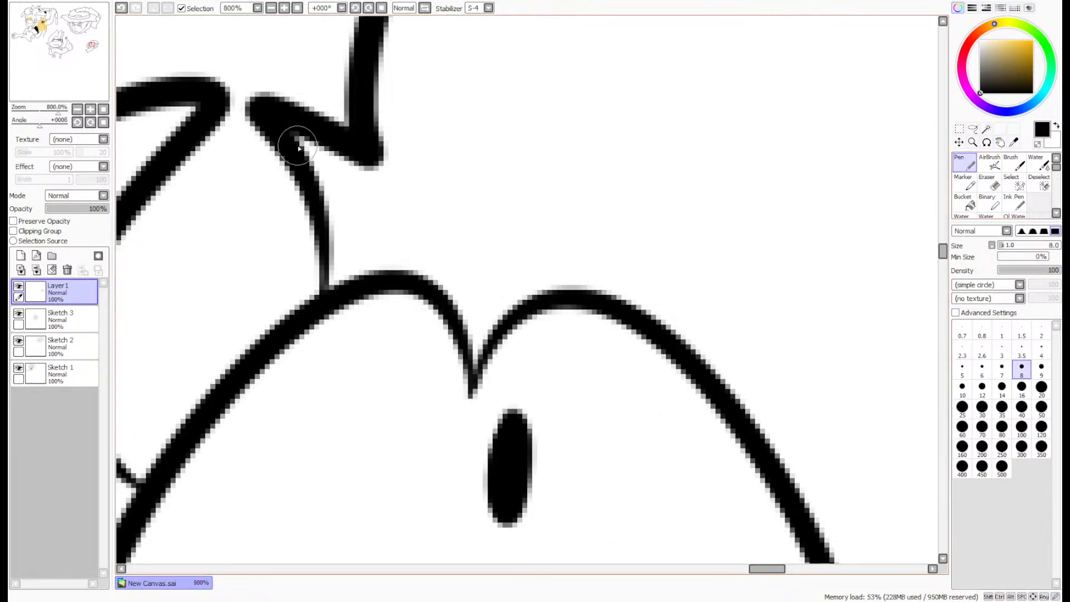
{"action": "left_click_drag", "start_coordinate": [298, 146], "coordinate": [330, 294]}
{"action": "scroll", "coordinate": [355, 234], "scroll_direction": "down", "scroll_amount": 5}
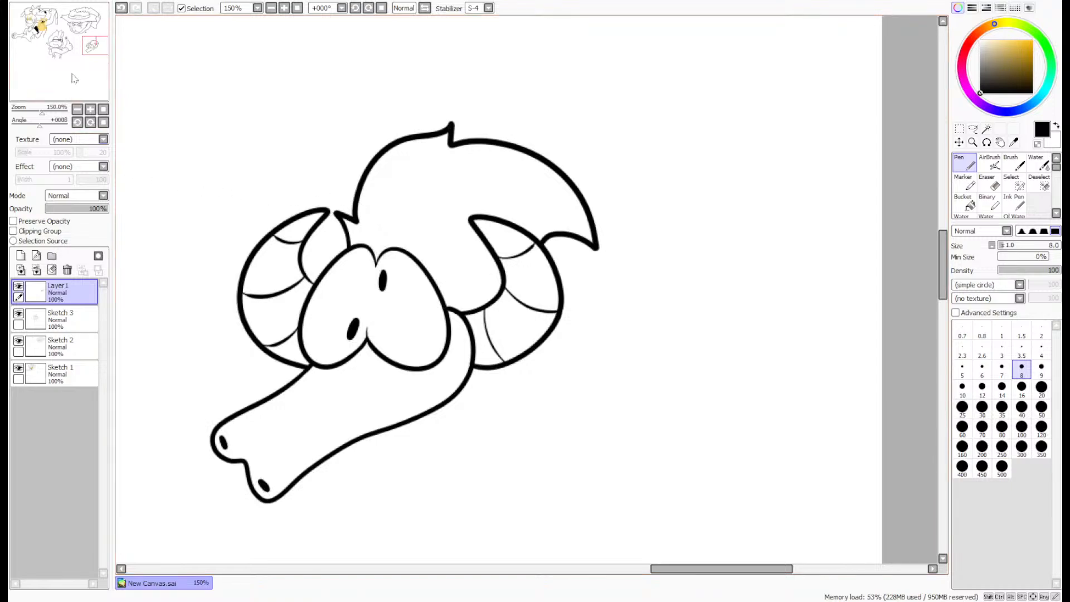
- Try a long S-curved serpent body with a pointed tail below the head, thickening the neck line where it meets the snout
{"action": "left_click_drag", "start_coordinate": [74, 78], "coordinate": [64, 85]}
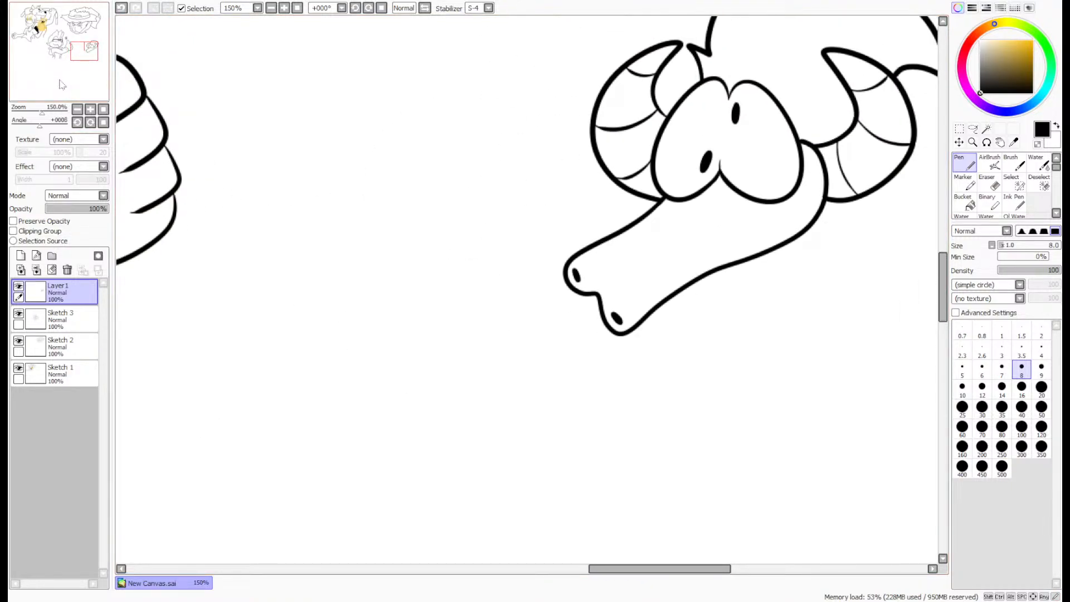
{"action": "scroll", "coordinate": [63, 76], "scroll_direction": "down", "scroll_amount": 2}
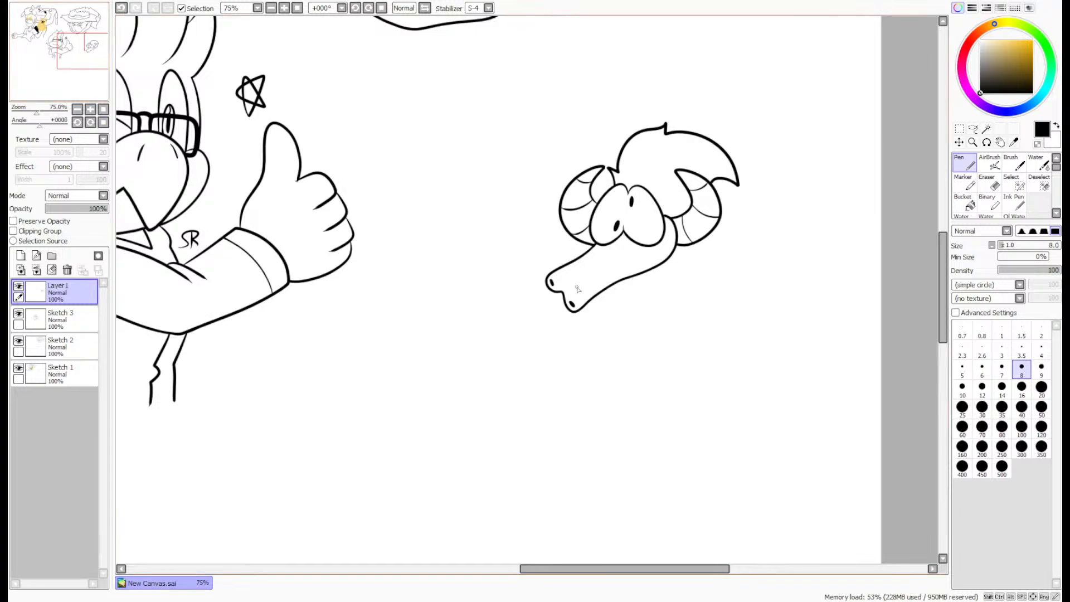
{"action": "left_click_drag", "start_coordinate": [71, 87], "coordinate": [75, 93]}
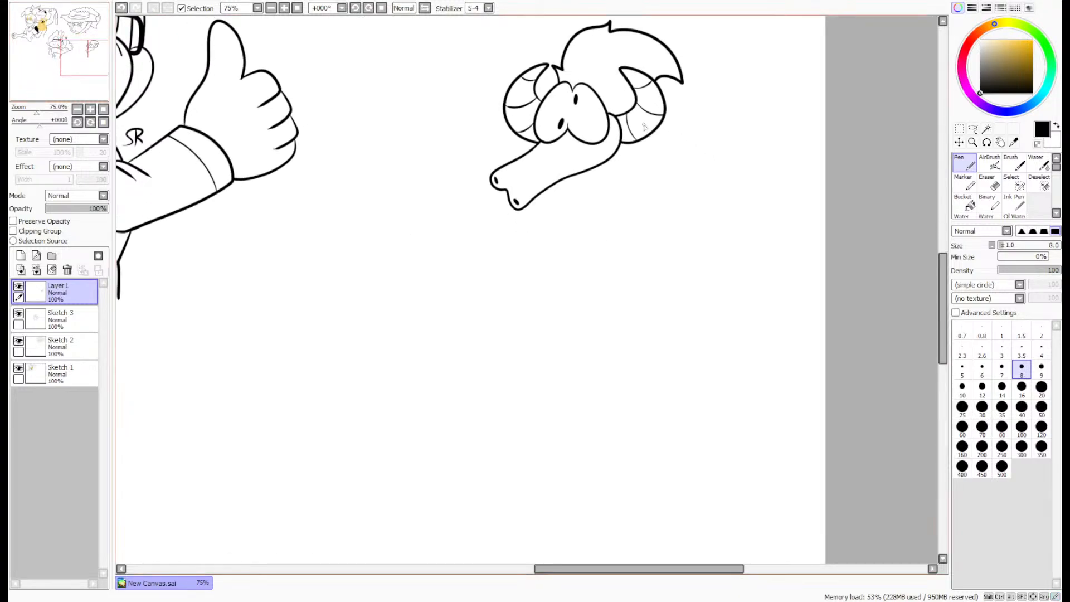
{"action": "mouse_move", "coordinate": [649, 210]}
{"action": "left_mouse_down"}
{"action": "mouse_move", "coordinate": [595, 334]}
{"action": "mouse_move", "coordinate": [464, 385]}
{"action": "mouse_move", "coordinate": [550, 488]}
{"action": "mouse_move", "coordinate": [720, 379]}
{"action": "mouse_move", "coordinate": [756, 516]}
{"action": "mouse_move", "coordinate": [714, 539]}
{"action": "left_mouse_up"}
{"action": "mouse_move", "coordinate": [708, 432]}
{"action": "left_mouse_down"}
{"action": "mouse_move", "coordinate": [473, 515]}
{"action": "mouse_move", "coordinate": [429, 381]}
{"action": "mouse_move", "coordinate": [527, 294]}
{"action": "mouse_move", "coordinate": [600, 252]}
{"action": "mouse_move", "coordinate": [595, 188]}
{"action": "left_mouse_up"}
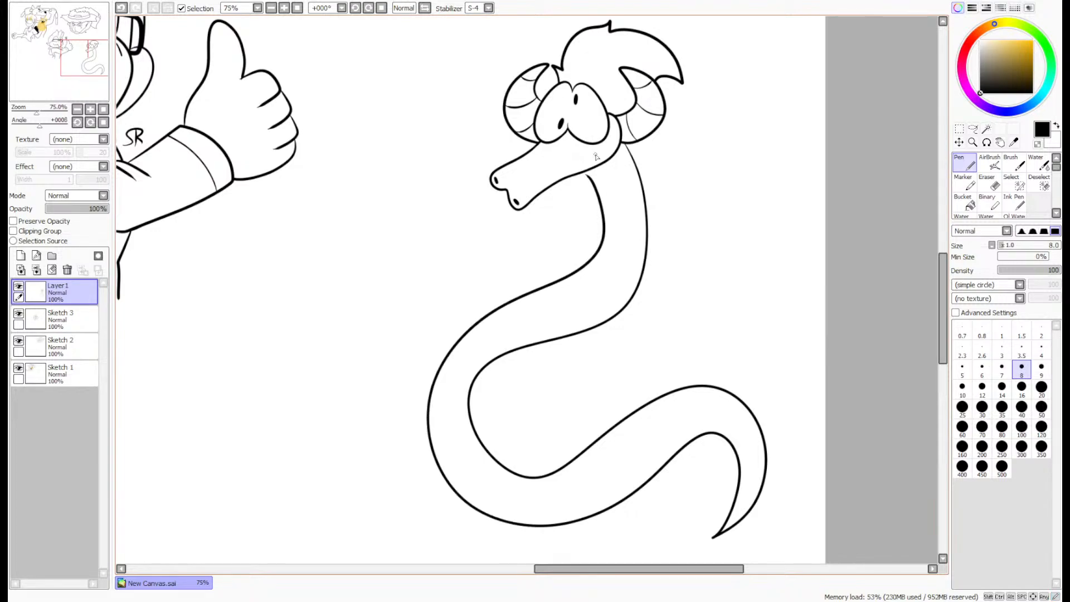
{"action": "scroll", "coordinate": [592, 170], "scroll_direction": "up", "scroll_amount": 6}
{"action": "mouse_move", "coordinate": [543, 187]}
{"action": "left_mouse_down"}
{"action": "mouse_move", "coordinate": [595, 230]}
{"action": "mouse_move", "coordinate": [529, 184]}
{"action": "mouse_move", "coordinate": [592, 230]}
{"action": "mouse_move", "coordinate": [554, 180]}
{"action": "mouse_move", "coordinate": [589, 233]}
{"action": "mouse_move", "coordinate": [542, 181]}
{"action": "mouse_move", "coordinate": [607, 243]}
{"action": "left_mouse_up"}
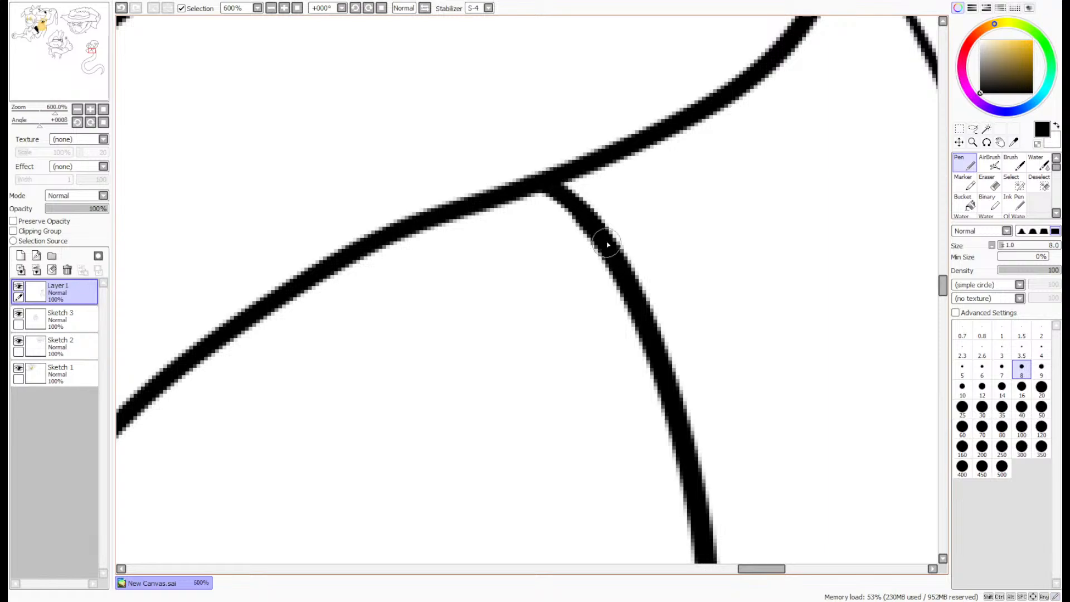
{"action": "scroll", "coordinate": [613, 237], "scroll_direction": "down", "scroll_amount": 6}
{"action": "scroll", "coordinate": [710, 328], "scroll_direction": "down", "scroll_amount": 2}
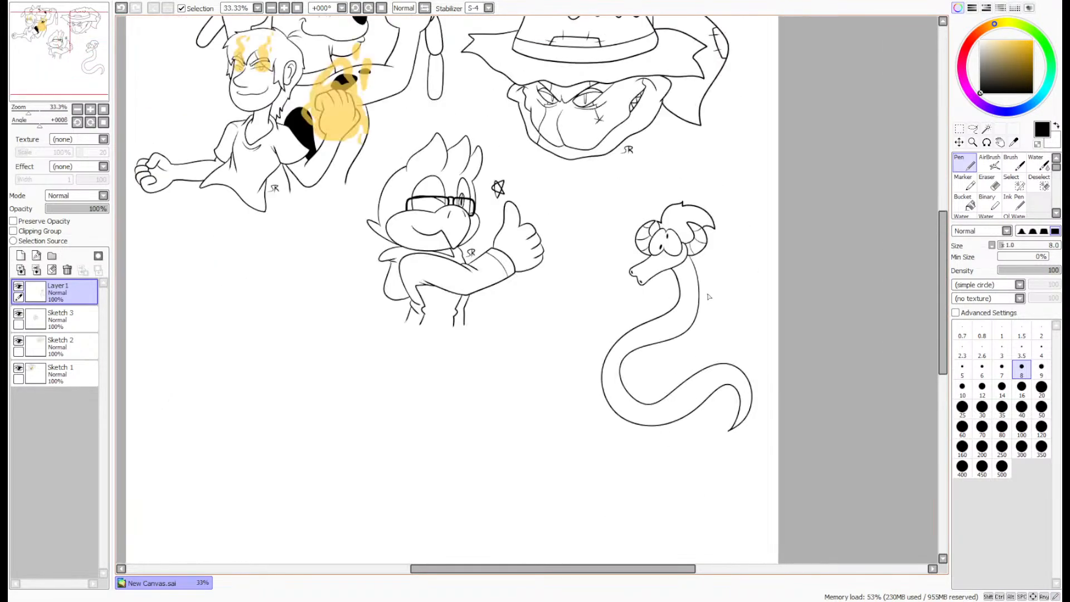
- Undo the serpent body strokes back to the head alone
{"action": "scroll", "coordinate": [710, 411], "scroll_direction": "up", "scroll_amount": 2}
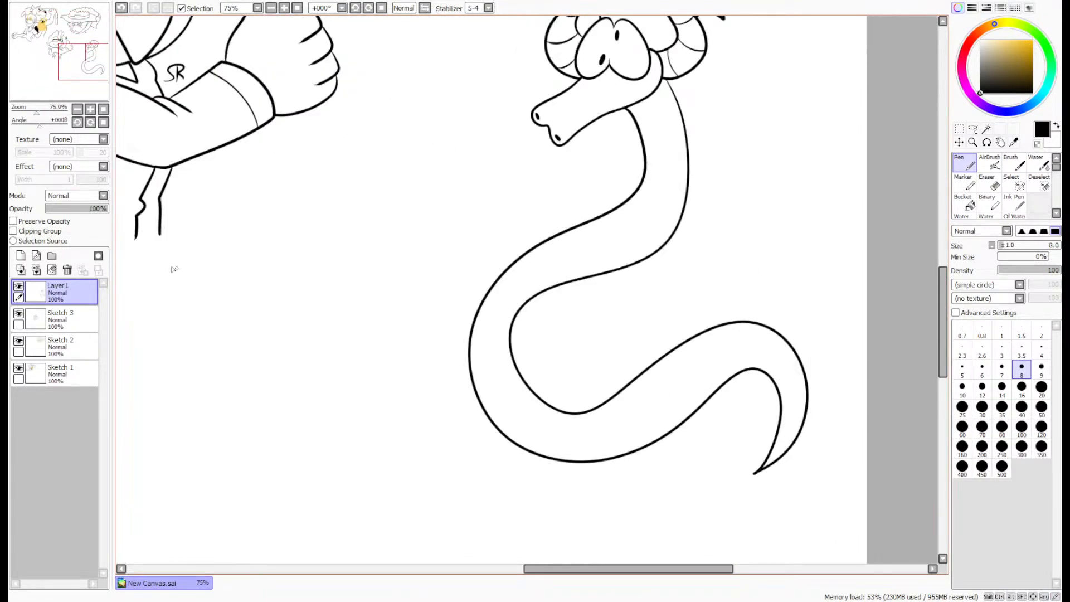
{"action": "key", "text": "ctrl+z"}
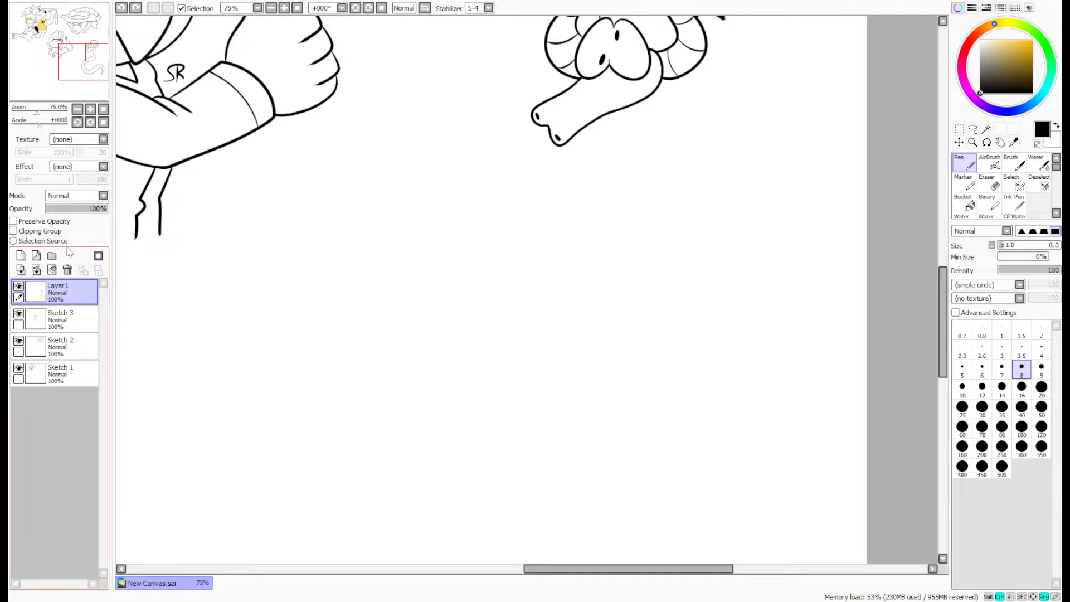
{"action": "left_click", "coordinate": [137, 8]}
{"action": "key", "text": "ctrl+z"}
- Add a new layer and draw the body's back contour as a long S-curve from the right horn toward the tail
{"action": "left_click_drag", "start_coordinate": [70, 68], "coordinate": [74, 65]}
{"action": "left_click", "coordinate": [20, 255]}
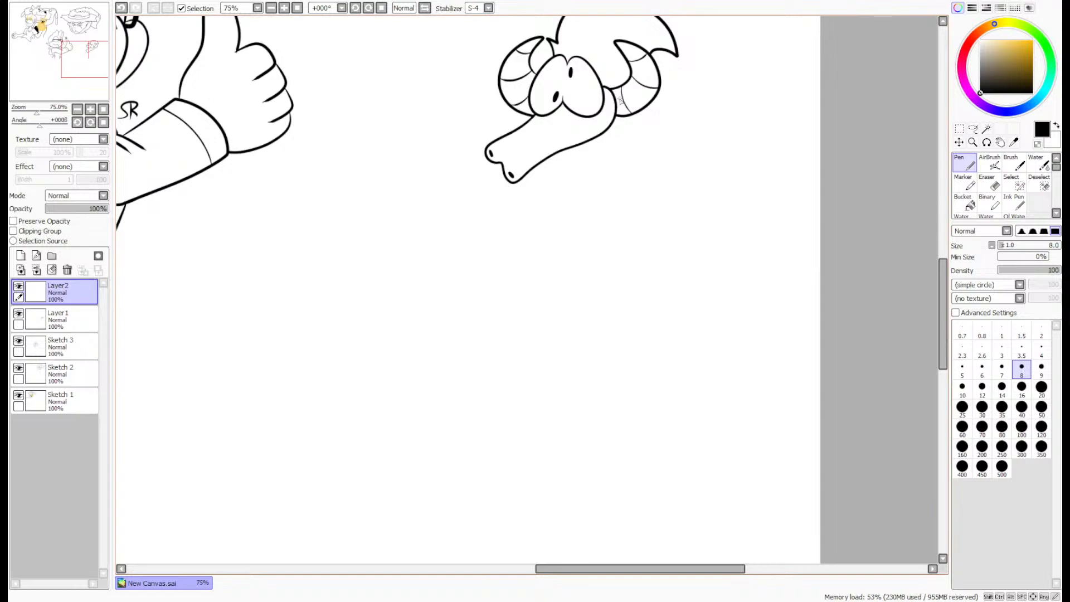
{"action": "mouse_move", "coordinate": [628, 88]}
{"action": "left_mouse_down"}
{"action": "mouse_move", "coordinate": [701, 132]}
{"action": "mouse_move", "coordinate": [721, 334]}
{"action": "mouse_move", "coordinate": [576, 381]}
{"action": "mouse_move", "coordinate": [420, 377]}
{"action": "mouse_move", "coordinate": [616, 463]}
{"action": "left_mouse_up"}
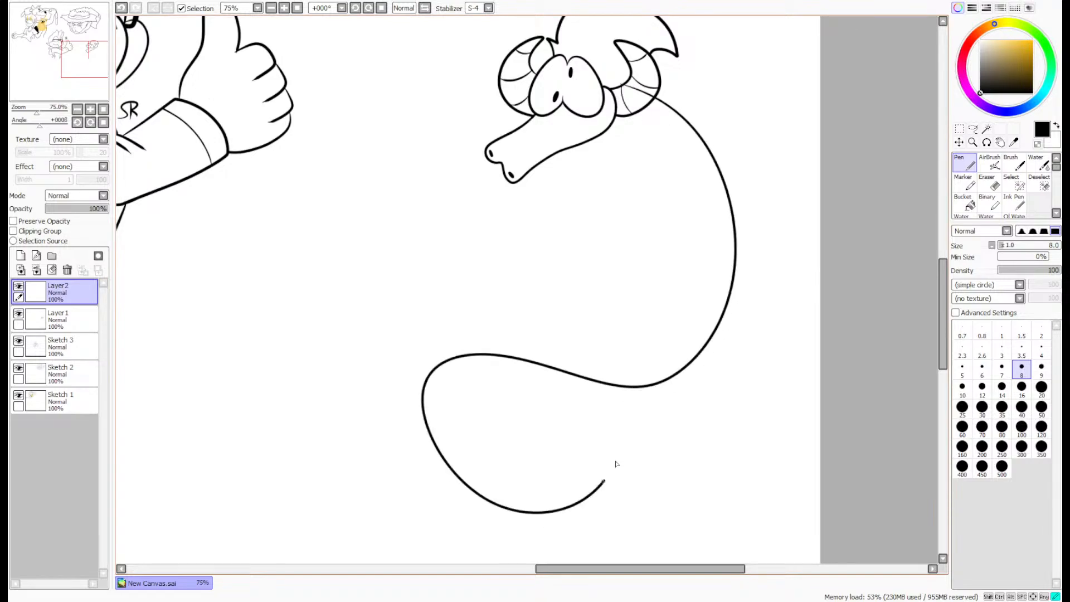
- Draw the body's second contour from under the snout alongside the back line to a pointed tail tip, redoing unsatisfactory strokes
{"action": "mouse_move", "coordinate": [591, 138]}
{"action": "left_mouse_down"}
{"action": "mouse_move", "coordinate": [676, 210]}
{"action": "mouse_move", "coordinate": [629, 334]}
{"action": "mouse_move", "coordinate": [487, 321]}
{"action": "mouse_move", "coordinate": [383, 353]}
{"action": "mouse_move", "coordinate": [404, 509]}
{"action": "mouse_move", "coordinate": [555, 556]}
{"action": "mouse_move", "coordinate": [640, 434]}
{"action": "left_mouse_up"}
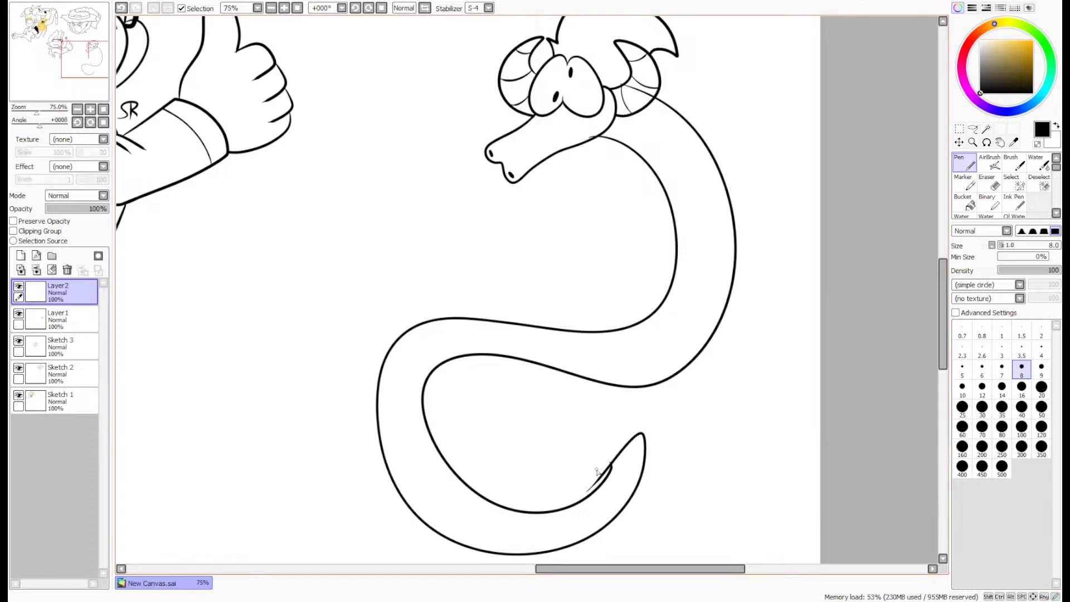
{"action": "key", "text": "ctrl+z"}
{"action": "mouse_move", "coordinate": [681, 224]}
{"action": "left_mouse_down"}
{"action": "mouse_move", "coordinate": [638, 356]}
{"action": "mouse_move", "coordinate": [489, 338]}
{"action": "left_mouse_up"}
{"action": "key", "text": "ctrl+z"}
{"action": "mouse_move", "coordinate": [608, 120]}
{"action": "left_mouse_down"}
{"action": "mouse_move", "coordinate": [655, 278]}
{"action": "mouse_move", "coordinate": [523, 314]}
{"action": "mouse_move", "coordinate": [376, 330]}
{"action": "mouse_move", "coordinate": [375, 492]}
{"action": "mouse_move", "coordinate": [508, 580]}
{"action": "mouse_move", "coordinate": [629, 484]}
{"action": "mouse_move", "coordinate": [607, 432]}
{"action": "mouse_move", "coordinate": [602, 471]}
{"action": "left_mouse_up"}
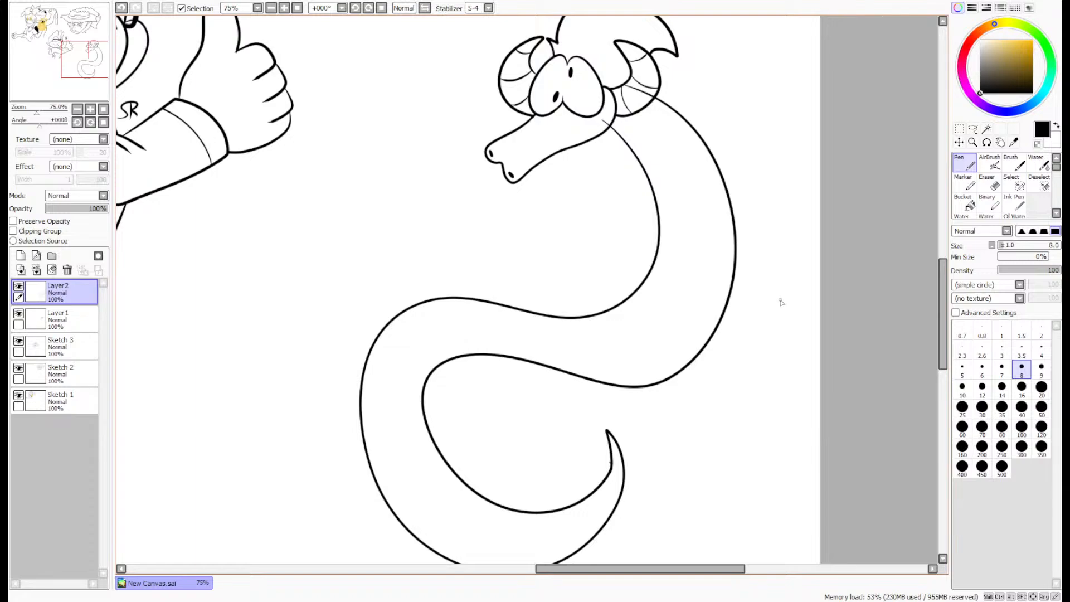
{"action": "key", "text": "ctrl+z"}
{"action": "mouse_move", "coordinate": [581, 132]}
{"action": "left_mouse_down"}
{"action": "mouse_move", "coordinate": [666, 247]}
{"action": "mouse_move", "coordinate": [625, 340]}
{"action": "mouse_move", "coordinate": [514, 319]}
{"action": "mouse_move", "coordinate": [406, 328]}
{"action": "mouse_move", "coordinate": [373, 432]}
{"action": "mouse_move", "coordinate": [450, 540]}
{"action": "mouse_move", "coordinate": [567, 547]}
{"action": "mouse_move", "coordinate": [613, 498]}
{"action": "mouse_move", "coordinate": [613, 450]}
{"action": "mouse_move", "coordinate": [607, 477]}
{"action": "left_mouse_up"}
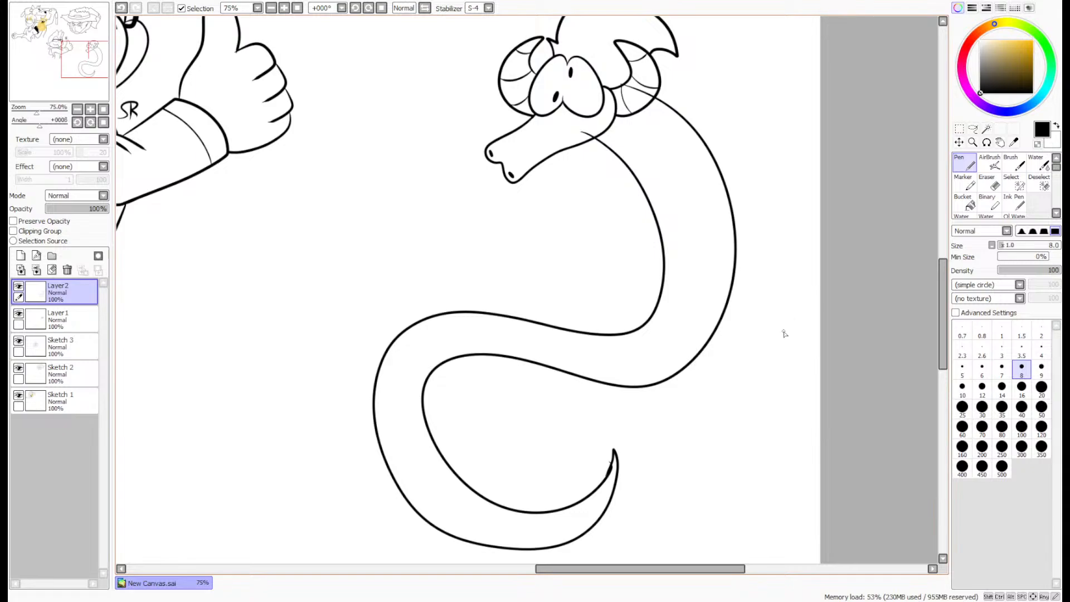
- Erase the messy overlapping section of the tail tip's inner line with the size 4 Eraser
{"action": "left_click", "coordinate": [989, 182]}
{"action": "scroll", "coordinate": [608, 480], "scroll_direction": "up", "scroll_amount": 7}
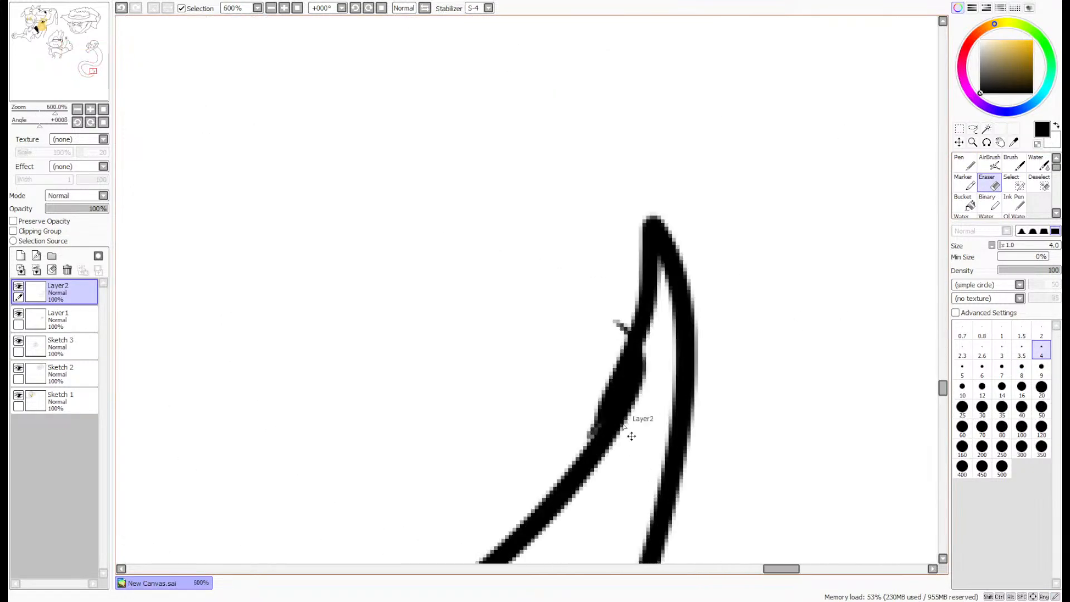
{"action": "mouse_move", "coordinate": [611, 432]}
{"action": "left_mouse_down"}
{"action": "mouse_move", "coordinate": [627, 303]}
{"action": "mouse_move", "coordinate": [642, 332]}
{"action": "mouse_move", "coordinate": [666, 247]}
{"action": "mouse_move", "coordinate": [671, 210]}
{"action": "mouse_move", "coordinate": [654, 172]}
{"action": "mouse_move", "coordinate": [640, 342]}
{"action": "mouse_move", "coordinate": [577, 433]}
{"action": "mouse_move", "coordinate": [606, 411]}
{"action": "mouse_move", "coordinate": [600, 470]}
{"action": "mouse_move", "coordinate": [618, 304]}
{"action": "left_mouse_up"}
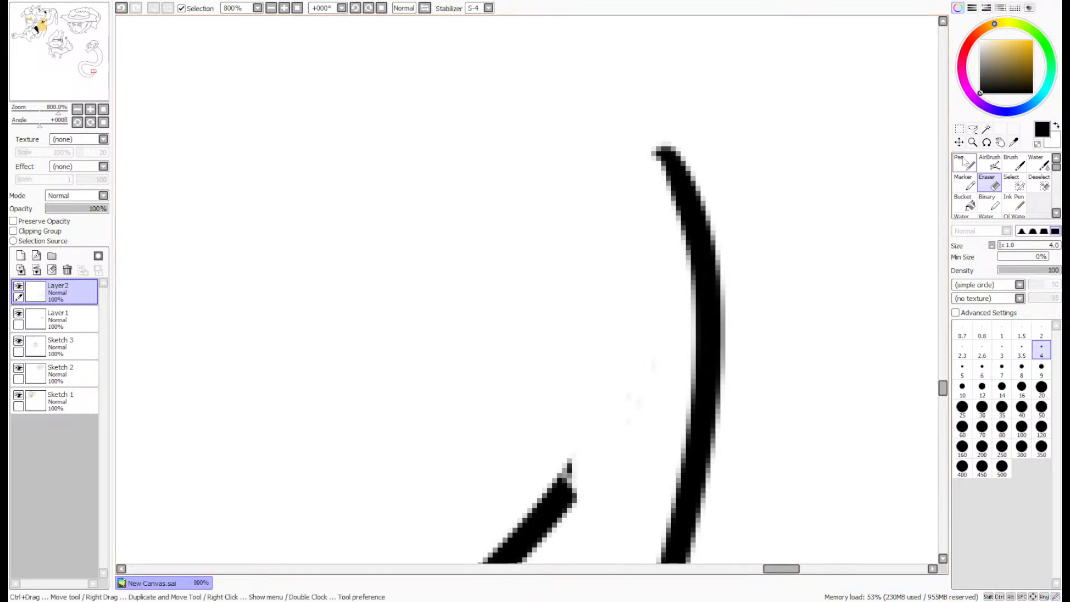
- Redraw the tail tip's inner edge with the size 8 Pen, joining the pointed tip smoothly to the inner body contour
{"action": "key", "text": "n"}
{"action": "mouse_move", "coordinate": [660, 150]}
{"action": "left_mouse_down"}
{"action": "mouse_move", "coordinate": [627, 320]}
{"action": "mouse_move", "coordinate": [535, 518]}
{"action": "left_mouse_up"}
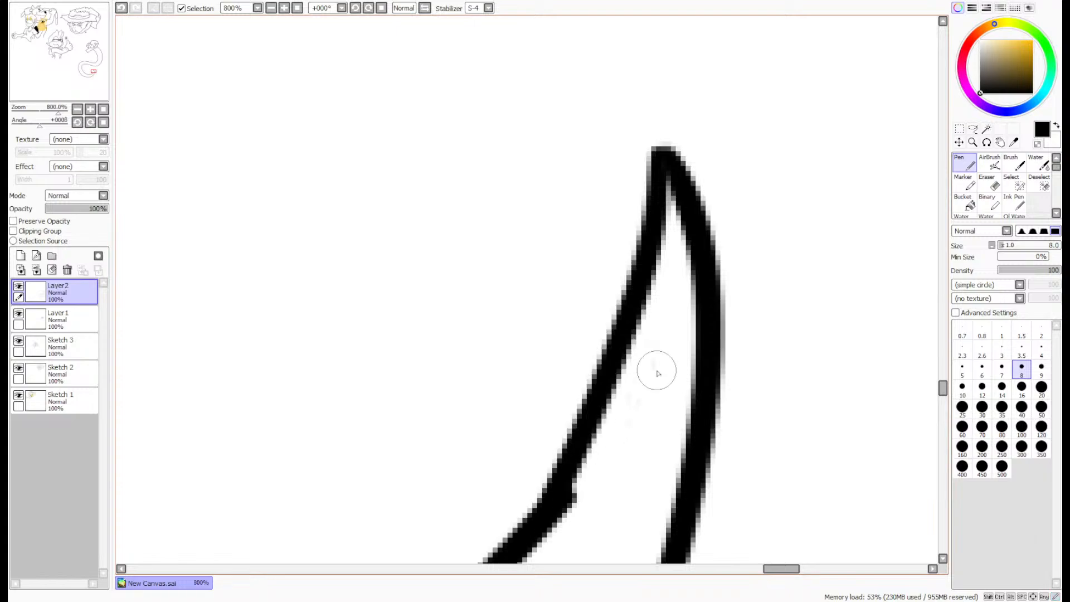
{"action": "key", "text": "ctrl+z"}
{"action": "mouse_move", "coordinate": [661, 149]}
{"action": "left_mouse_down"}
{"action": "mouse_move", "coordinate": [644, 313]}
{"action": "mouse_move", "coordinate": [558, 490]}
{"action": "left_mouse_up"}
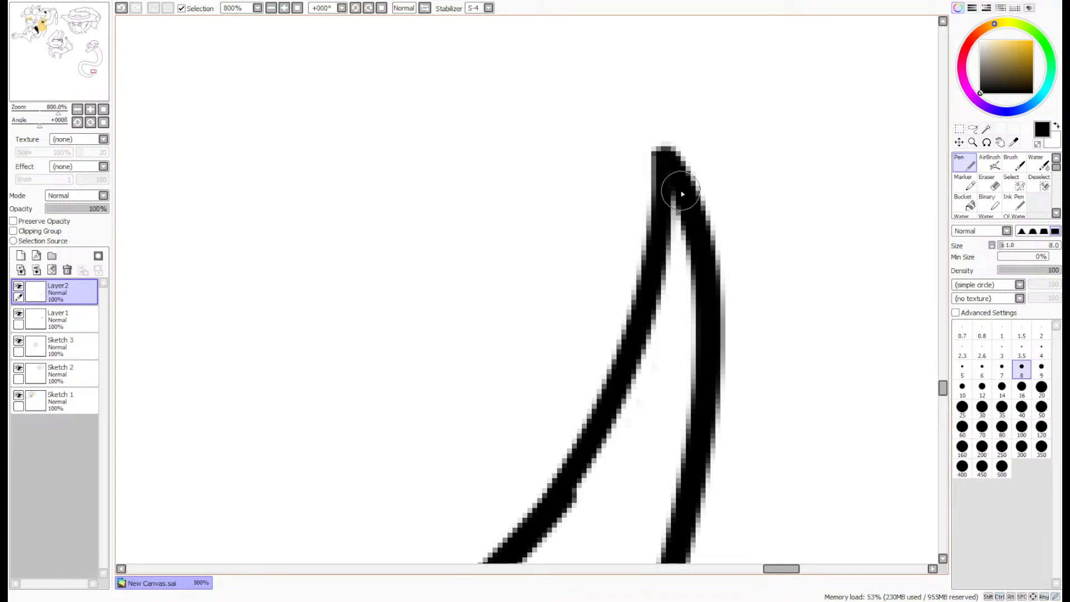
{"action": "mouse_move", "coordinate": [662, 243]}
{"action": "left_mouse_down"}
{"action": "mouse_move", "coordinate": [596, 464]}
{"action": "mouse_move", "coordinate": [563, 479]}
{"action": "left_mouse_up"}
{"action": "key", "text": "ctrl+z"}
{"action": "left_click_drag", "start_coordinate": [659, 239], "coordinate": [549, 520]}
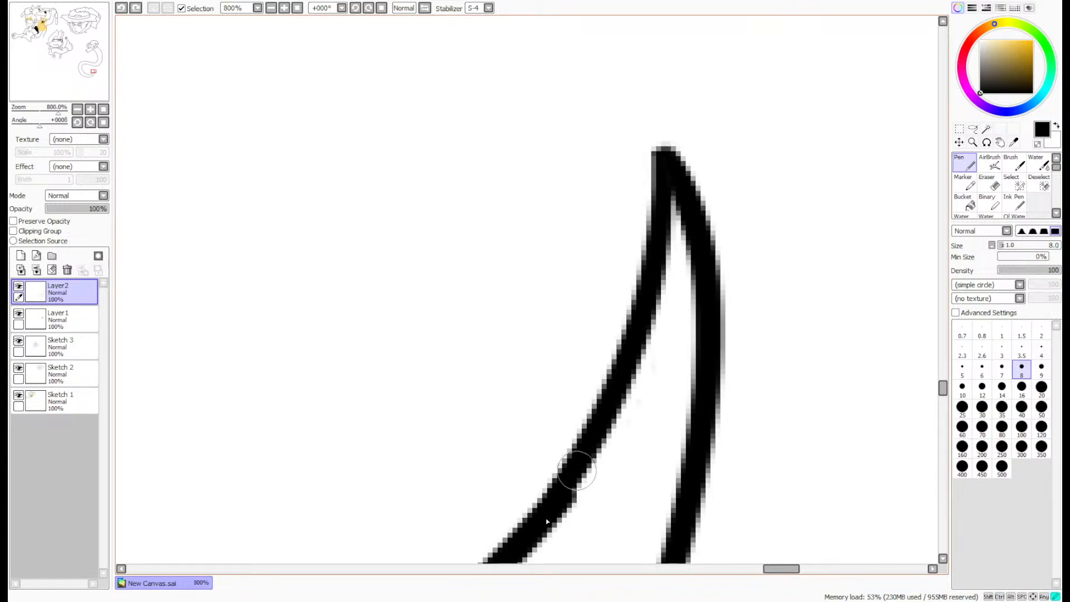
{"action": "left_click_drag", "start_coordinate": [619, 386], "coordinate": [559, 521]}
{"action": "key", "text": "ctrl+z"}
{"action": "left_click_drag", "start_coordinate": [619, 382], "coordinate": [546, 525]}
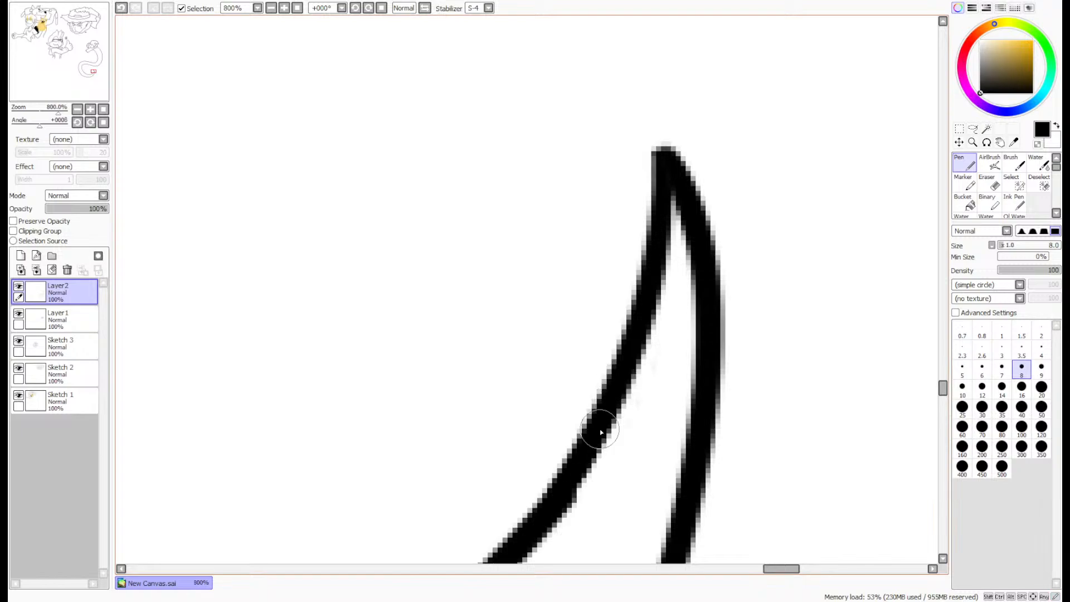
{"action": "left_click_drag", "start_coordinate": [600, 429], "coordinate": [556, 489]}
{"action": "scroll", "coordinate": [555, 489], "scroll_direction": "down", "scroll_amount": 8}
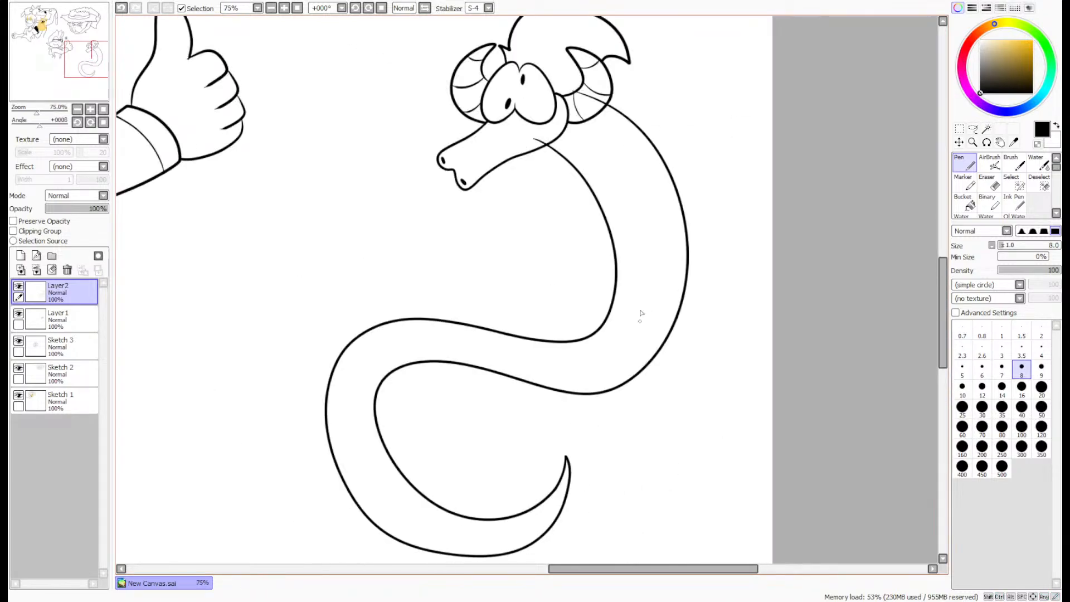
- Try a belly line running along the inside of the body from the neck down to the lower curve, undoing each attempt
{"action": "scroll", "coordinate": [588, 103], "scroll_direction": "up", "scroll_amount": 1}
{"action": "scroll", "coordinate": [592, 142], "scroll_direction": "down", "scroll_amount": 1}
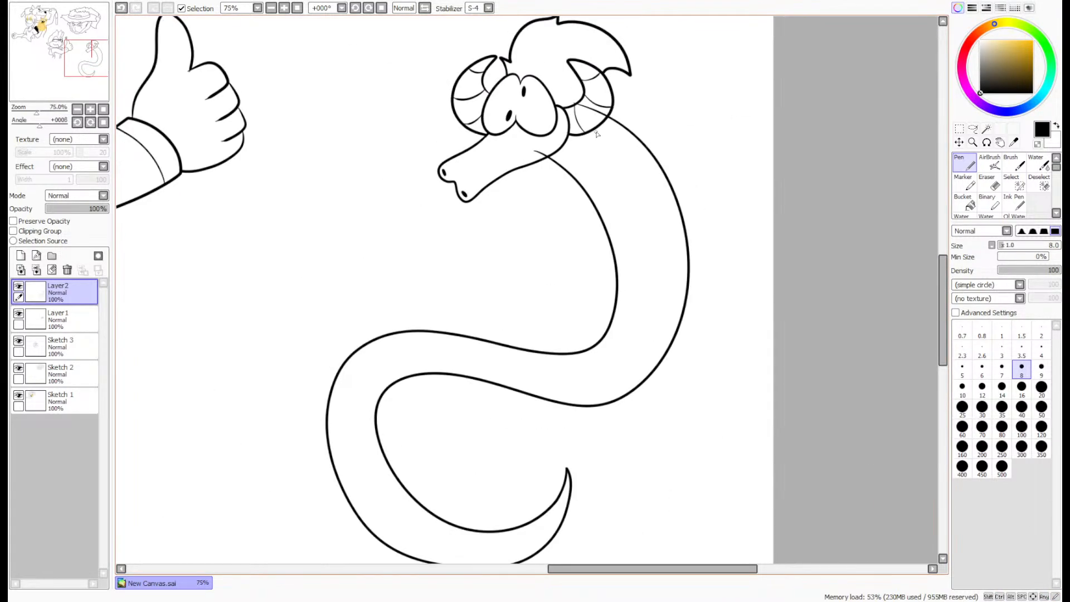
{"action": "mouse_move", "coordinate": [615, 166]}
{"action": "left_mouse_down"}
{"action": "mouse_move", "coordinate": [637, 255]}
{"action": "mouse_move", "coordinate": [626, 346]}
{"action": "left_mouse_up"}
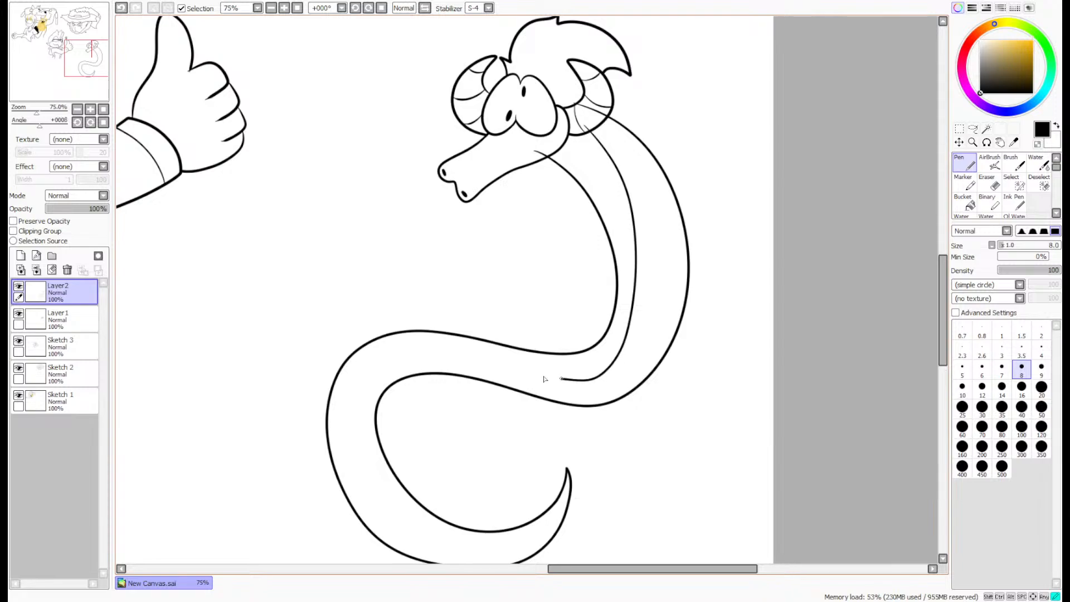
{"action": "left_click_drag", "start_coordinate": [356, 418], "coordinate": [393, 525]}
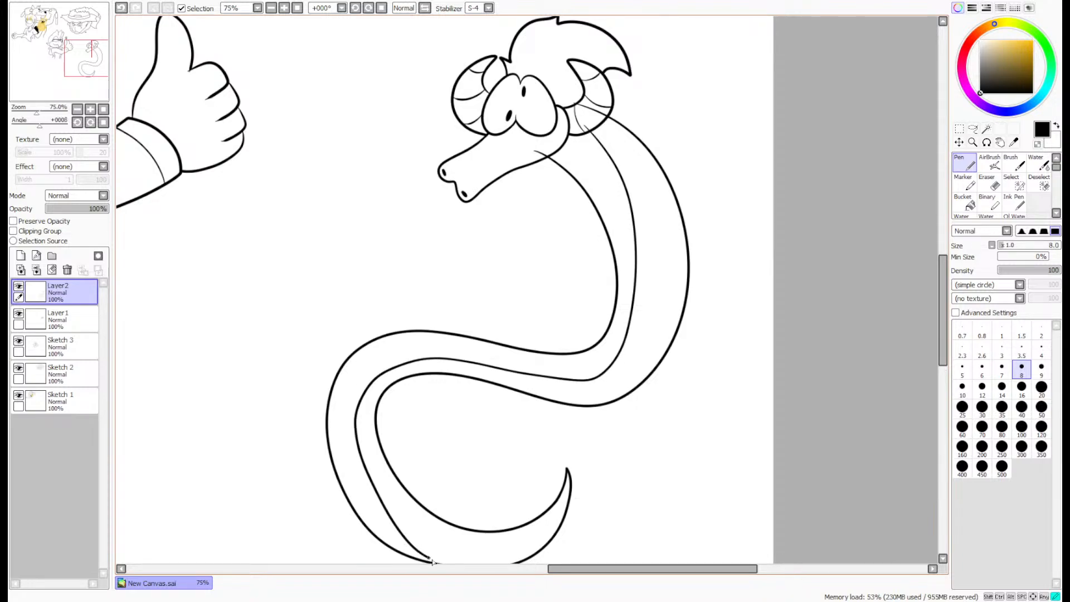
{"action": "key", "text": "ctrl+z"}
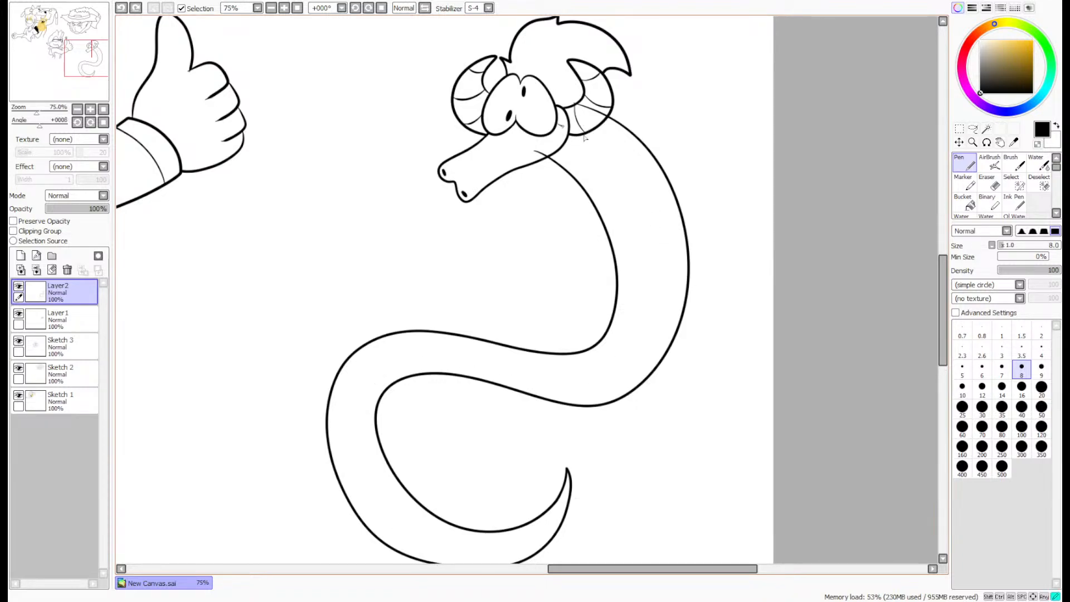
{"action": "mouse_move", "coordinate": [560, 124]}
{"action": "left_mouse_down"}
{"action": "mouse_move", "coordinate": [645, 319]}
{"action": "mouse_move", "coordinate": [523, 375]}
{"action": "mouse_move", "coordinate": [393, 358]}
{"action": "mouse_move", "coordinate": [369, 484]}
{"action": "mouse_move", "coordinate": [427, 530]}
{"action": "left_mouse_up"}
{"action": "key", "text": "ctrl+z"}
- Lasso and cut the neck line ends overlapping the right horn and snout, and merge the body layer down into Layer1
{"action": "scroll", "coordinate": [731, 228], "scroll_direction": "down", "scroll_amount": 4}
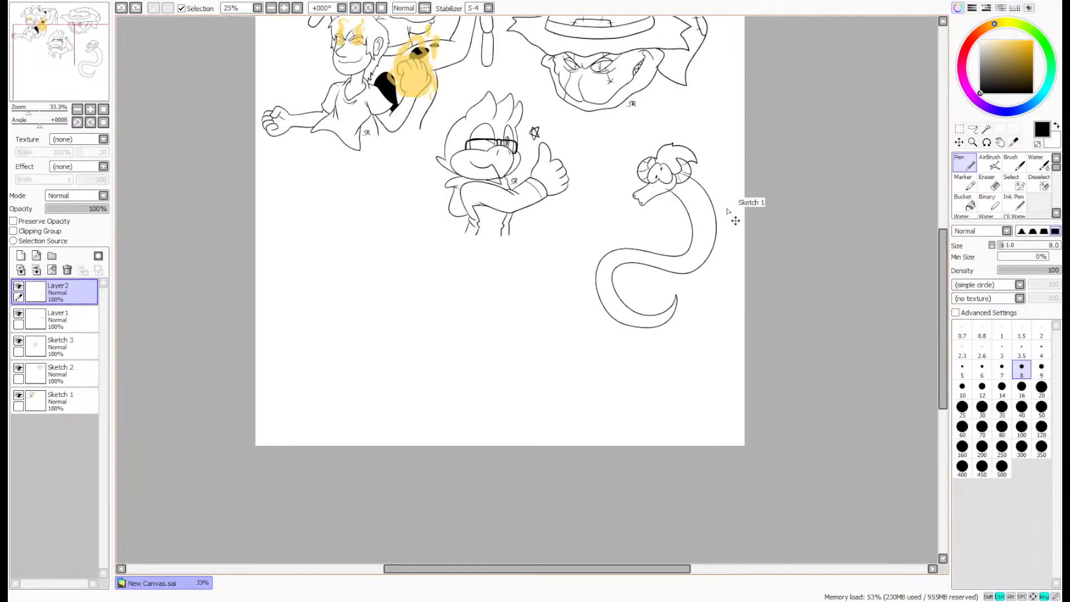
{"action": "scroll", "coordinate": [716, 222], "scroll_direction": "up", "scroll_amount": 7}
{"action": "scroll", "coordinate": [713, 222], "scroll_direction": "up", "scroll_amount": 1}
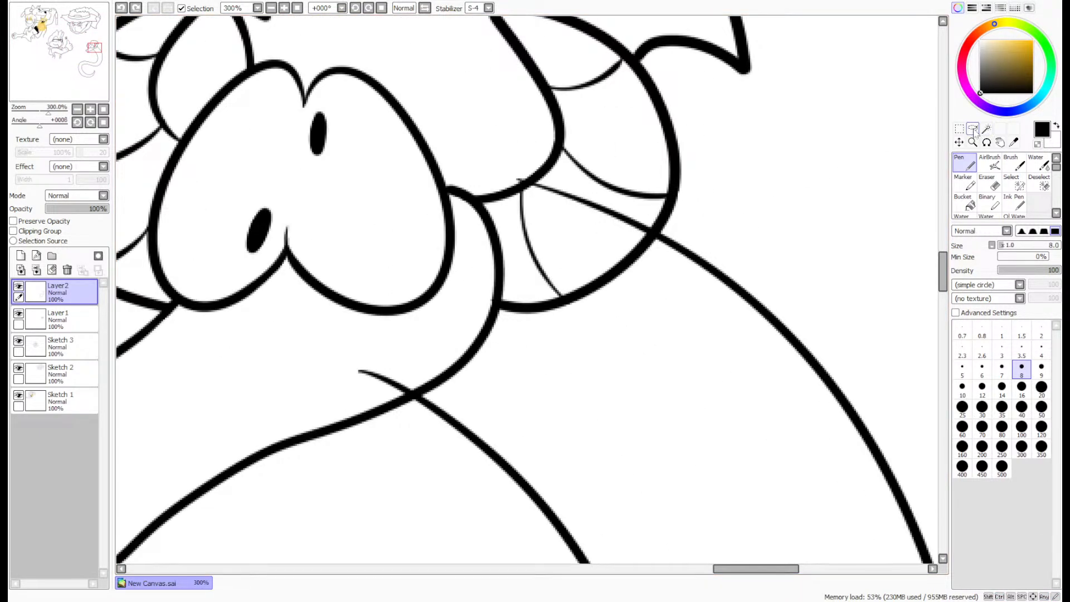
{"action": "left_click", "coordinate": [972, 129]}
{"action": "mouse_move", "coordinate": [456, 109]}
{"action": "left_mouse_down"}
{"action": "mouse_move", "coordinate": [648, 116]}
{"action": "mouse_move", "coordinate": [668, 198]}
{"action": "mouse_move", "coordinate": [643, 243]}
{"action": "mouse_move", "coordinate": [506, 337]}
{"action": "left_mouse_up"}
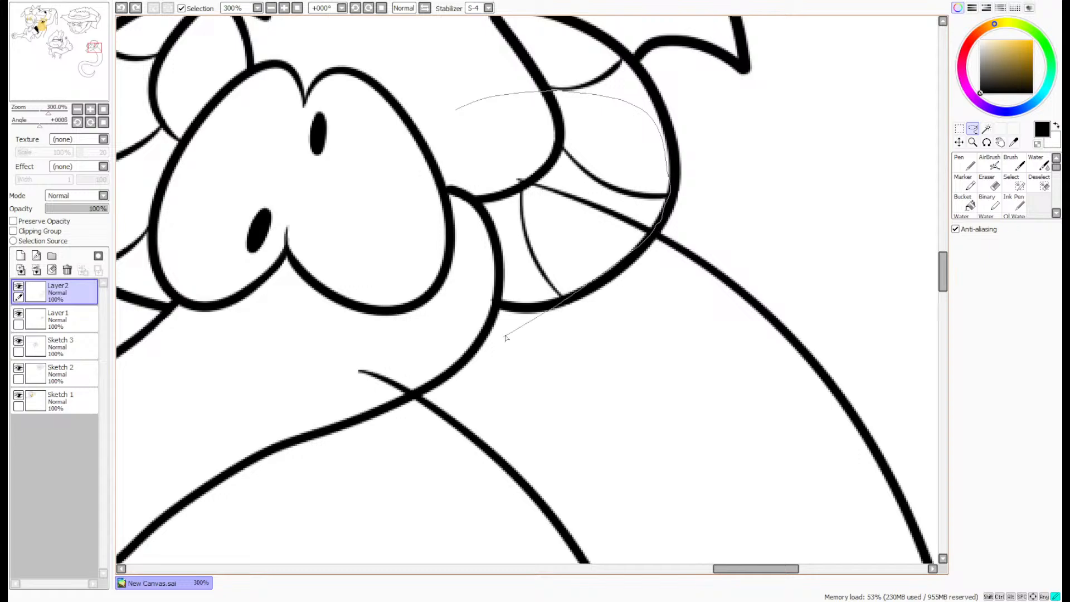
{"action": "left_click_drag", "start_coordinate": [396, 397], "coordinate": [443, 216]}
{"action": "key", "text": "ctrl+x"}
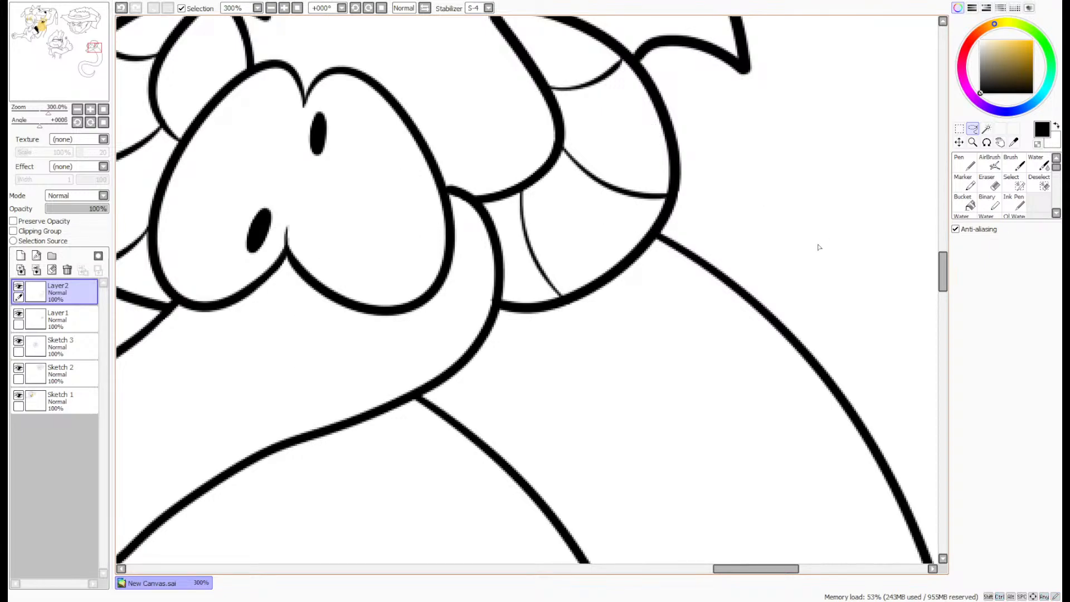
{"action": "scroll", "coordinate": [841, 223], "scroll_direction": "down", "scroll_amount": 5}
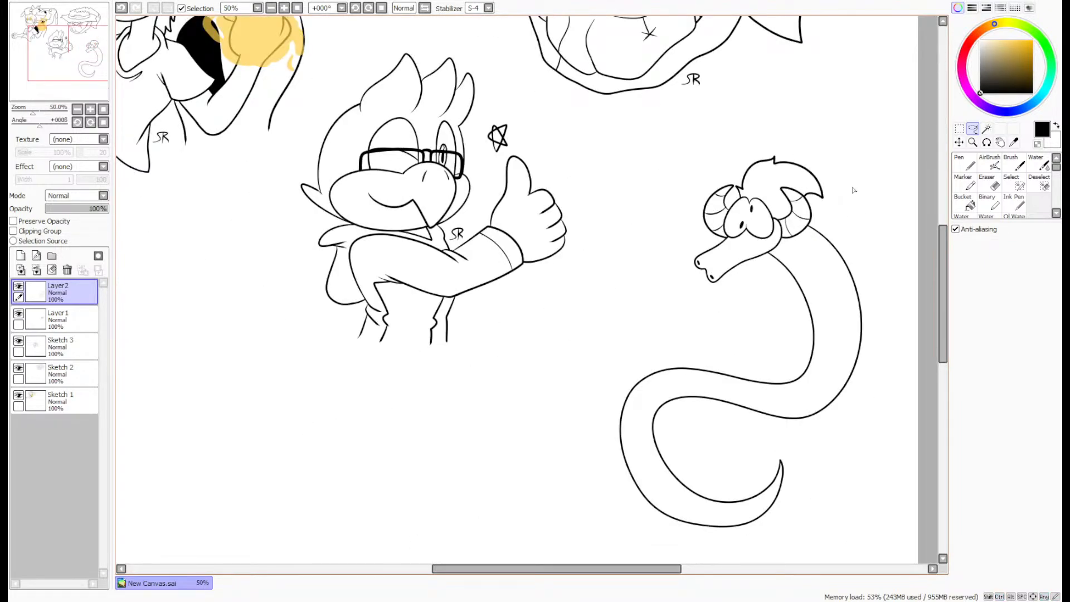
{"action": "left_click", "coordinate": [37, 270]}
- Draw a large wing with a jagged, pointed lower edge rising from the back of the neck on a new layer, redrawing it once
{"action": "left_click_drag", "start_coordinate": [73, 82], "coordinate": [100, 76]}
{"action": "scroll", "coordinate": [577, 337], "scroll_direction": "up", "scroll_amount": 3}
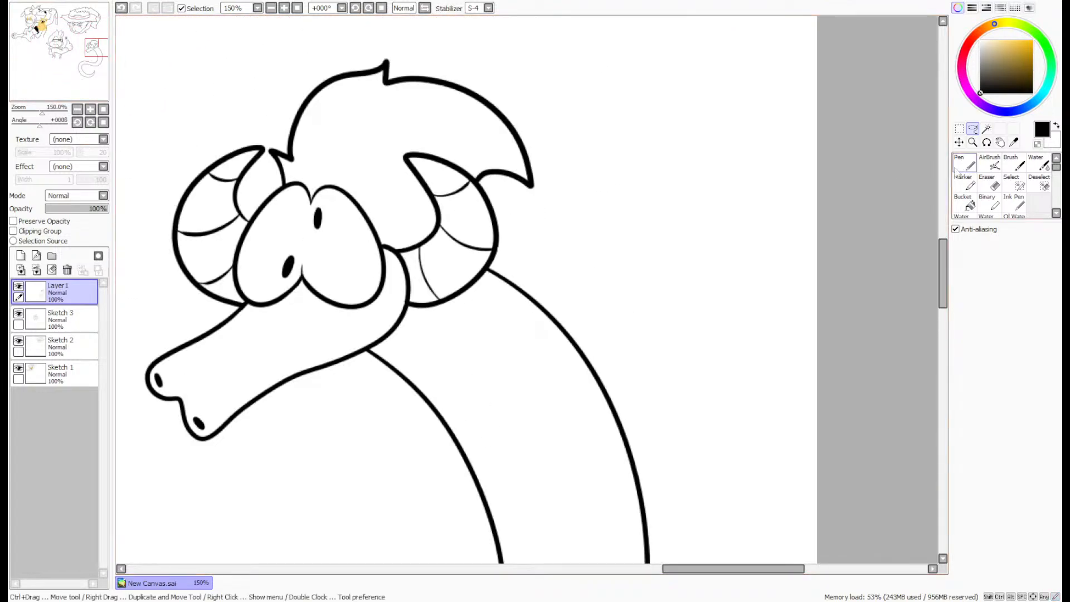
{"action": "key", "text": "n"}
{"action": "mouse_move", "coordinate": [564, 326]}
{"action": "left_mouse_down"}
{"action": "mouse_move", "coordinate": [740, 220]}
{"action": "mouse_move", "coordinate": [804, 348]}
{"action": "mouse_move", "coordinate": [719, 288]}
{"action": "mouse_move", "coordinate": [707, 371]}
{"action": "mouse_move", "coordinate": [644, 315]}
{"action": "mouse_move", "coordinate": [599, 365]}
{"action": "left_mouse_up"}
{"action": "key", "text": "ctrl+z"}
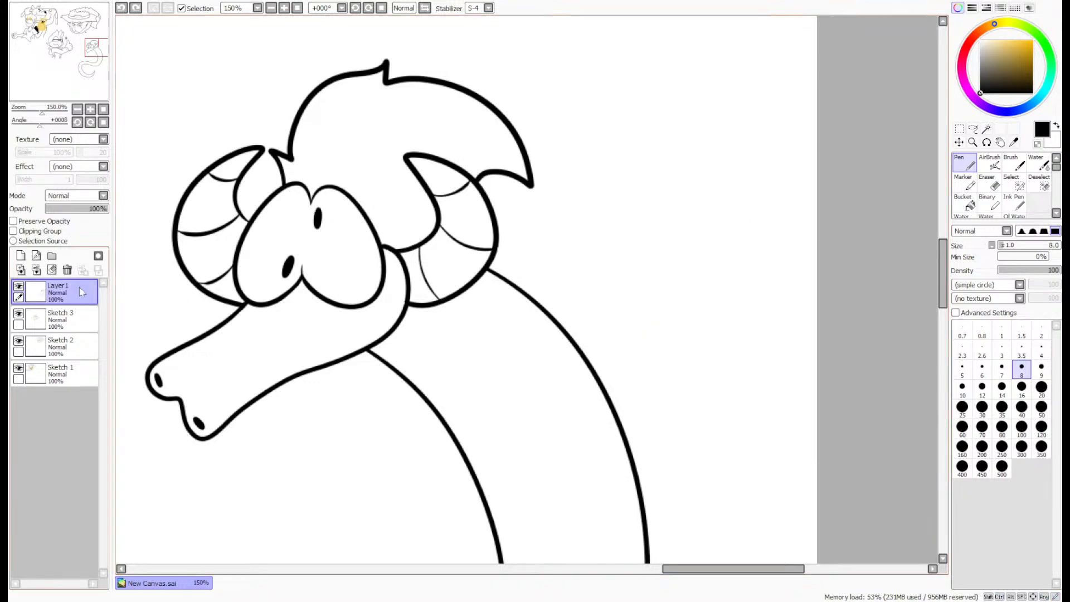
{"action": "left_click", "coordinate": [20, 255]}
{"action": "mouse_move", "coordinate": [499, 311]}
{"action": "left_mouse_down"}
{"action": "mouse_move", "coordinate": [578, 224]}
{"action": "mouse_move", "coordinate": [669, 160]}
{"action": "mouse_move", "coordinate": [787, 370]}
{"action": "mouse_move", "coordinate": [748, 301]}
{"action": "mouse_move", "coordinate": [690, 244]}
{"action": "mouse_move", "coordinate": [675, 345]}
{"action": "mouse_move", "coordinate": [621, 240]}
{"action": "left_mouse_up"}
{"action": "left_click_drag", "start_coordinate": [598, 287], "coordinate": [538, 329]}
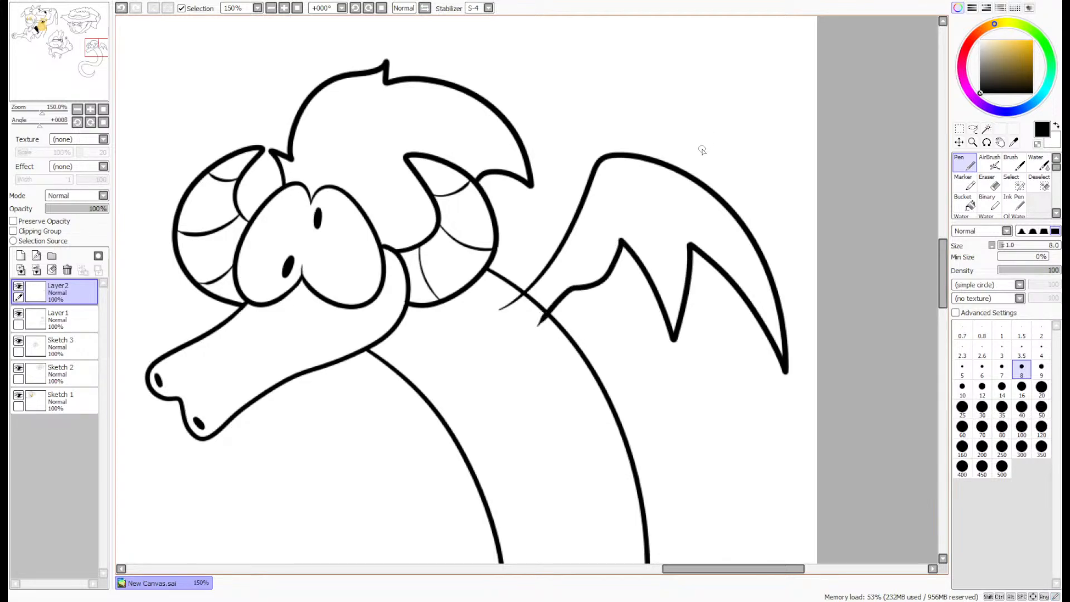
{"action": "key", "text": "ctrl+z"}
{"action": "mouse_move", "coordinate": [489, 305]}
{"action": "left_mouse_down"}
{"action": "mouse_move", "coordinate": [588, 187]}
{"action": "mouse_move", "coordinate": [723, 182]}
{"action": "mouse_move", "coordinate": [803, 371]}
{"action": "mouse_move", "coordinate": [703, 233]}
{"action": "mouse_move", "coordinate": [697, 309]}
{"action": "mouse_move", "coordinate": [673, 367]}
{"action": "mouse_move", "coordinate": [602, 242]}
{"action": "mouse_move", "coordinate": [505, 317]}
{"action": "left_mouse_up"}
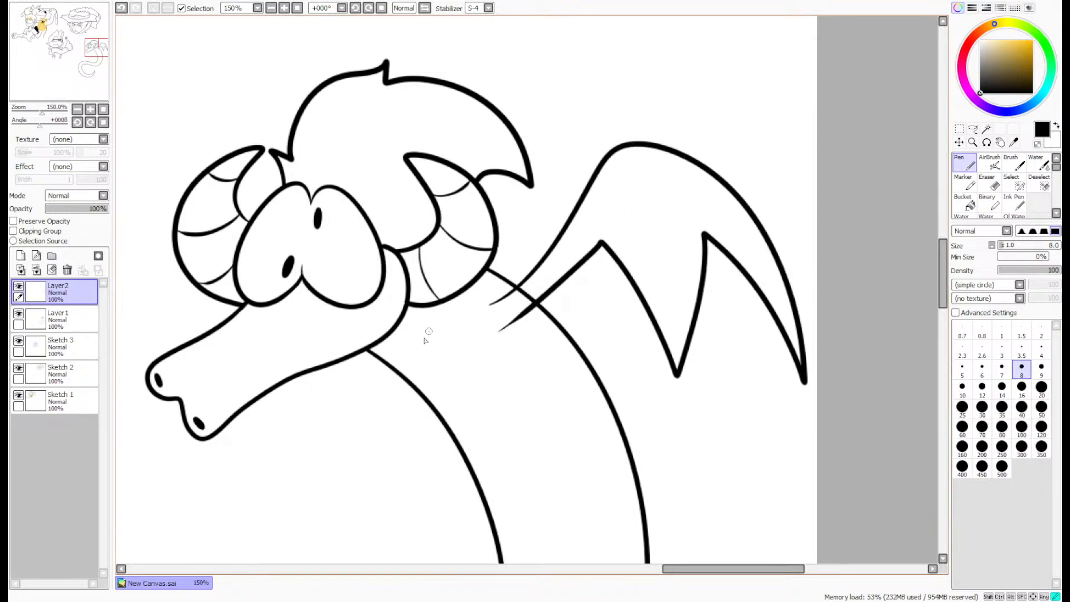
- Draw a second wing with a jagged lower edge from the front of the neck, redrawing its inner edge
{"action": "mouse_move", "coordinate": [428, 332]}
{"action": "left_mouse_down"}
{"action": "mouse_move", "coordinate": [190, 495]}
{"action": "mouse_move", "coordinate": [284, 439]}
{"action": "mouse_move", "coordinate": [332, 529]}
{"action": "mouse_move", "coordinate": [340, 428]}
{"action": "mouse_move", "coordinate": [478, 375]}
{"action": "left_mouse_up"}
{"action": "scroll", "coordinate": [480, 356], "scroll_direction": "down", "scroll_amount": 4}
{"action": "scroll", "coordinate": [535, 290], "scroll_direction": "up", "scroll_amount": 3}
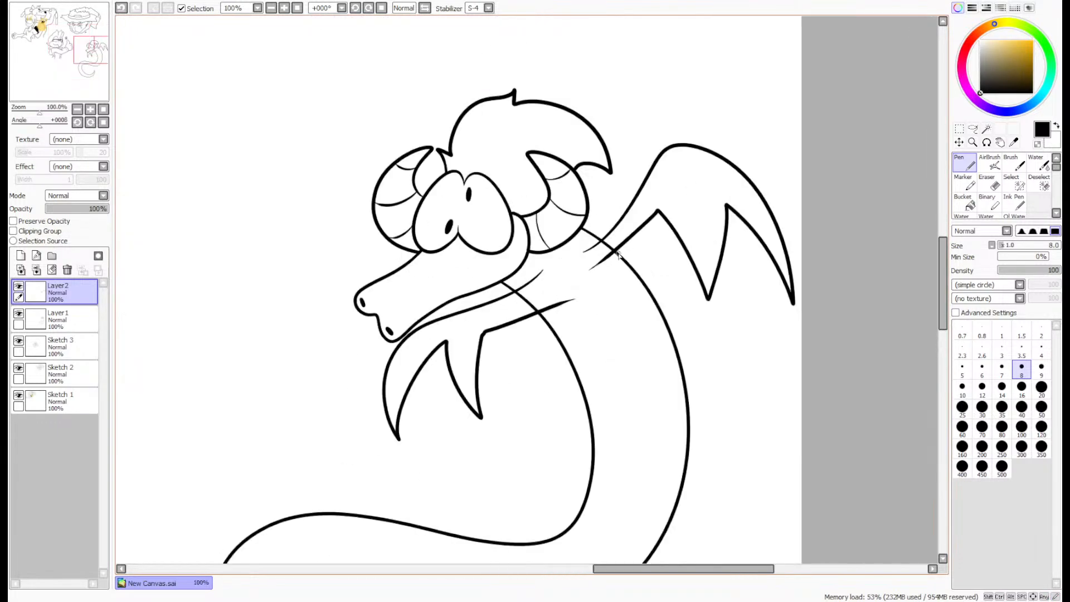
{"action": "key", "text": "ctrl+z"}
{"action": "mouse_move", "coordinate": [539, 283]}
{"action": "left_mouse_down"}
{"action": "mouse_move", "coordinate": [386, 377]}
{"action": "mouse_move", "coordinate": [430, 382]}
{"action": "mouse_move", "coordinate": [473, 473]}
{"action": "mouse_move", "coordinate": [475, 356]}
{"action": "mouse_move", "coordinate": [564, 286]}
{"action": "mouse_move", "coordinate": [397, 390]}
{"action": "mouse_move", "coordinate": [440, 393]}
{"action": "left_mouse_up"}
{"action": "key", "text": "ctrl+z"}
{"action": "key", "text": "ctrl+z"}
{"action": "mouse_move", "coordinate": [547, 304]}
{"action": "left_mouse_down"}
{"action": "mouse_move", "coordinate": [508, 338]}
{"action": "mouse_move", "coordinate": [502, 462]}
{"action": "mouse_move", "coordinate": [444, 397]}
{"action": "left_mouse_up"}
{"action": "scroll", "coordinate": [437, 409], "scroll_direction": "up", "scroll_amount": 8}
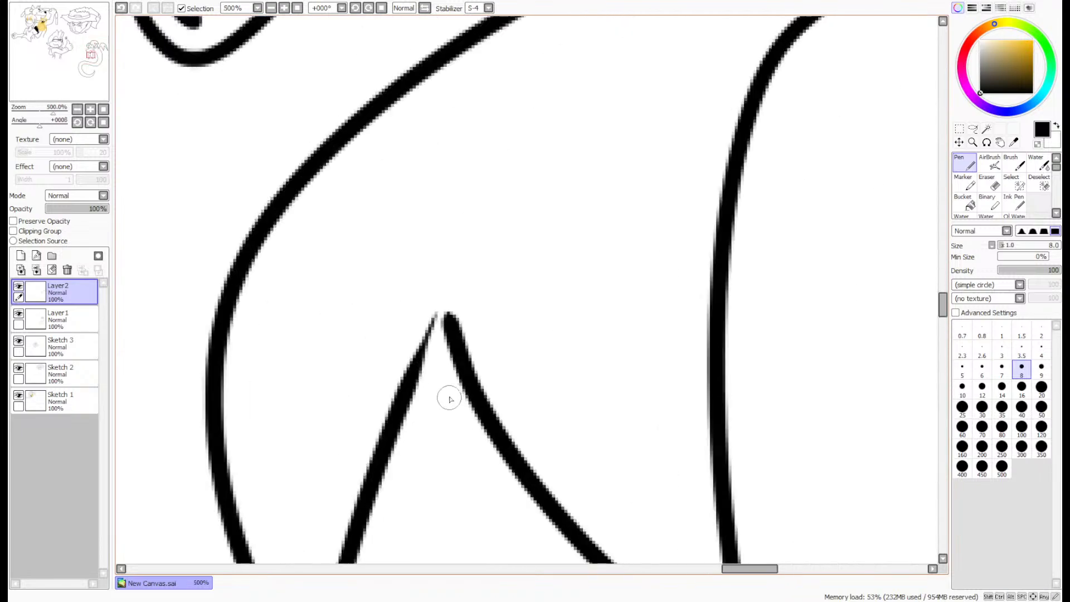
- Redraw the line end at the front wing's inner notch so both edges meet in a closed point
{"action": "key", "text": "ctrl+z"}
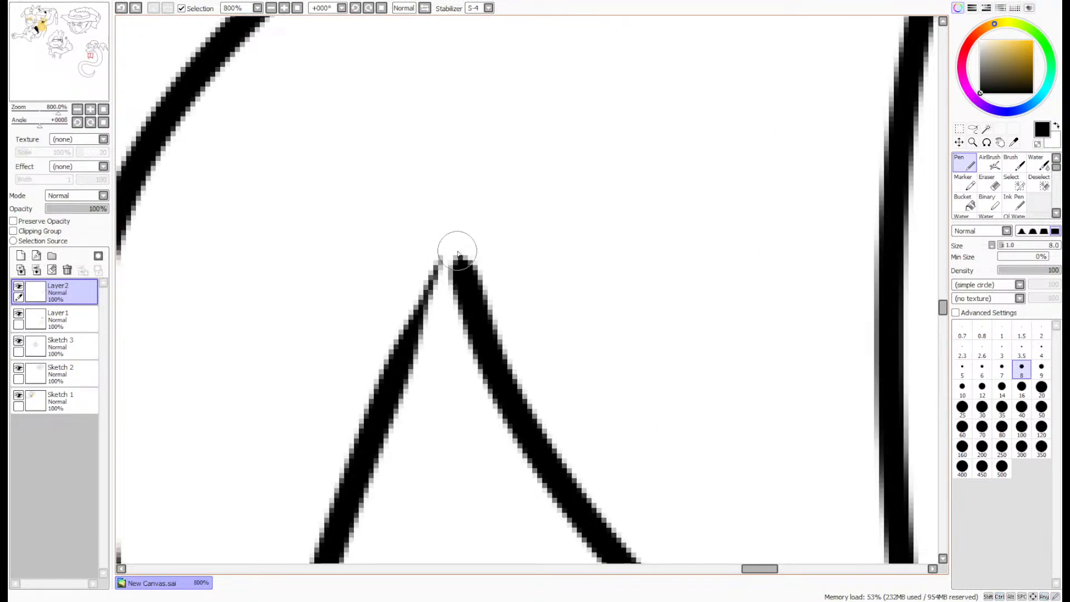
{"action": "left_click_drag", "start_coordinate": [456, 252], "coordinate": [366, 425]}
{"action": "mouse_move", "coordinate": [451, 270]}
{"action": "left_mouse_down"}
{"action": "mouse_move", "coordinate": [382, 400]}
{"action": "mouse_move", "coordinate": [428, 336]}
{"action": "mouse_move", "coordinate": [404, 337]}
{"action": "mouse_move", "coordinate": [425, 288]}
{"action": "mouse_move", "coordinate": [402, 343]}
{"action": "mouse_move", "coordinate": [450, 254]}
{"action": "left_mouse_up"}
{"action": "scroll", "coordinate": [434, 283], "scroll_direction": "down", "scroll_amount": 8}
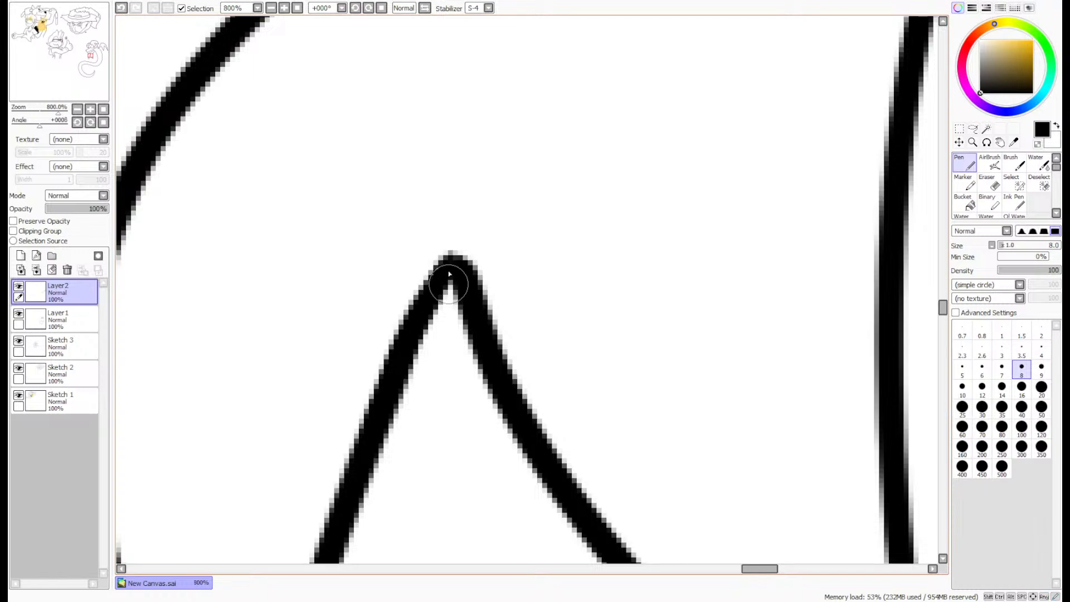
{"action": "left_click_drag", "start_coordinate": [93, 58], "coordinate": [97, 51]}
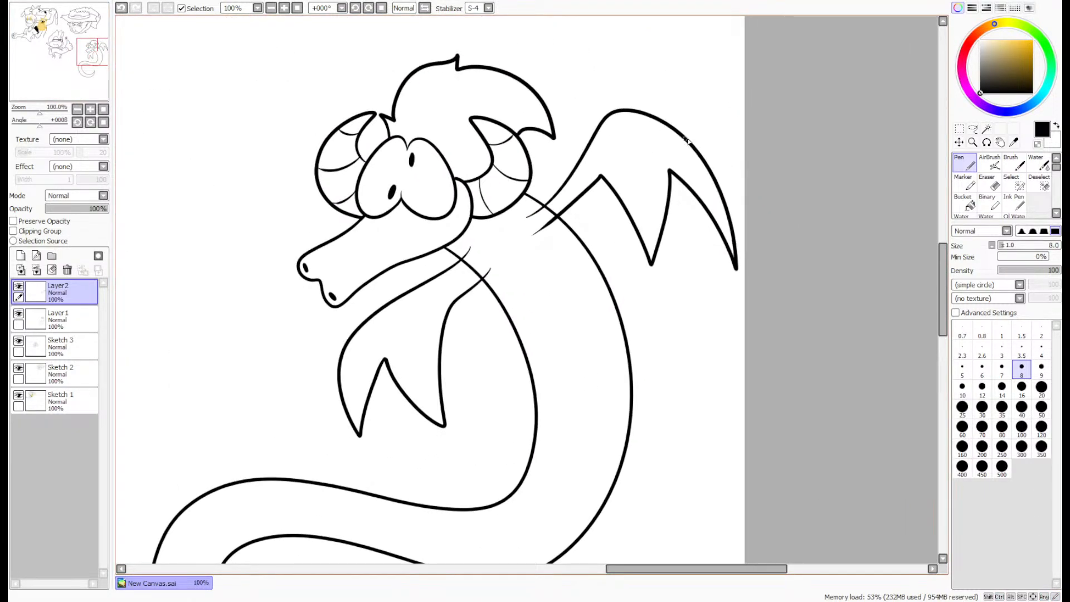
- Clear the wing line ends overlapping the neck with a magic-wand selection taken from Layer1, and merge Layer2 down
{"action": "left_click", "coordinate": [986, 129]}
{"action": "left_click", "coordinate": [72, 319]}
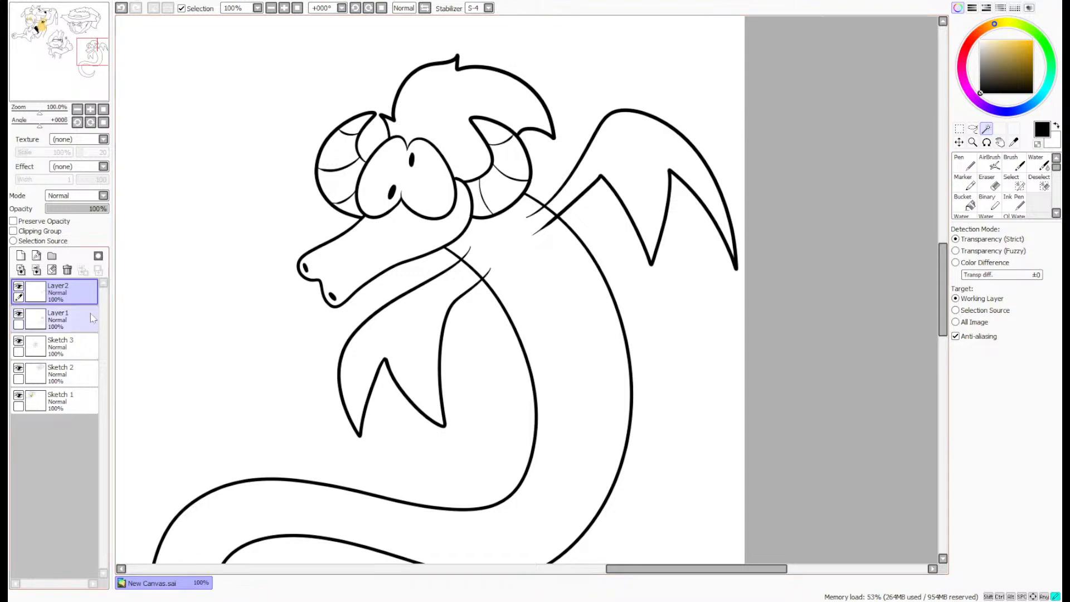
{"action": "left_click", "coordinate": [538, 266]}
{"action": "left_click", "coordinate": [88, 297]}
{"action": "key", "text": "ctrl+d"}
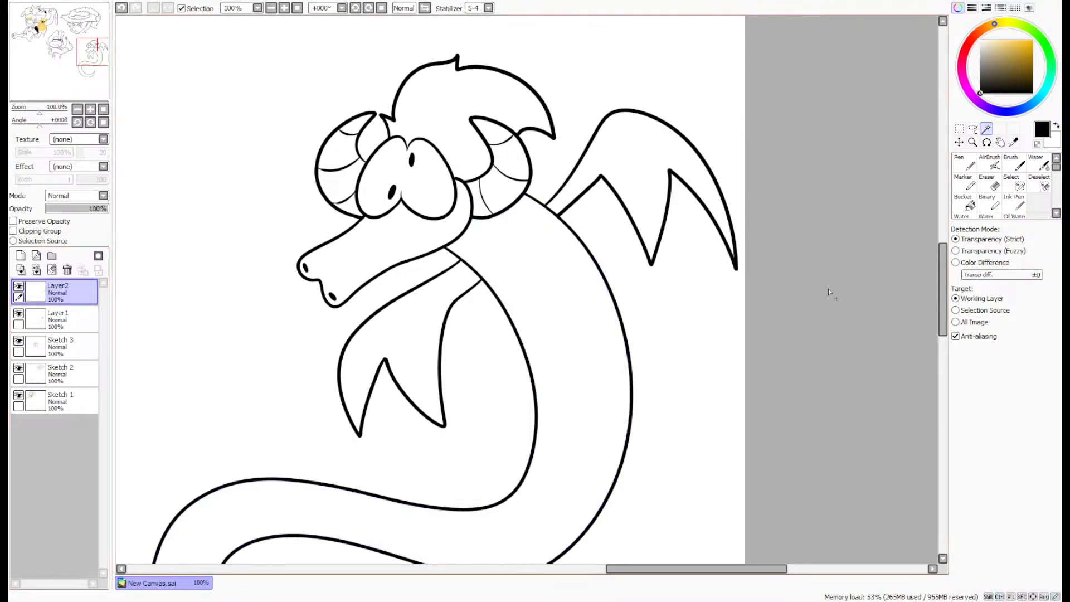
{"action": "left_click", "coordinate": [37, 270]}
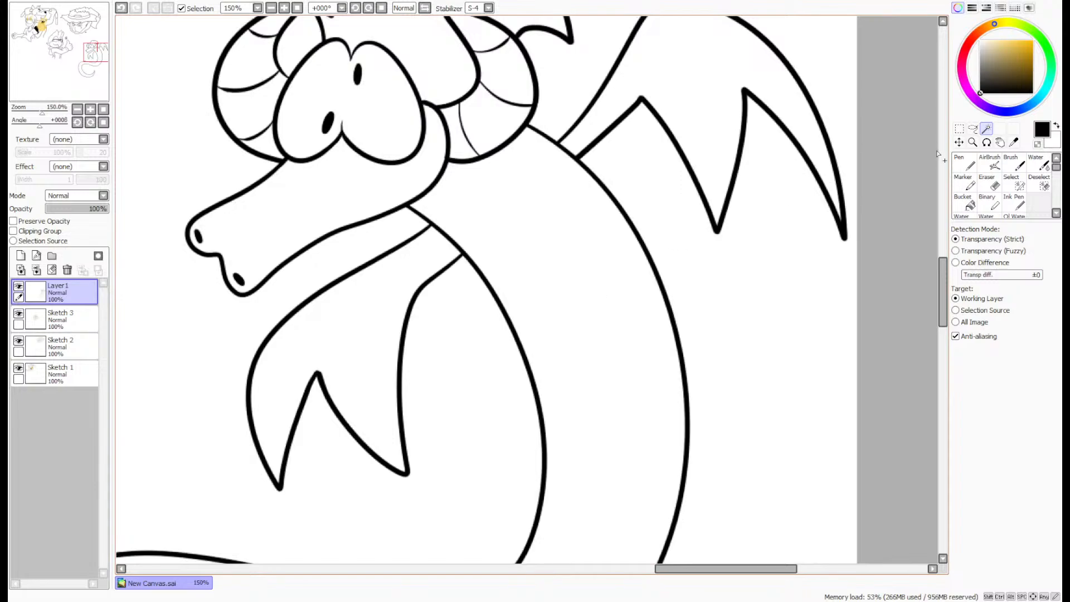
- Draw a small pointed claw on the outer bend of the front wing with the size 8 Pen
{"action": "key", "text": "n"}
{"action": "scroll", "coordinate": [346, 367], "scroll_direction": "up", "scroll_amount": 4}
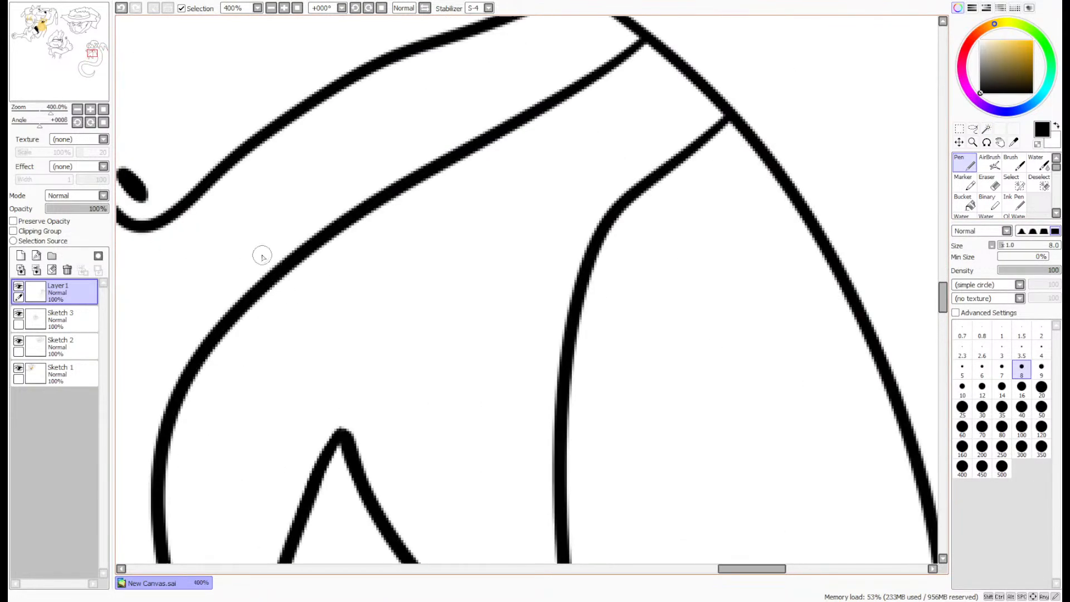
{"action": "mouse_move", "coordinate": [313, 232]}
{"action": "left_mouse_down"}
{"action": "mouse_move", "coordinate": [165, 271]}
{"action": "mouse_move", "coordinate": [192, 365]}
{"action": "left_mouse_up"}
{"action": "scroll", "coordinate": [202, 303], "scroll_direction": "down", "scroll_amount": 3}
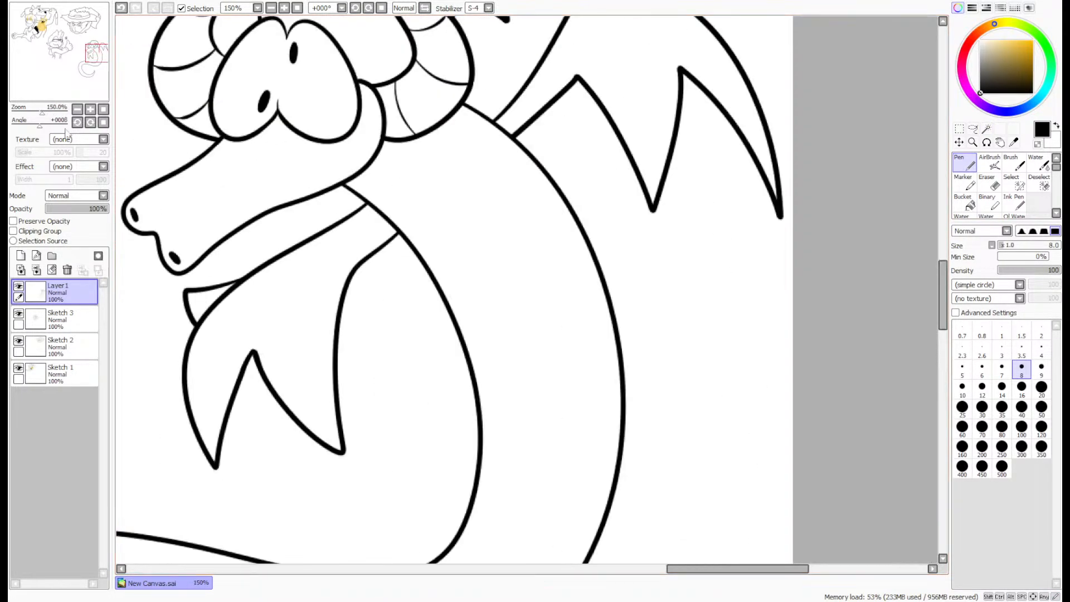
- Draw a small pointed claw on the top bend of the back wing
{"action": "left_click_drag", "start_coordinate": [98, 83], "coordinate": [98, 78]}
{"action": "scroll", "coordinate": [550, 129], "scroll_direction": "up", "scroll_amount": 2}
{"action": "scroll", "coordinate": [558, 150], "scroll_direction": "up", "scroll_amount": 1}
{"action": "mouse_move", "coordinate": [561, 195]}
{"action": "left_mouse_down"}
{"action": "mouse_move", "coordinate": [571, 144]}
{"action": "mouse_move", "coordinate": [615, 93]}
{"action": "mouse_move", "coordinate": [658, 133]}
{"action": "left_mouse_up"}
{"action": "scroll", "coordinate": [654, 187], "scroll_direction": "down", "scroll_amount": 2}
- Draw thin curved membrane lines joining the points along the back wing's lower edge
{"action": "left_click_drag", "start_coordinate": [709, 469], "coordinate": [541, 364]}
{"action": "key", "text": "ctrl+z"}
{"action": "mouse_move", "coordinate": [704, 469]}
{"action": "left_mouse_down"}
{"action": "mouse_move", "coordinate": [660, 404]}
{"action": "mouse_move", "coordinate": [566, 339]}
{"action": "left_mouse_up"}
{"action": "mouse_move", "coordinate": [880, 479]}
{"action": "left_mouse_down"}
{"action": "mouse_move", "coordinate": [833, 440]}
{"action": "mouse_move", "coordinate": [717, 469]}
{"action": "left_mouse_up"}
{"action": "scroll", "coordinate": [741, 426], "scroll_direction": "down", "scroll_amount": 2}
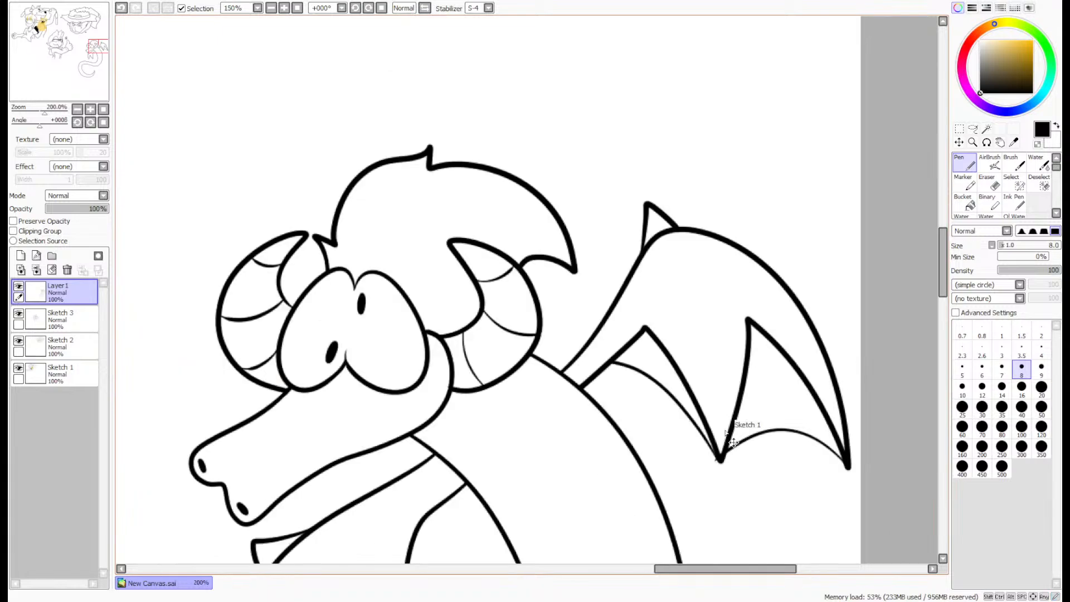
- Draw membrane lines between the front wing's two points and from its inner point up to the arm, redrawing the latter
{"action": "left_click_drag", "start_coordinate": [68, 83], "coordinate": [65, 90]}
{"action": "scroll", "coordinate": [559, 474], "scroll_direction": "up", "scroll_amount": 3}
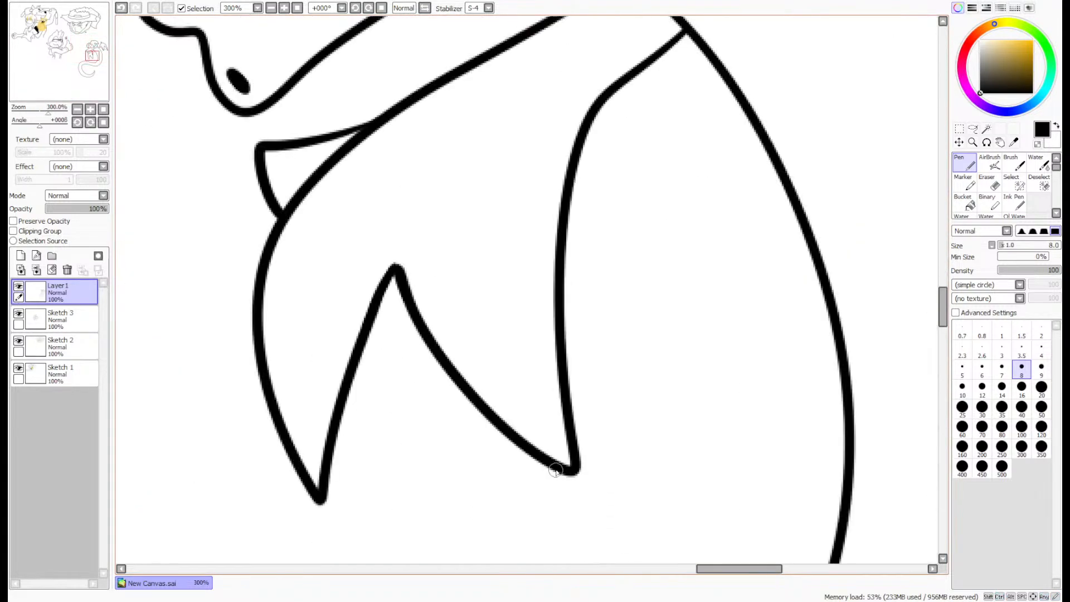
{"action": "mouse_move", "coordinate": [569, 470]}
{"action": "left_mouse_down"}
{"action": "mouse_move", "coordinate": [501, 462]}
{"action": "mouse_move", "coordinate": [322, 500]}
{"action": "left_mouse_up"}
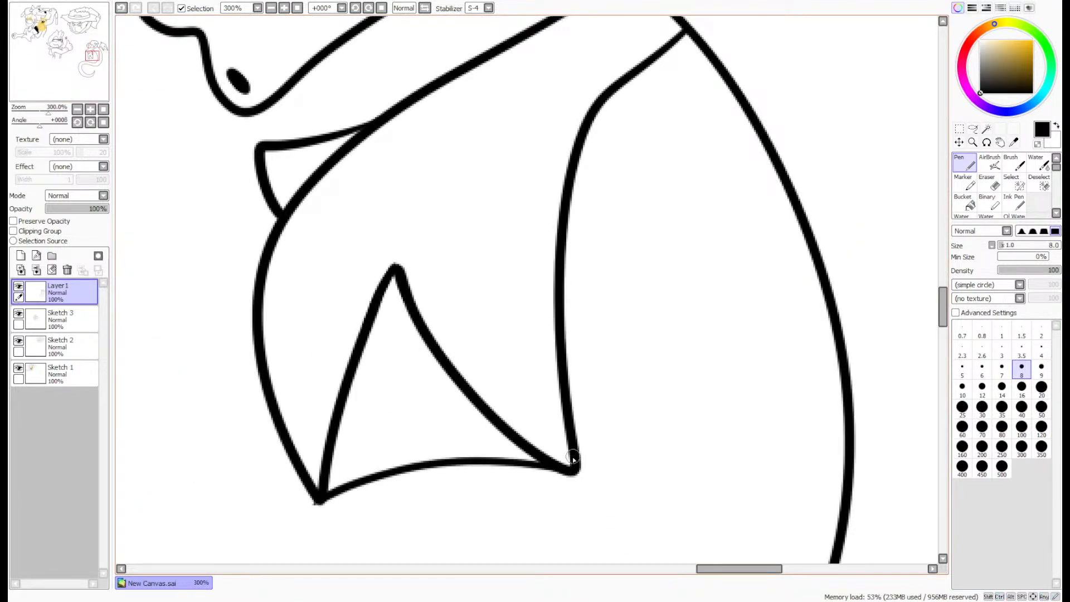
{"action": "left_click_drag", "start_coordinate": [574, 459], "coordinate": [625, 316]}
{"action": "key", "text": "ctrl+z"}
{"action": "mouse_move", "coordinate": [635, 71]}
{"action": "left_mouse_down"}
{"action": "mouse_move", "coordinate": [613, 149]}
{"action": "mouse_move", "coordinate": [612, 401]}
{"action": "left_mouse_up"}
{"action": "key", "text": "ctrl+z"}
{"action": "left_click_drag", "start_coordinate": [629, 78], "coordinate": [574, 465]}
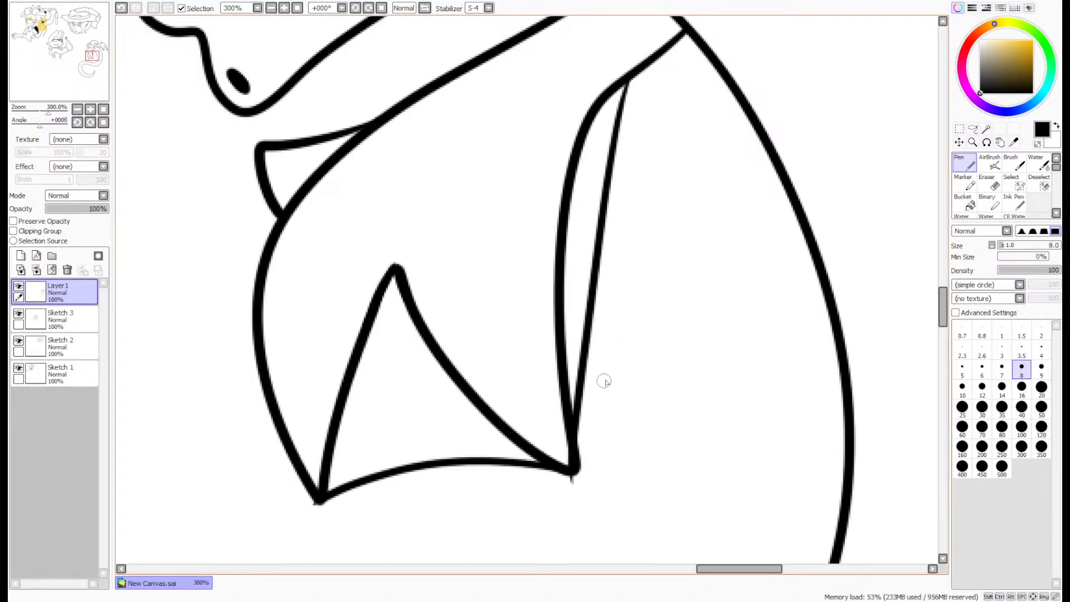
{"action": "scroll", "coordinate": [602, 377], "scroll_direction": "down", "scroll_amount": 2}
- Undo the front wing's inner membrane line and redraw it with a slight curve to the inner point
{"action": "left_click_drag", "start_coordinate": [62, 69], "coordinate": [62, 69]}
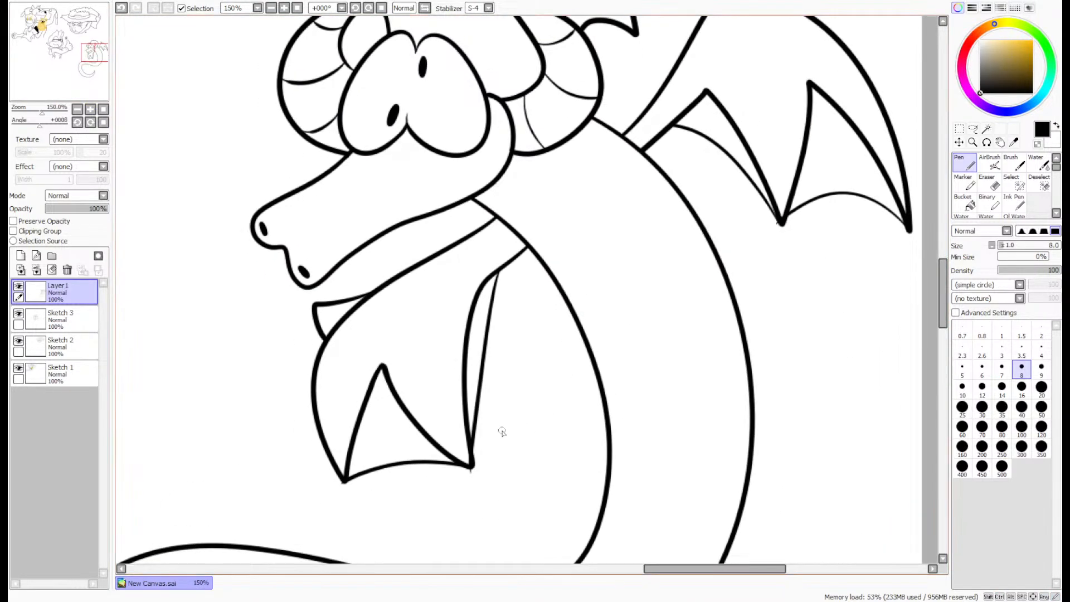
{"action": "key", "text": "ctrl+z"}
{"action": "mouse_move", "coordinate": [471, 466]}
{"action": "left_mouse_down"}
{"action": "mouse_move", "coordinate": [498, 272]}
{"action": "mouse_move", "coordinate": [472, 465]}
{"action": "left_mouse_up"}
{"action": "key", "text": "ctrl+z"}
{"action": "scroll", "coordinate": [474, 428], "scroll_direction": "down", "scroll_amount": 1}
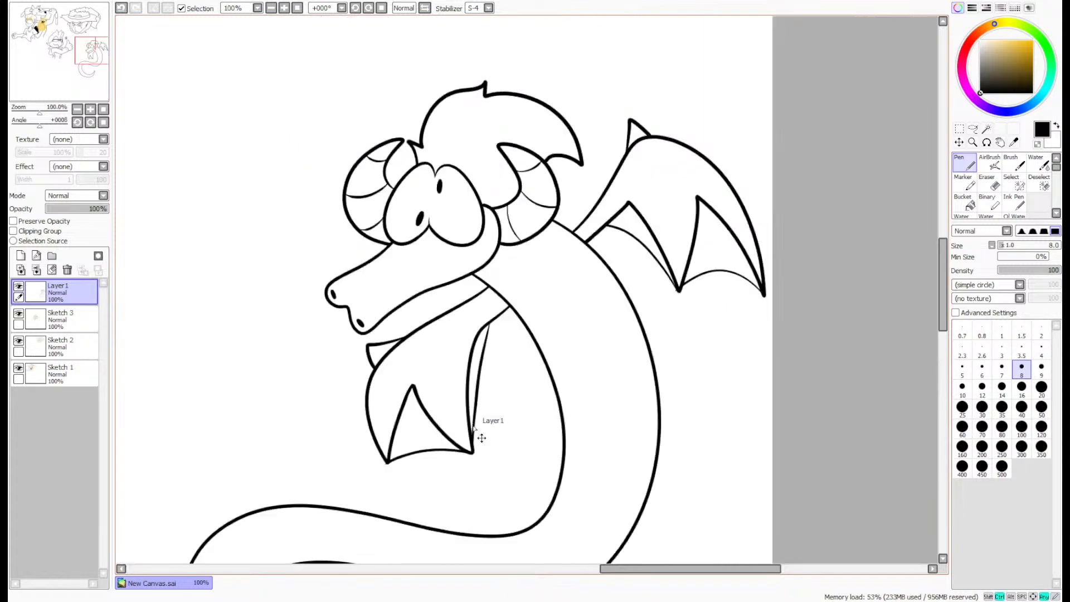
- Undo both wings with their claws and membrane lines, including the merge into Layer1
{"action": "scroll", "coordinate": [474, 428], "scroll_direction": "down", "scroll_amount": 1}
{"action": "scroll", "coordinate": [582, 236], "scroll_direction": "up", "scroll_amount": 1}
{"action": "key", "text": "ctrl+z"}
{"action": "key", "text": "ctrl+z"}
{"action": "key", "text": "ctrl+z"}
{"action": "key", "text": "ctrl+z"}
{"action": "key", "text": "ctrl+z"}
{"action": "key", "text": "ctrl+z"}
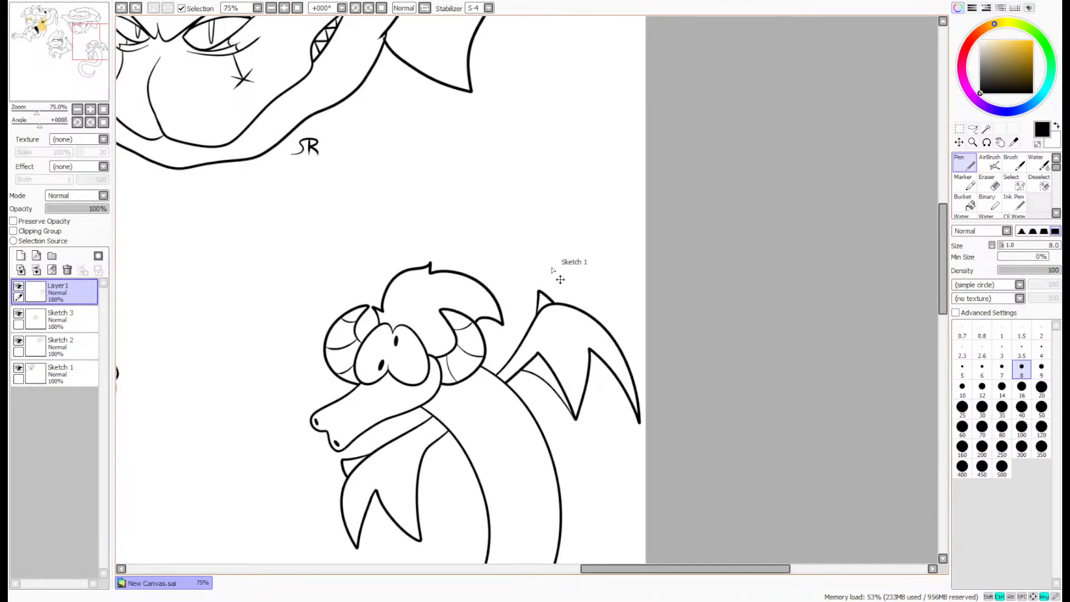
{"action": "key", "text": "ctrl+z"}
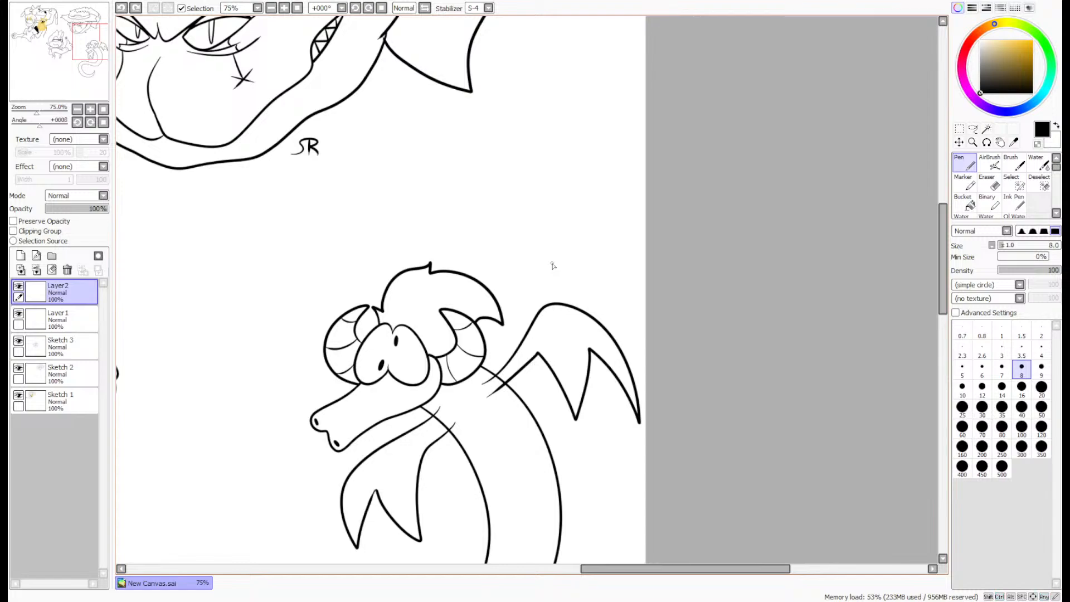
{"action": "key", "text": "ctrl+z"}
{"action": "key", "text": "ctrl+z"}
{"action": "key", "text": "ctrl+z"}
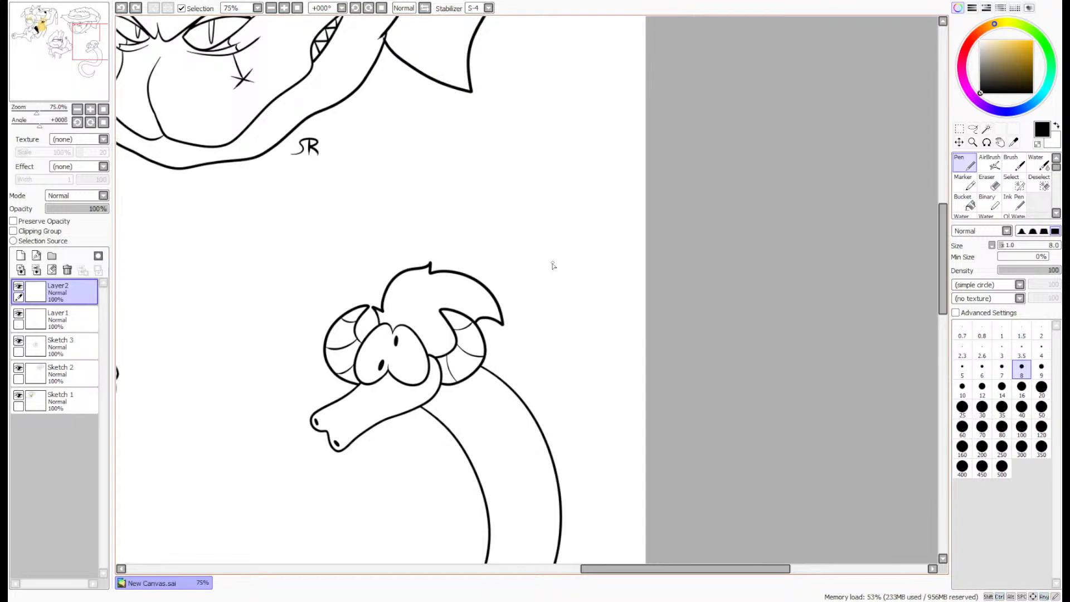
- Draw a new bat-like wing on Layer2 from the back of the neck, with a peaked top and jagged lower edge
{"action": "left_click", "coordinate": [987, 142]}
{"action": "left_click_drag", "start_coordinate": [556, 399], "coordinate": [470, 530]}
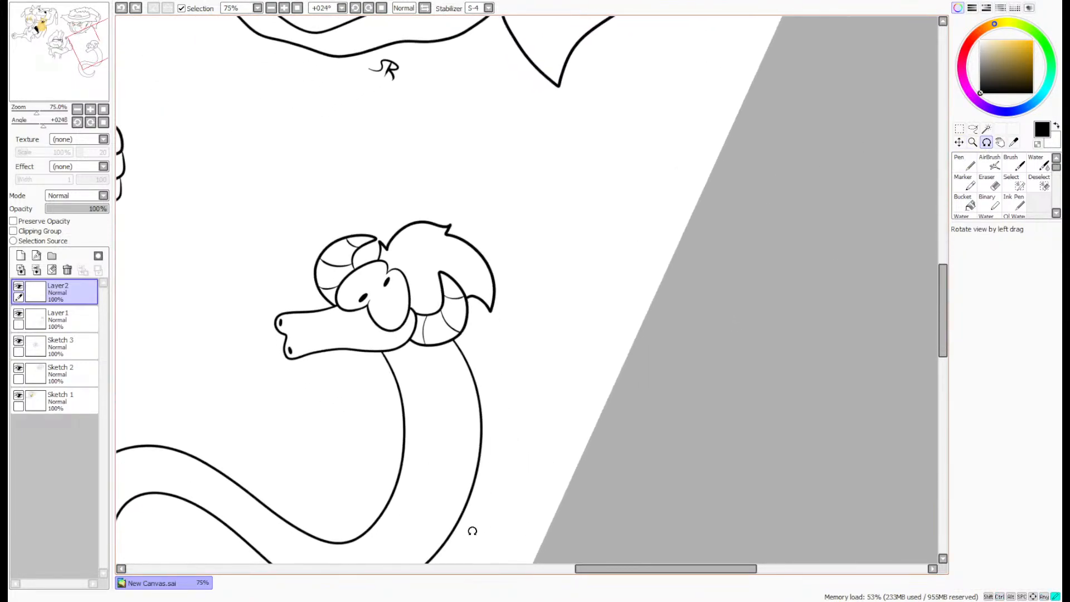
{"action": "scroll", "coordinate": [394, 375], "scroll_direction": "up", "scroll_amount": 2}
{"action": "left_click", "coordinate": [959, 161]}
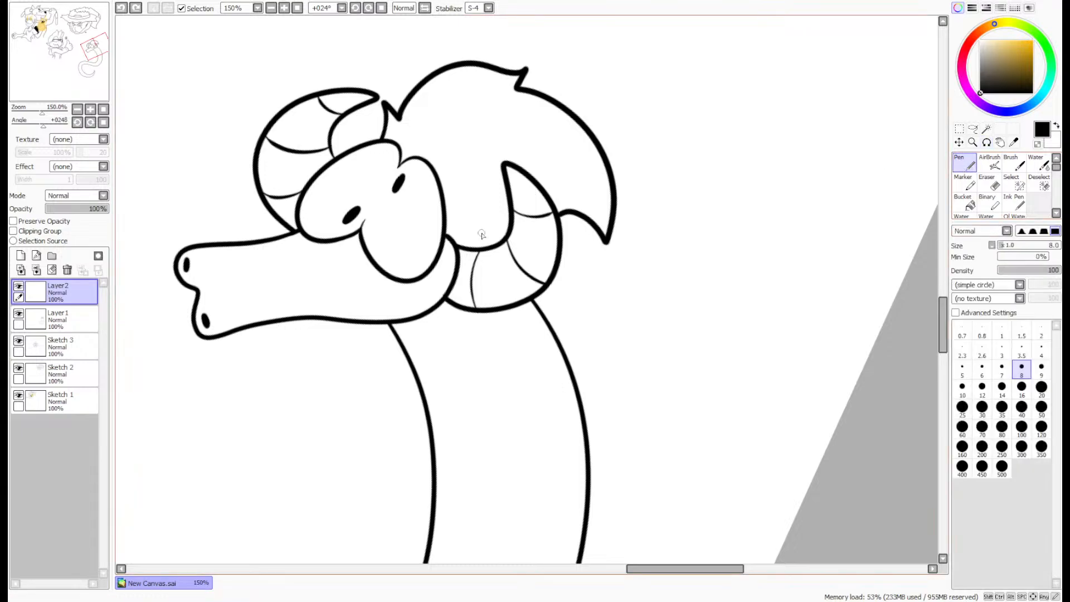
{"action": "mouse_move", "coordinate": [345, 400]}
{"action": "left_mouse_down"}
{"action": "mouse_move", "coordinate": [320, 407]}
{"action": "mouse_move", "coordinate": [408, 306]}
{"action": "left_mouse_up"}
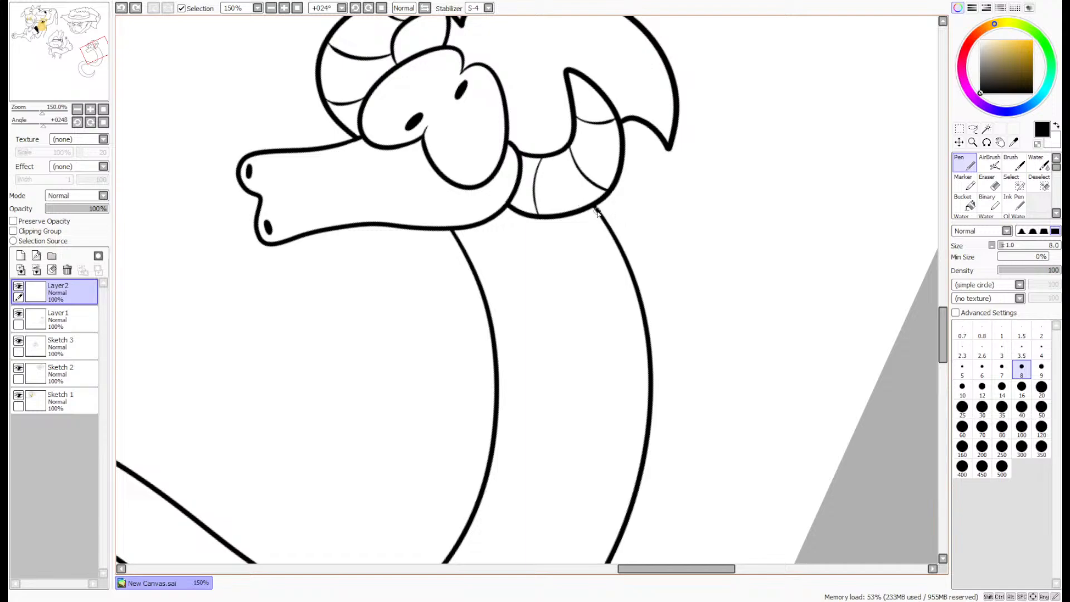
{"action": "left_click", "coordinate": [781, 122], "text": "shift"}
{"action": "key", "text": "ctrl+z"}
{"action": "mouse_move", "coordinate": [596, 201]}
{"action": "left_mouse_down"}
{"action": "mouse_move", "coordinate": [721, 174]}
{"action": "mouse_move", "coordinate": [860, 322]}
{"action": "mouse_move", "coordinate": [805, 196]}
{"action": "mouse_move", "coordinate": [733, 350]}
{"action": "mouse_move", "coordinate": [734, 210]}
{"action": "mouse_move", "coordinate": [700, 234]}
{"action": "mouse_move", "coordinate": [599, 224]}
{"action": "left_mouse_up"}
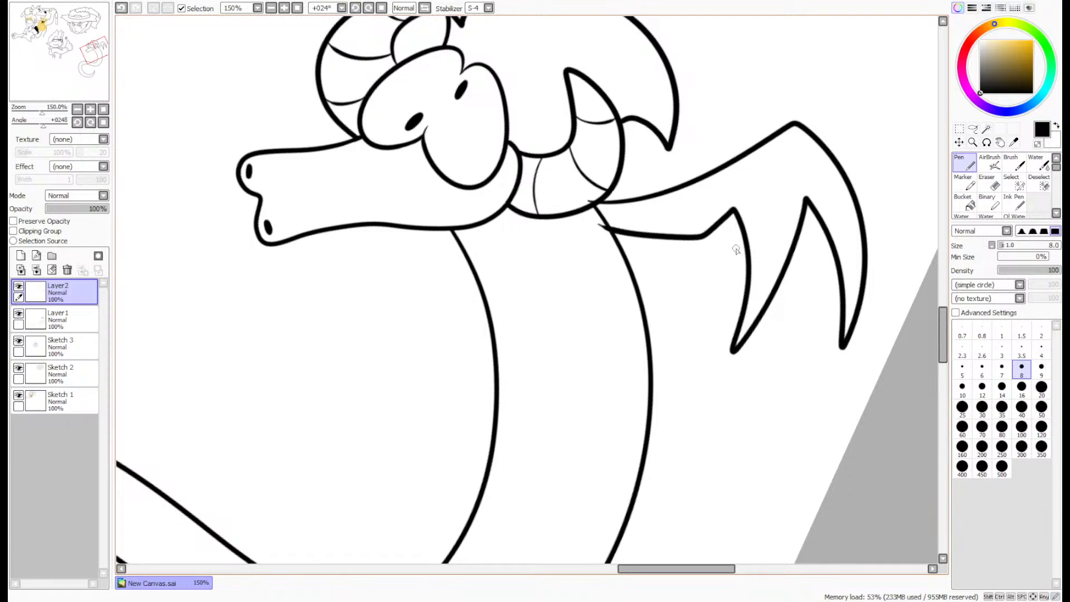
- Draw thin curved membrane lines between the arm and the two lower points of the back wing
{"action": "scroll", "coordinate": [716, 229], "scroll_direction": "up", "scroll_amount": 2}
{"action": "mouse_move", "coordinate": [692, 244]}
{"action": "left_mouse_down"}
{"action": "mouse_move", "coordinate": [713, 262]}
{"action": "mouse_move", "coordinate": [766, 426]}
{"action": "left_mouse_up"}
{"action": "key", "text": "ctrl+z"}
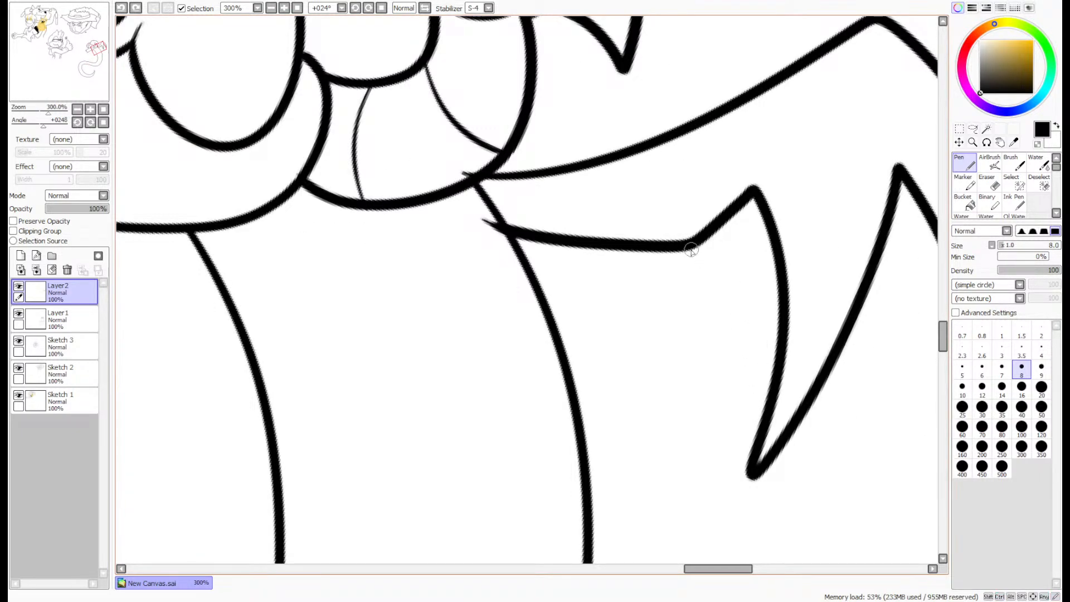
{"action": "mouse_move", "coordinate": [691, 251]}
{"action": "left_mouse_down"}
{"action": "mouse_move", "coordinate": [727, 306]}
{"action": "mouse_move", "coordinate": [751, 471]}
{"action": "left_mouse_up"}
{"action": "scroll", "coordinate": [803, 357], "scroll_direction": "down", "scroll_amount": 2}
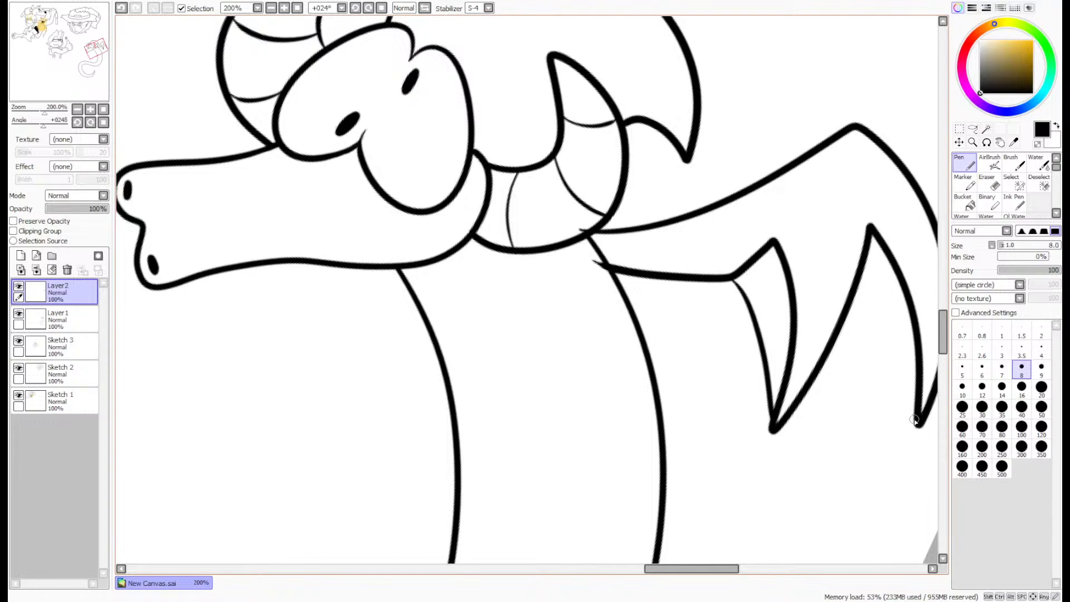
{"action": "left_click_drag", "start_coordinate": [915, 419], "coordinate": [777, 427]}
{"action": "key", "text": "ctrl+z"}
{"action": "mouse_move", "coordinate": [916, 415]}
{"action": "left_mouse_down"}
{"action": "mouse_move", "coordinate": [819, 402]}
{"action": "mouse_move", "coordinate": [776, 428]}
{"action": "left_mouse_up"}
{"action": "scroll", "coordinate": [852, 322], "scroll_direction": "down", "scroll_amount": 1}
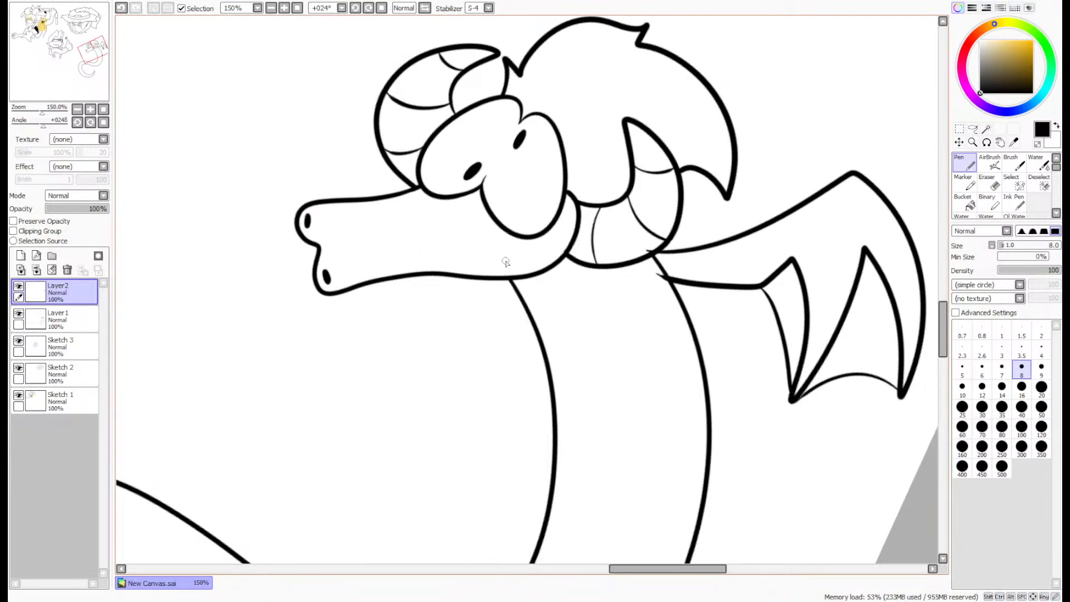
- Draw a matching jagged wing from the front of the neck beneath the snout, with curved membrane lines joining its points
{"action": "mouse_move", "coordinate": [505, 262]}
{"action": "left_mouse_down"}
{"action": "mouse_move", "coordinate": [322, 263]}
{"action": "mouse_move", "coordinate": [266, 410]}
{"action": "mouse_move", "coordinate": [308, 388]}
{"action": "mouse_move", "coordinate": [371, 326]}
{"action": "left_mouse_up"}
{"action": "key", "text": "ctrl+z"}
{"action": "mouse_move", "coordinate": [506, 263]}
{"action": "left_mouse_down"}
{"action": "mouse_move", "coordinate": [471, 272]}
{"action": "mouse_move", "coordinate": [324, 256]}
{"action": "mouse_move", "coordinate": [240, 380]}
{"action": "mouse_move", "coordinate": [252, 403]}
{"action": "mouse_move", "coordinate": [326, 327]}
{"action": "mouse_move", "coordinate": [341, 400]}
{"action": "mouse_move", "coordinate": [375, 383]}
{"action": "mouse_move", "coordinate": [398, 320]}
{"action": "mouse_move", "coordinate": [412, 333]}
{"action": "mouse_move", "coordinate": [555, 288]}
{"action": "left_mouse_up"}
{"action": "left_click_drag", "start_coordinate": [368, 443], "coordinate": [445, 338]}
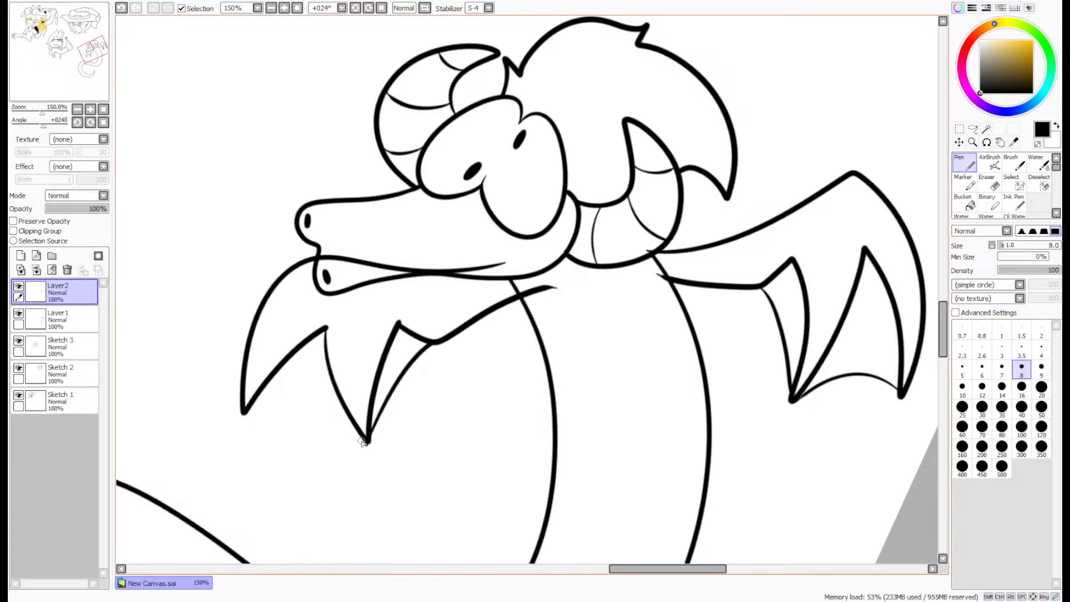
{"action": "key", "text": "ctrl+z"}
{"action": "mouse_move", "coordinate": [435, 342]}
{"action": "left_mouse_down"}
{"action": "mouse_move", "coordinate": [375, 409]}
{"action": "mouse_move", "coordinate": [242, 411]}
{"action": "left_mouse_up"}
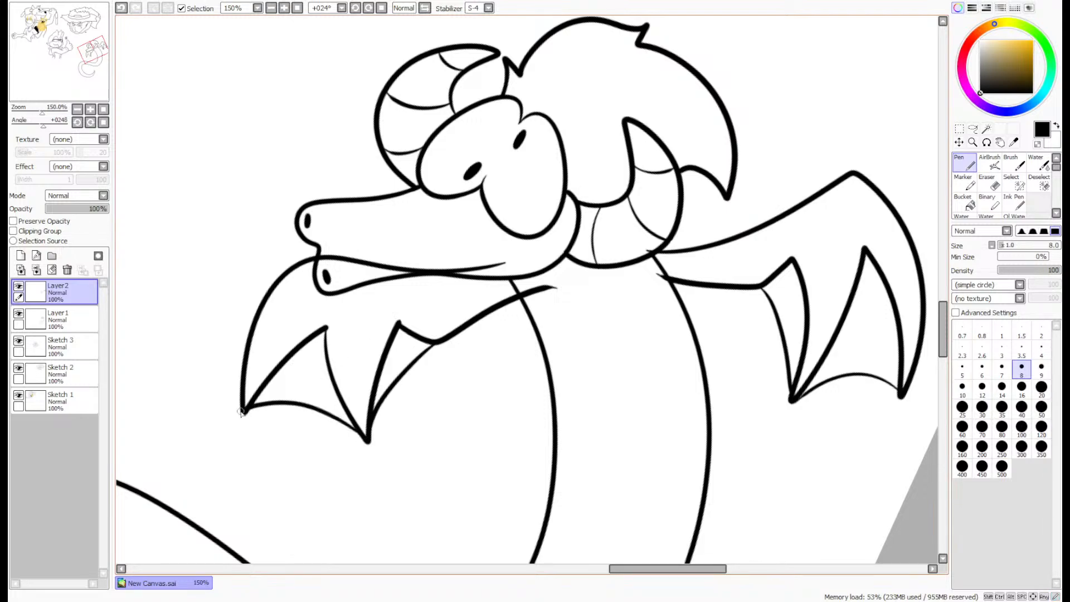
- Draw a small curved claw on the peak of the back wing
{"action": "scroll", "coordinate": [856, 162], "scroll_direction": "up", "scroll_amount": 3}
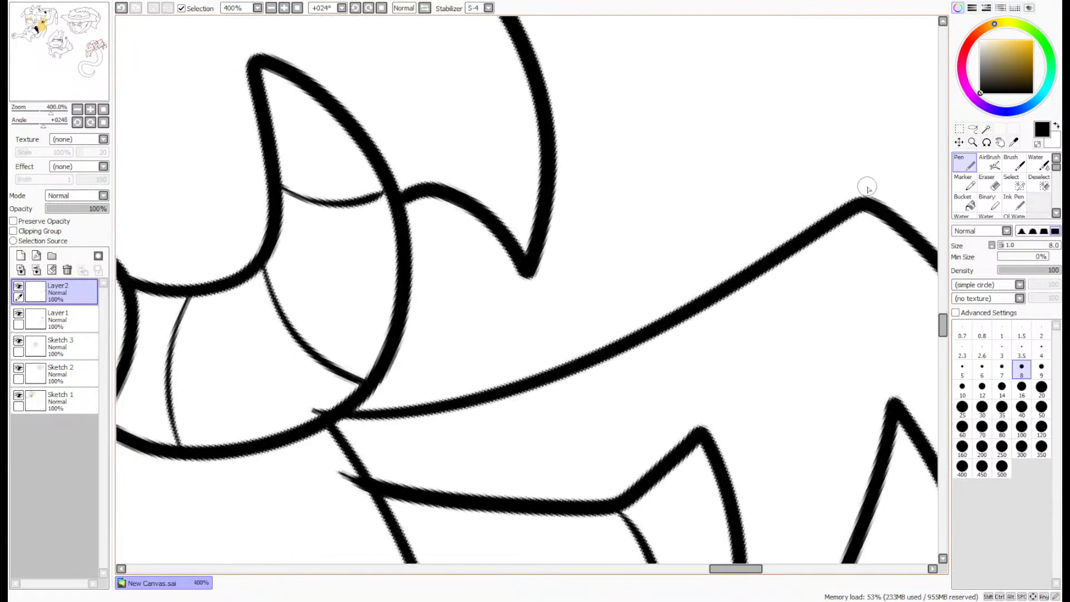
{"action": "mouse_move", "coordinate": [867, 208]}
{"action": "left_mouse_down"}
{"action": "mouse_move", "coordinate": [832, 151]}
{"action": "mouse_move", "coordinate": [824, 223]}
{"action": "left_mouse_up"}
{"action": "scroll", "coordinate": [843, 190], "scroll_direction": "down", "scroll_amount": 3}
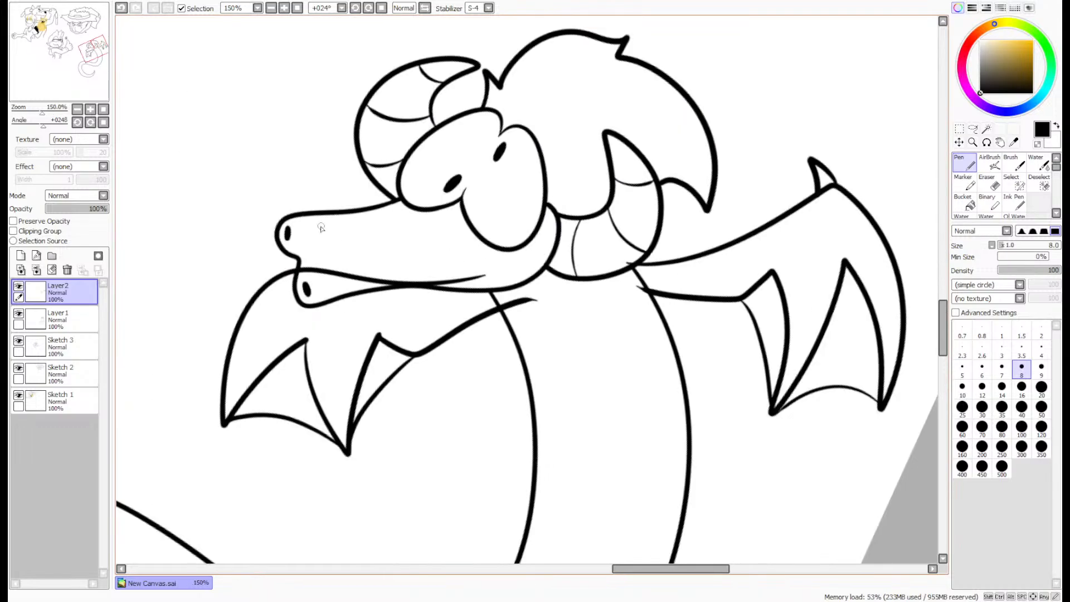
- Draw a small claw on the upper bend of the front wing beside the snout
{"action": "scroll", "coordinate": [287, 248], "scroll_direction": "up", "scroll_amount": 4}
{"action": "left_click_drag", "start_coordinate": [268, 310], "coordinate": [338, 311]}
{"action": "scroll", "coordinate": [353, 269], "scroll_direction": "down", "scroll_amount": 5}
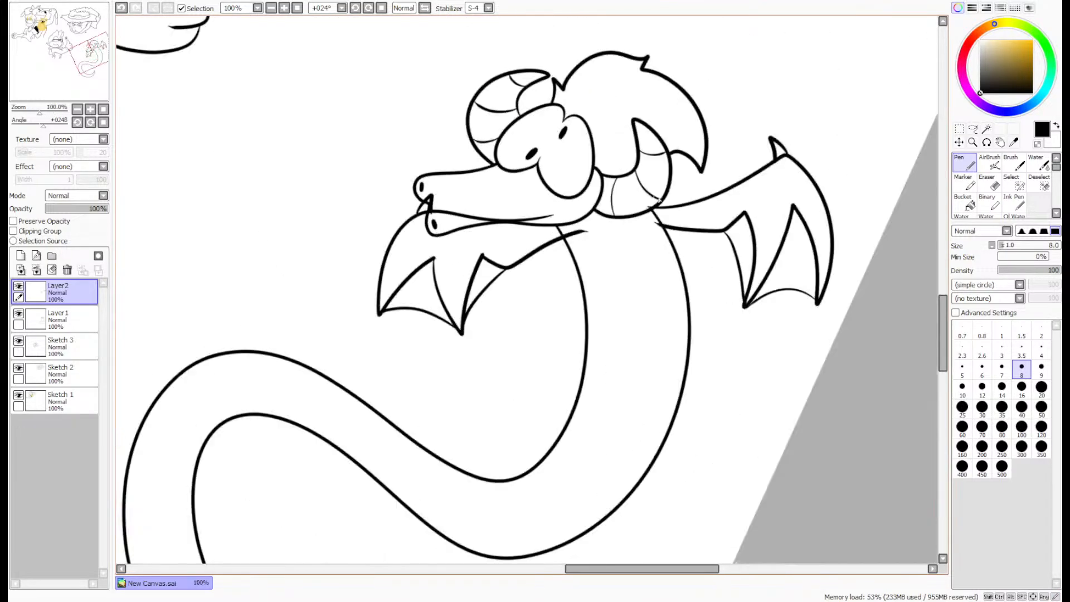
{"action": "scroll", "coordinate": [776, 197], "scroll_direction": "up", "scroll_amount": 1}
{"action": "scroll", "coordinate": [864, 128], "scroll_direction": "down", "scroll_amount": 1}
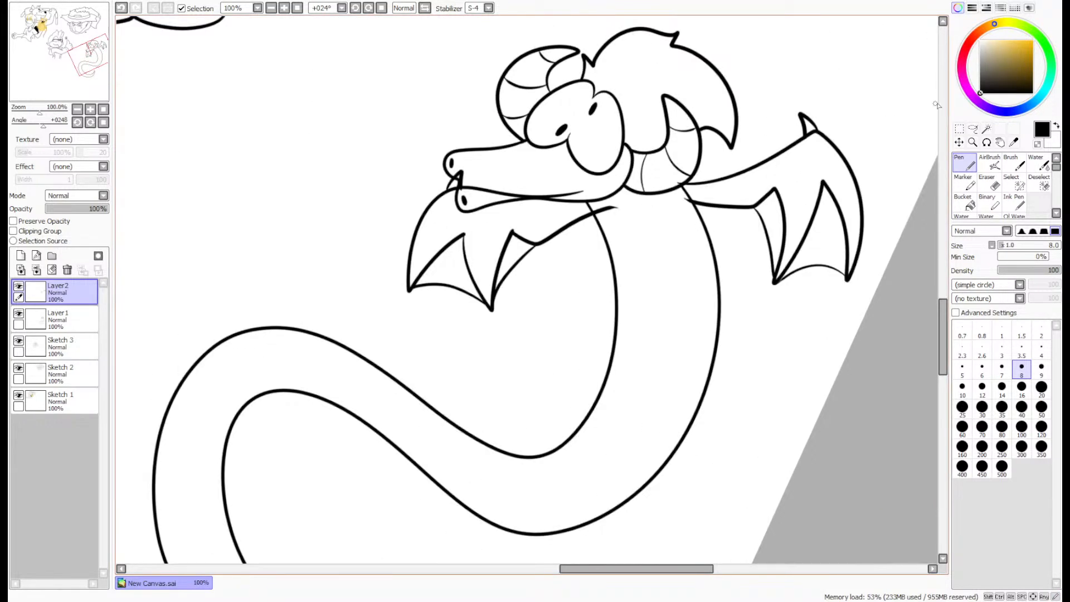
- Lasso the entire front wing overlapping the snout and cut it from Layer2
{"action": "left_click", "coordinate": [972, 128]}
{"action": "left_click_drag", "start_coordinate": [614, 162], "coordinate": [607, 146]}
{"action": "key", "text": "ctrl+x"}
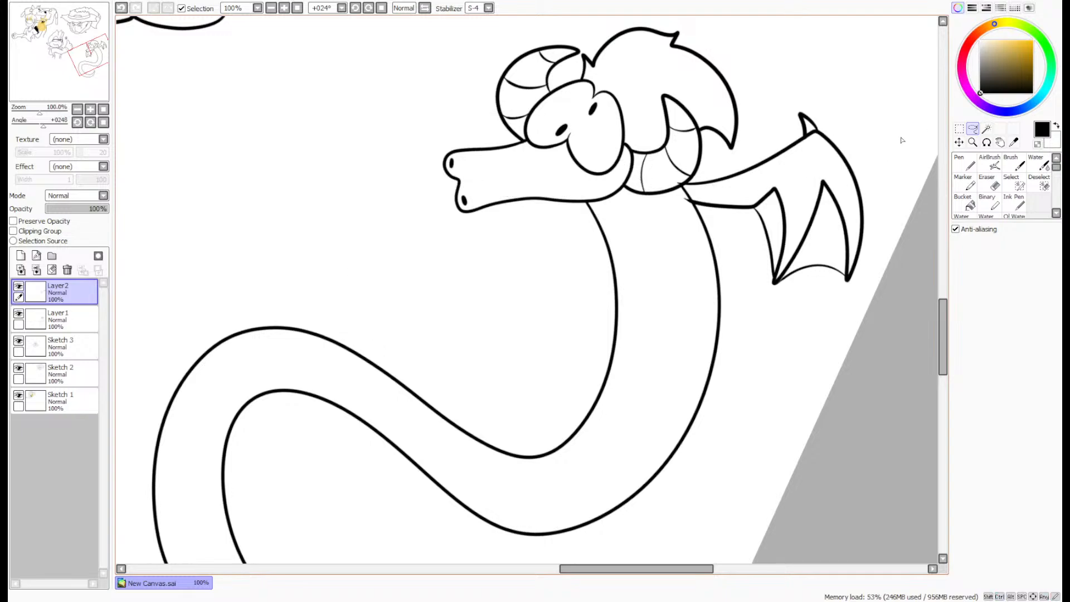
- Lasso the back wing, move it slightly lower along the back of the neck, and add a new layer above
{"action": "mouse_move", "coordinate": [719, 89]}
{"action": "left_mouse_down"}
{"action": "mouse_move", "coordinate": [791, 355]}
{"action": "mouse_move", "coordinate": [721, 92]}
{"action": "left_mouse_up"}
{"action": "left_click_drag", "start_coordinate": [817, 222], "coordinate": [825, 238]}
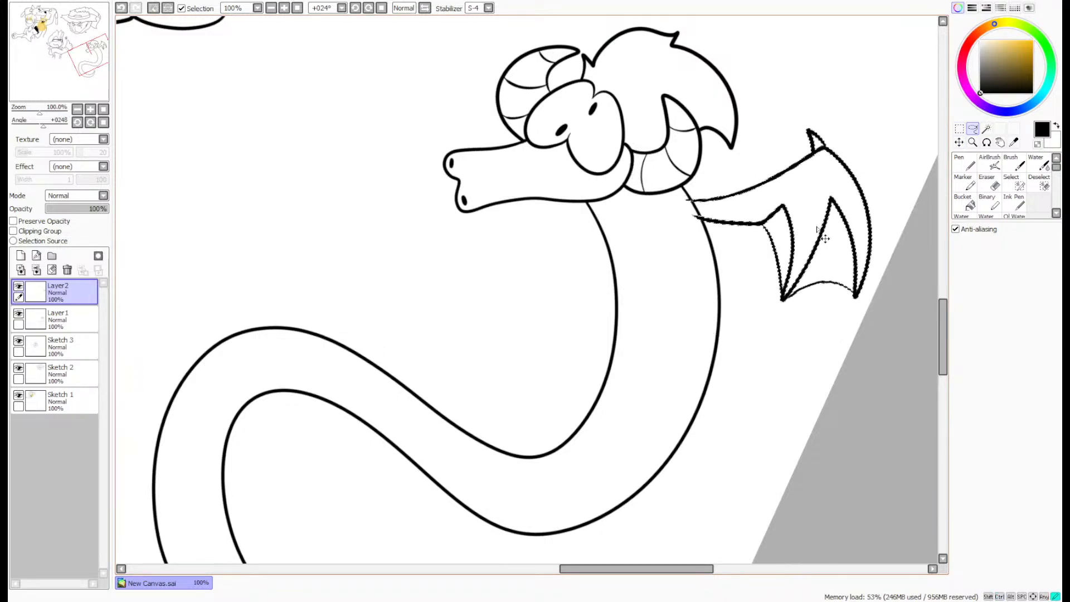
{"action": "key", "text": "ctrl+v"}
{"action": "key", "text": "Return"}
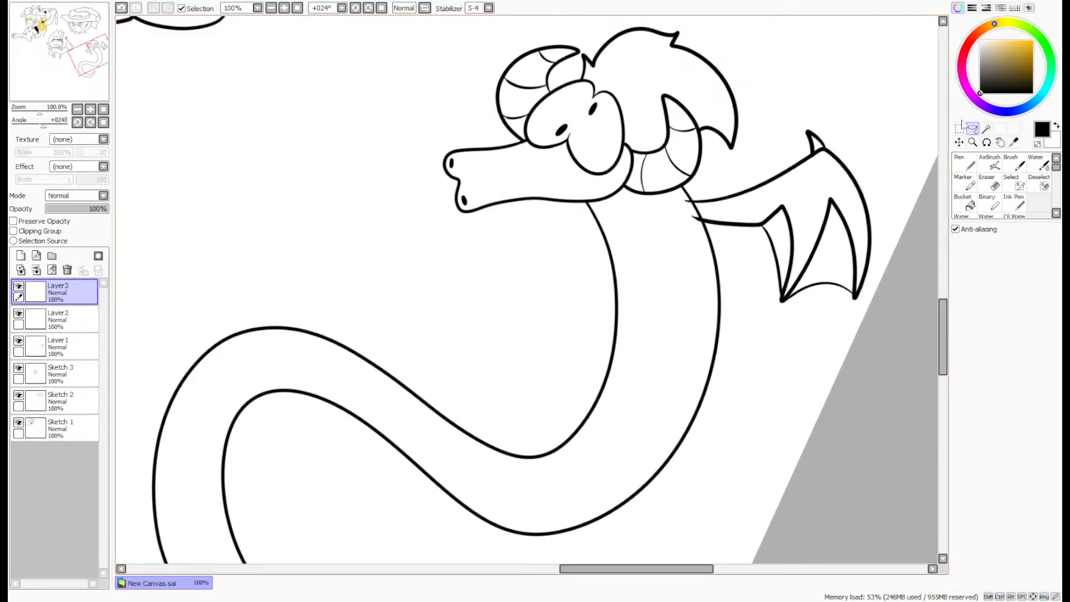
- Flip the wing copy horizontally, rotate and place it in front of the neck below the snout, and merge it into Layer2
{"action": "left_click", "coordinate": [961, 129]}
{"action": "left_click", "coordinate": [1004, 360]}
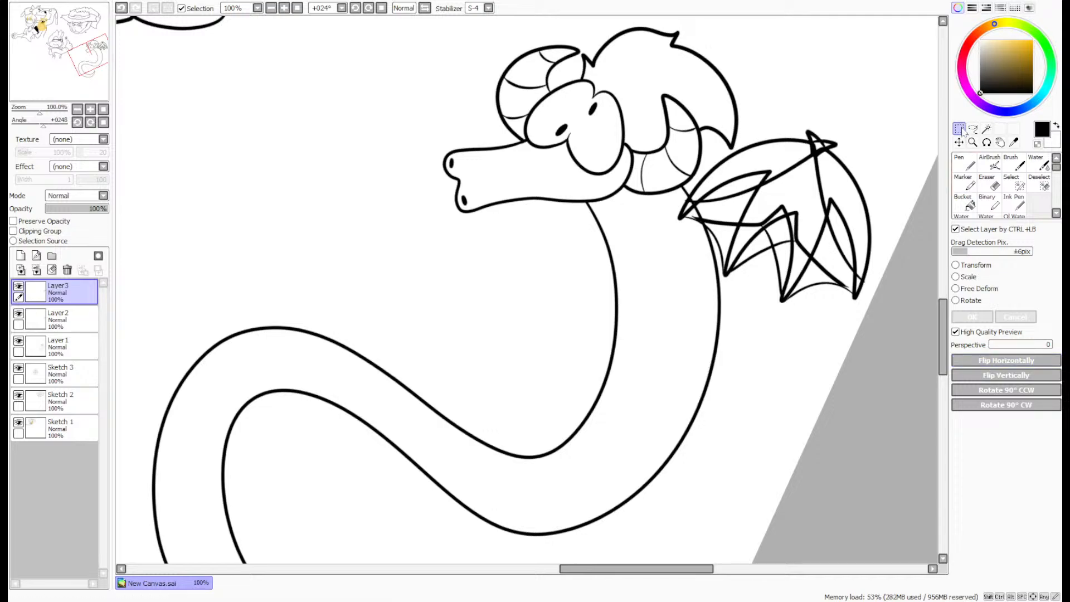
{"action": "left_click", "coordinate": [955, 265]}
{"action": "left_click_drag", "start_coordinate": [920, 206], "coordinate": [880, 125]}
{"action": "left_click_drag", "start_coordinate": [842, 197], "coordinate": [563, 194]}
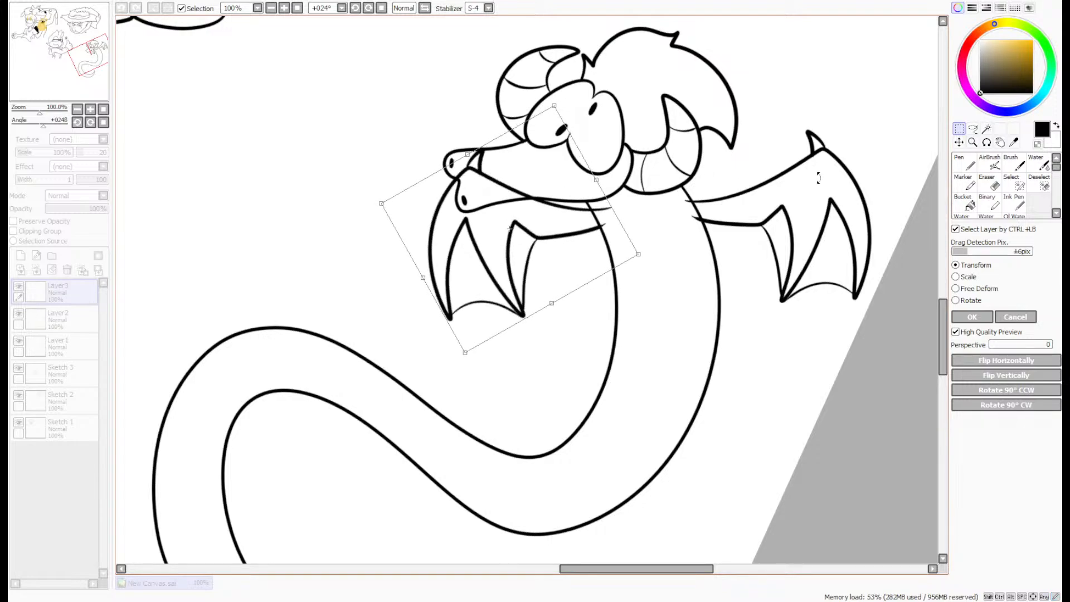
{"action": "left_click", "coordinate": [970, 316]}
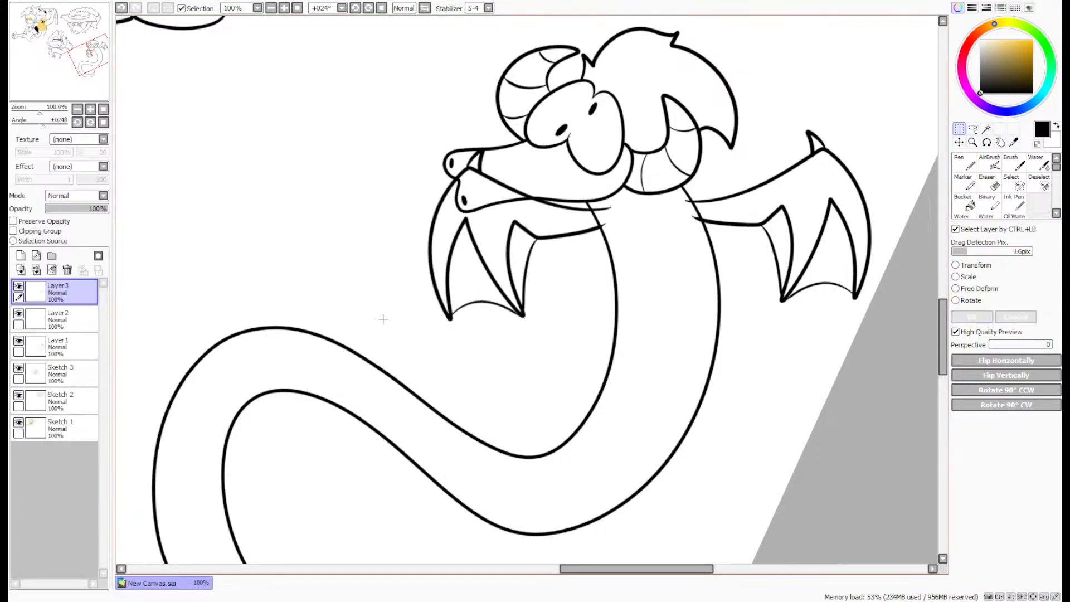
{"action": "left_click", "coordinate": [36, 270]}
- Select the snout and body interior on Layer1, delete the overlapping wing lines from Layer2, and clear the selection
{"action": "left_click", "coordinate": [66, 319]}
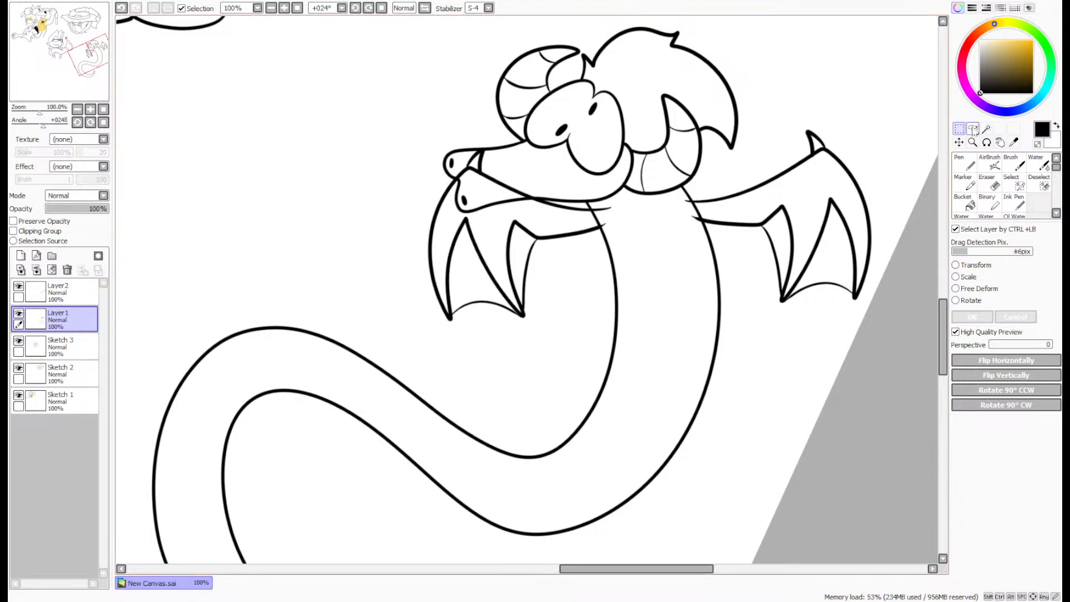
{"action": "left_click", "coordinate": [972, 129]}
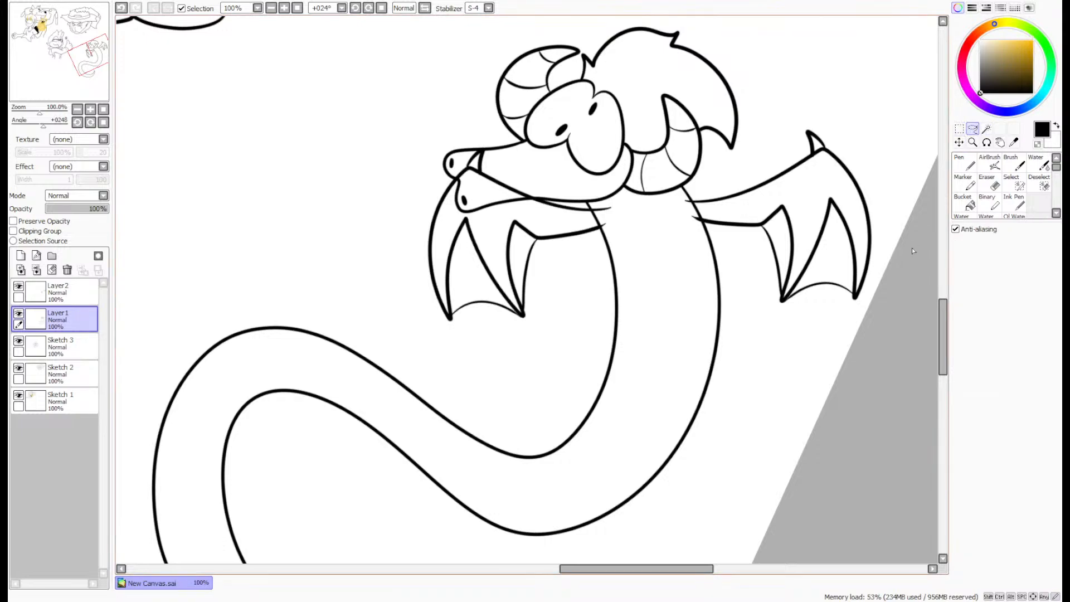
{"action": "key", "text": "w"}
{"action": "left_click", "coordinate": [657, 223]}
{"action": "left_click", "coordinate": [551, 178]}
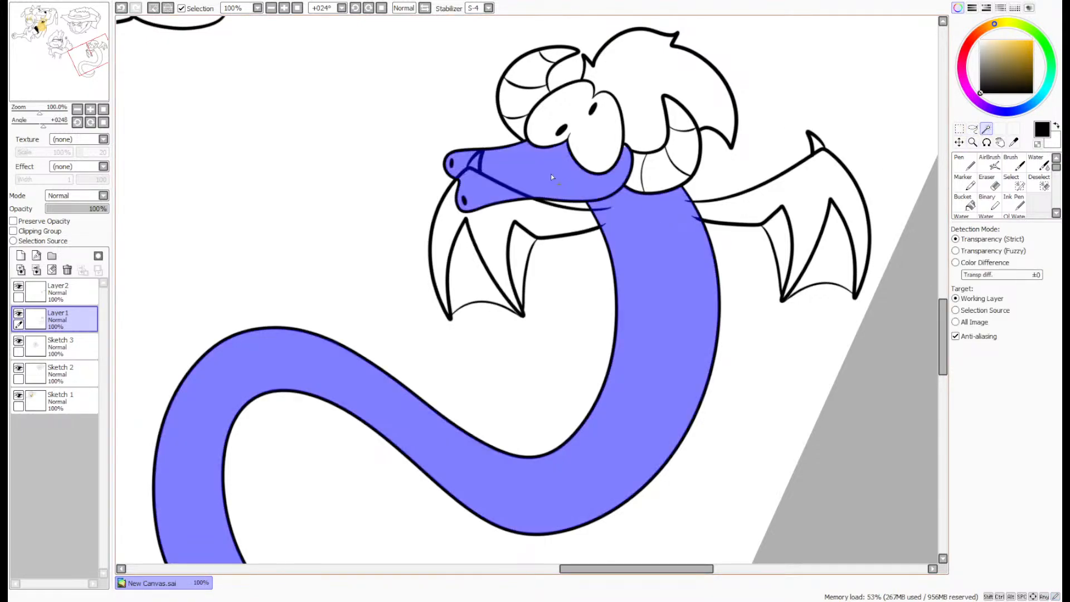
{"action": "left_click", "coordinate": [55, 290]}
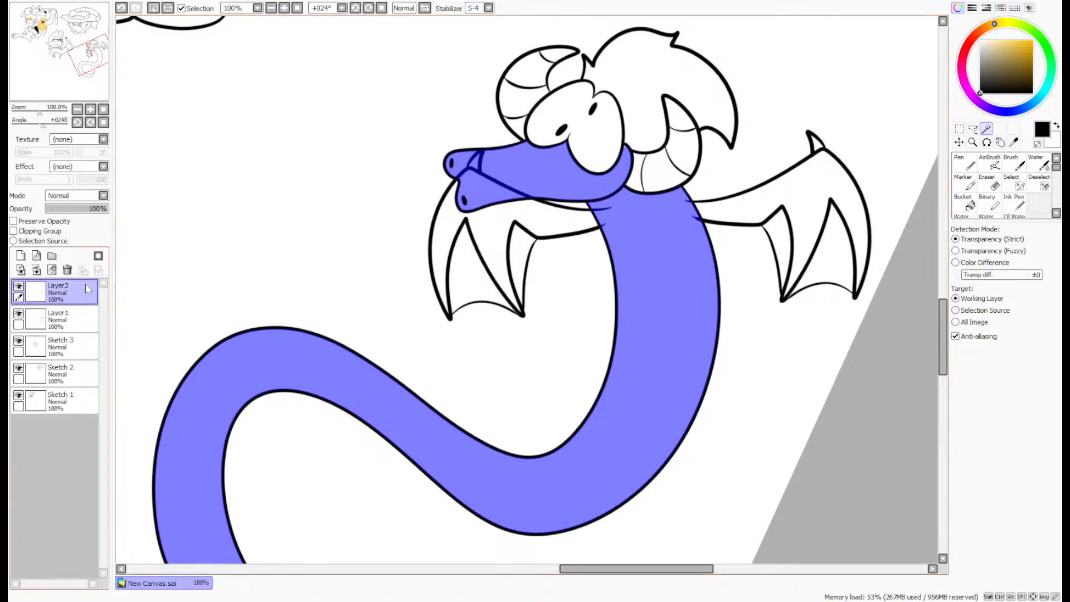
{"action": "key", "text": "ctrl+d"}
{"action": "key", "text": "a"}
{"action": "mouse_move", "coordinate": [435, 135]}
{"action": "left_mouse_down"}
{"action": "mouse_move", "coordinate": [476, 121]}
{"action": "mouse_move", "coordinate": [437, 156]}
{"action": "left_mouse_up"}
{"action": "key", "text": "Delete"}
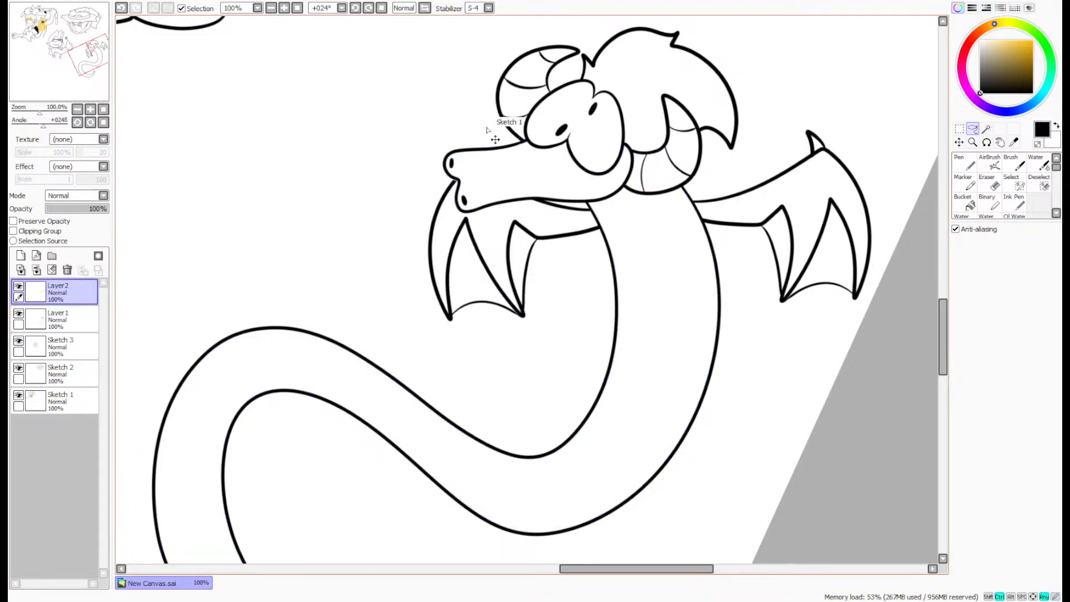
{"action": "key", "text": "ctrl+d"}
- Merge the wing layer Layer2 down into the dragon's Layer1
{"action": "left_click", "coordinate": [37, 257]}
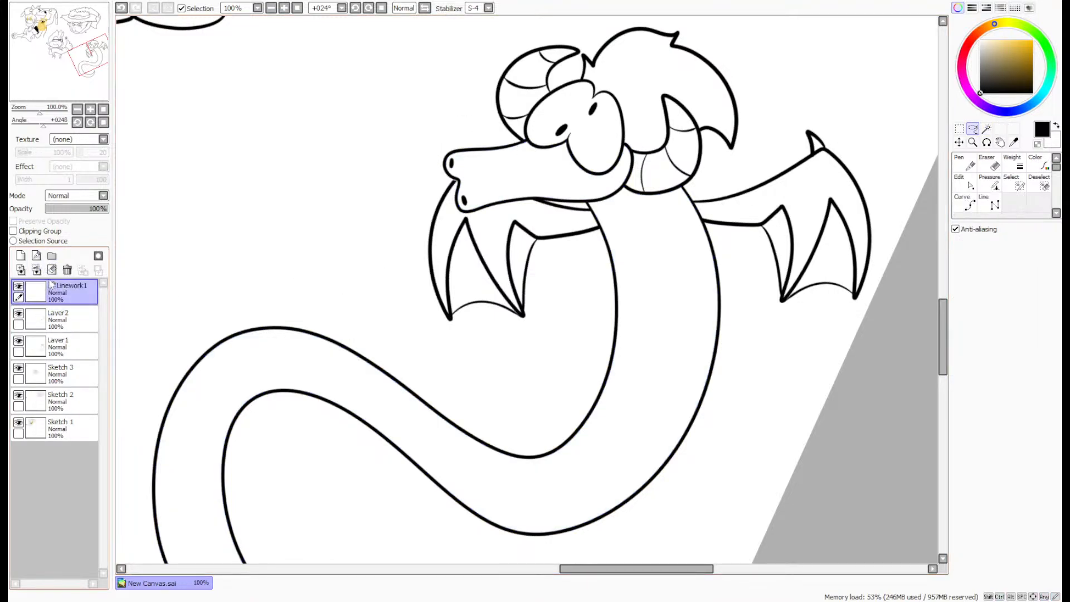
{"action": "left_click", "coordinate": [69, 270]}
{"action": "left_click", "coordinate": [37, 270]}
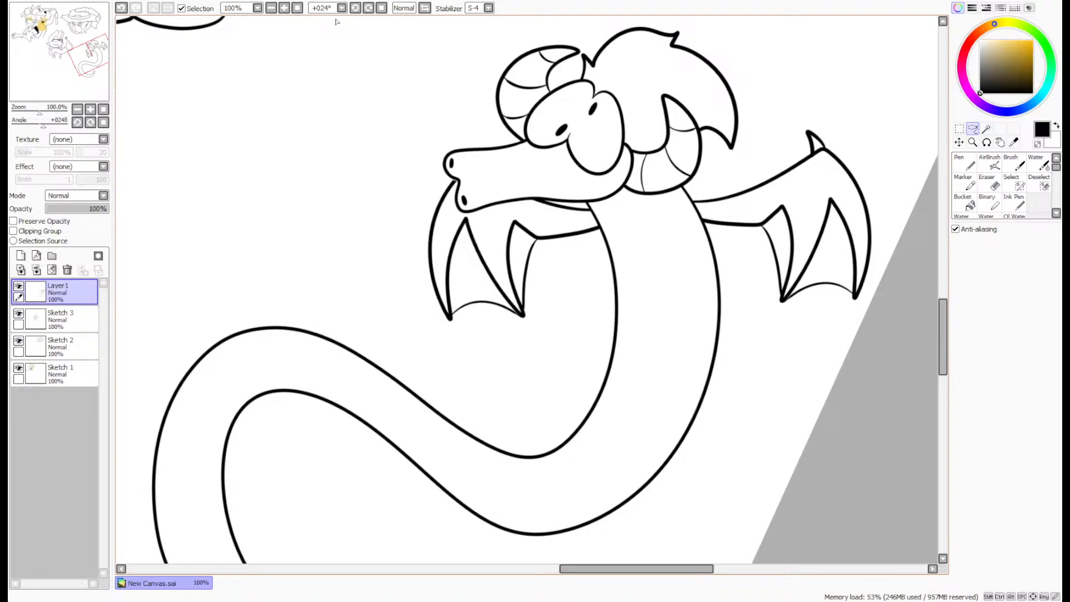
- Move the dragon into the free space beneath the hat character and rename its layer Sketch 4
{"action": "left_click", "coordinate": [381, 8]}
{"action": "scroll", "coordinate": [320, 89], "scroll_direction": "down", "scroll_amount": 3}
{"action": "left_click_drag", "start_coordinate": [52, 92], "coordinate": [10, 60]}
{"action": "left_click", "coordinate": [959, 142]}
{"action": "left_click_drag", "start_coordinate": [771, 298], "coordinate": [708, 269]}
{"action": "left_click", "coordinate": [532, 289], "text": "ctrl"}
{"action": "mouse_move", "coordinate": [532, 288]}
{"action": "left_mouse_down"}
{"action": "mouse_move", "coordinate": [409, 352]}
{"action": "mouse_move", "coordinate": [417, 358]}
{"action": "mouse_move", "coordinate": [406, 364]}
{"action": "left_mouse_up"}
{"action": "left_click", "coordinate": [56, 291]}
{"action": "mouse_move", "coordinate": [687, 317]}
{"action": "left_mouse_down"}
{"action": "mouse_move", "coordinate": [598, 310]}
{"action": "mouse_move", "coordinate": [622, 310]}
{"action": "left_mouse_up"}
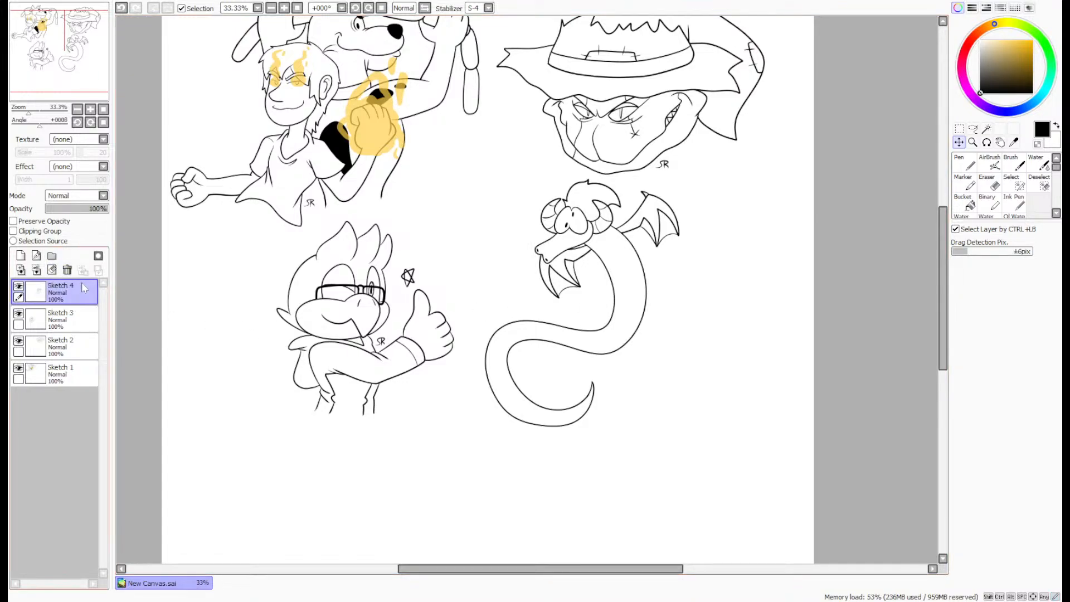
- Sign the dragon drawing with the artist's initials inside the tail's curl using the size 8 Pen
{"action": "left_click", "coordinate": [964, 163]}
{"action": "scroll", "coordinate": [555, 395], "scroll_direction": "up", "scroll_amount": 3}
{"action": "scroll", "coordinate": [556, 396], "scroll_direction": "up", "scroll_amount": 3}
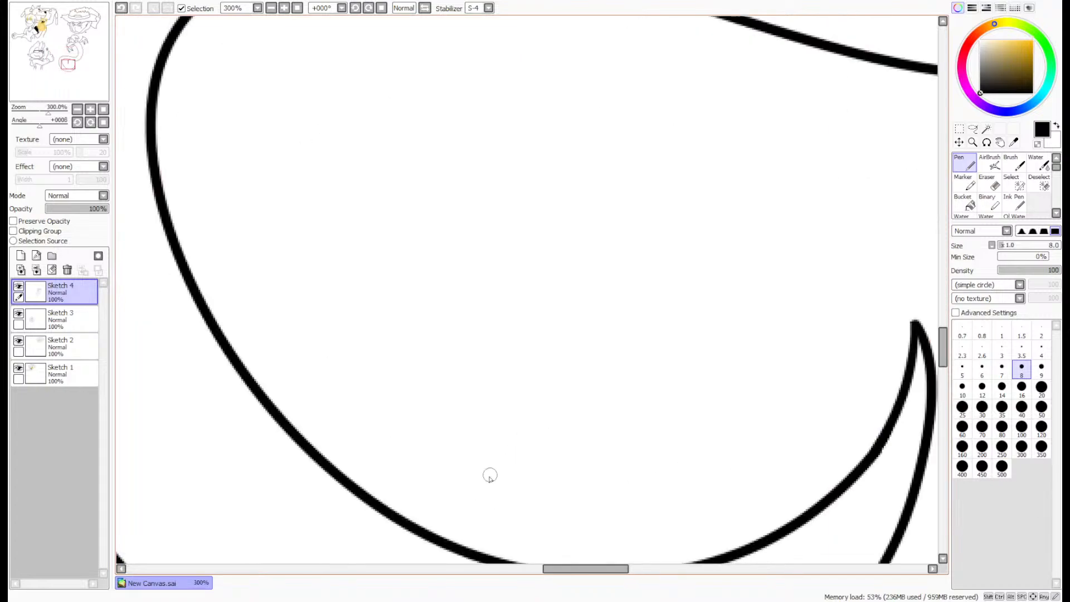
{"action": "mouse_move", "coordinate": [463, 503]}
{"action": "left_mouse_down"}
{"action": "mouse_move", "coordinate": [502, 434]}
{"action": "mouse_move", "coordinate": [602, 445]}
{"action": "mouse_move", "coordinate": [613, 515]}
{"action": "left_mouse_up"}
{"action": "left_click_drag", "start_coordinate": [560, 417], "coordinate": [557, 513]}
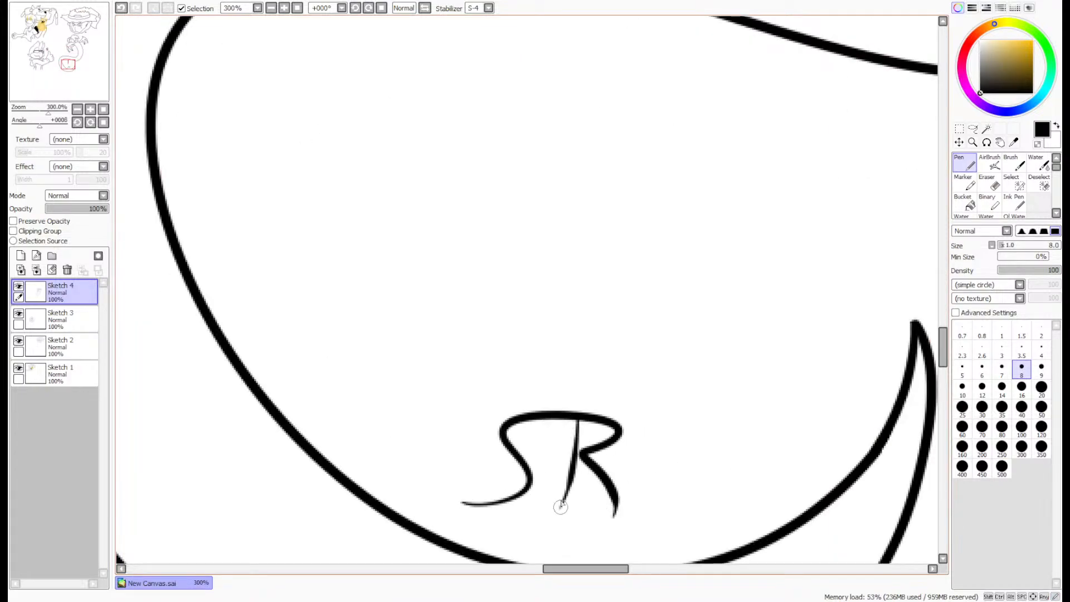
- Crop the canvas to a rectangular selection enclosing all four sketches
{"action": "scroll", "coordinate": [557, 502], "scroll_direction": "down", "scroll_amount": 7}
{"action": "left_click", "coordinate": [959, 143]}
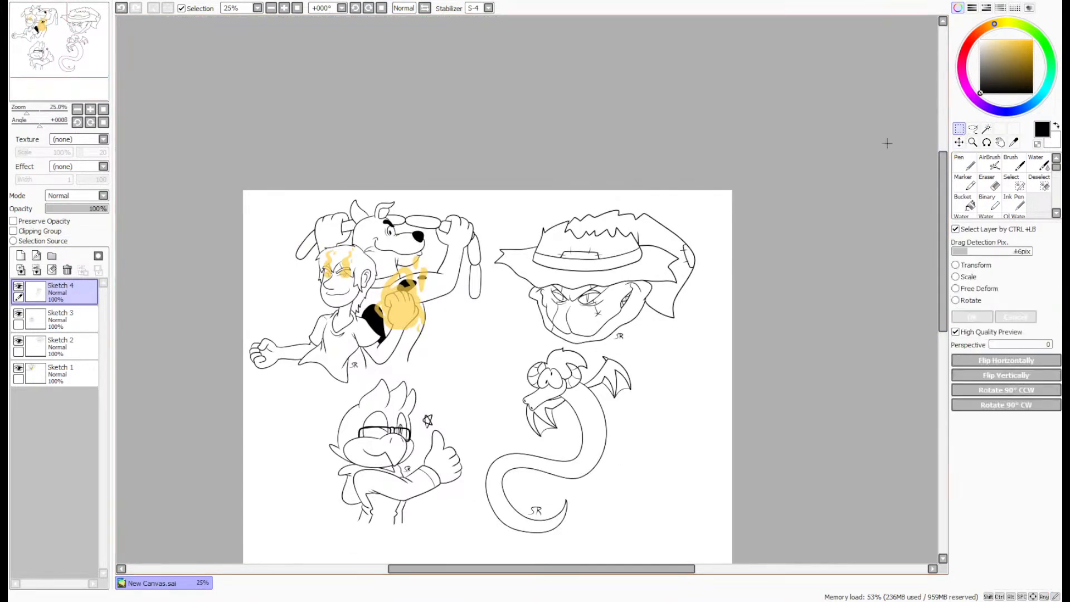
{"action": "left_click_drag", "start_coordinate": [247, 194], "coordinate": [703, 540]}
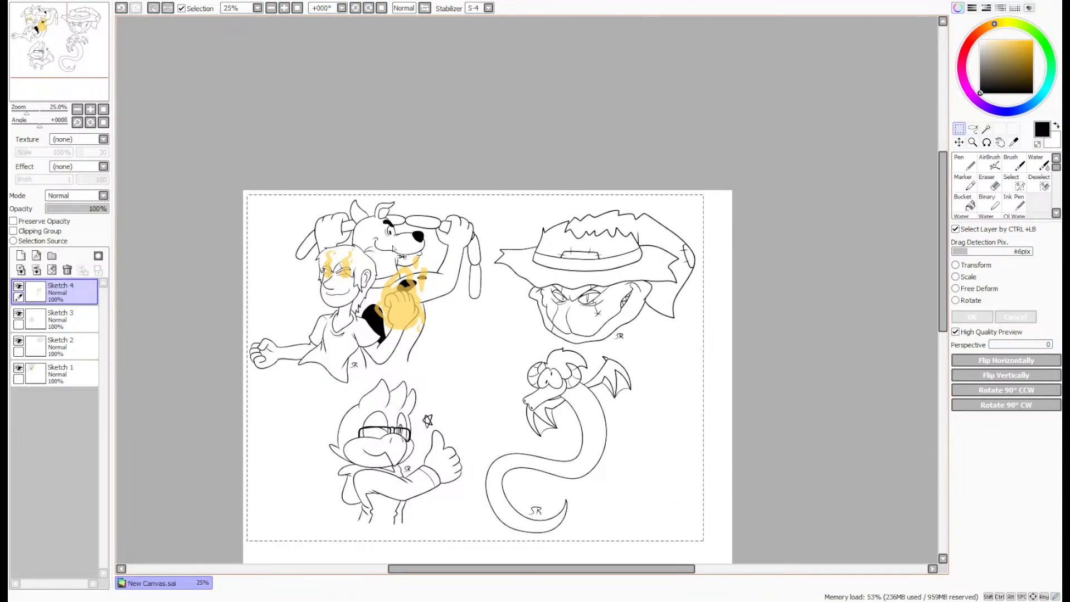
{"action": "left_click", "coordinate": [123, 38]}
{"action": "left_click", "coordinate": [156, 68]}
{"action": "left_click", "coordinate": [297, 9]}
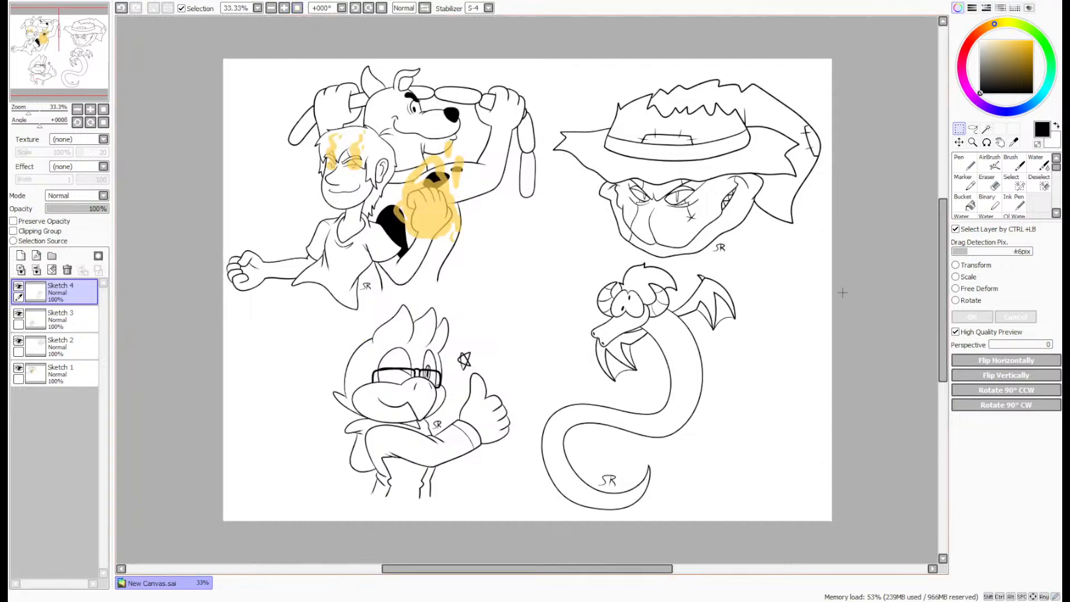